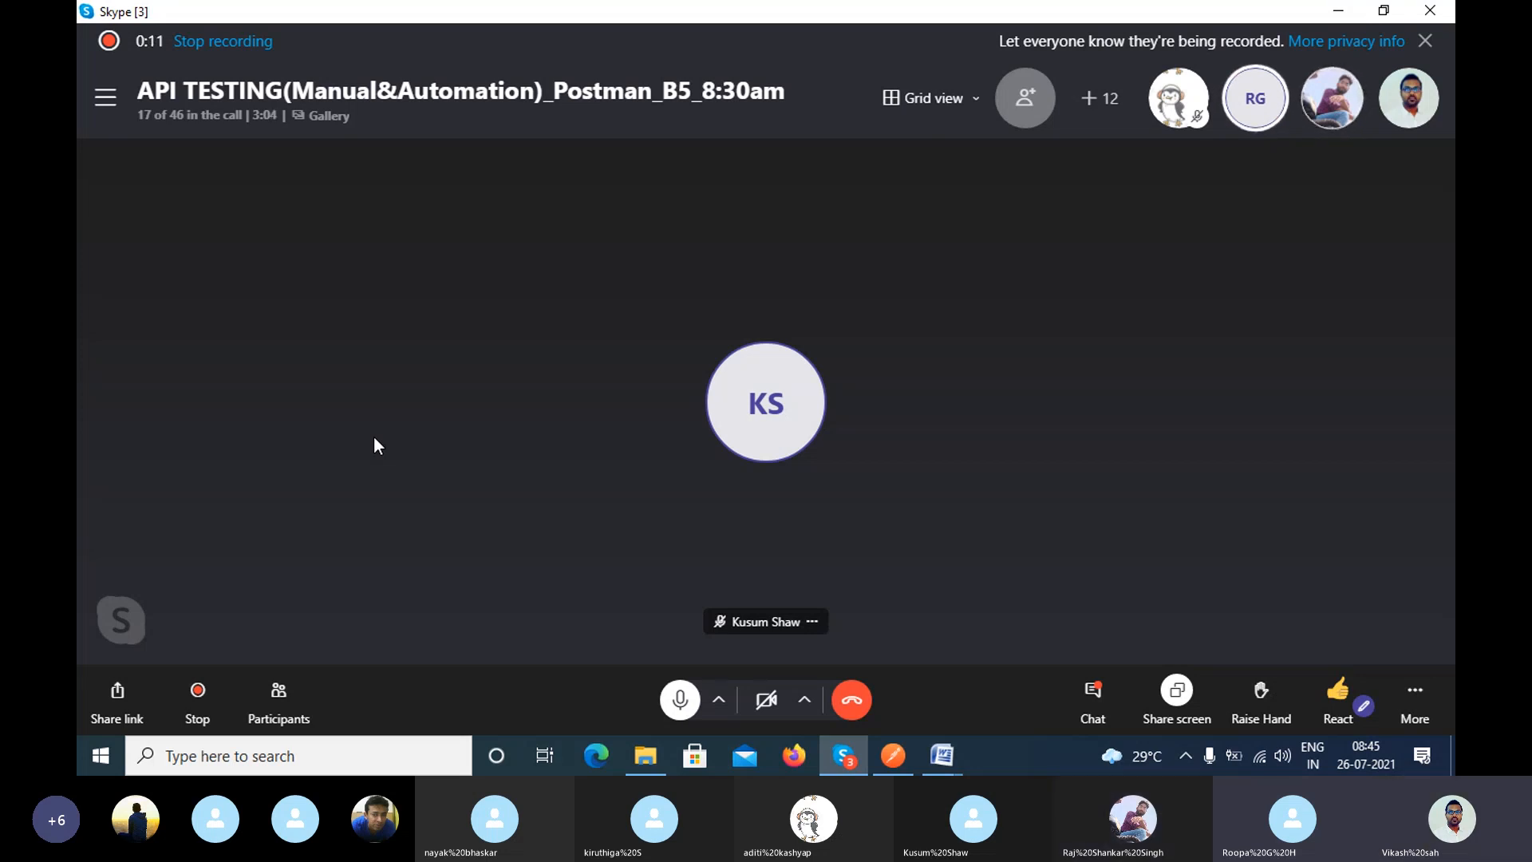
Open the call's chat and look back through the earlier messages.
left_click(1092, 691)
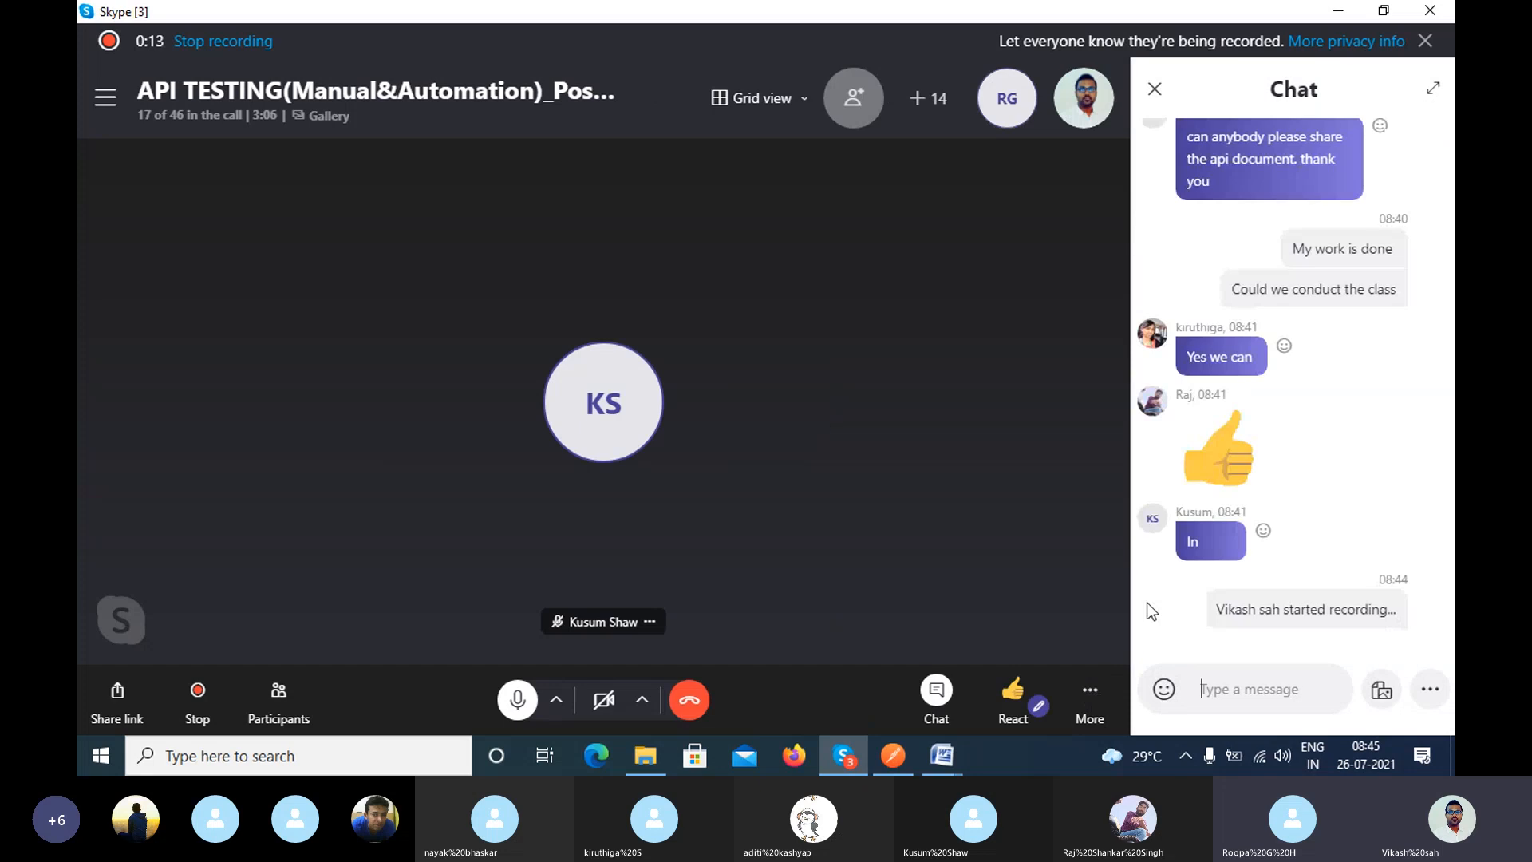
scroll(1268, 456, "up", 4)
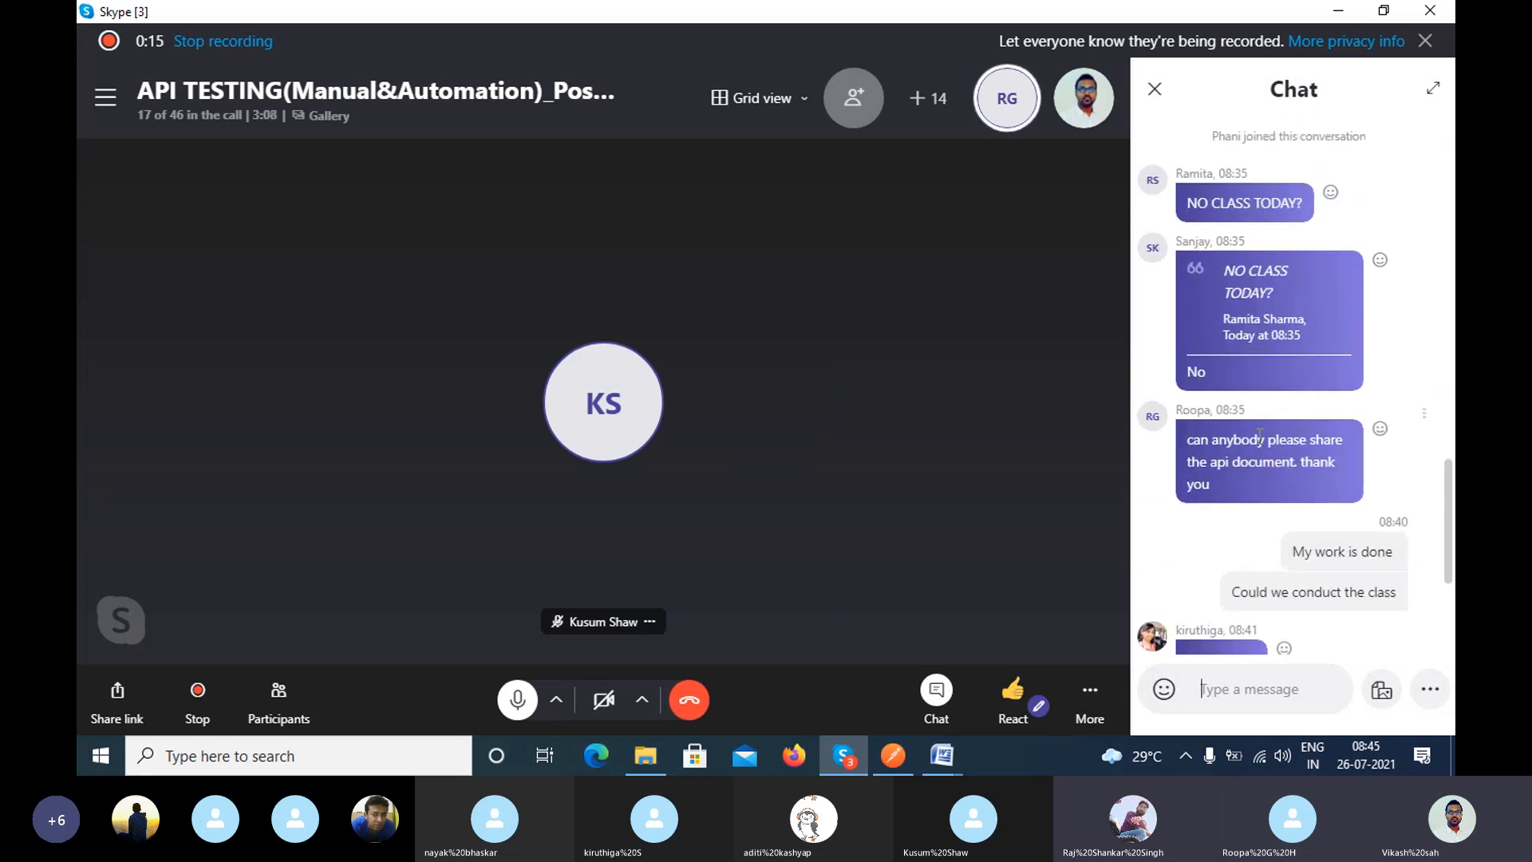
scroll(1274, 457, "up", 5)
scroll(1267, 421, "up", 13)
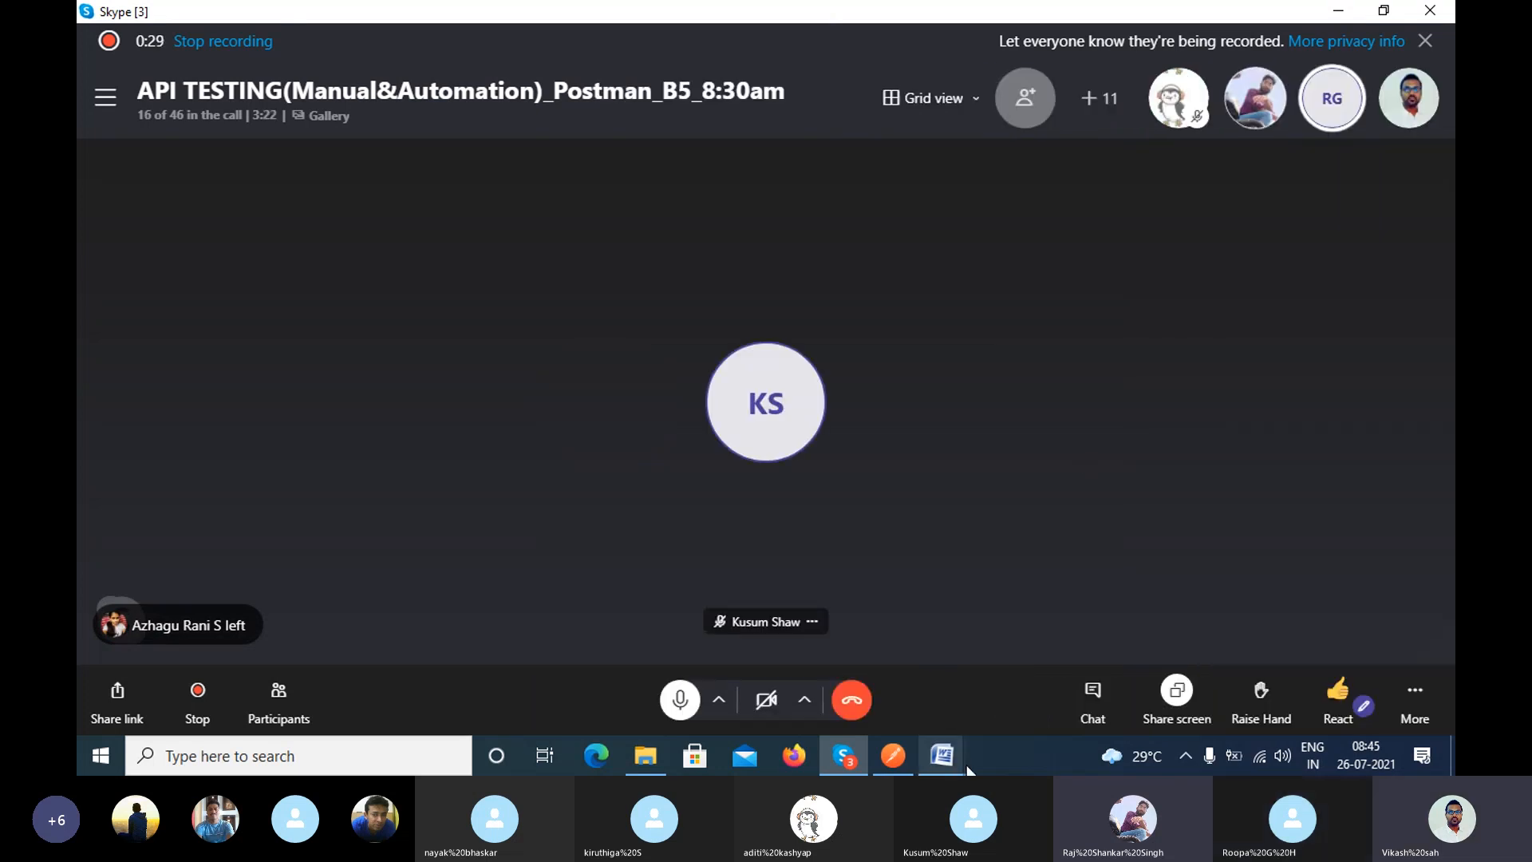
Switch to the UsersRestAPIRequirement document in Word and review the users API routes table from first to last row, then return to the call.
left_click(949, 758)
left_click(996, 669)
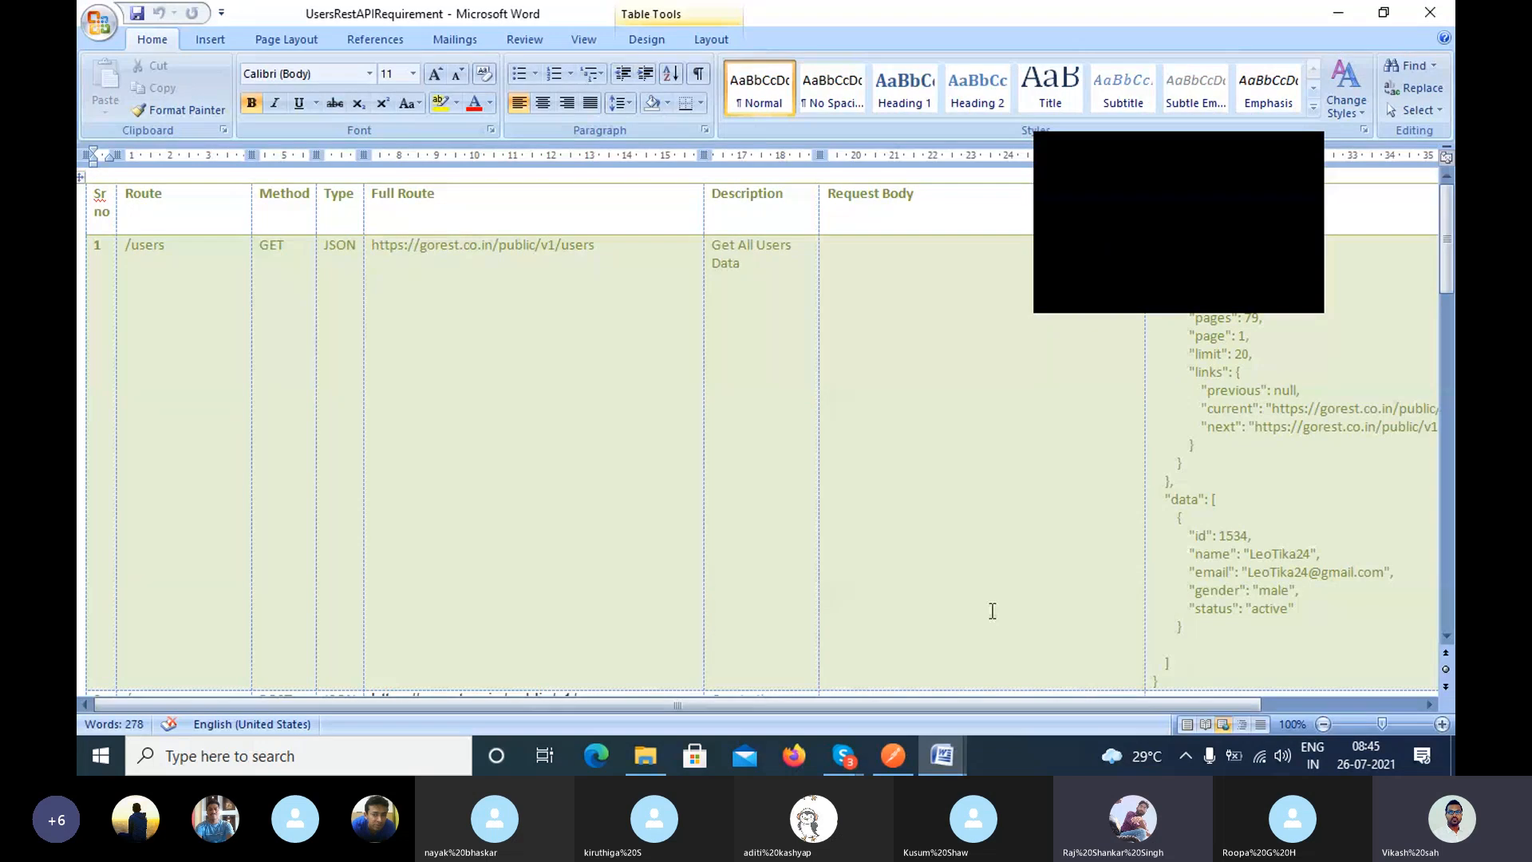
scroll(718, 434, "down", 3)
scroll(719, 436, "down", 15)
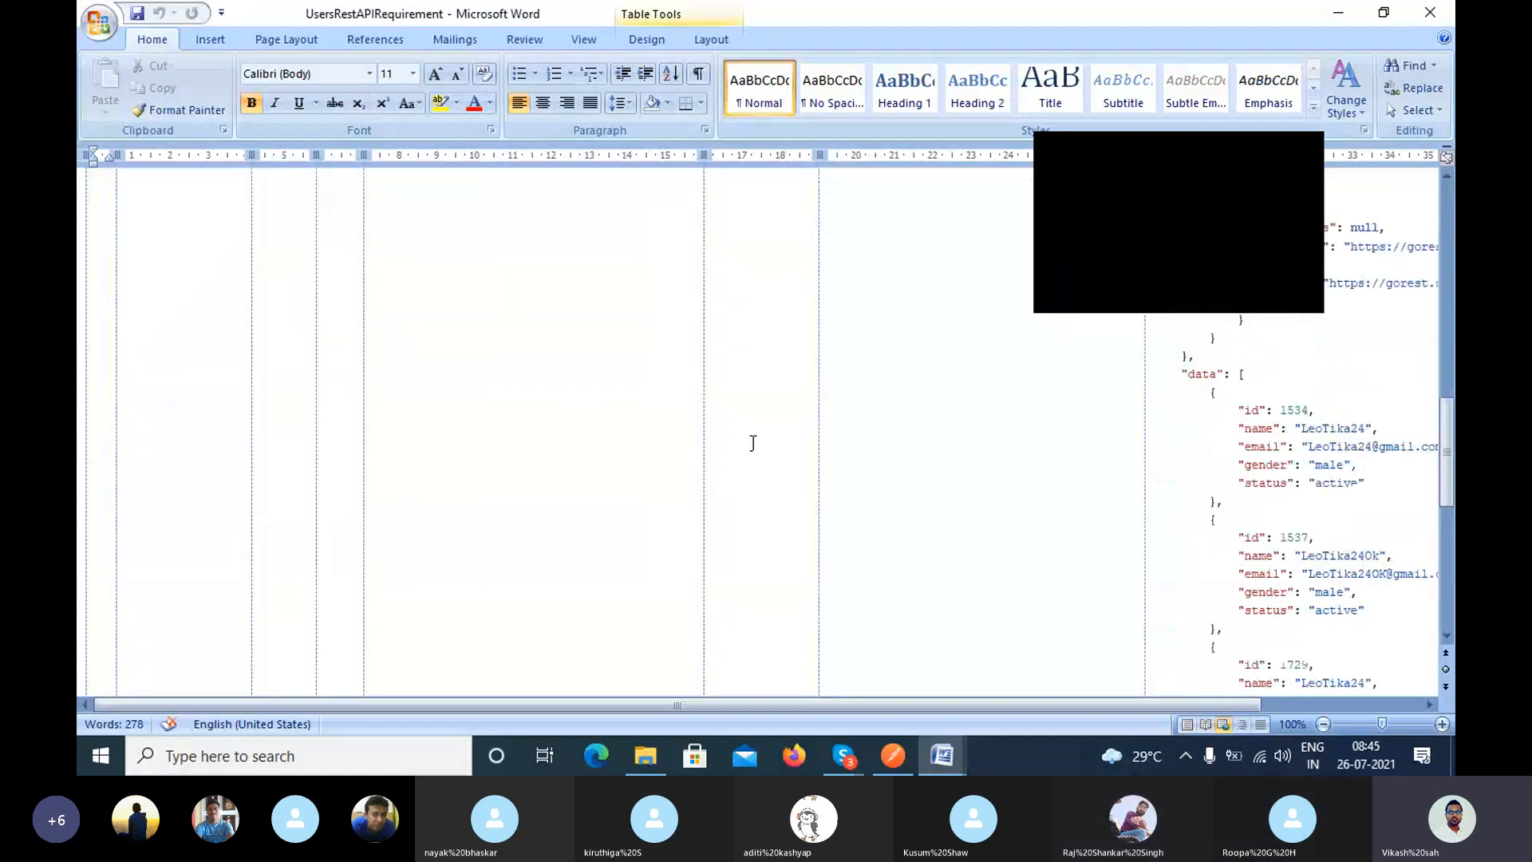
scroll(986, 420, "down", 4)
scroll(986, 419, "down", 5)
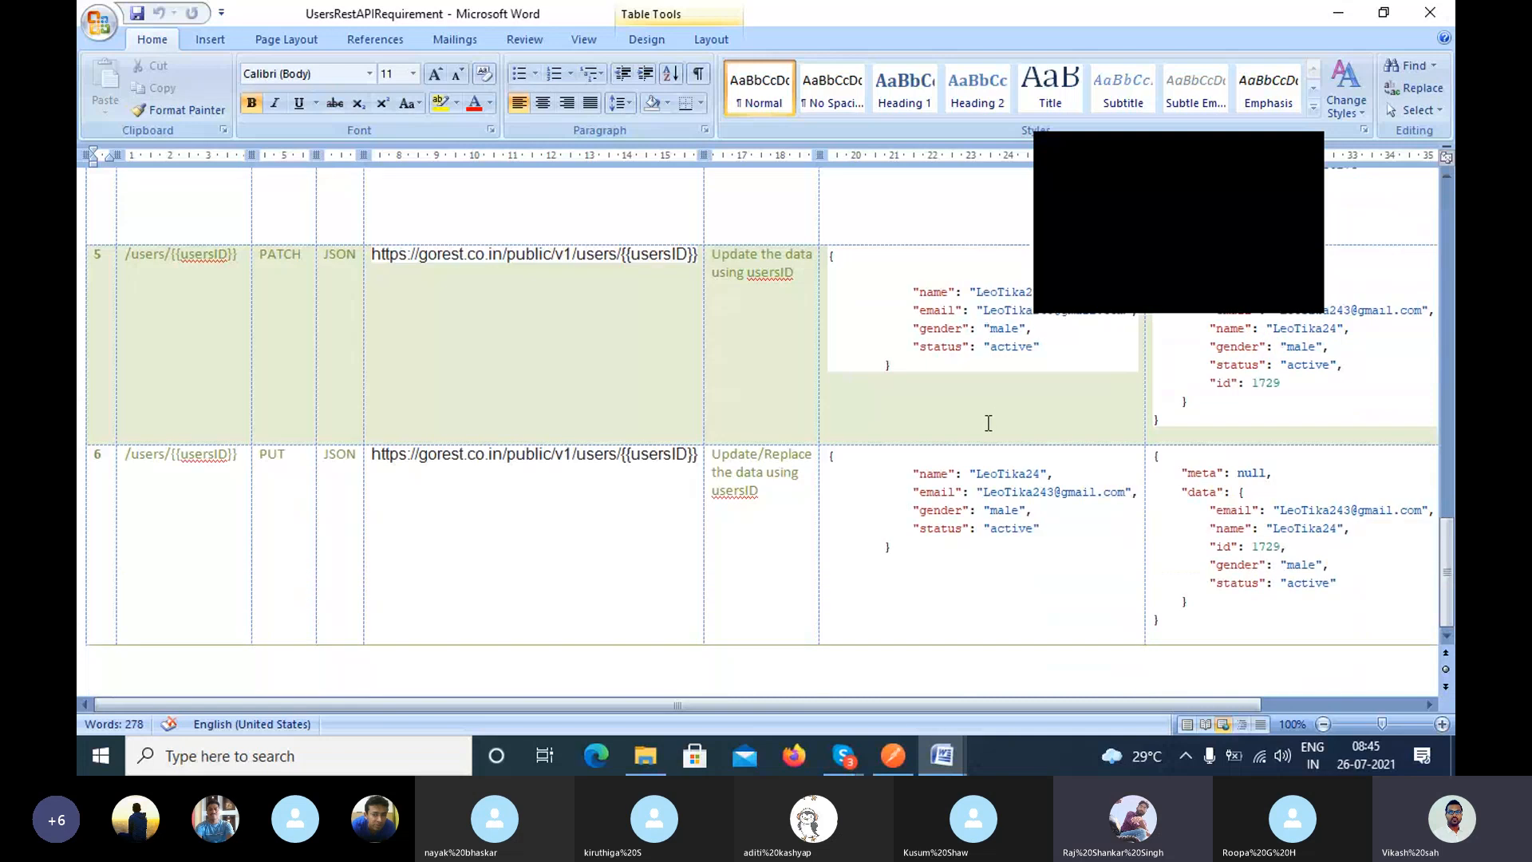
scroll(989, 418, "up", 15)
scroll(1009, 447, "up", 15)
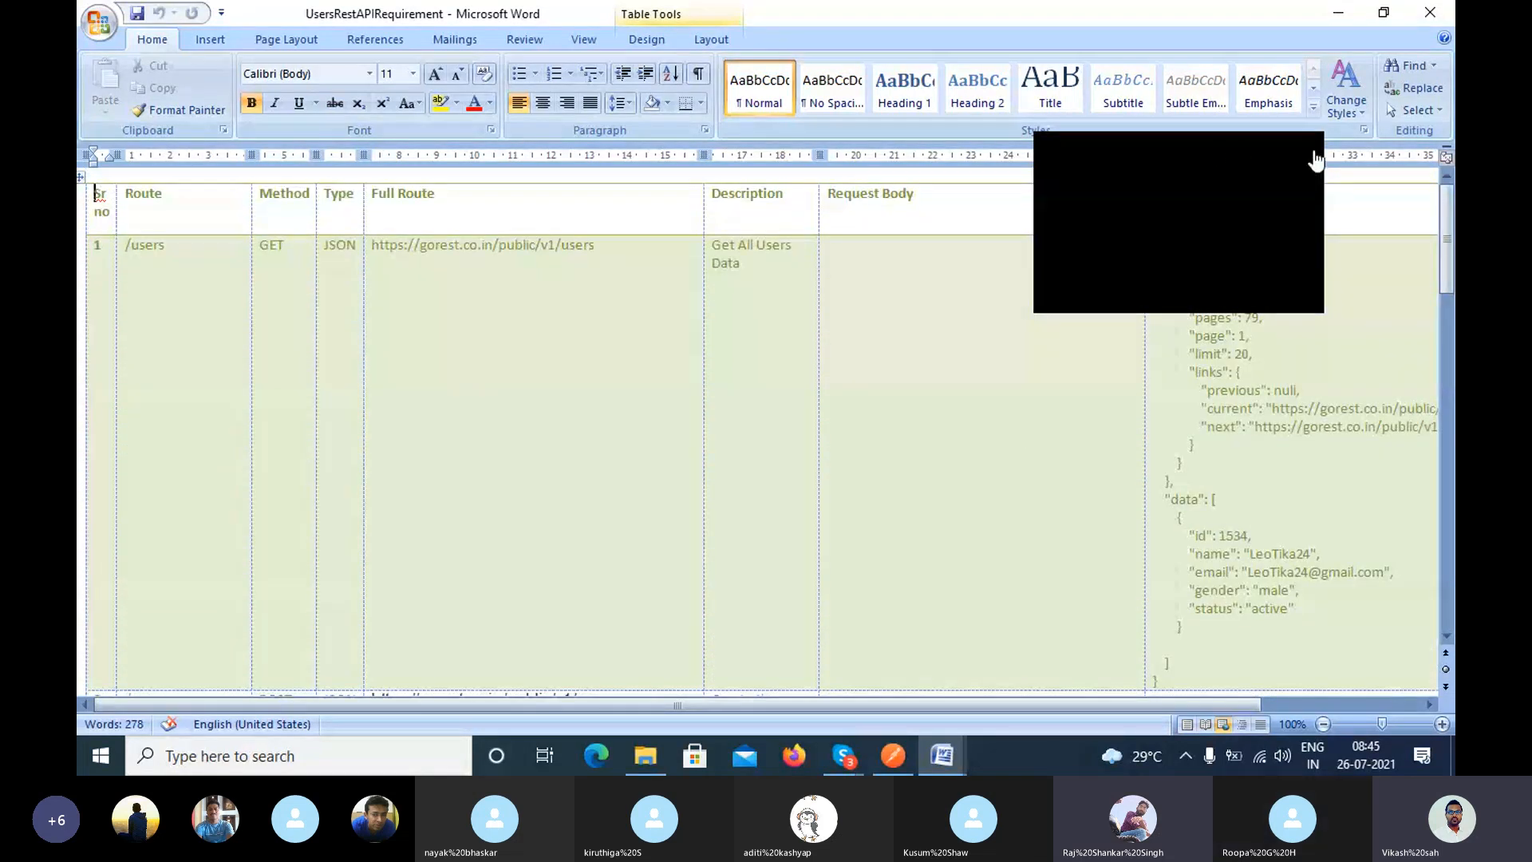
scroll(876, 427, "down", 12)
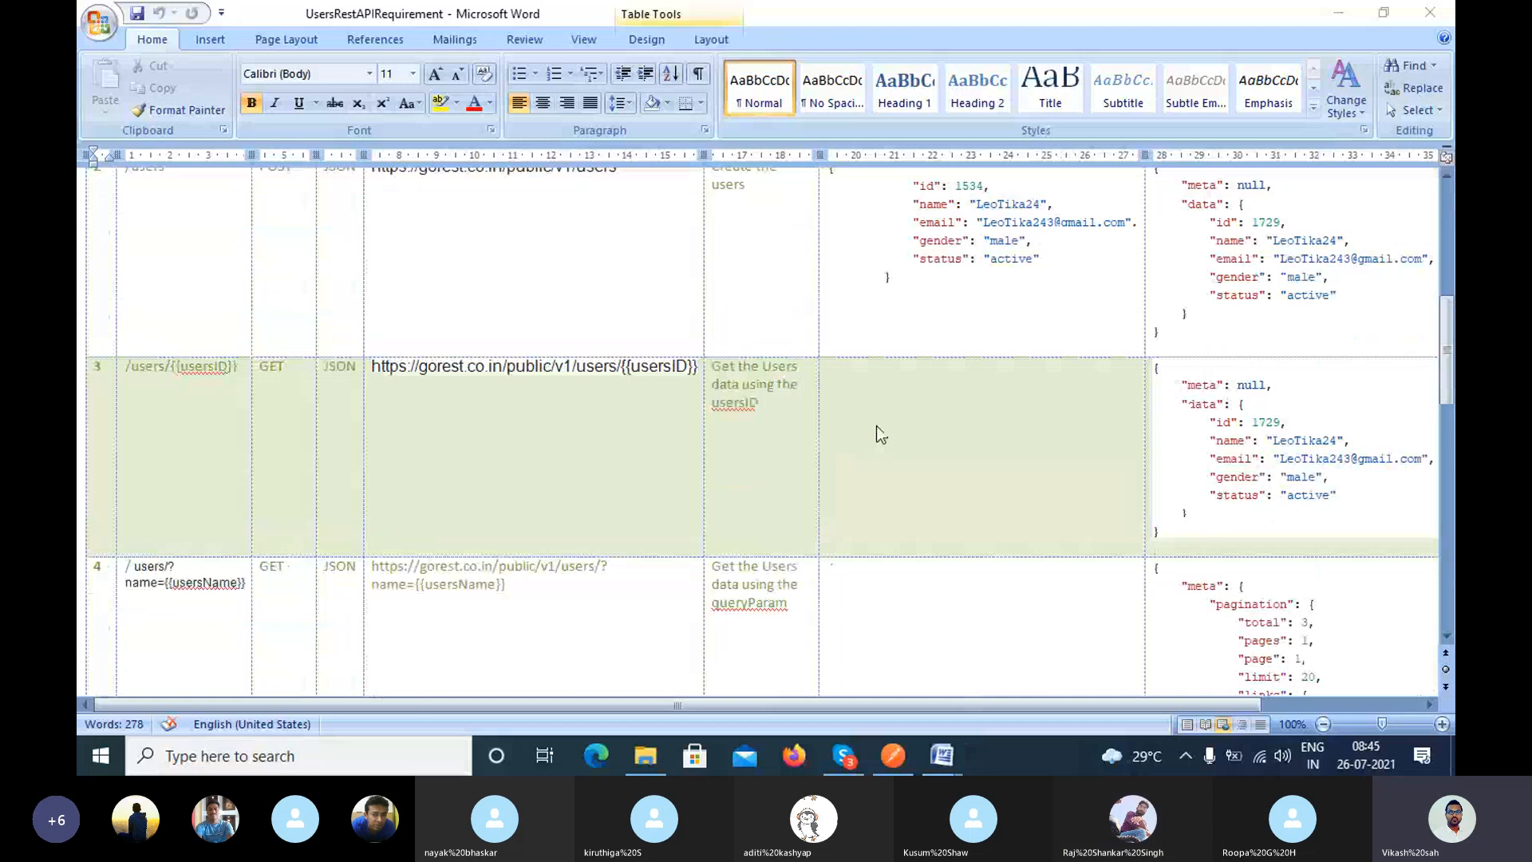
scroll(876, 427, "up", 12)
scroll(876, 427, "down", 9)
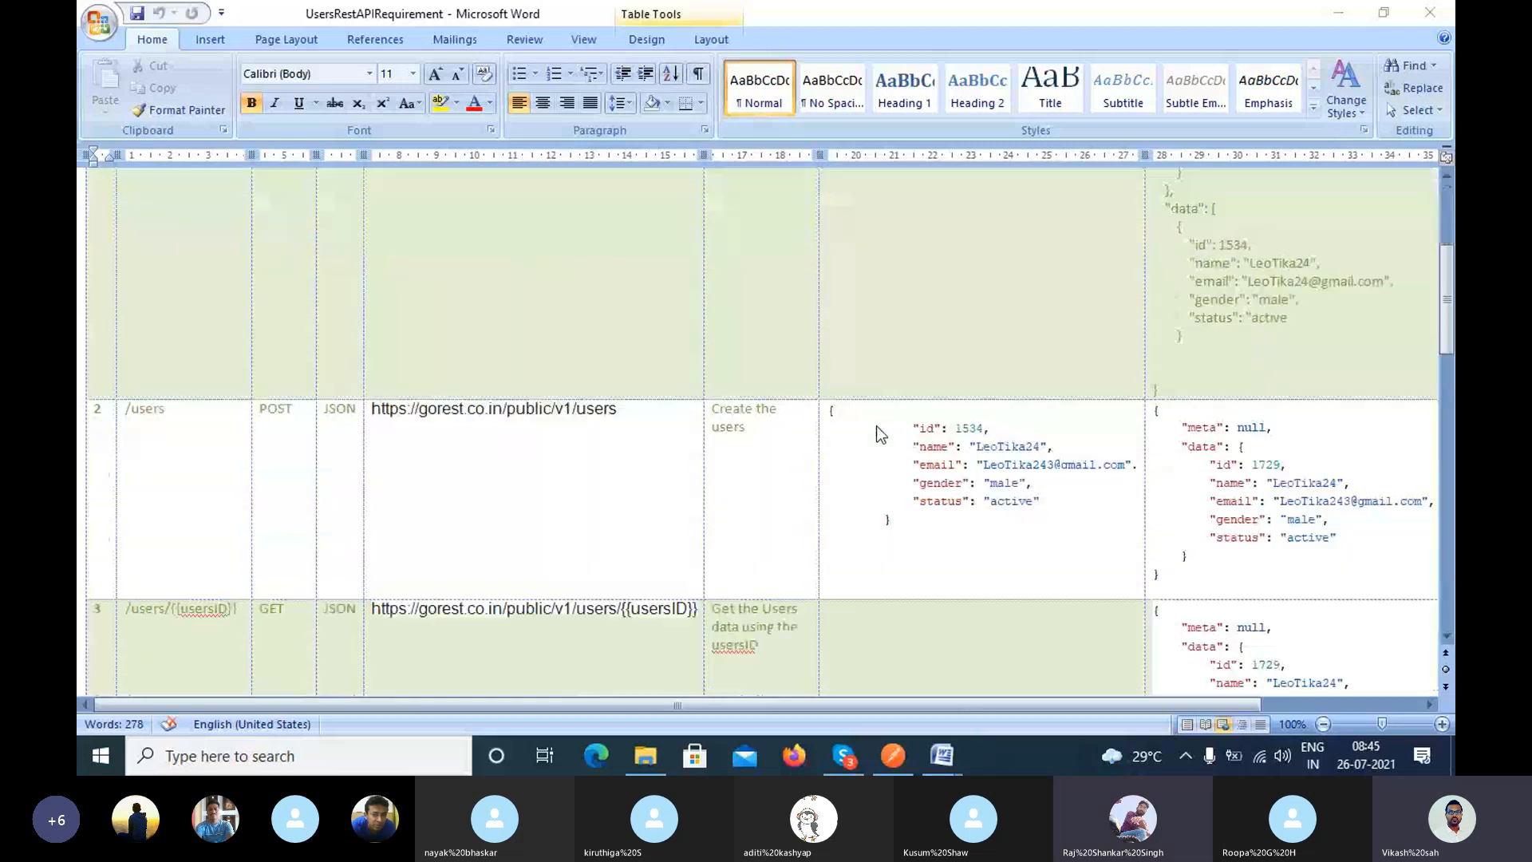
scroll(878, 431, "down", 6)
left_click(1338, 12)
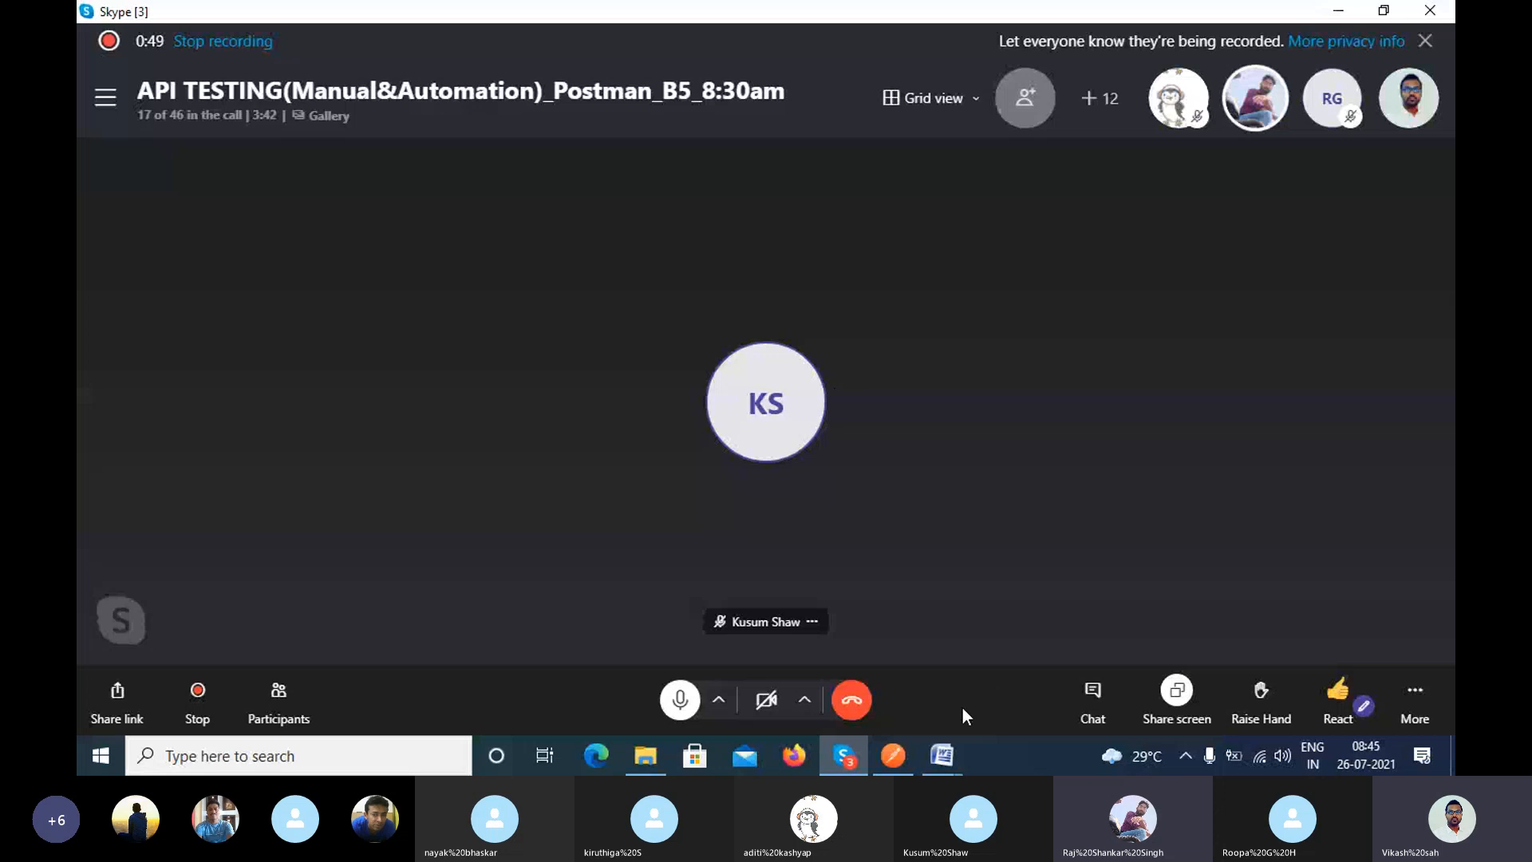
Mute the two unmuted participants shown next to the host in the Skype call.
right_click(1246, 101)
left_click(1274, 109)
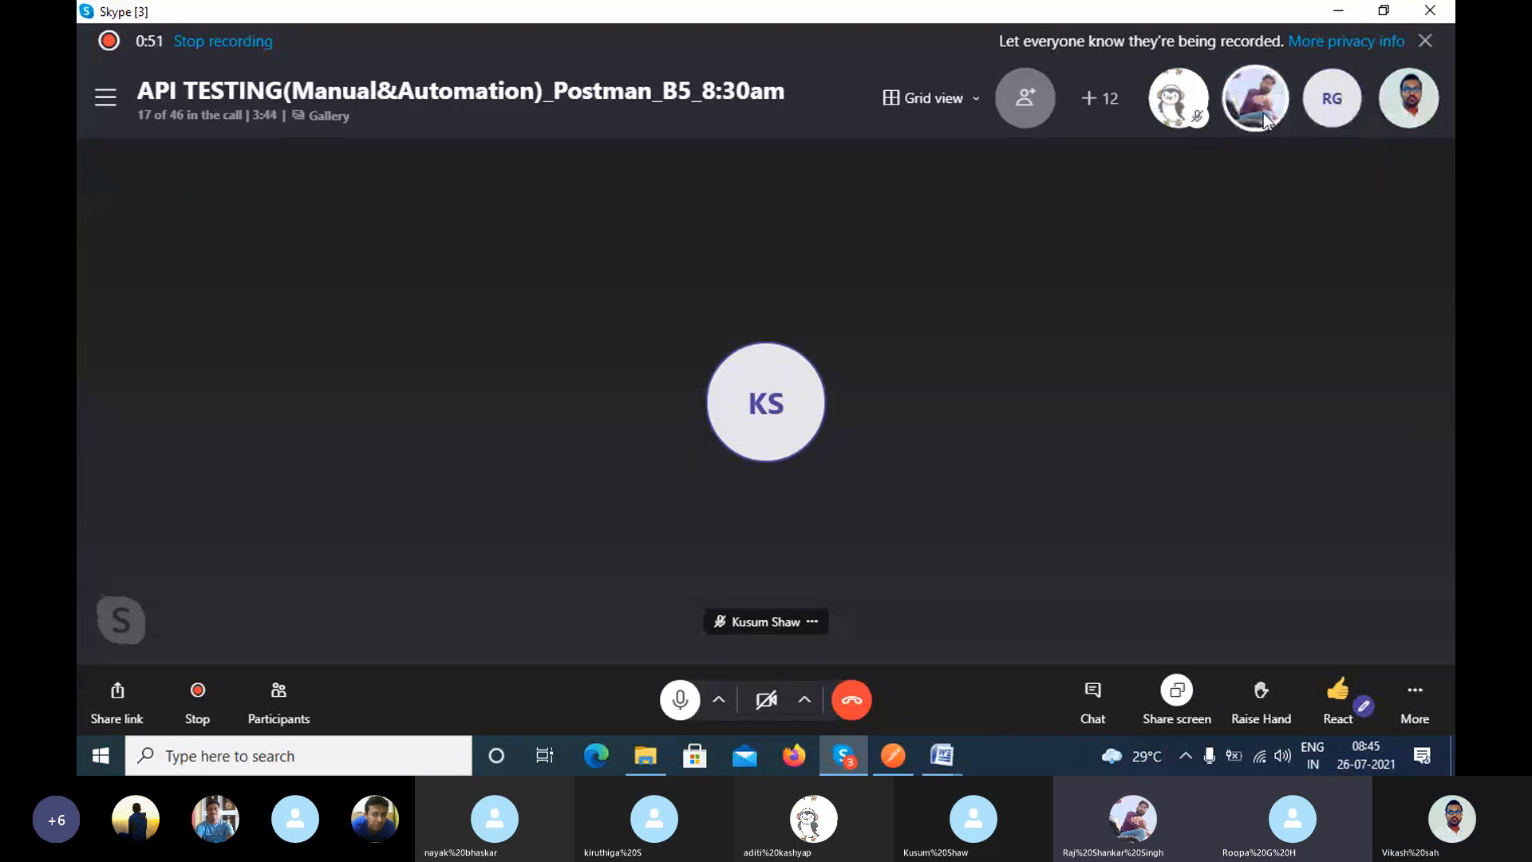
right_click(1348, 111)
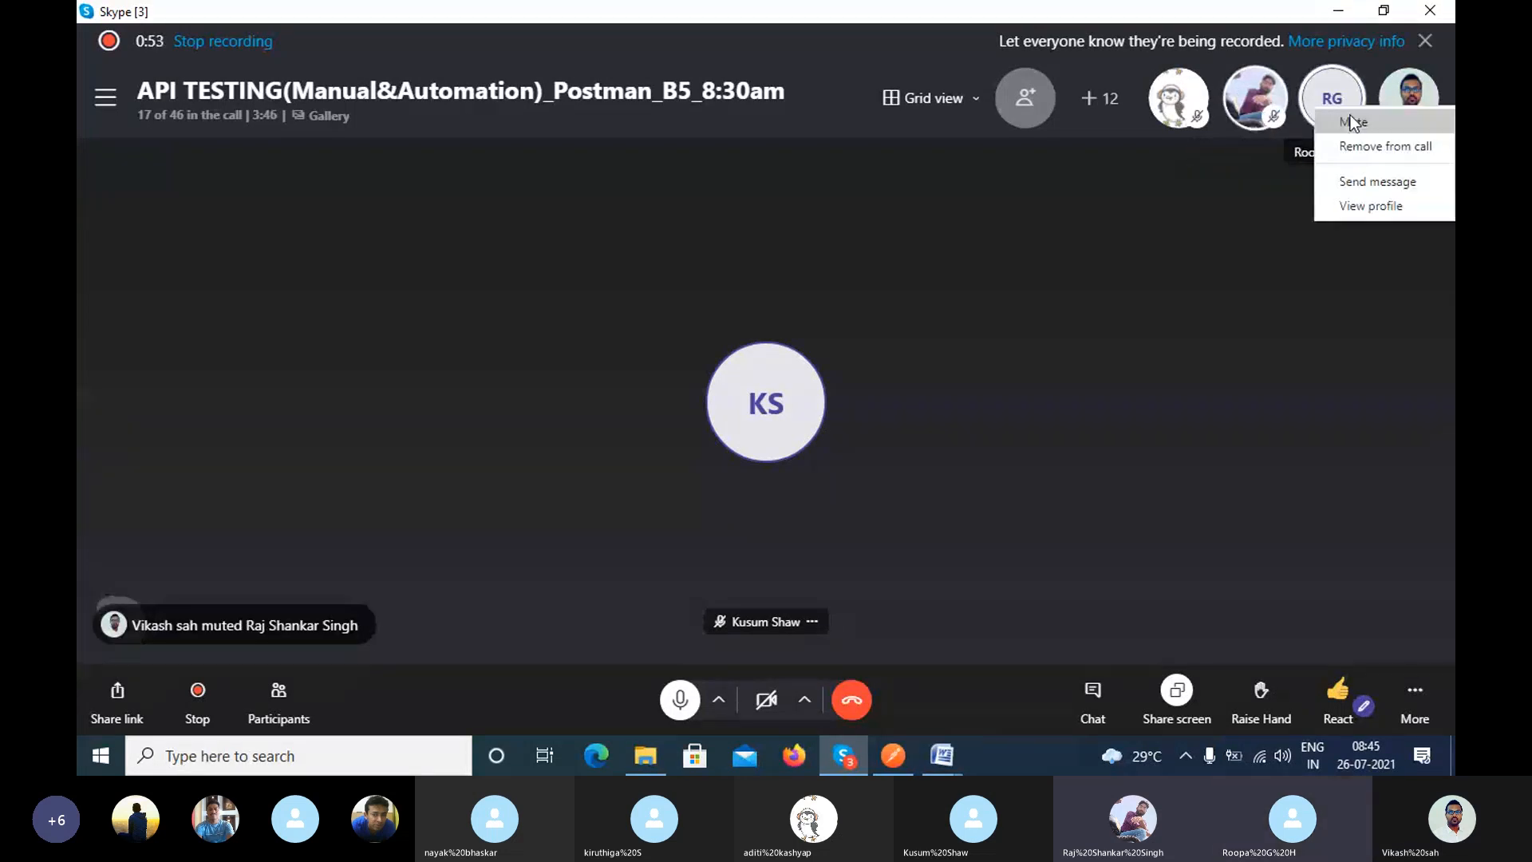
left_click(1351, 118)
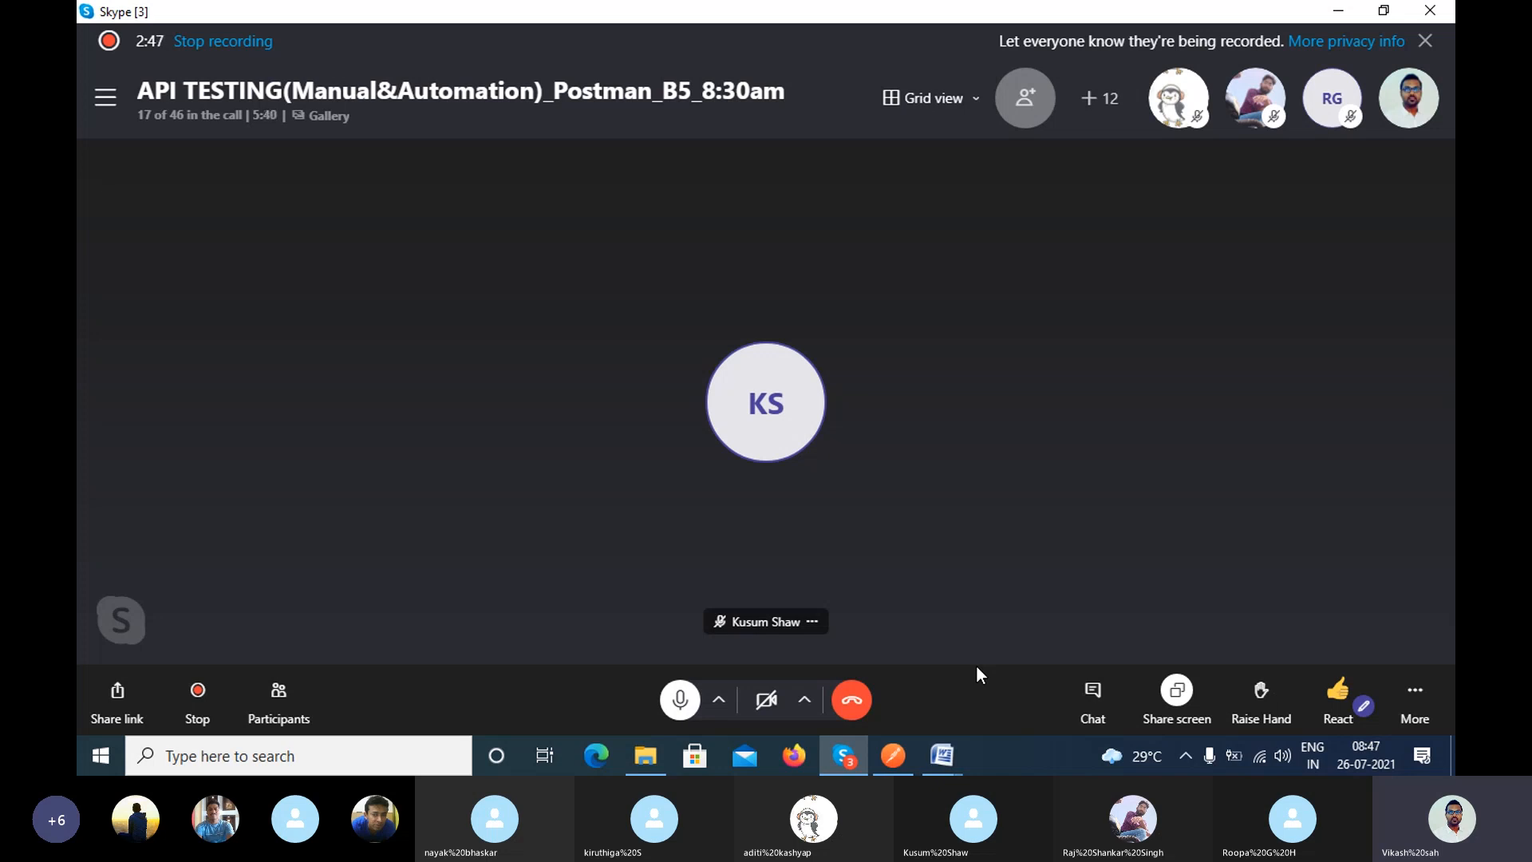
Switch to the UsersRestAPIRequirement document in Word, examine the first route of its table, and return to the Skype call.
mouse_move(951, 754)
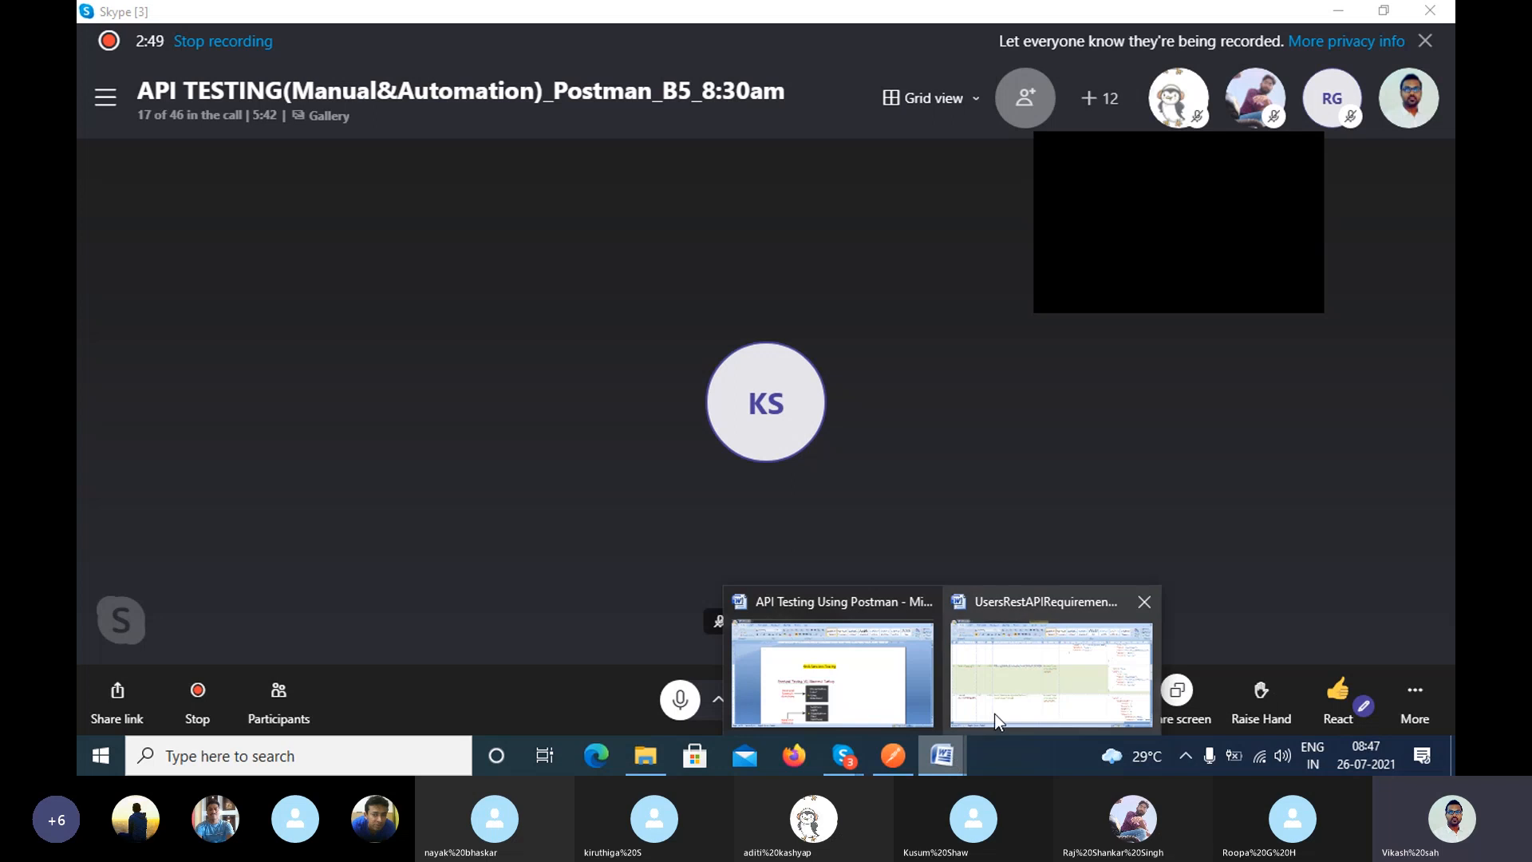
left_click(1026, 692)
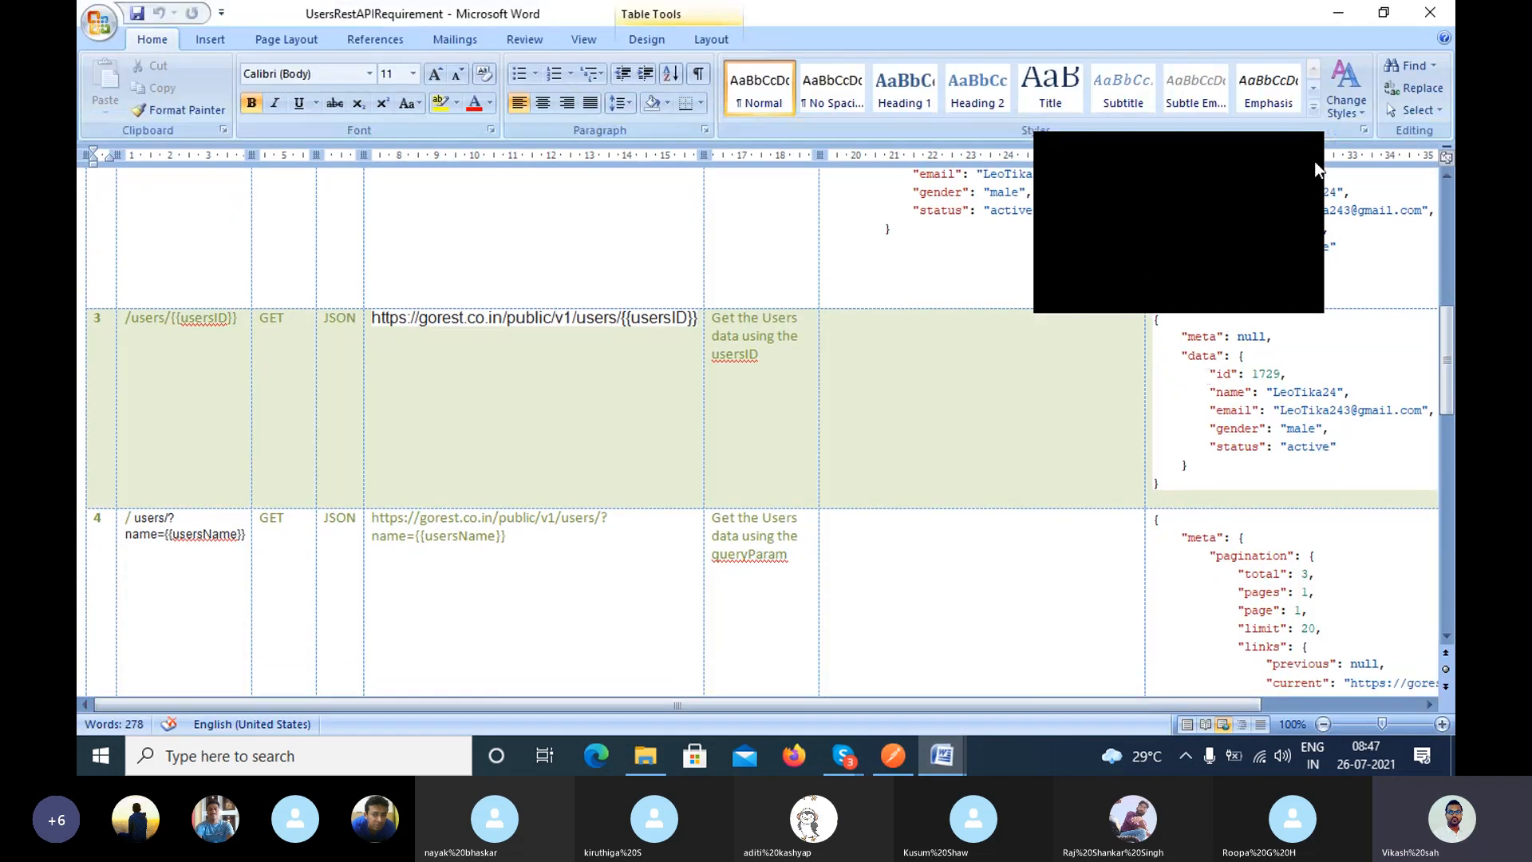
scroll(1041, 340, "up", 10)
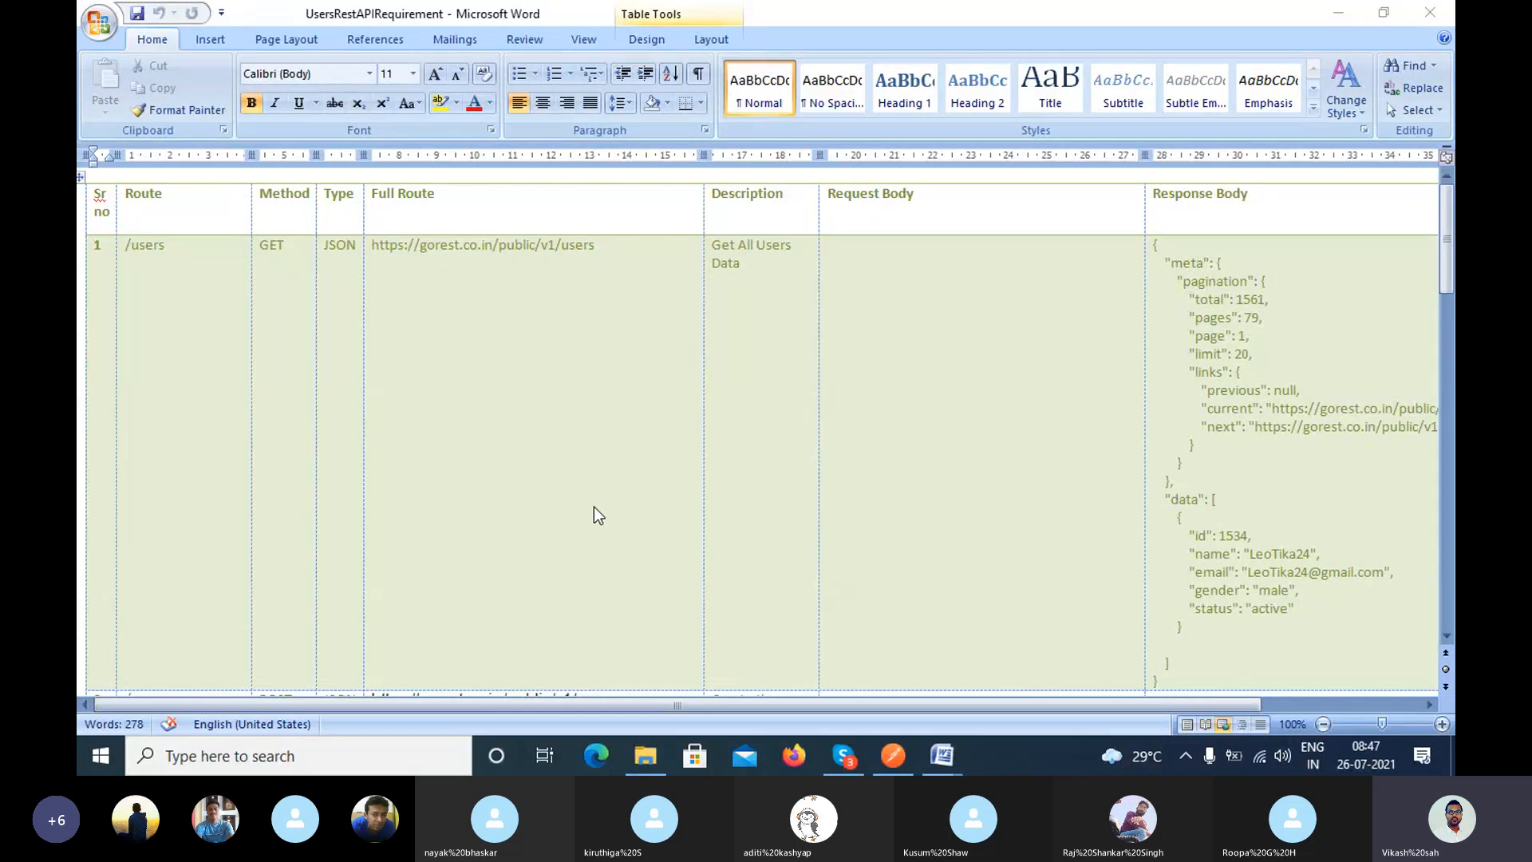
left_click(846, 755)
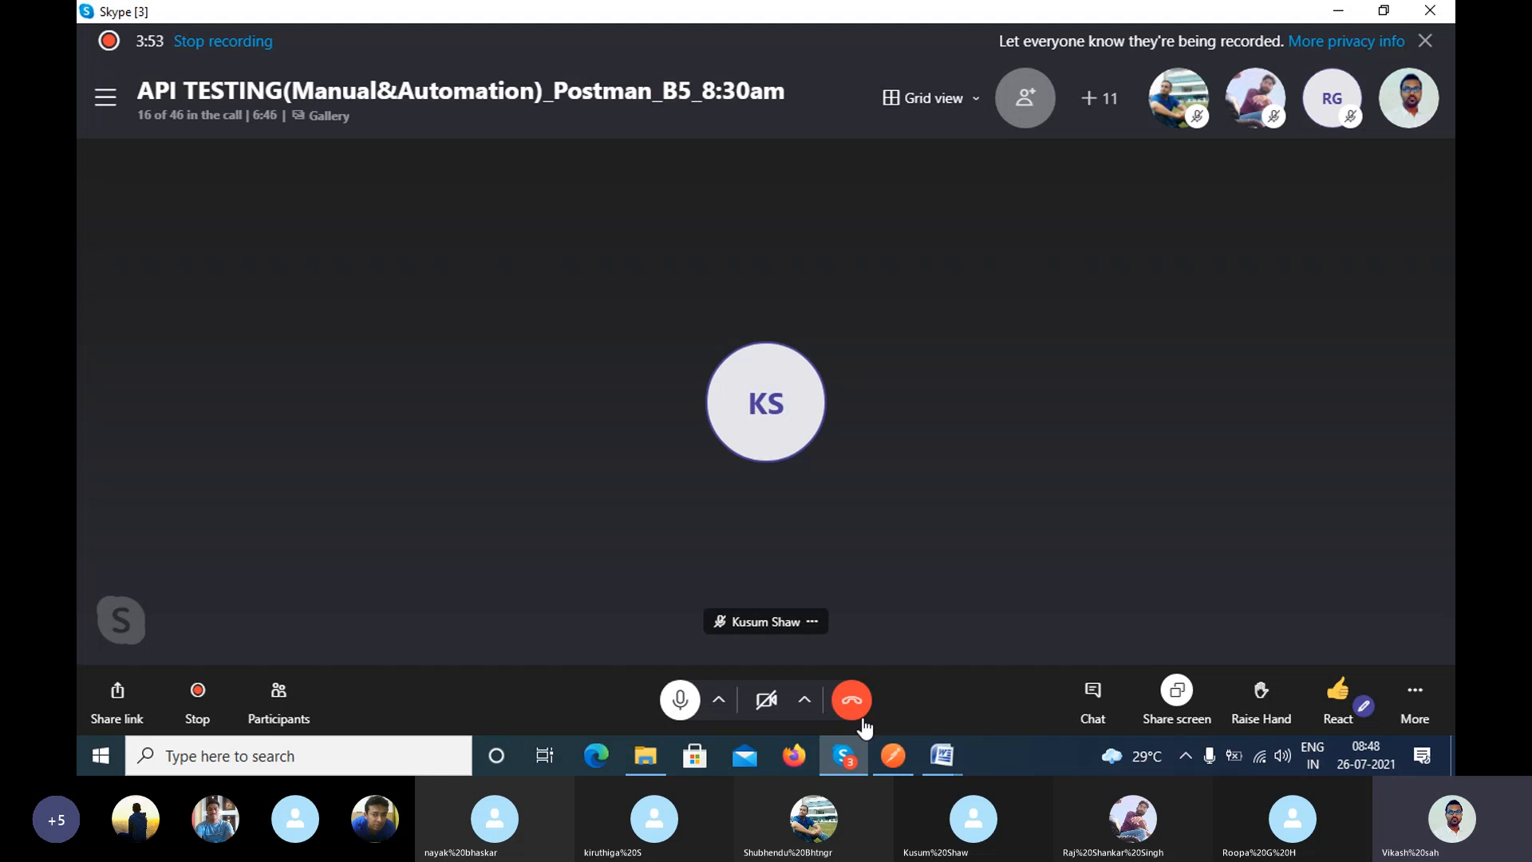
Find Notepad through the Windows search and open a blank document.
left_click(410, 759)
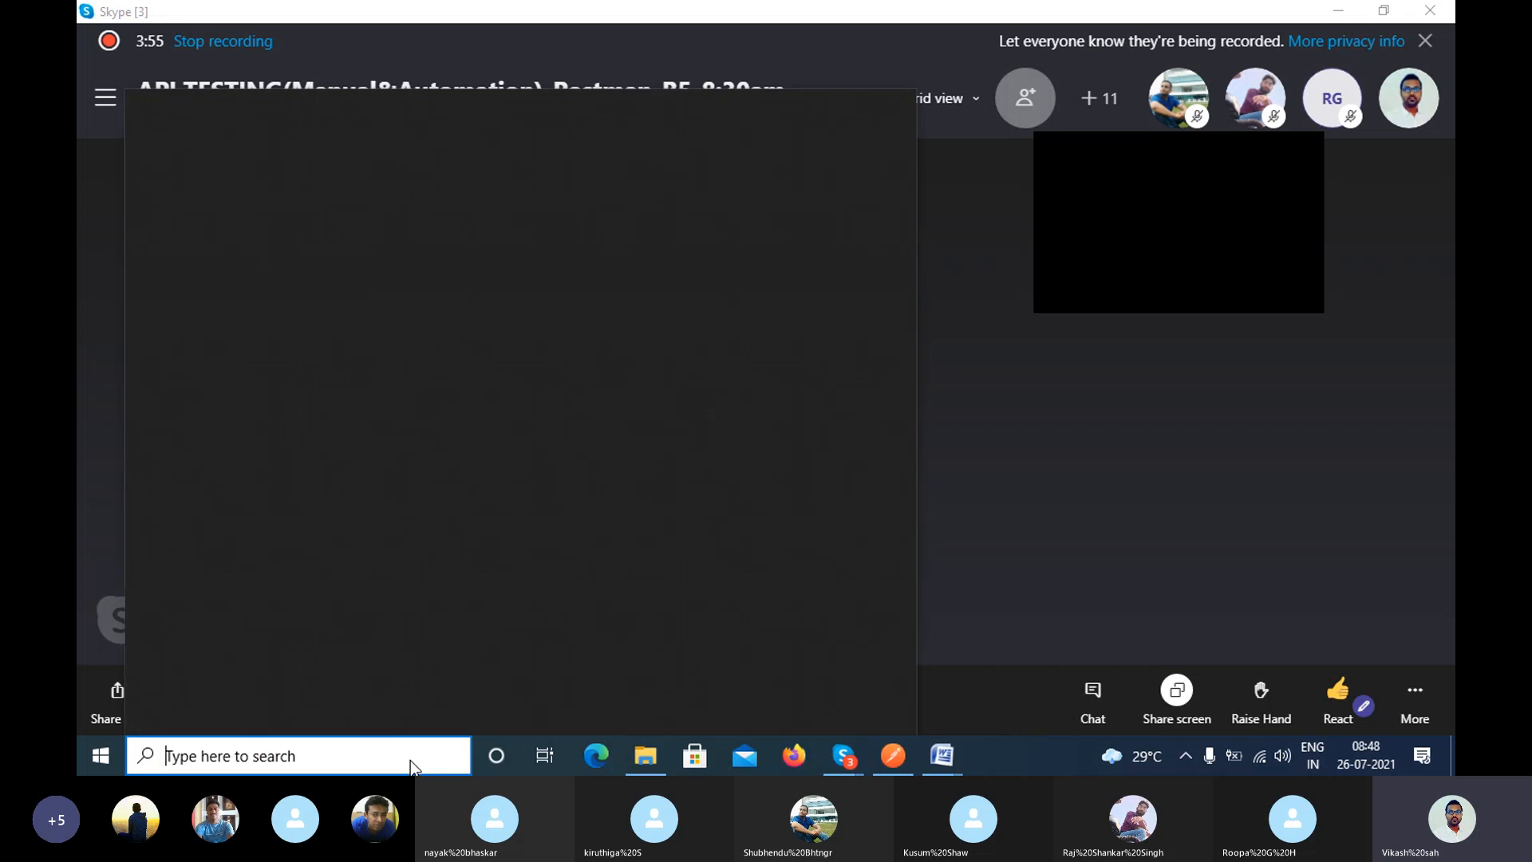
type("Note")
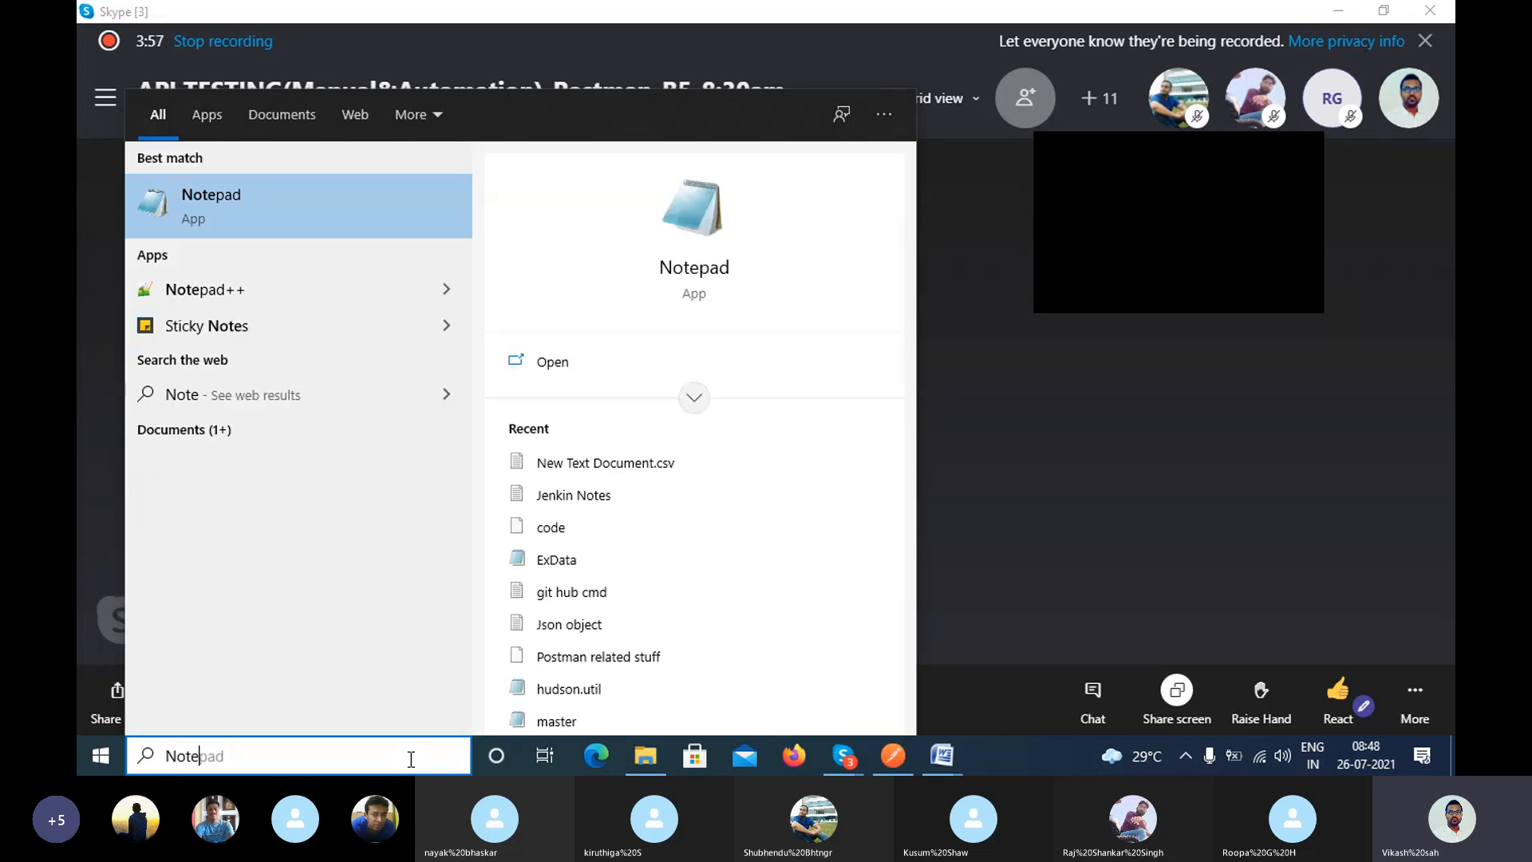
key("Return")
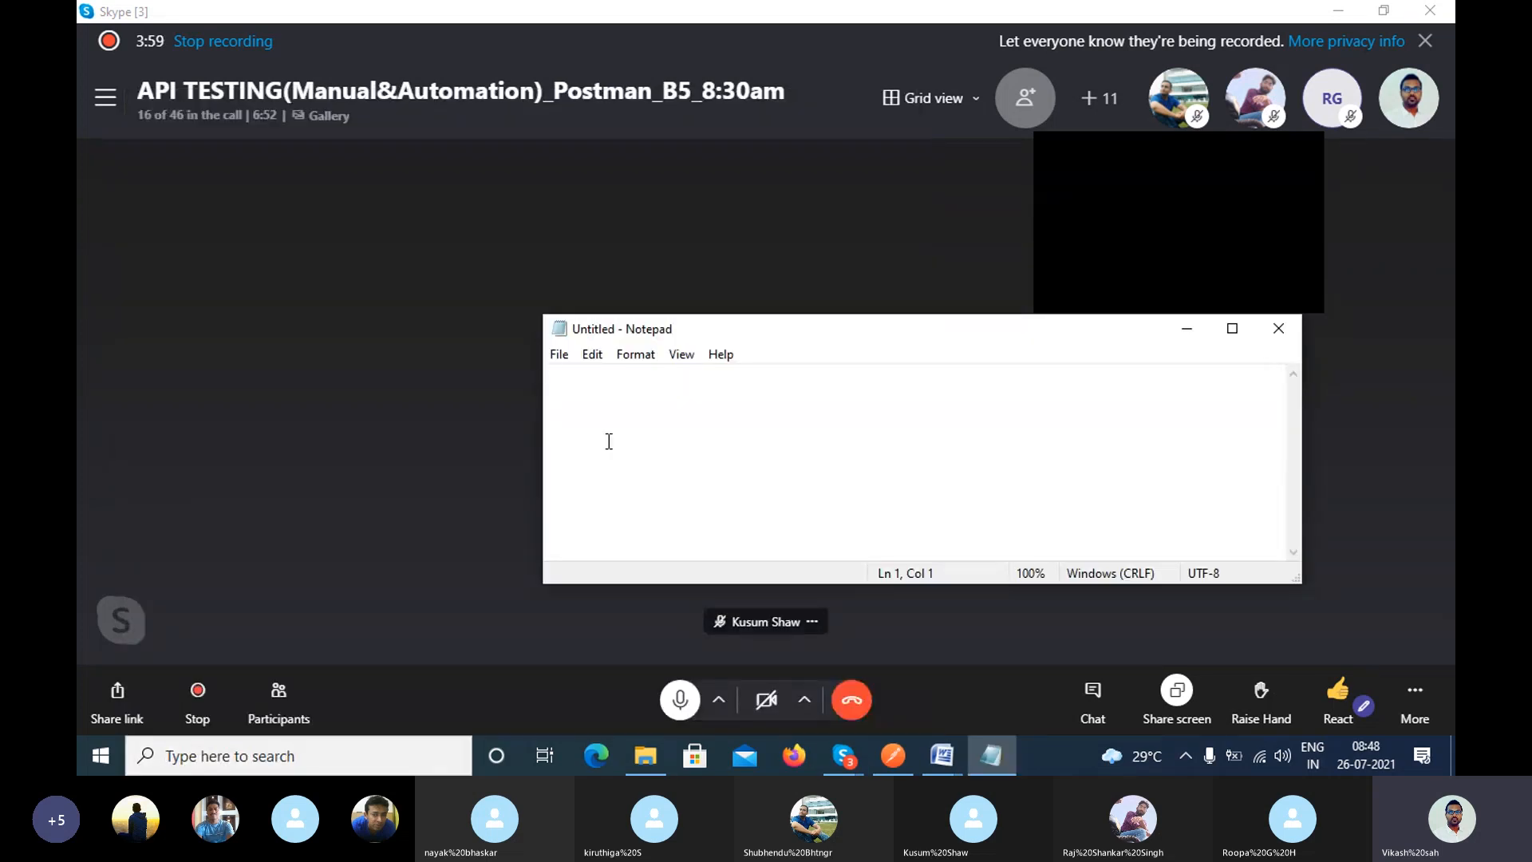
Write the test story line "APITEST-1000(Create the Users and verify the Created Users)" in the blank note.
type("APITT")
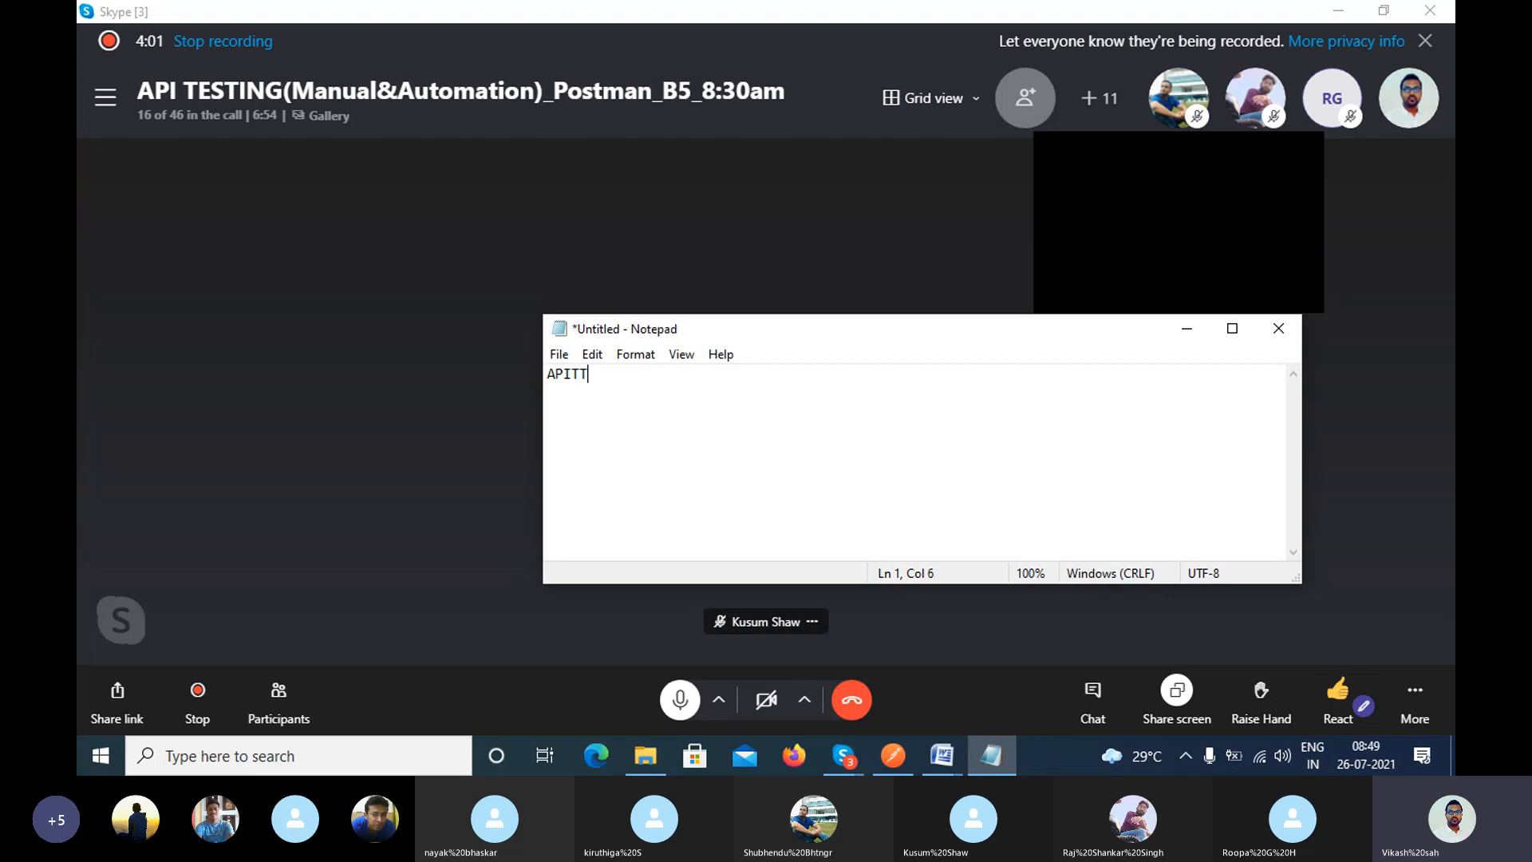
key("BackSpace")
key("BackSpace")
type("TEST-1000(Creat")
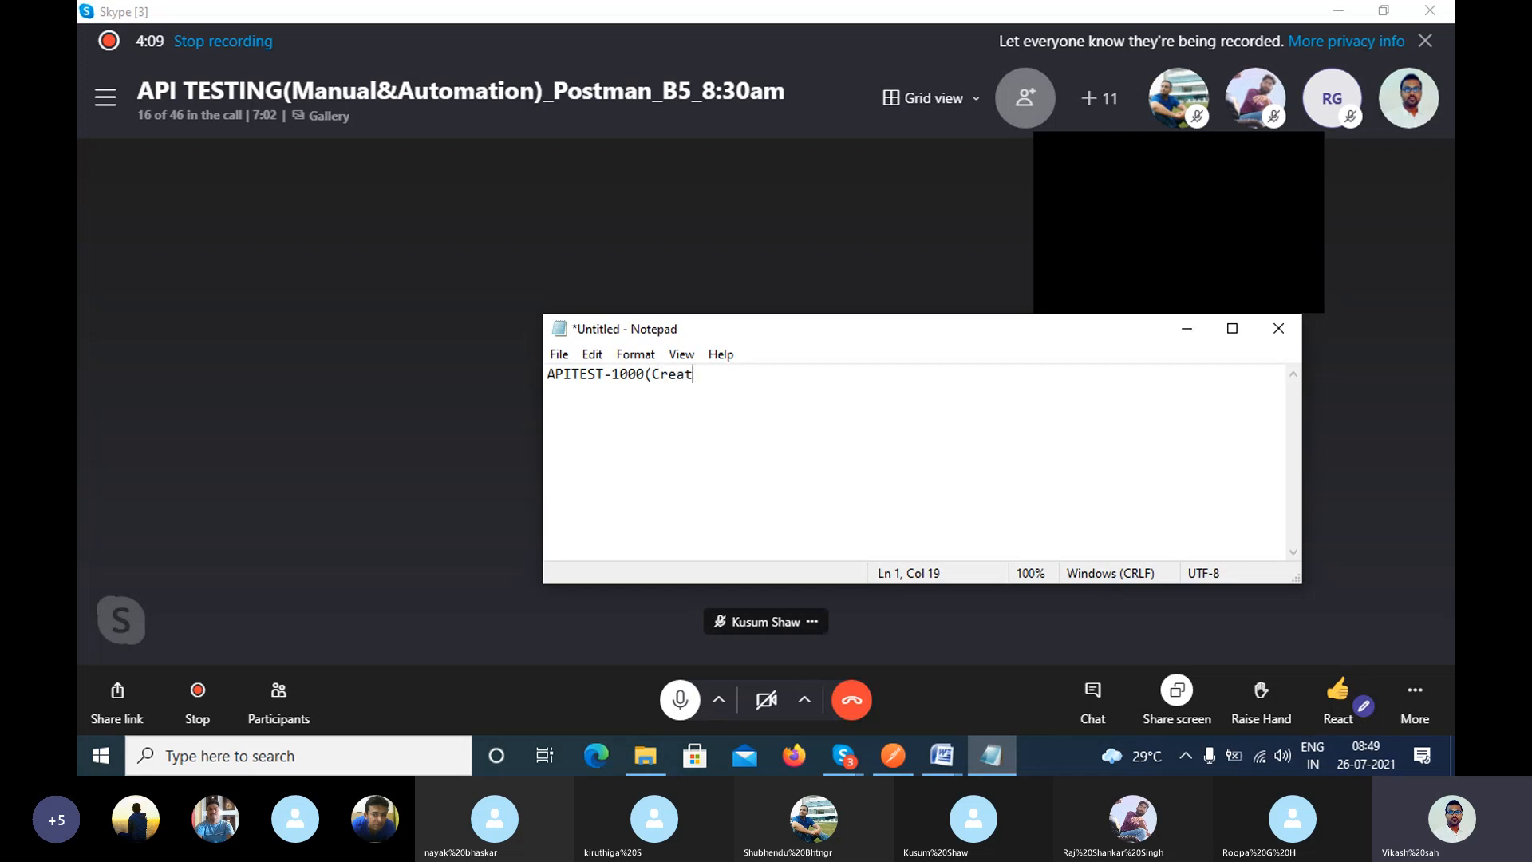
type("e the Use")
type("rs")
type(" a")
key("BackSpace")
key("BackSpace")
key("BackSpace")
key("BackSpace")
key("BackSpace")
key("BackSpace")
key("BackSpace")
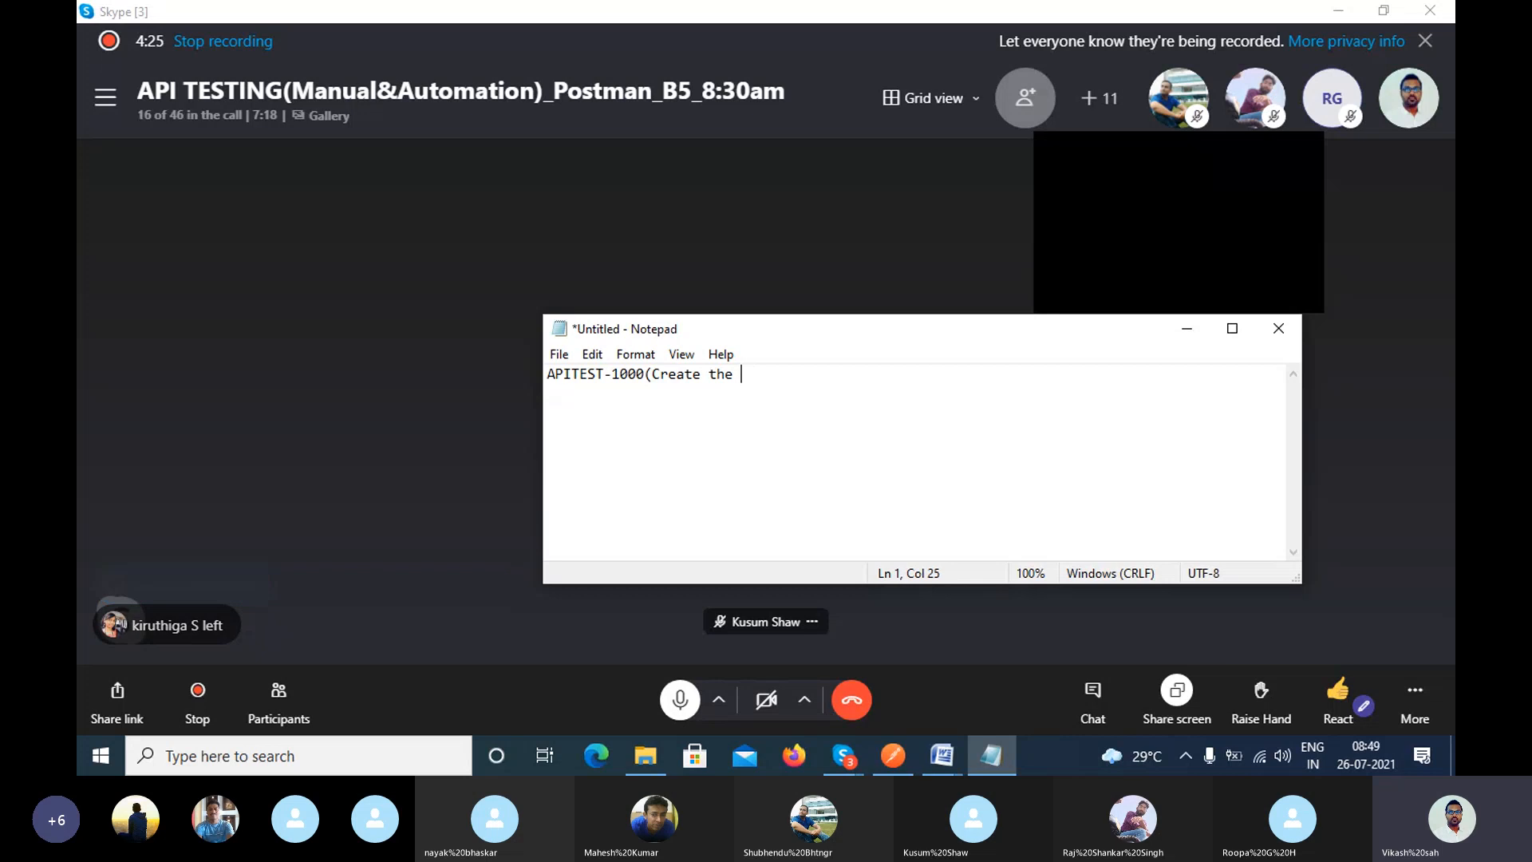
type("Us")
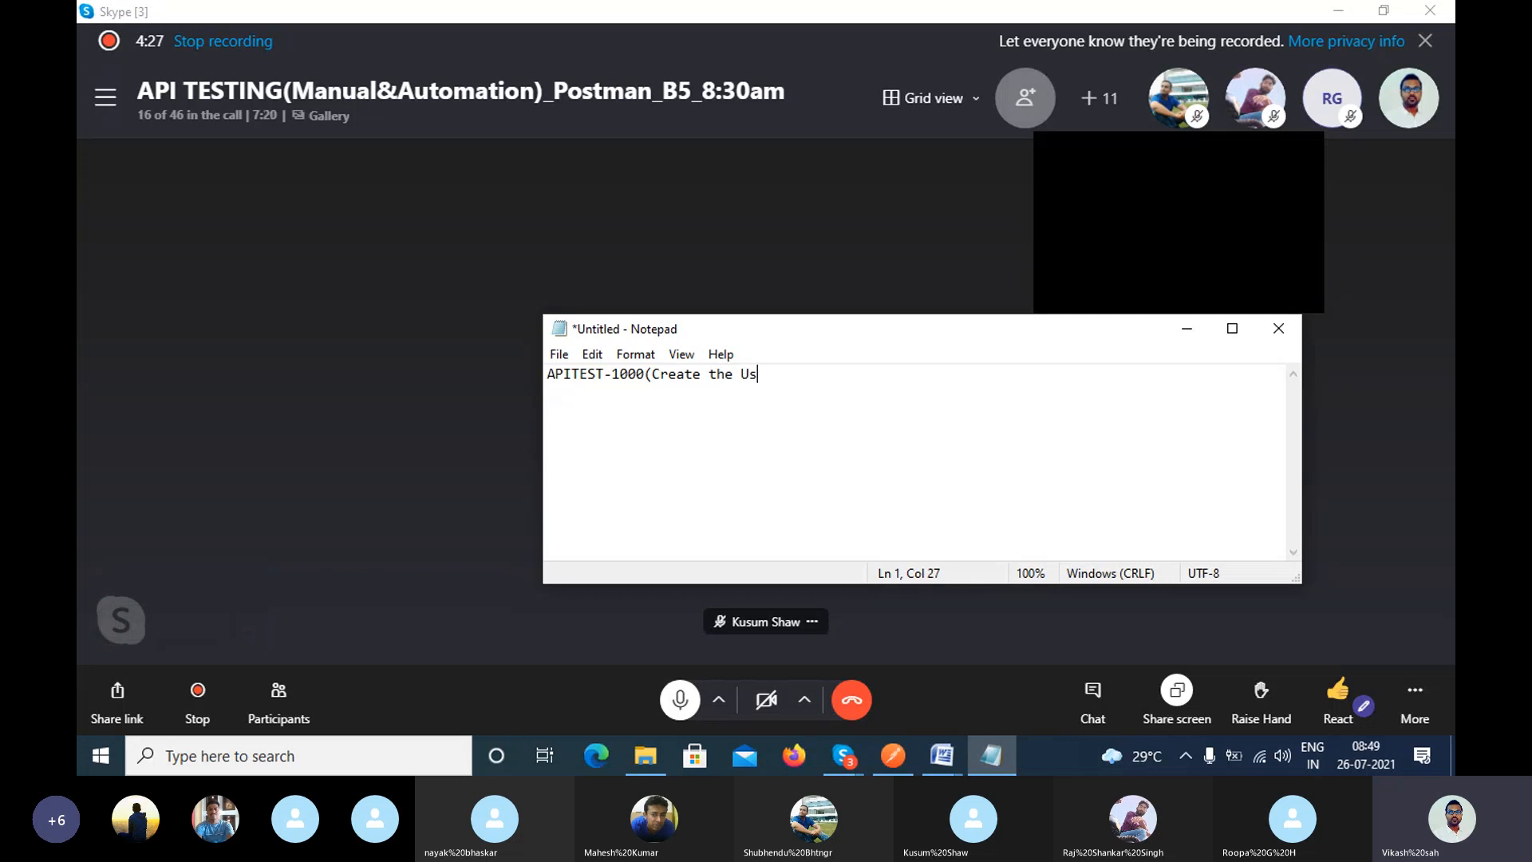
type("ers and veri")
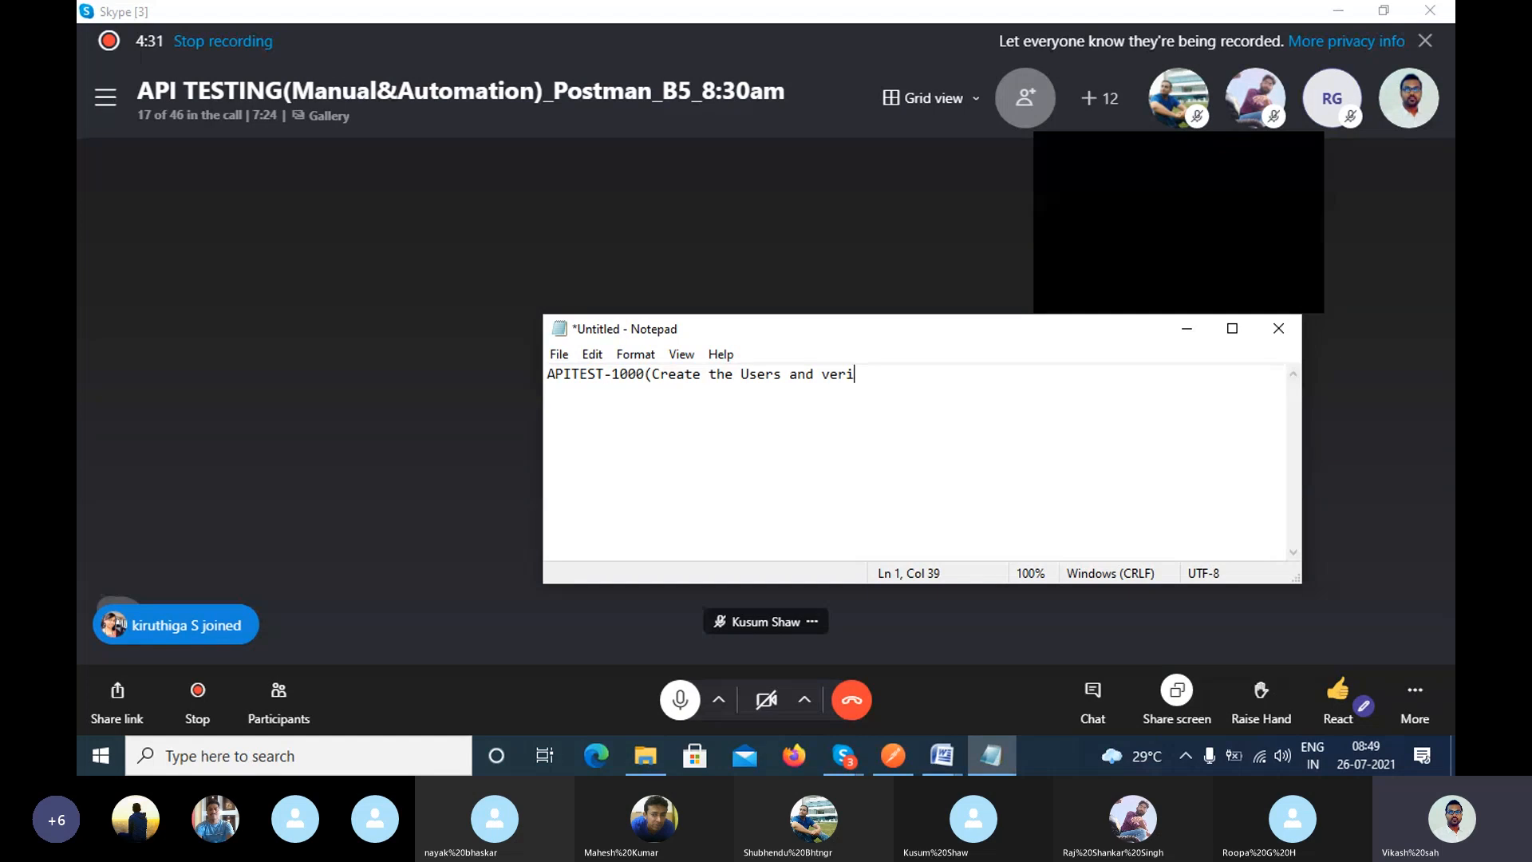
type("fy the Created ")
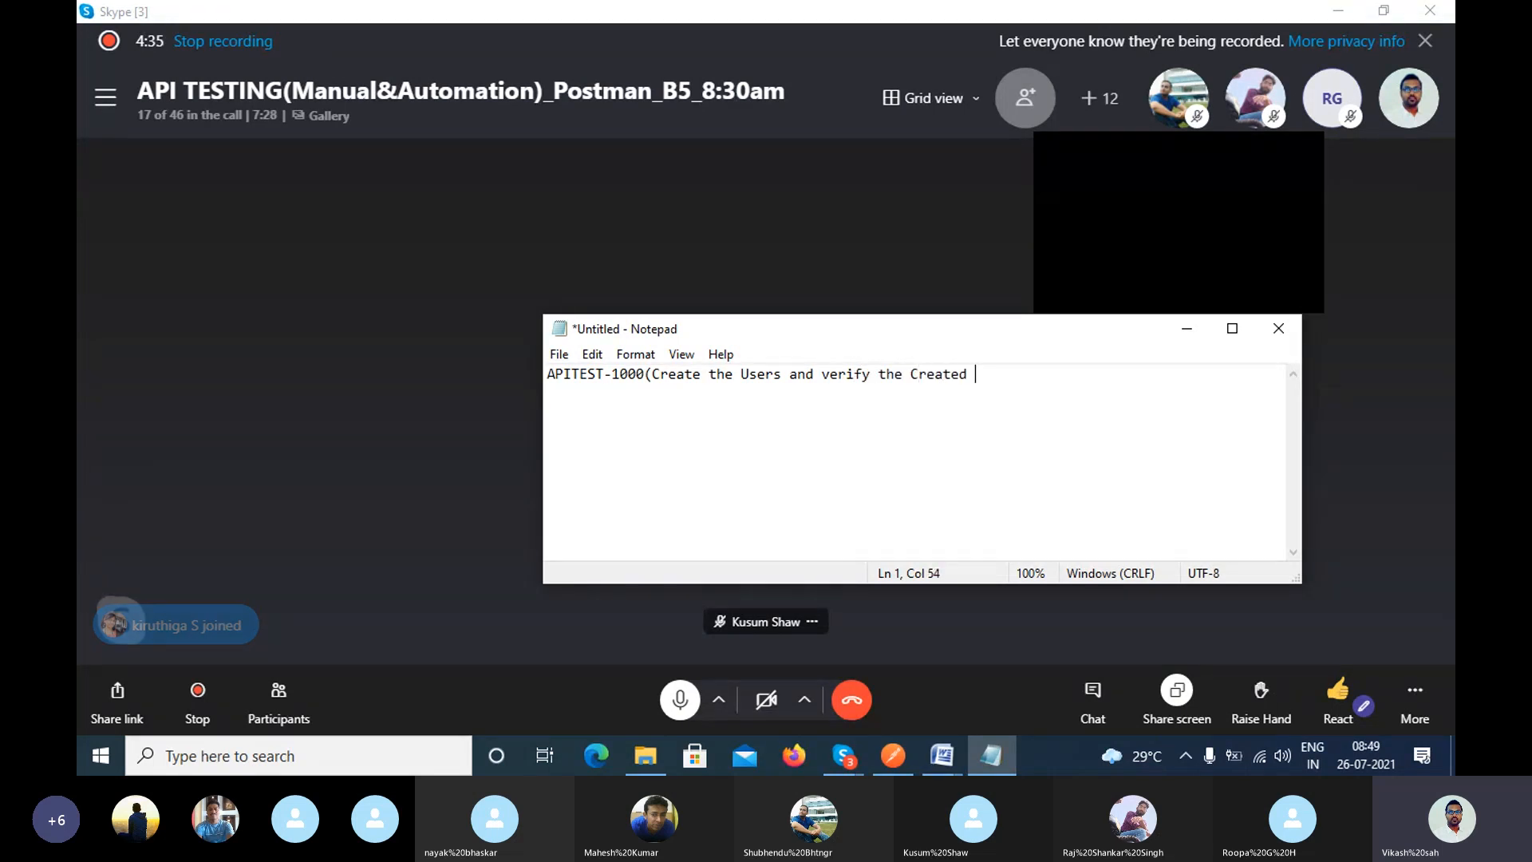
type("Users")
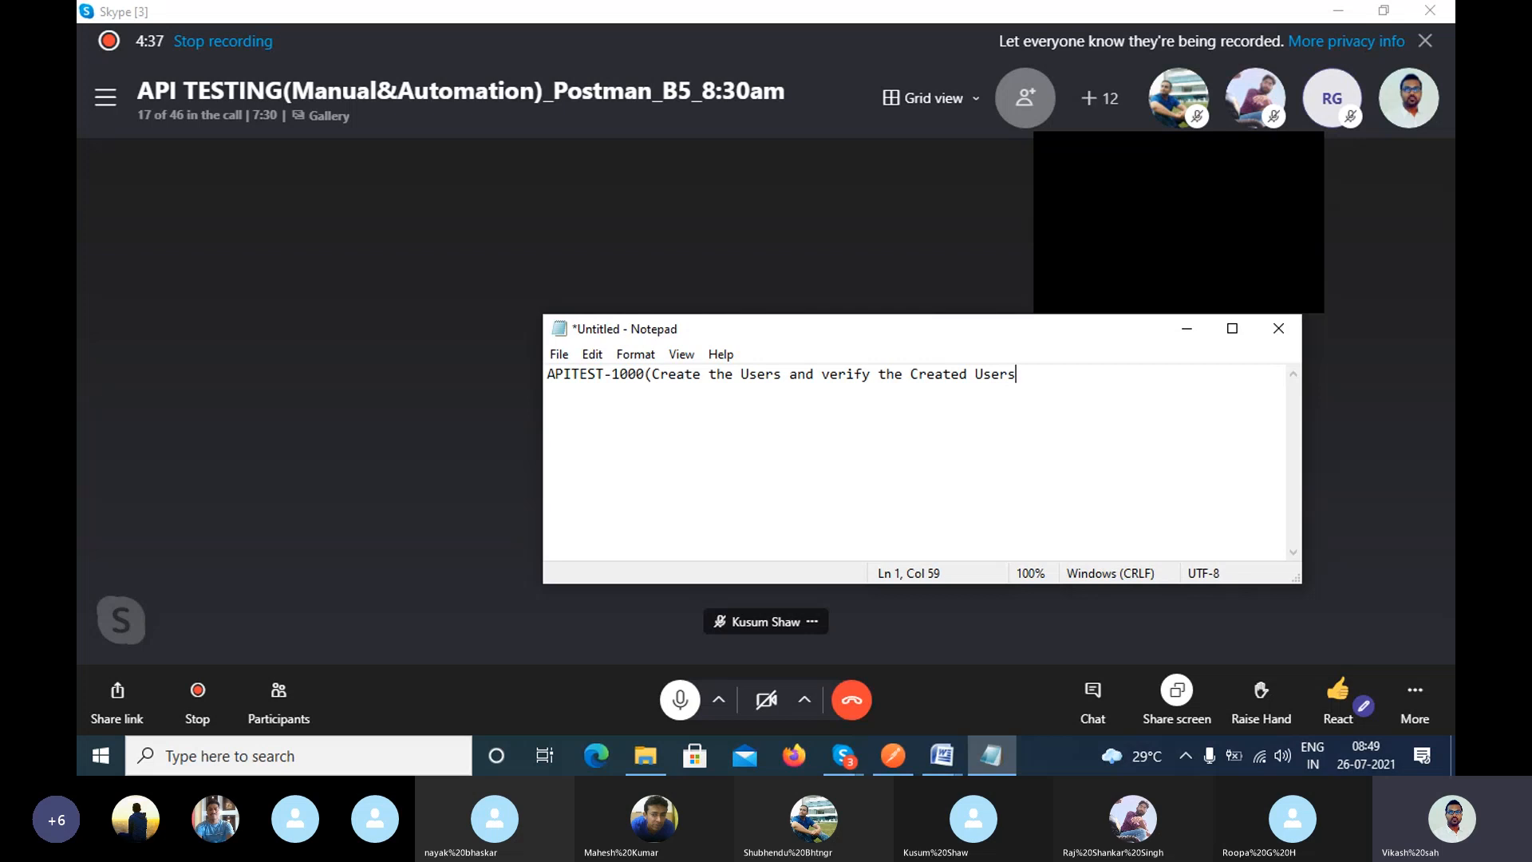
type(")")
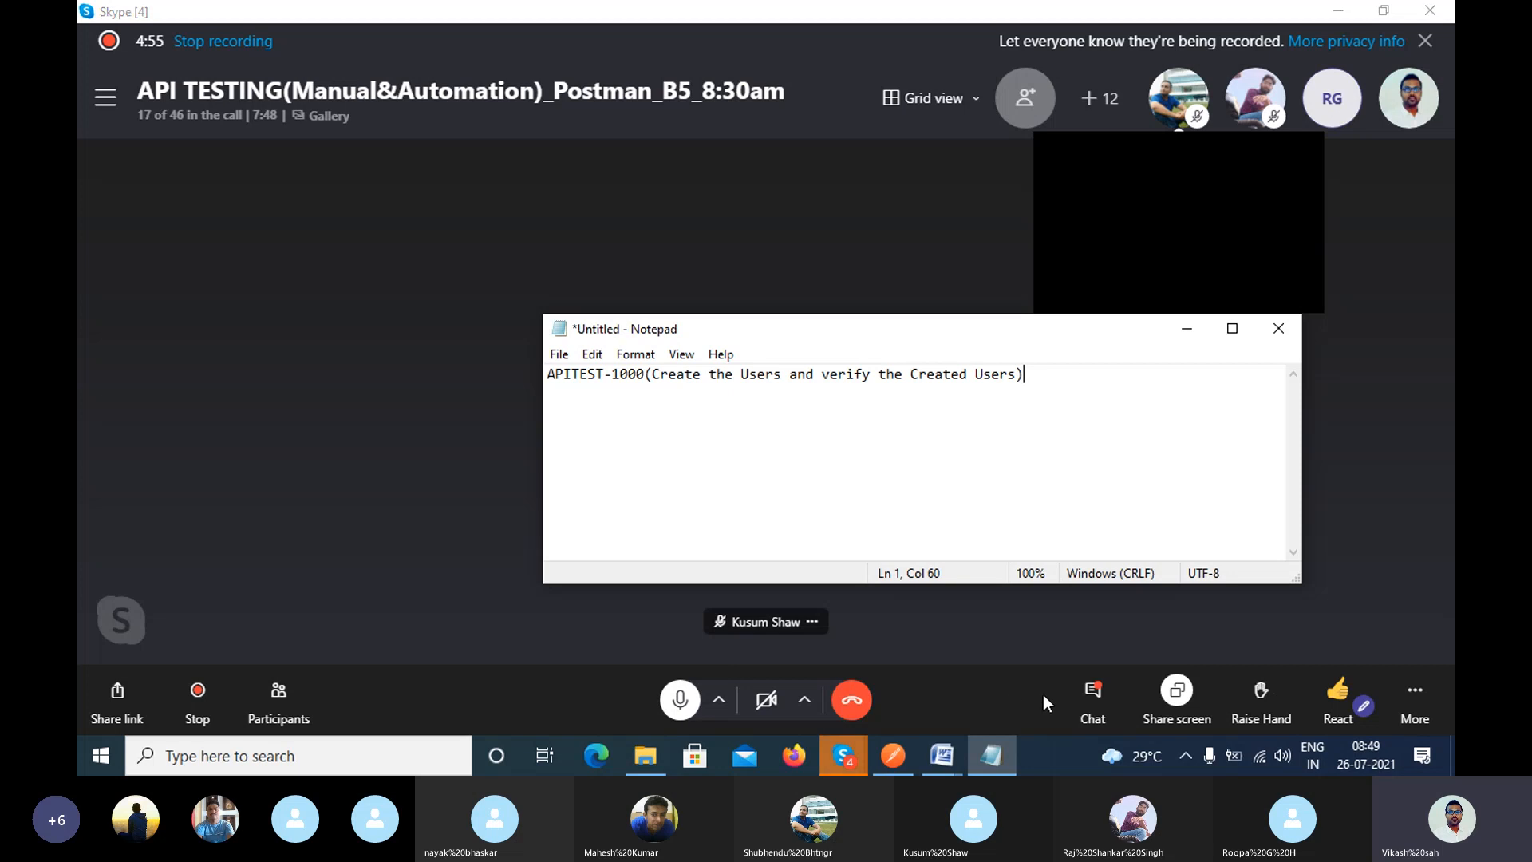
Check the newest message in the Skype call chat, then return to the Notepad note and dismiss the floating call preview.
left_click(1092, 700)
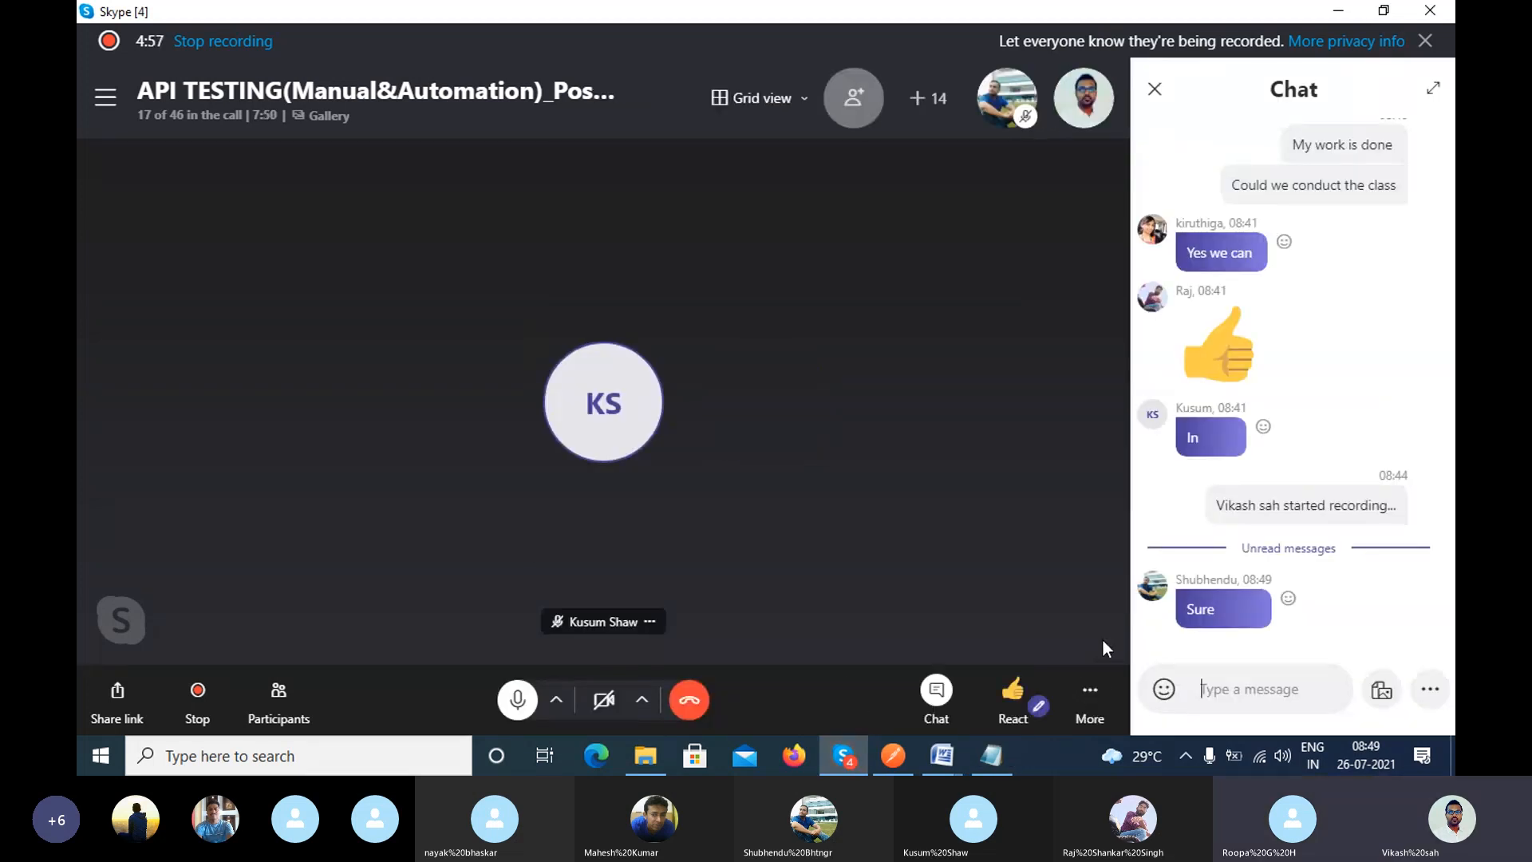
left_click(1151, 89)
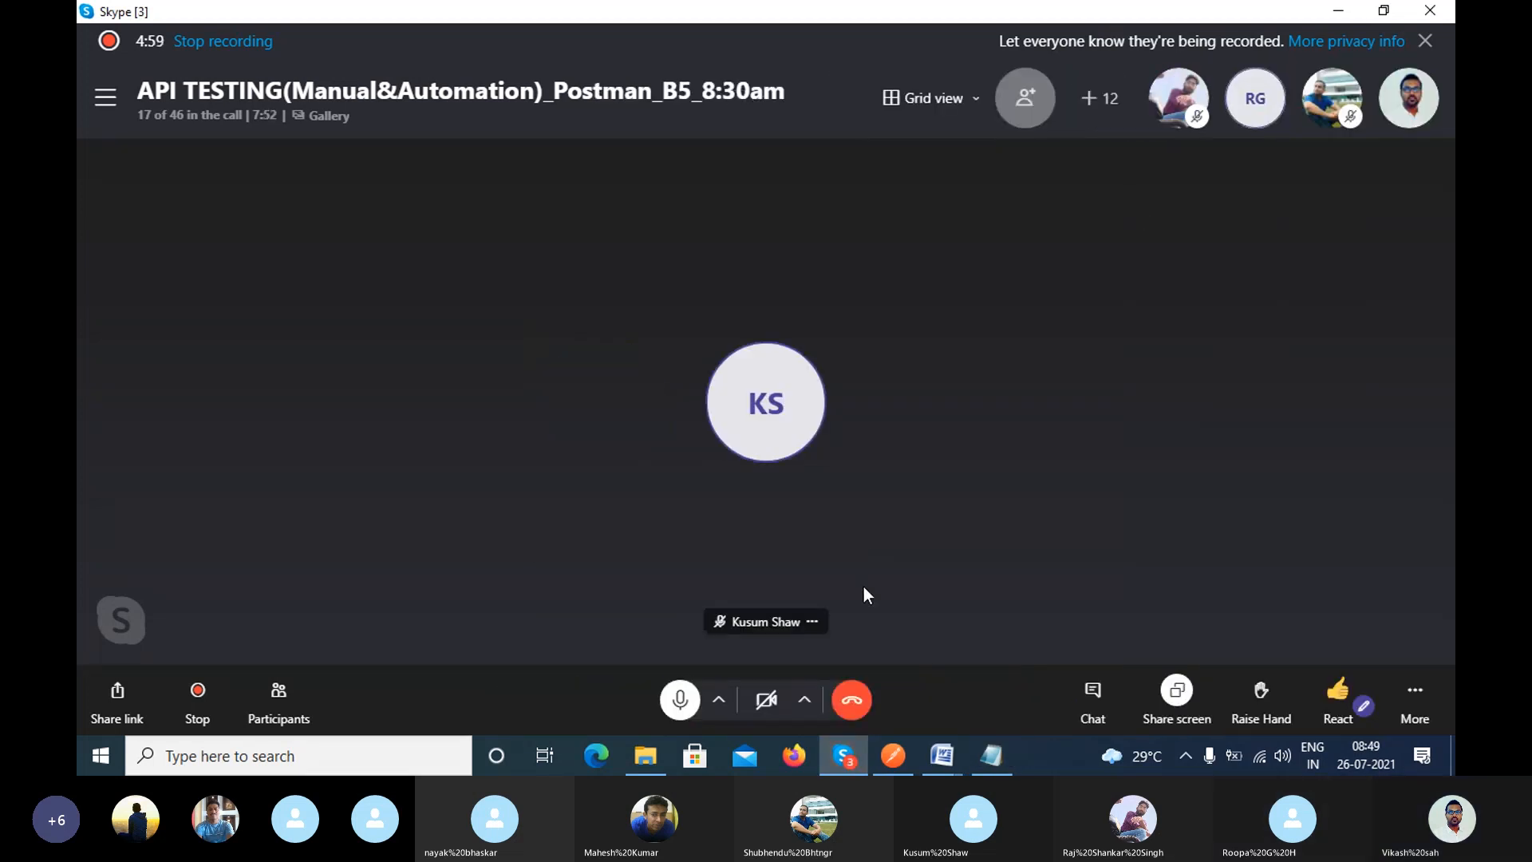
left_click(991, 756)
left_click(875, 455)
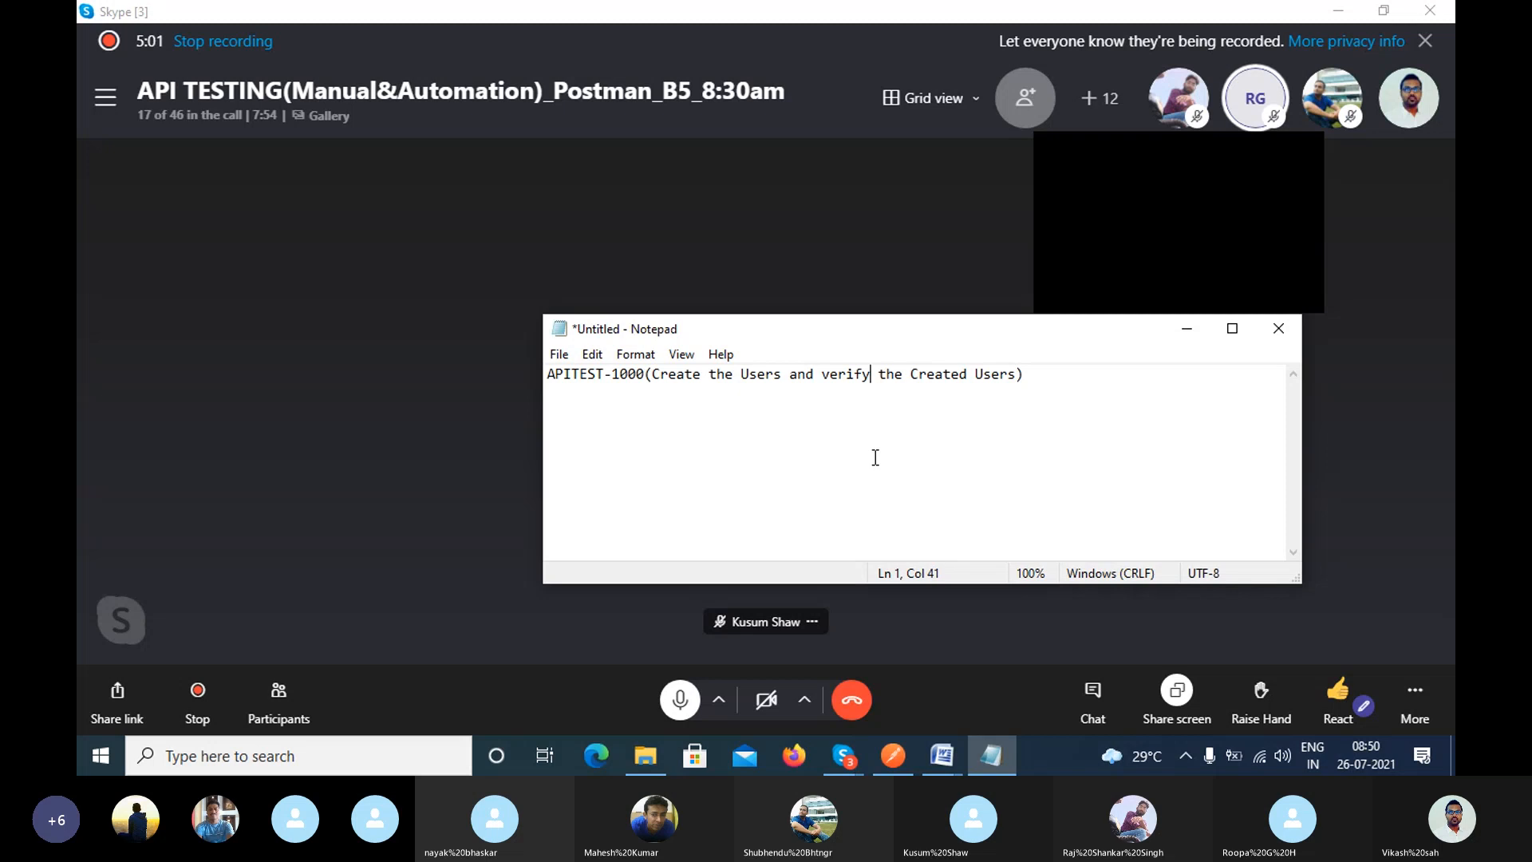
left_click(1306, 151)
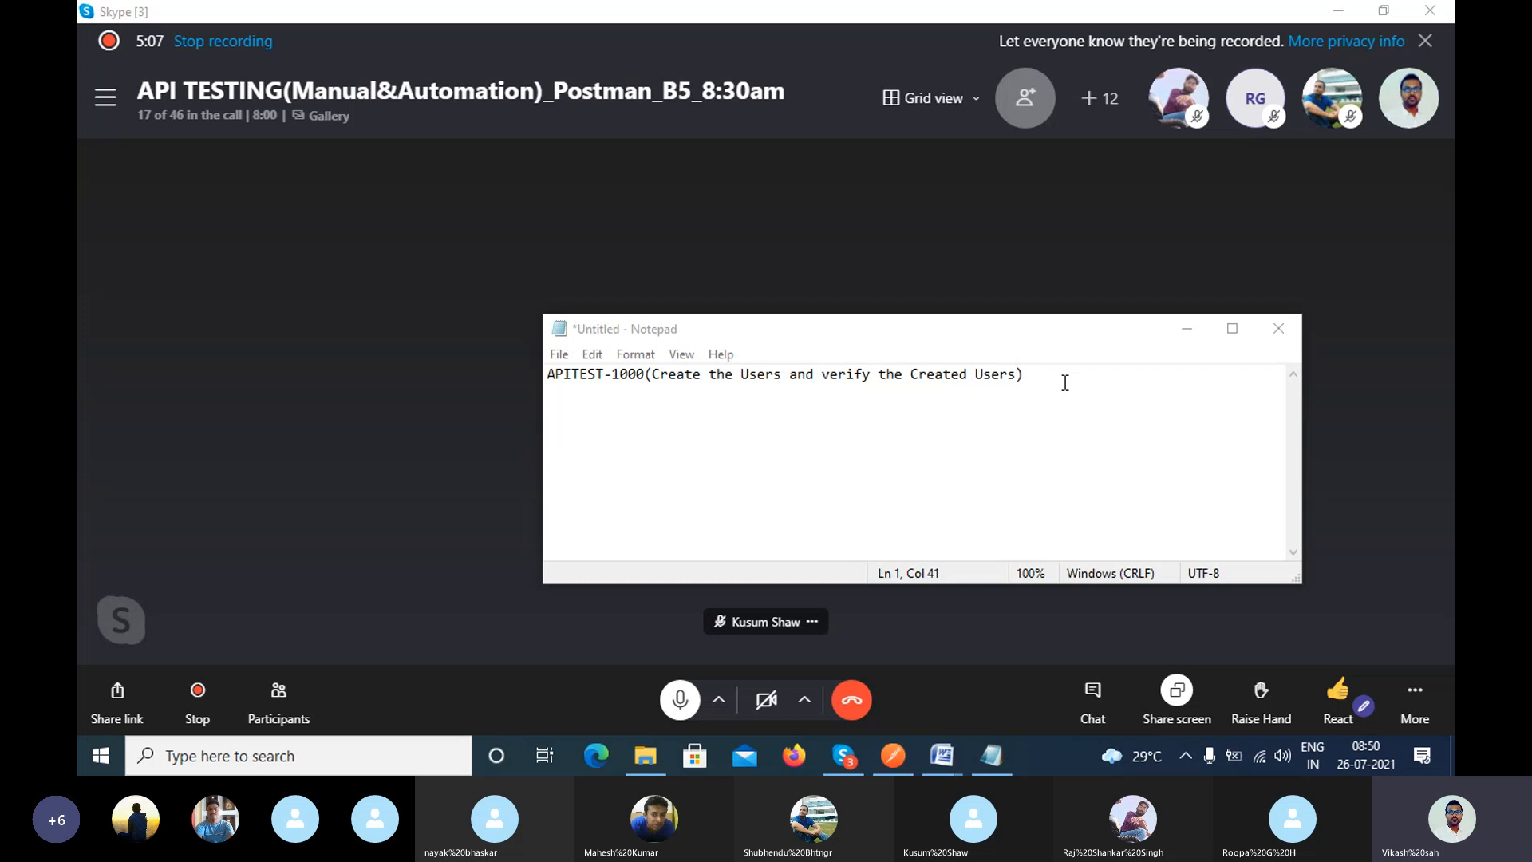
Highlight "Create the Users" in the APITEST-1000 line to point it out, then clear the selection.
left_click(699, 414)
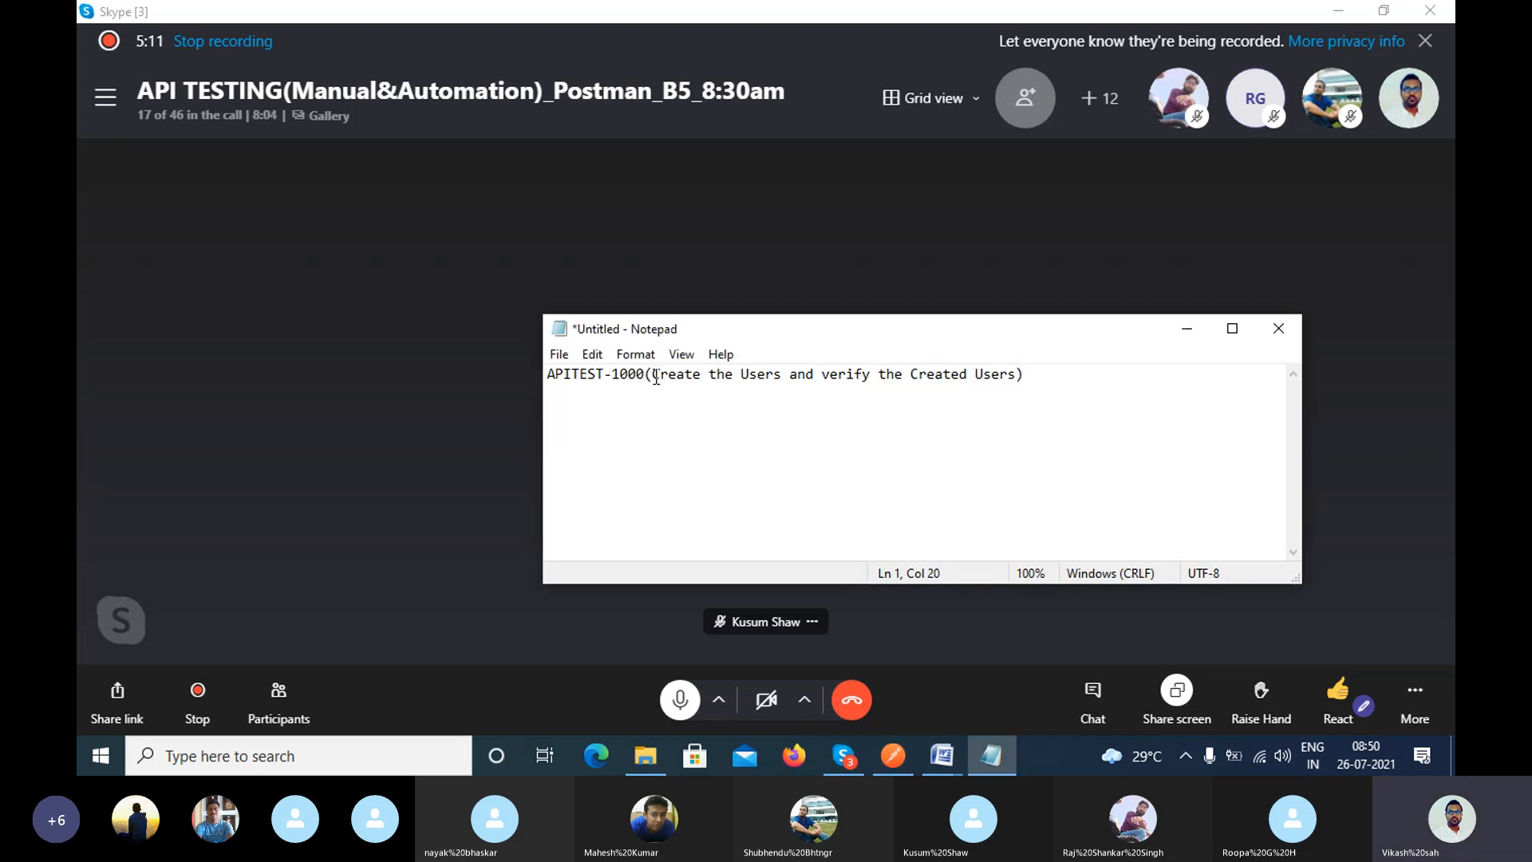
left_click_drag(651, 374, 785, 386)
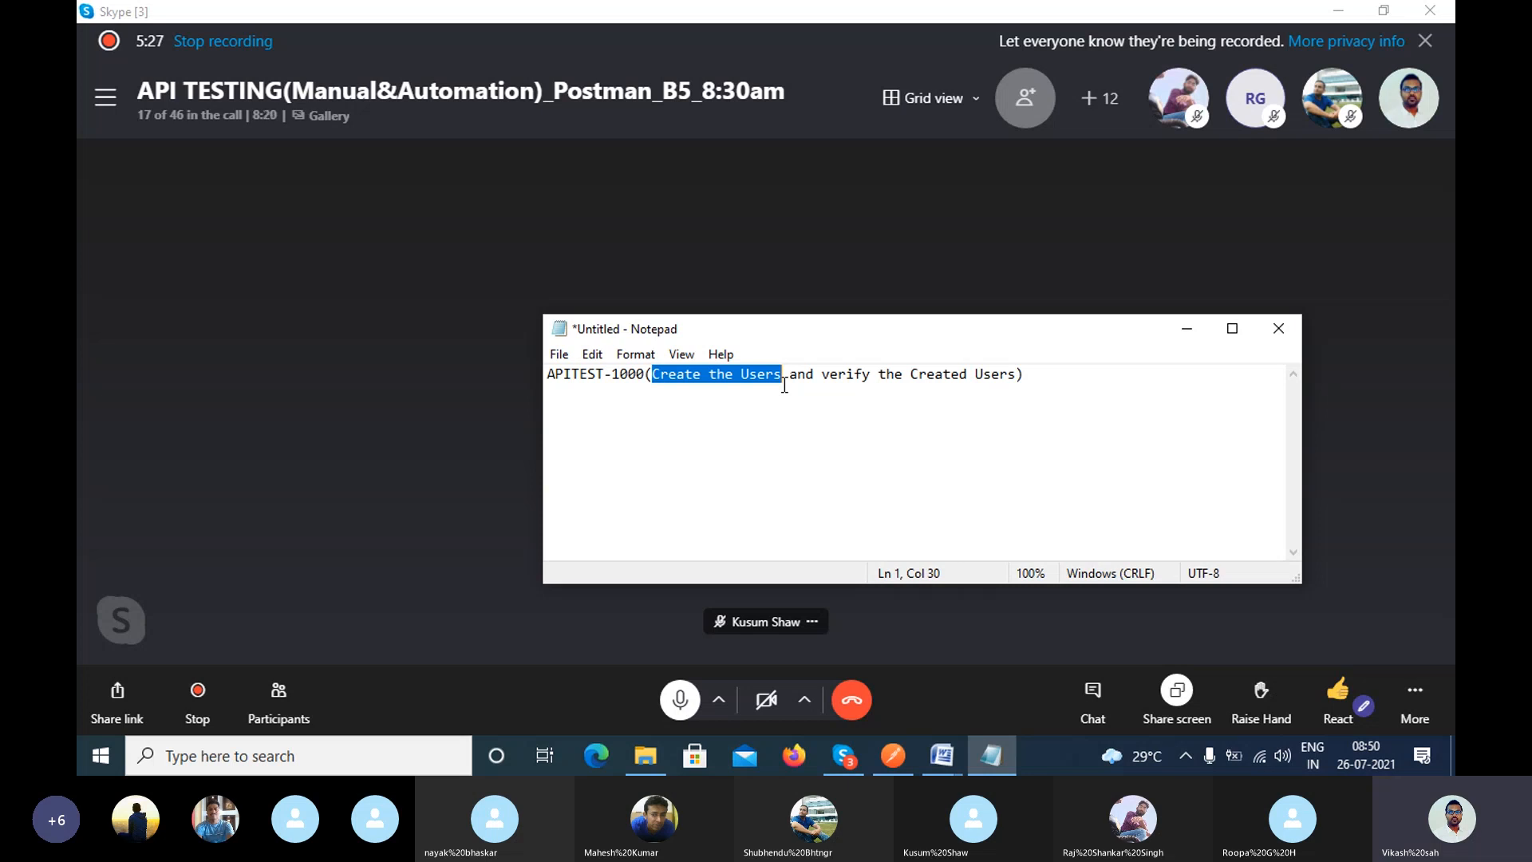
left_click(792, 411)
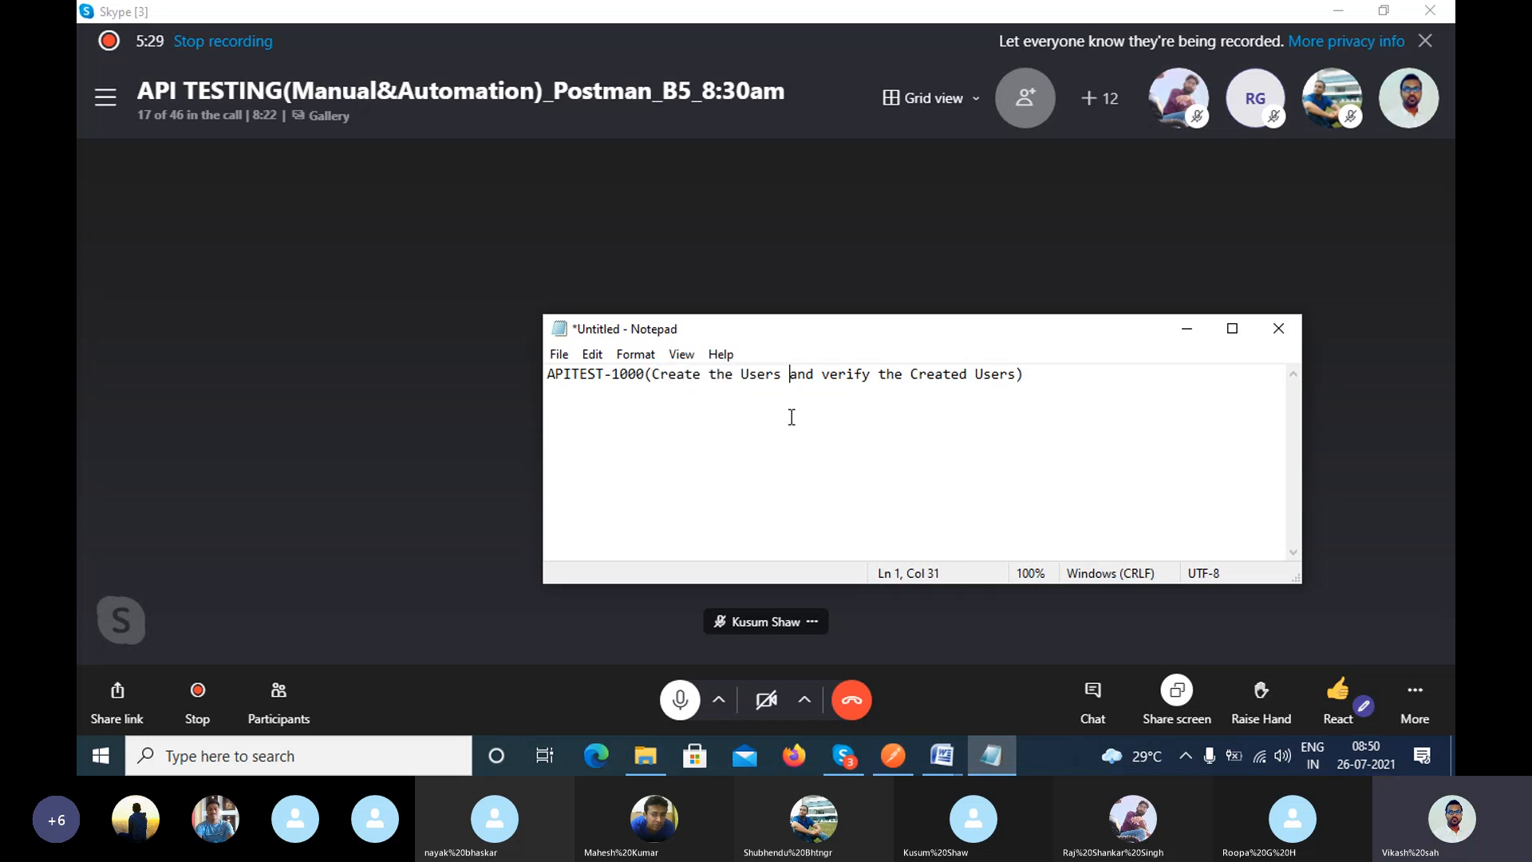
Highlight the story text in the APITEST-1000 line of the note to point it out.
left_click_drag(1028, 377, 681, 392)
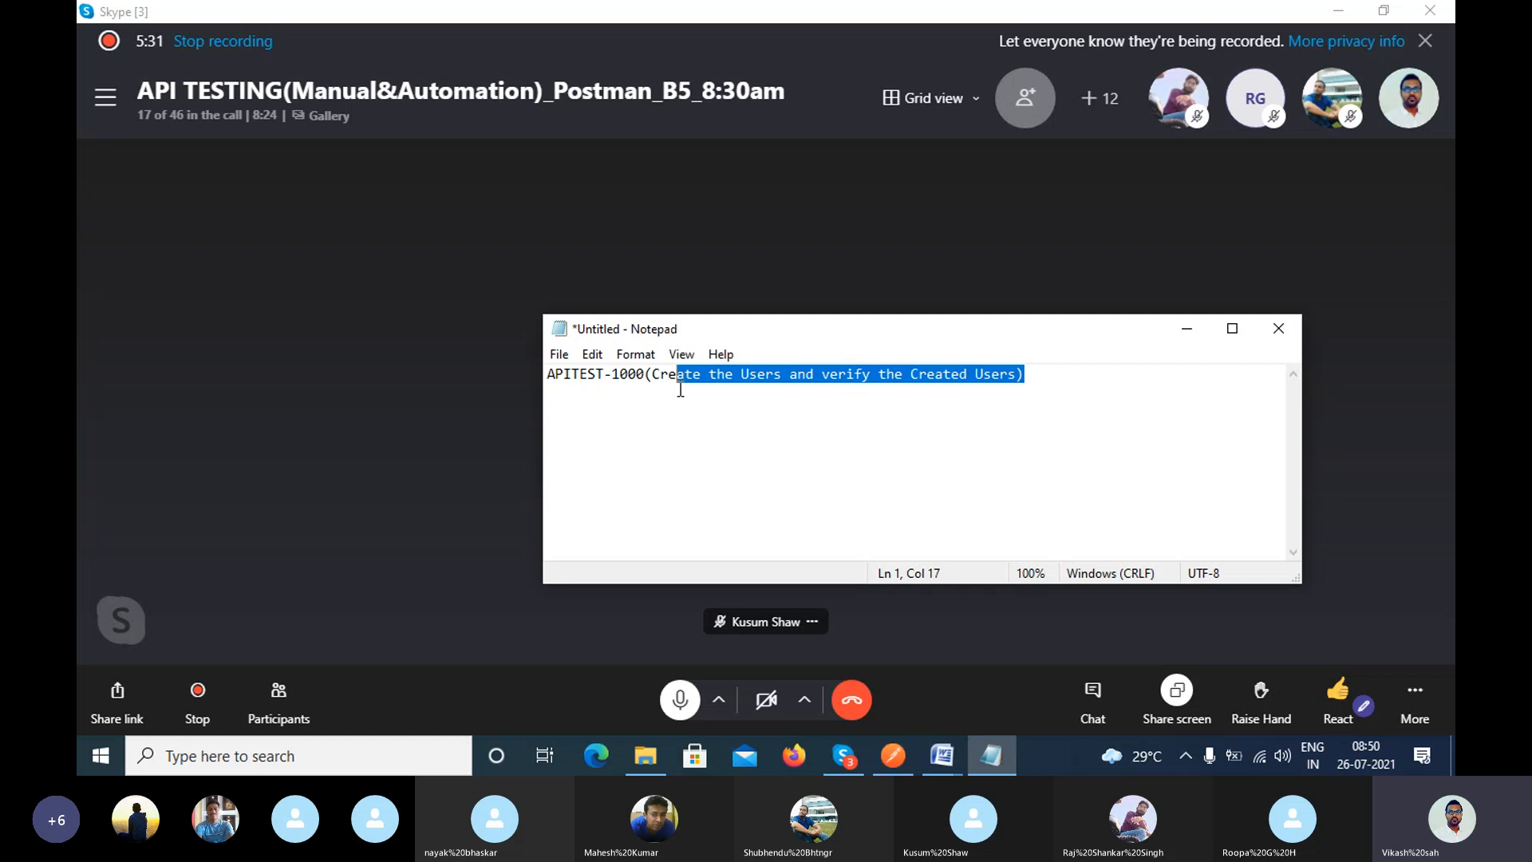
left_click(711, 416)
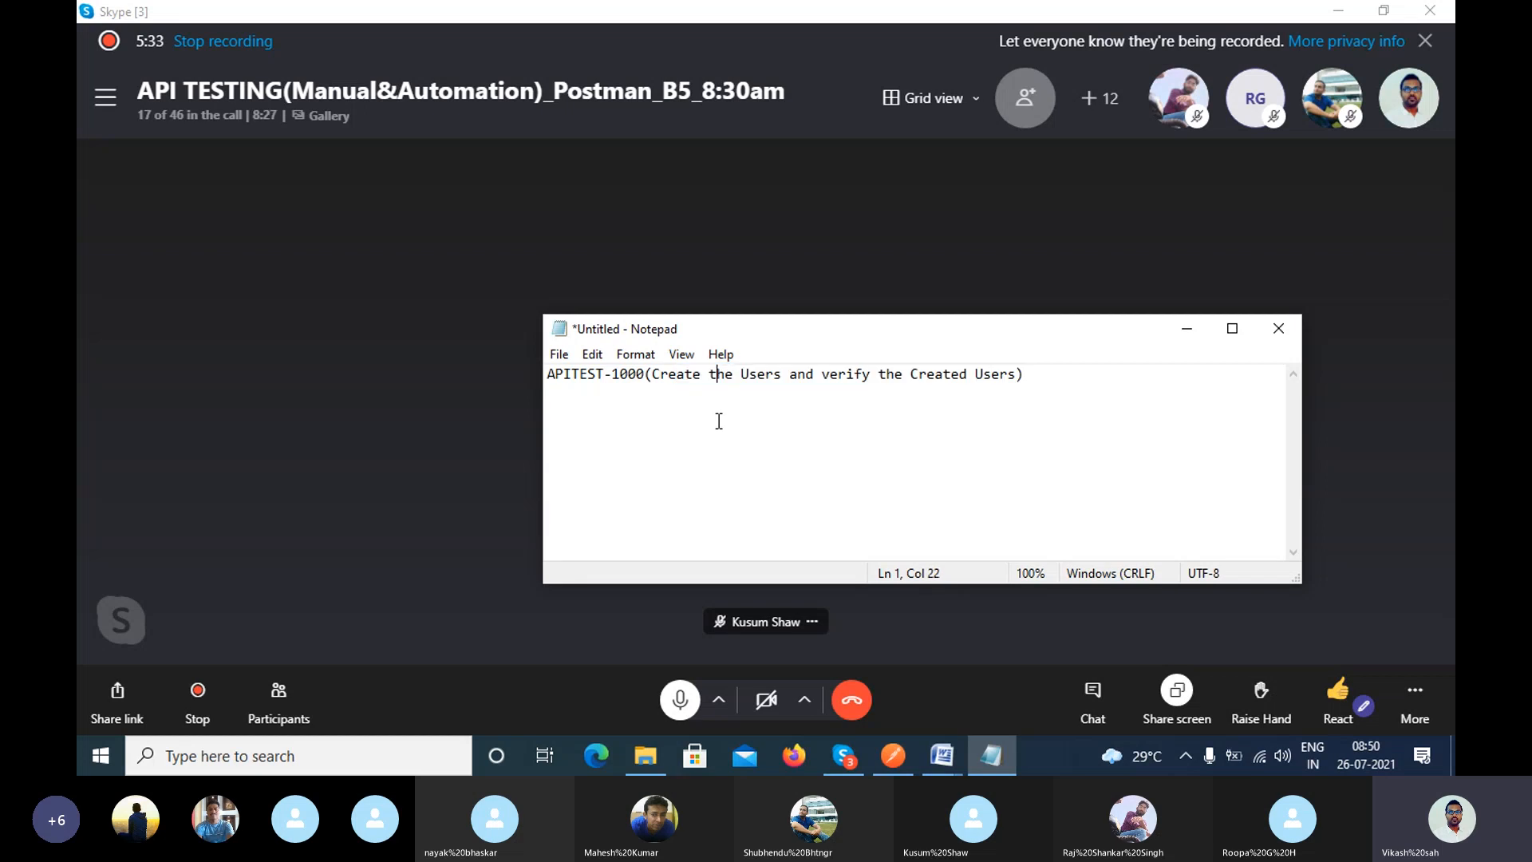
left_click(949, 758)
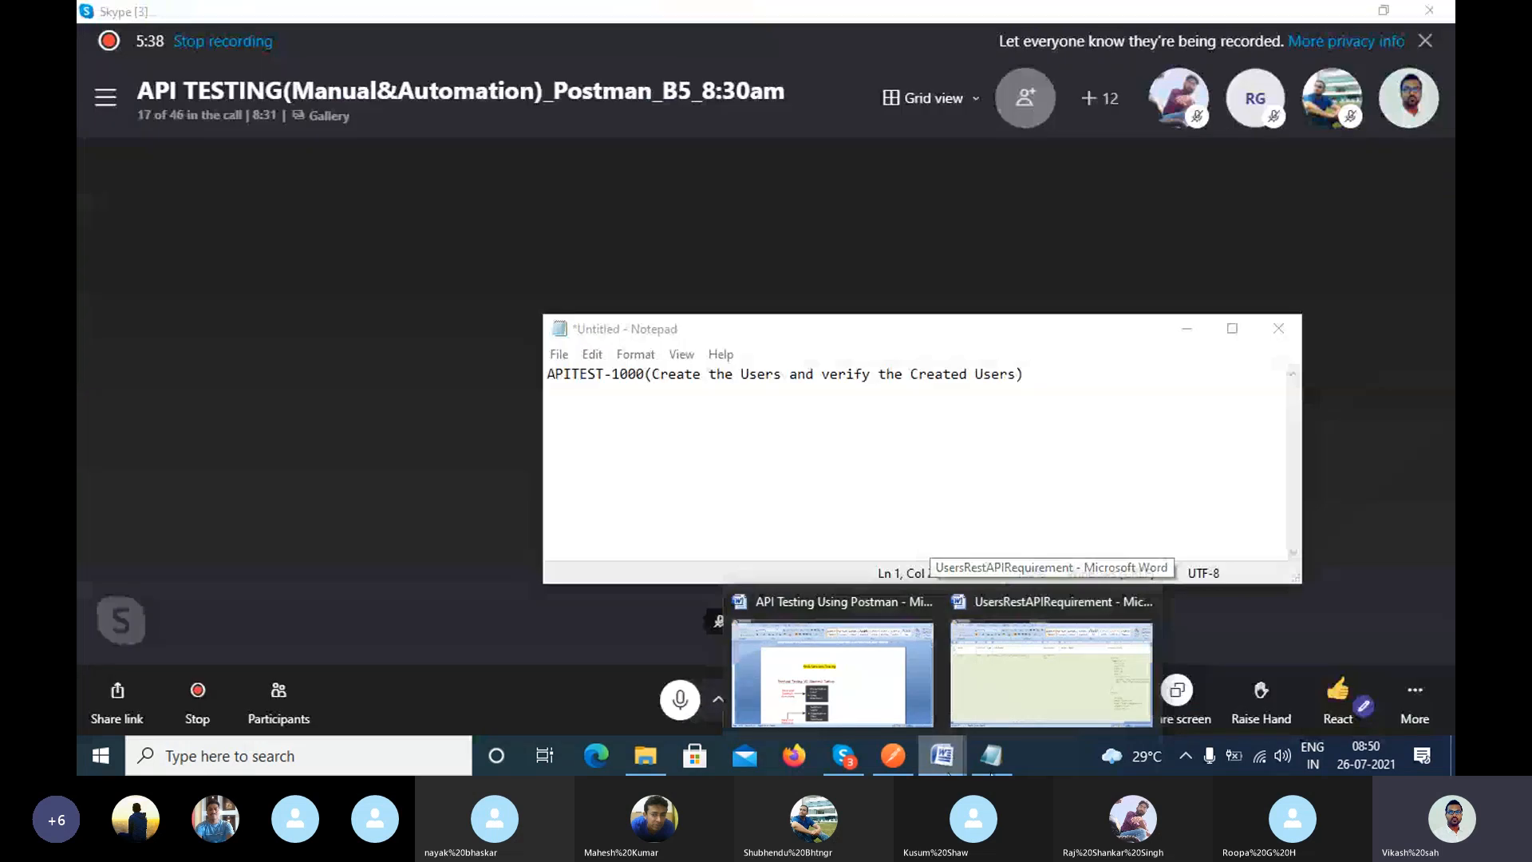
left_click(1008, 761)
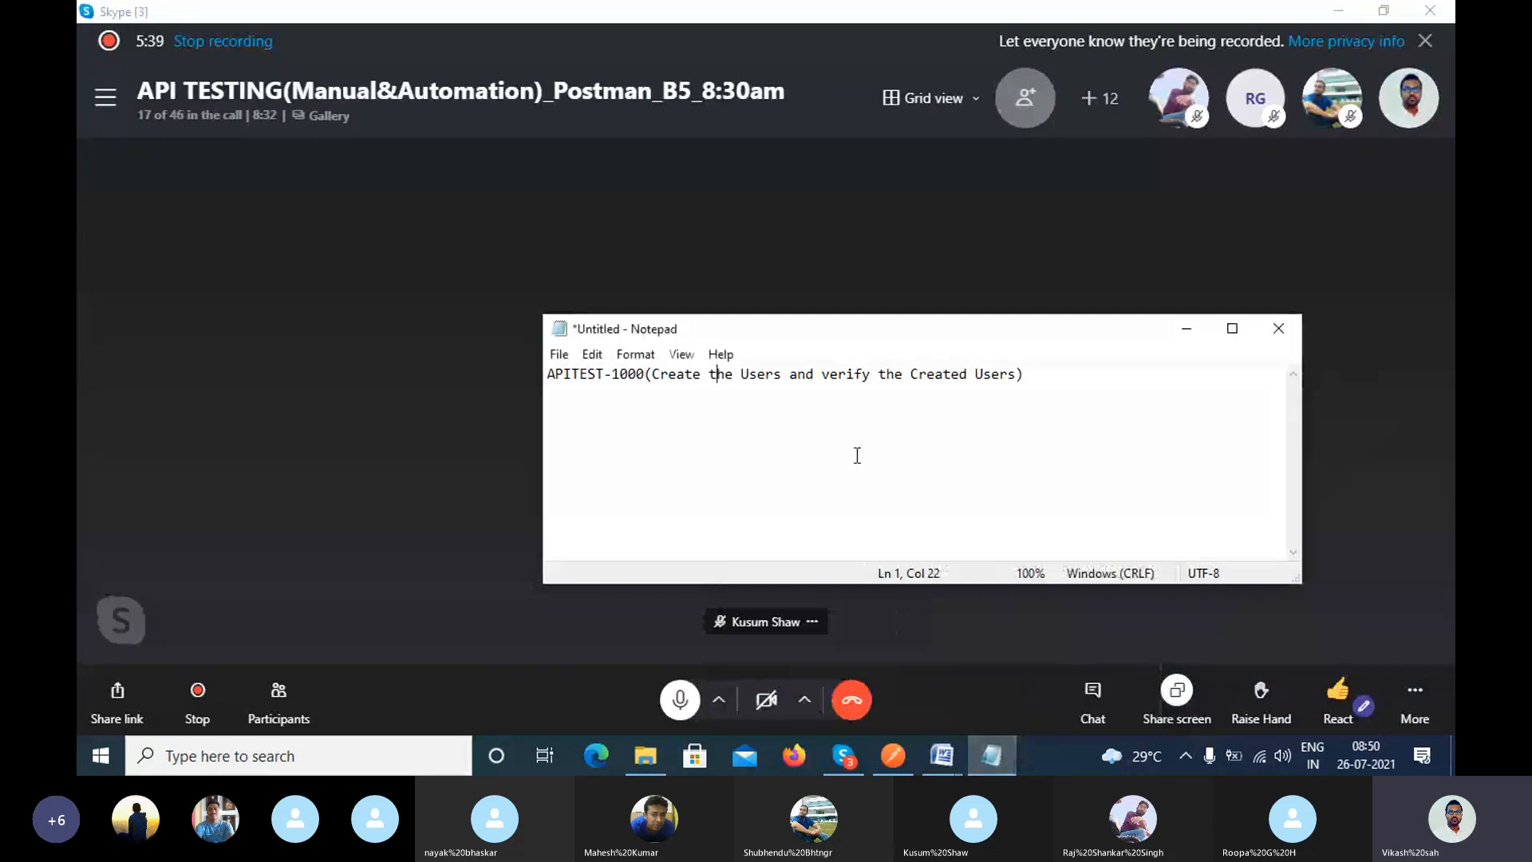
left_click_drag(1035, 375, 556, 380)
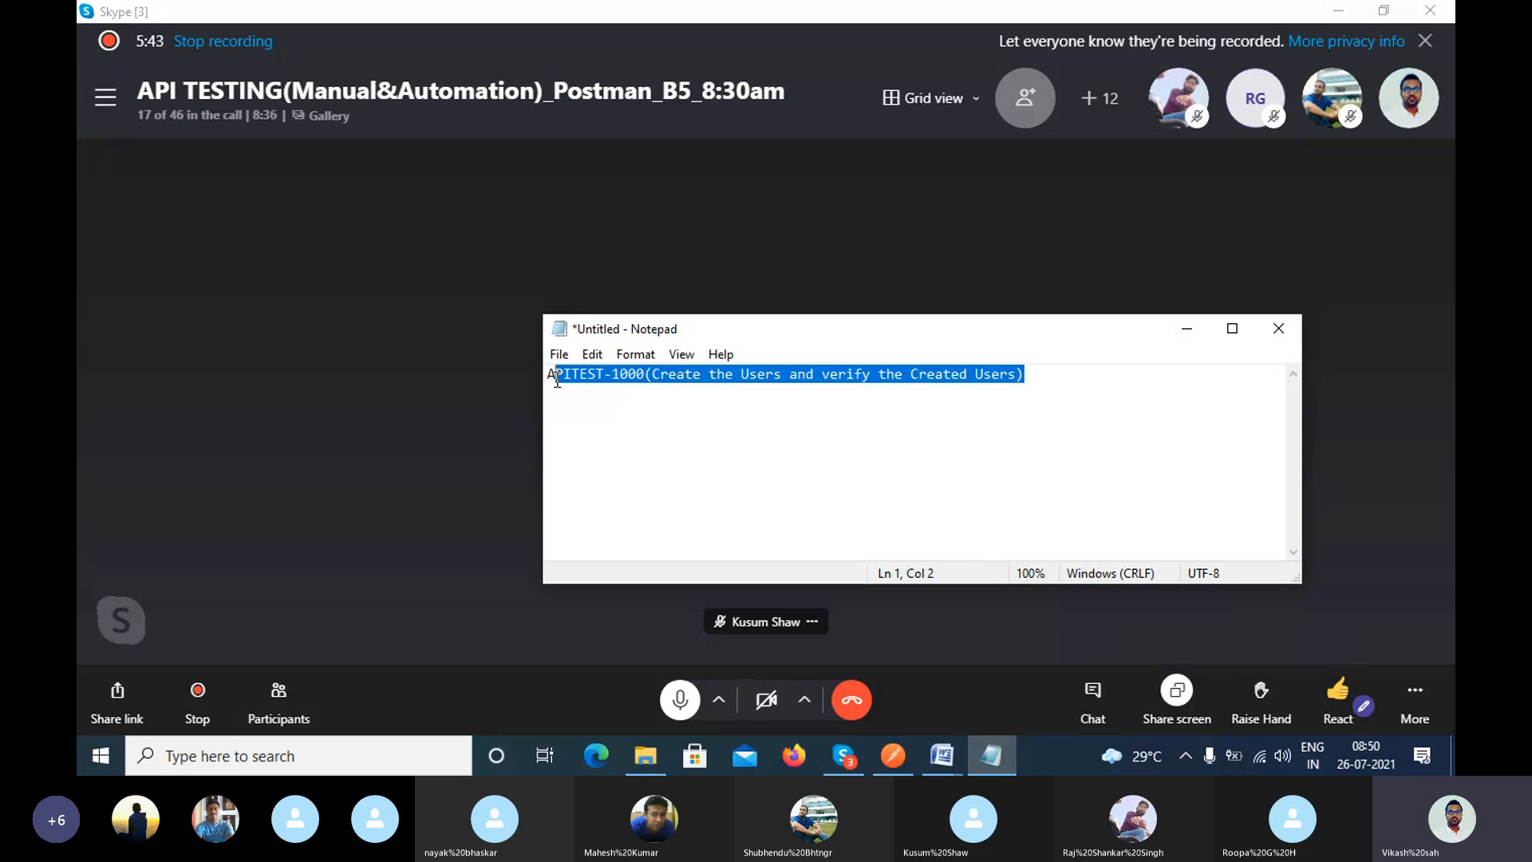
Below the APITEST-1000 line, add a "Des:" line and, after a blank line, a "Confluence Page Link:" line.
left_click(1048, 374)
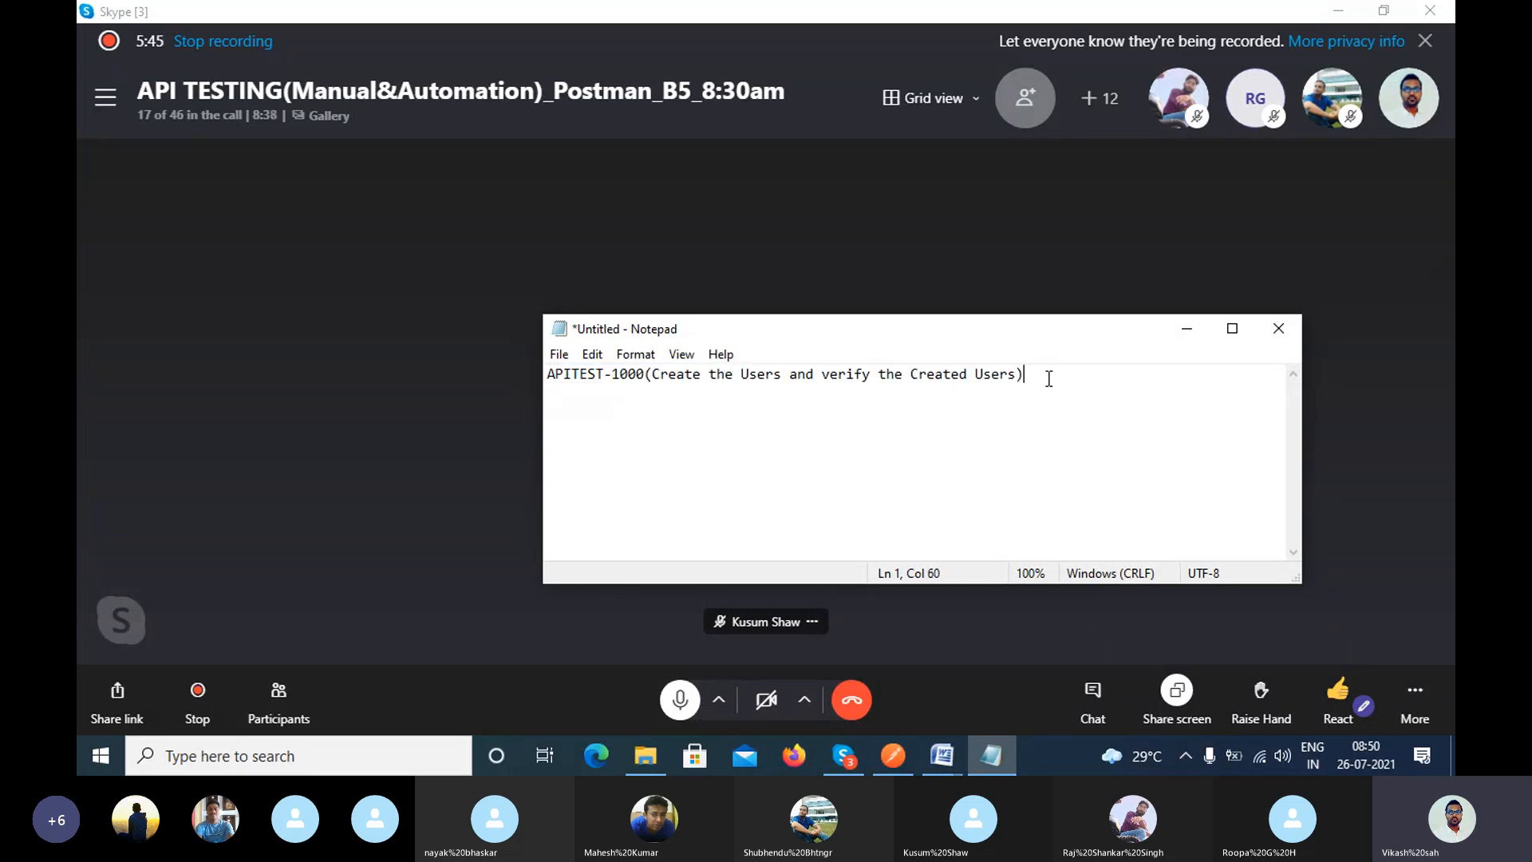
key("Return")
type("Des:")
left_click_drag(548, 373, 1034, 381)
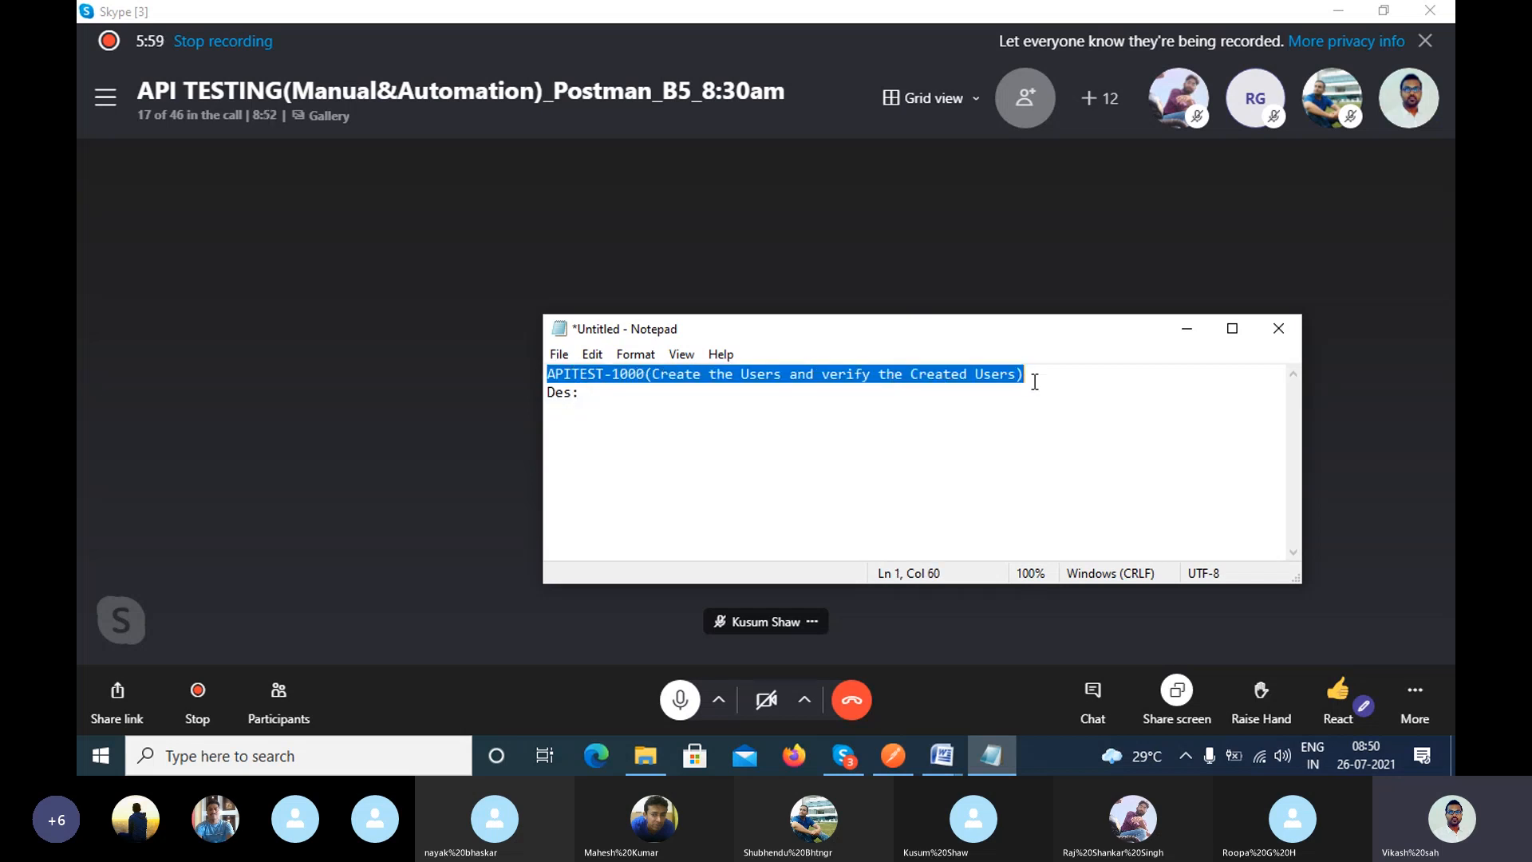
left_click(590, 394)
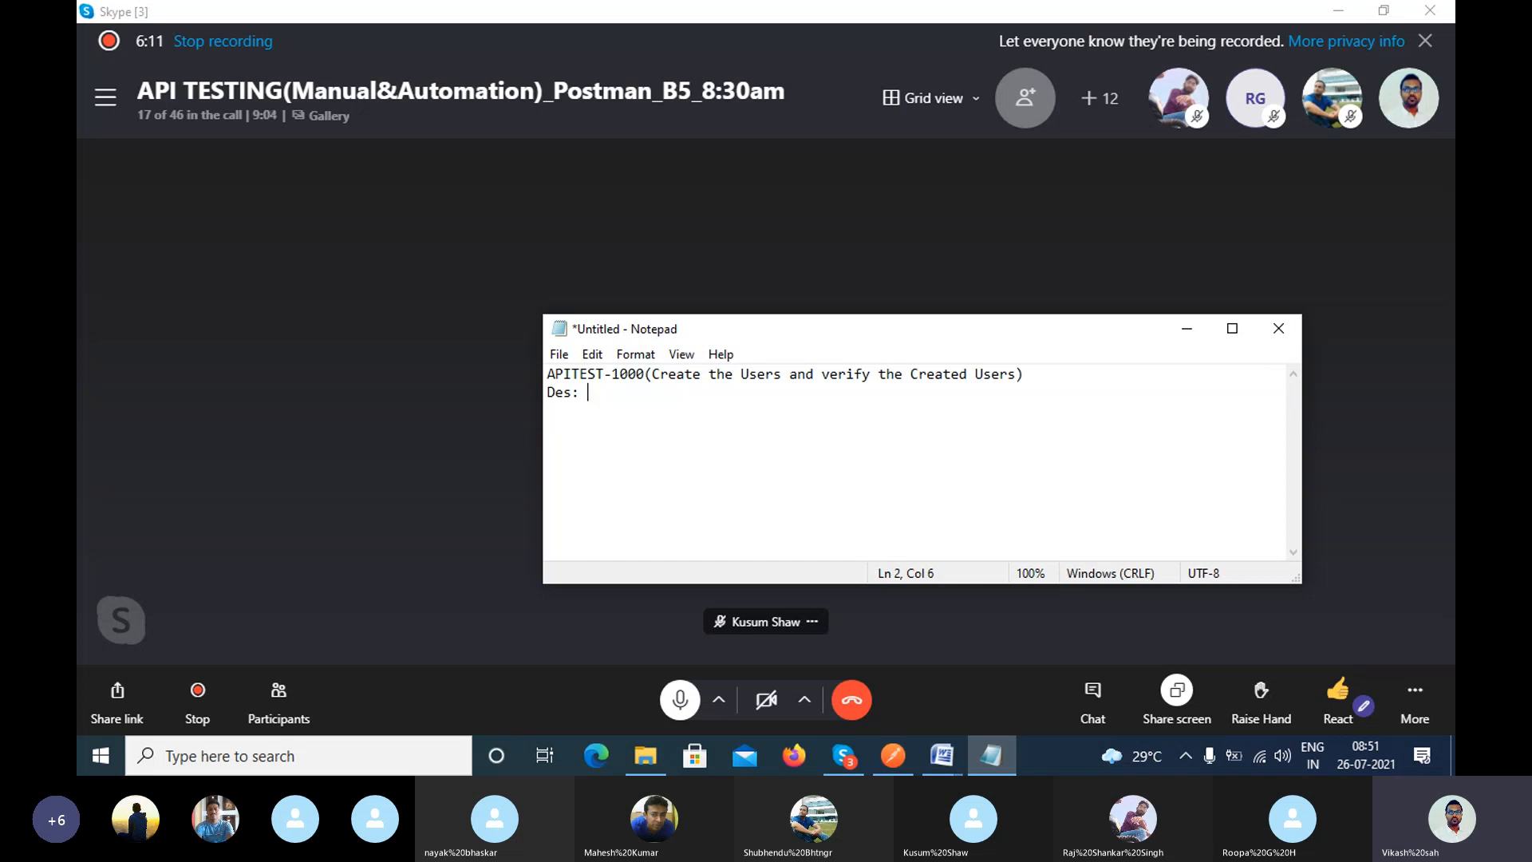
type("Confluence Page ")
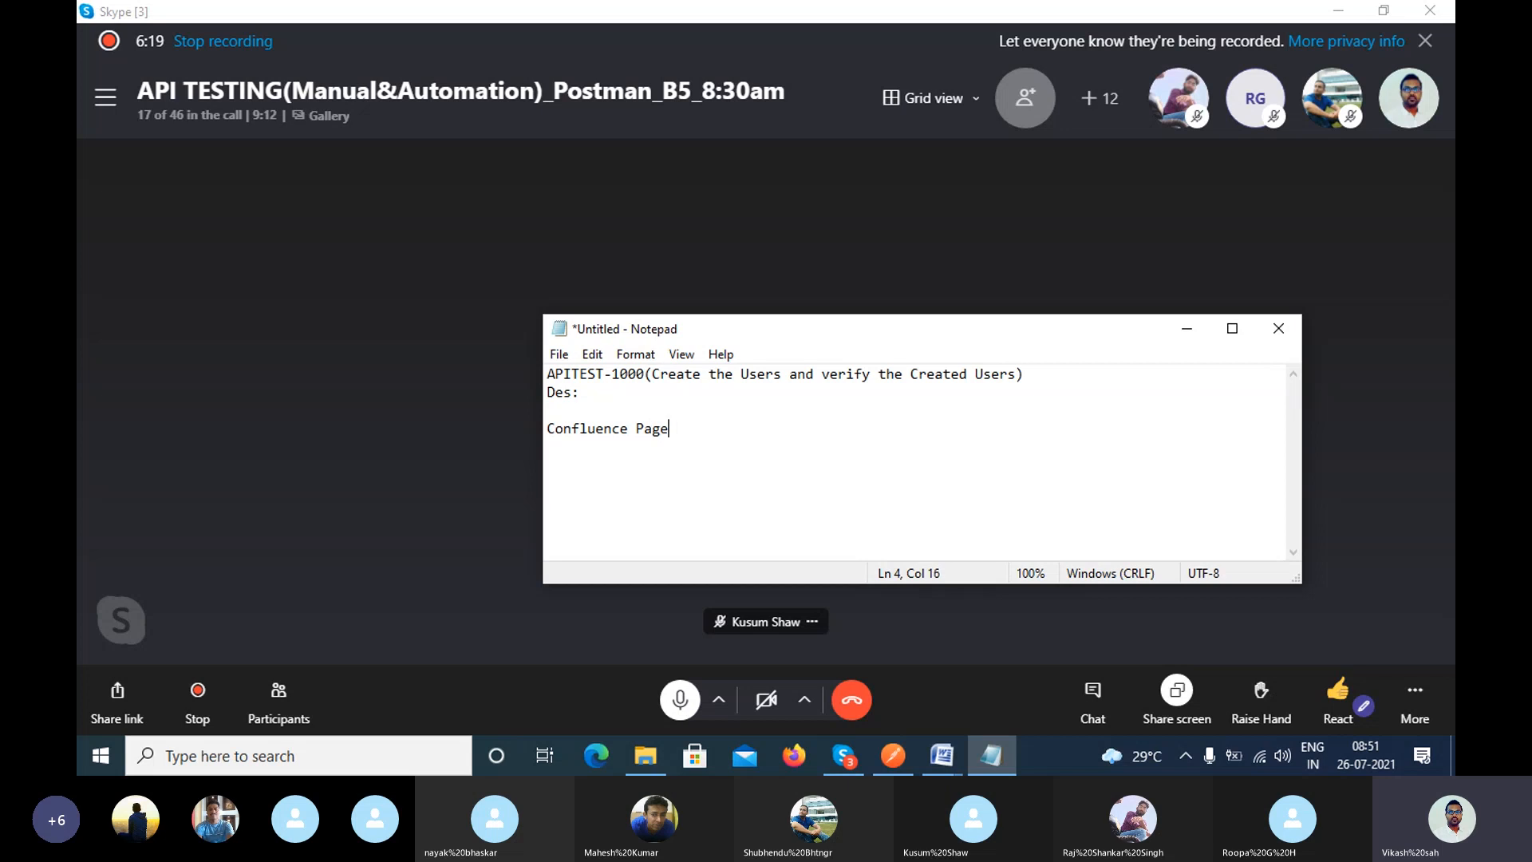
type("Link:")
Look at the UsersRestAPIRequirement document in Word, then minimize it to return to the note.
left_click(951, 758)
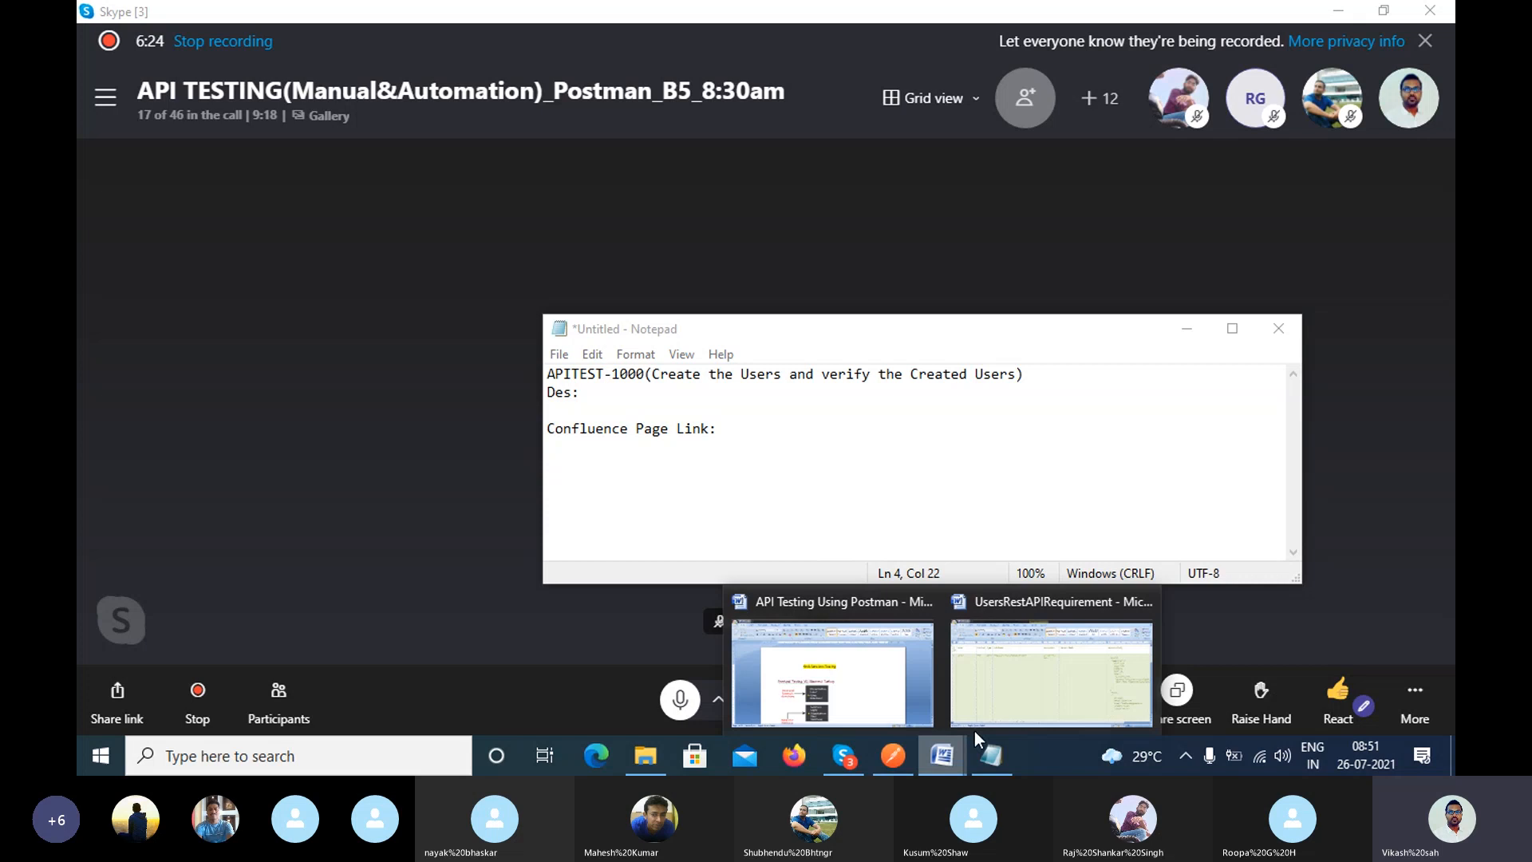
left_click(1022, 690)
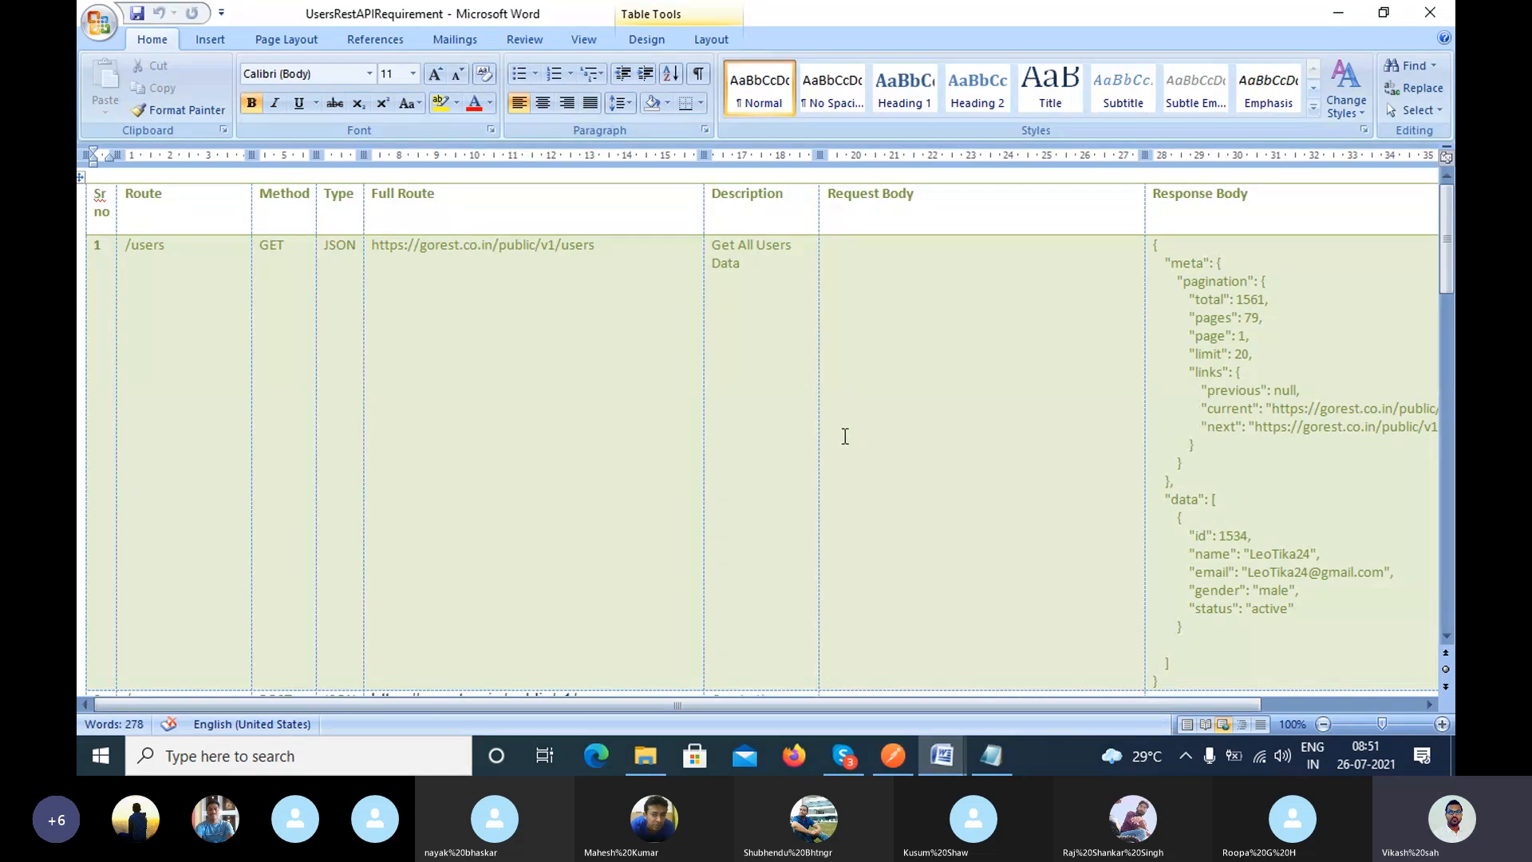
left_click(1338, 12)
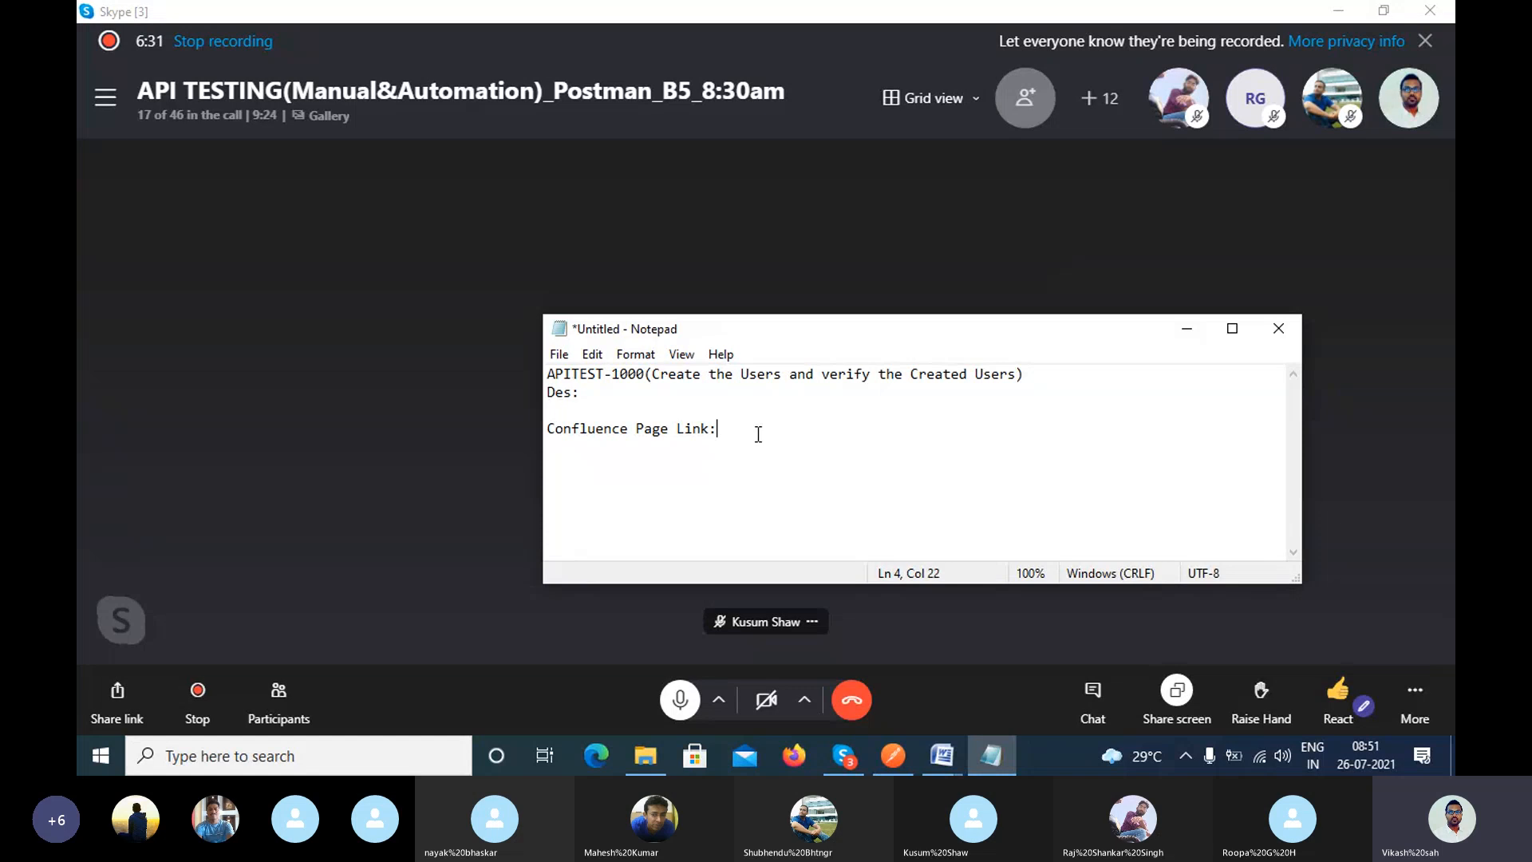
Highlight the "Confluence Page Link:" line to point it out, then place the cursor after "Des:".
left_click_drag(758, 431, 538, 429)
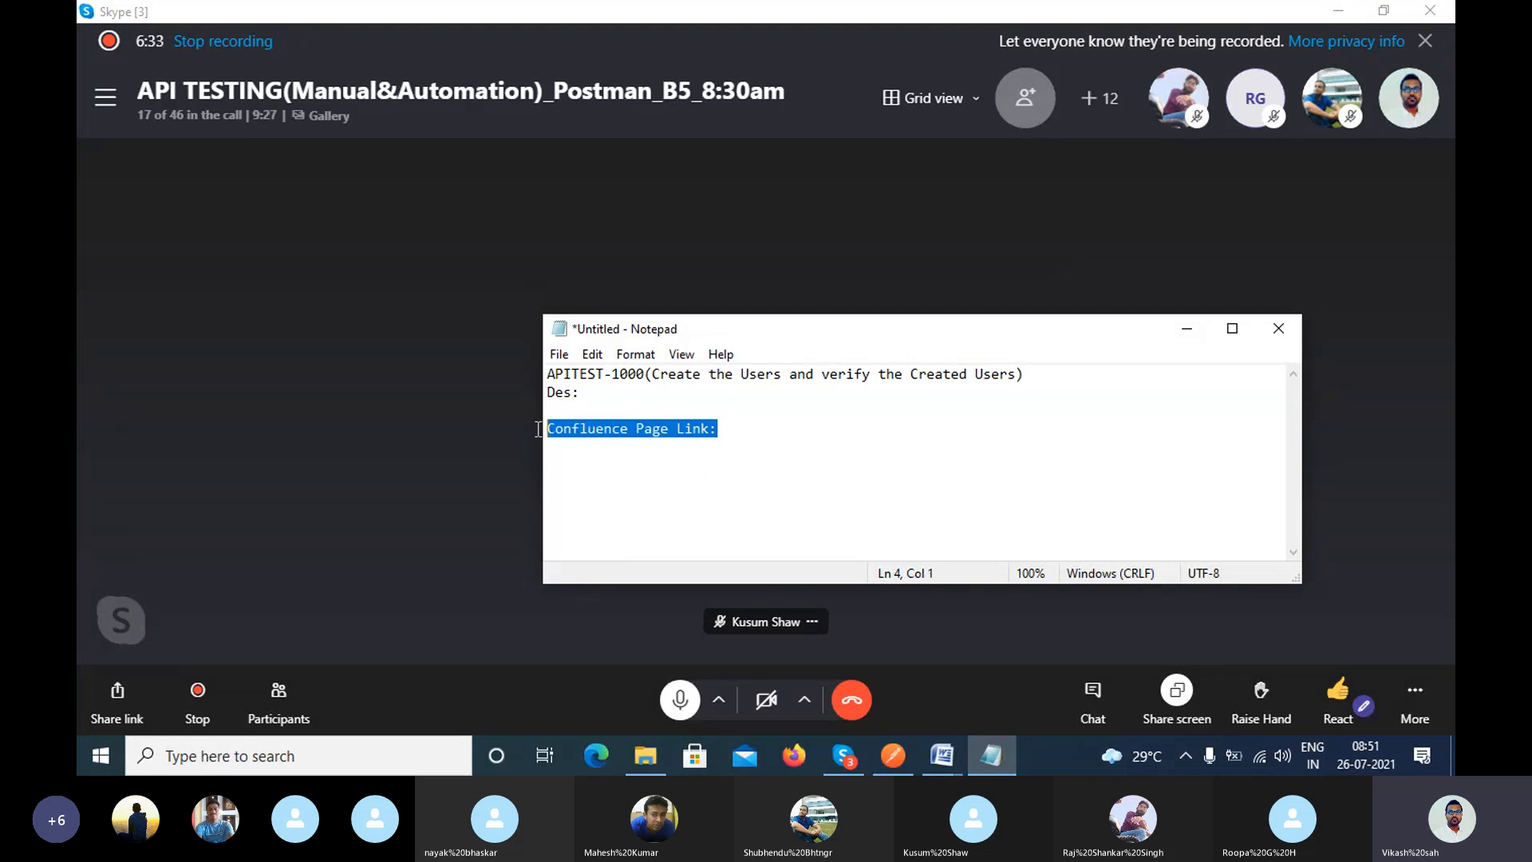
left_click(747, 435)
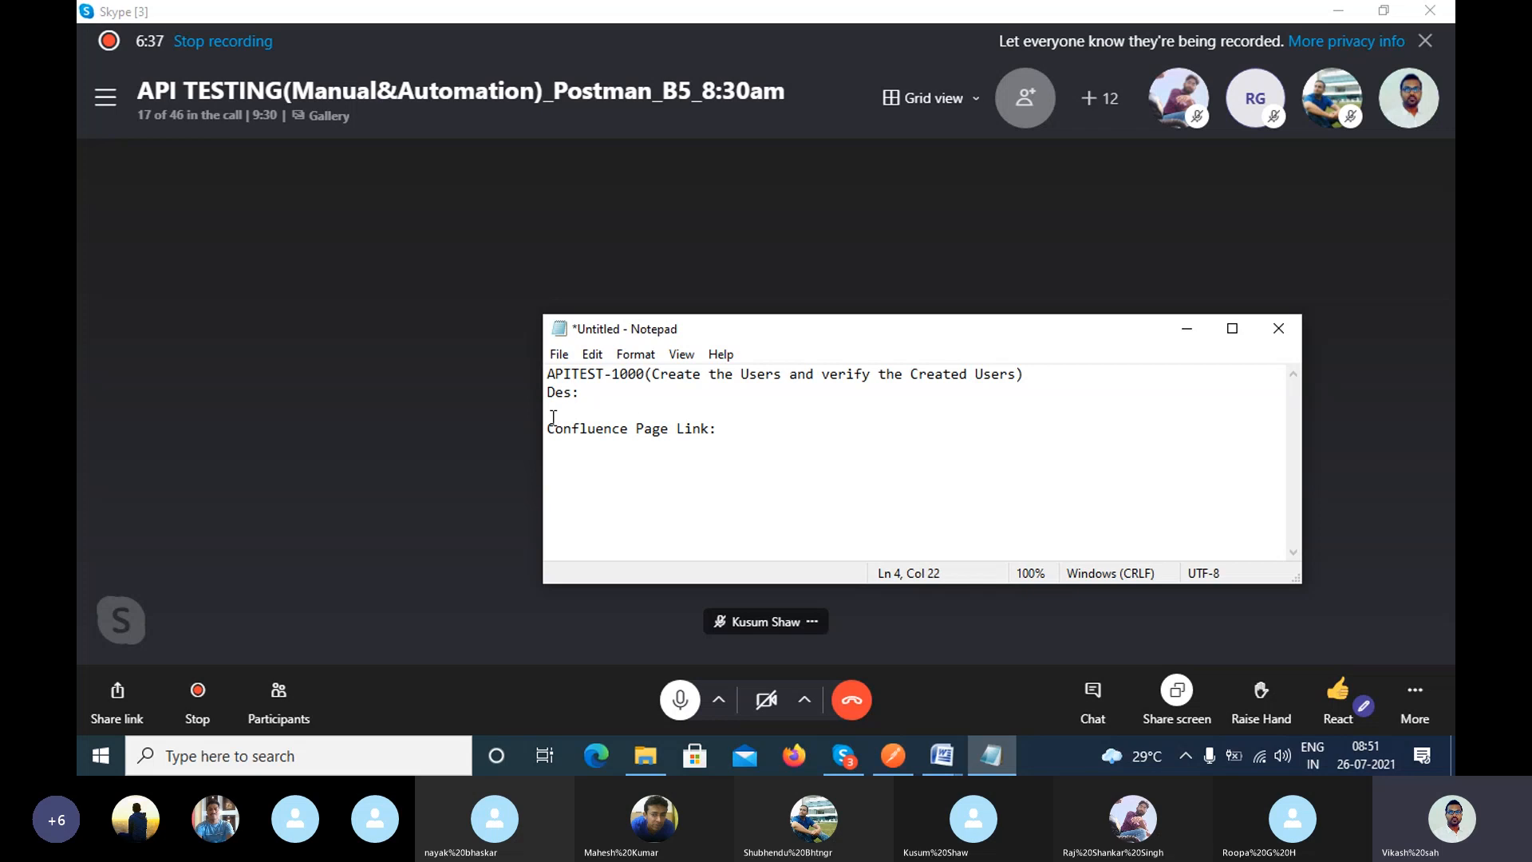
left_click_drag(548, 435, 734, 434)
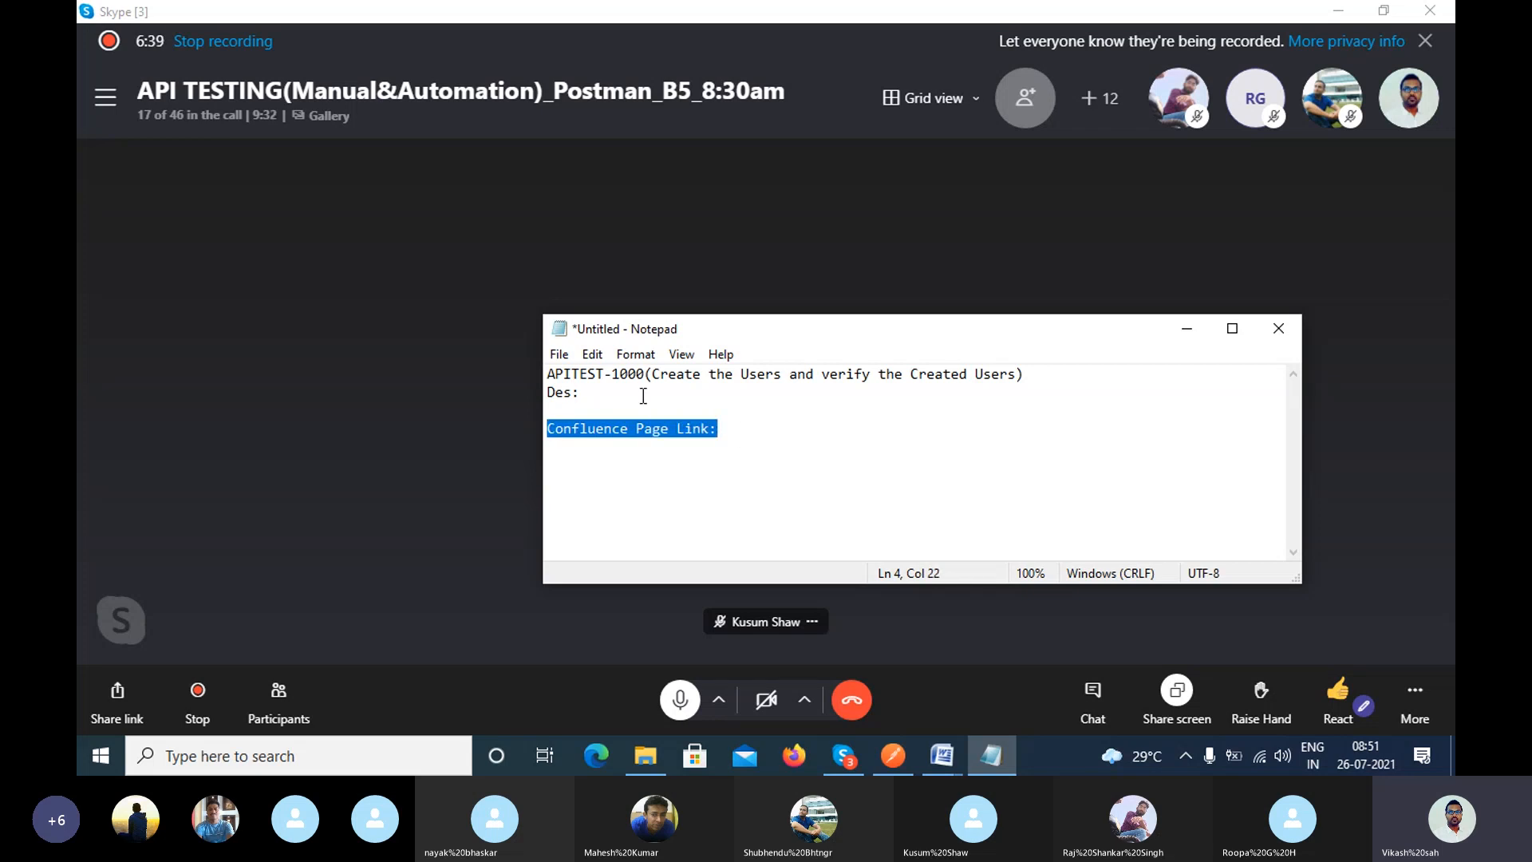
left_click(640, 394)
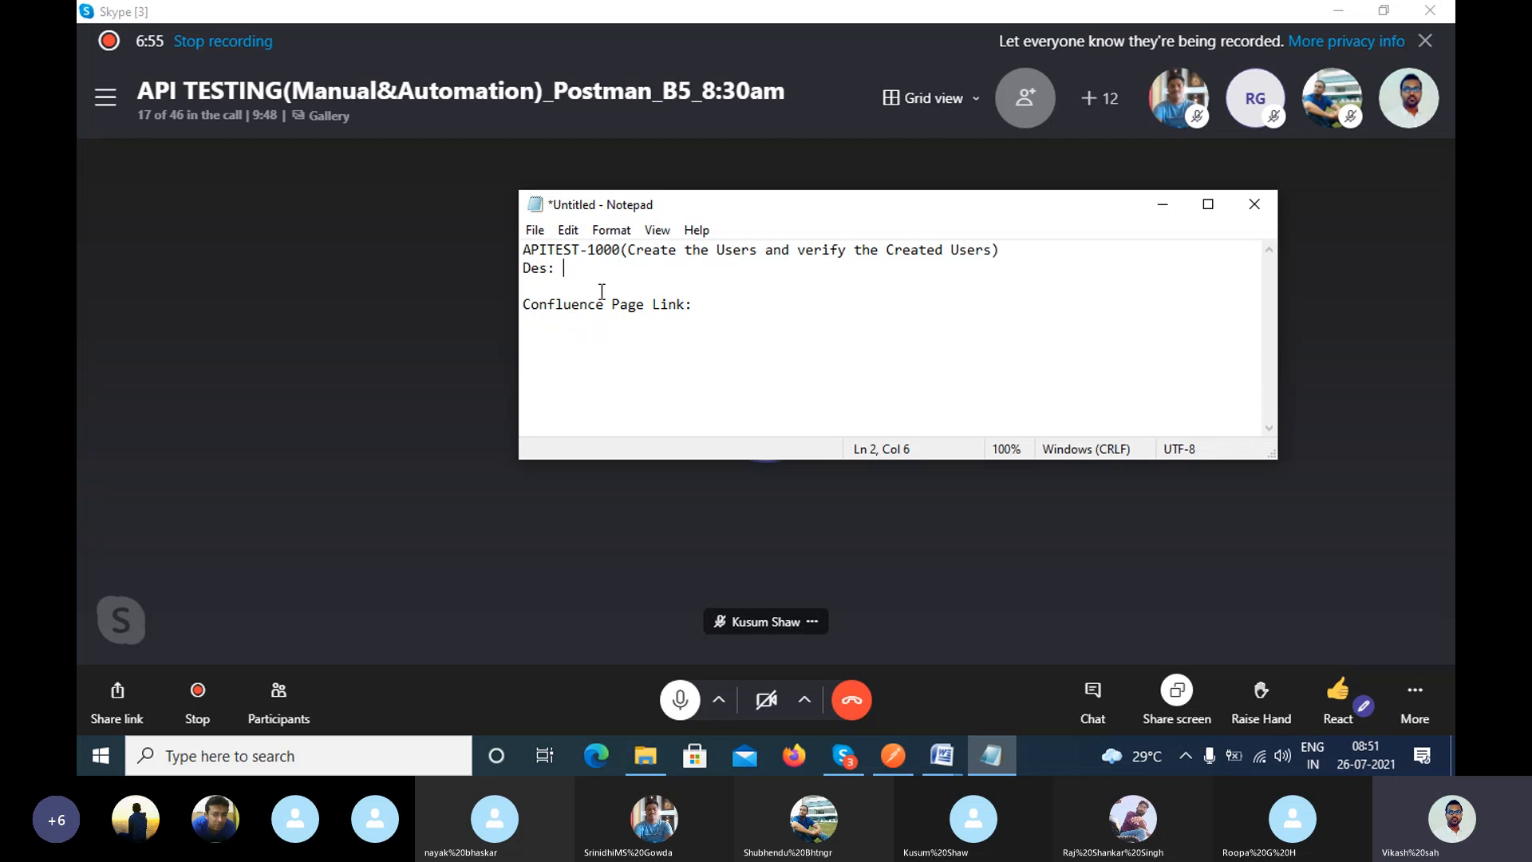
Highlight the story number and title from "1000" through the "Des:" line several times, then clear the selection.
left_click_drag(587, 250, 967, 266)
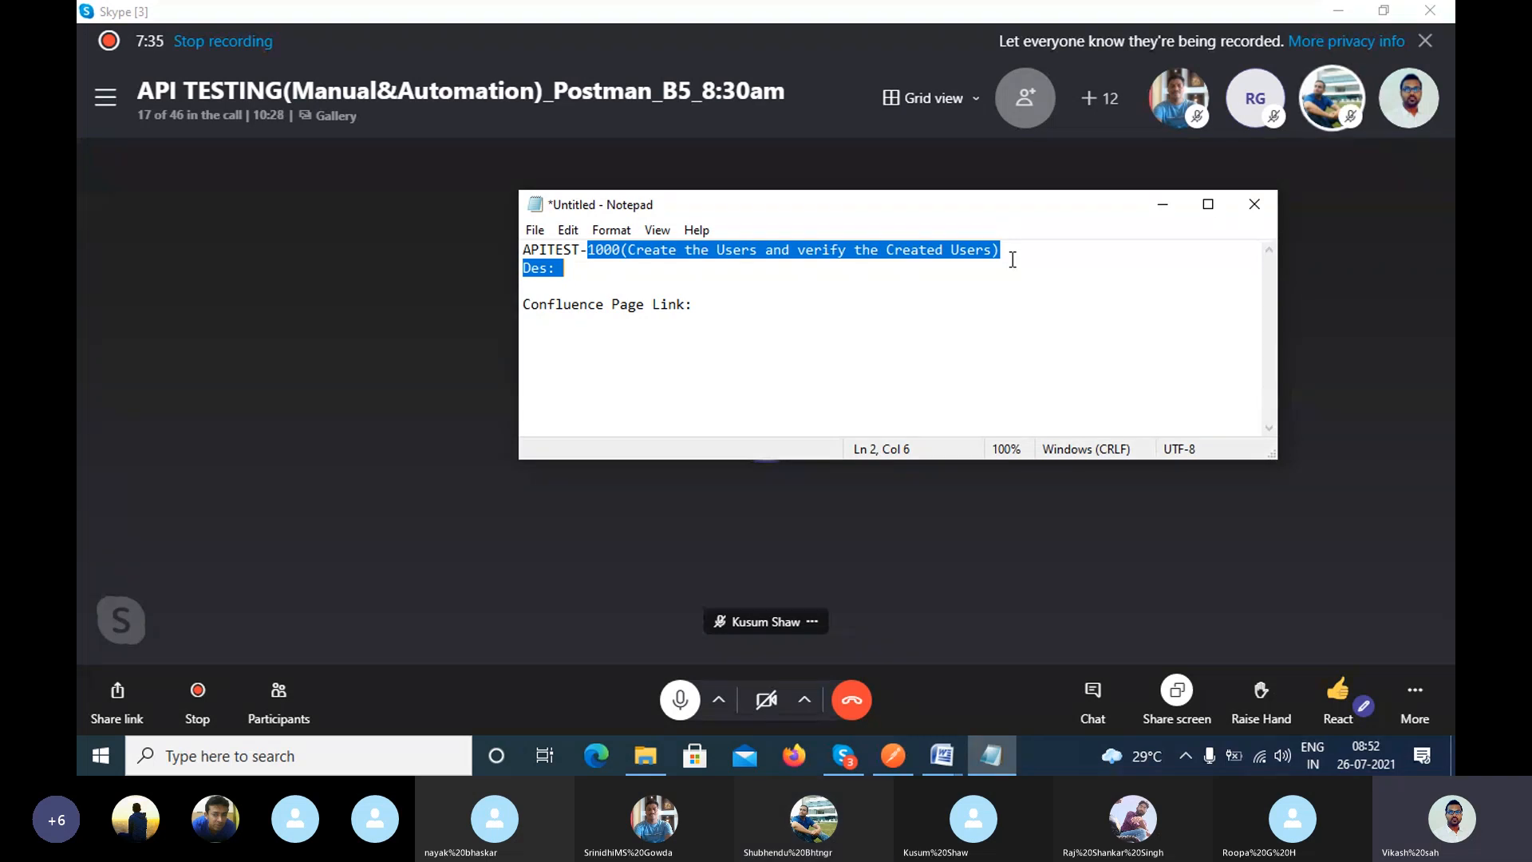
left_click(813, 317)
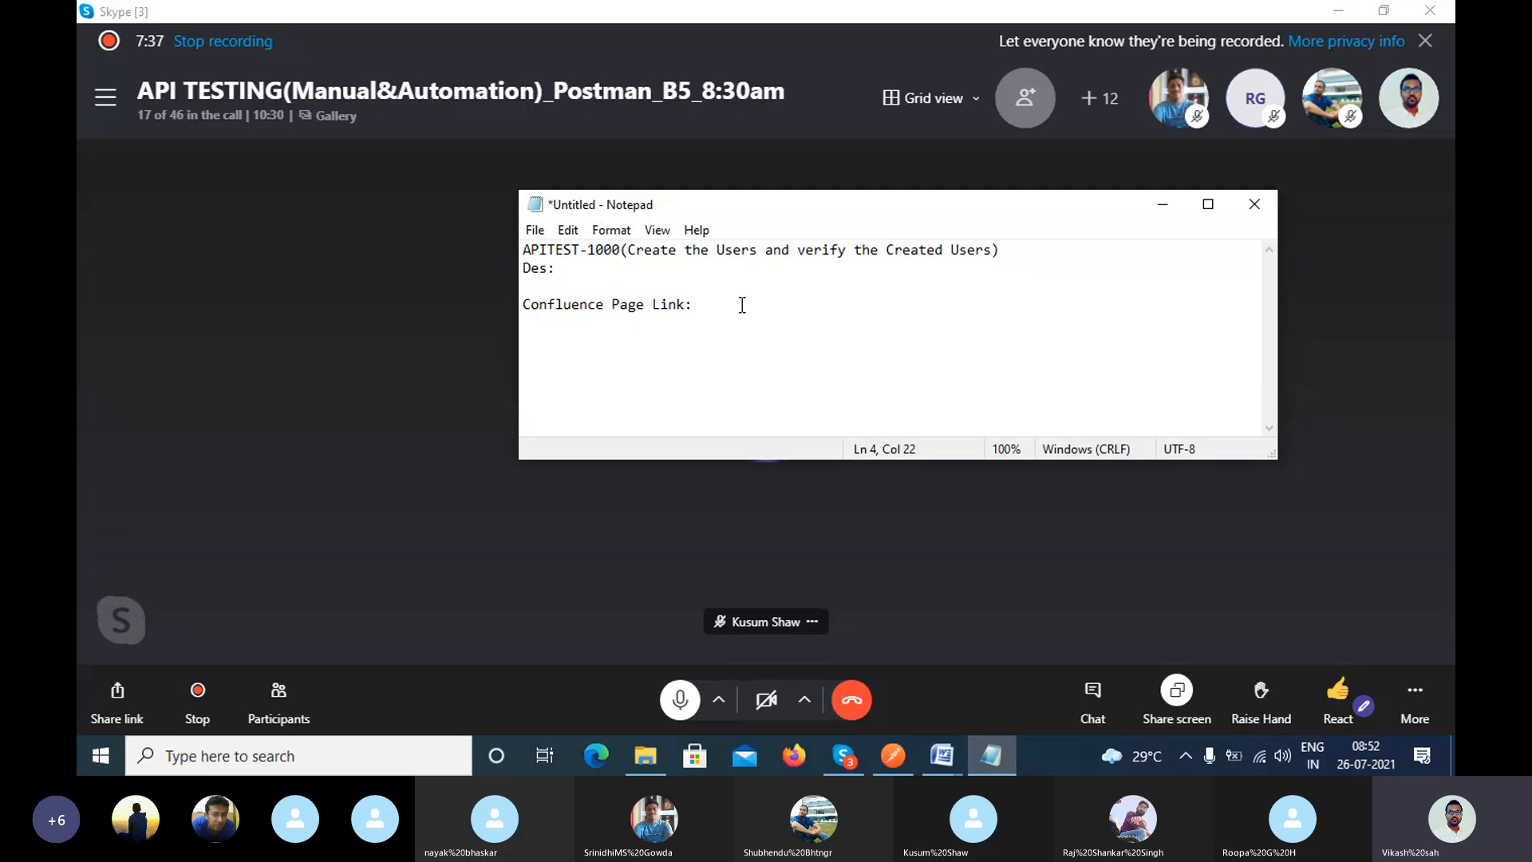
left_click_drag(587, 249, 765, 284)
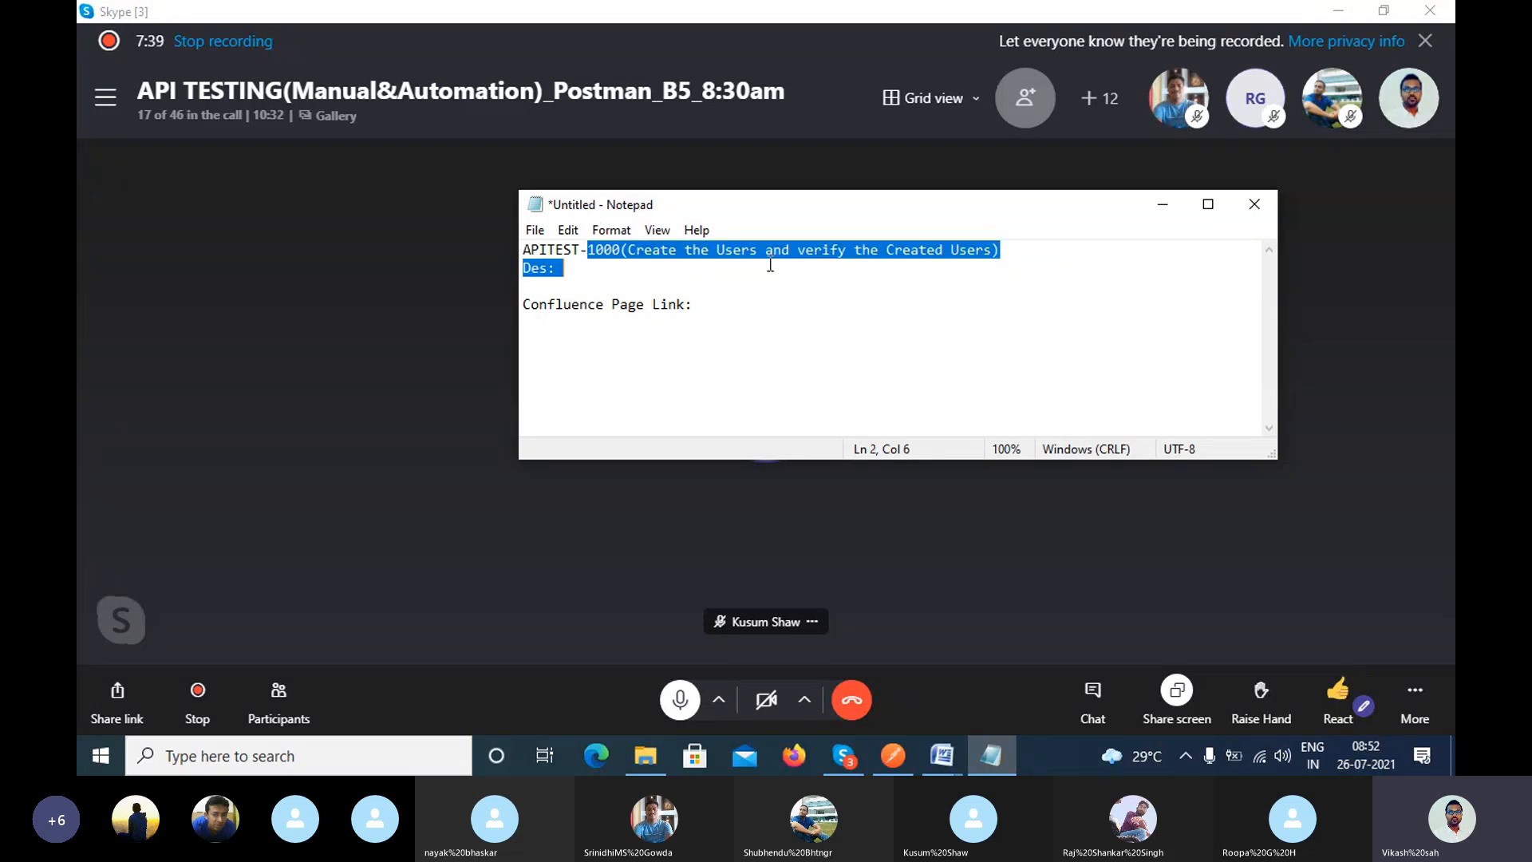
left_click(595, 277)
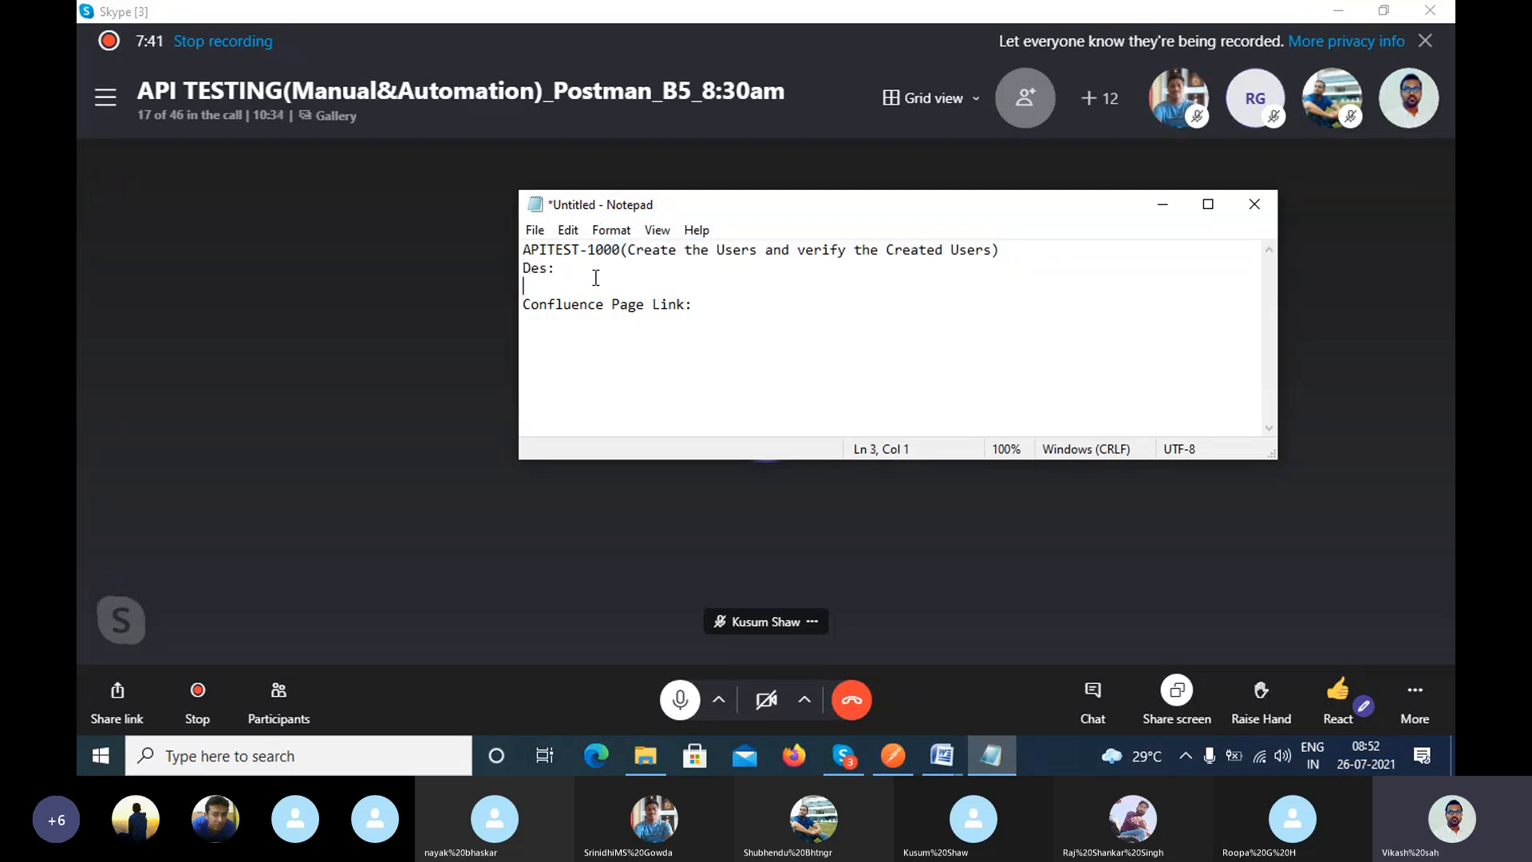
left_click_drag(589, 251, 754, 270)
left_click(627, 287)
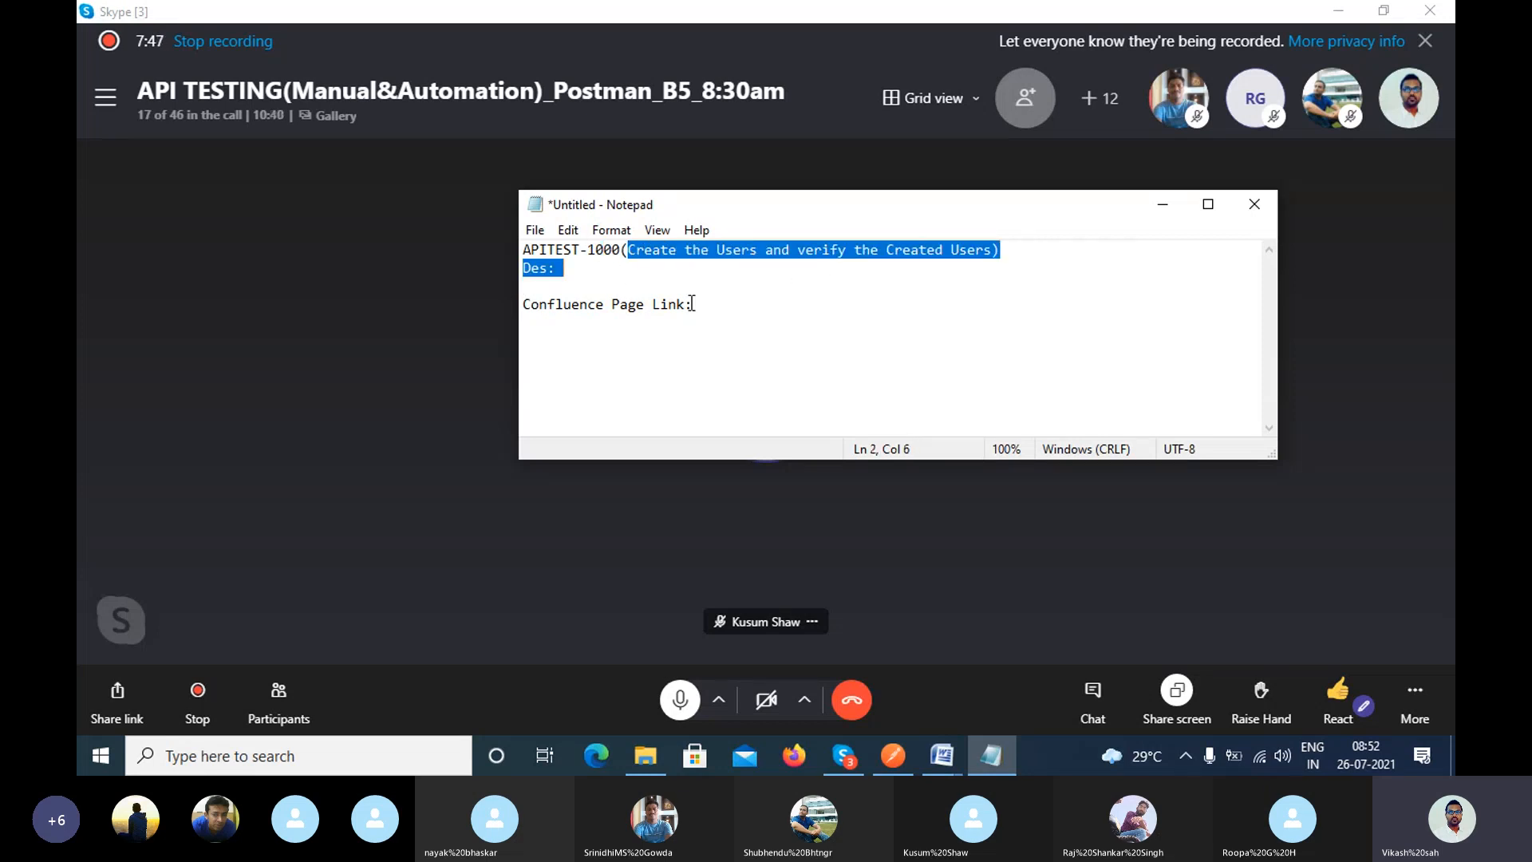
left_click(771, 312)
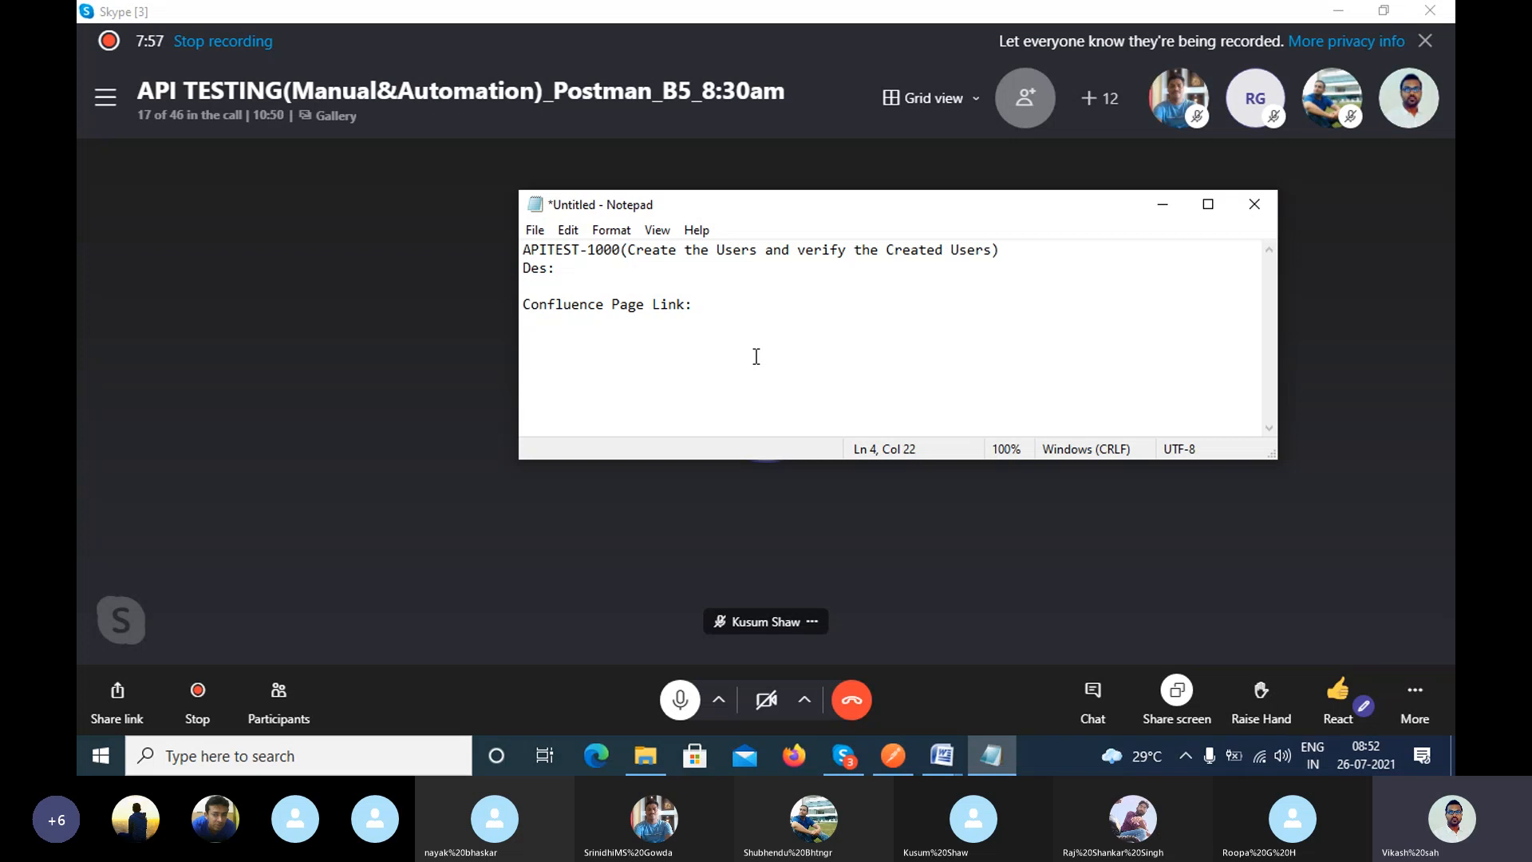
Point out the story number 1000 and the Confluence link label by highlighting each, then clear the selection.
double_click(604, 251)
left_click_drag(694, 304, 555, 301)
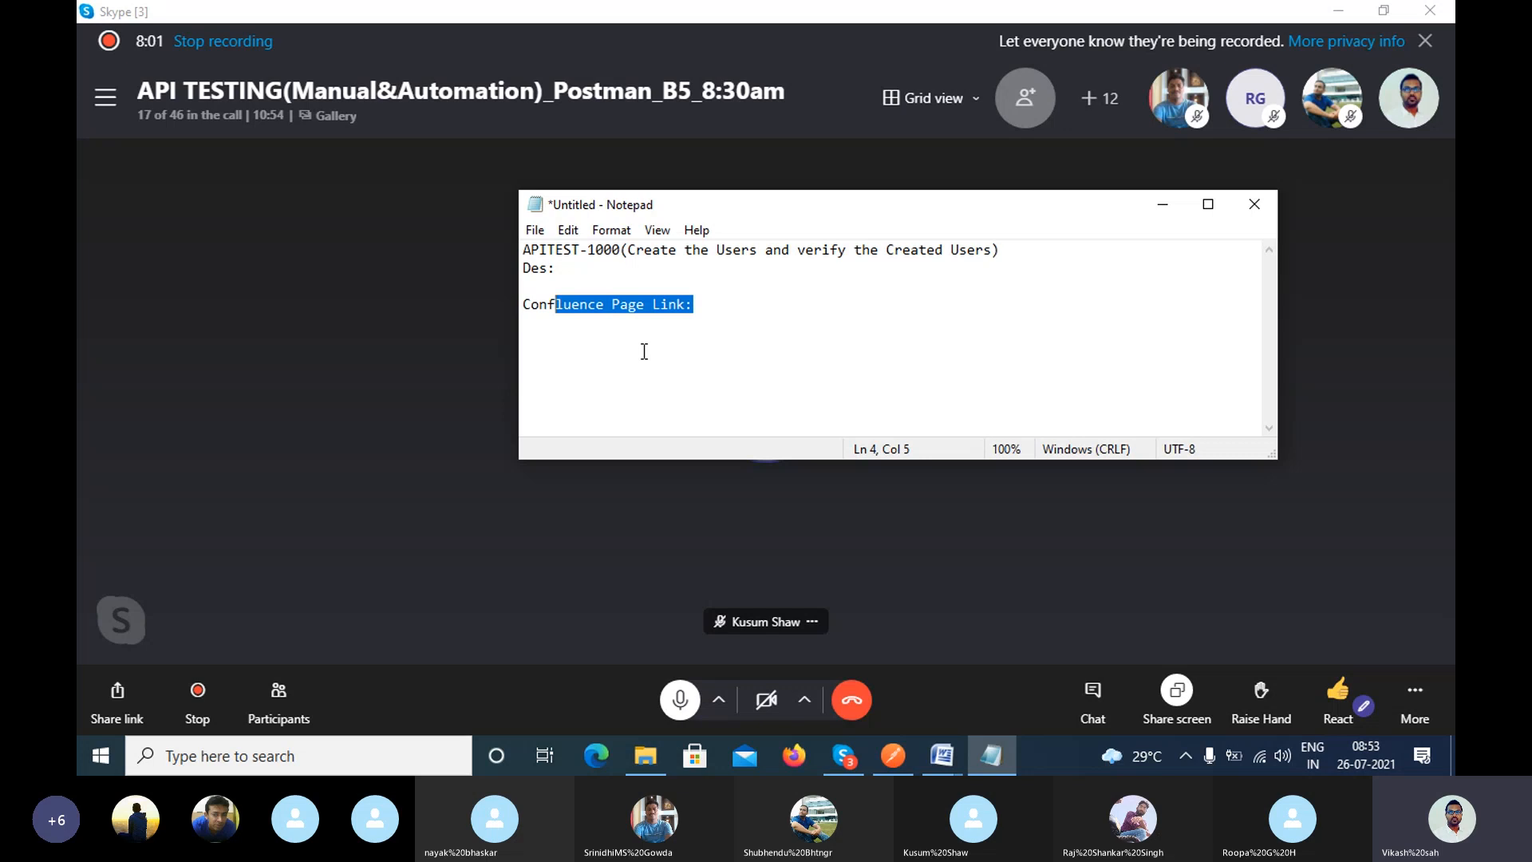
left_click(732, 327)
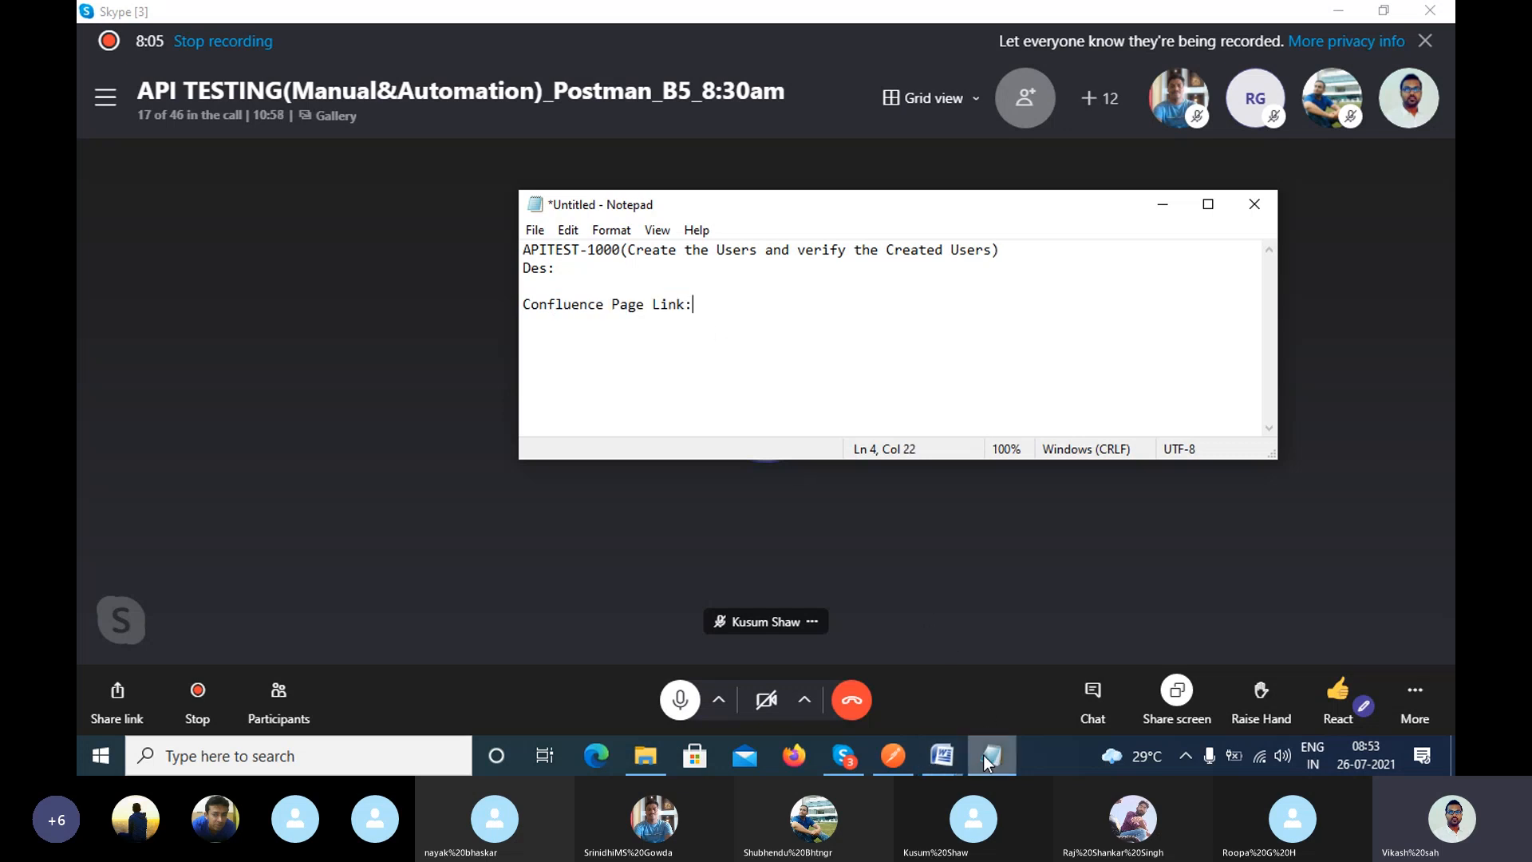
Bring up the UsersRestAPIRequirement document in Word, then return to the Notepad note and highlight "Create the Users".
left_click(946, 760)
left_click(1004, 691)
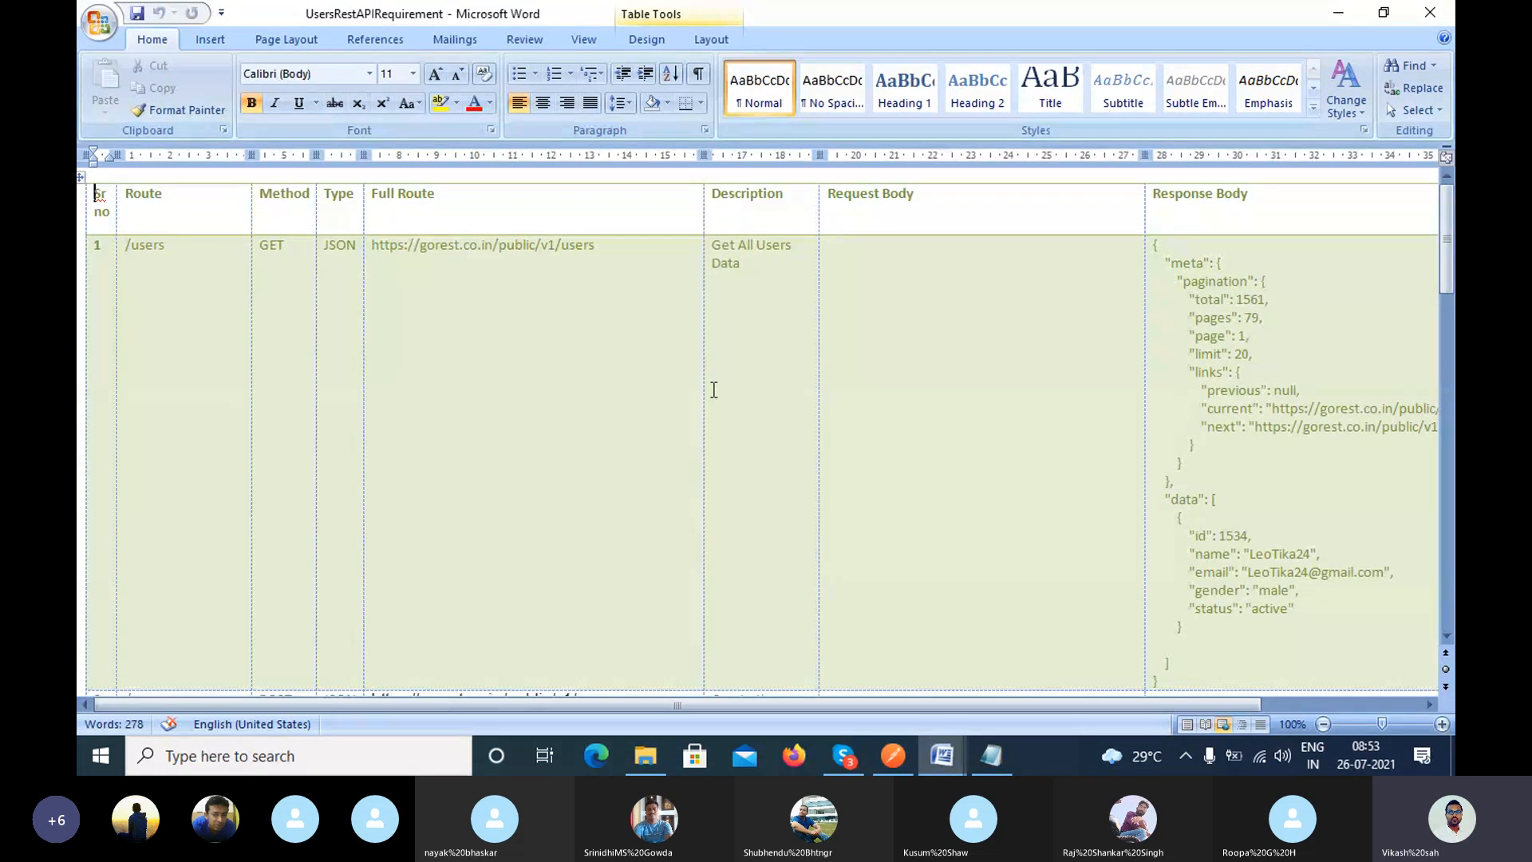
key("alt+Tab")
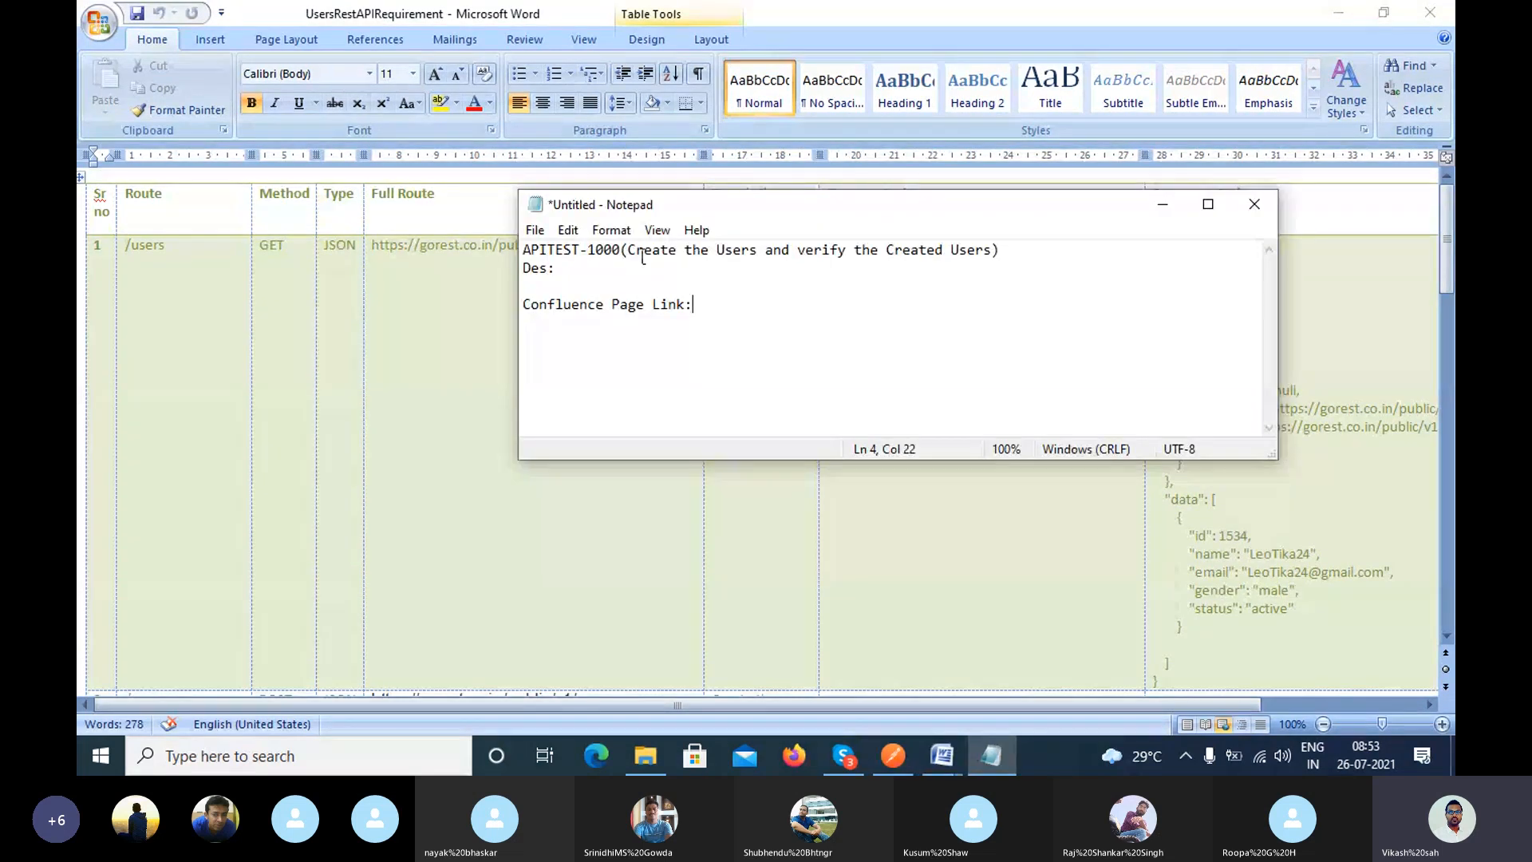
left_click_drag(630, 254, 757, 257)
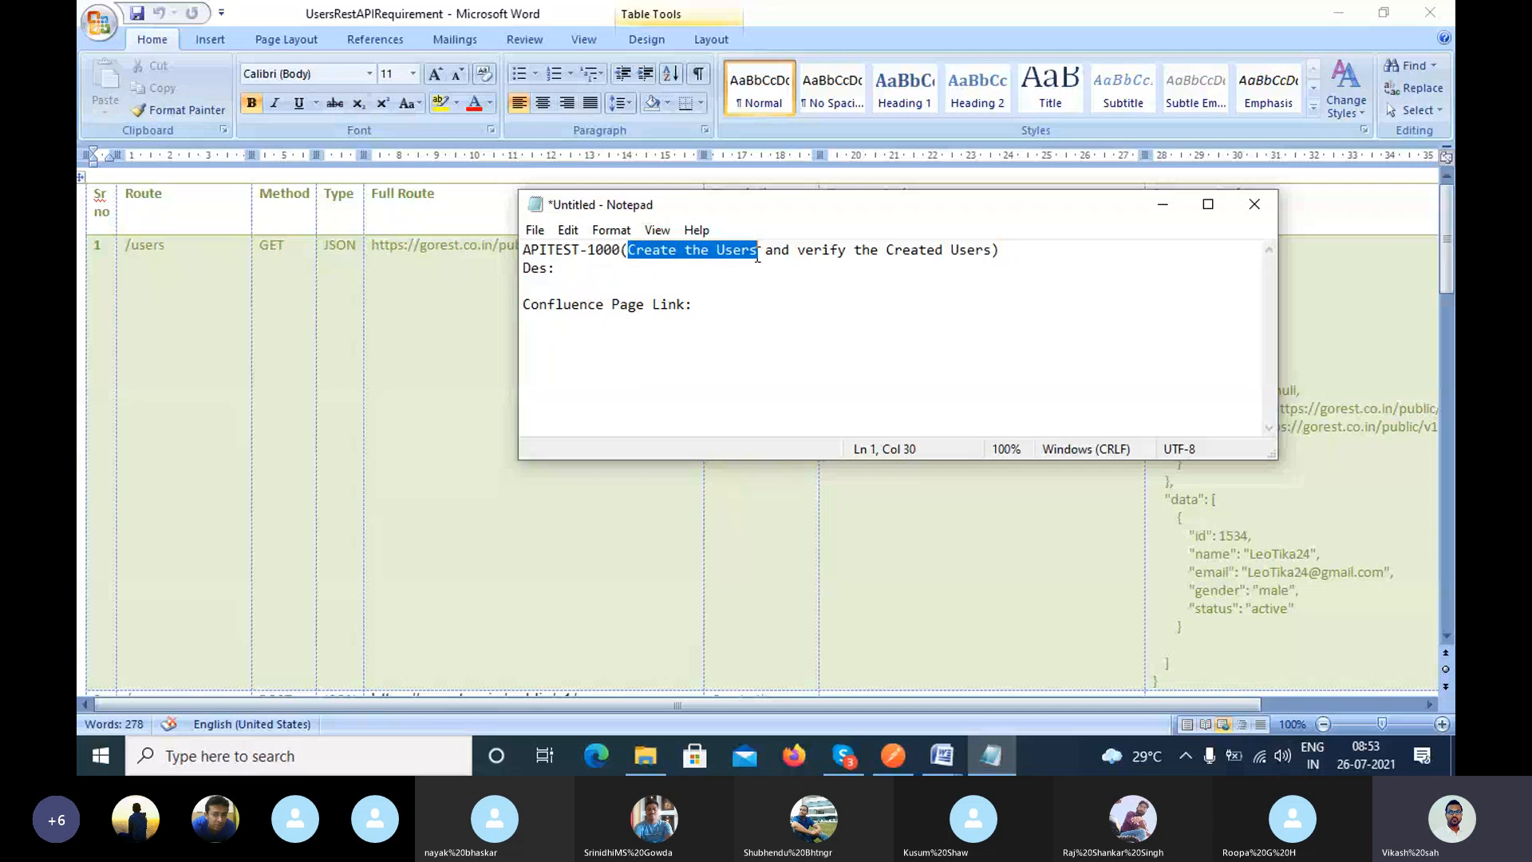
Find the "Create the users" requirement in row 2 of the Word table and highlight its description and POST method.
key("alt+Tab")
scroll(745, 609, "down", 3)
scroll(742, 588, "down", 2)
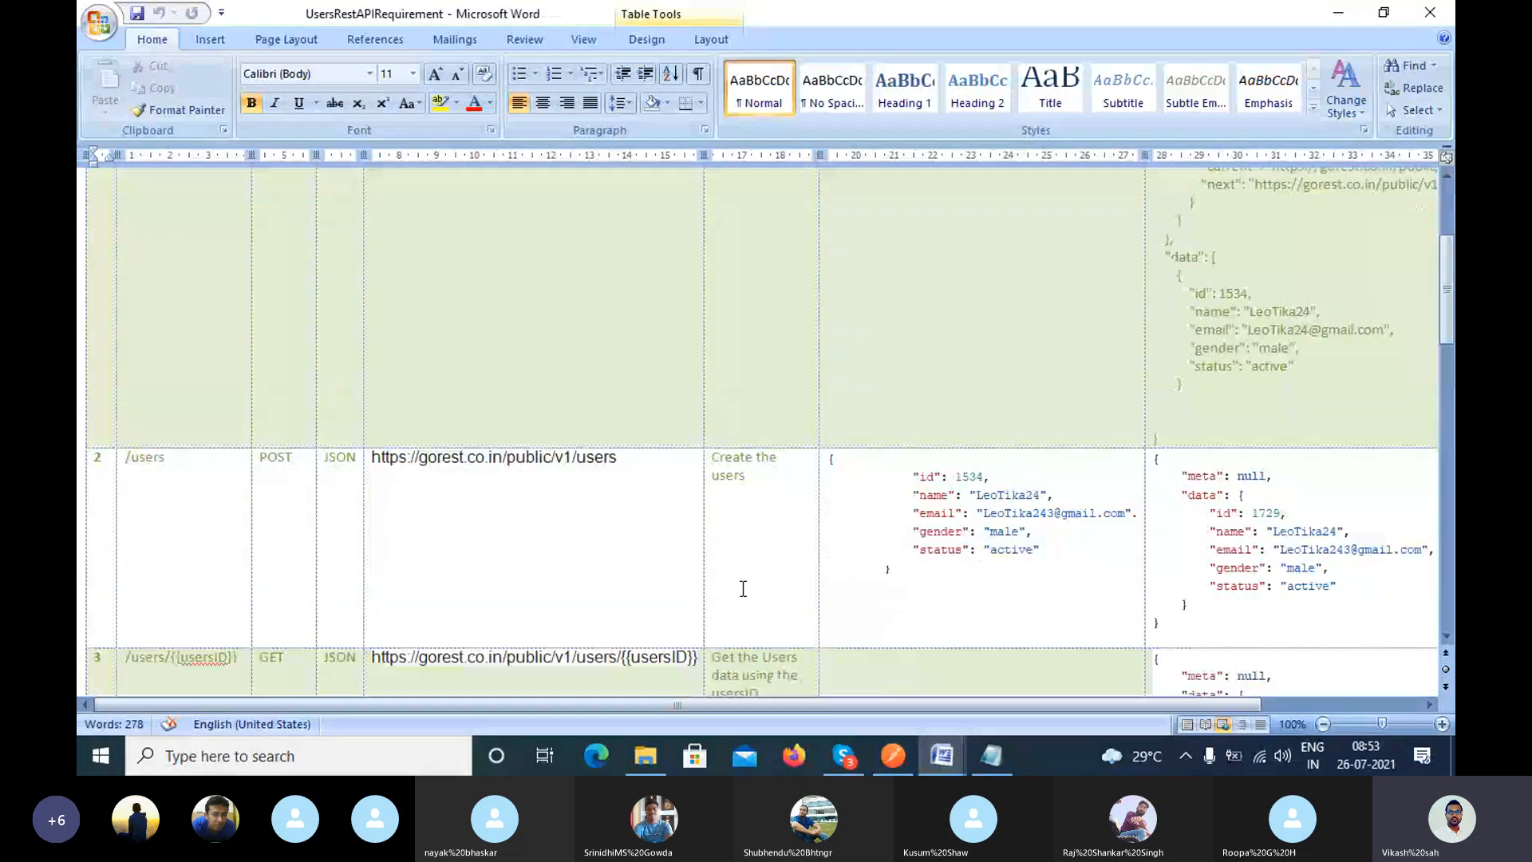
left_click_drag(759, 478, 712, 463)
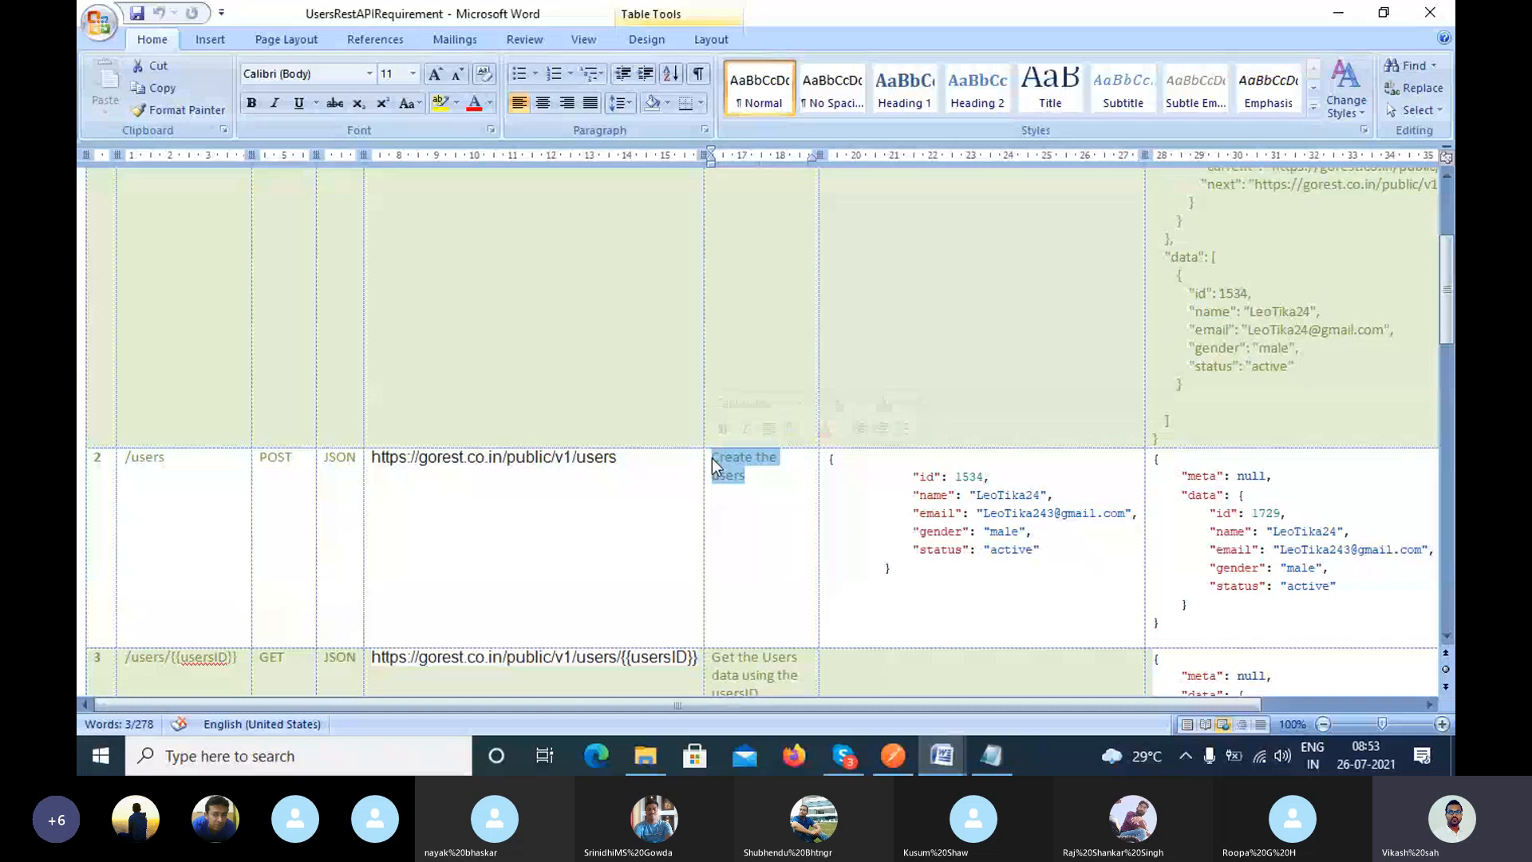
left_click(667, 507)
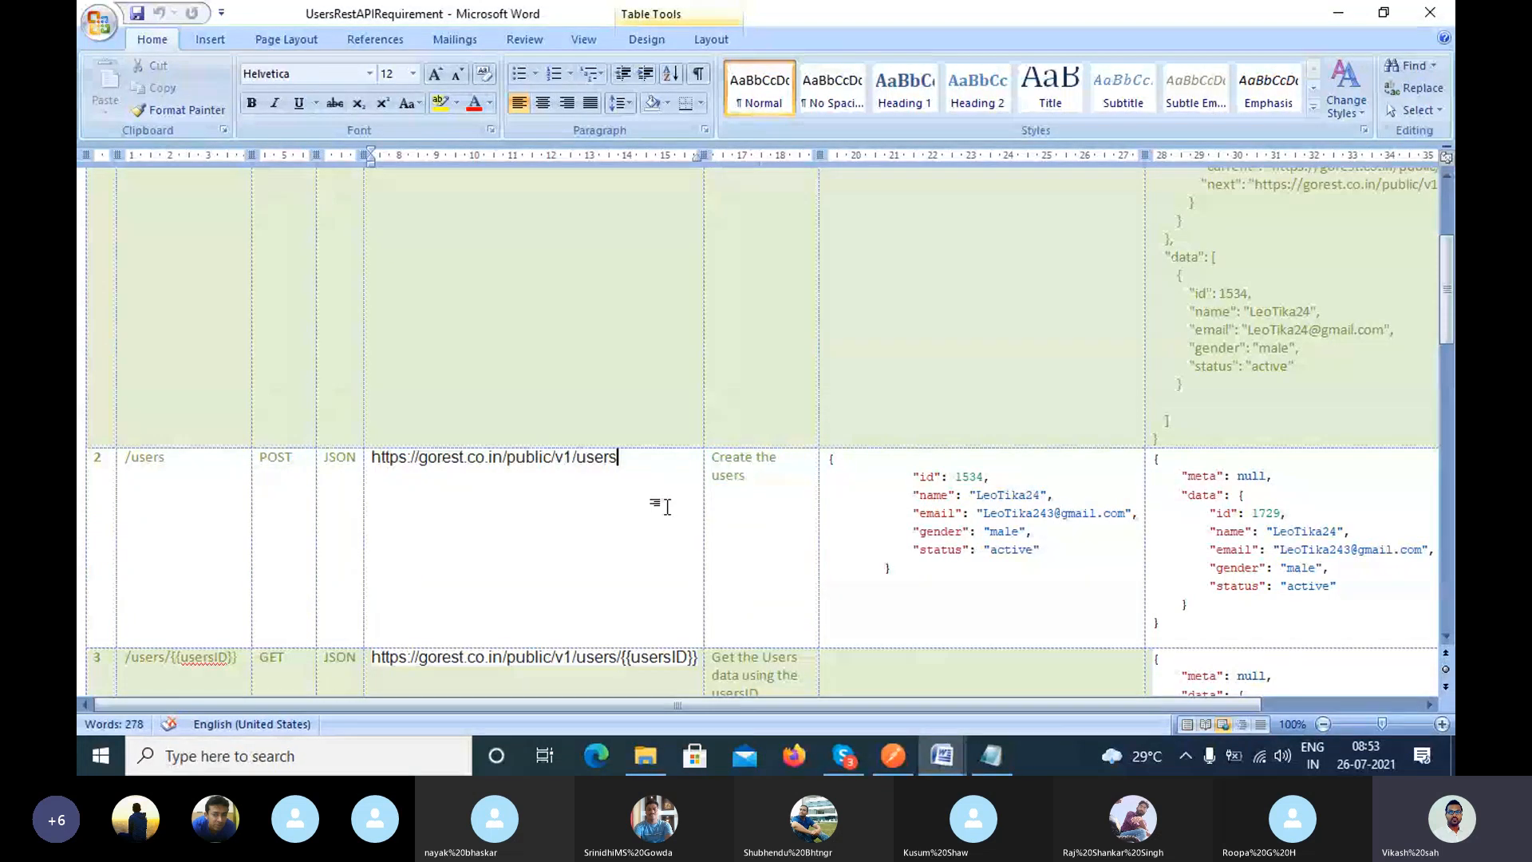
left_click_drag(749, 484, 703, 464)
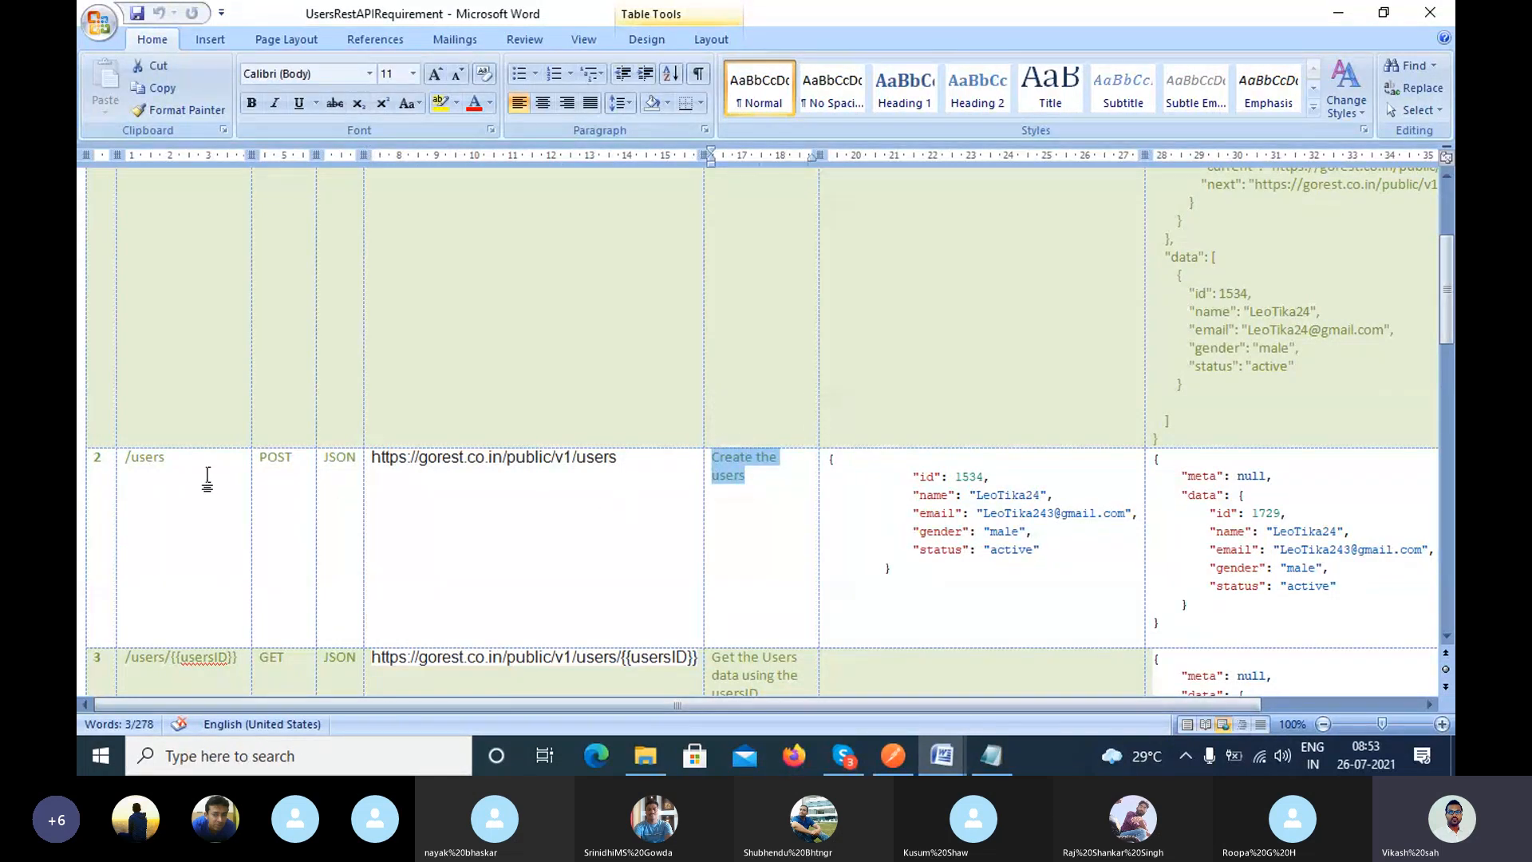
left_click(257, 458)
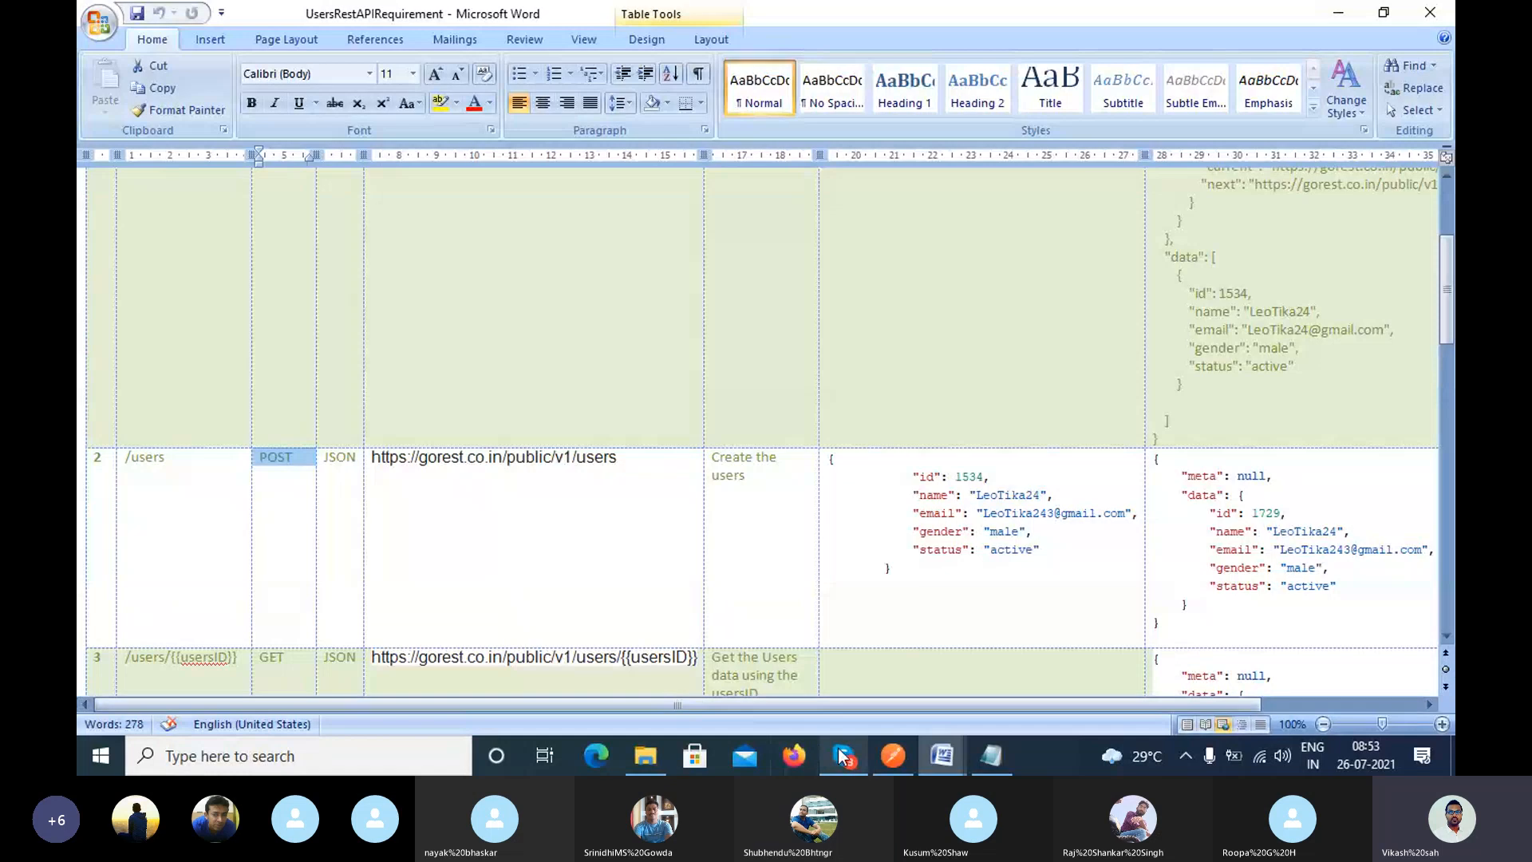
Switch to Postman and close all open request tabs without saving their changes.
left_click(892, 753)
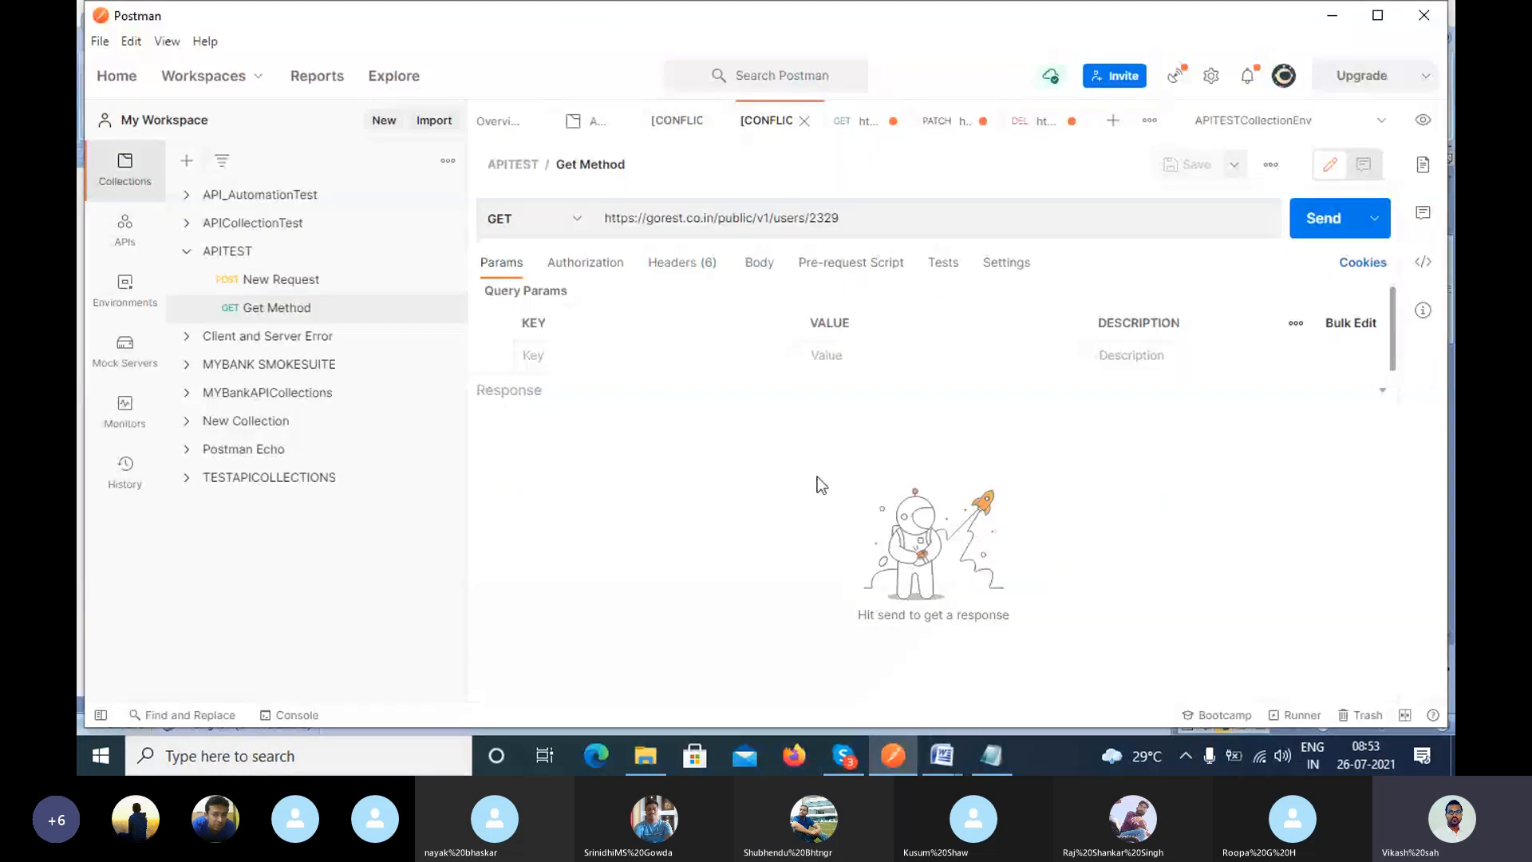
right_click(851, 125)
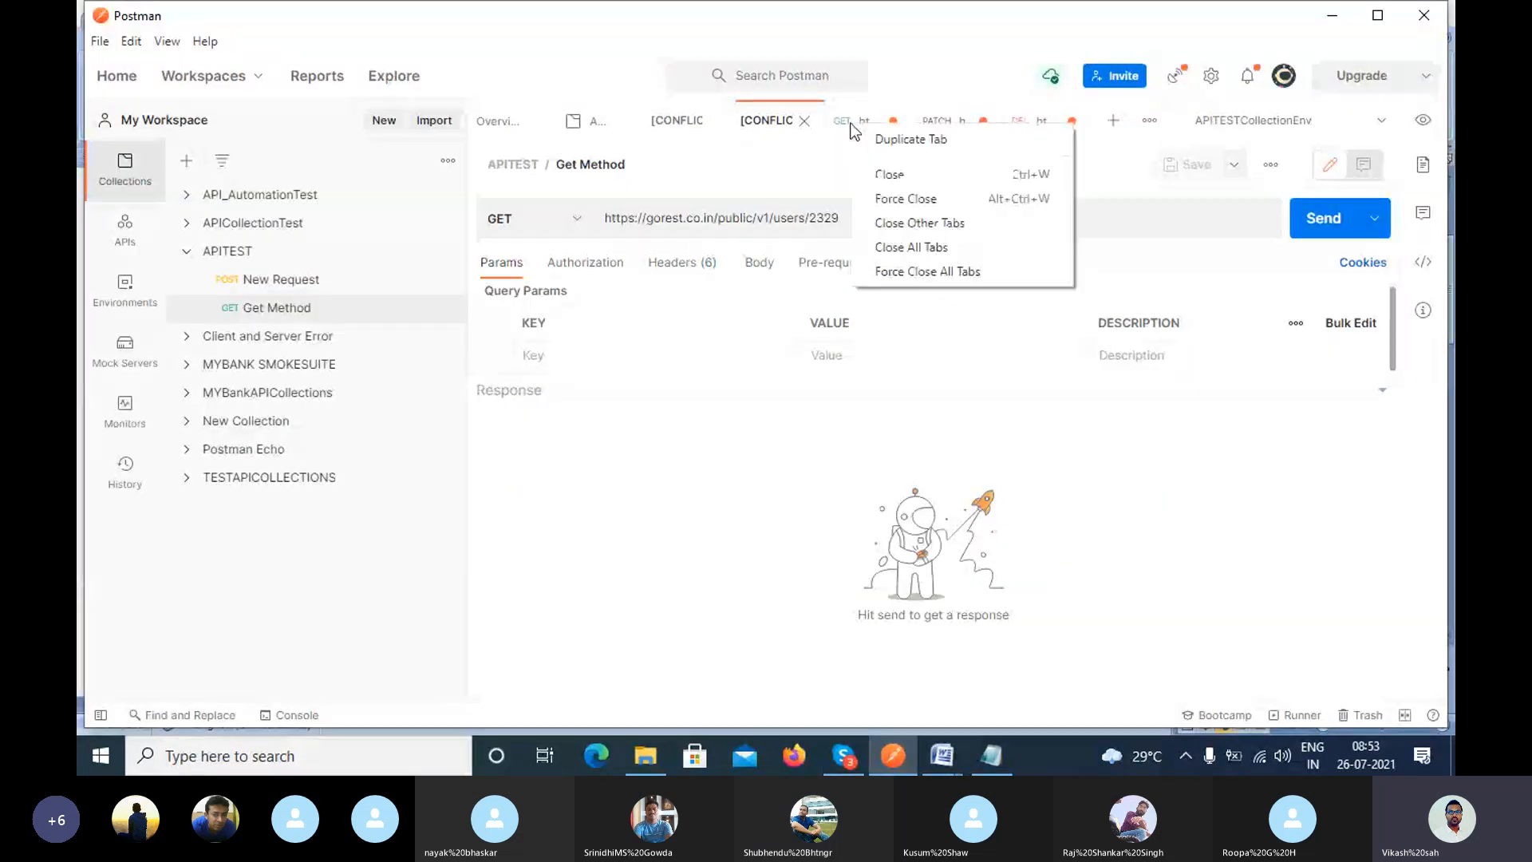
left_click(882, 248)
left_click(615, 480)
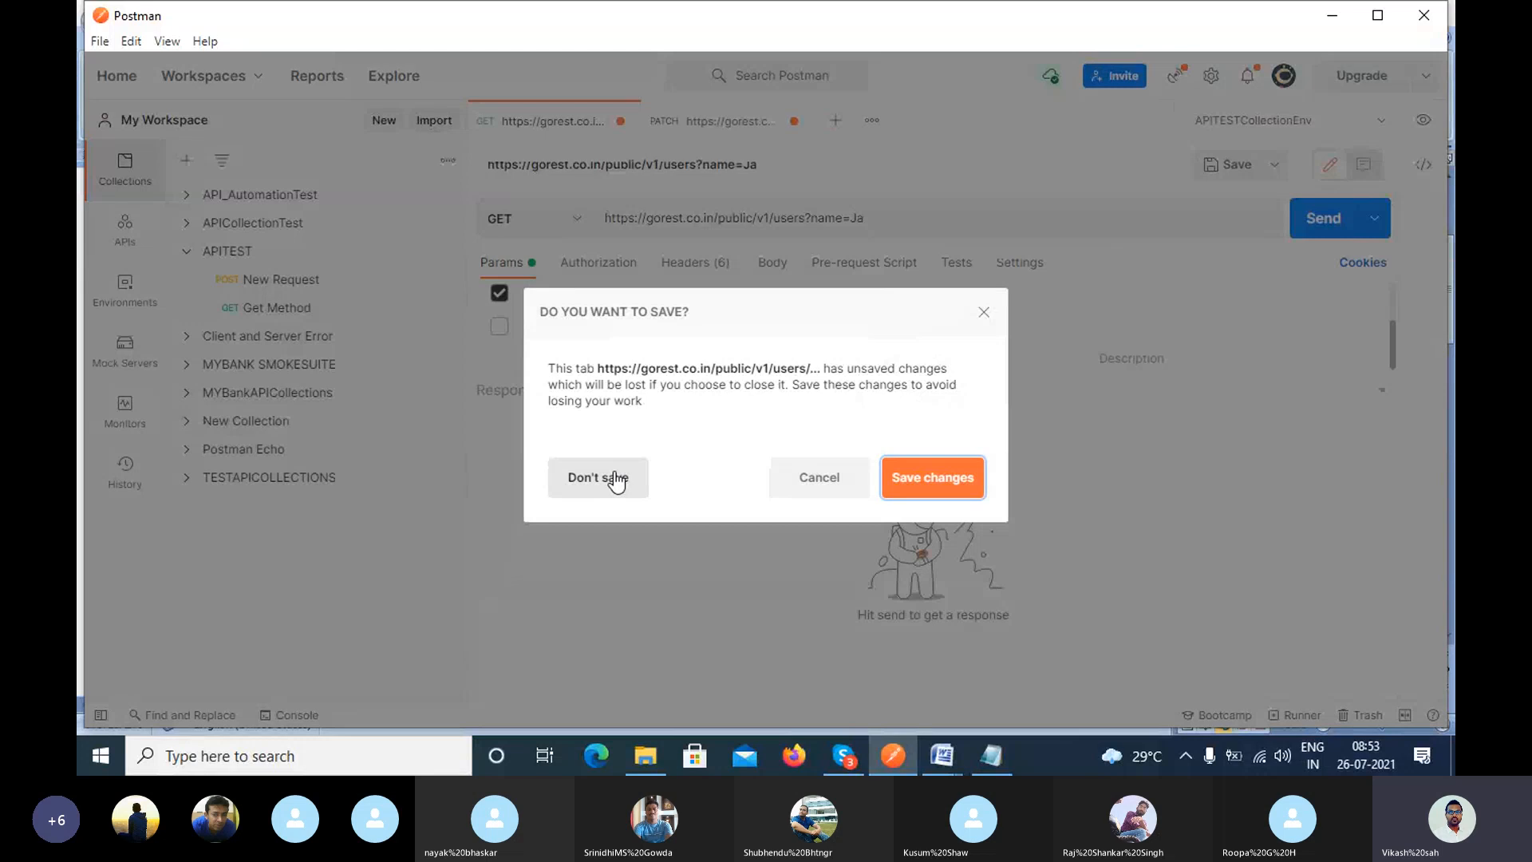
left_click(615, 552)
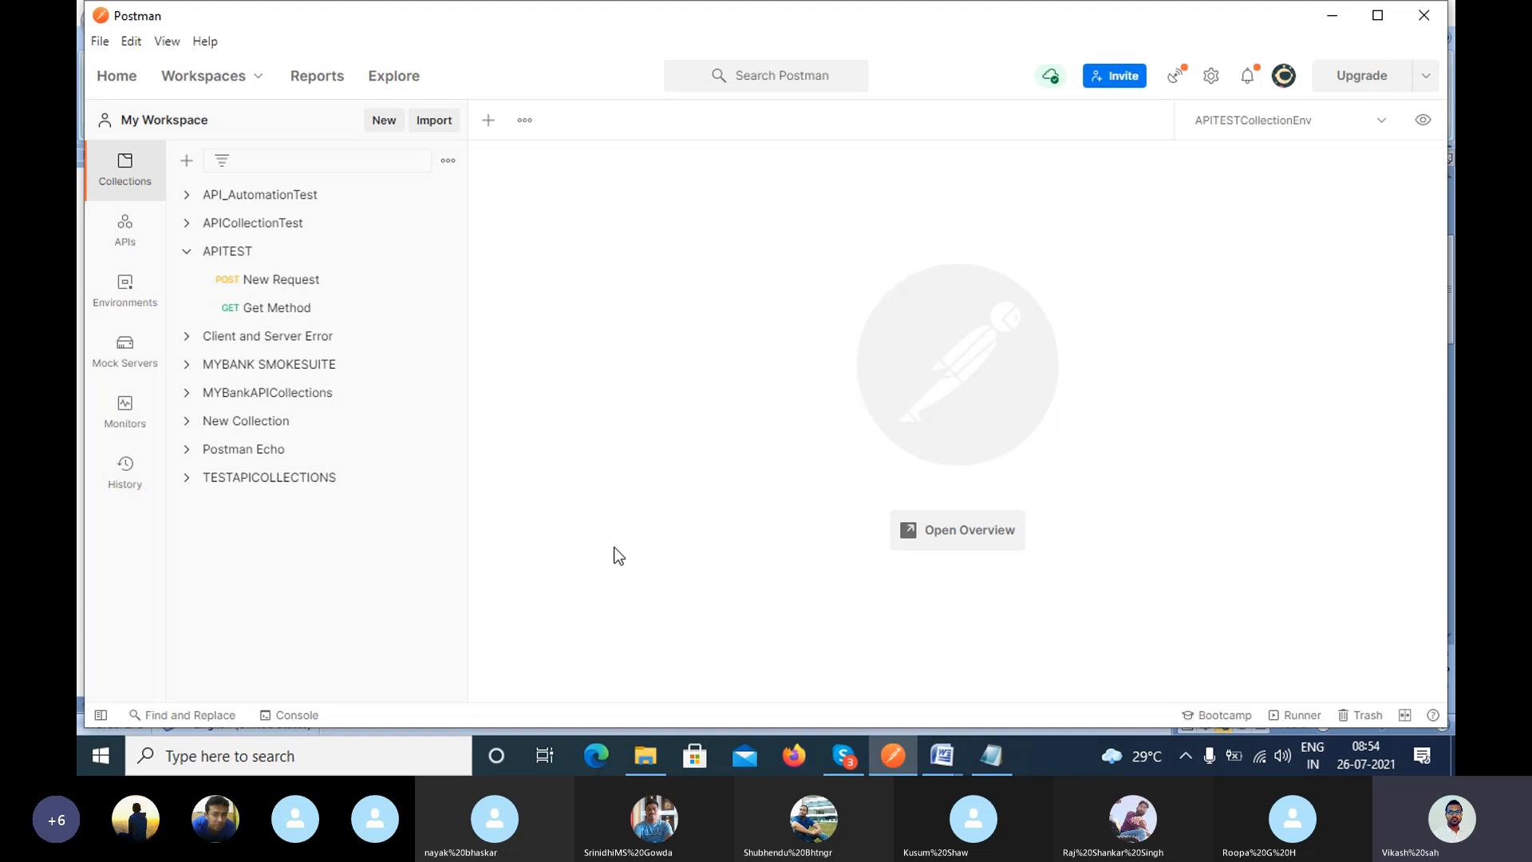
Collapse the APITEST collection, view the My Workspace overview, and switch to the Lotus workspace.
left_click(187, 251)
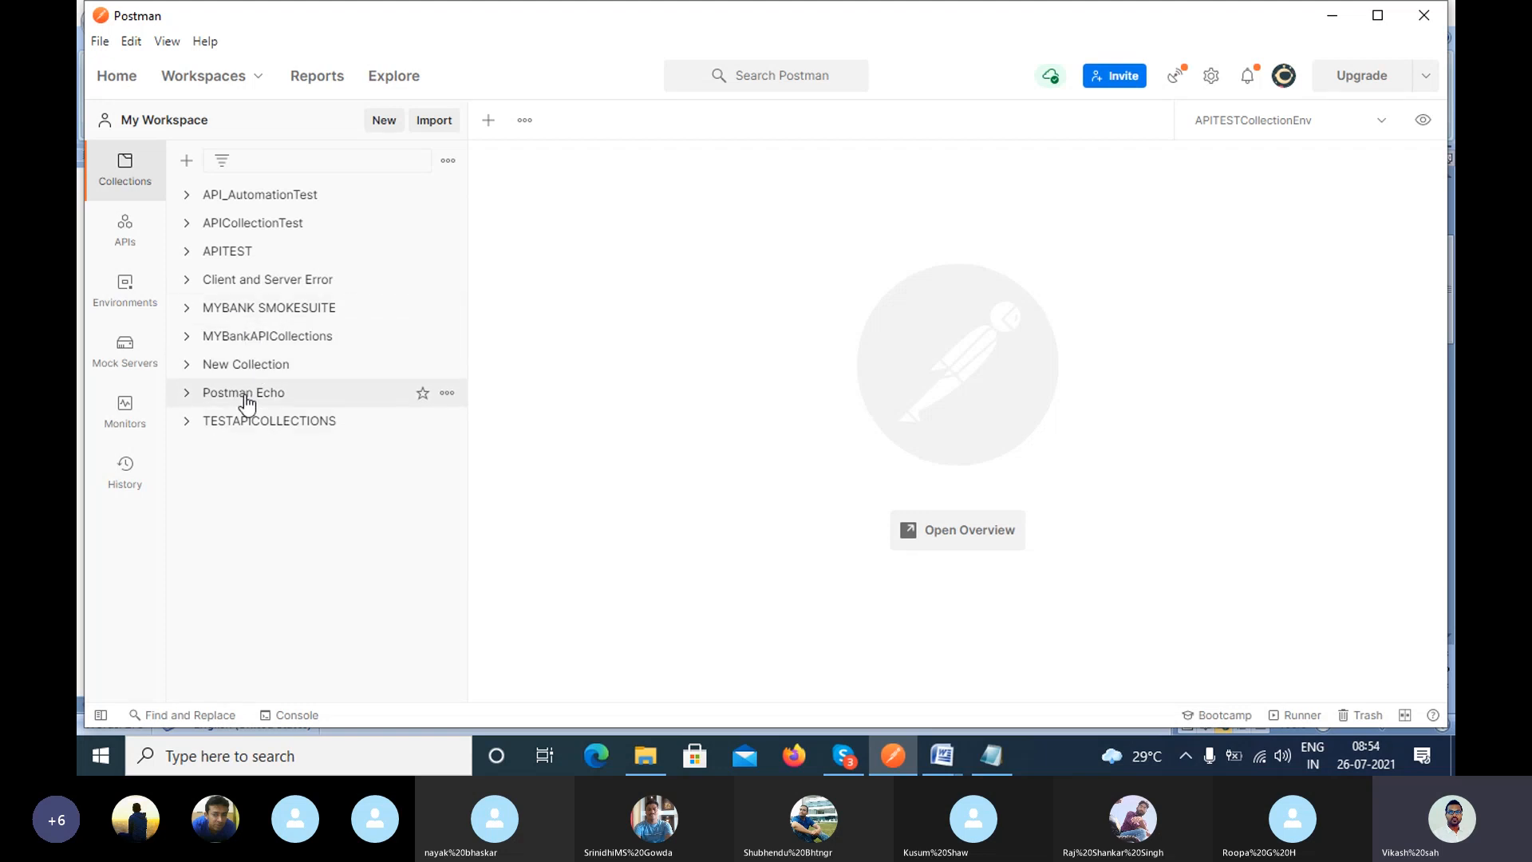
left_click(198, 125)
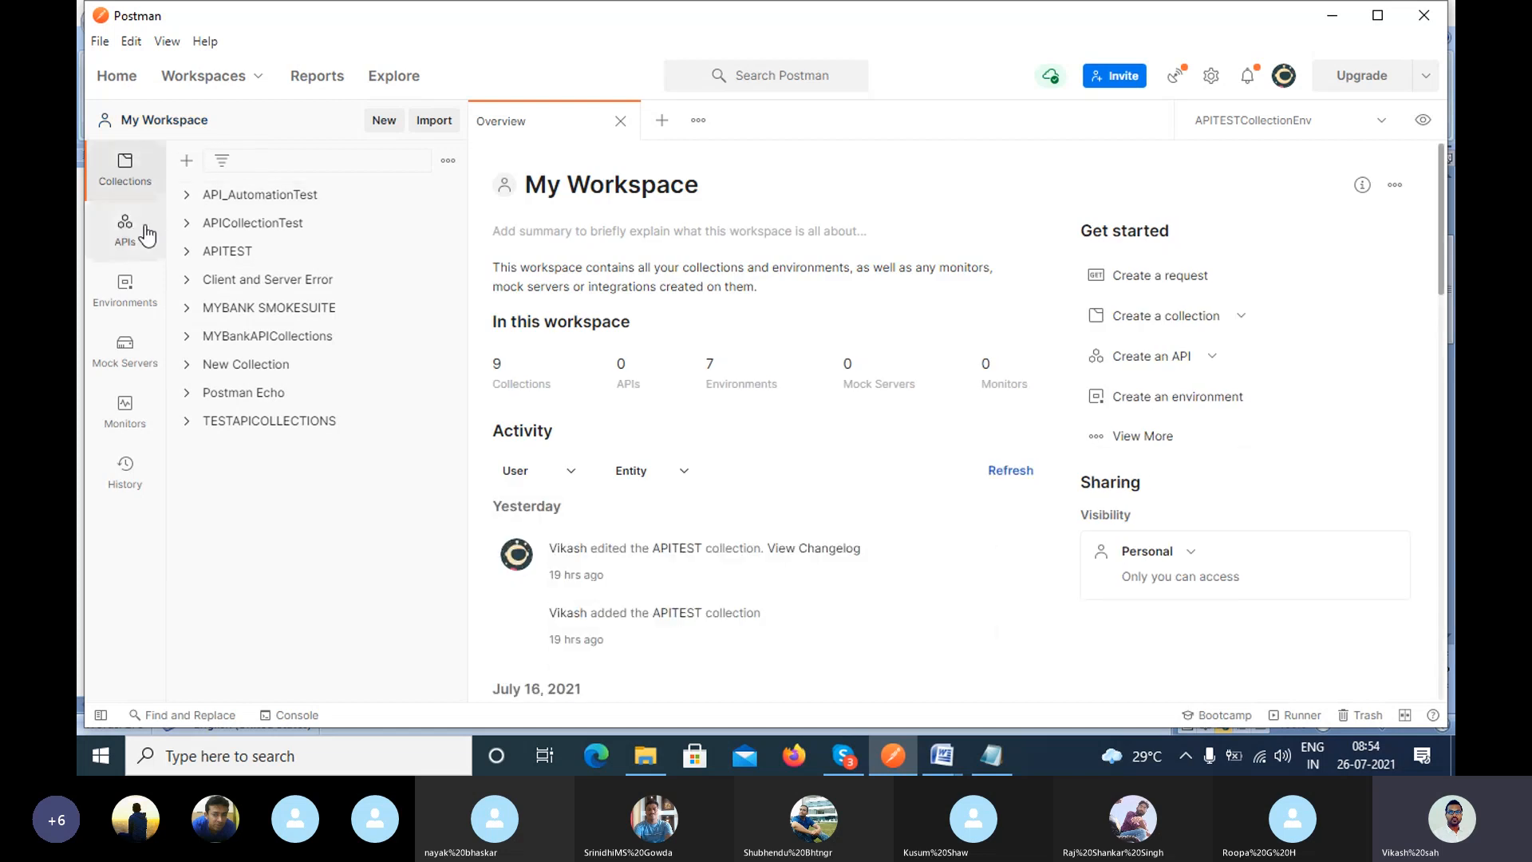
left_click(226, 76)
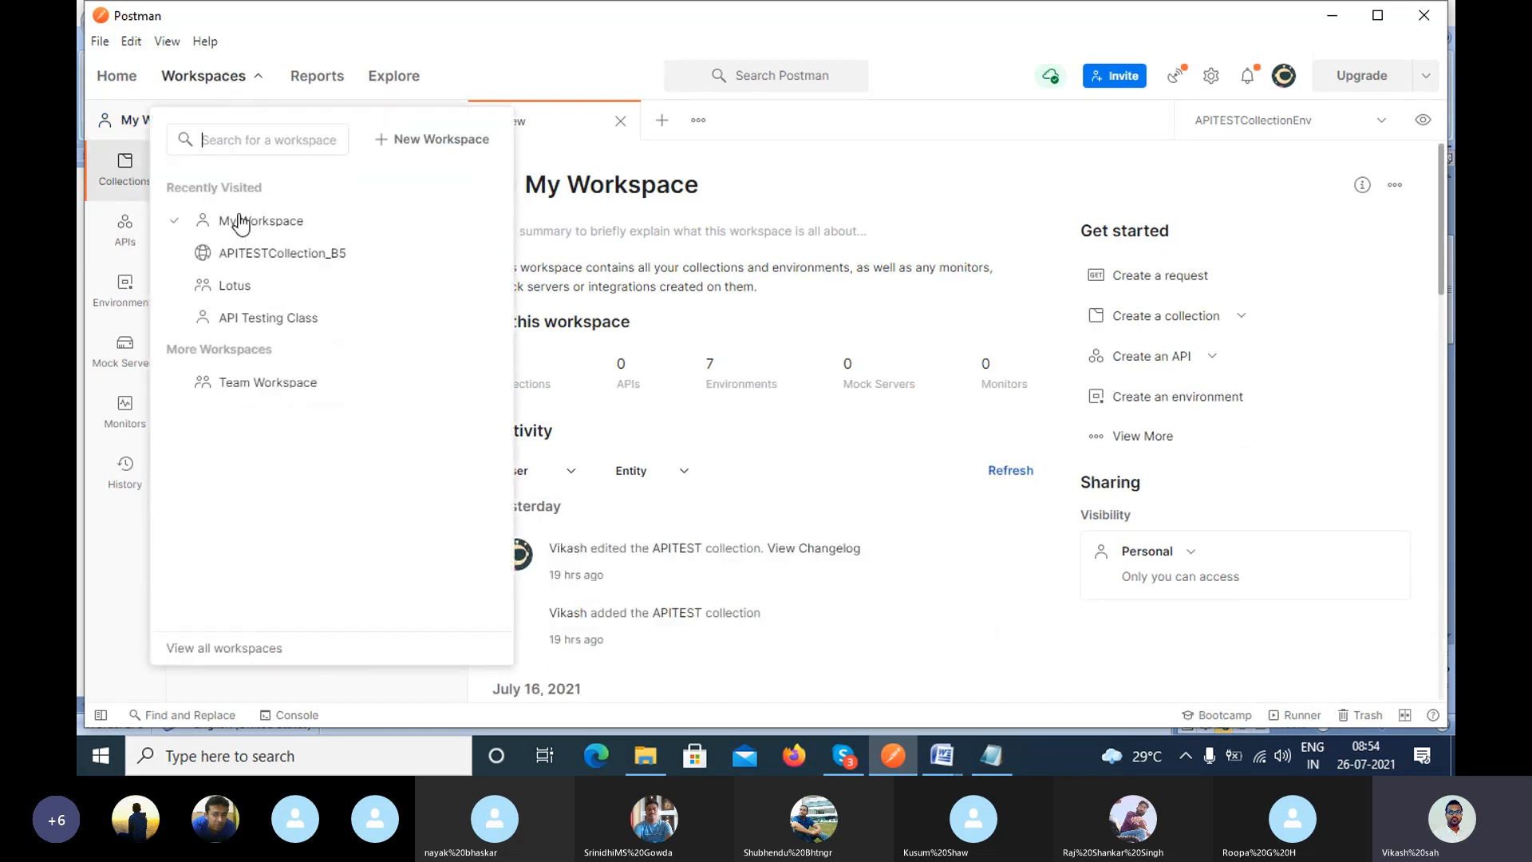
left_click(243, 293)
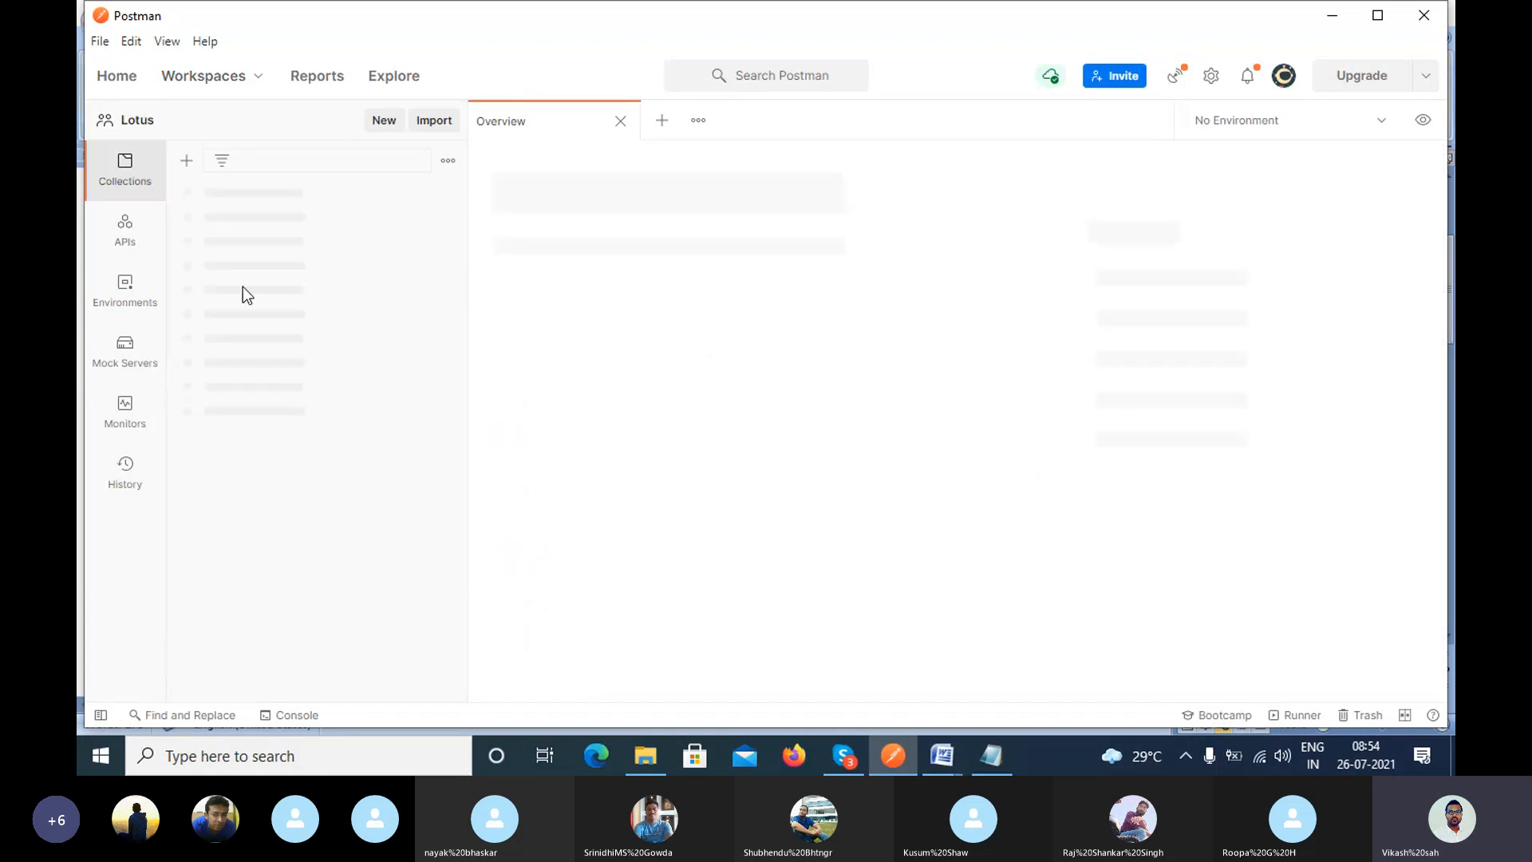
left_click(201, 79)
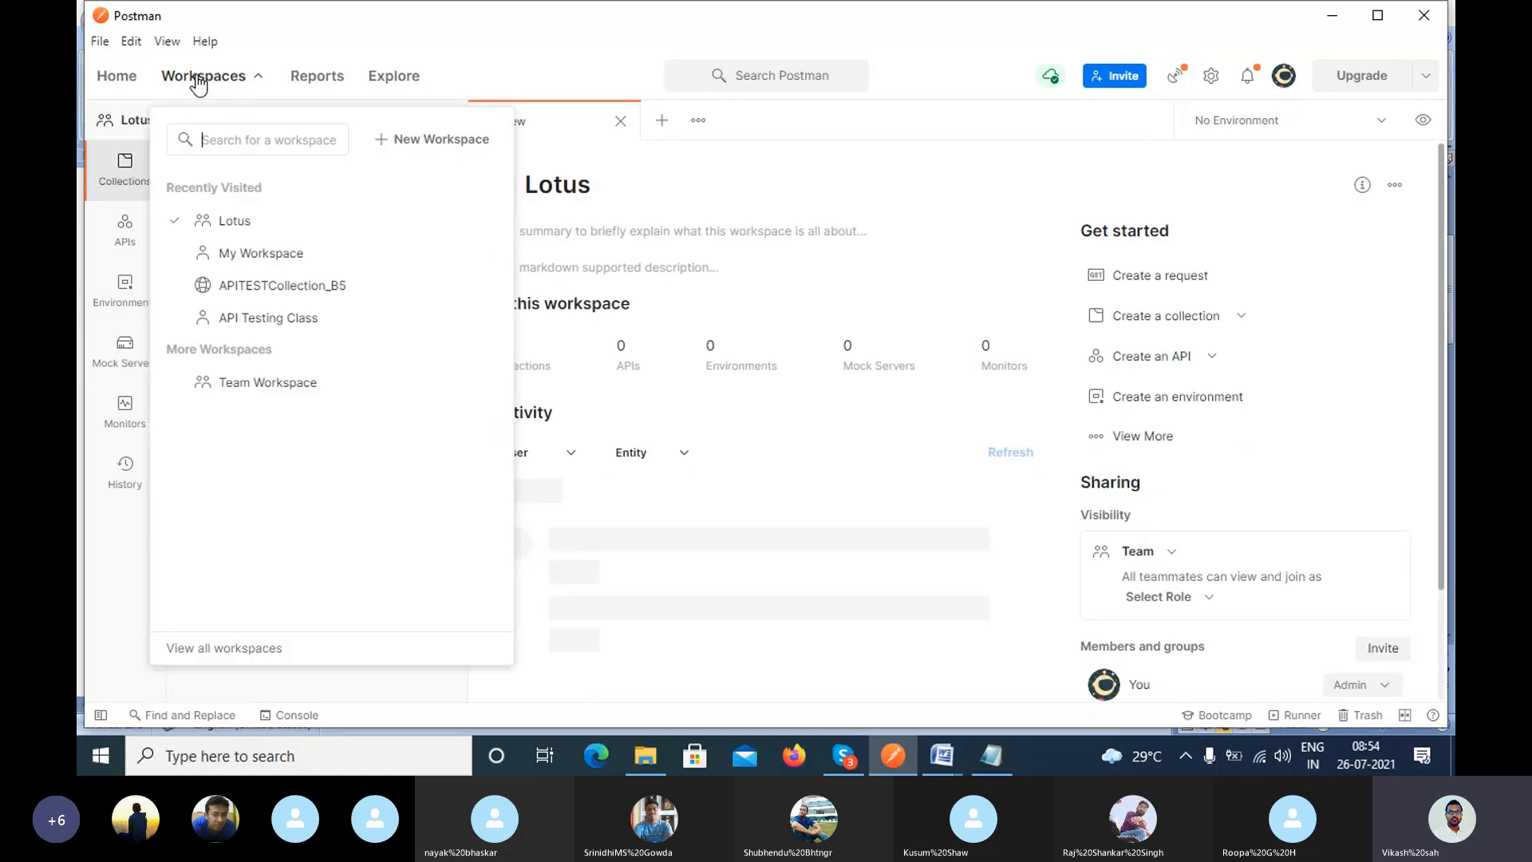
left_click(639, 653)
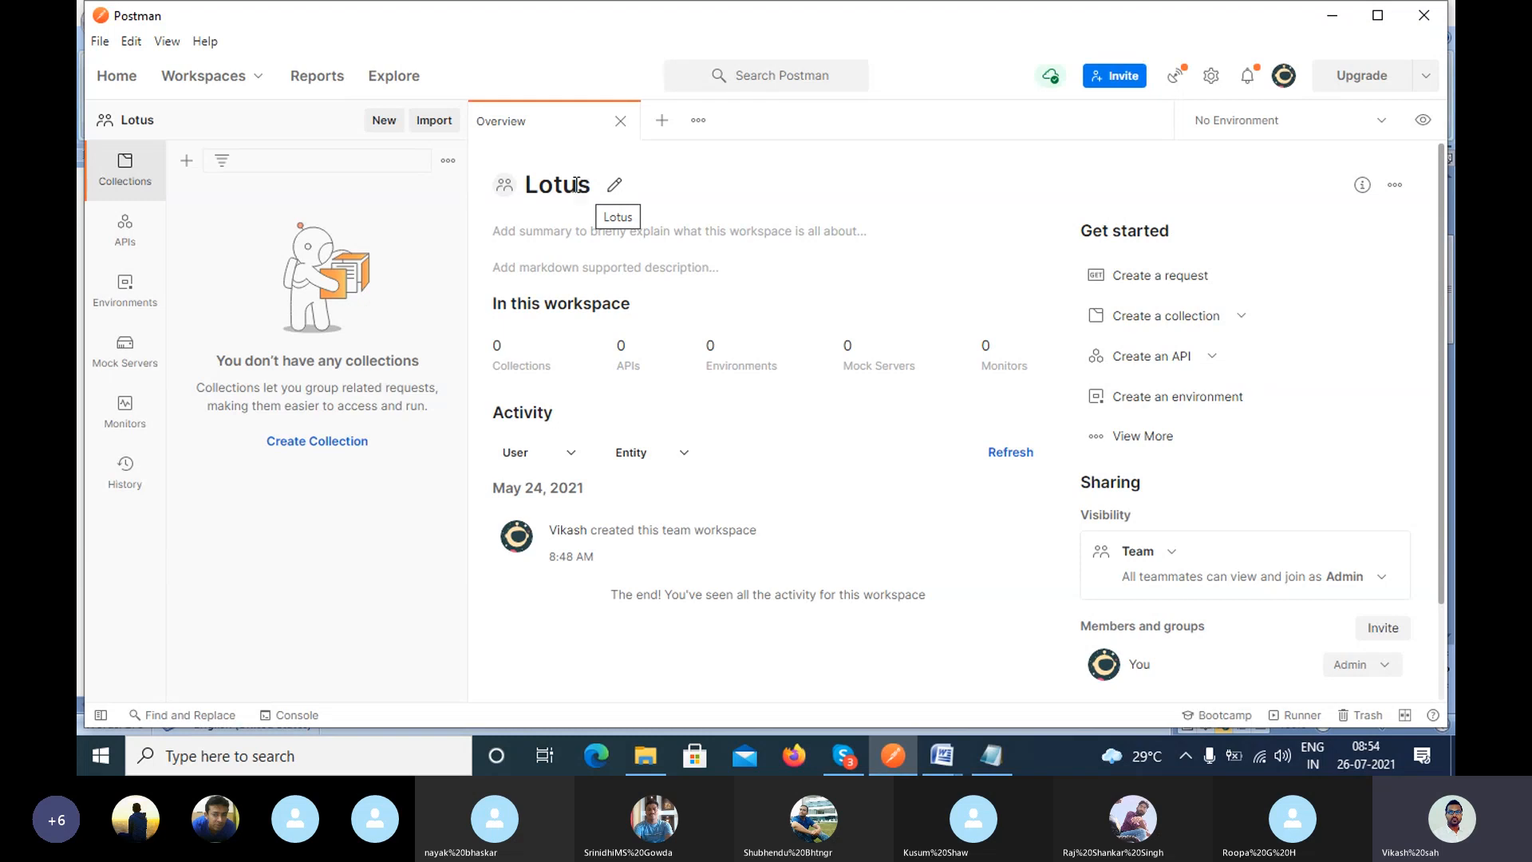
Create a new collection in the Lotus workspace named TestBankAPICollection.
left_click(186, 160)
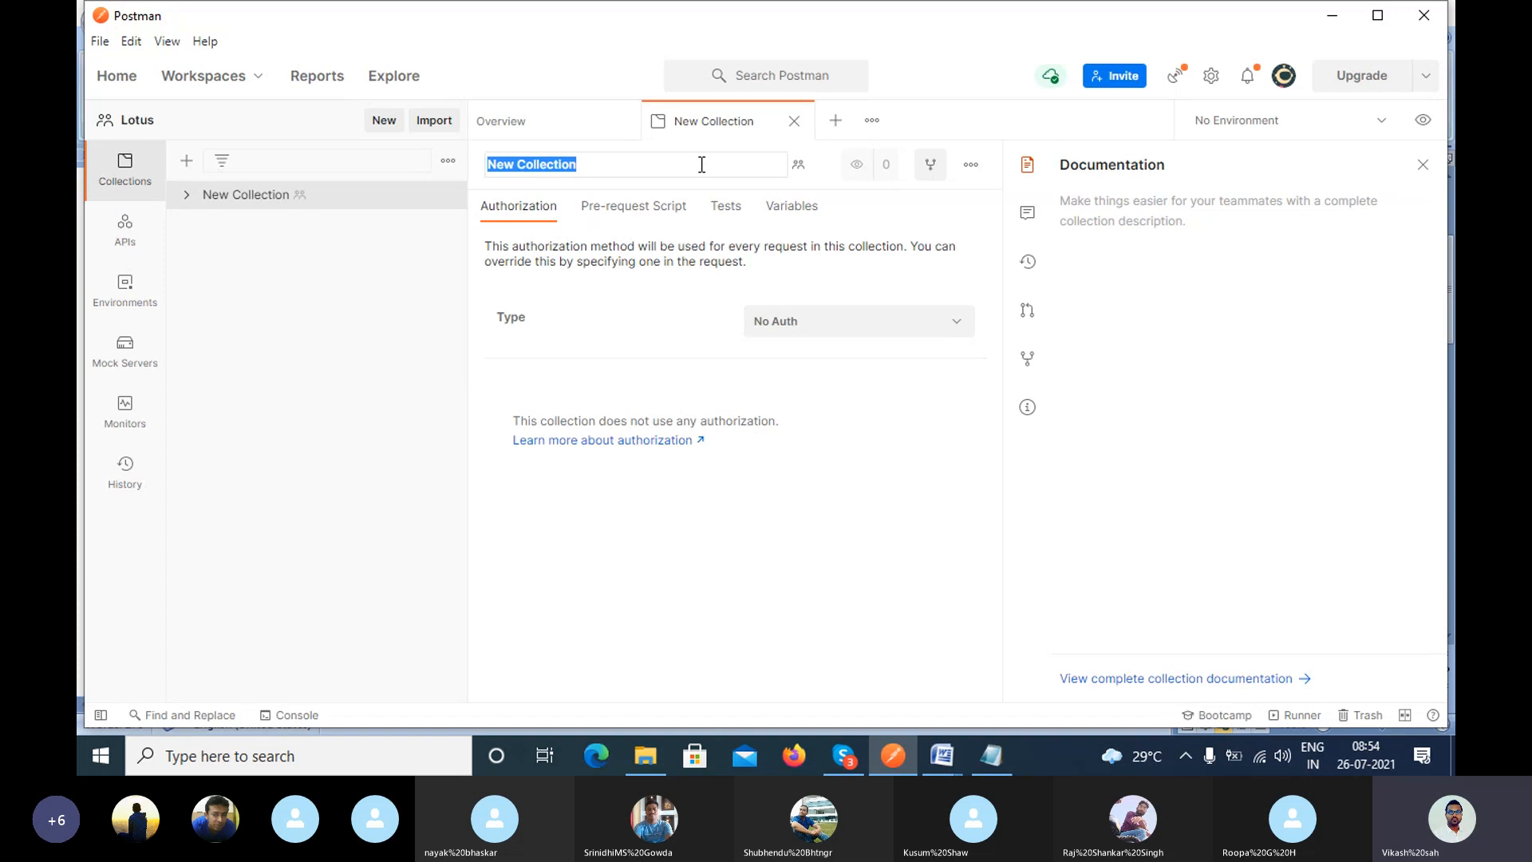
type("LO")
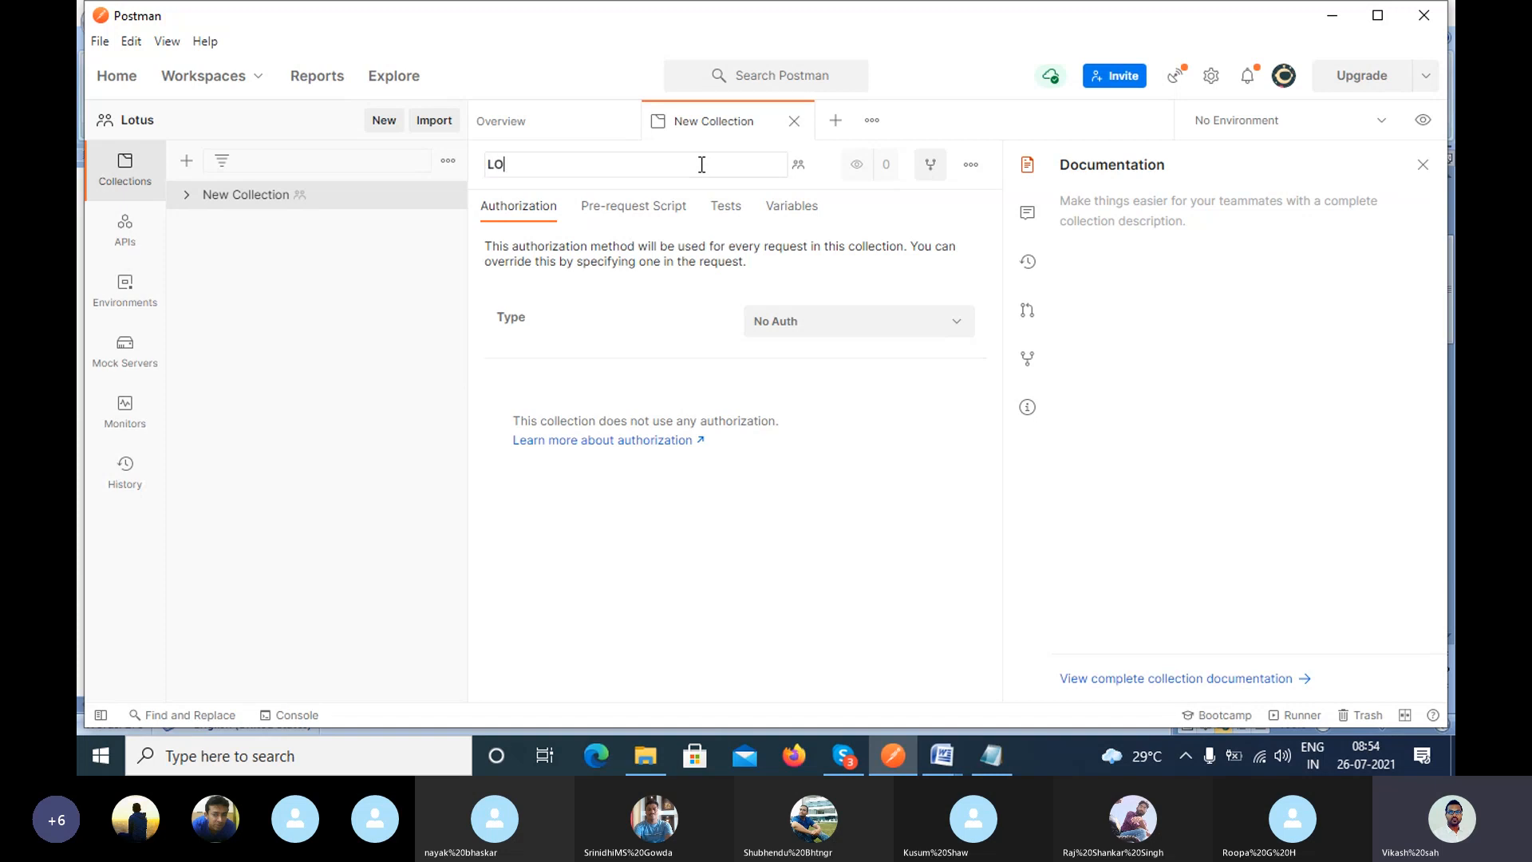
key("BackSpace")
key("BackSpace")
type("My")
key("BackSpace")
key("BackSpace")
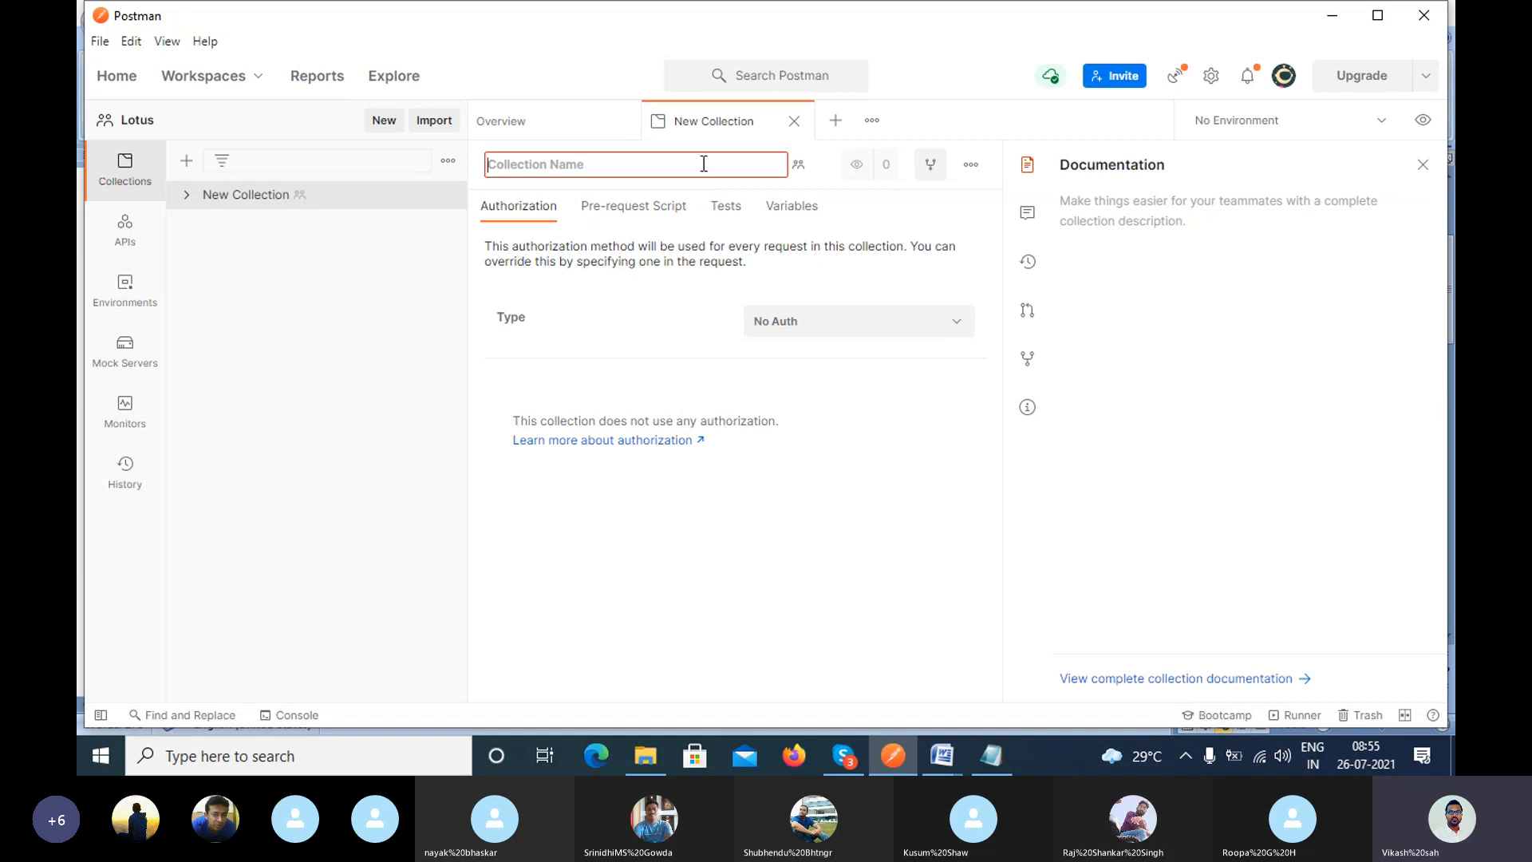
type("Test")
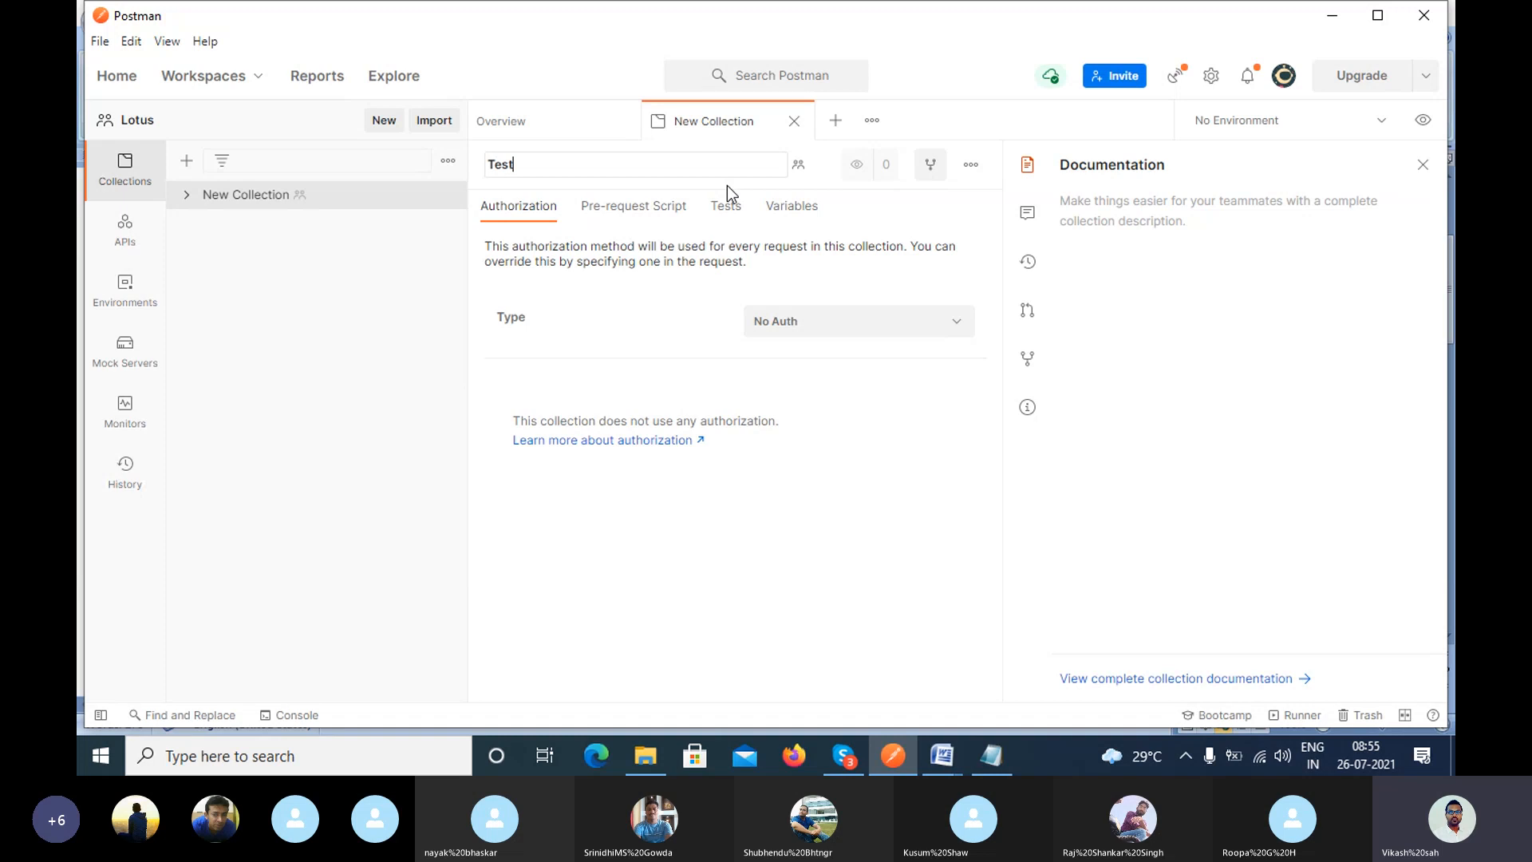
type("BankAPICollection")
key("Return")
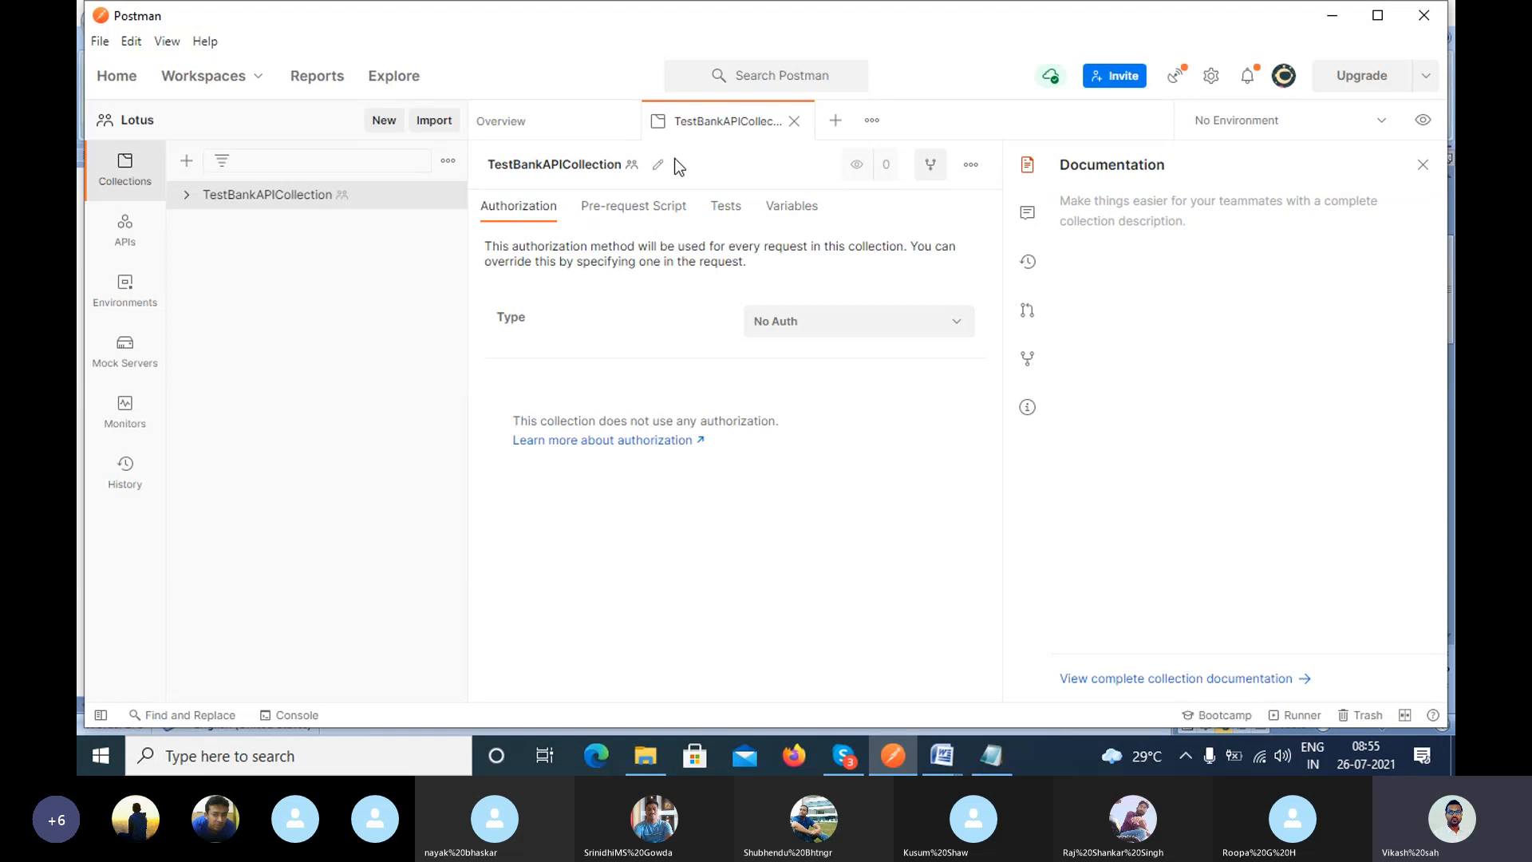
Point out the TestBankAPICollection name by highlighting it in its title, and leave editing without changing it.
left_click(660, 166)
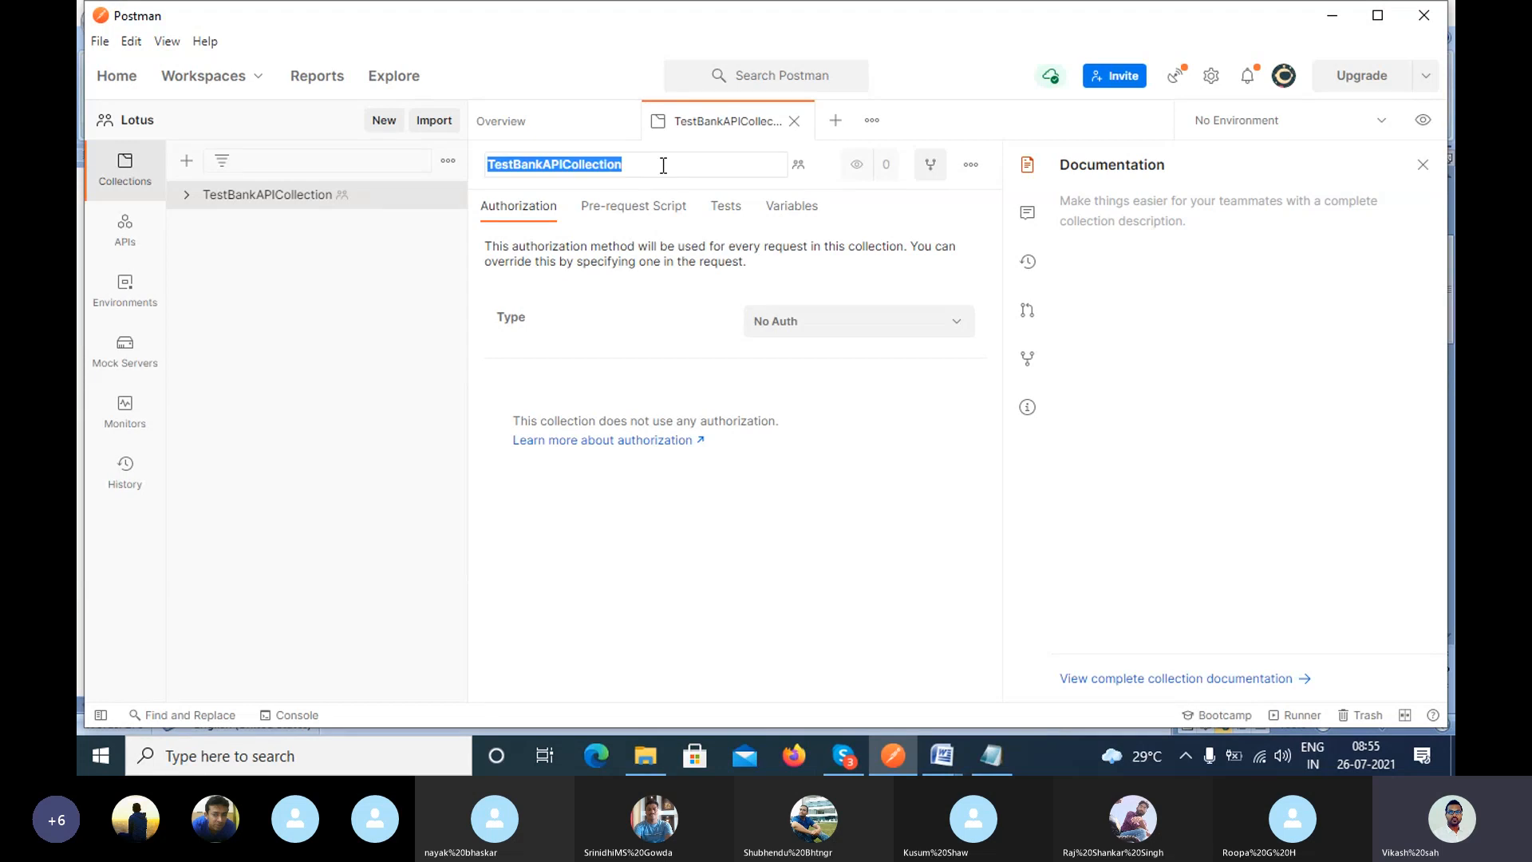
left_click(662, 164)
left_click_drag(650, 167, 484, 165)
left_click(359, 297)
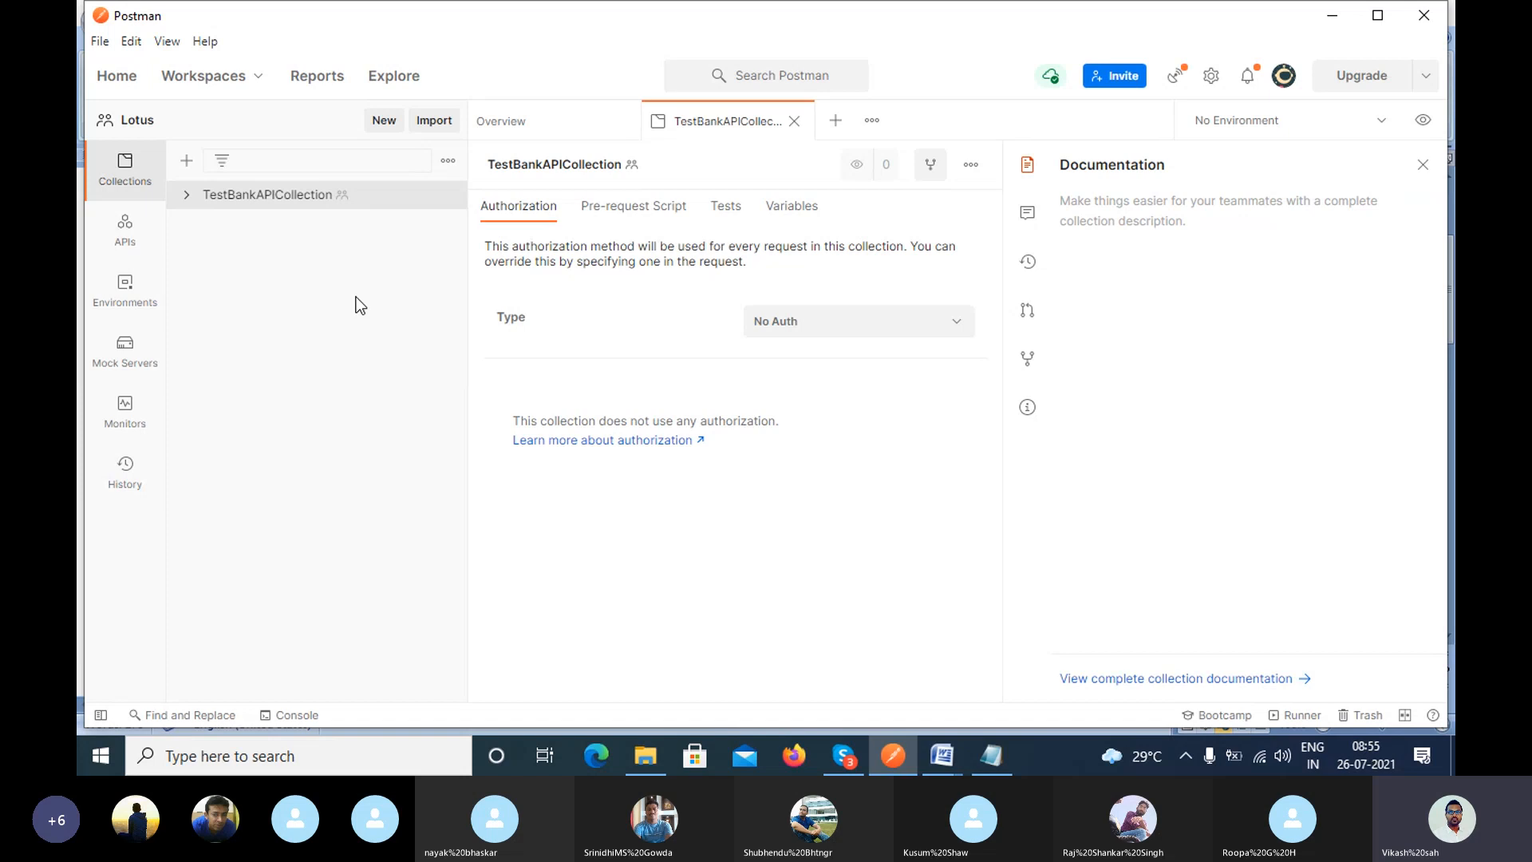
Expand TestBankAPICollection and view its available actions, including adding a request or folder, without choosing one.
left_click(188, 201)
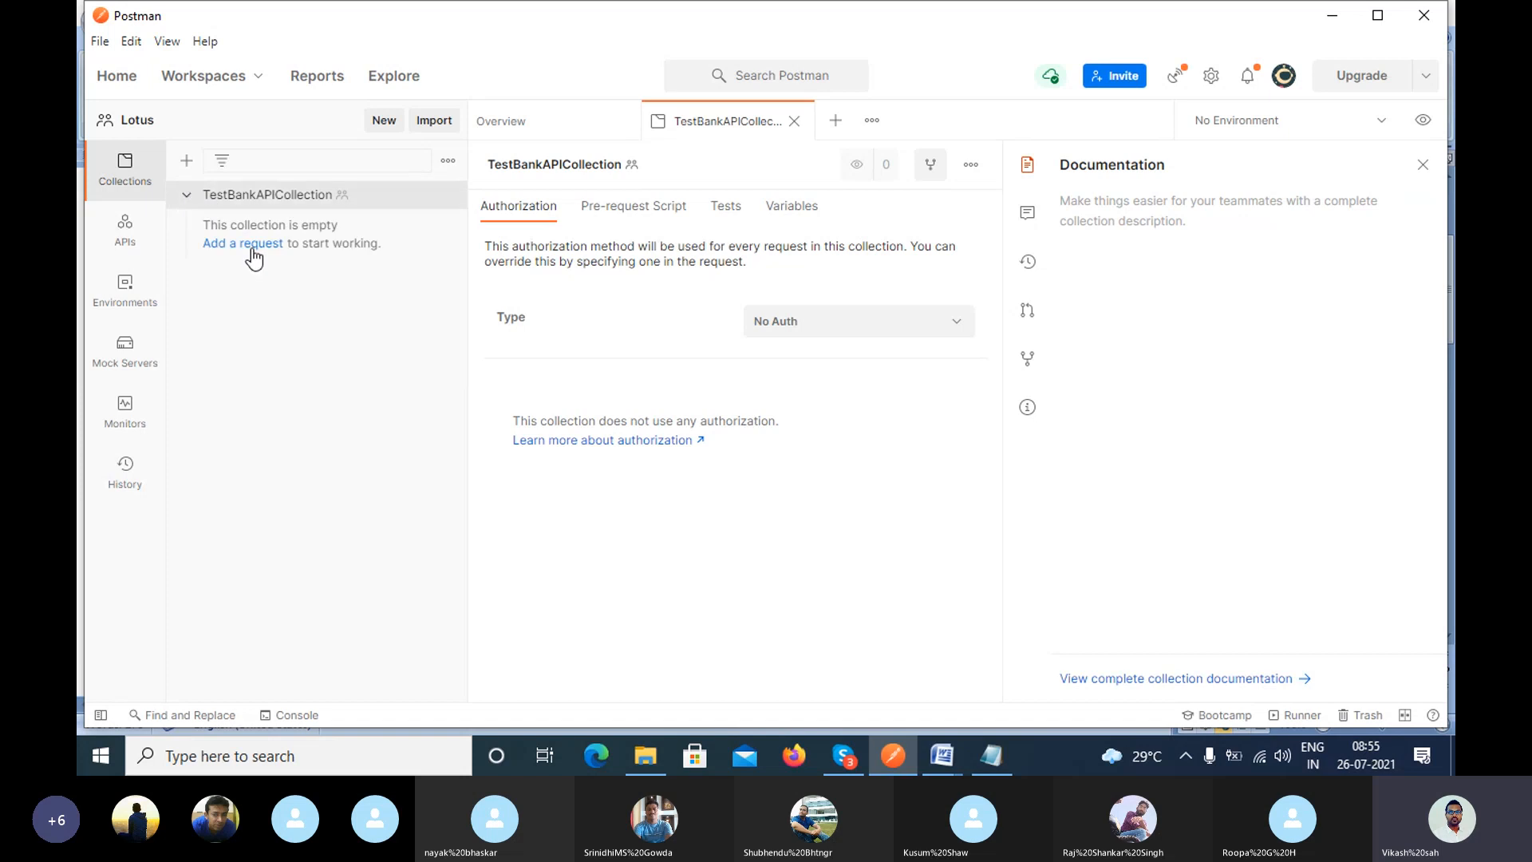
mouse_move(447, 202)
left_click(448, 202)
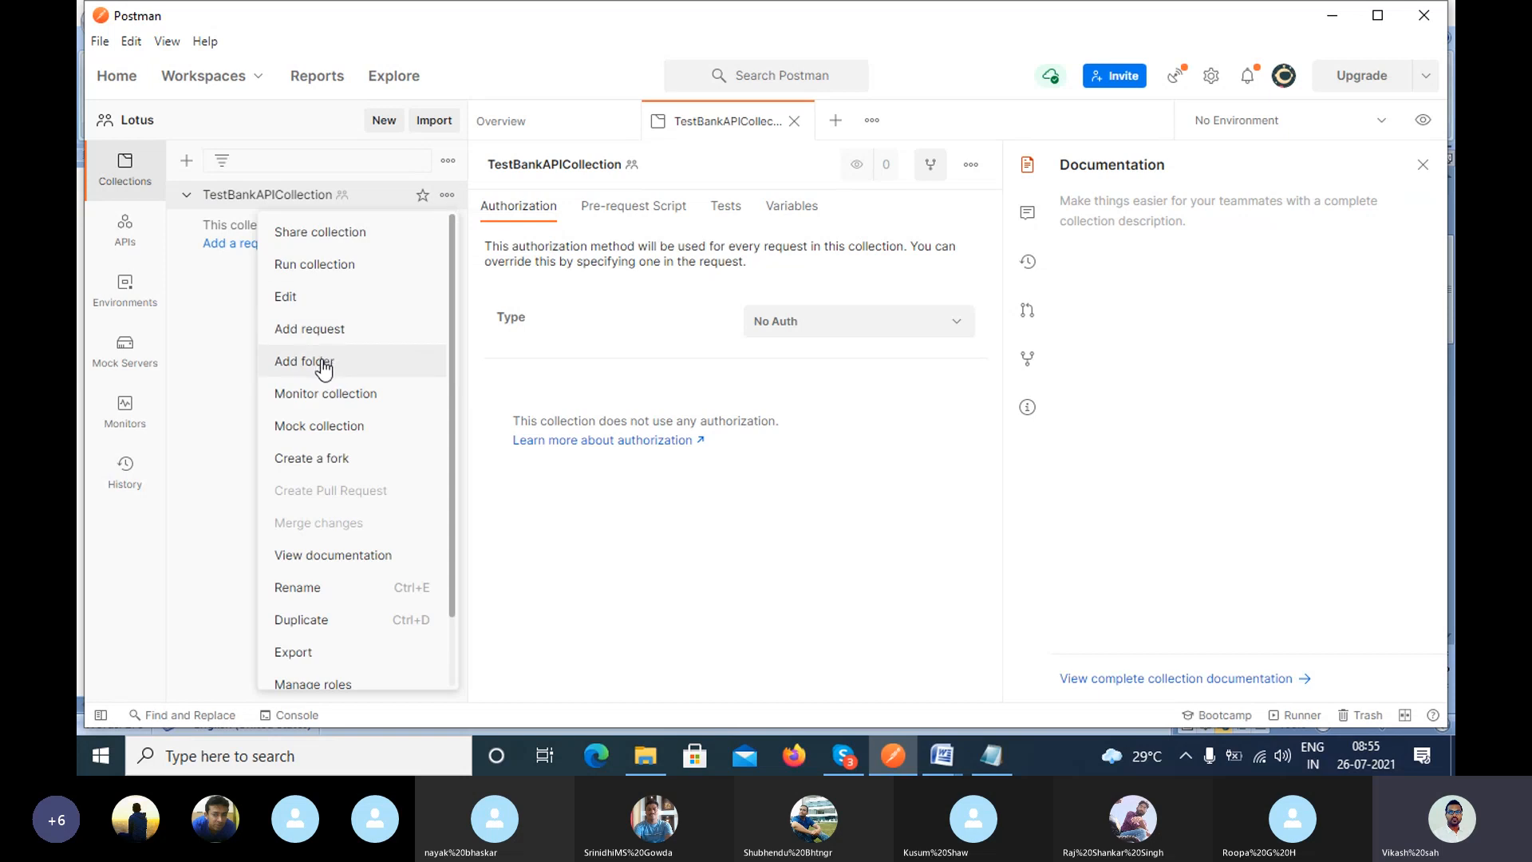
left_click(874, 483)
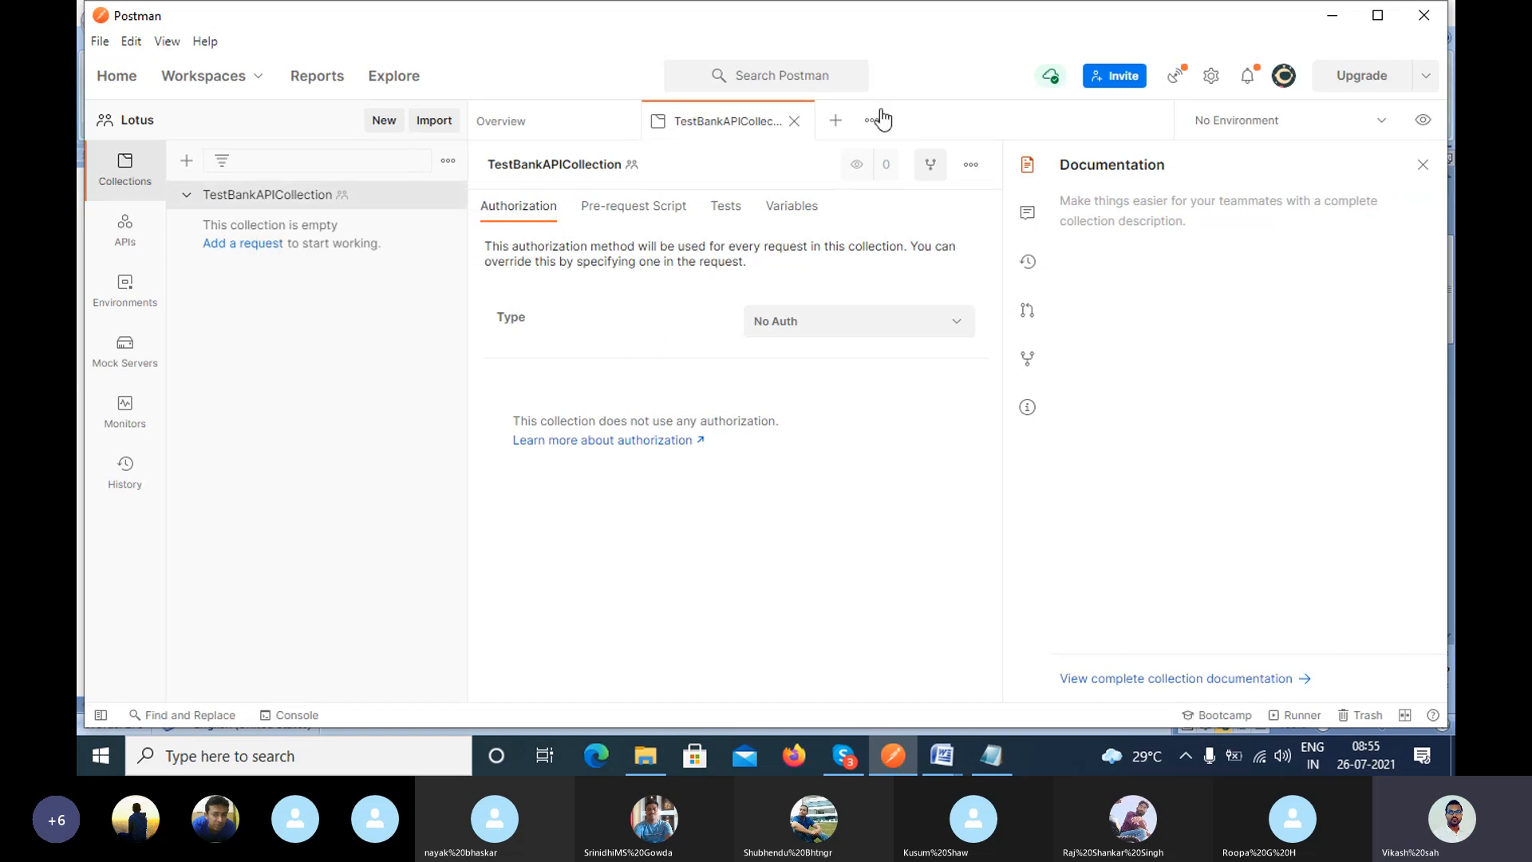
Open a new untitled request and set its method to POST.
left_click(835, 120)
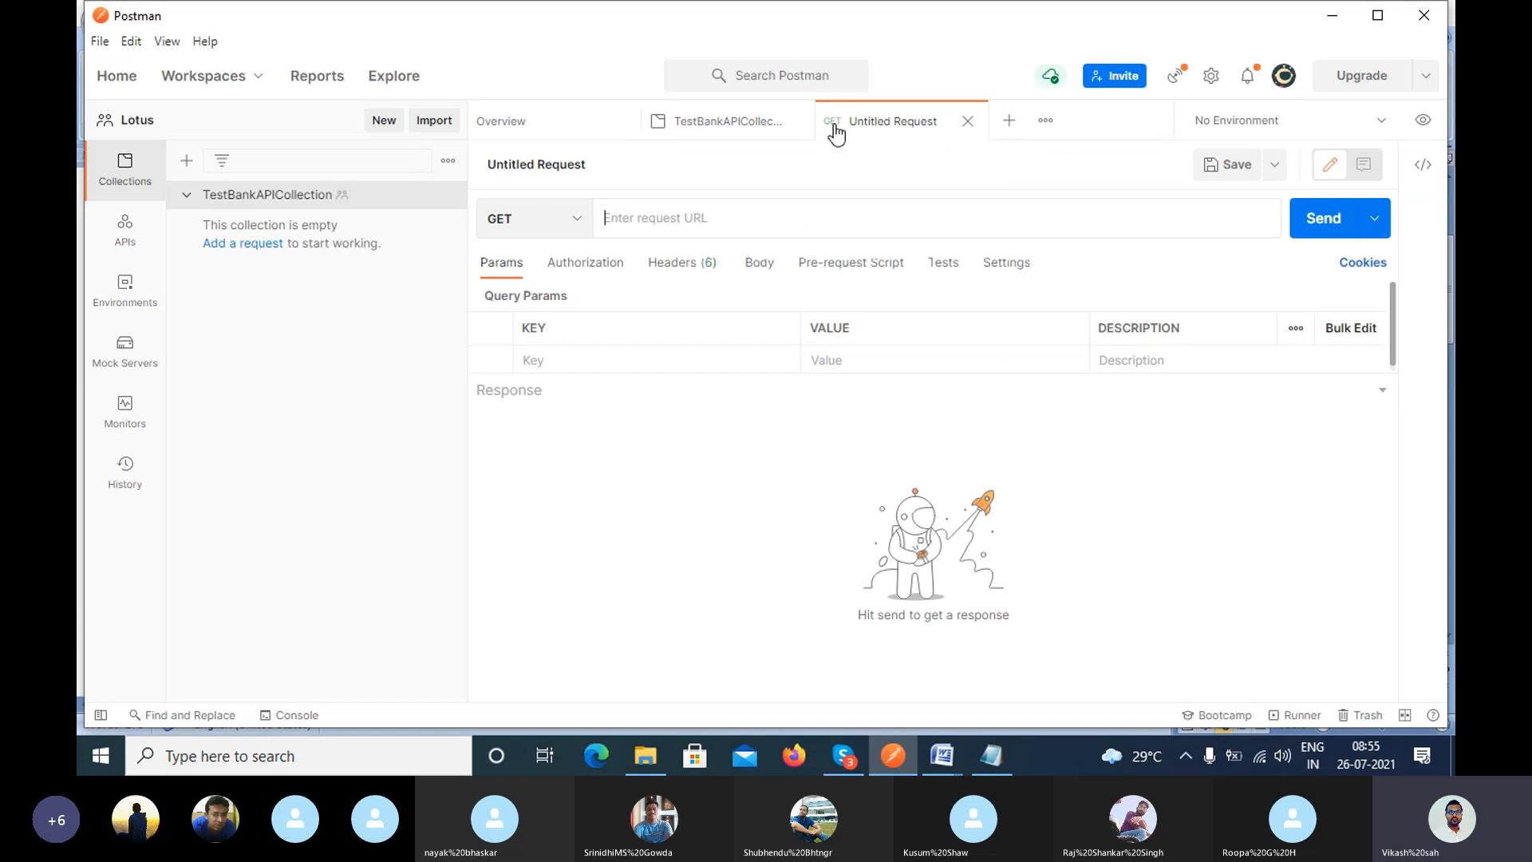
left_click(966, 122)
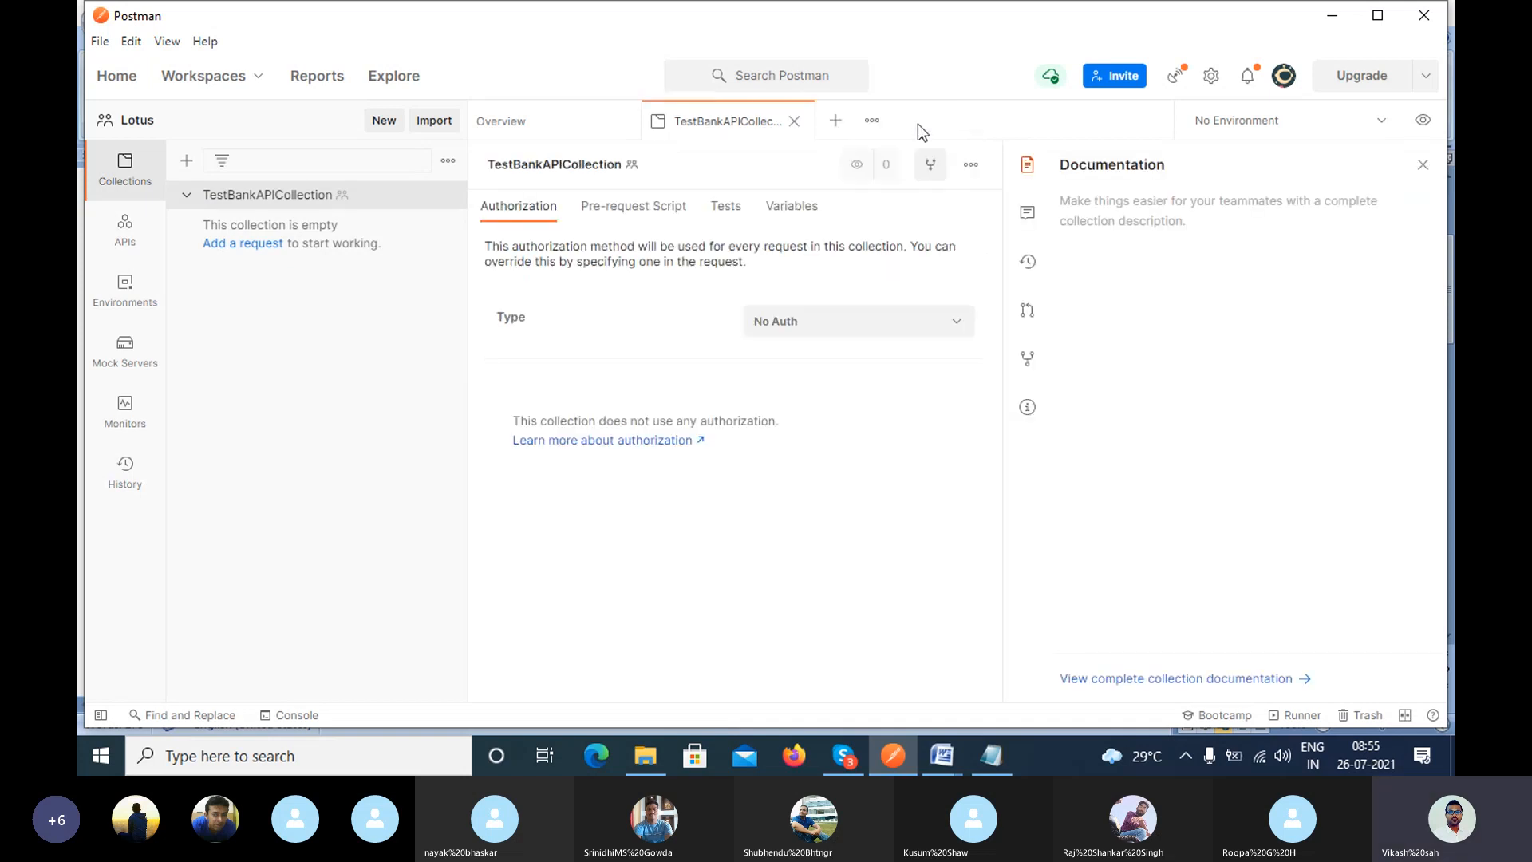
left_click(835, 121)
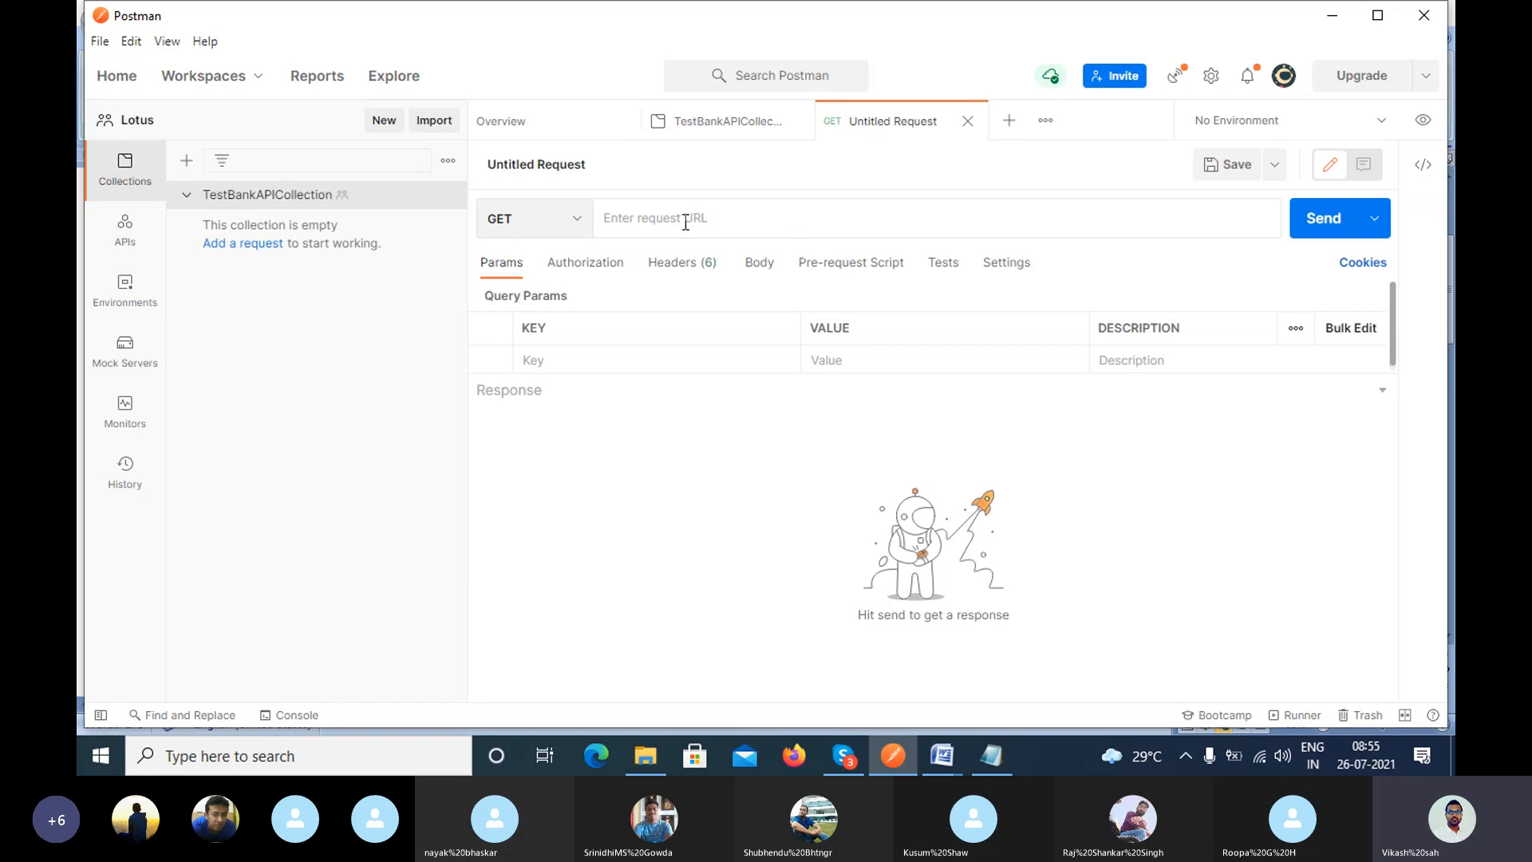
left_click(568, 233)
left_click(538, 297)
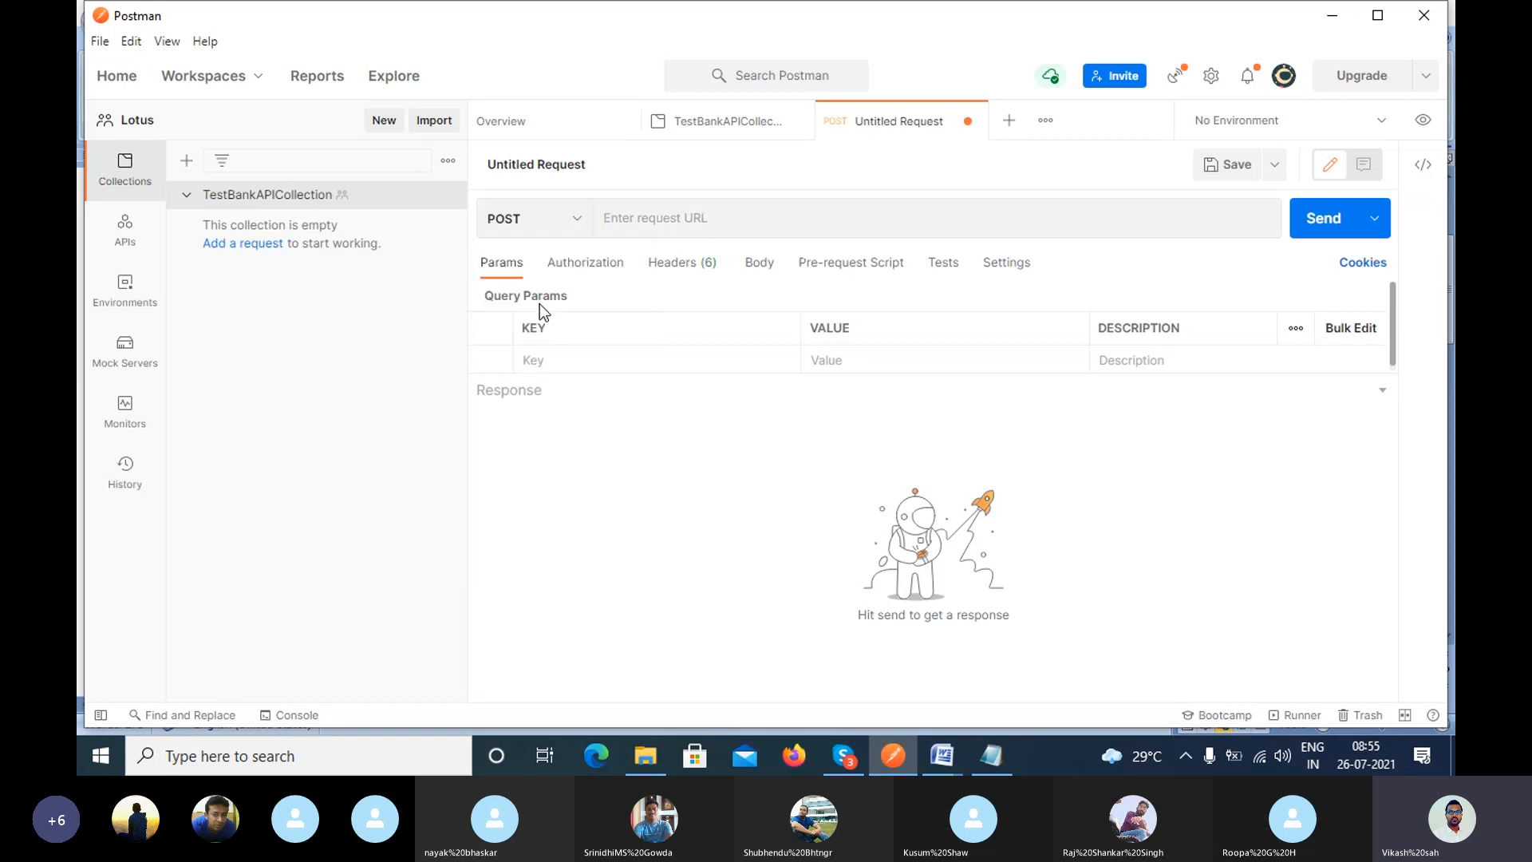
key("alt+Tab")
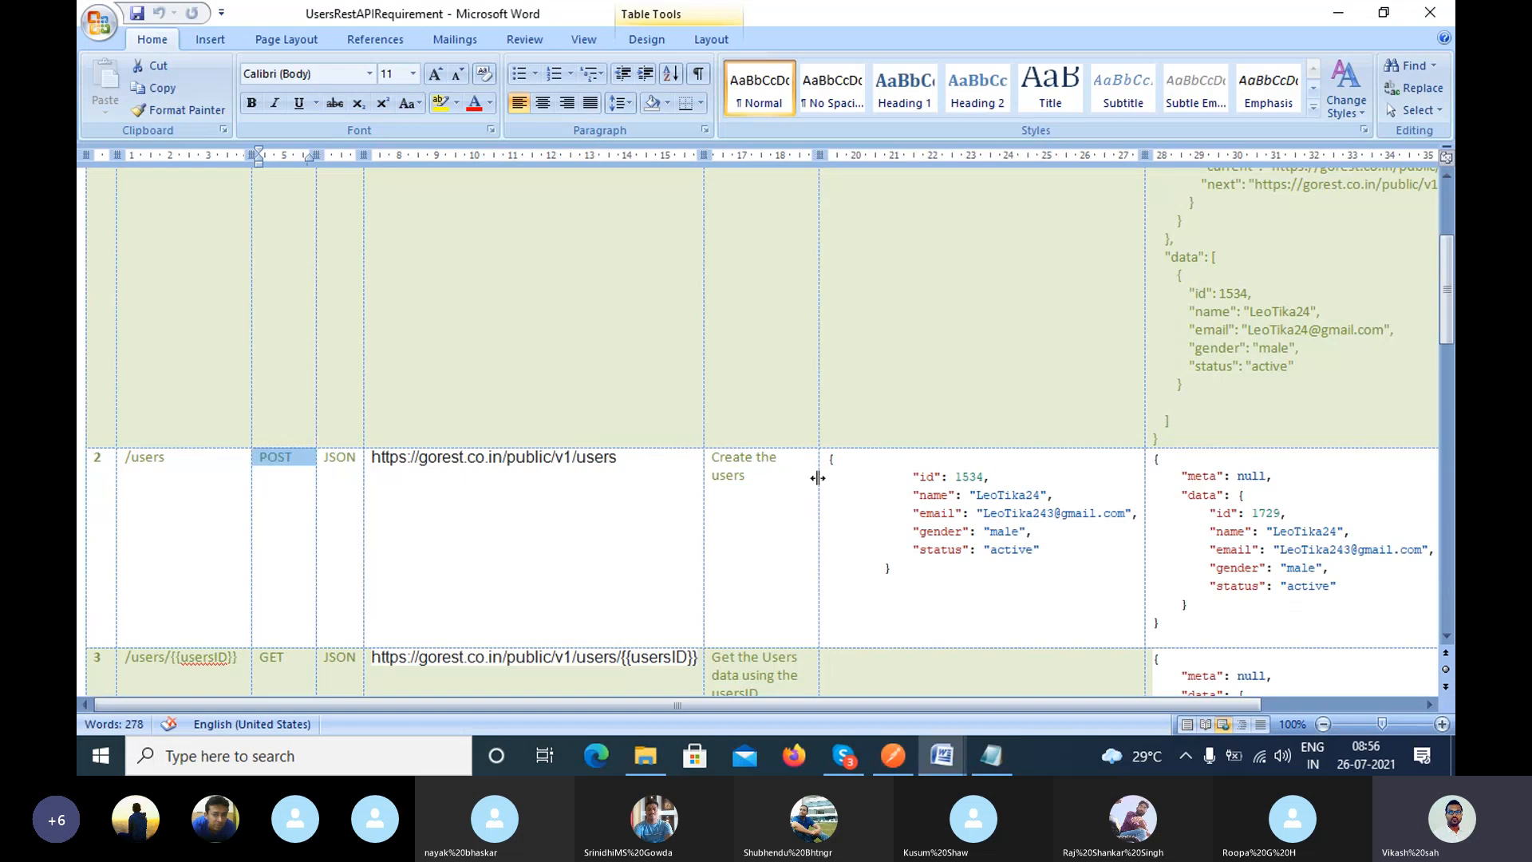
left_click_drag(620, 458, 376, 461)
key("ctrl+c")
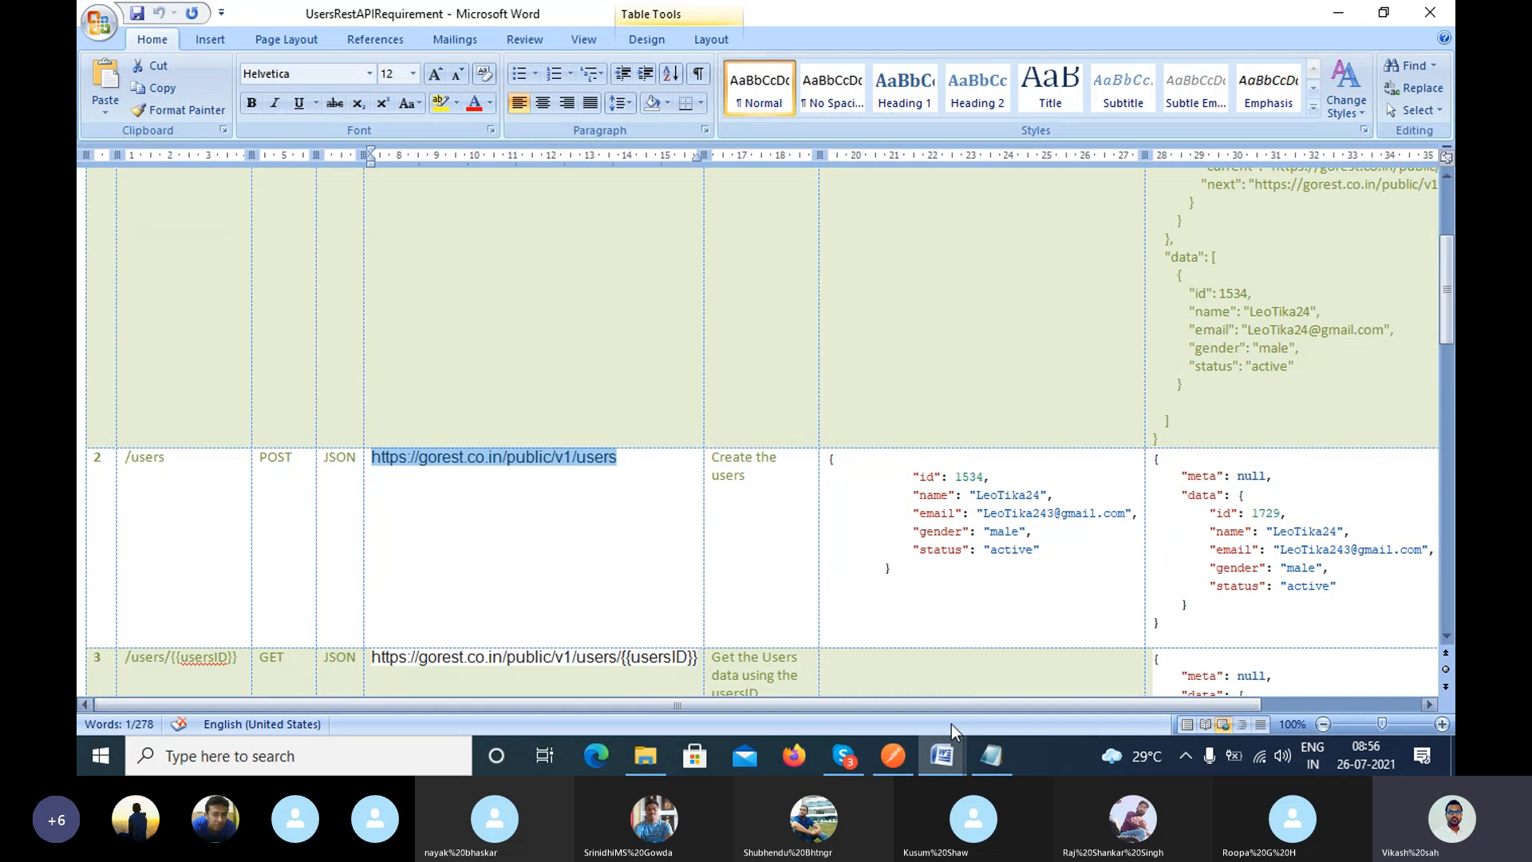
Bring up the Notepad note, highlight the story number "-1000" and the title through the "Des:" line, and clear the selection.
left_click(981, 757)
left_click_drag(580, 253, 621, 259)
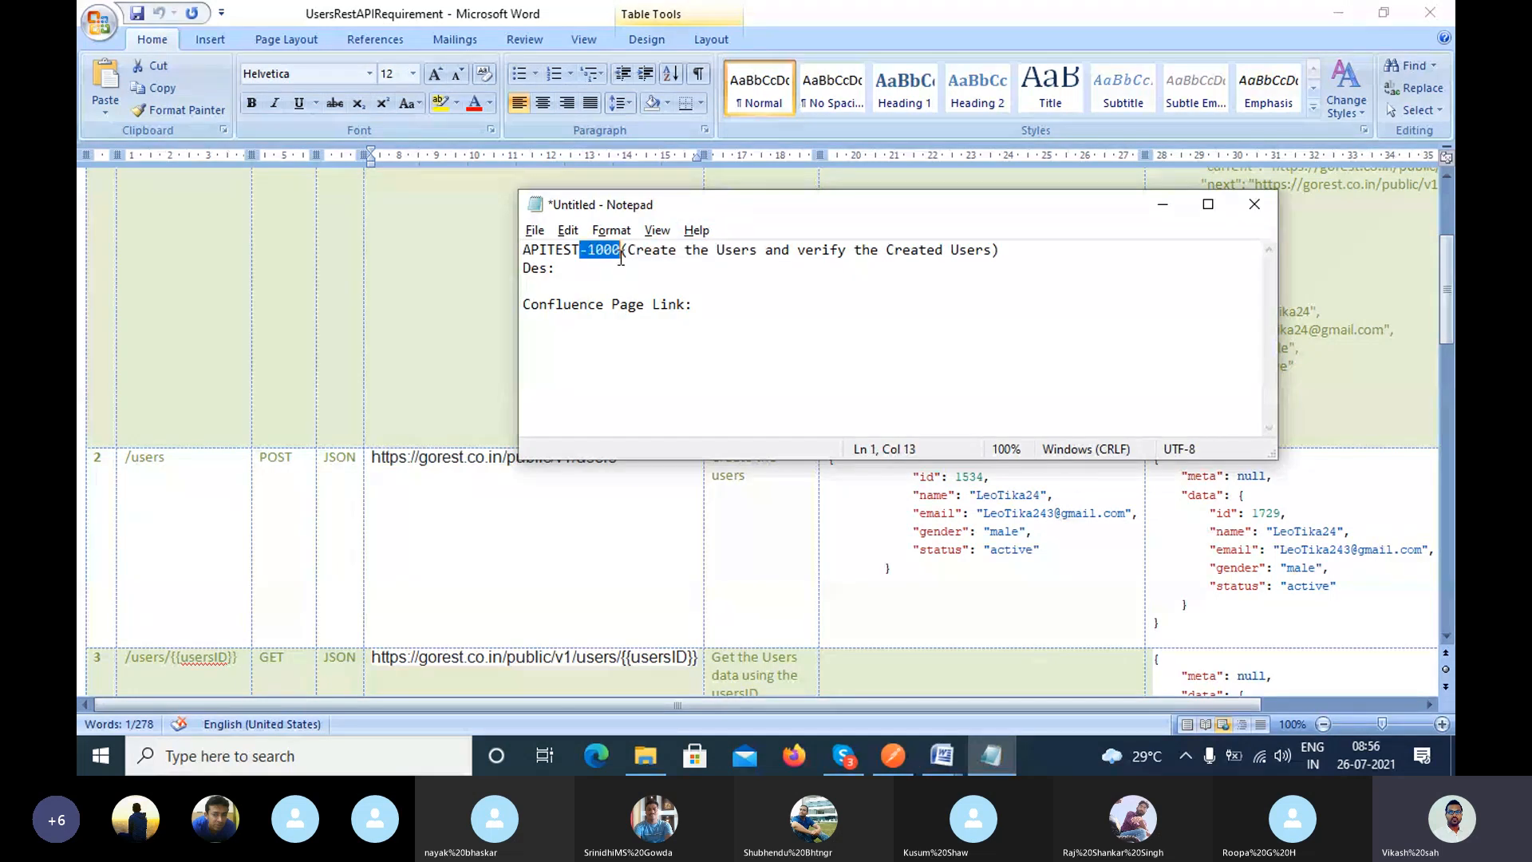
left_click(587, 278)
left_click_drag(559, 269, 524, 250)
left_click(601, 277)
key("alt+Tab")
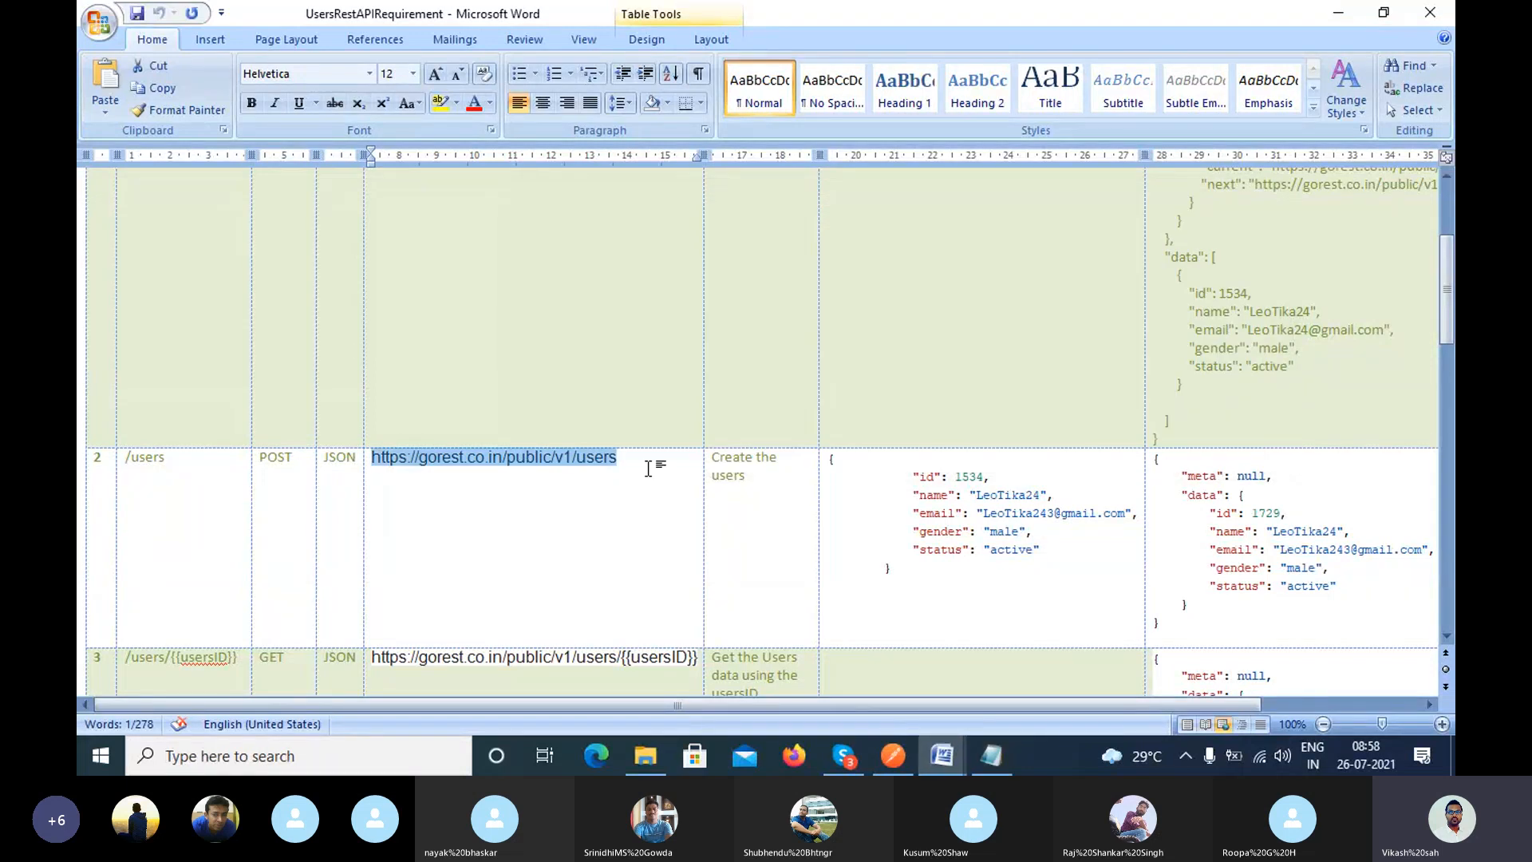
left_click_drag(653, 465, 376, 465)
key("alt+Tab")
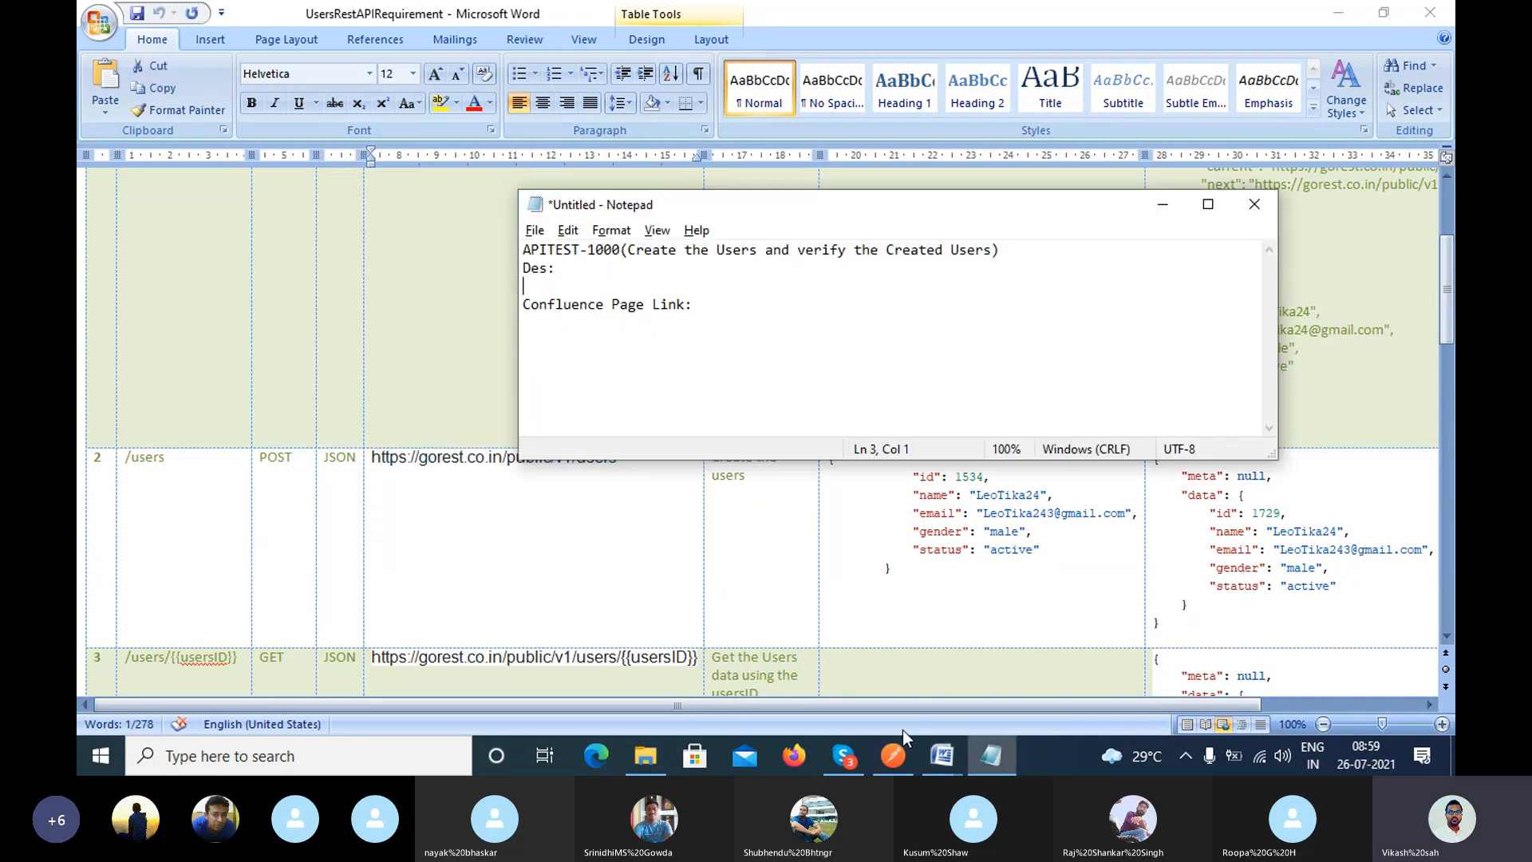
left_click(893, 755)
left_click(665, 226)
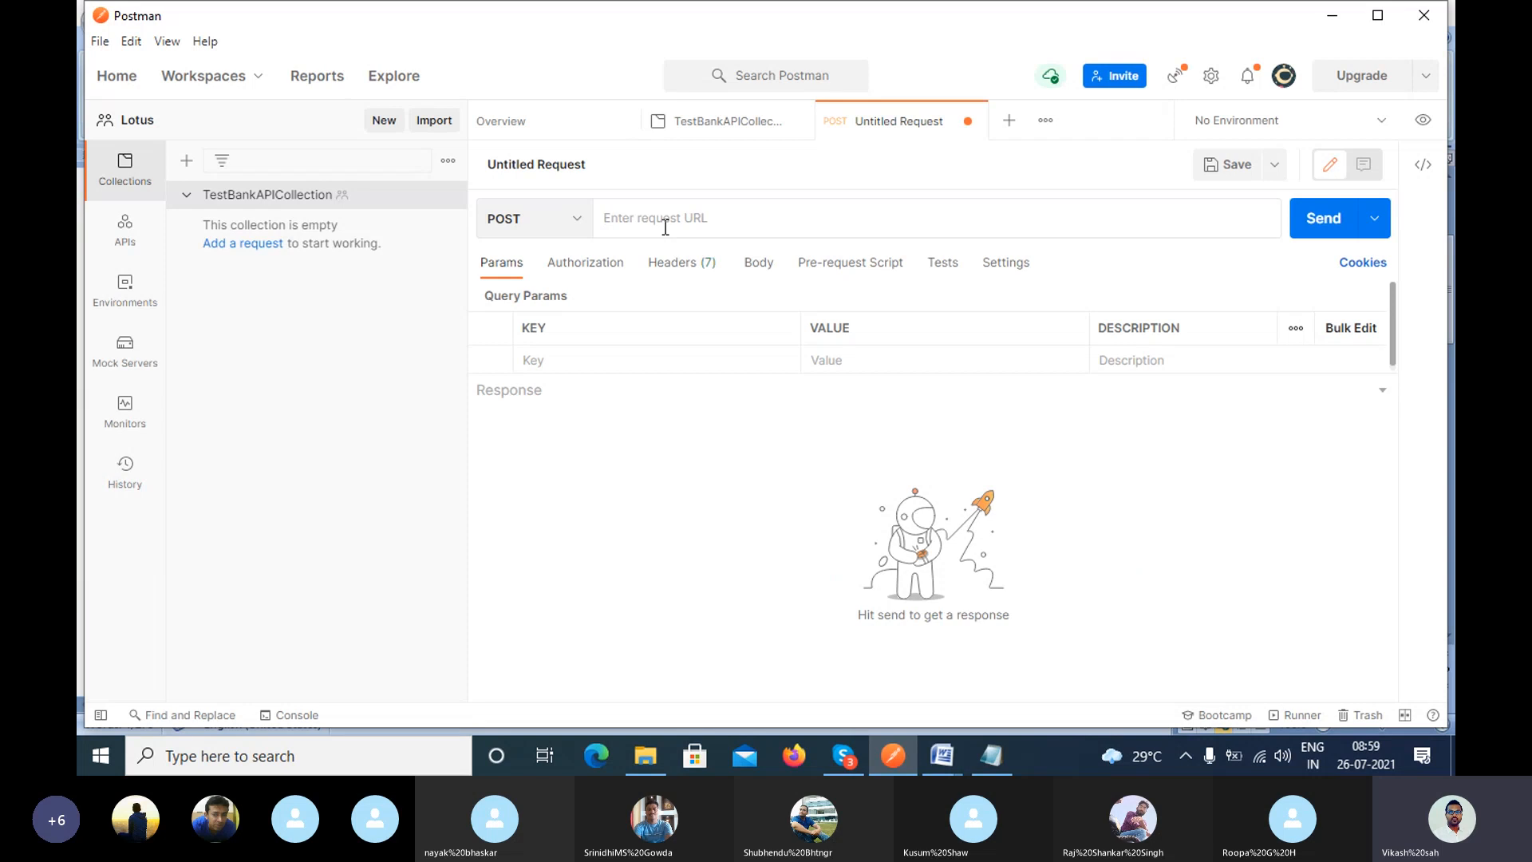
key("ctrl+v")
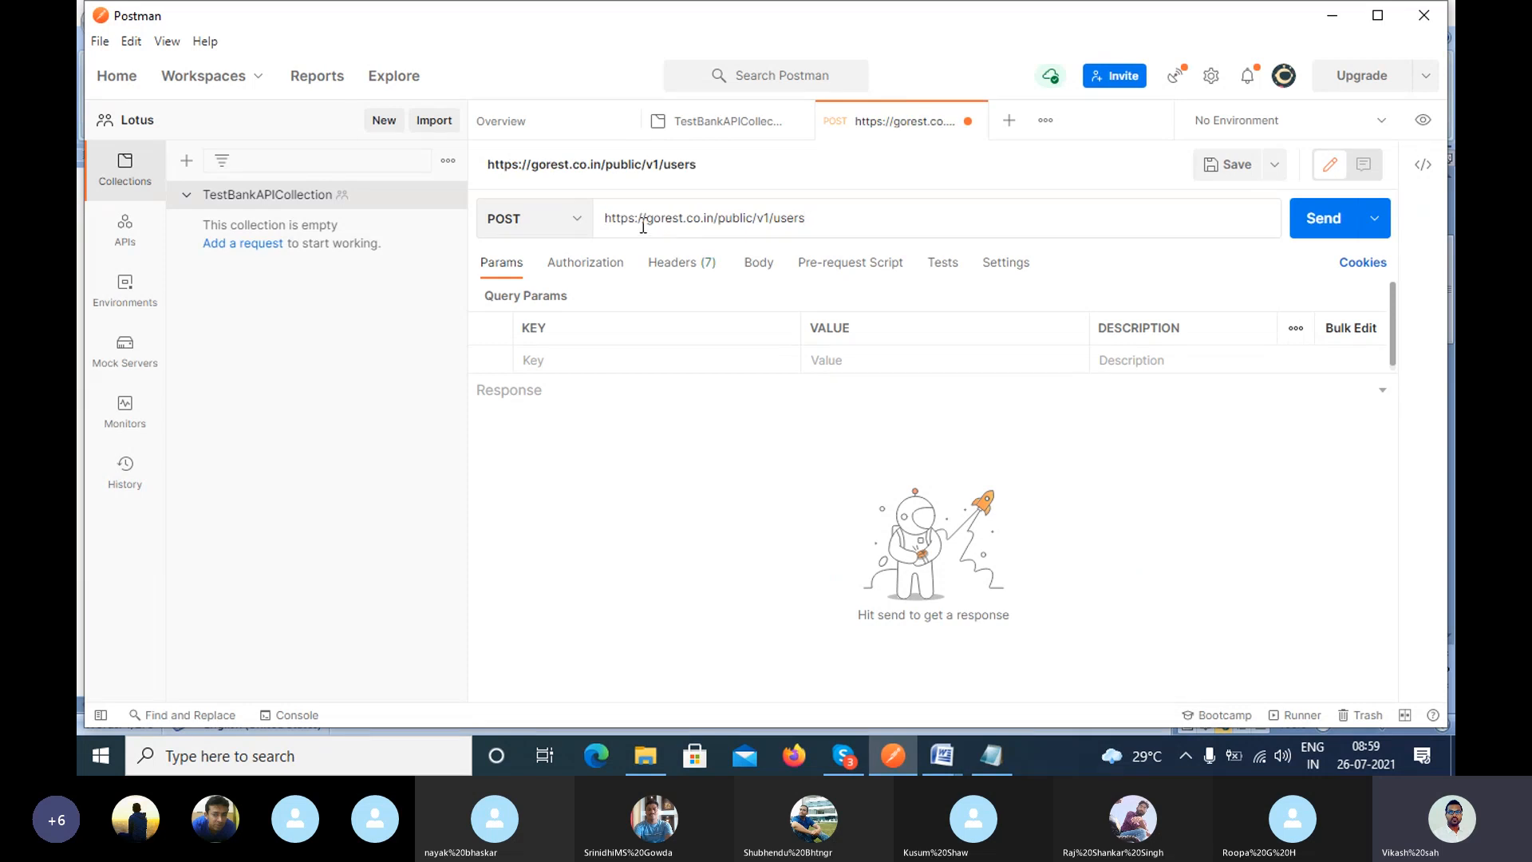
Point out the parts of the request URL by highlighting from "//gorest.co.in" onward and the "v1" segment, clearing each selection.
left_click_drag(637, 218, 850, 216)
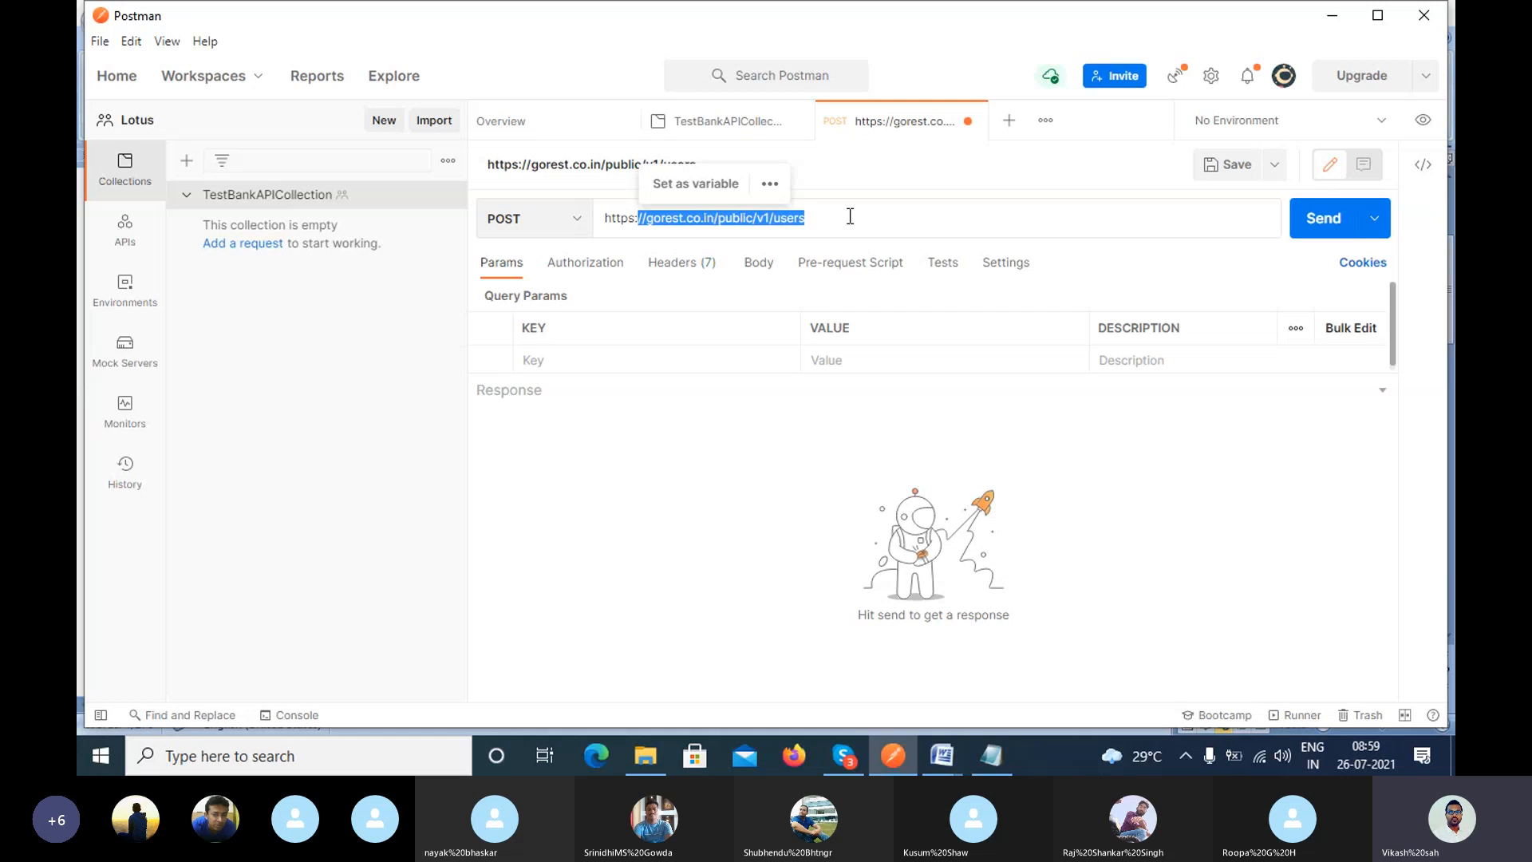
left_click(851, 219)
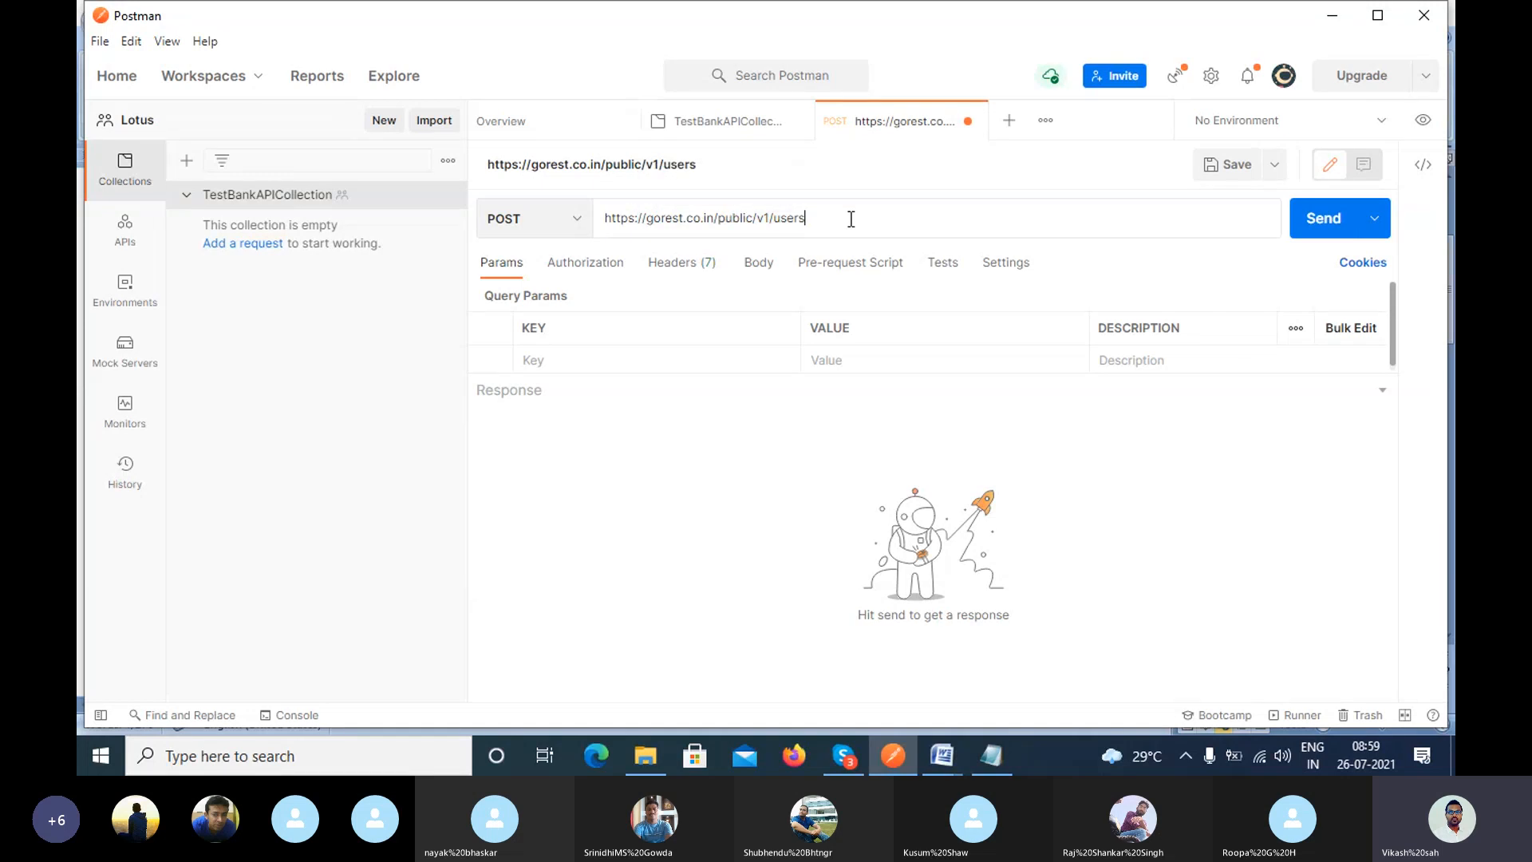
double_click(770, 218)
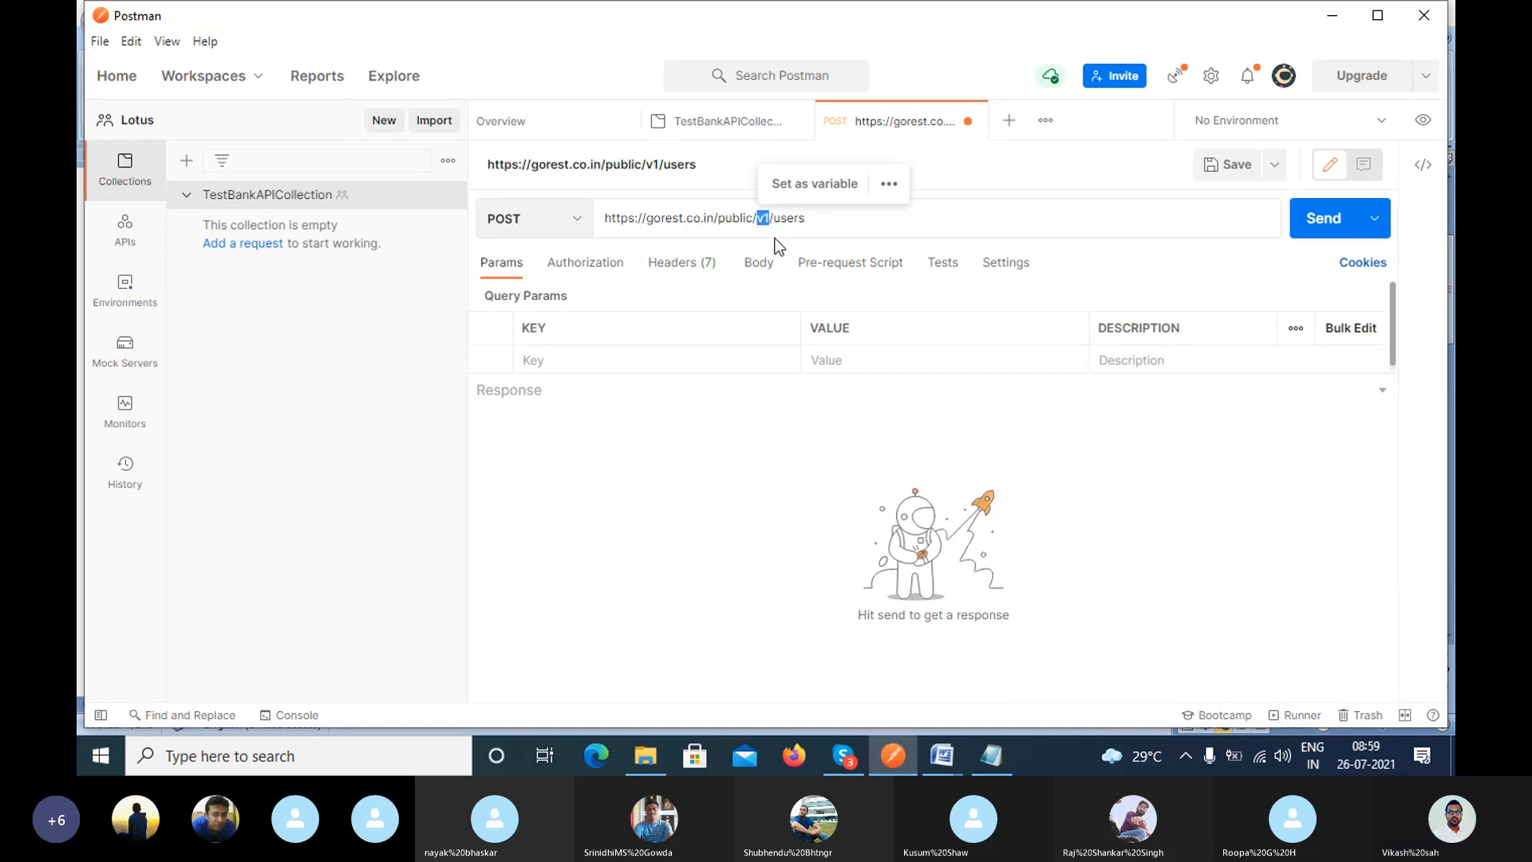
left_click(852, 224)
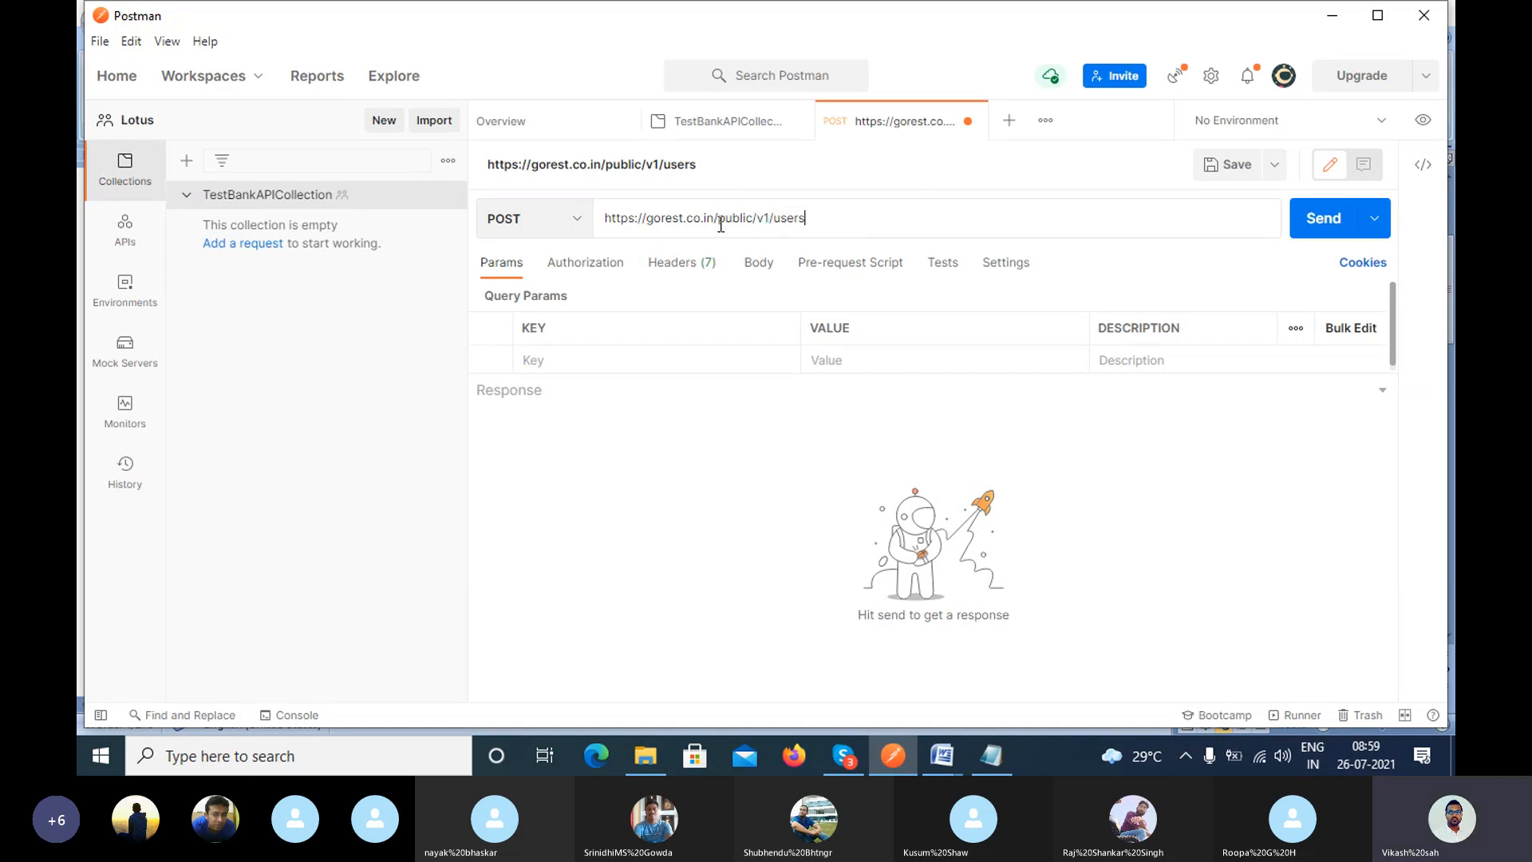
Point out the request URL's parts by highlighting "public", the whole address, its beginning, and the "public/v1" portion, clearing the selections between.
left_click_drag(719, 224, 753, 223)
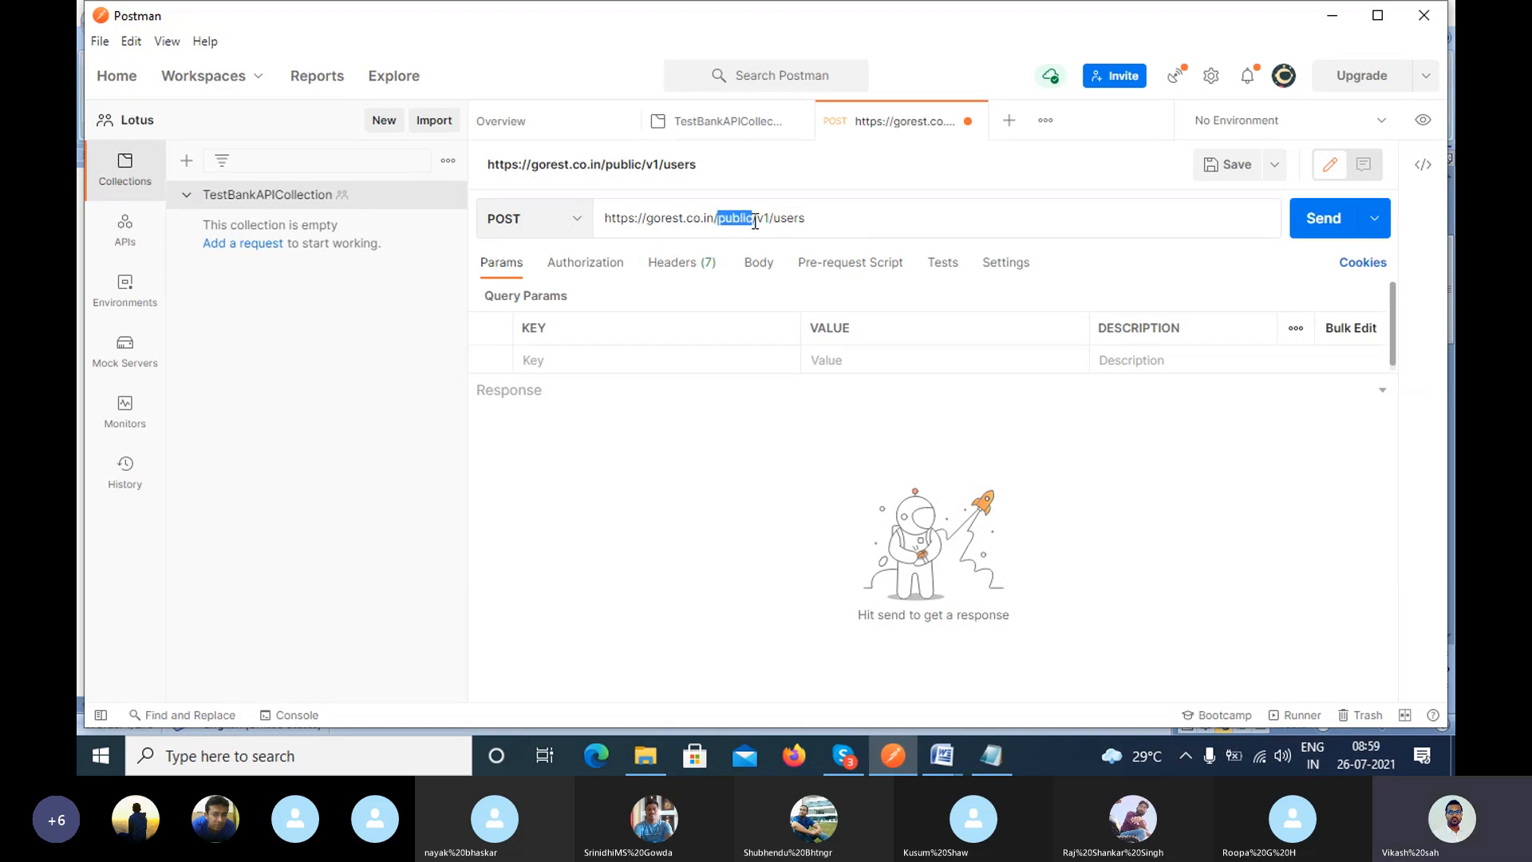
left_click(840, 221)
left_click_drag(840, 221, 616, 234)
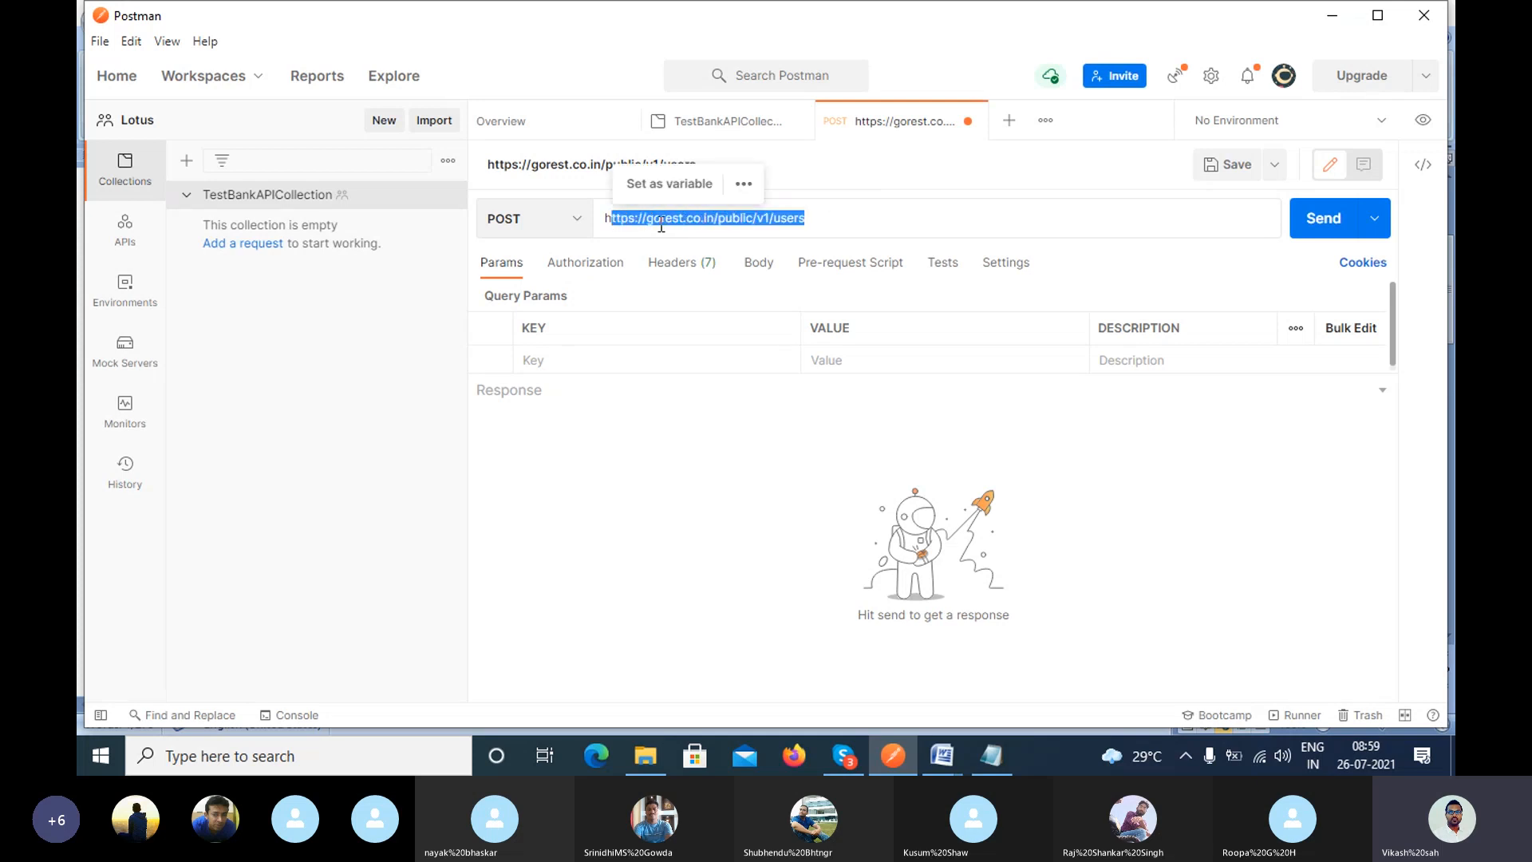
left_click(836, 216)
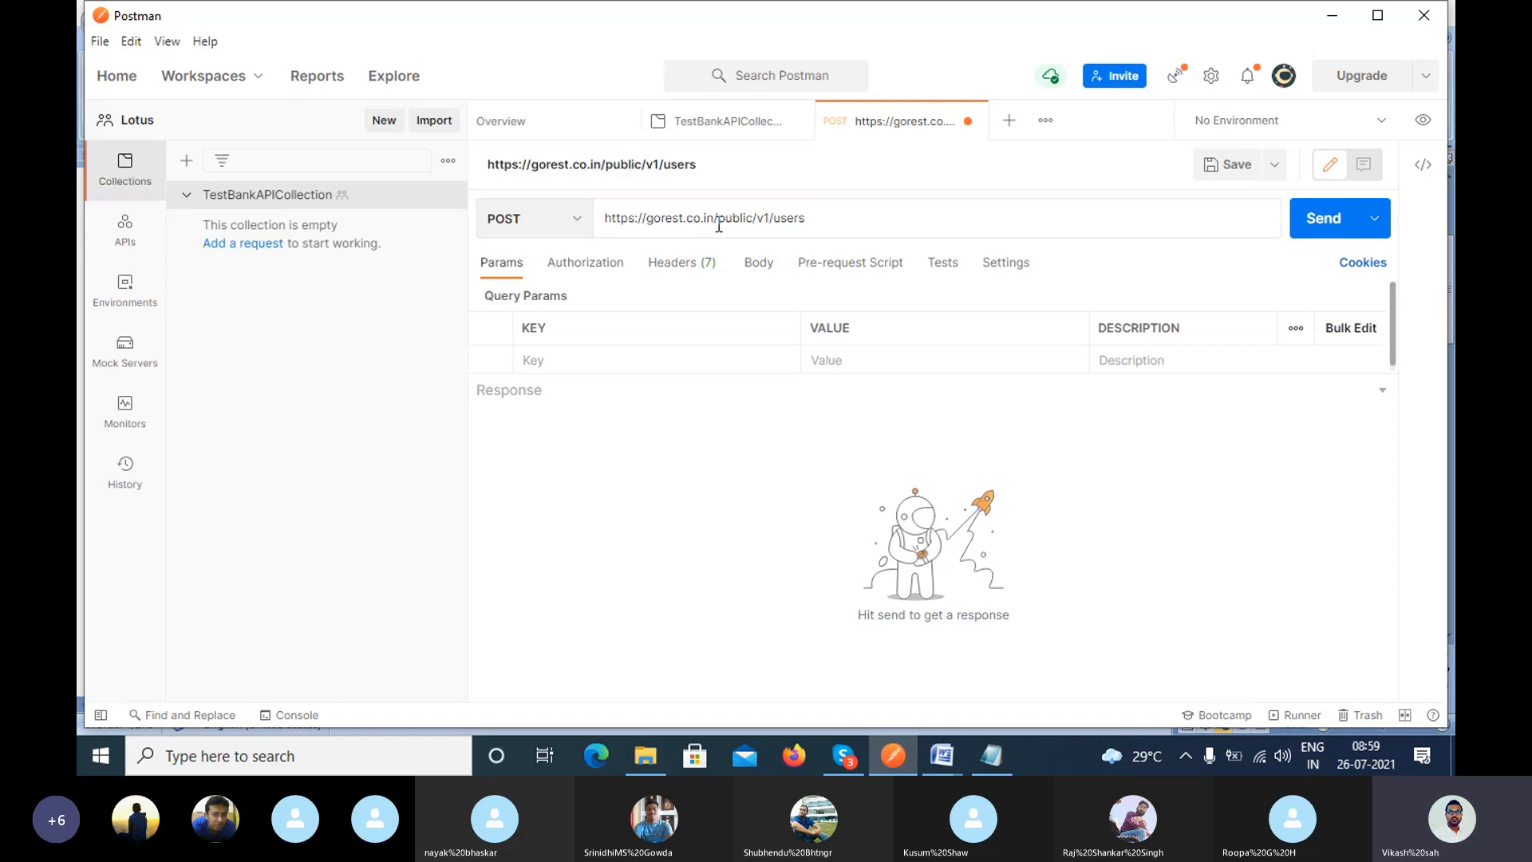
left_click_drag(641, 218, 665, 218)
left_click(726, 221)
left_click_drag(717, 221, 770, 224)
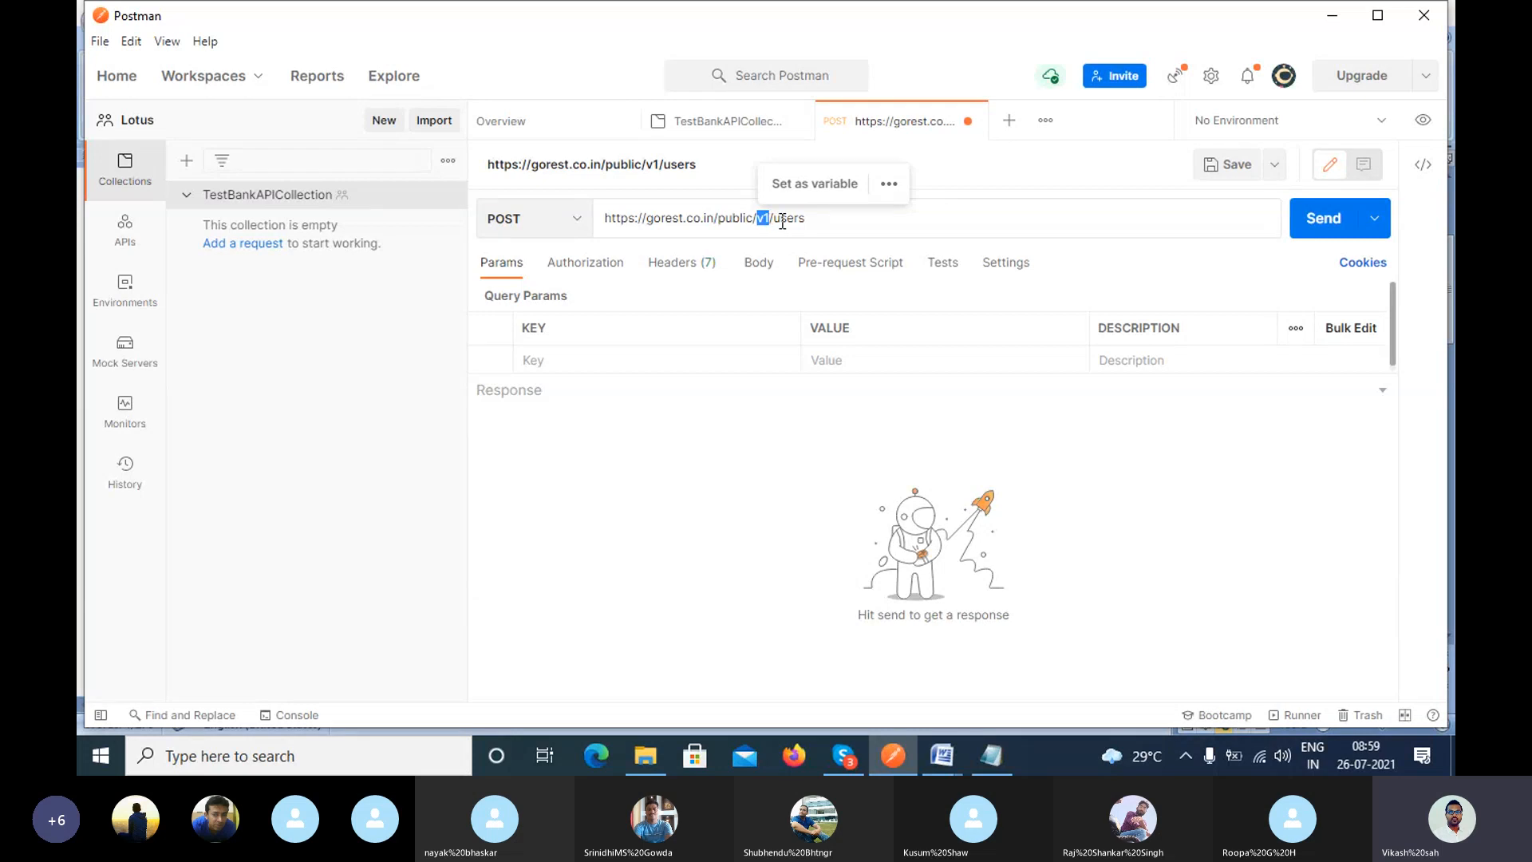
Highlight the "v1" version segment of the request URL several times and clear the selection.
left_click_drag(756, 222, 774, 224)
left_click(774, 224)
left_click_drag(756, 223, 773, 212)
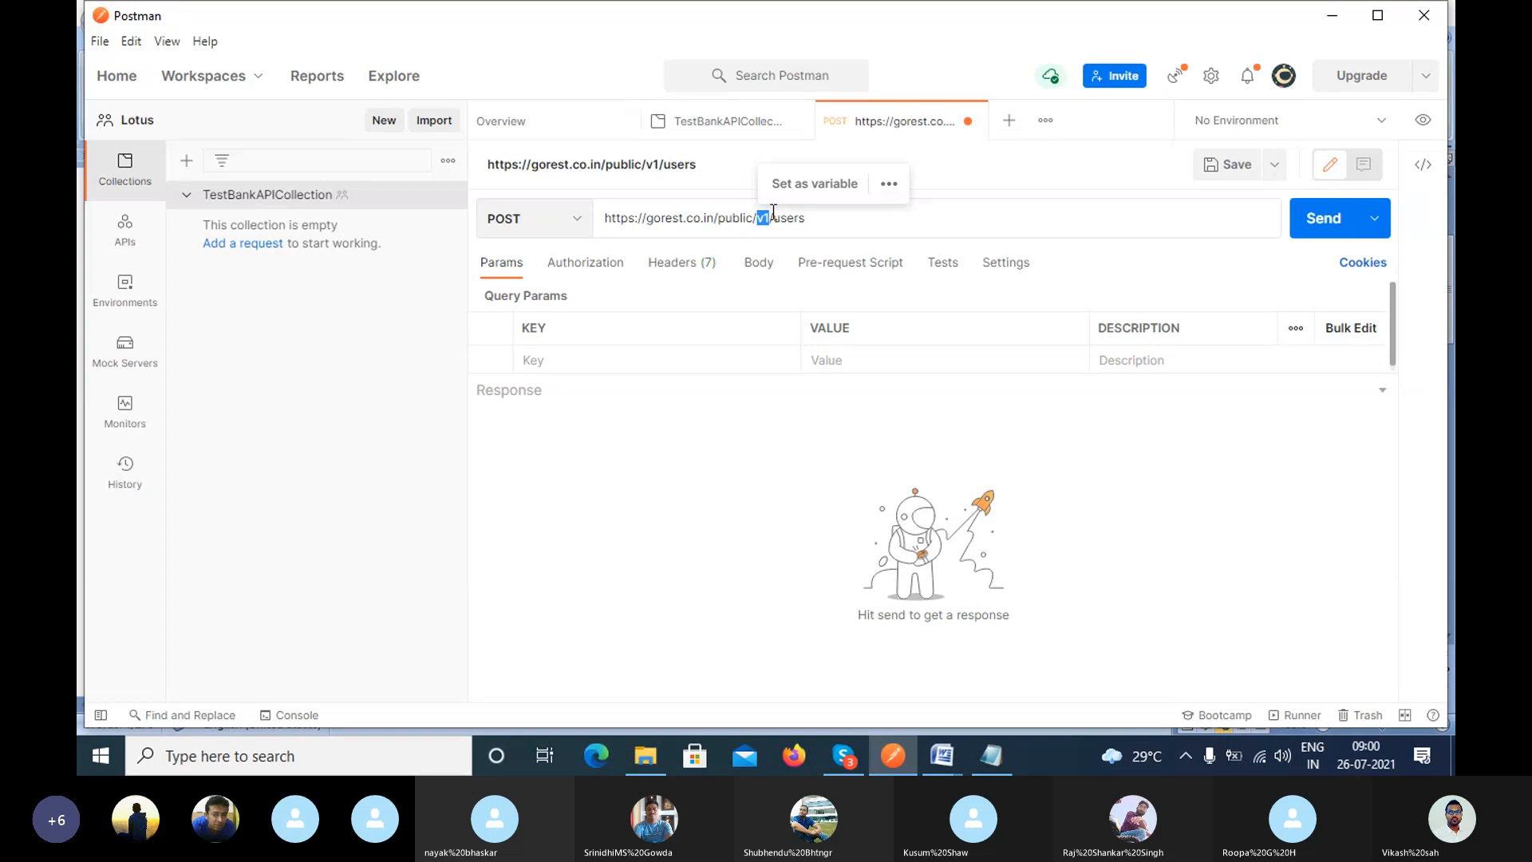
left_click(830, 224)
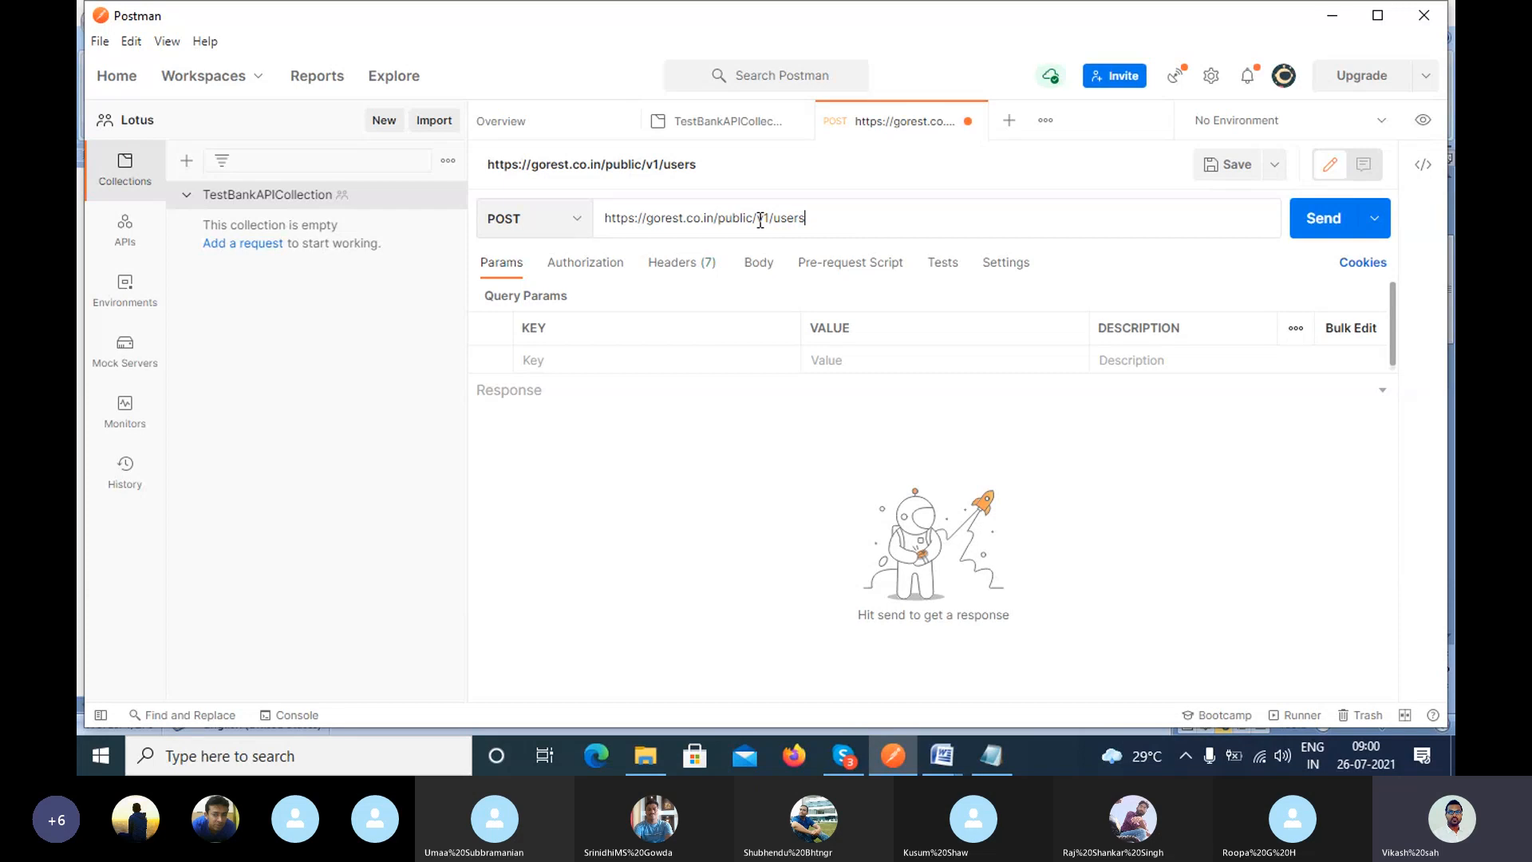
left_click_drag(757, 221, 773, 220)
left_click(828, 224)
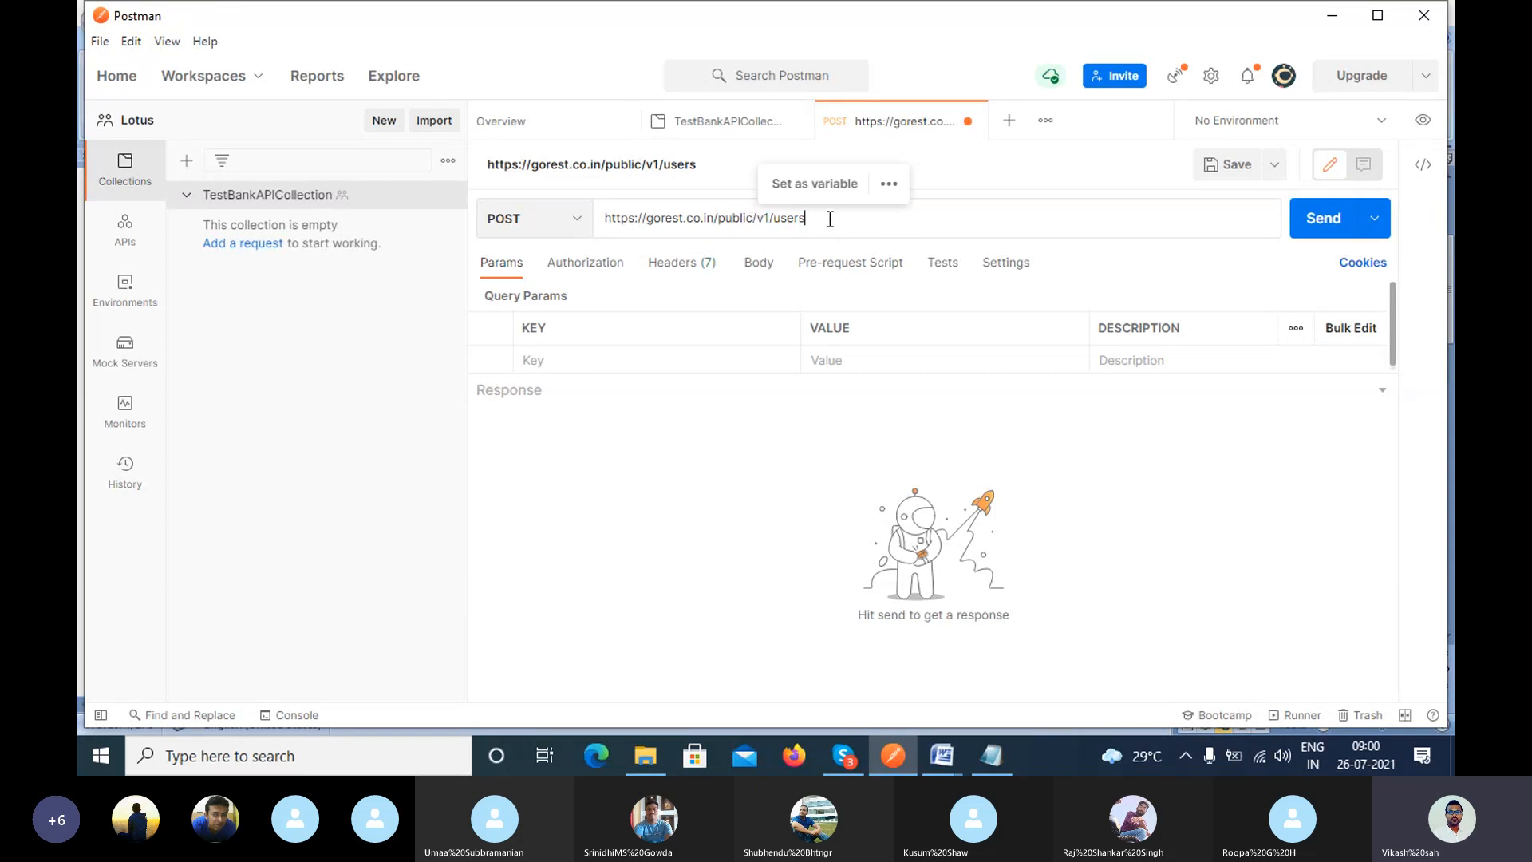
left_click_drag(757, 221, 776, 221)
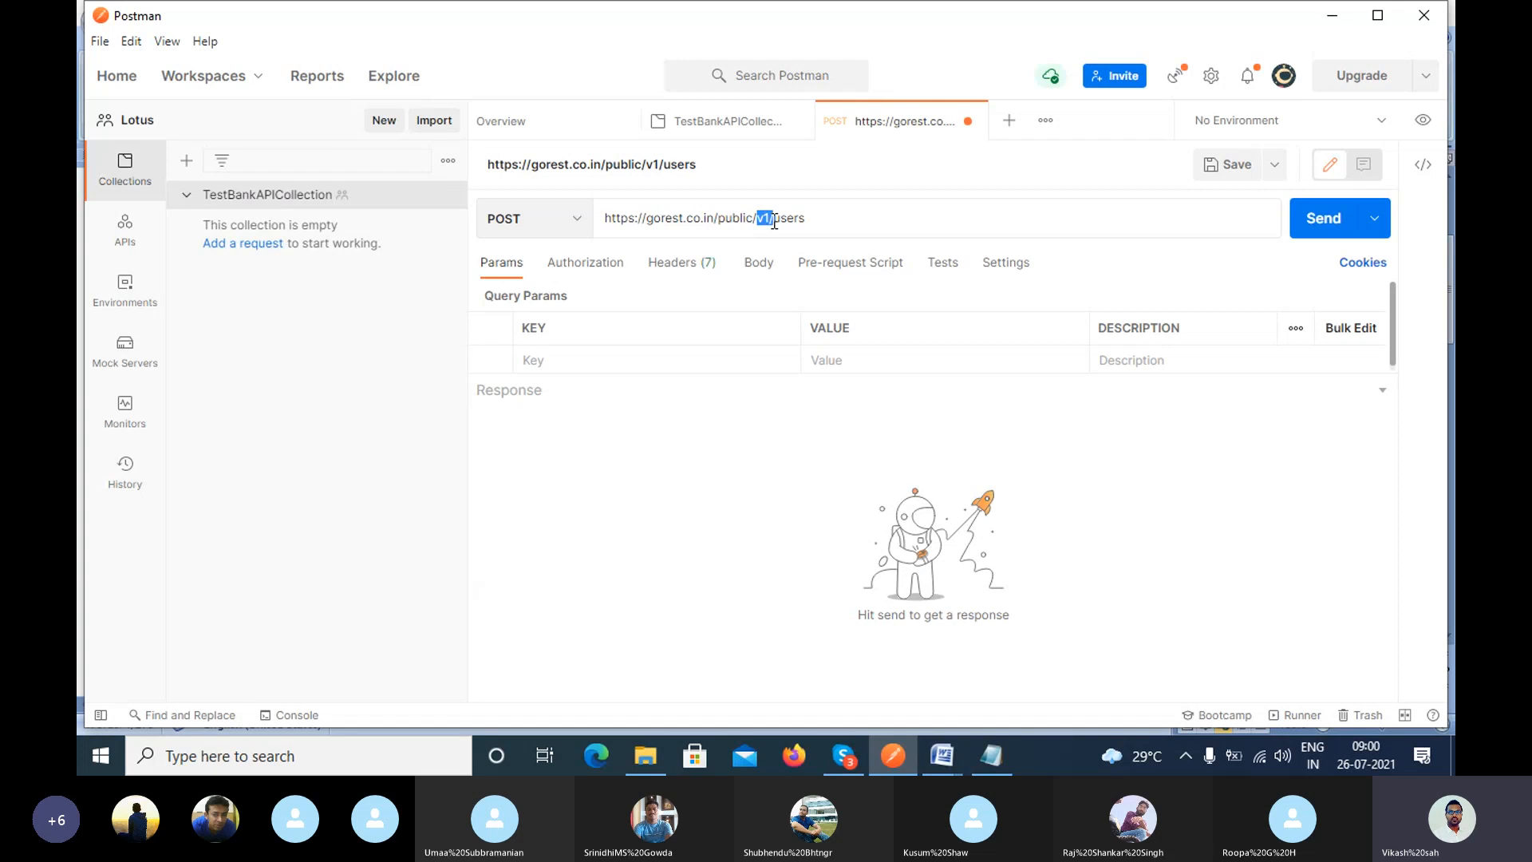
left_click(835, 218)
Highlight part of the row 2 URL in the Word requirement document for comparison and return to Postman.
left_click(990, 754)
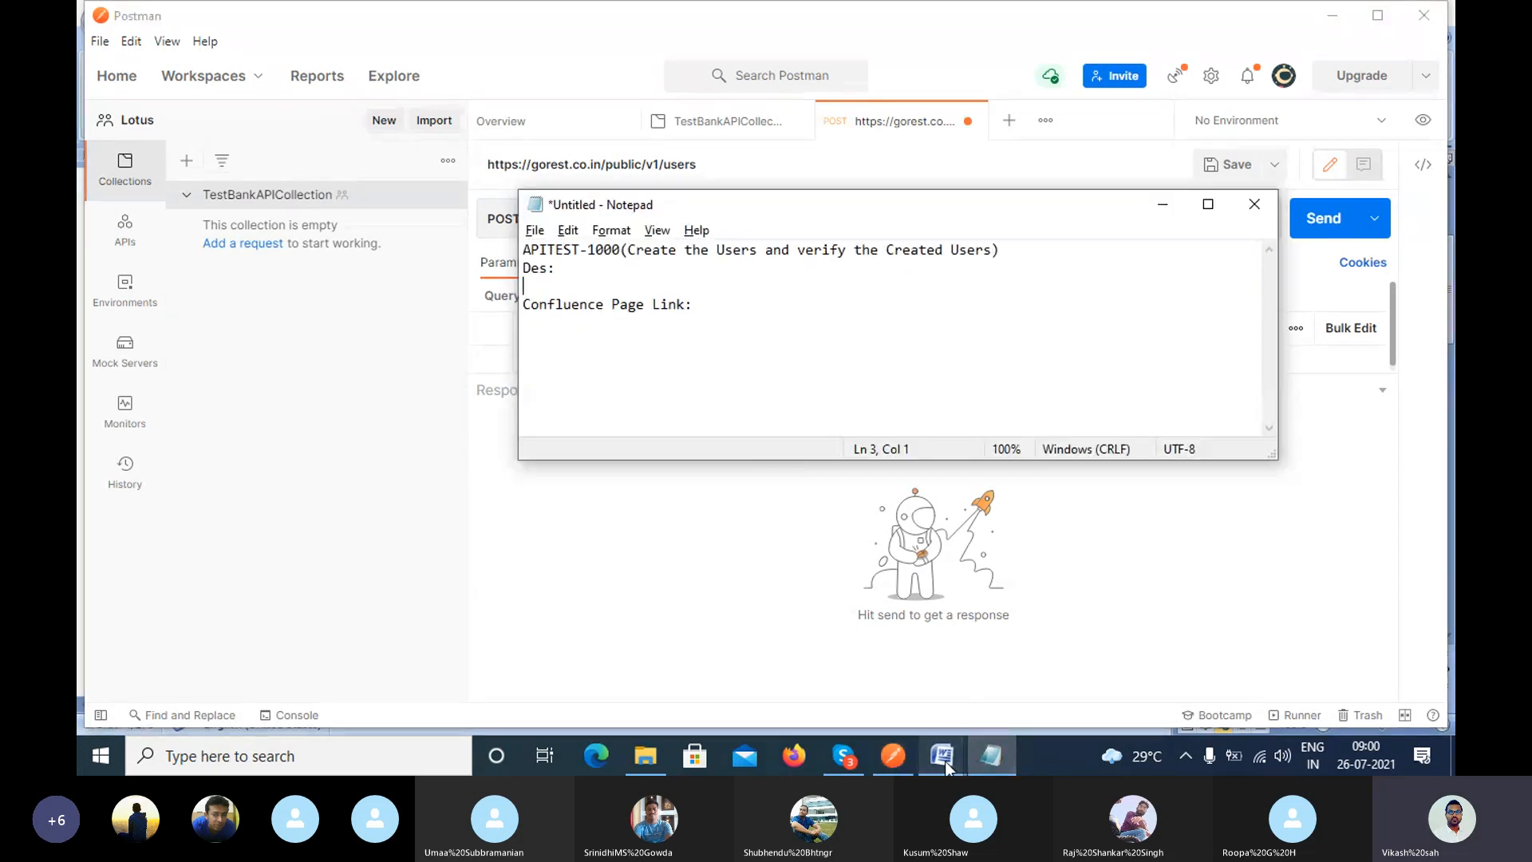
mouse_move(944, 761)
left_click(982, 682)
left_click(640, 477)
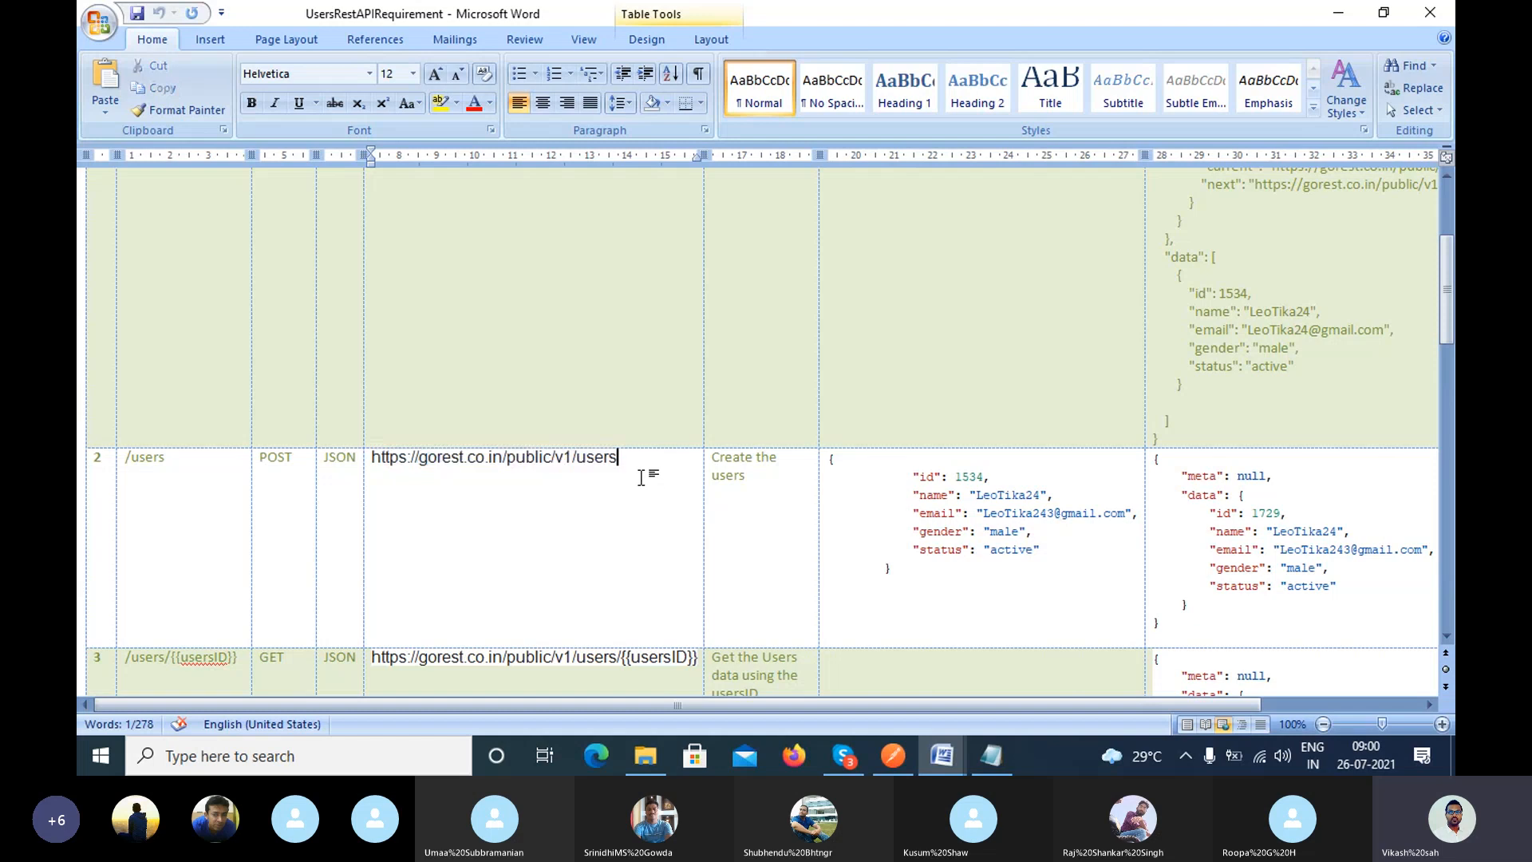
left_click_drag(641, 477, 465, 467)
key("alt+Tab")
left_click(893, 758)
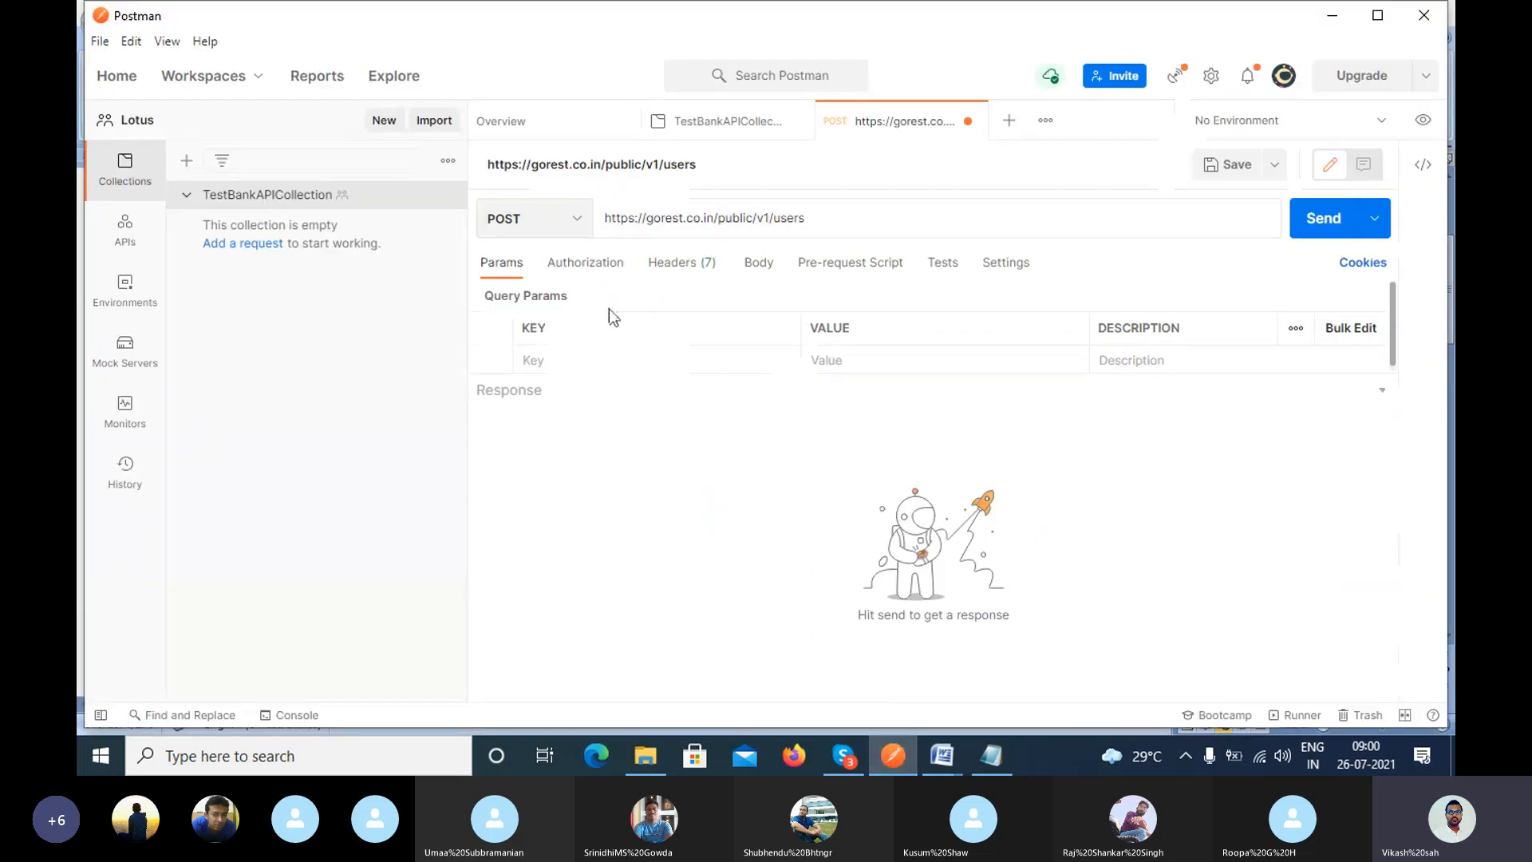
Set the POST request's body to raw and enlarge the body editor's height.
left_click(758, 264)
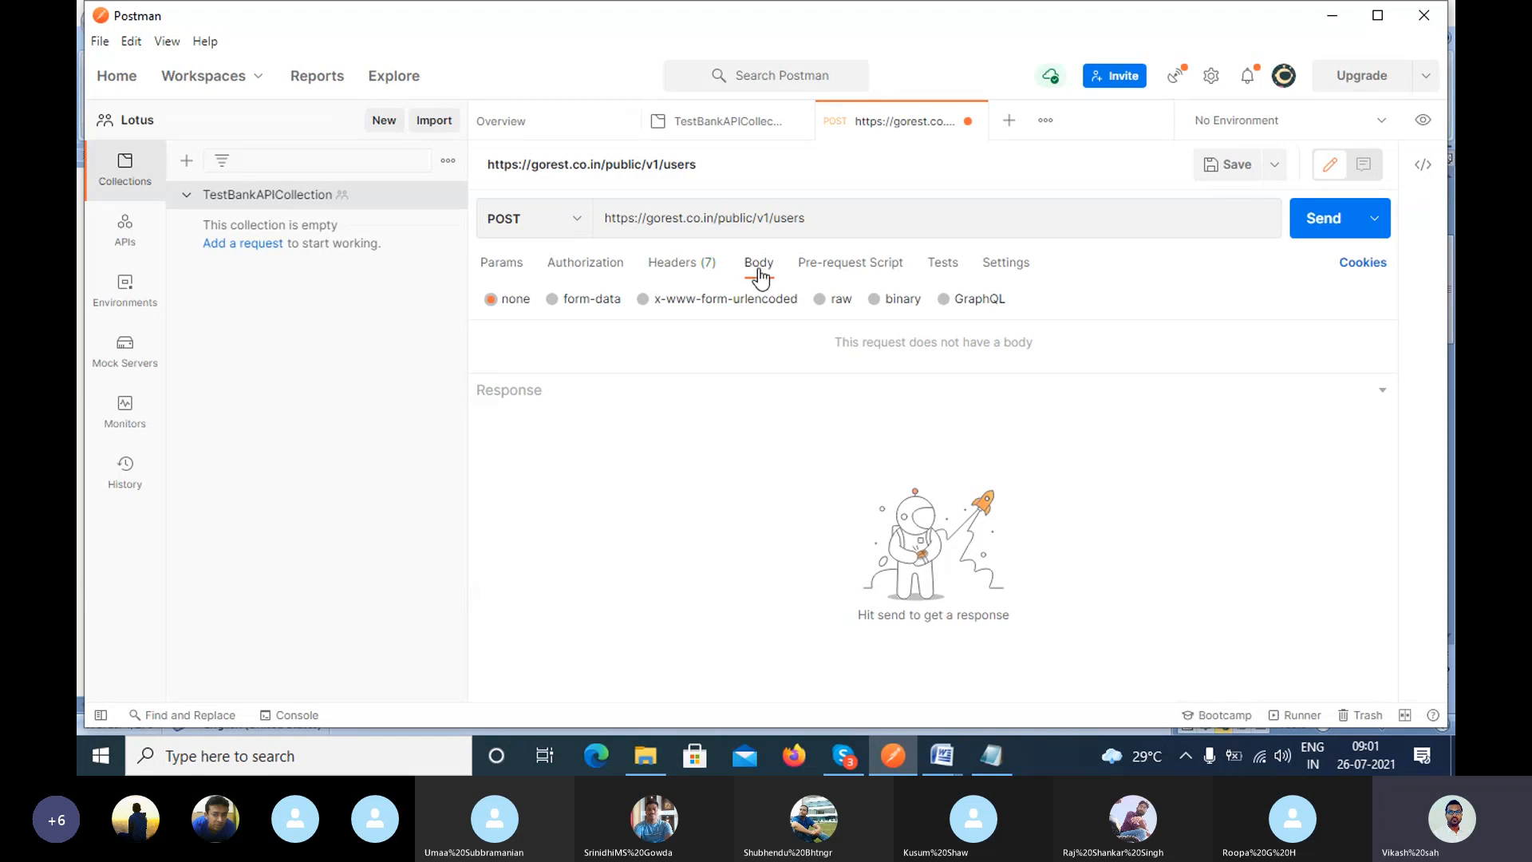
left_click(825, 303)
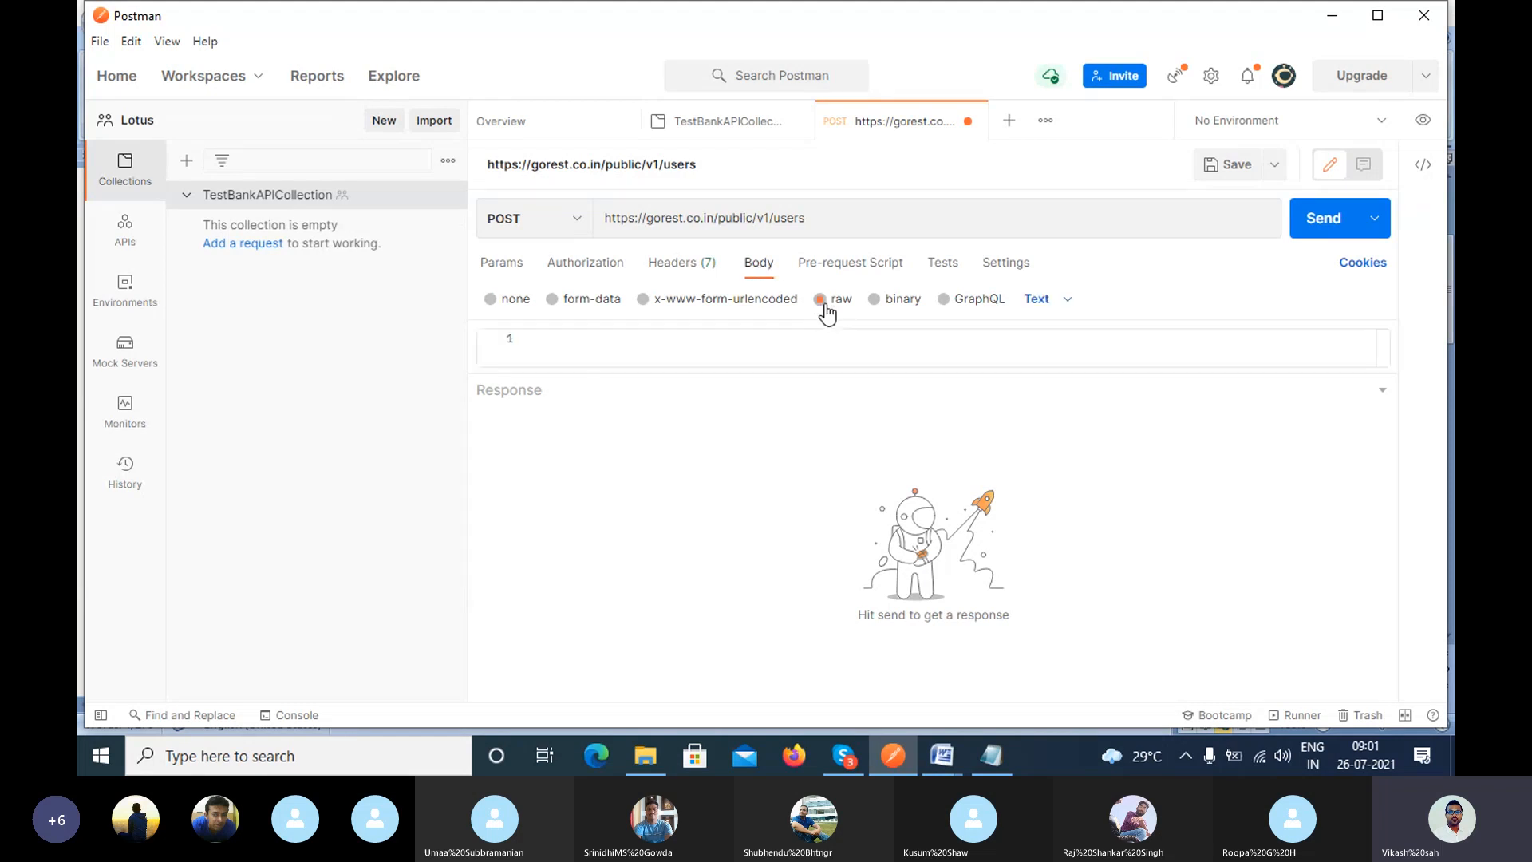
left_click_drag(822, 369, 826, 534)
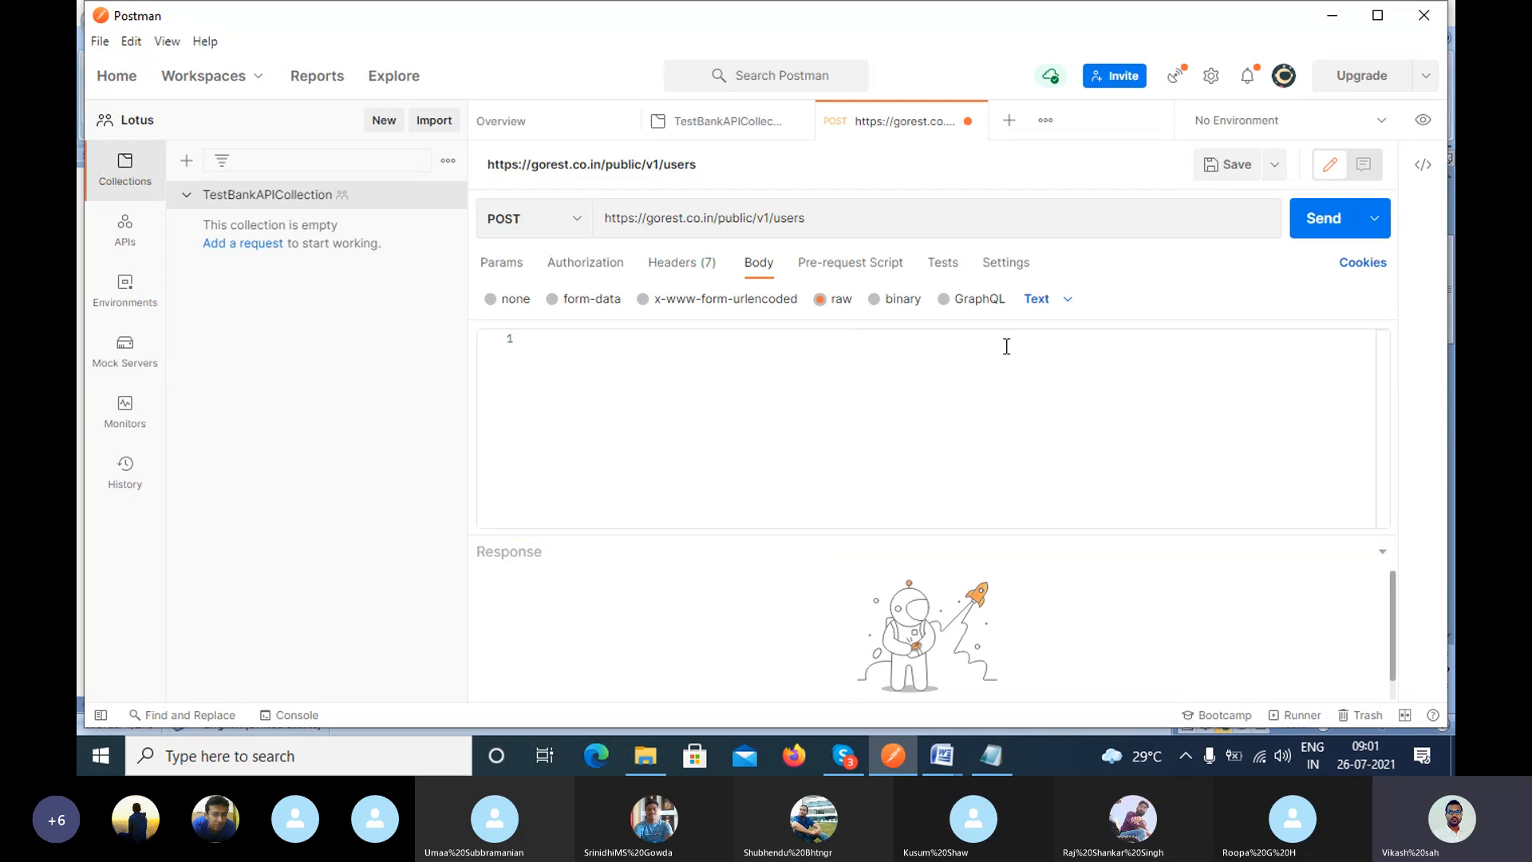
Switch to the Word requirement document and highlight the "Type" heading and the JSON type in the "Create the users" row.
key("alt+Tab")
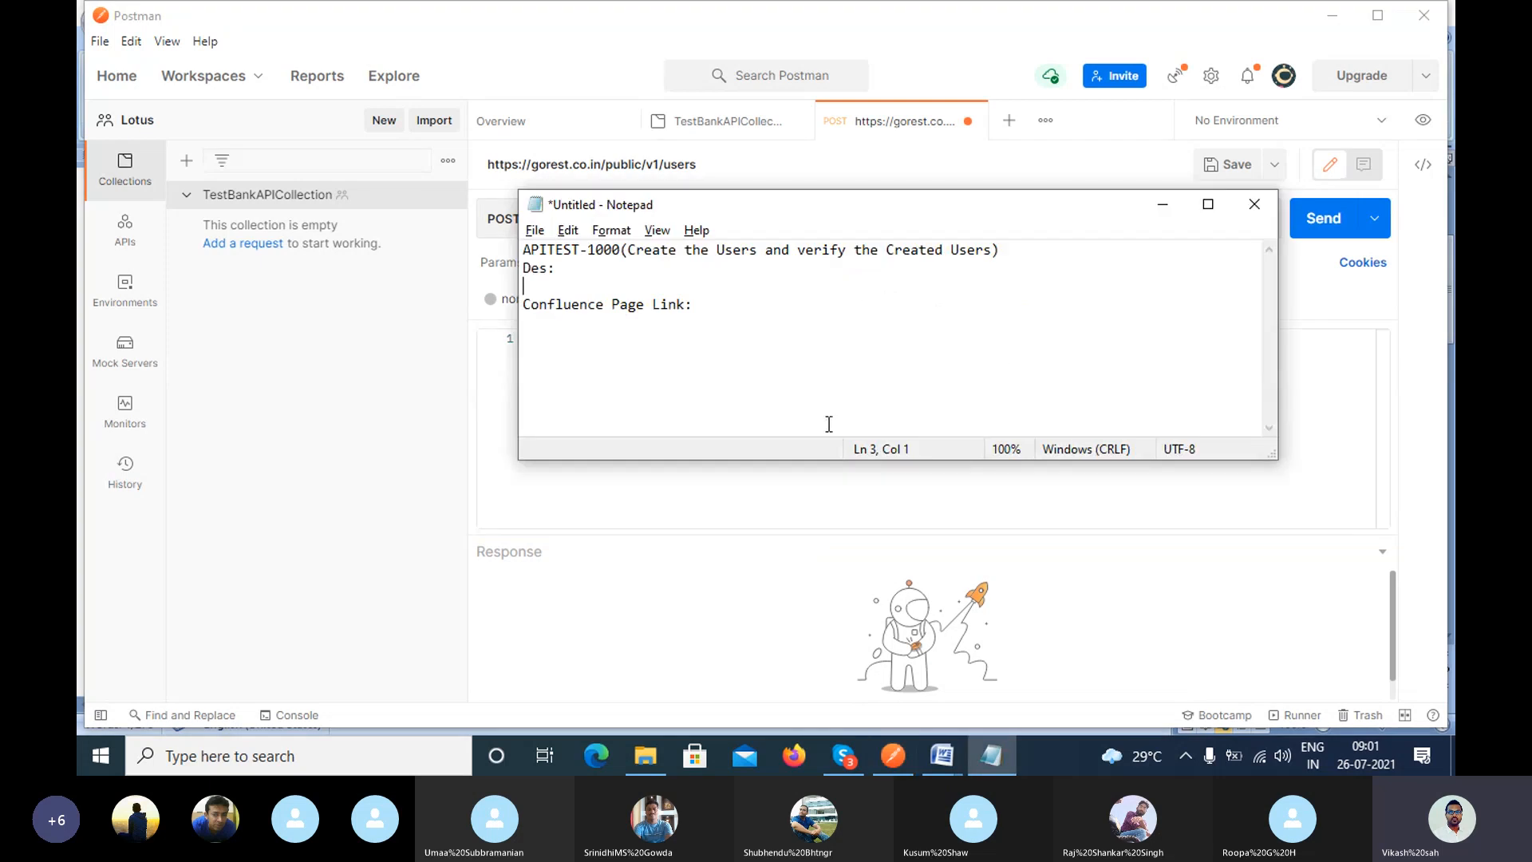
left_click(912, 749)
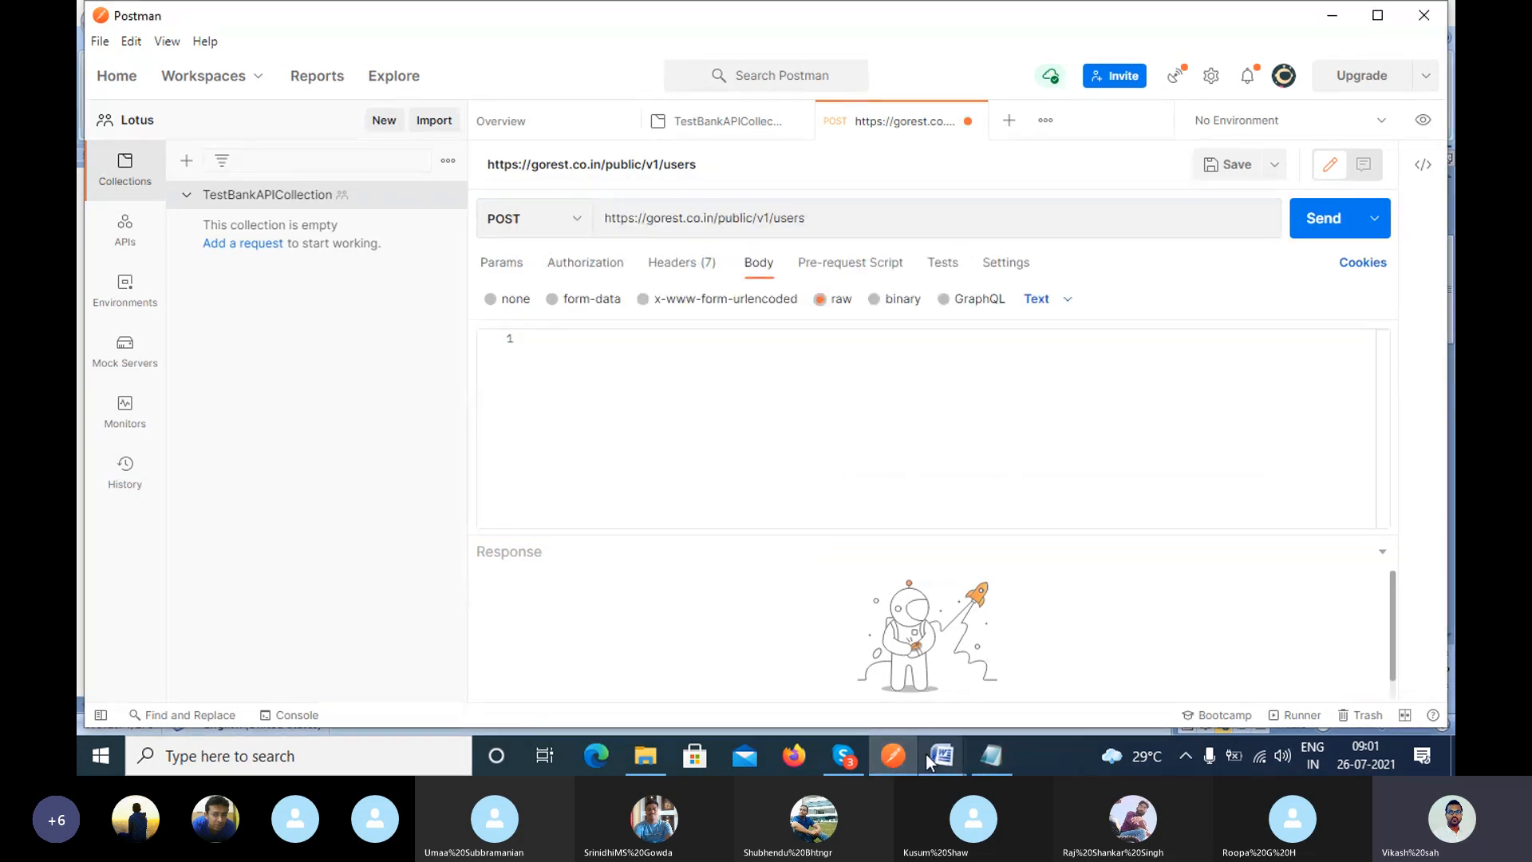
mouse_move(944, 731)
left_click(986, 689)
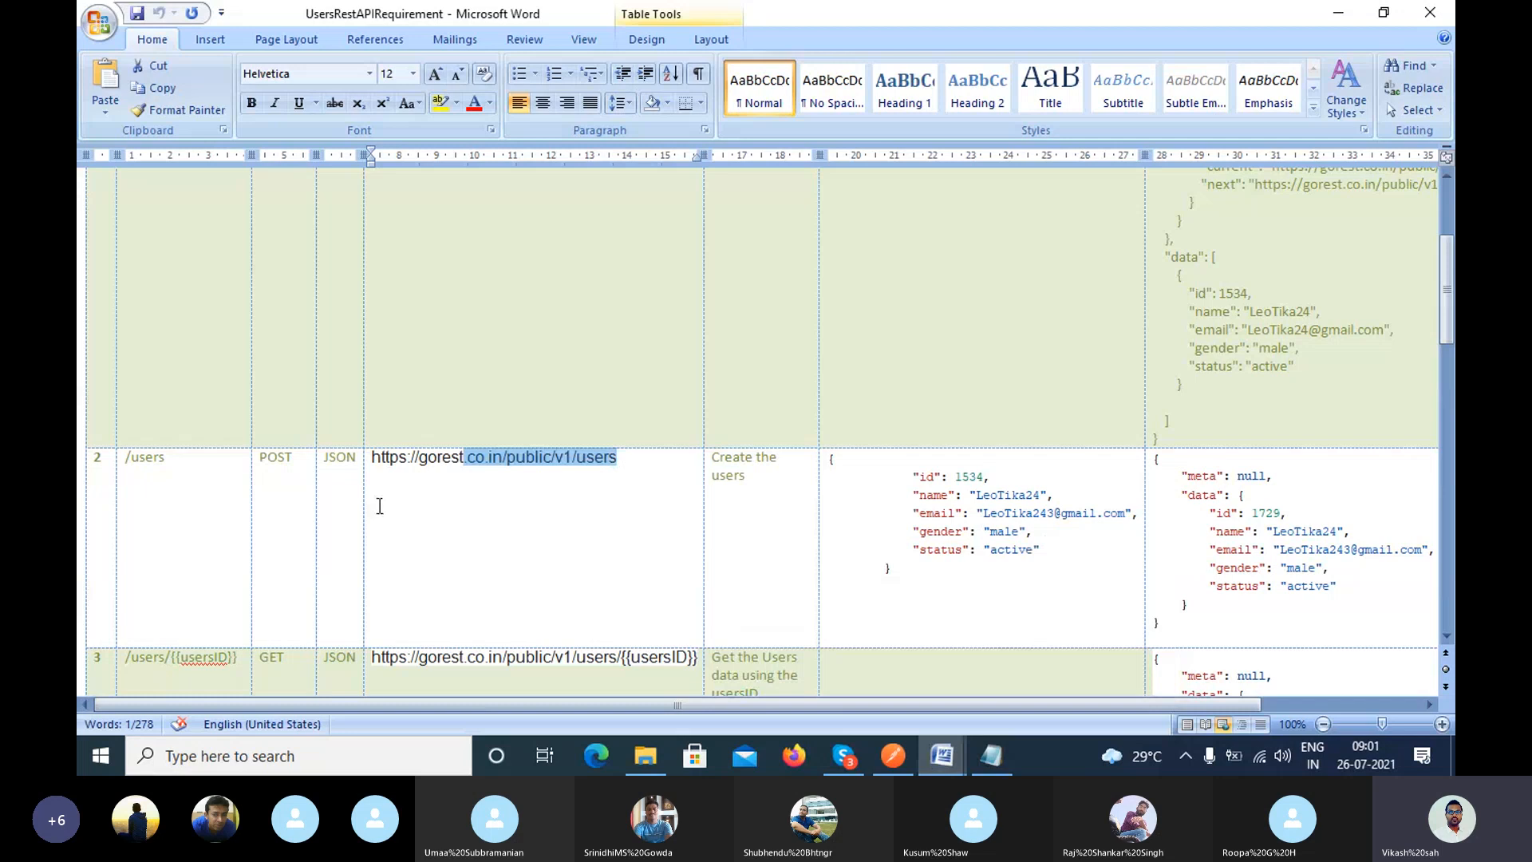
scroll(380, 506, "up", 5)
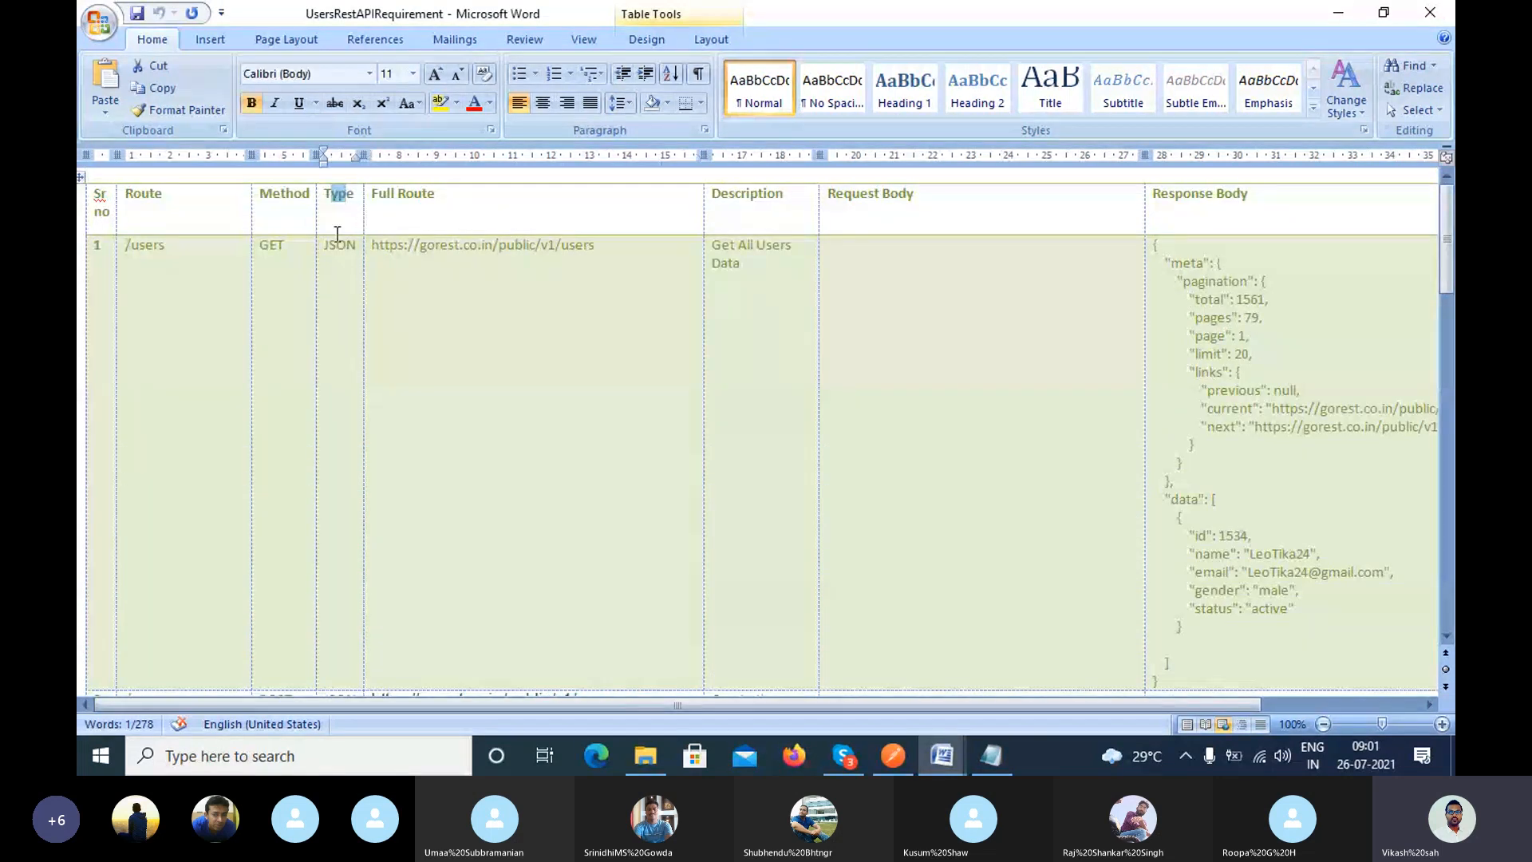
left_click(329, 200)
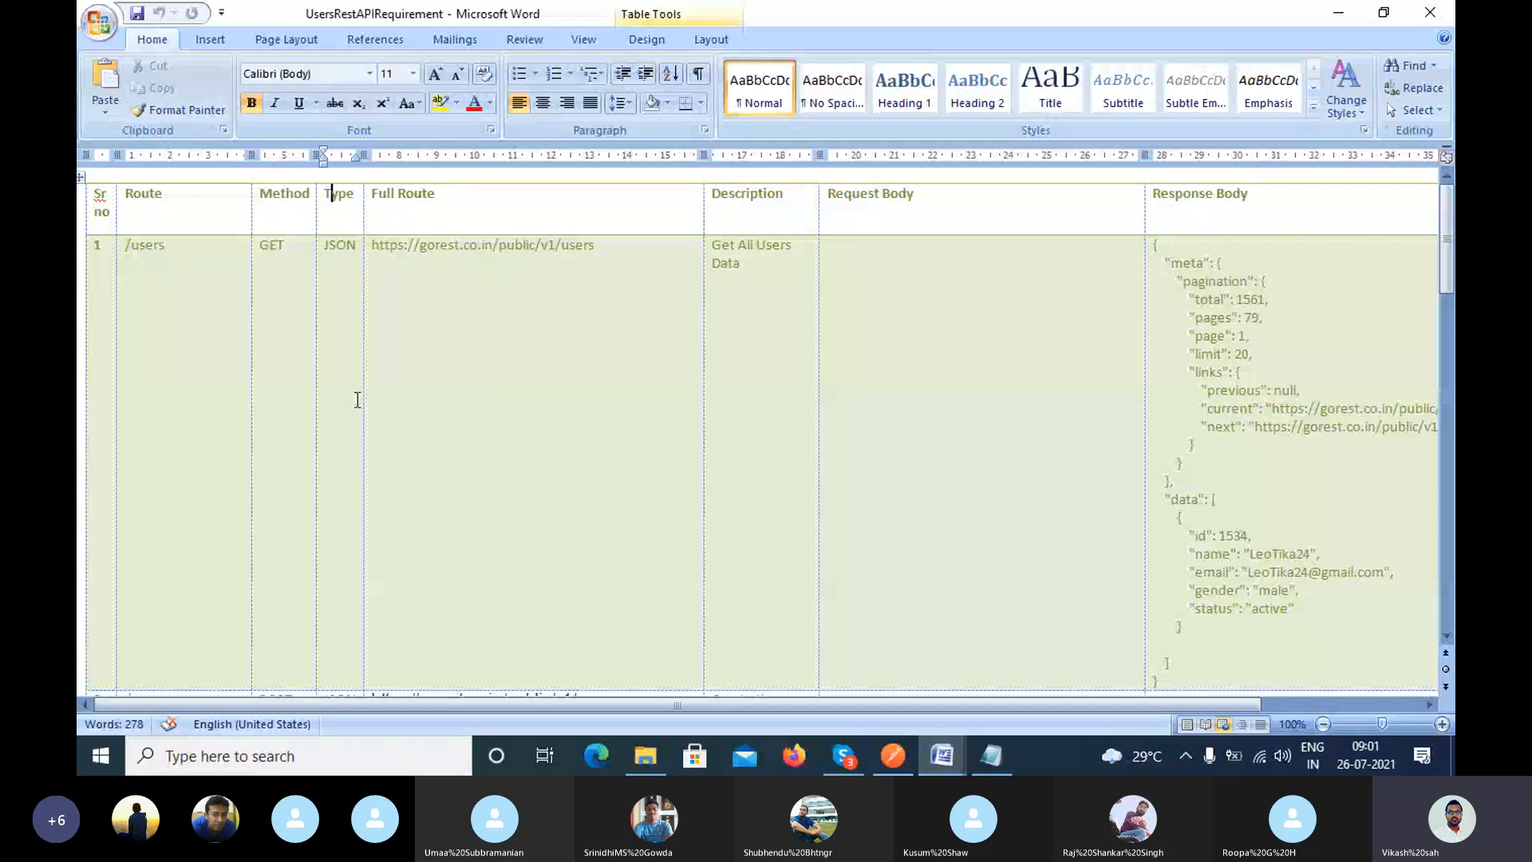
scroll(356, 399, "down", 5)
scroll(318, 434, "down", 2)
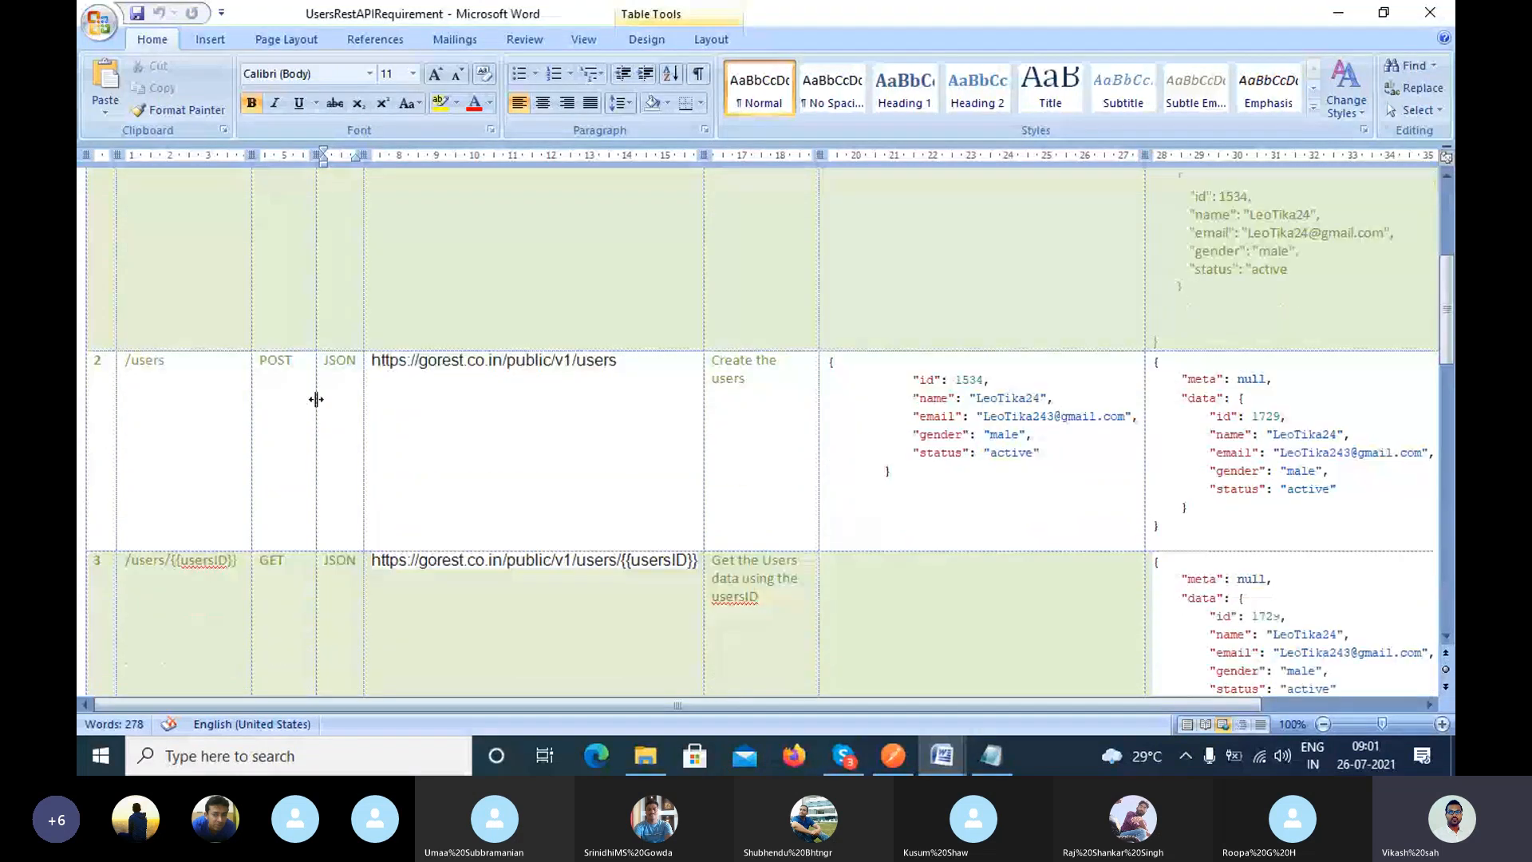
left_click_drag(323, 359, 354, 364)
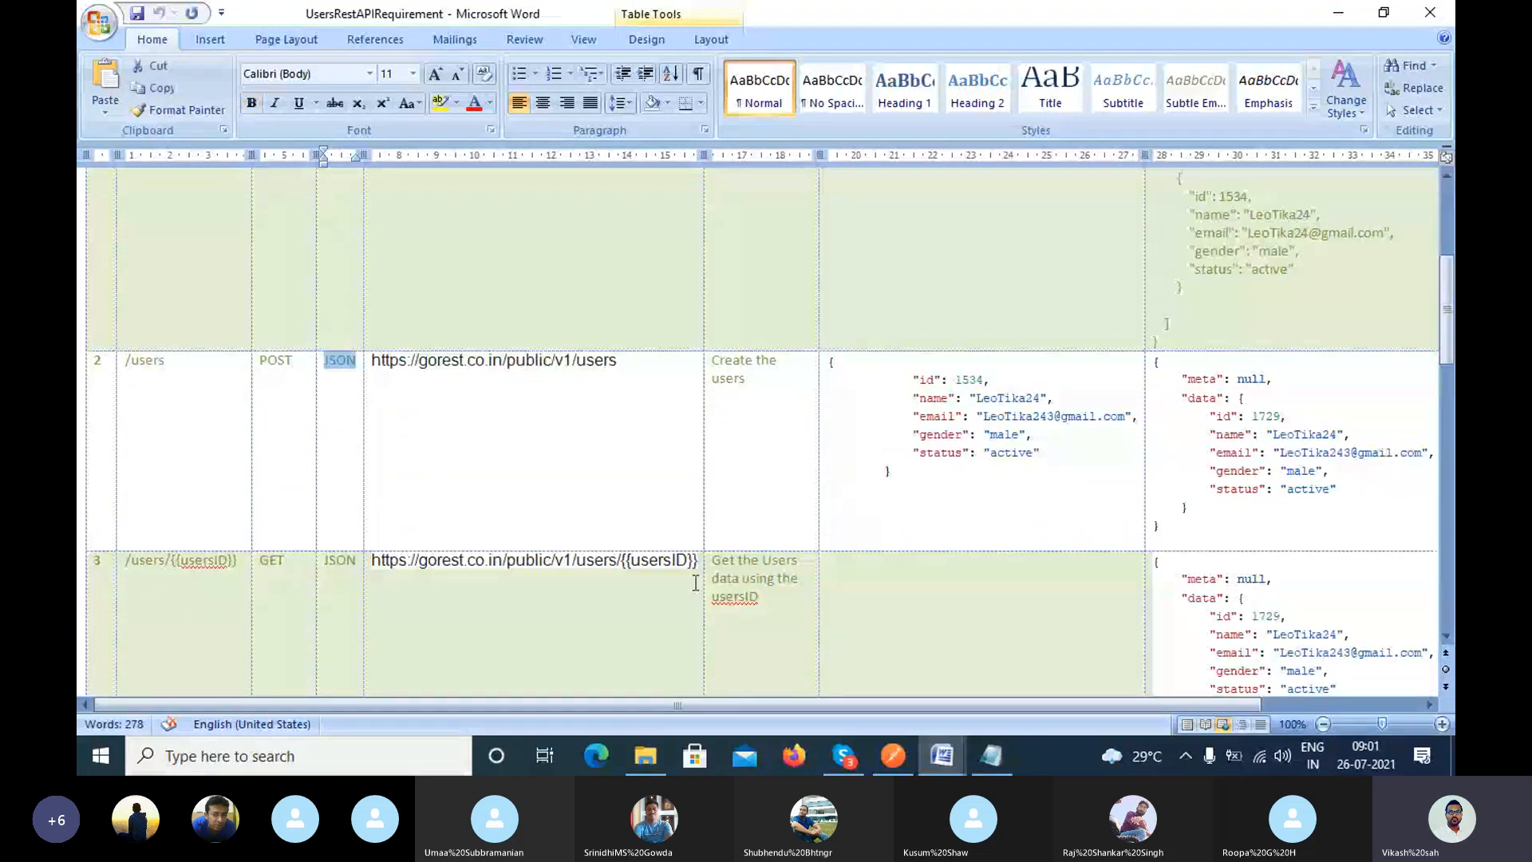
Return to Postman and set the raw body format to JSON.
key("alt+Tab")
left_click(1061, 301)
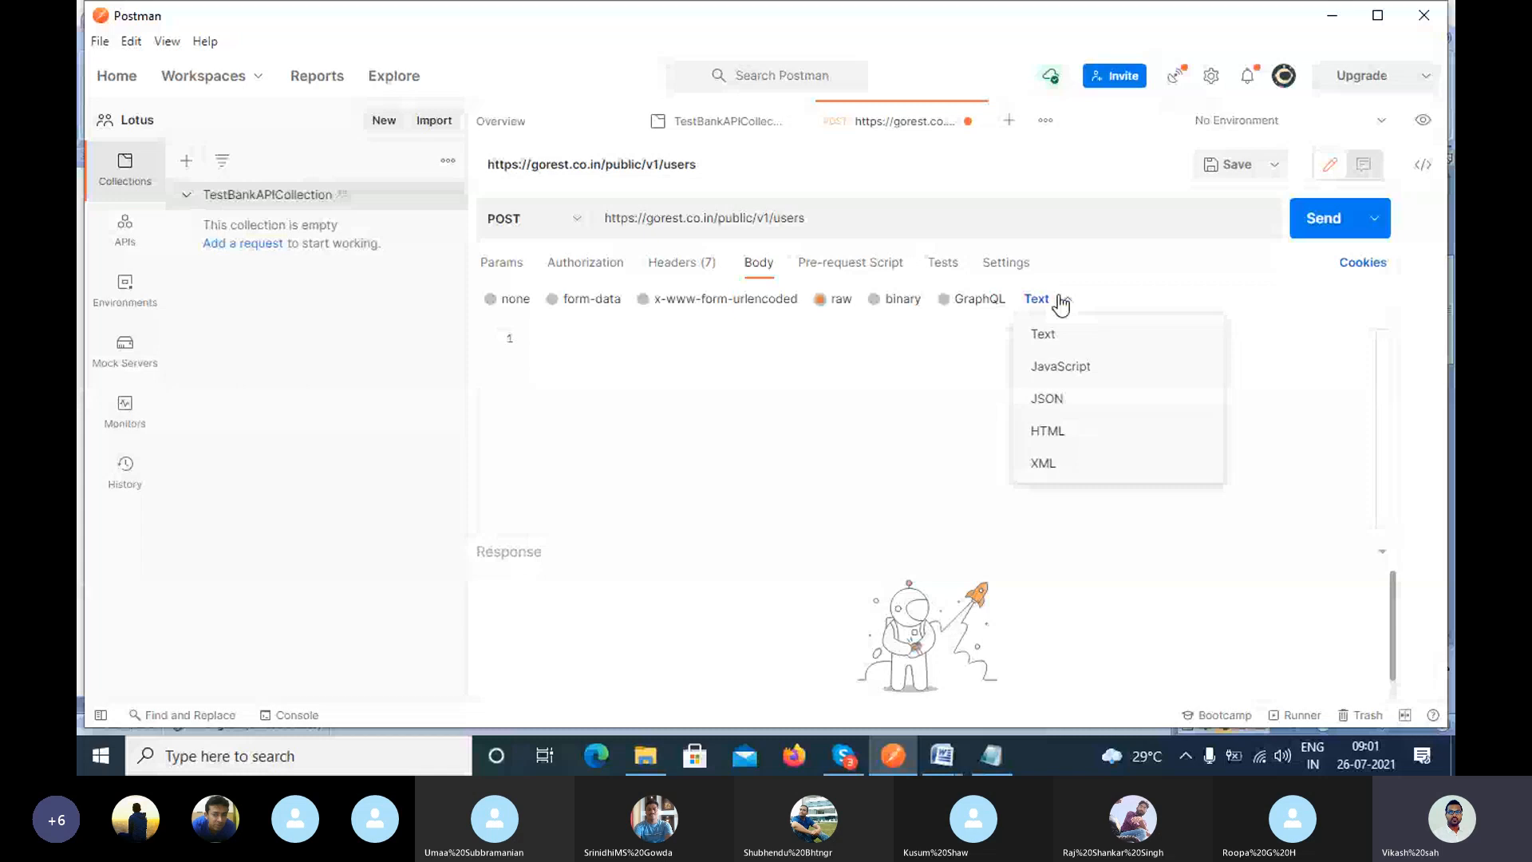
left_click(1060, 401)
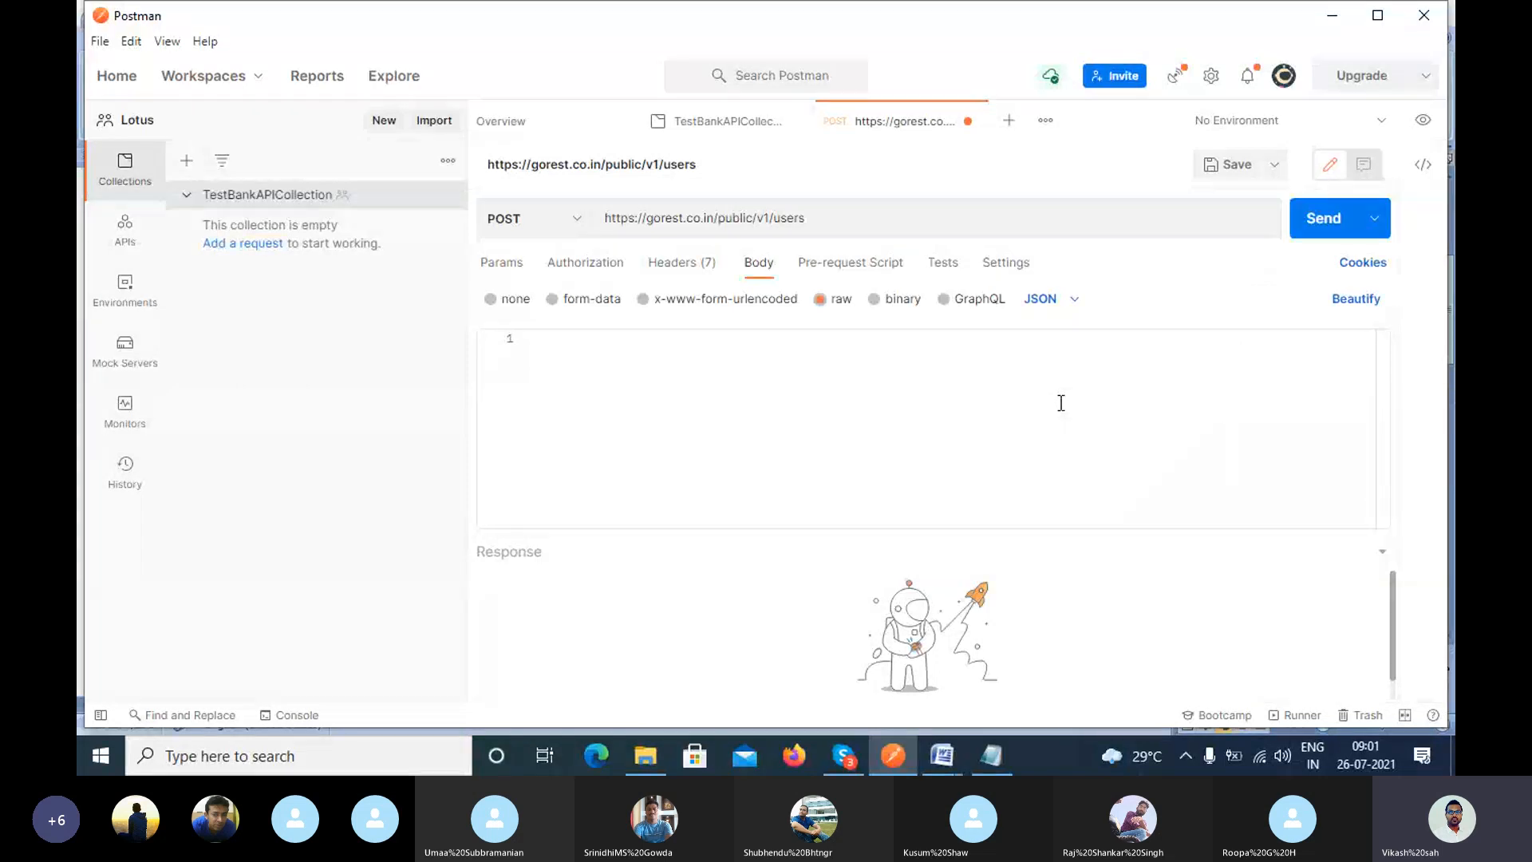
Demonstrate the available raw body formats by reselecting JSON, switching to XML, and restoring JSON.
left_click(1075, 313)
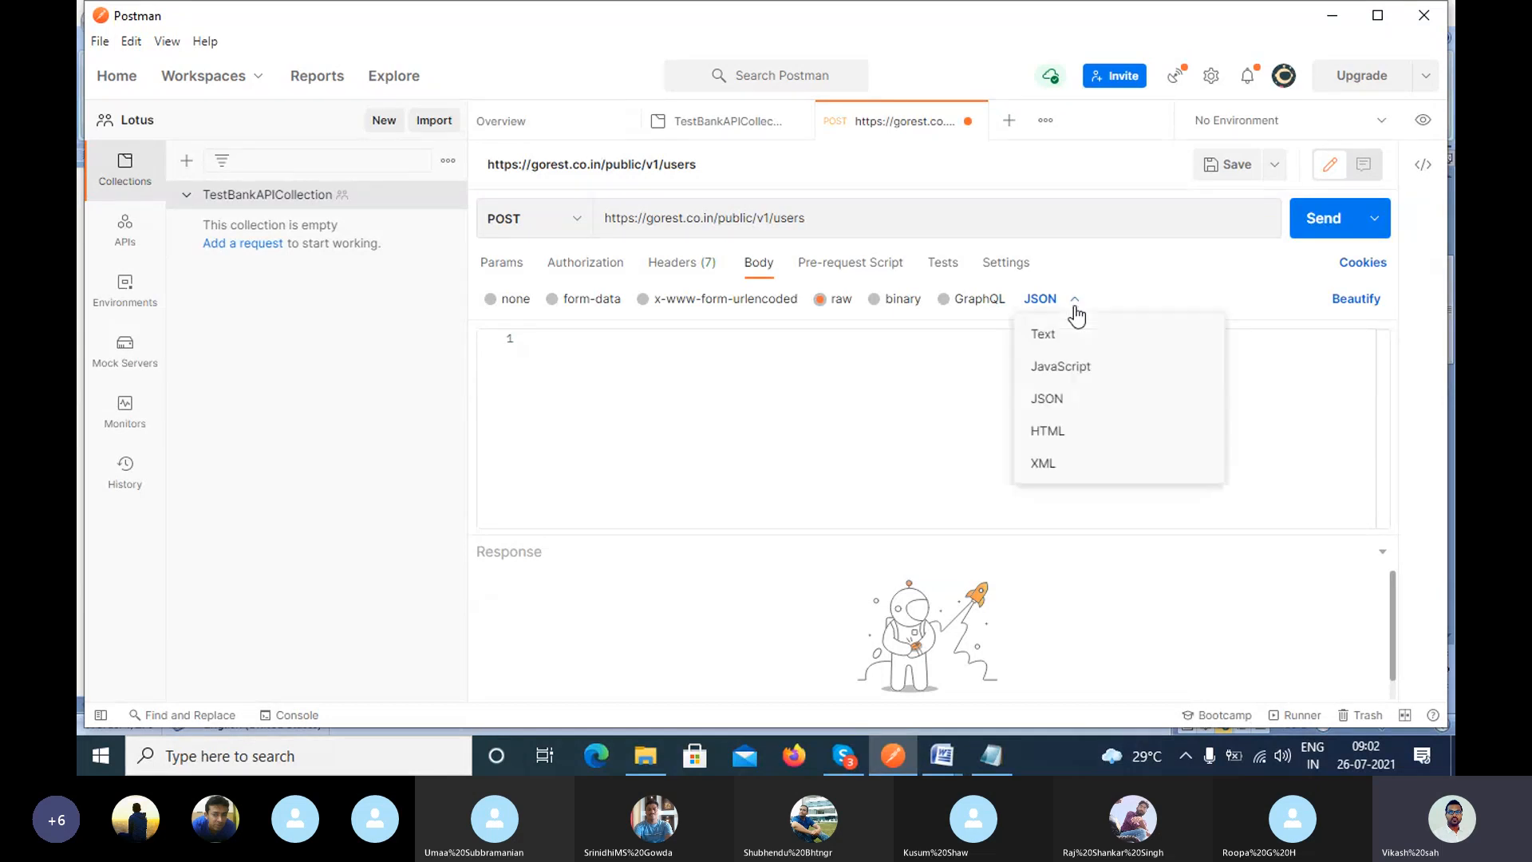
left_click(1073, 405)
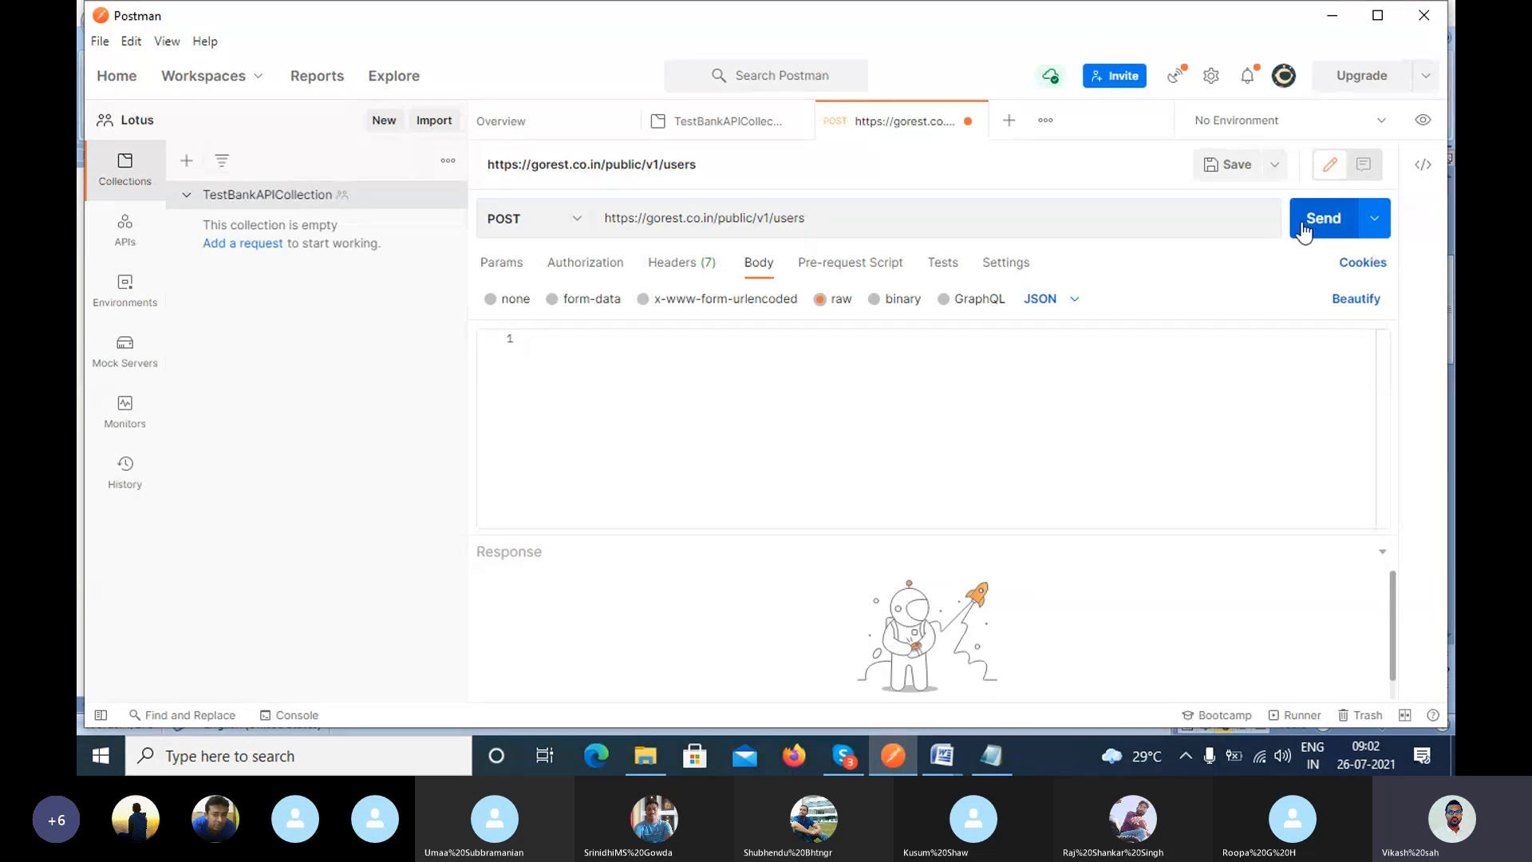
left_click(1066, 309)
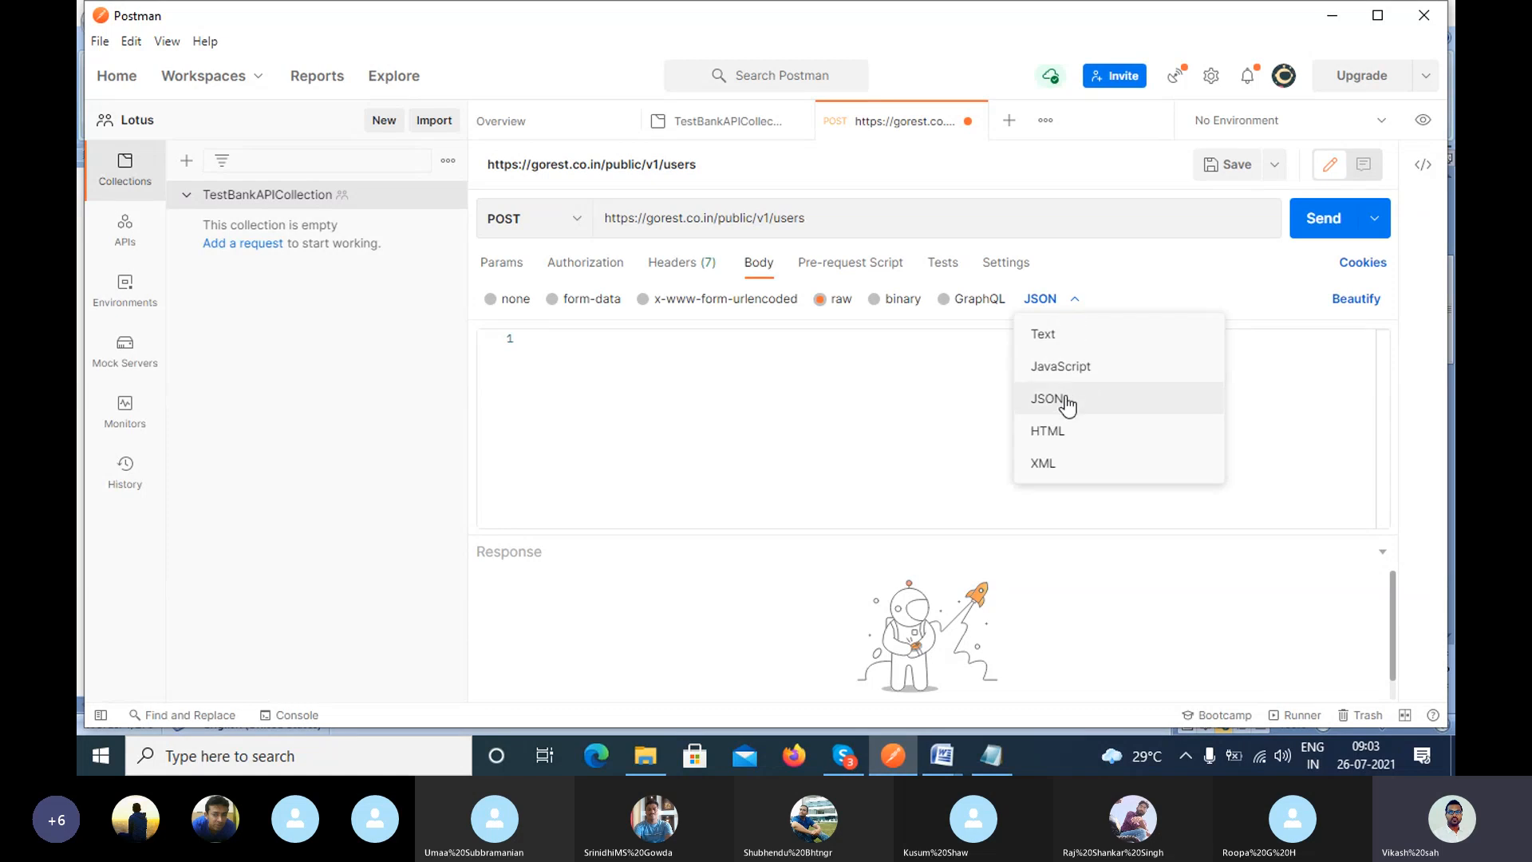
left_click(1067, 402)
left_click(1073, 301)
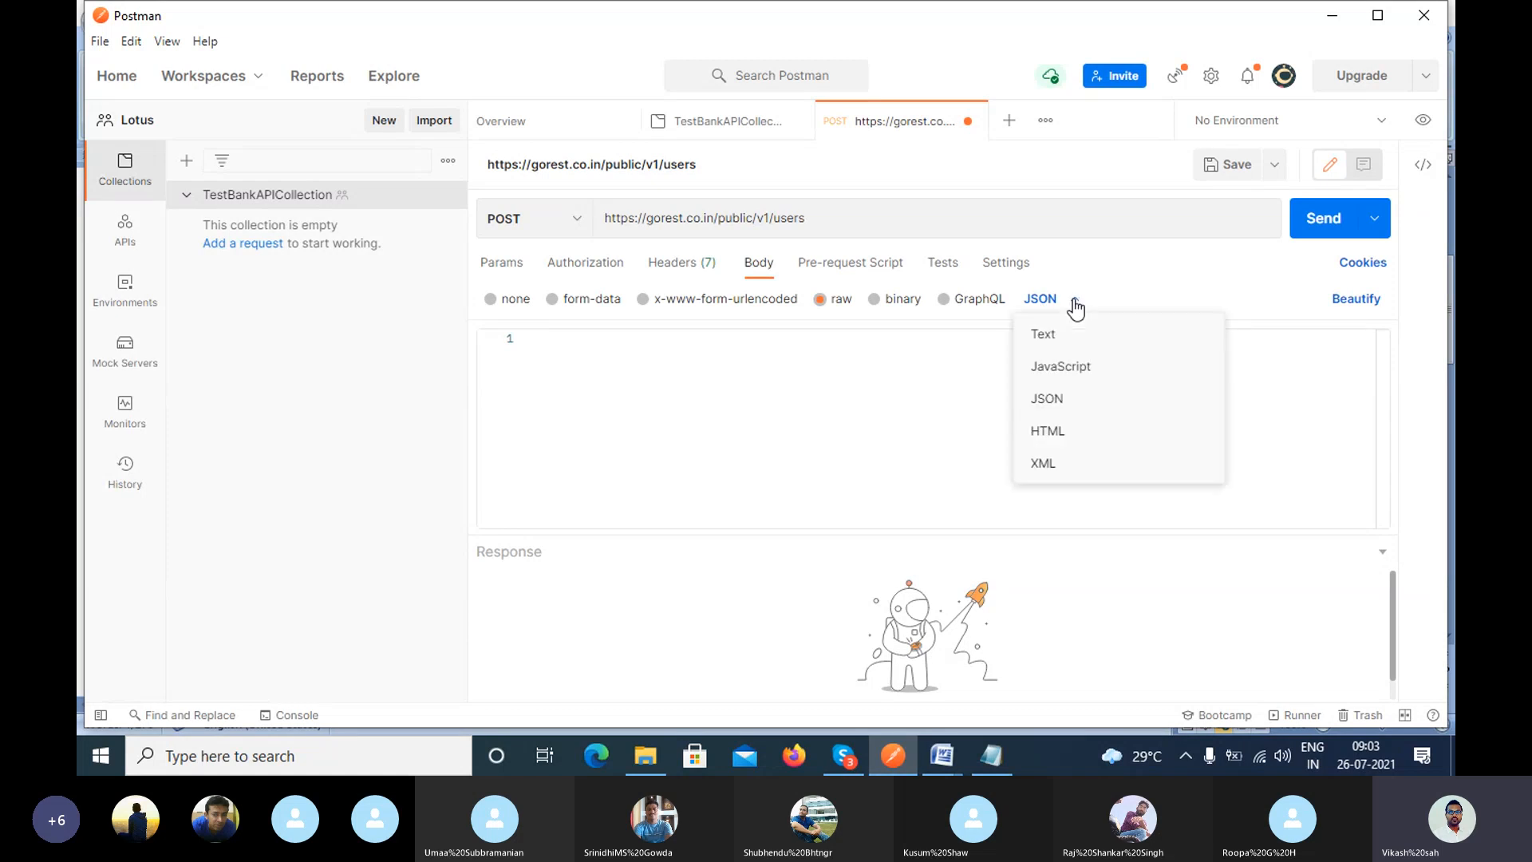
left_click(1071, 477)
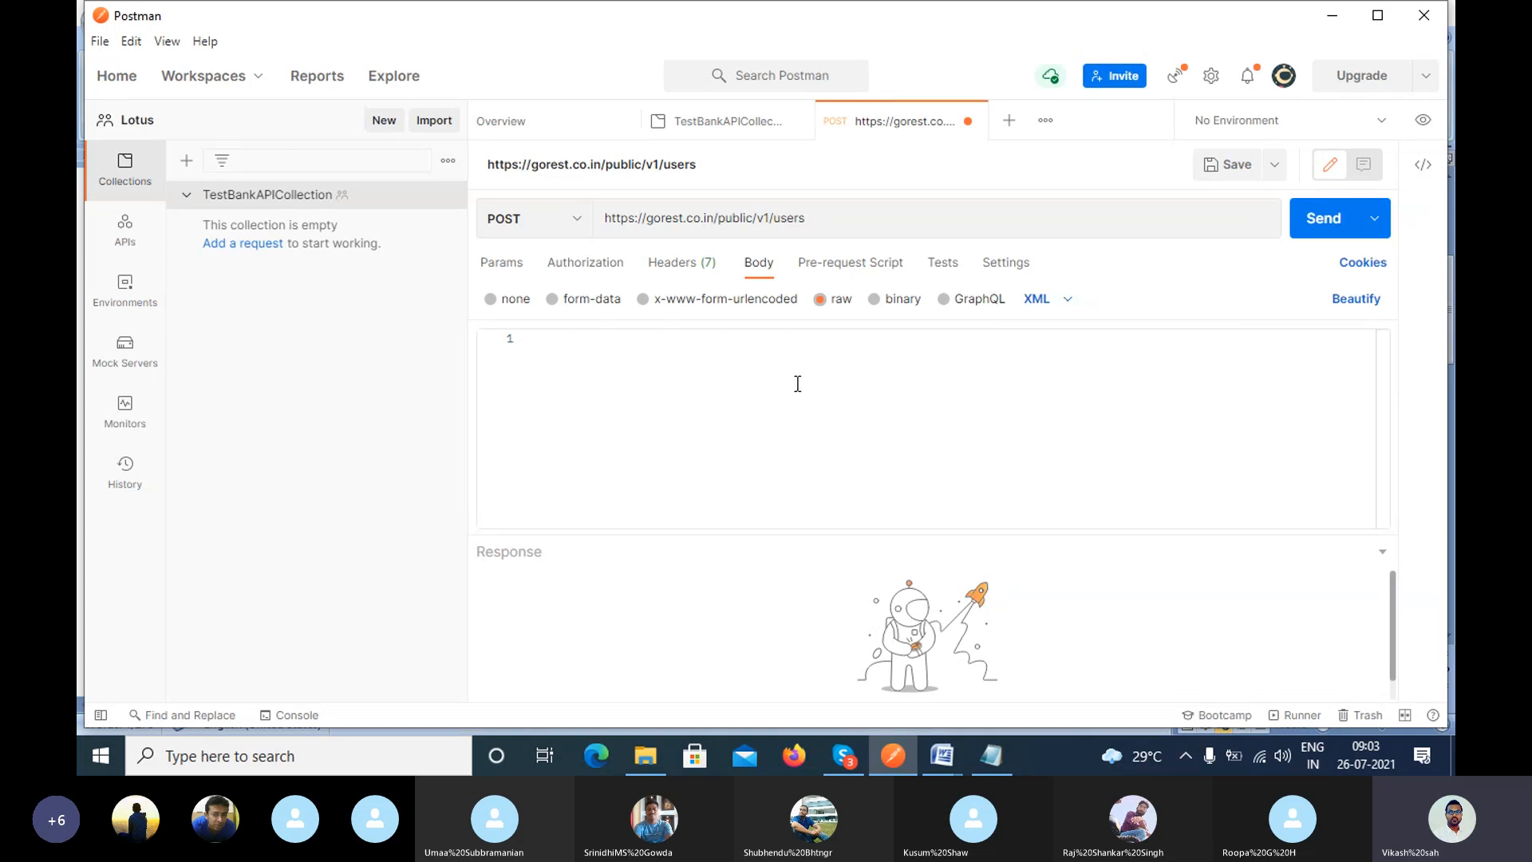
left_click(1066, 300)
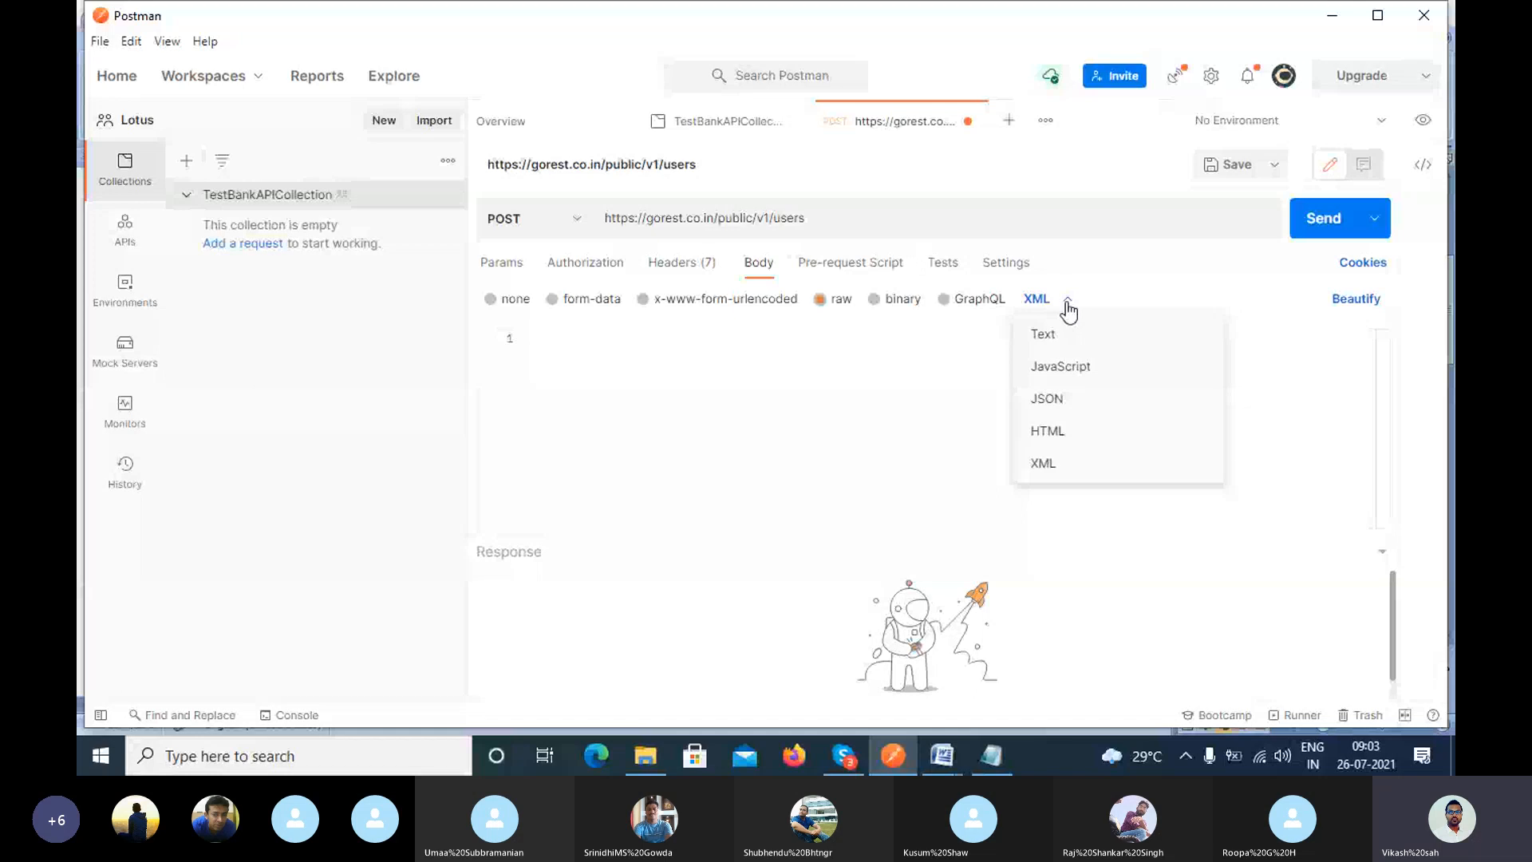
left_click(1084, 399)
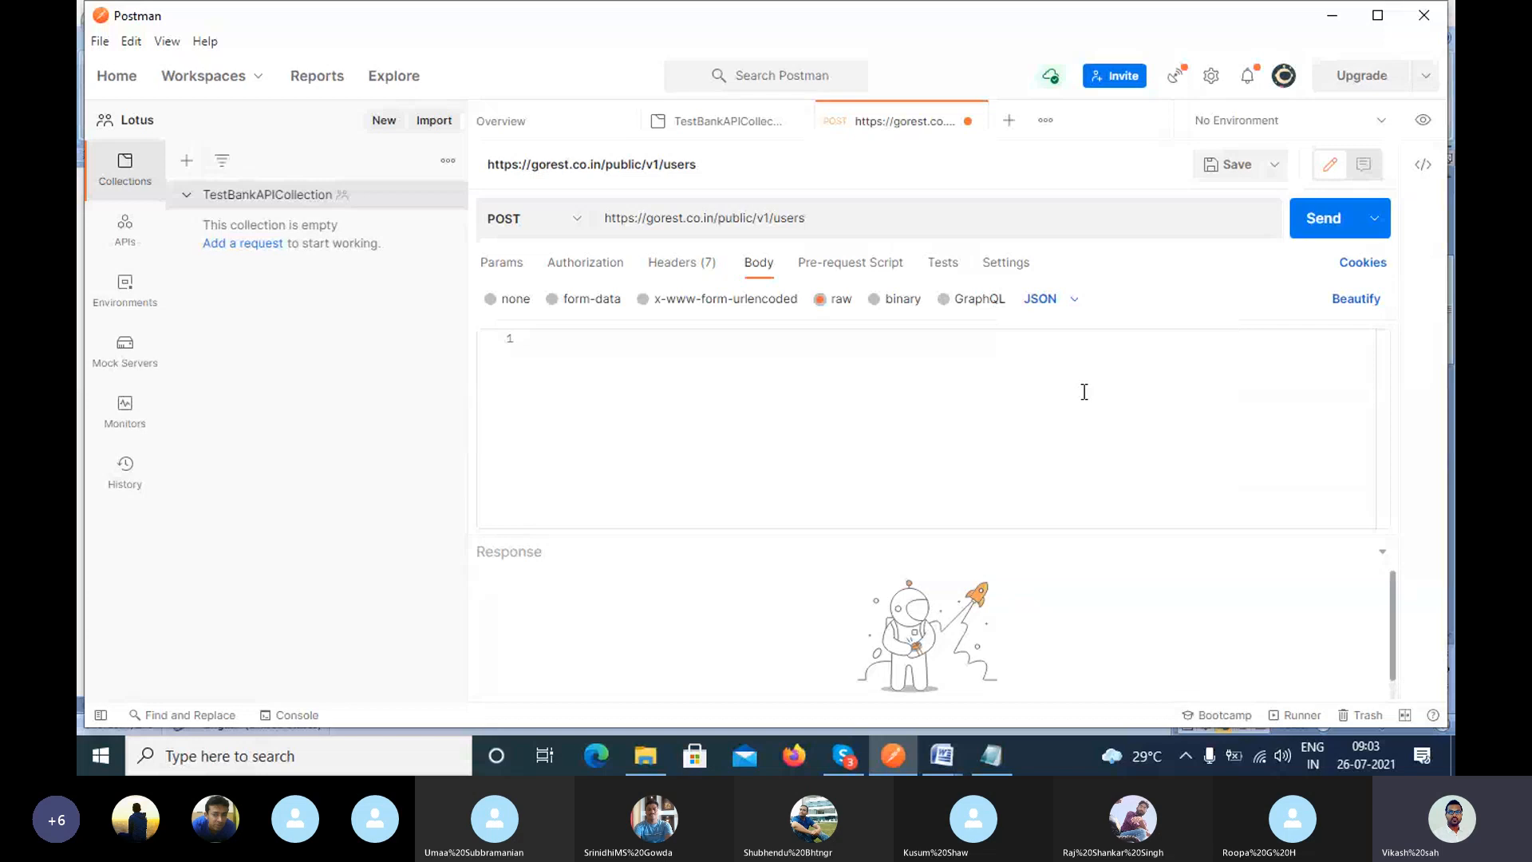
Copy the JSON request body from the "Create the users" row in Word and paste it into the POST request's body in Postman.
key("alt+Tab")
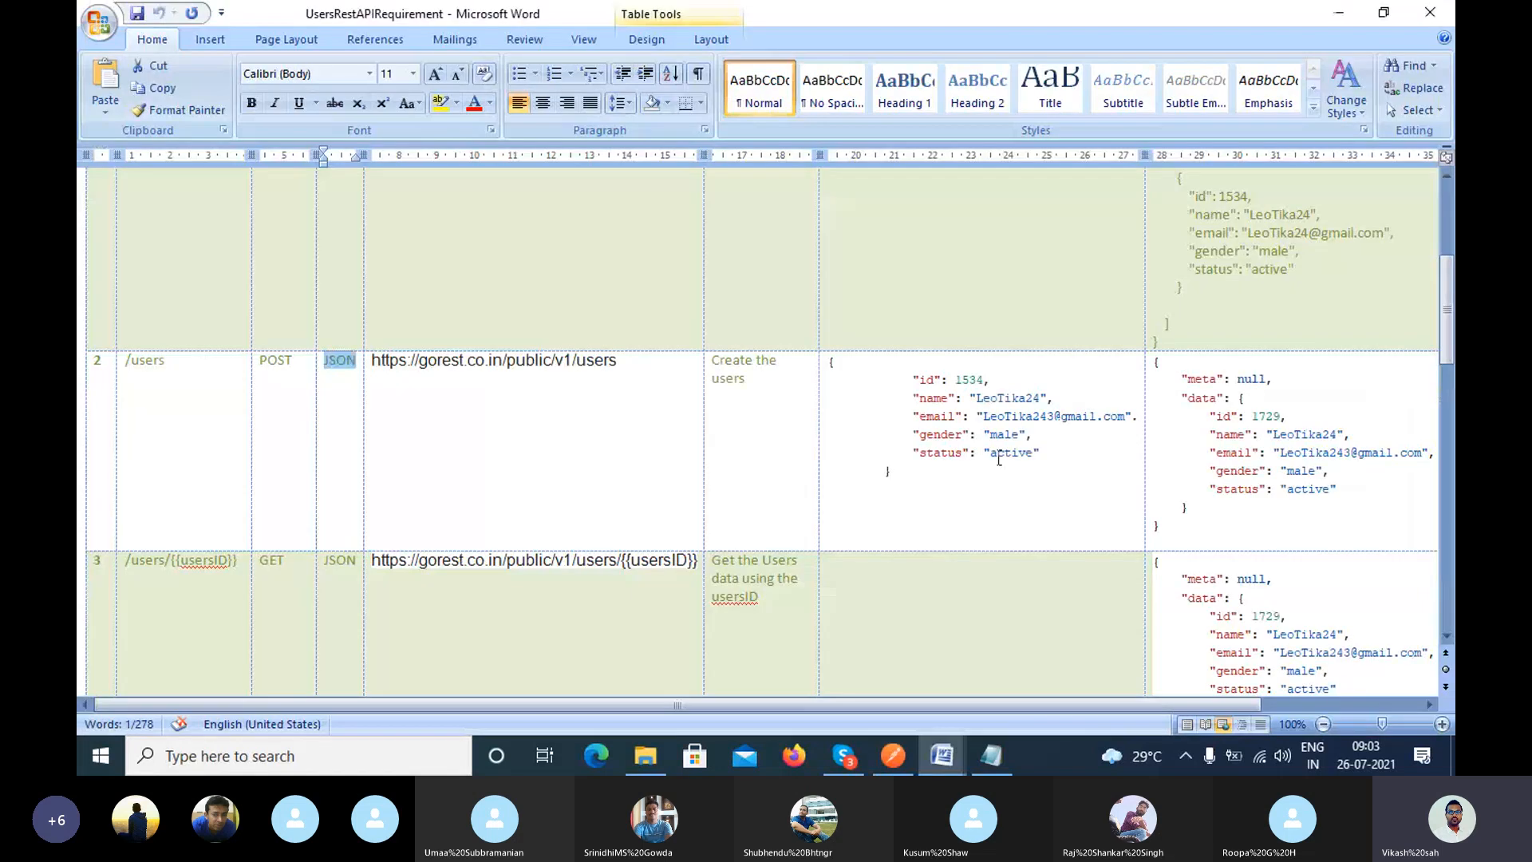
left_click(938, 485)
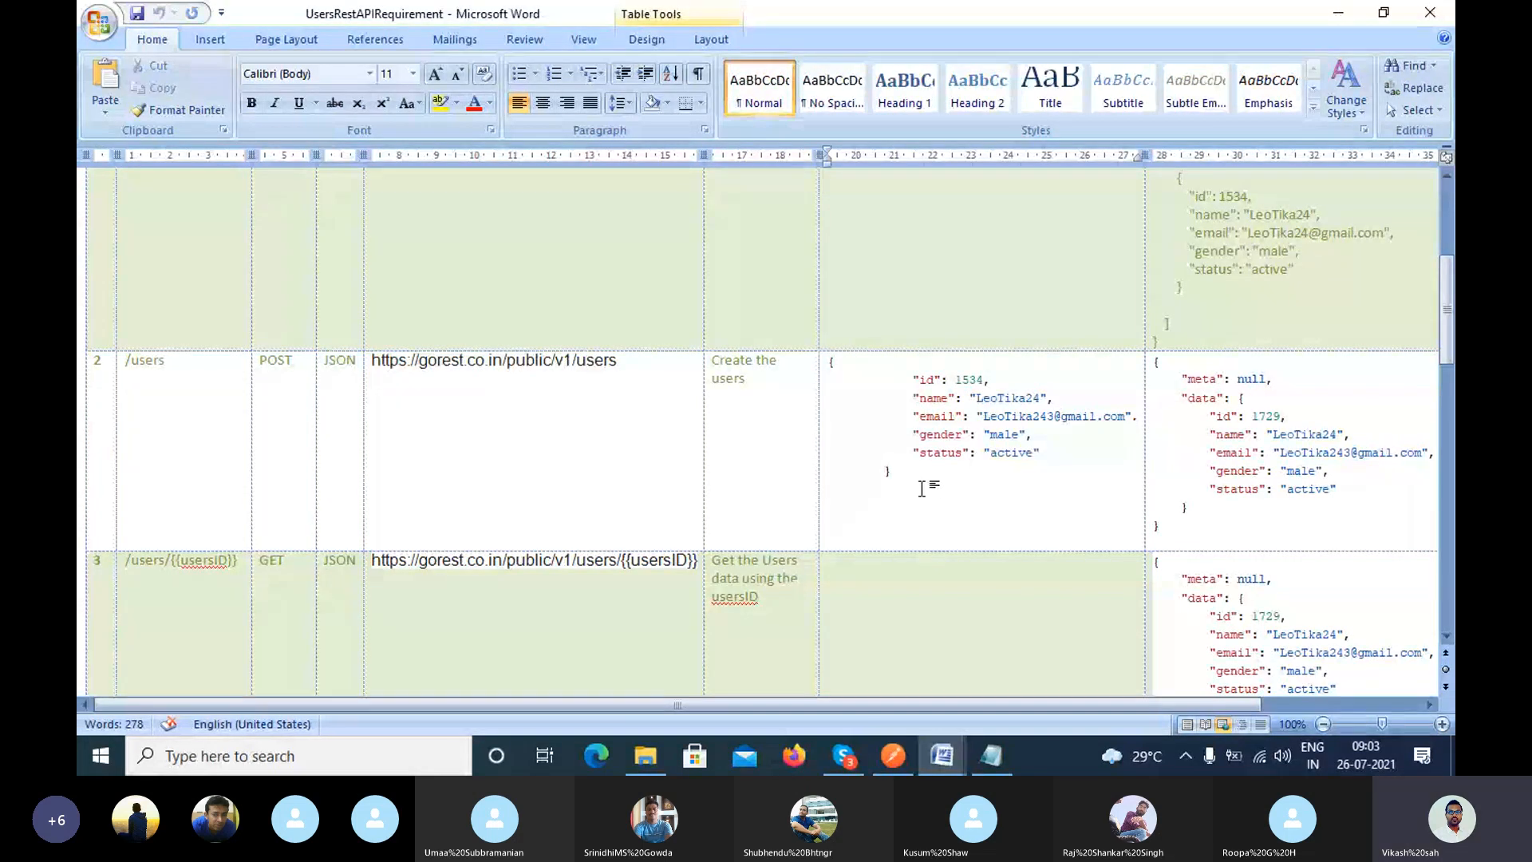
left_click_drag(921, 486, 830, 365)
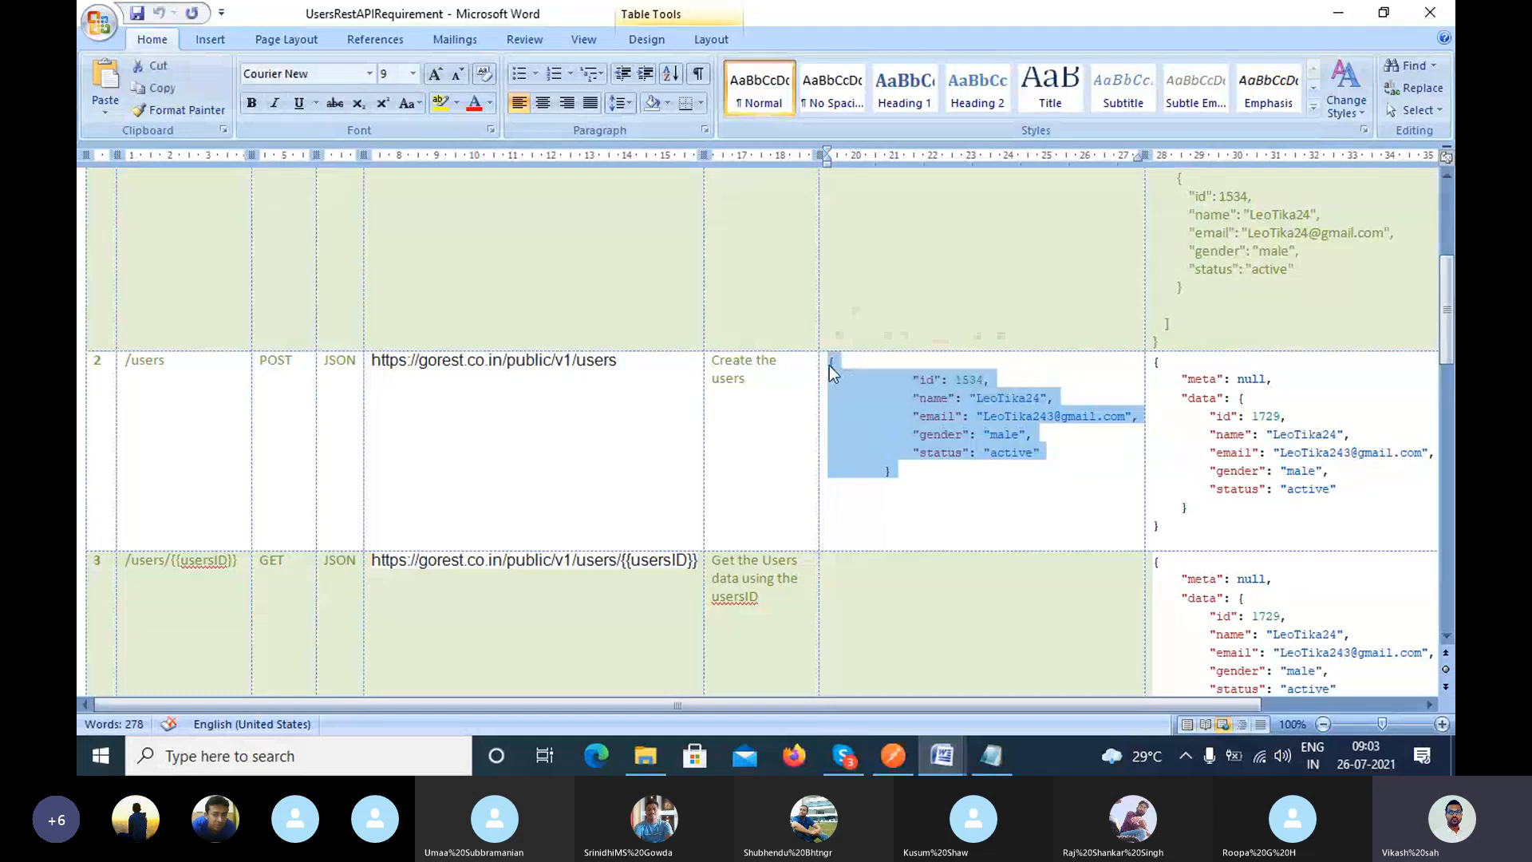
key("ctrl+c")
key("alt+Tab")
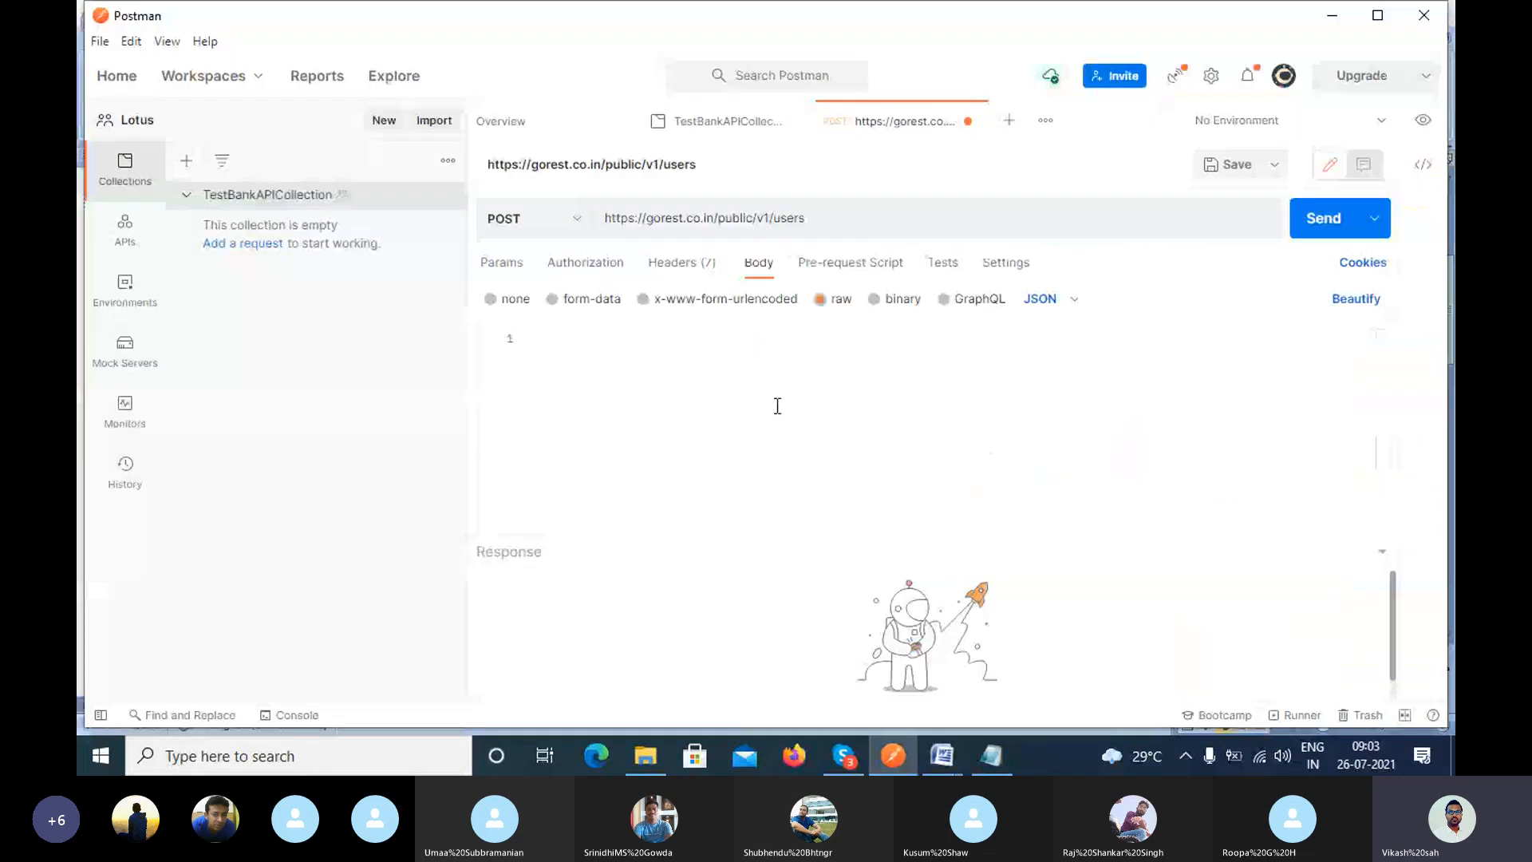
key("ctrl+v")
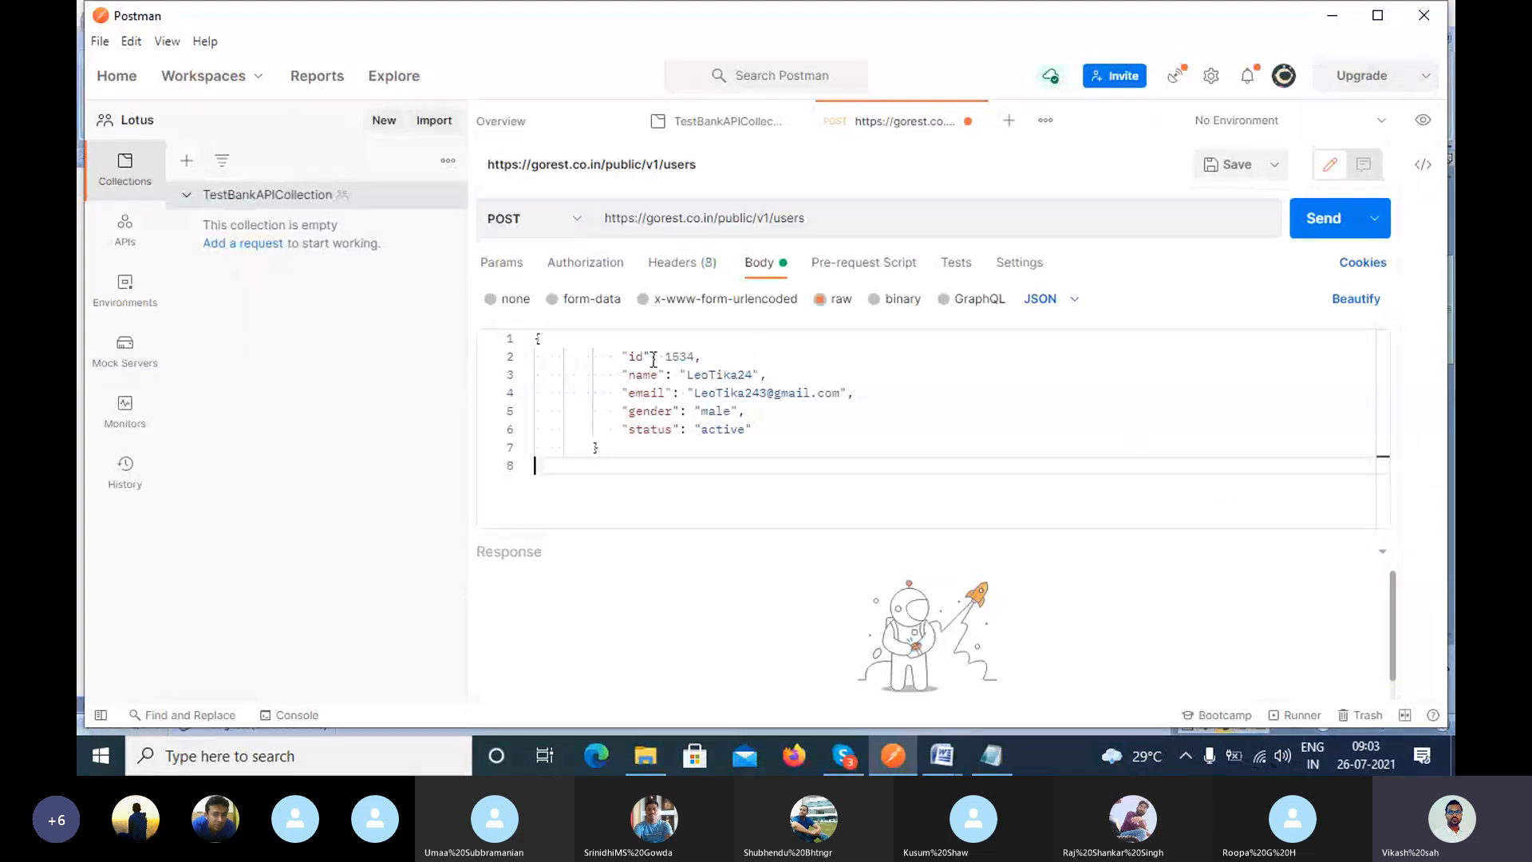
Delete the "id" entry from the JSON request body.
left_click(627, 355)
left_click_drag(628, 356, 722, 356)
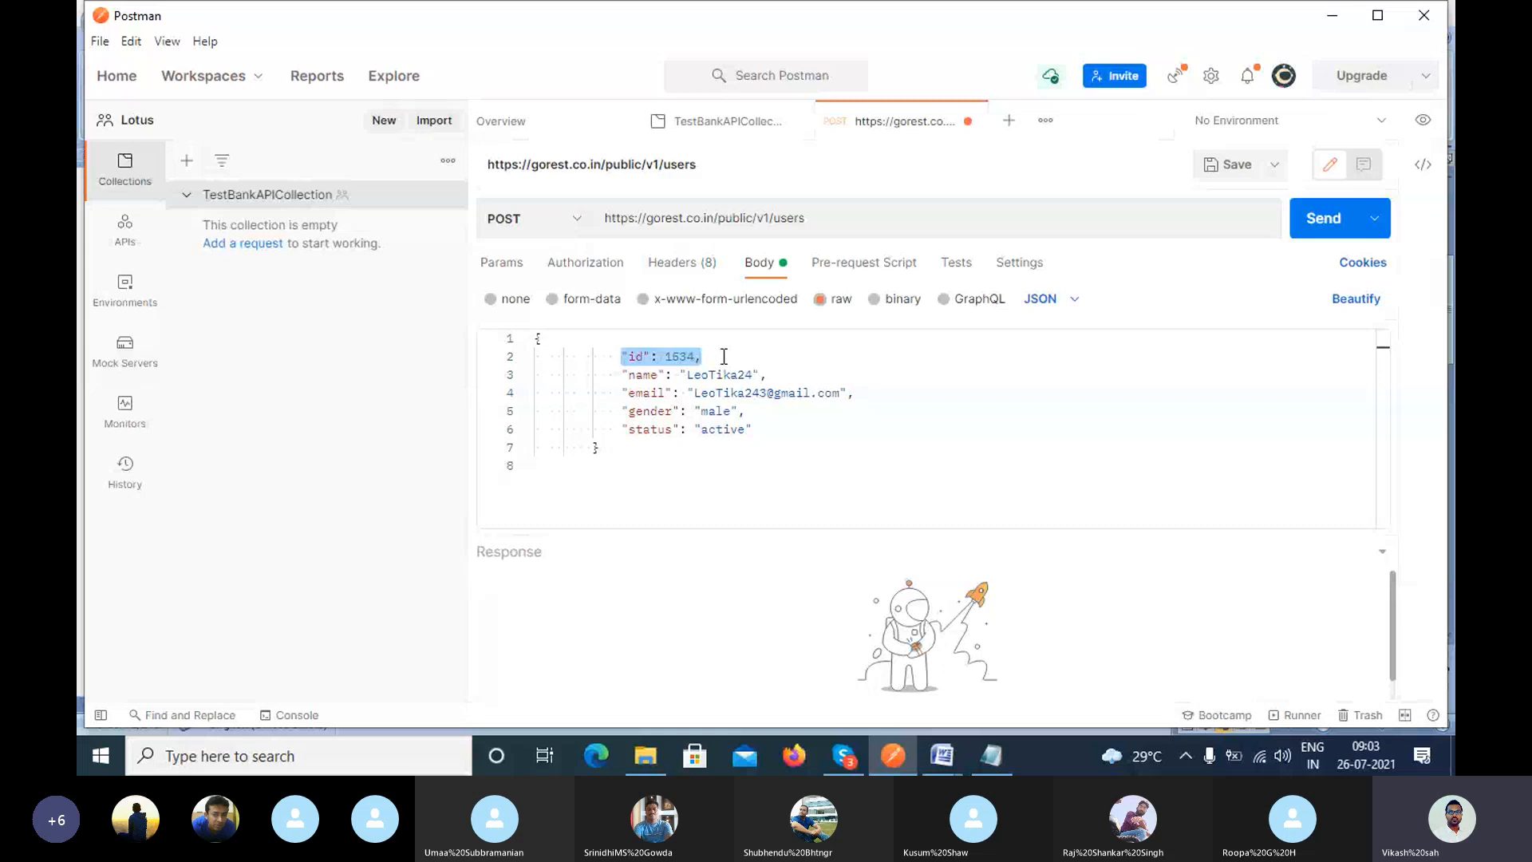
key("BackSpace")
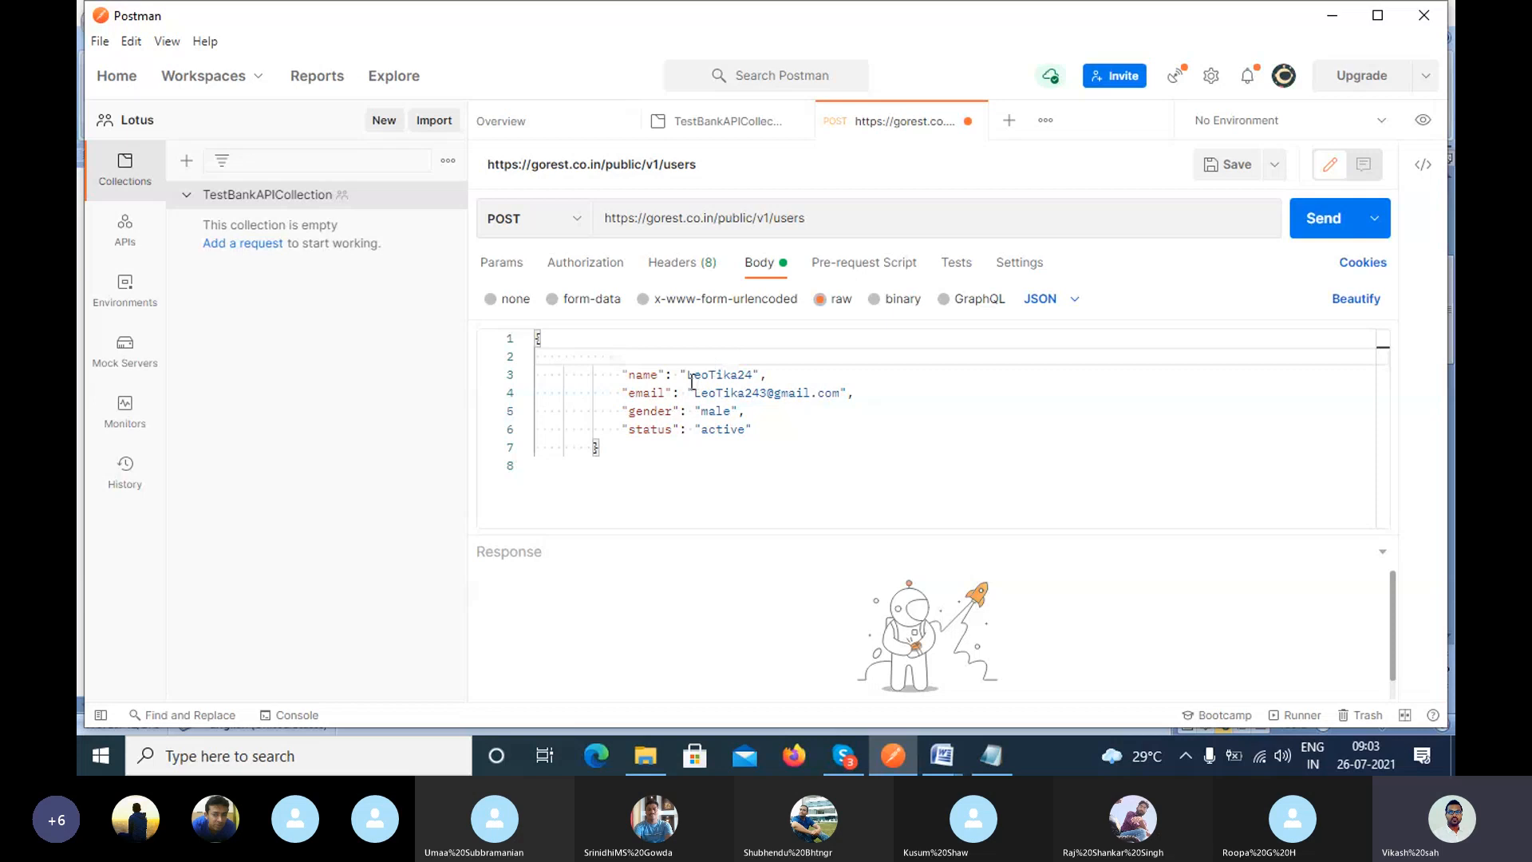
Replace the "name" value with a new first name and use it for the leading part of the "email" value in the request body.
left_click_drag(688, 379, 752, 372)
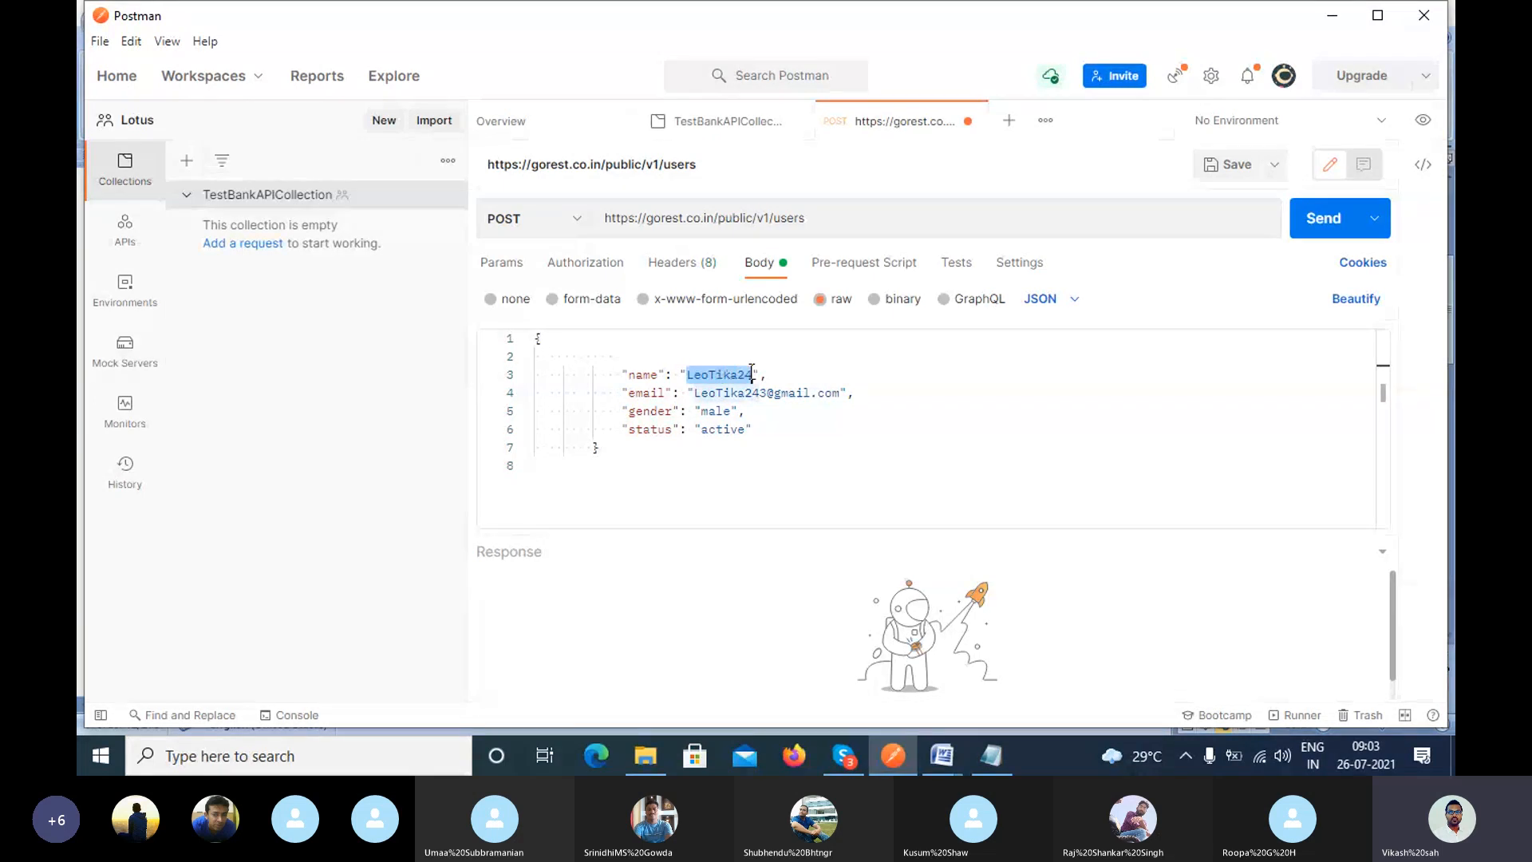
key("BackSpace")
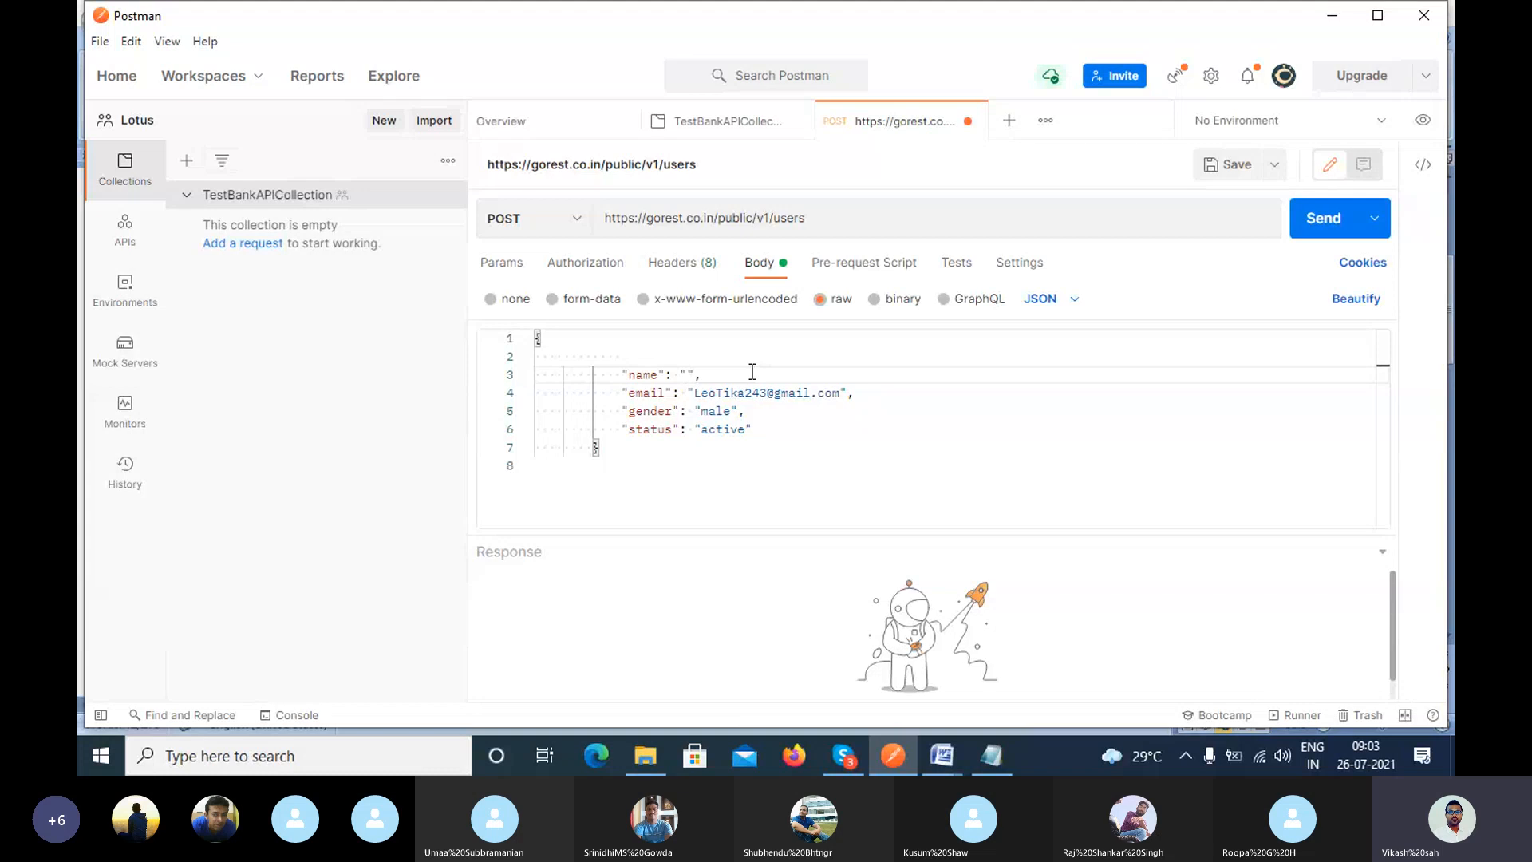
type("Rahul")
left_click_drag(696, 394, 748, 403)
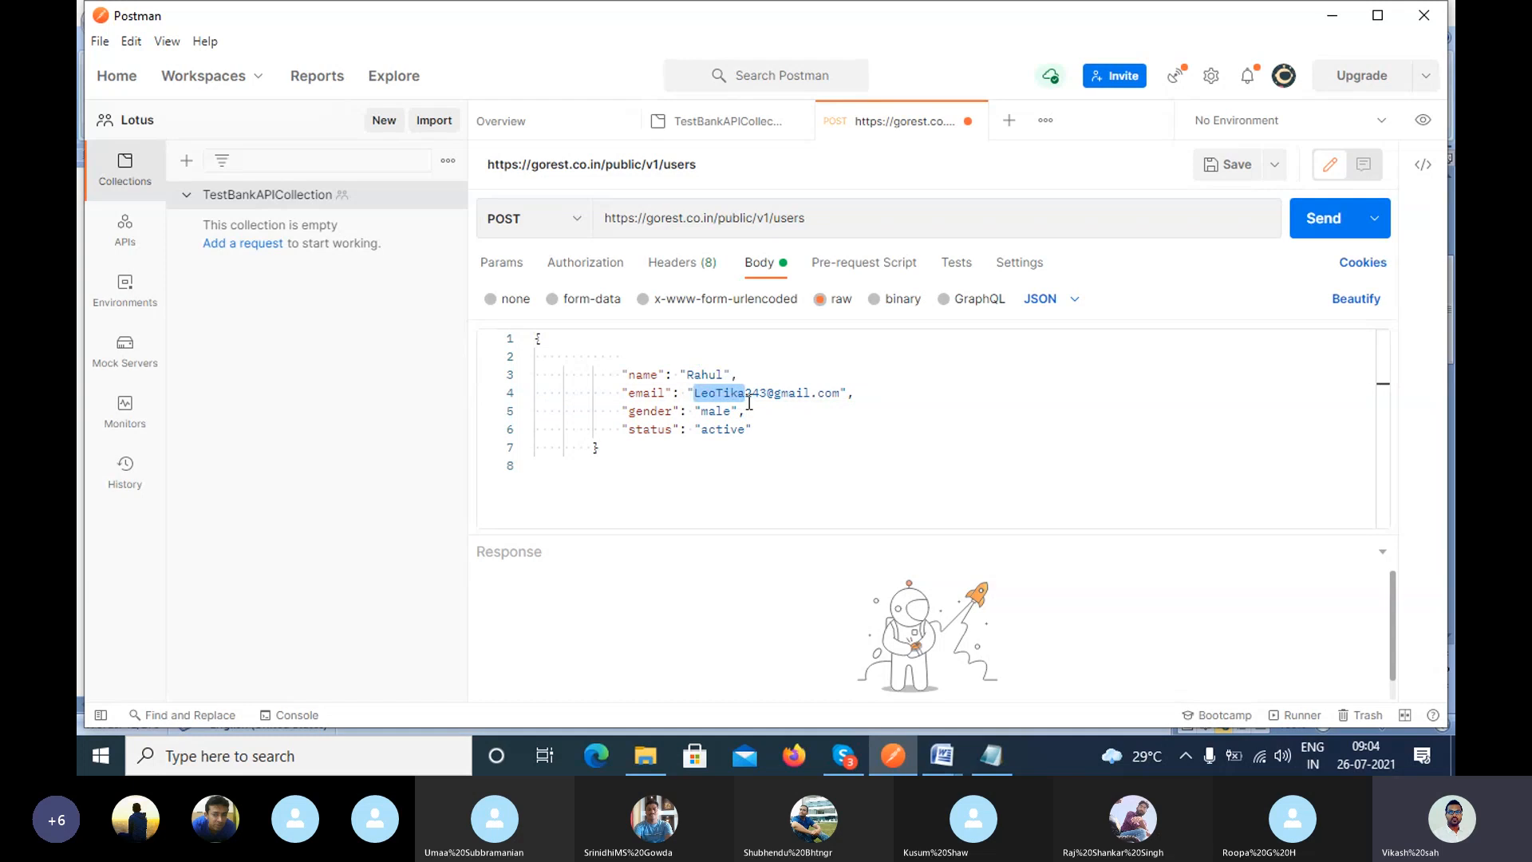
type("Rahul")
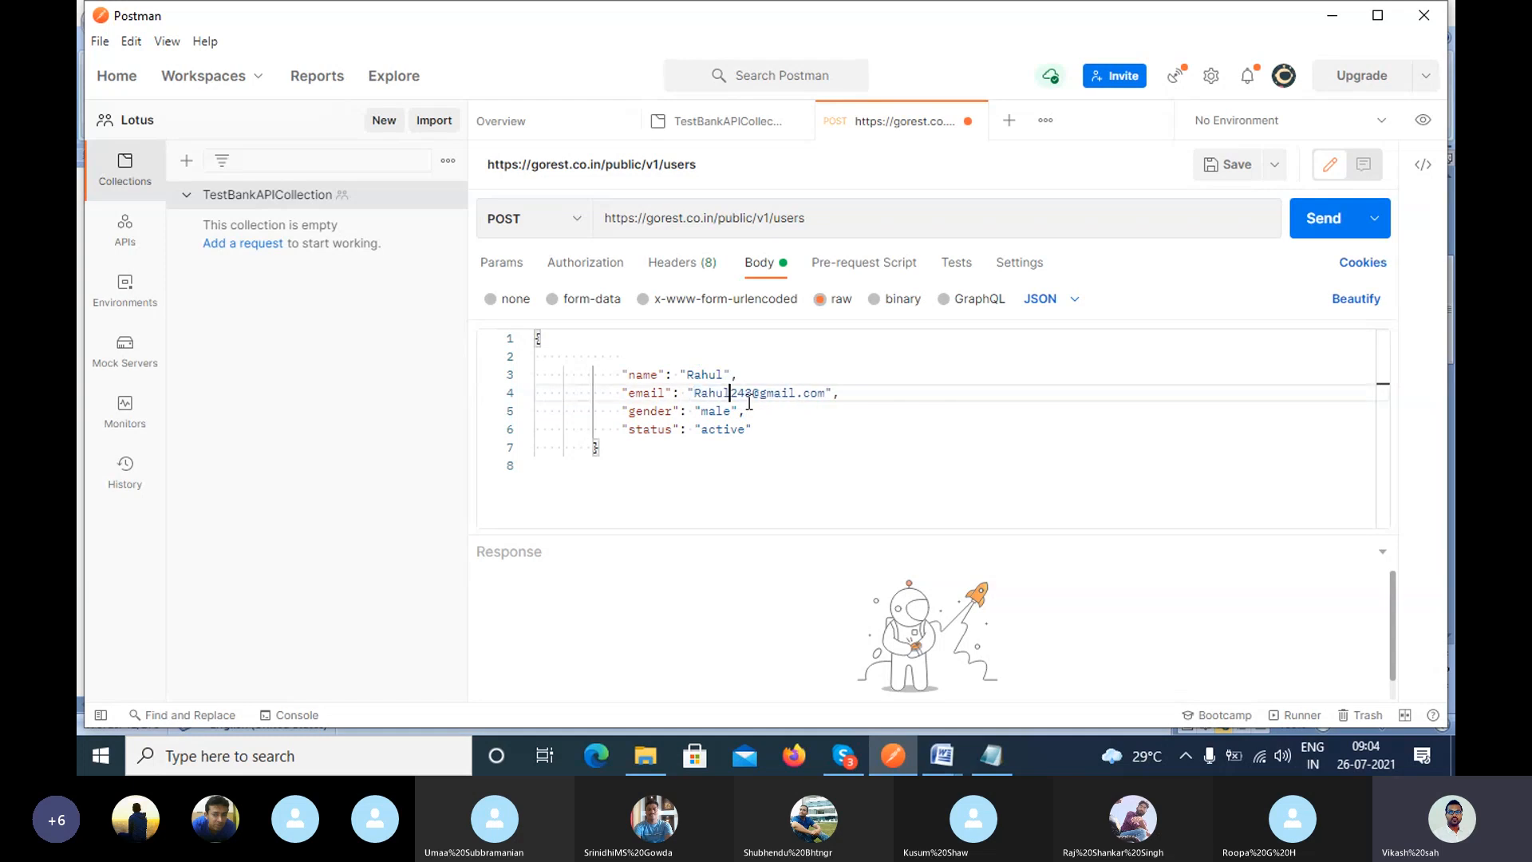
left_click(776, 429)
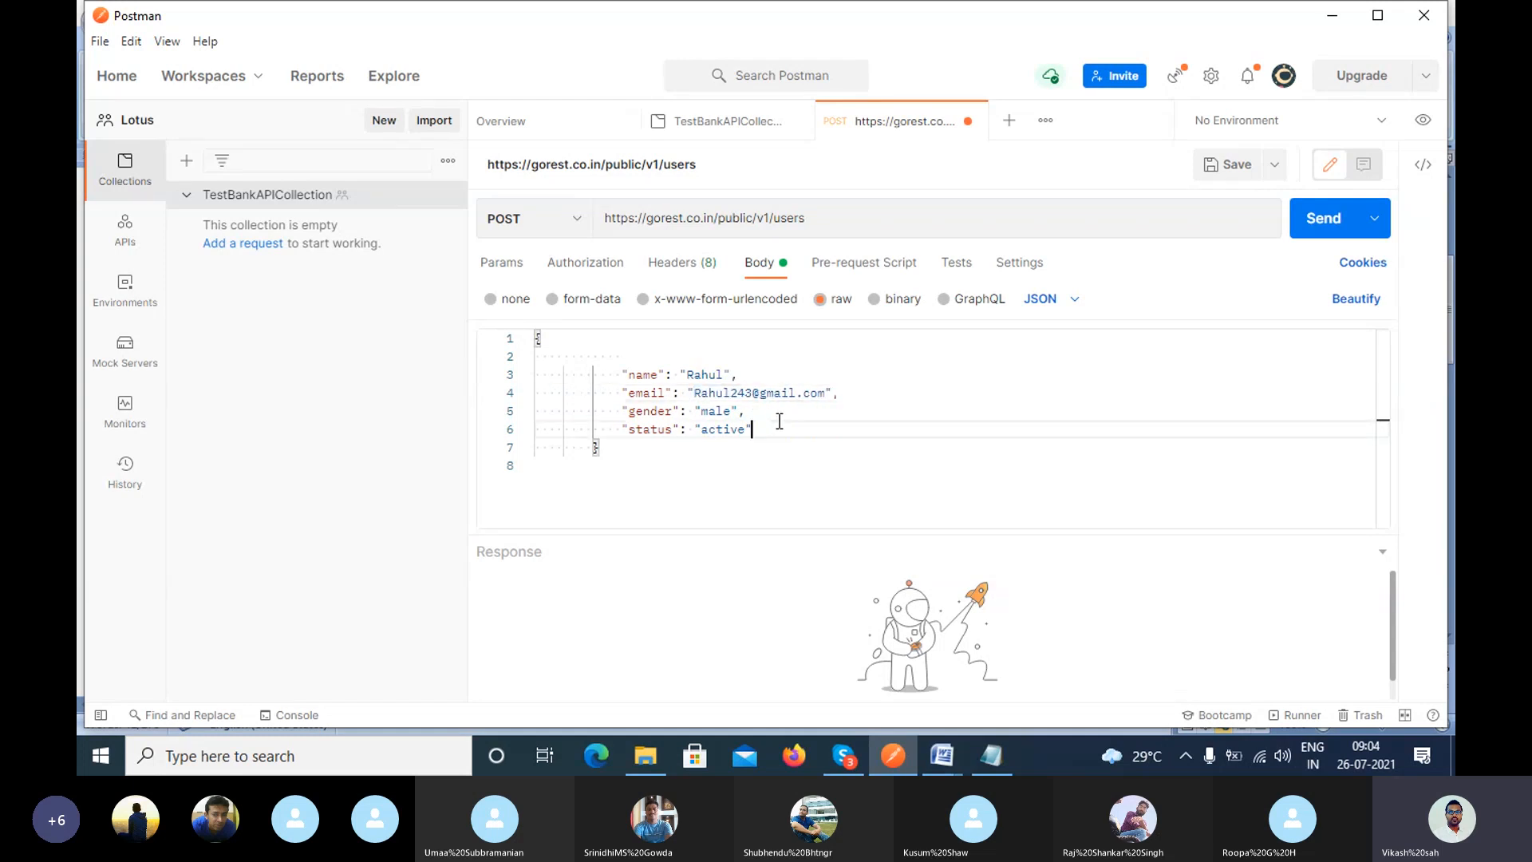
Switch to the Word requirement document and highlight the "Route" heading, the /users route, and the matching ending of the "Create the users" full route.
key("alt+Tab")
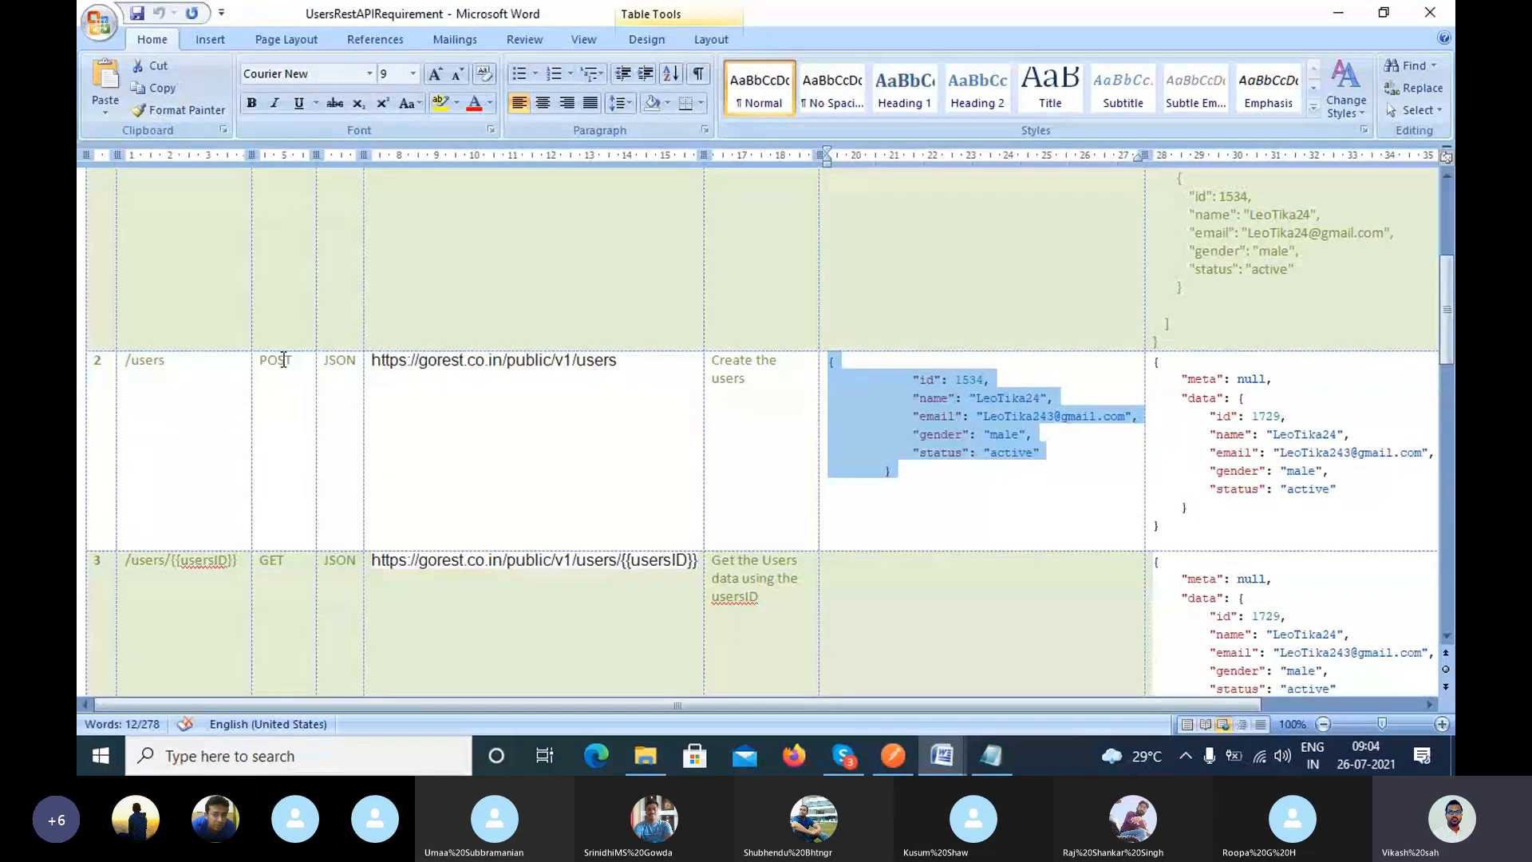
left_click(119, 362)
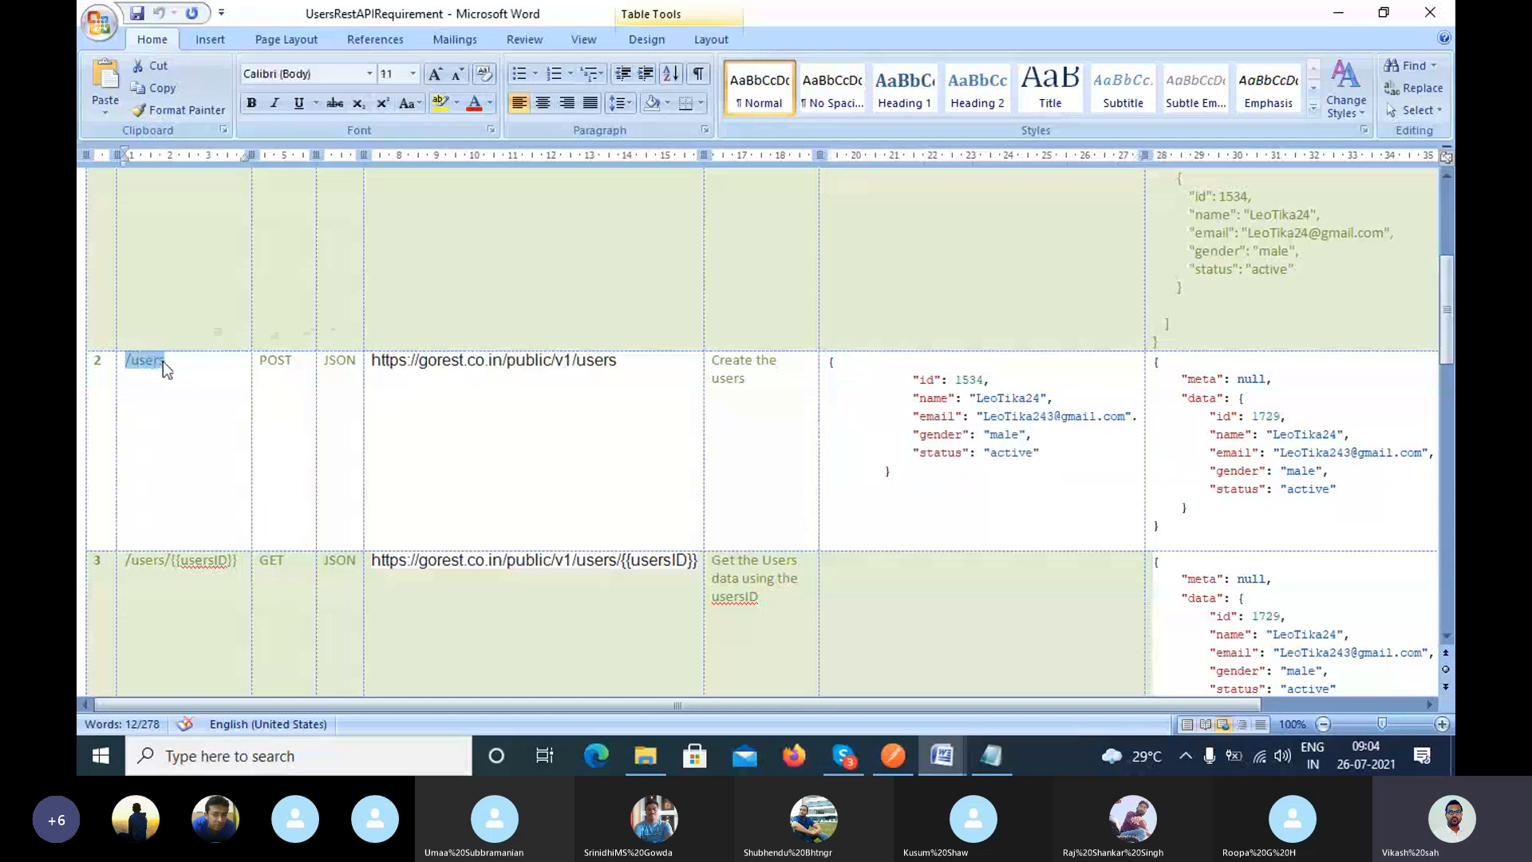
scroll(166, 361, "up", 3)
scroll(166, 361, "up", 1)
left_click_drag(126, 193, 170, 192)
scroll(170, 193, "down", 5)
scroll(171, 506, "down", 2)
scroll(177, 498, "up", 2)
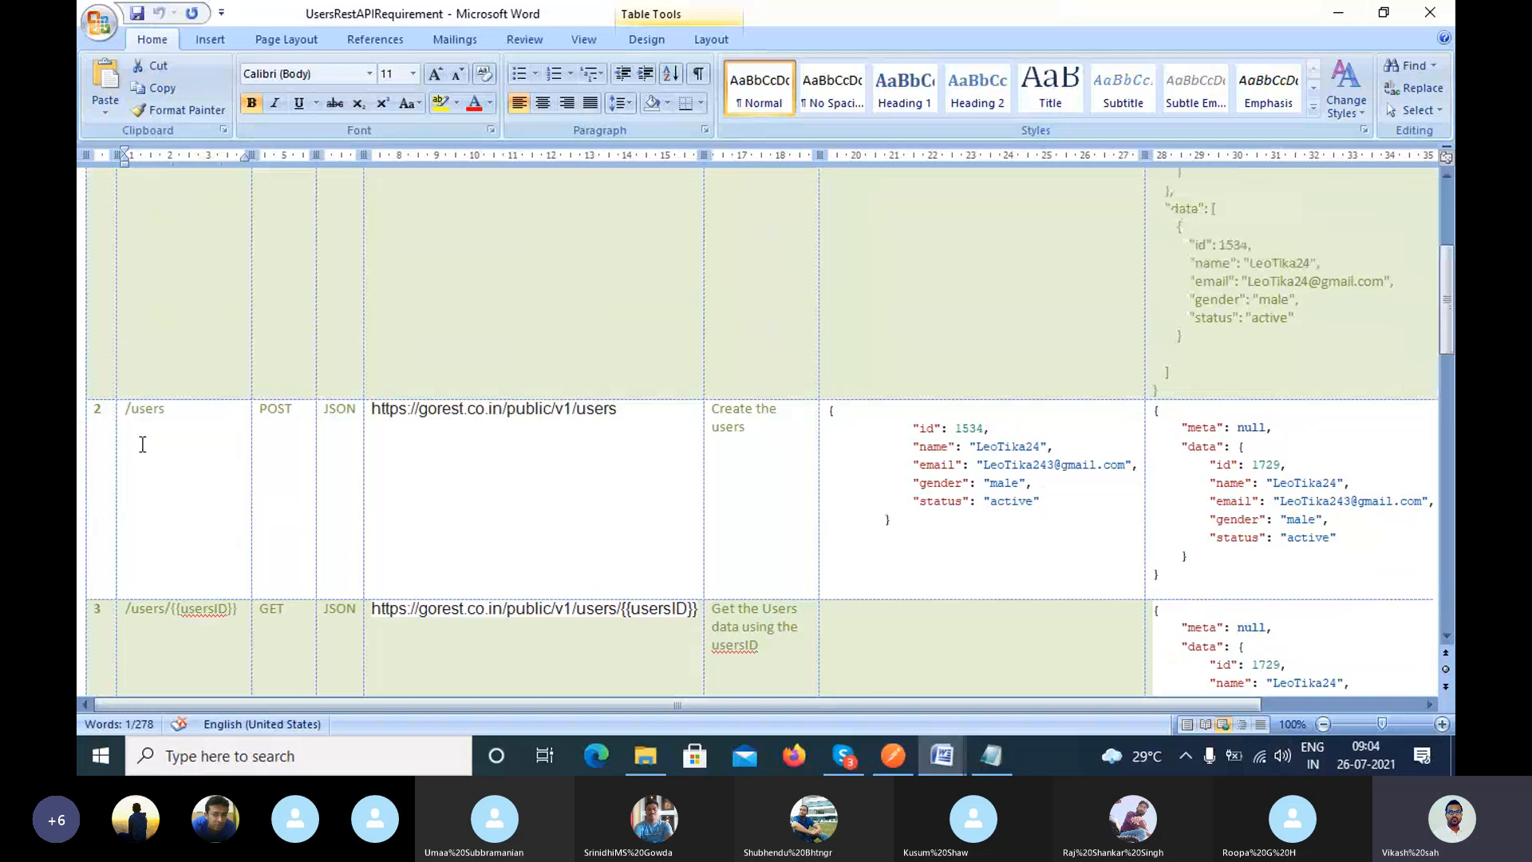
left_click_drag(122, 408, 165, 408)
left_click_drag(632, 409, 572, 409)
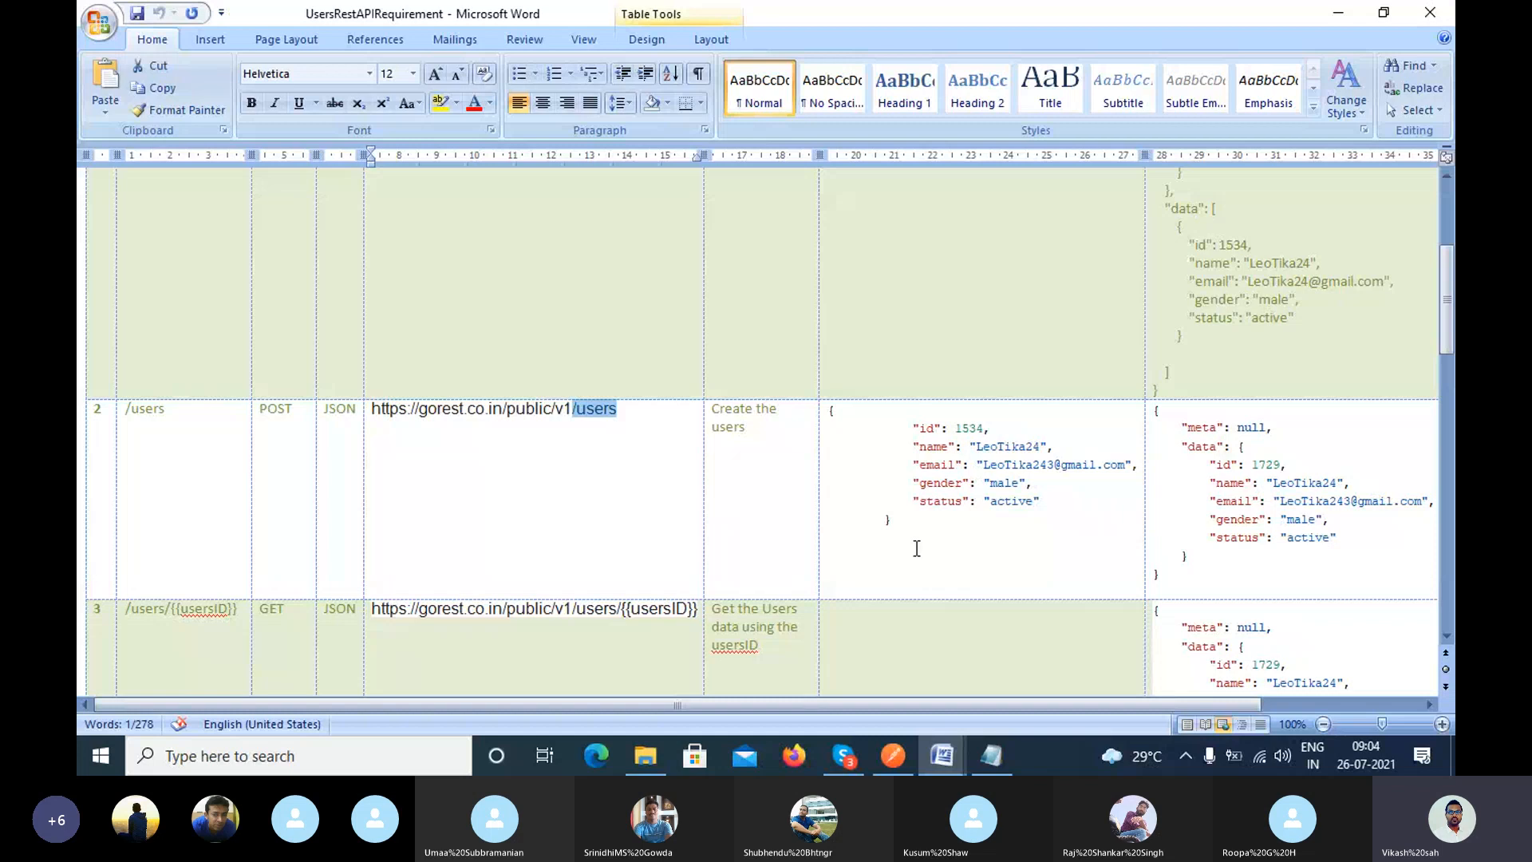
Highlight the request body in the "Create the users" row and the "Response Body" column heading.
left_click_drag(919, 533, 829, 412)
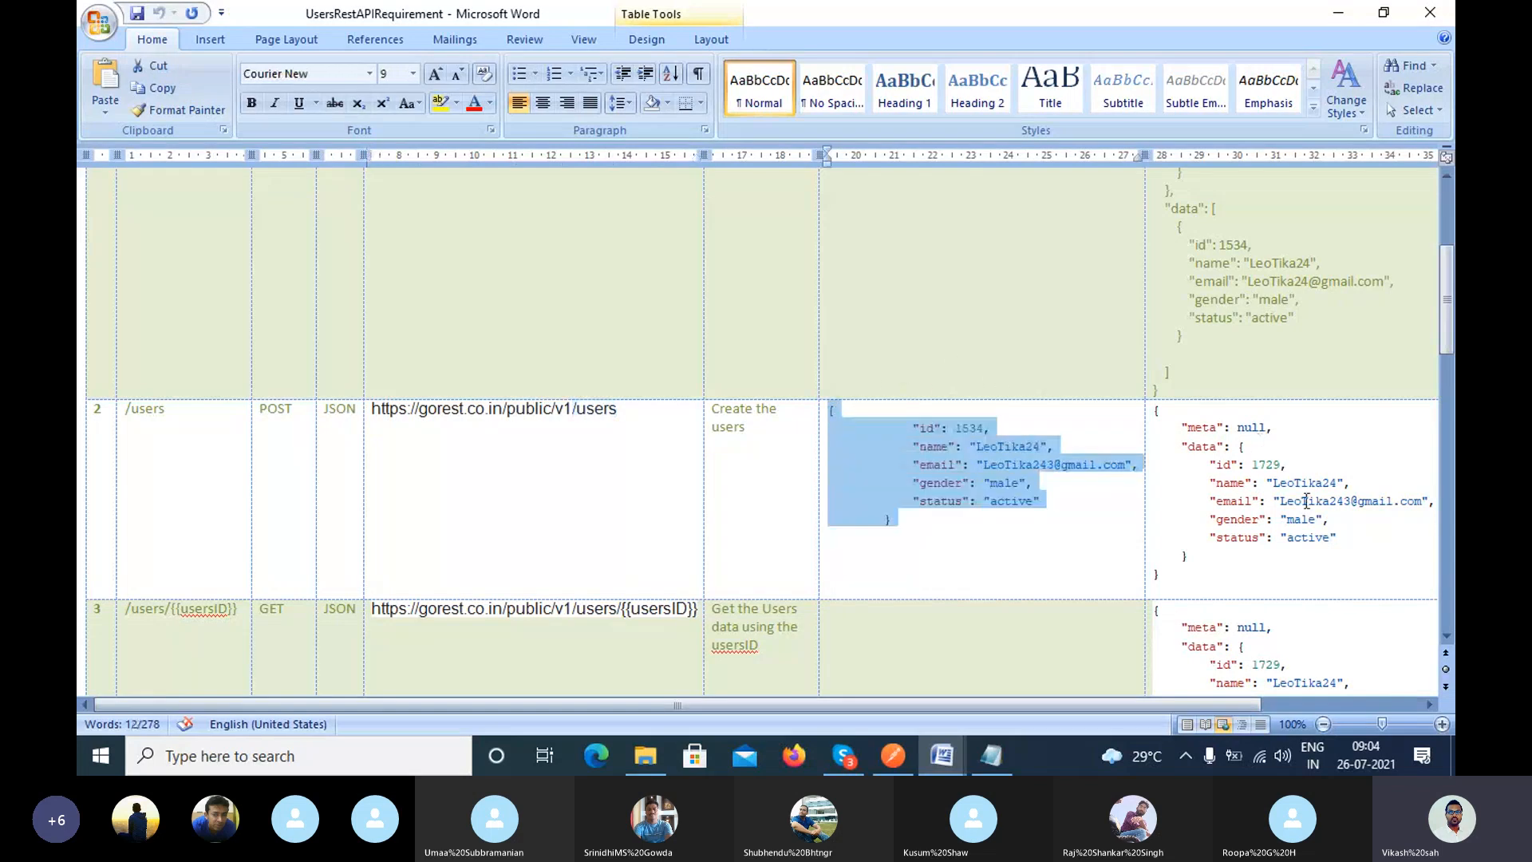
scroll(1306, 500, "up", 5)
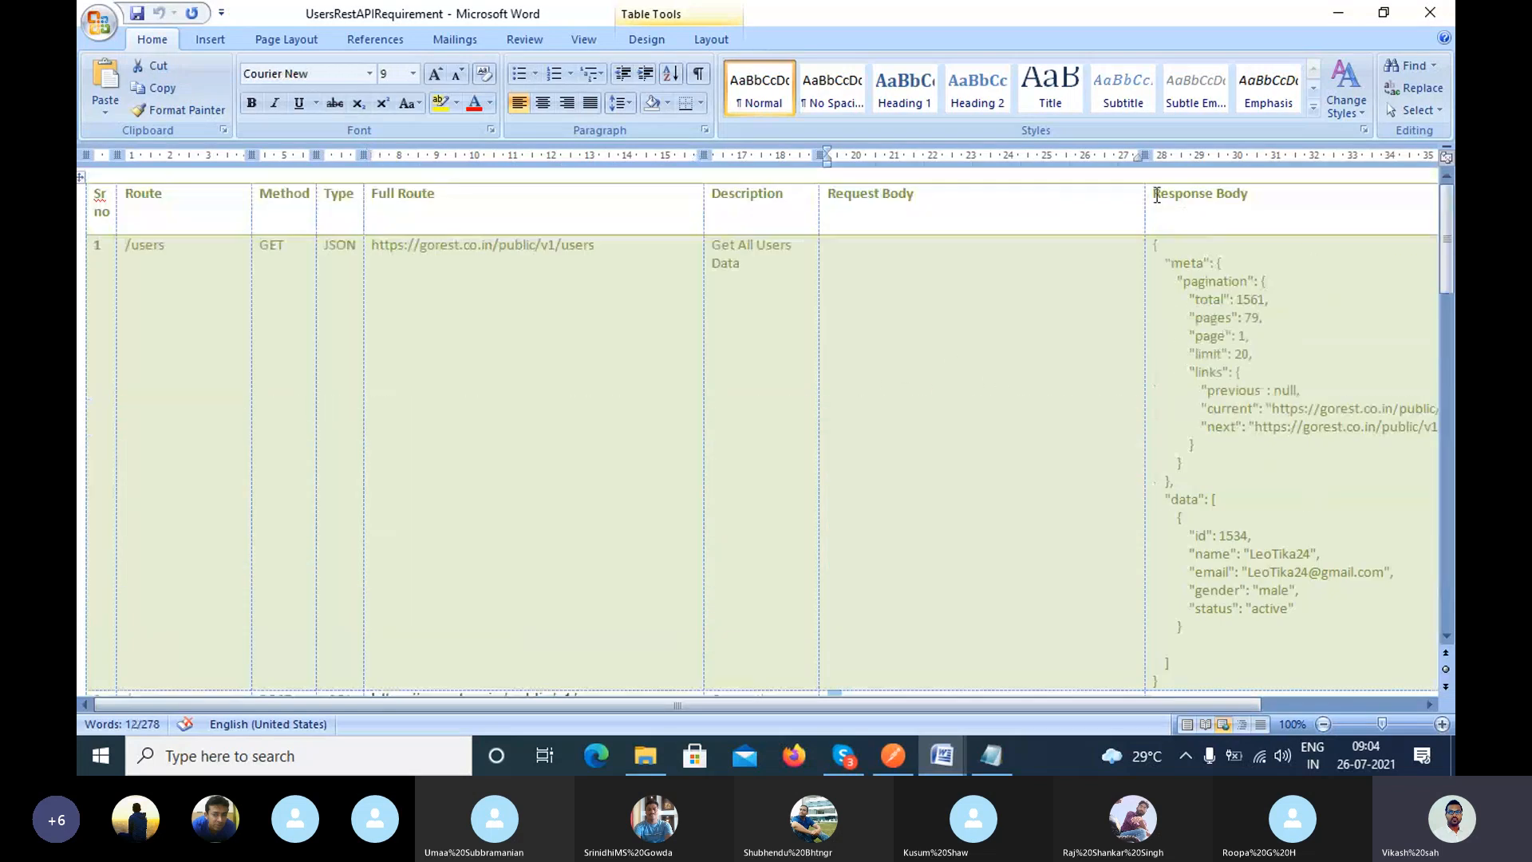
left_click_drag(1154, 194, 1255, 191)
Return to Postman and highlight the entire JSON request body.
key("alt+Tab")
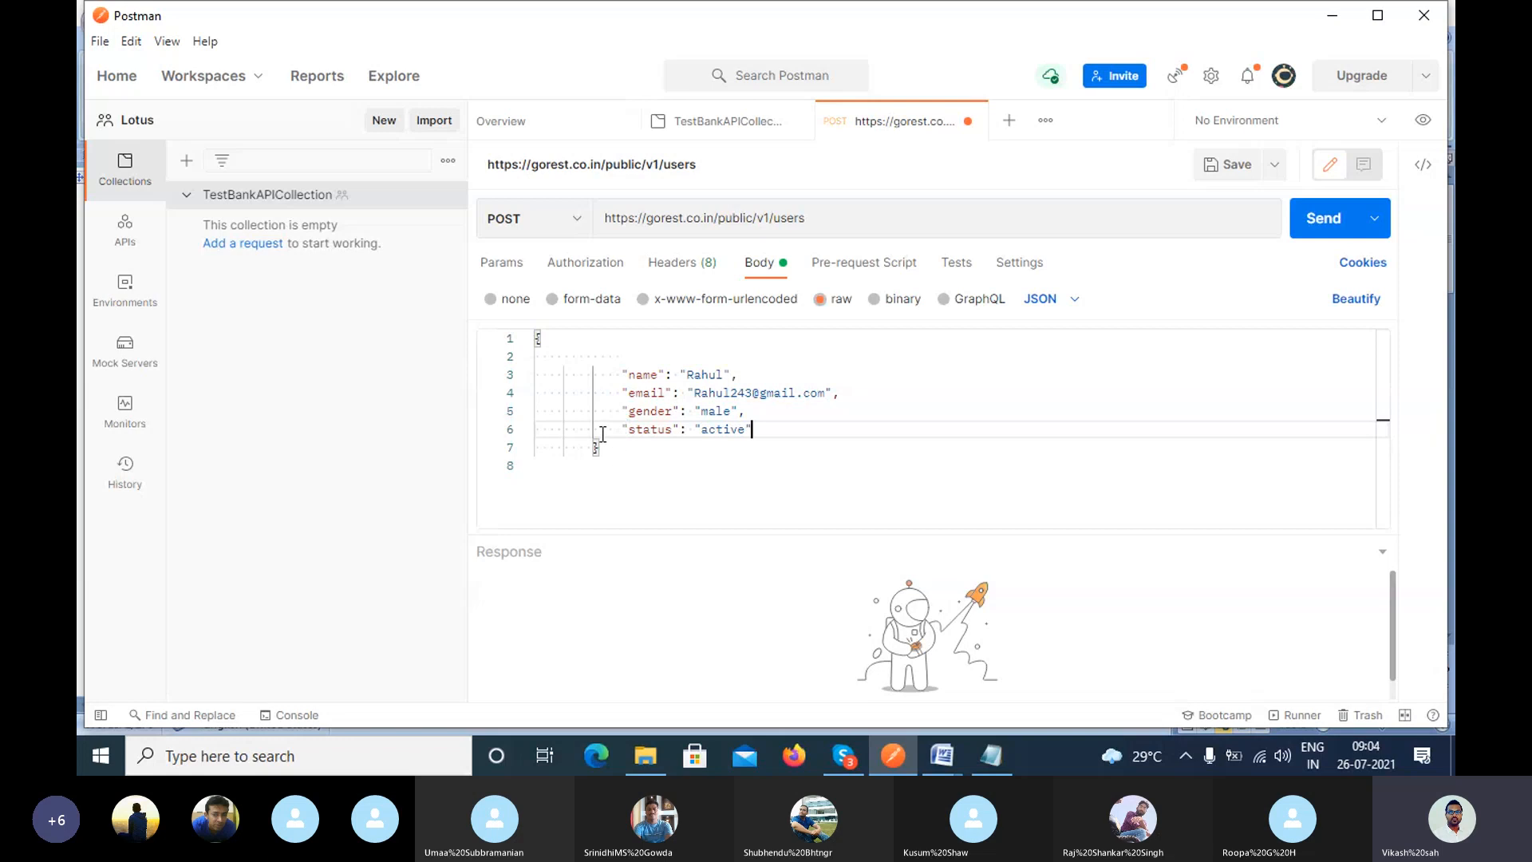
left_click_drag(600, 467, 536, 335)
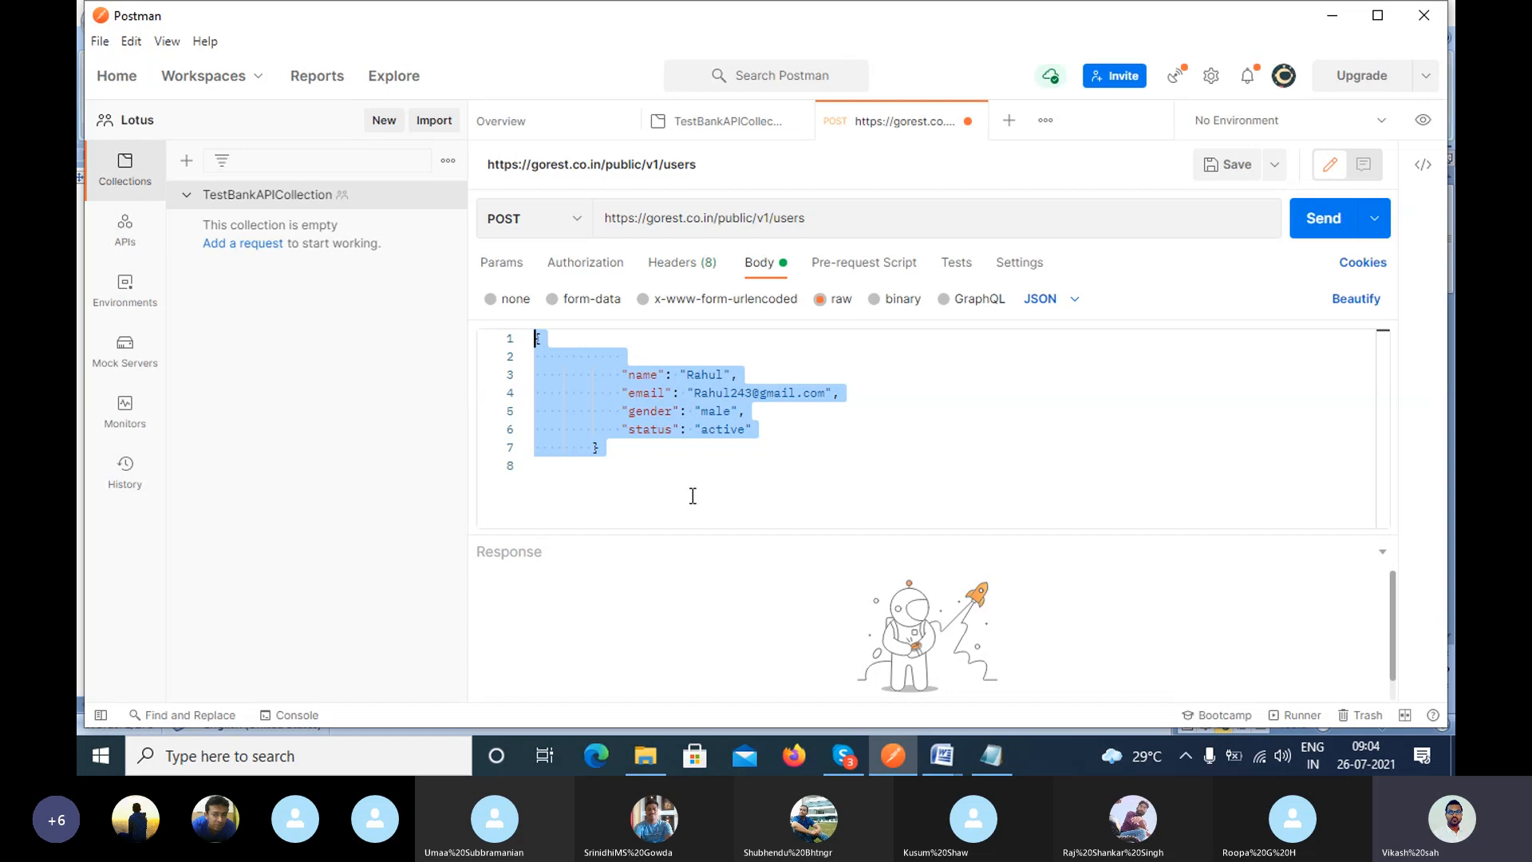
left_click_drag(692, 495, 536, 337)
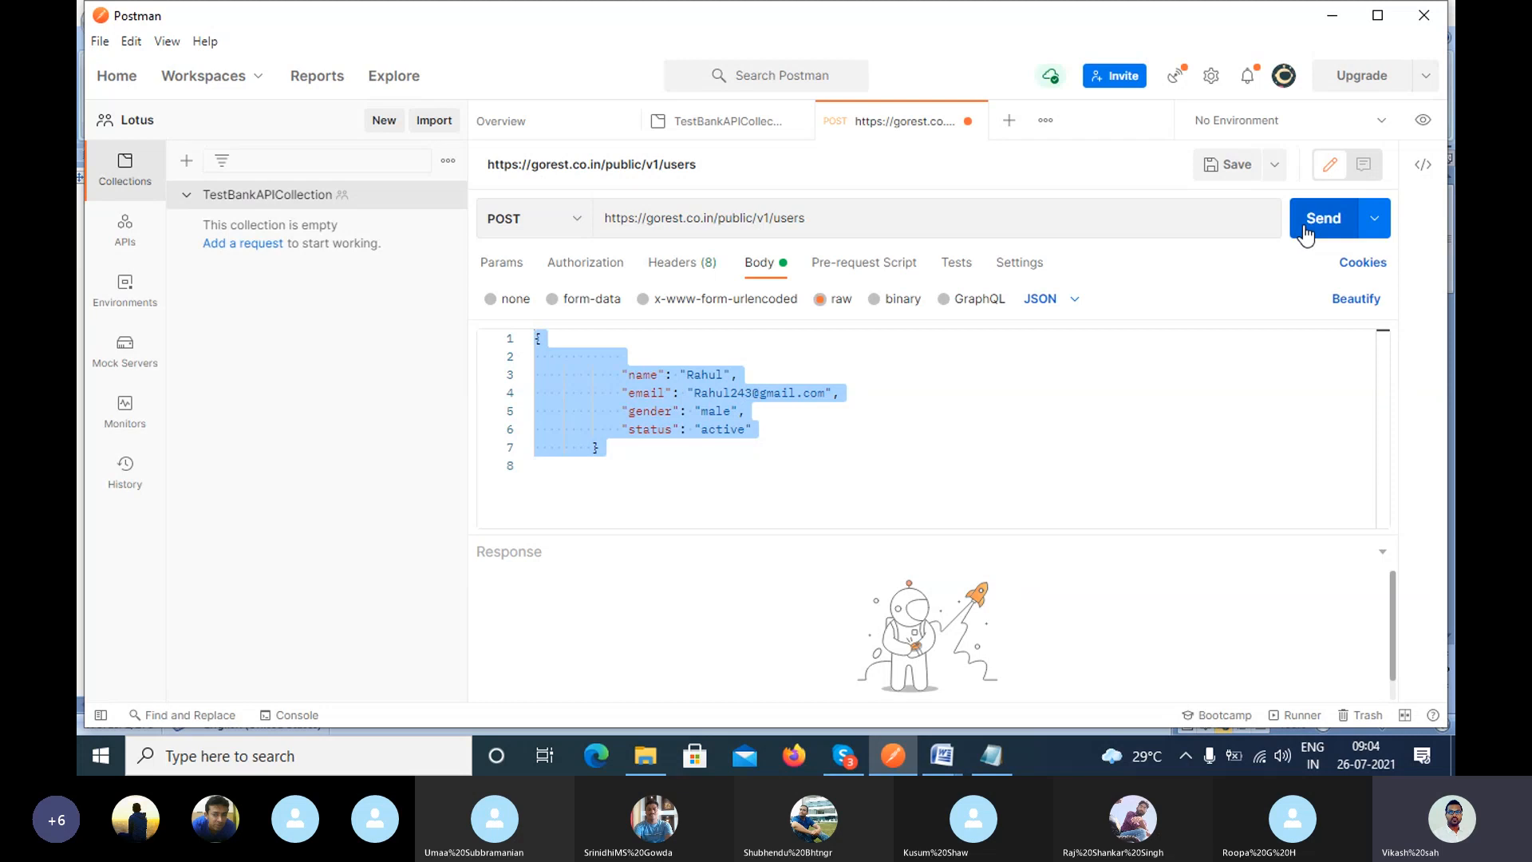
left_click(842, 755)
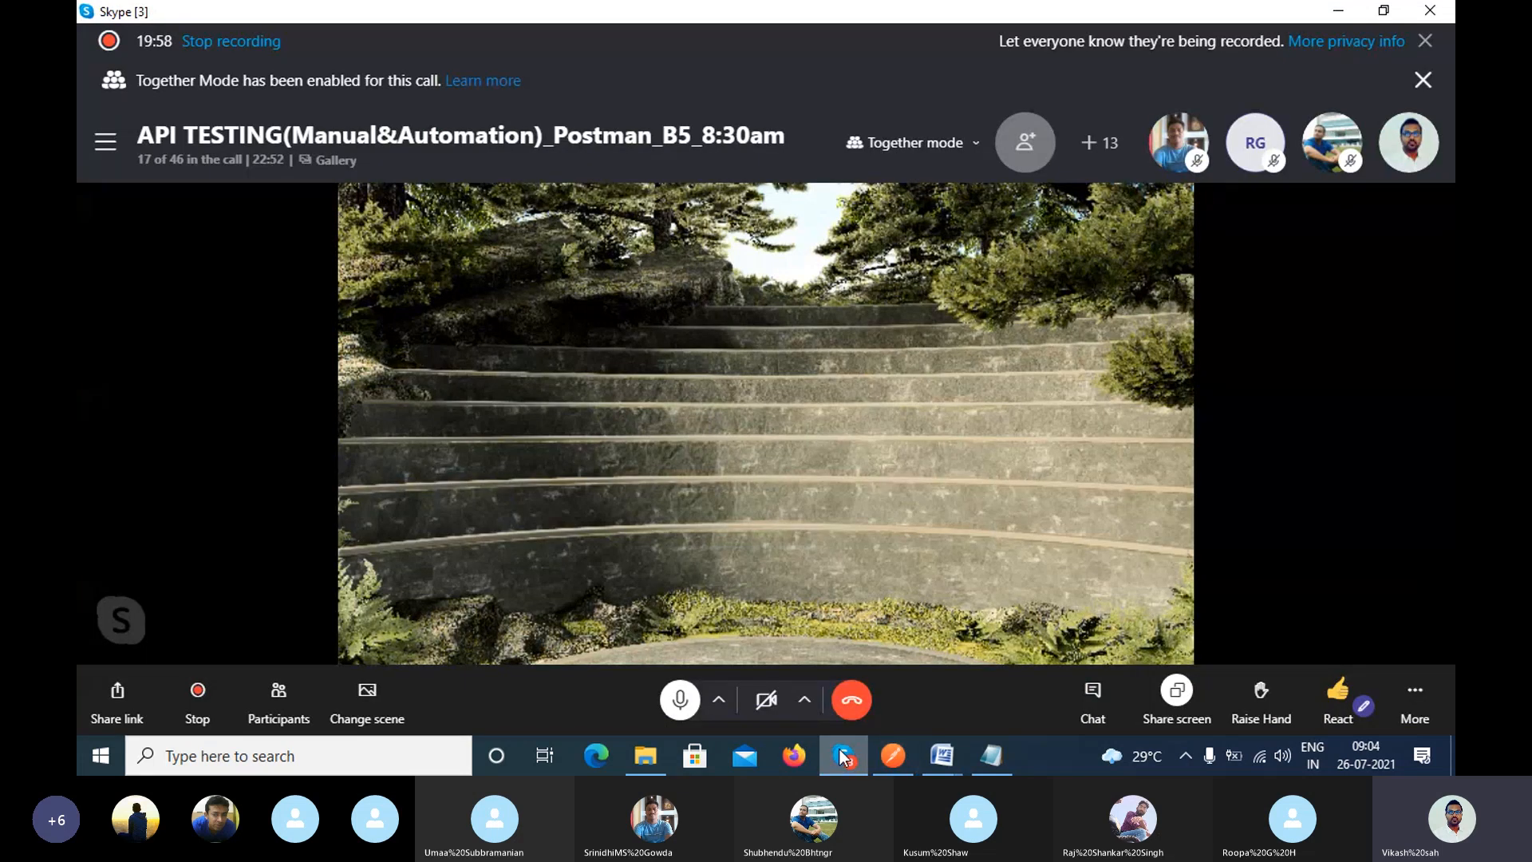
left_click(1338, 11)
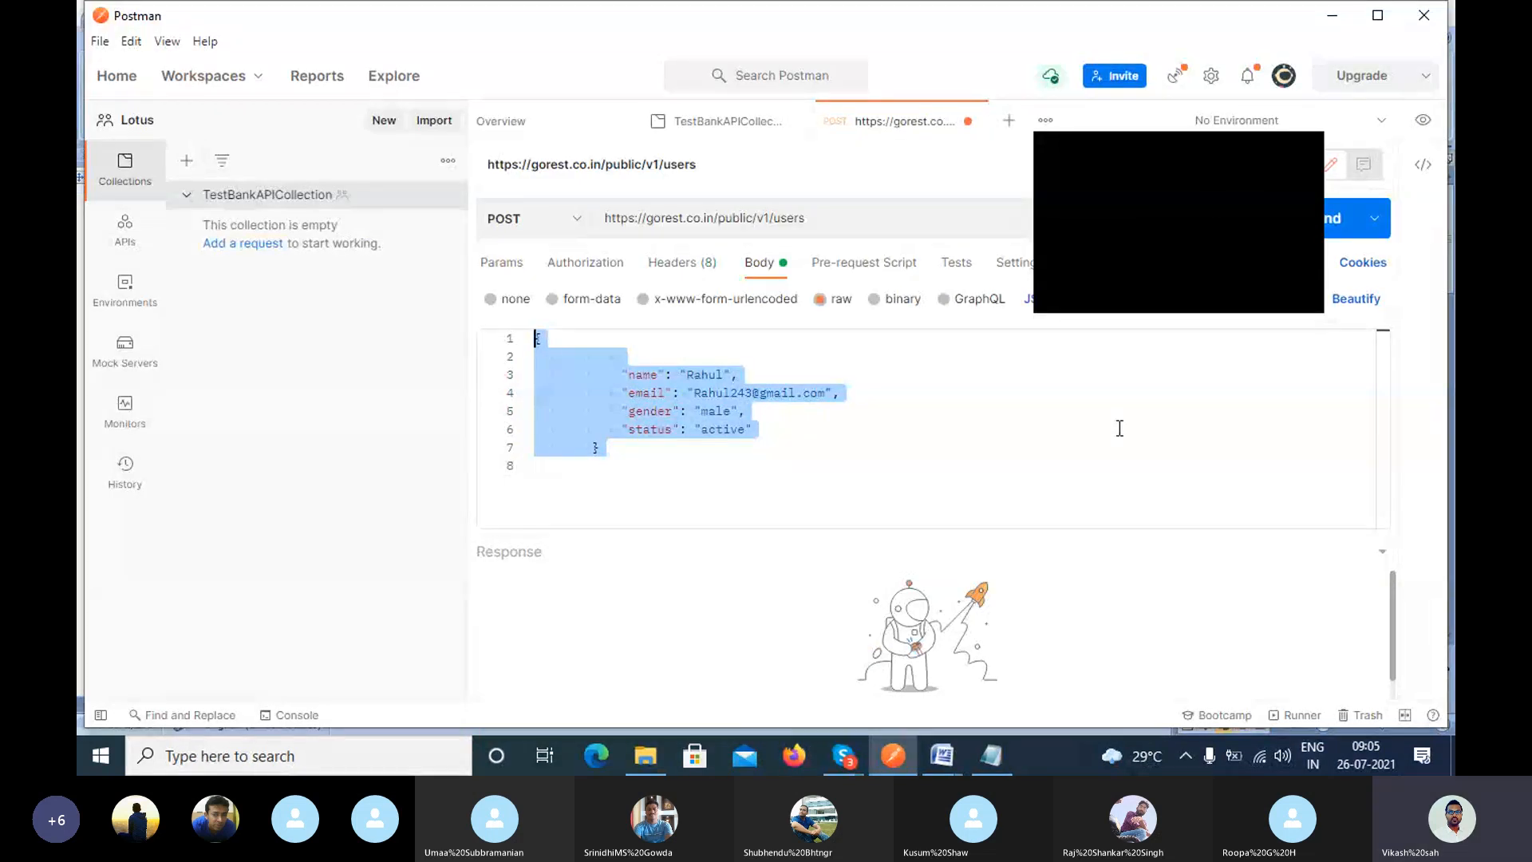
Send the POST request without authorization, enlarge the response area, and highlight the response's message value.
left_click(1312, 227)
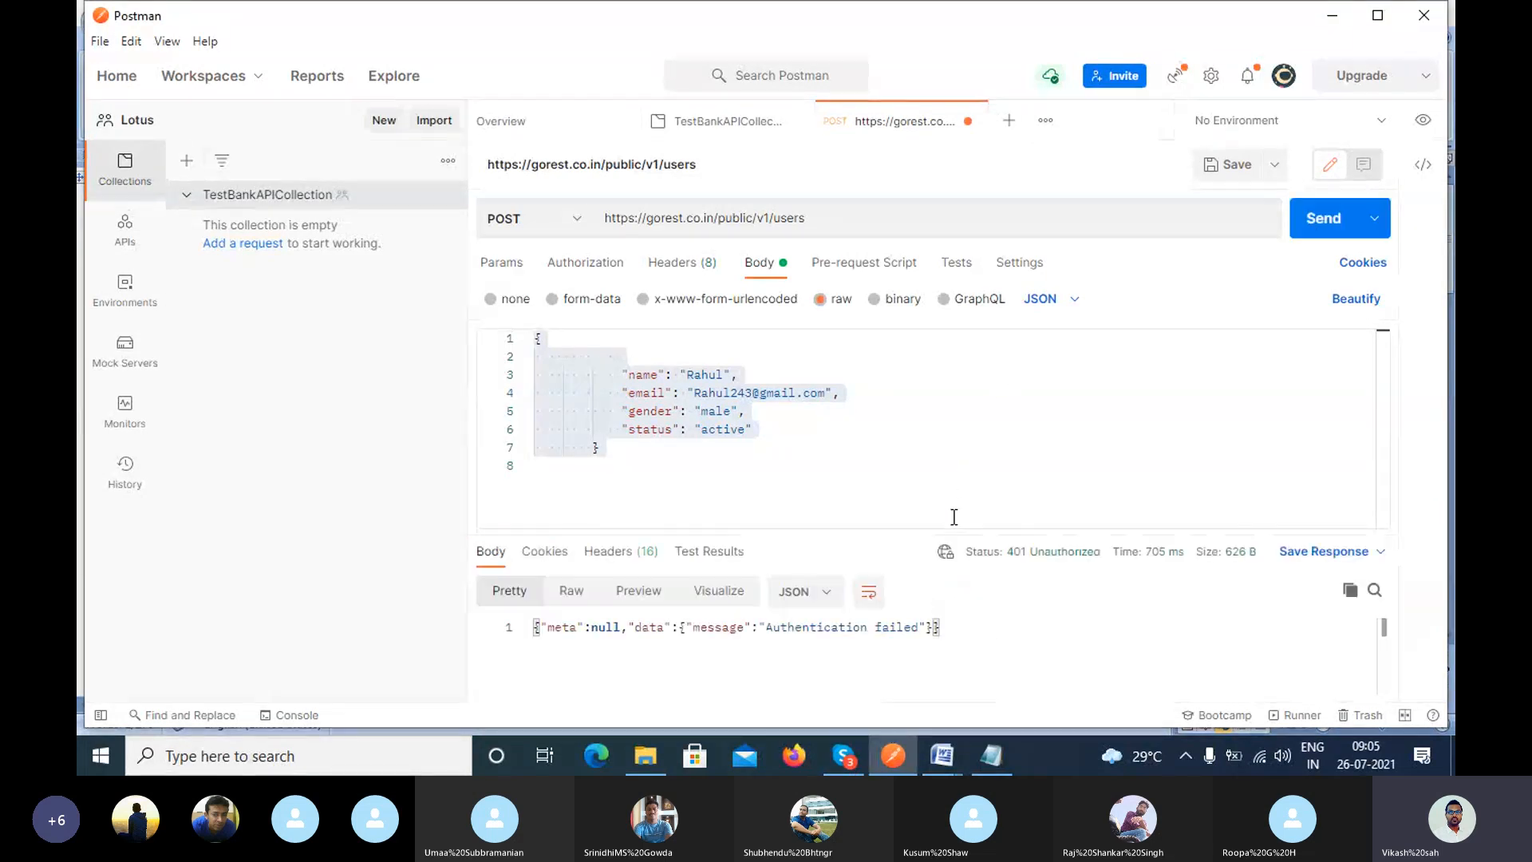
left_click_drag(949, 531, 942, 420)
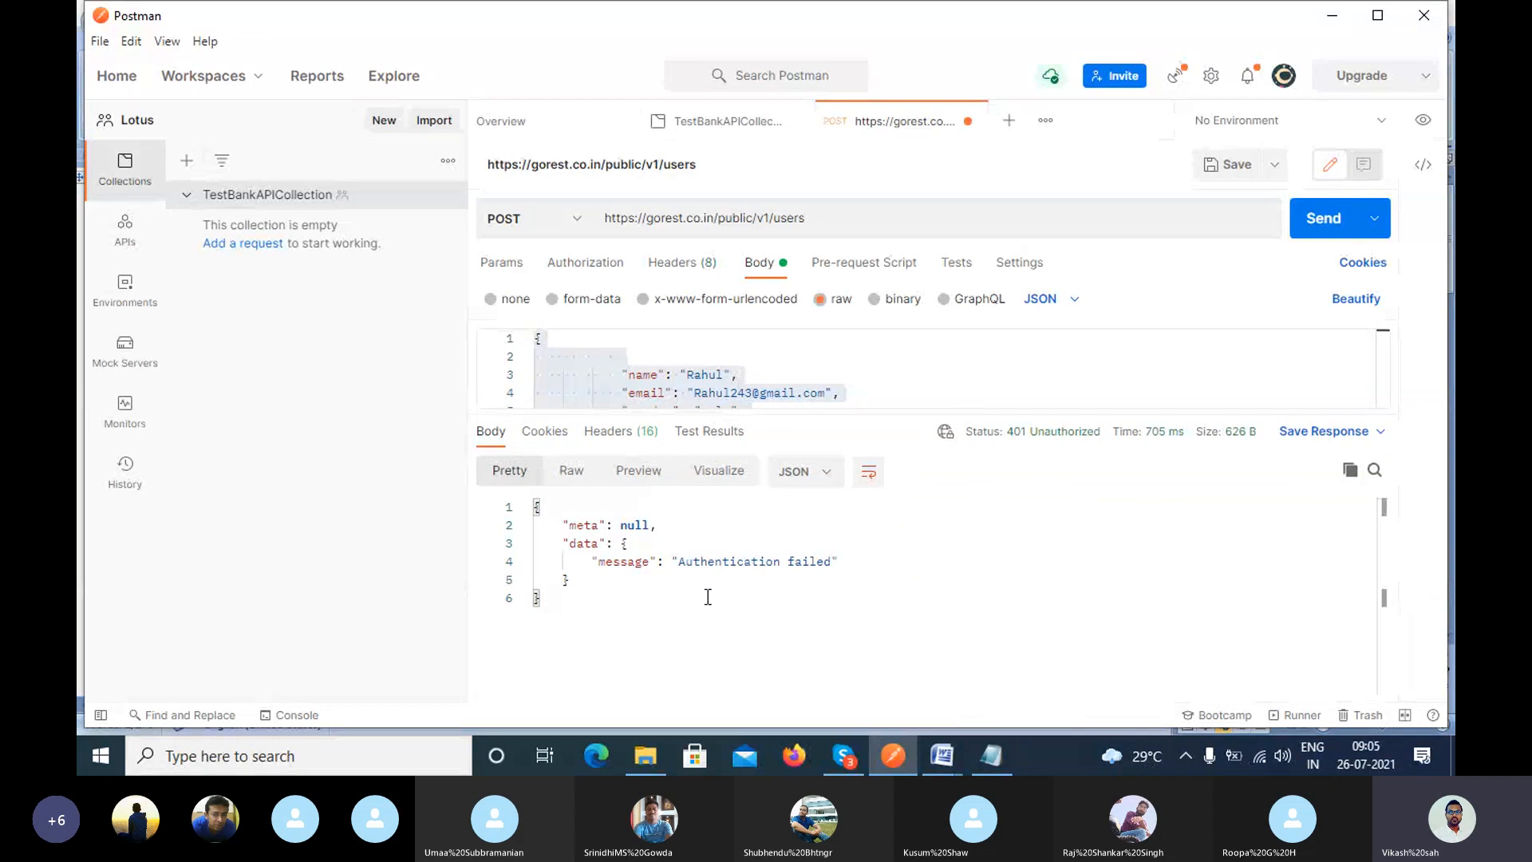
left_click_drag(685, 561, 852, 561)
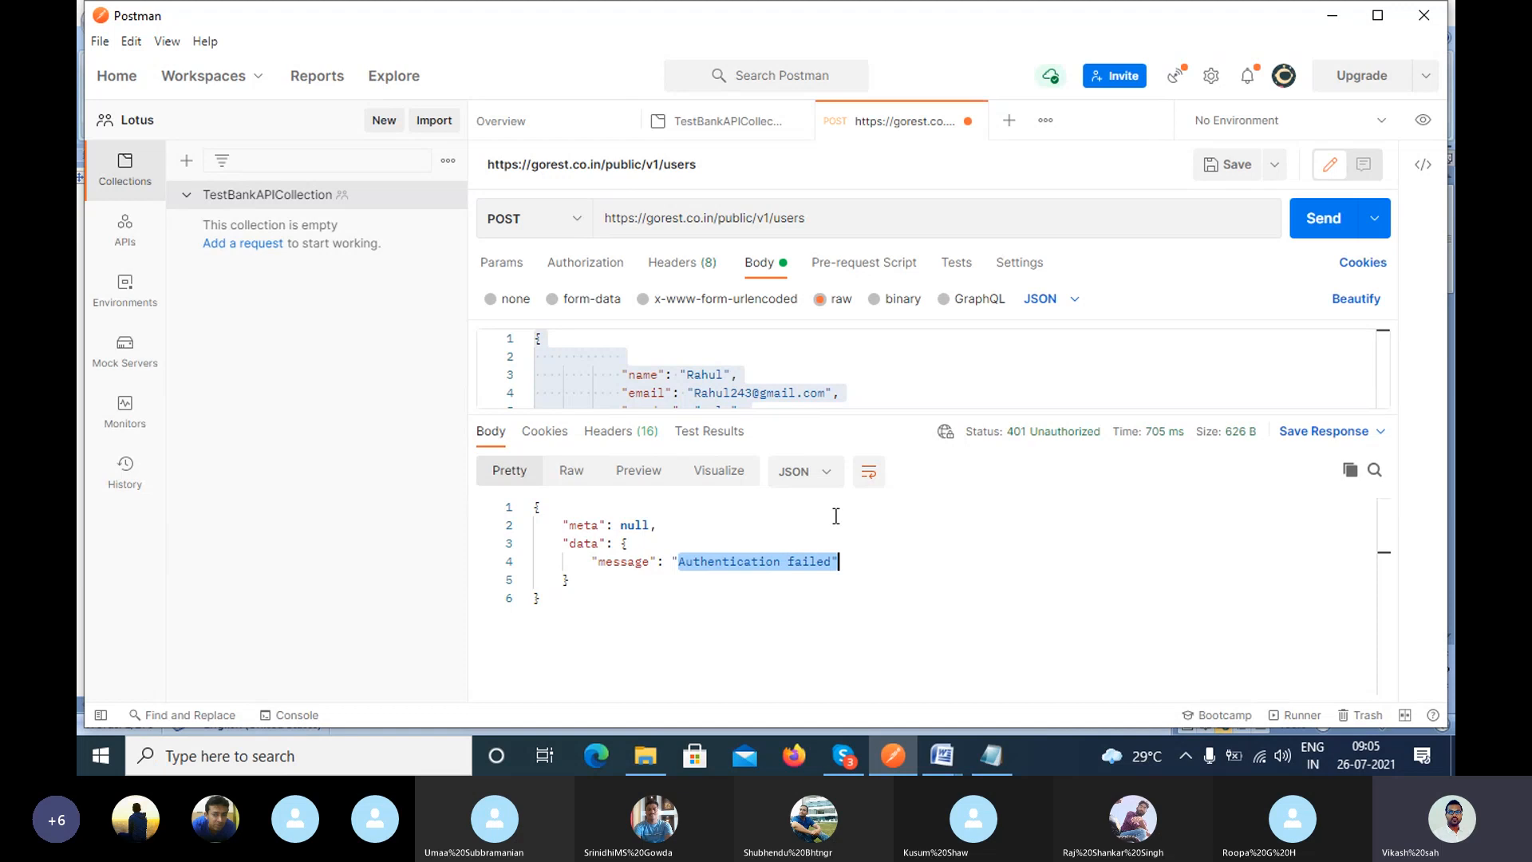
Set the request's authorization type to Bearer Token, keep the prefilled token, and send the POST request again.
left_click(597, 271)
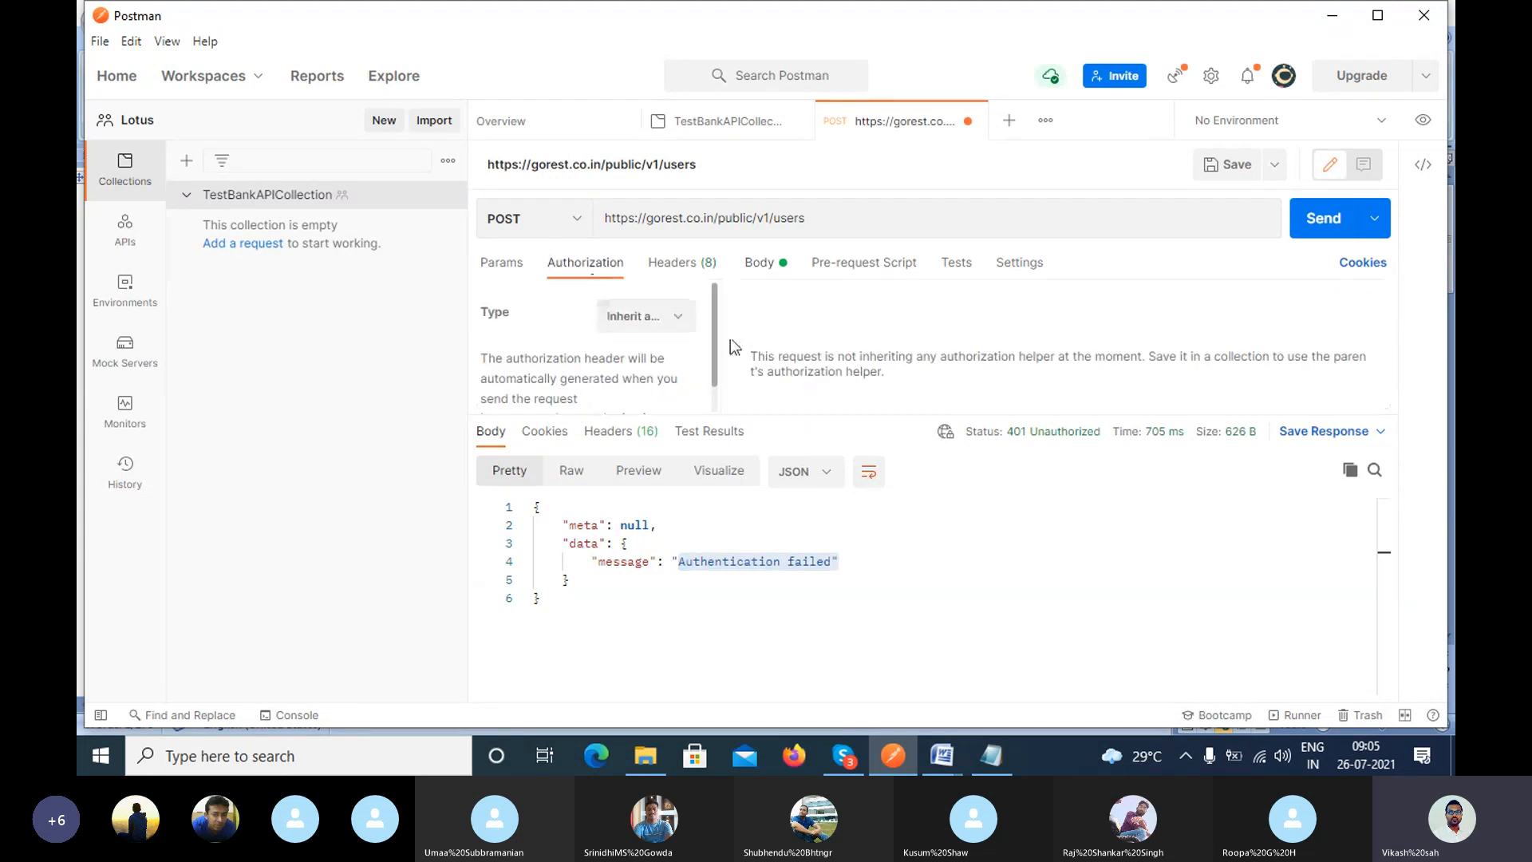
left_click(678, 319)
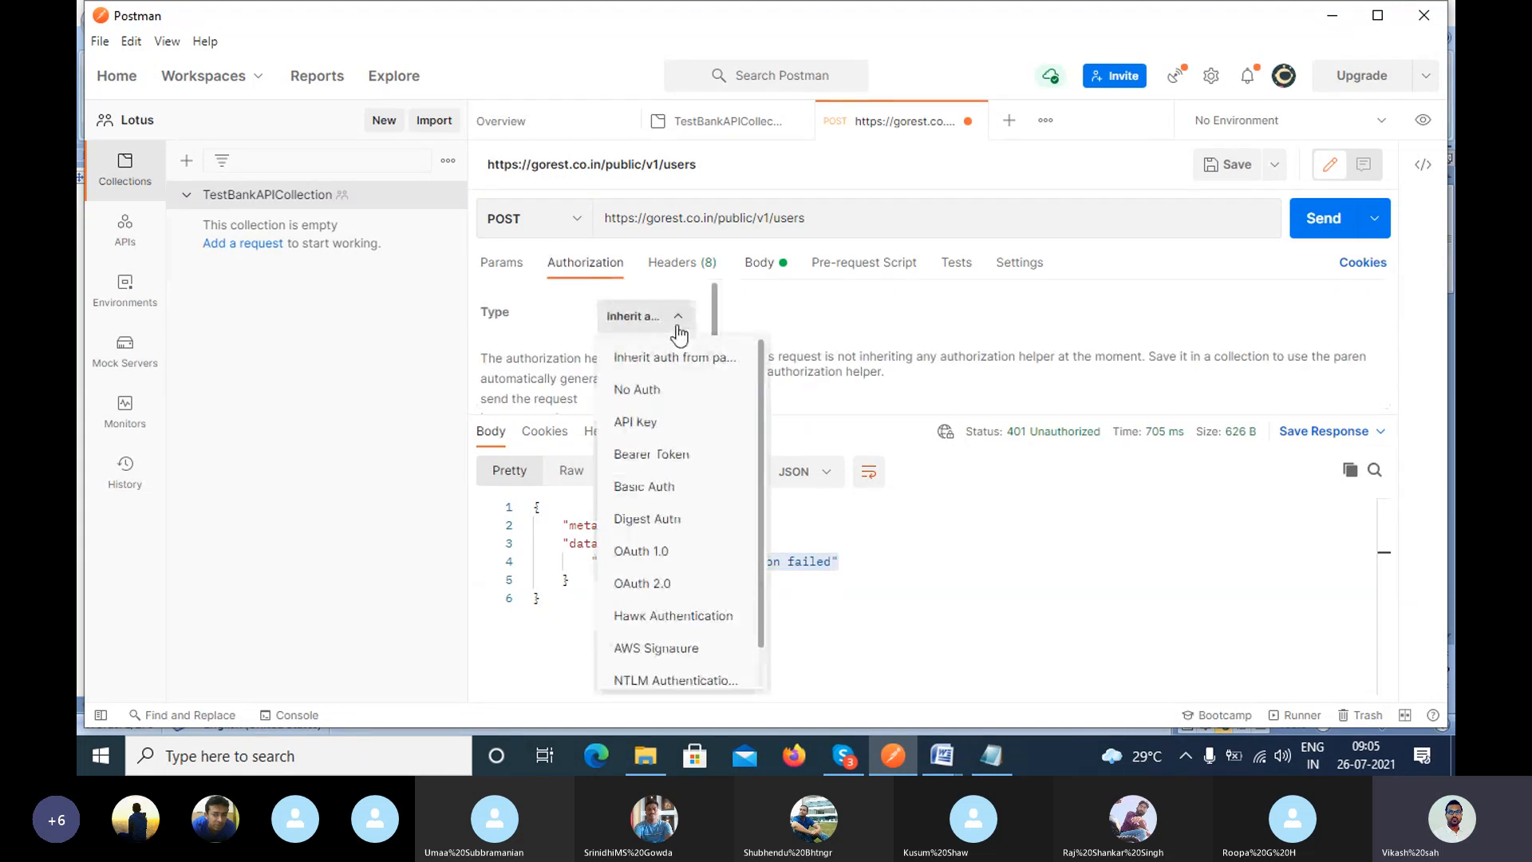
left_click(685, 461)
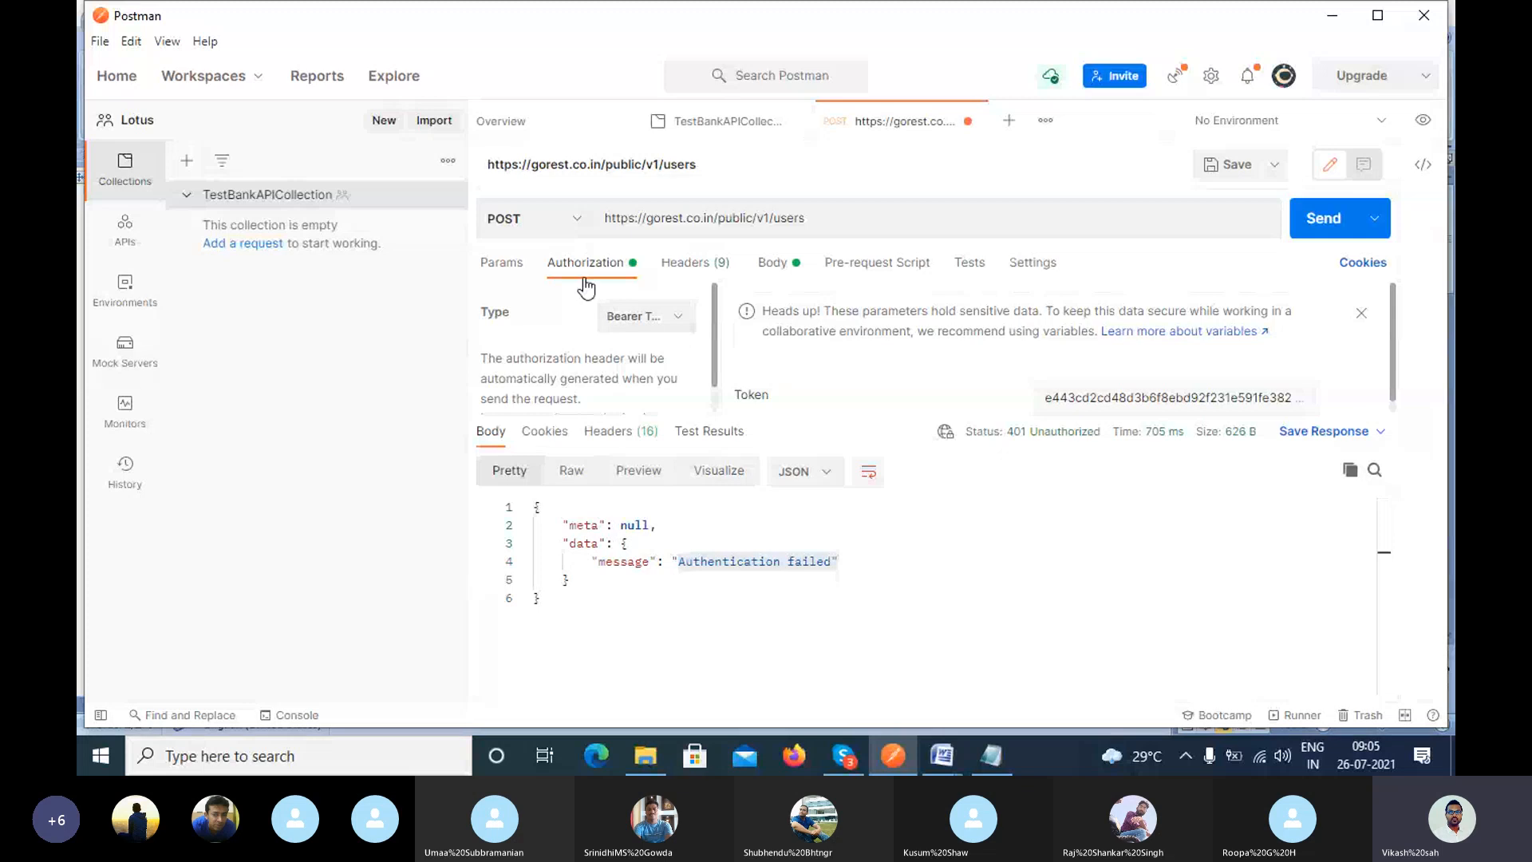
scroll(939, 352, "down", 1)
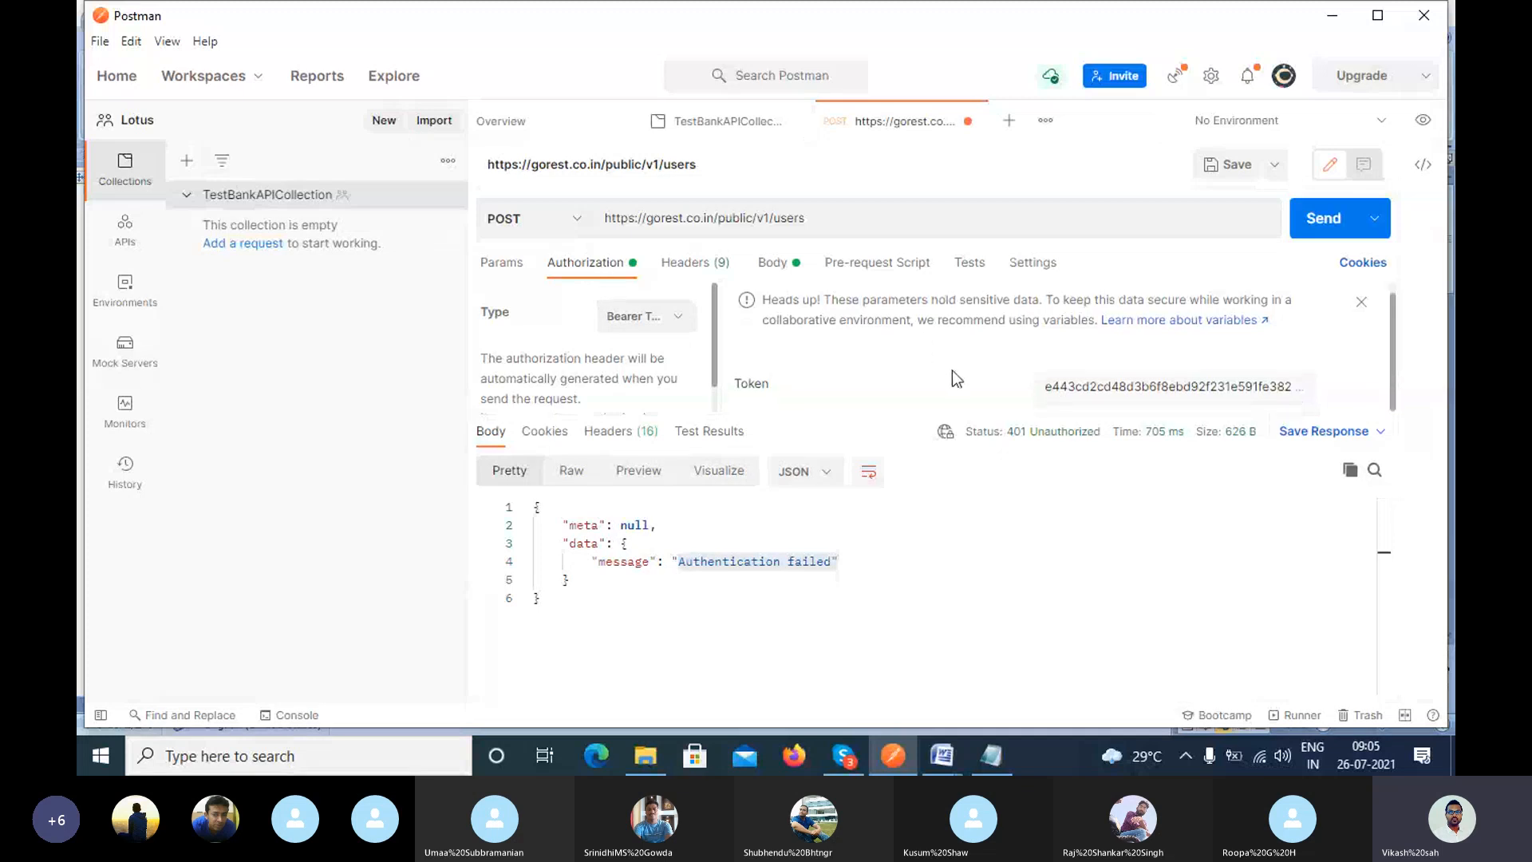
left_click(1133, 391)
left_click(1324, 215)
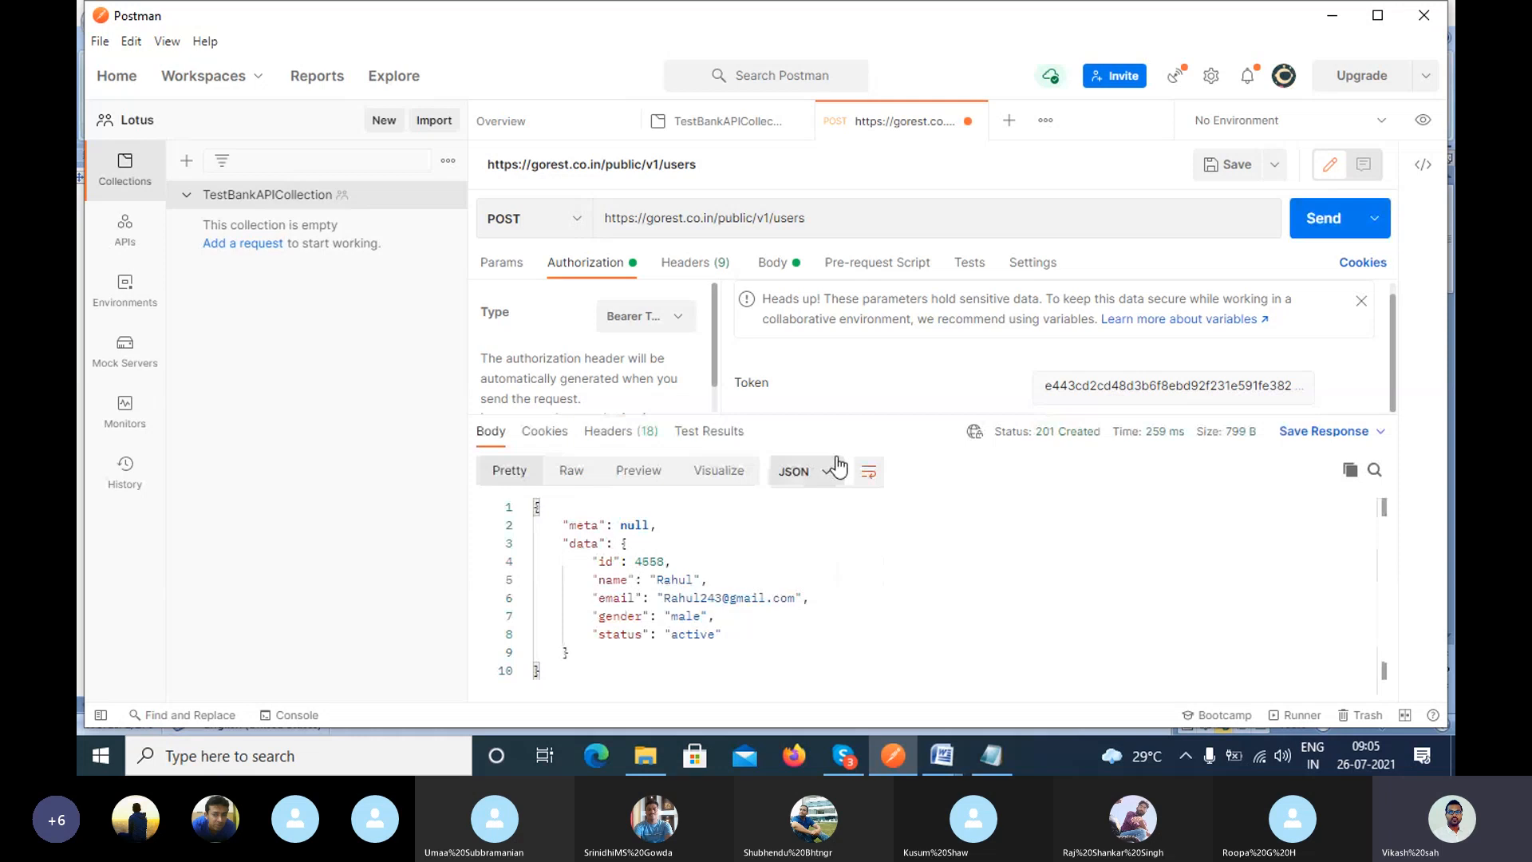
Enlarge the request's authorization area and expand the token field to show the full value.
left_click_drag(863, 413, 863, 402)
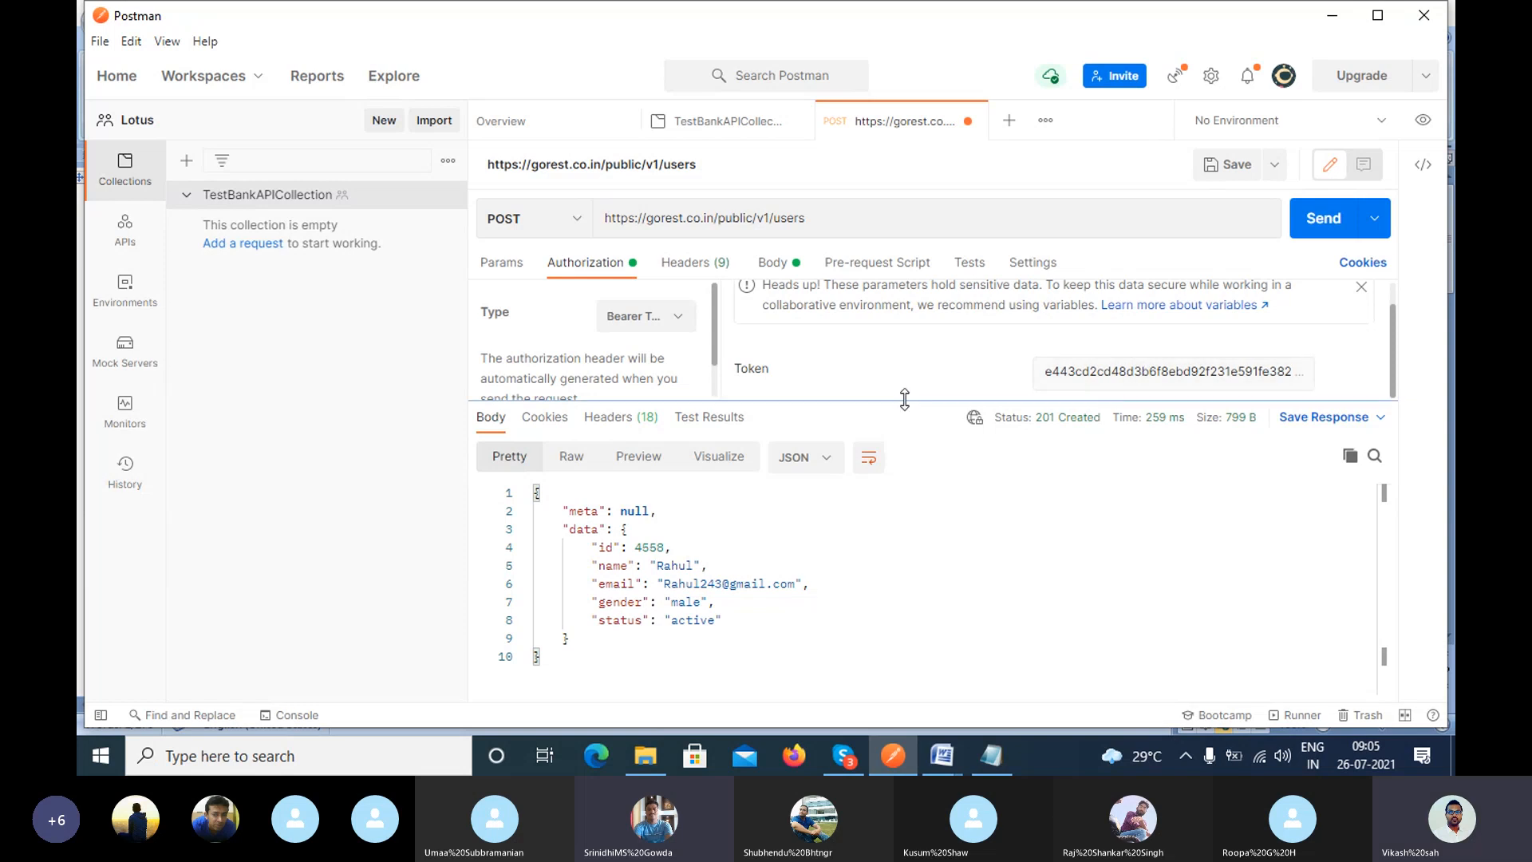
left_click_drag(905, 398, 909, 530)
left_click(1081, 412)
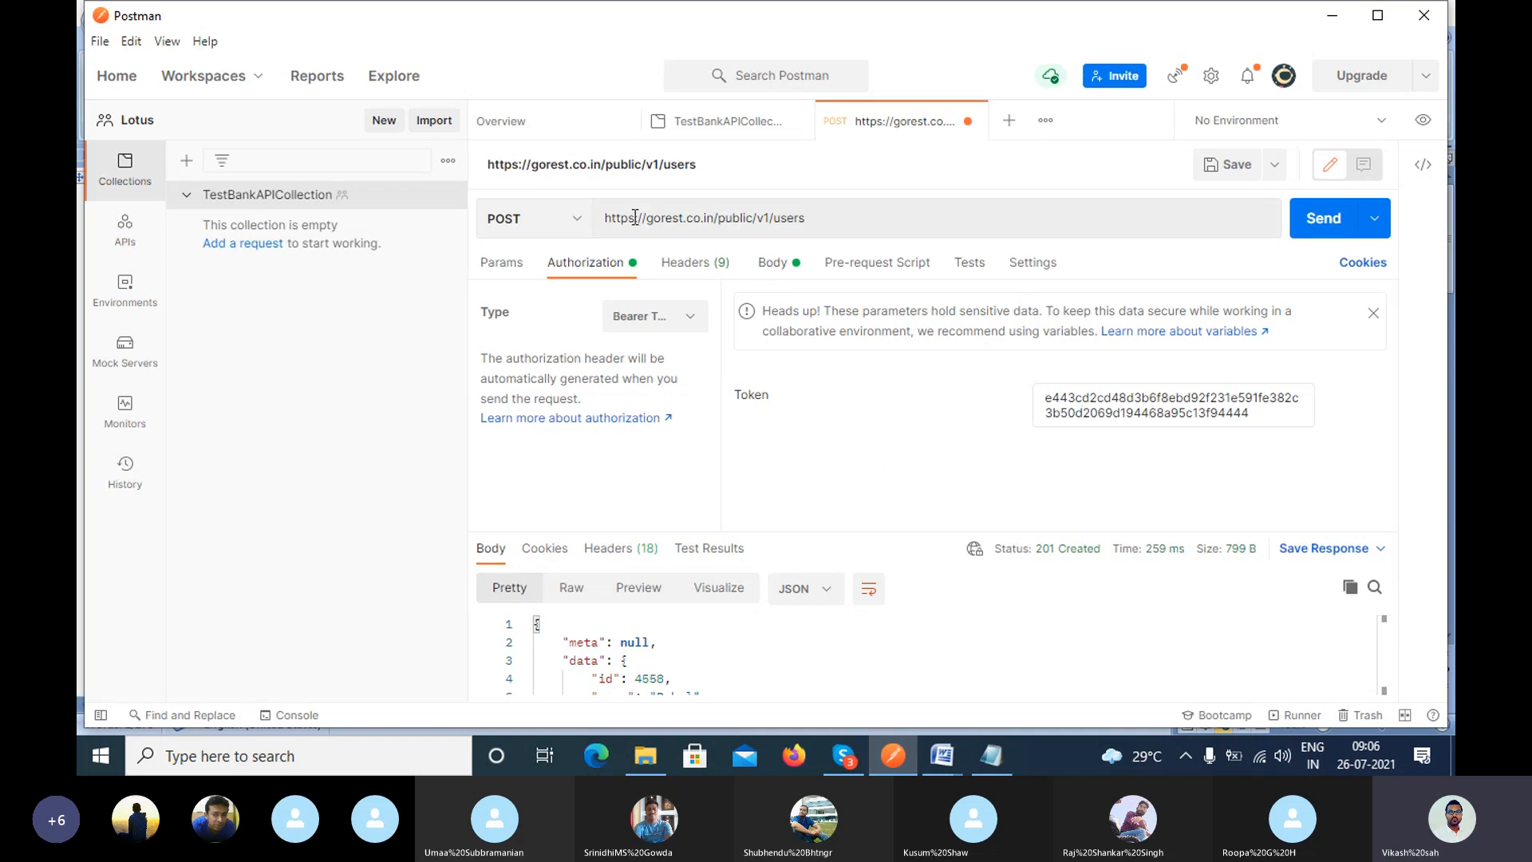
Clear the bearer token, resend the POST request, and enlarge the response area to examine the status.
left_click_drag(635, 217, 669, 225)
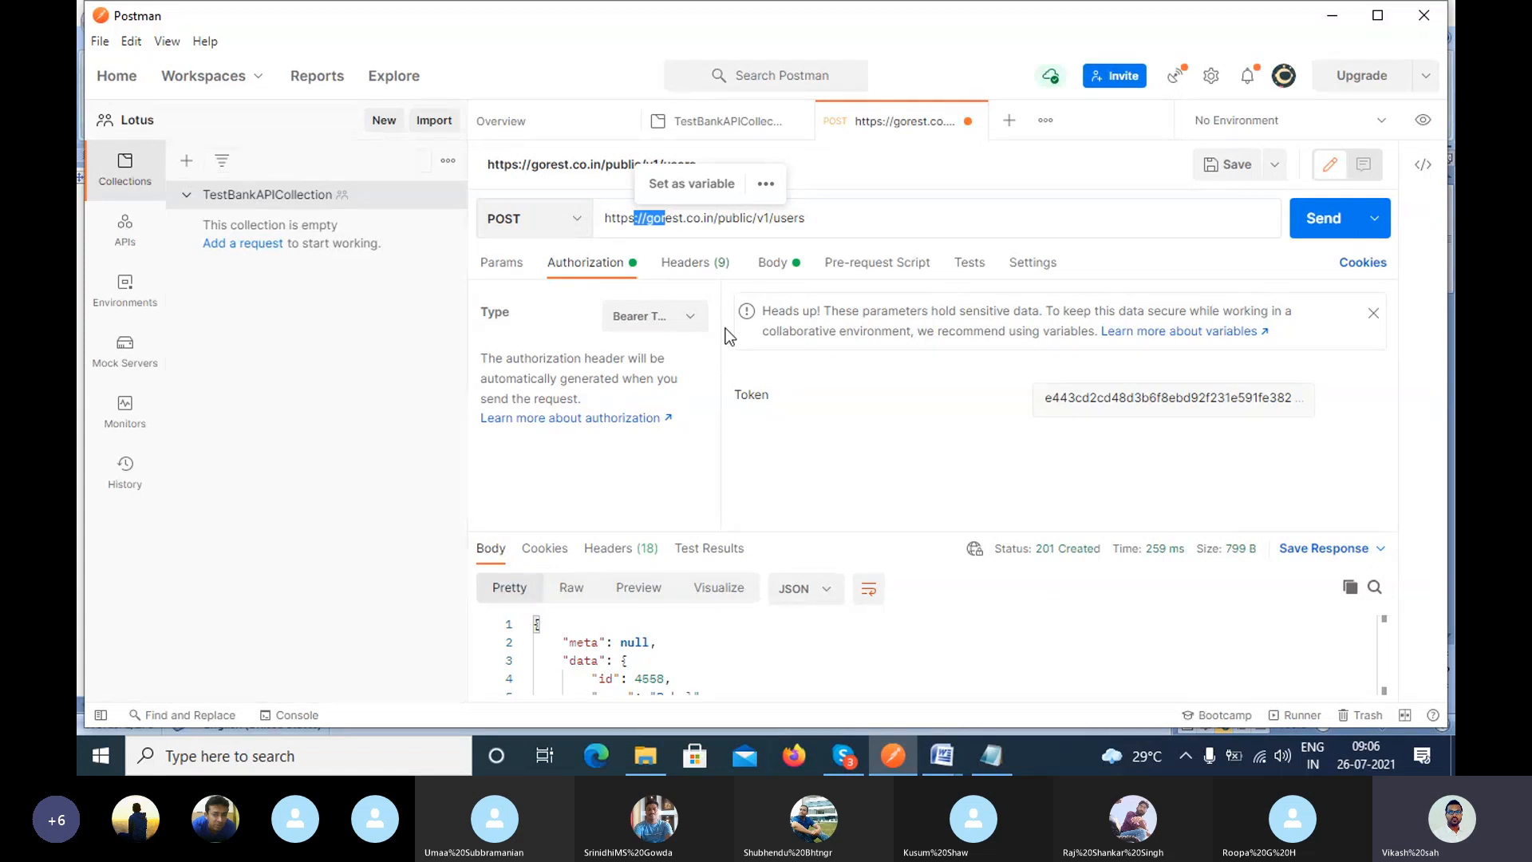
double_click(1087, 401)
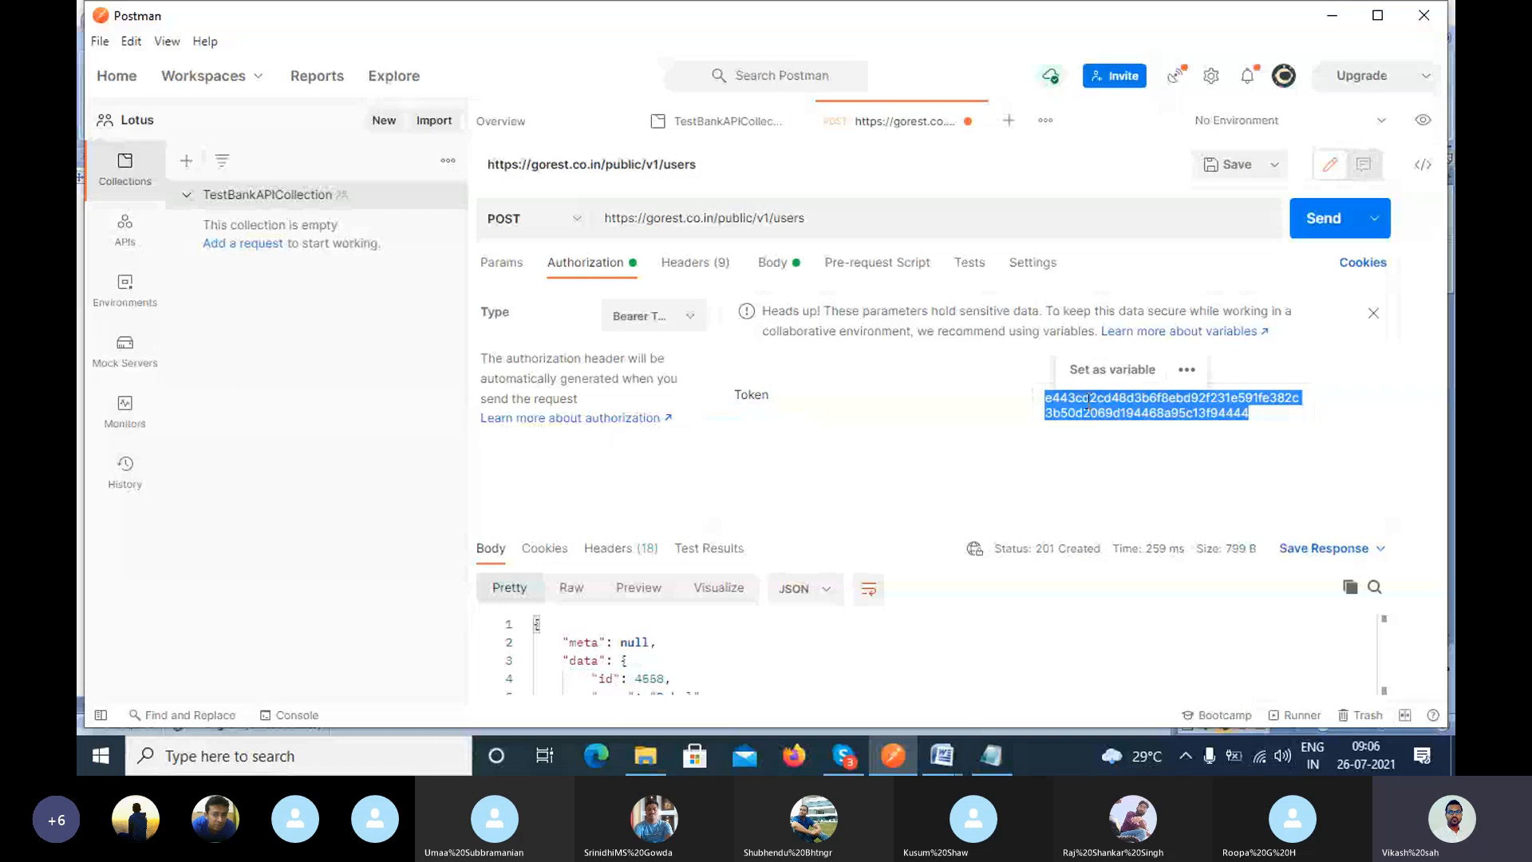
key("BackSpace")
left_click(1308, 229)
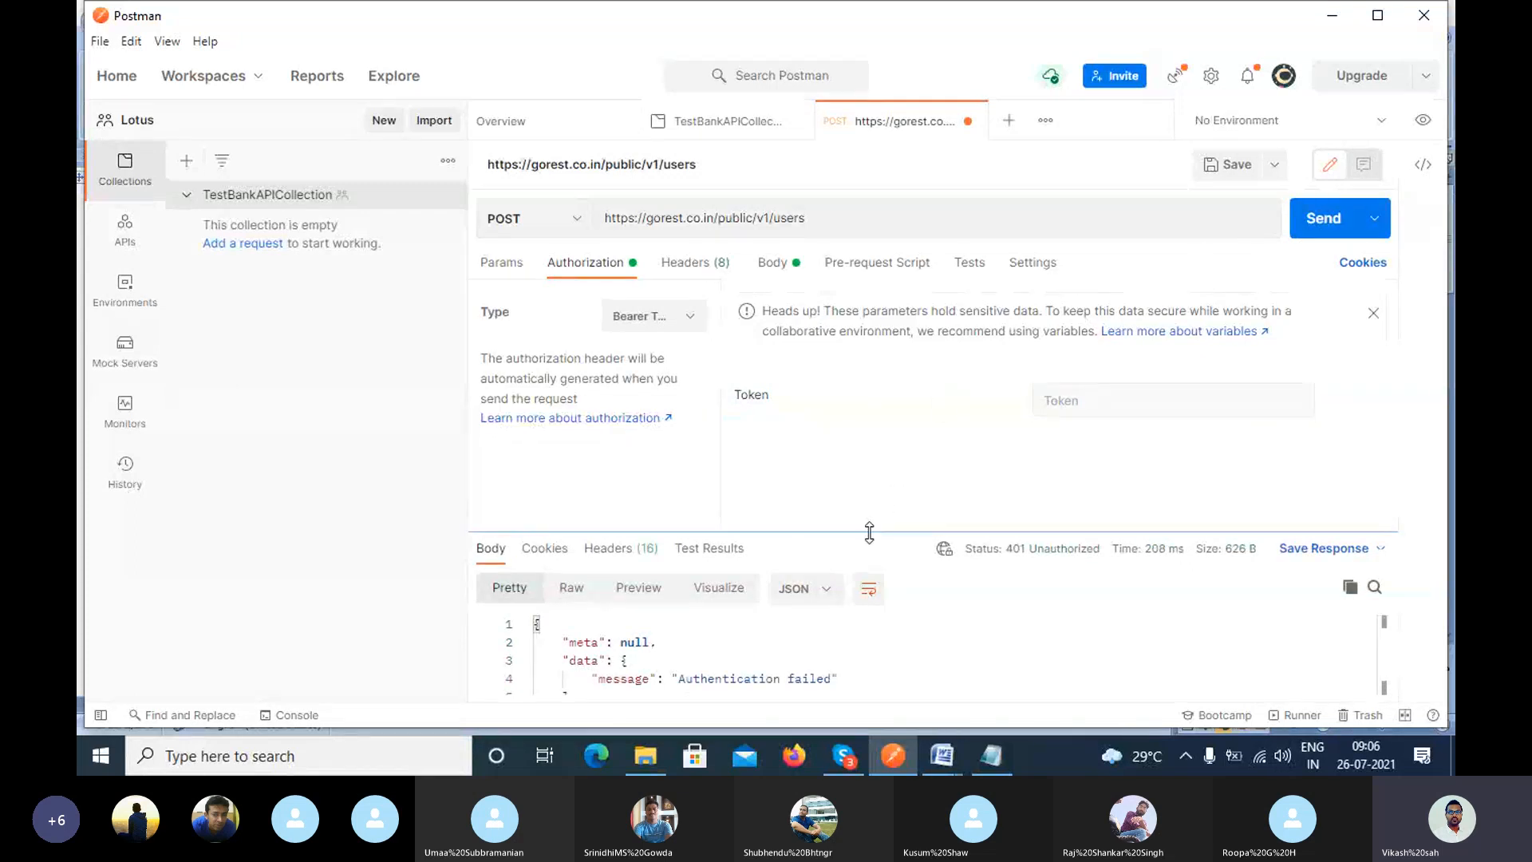
left_click_drag(875, 530, 865, 386)
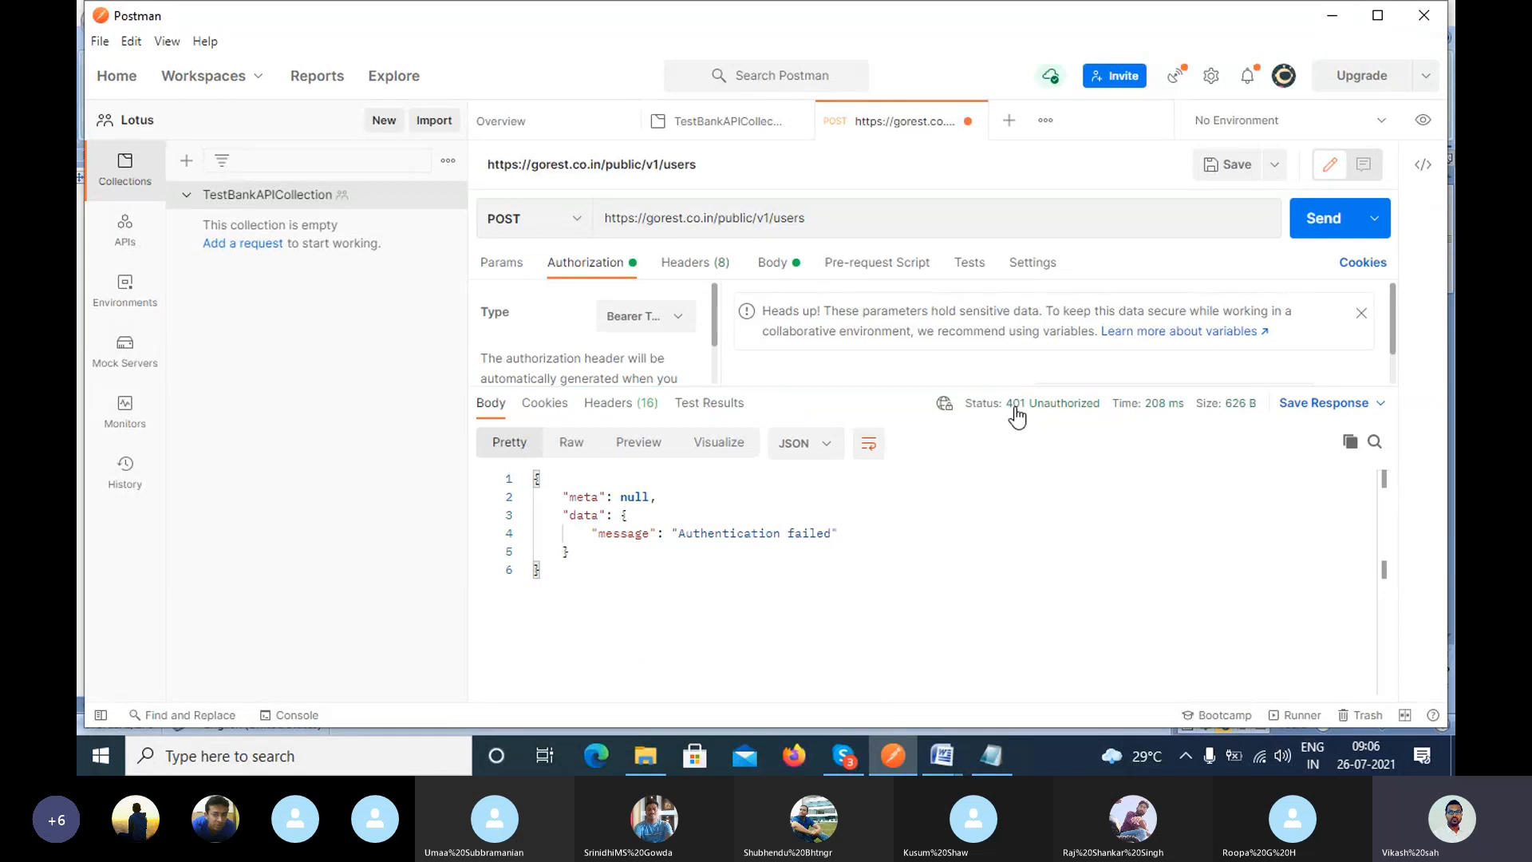
mouse_move(1030, 412)
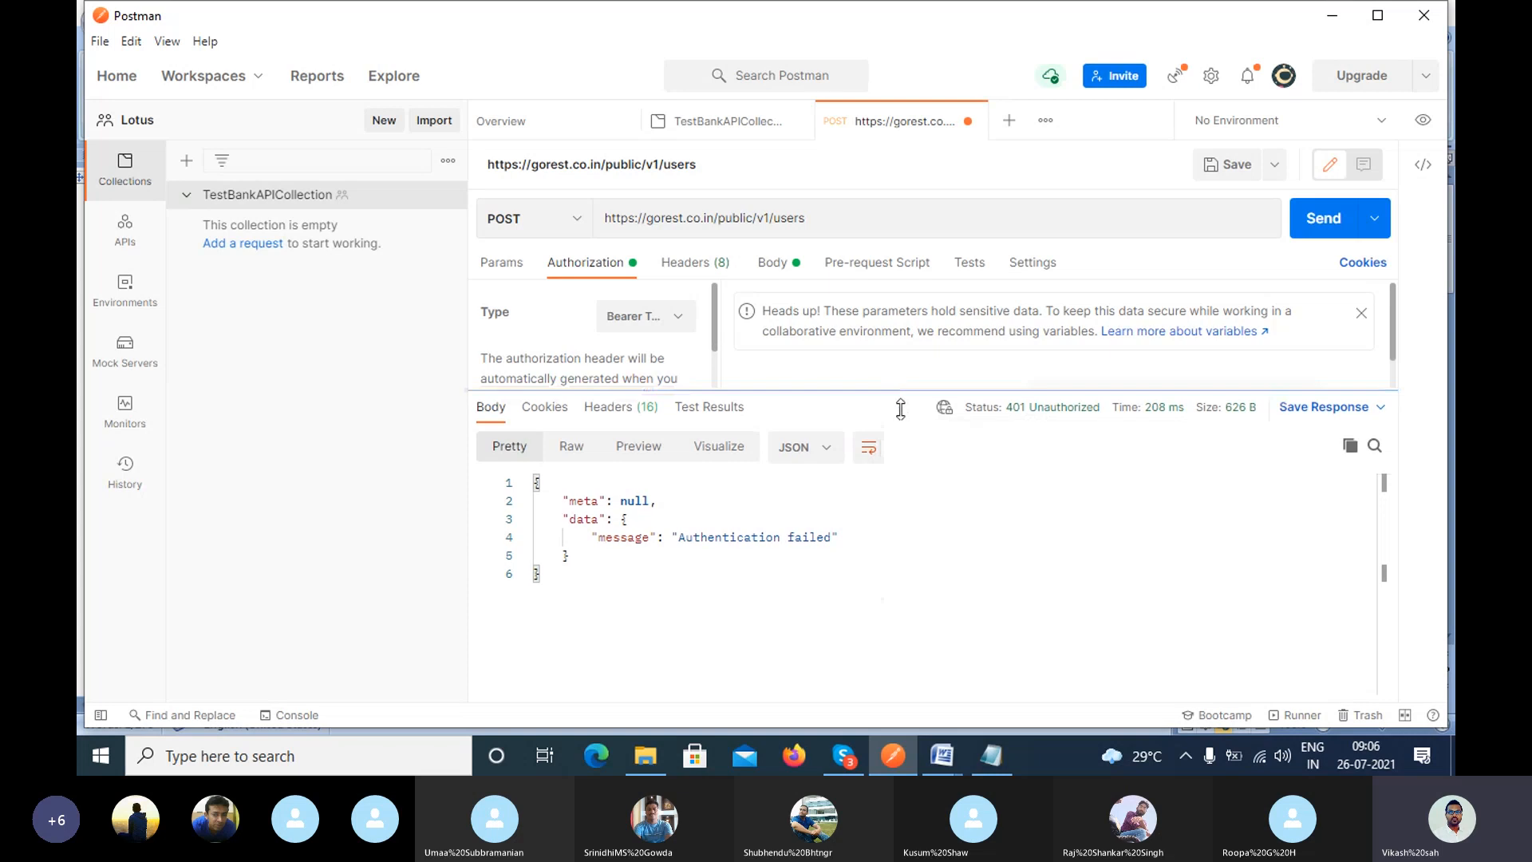
Enlarge the request's authorization area, keep Bearer Token as the authorization type, and paste the access token into the token field.
left_click_drag(896, 386, 900, 471)
left_click(1078, 412)
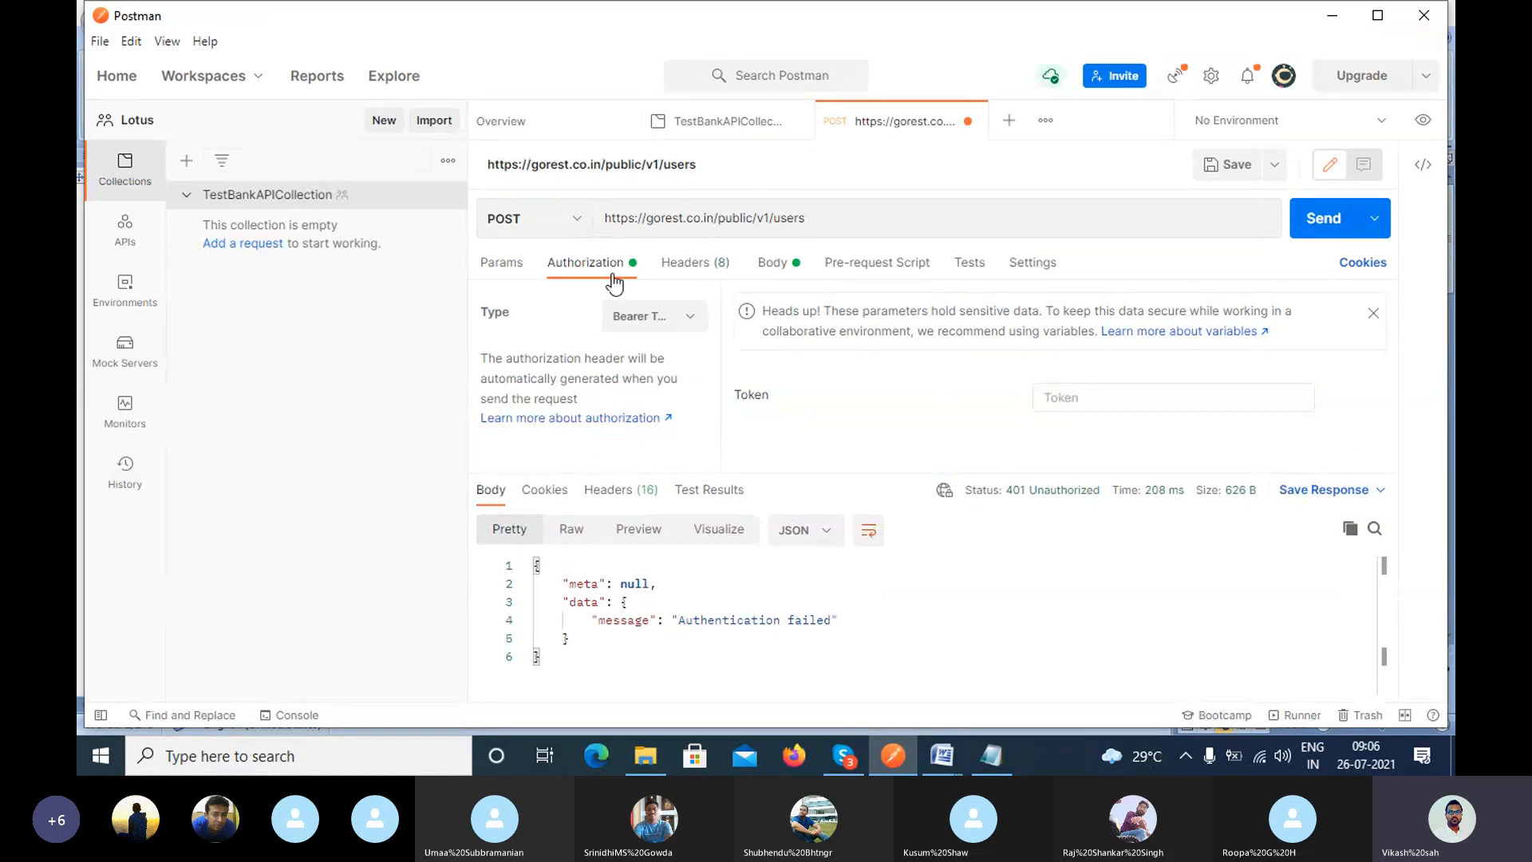
left_click(648, 319)
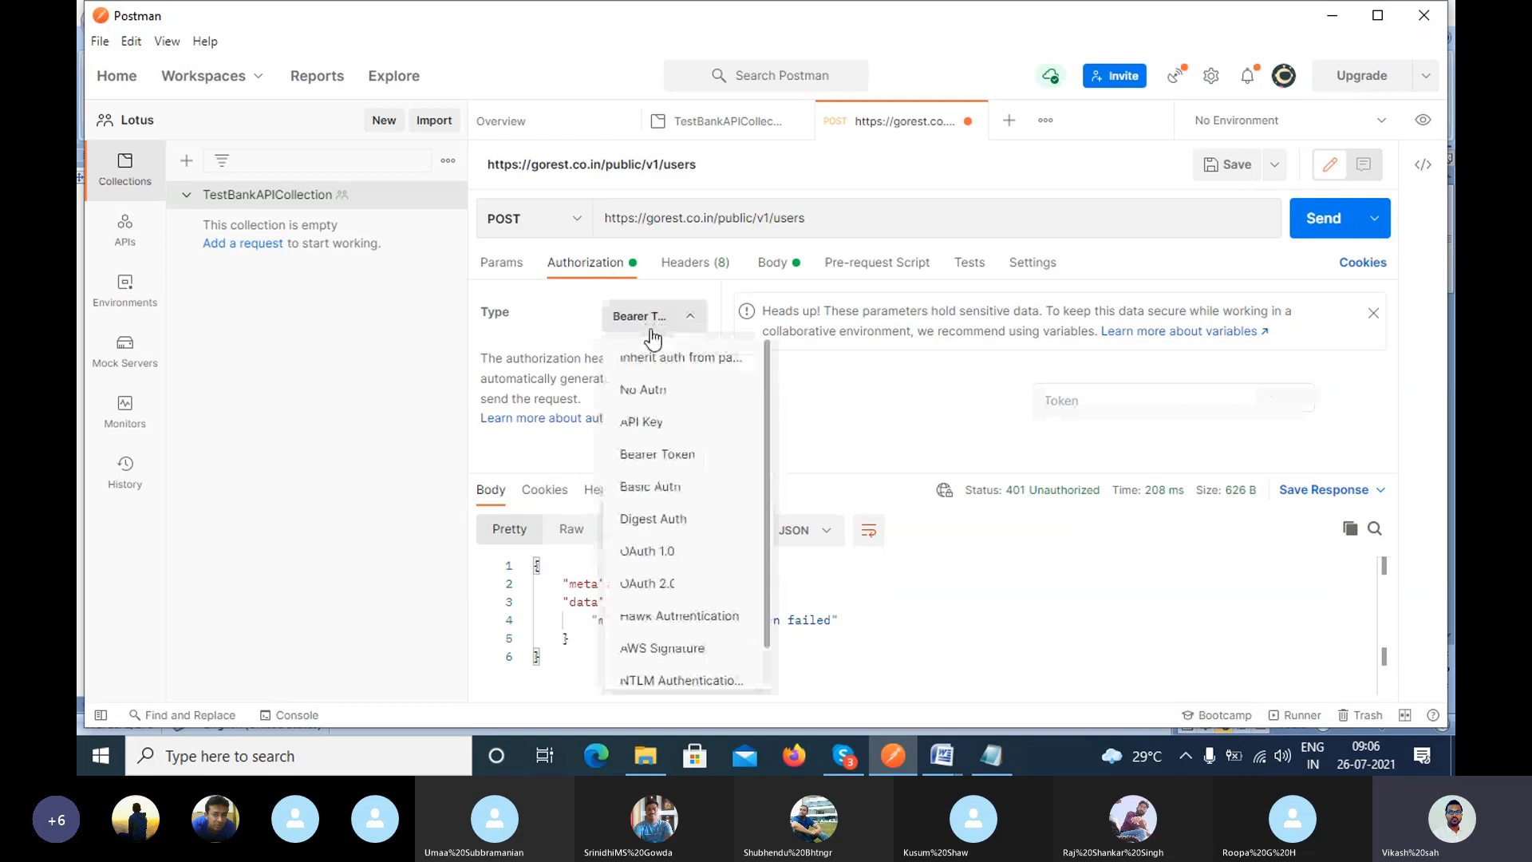
left_click(669, 456)
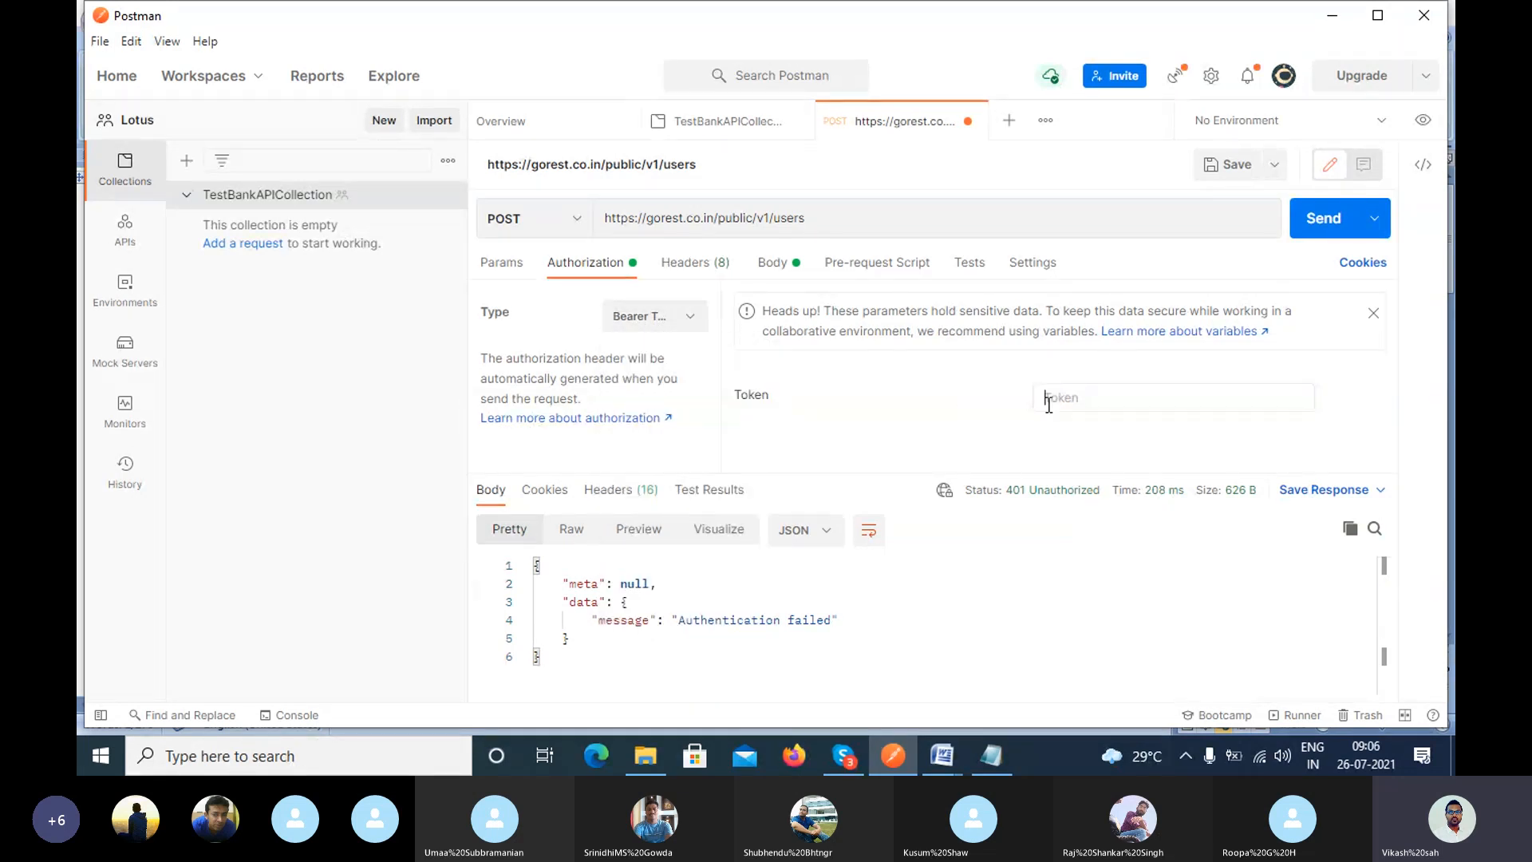
key("ctrl+v")
key("ctrl+a")
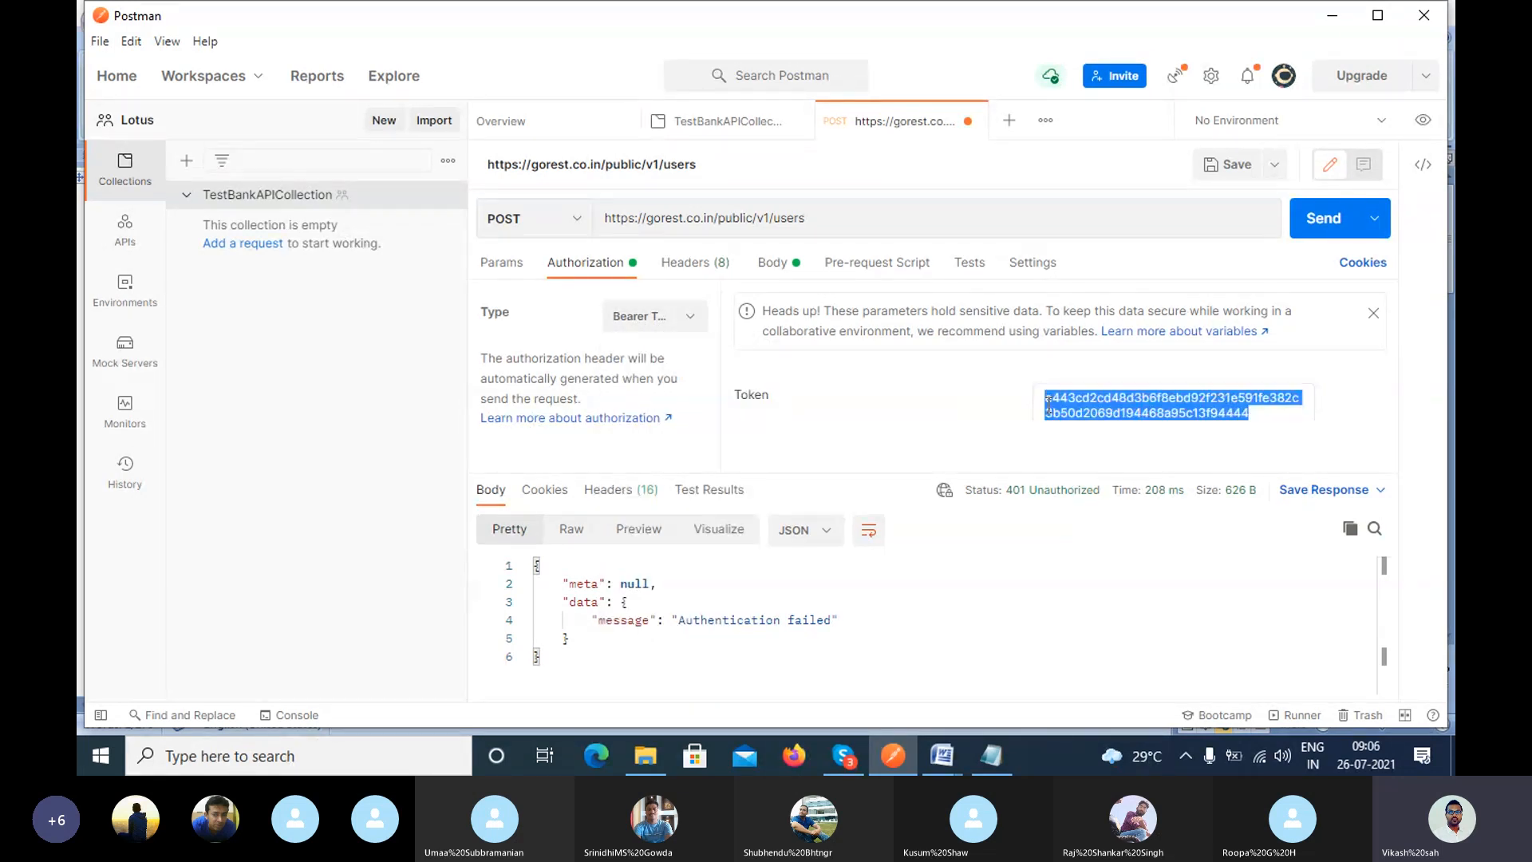
left_click(954, 410)
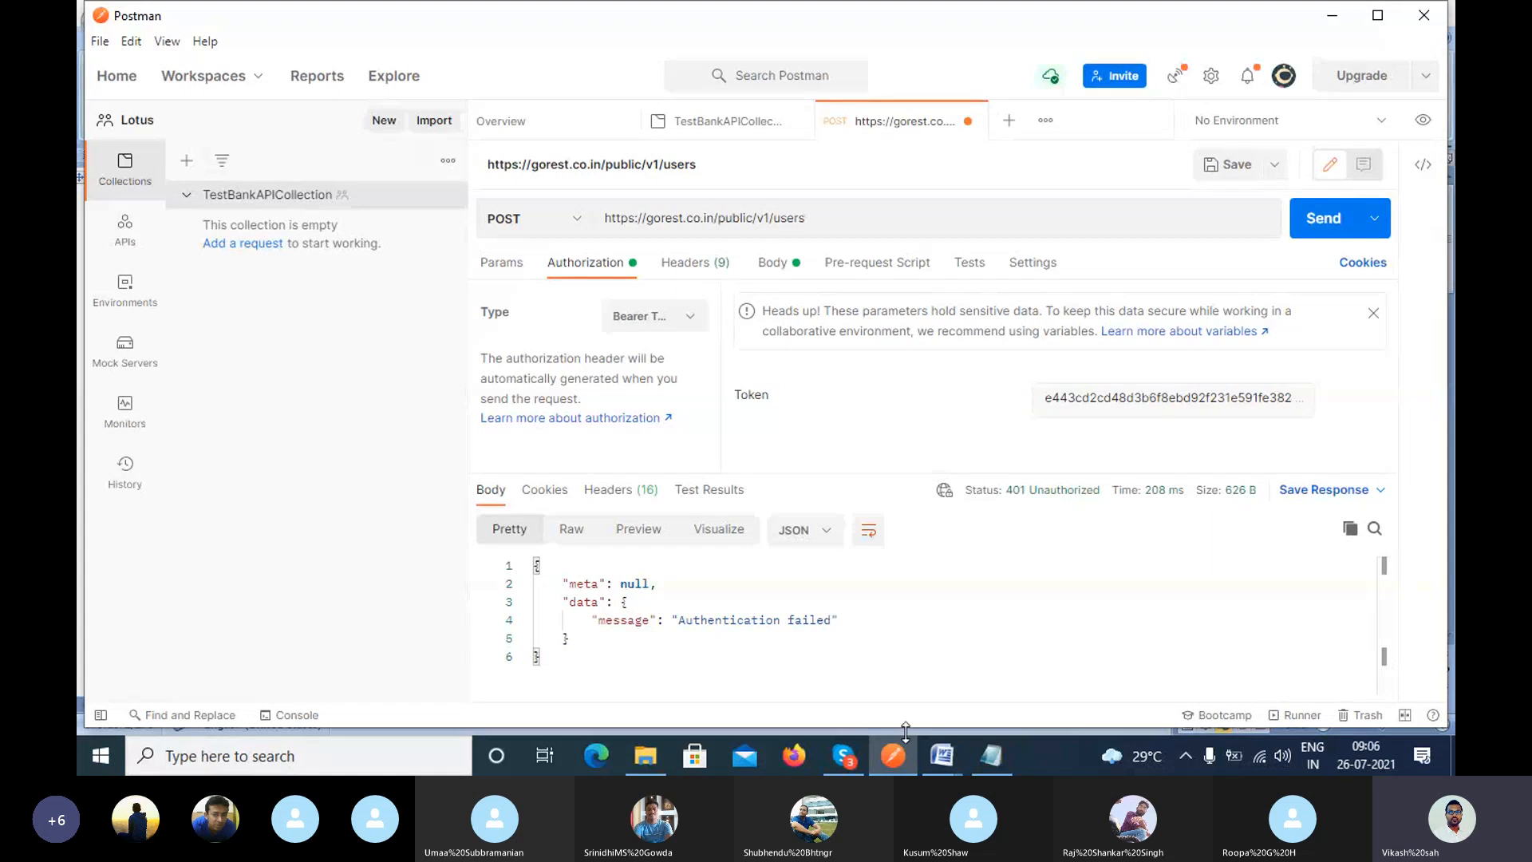
Switch to Google Chrome and open the bookmarked gorest.co.in site in a new tab.
left_click(390, 766)
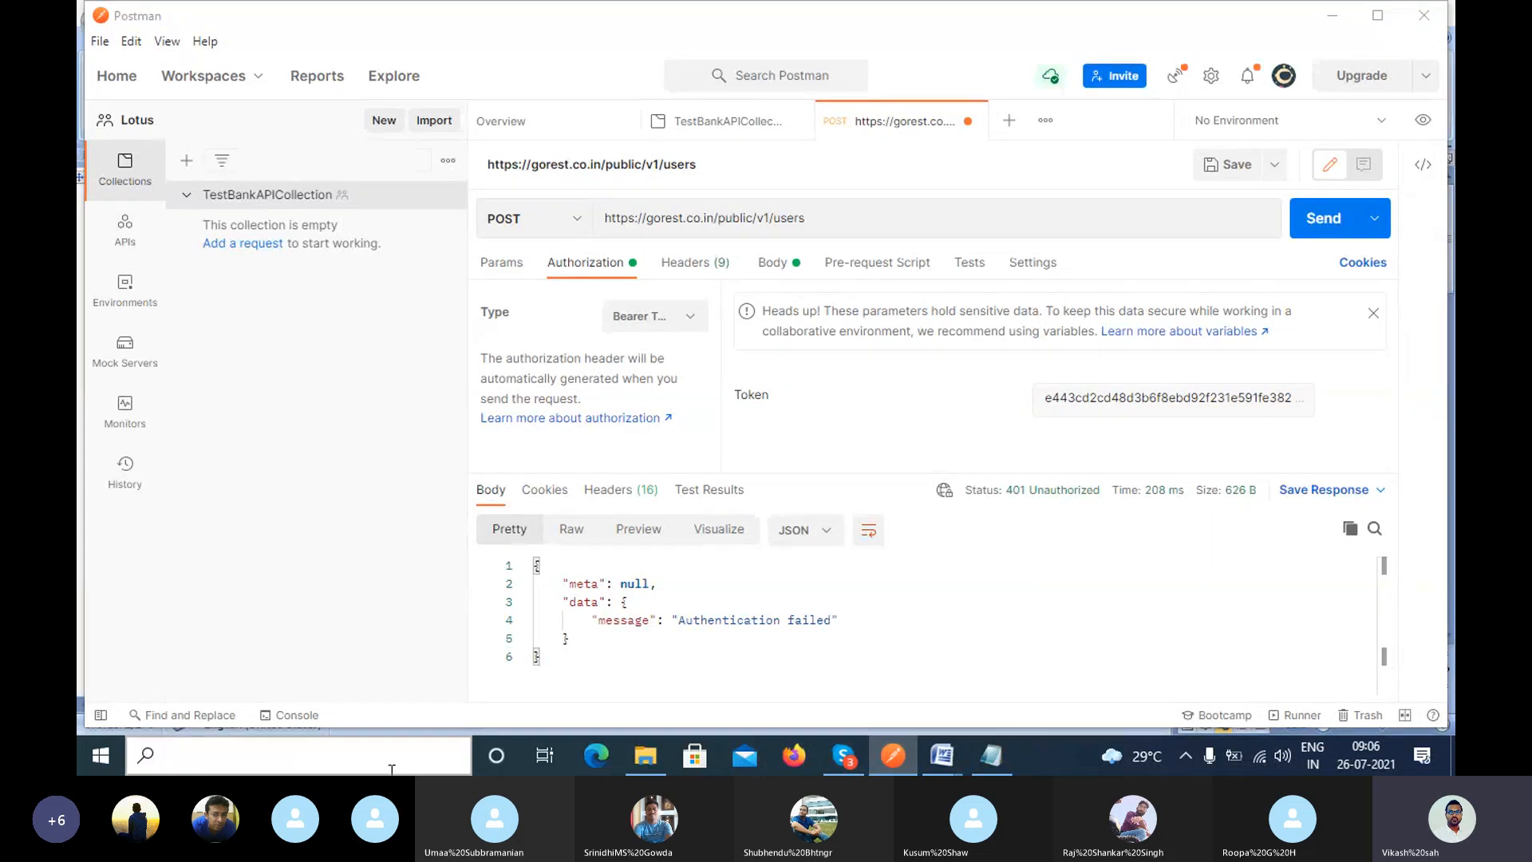
type("Chrome")
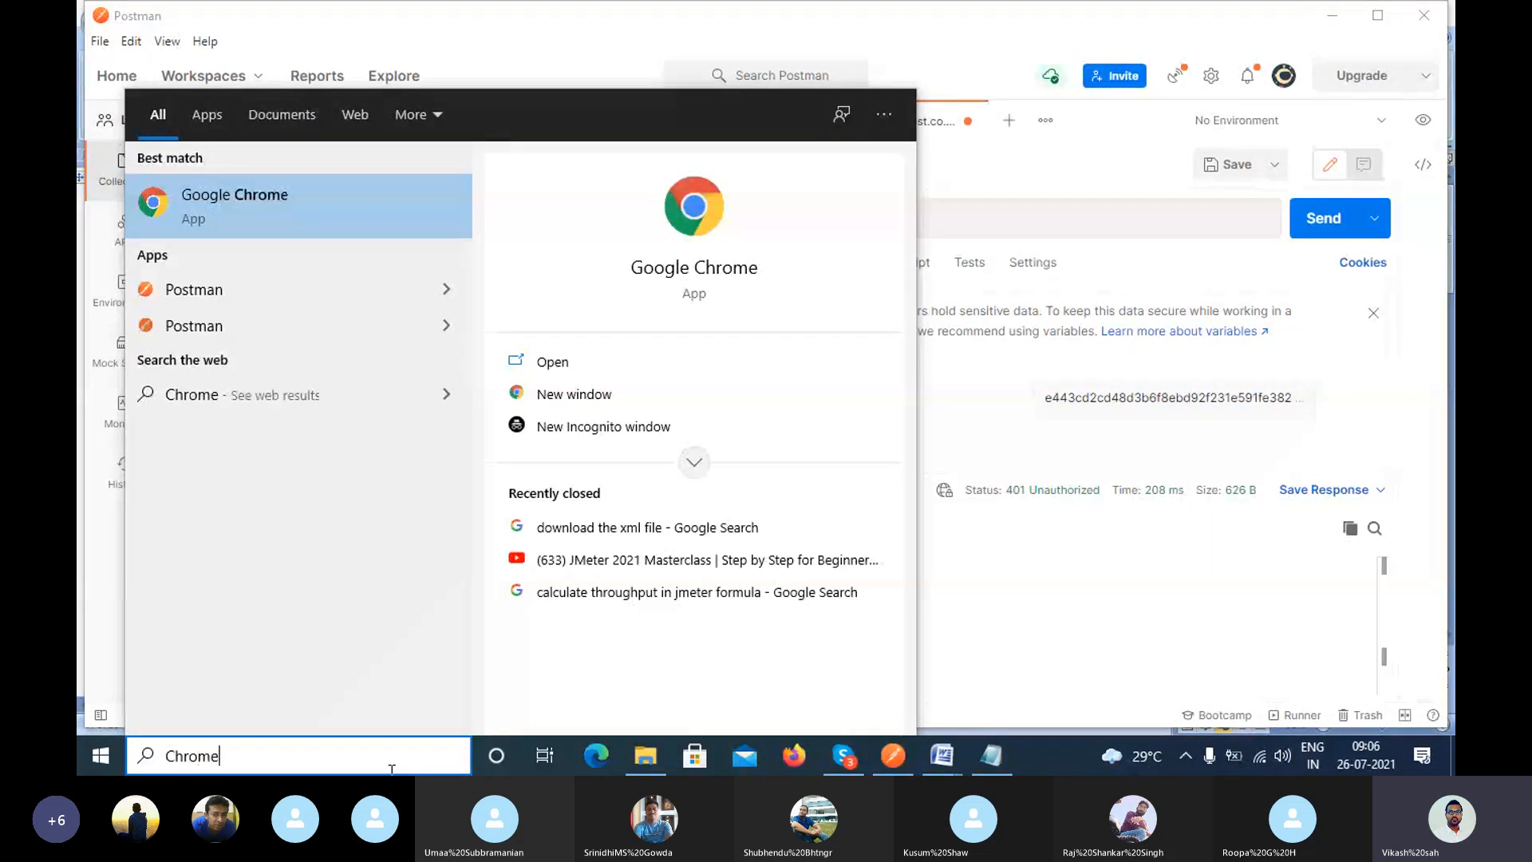
key("Escape")
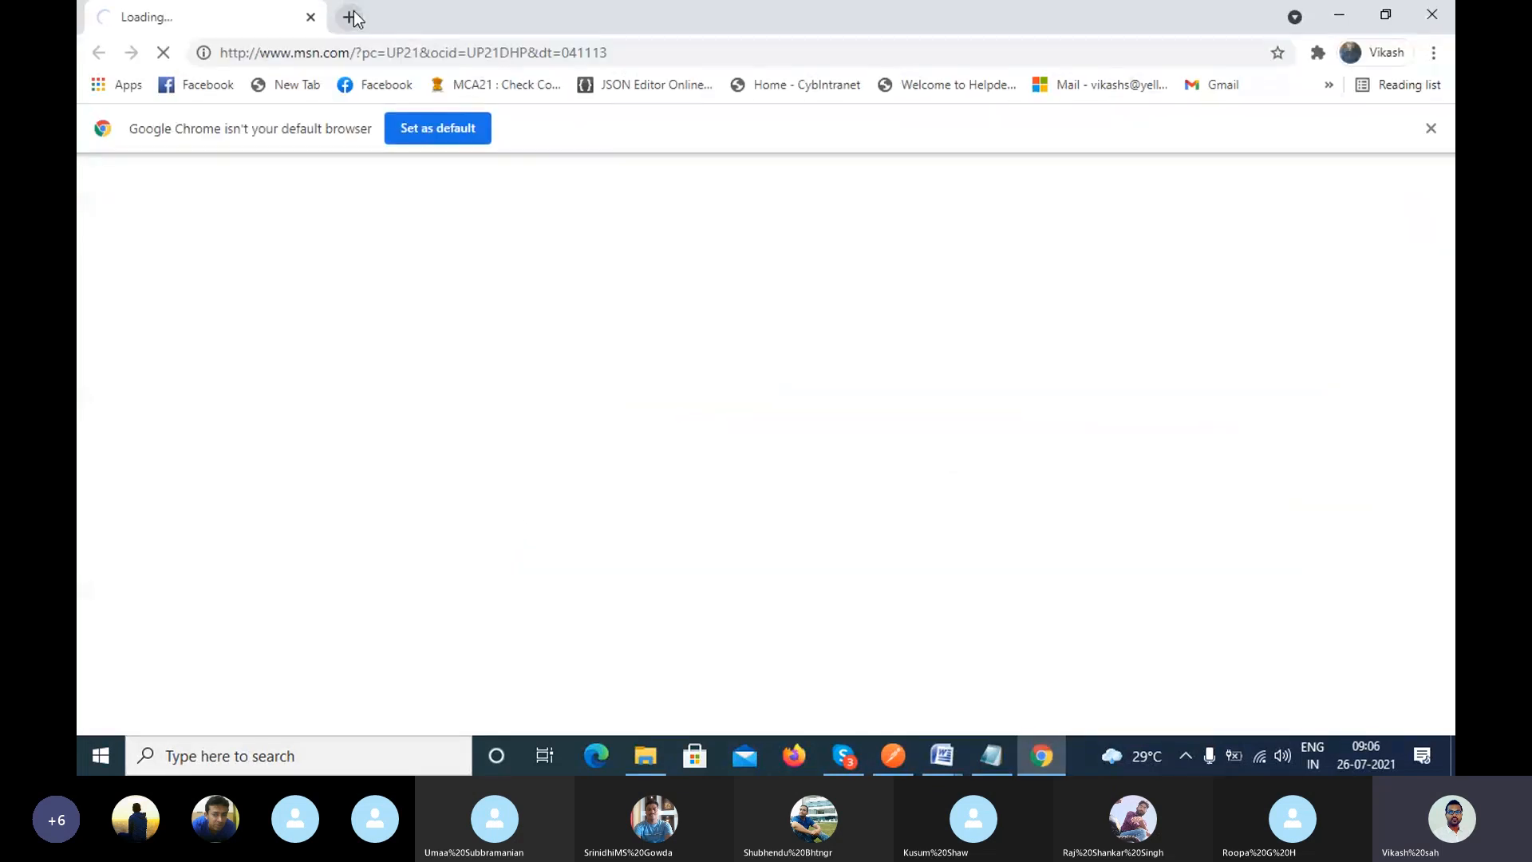
left_click(350, 17)
left_click(1328, 84)
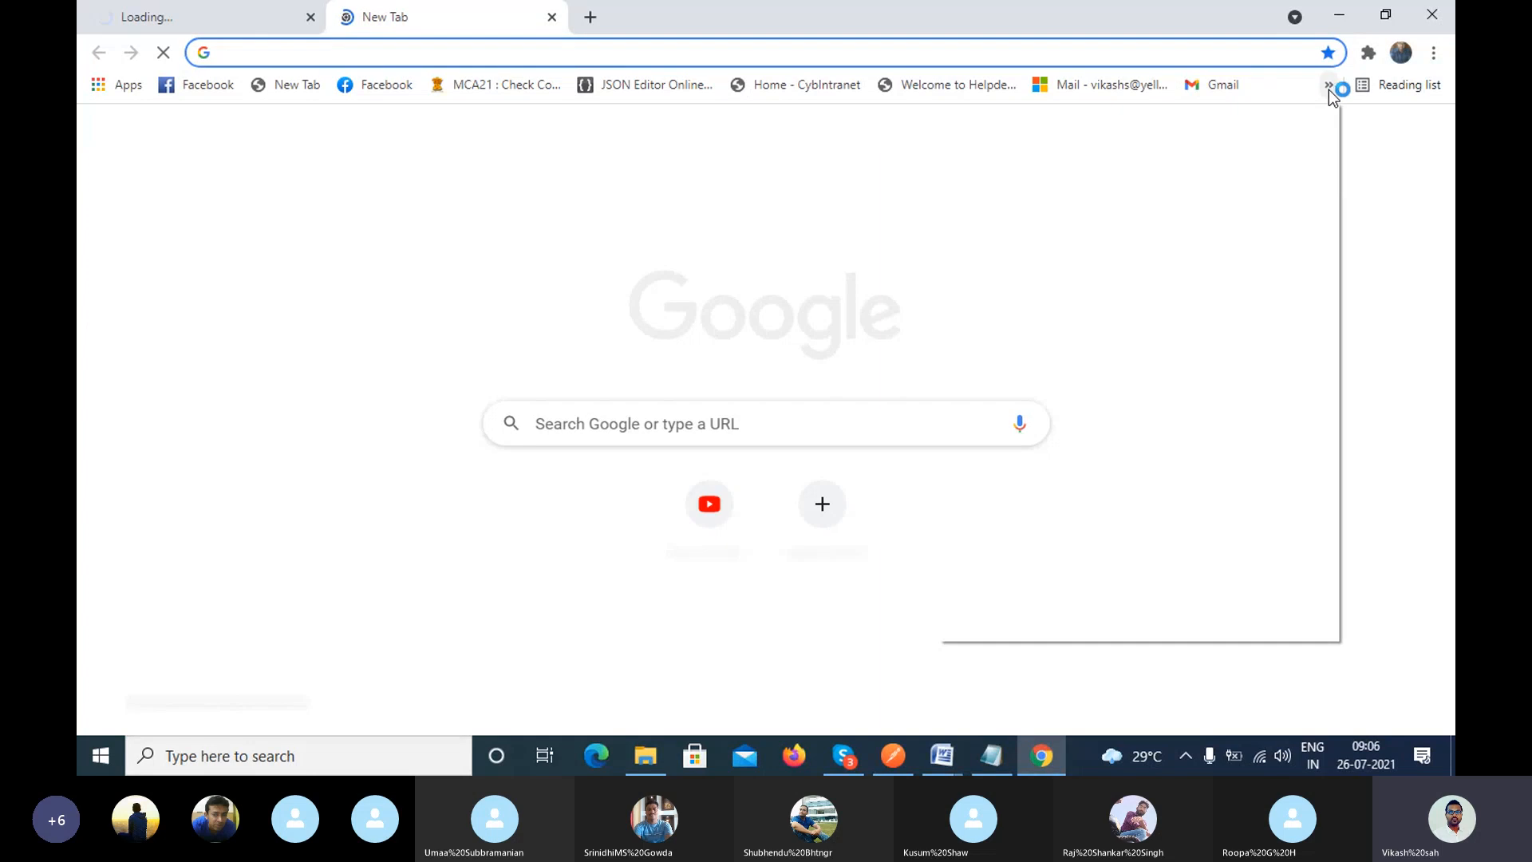
left_click(993, 577)
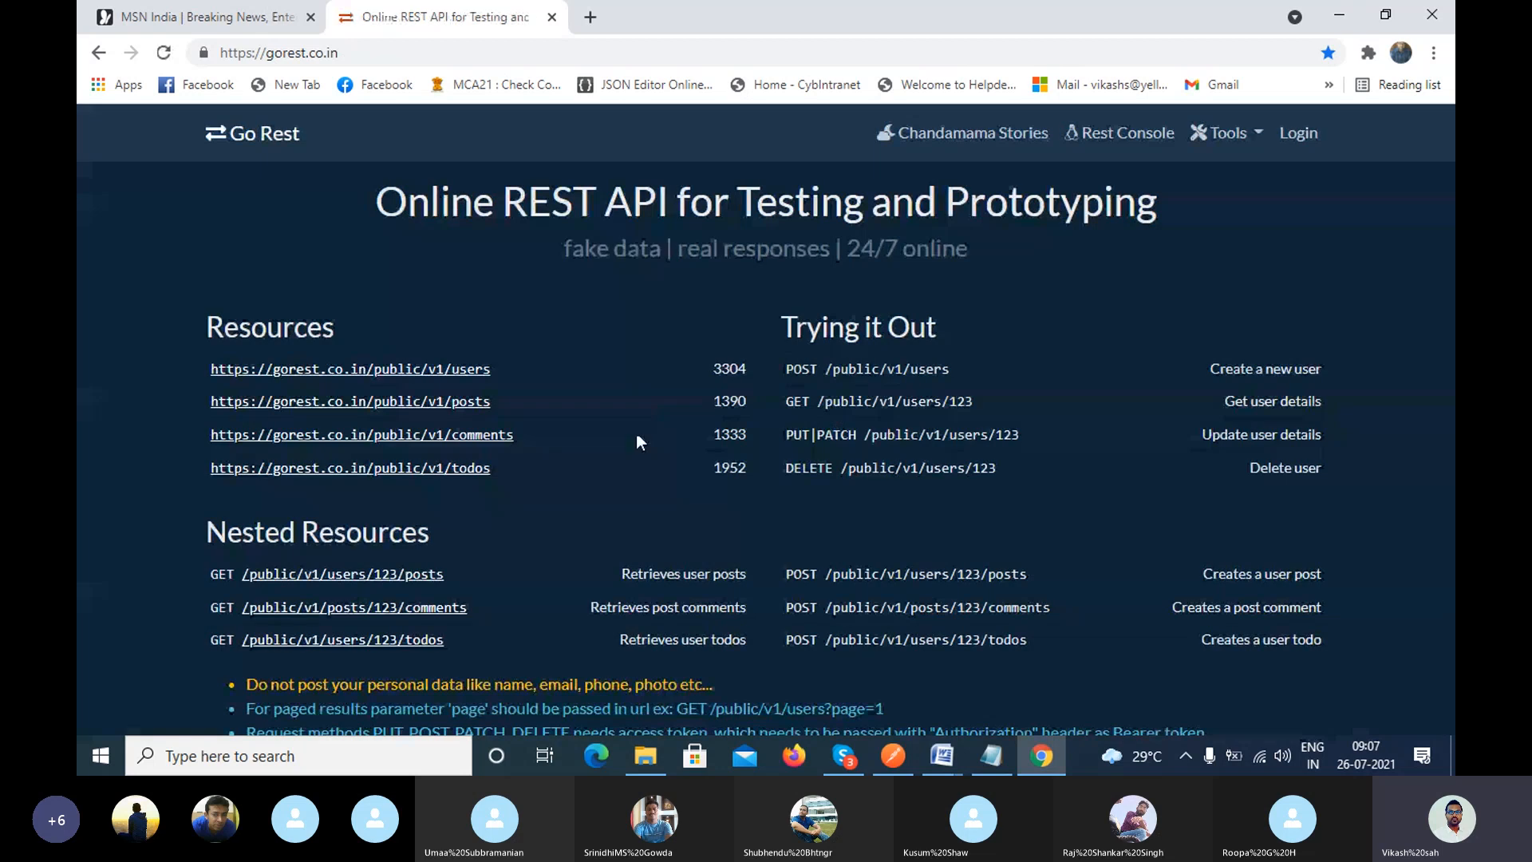
Look through the Go Rest home page's resources and features, and open the link for getting an access token.
scroll(637, 441, "down", 4)
scroll(643, 255, "up", 4)
scroll(507, 469, "down", 5)
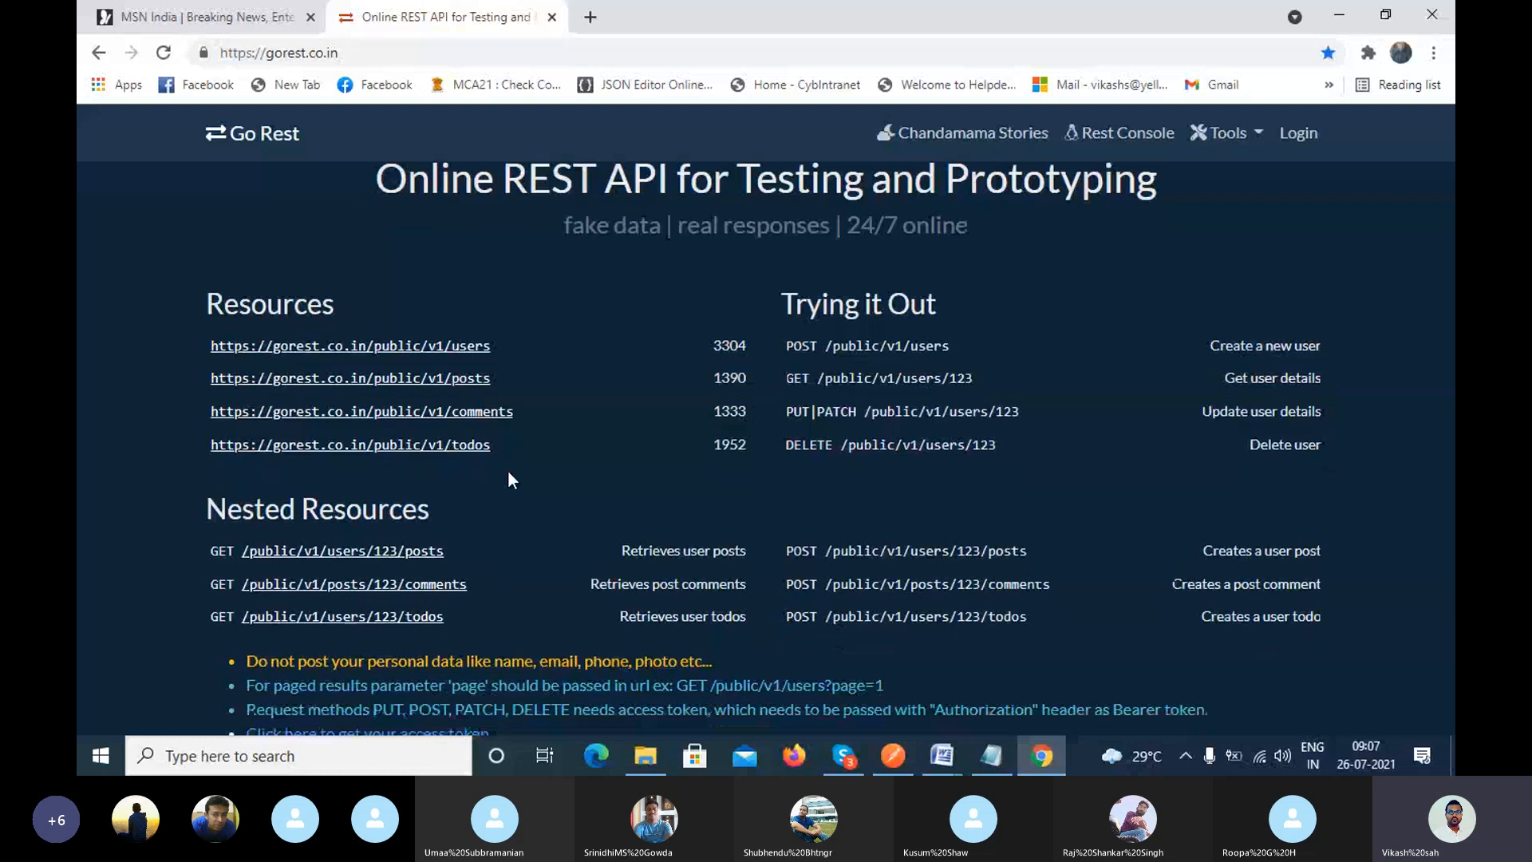
scroll(552, 269, "up", 4)
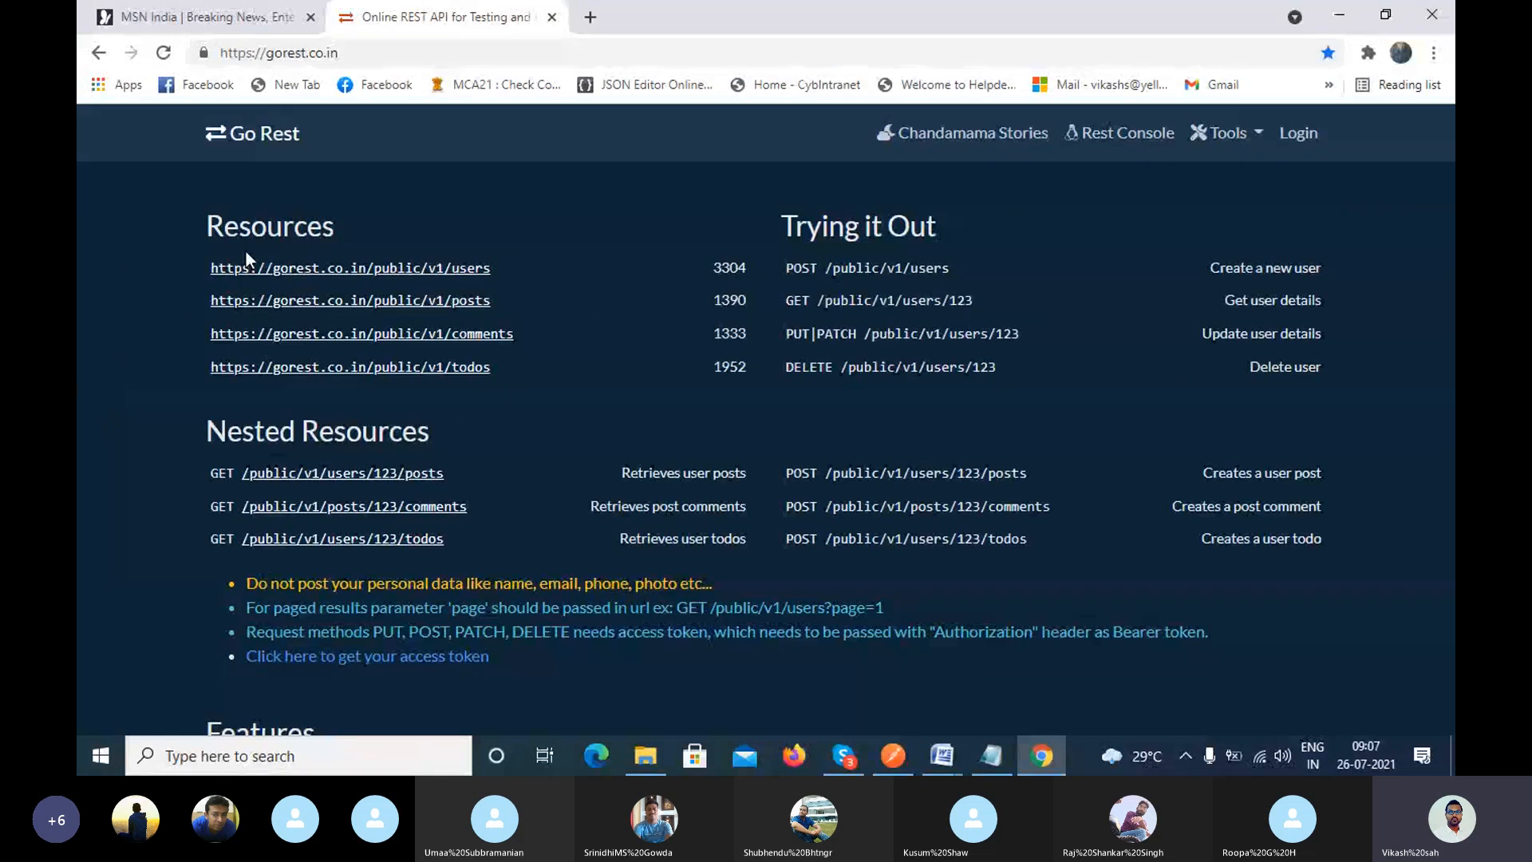
scroll(470, 423, "down", 5)
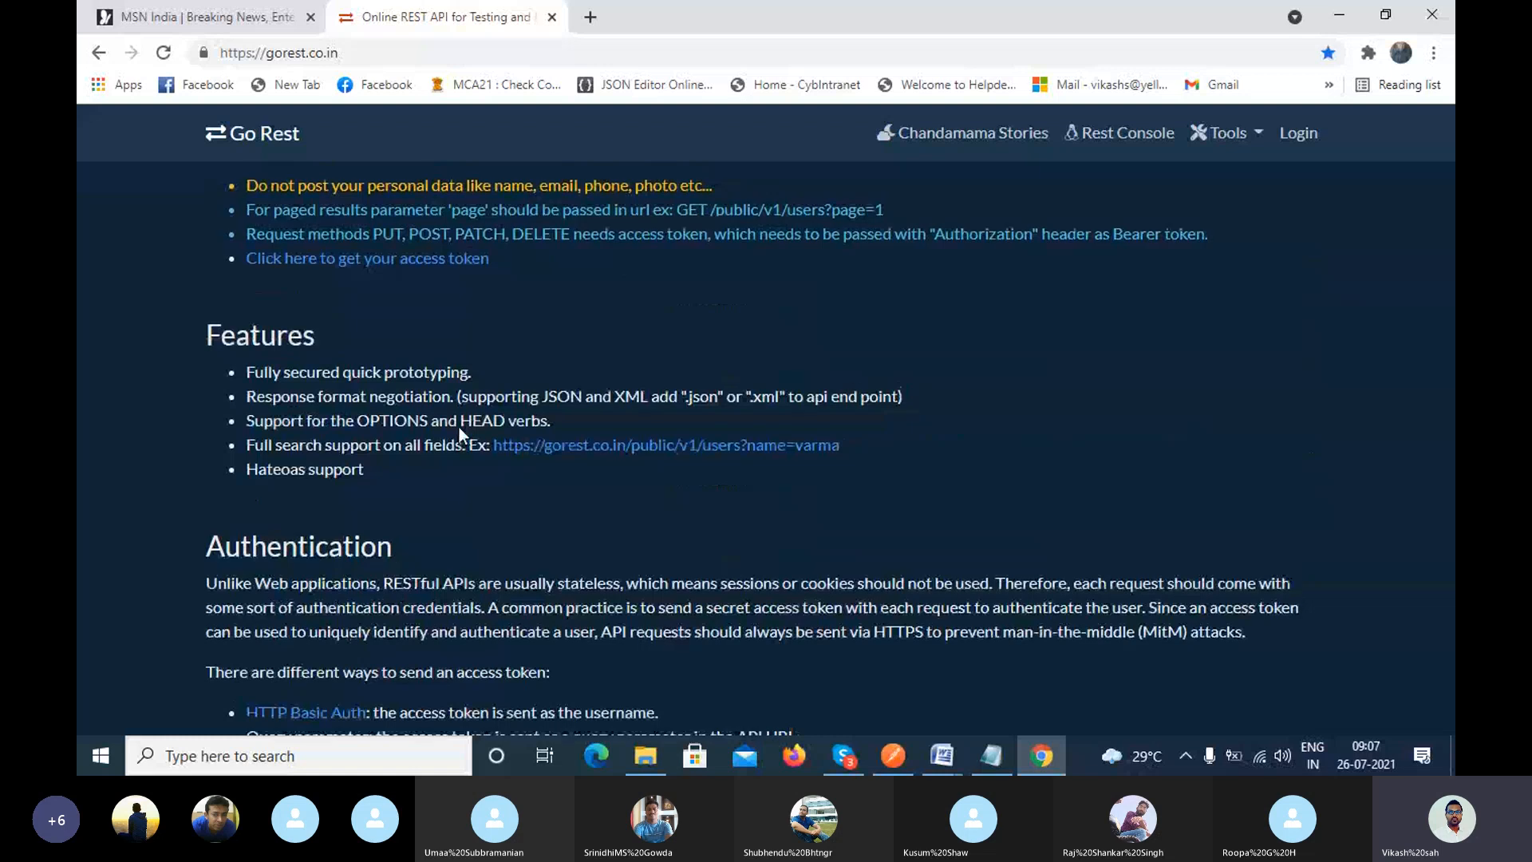
scroll(455, 431, "up", 3)
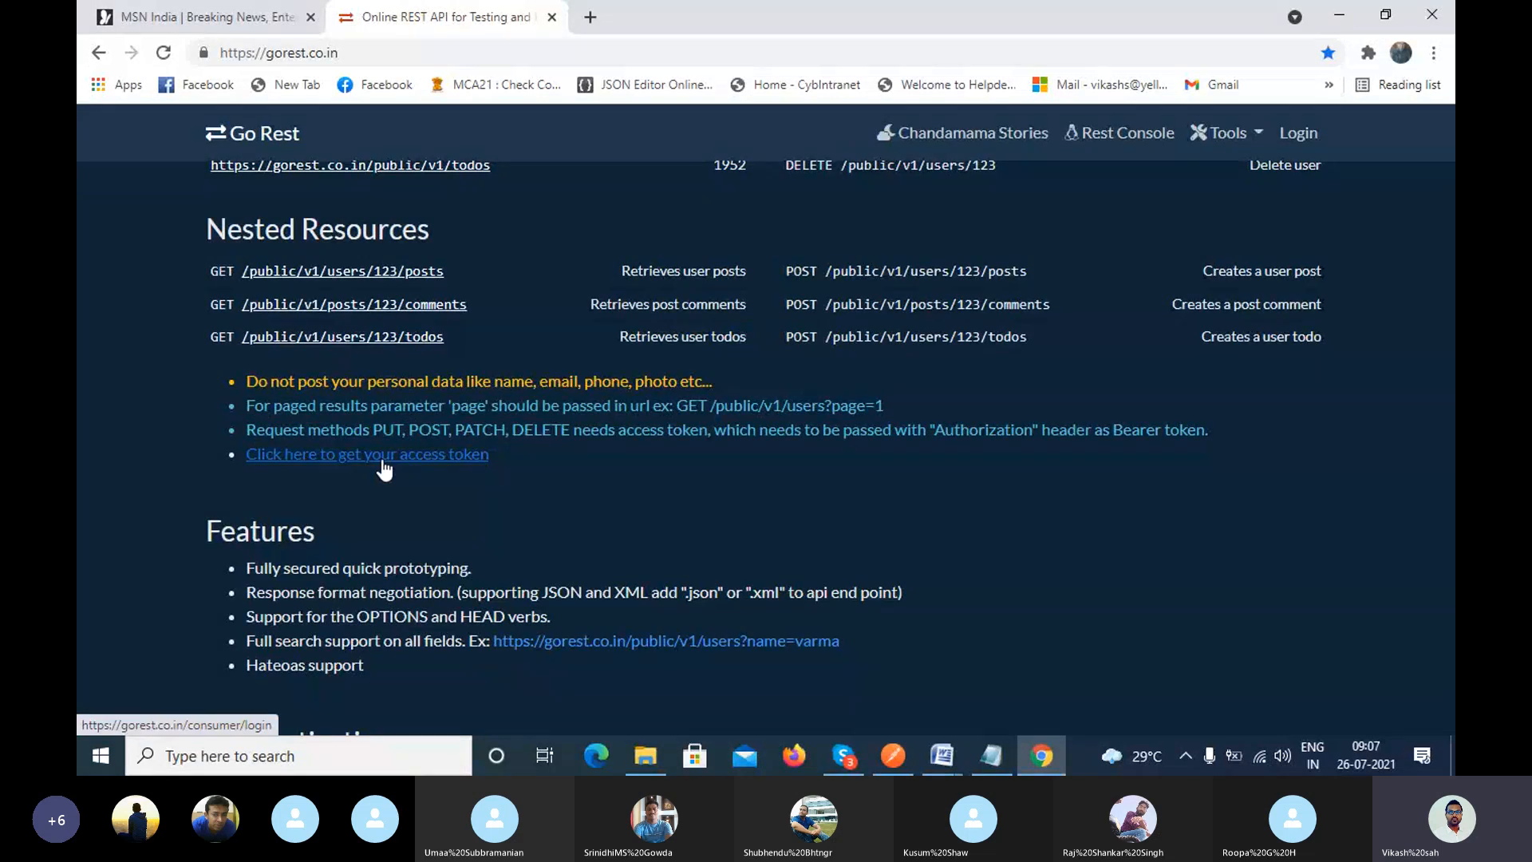
left_click(382, 459)
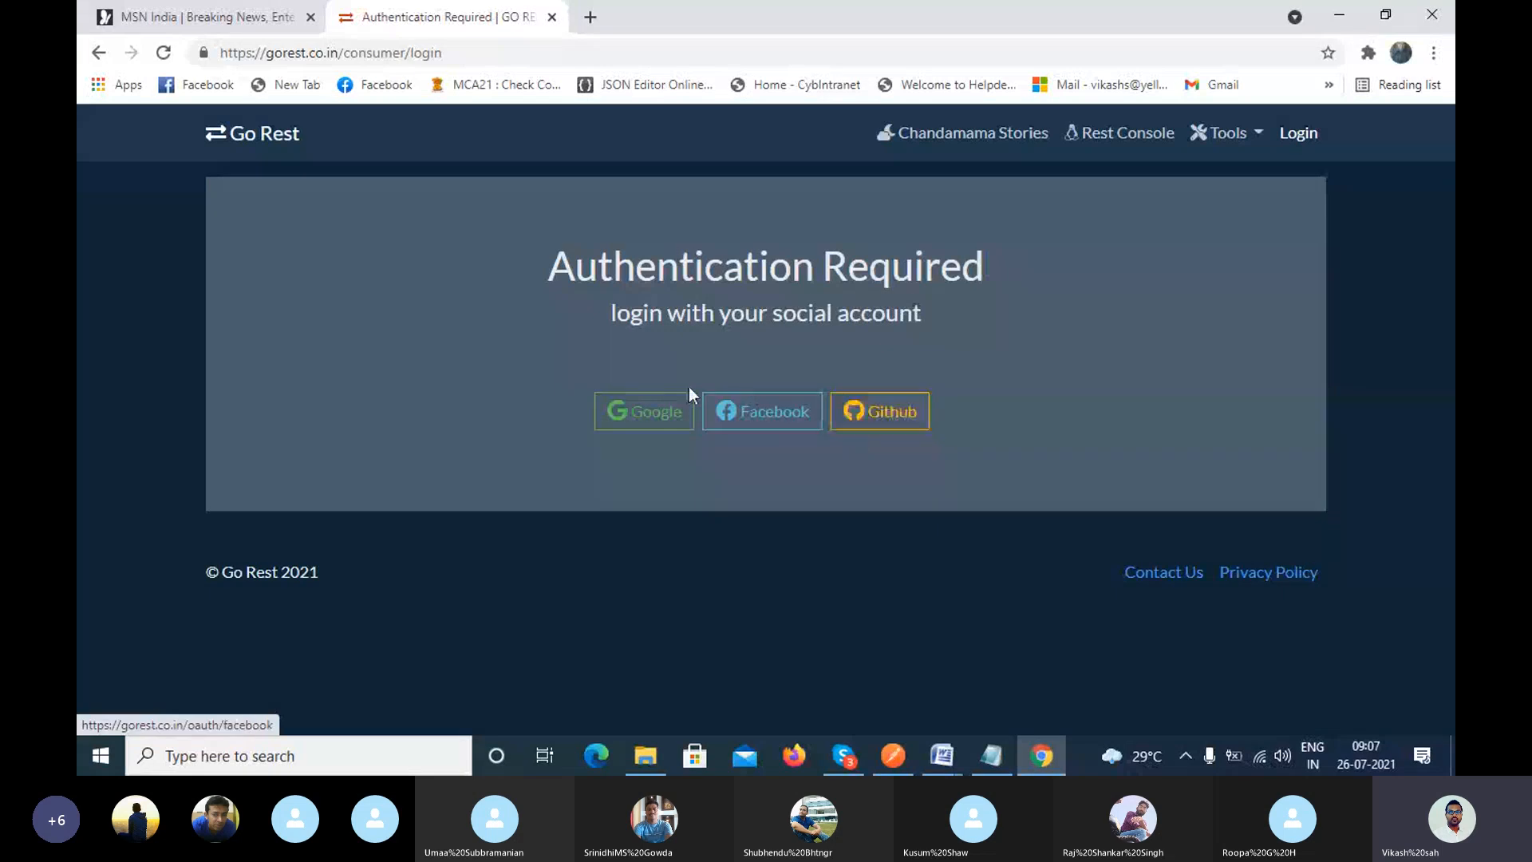
Log in to Go Rest with the Google account and select the whole API access token.
left_click(642, 421)
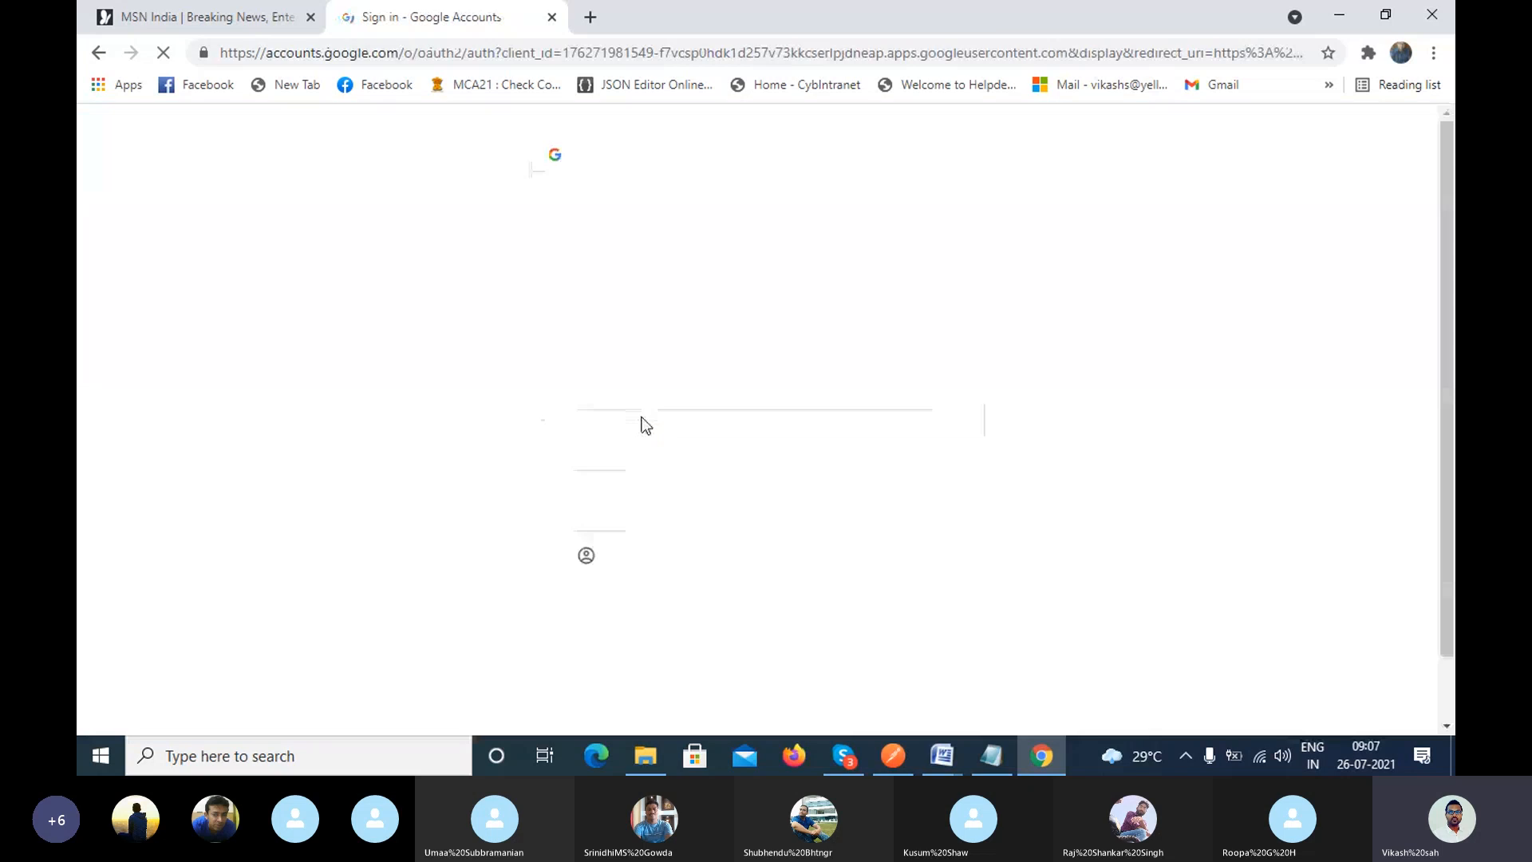
left_click(688, 517)
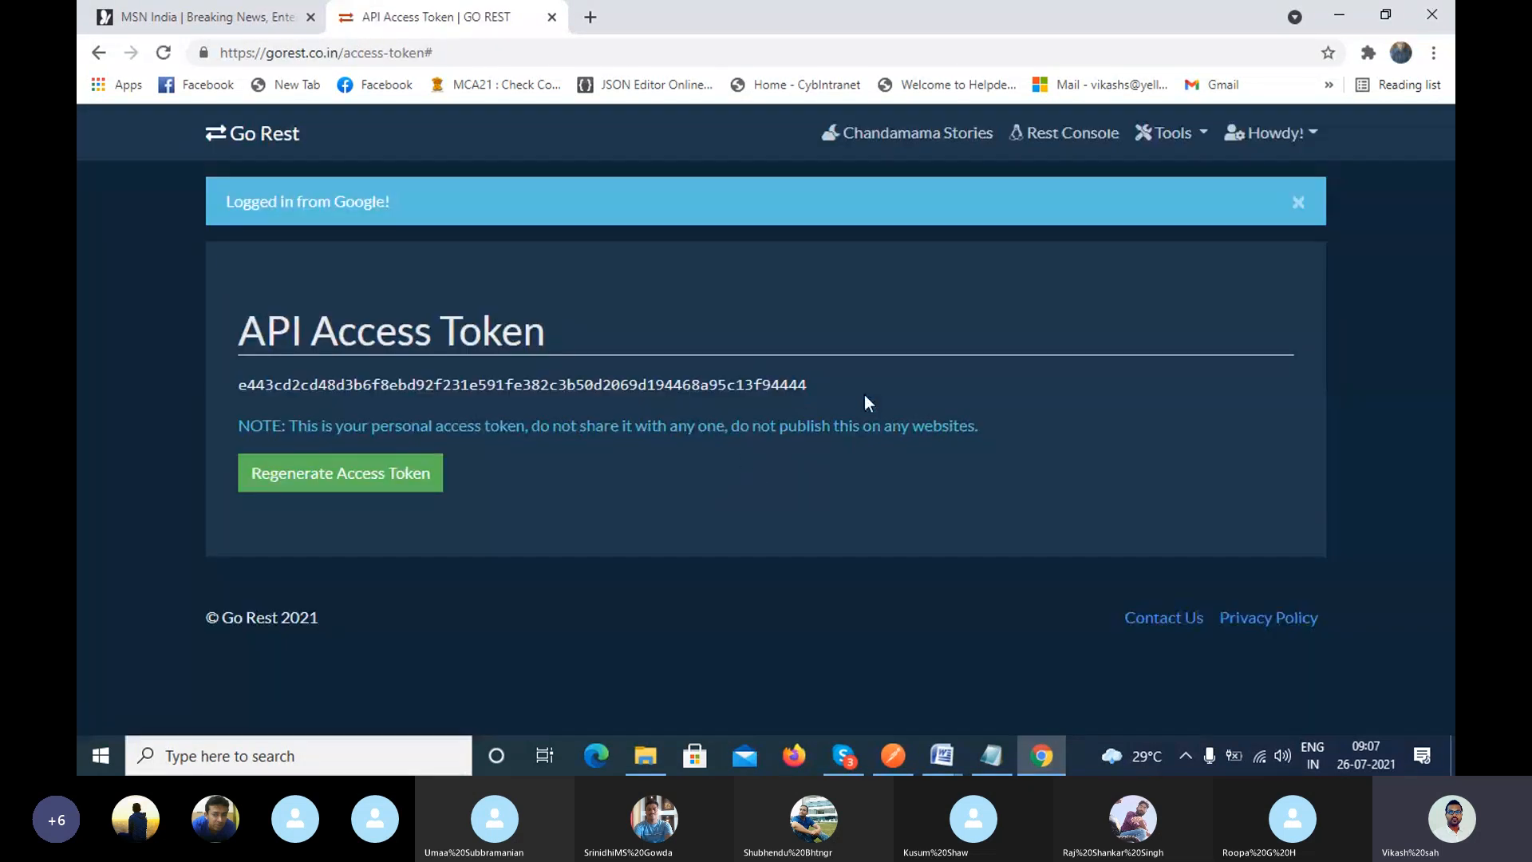
left_click_drag(841, 390, 241, 381)
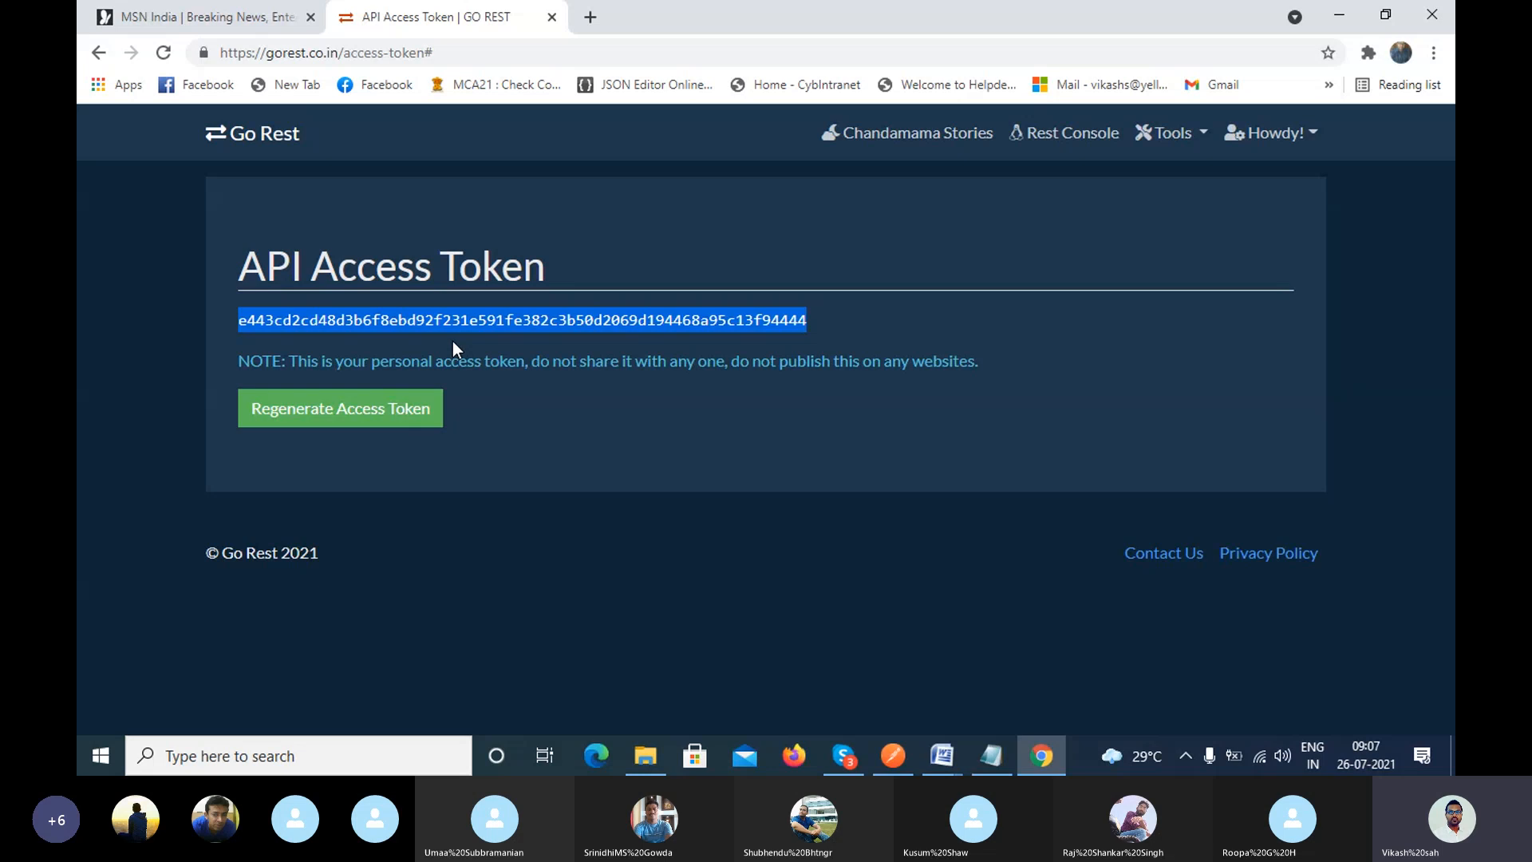
Switch back to Postman and replace the request's bearer token with the pasted API access token.
left_click(892, 756)
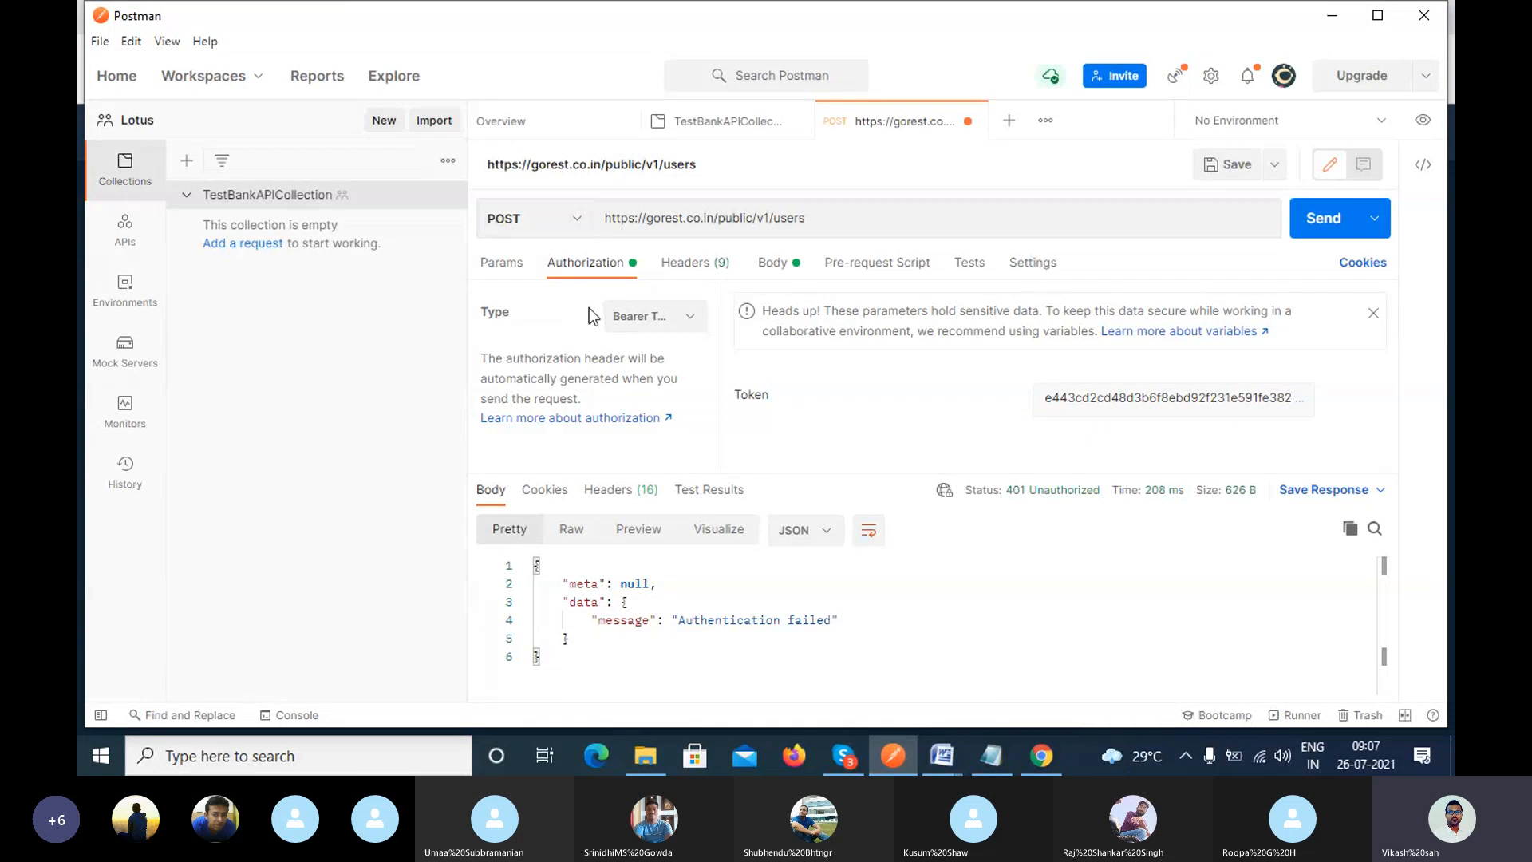
left_click(1150, 414)
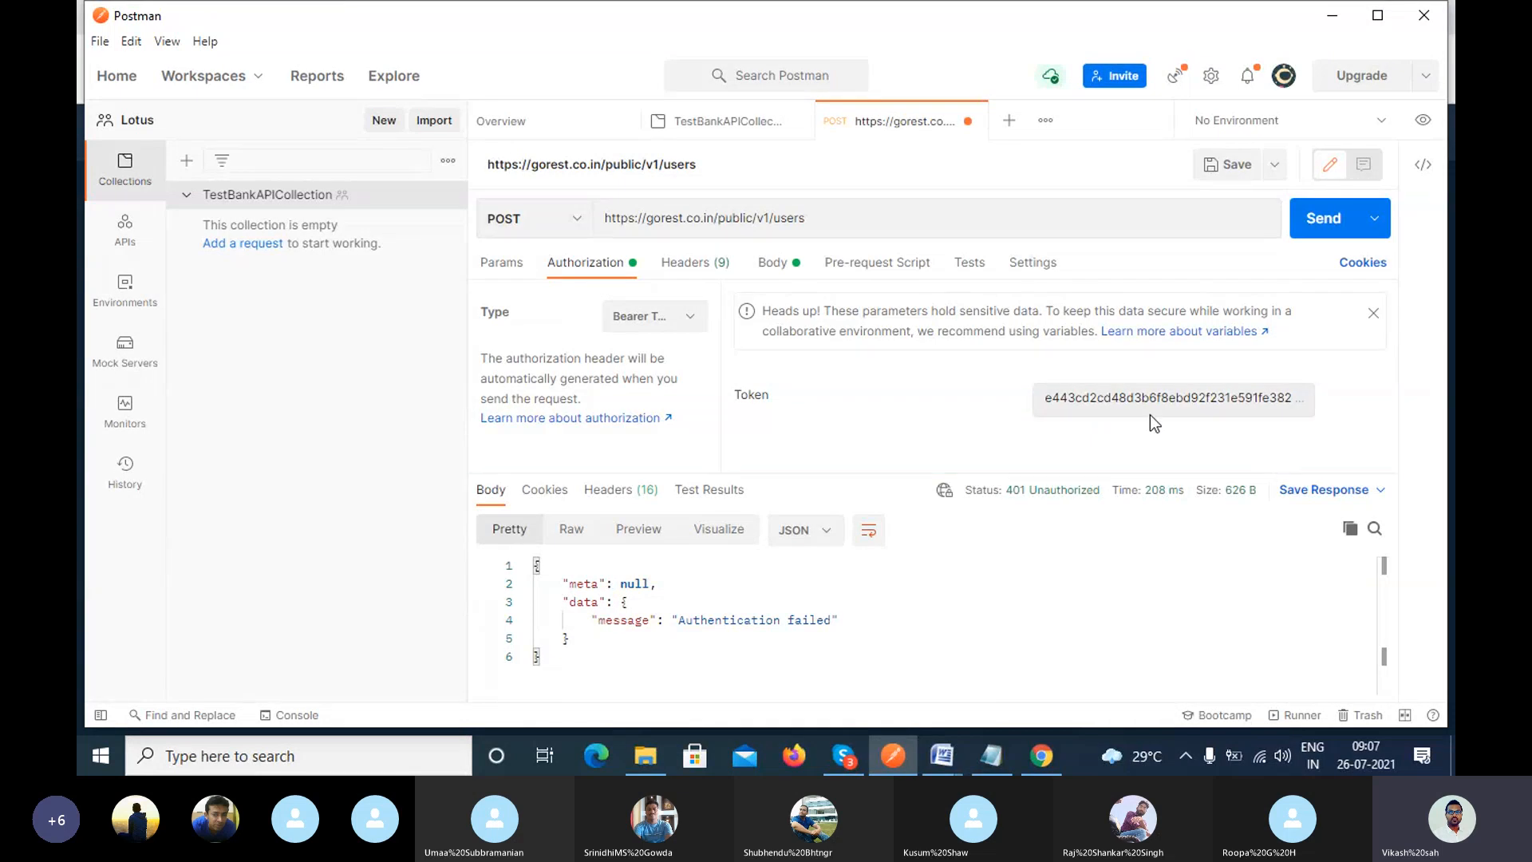
key("ctrl+a")
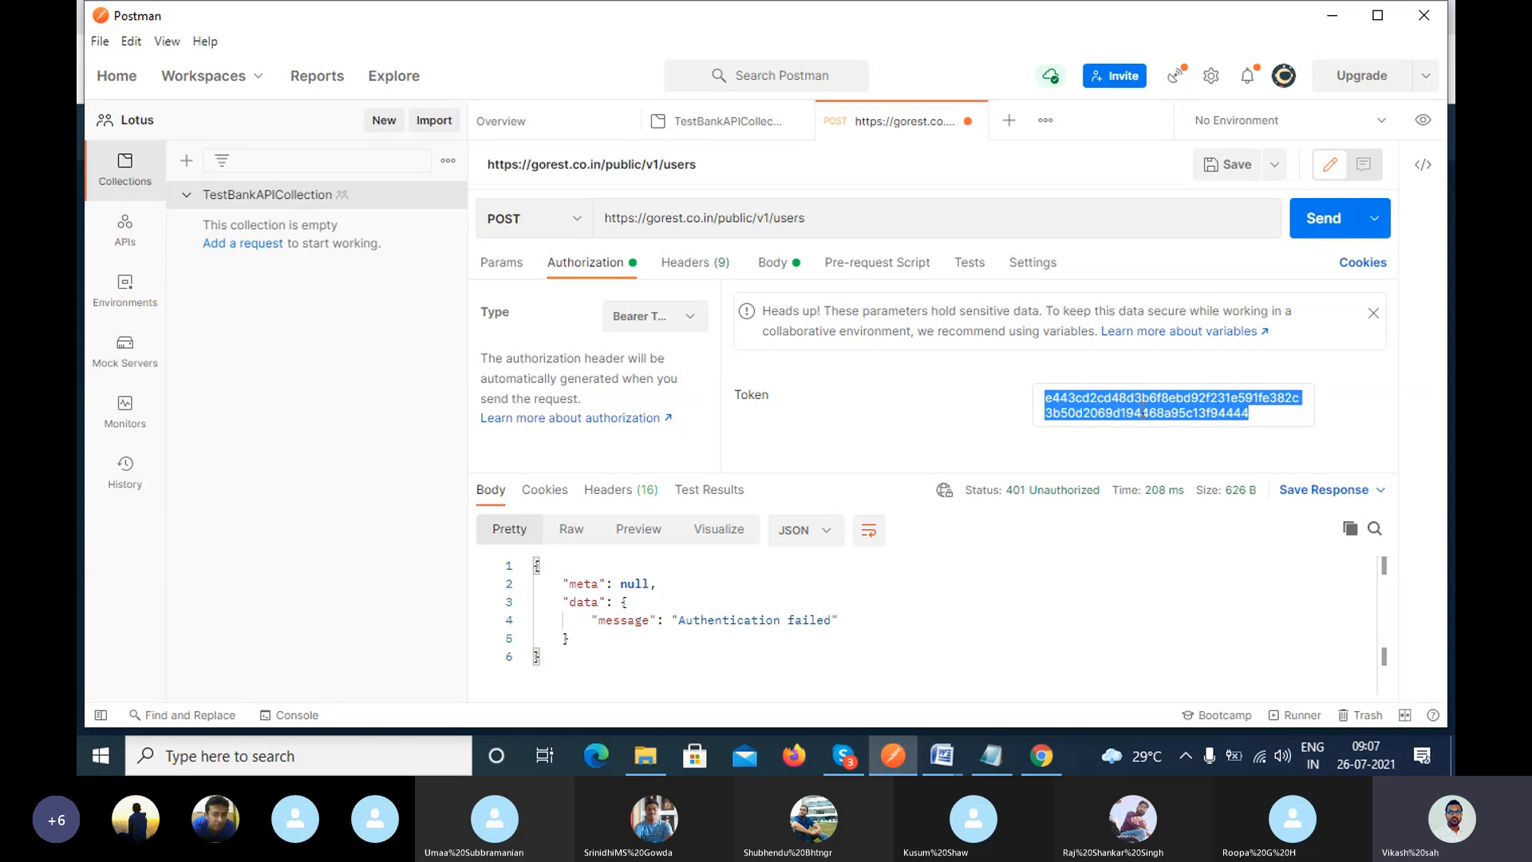
key("ctrl+v")
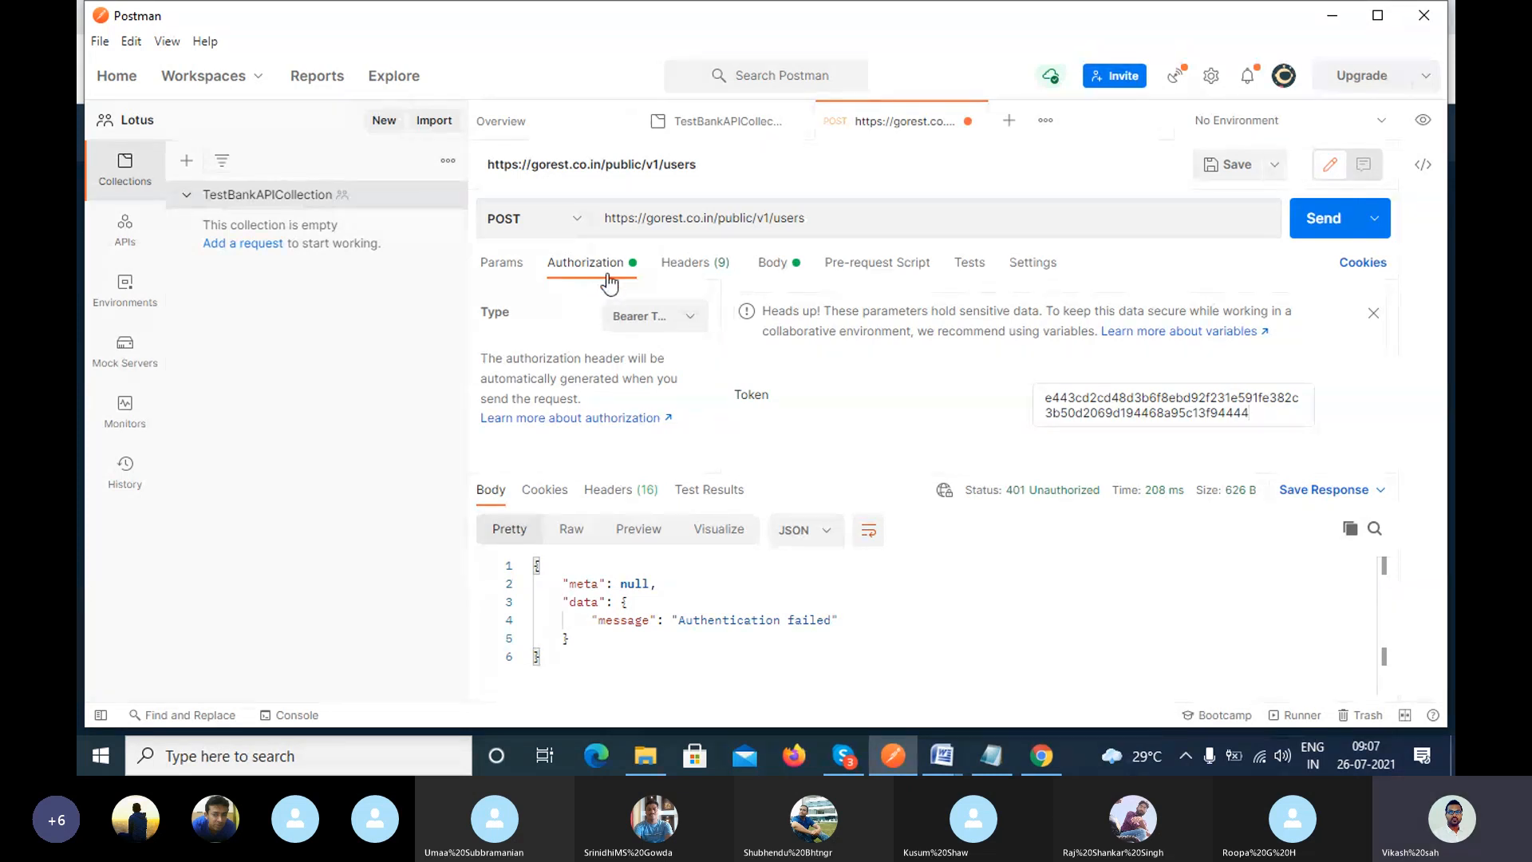
Choose Bearer Token again as the authorization type, send the POST request, and highlight the response's message value.
left_click(645, 316)
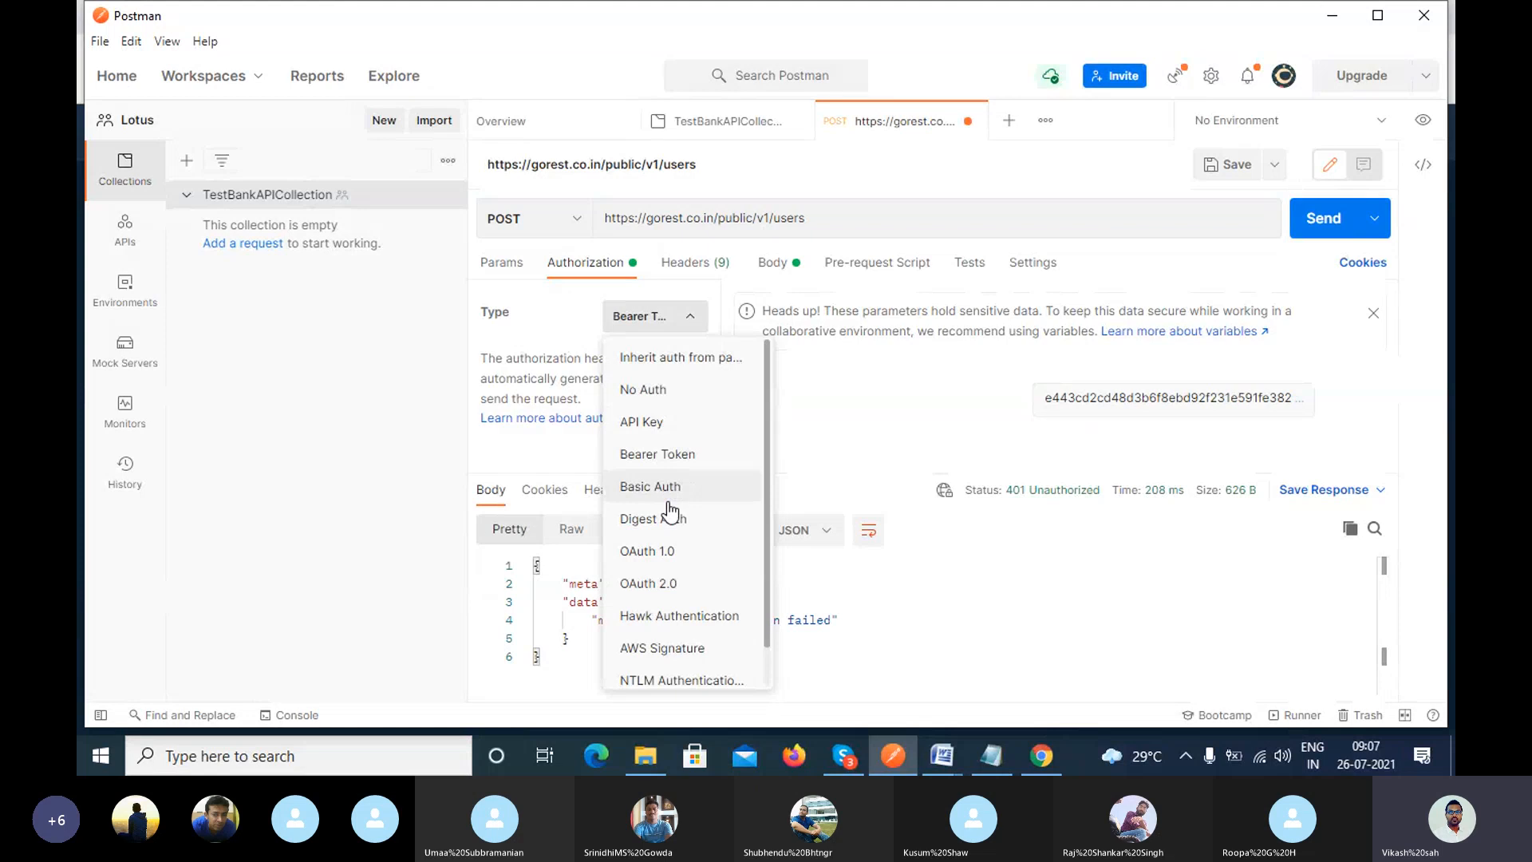
left_click(658, 456)
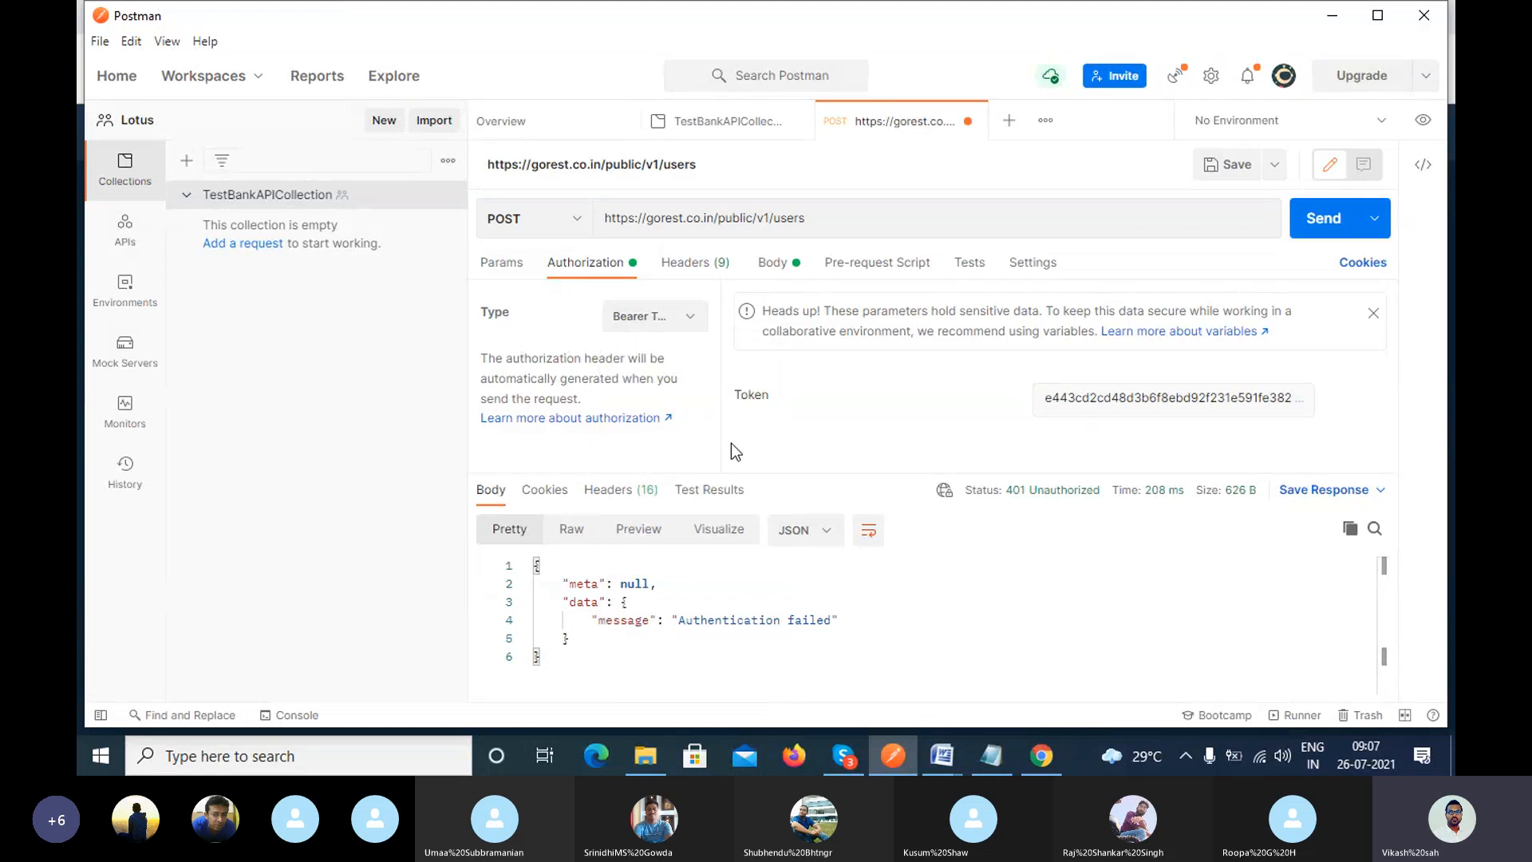
left_click(1090, 397)
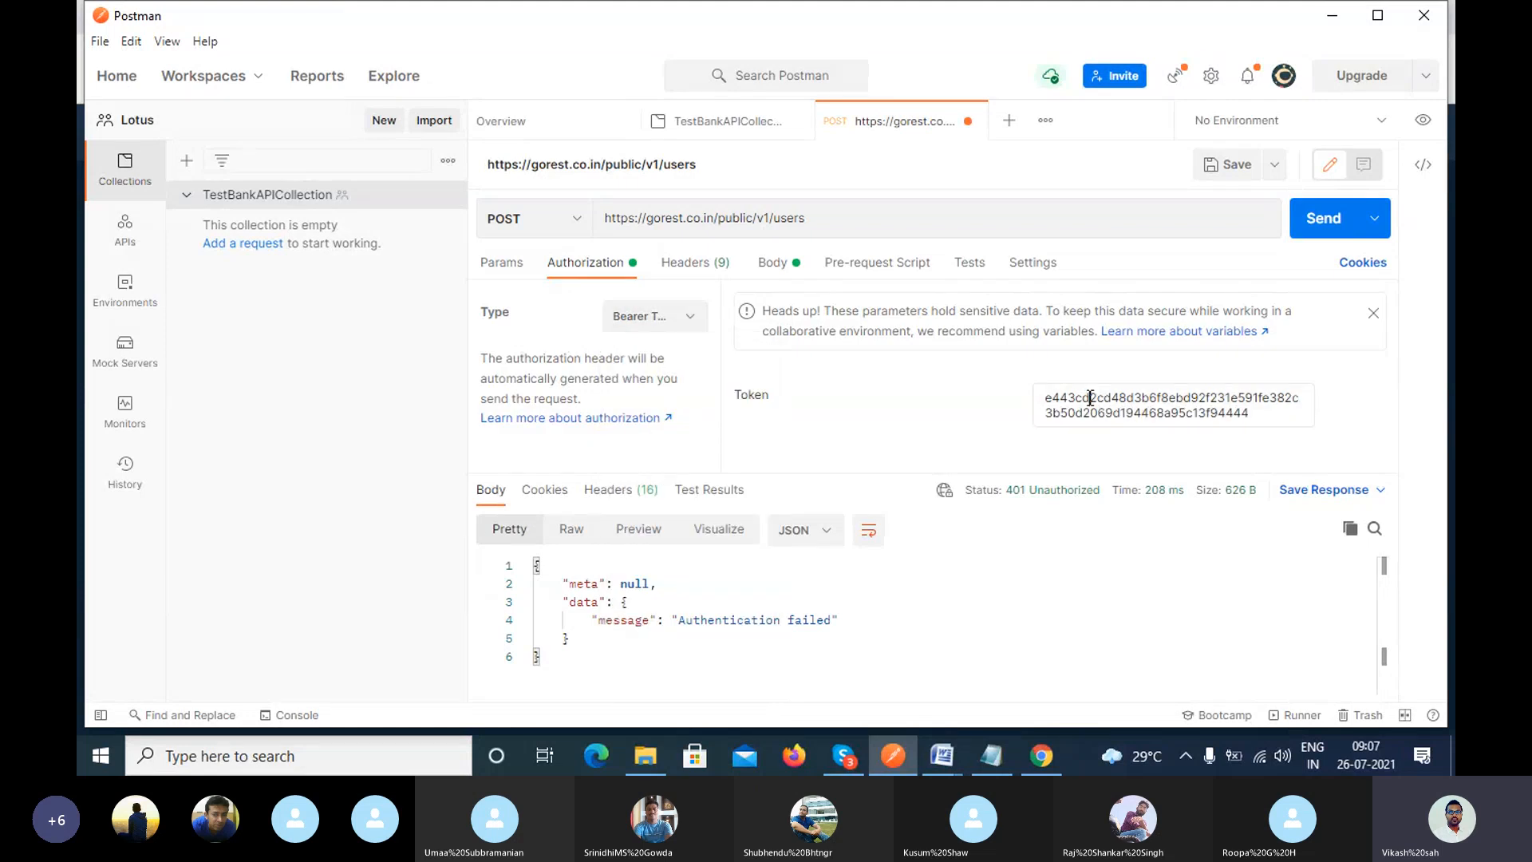
left_click(1323, 218)
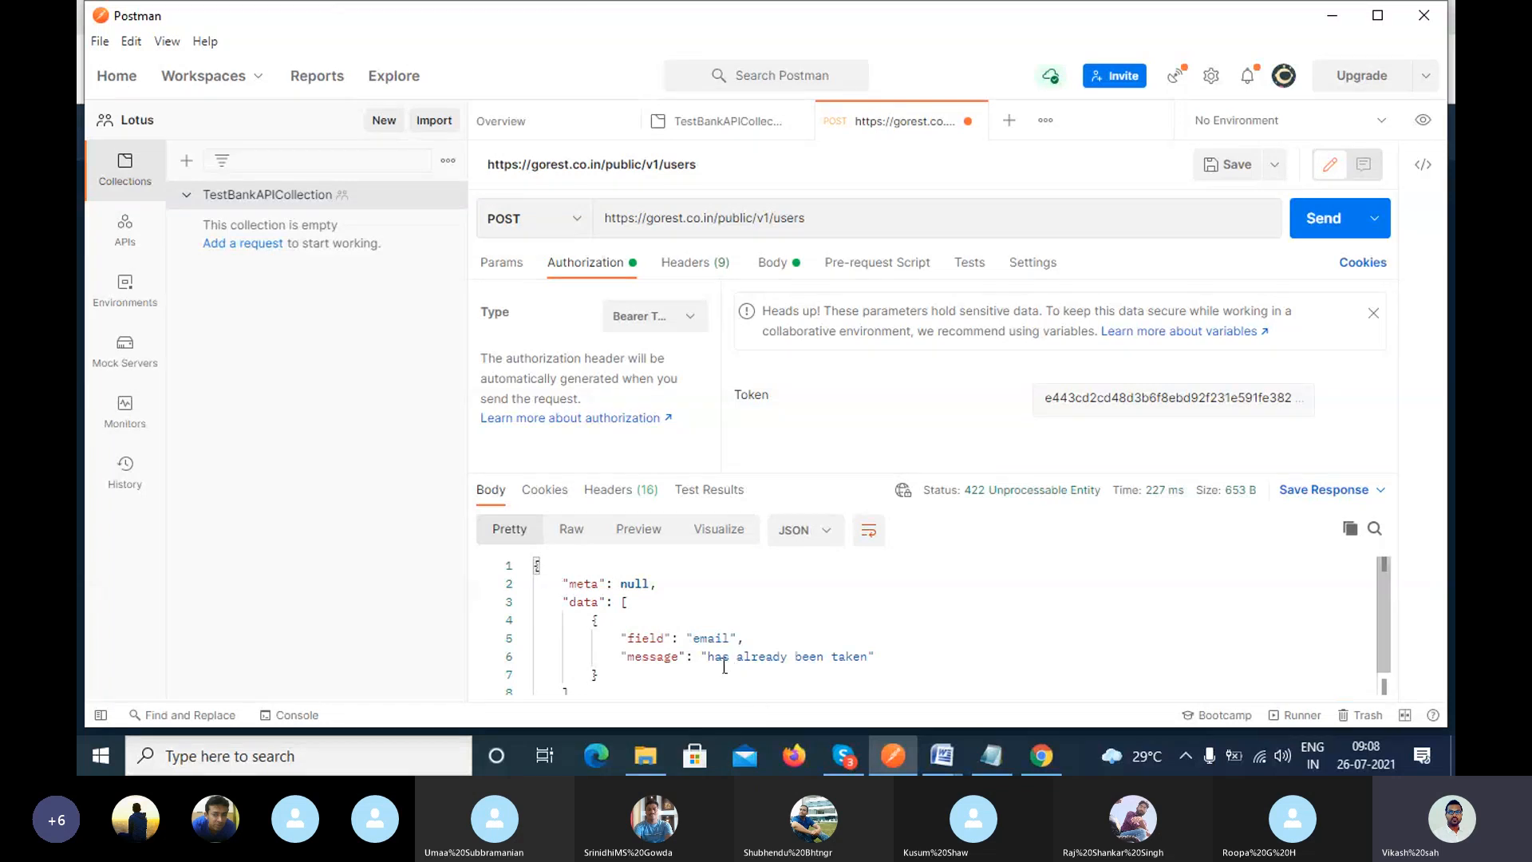
left_click_drag(706, 659, 868, 658)
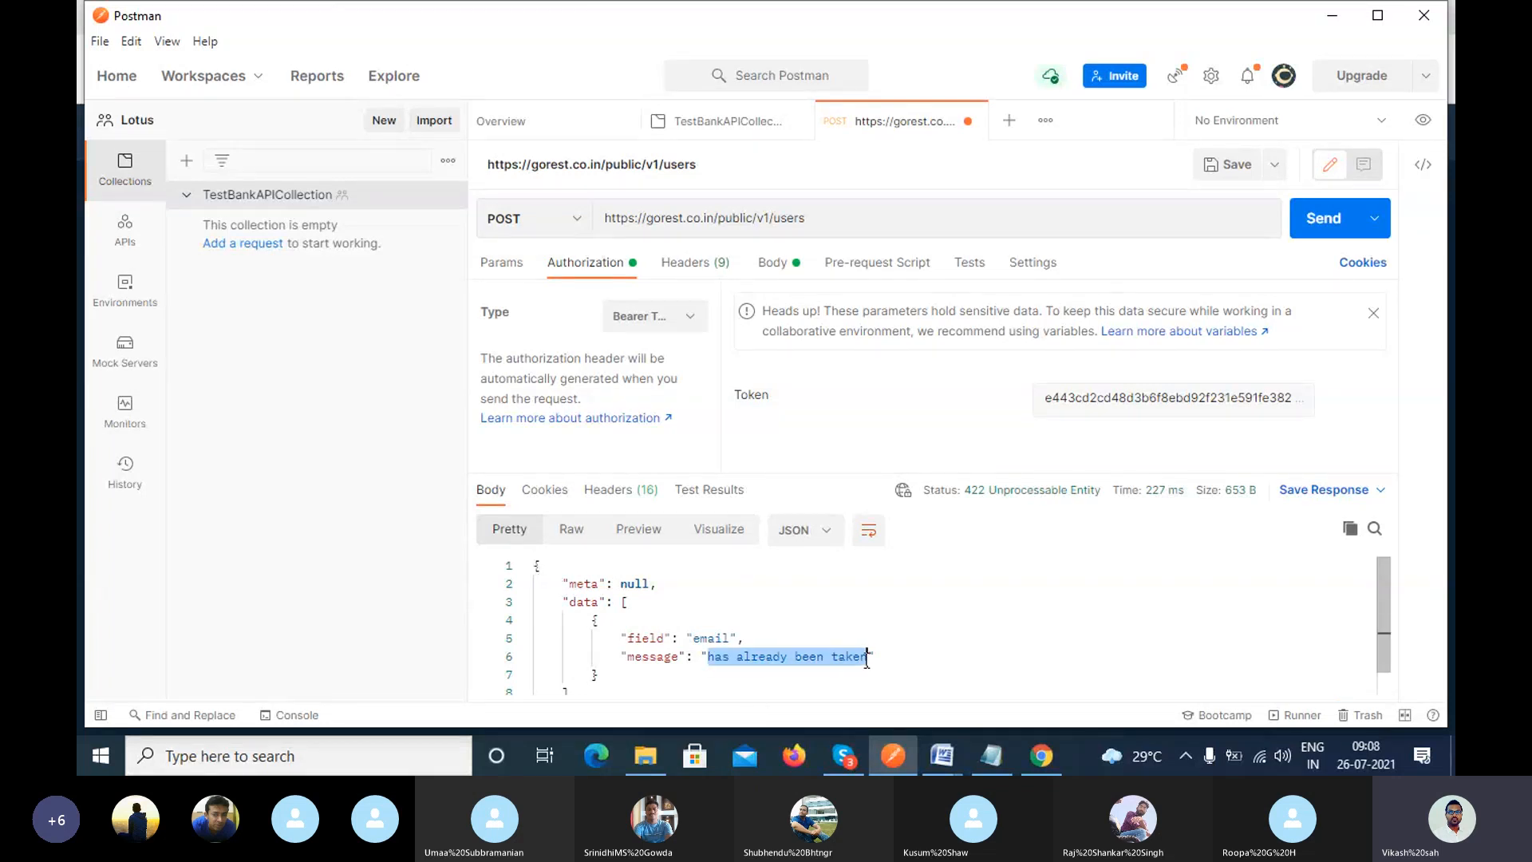
Replace the number in the JSON body's email value with 987 and resend the POST request.
left_click(773, 265)
left_click(794, 465)
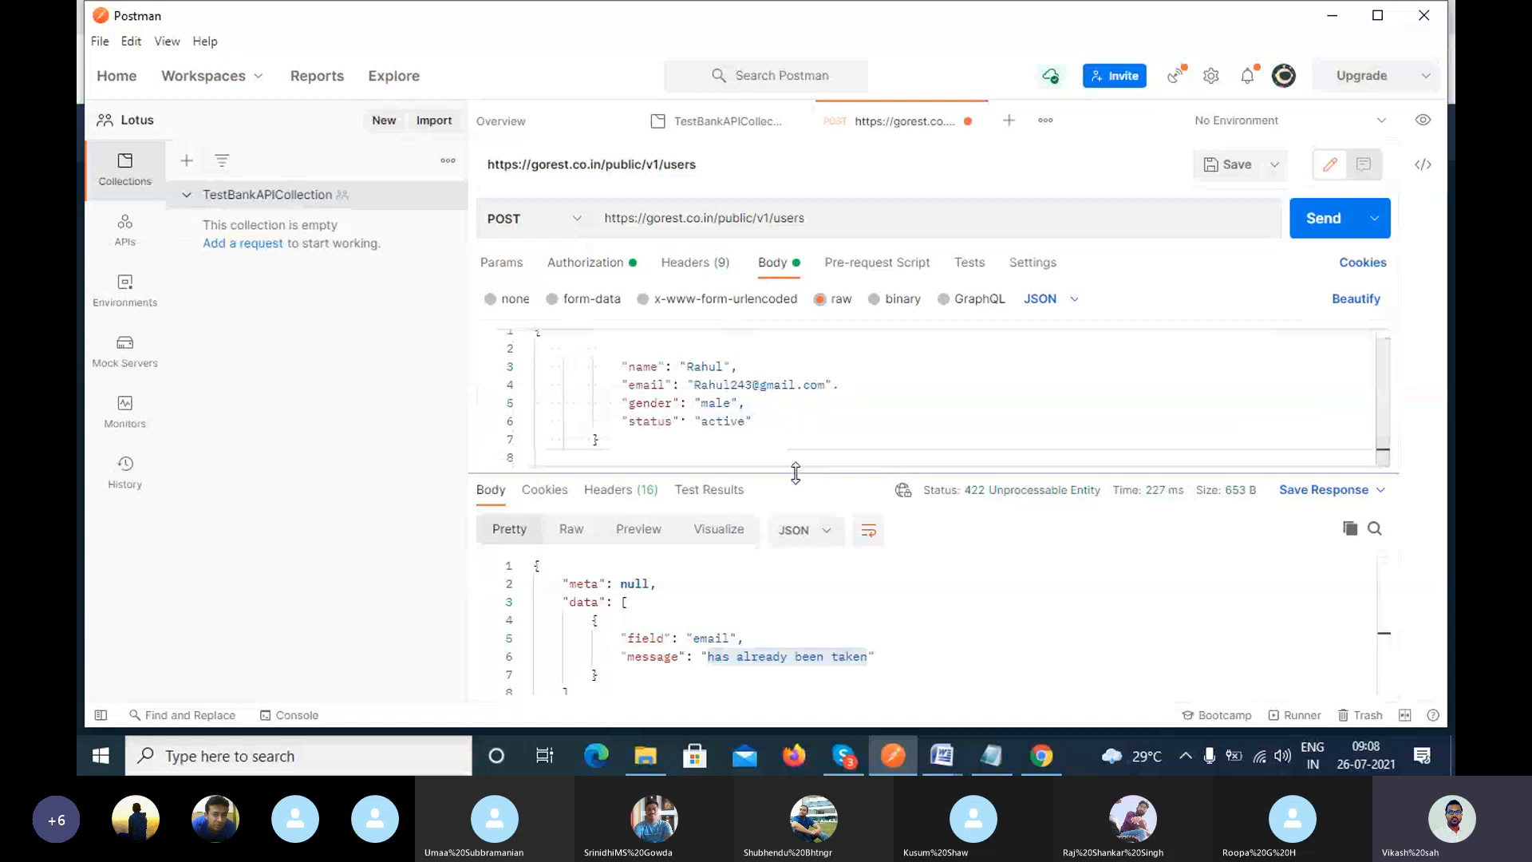
left_click_drag(795, 473, 794, 498)
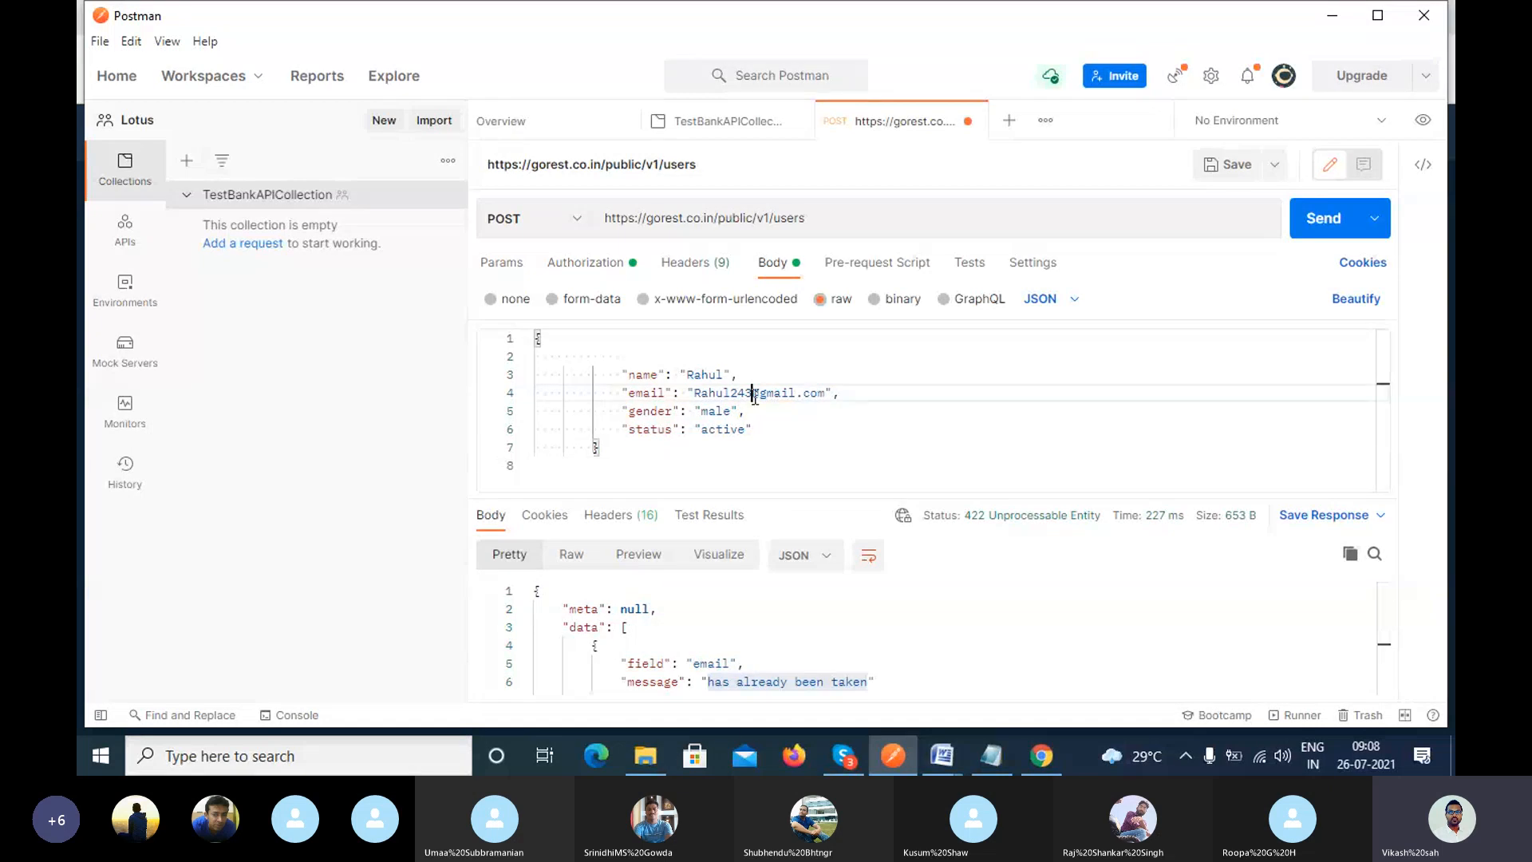
double_click(798, 393)
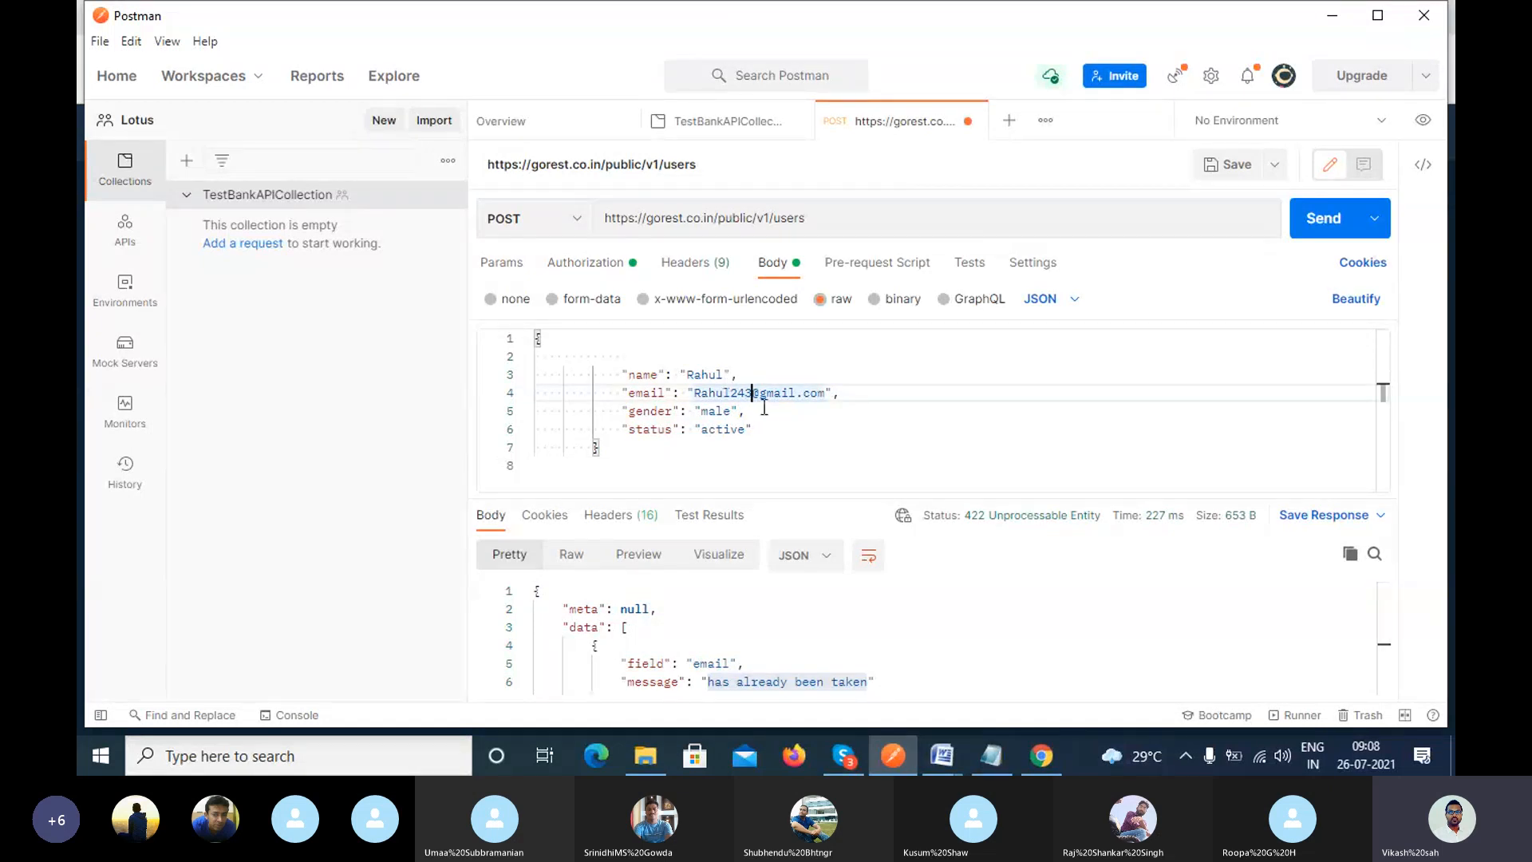
key("BackSpace")
key("BackSpace")
key("BackSpace")
type("987")
left_click(1294, 217)
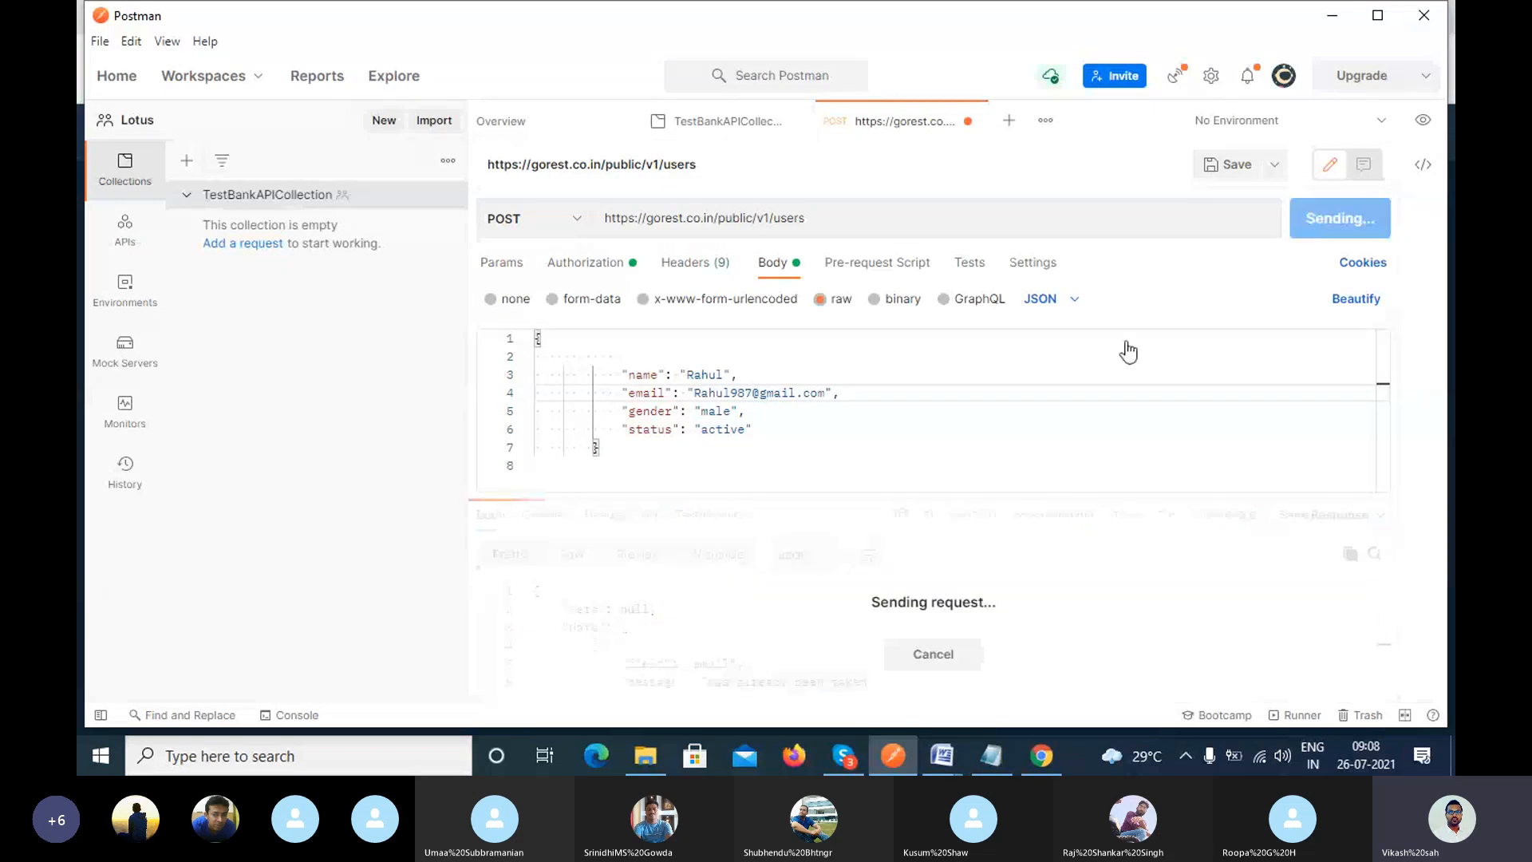
Enlarge the response area and examine the created user's data, highlighting the whole response and the id line.
left_click_drag(902, 496, 893, 411)
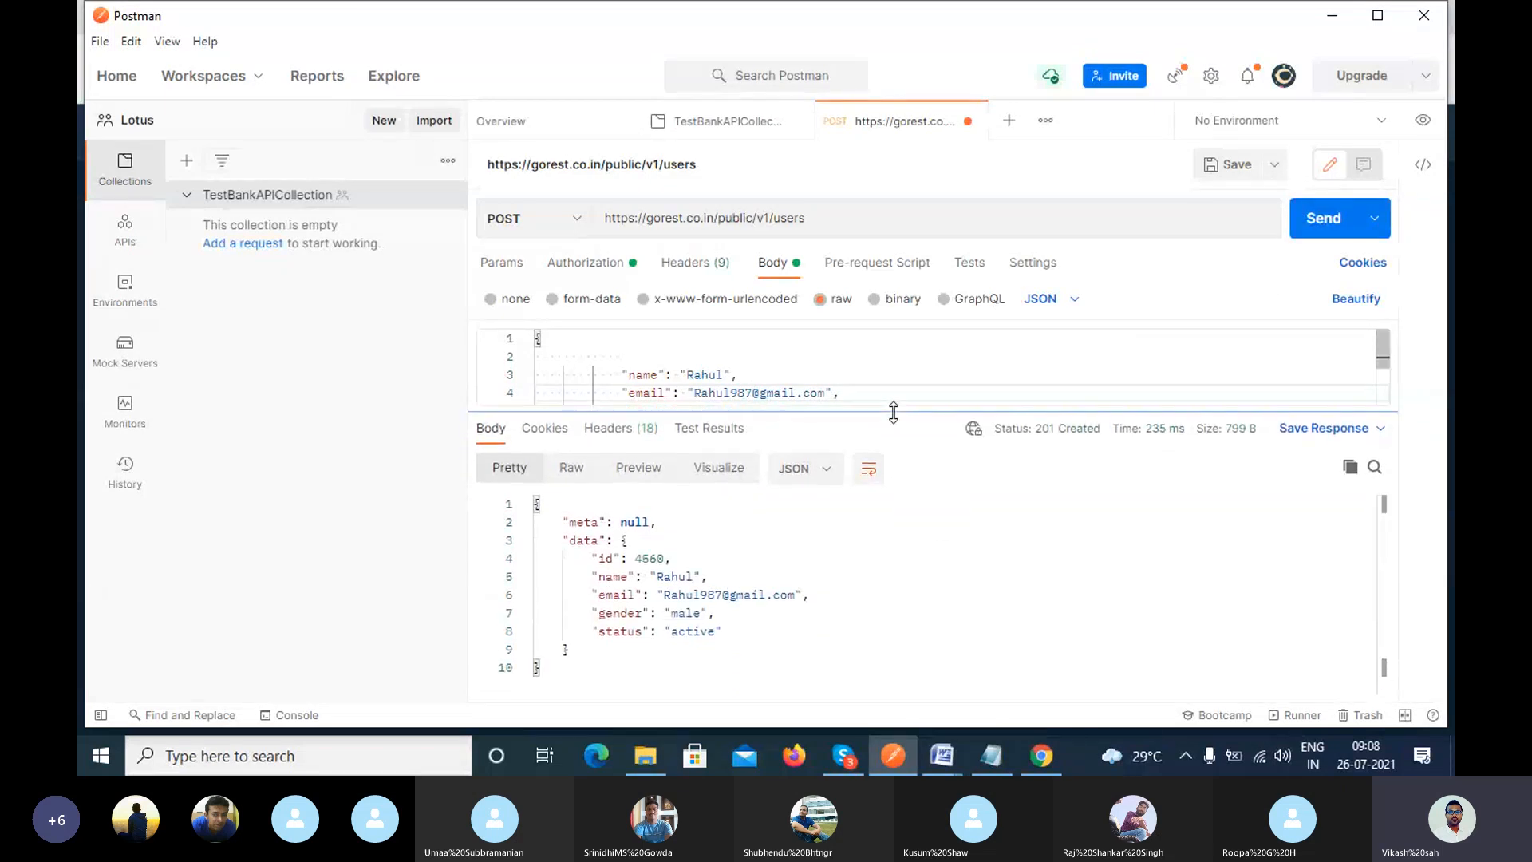
left_click(608, 655)
key("ctrl+a")
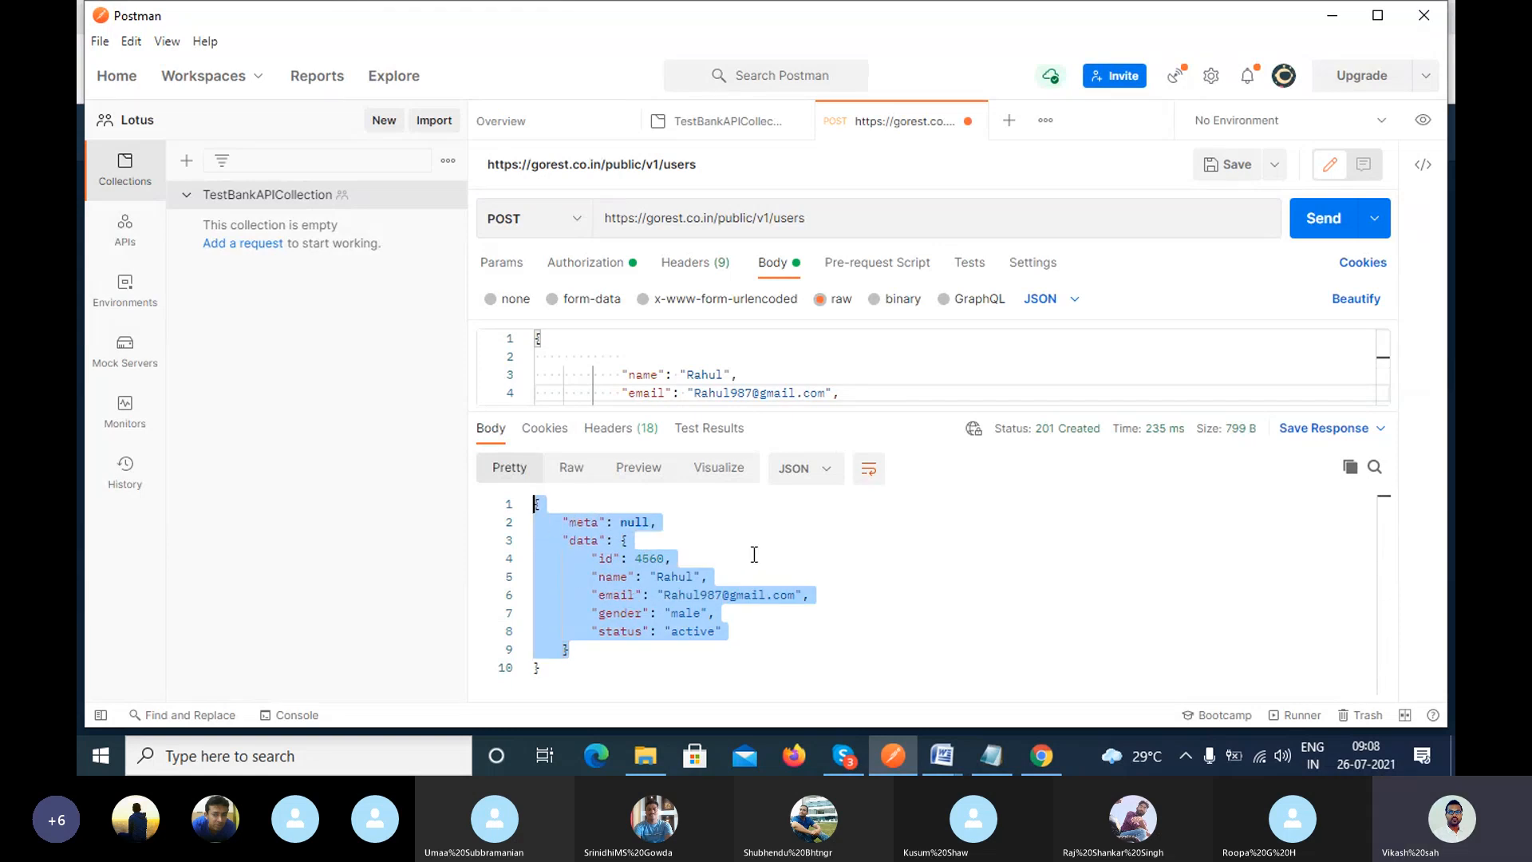
left_click(753, 554)
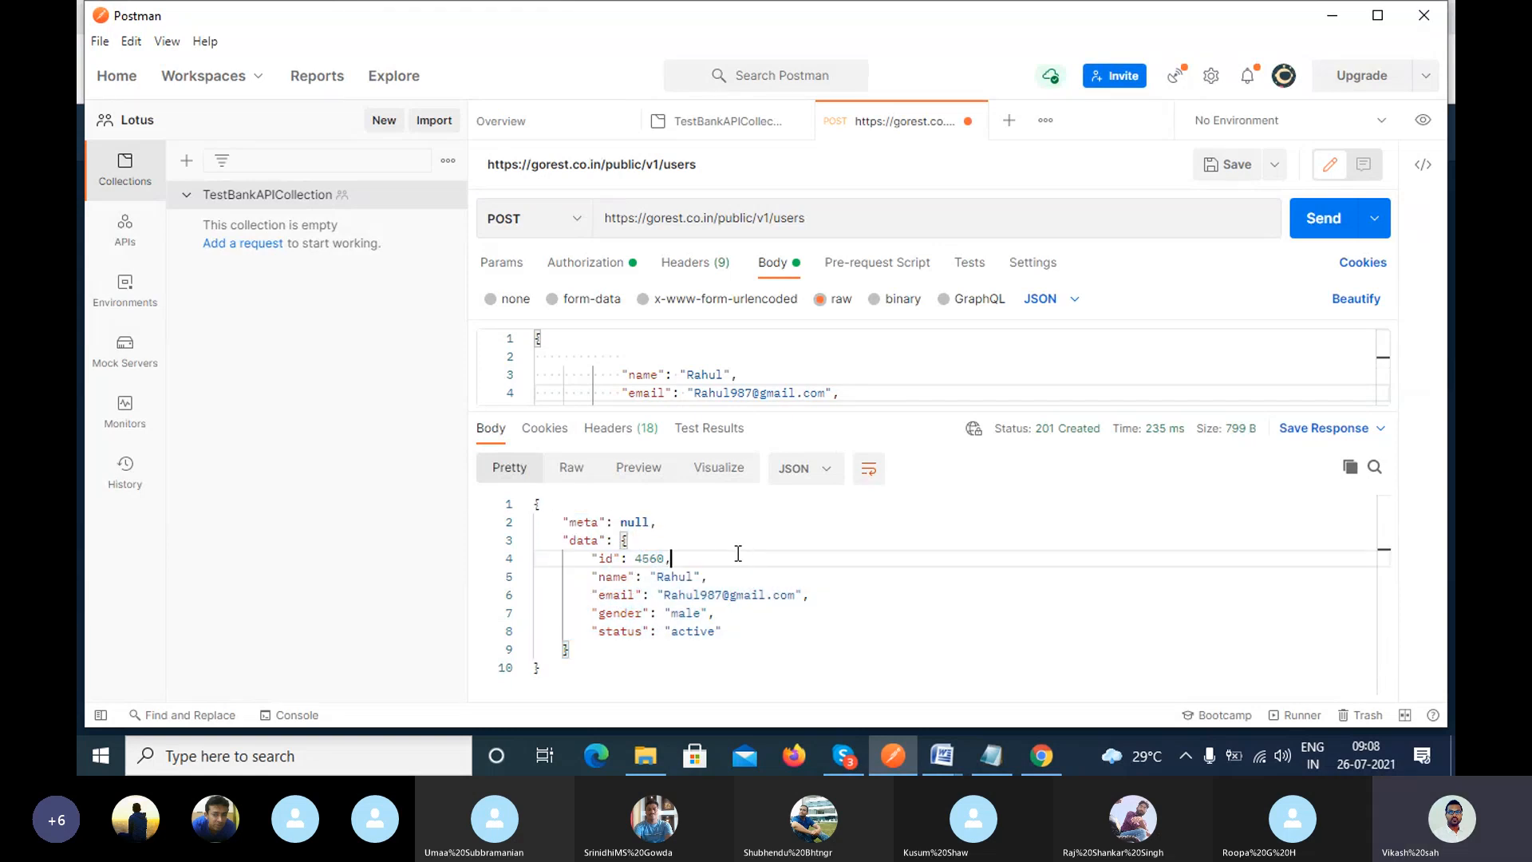
left_click_drag(584, 558, 678, 561)
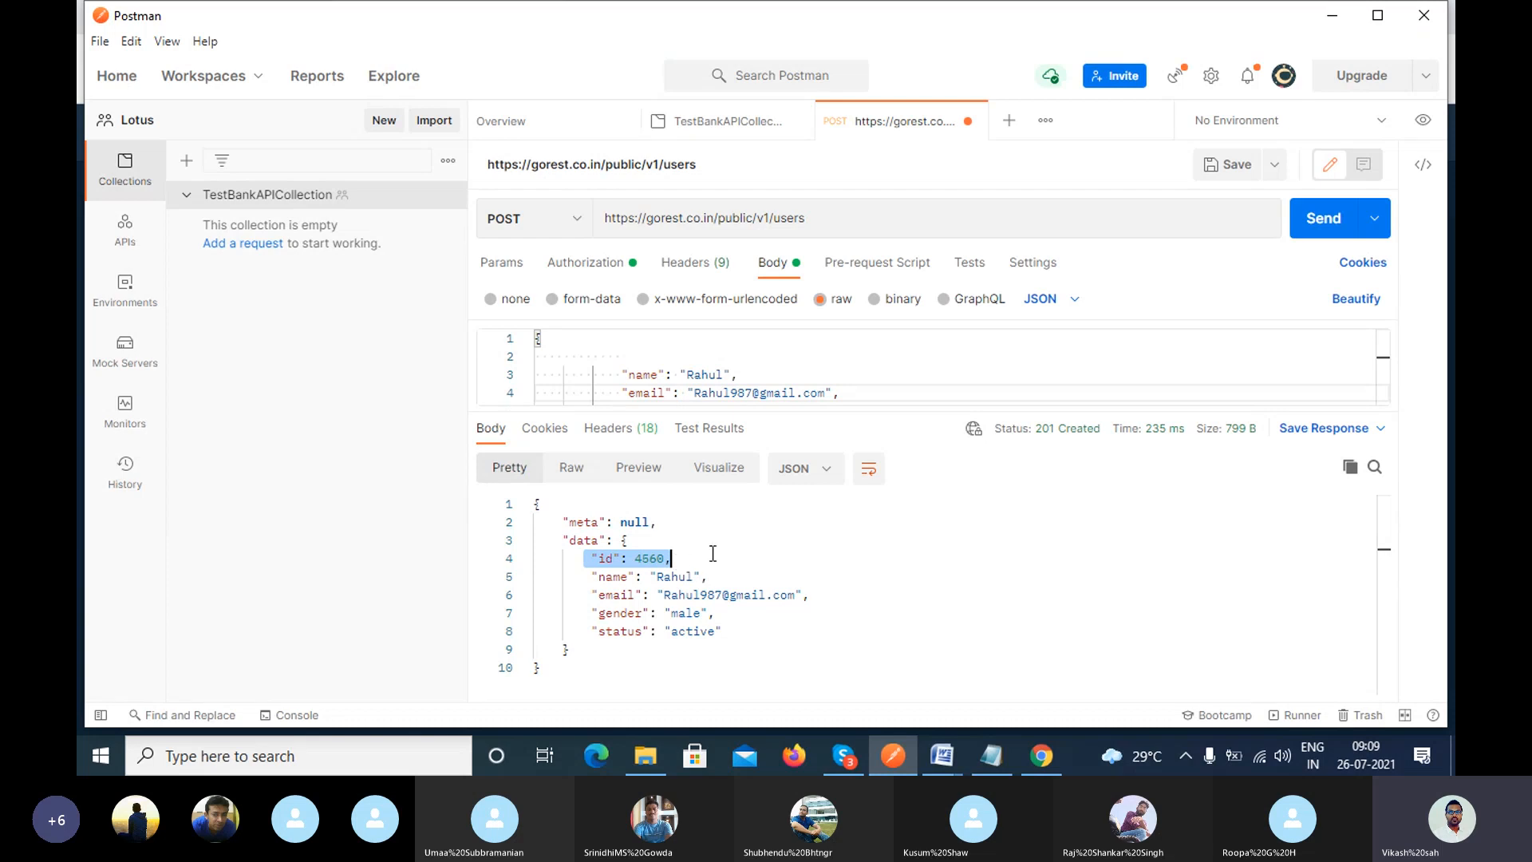
Compare the JSON request body with the response, highlighting the response's id line and part of the request URL.
left_click(712, 554)
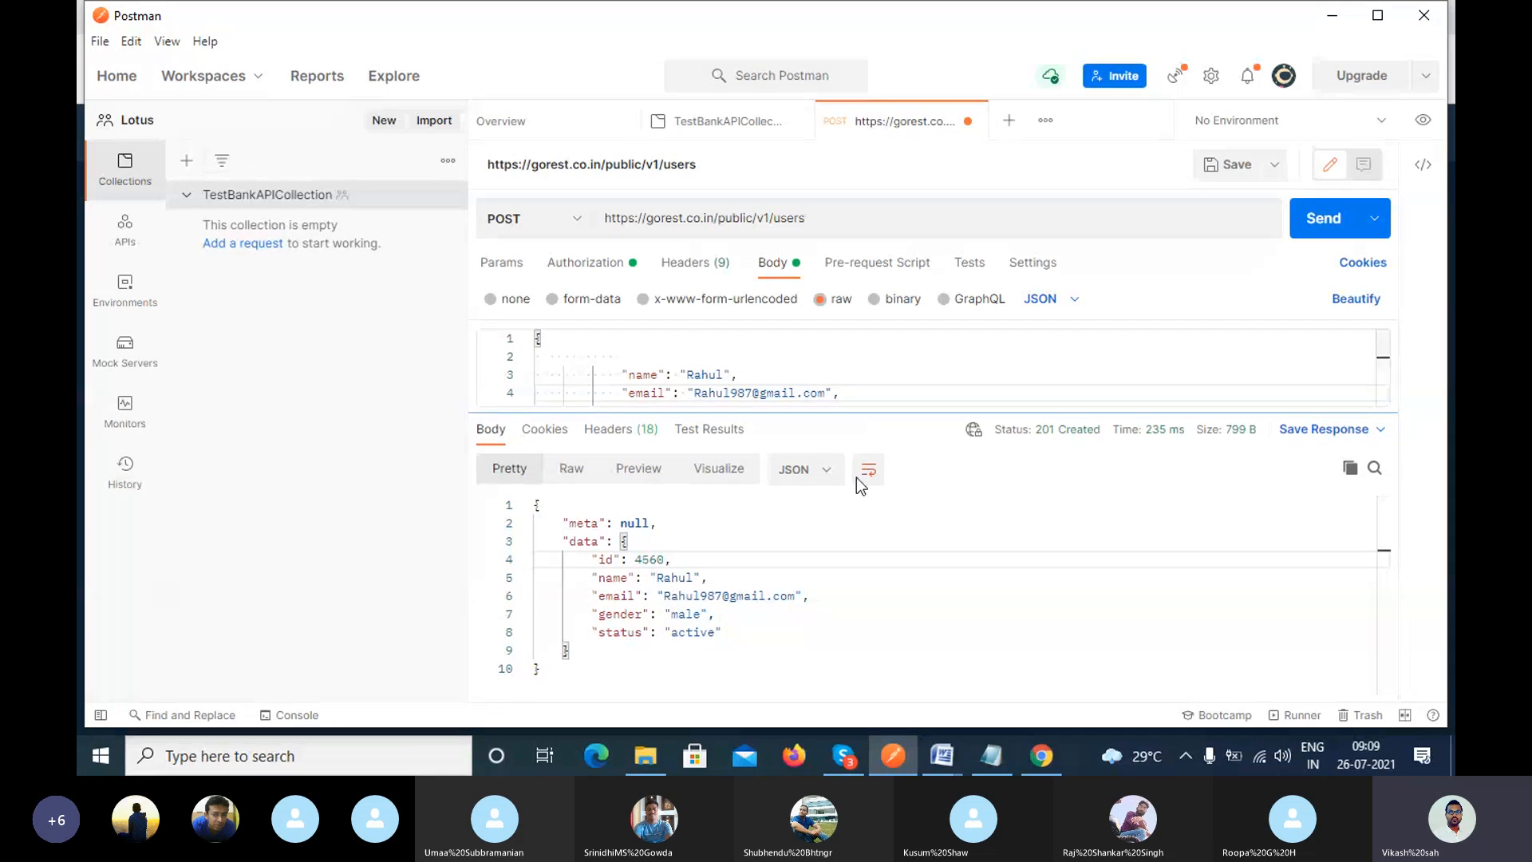
left_click_drag(855, 409, 855, 538)
left_click_drag(609, 360, 713, 363)
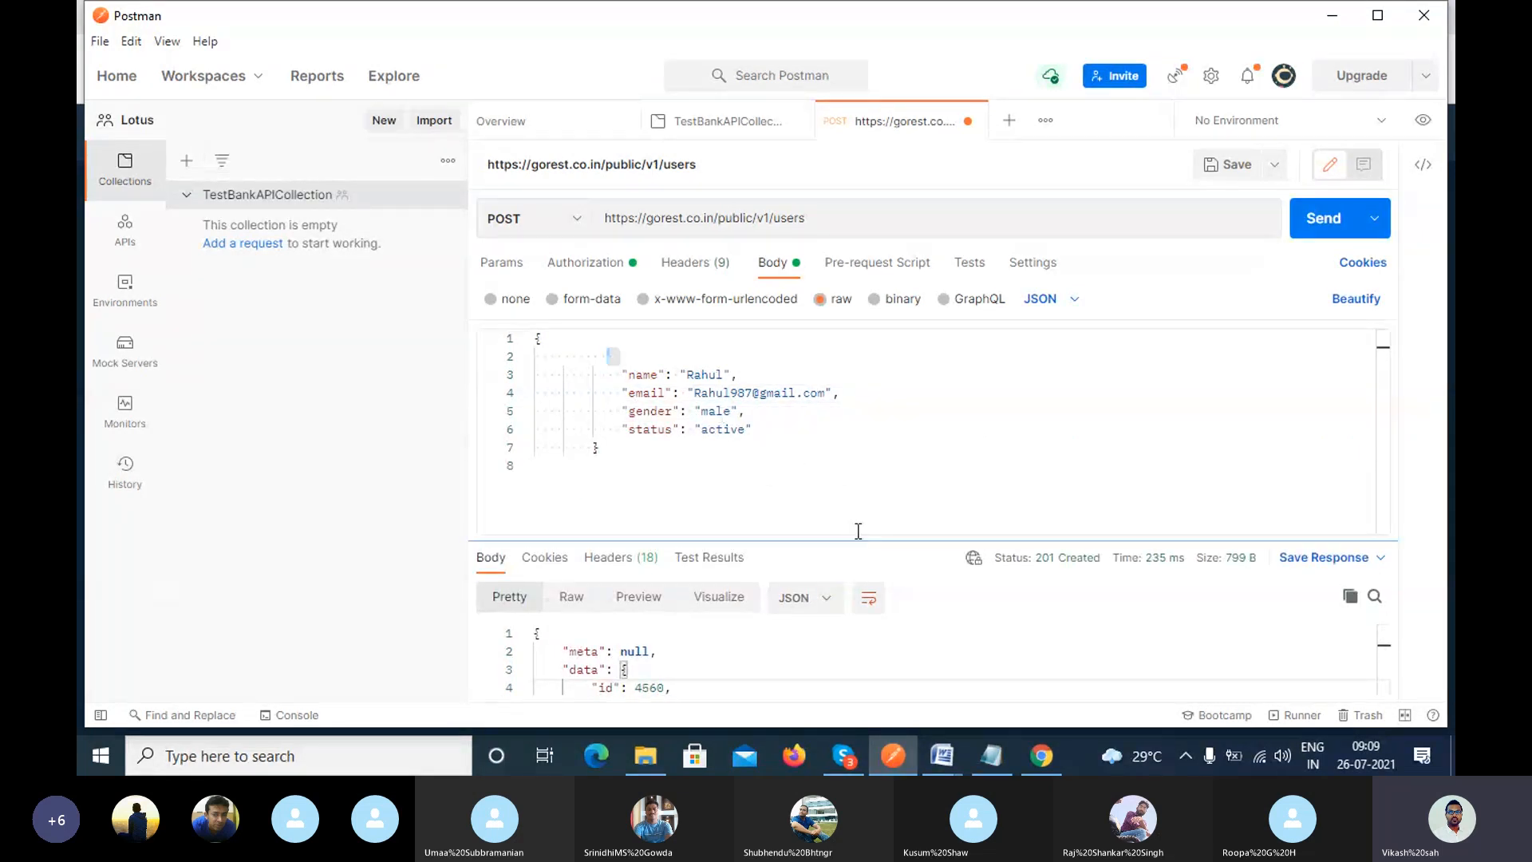
left_click_drag(855, 538, 855, 413)
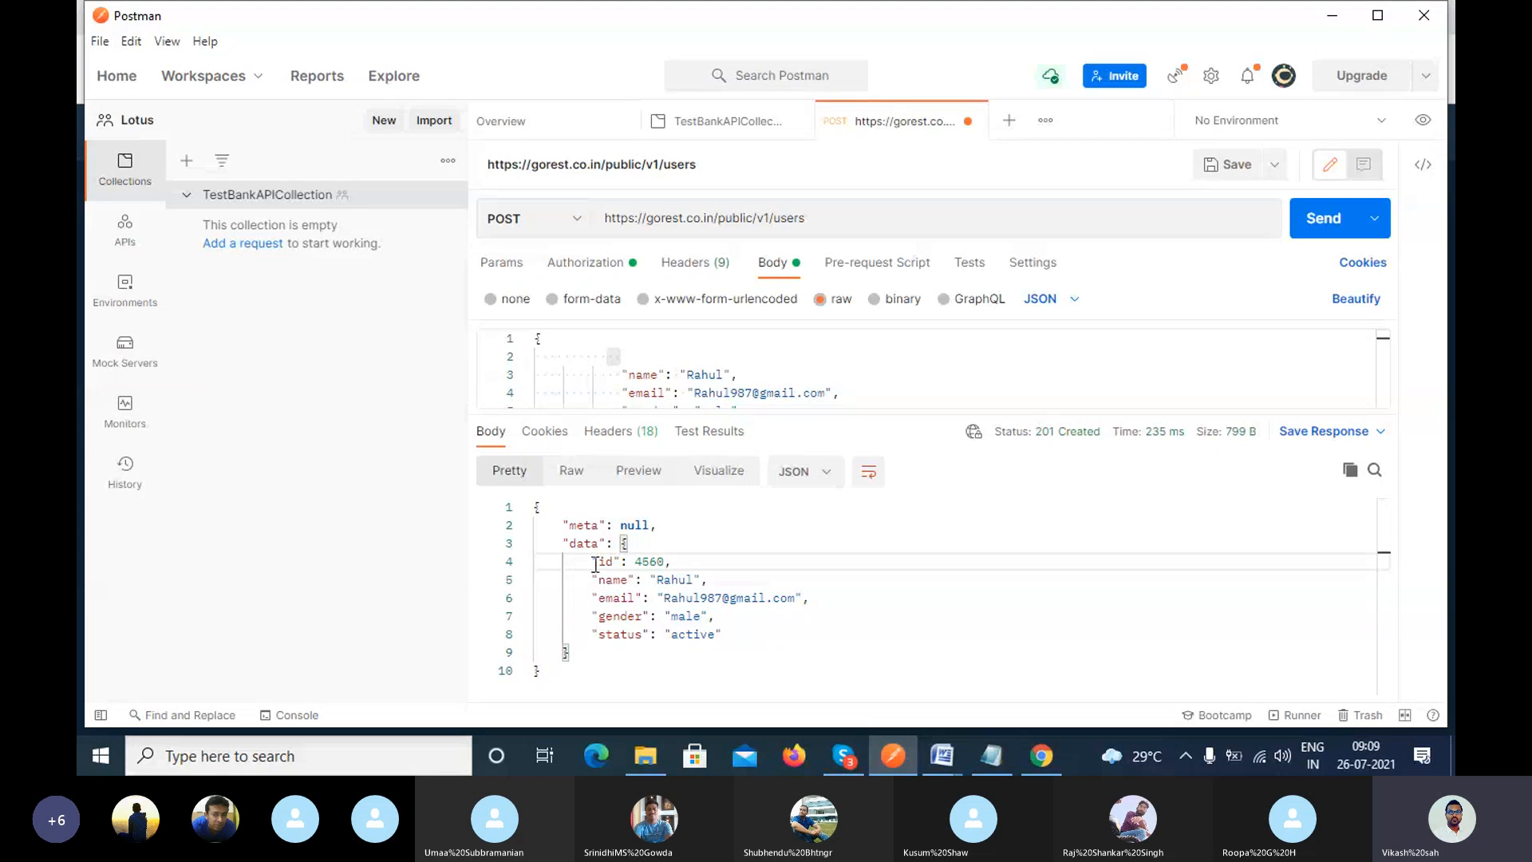
left_click_drag(592, 561, 696, 561)
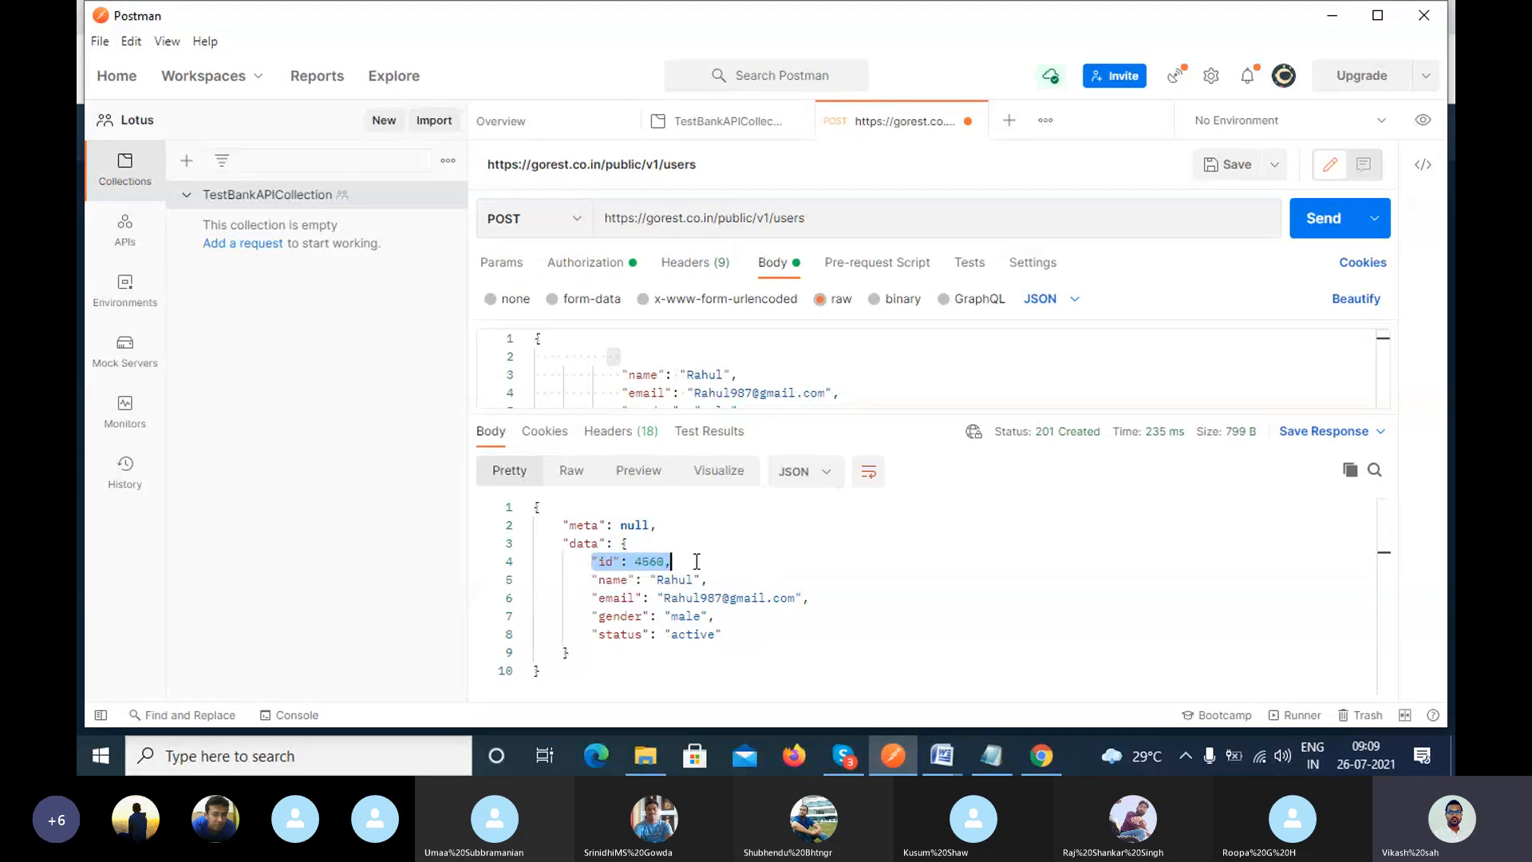
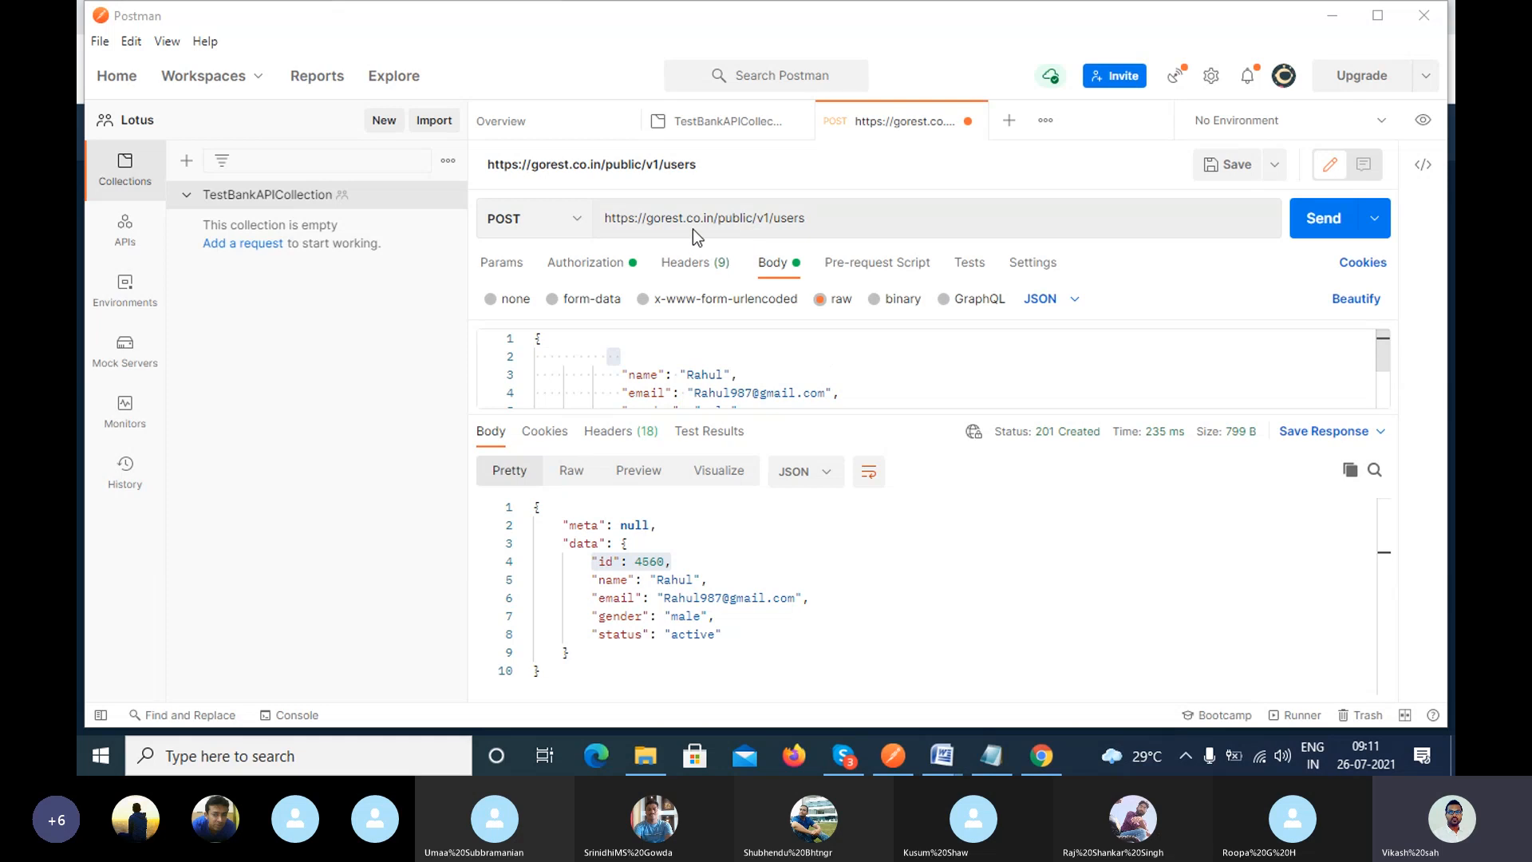
double_click(753, 215)
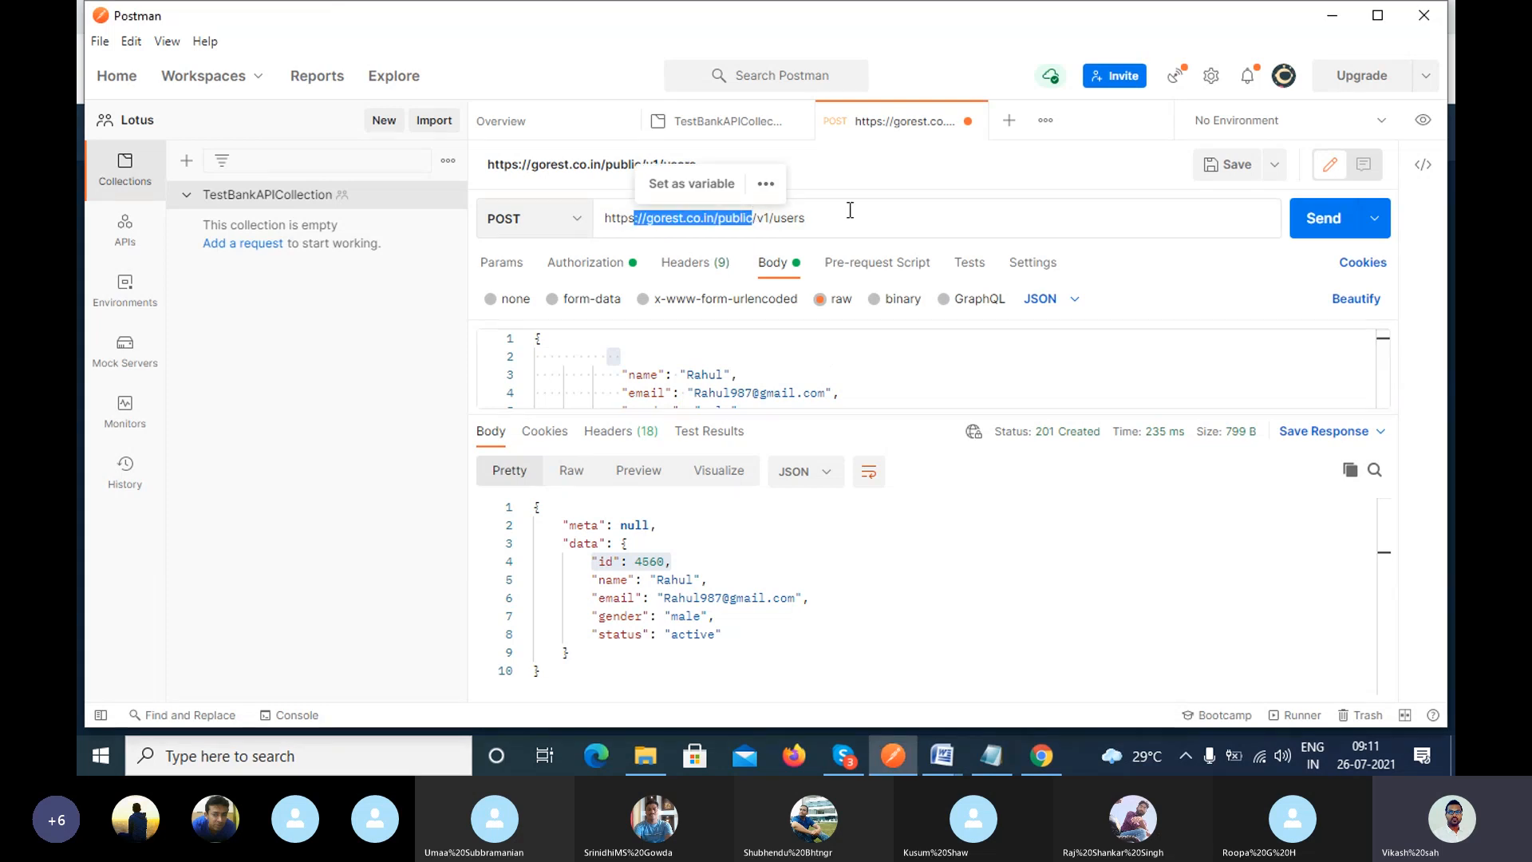
left_click(881, 224)
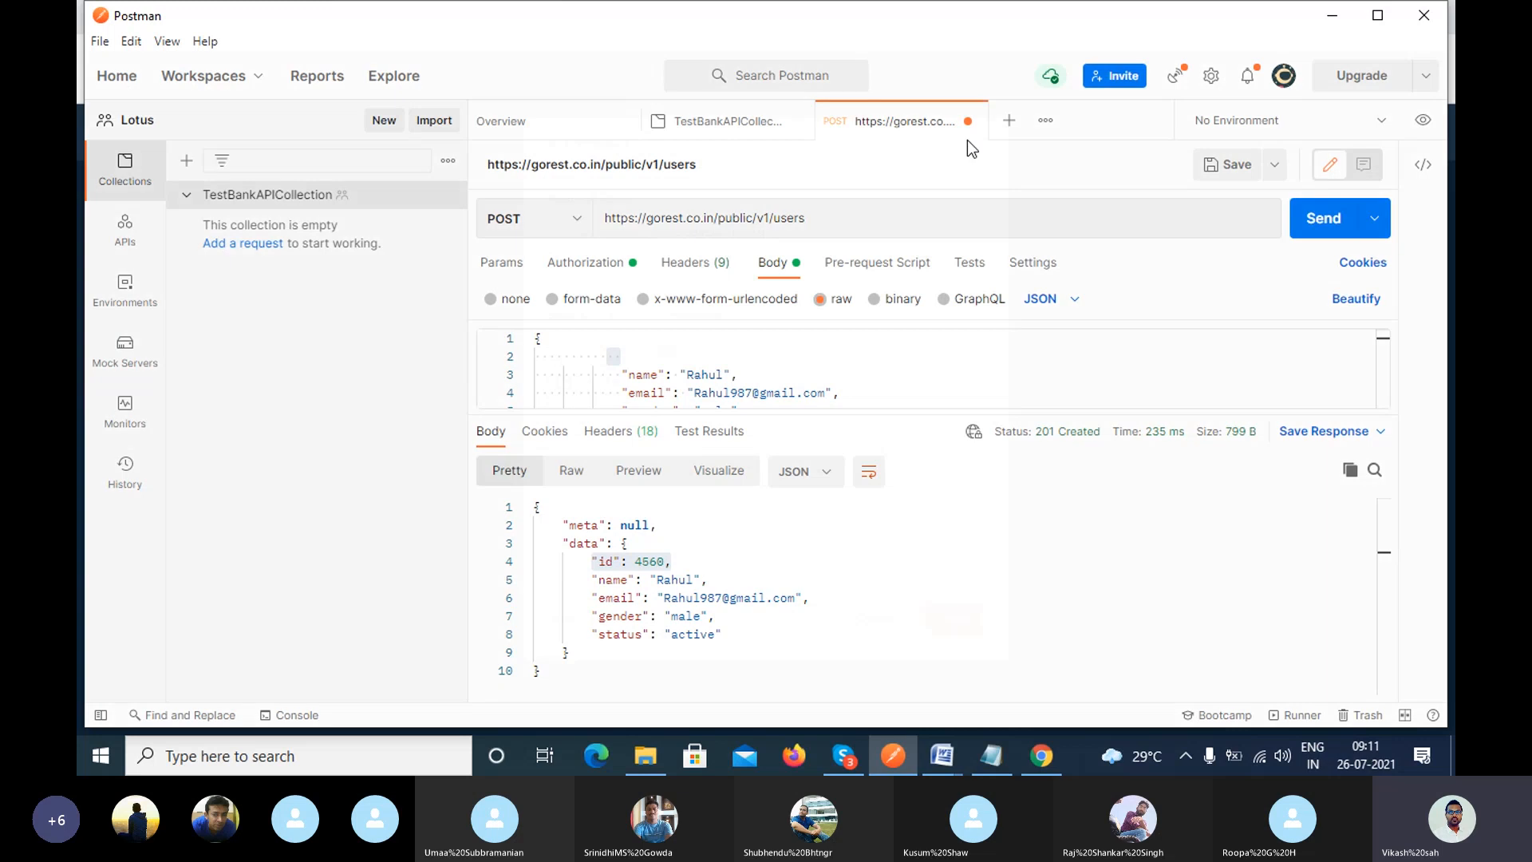
Save the POST request as "Creating the users" in TestBankAPICollection.
key("ctrl+s")
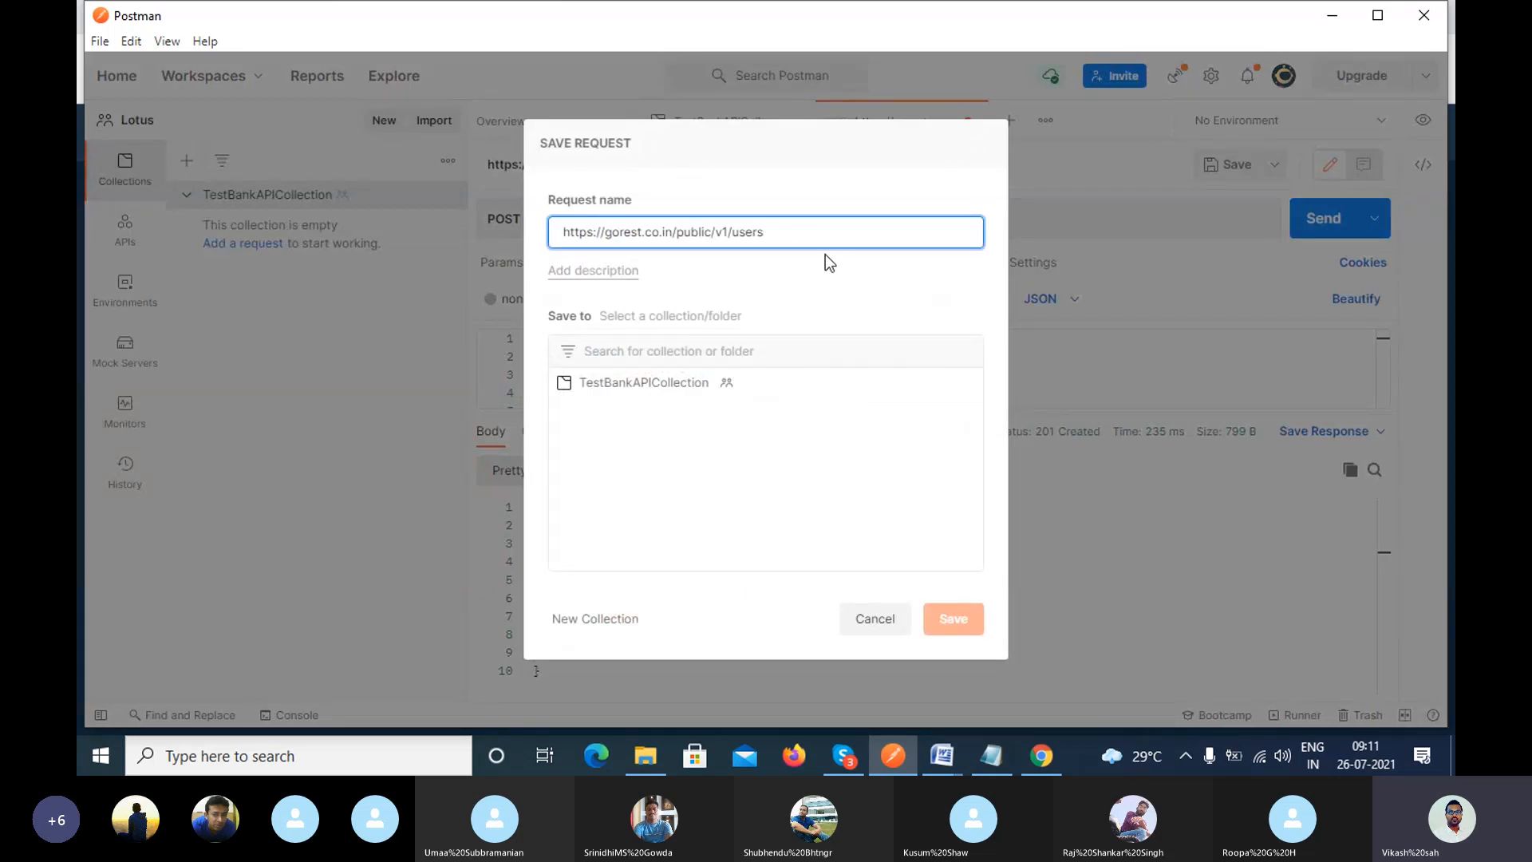
left_click_drag(786, 233, 566, 235)
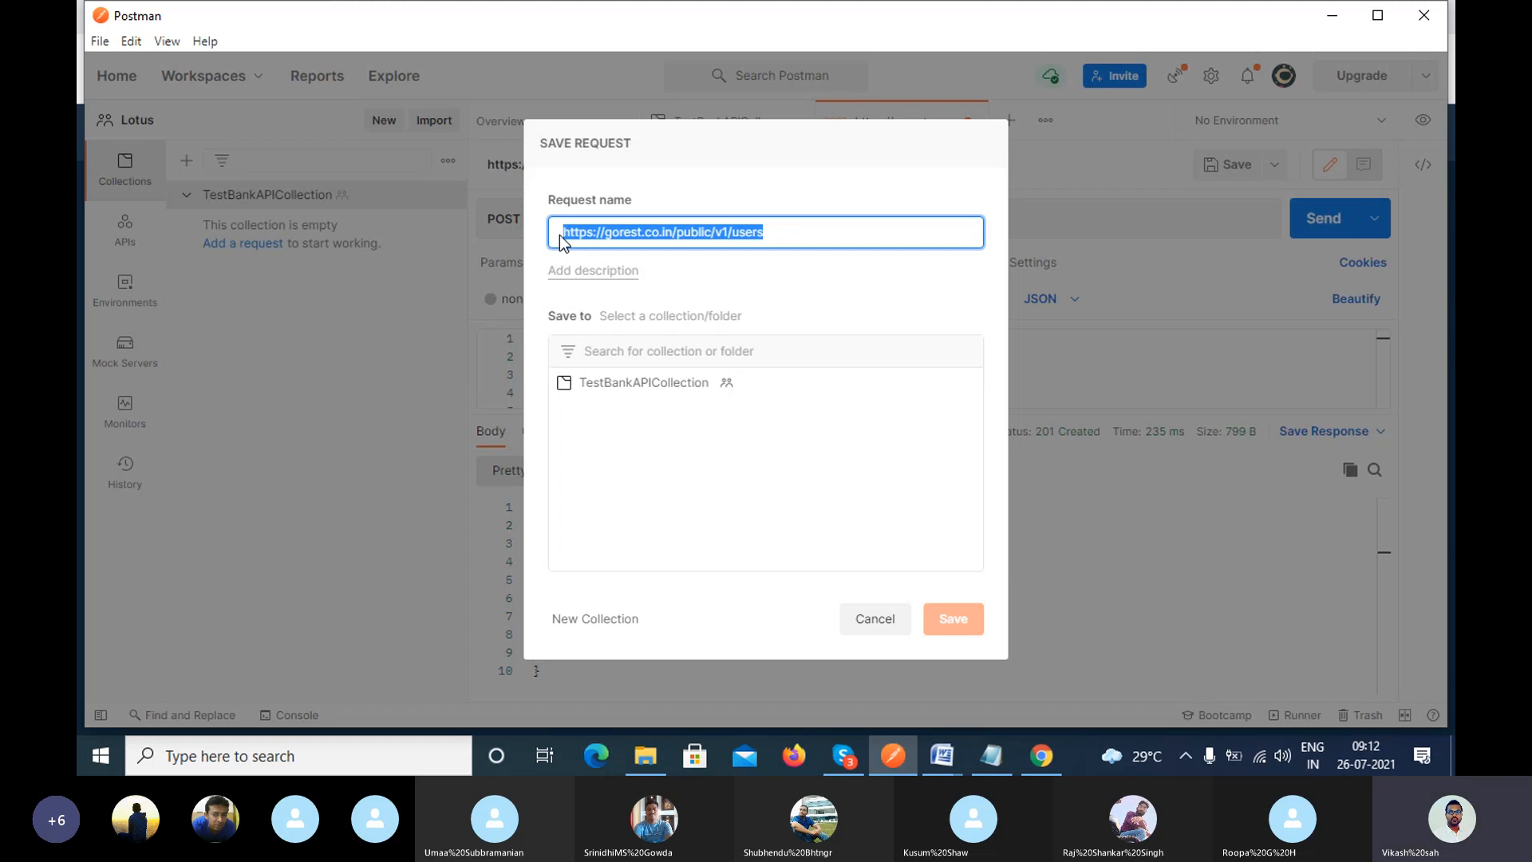
type("A")
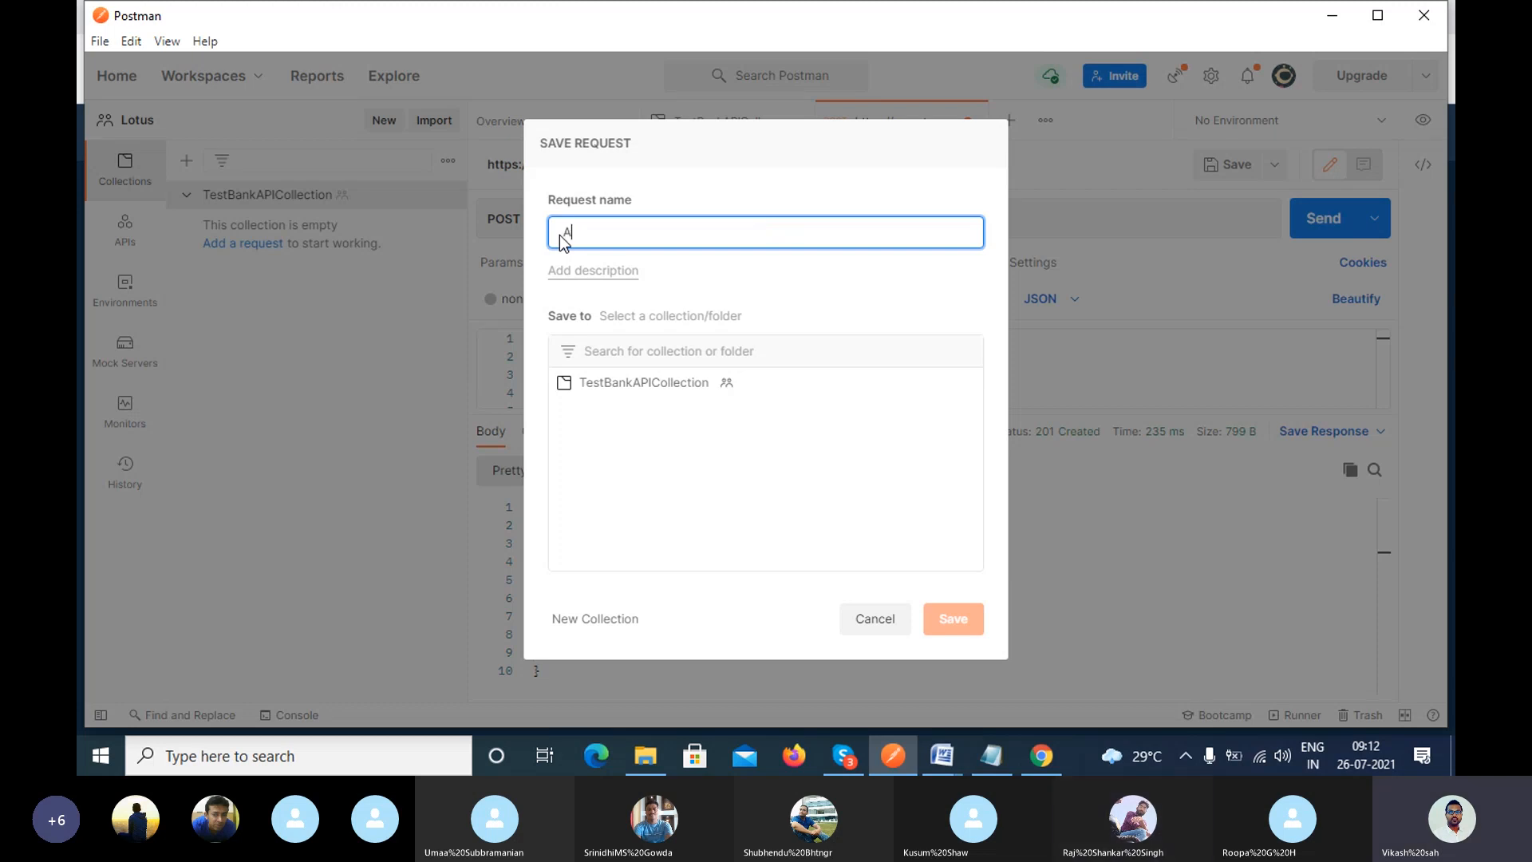
type("Creating the users")
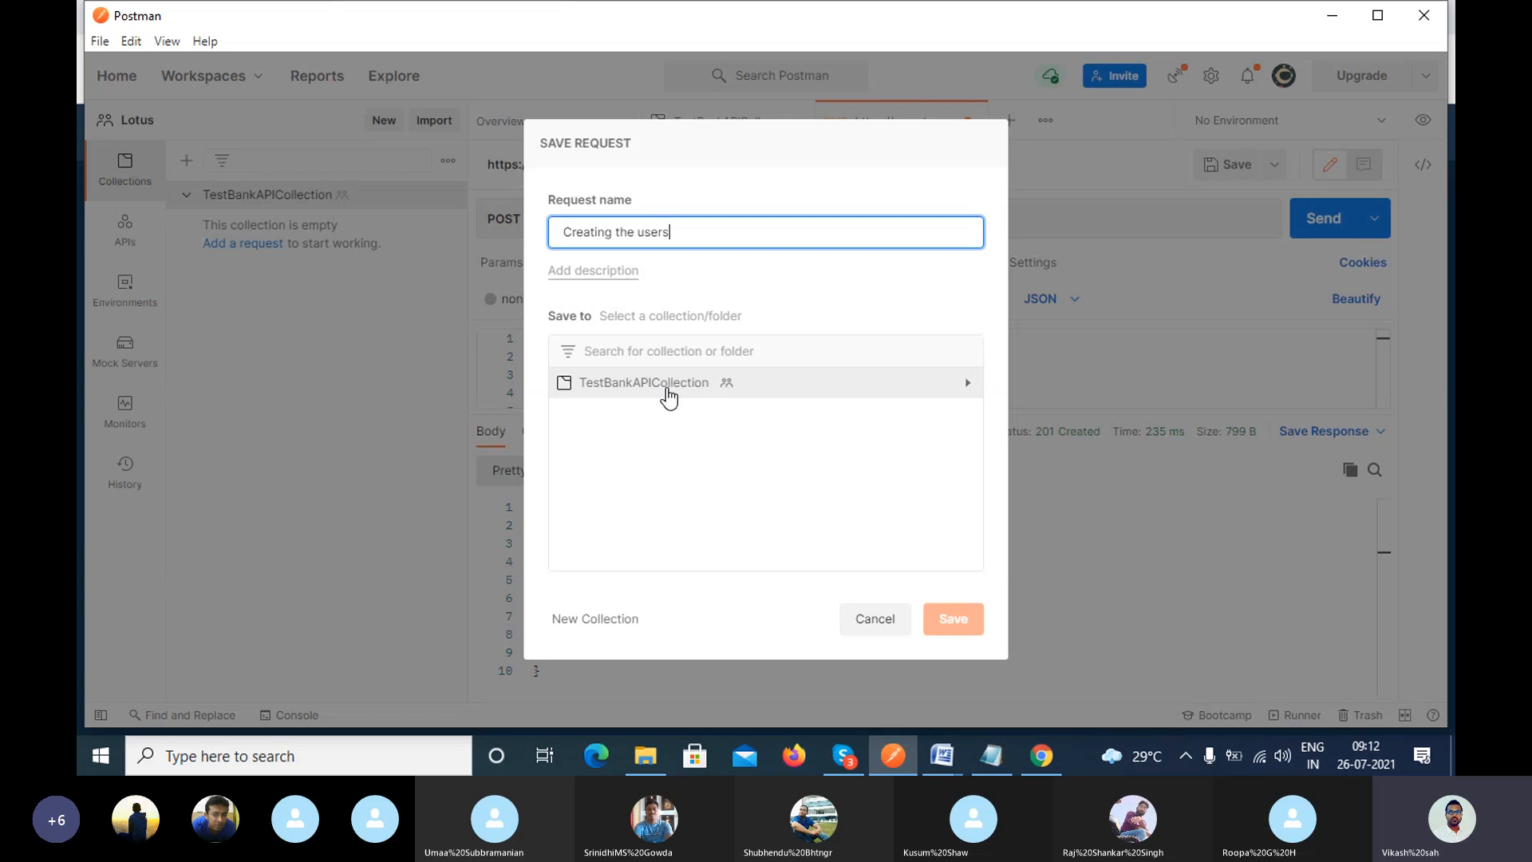
left_click(618, 391)
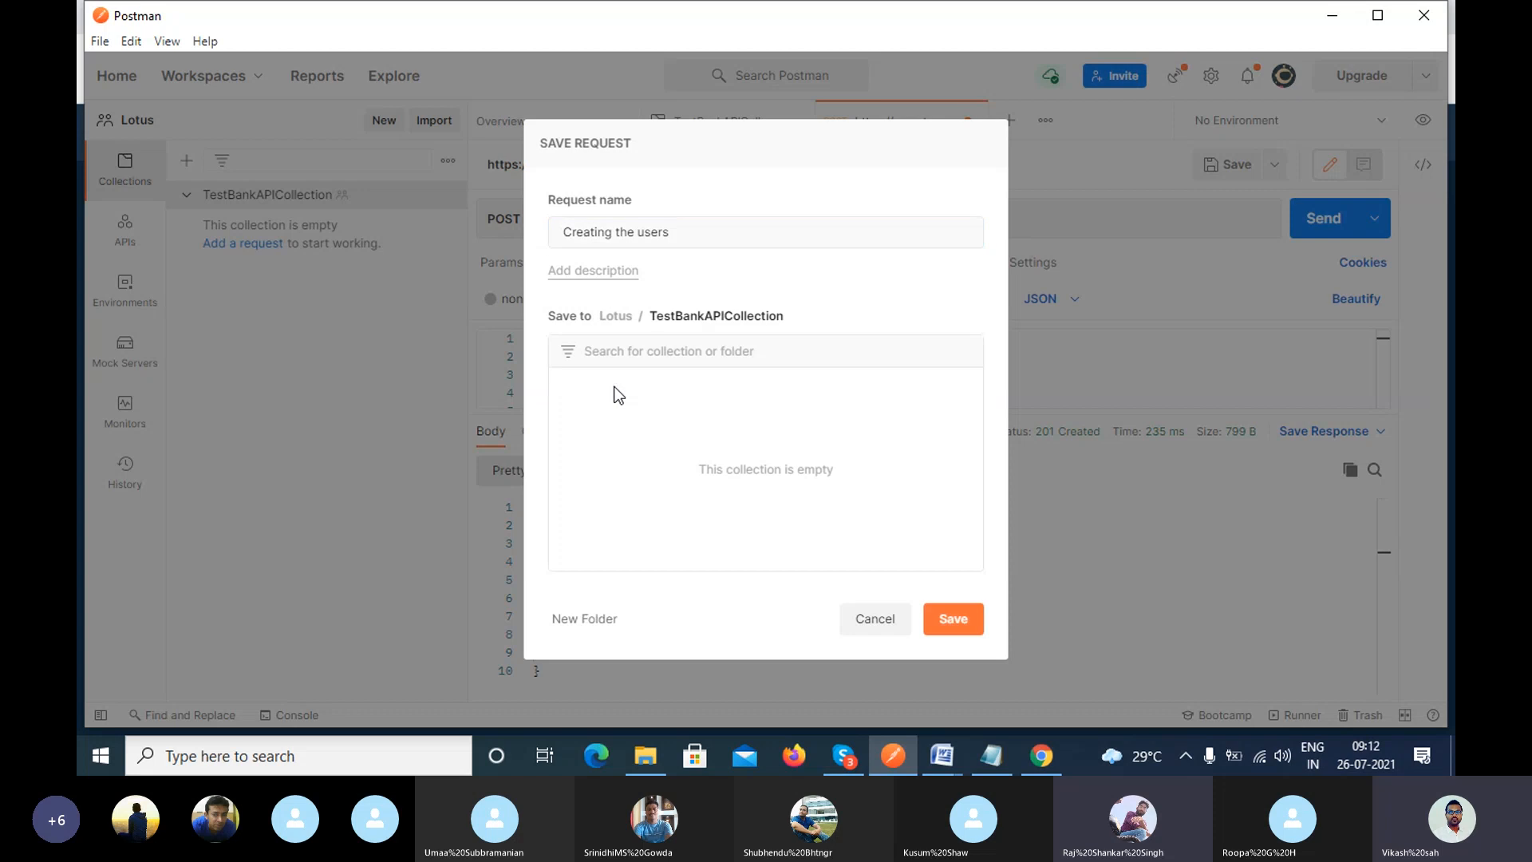
left_click(930, 622)
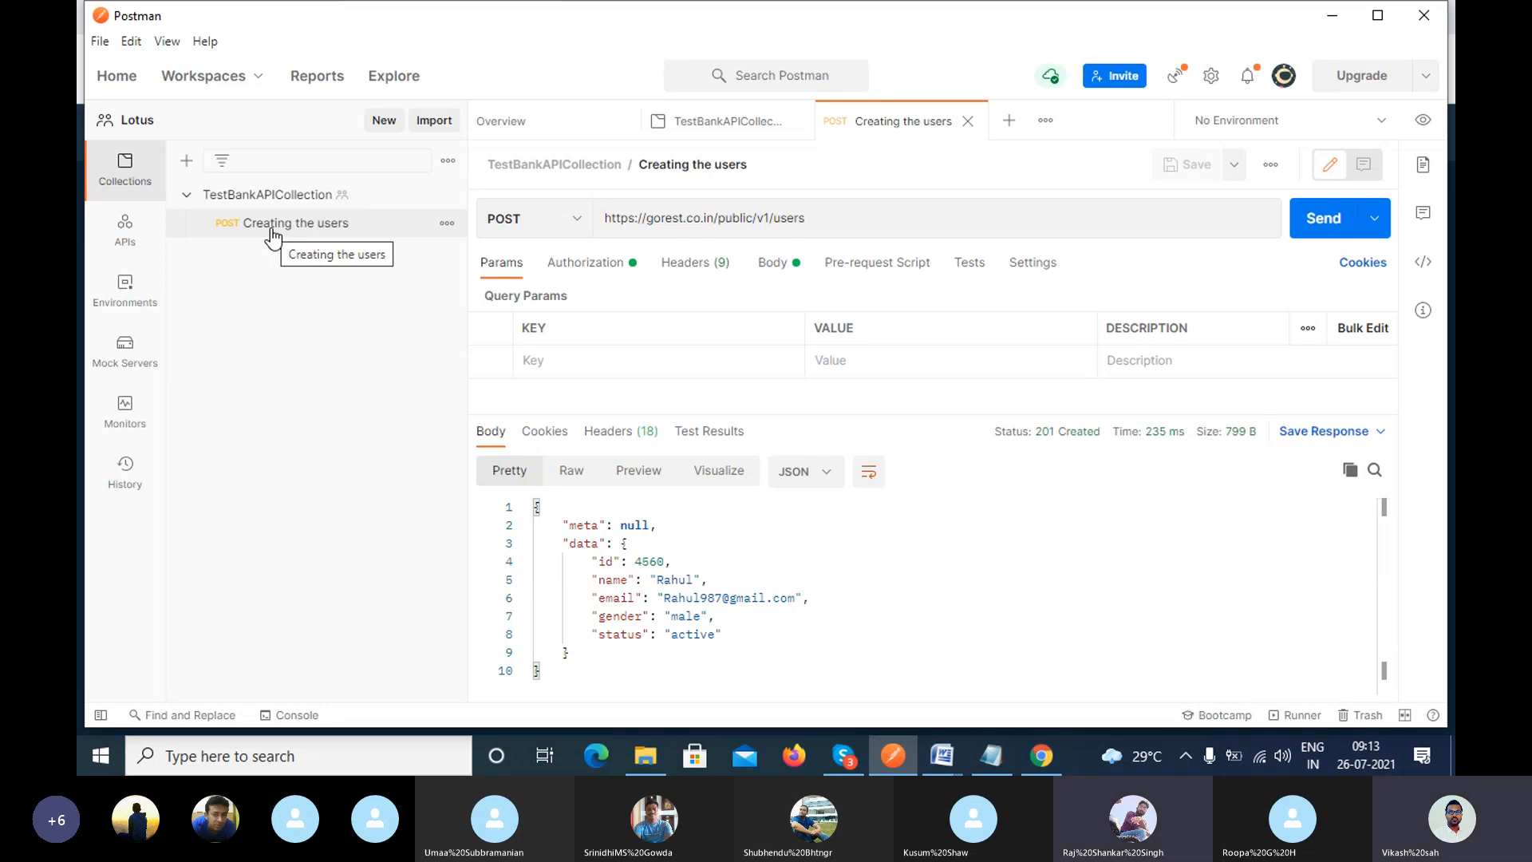
Open a new blank GET request alongside the saved "Creating the users" request.
left_click(1010, 124)
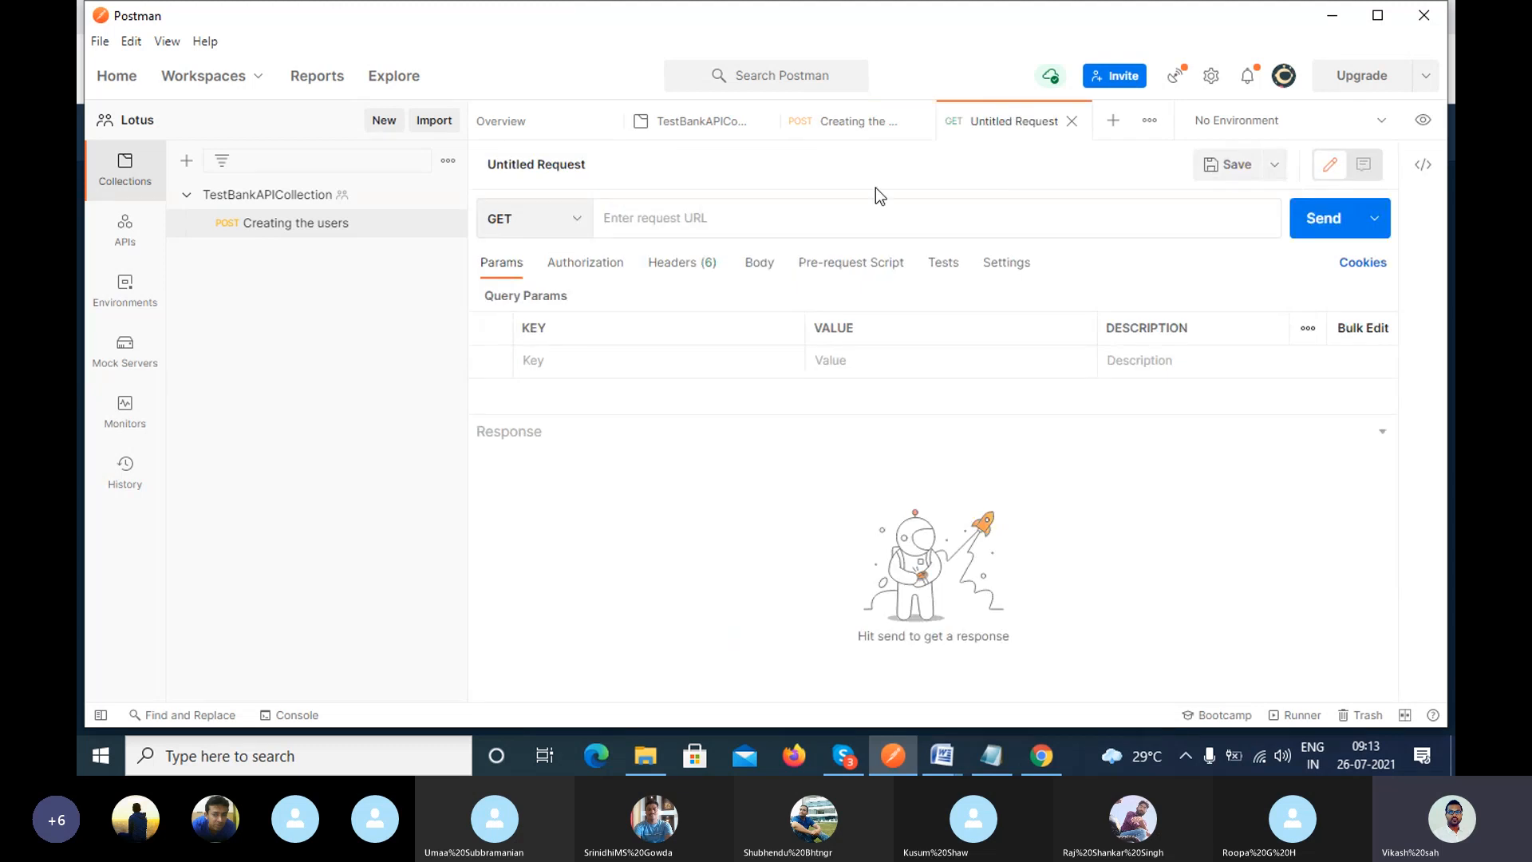
left_click(844, 126)
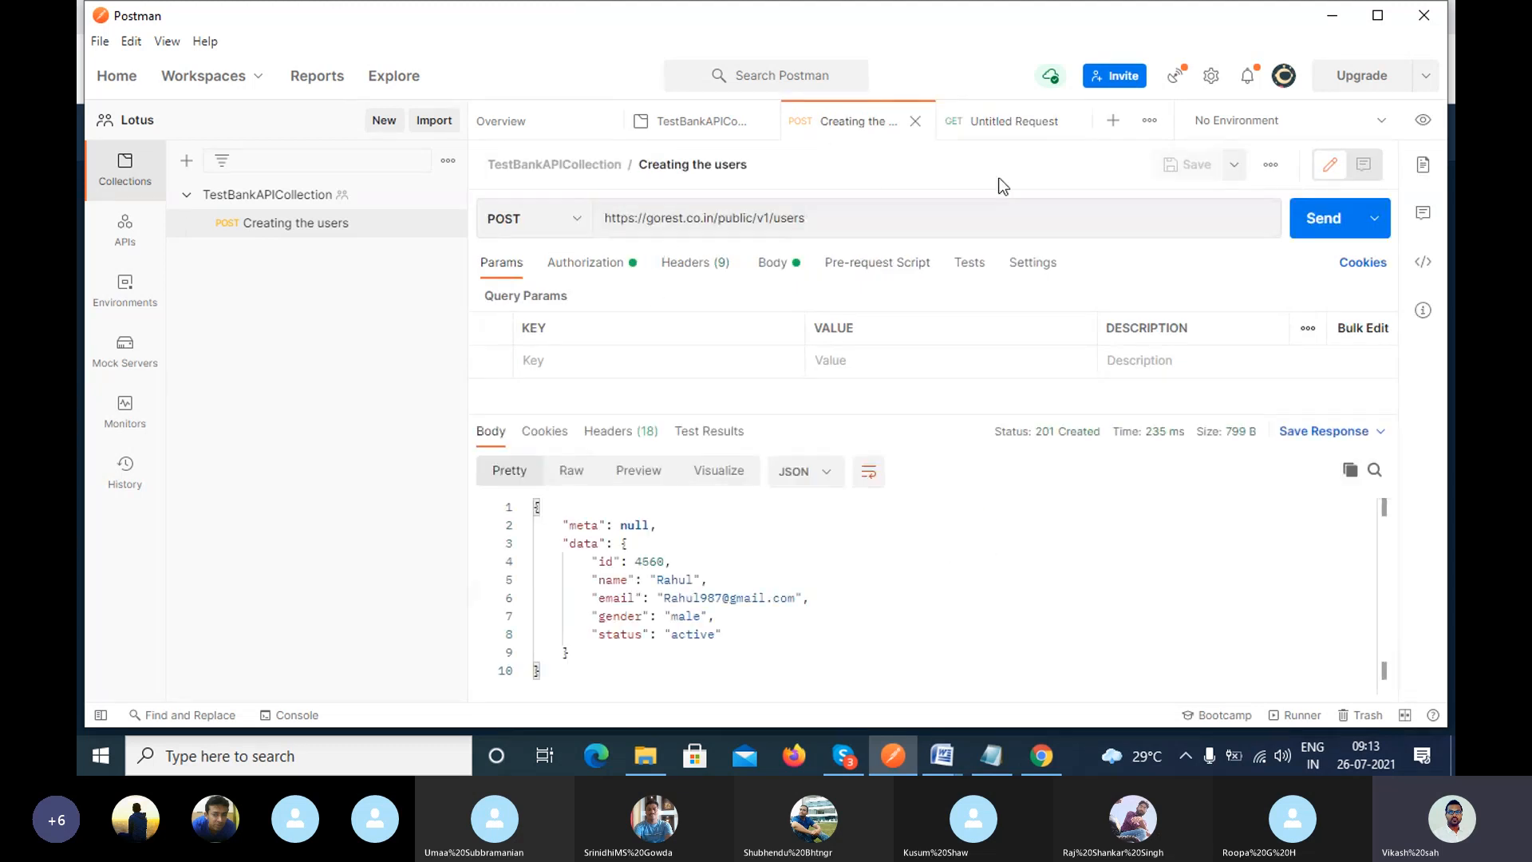
left_click(999, 130)
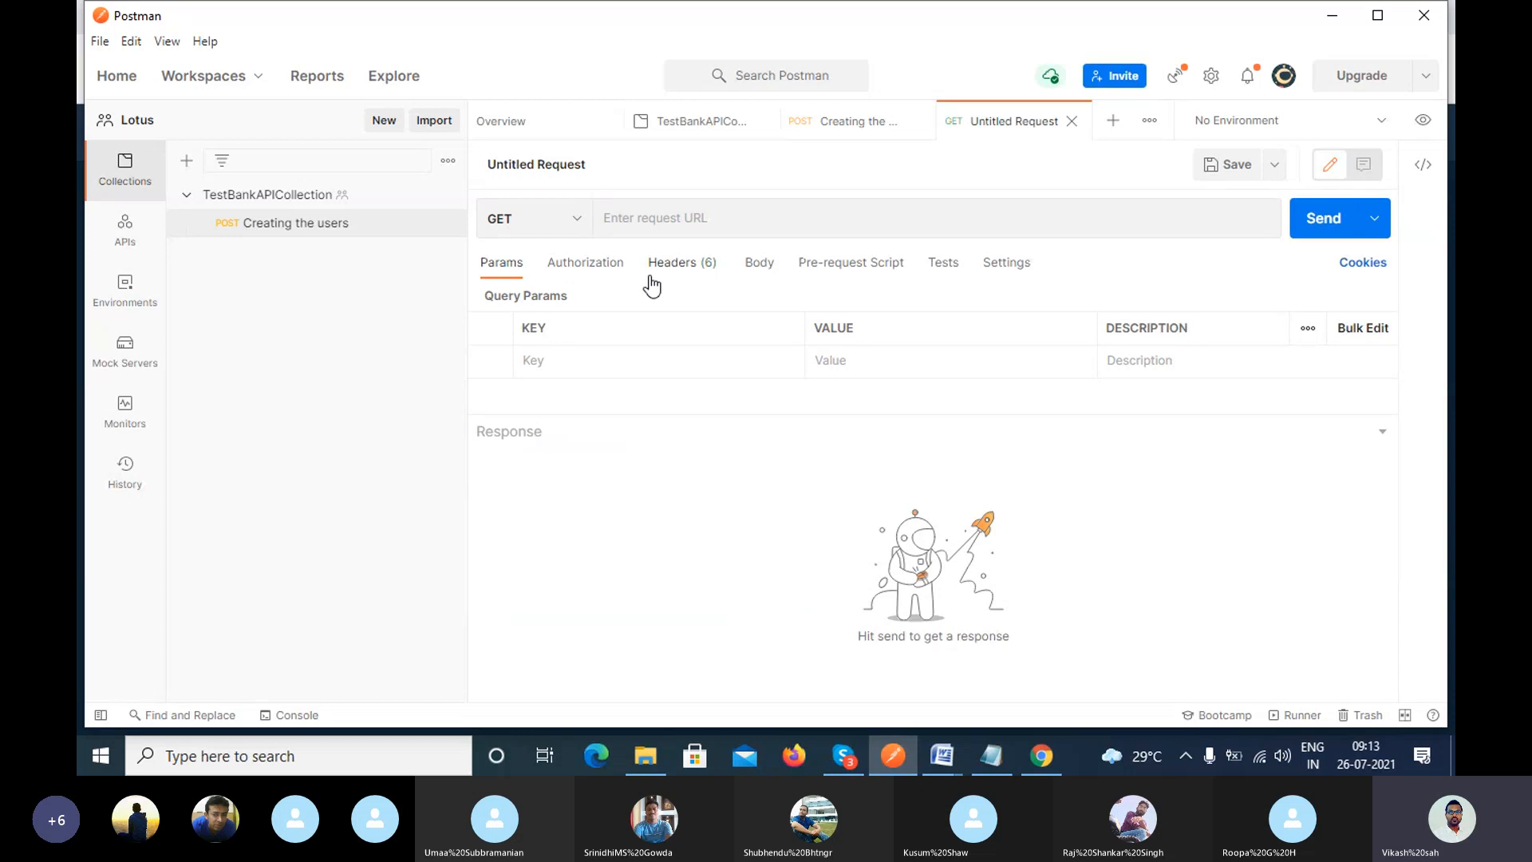
Consult the UsersRestAPIRequirement document in Word, return to Postman, and review the "Creating the users" request before going back to the untitled one.
mouse_move(953, 750)
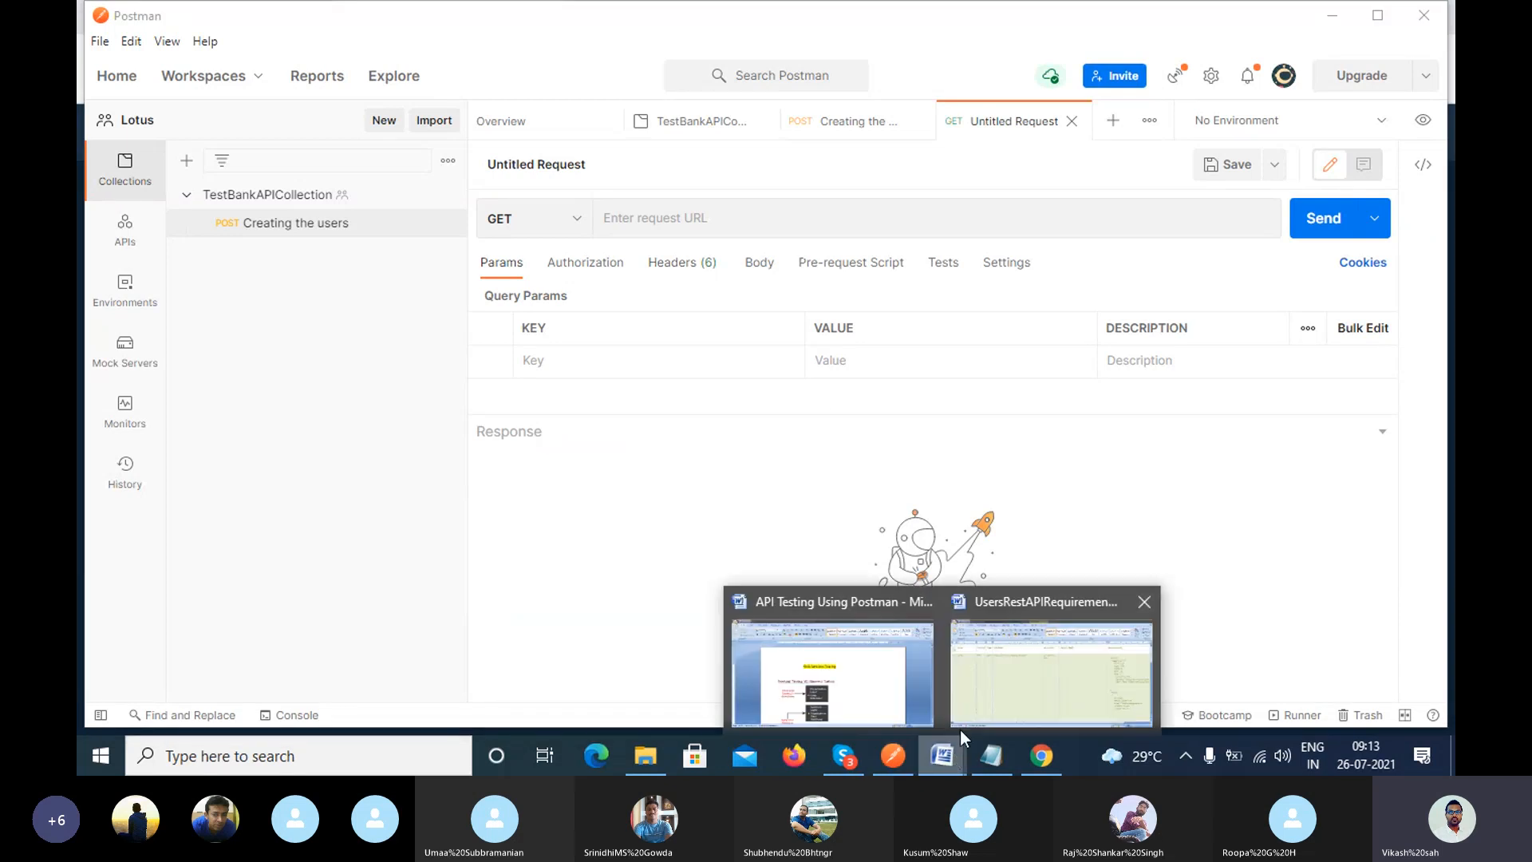
left_click(997, 693)
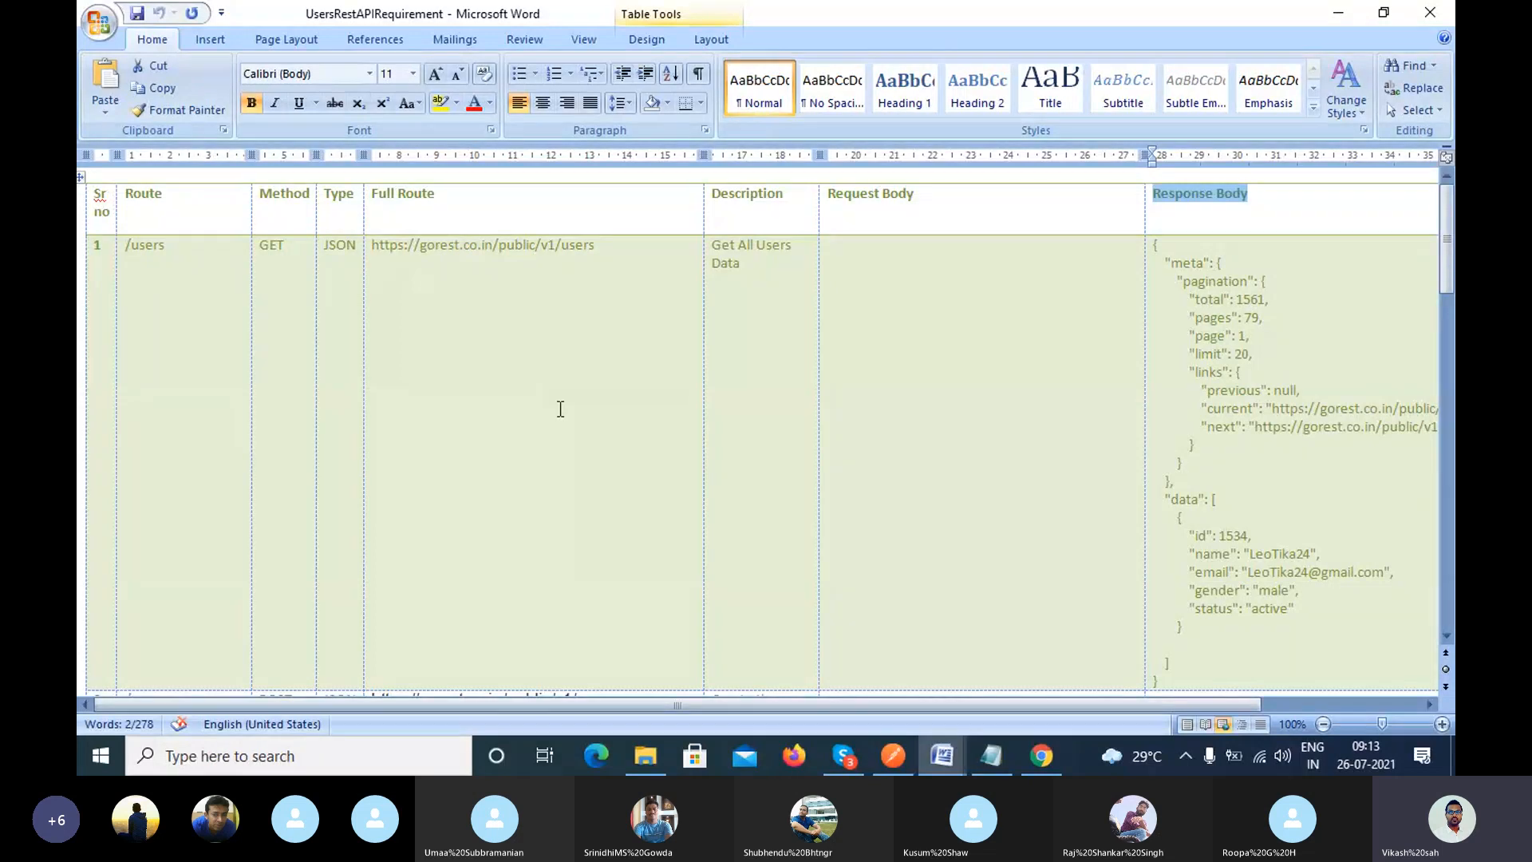
key("alt+Tab")
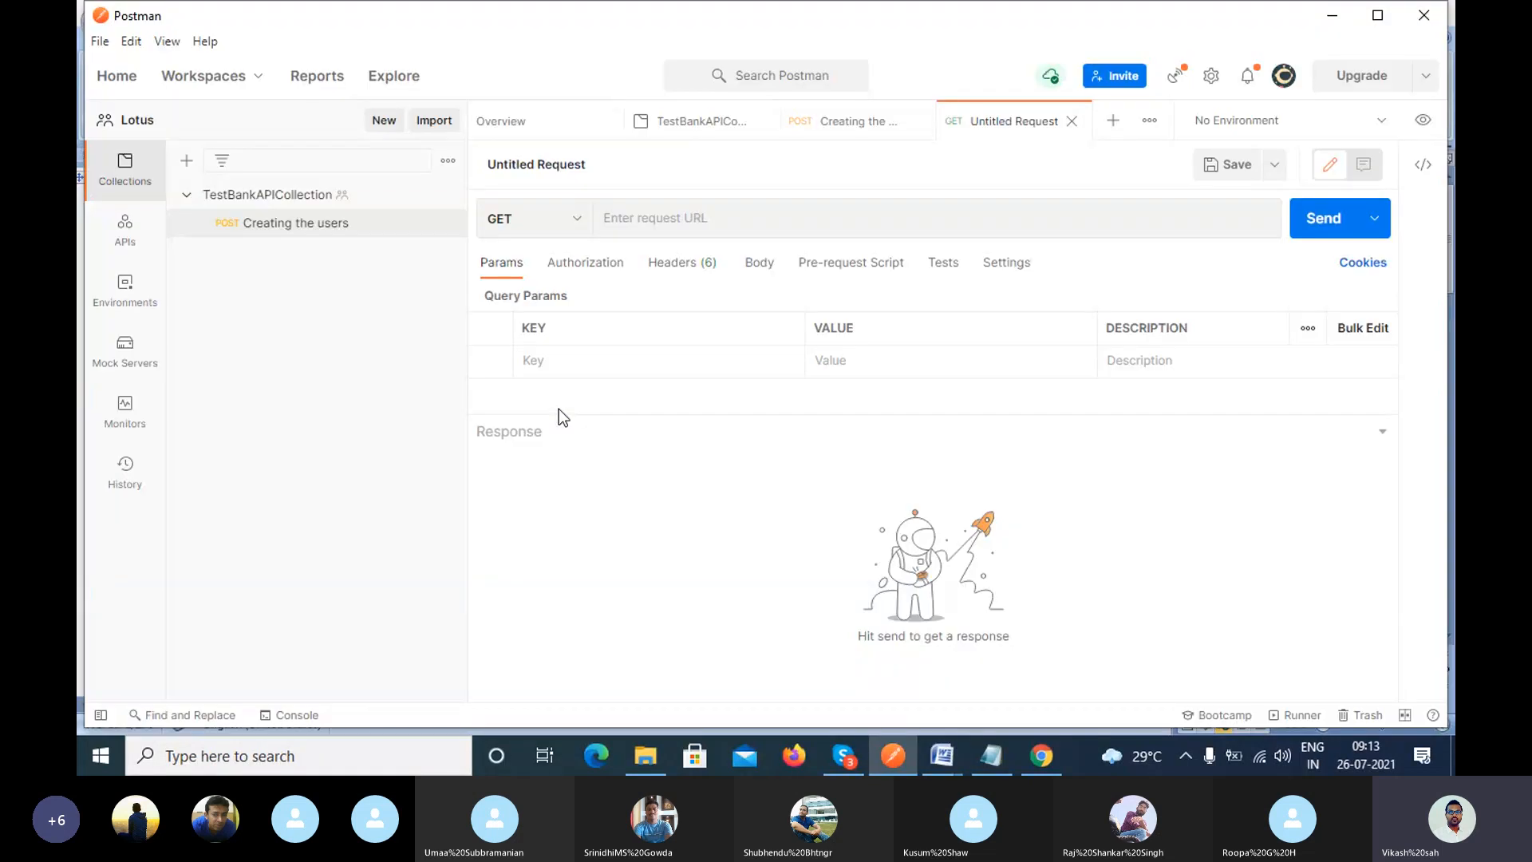
left_click(852, 121)
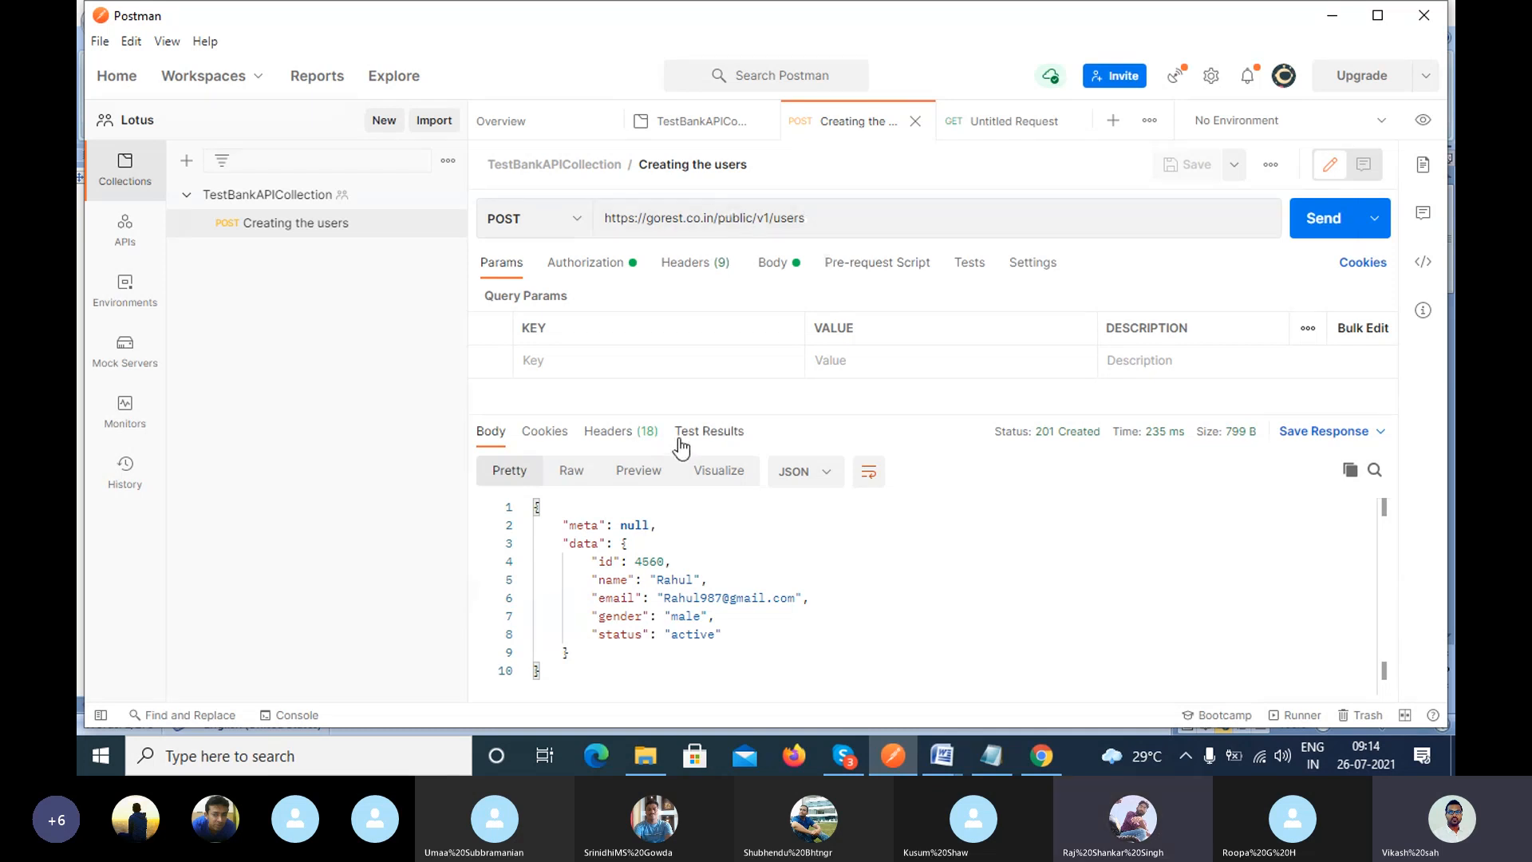
left_click(1001, 128)
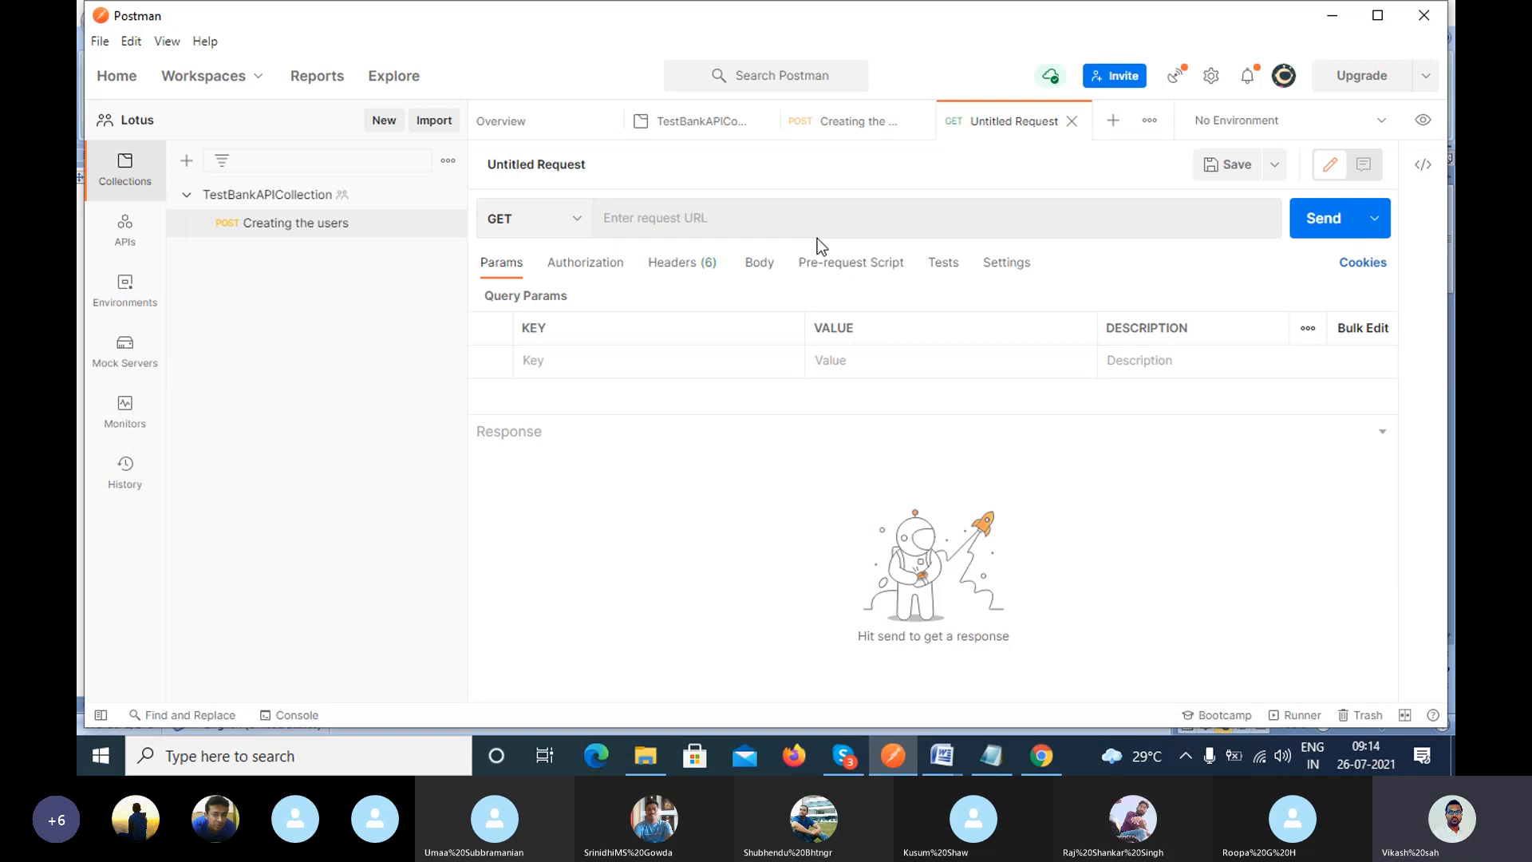
Switch to the requirement document in Word and examine row 3, highlighting its GET method and its description.
key("alt+Tab")
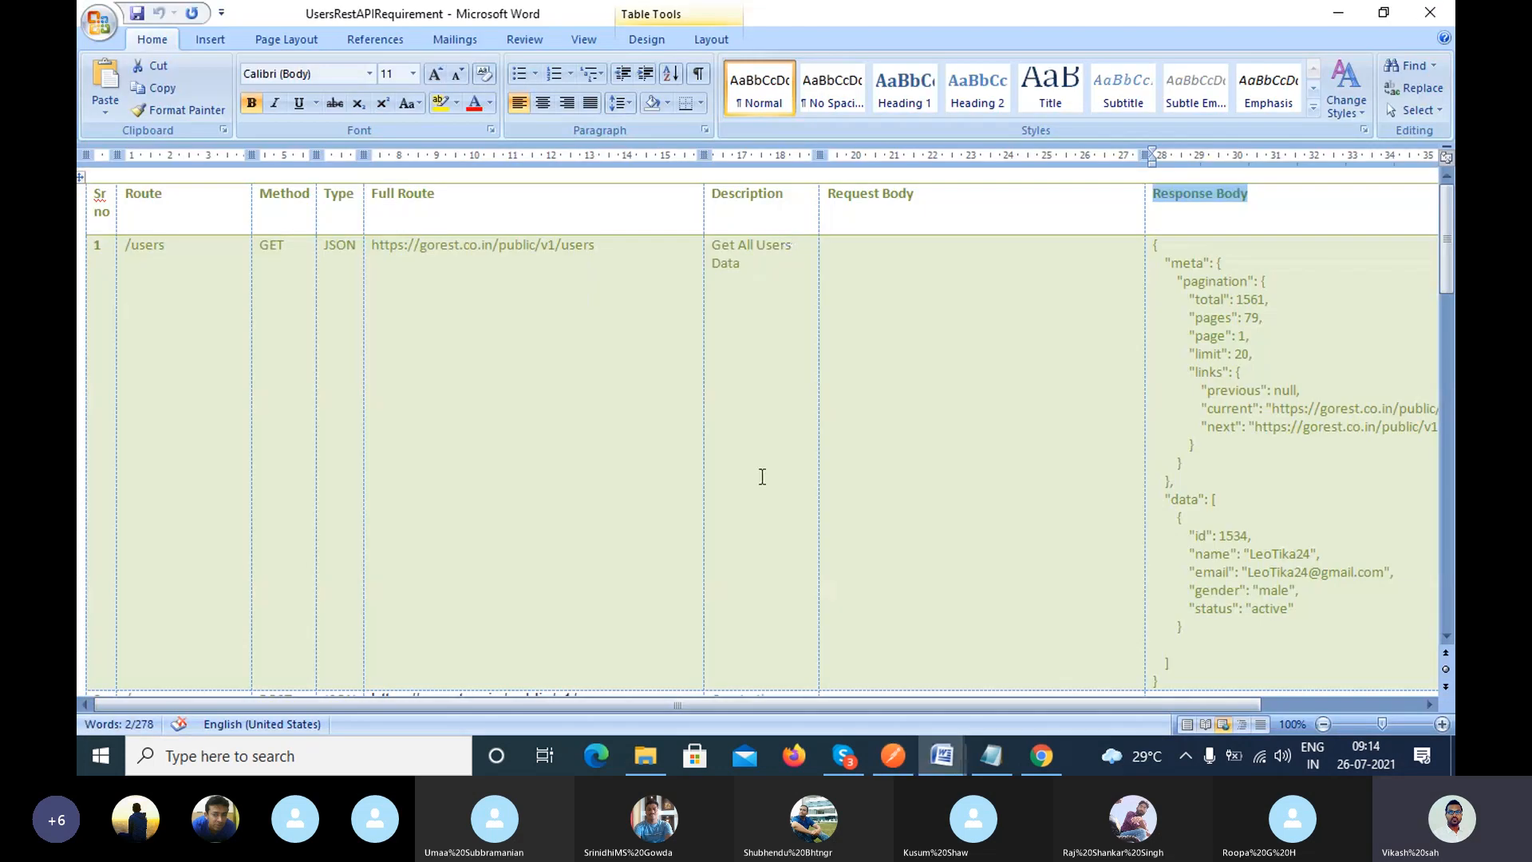
scroll(274, 453, "down", 20)
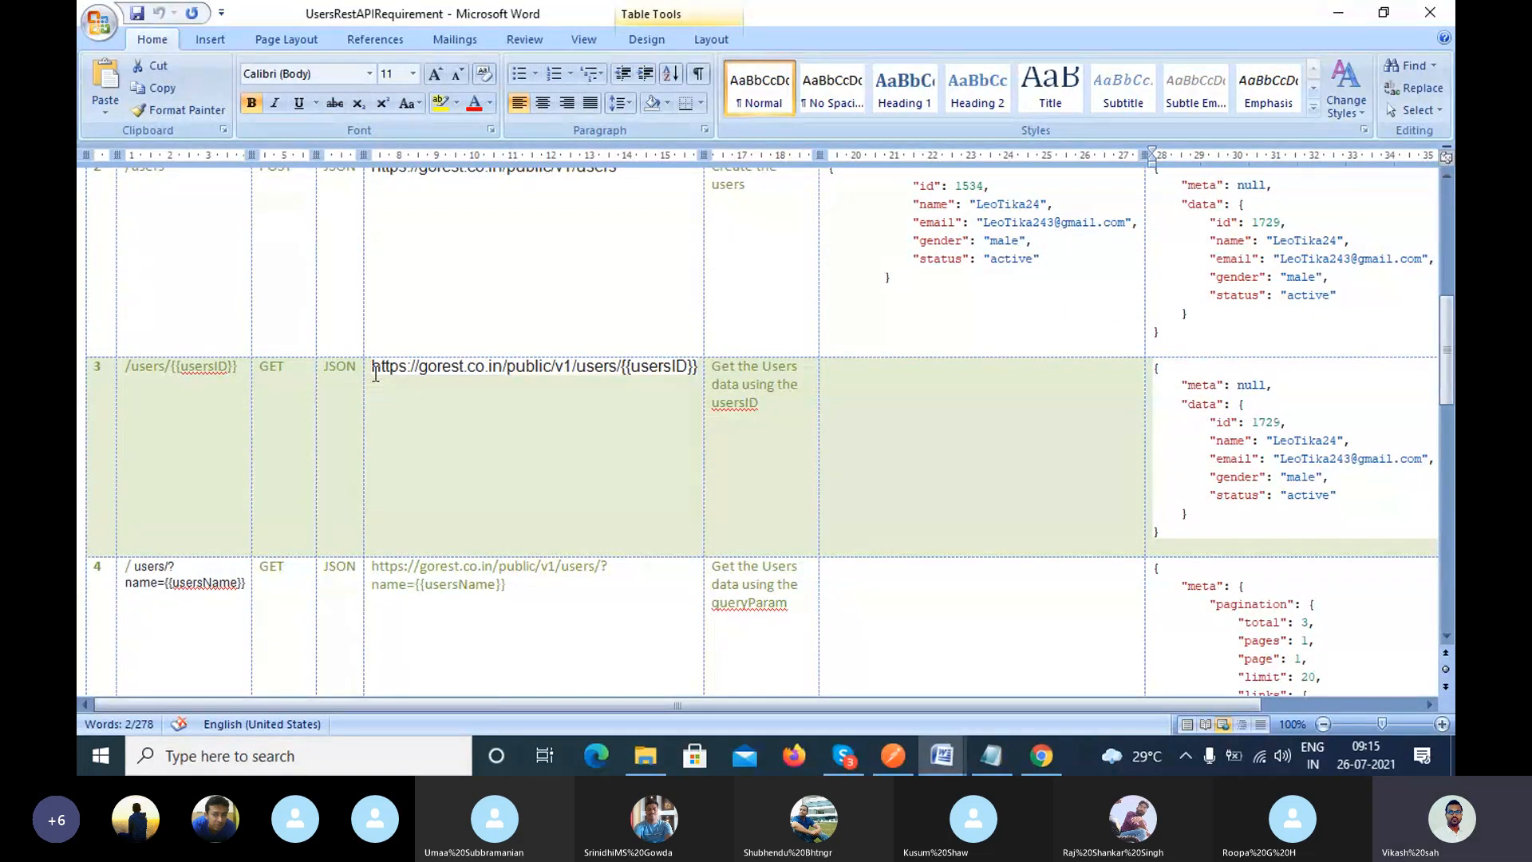
left_click_drag(284, 369, 259, 369)
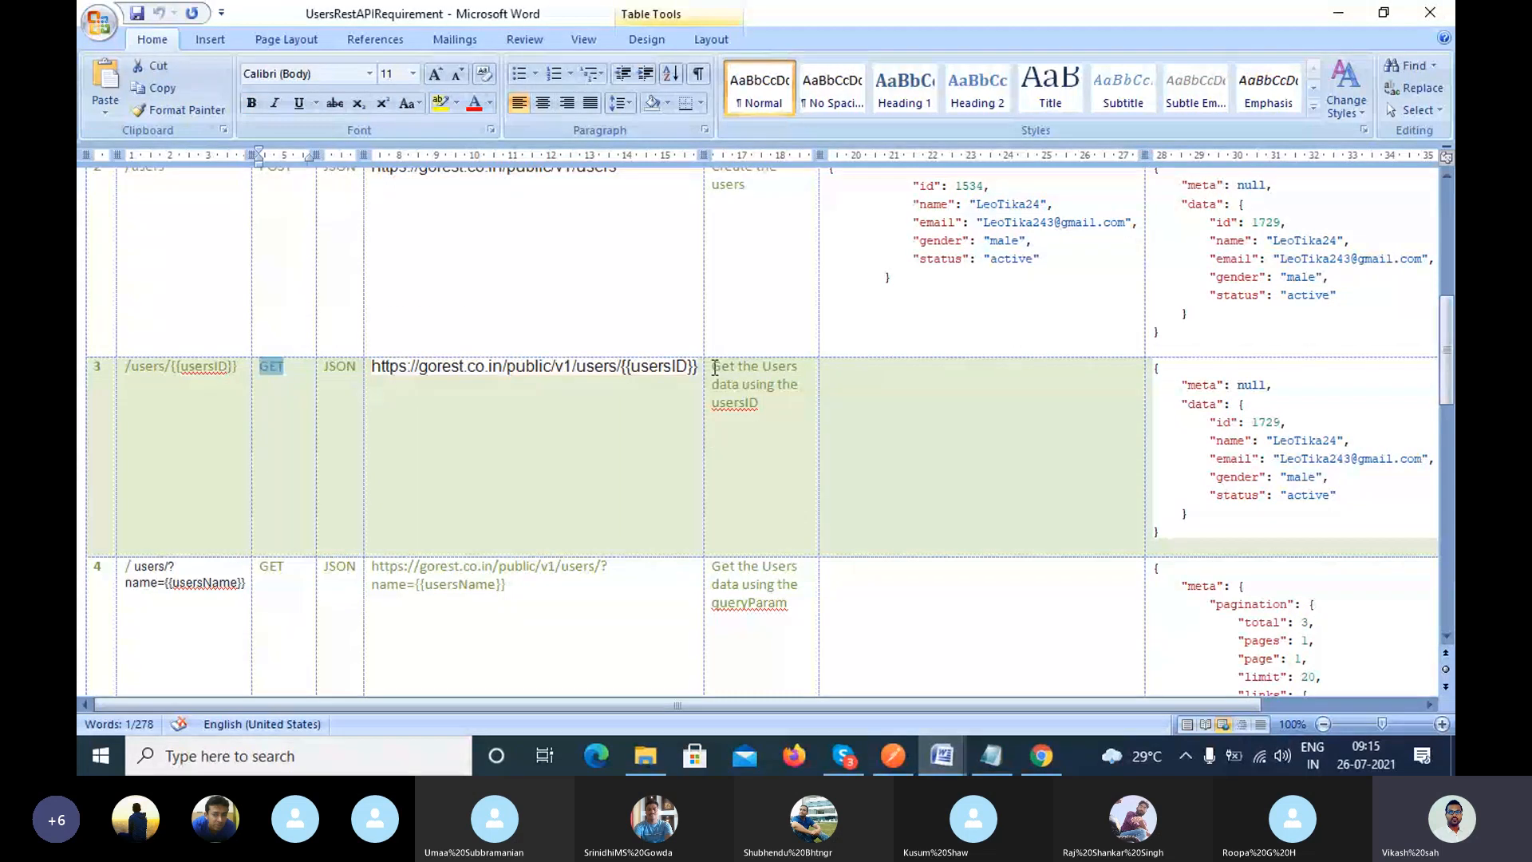
mouse_move(713, 368)
left_mouse_down()
mouse_move(757, 402)
mouse_move(716, 377)
left_mouse_up()
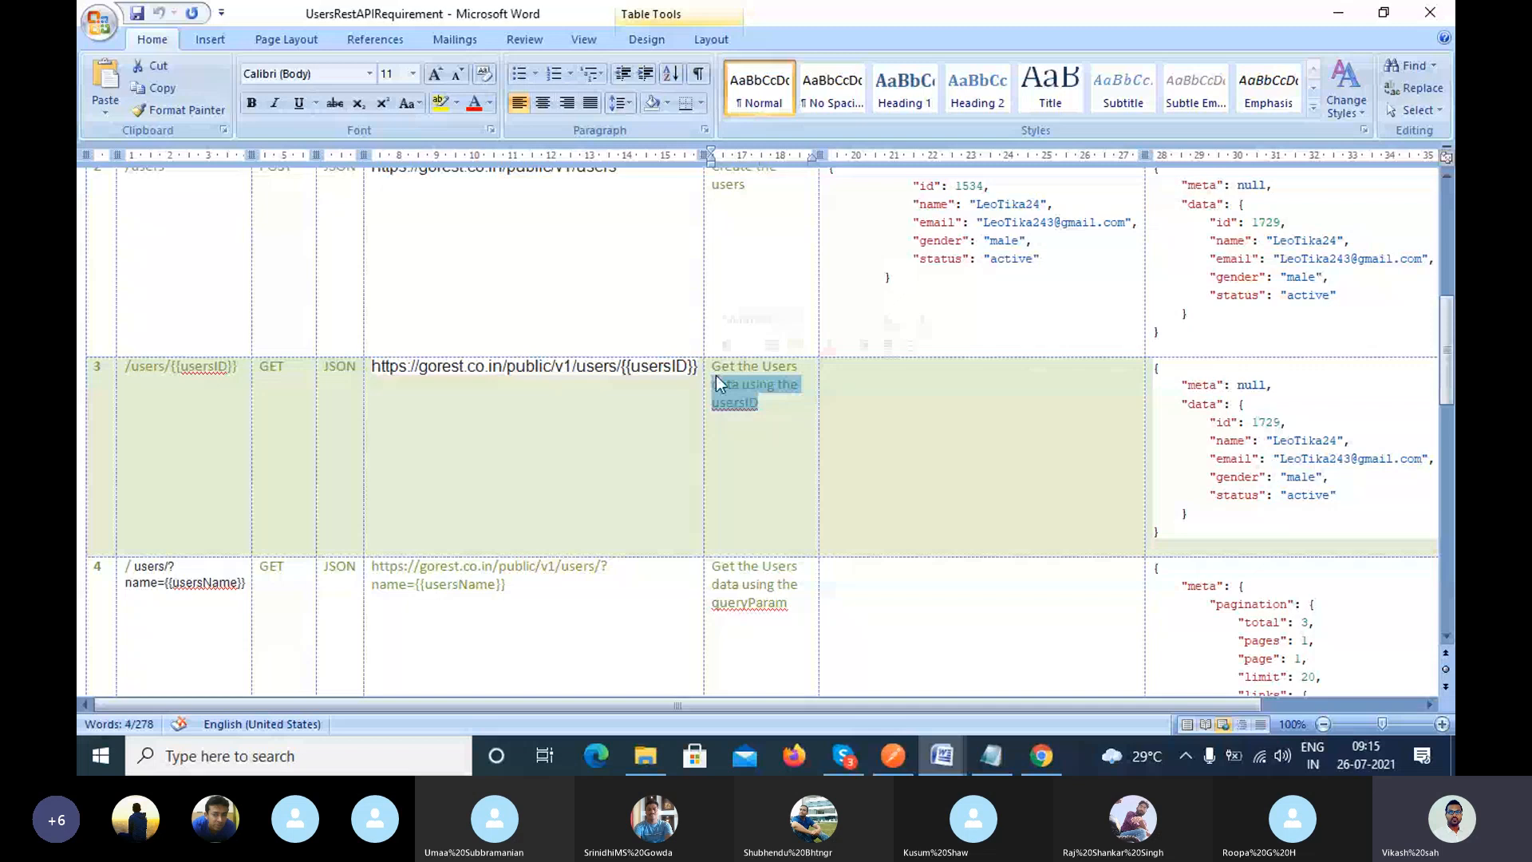
key("alt+Tab")
key("alt+Tab")
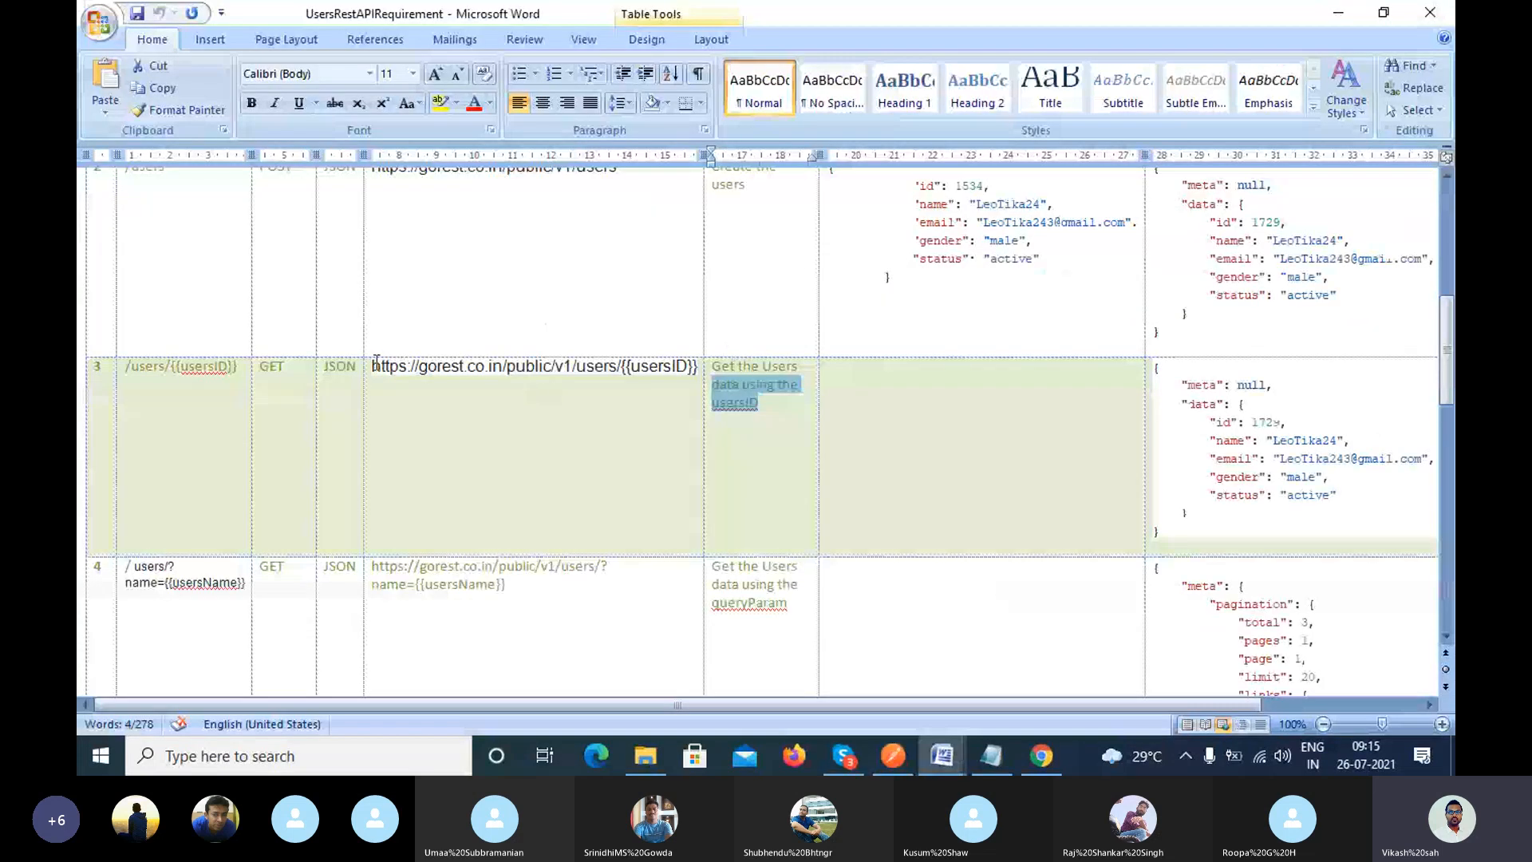
left_click_drag(372, 366, 694, 381)
key("ctrl+c")
key("alt+Tab")
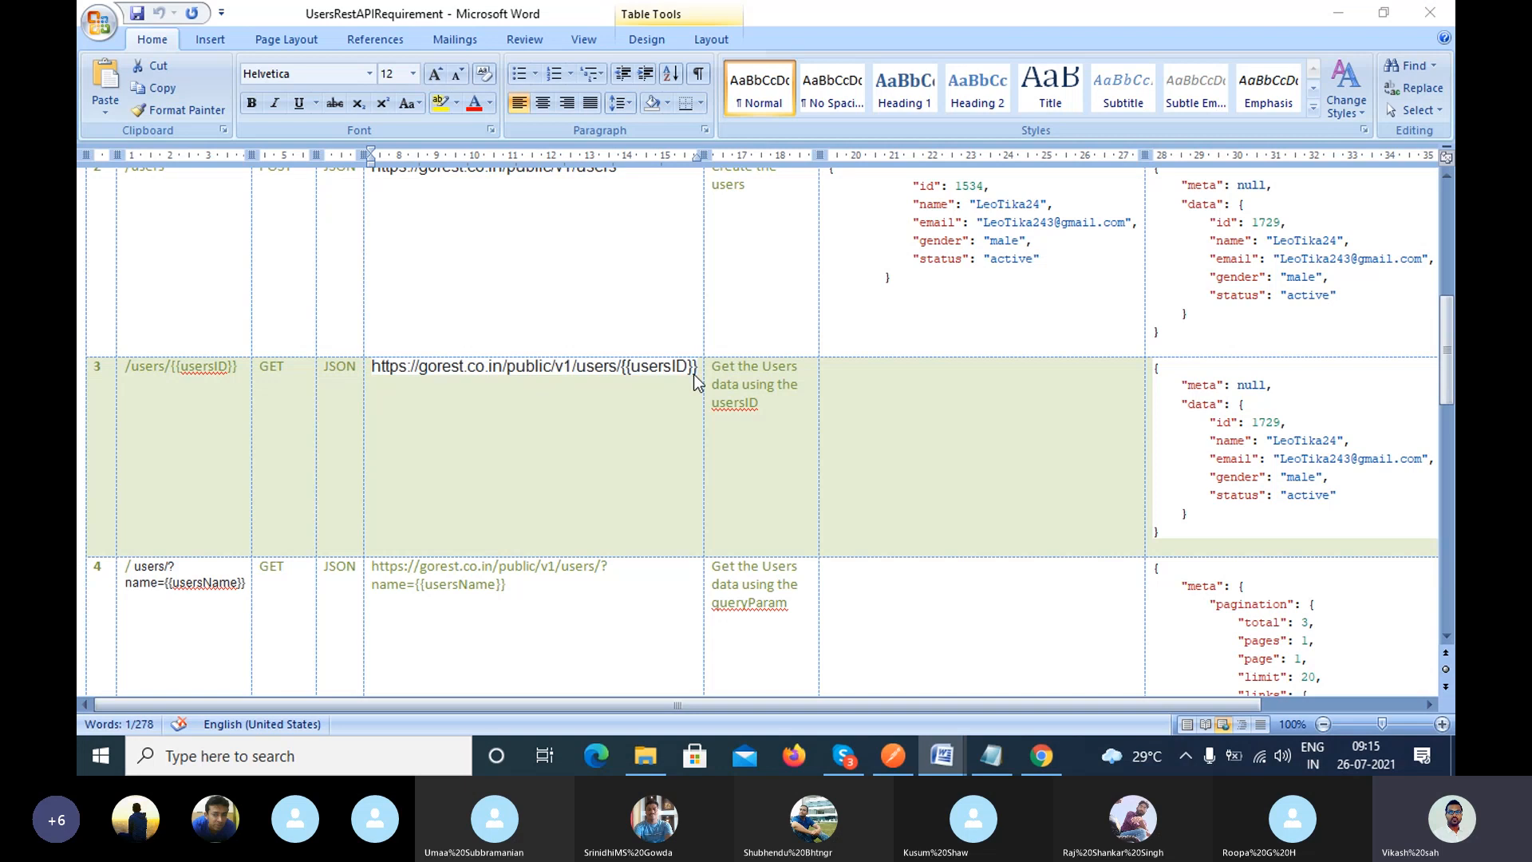
left_click(706, 220)
key("ctrl+v")
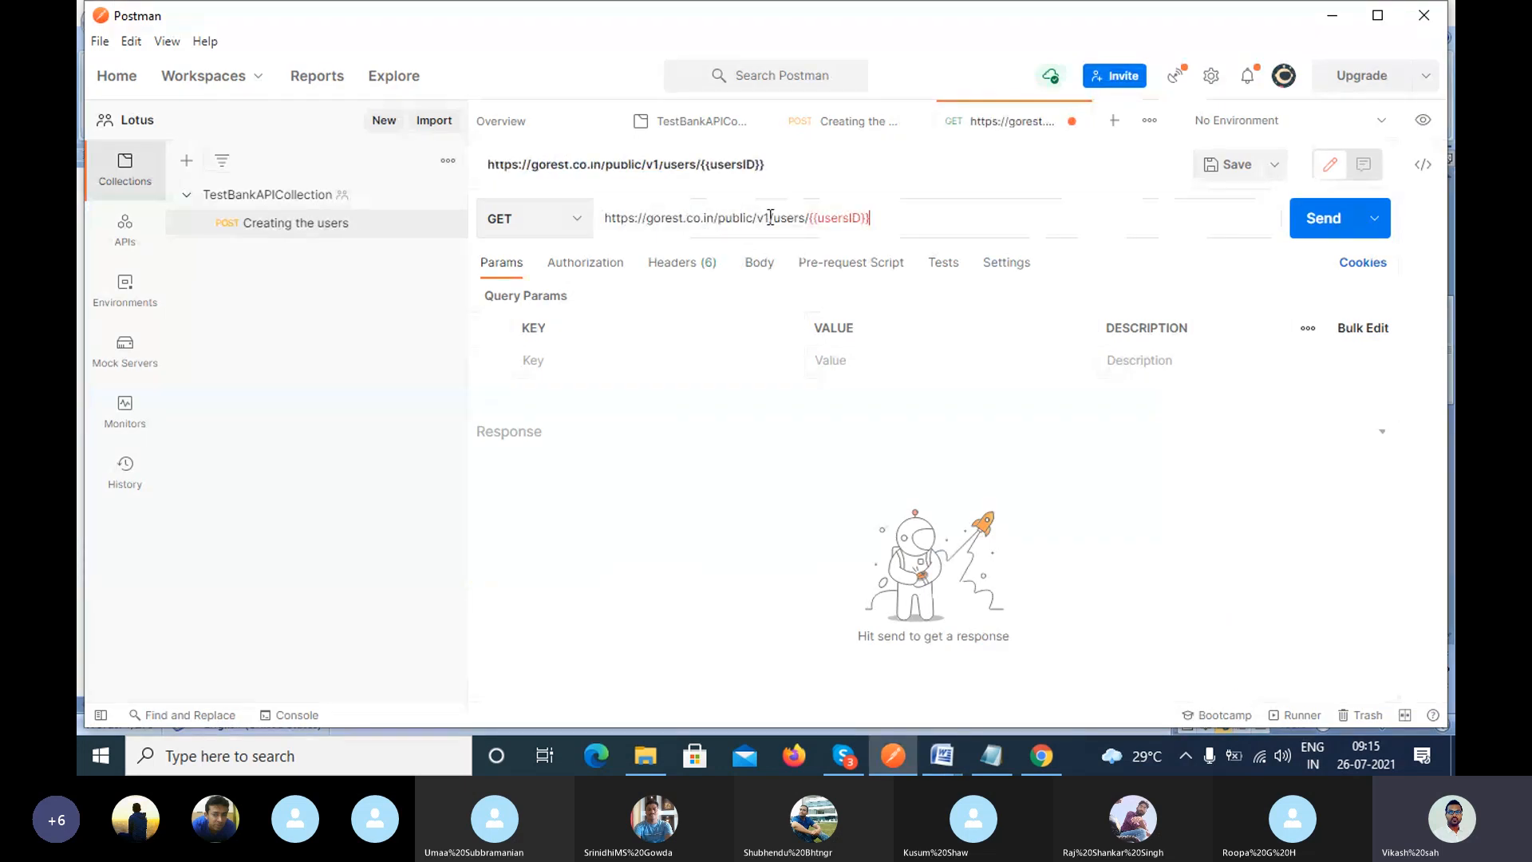
left_click_drag(715, 217, 607, 217)
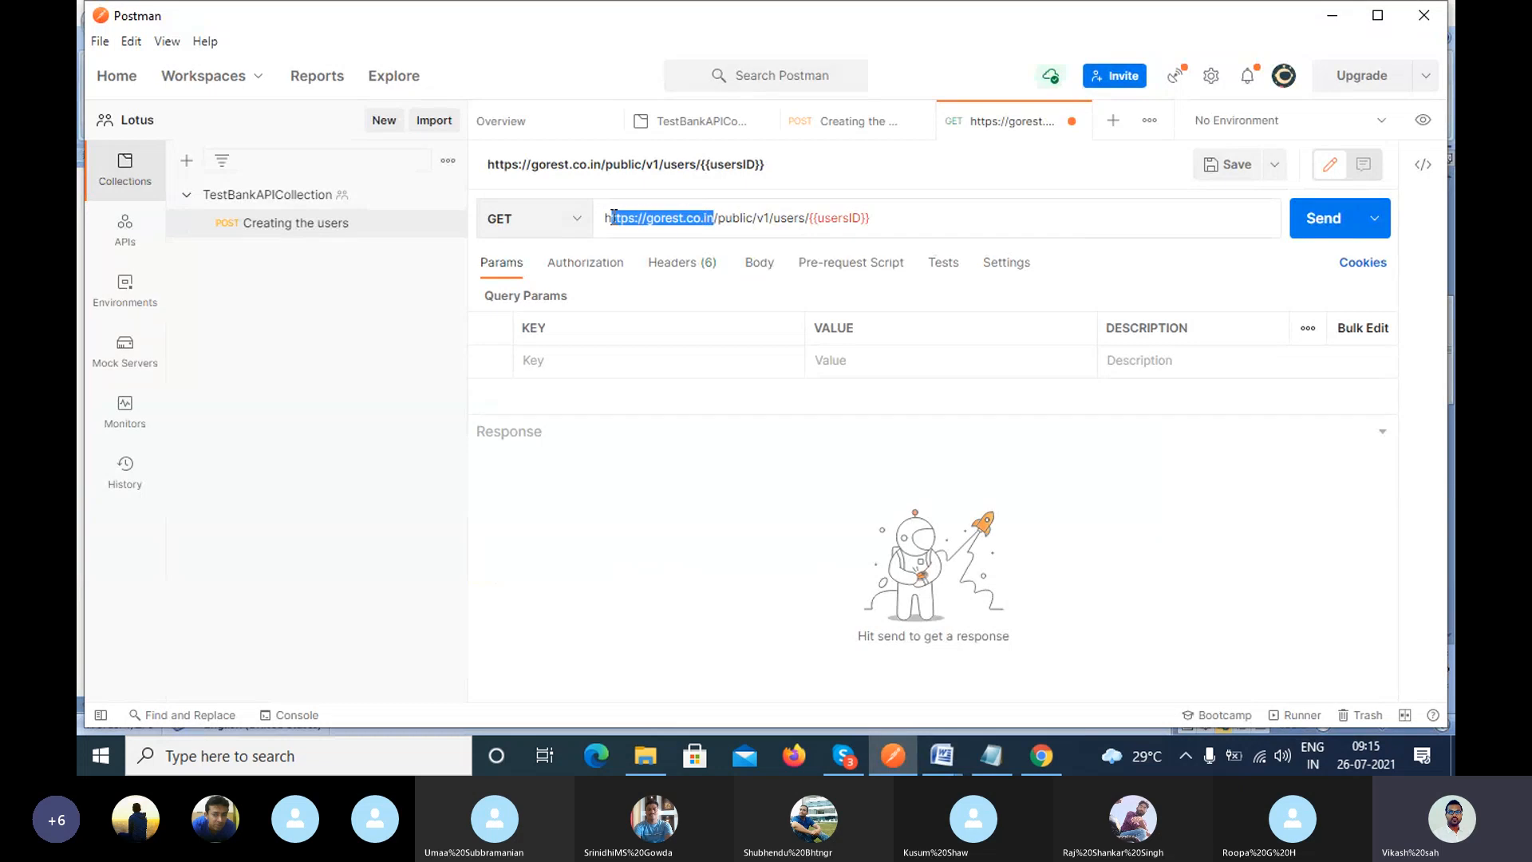
left_click(842, 123)
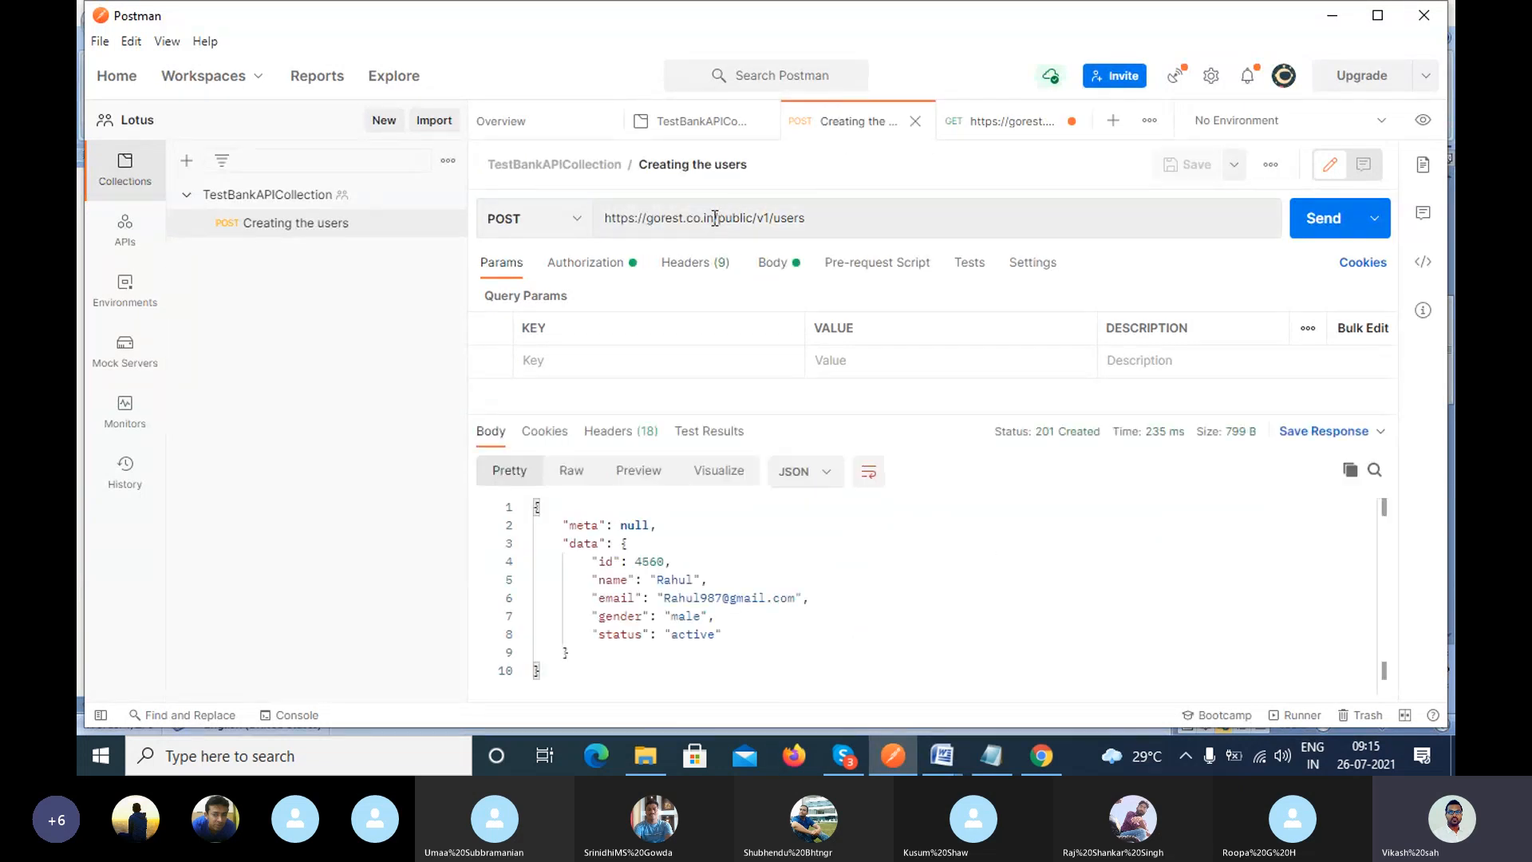
left_click_drag(712, 217, 596, 217)
left_click(982, 138)
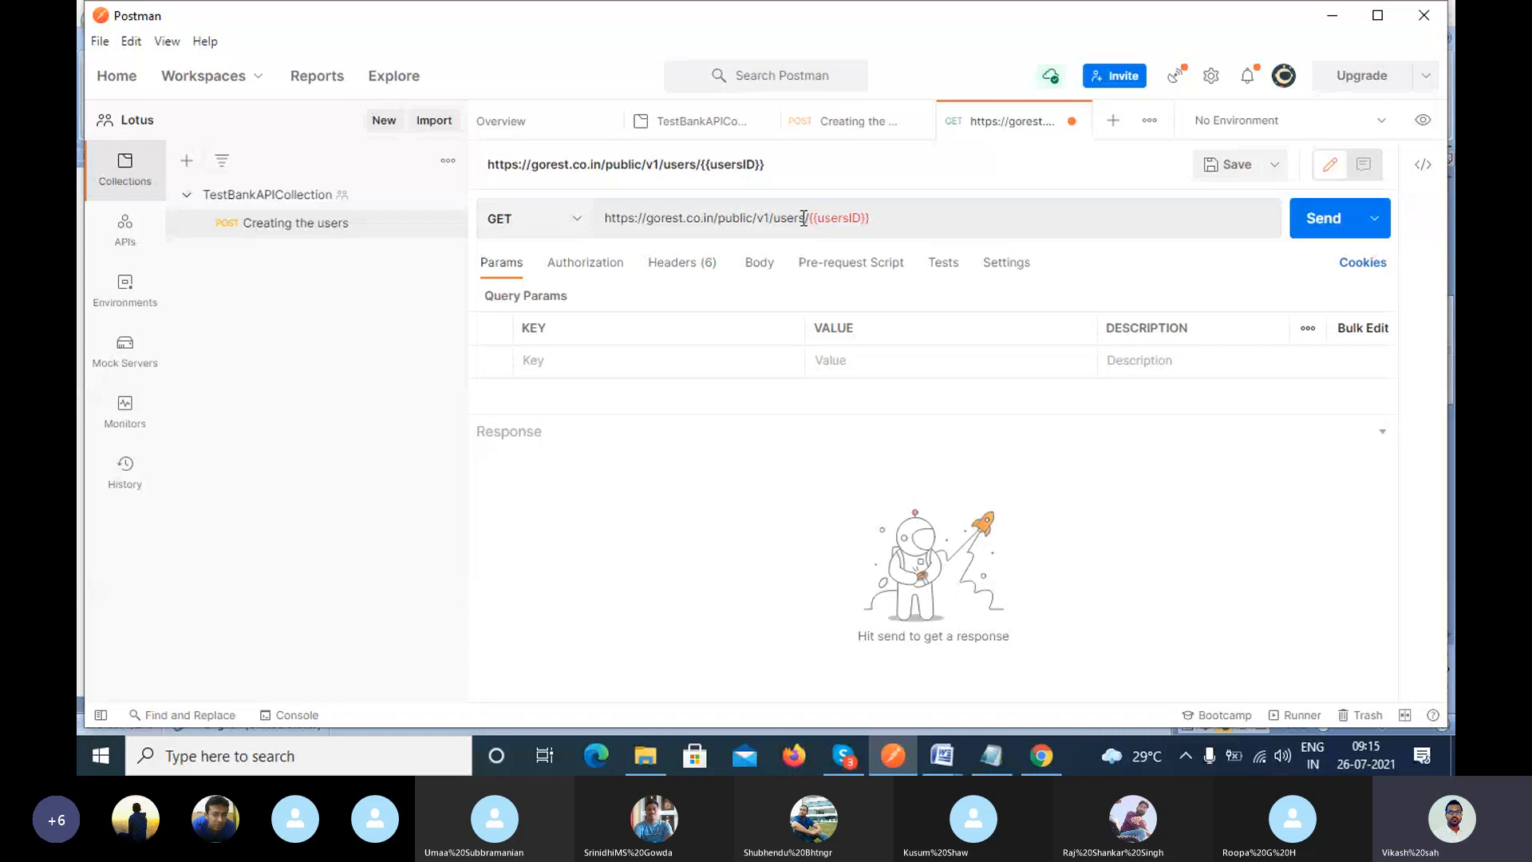
Highlight the /public/v1/users path and the {{usersID}} variable in the GET request's URL, and inspect the variable's details.
left_click_drag(714, 217, 807, 218)
left_click(937, 218)
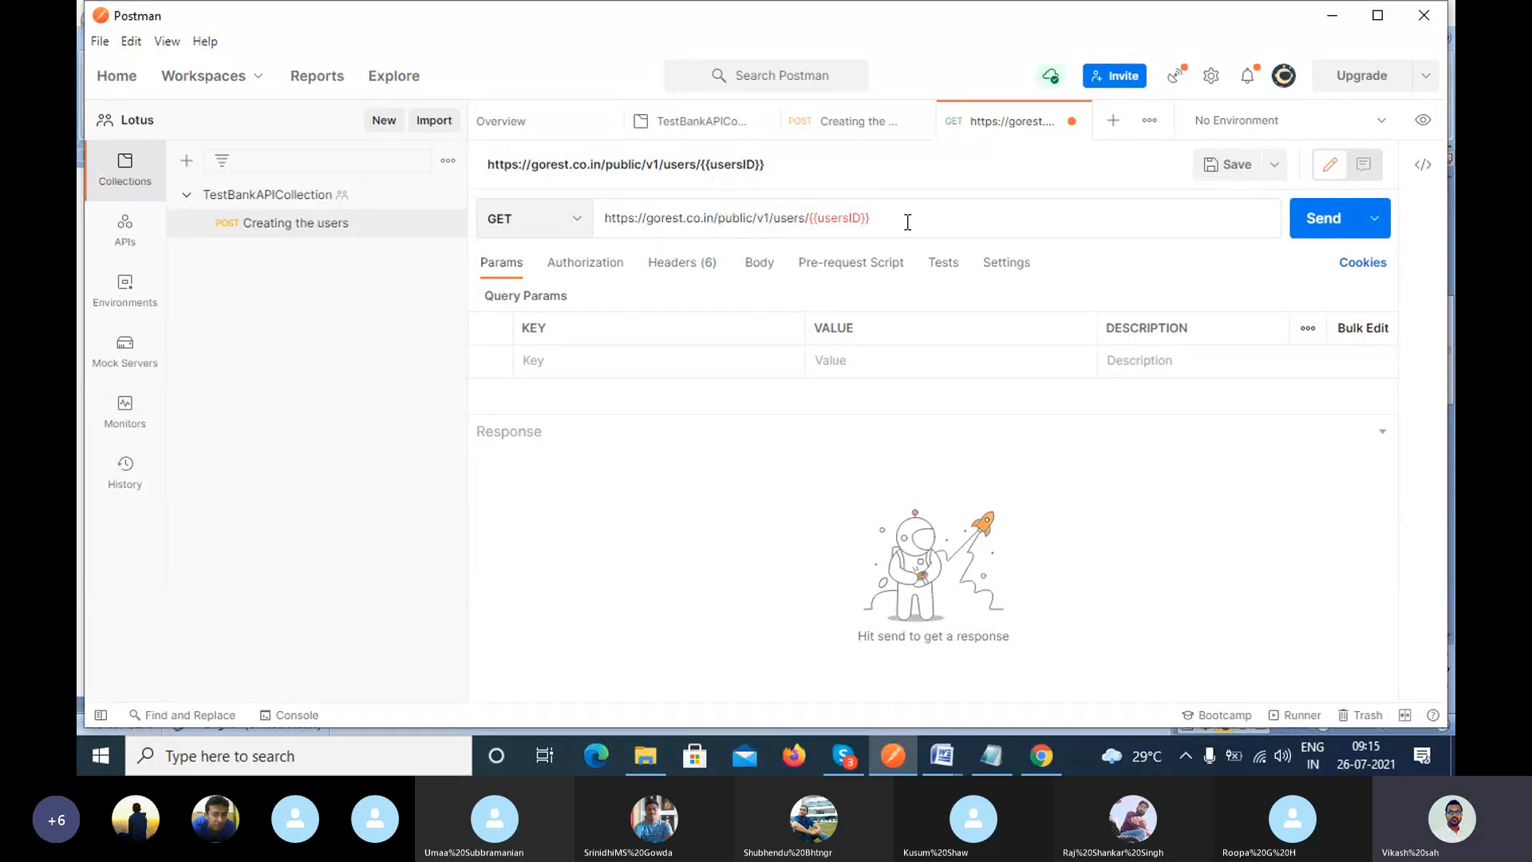
left_click_drag(807, 218, 863, 220)
left_click(879, 222)
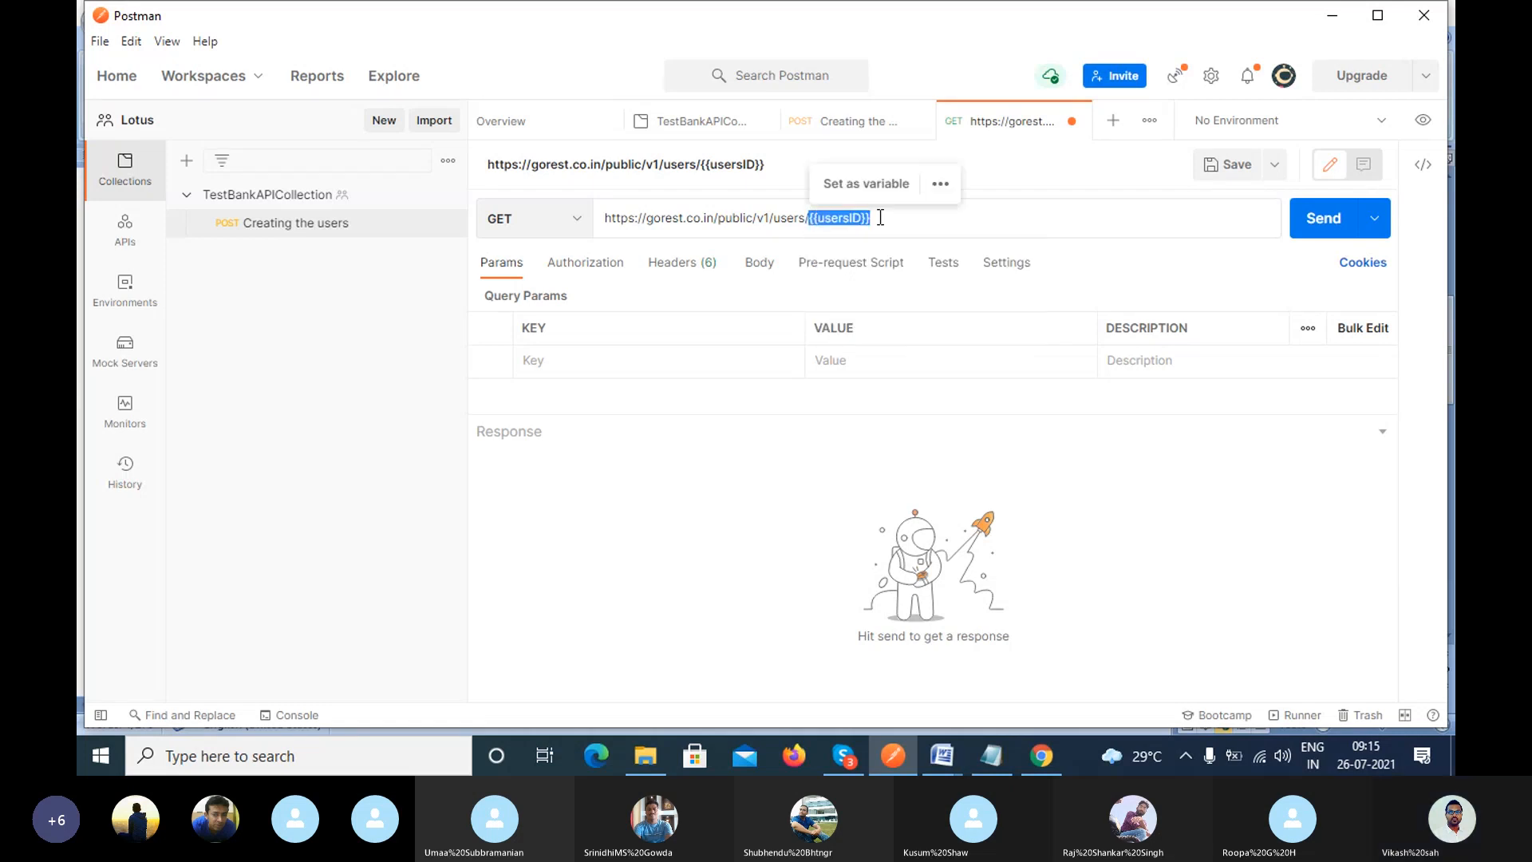
left_click(887, 217)
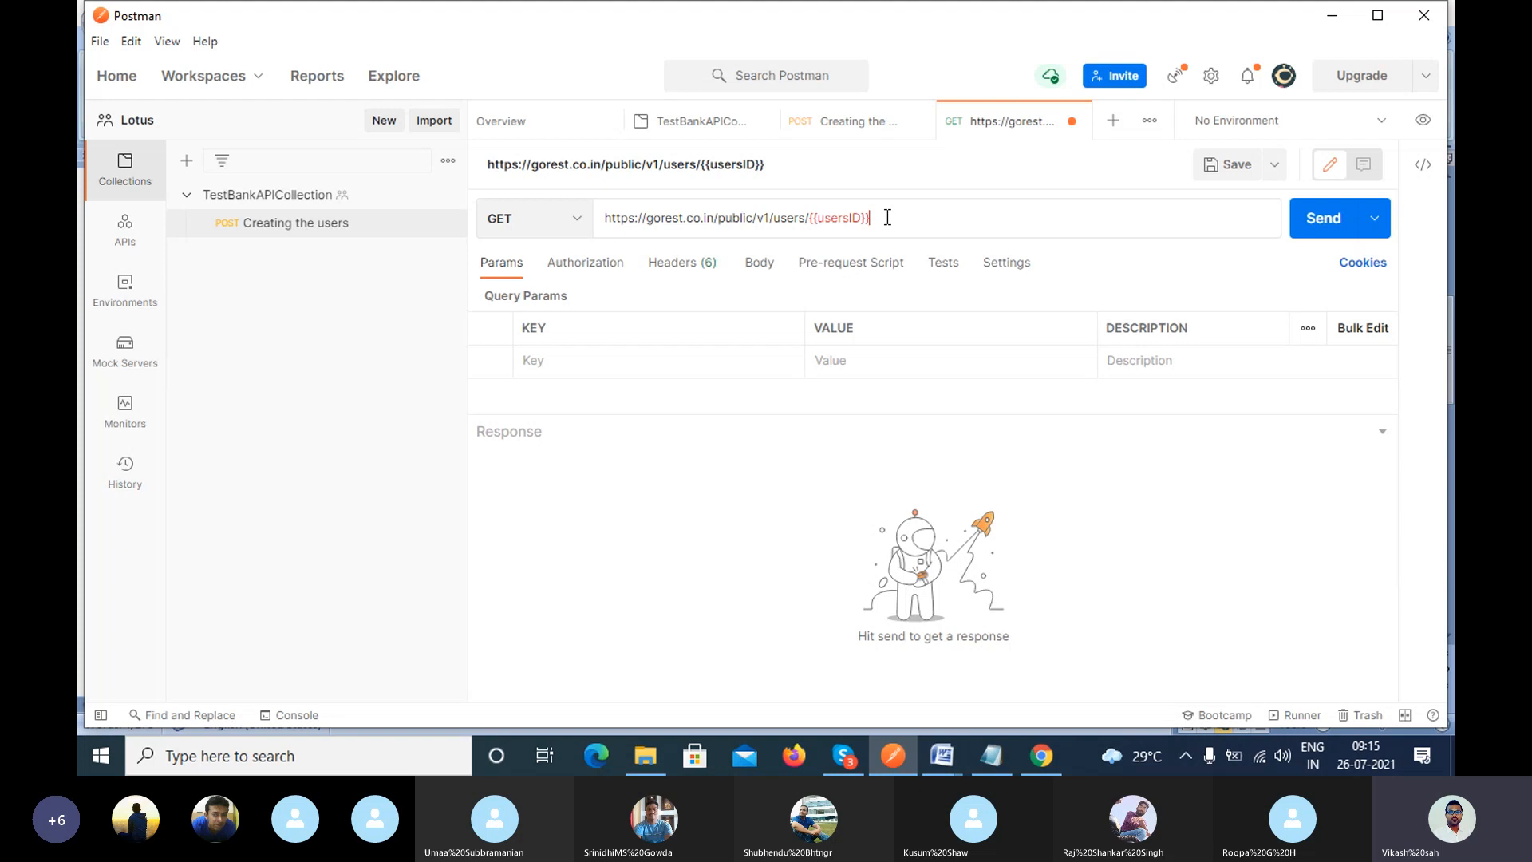
mouse_move(810, 218)
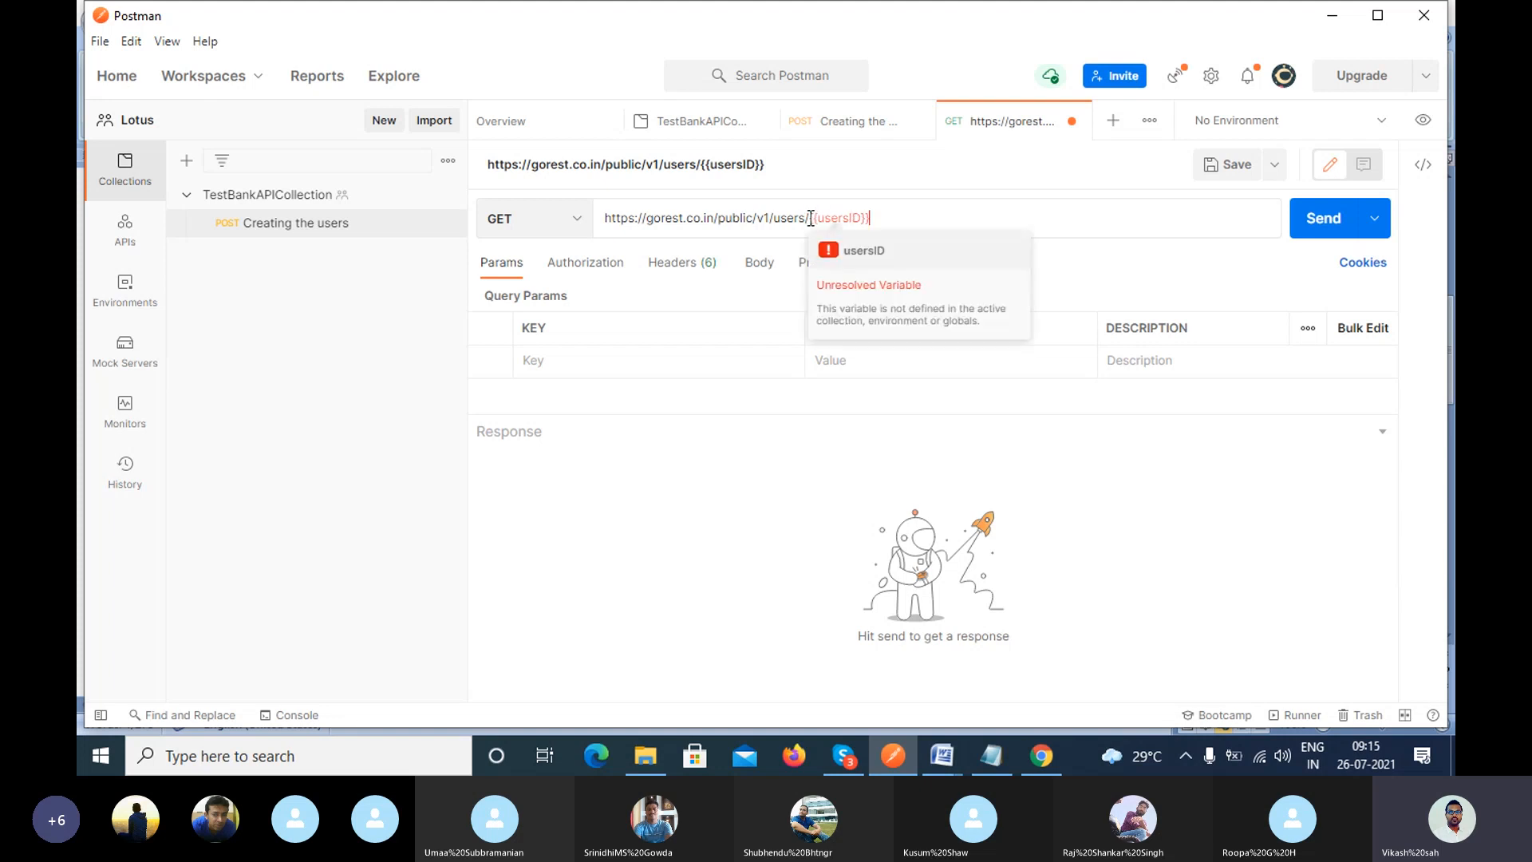
Highlight the GET request's URL up to users, switch to Chrome, return to the Go Rest home page and examine its endpoints and cURL examples.
left_click_drag(808, 218, 610, 228)
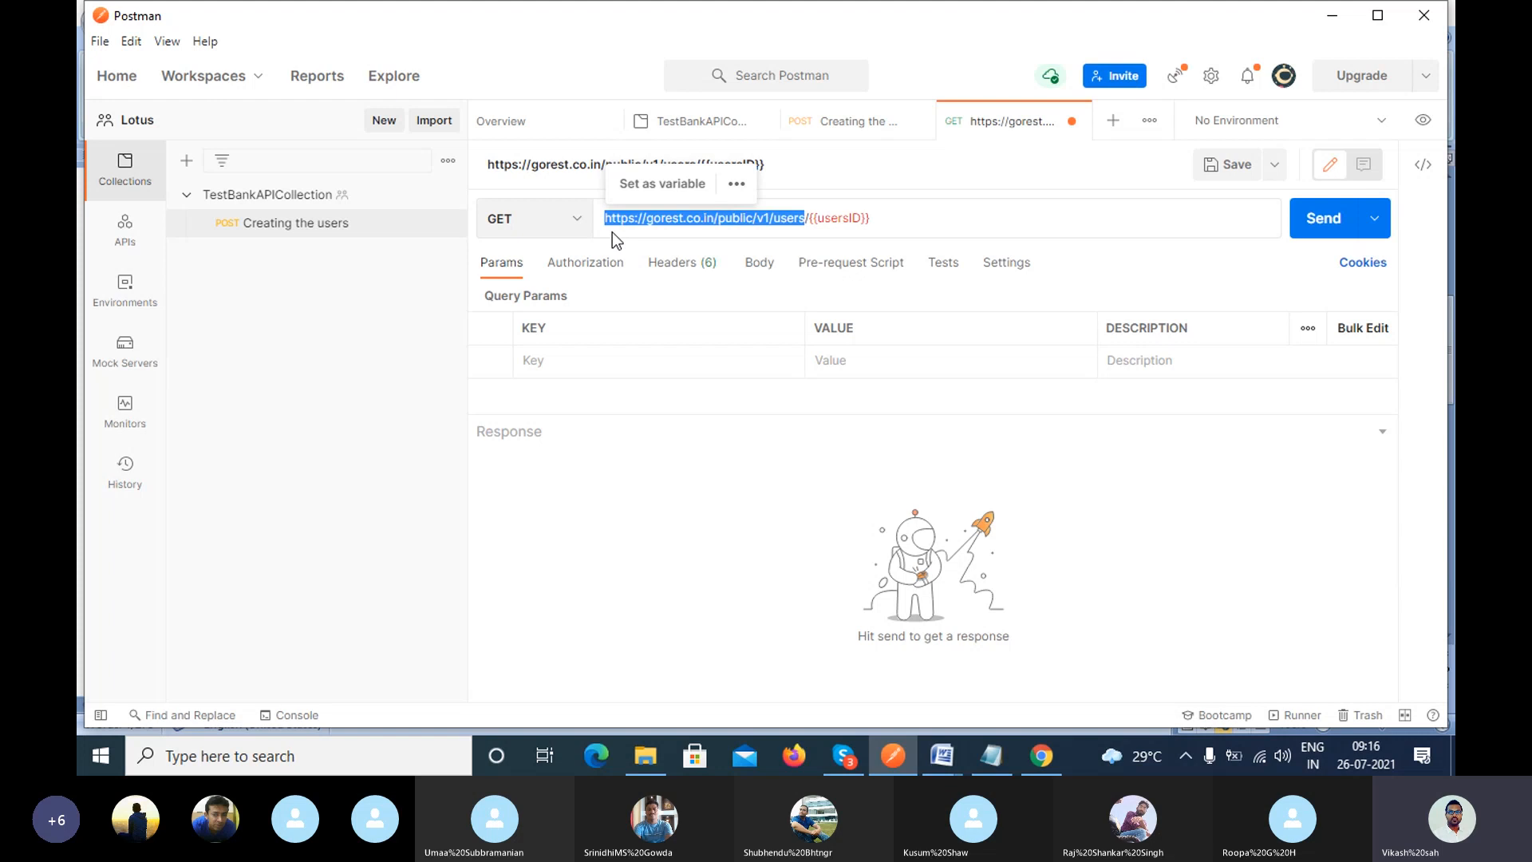
left_click(1041, 756)
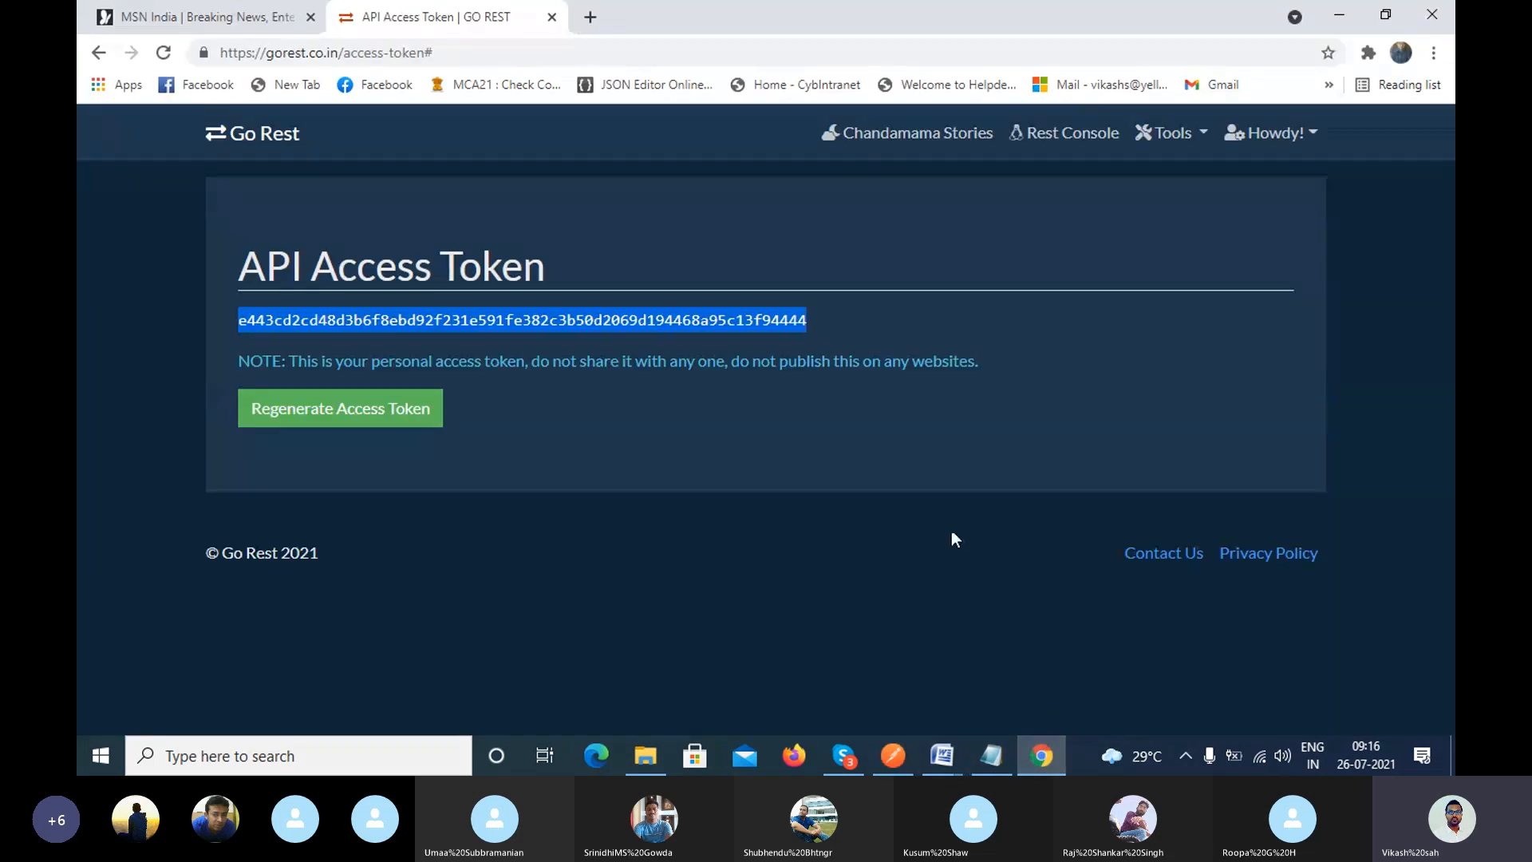
left_click(98, 53)
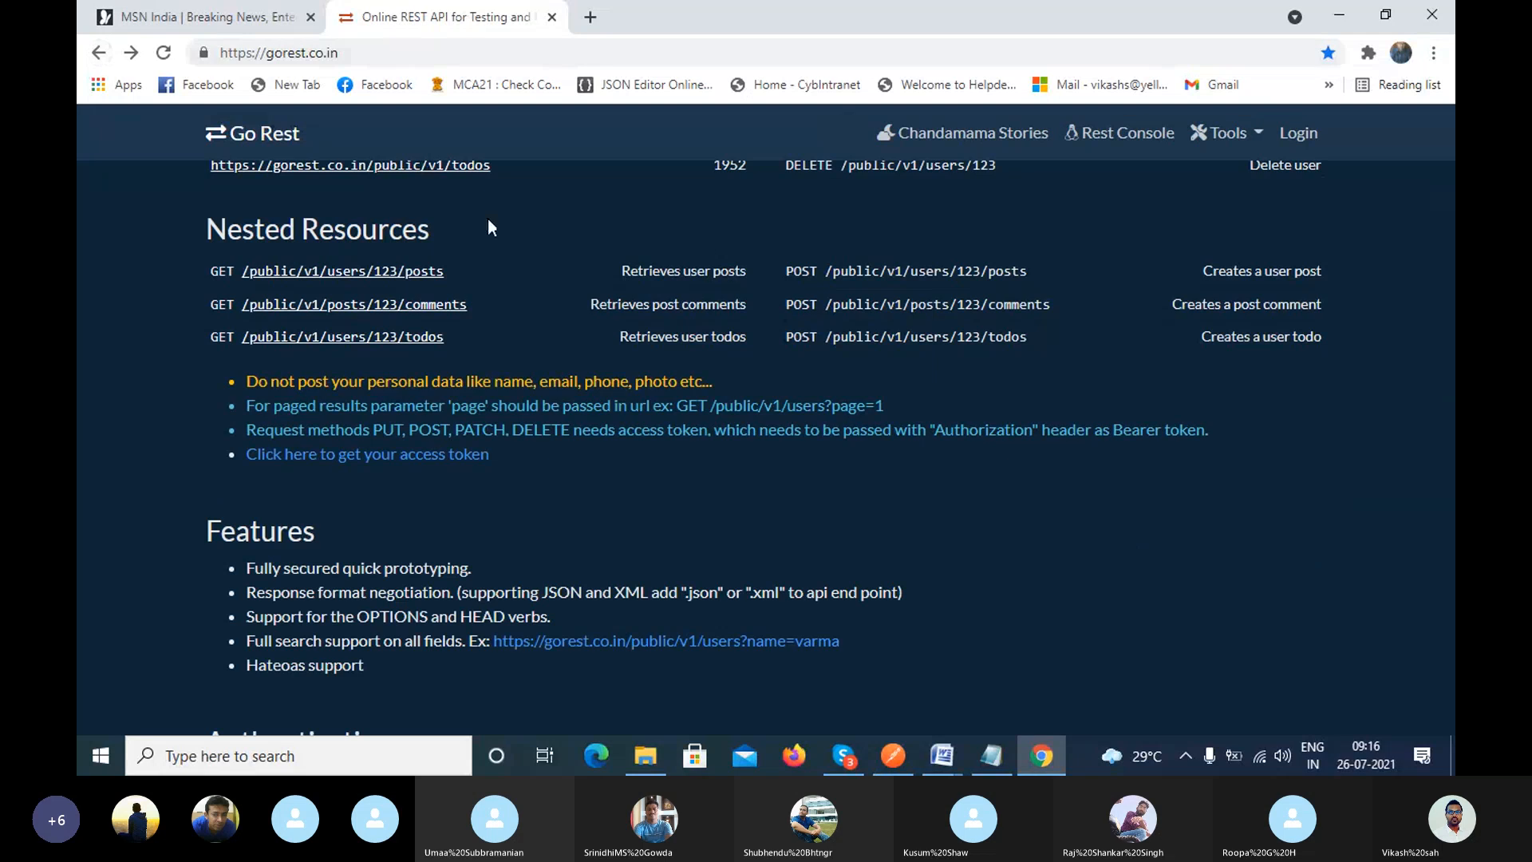
scroll(487, 399, "up", 4)
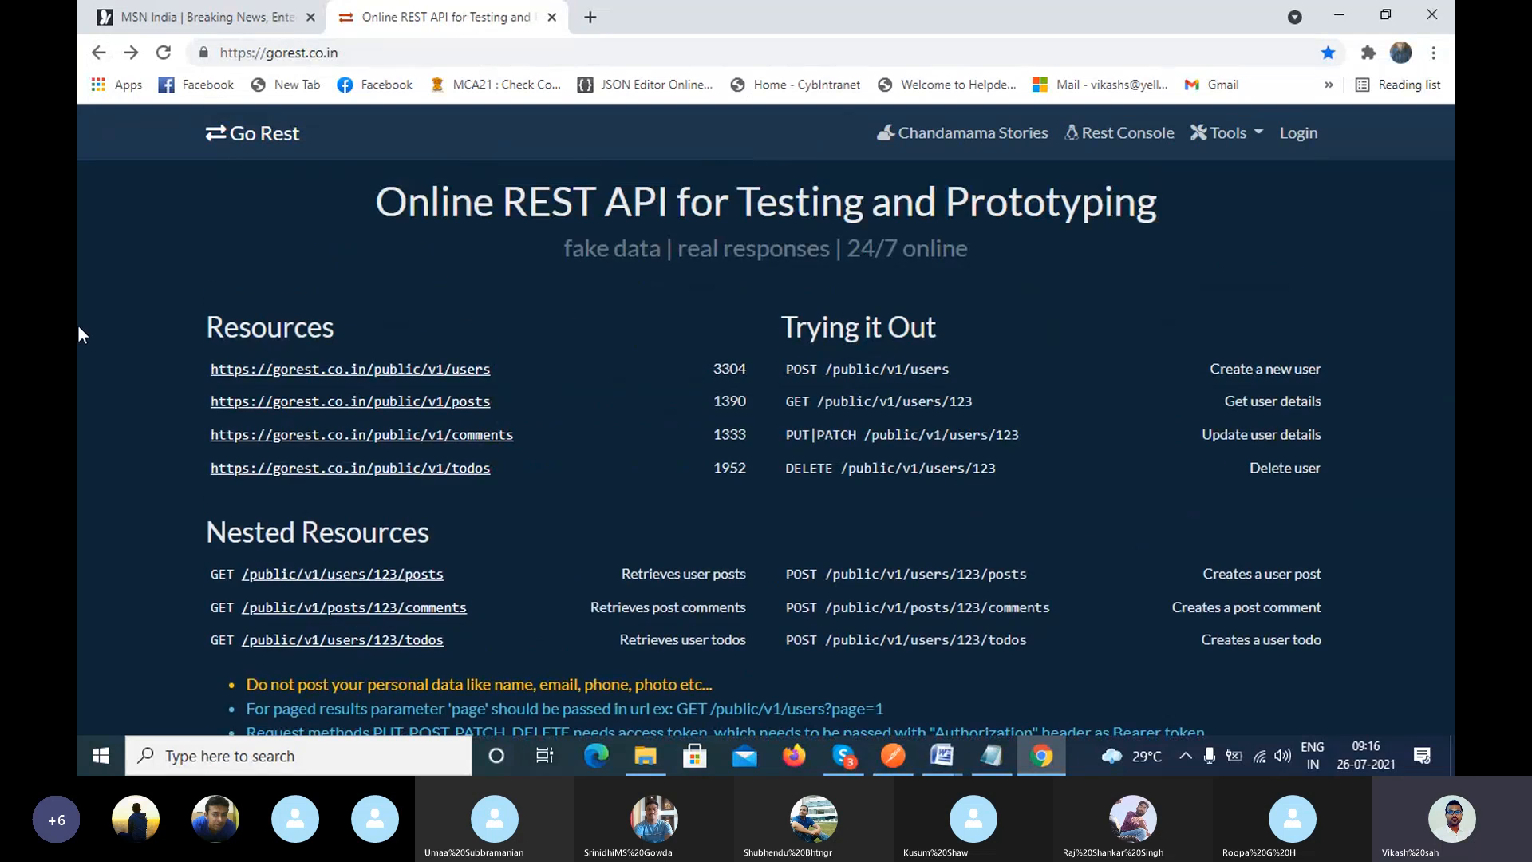
scroll(557, 381, "down", 20)
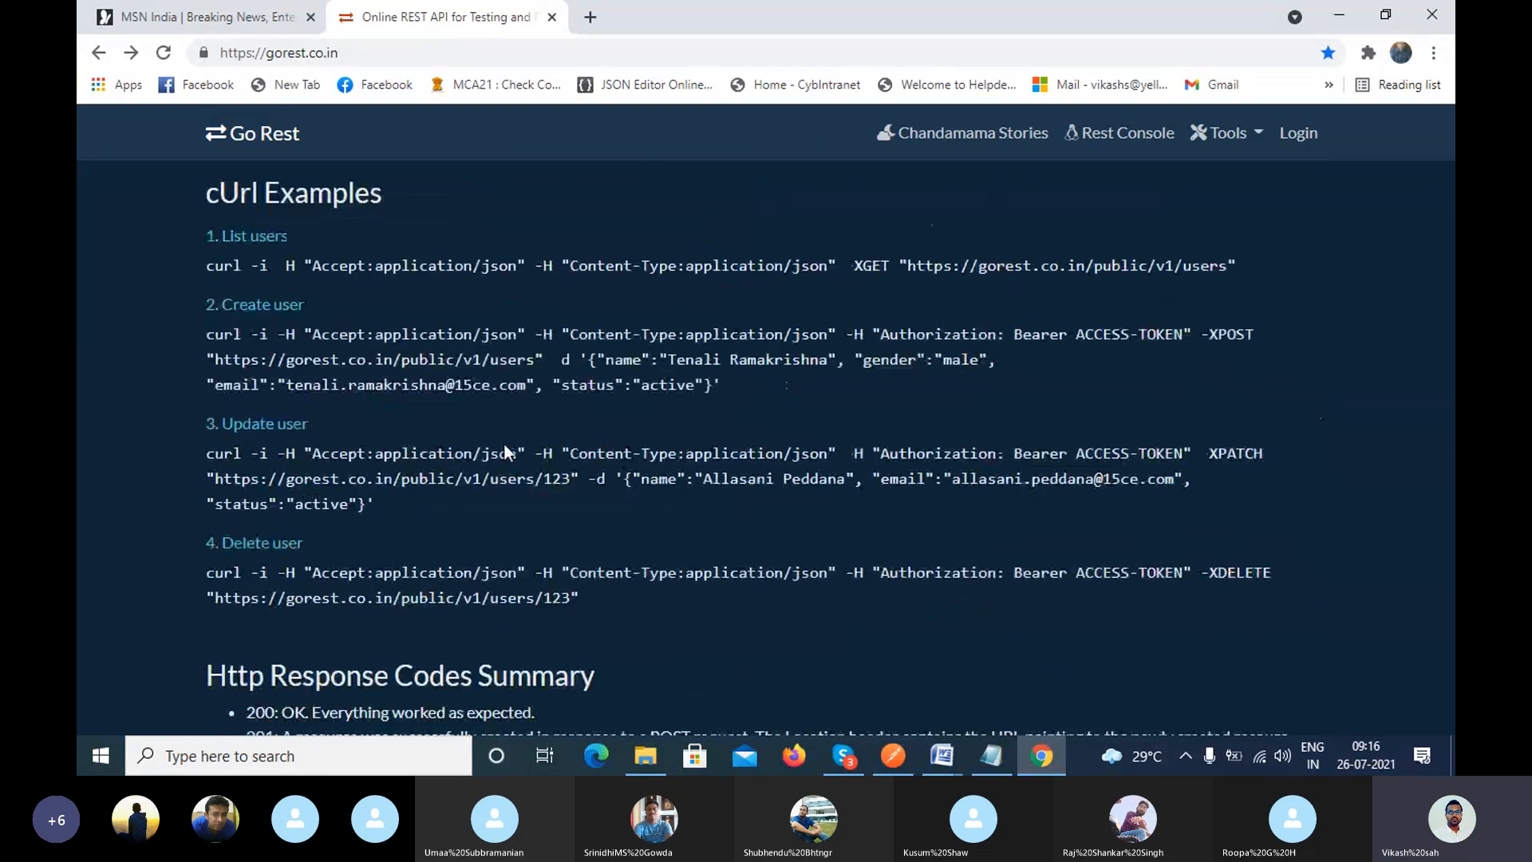
scroll(504, 442, "down", 3)
scroll(510, 434, "up", 15)
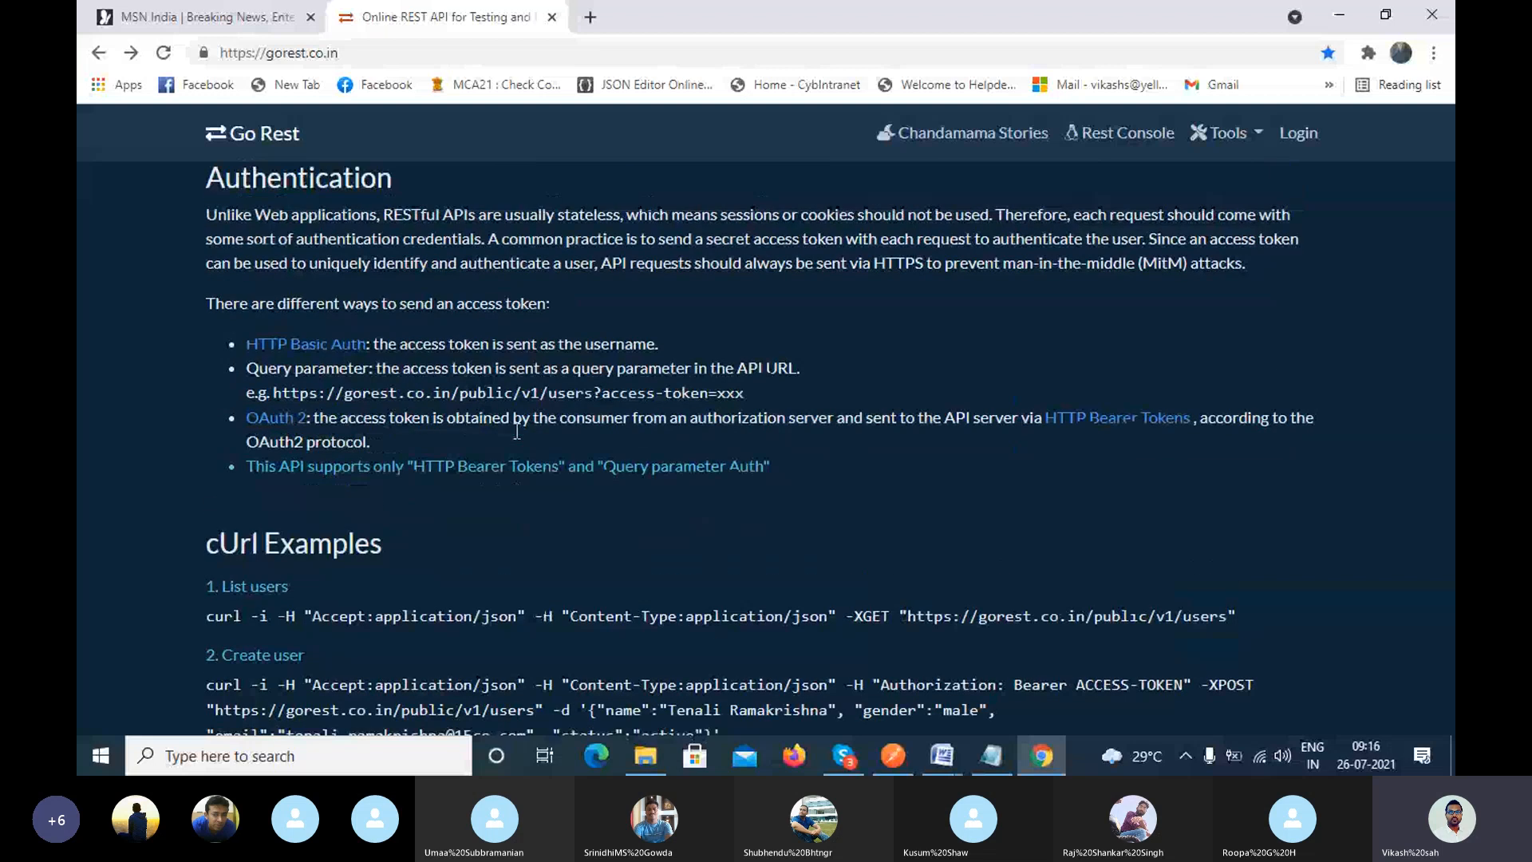
scroll(542, 375, "up", 3)
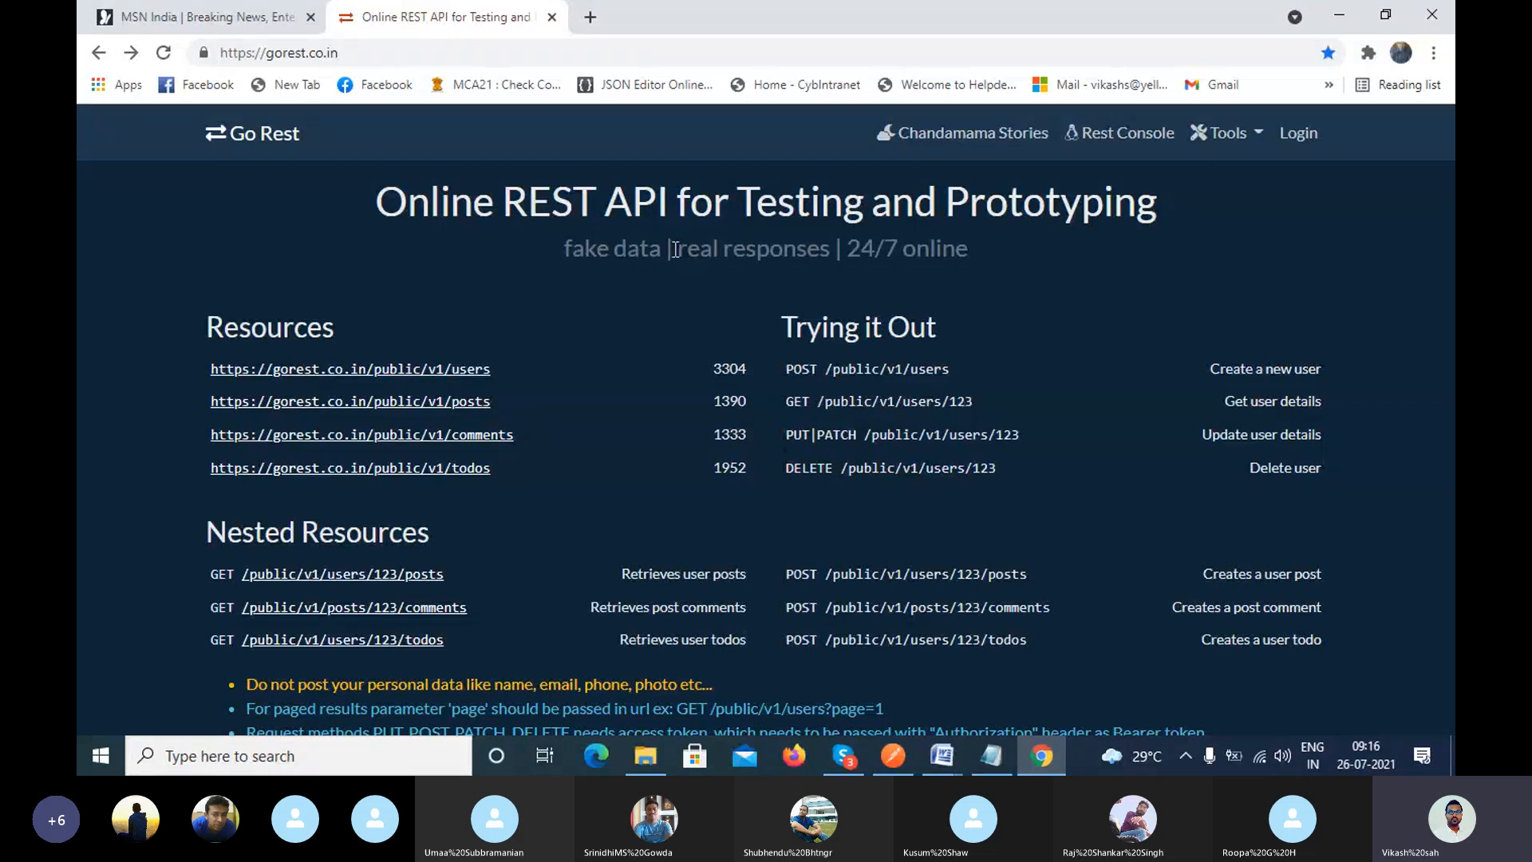
Highlight part of "real responses" and the site's address on Go Rest, and compare with the public segment of Postman's GET request URL.
left_click_drag(674, 250, 772, 254)
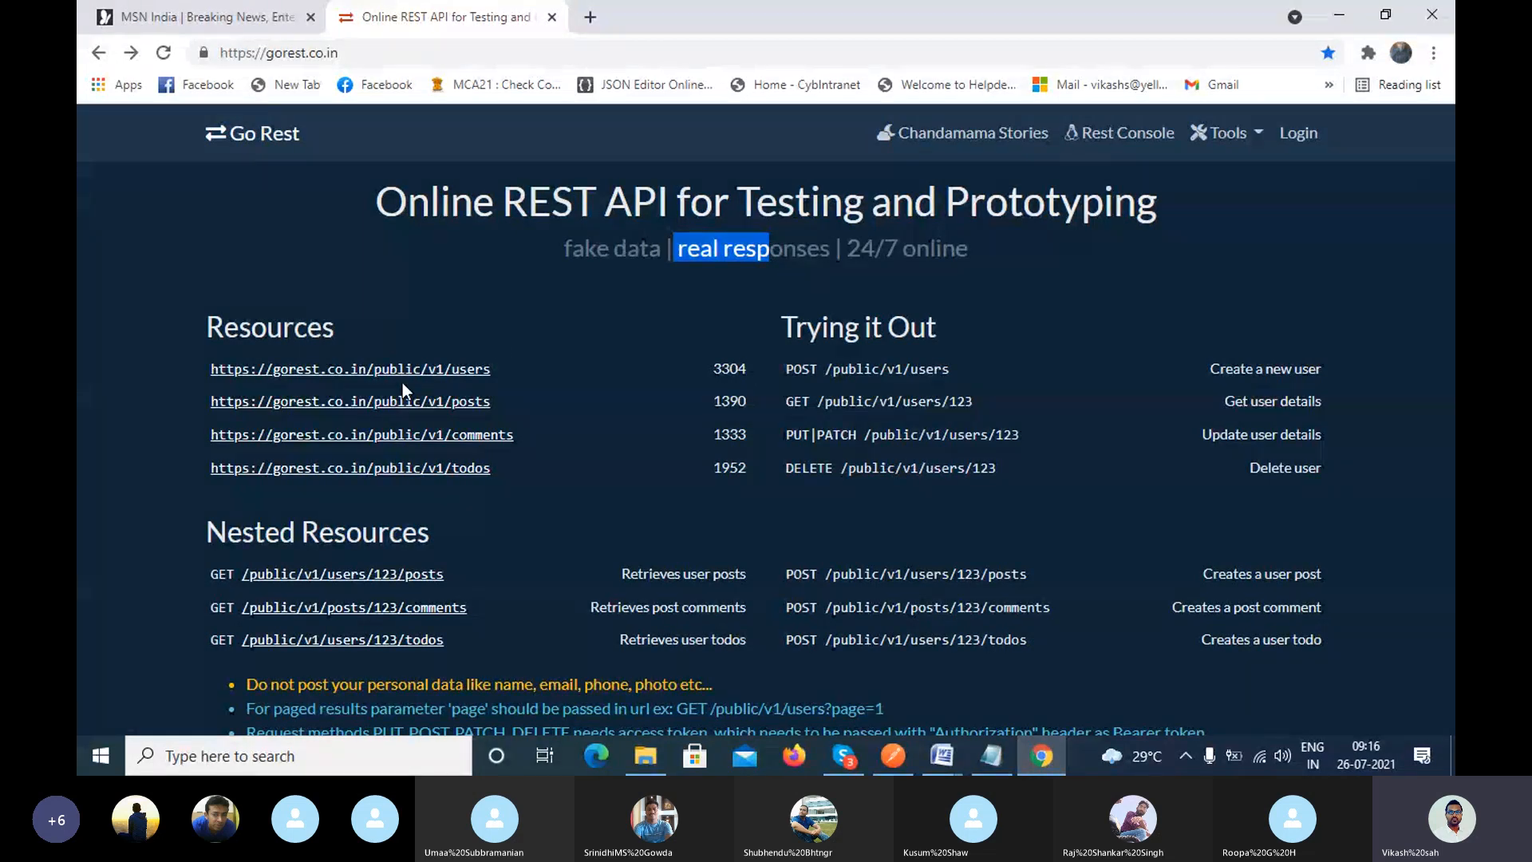
double_click(382, 52)
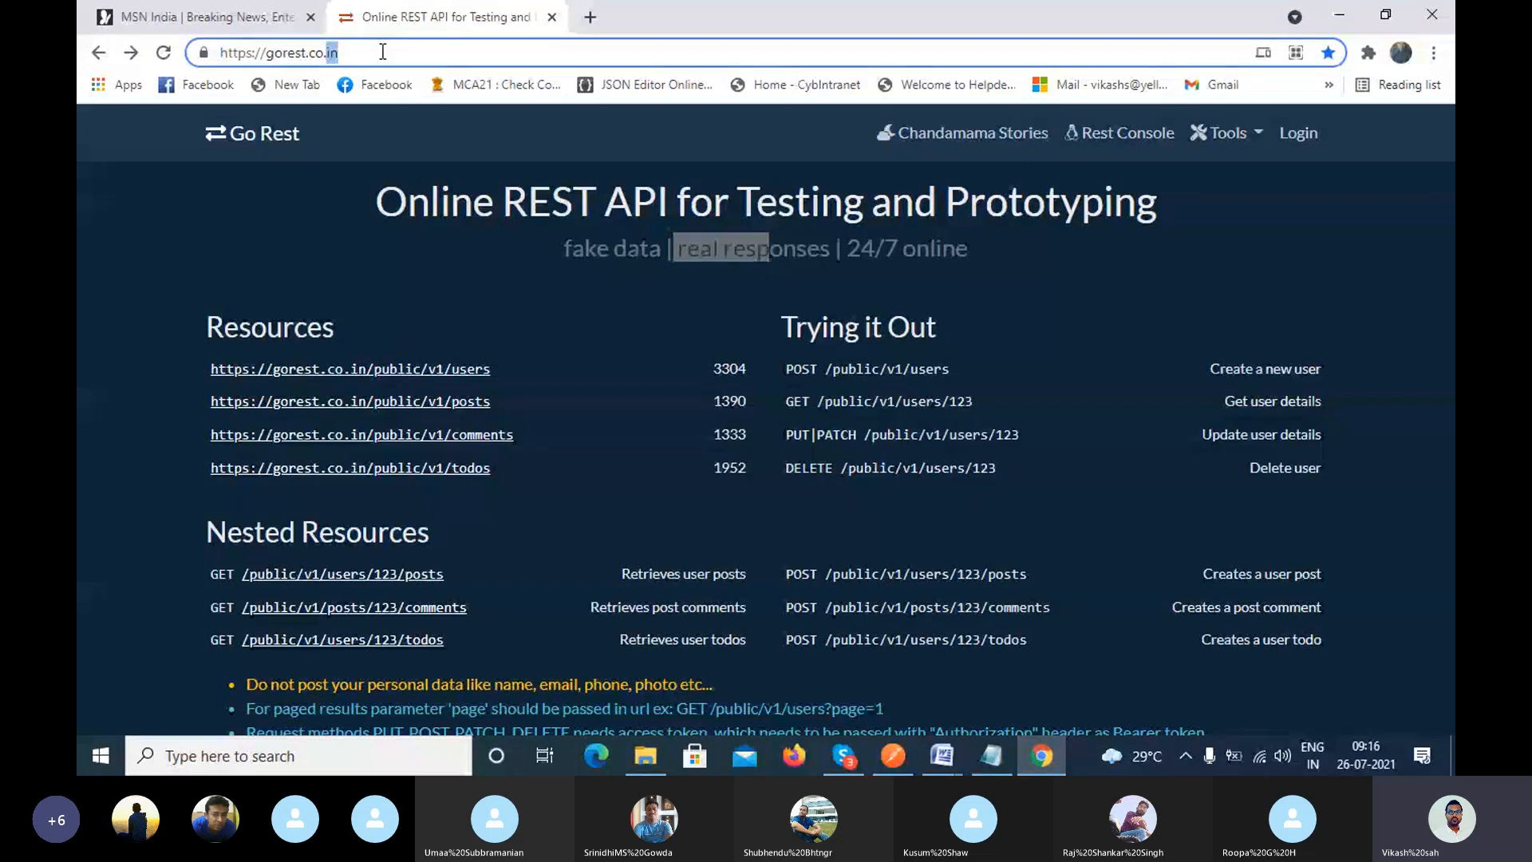
left_click(480, 50)
left_click(898, 754)
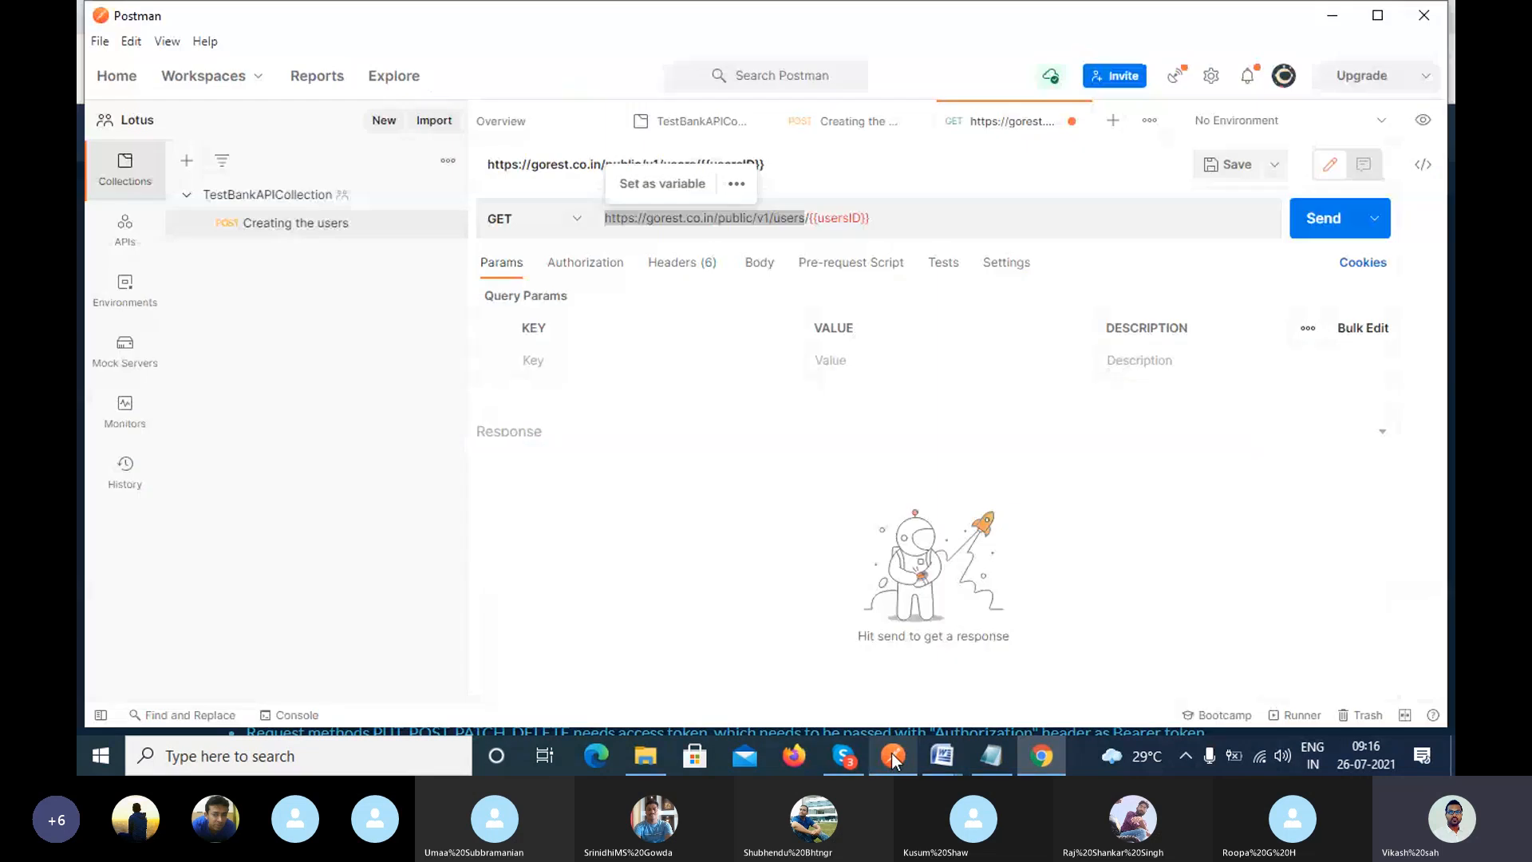
double_click(740, 218)
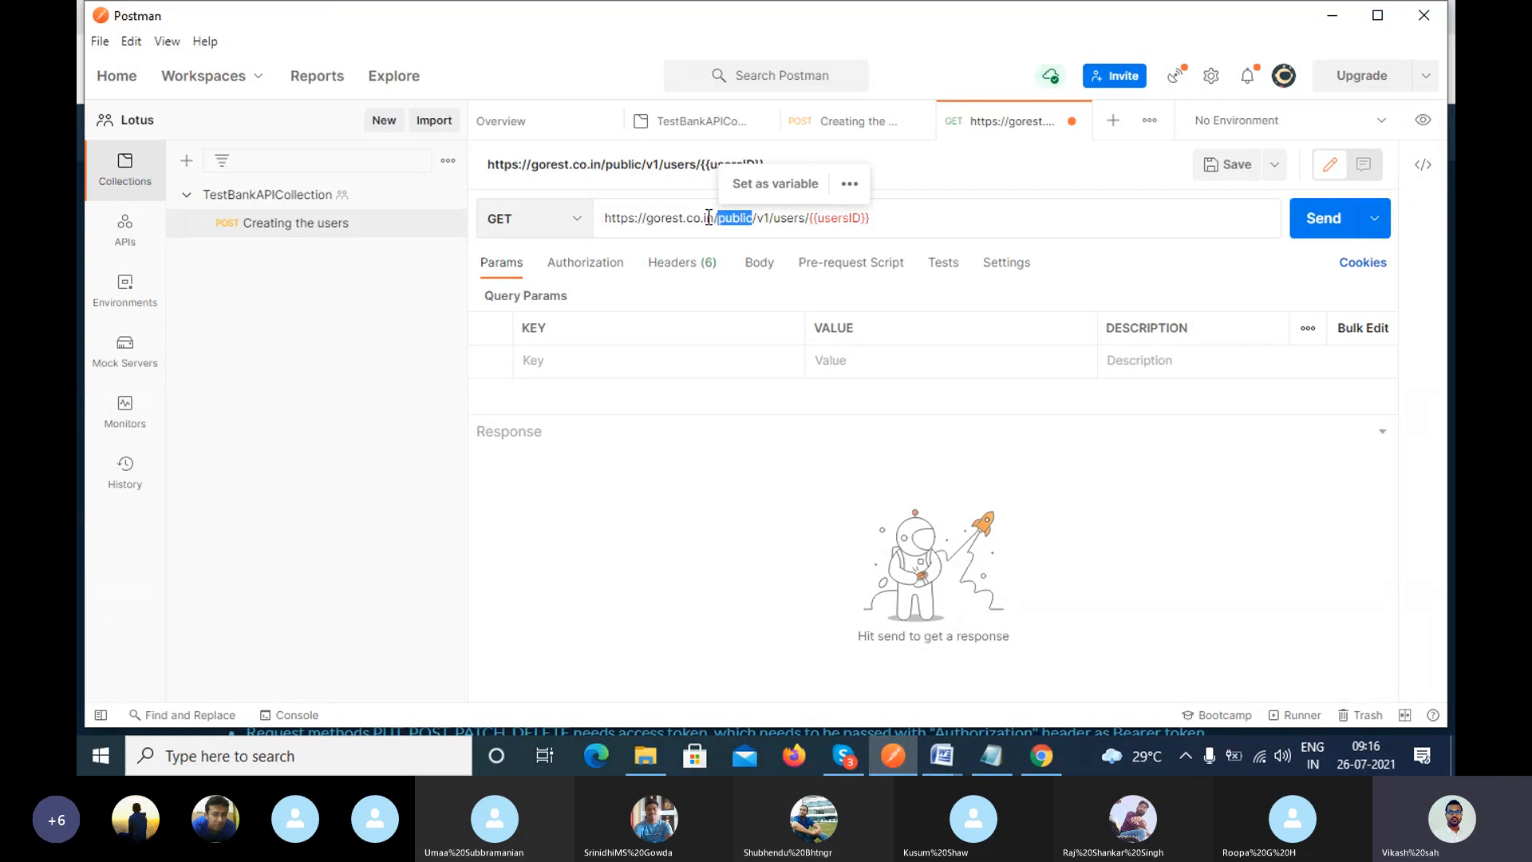
left_click(708, 218)
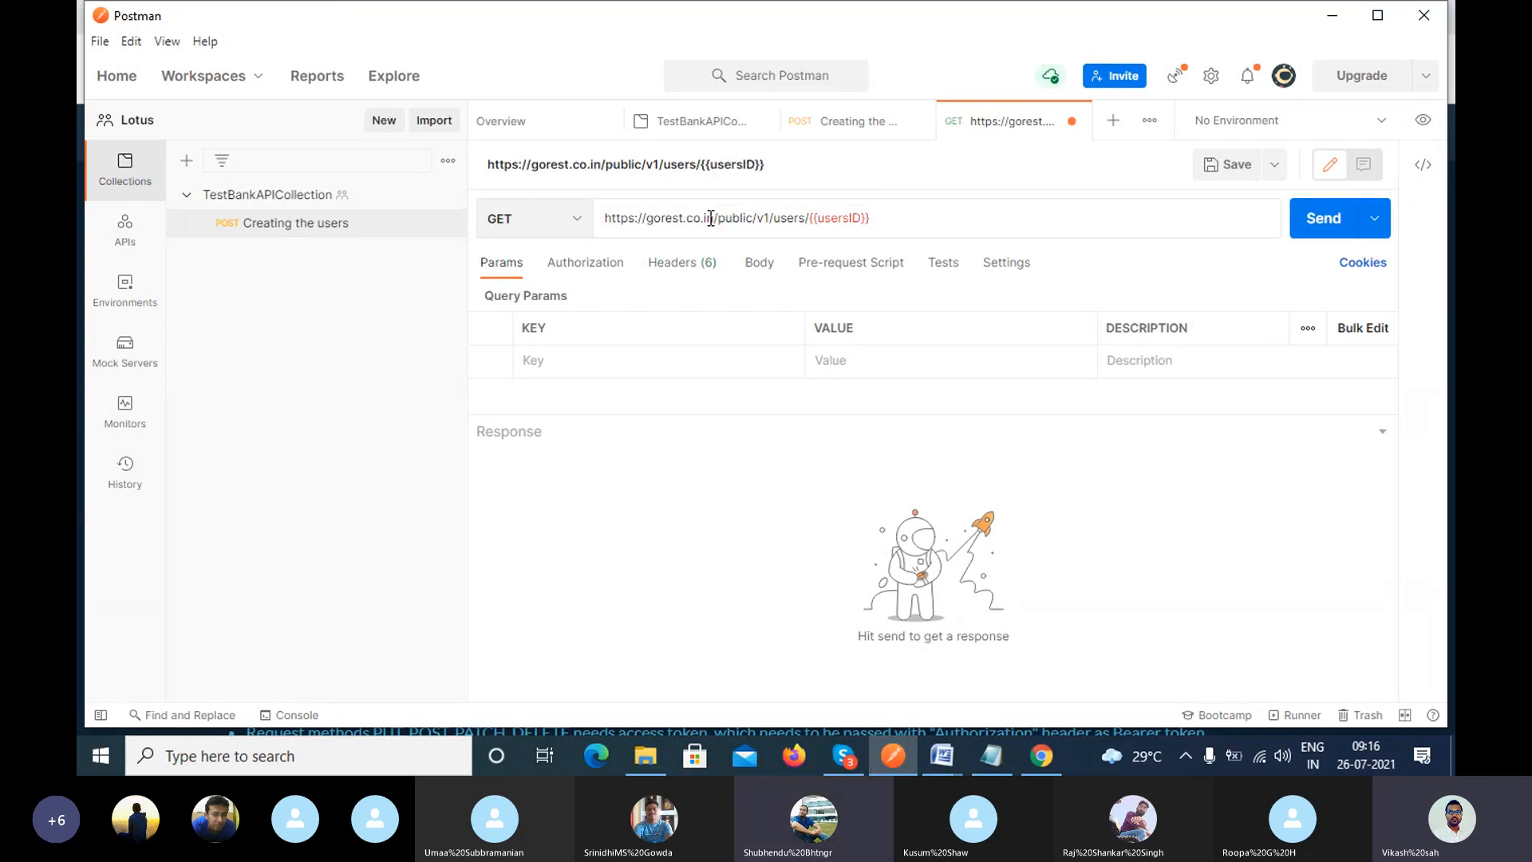
Switch back to Chrome and open a blank new browser tab.
left_click(1041, 755)
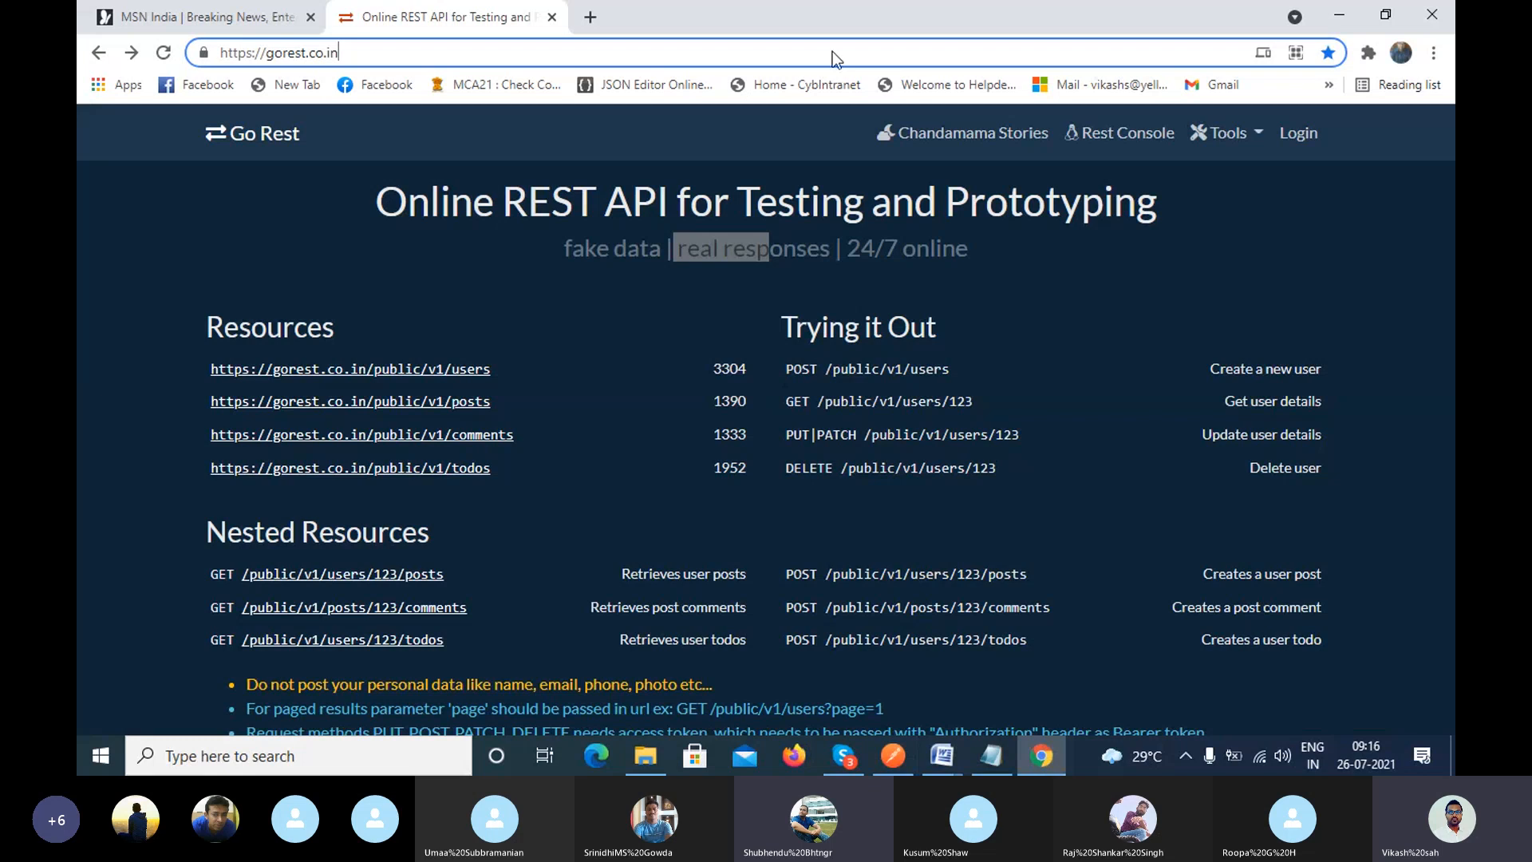
left_click(590, 17)
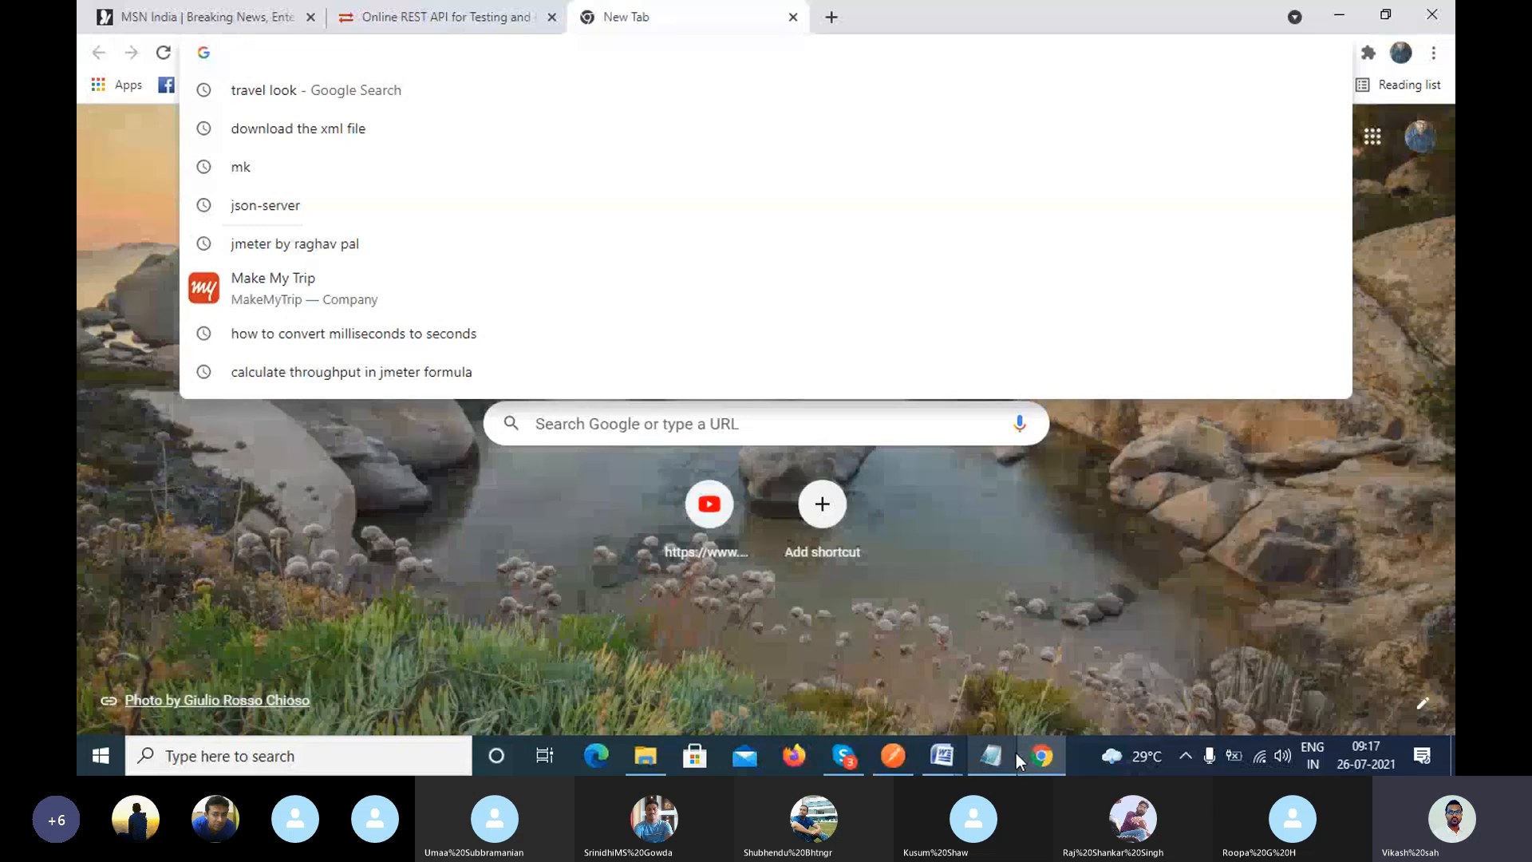
mouse_move(1016, 754)
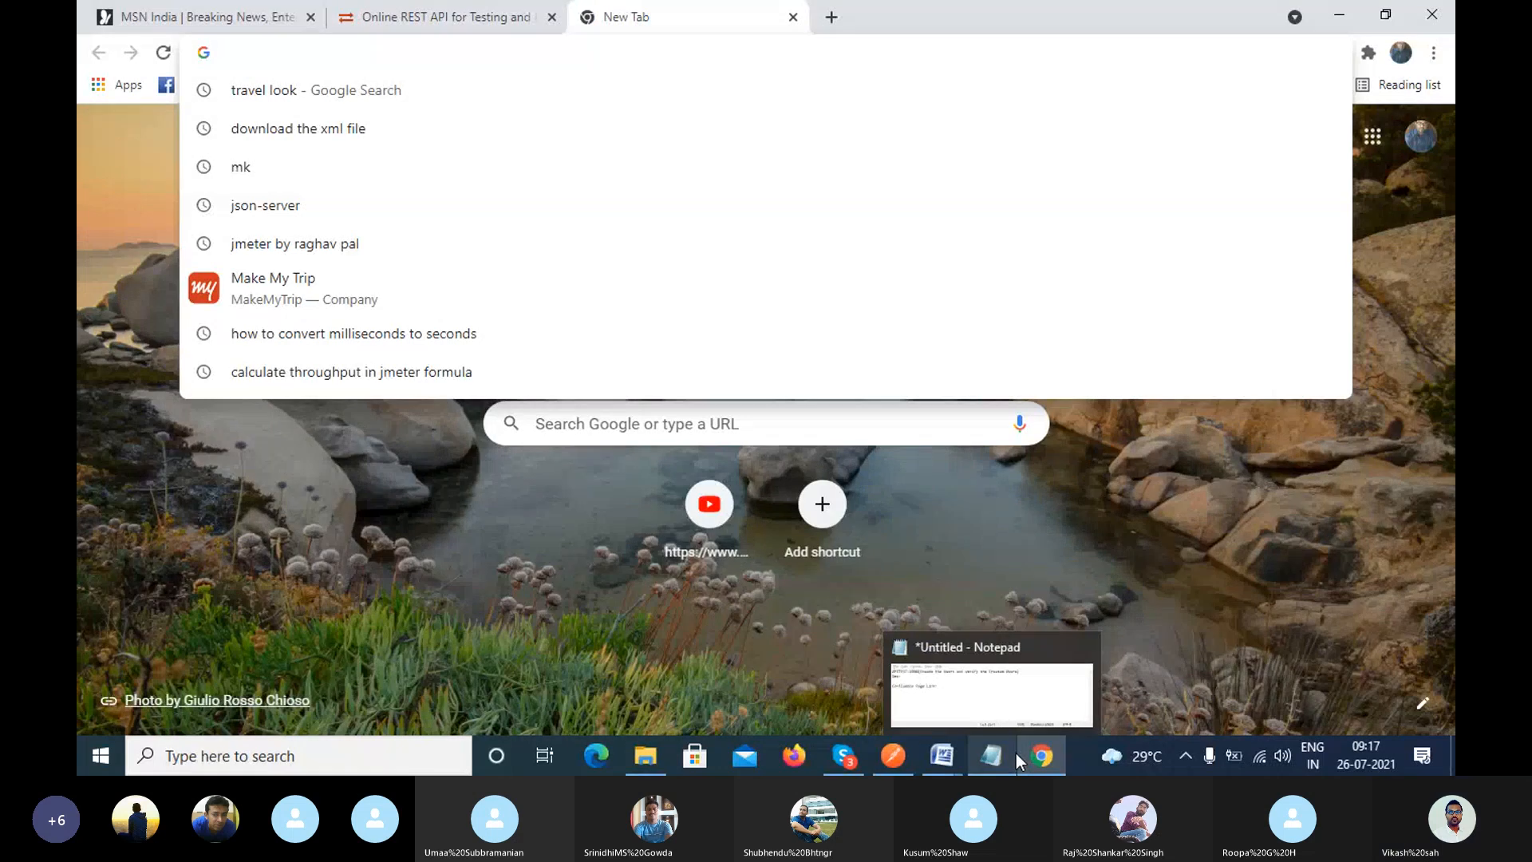
left_click(742, 638)
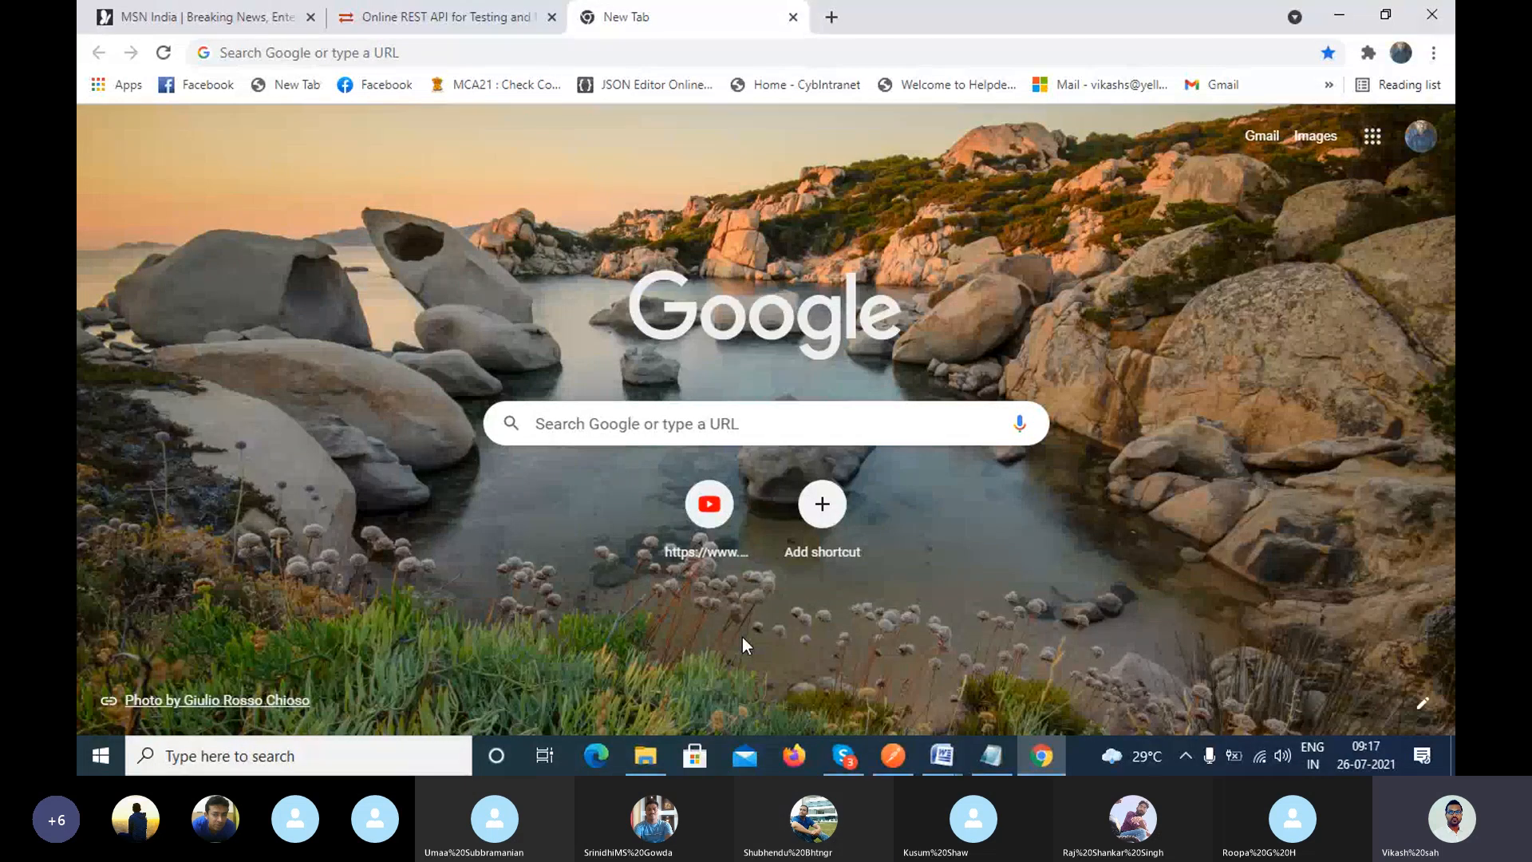
Switch to the UsersRestAPIRequirement document in Word and highlight the public segment of row 3's route.
left_click(942, 770)
mouse_move(1027, 683)
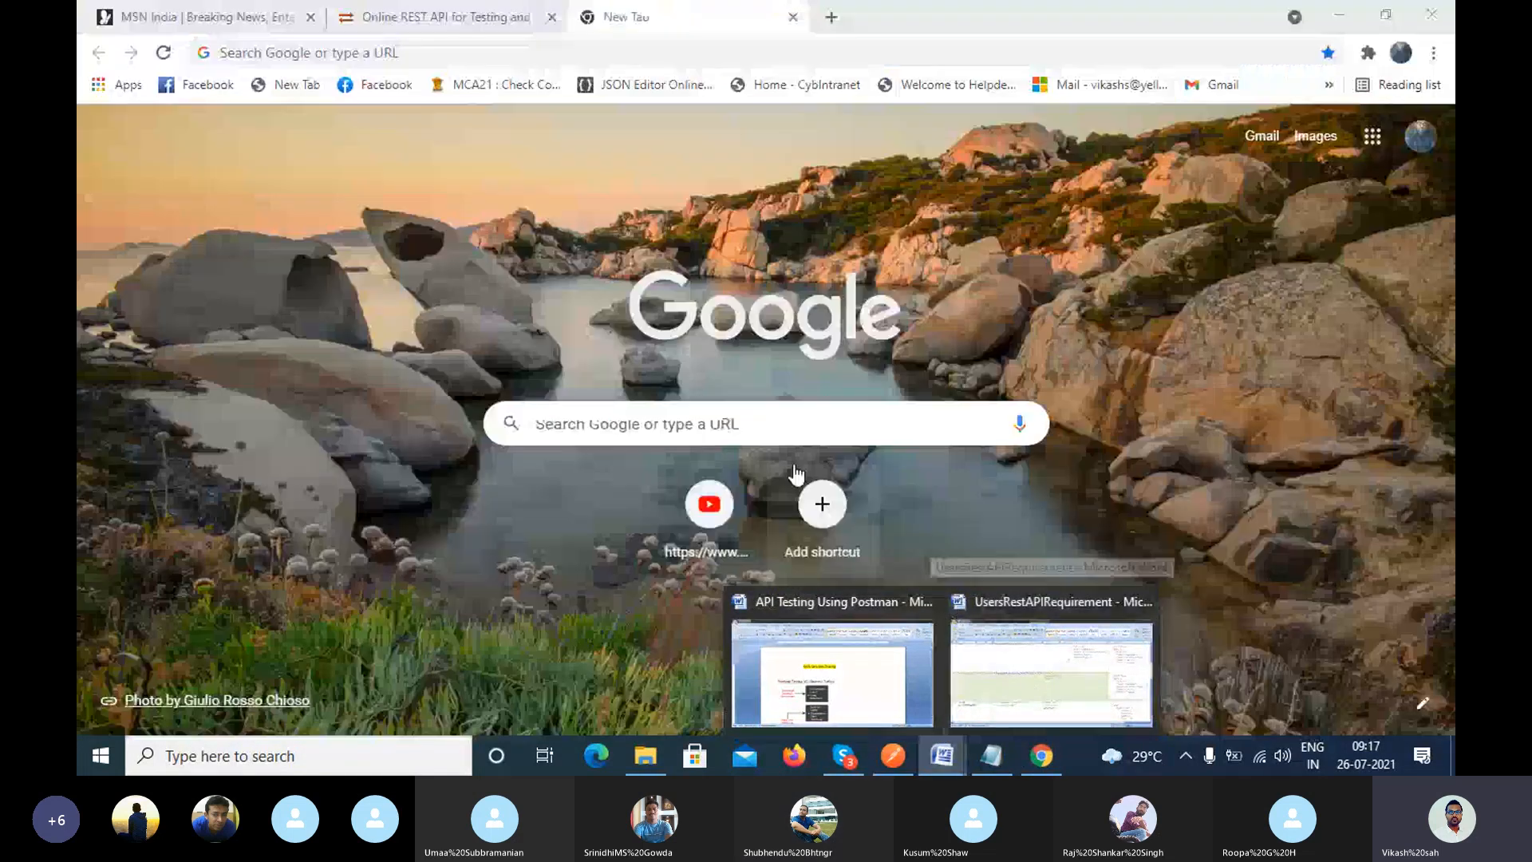
left_click(1043, 693)
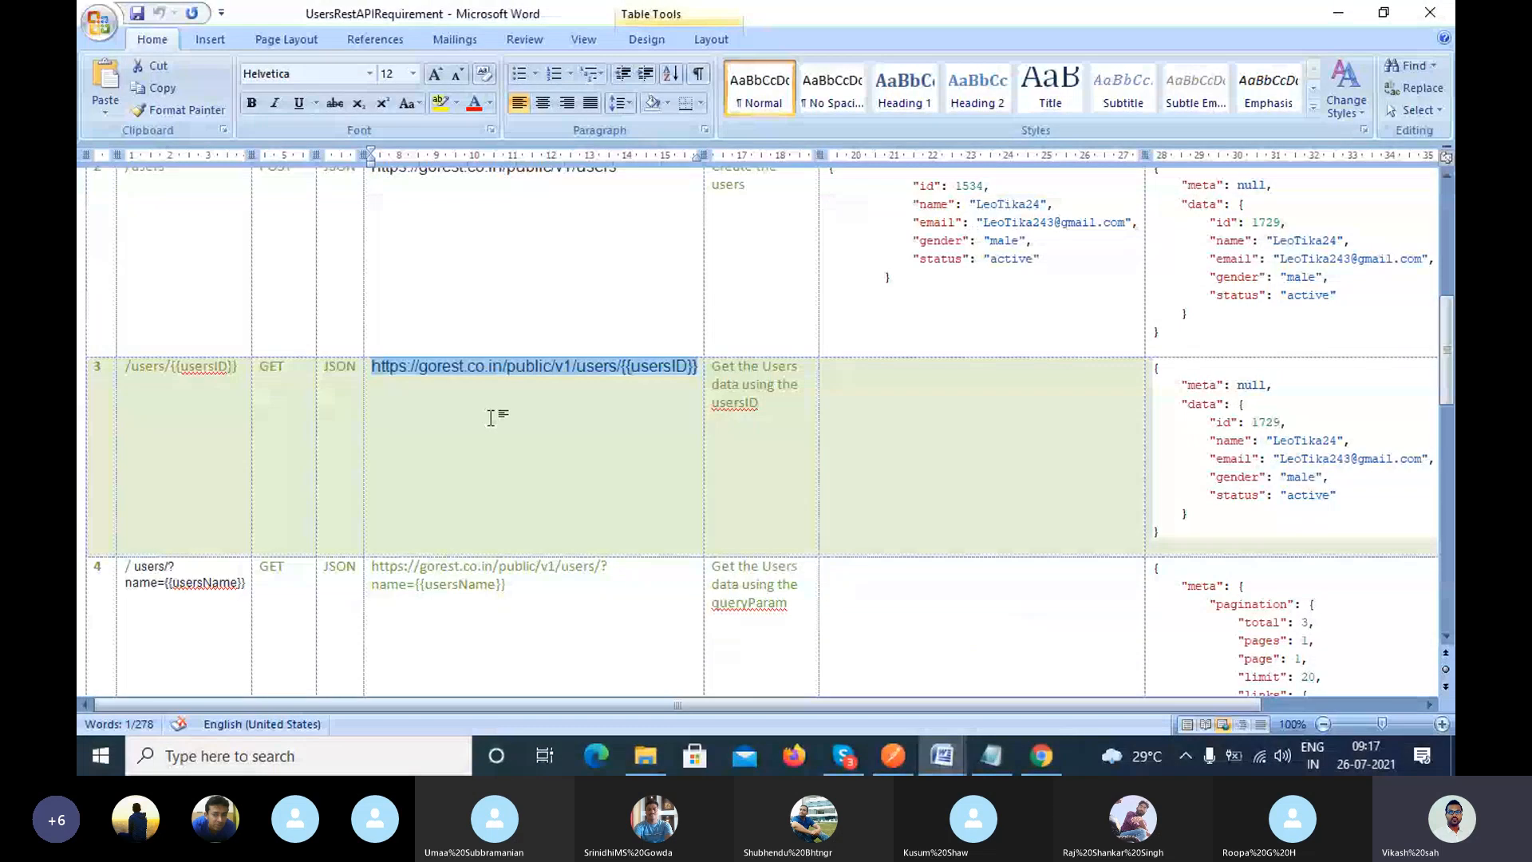
left_click(516, 372)
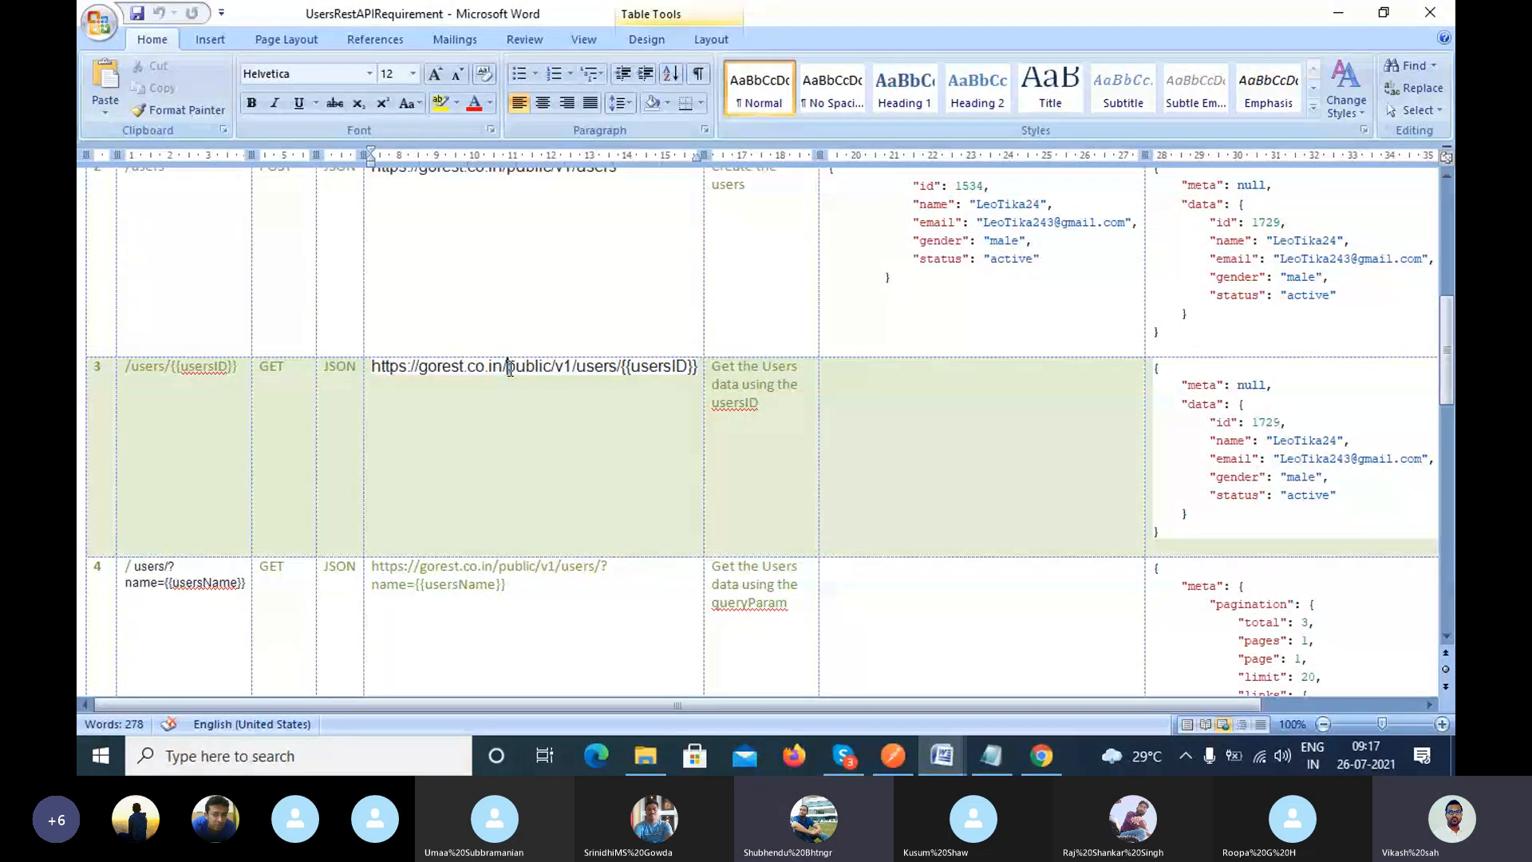
left_click_drag(507, 367, 552, 368)
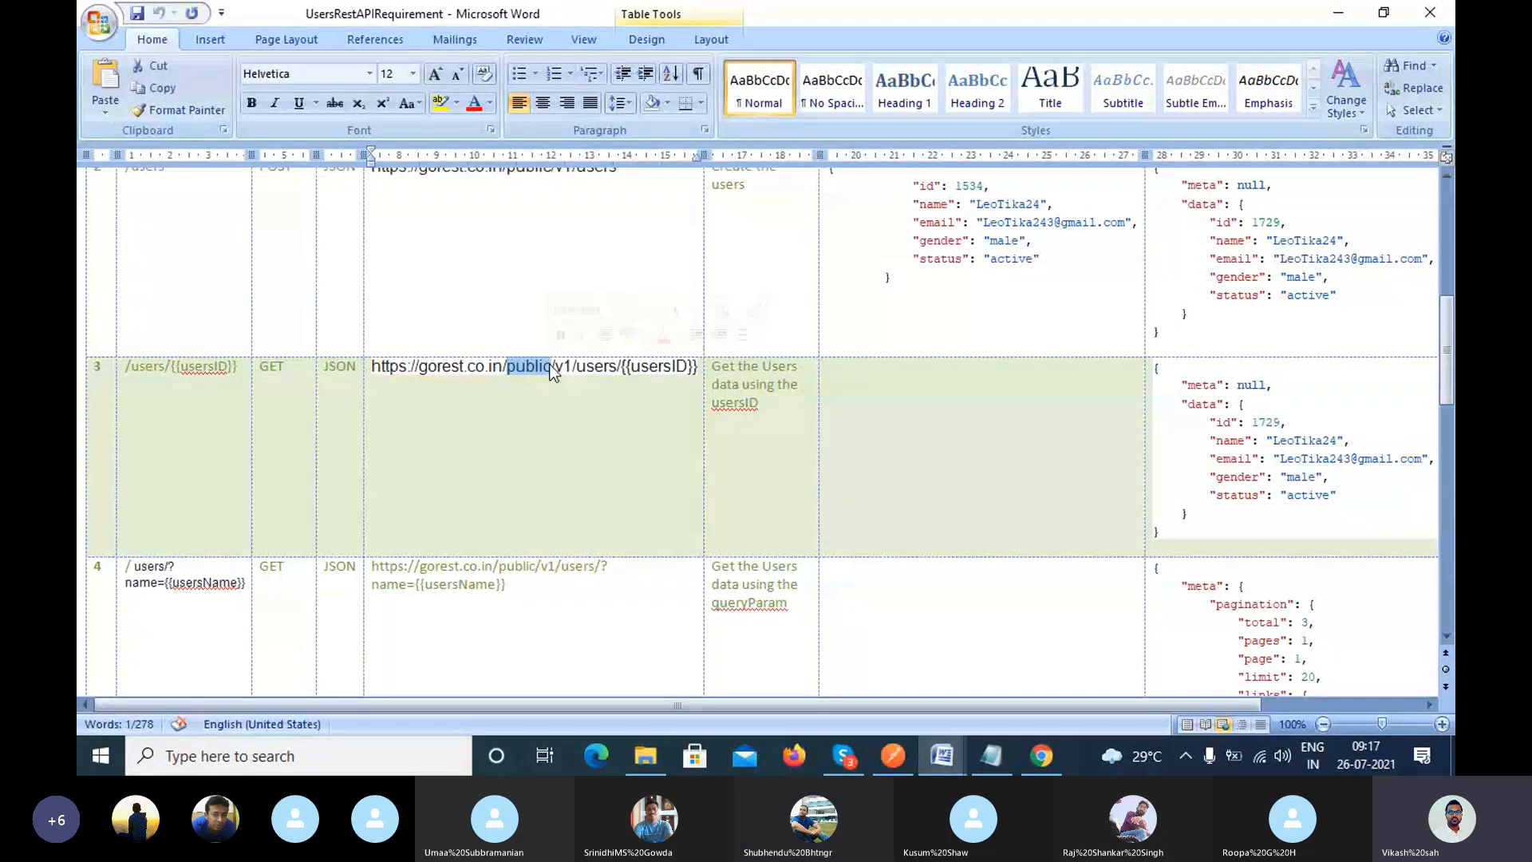
left_click(481, 393)
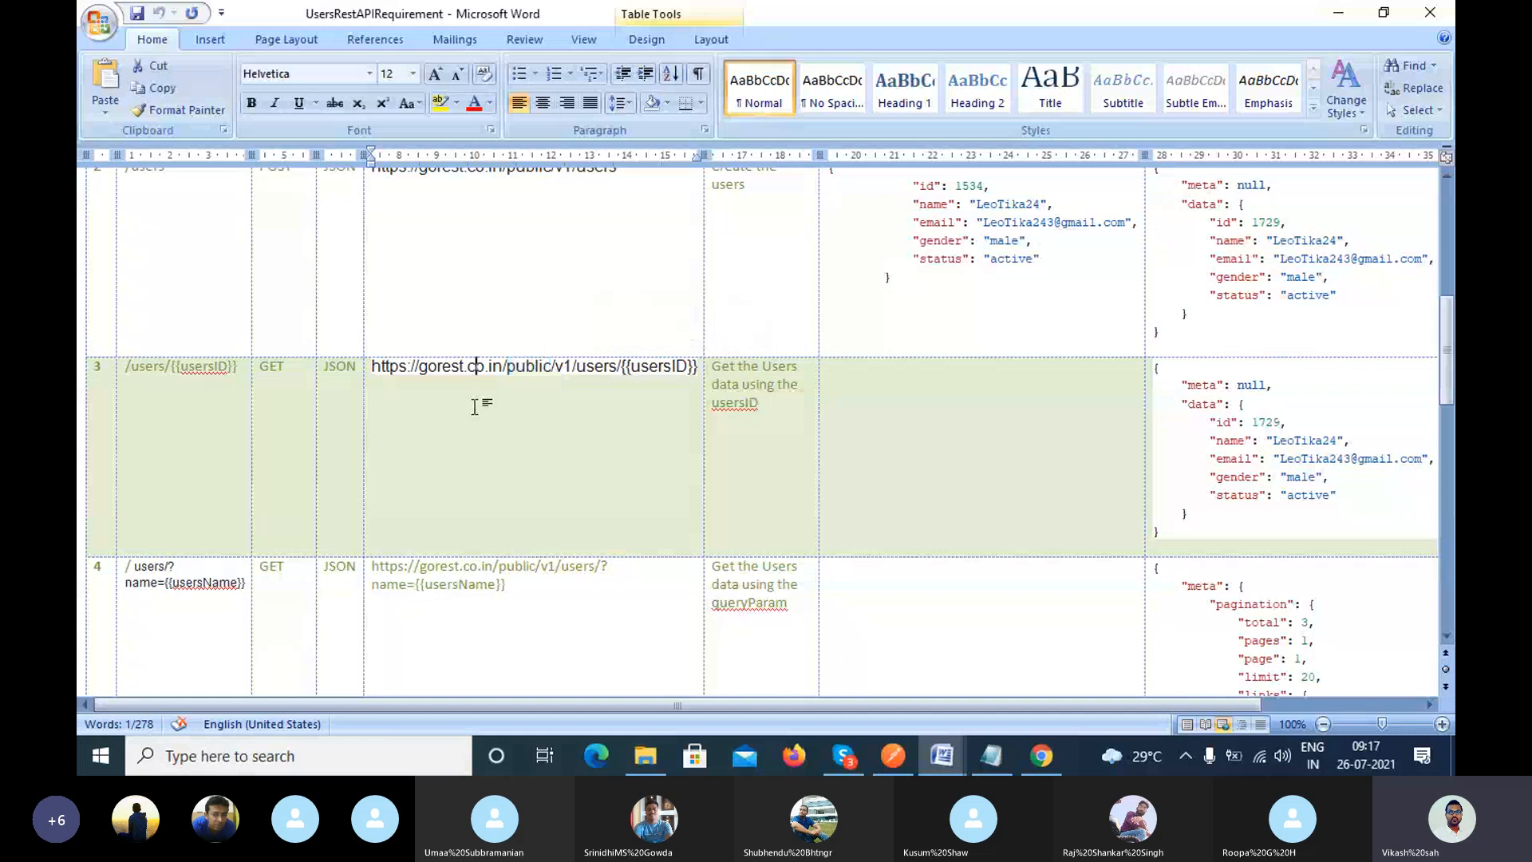
Highlight row 3's full route and examine its public and v1 segments individually.
triple_click(464, 367)
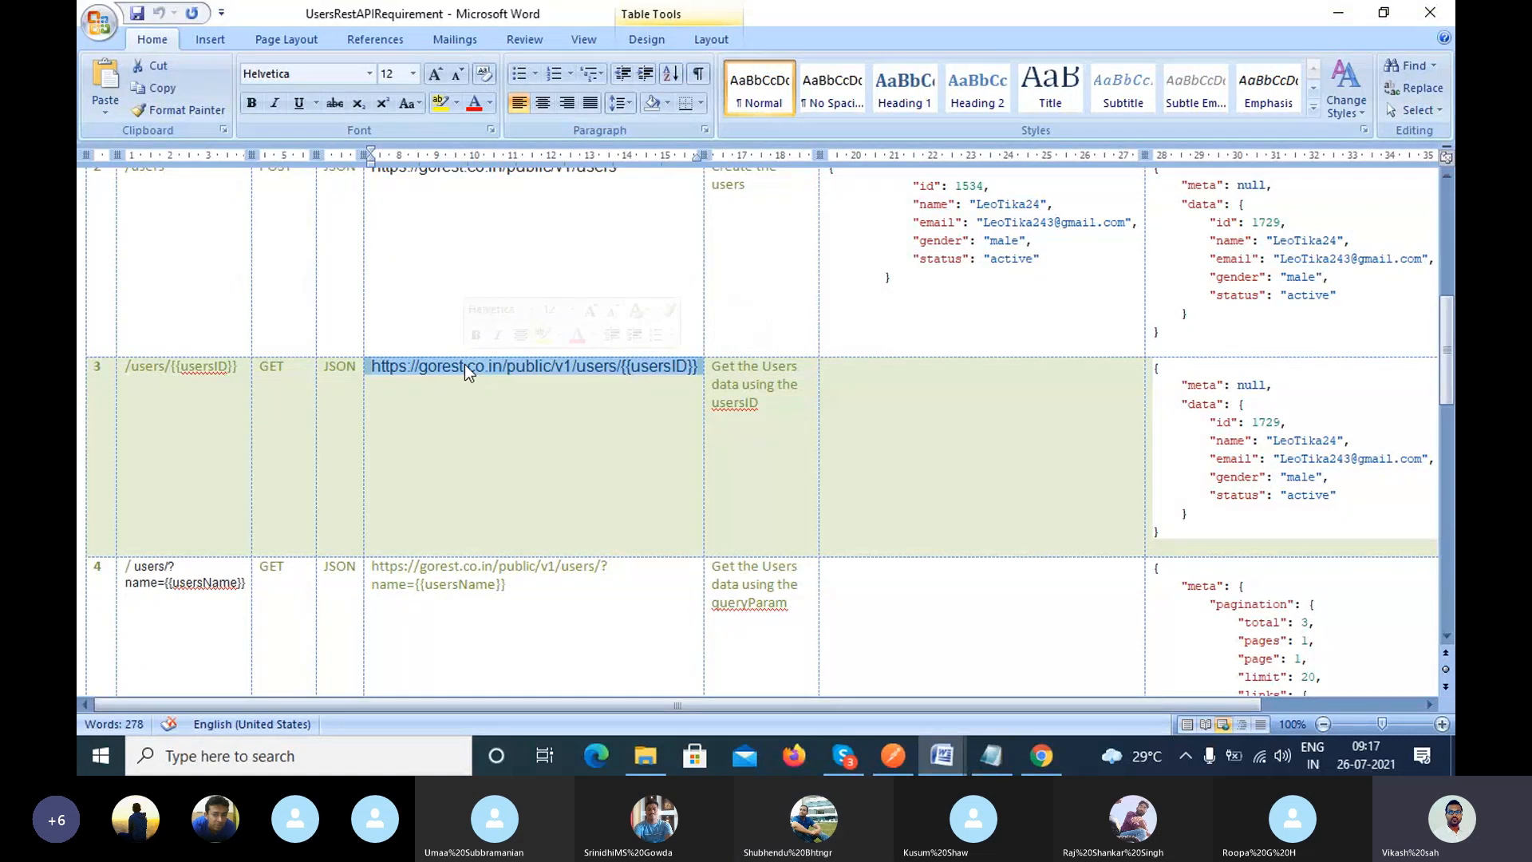
left_click(506, 386)
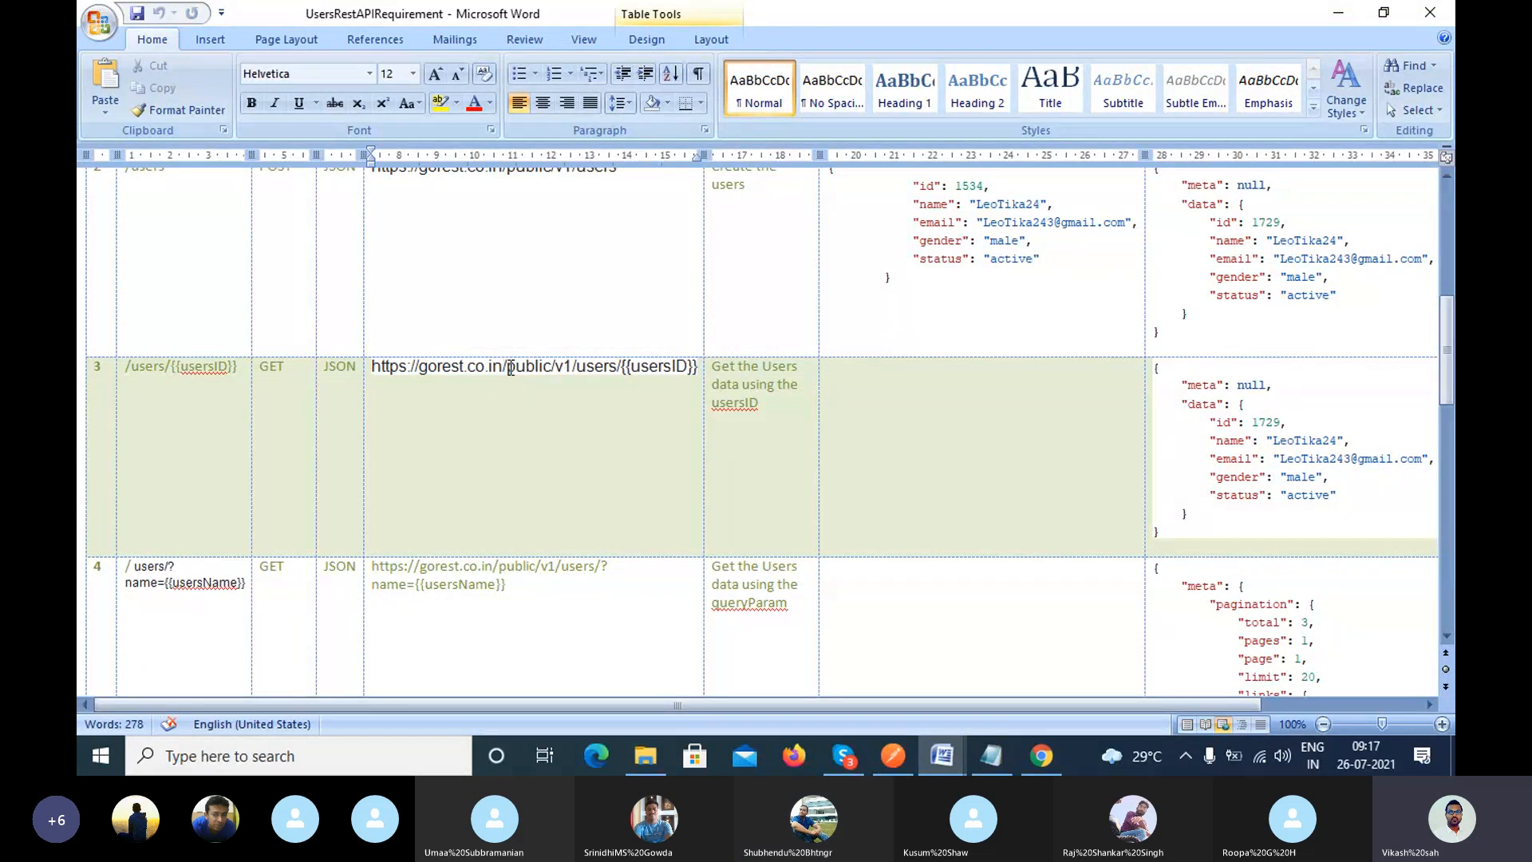
left_click_drag(505, 366, 553, 363)
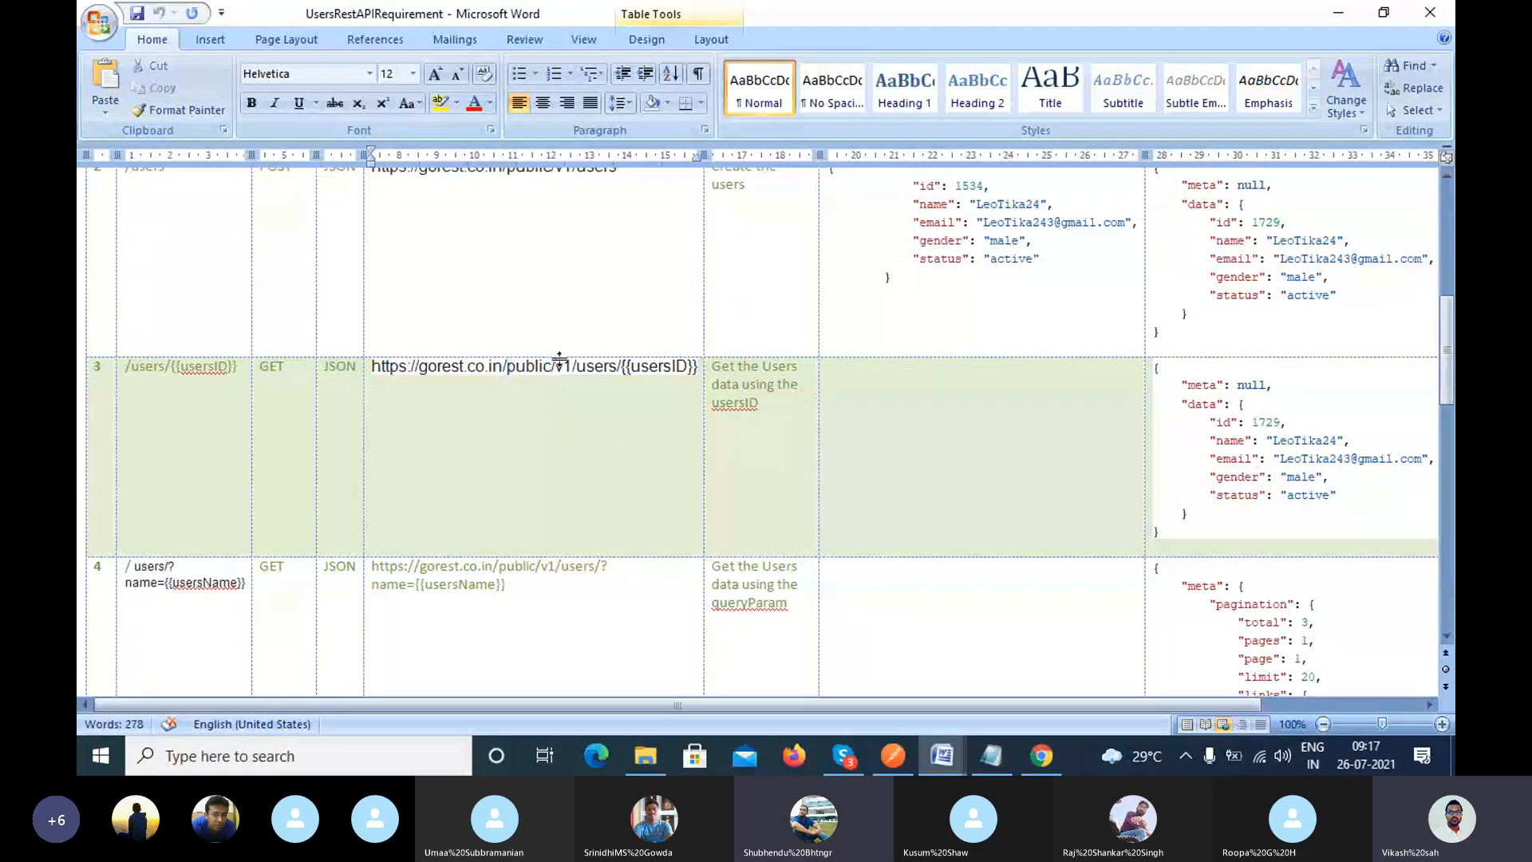
left_click_drag(557, 364, 572, 369)
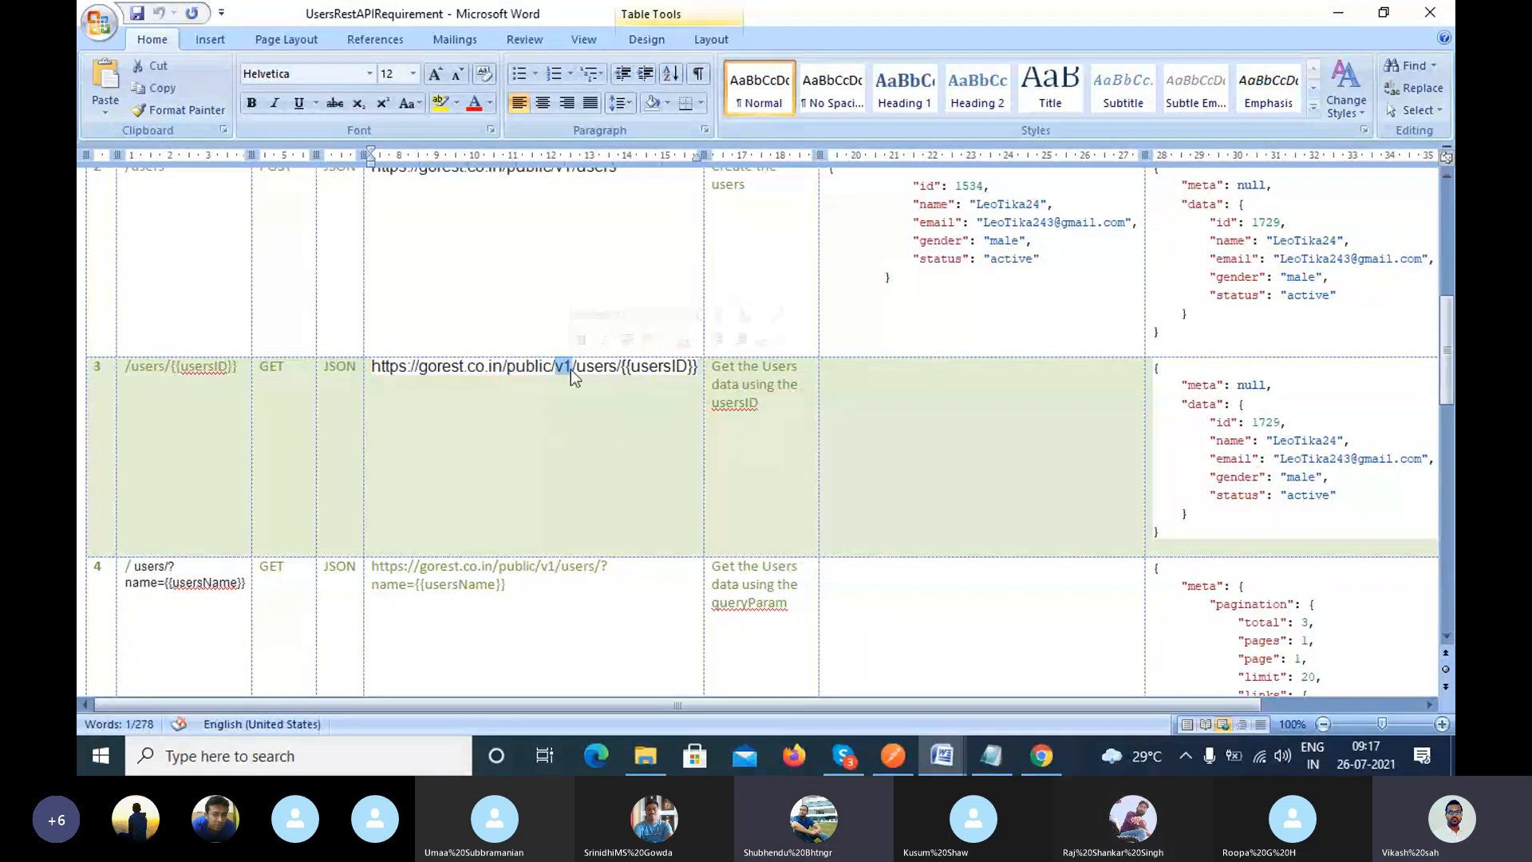
left_click(556, 373)
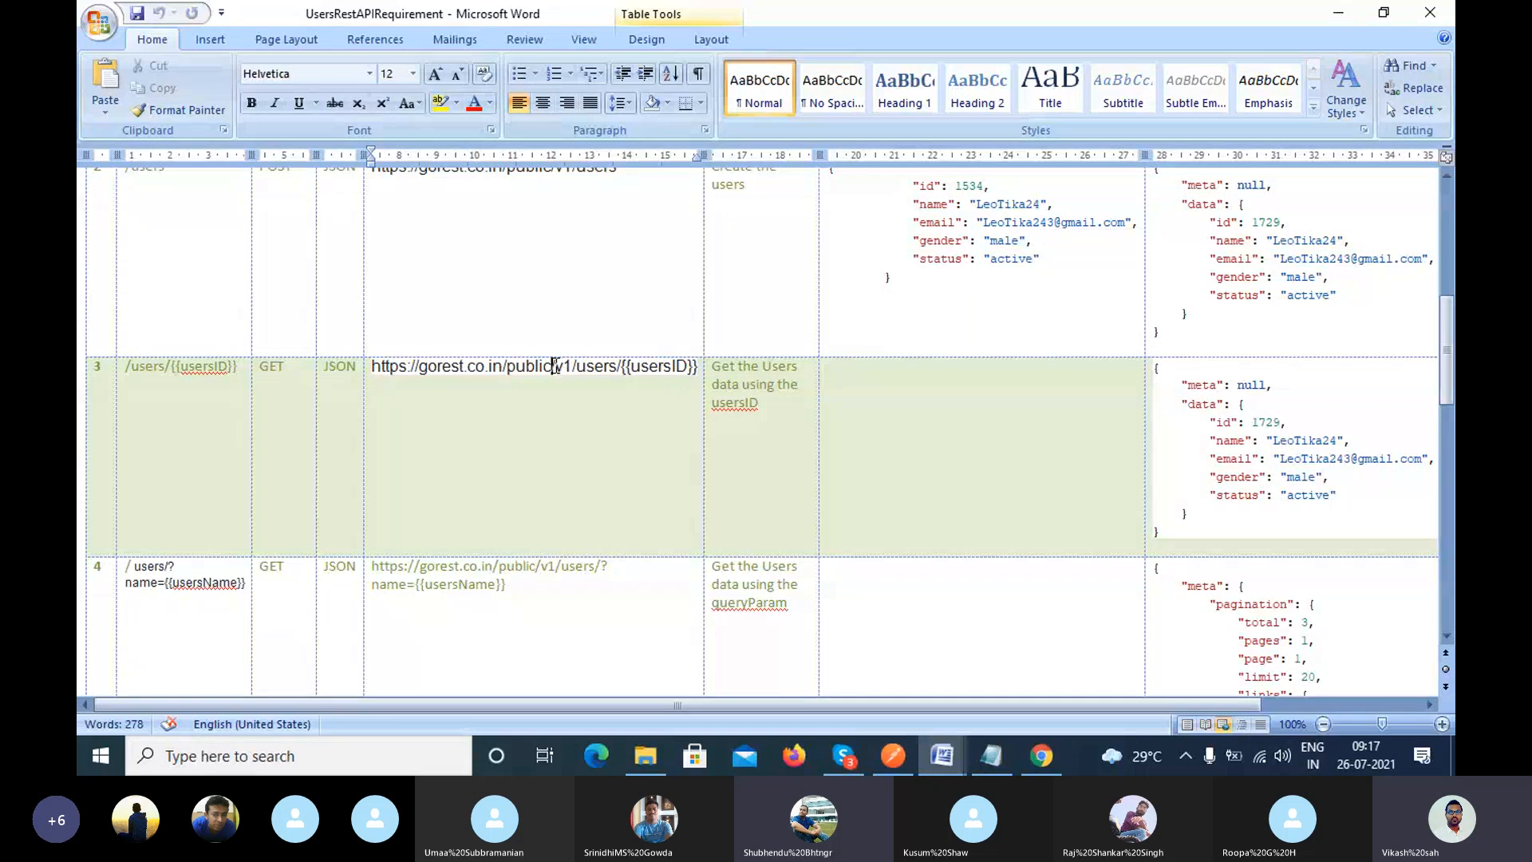
left_click_drag(559, 368, 571, 374)
left_click(574, 392)
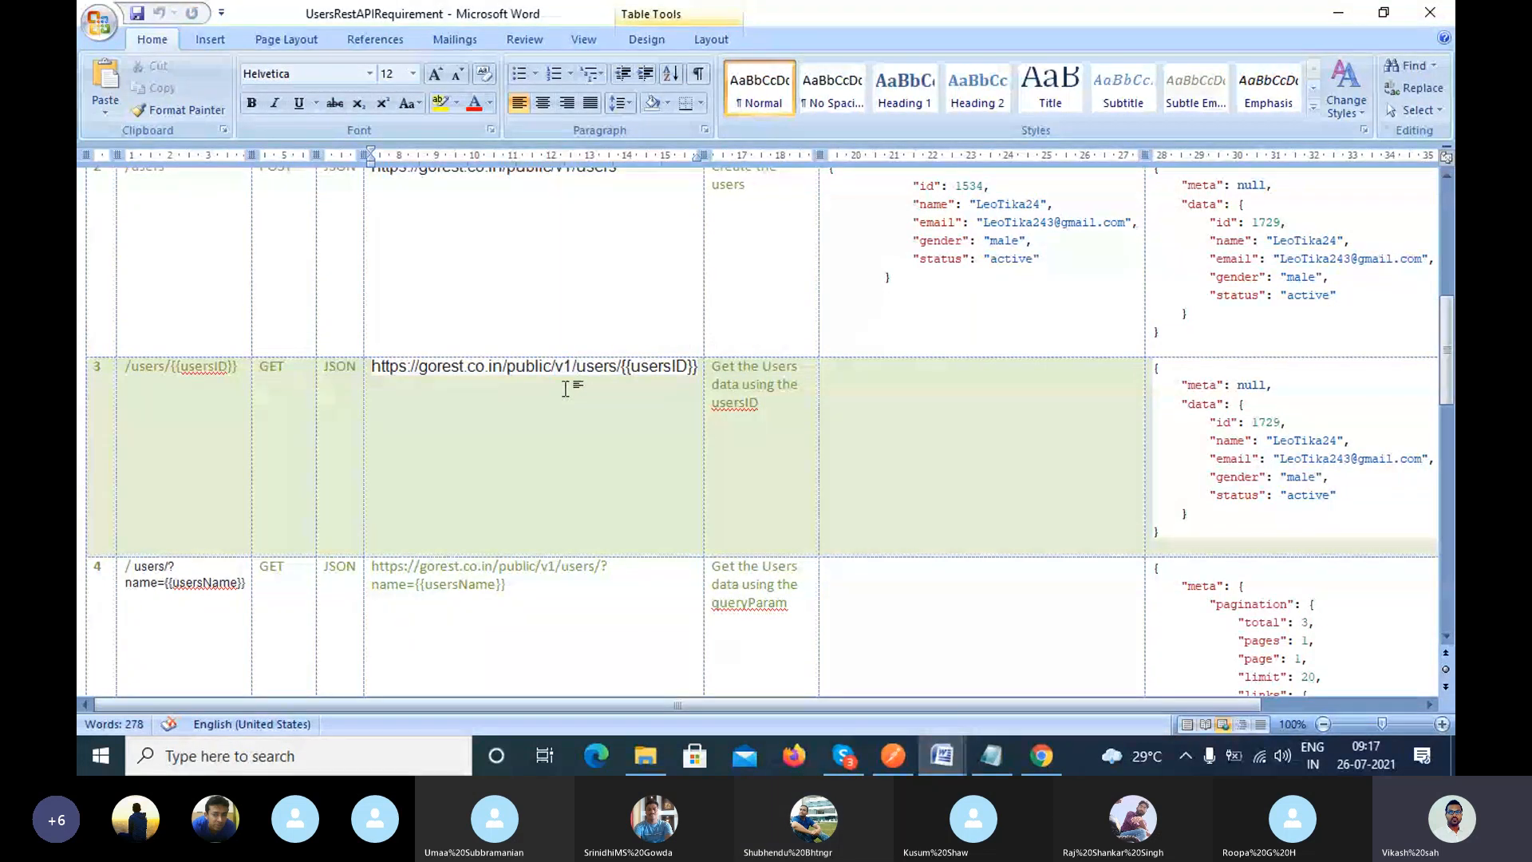
Minimize Word, return to Postman, replace public with api in the GET request's URL, and highlight the api/v1 segment.
left_click(1334, 14)
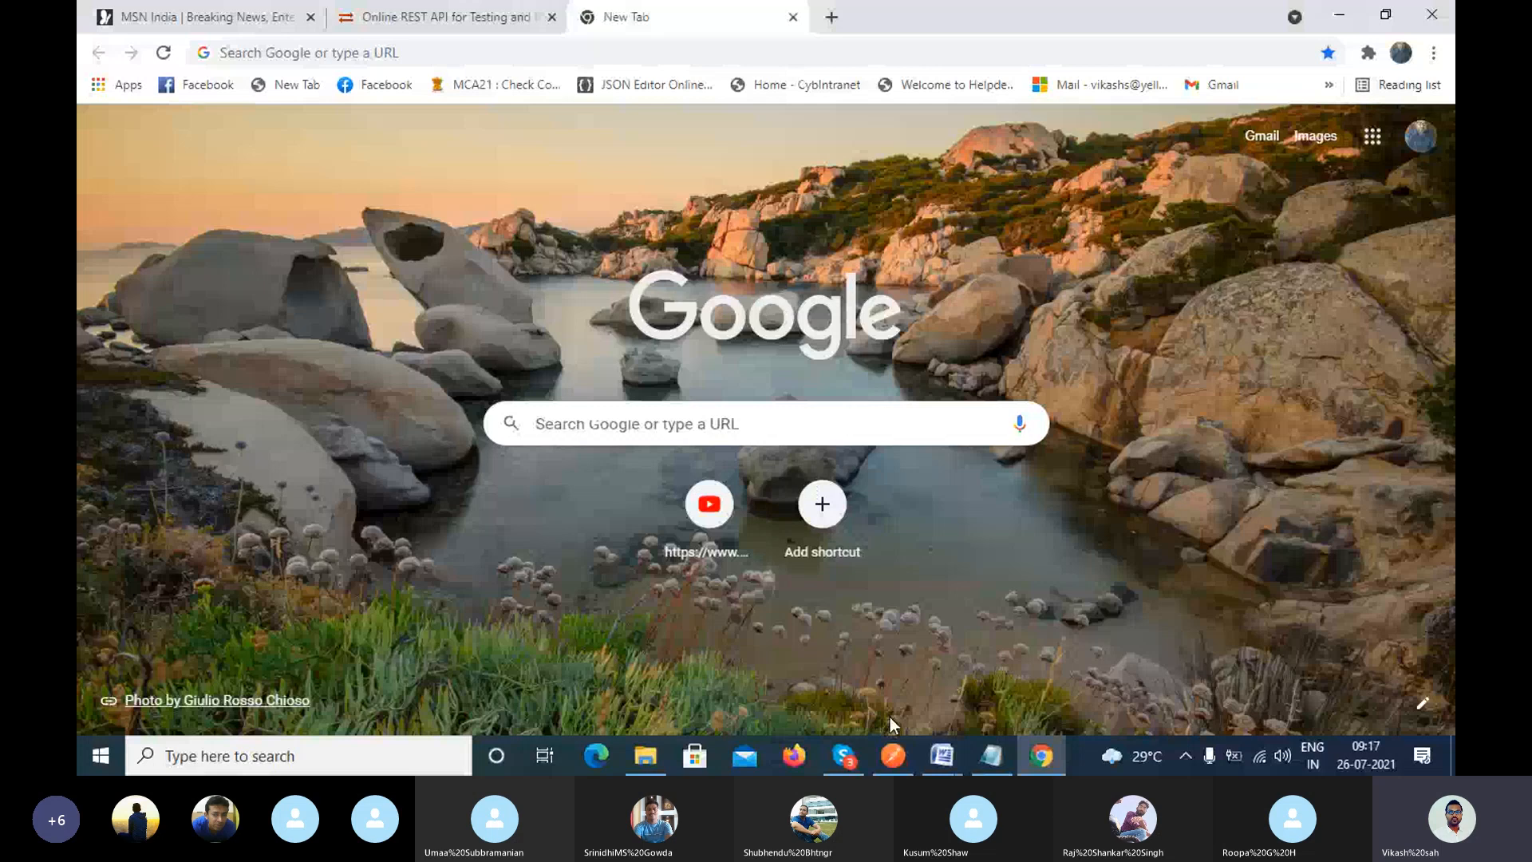
left_click(892, 755)
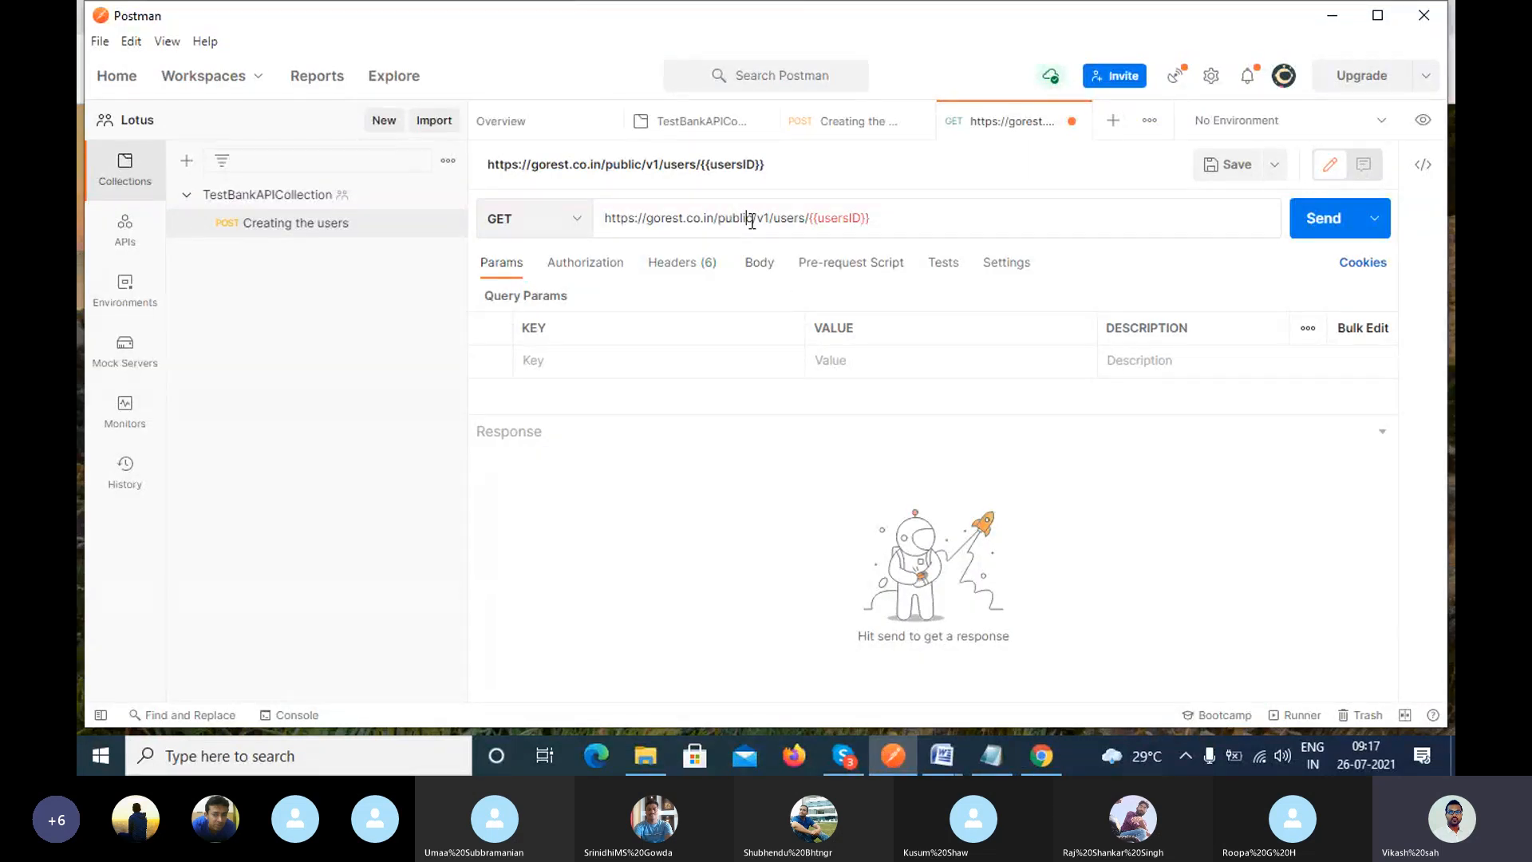
key("BackSpace")
key("BackSpace")
key("BackSpace")
key("BackSpace")
key("BackSpace")
key("BackSpace")
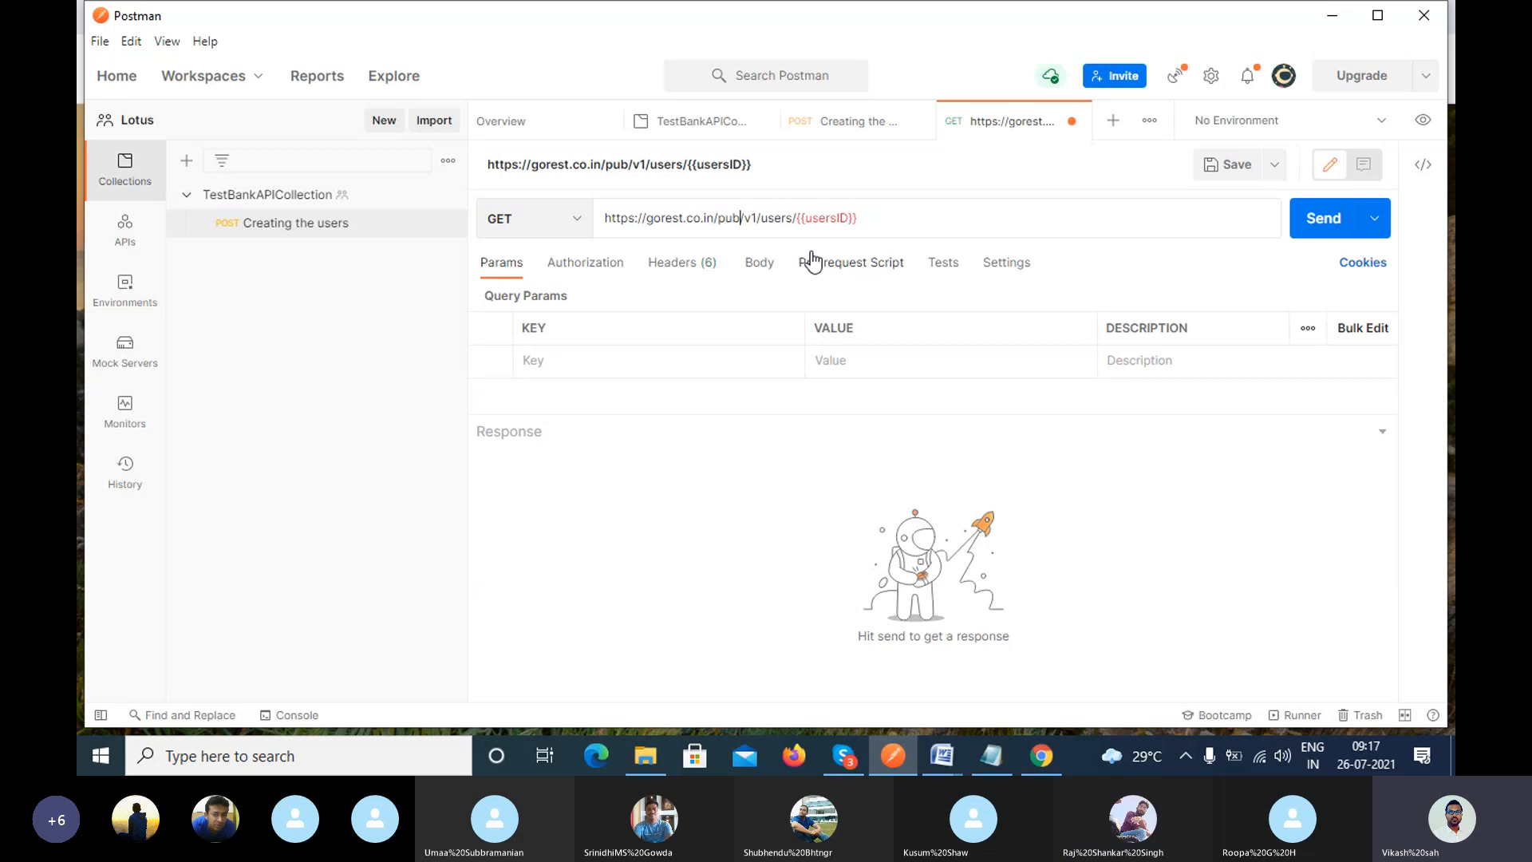
type("api")
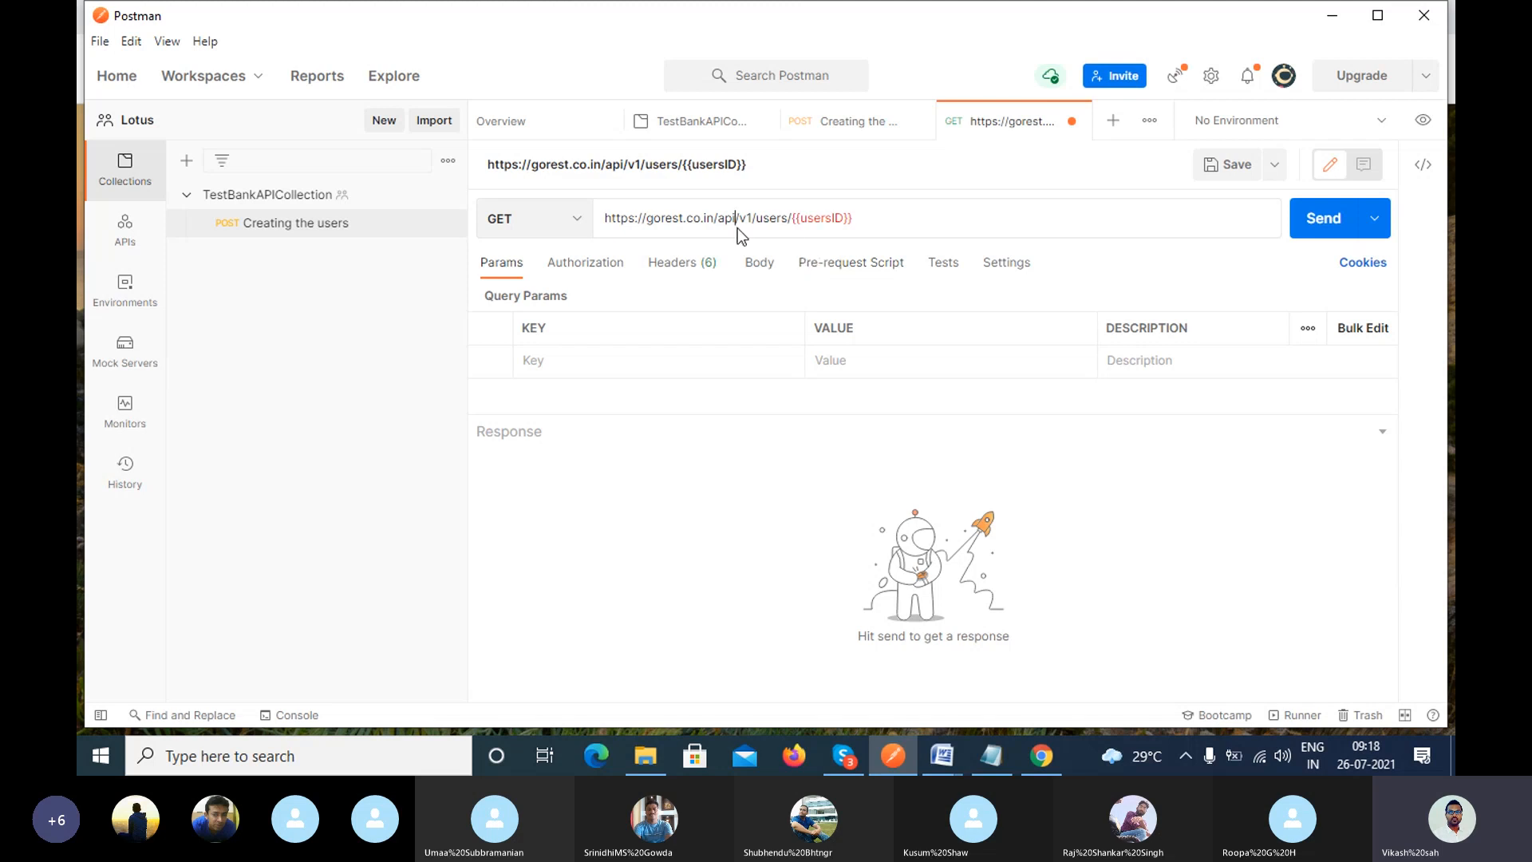
left_click_drag(719, 221, 754, 215)
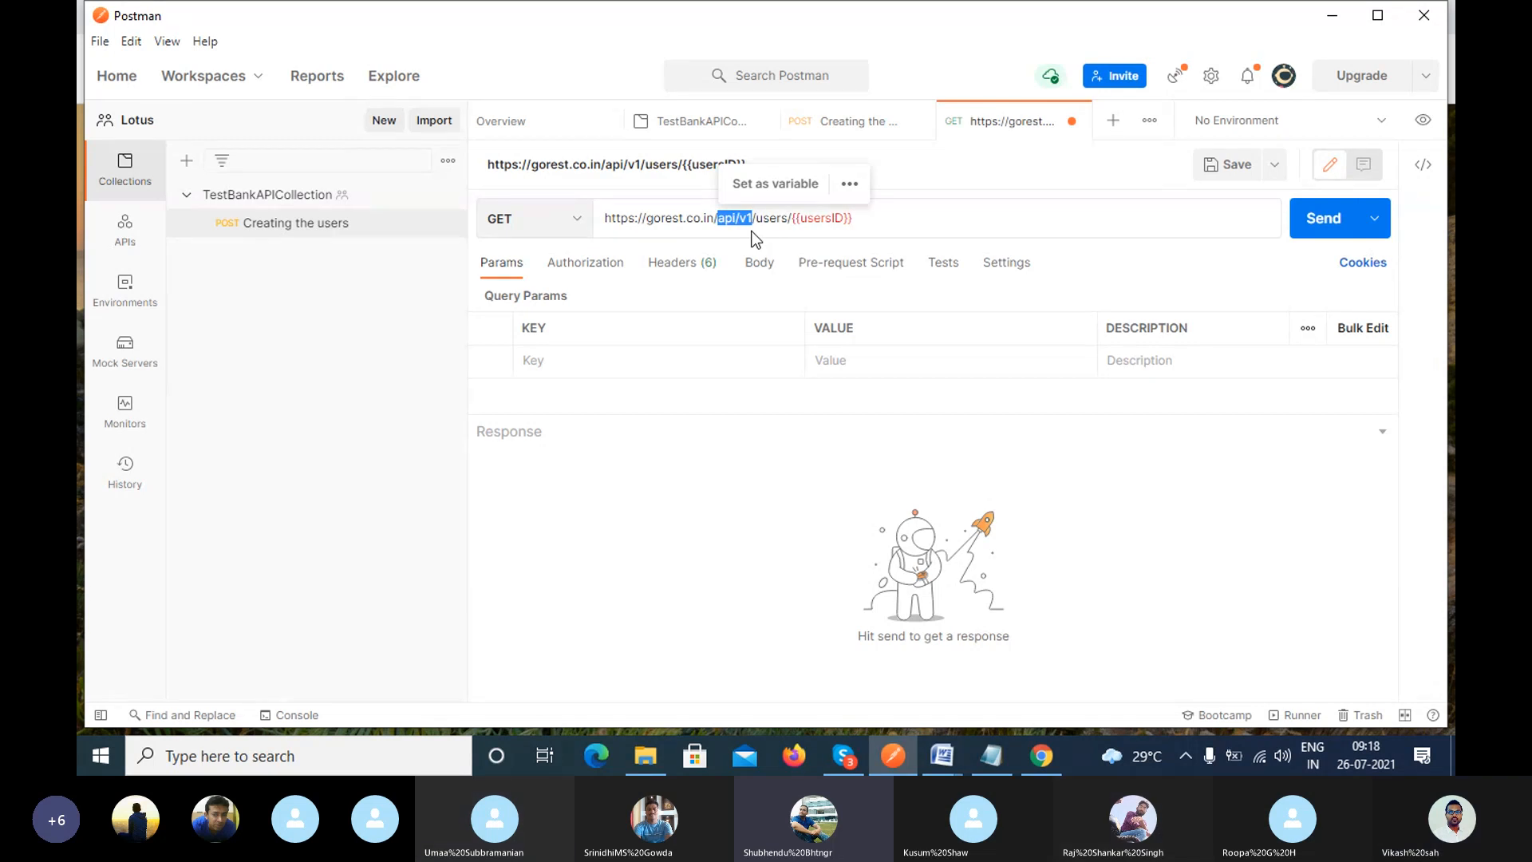
Show the request body of "Creating the users", enlarge the body editor, and highlight the blank space above the name field.
left_click(839, 127)
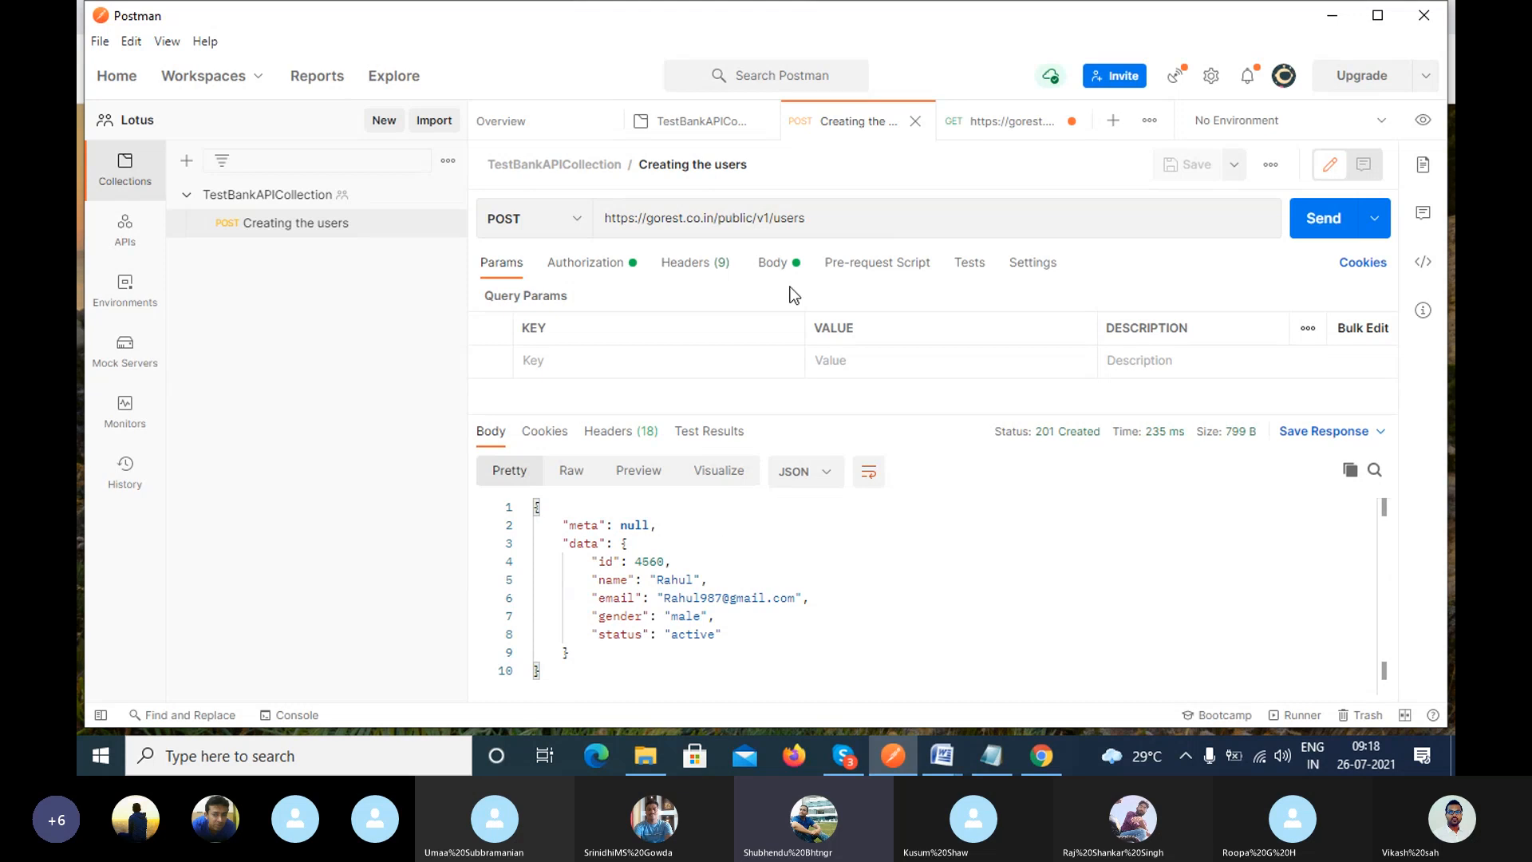
left_click(774, 263)
left_click_drag(783, 415, 781, 520)
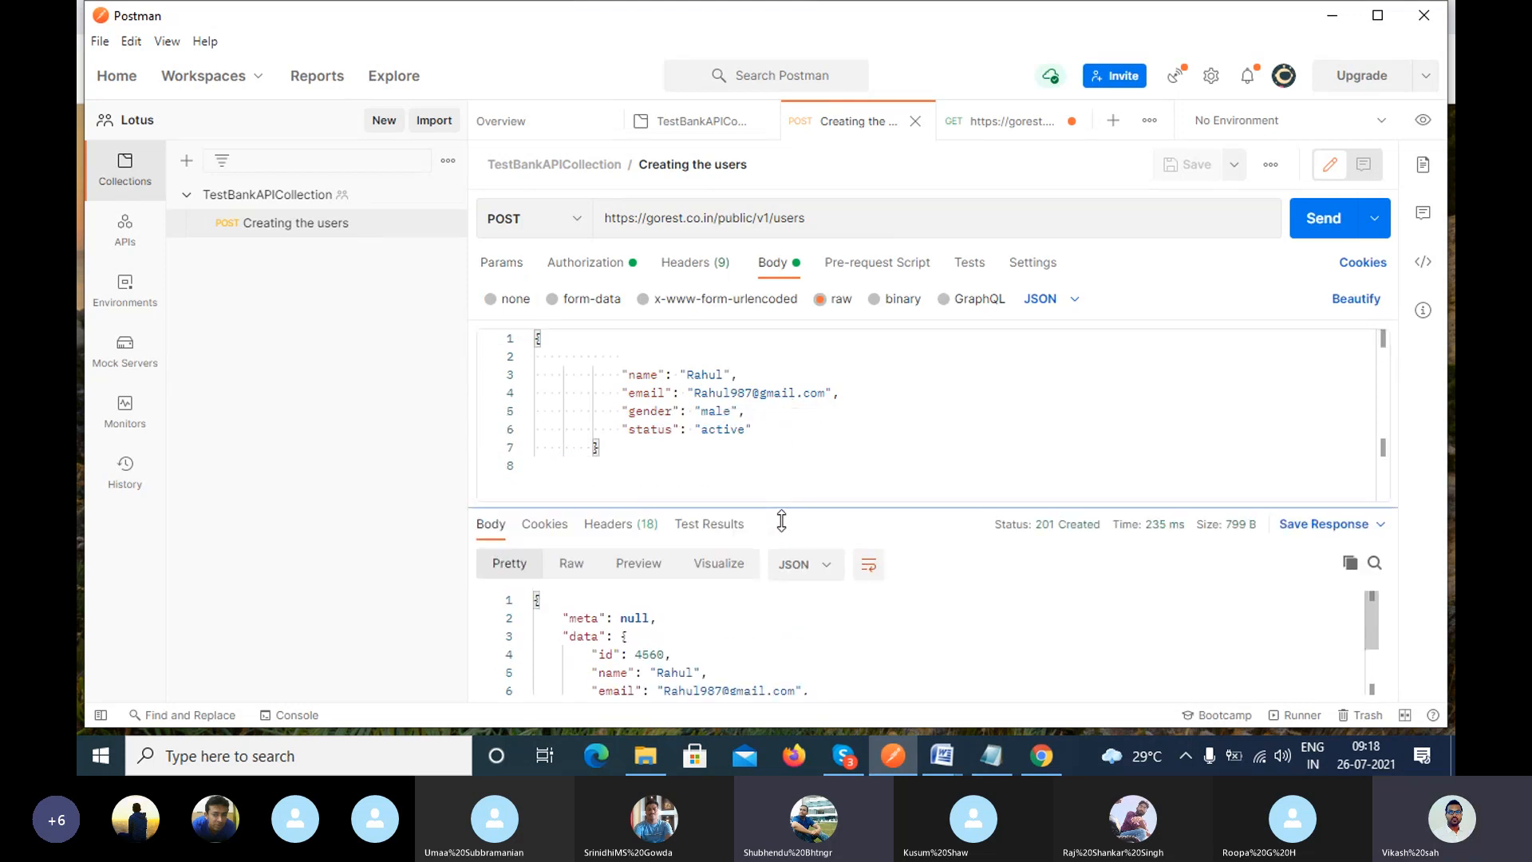
mouse_move(622, 375)
left_mouse_down()
mouse_move(643, 375)
mouse_move(623, 357)
left_mouse_up()
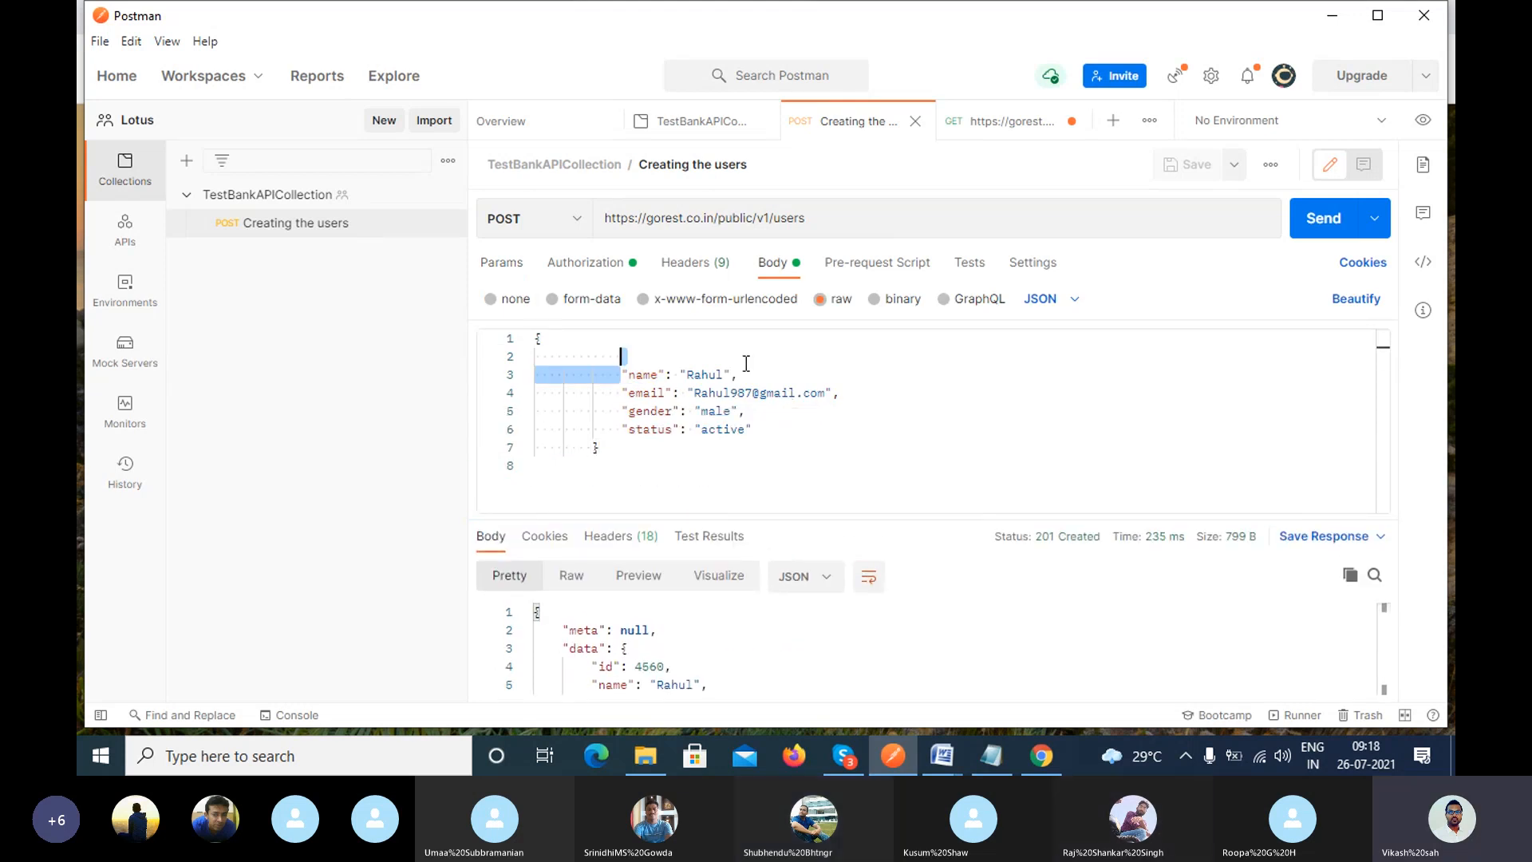
Highlight the name line in the POST body and replace api/v1 with public/v1 in the GET request's URL.
left_click_drag(746, 364, 750, 372)
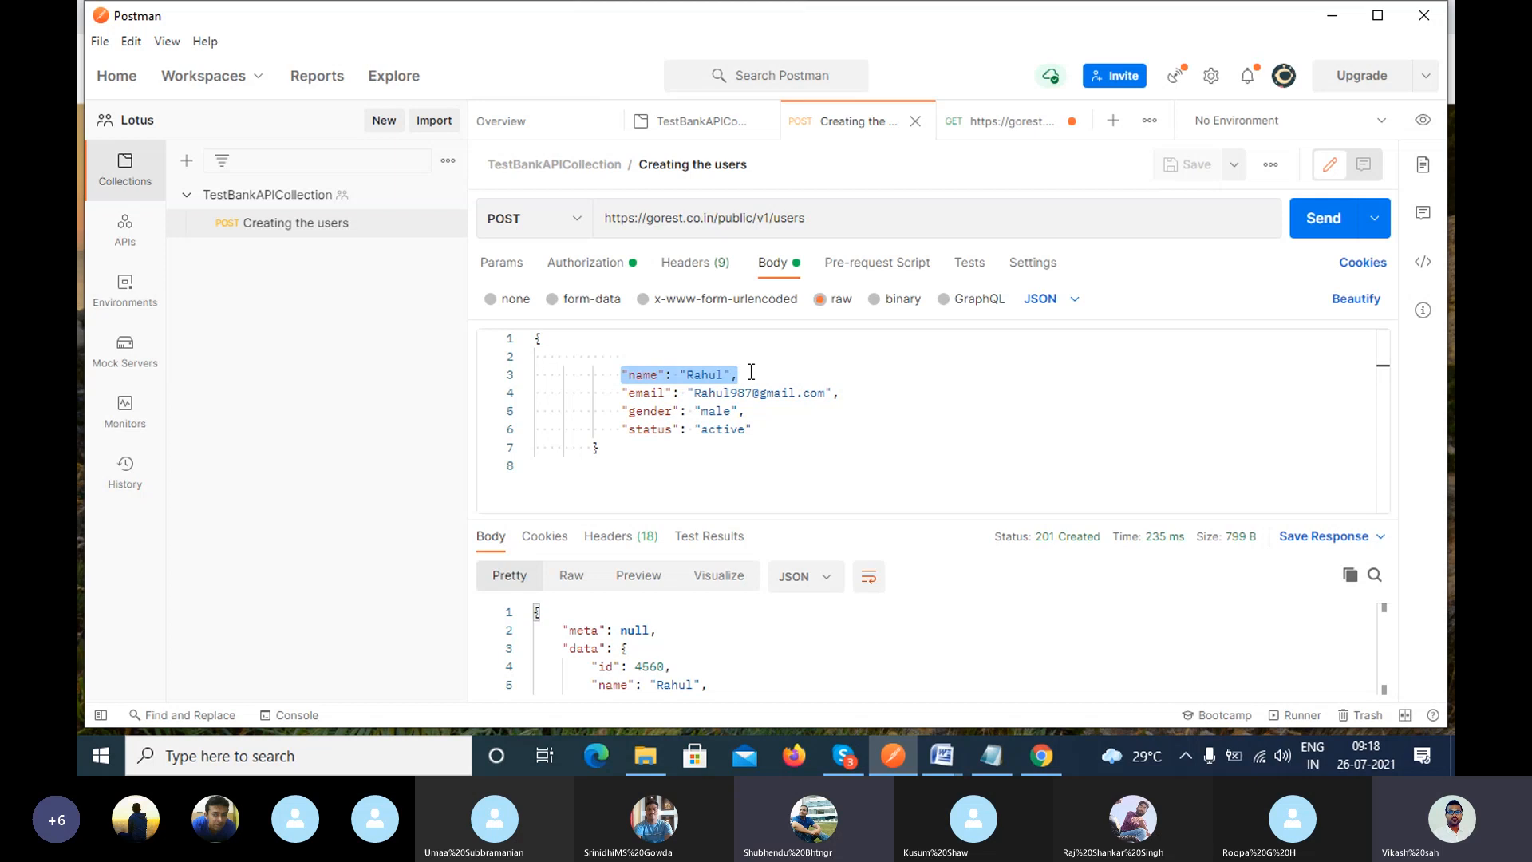
left_click(1002, 123)
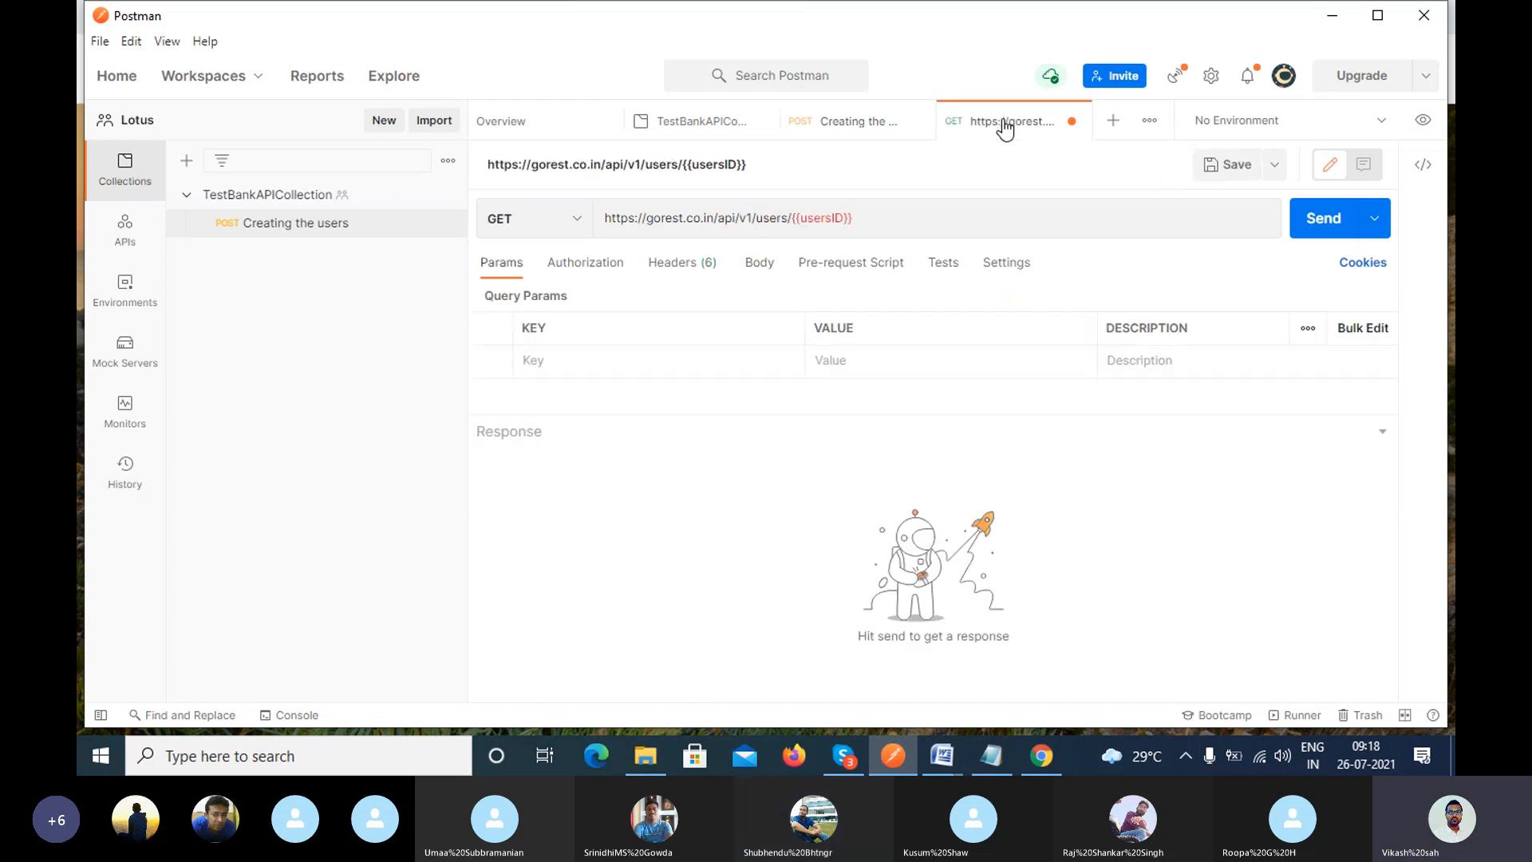
left_click_drag(716, 218, 752, 220)
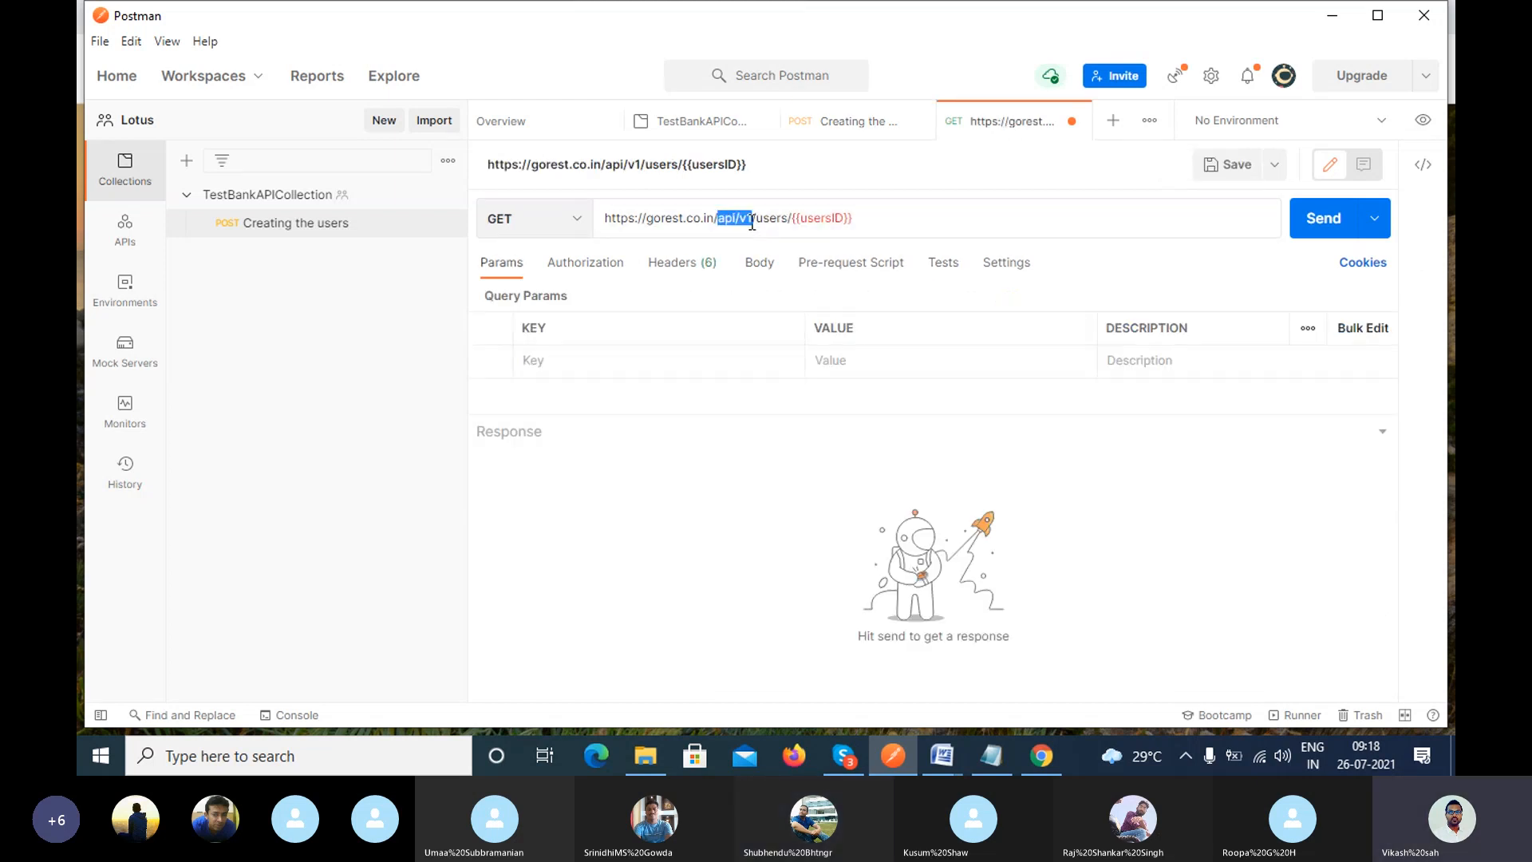
type("public/v1")
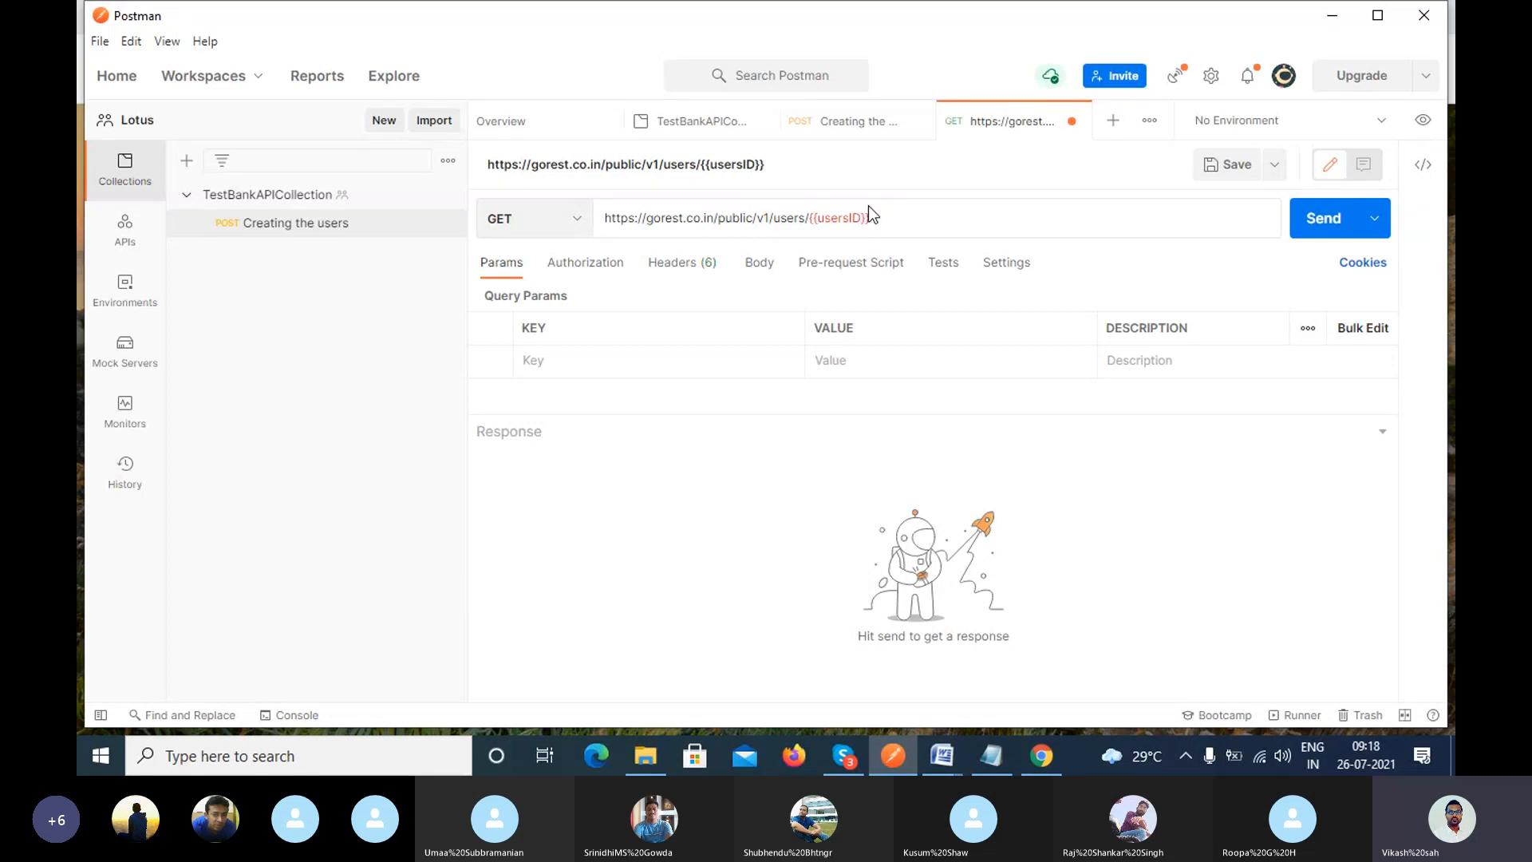
Highlight the {{usersID}} variable in the GET request's URL and return to the "Creating the users" request.
mouse_move(811, 219)
left_click_drag(811, 220, 873, 218)
left_click(894, 217)
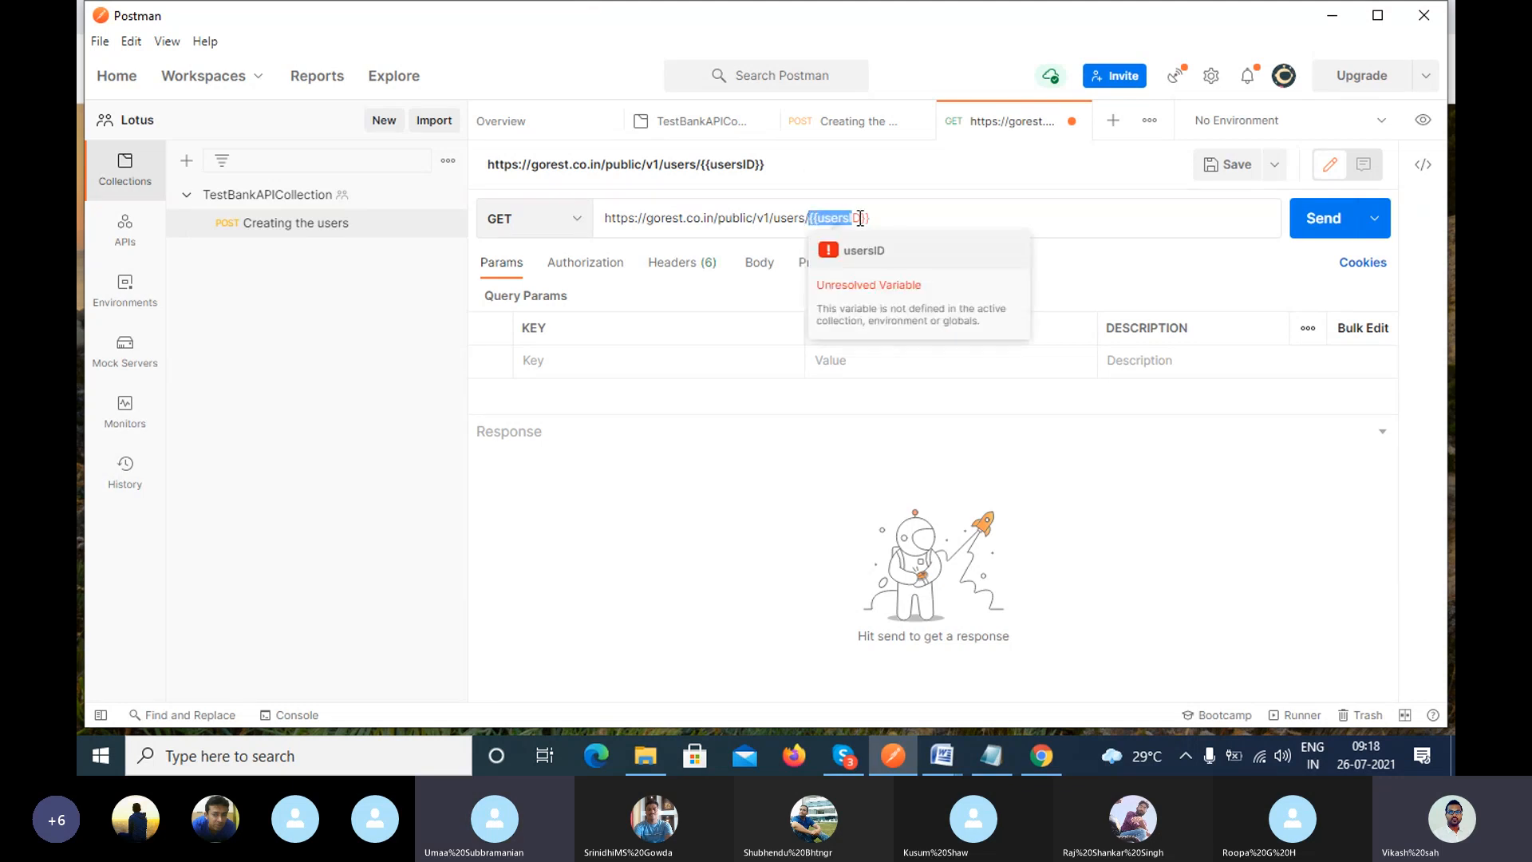
left_click_drag(812, 220, 880, 217)
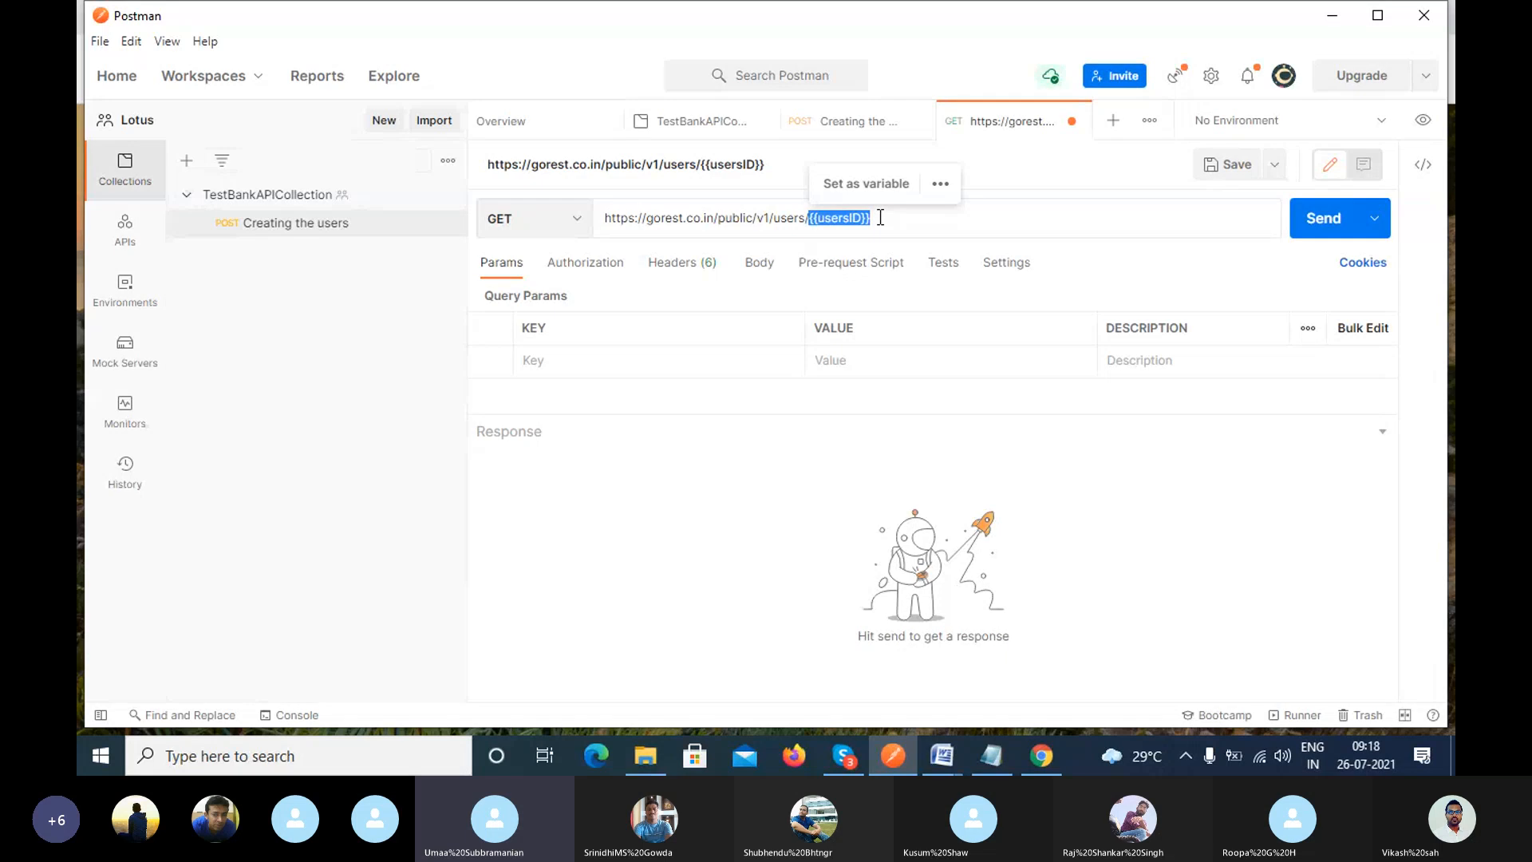
left_click(850, 136)
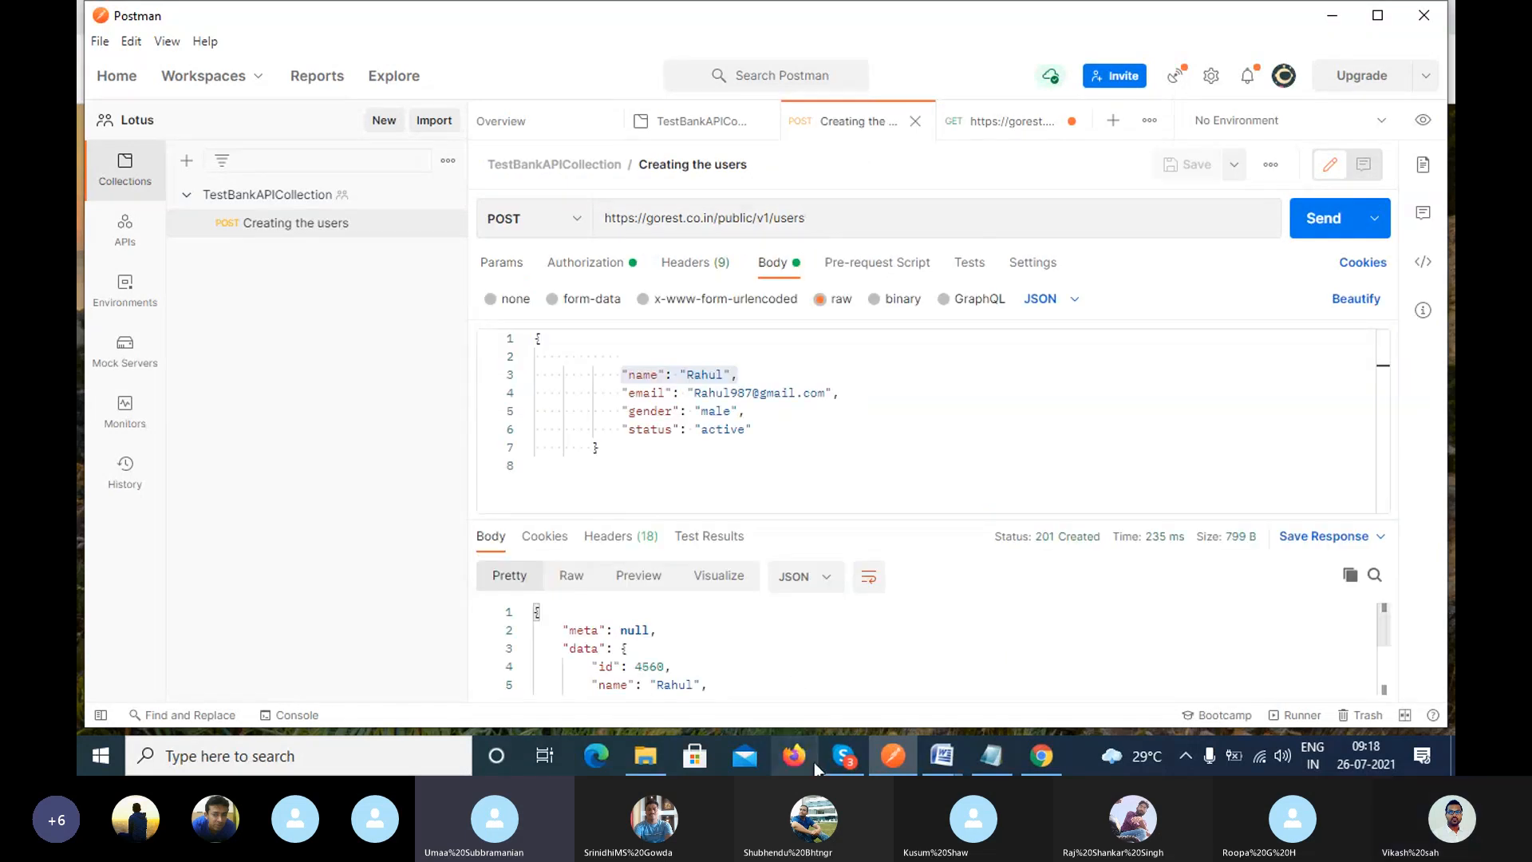
Check the Skype call and Go Rest's access token page in Chrome, and highlight the bearer token in Postman's POST "New Request".
left_click(843, 755)
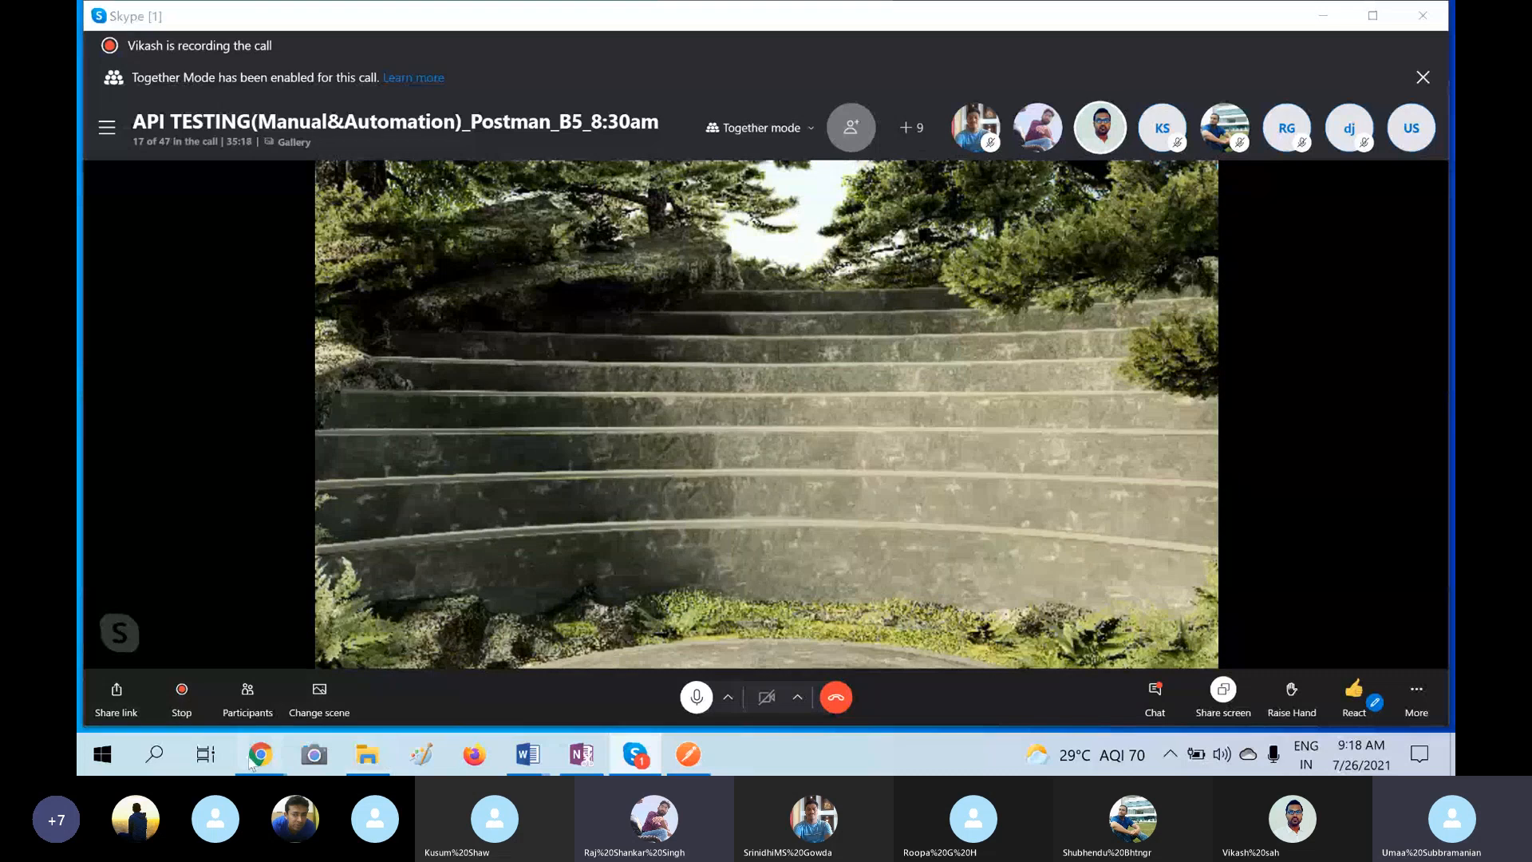
mouse_move(250, 764)
left_click(658, 663)
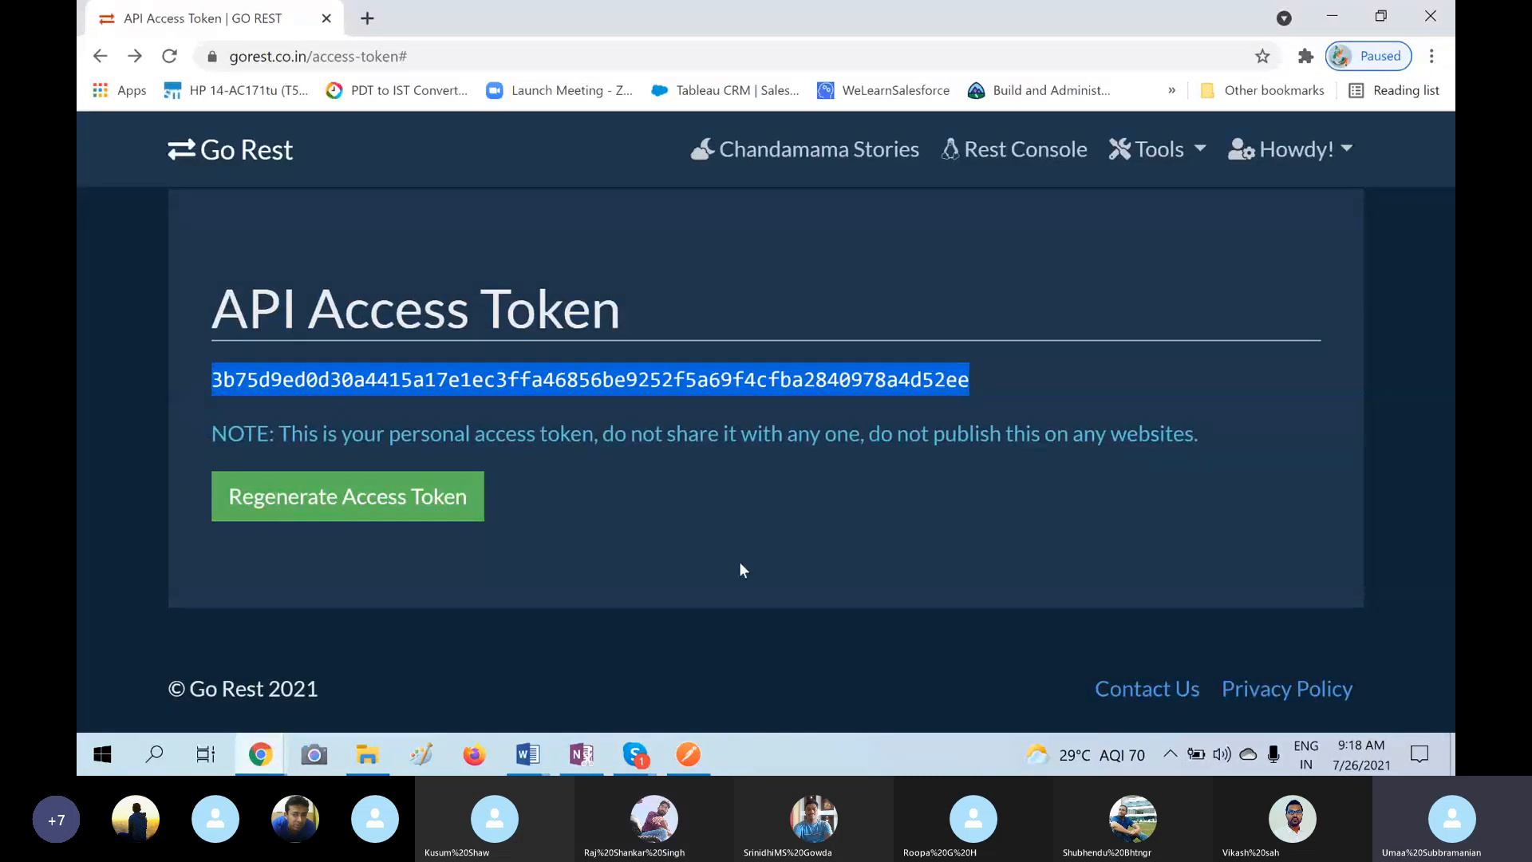
left_click(687, 756)
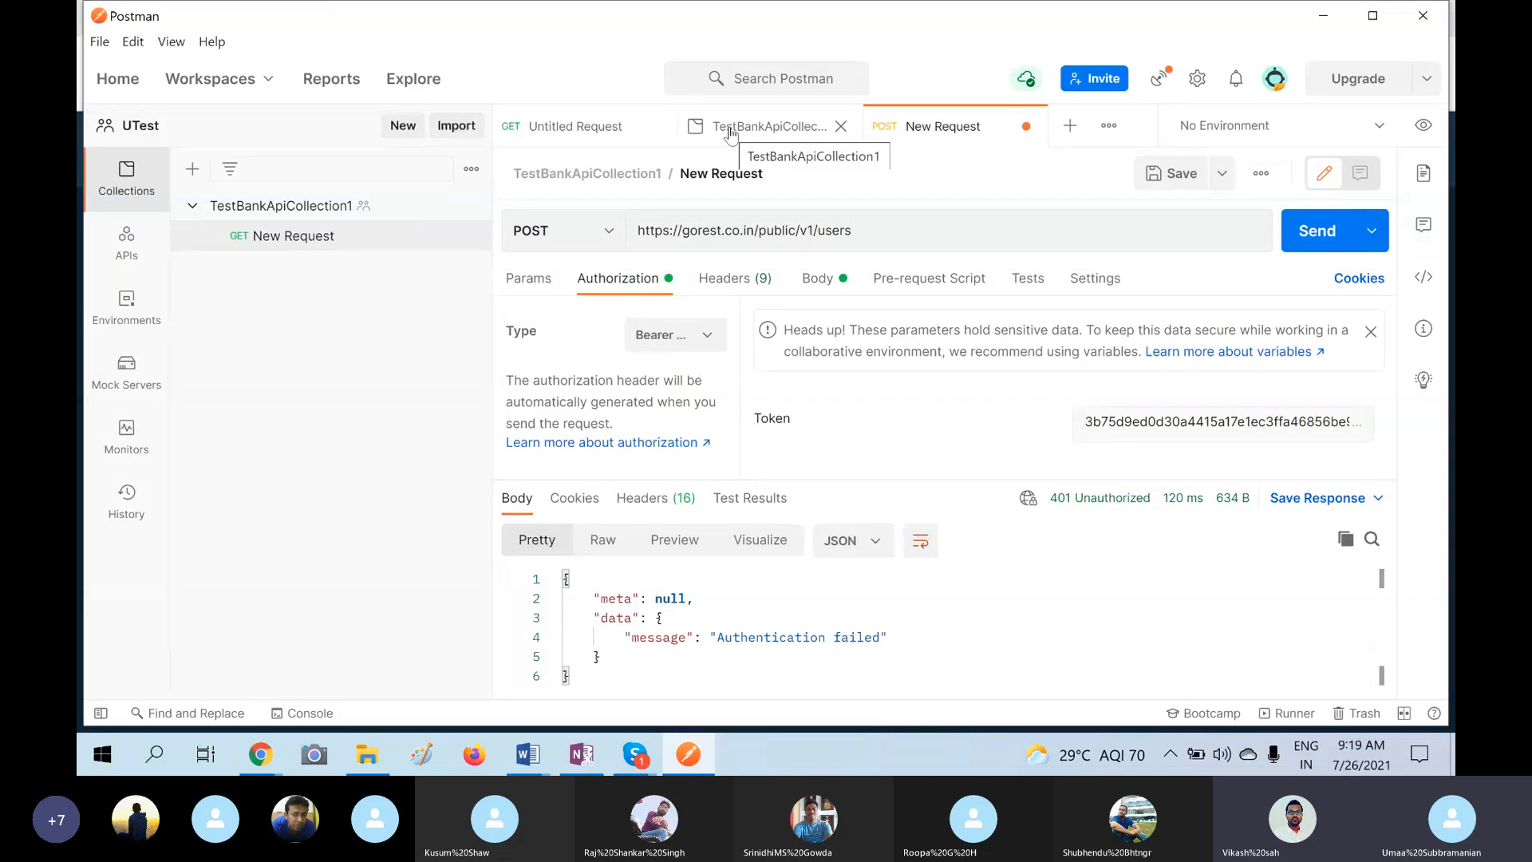
left_click(1095, 421)
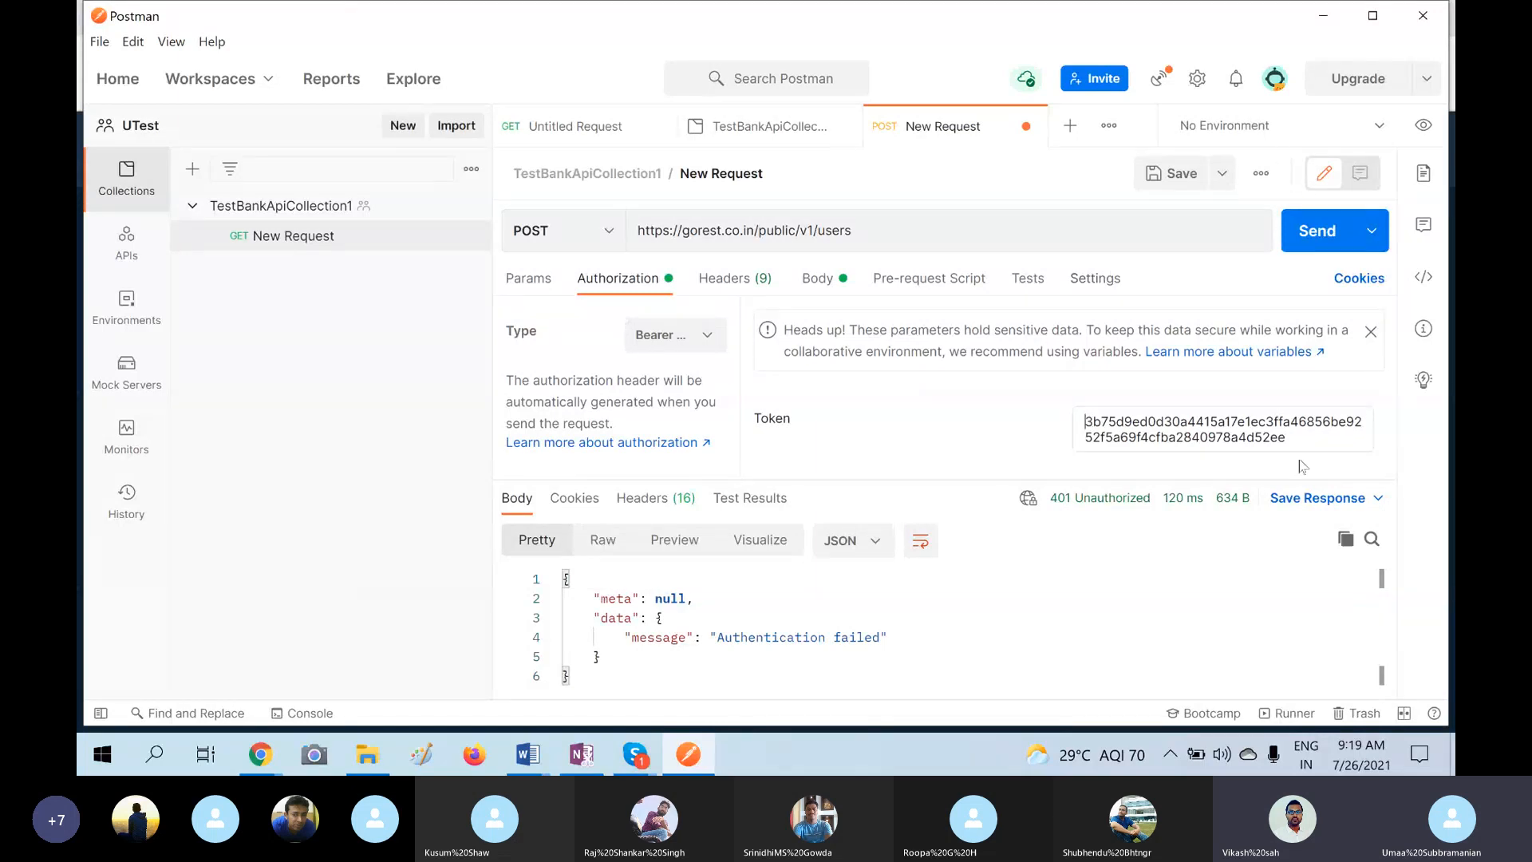
left_click(1311, 434)
left_click_drag(1310, 434, 941, 485)
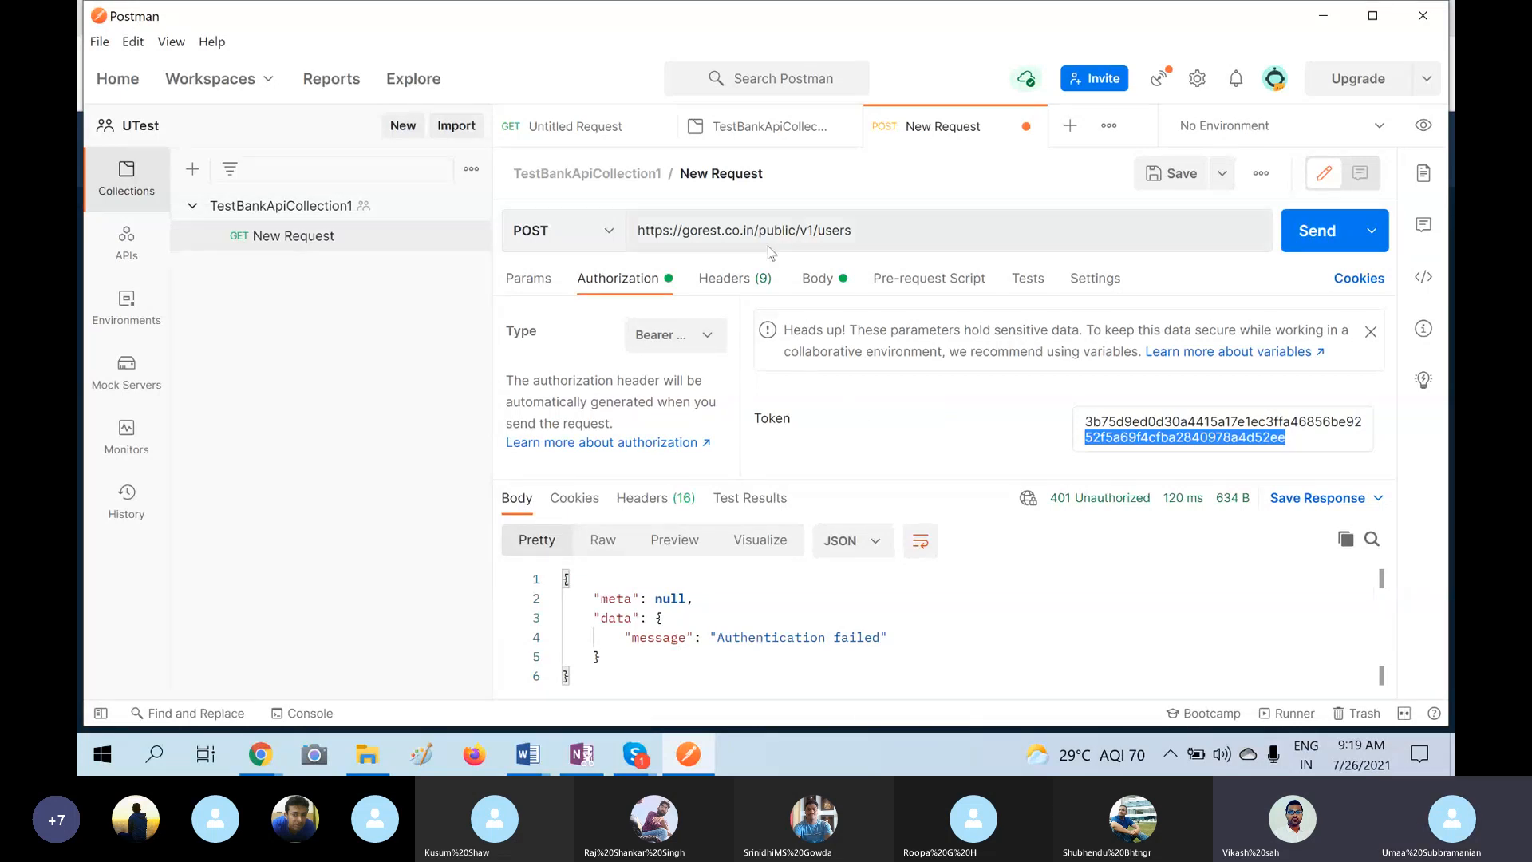
Add the missing closing quotation mark after active in the JSON body's status field and send the POST request.
left_click(815, 281)
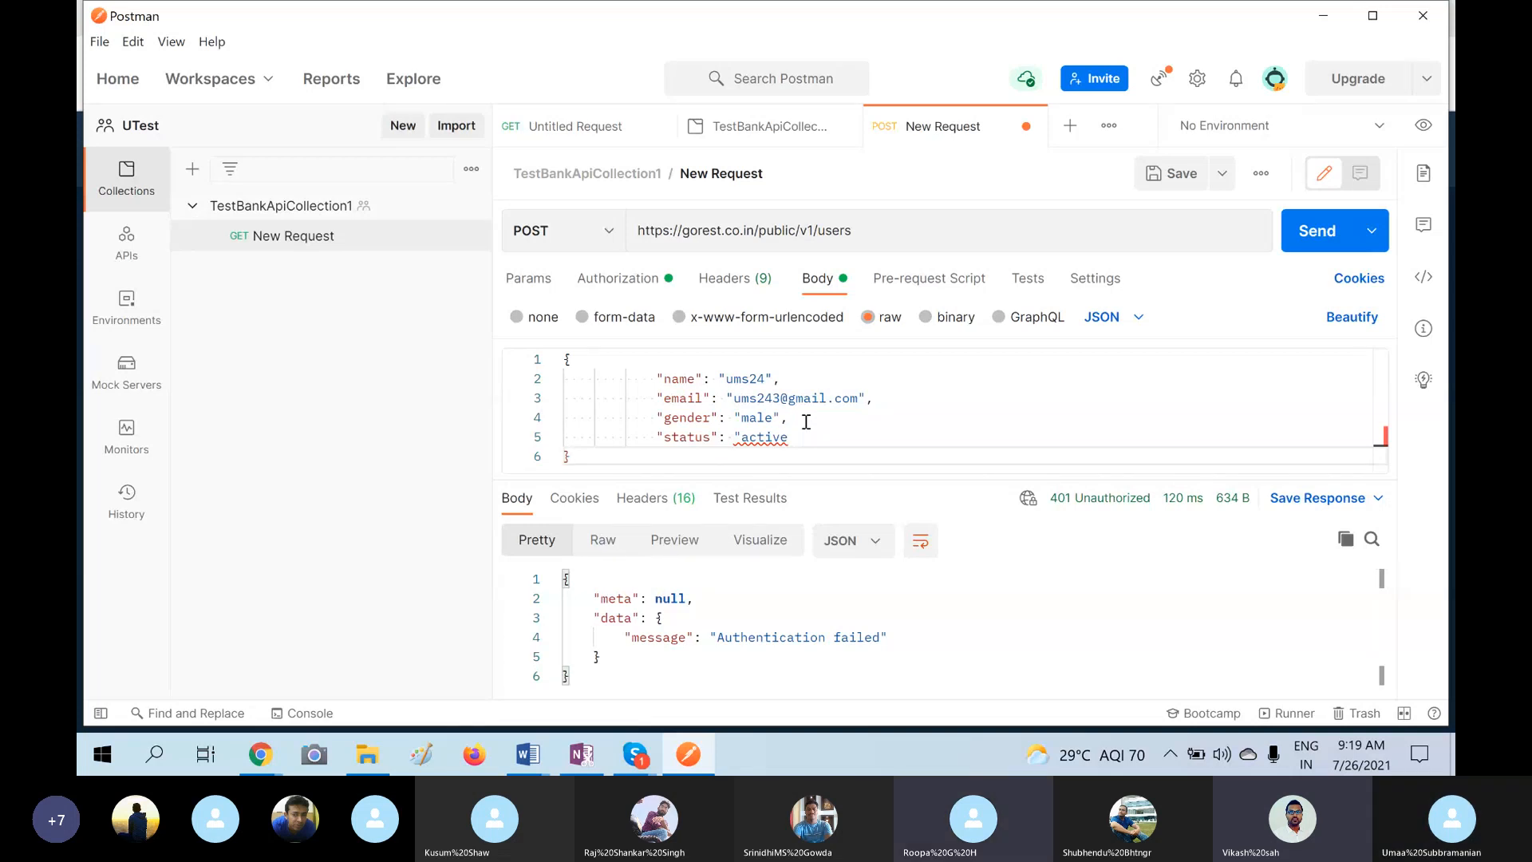
left_click(788, 435)
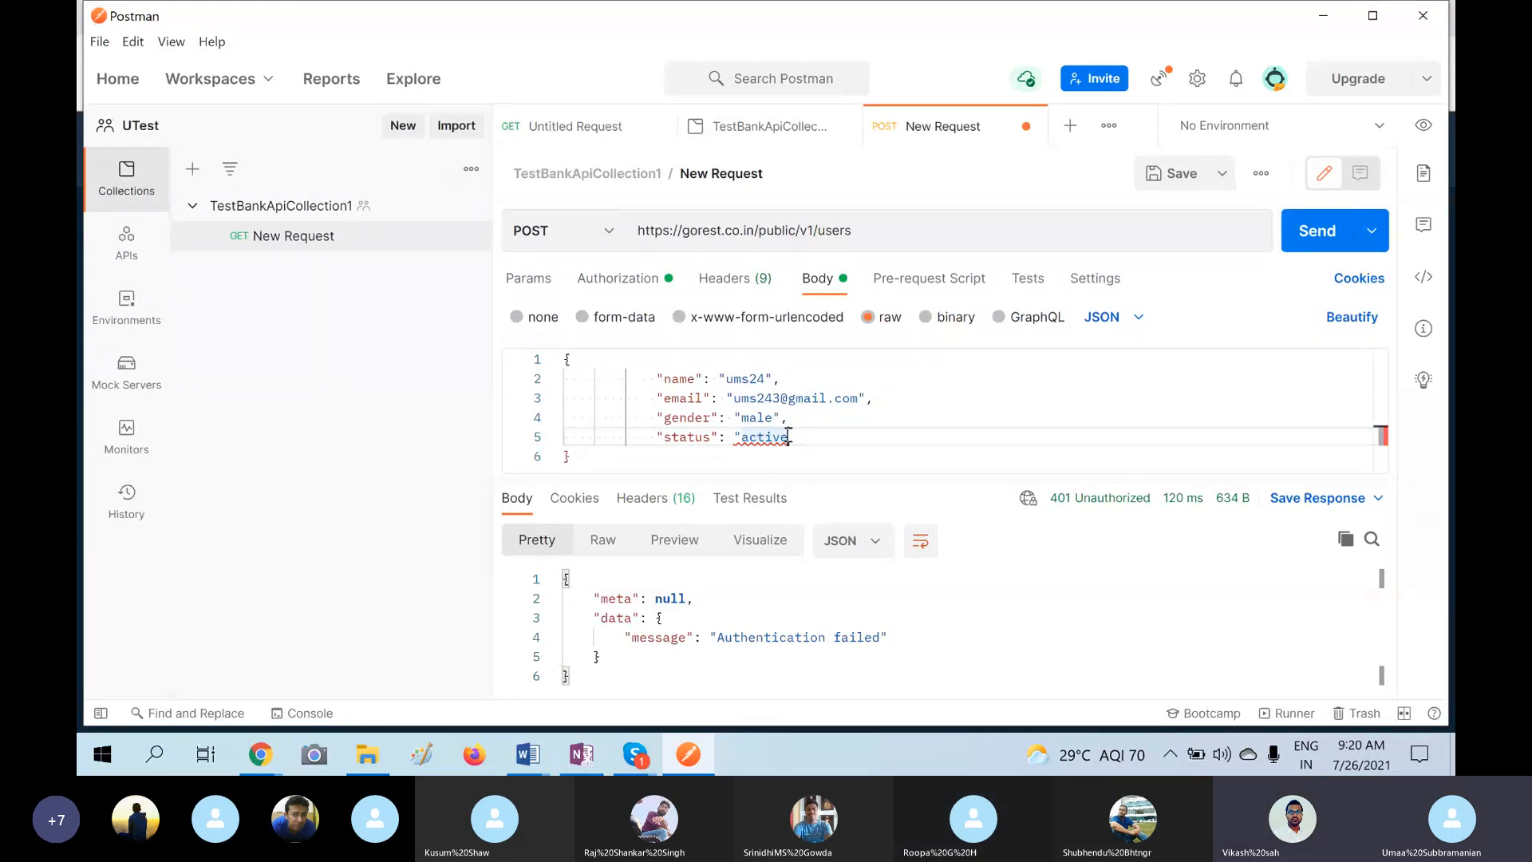
type("\"")
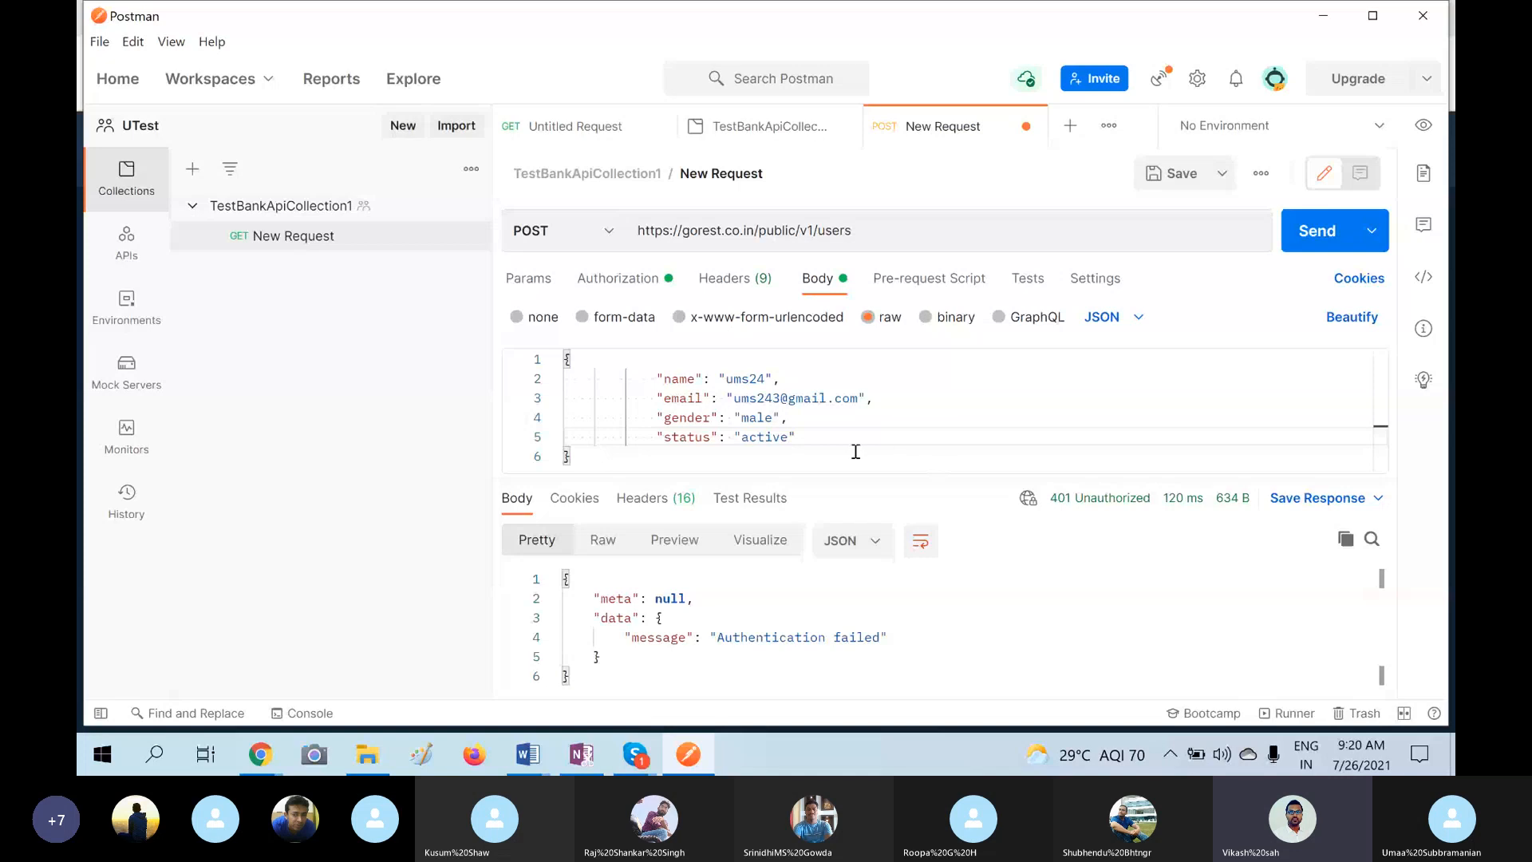
type(",")
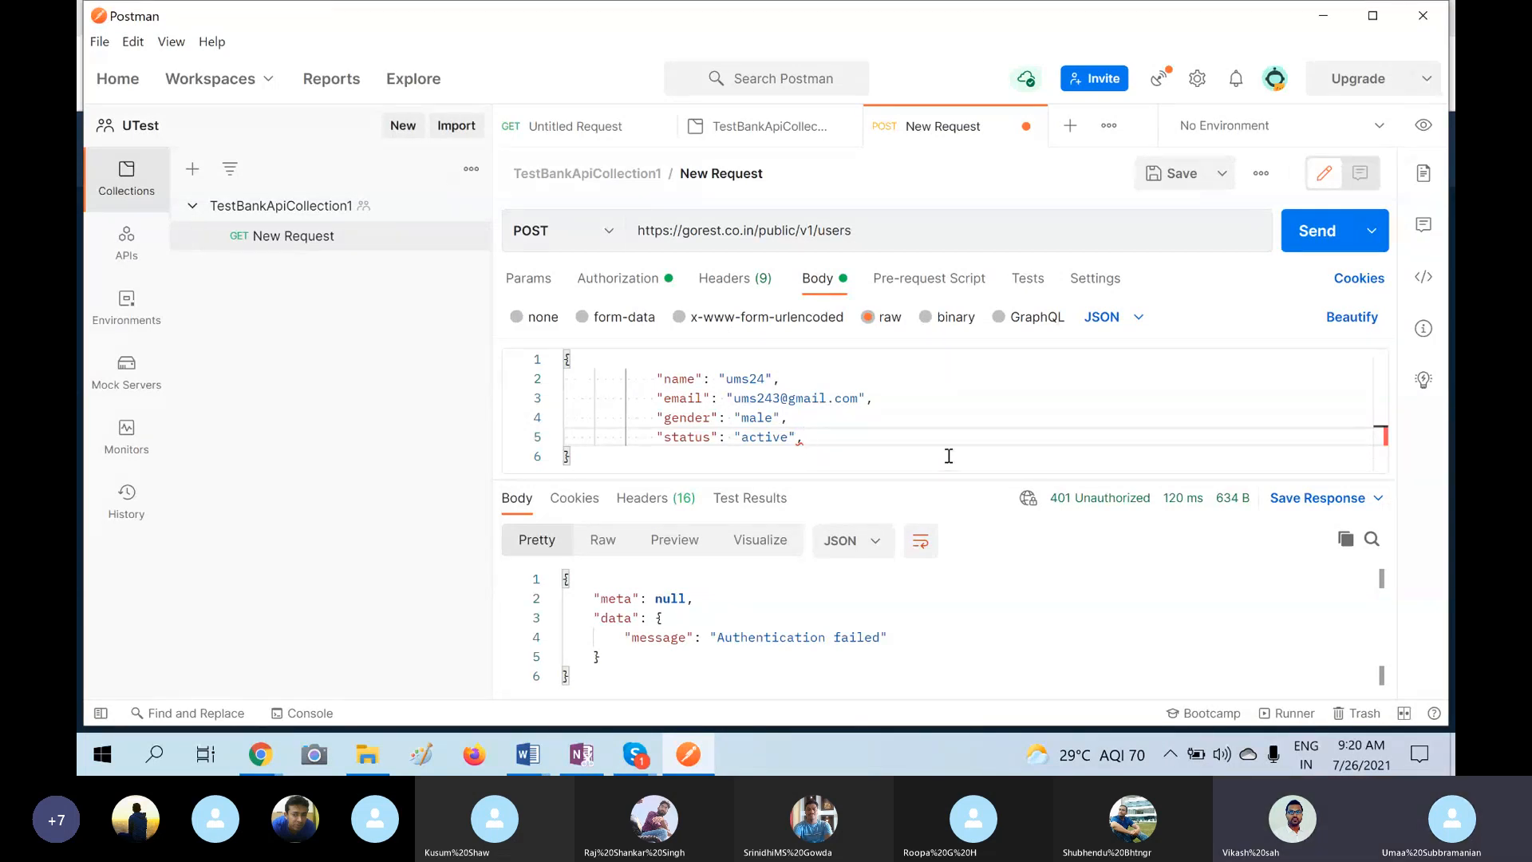
key("BackSpace")
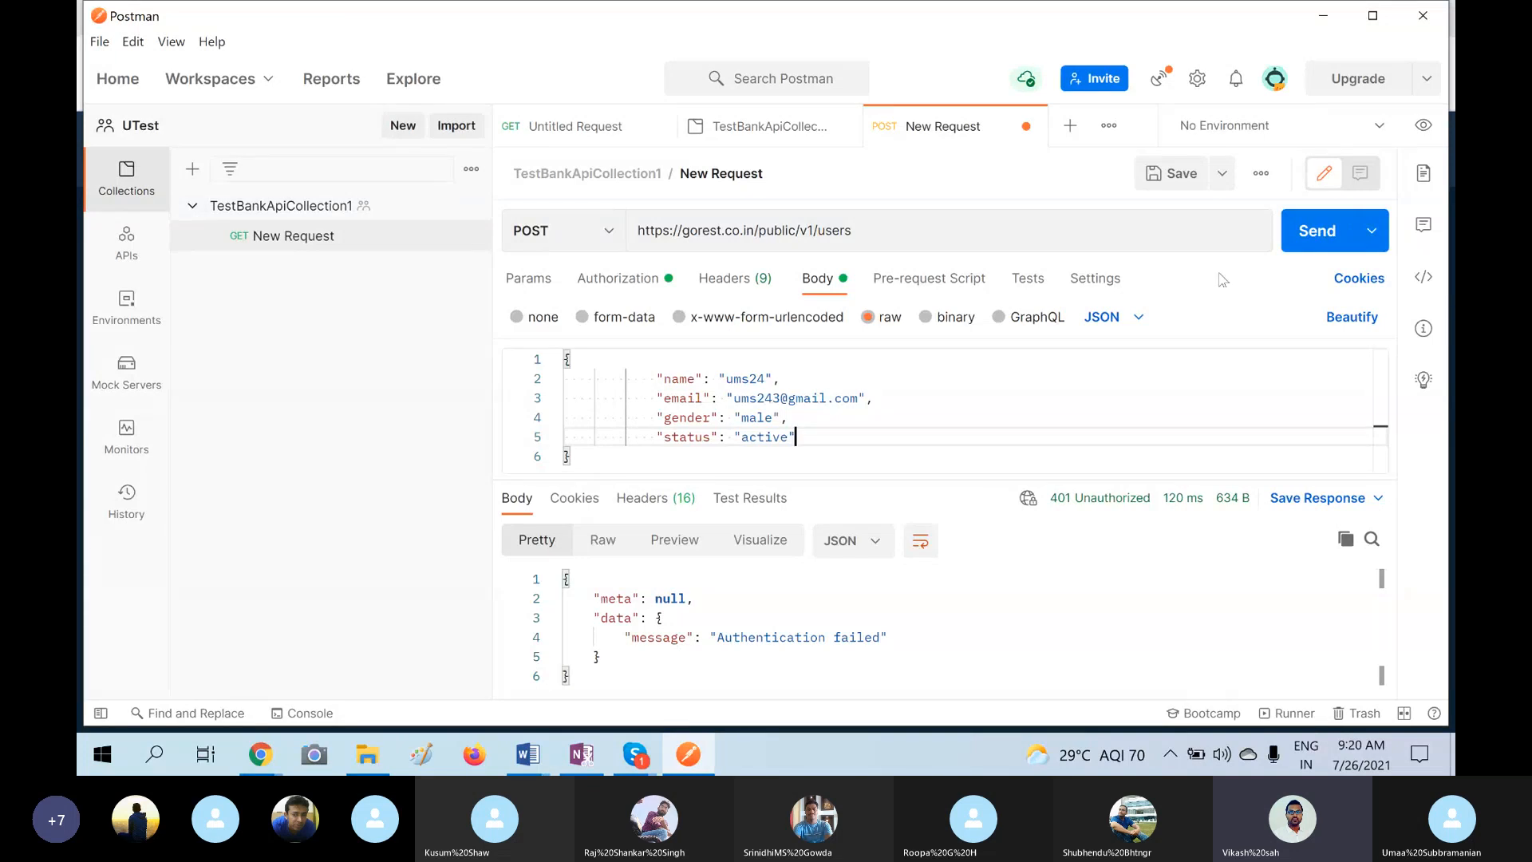
left_click(1315, 228)
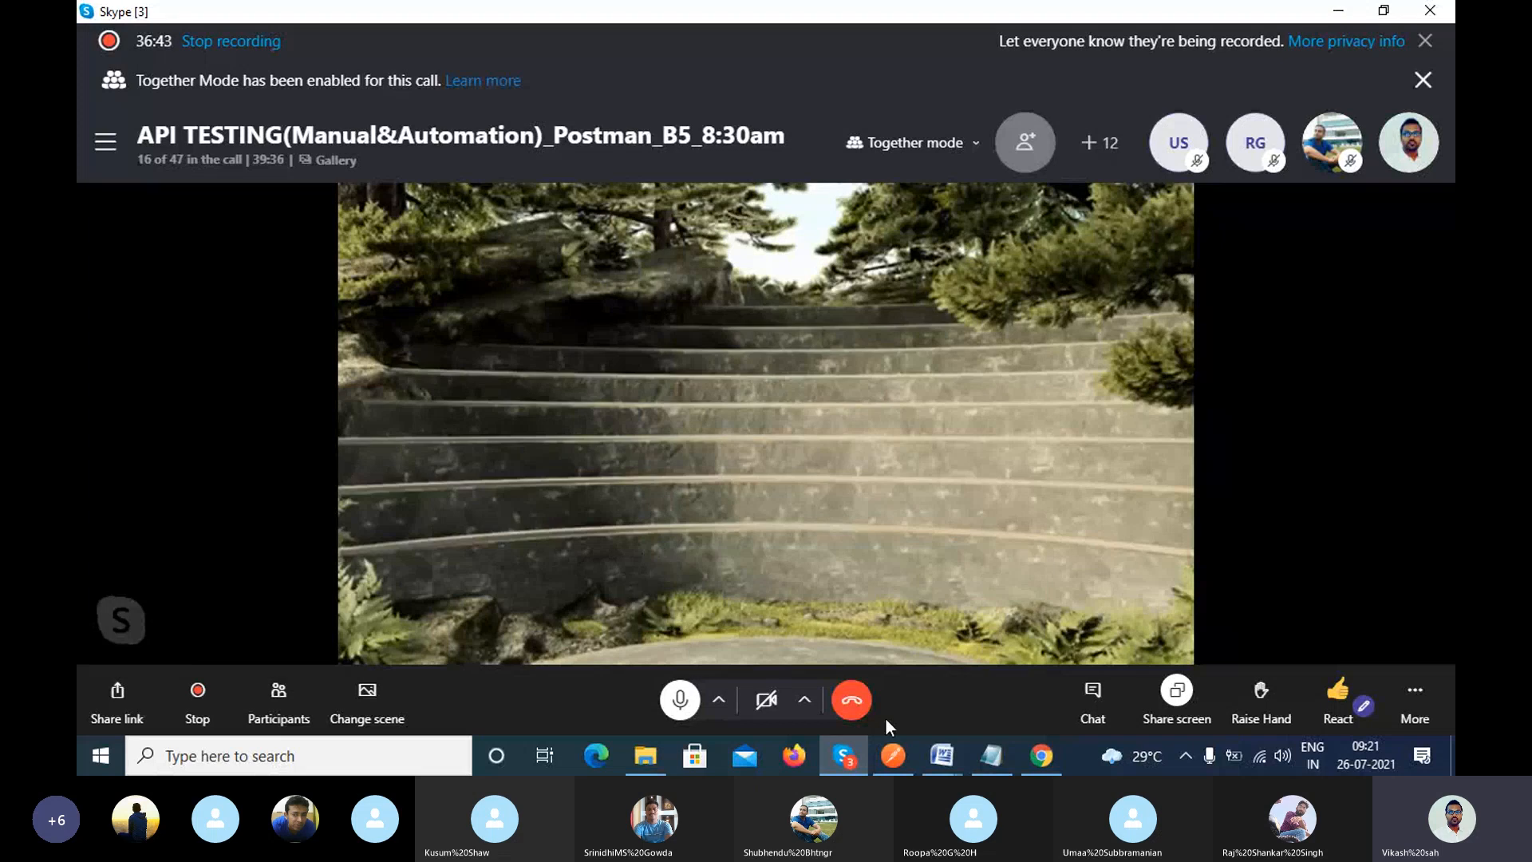
Review row 3 of UsersRestAPIRequirement in Word and highlight {{usersID}} in the URL of Postman's GET request.
mouse_move(957, 749)
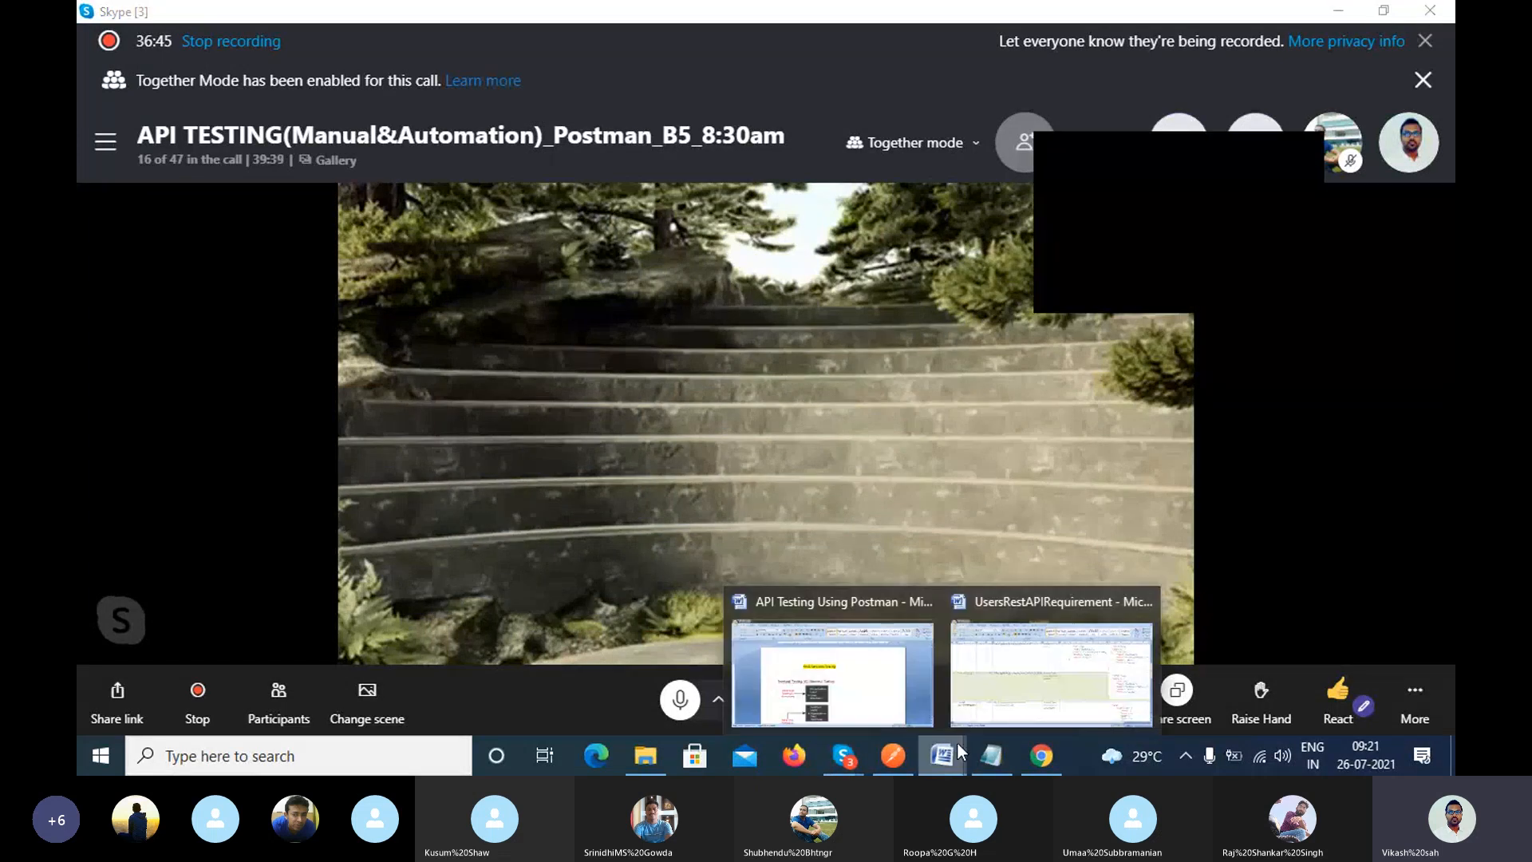
left_click(965, 710)
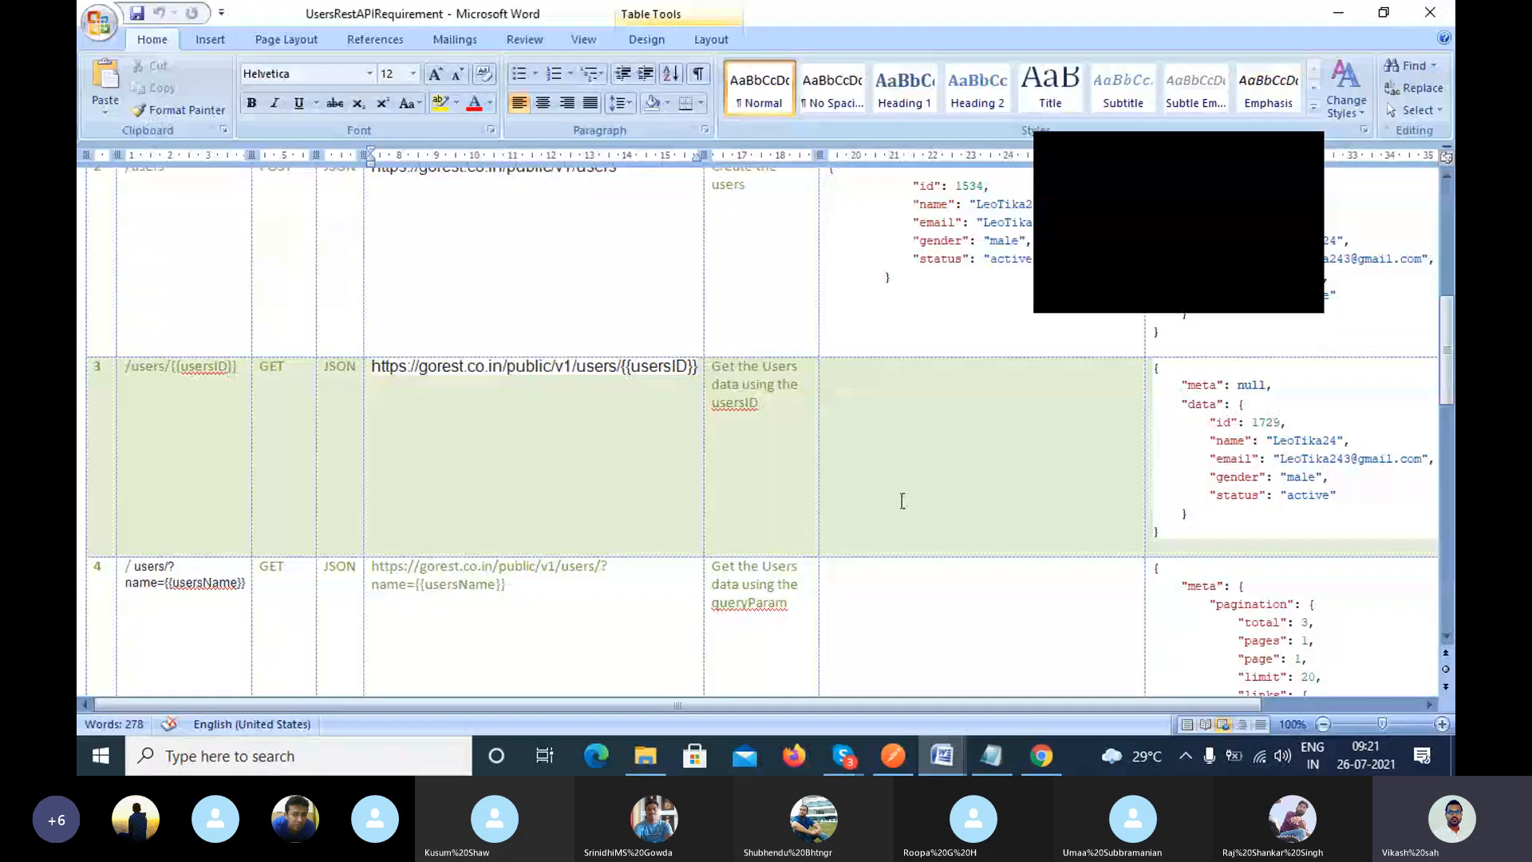
left_click(899, 755)
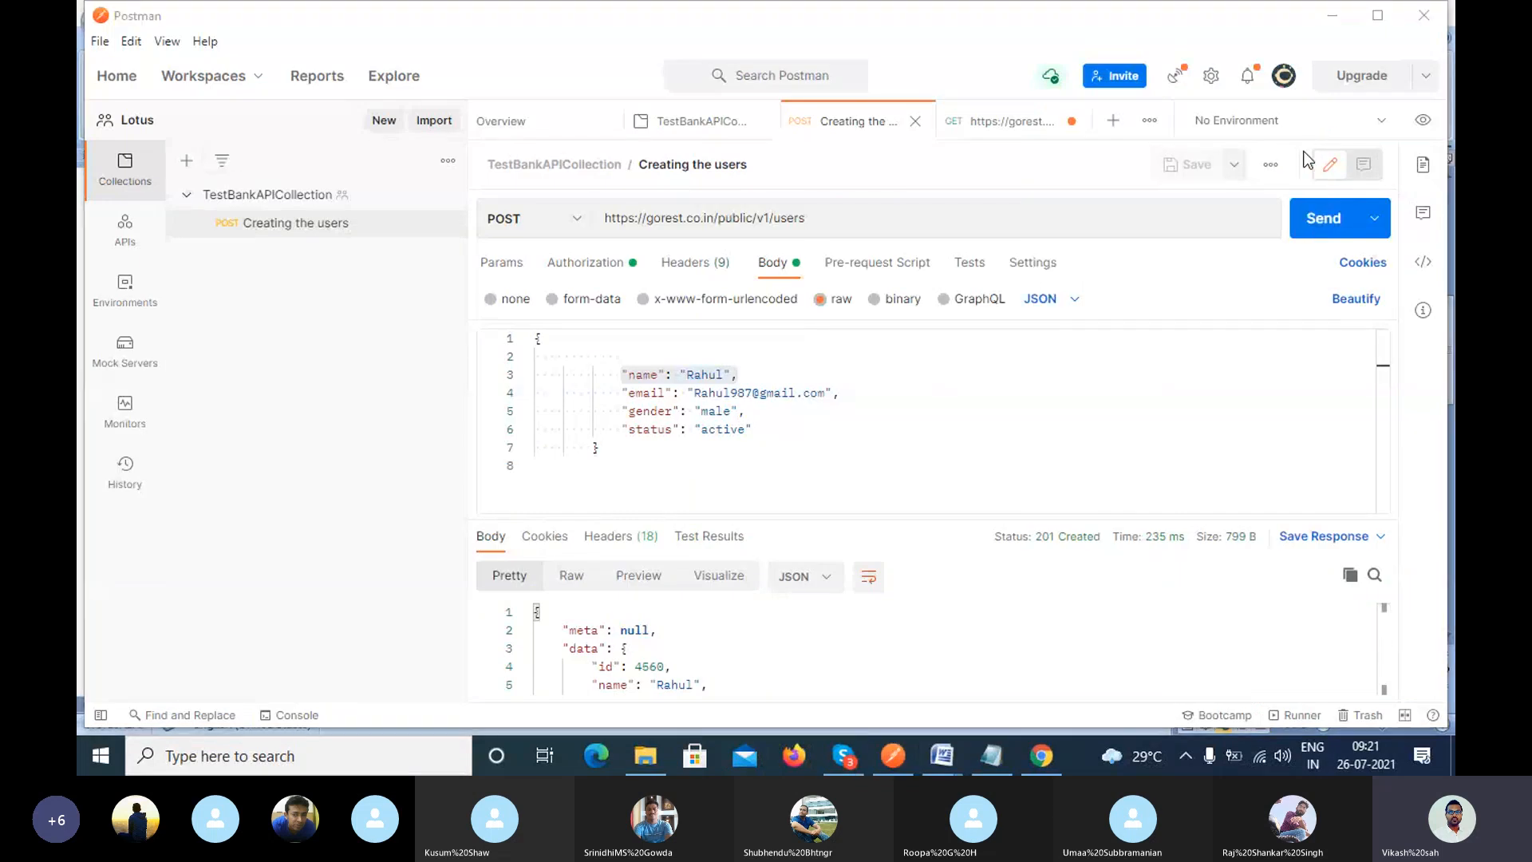
left_click(996, 134)
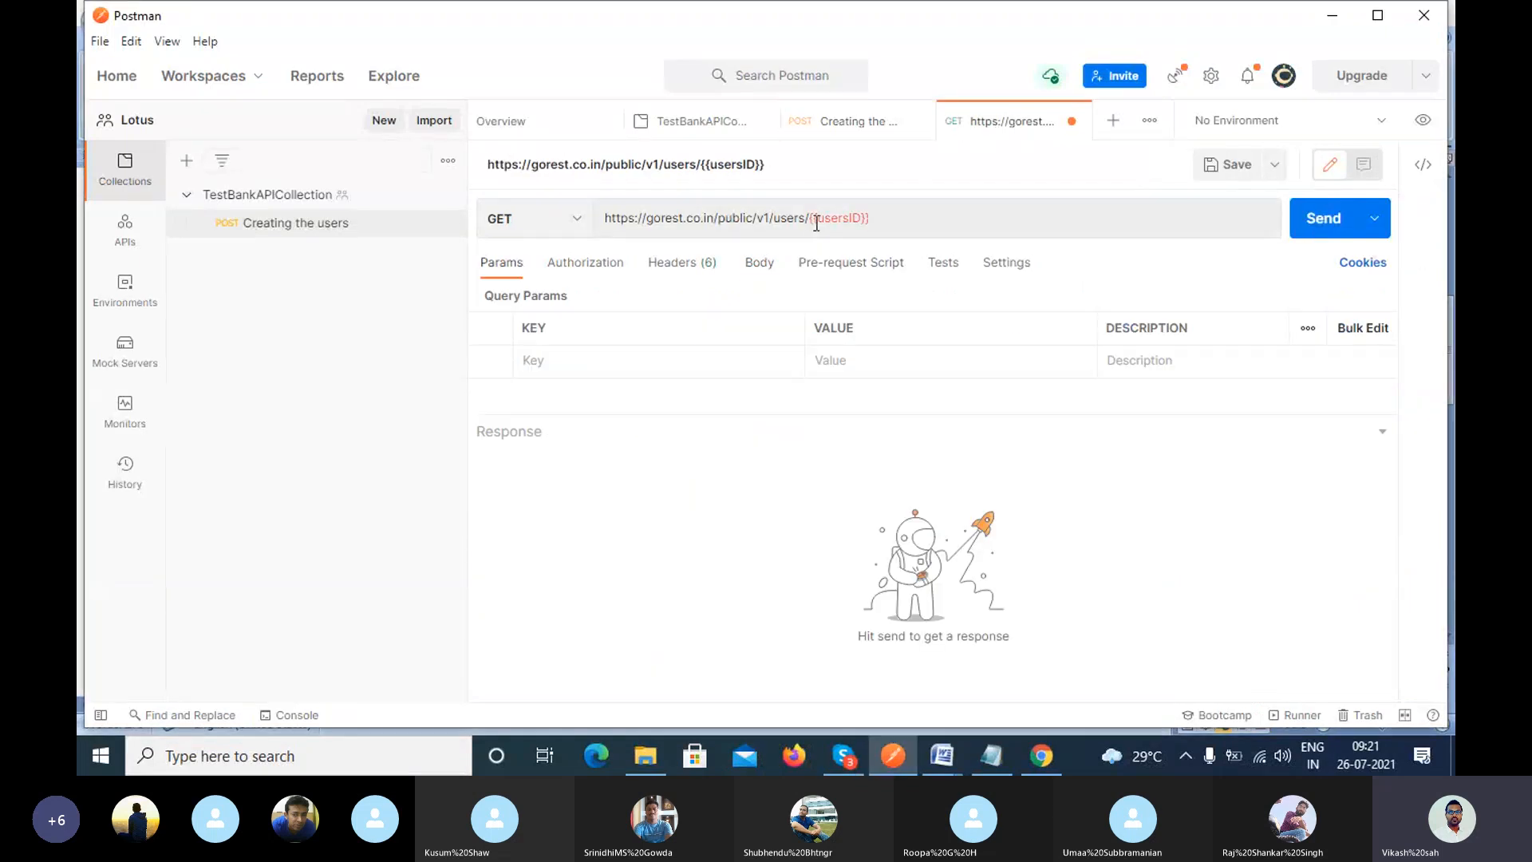
left_click_drag(809, 223, 882, 223)
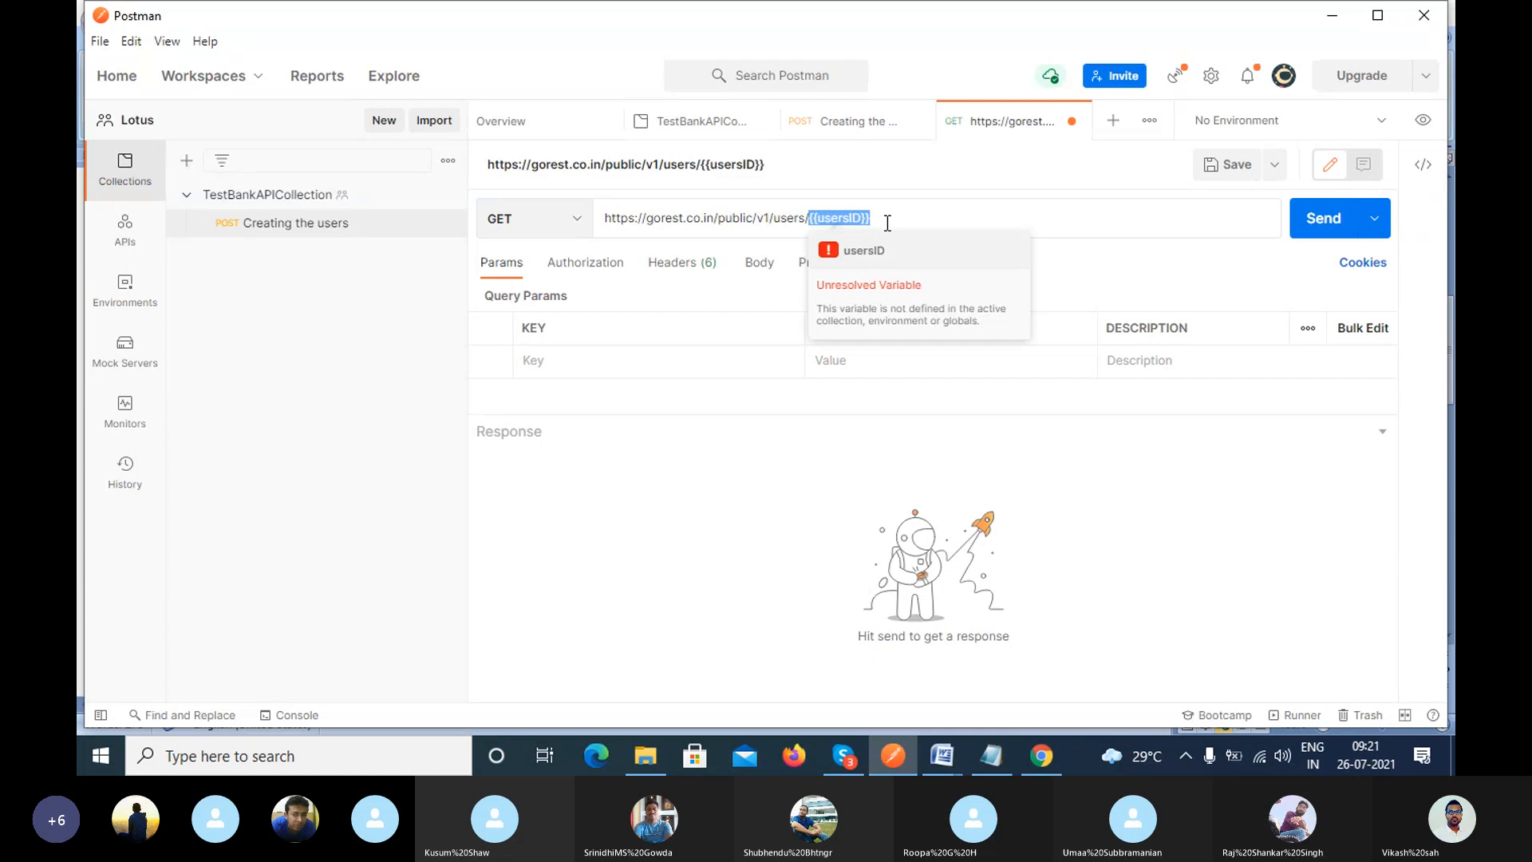
left_click(886, 223)
left_click_drag(810, 222, 892, 220)
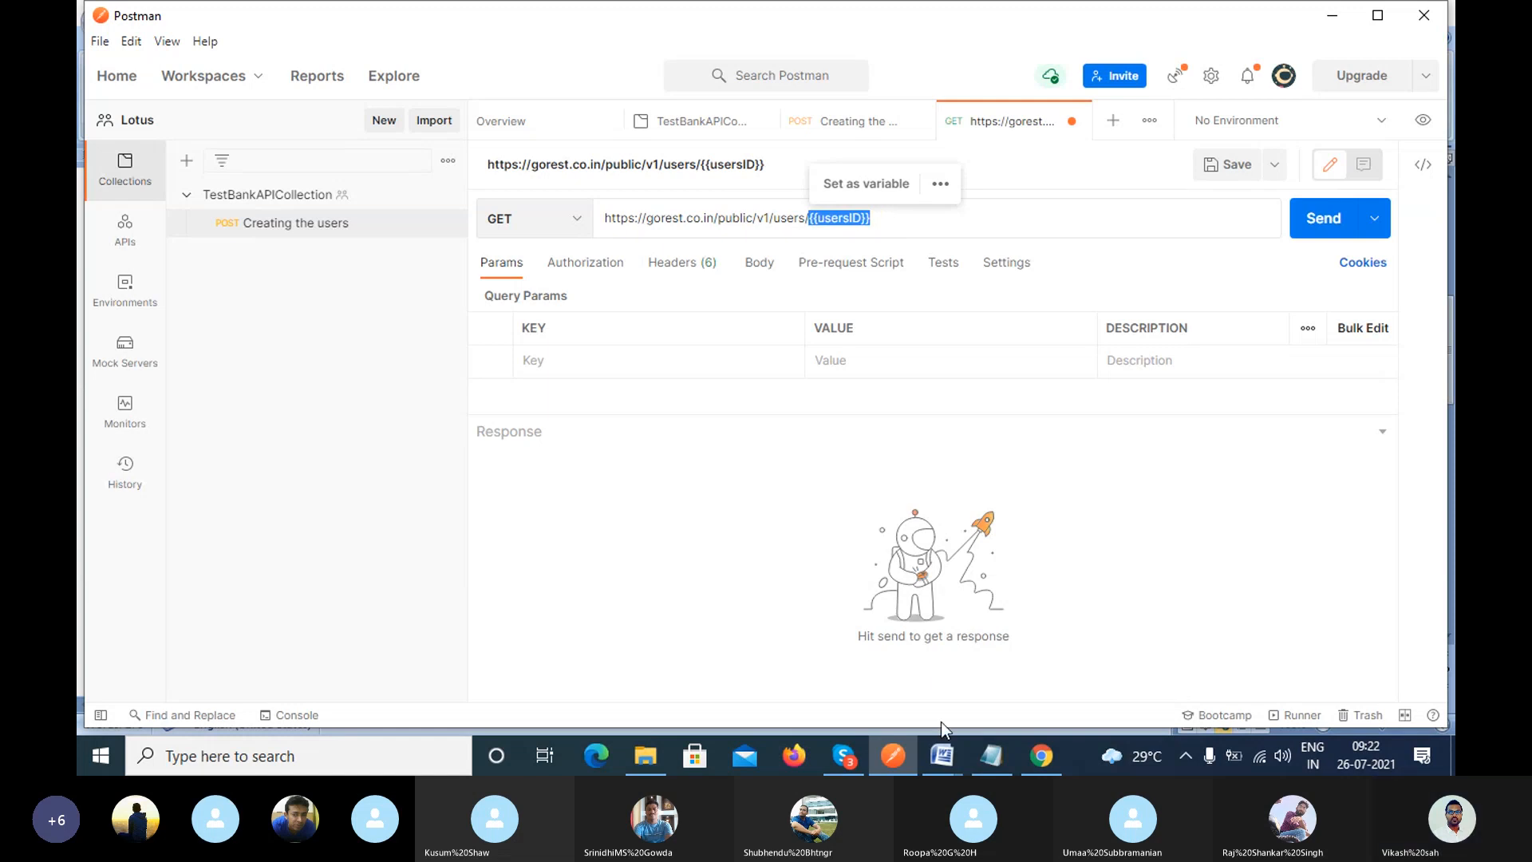
Check the Skype call, minimize it, and return to row 3's route in the UsersRestAPIRequirement document in Word.
mouse_move(854, 766)
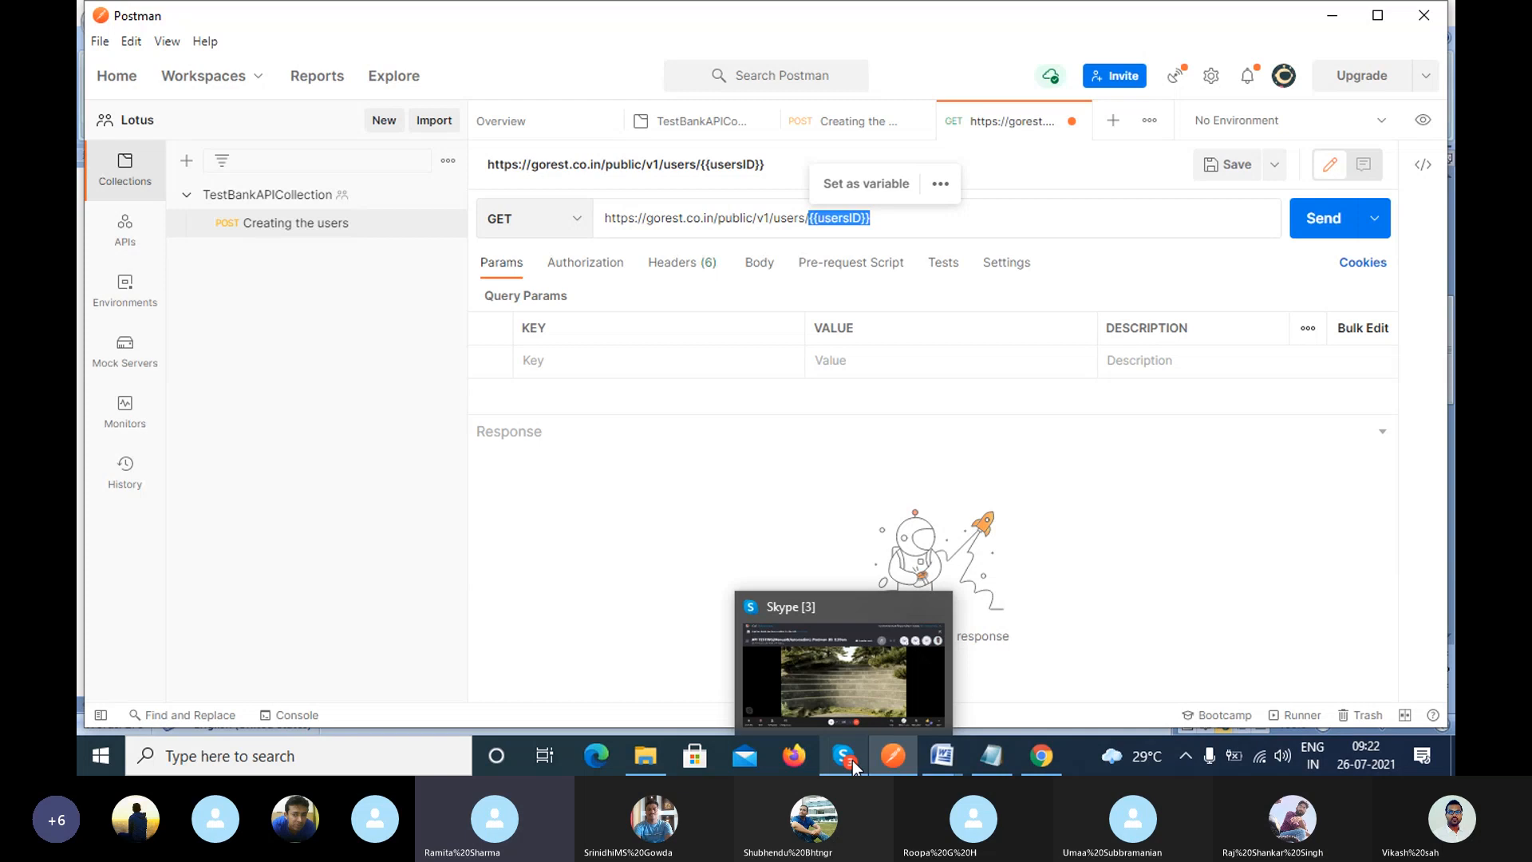
left_click(852, 759)
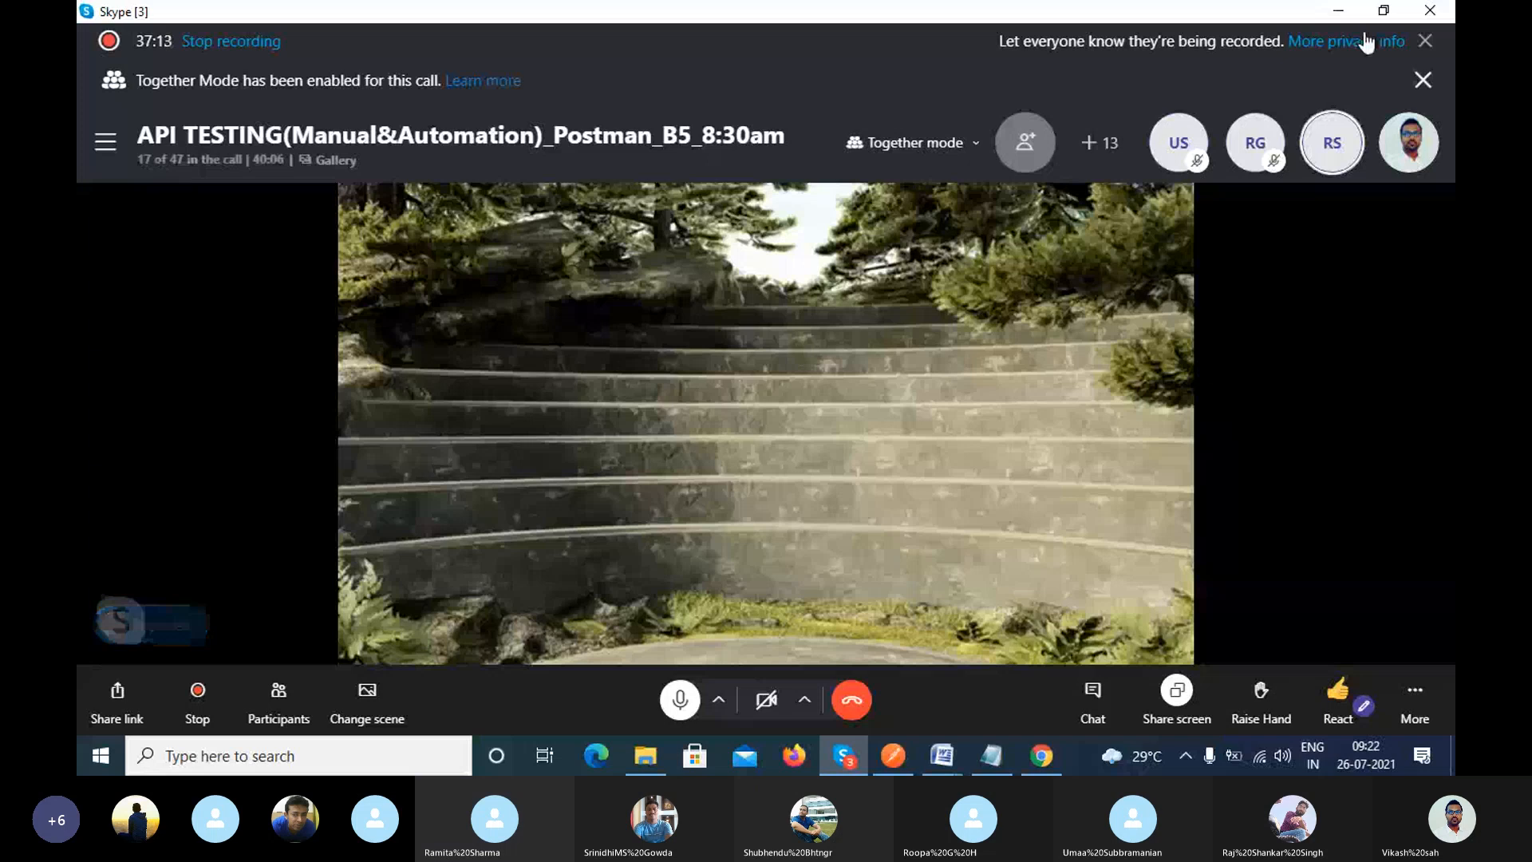
left_click(1342, 11)
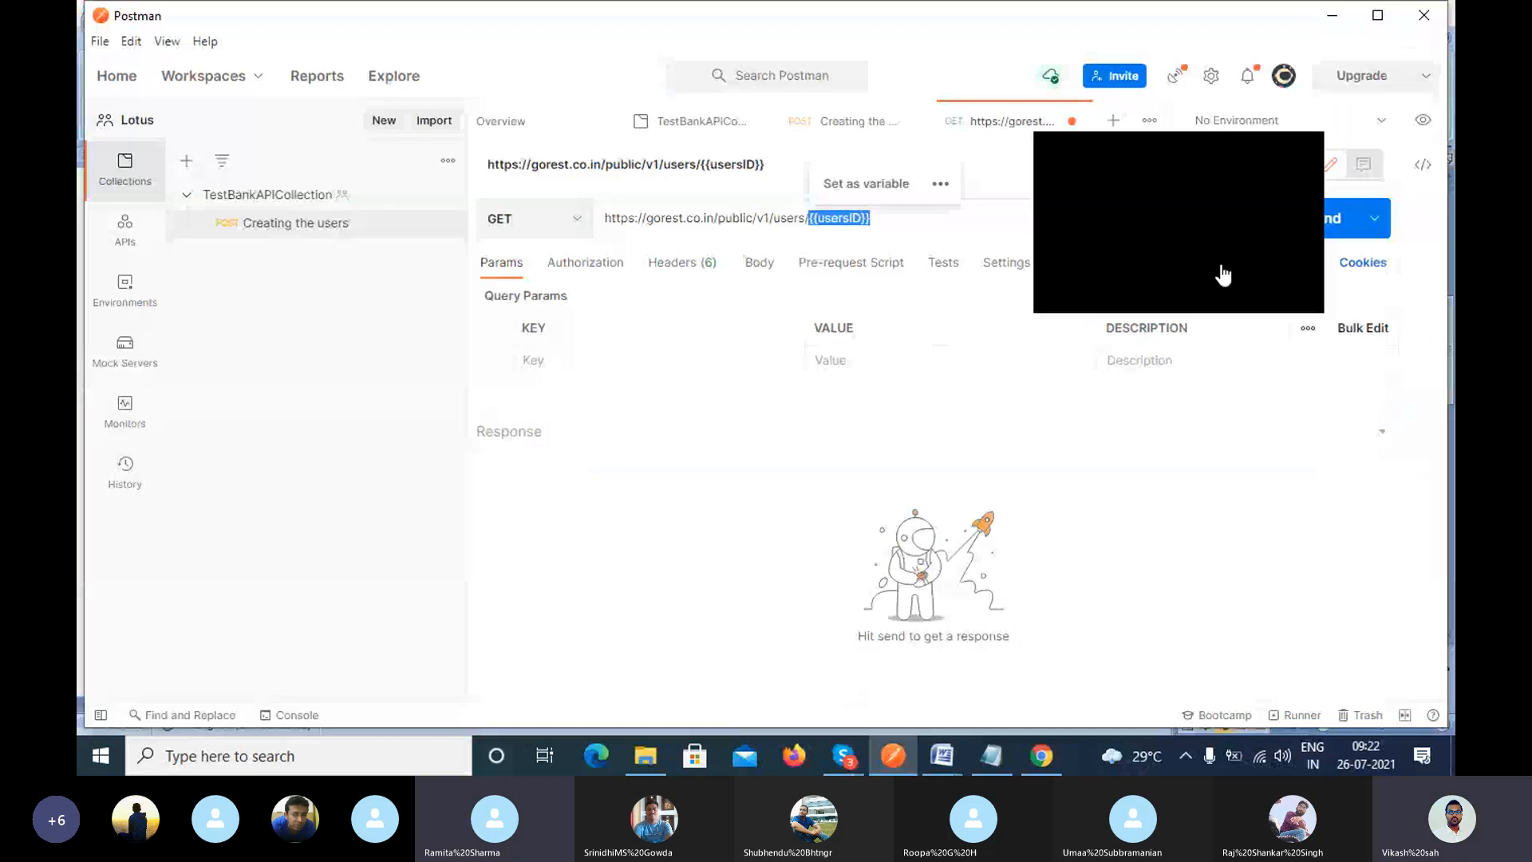
left_click(1303, 150)
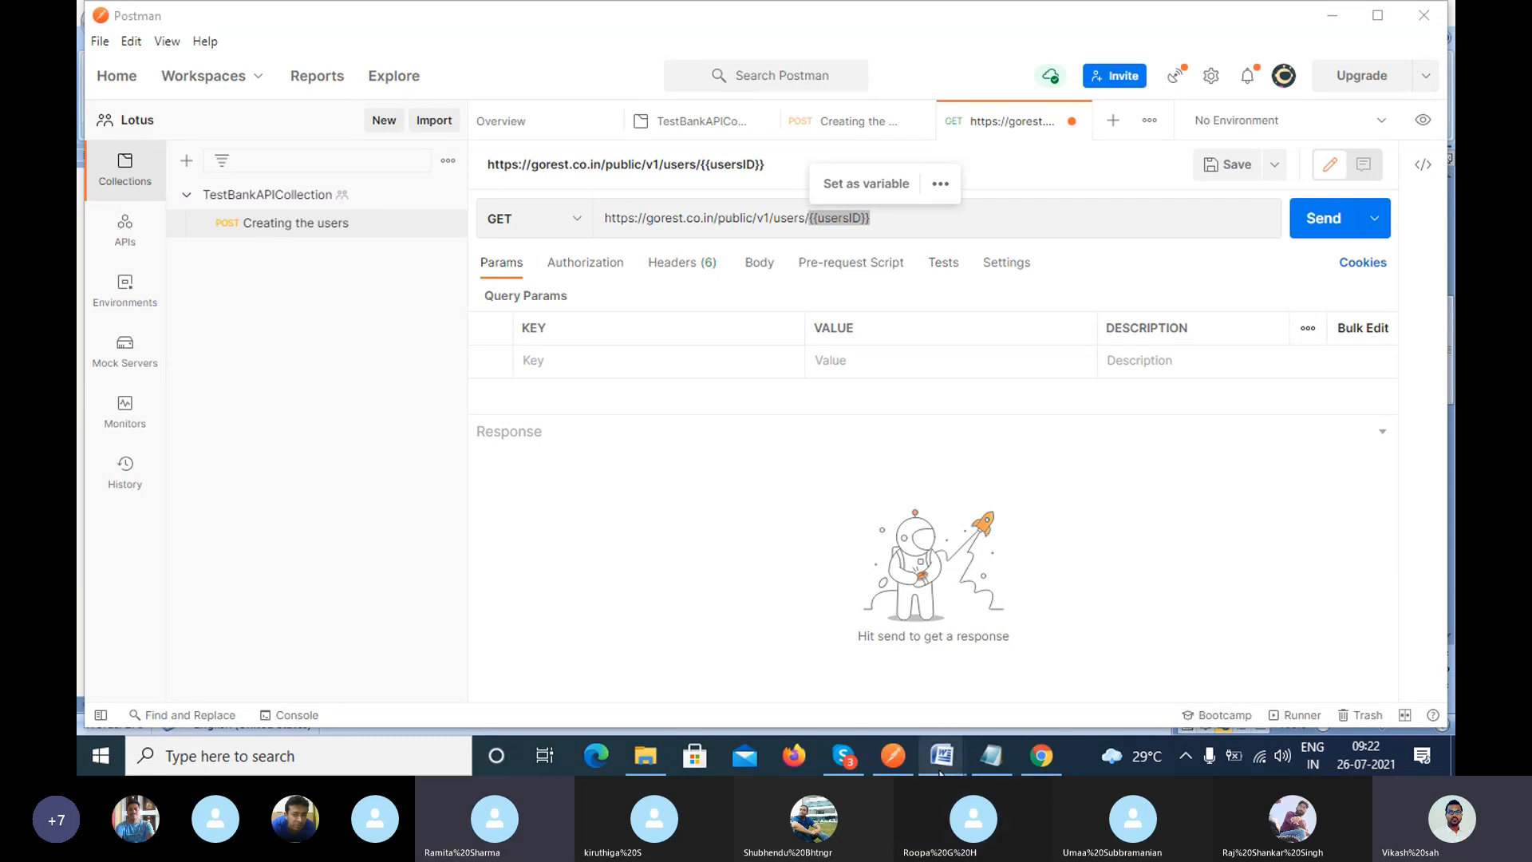
mouse_move(946, 764)
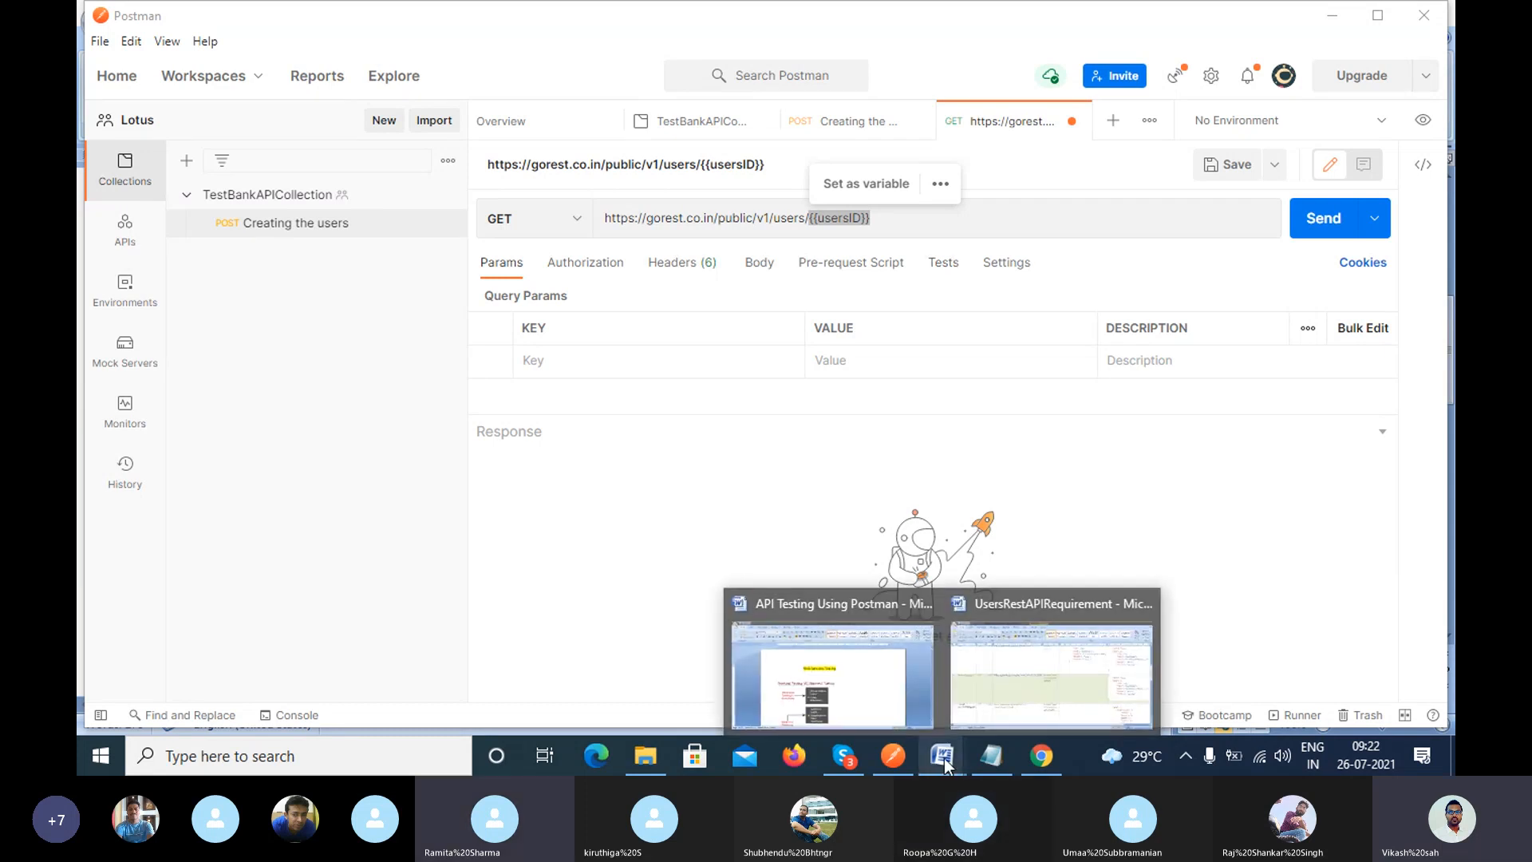
left_click(1021, 681)
left_click(594, 439)
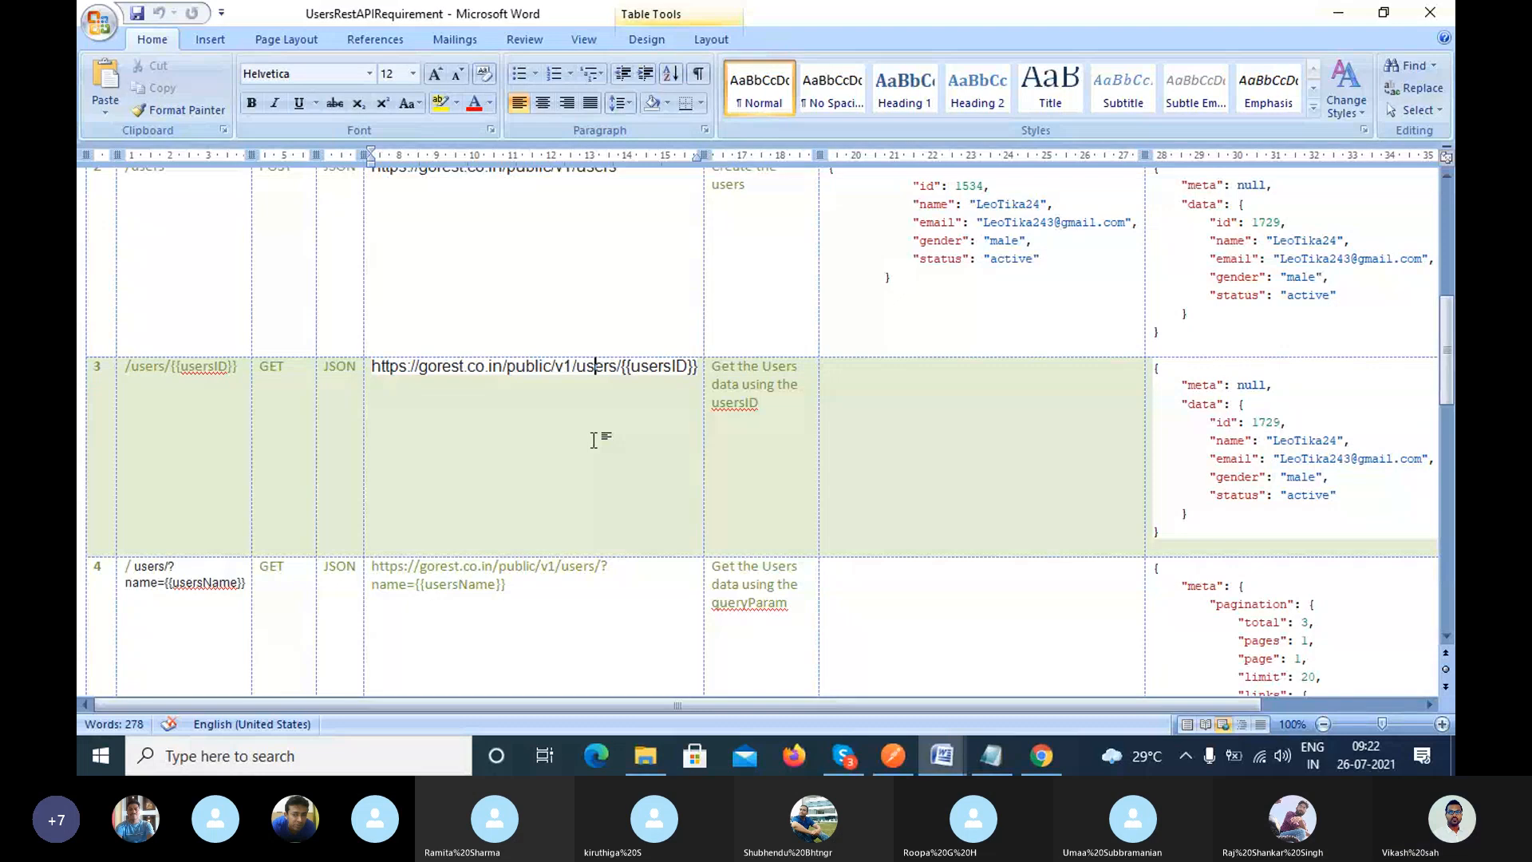
Switch to the Skype call, look through its participant list, and close the list.
left_click(837, 746)
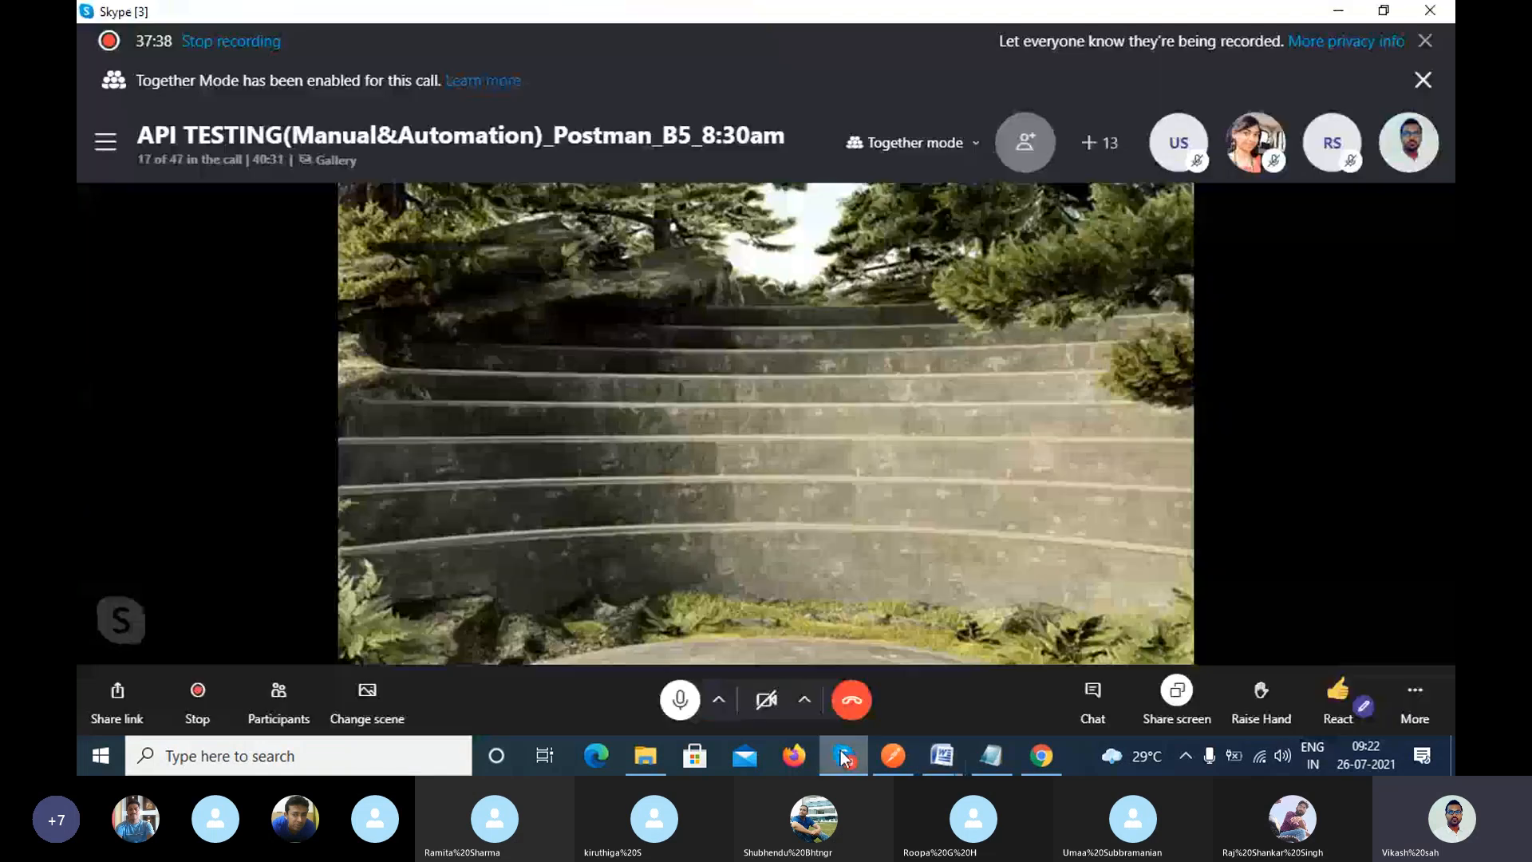
left_click(185, 164)
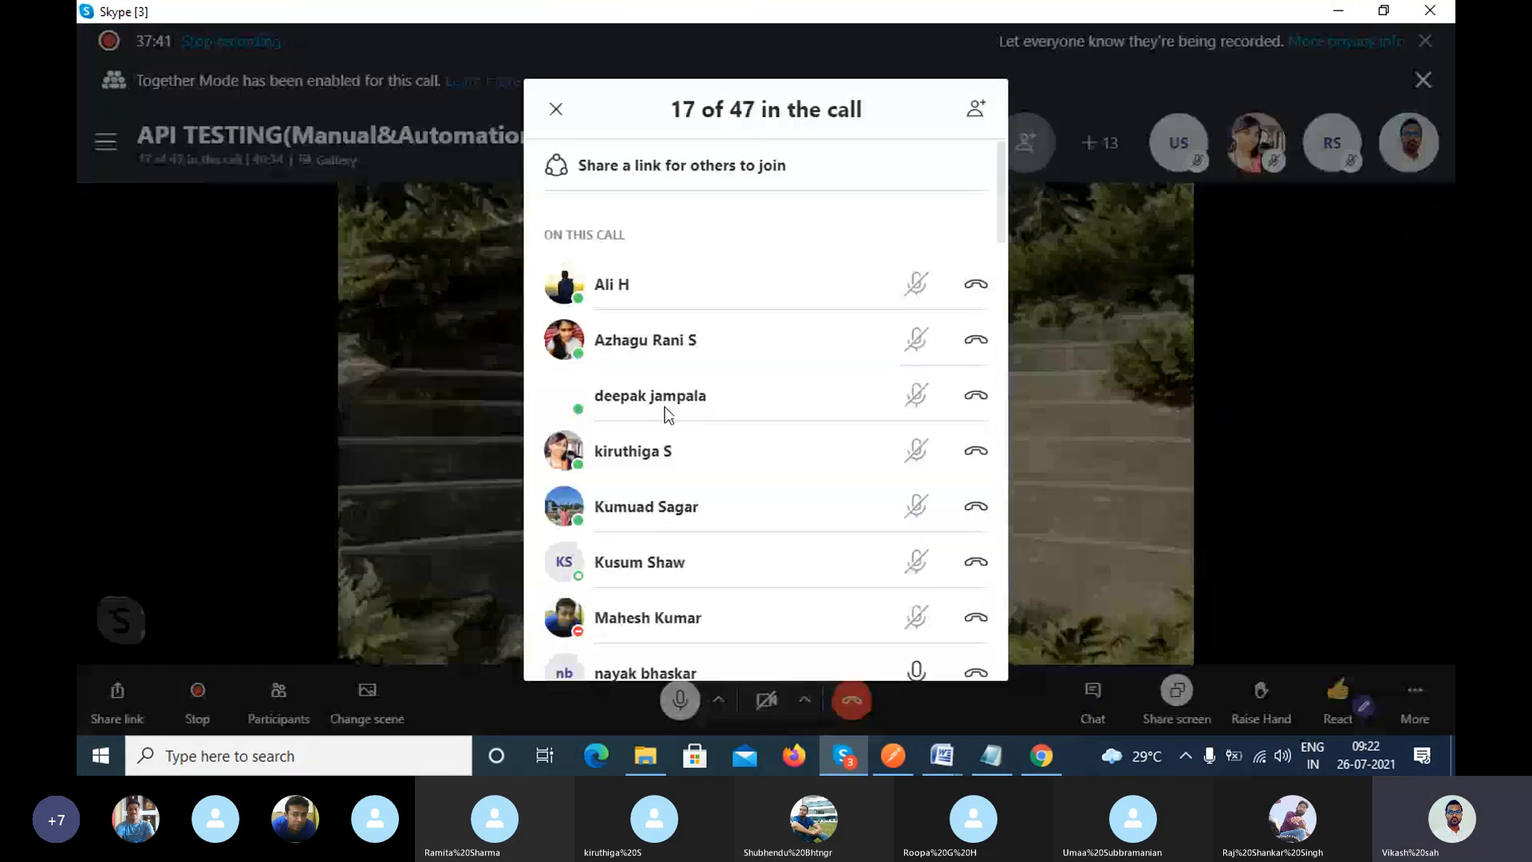
scroll(668, 412, "down", 4)
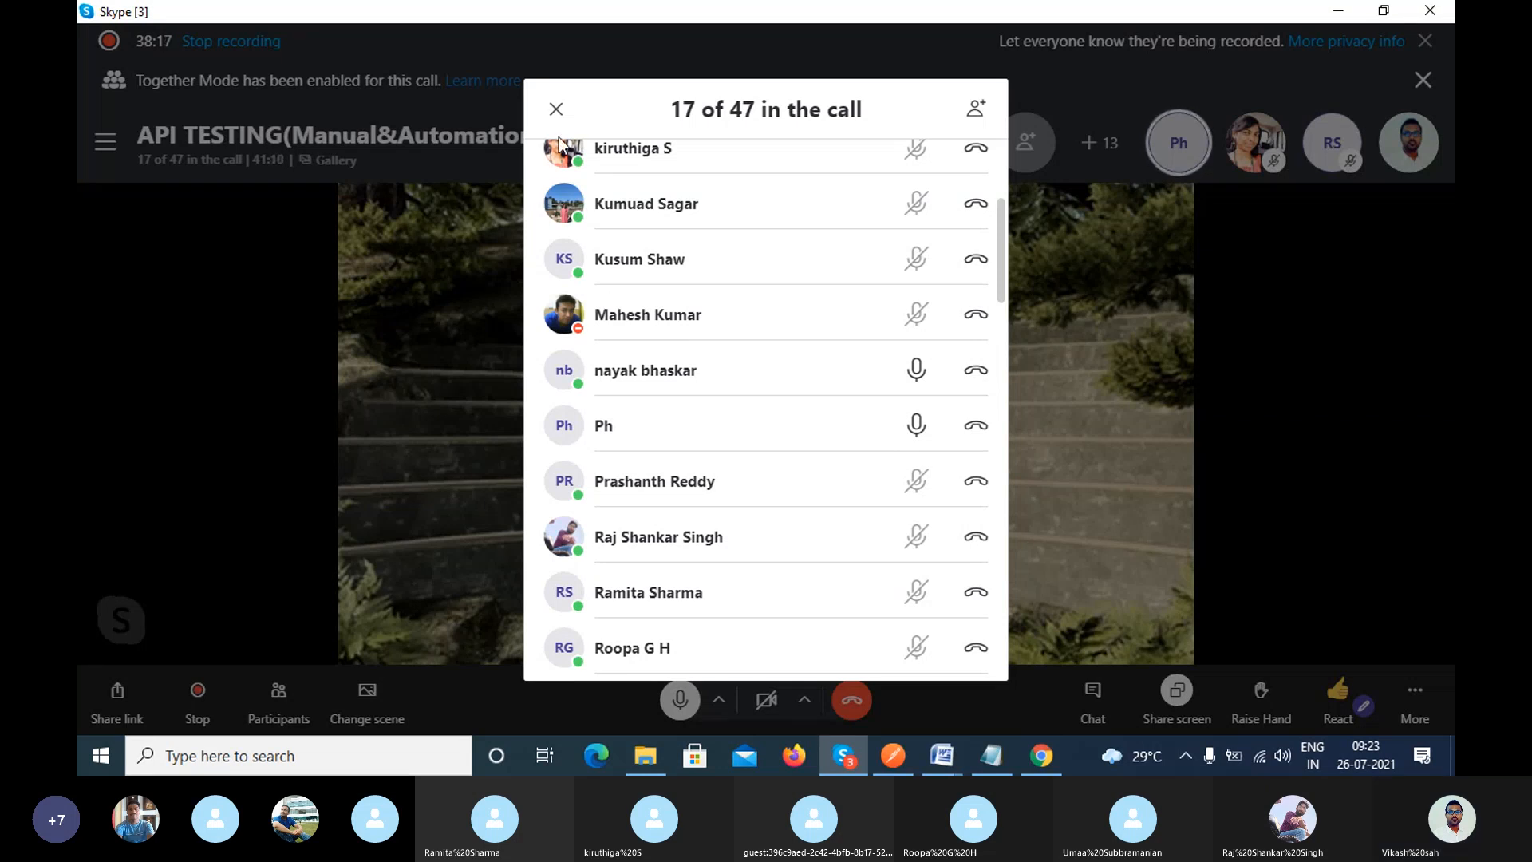
left_click(558, 112)
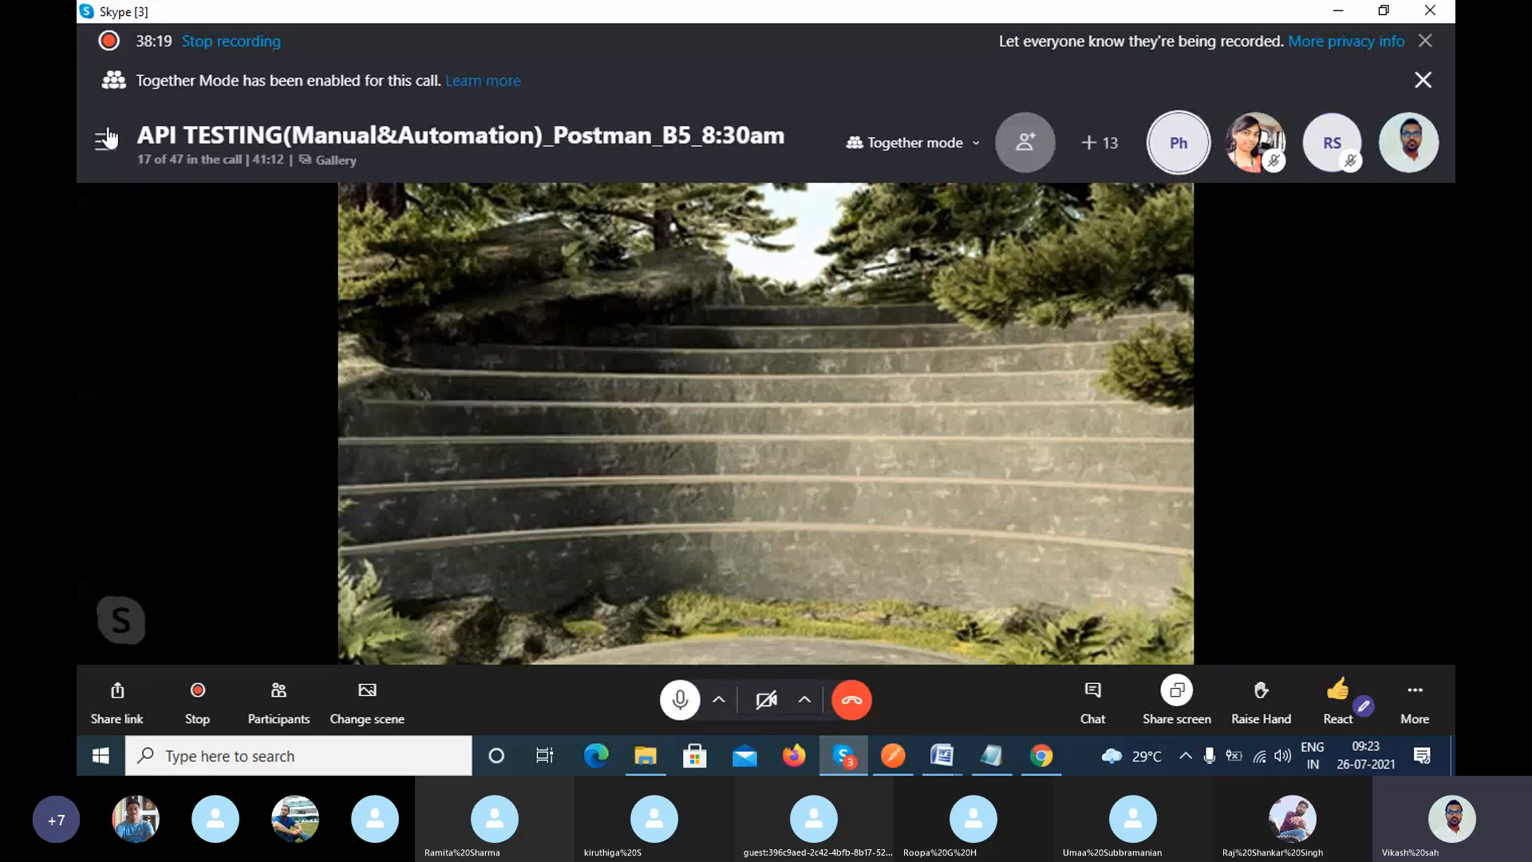
Open Skype's recent chats, look through the list, and hide it again.
left_click(106, 141)
scroll(274, 519, "down", 4)
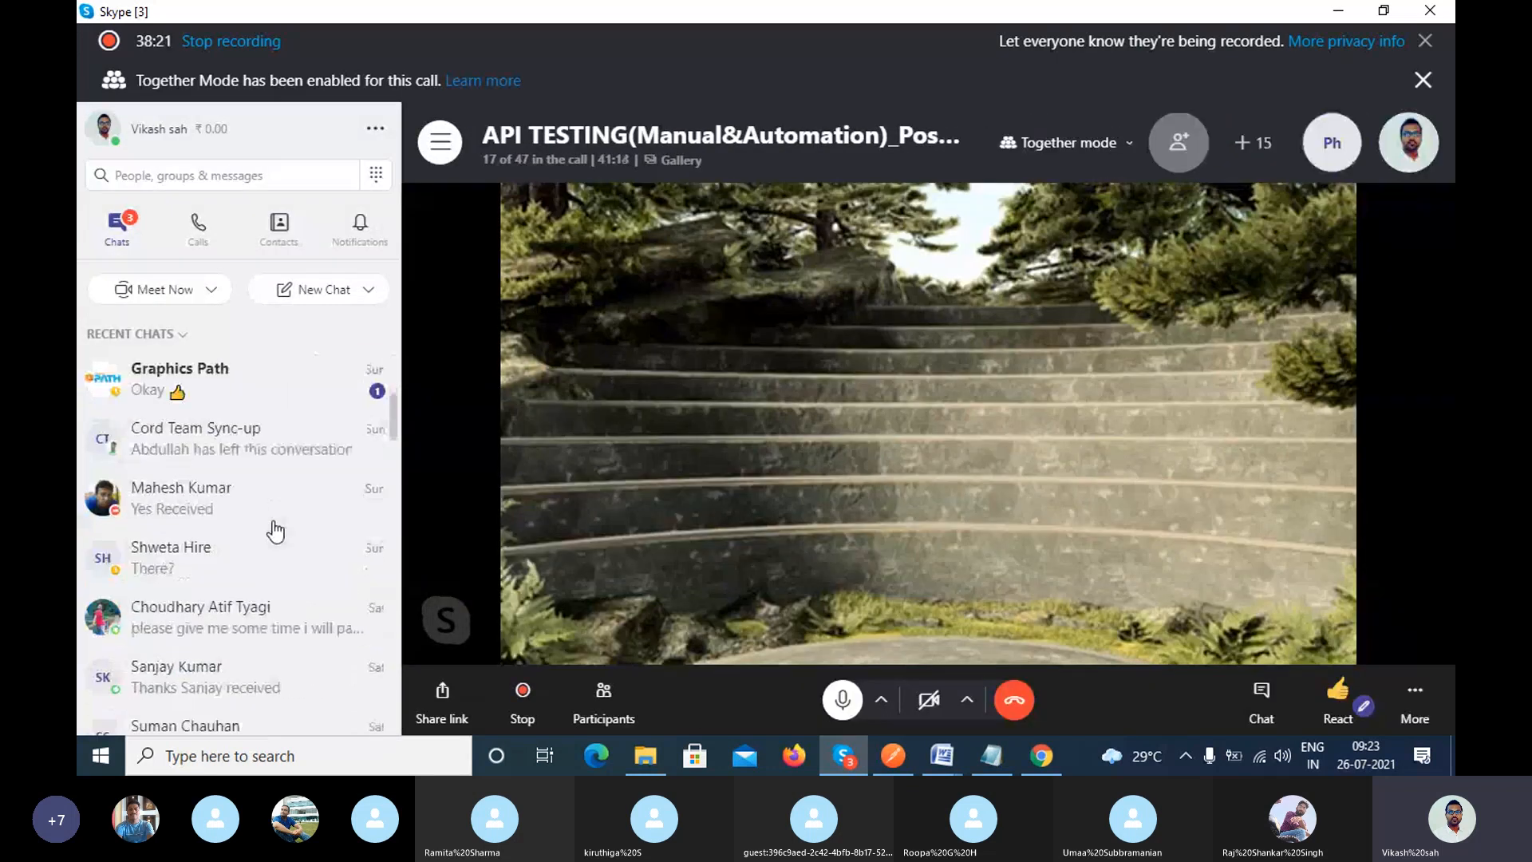
scroll(275, 530, "down", 5)
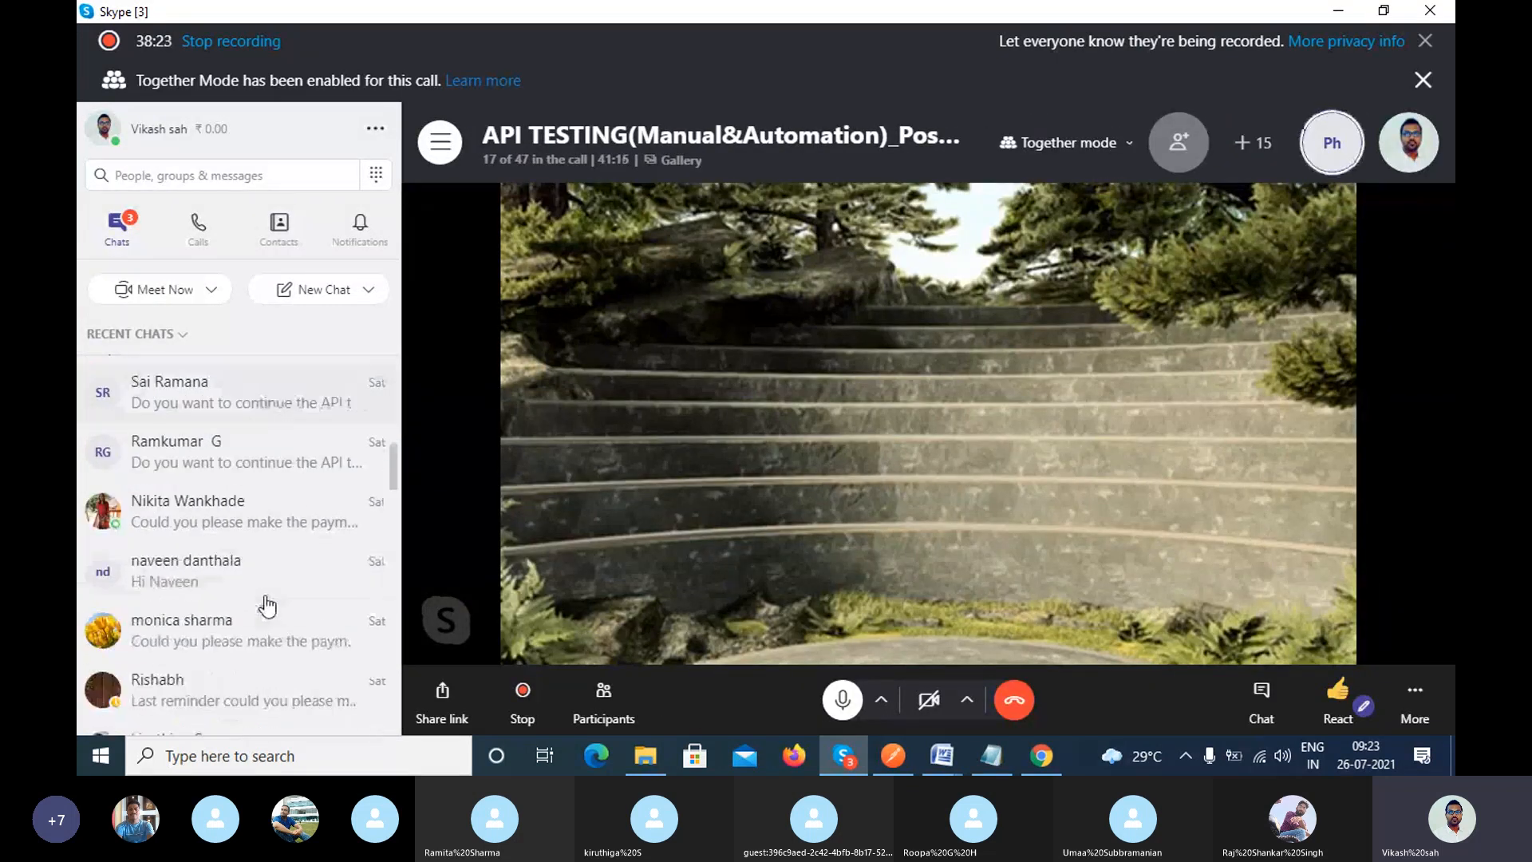
scroll(267, 607, "down", 8)
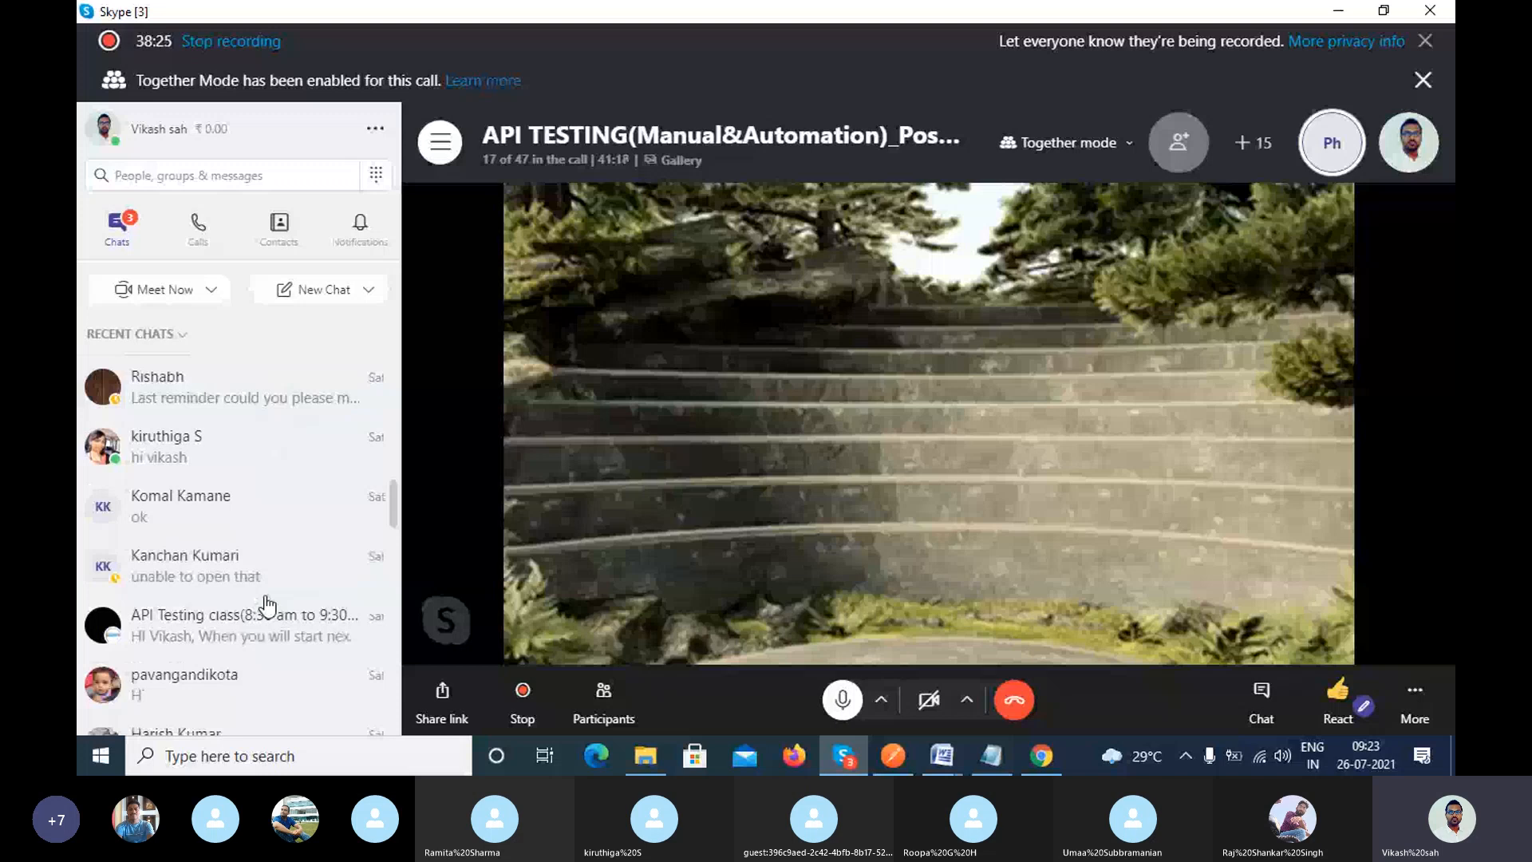
scroll(267, 606, "up", 12)
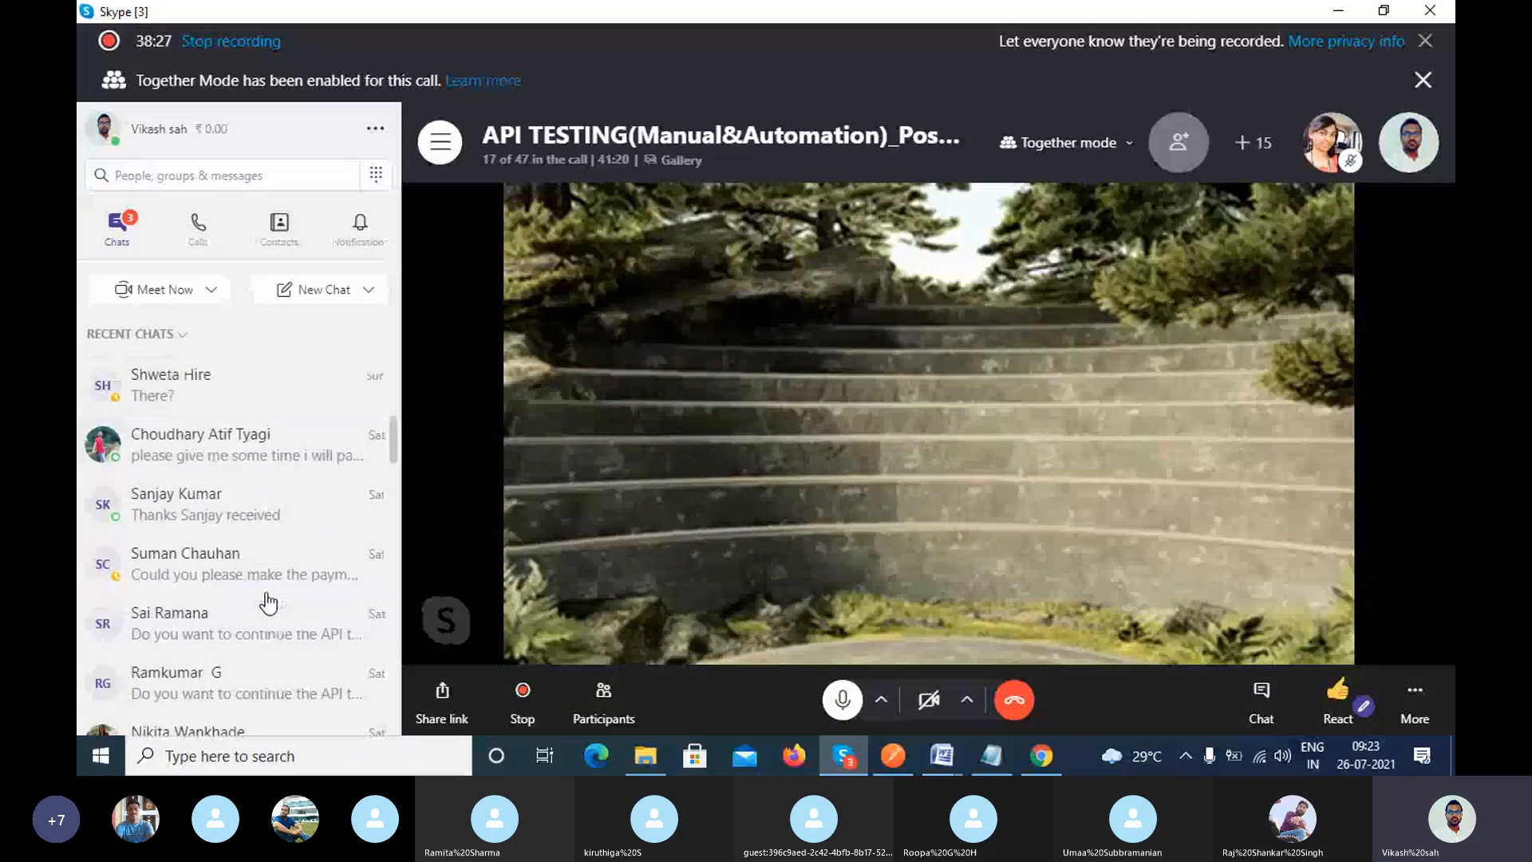
scroll(267, 604, "up", 3)
scroll(267, 604, "down", 8)
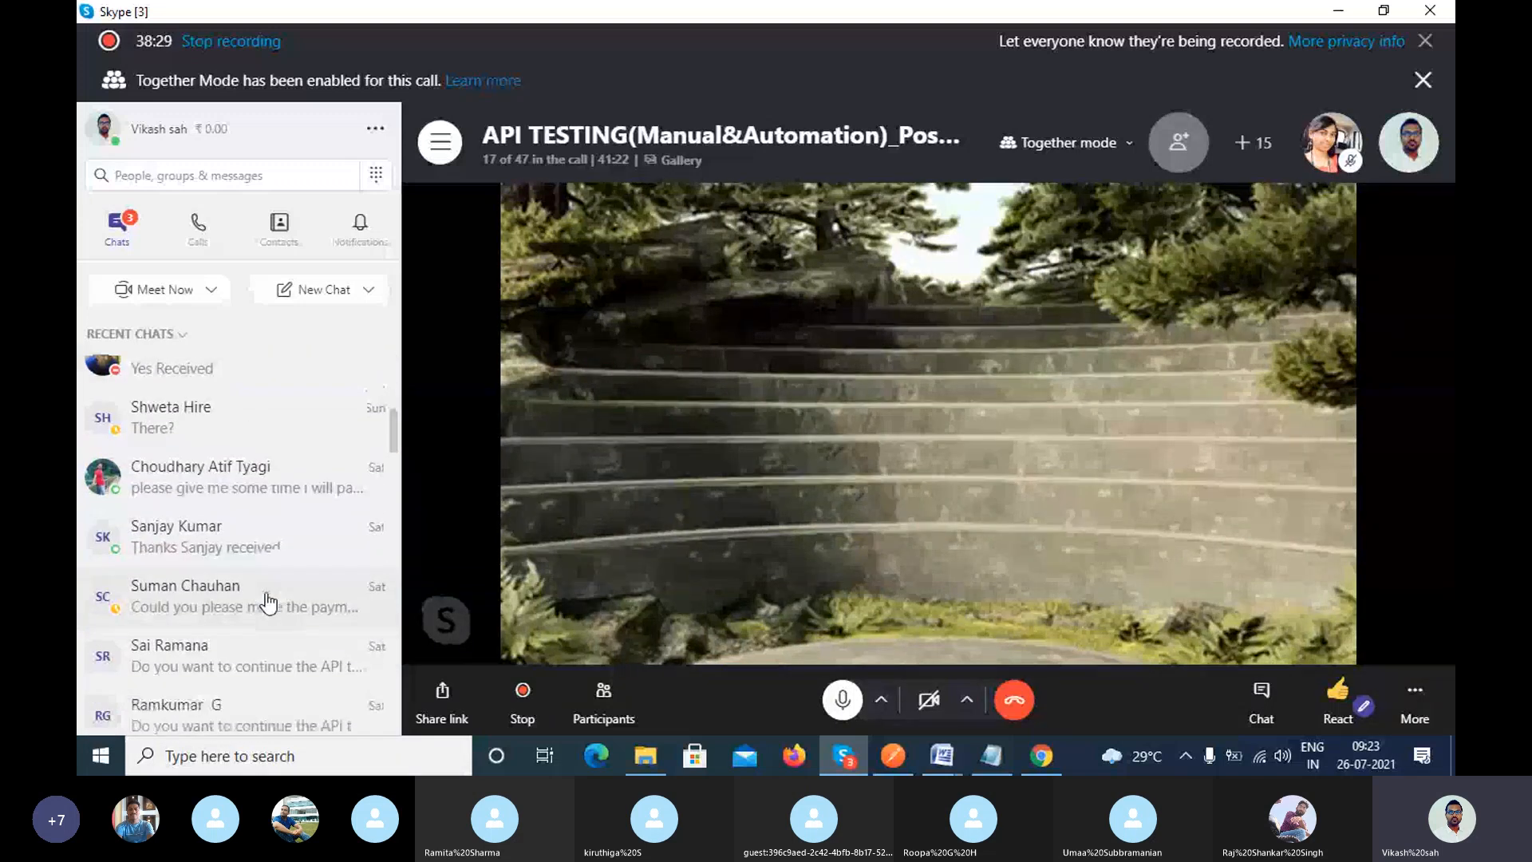
left_click(439, 144)
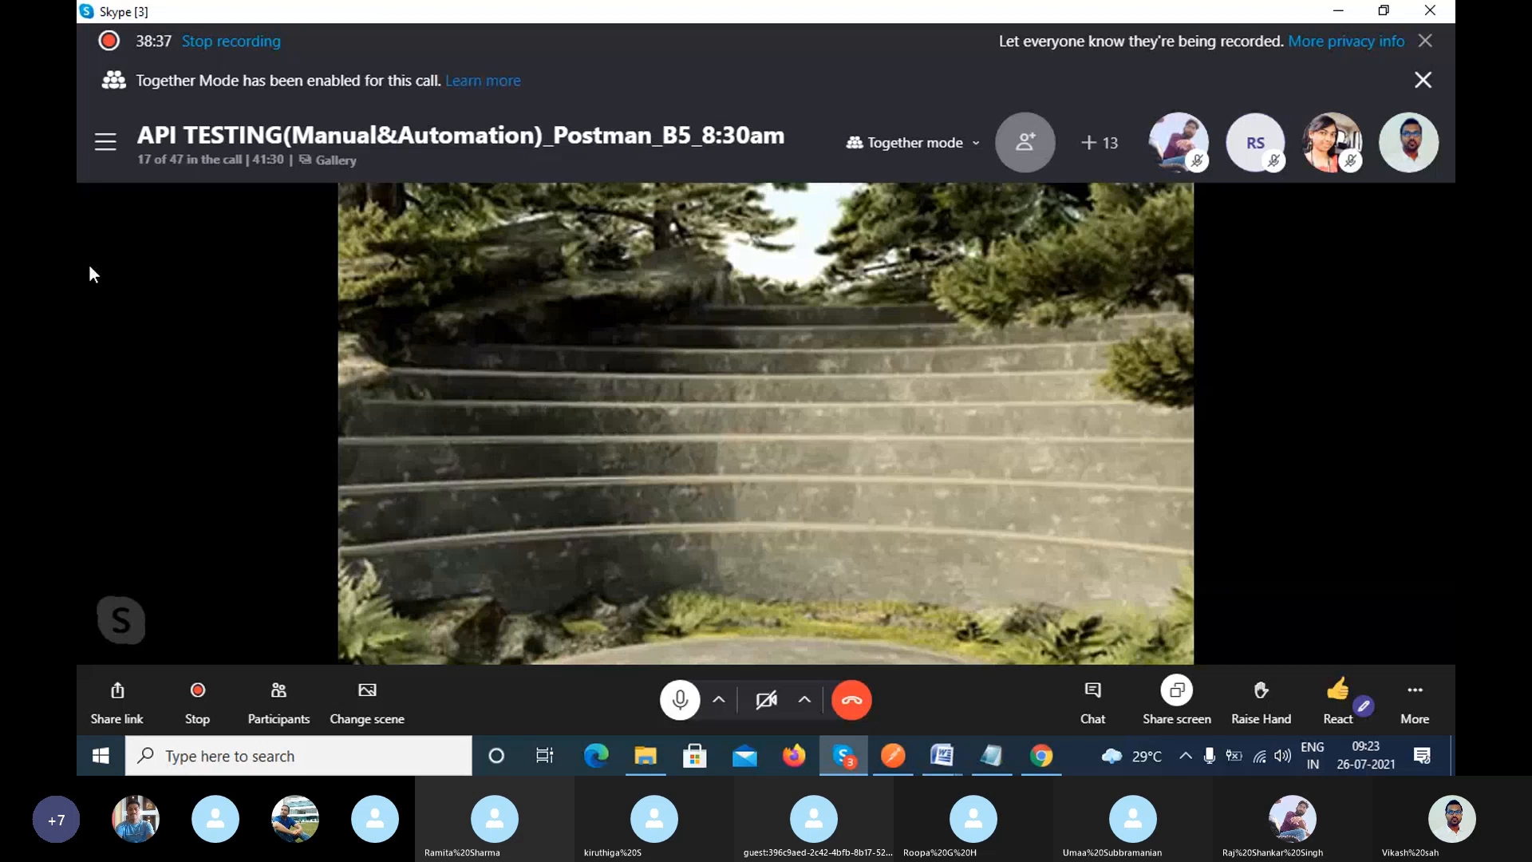
Look through the call's participant list in Skype and close it.
left_click(106, 142)
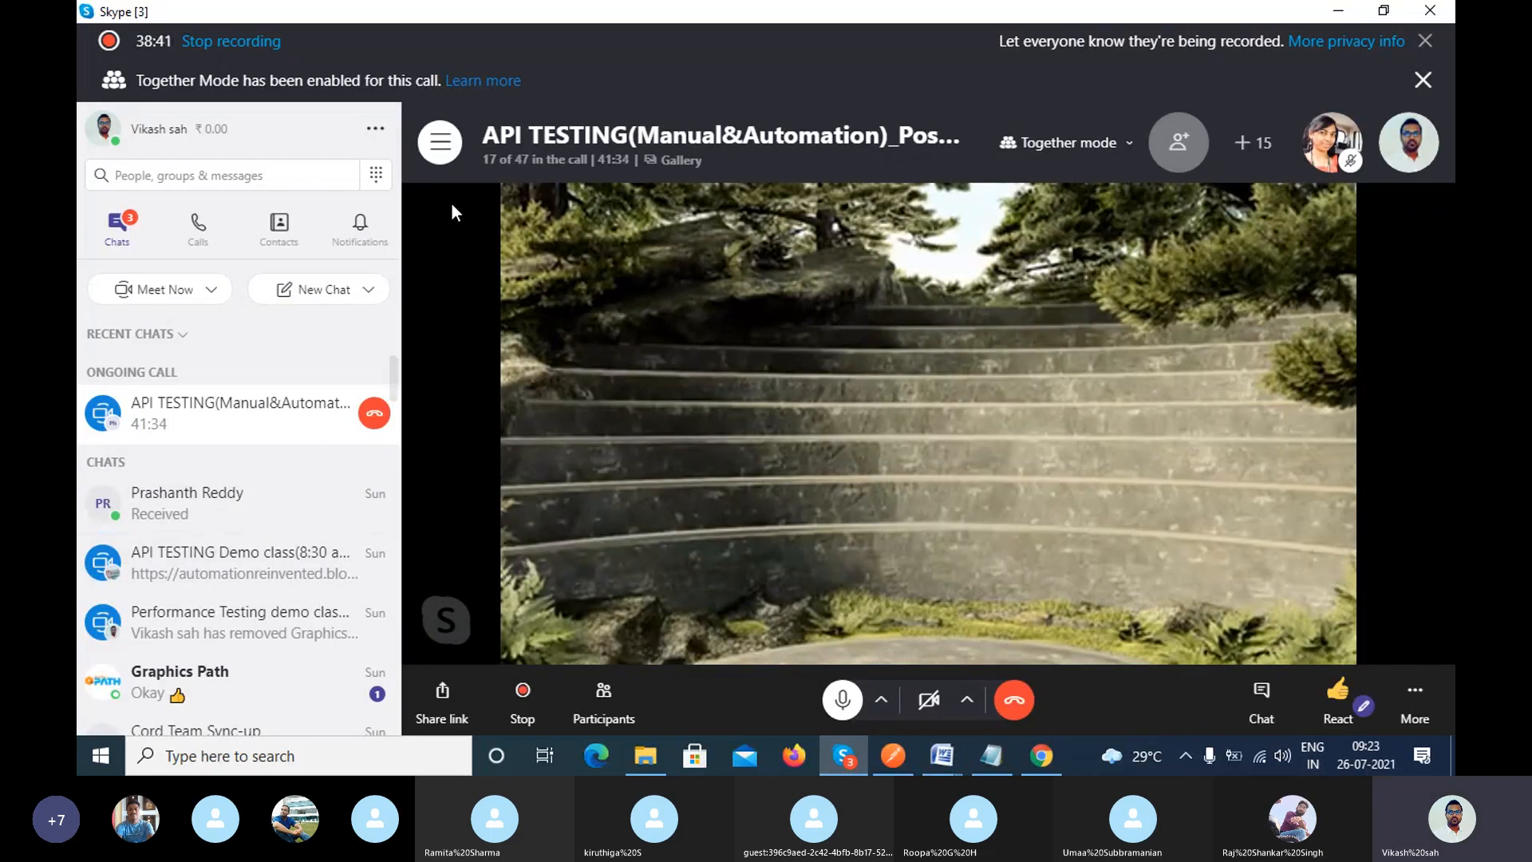
left_click(439, 142)
left_click(165, 160)
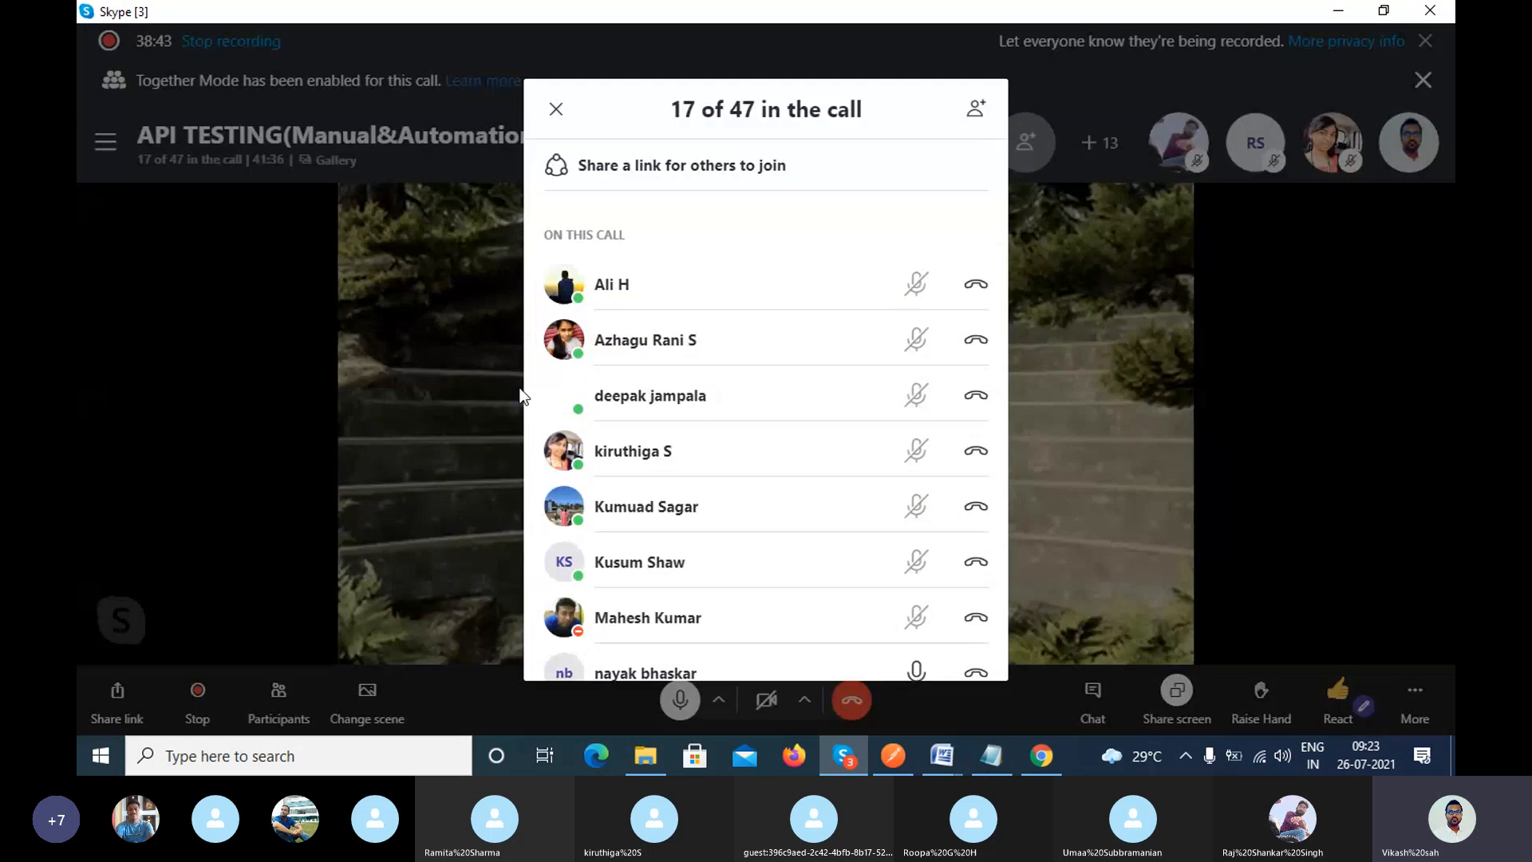
scroll(702, 471, "down", 6)
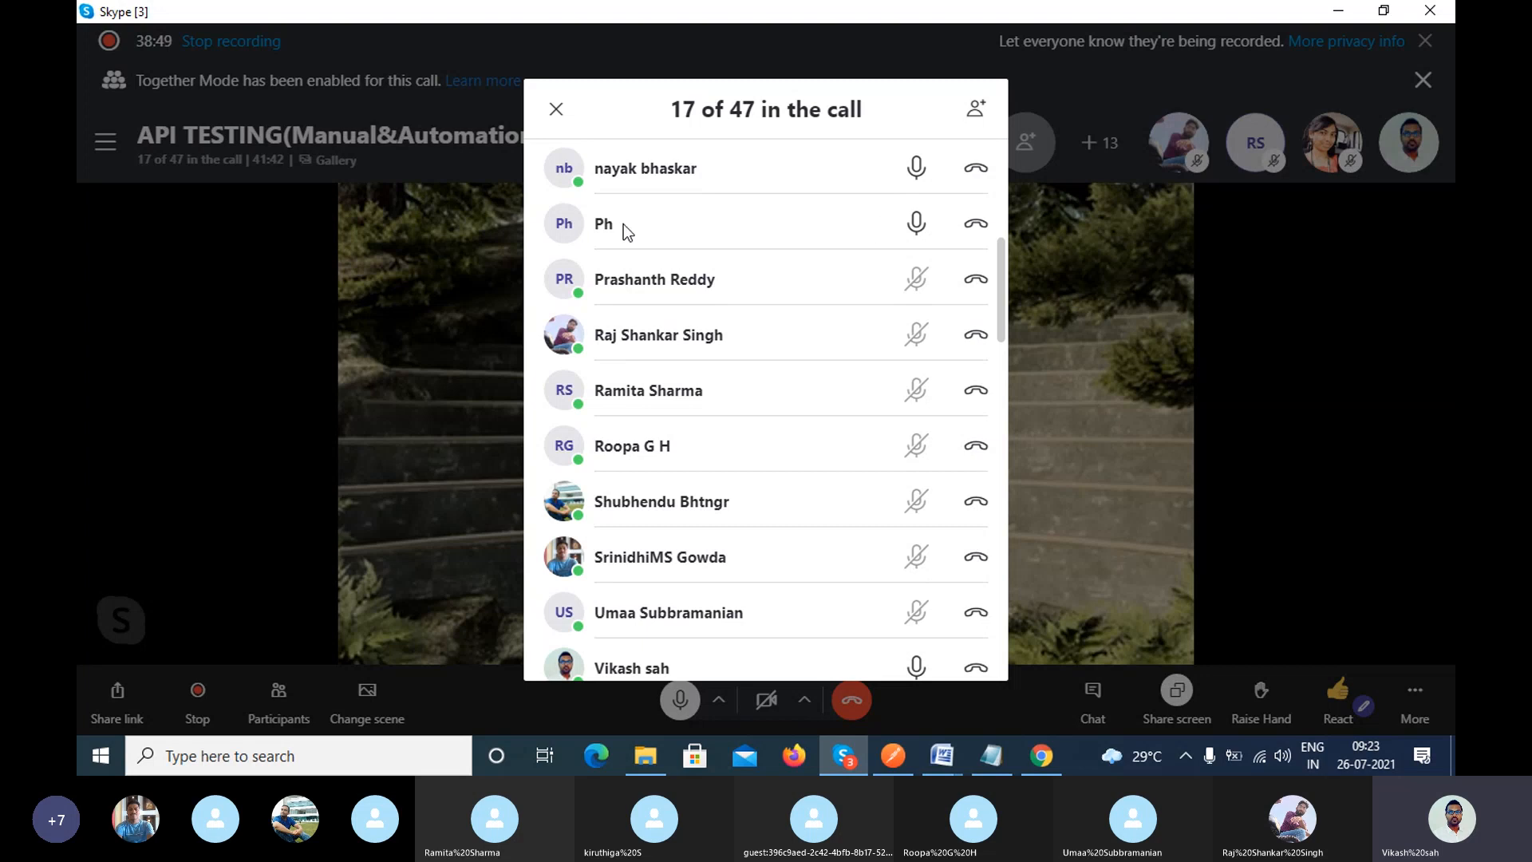
left_click(556, 110)
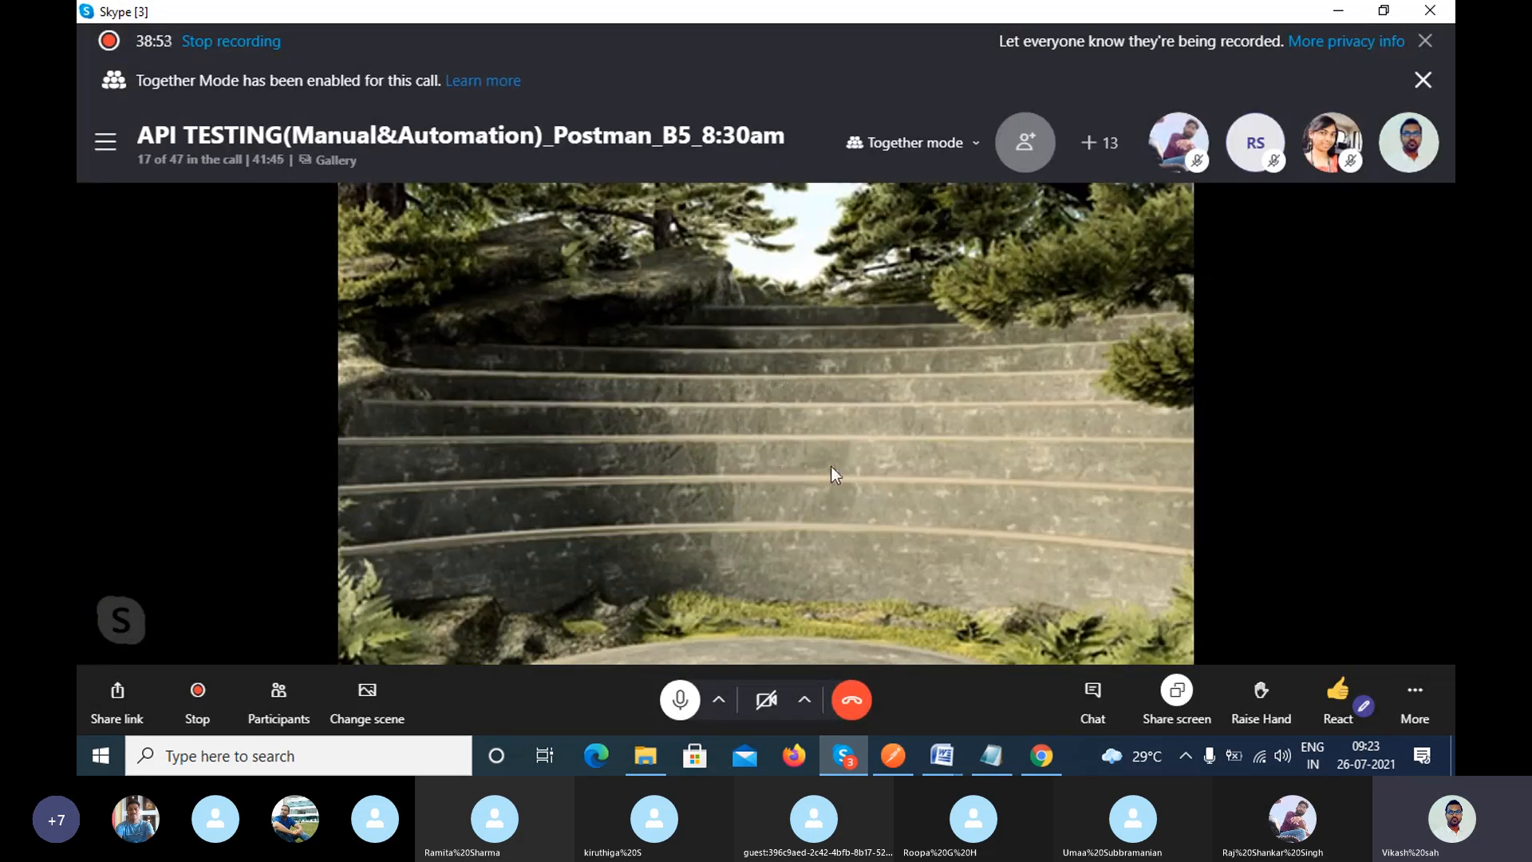
Return to UsersRestAPIRequirement in Word and highlight the base URL and then /{{usersID}} in row 3's request URL.
key("alt+Tab")
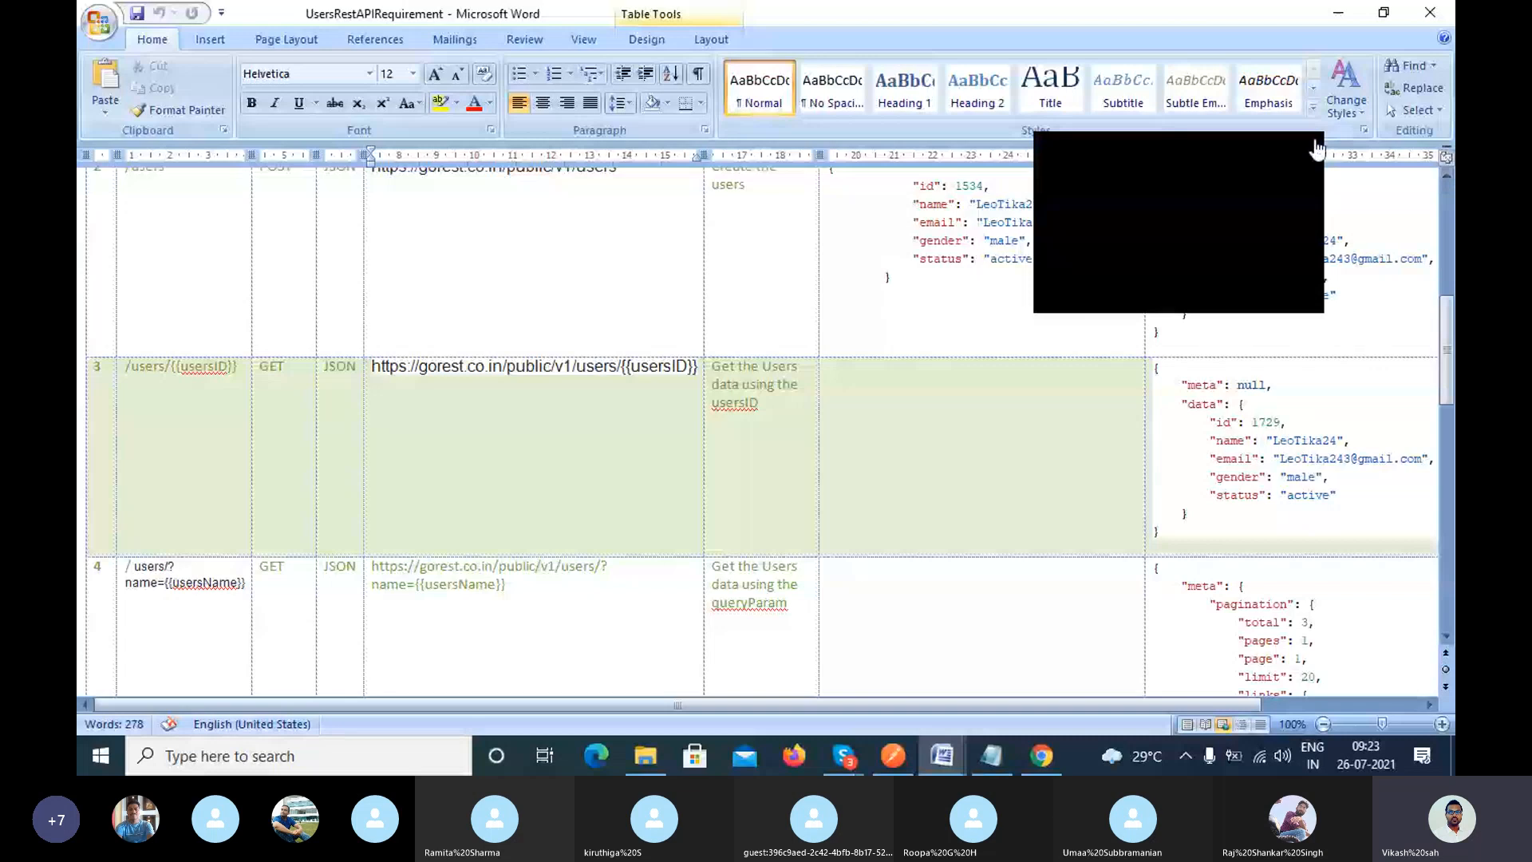
left_click(1315, 146)
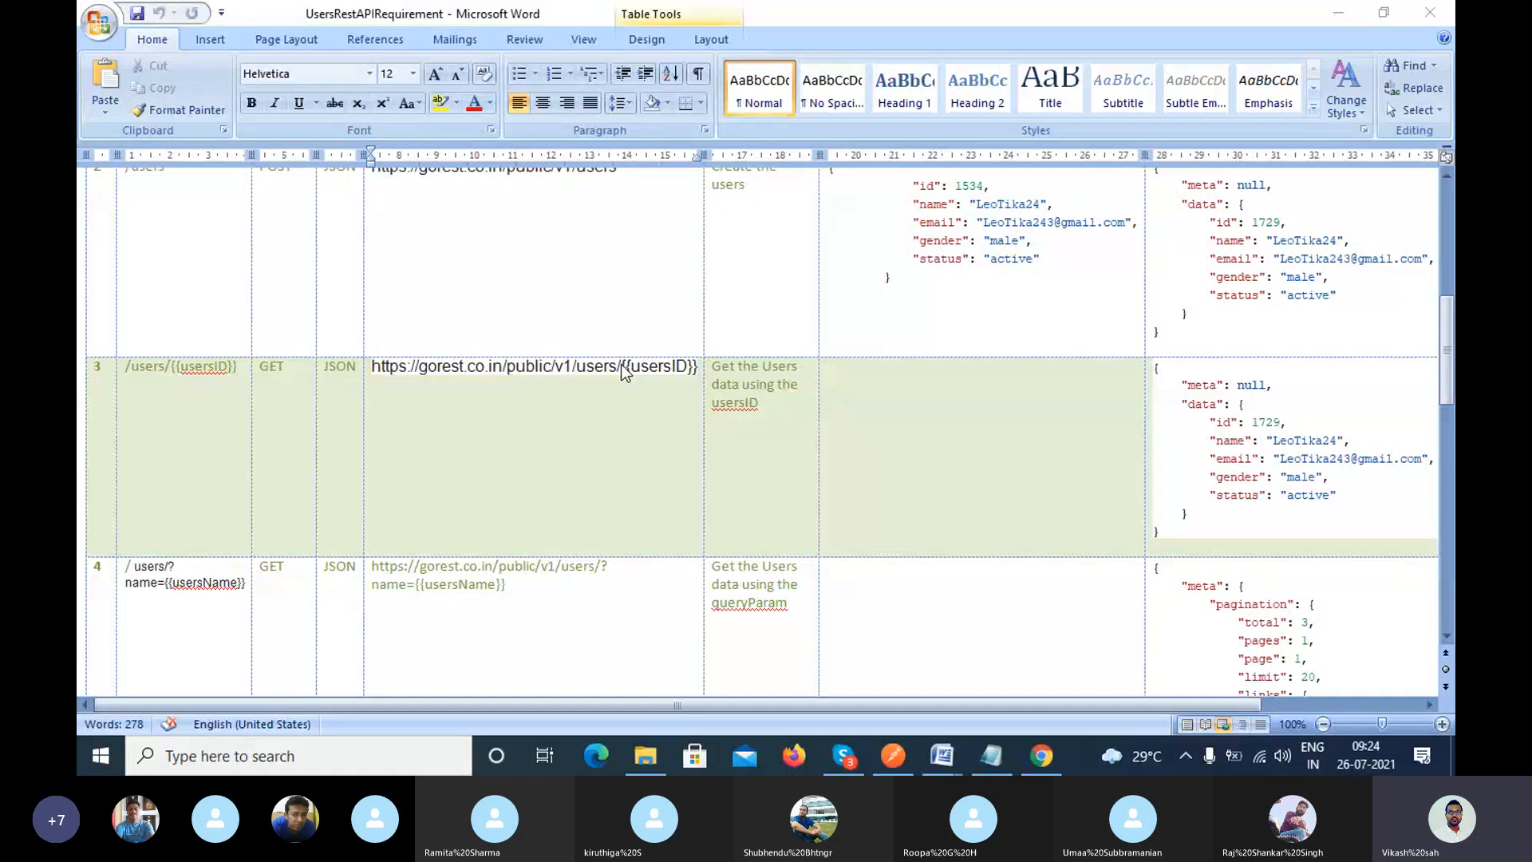
left_click(620, 372)
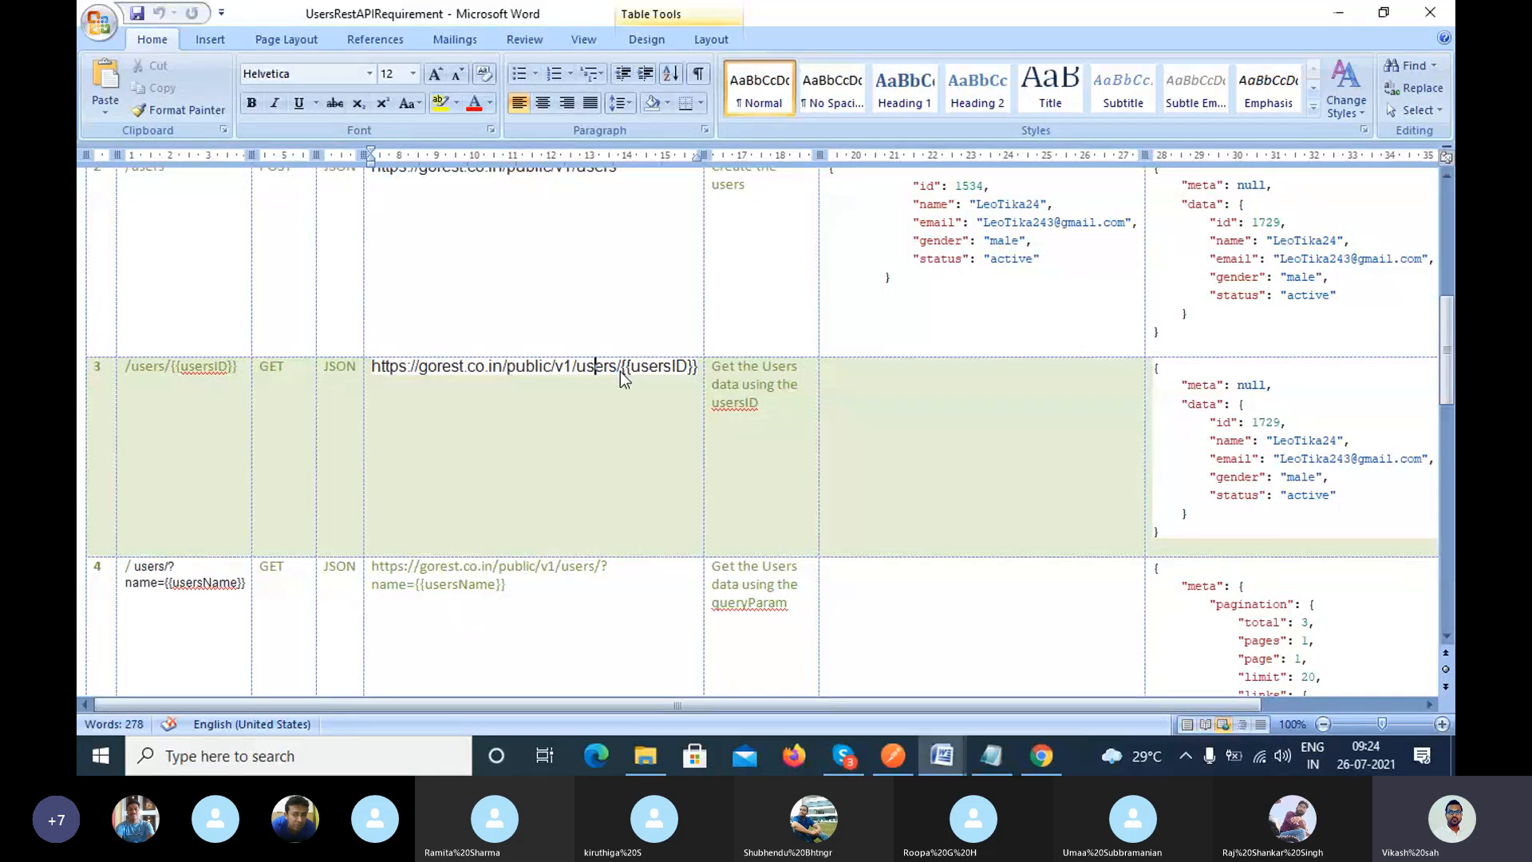
left_click_drag(623, 369, 387, 366)
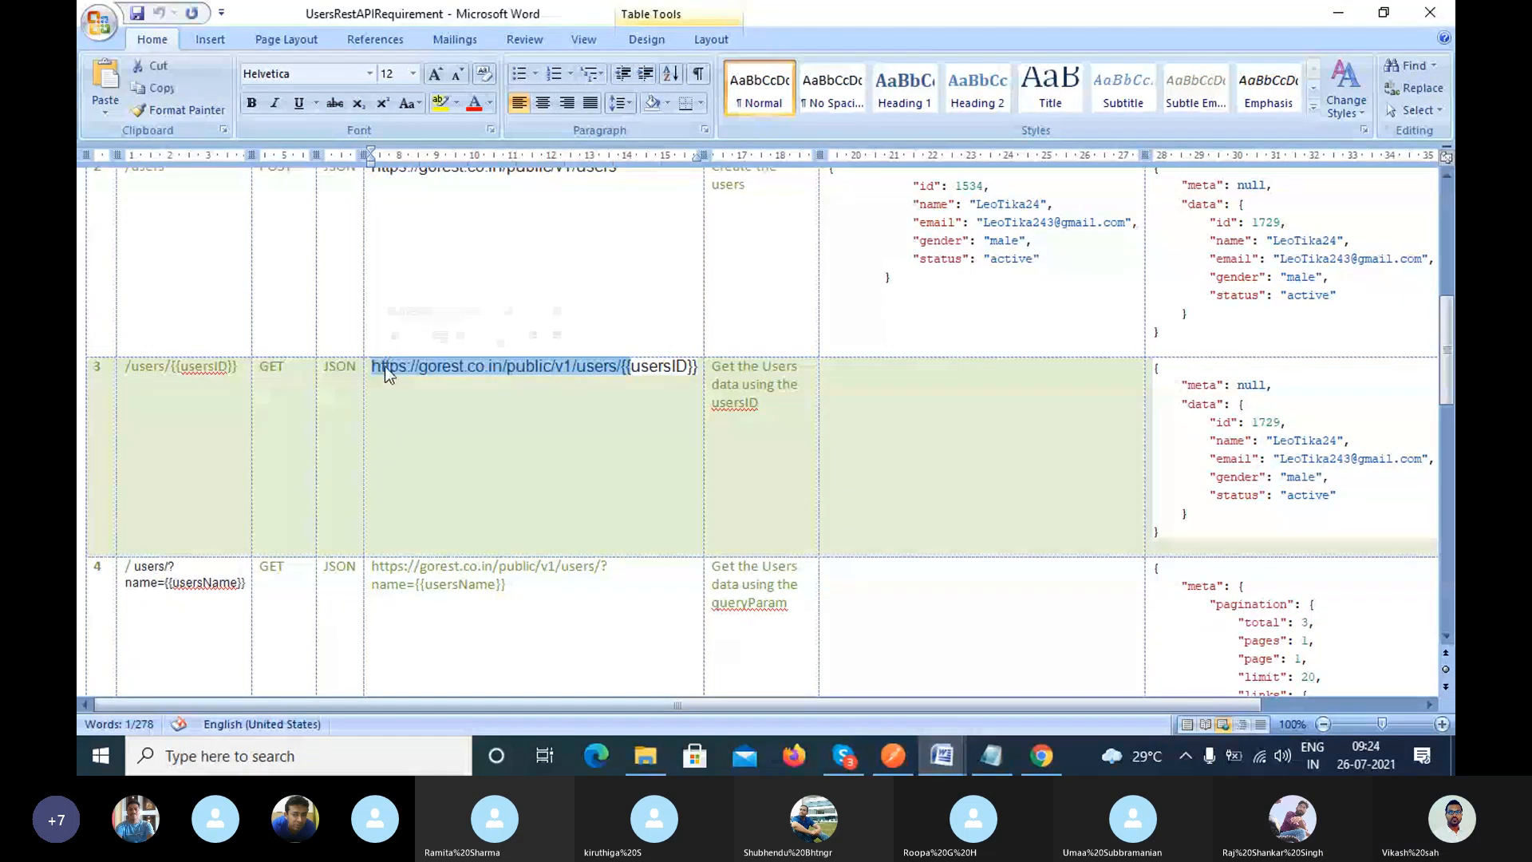
left_click(615, 398)
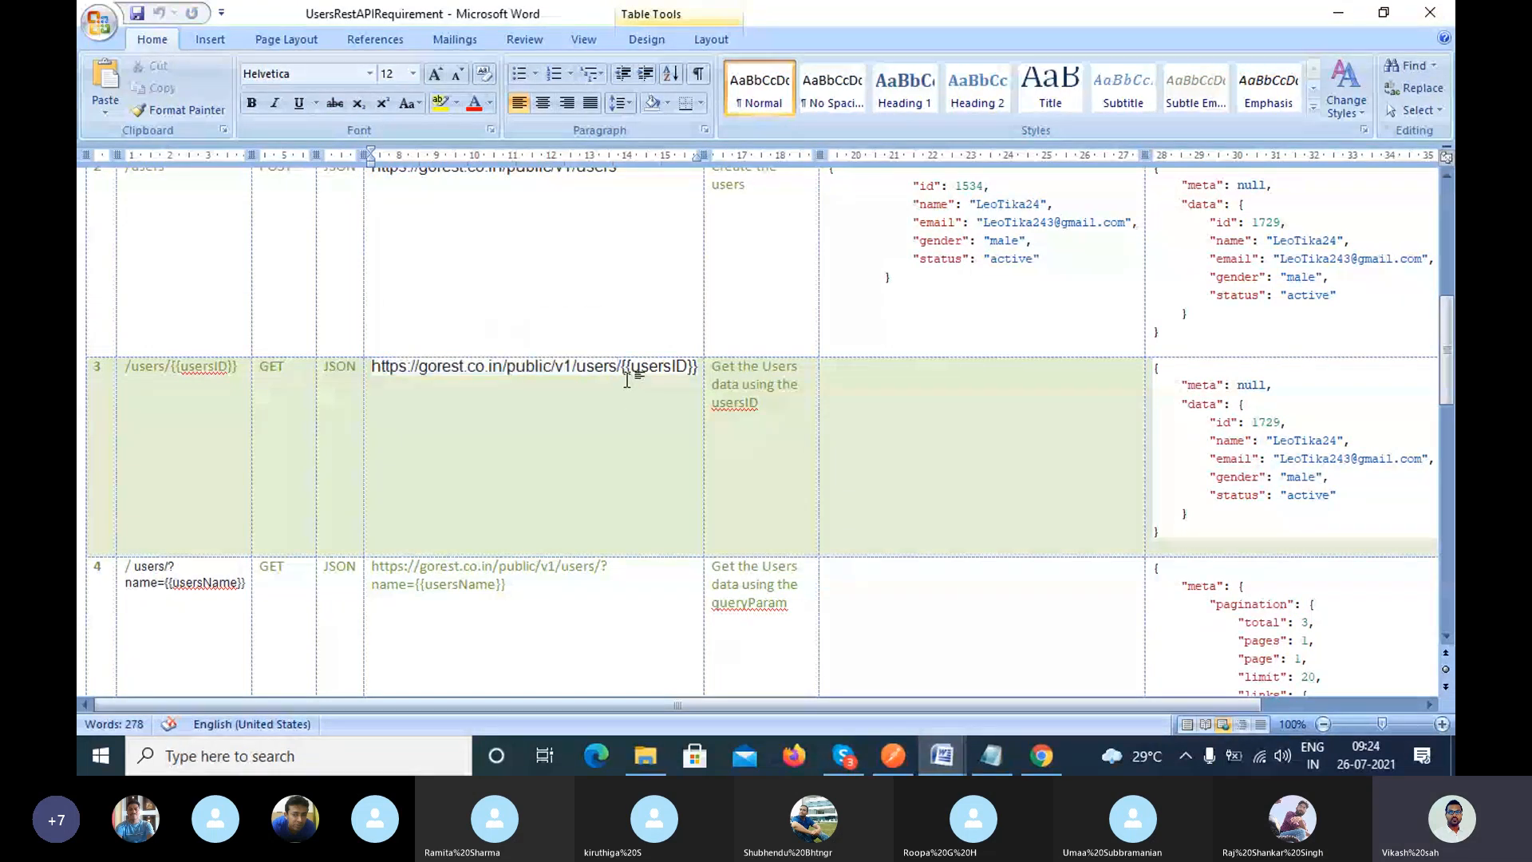
left_click_drag(619, 369, 692, 370)
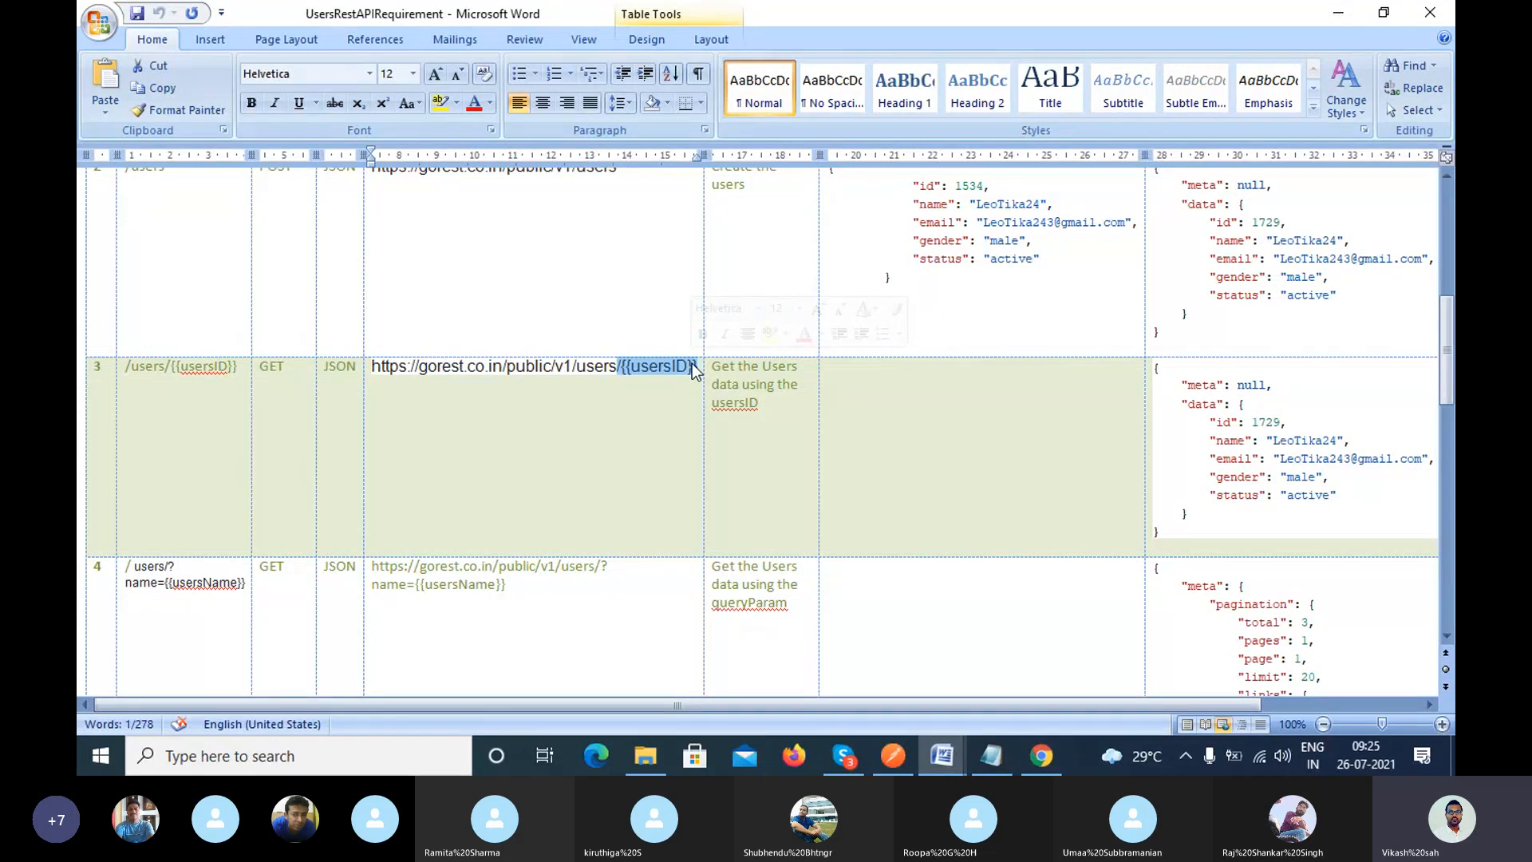
Switch to Postman, enlarge the response area of the Creating the users request, and copy the id value from the response.
key("alt+Tab")
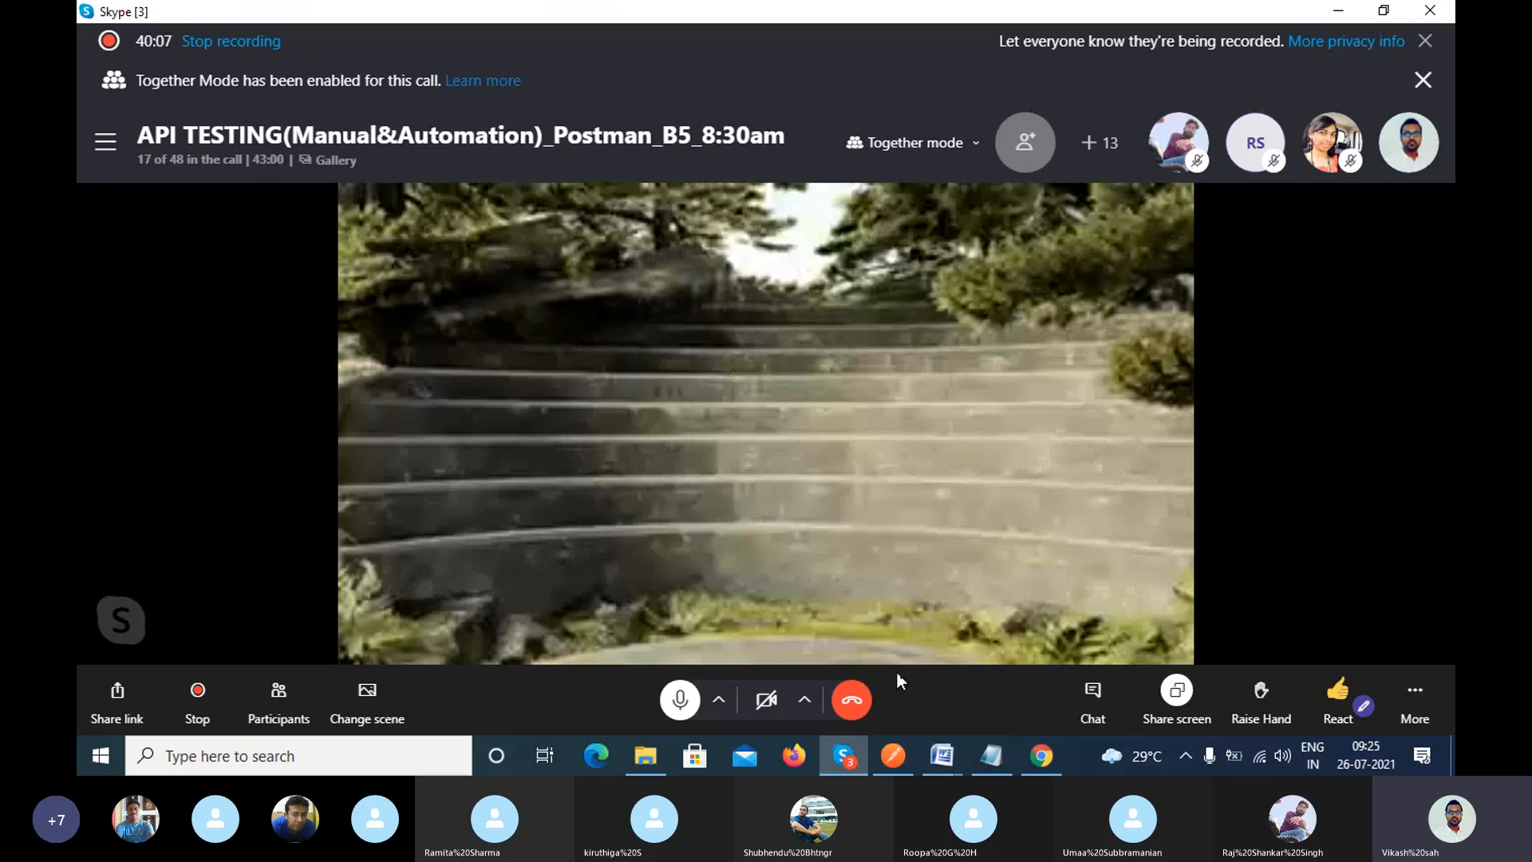
left_click(895, 753)
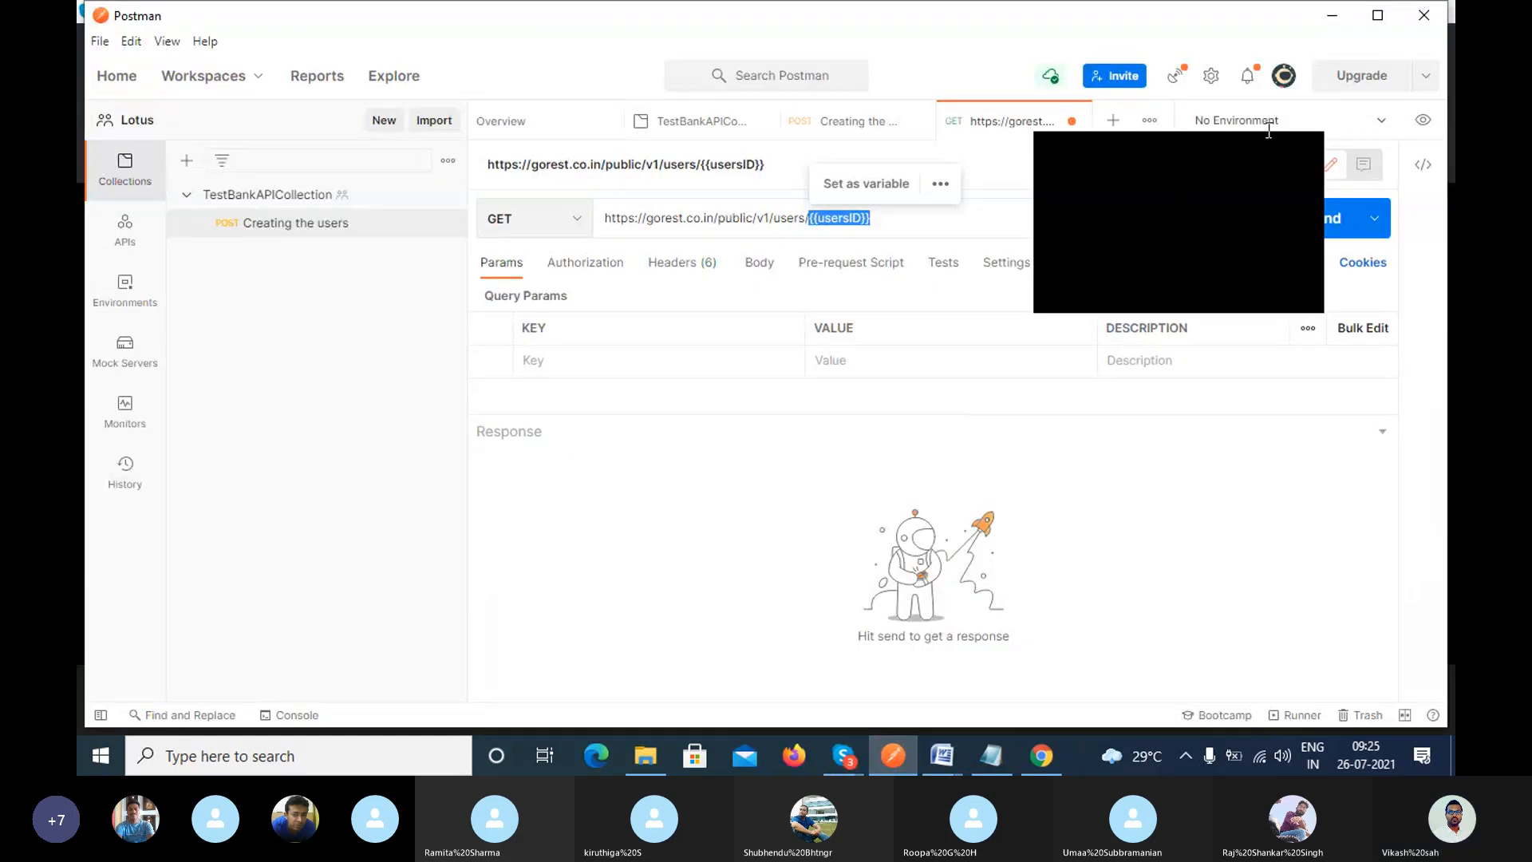
left_click(852, 121)
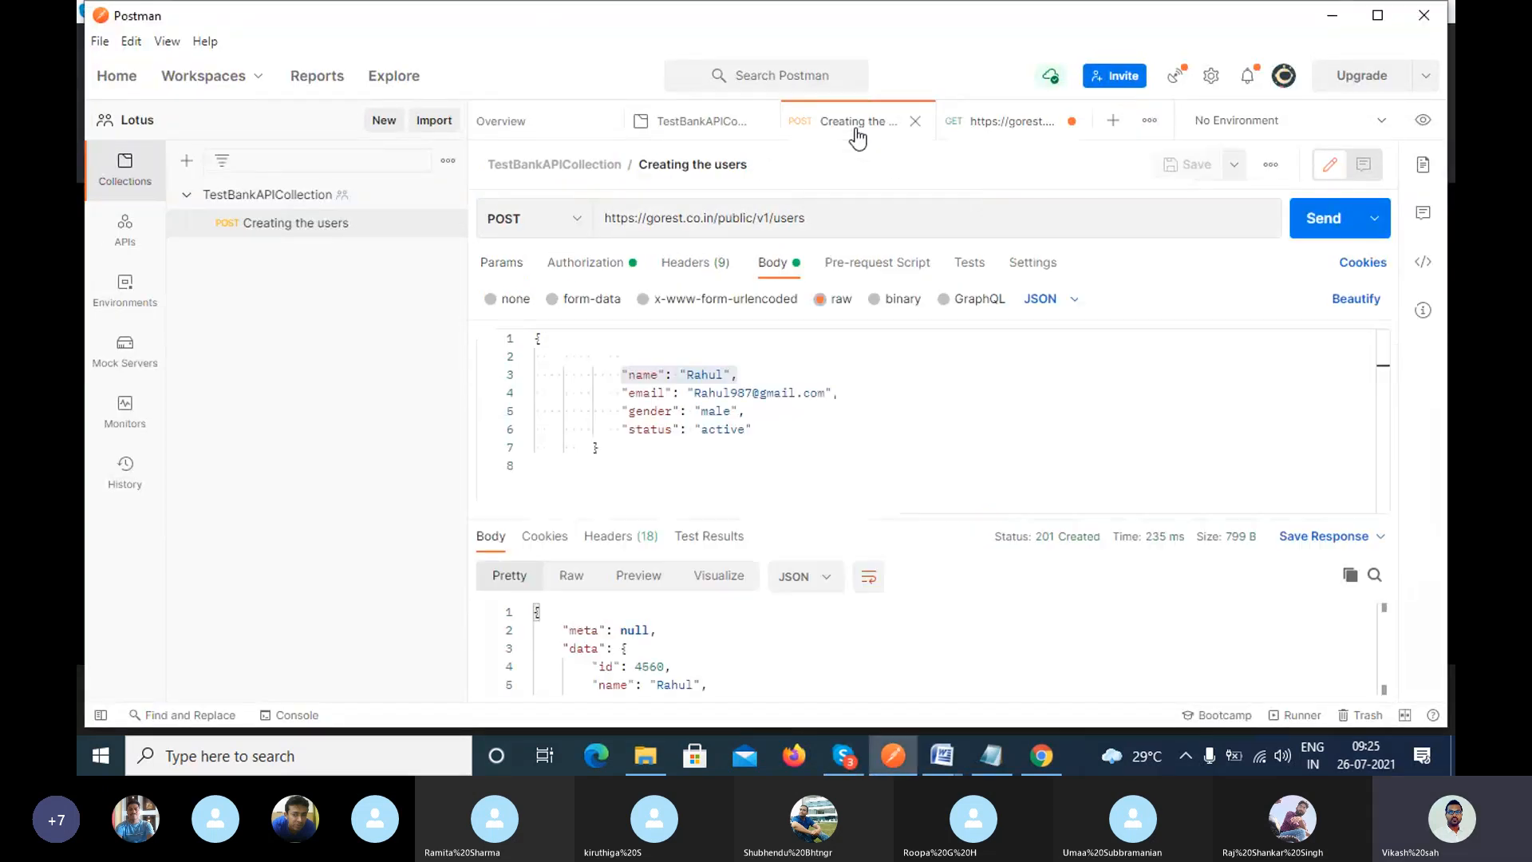
left_click(792, 431)
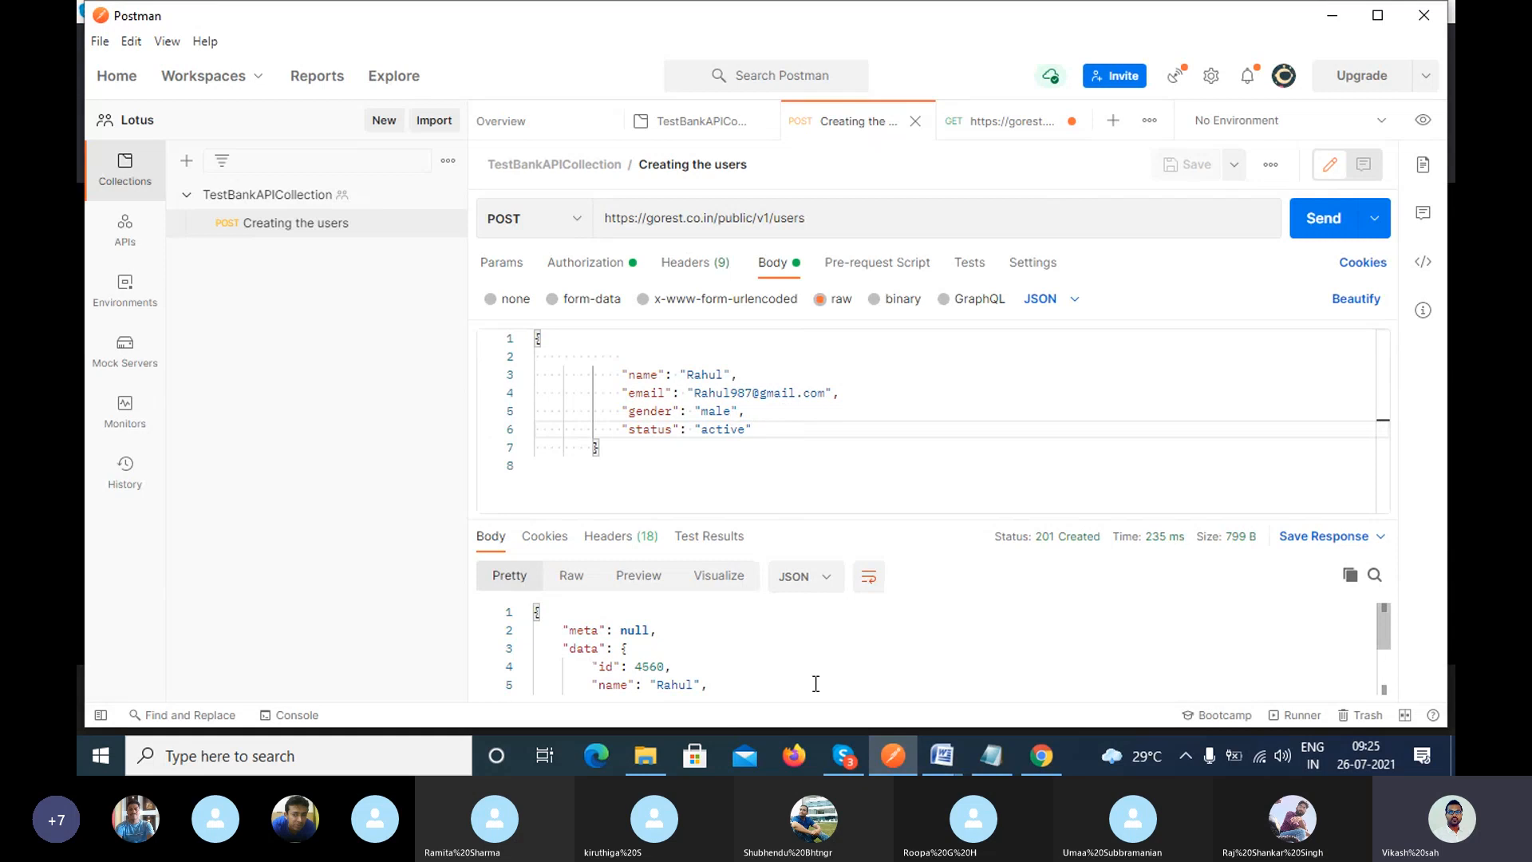
left_click(672, 667)
left_click_drag(635, 672, 665, 672)
left_click_drag(948, 517, 942, 343)
left_click_drag(633, 496, 667, 494)
key("ctrl+c")
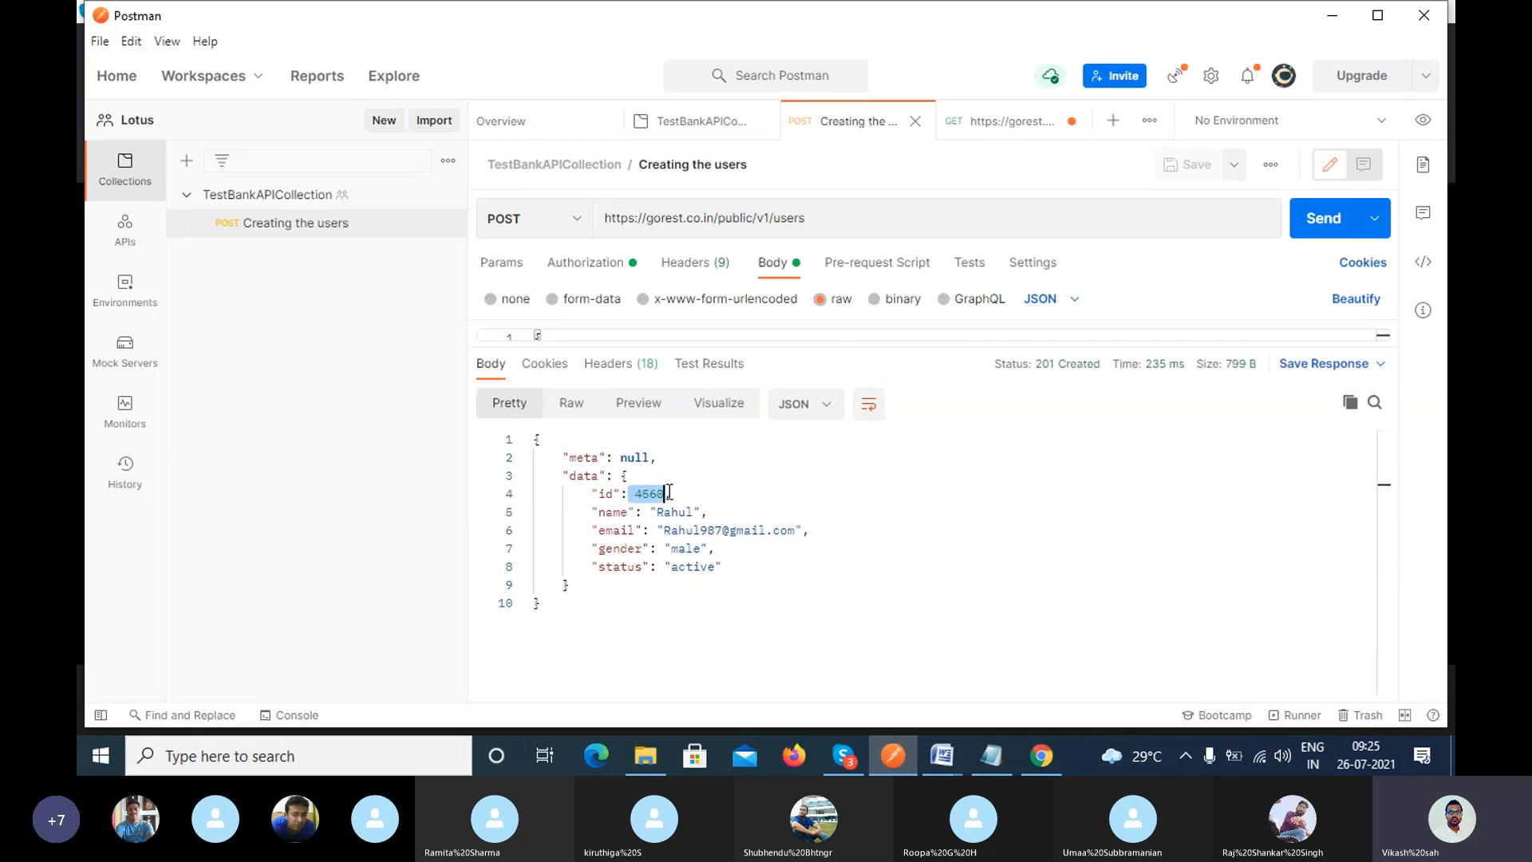
Replace {{usersID}} in the GET request's URL with the copied id 4560, without a space after the slash.
left_click(1007, 122)
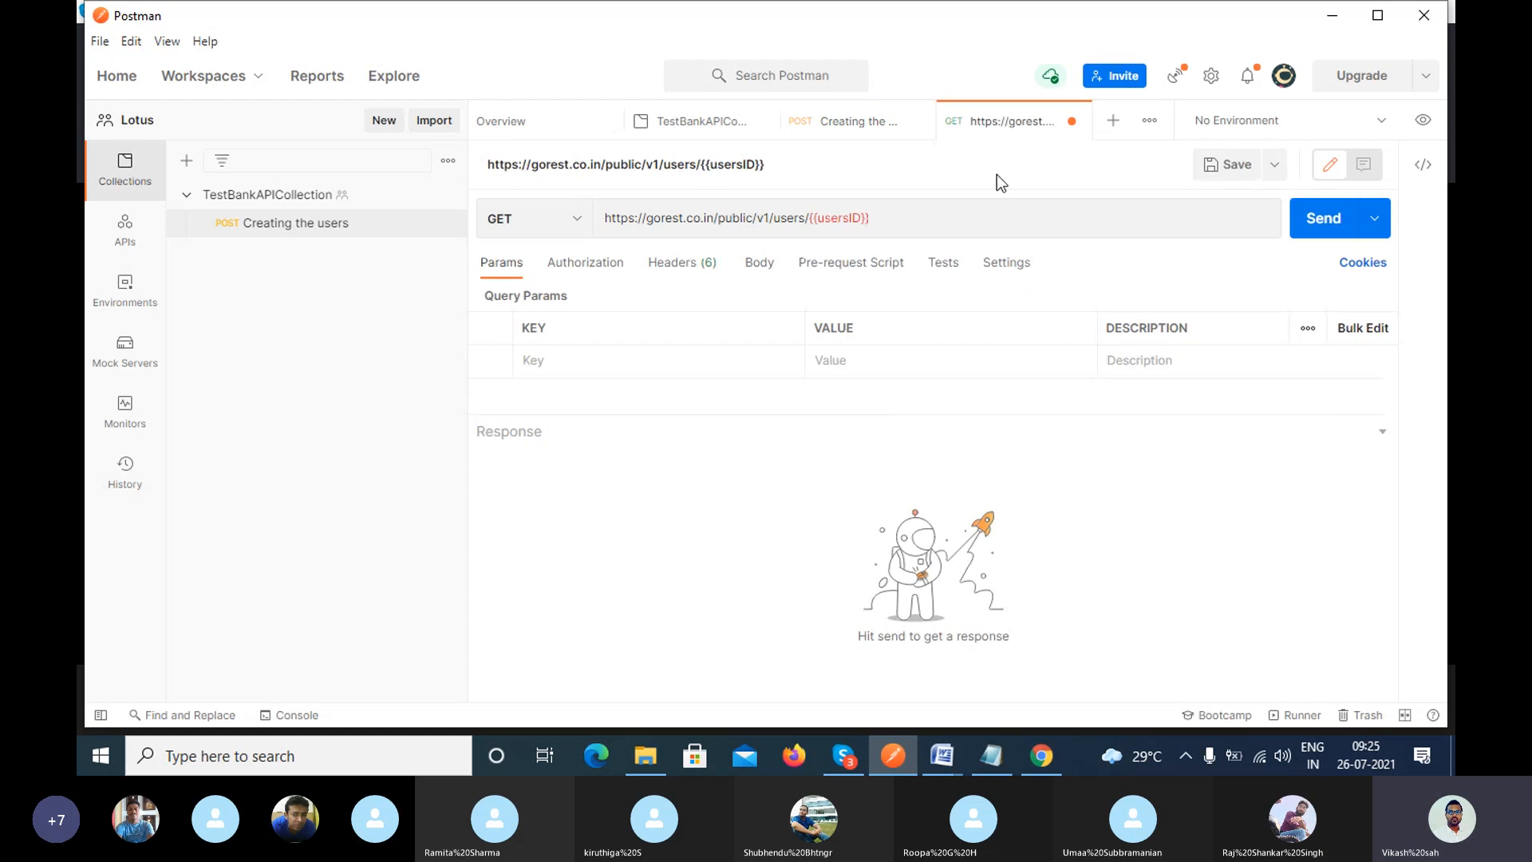
left_click_drag(810, 224, 869, 226)
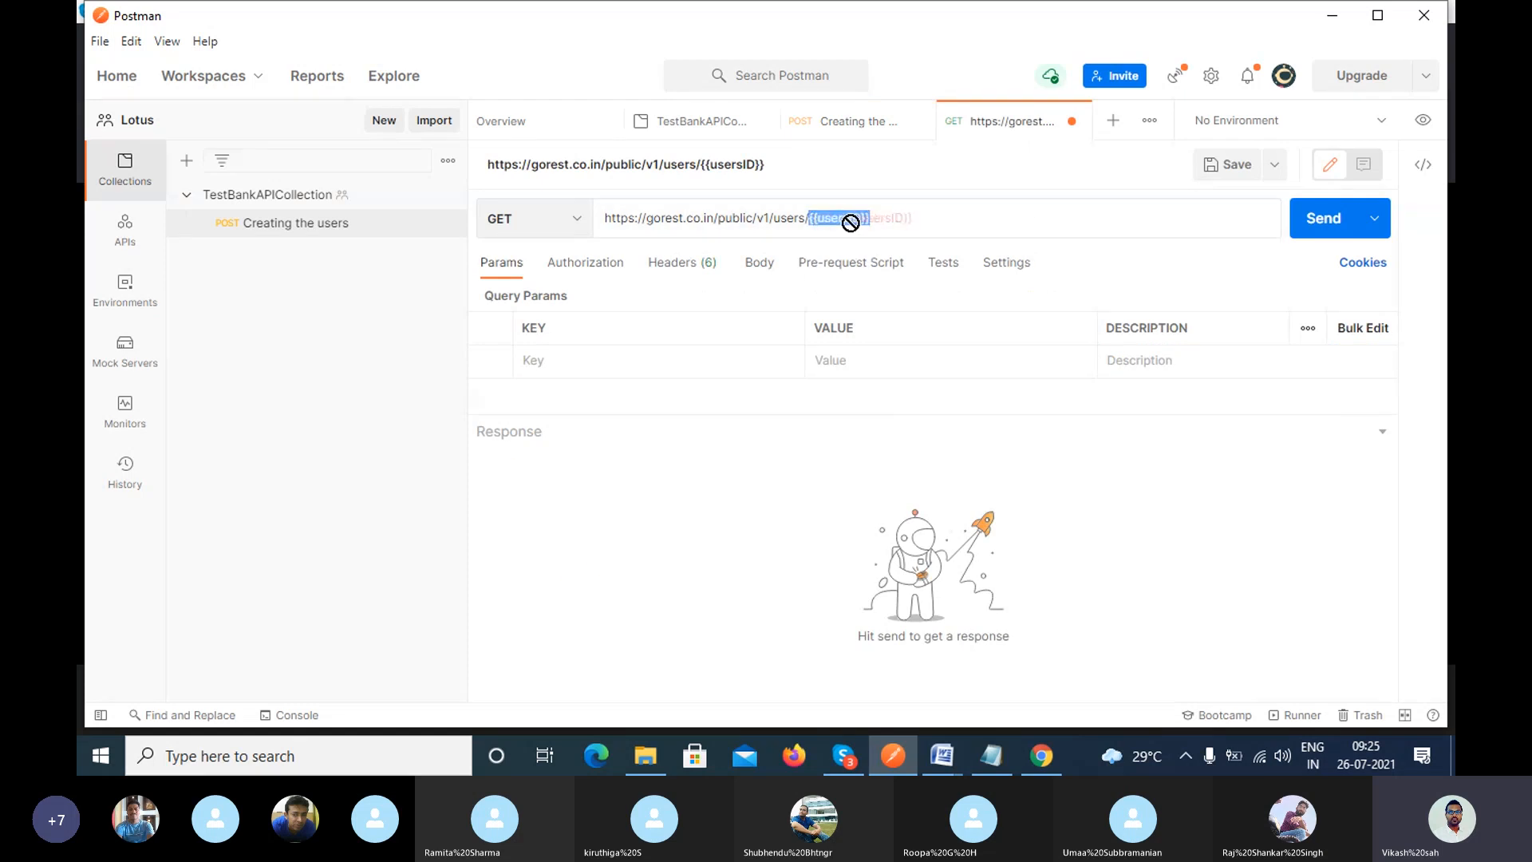
key("ctrl+v")
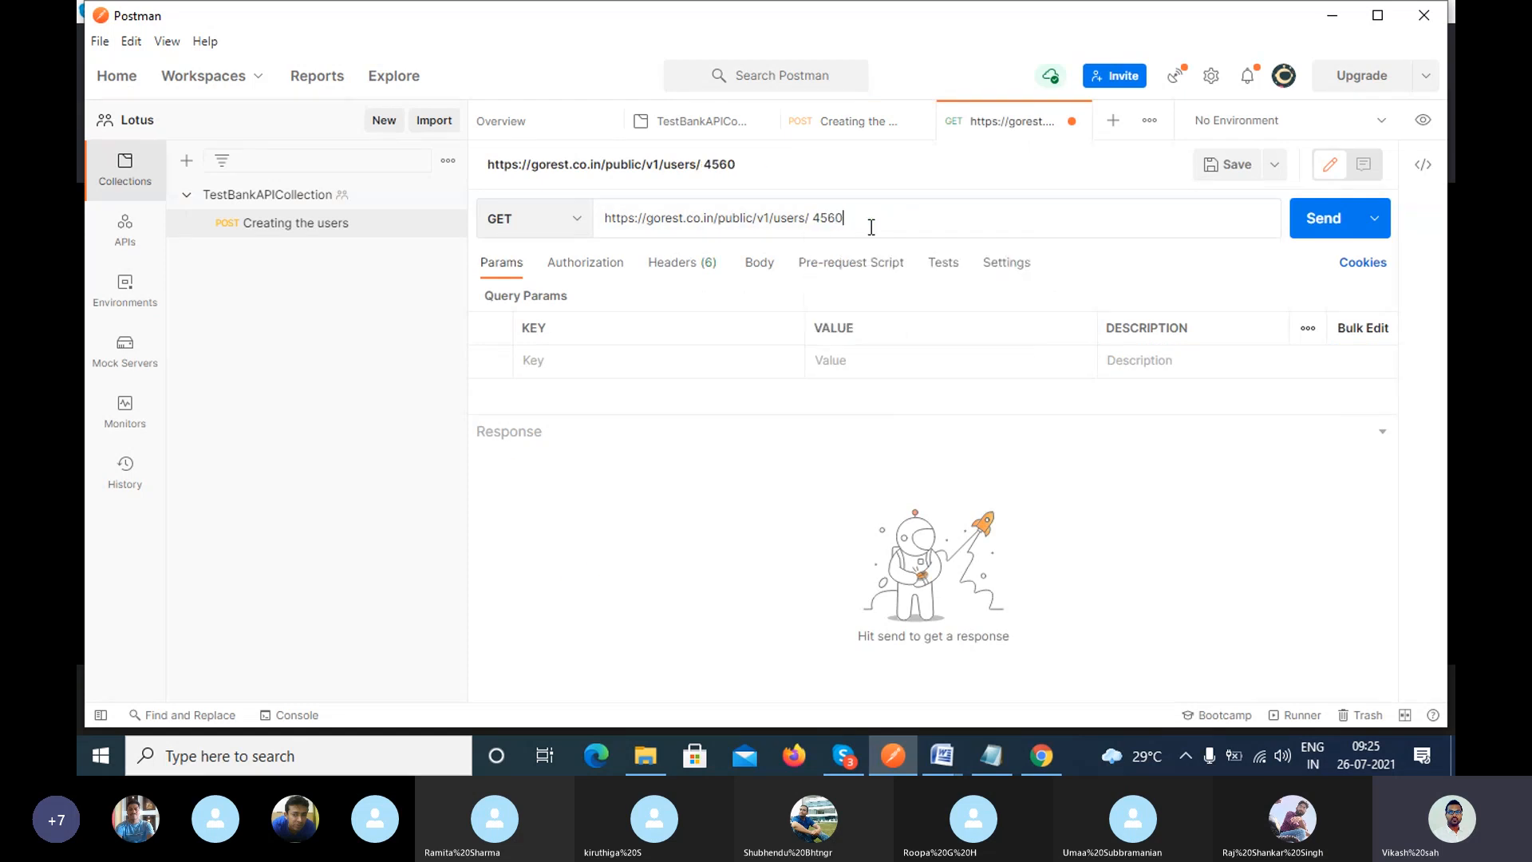
left_click(814, 223)
key("BackSpace")
Review row 3 of UsersRestAPIRequirement in Word, highlighting the /{{usersID}} part of the route and the GET method.
left_click(942, 756)
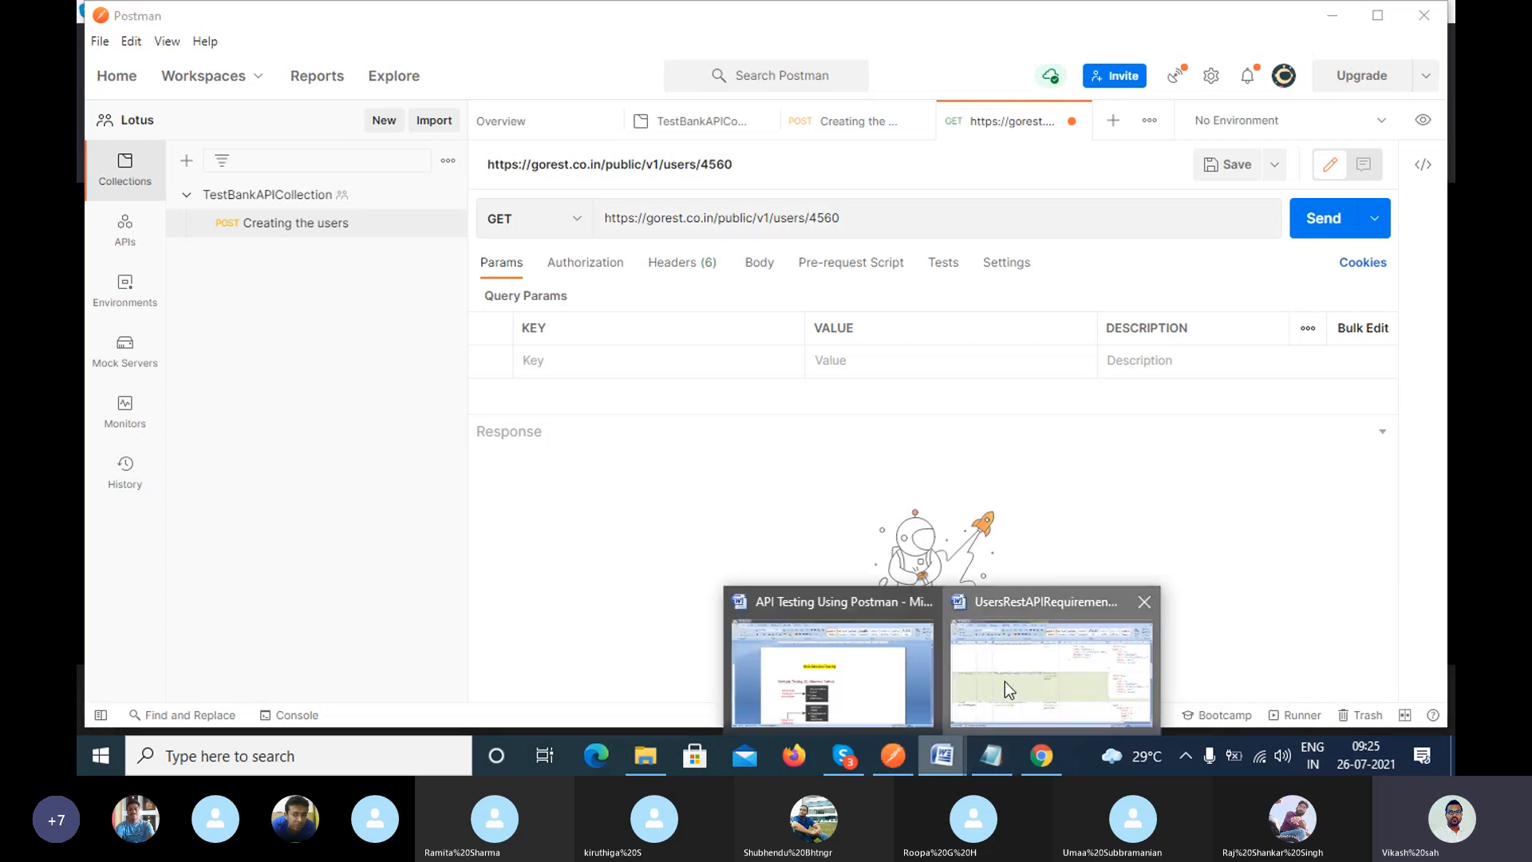
left_click(1004, 681)
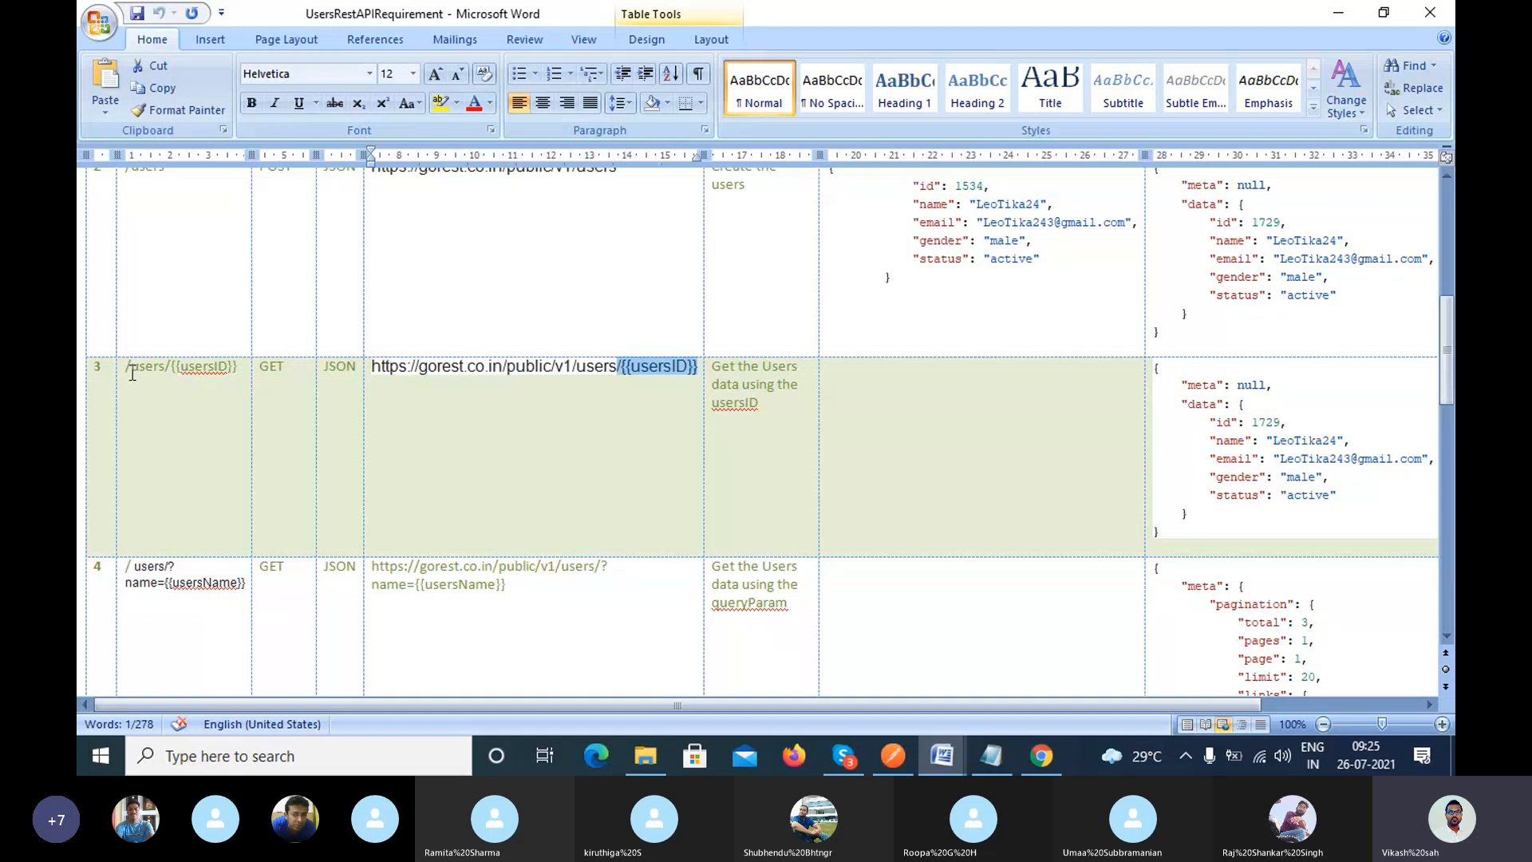
left_click_drag(172, 371, 240, 366)
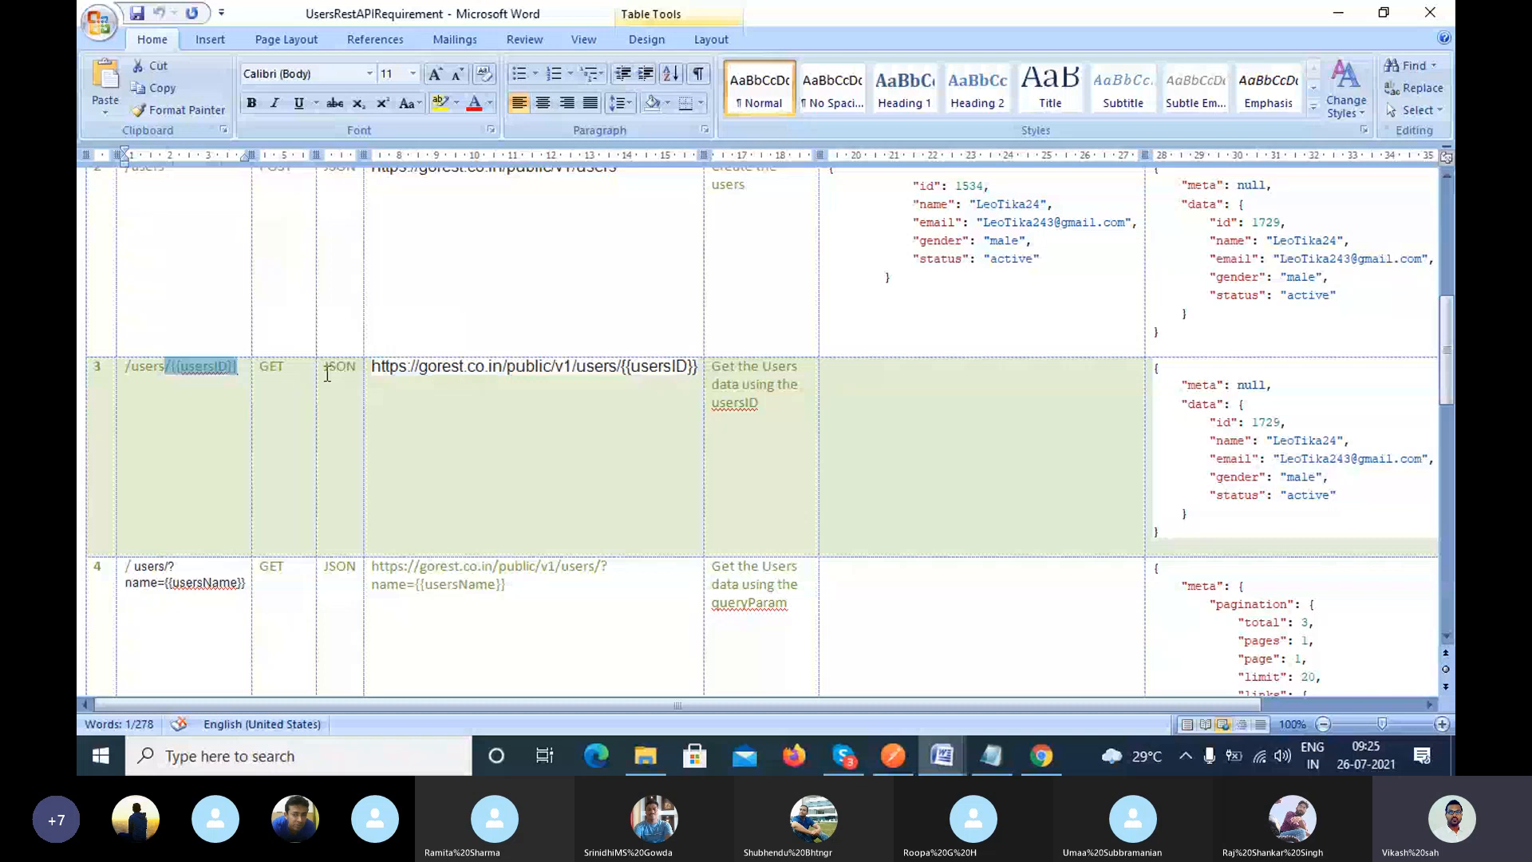
double_click(263, 367)
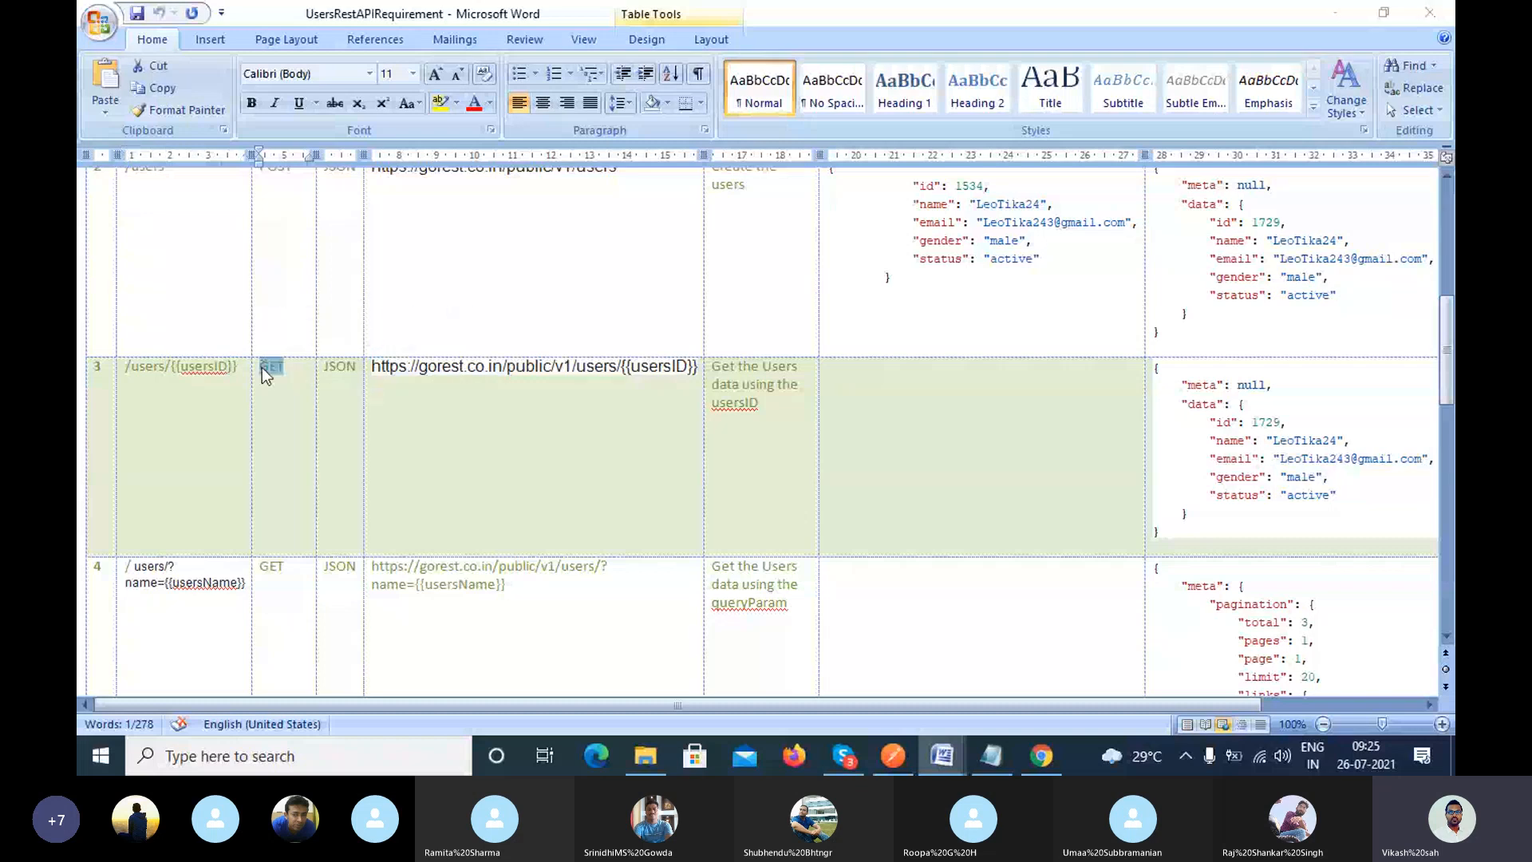
key("alt+Tab")
key("alt+Tab")
key("alt+Tab")
key("alt+Tab")
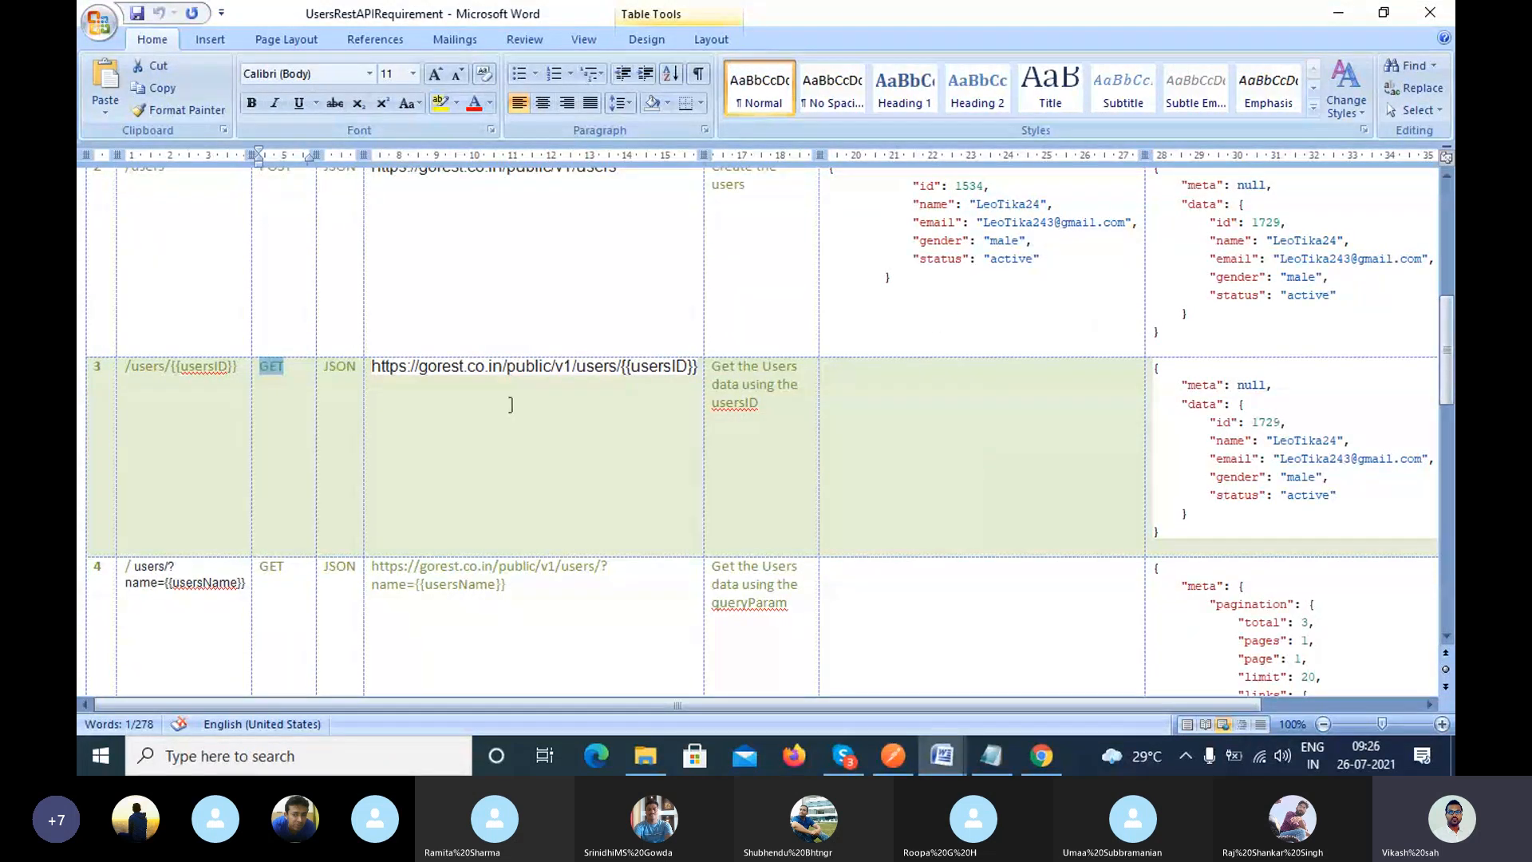
key("alt+Tab")
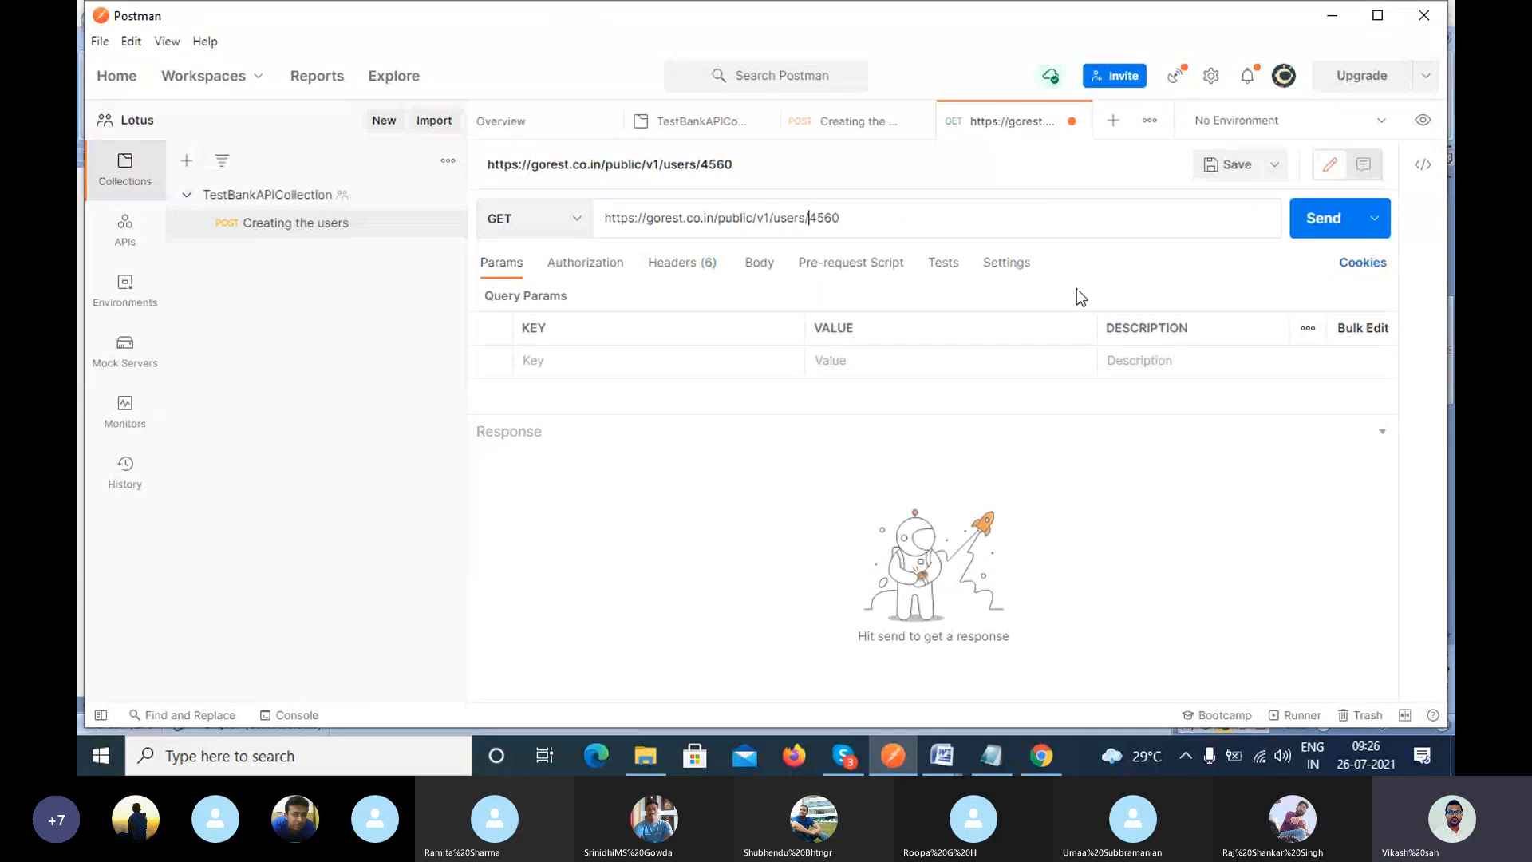
left_click(1336, 227)
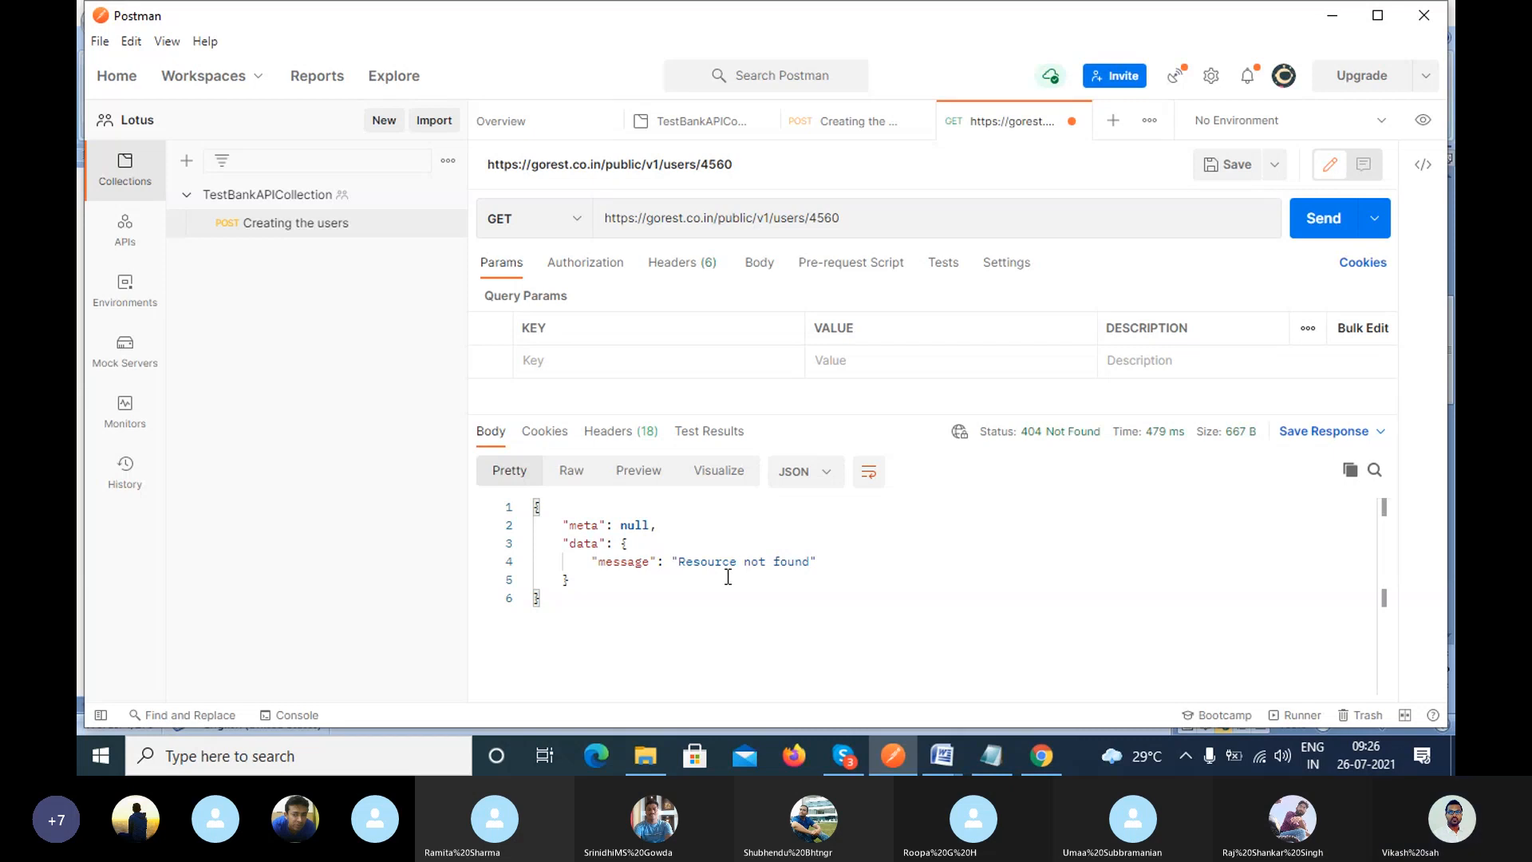
left_click(884, 218)
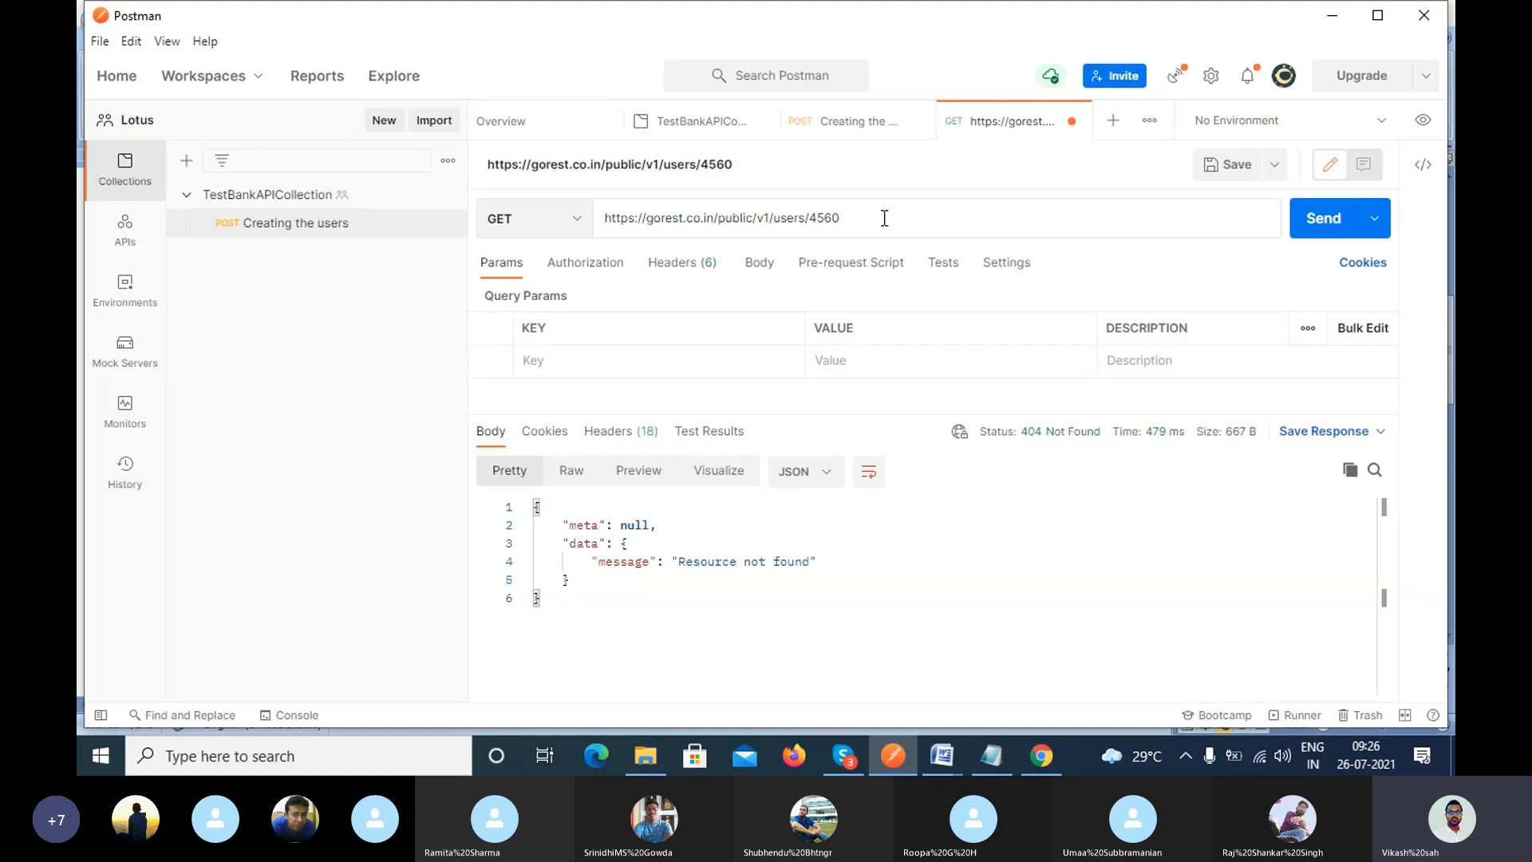
Copy the row 3 URL with {{usersID}} from UsersRestAPIRequirement in Word and paste it over the GET request's URL in Postman.
key("alt+Tab")
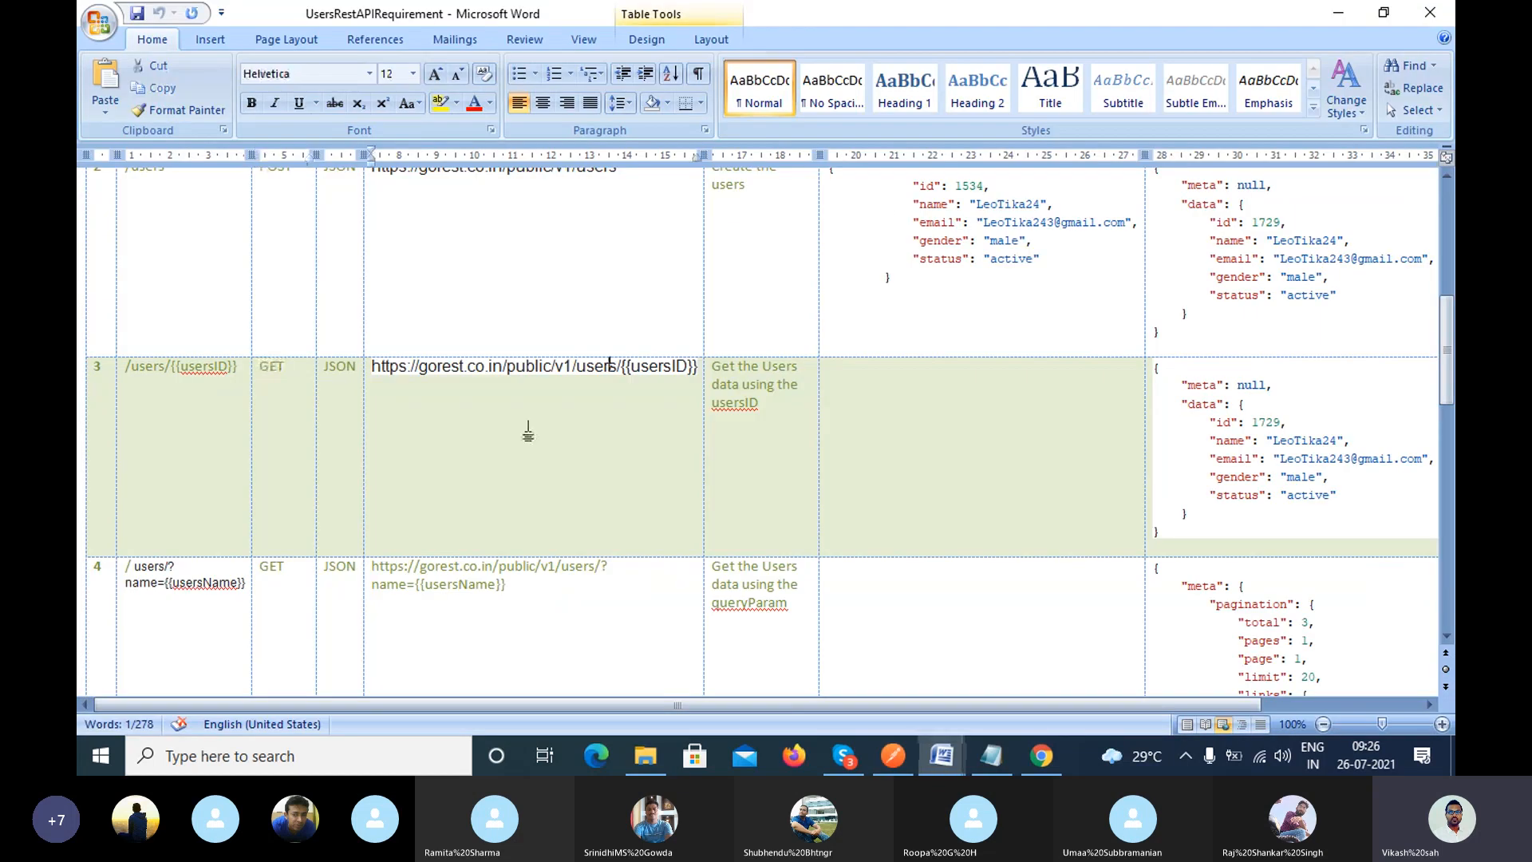
left_click_drag(371, 367, 697, 366)
key("ctrl+c")
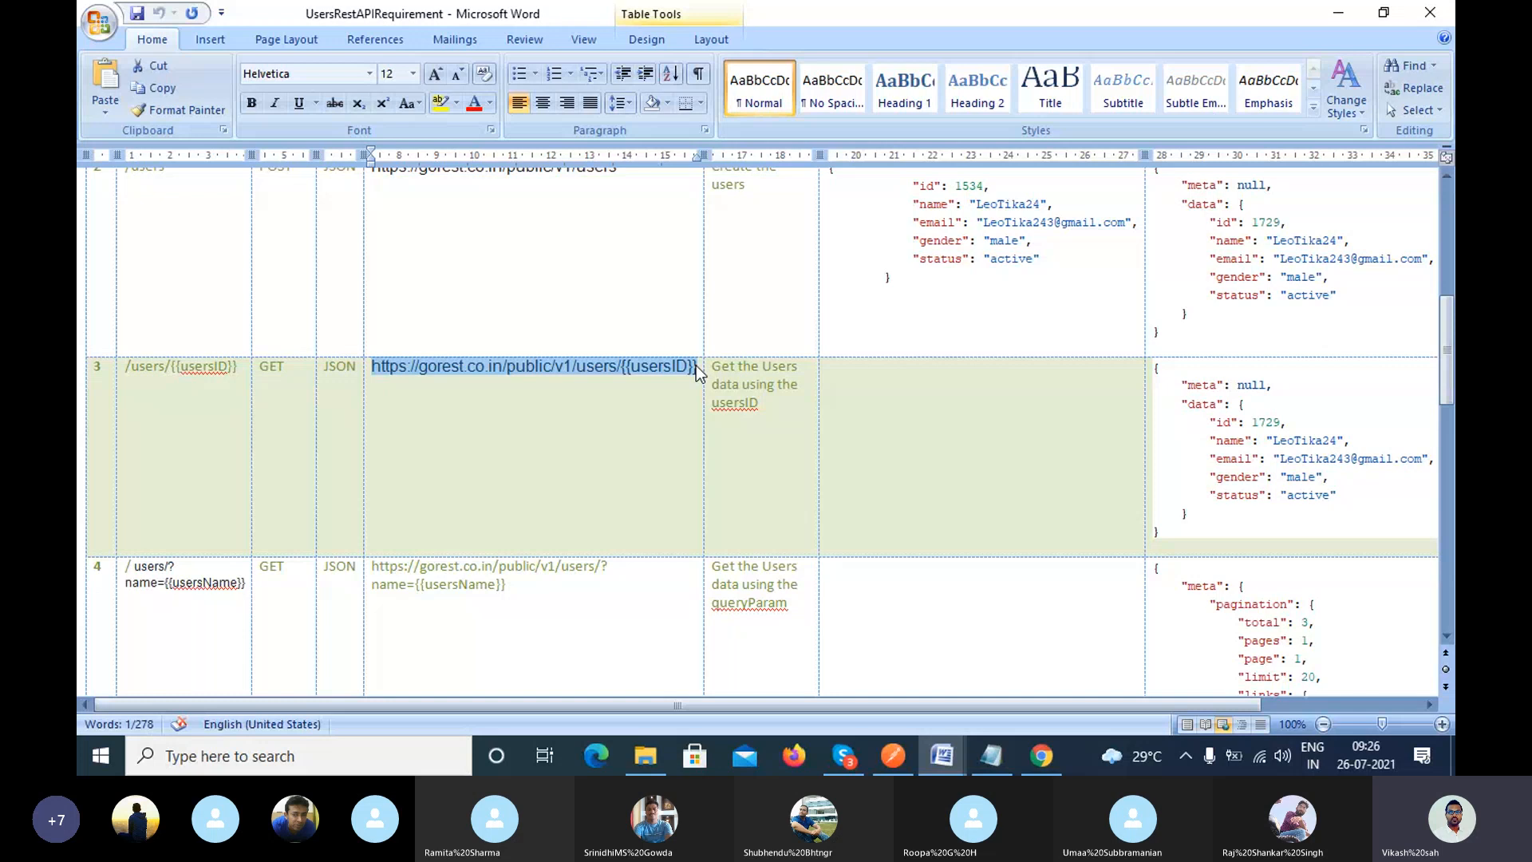
key("alt+Tab")
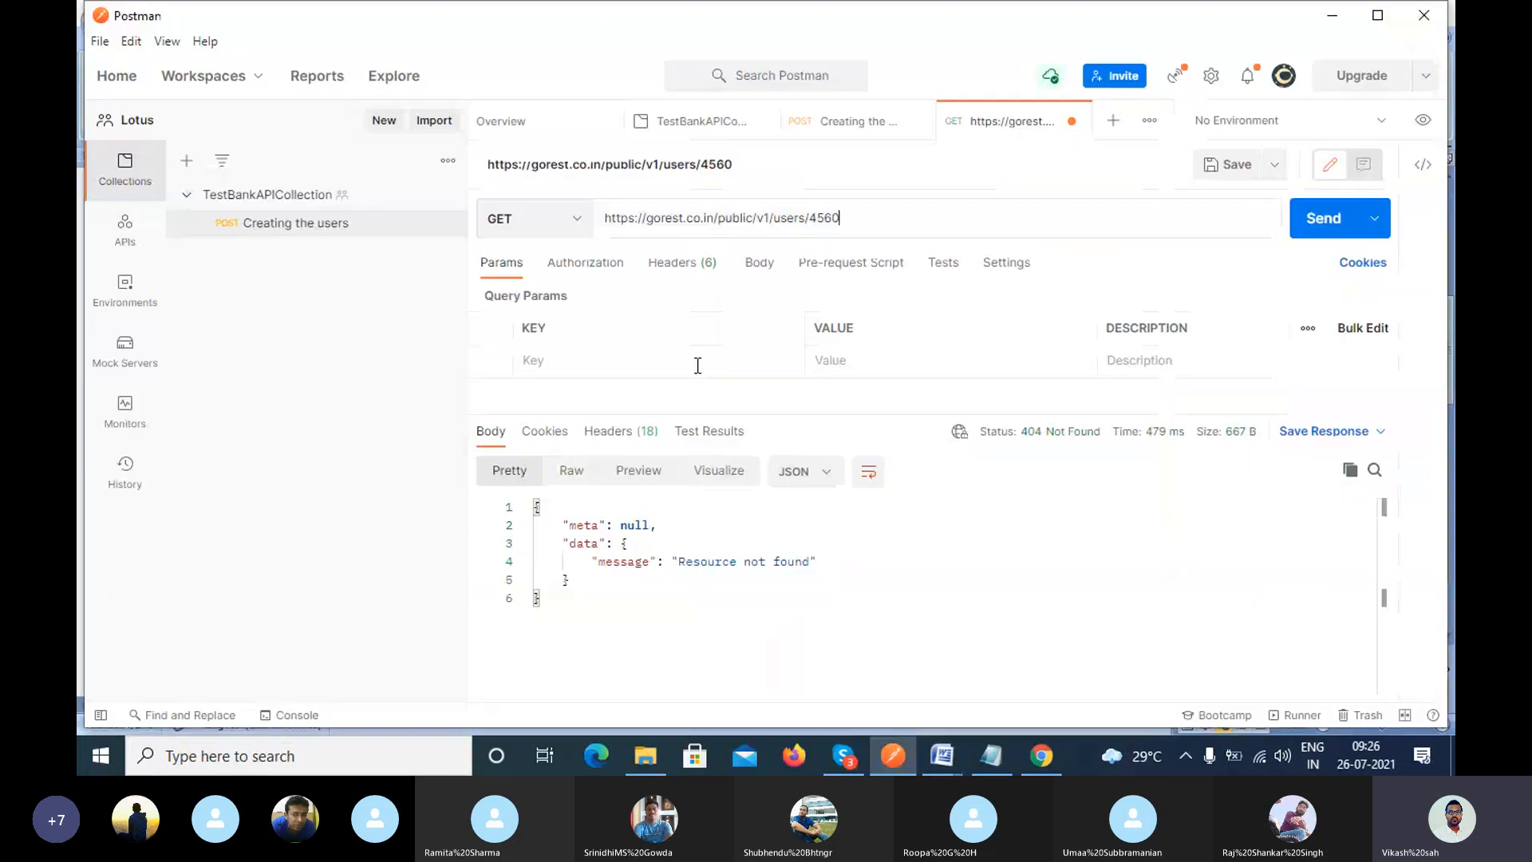
left_click_drag(860, 215, 597, 218)
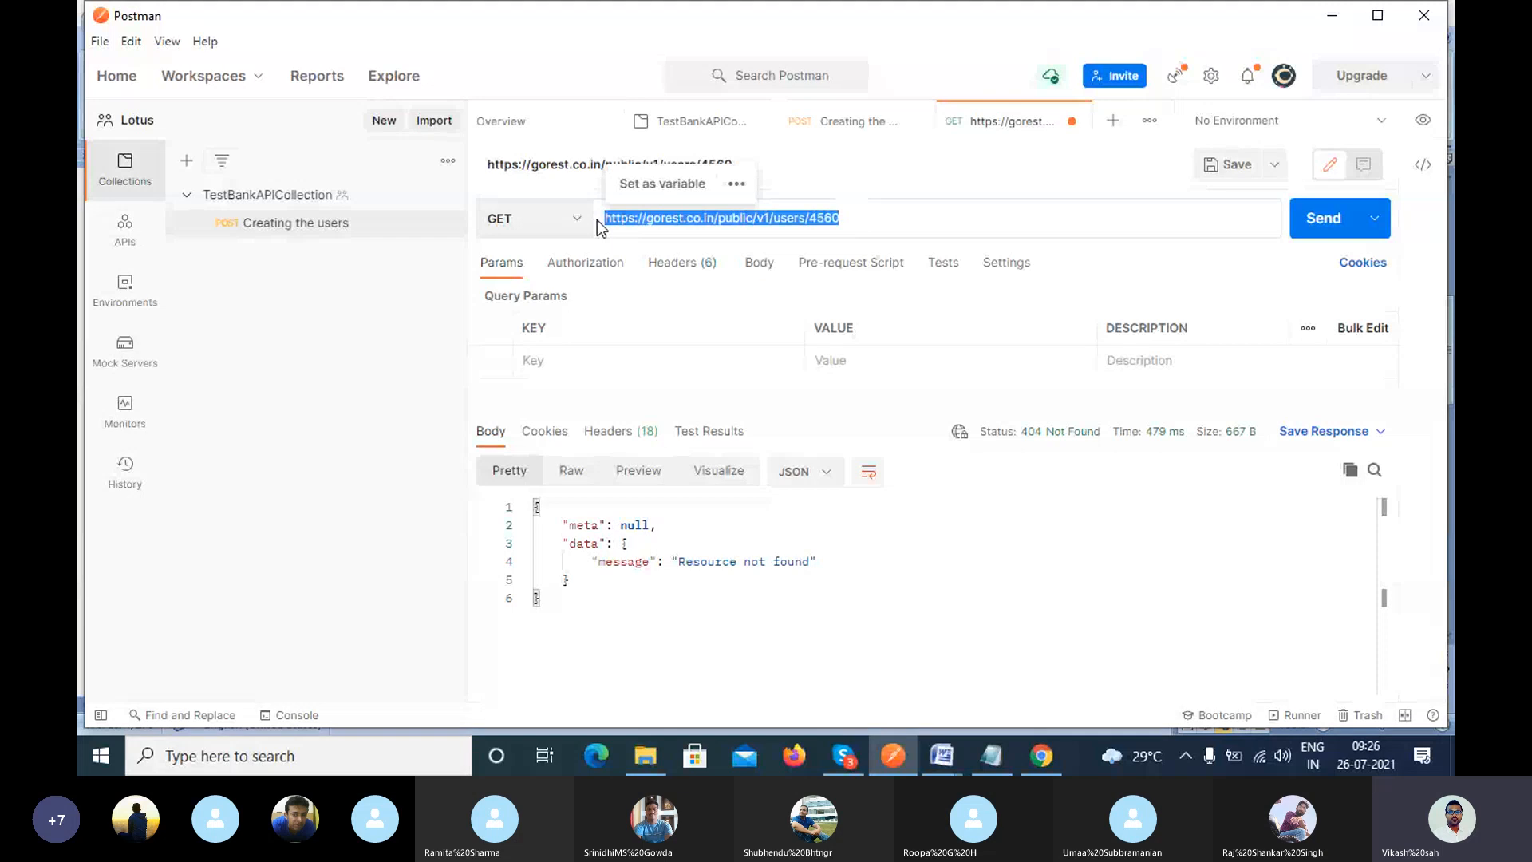
key("ctrl+v")
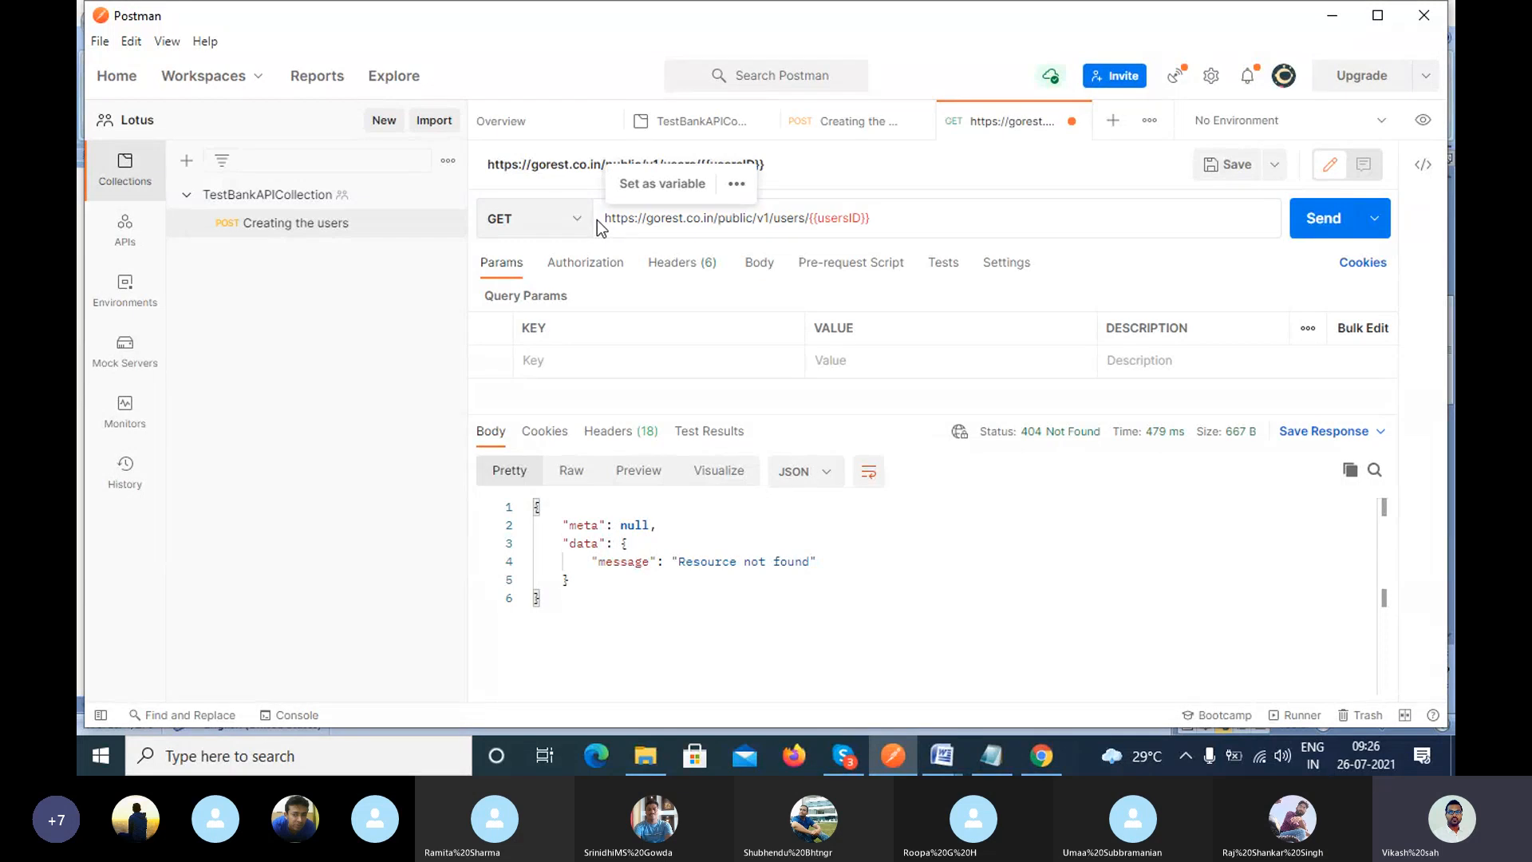
Check the id value in the response of the Creating the users request.
left_click(843, 134)
left_click(731, 515)
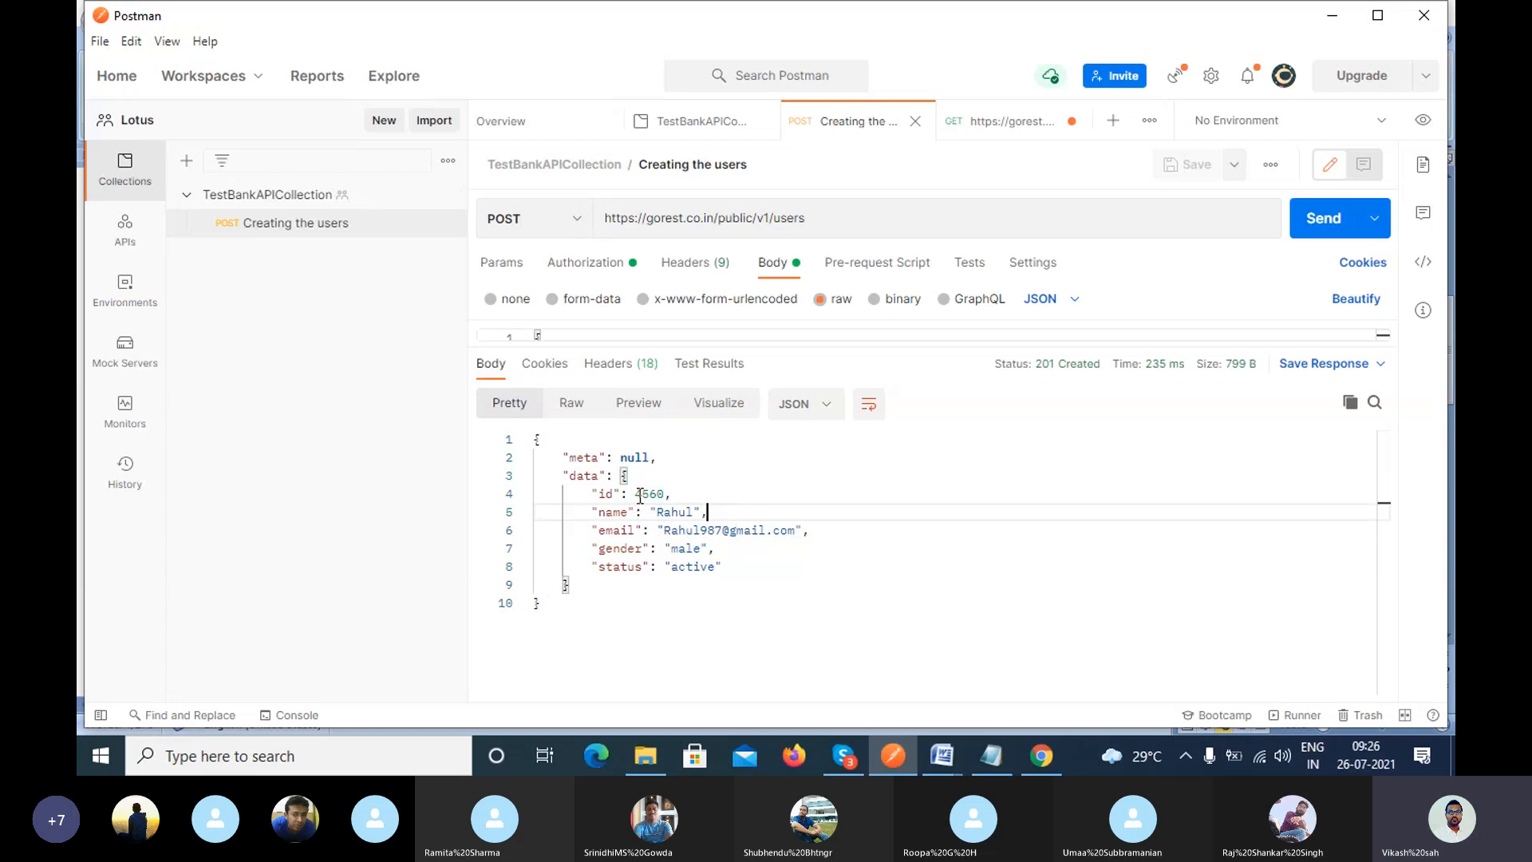
left_click_drag(636, 495, 665, 496)
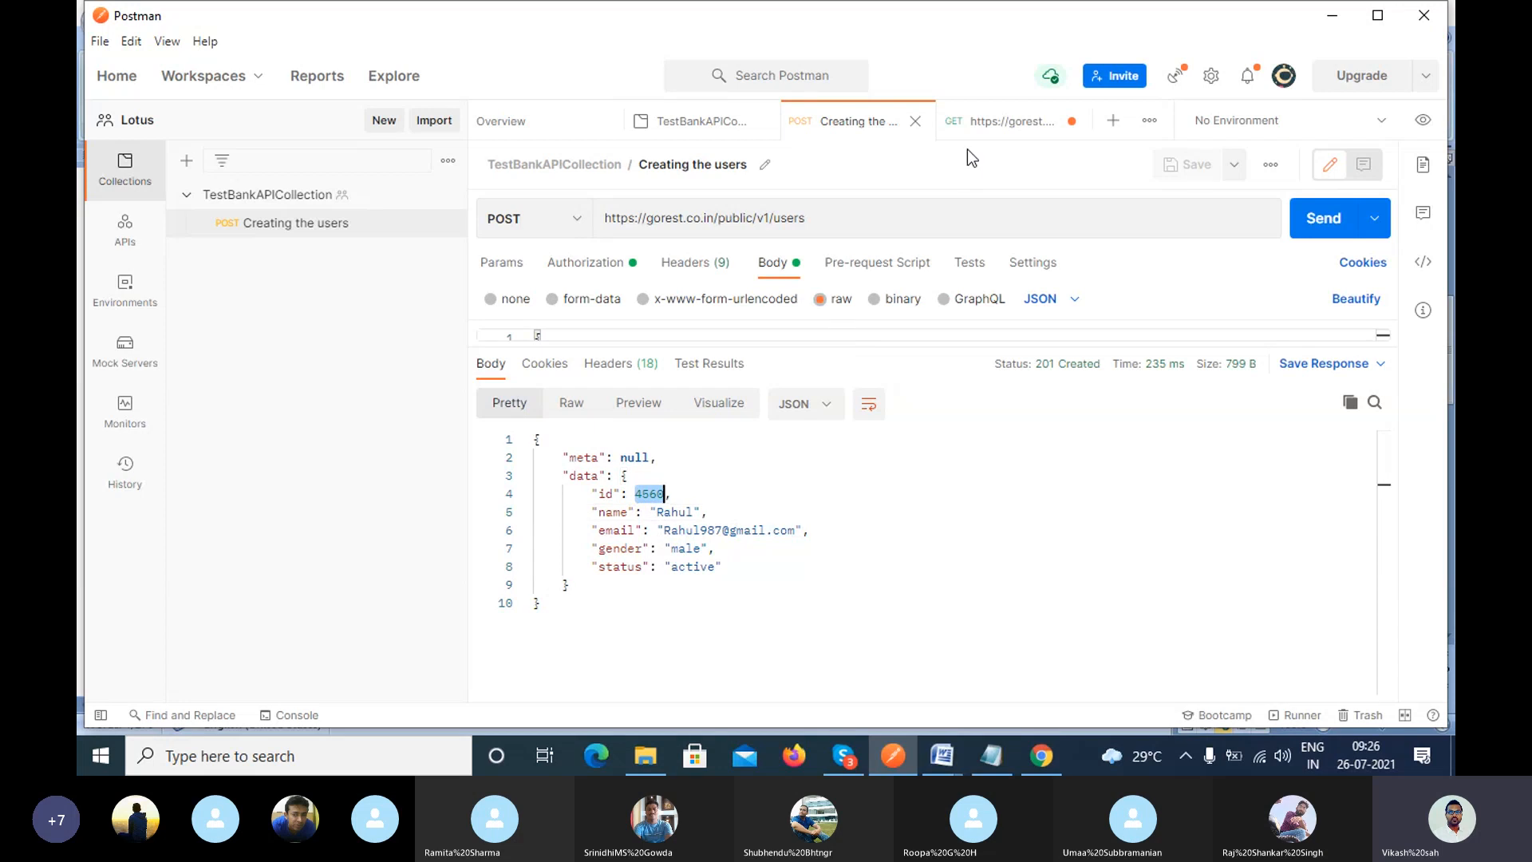
Replace {{usersID}} in the GET request's URL with 4560 and send the request again.
left_click(997, 121)
left_click(927, 214)
type("45")
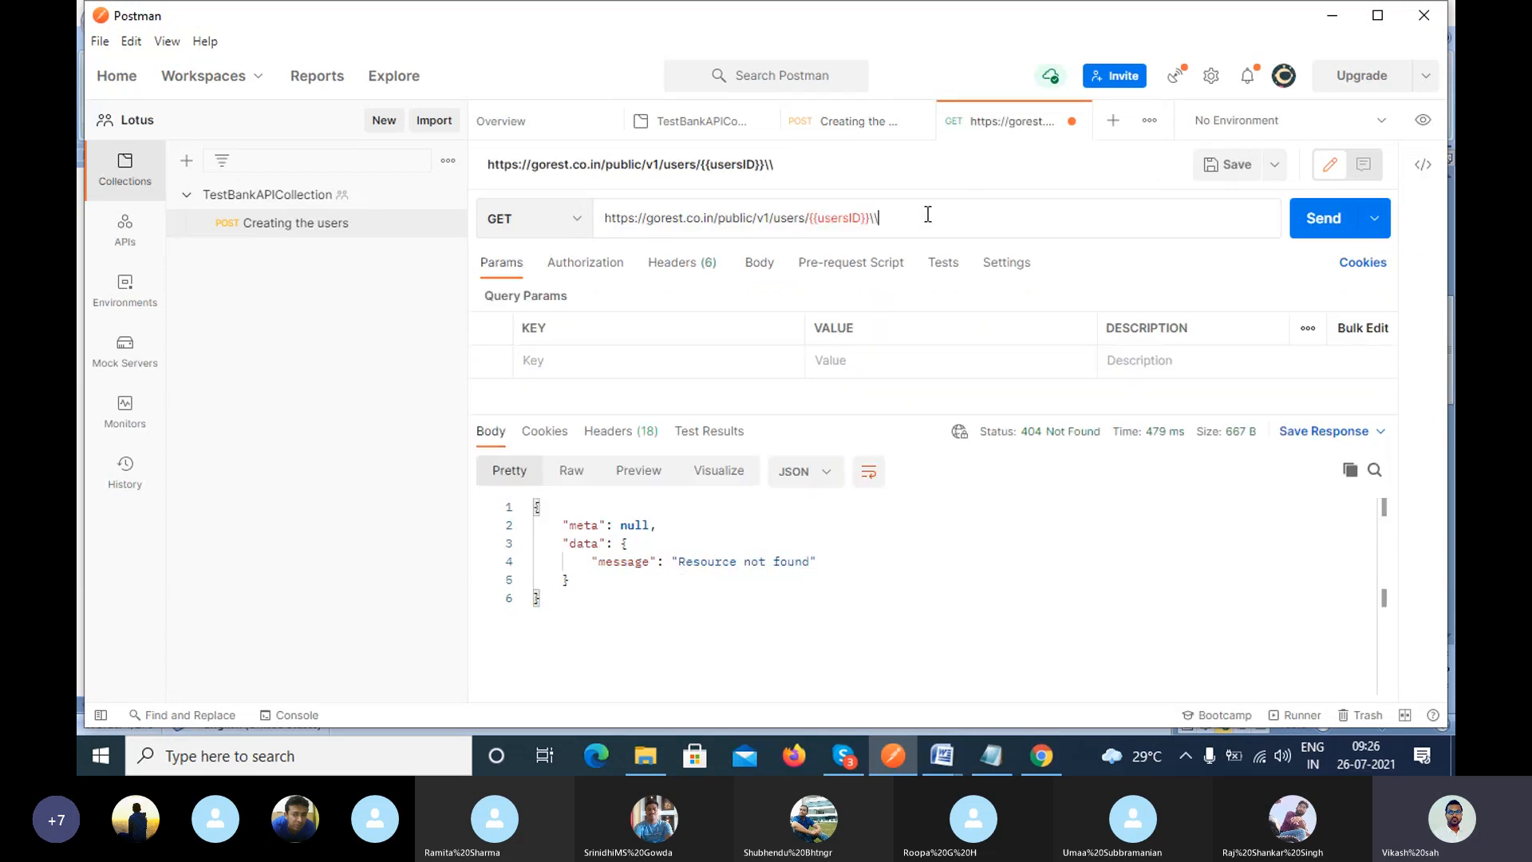
key("BackSpace")
key("BackSpace")
key("BackSpace")
key("BackSpace")
key("BackSpace")
key("BackSpace")
key("BackSpace")
key("BackSpace")
key("BackSpace")
key("BackSpace")
key("BackSpace")
key("BackSpace")
key("BackSpace")
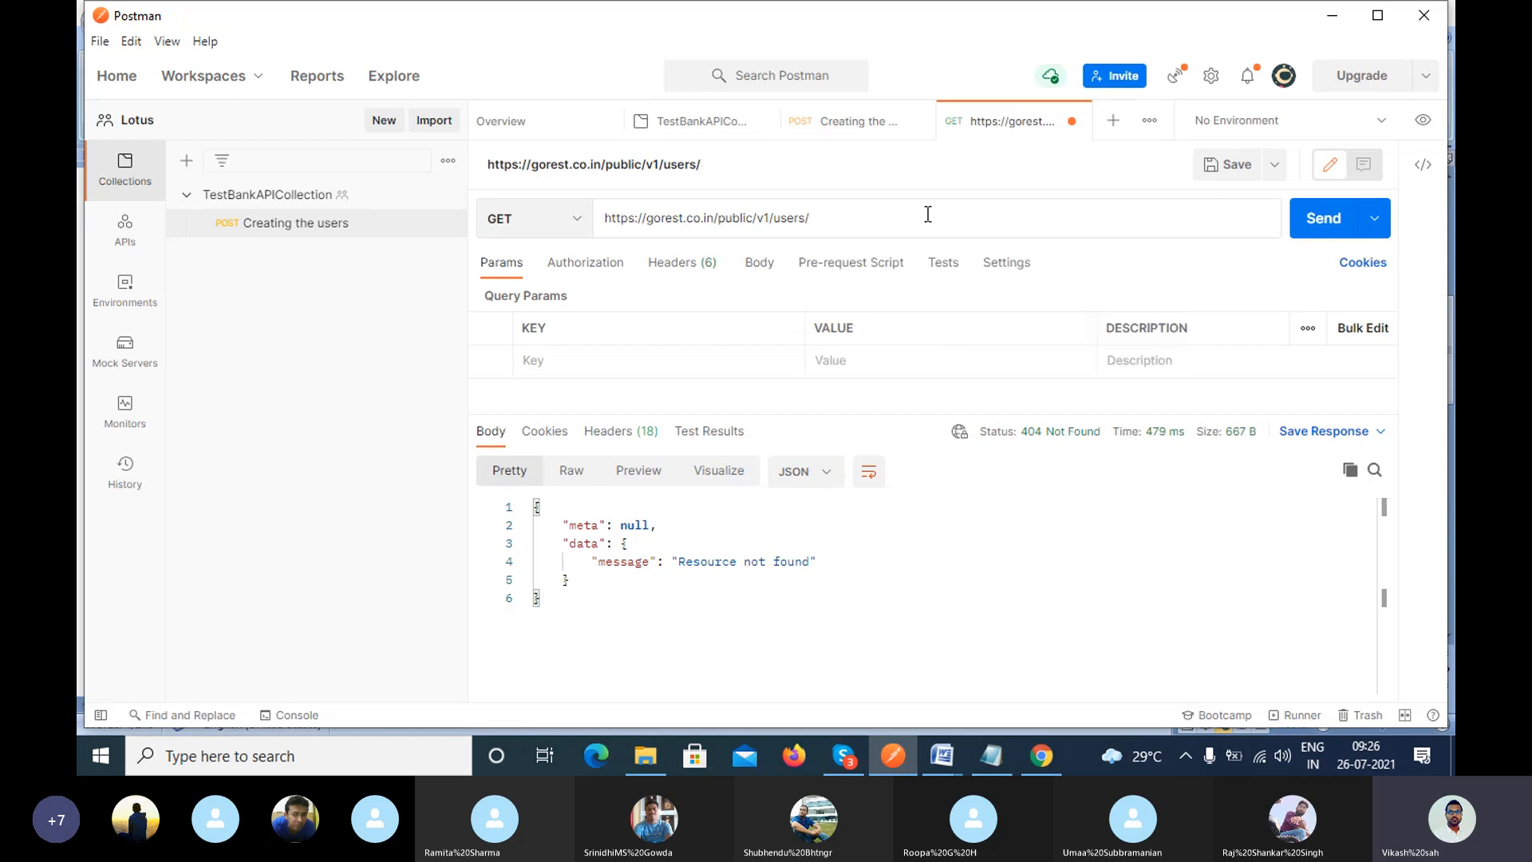
type("4560")
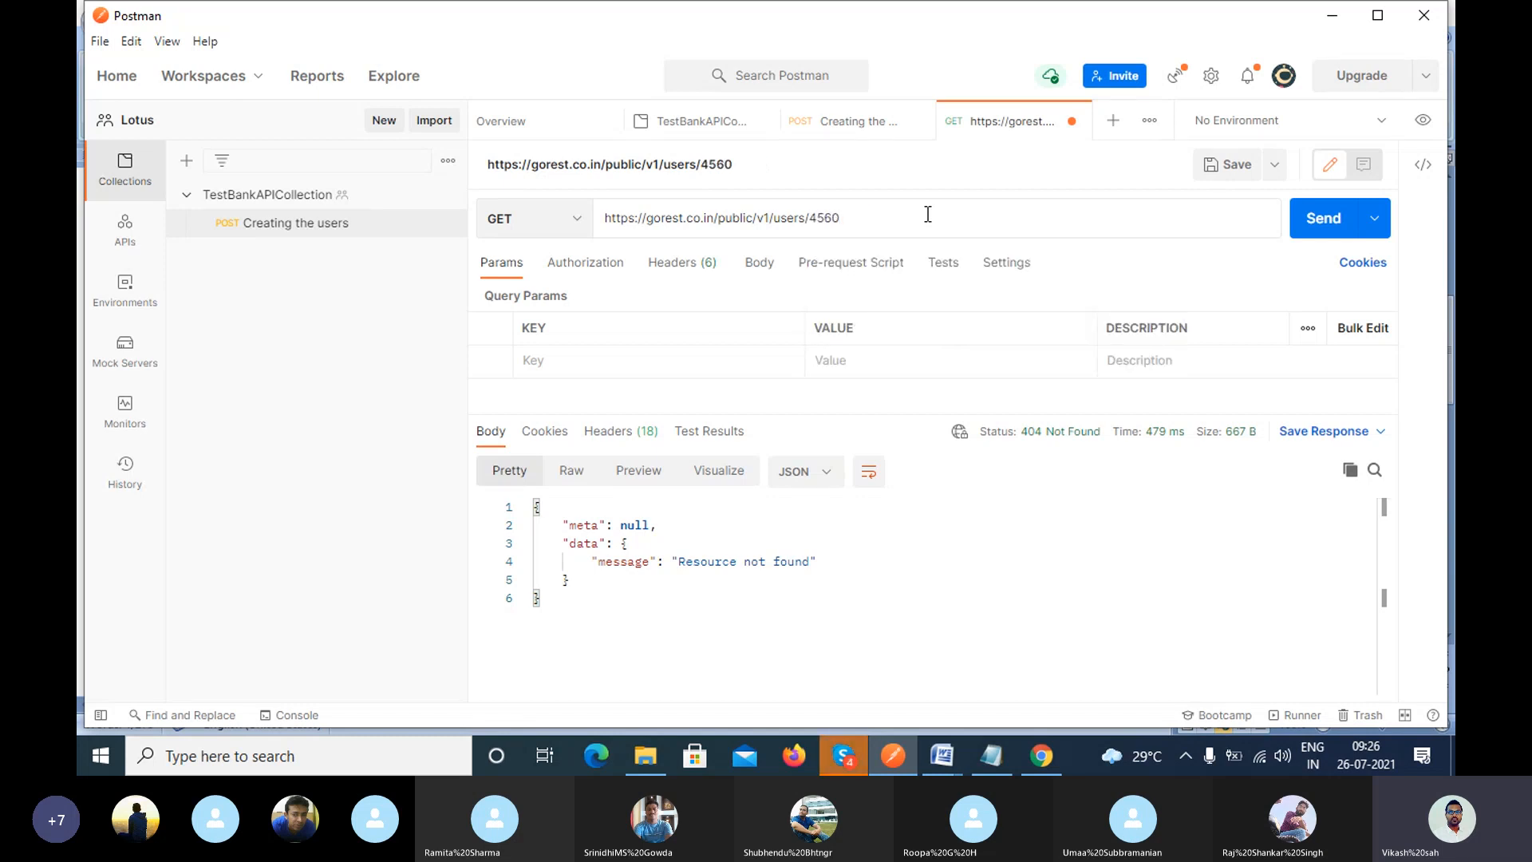
left_click(1306, 227)
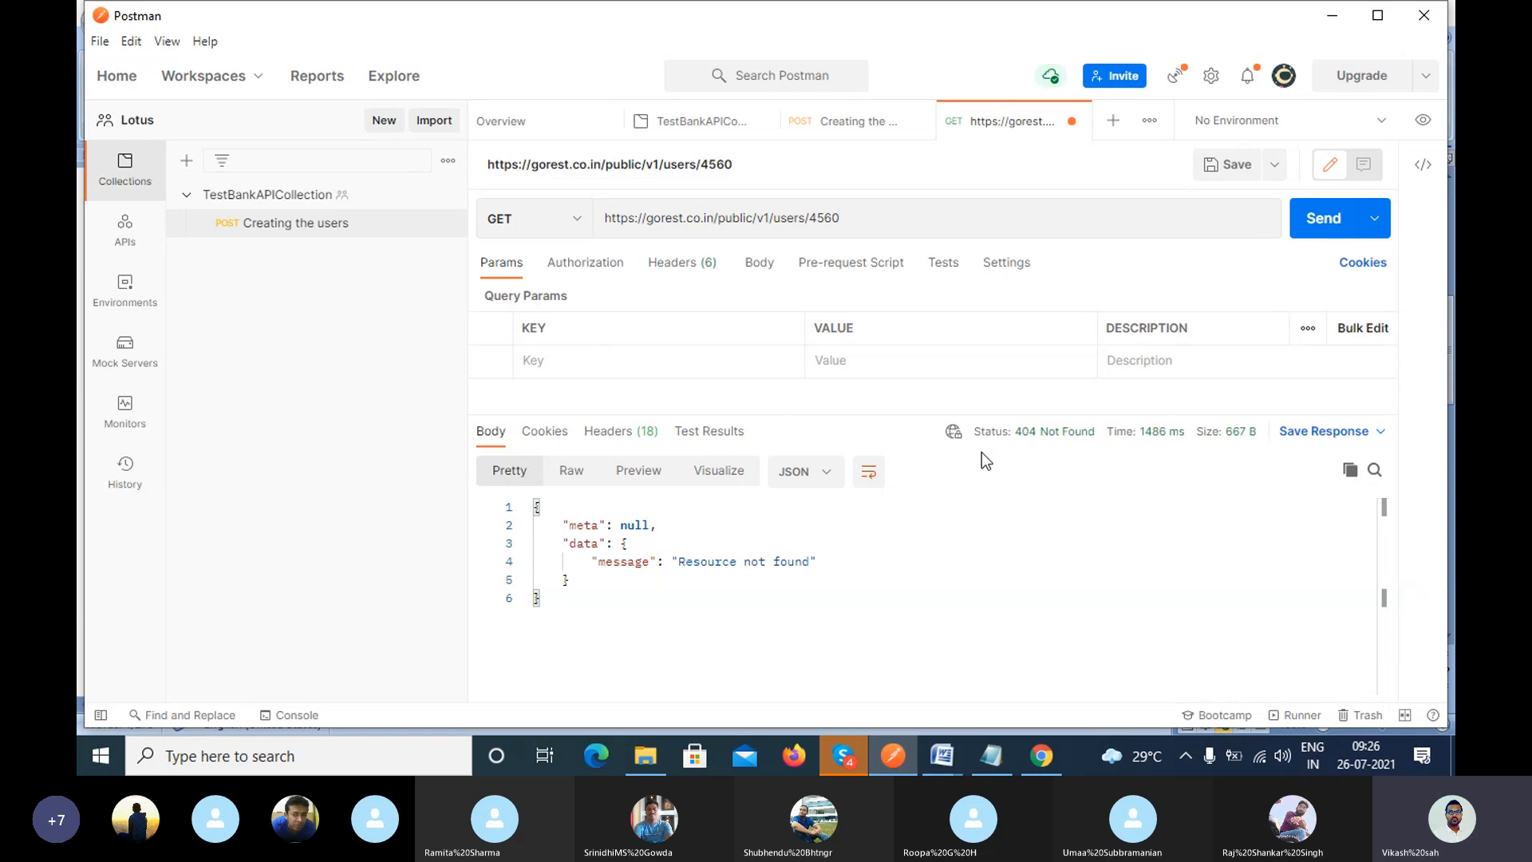
Enlarge the body editor of the Creating the users request and replace the name value with a different user's name.
left_click(850, 121)
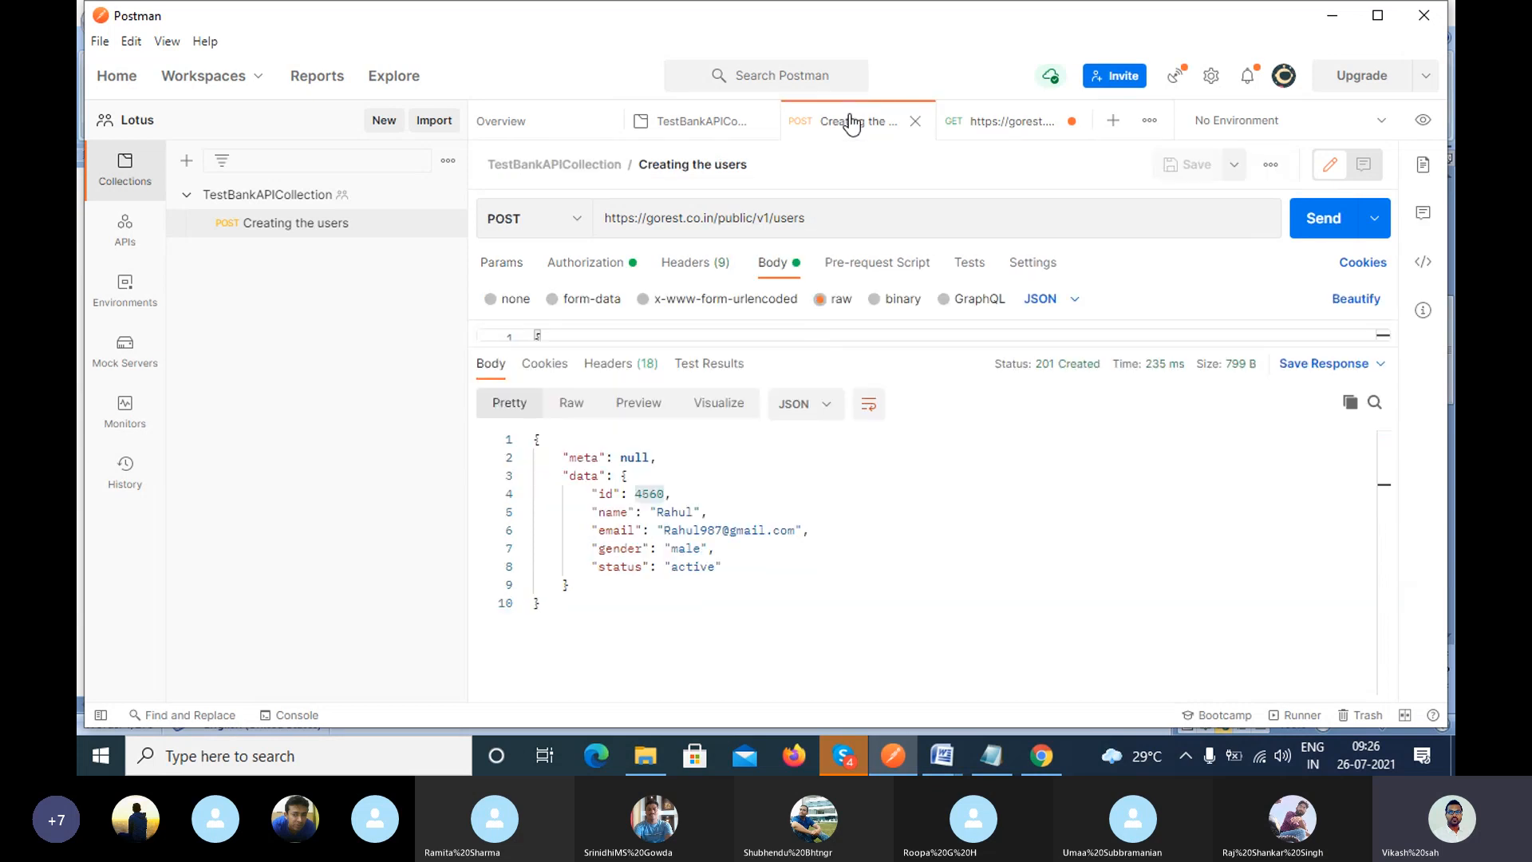
left_click_drag(895, 345, 897, 485)
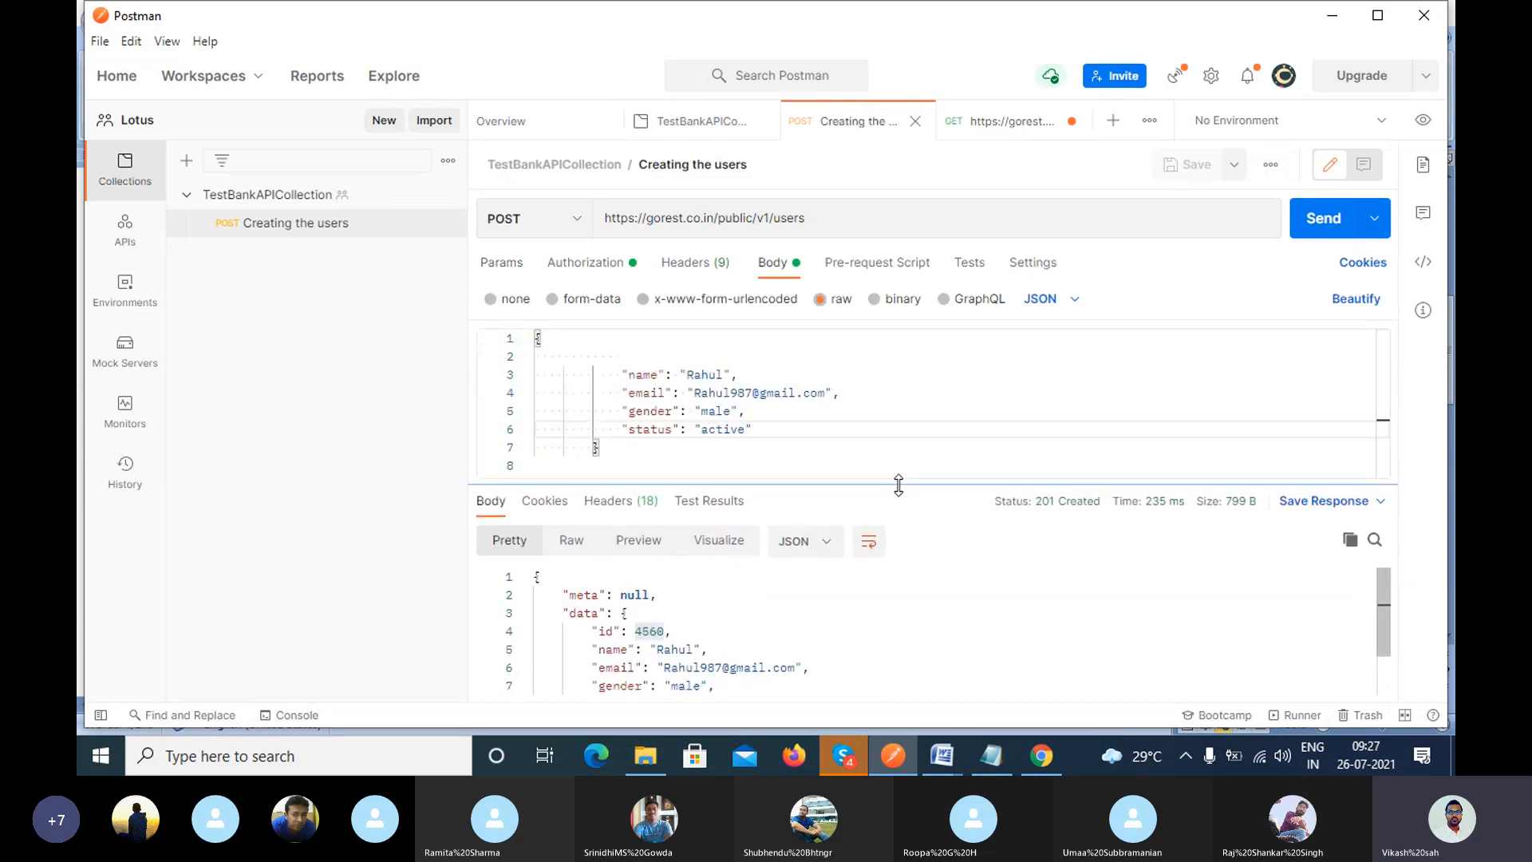
double_click(721, 374)
key("BackSpace")
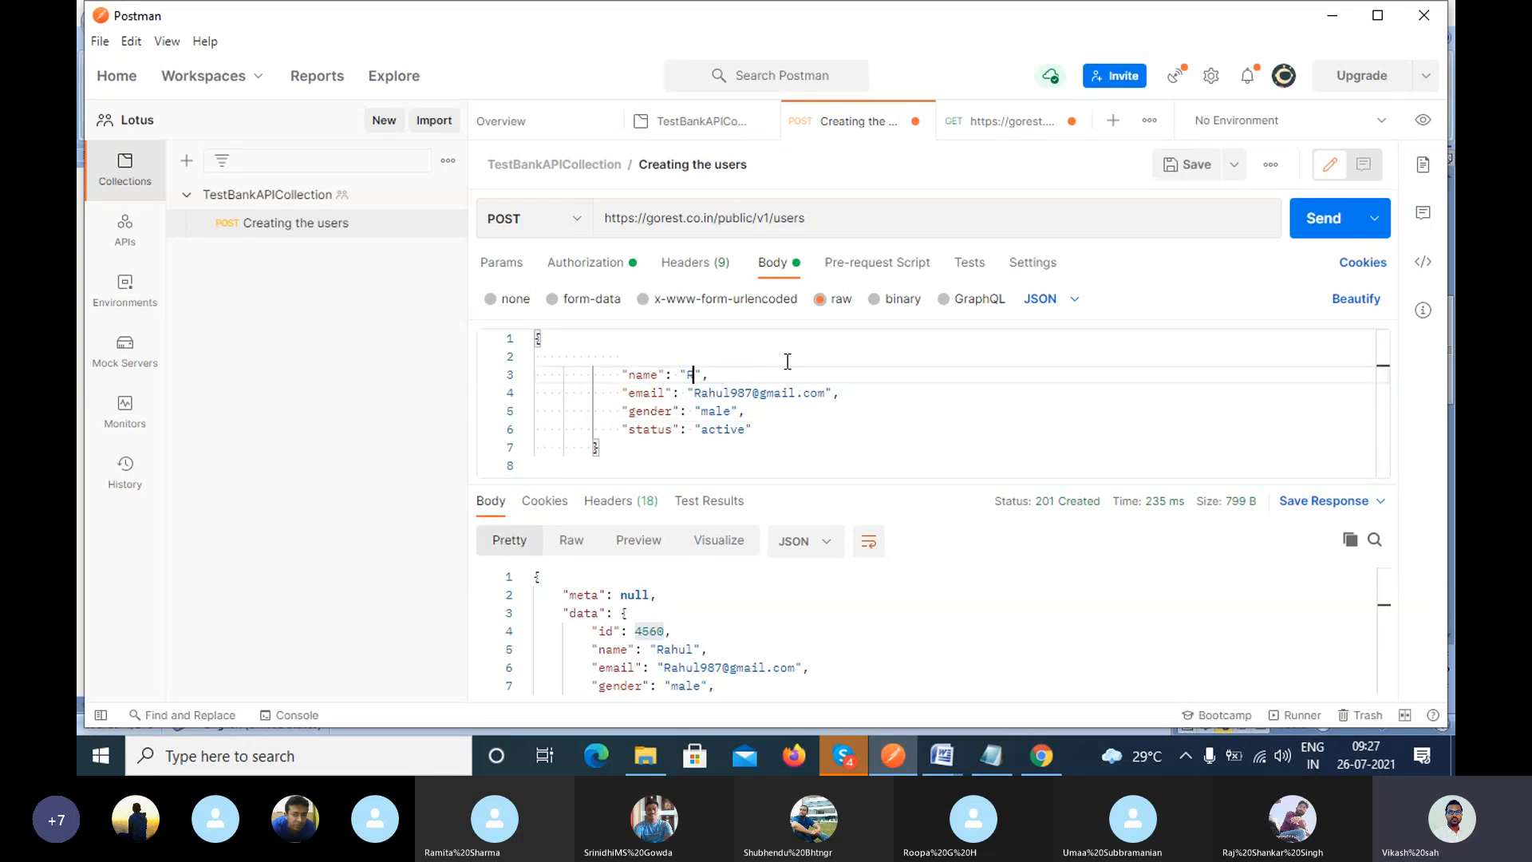
type("Vijay")
Change the email value in the request body to match the new user's name, keeping the number and domain.
double_click(726, 390)
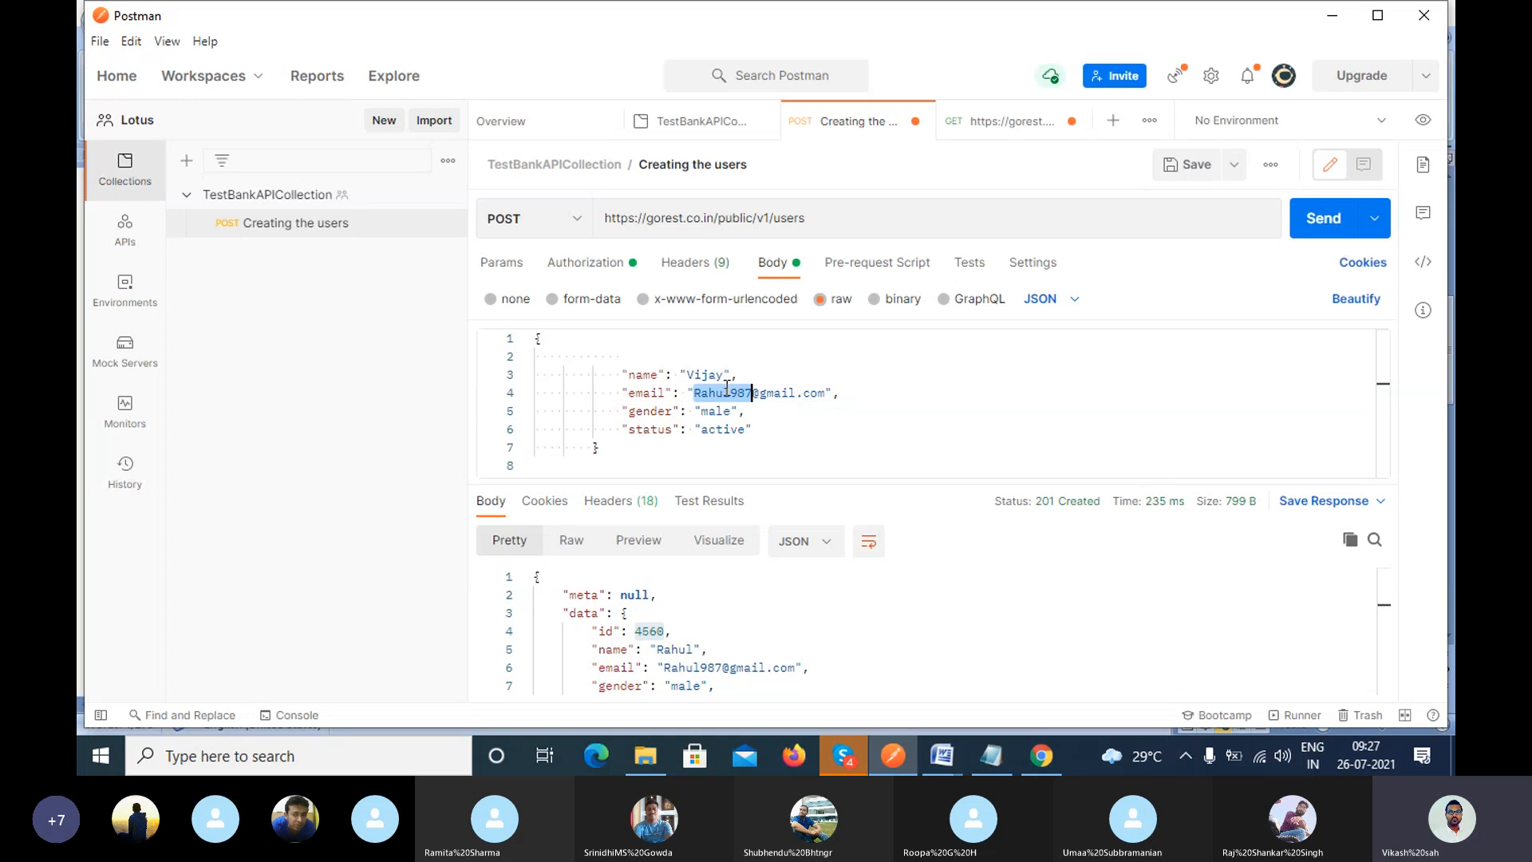
left_click(724, 393)
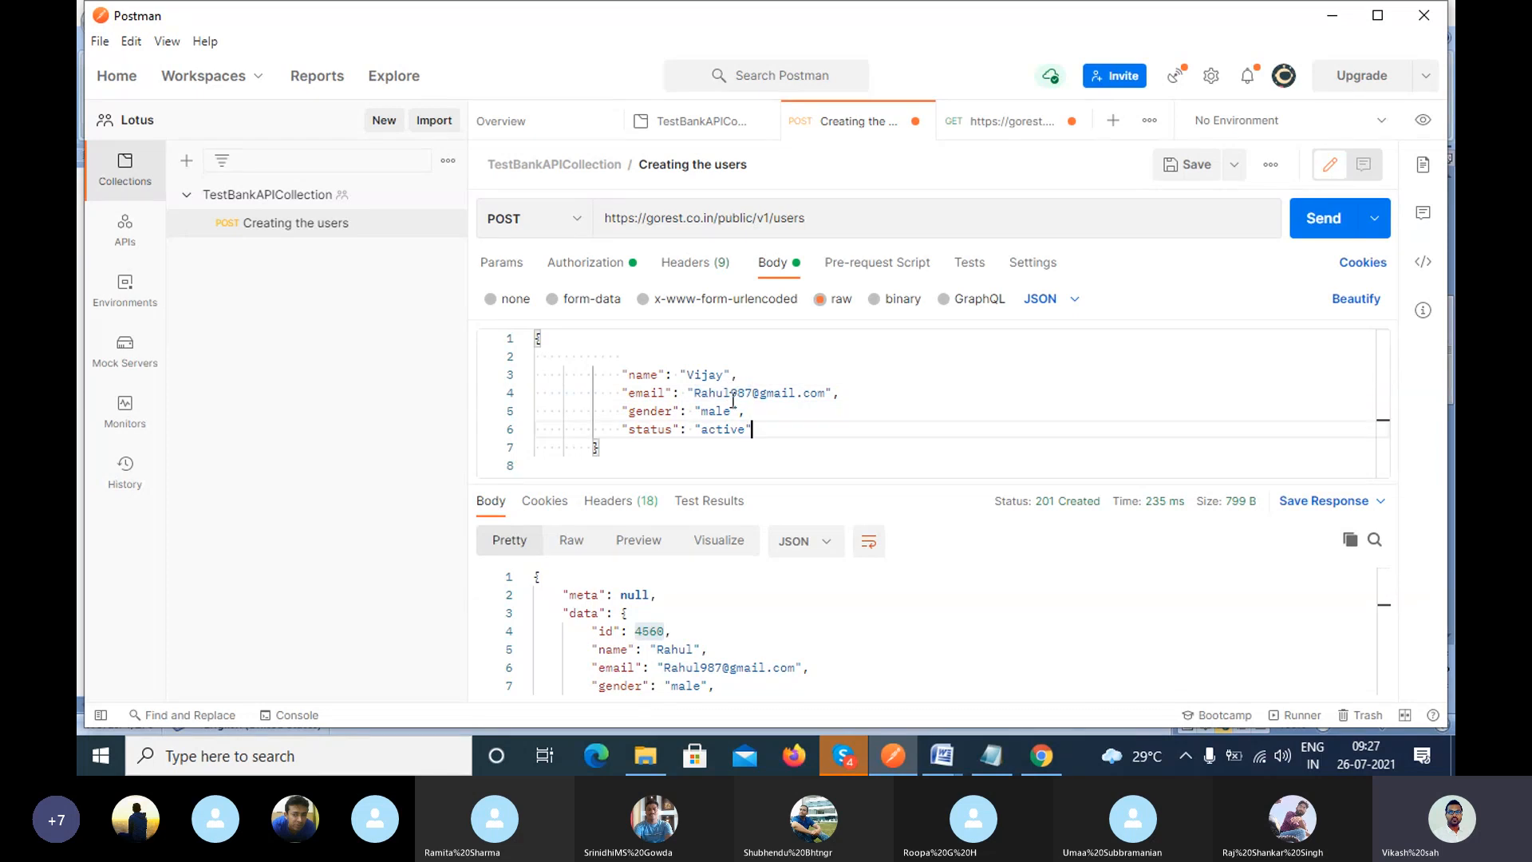
key("BackSpace")
key("BackSpace")
key("BackSpace")
key("BackSpace")
type("Vi")
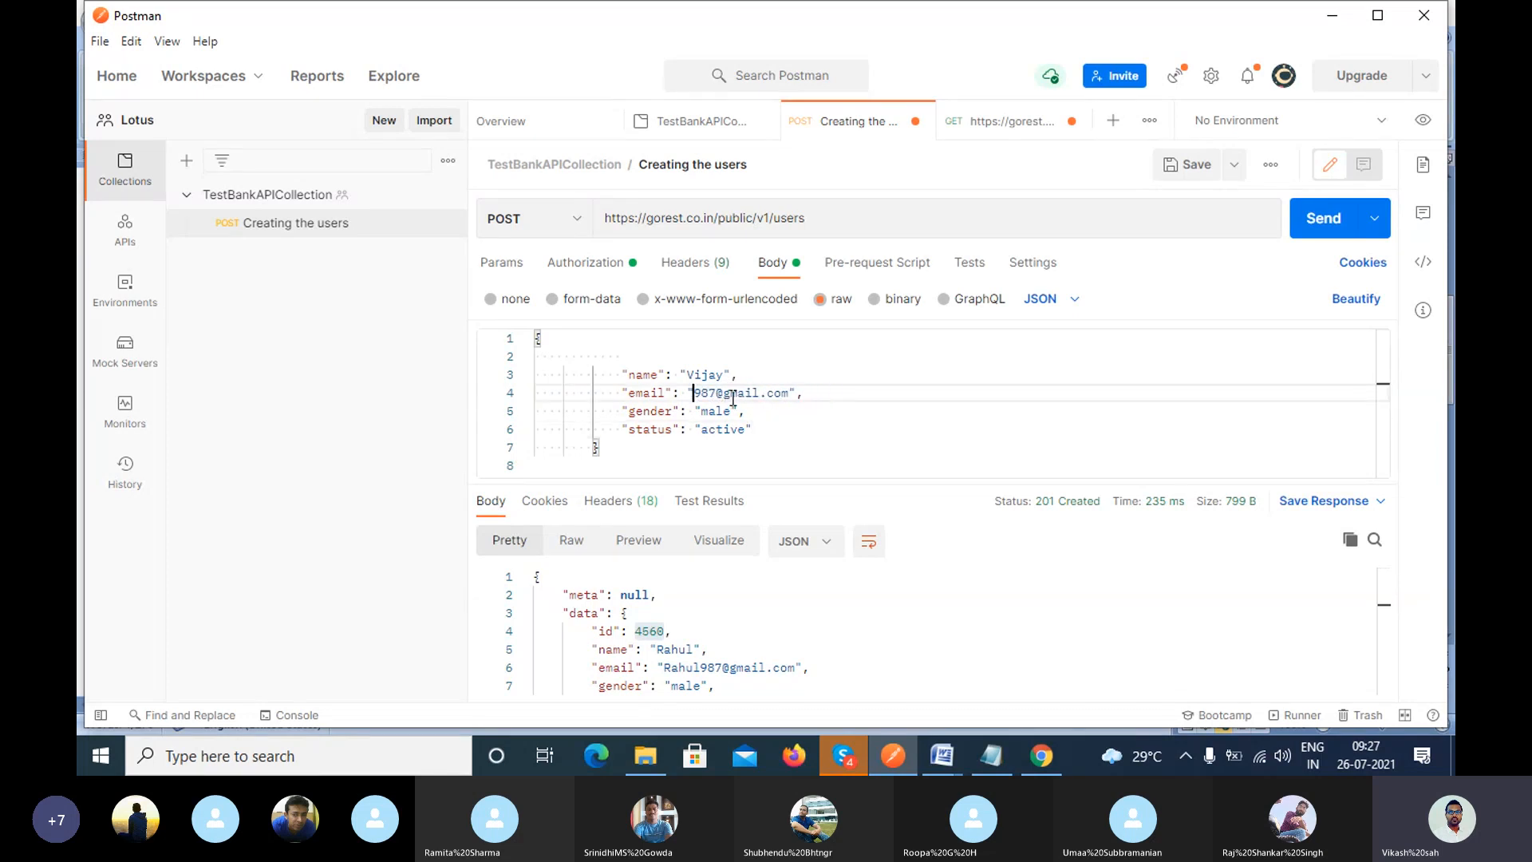
type("jay")
left_click(778, 426)
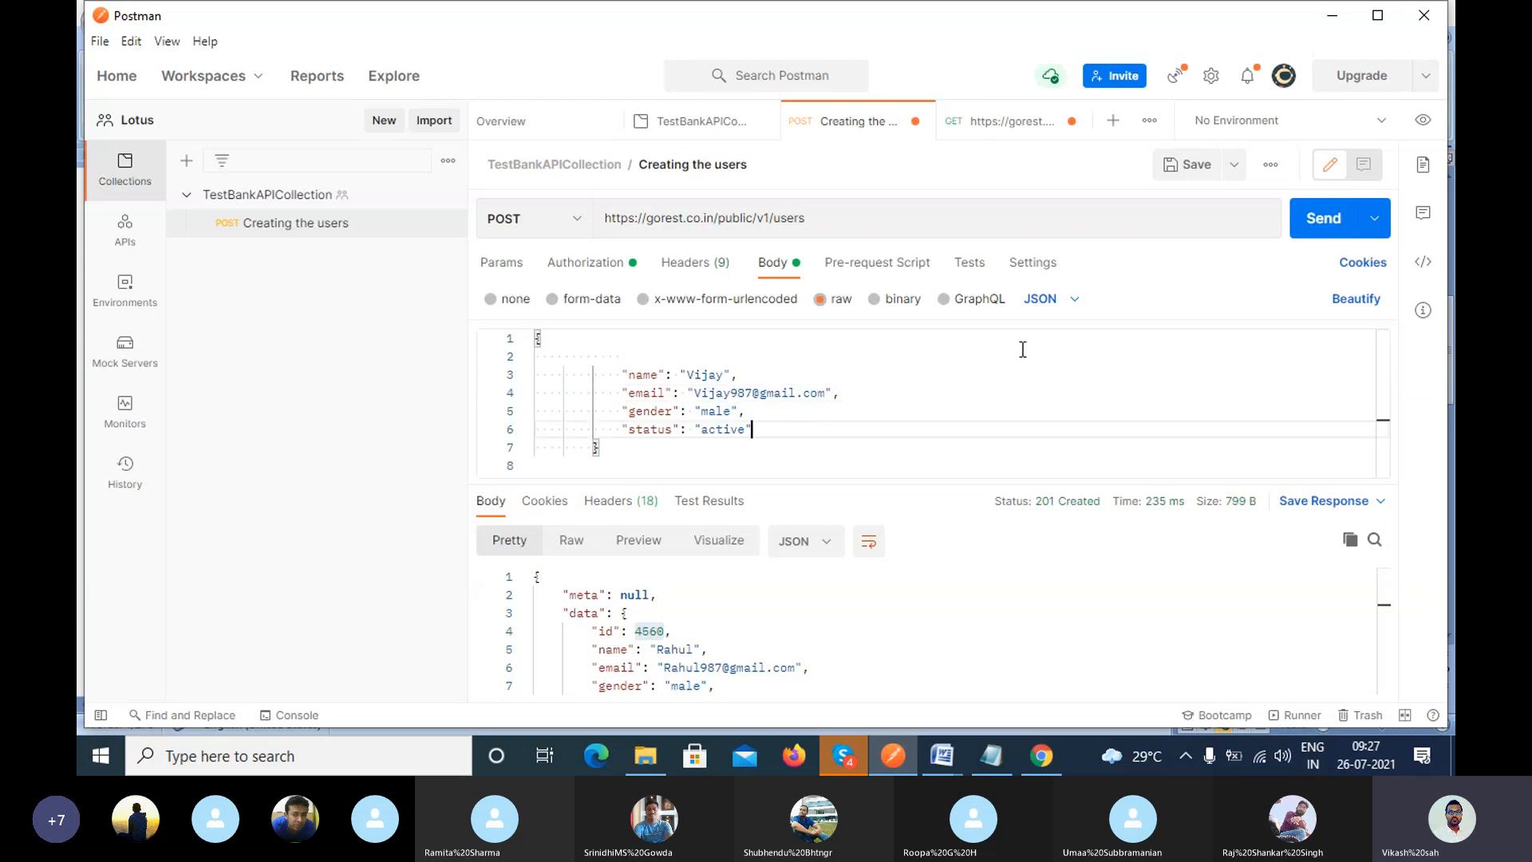
Send the POST request to create the user, enlarge the response area and highlight the new id.
left_click(1323, 219)
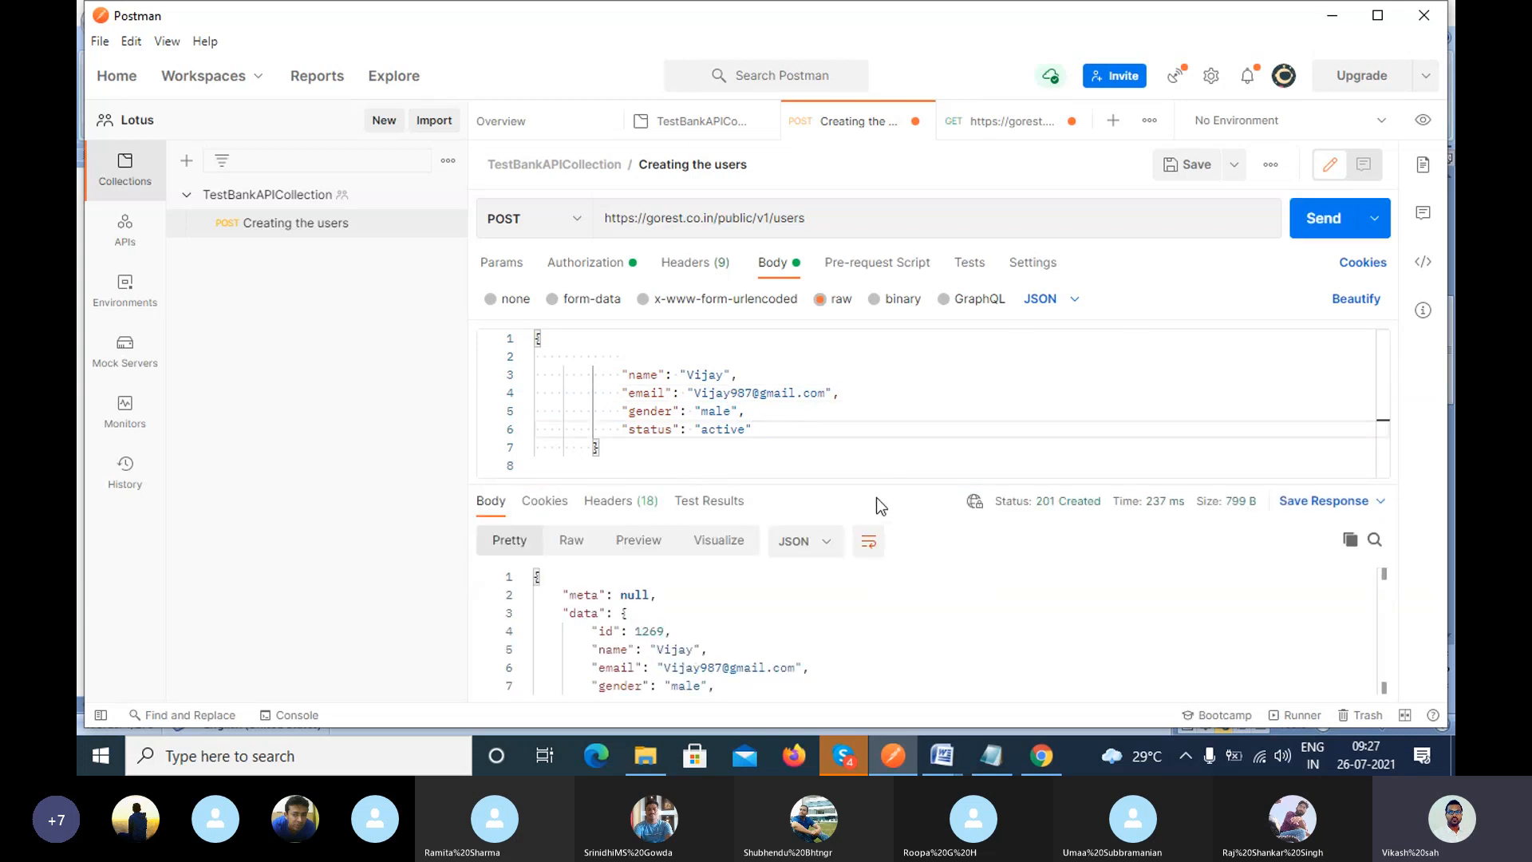
left_click_drag(898, 482, 907, 404)
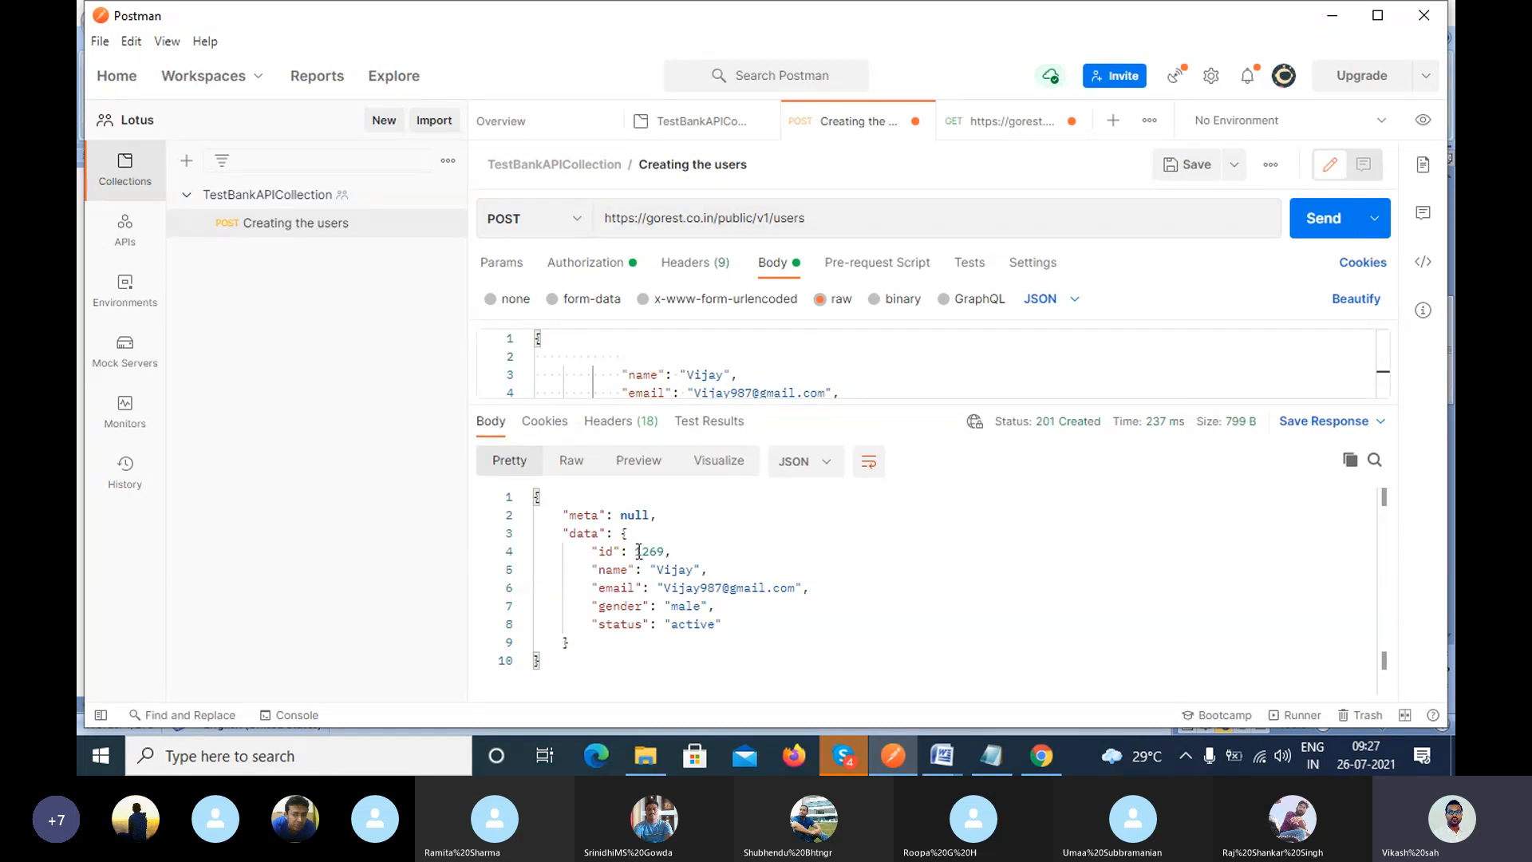
left_click_drag(635, 550, 648, 551)
Set the user id at the end of the GET request's URL to 1269 and send the request.
left_click(997, 121)
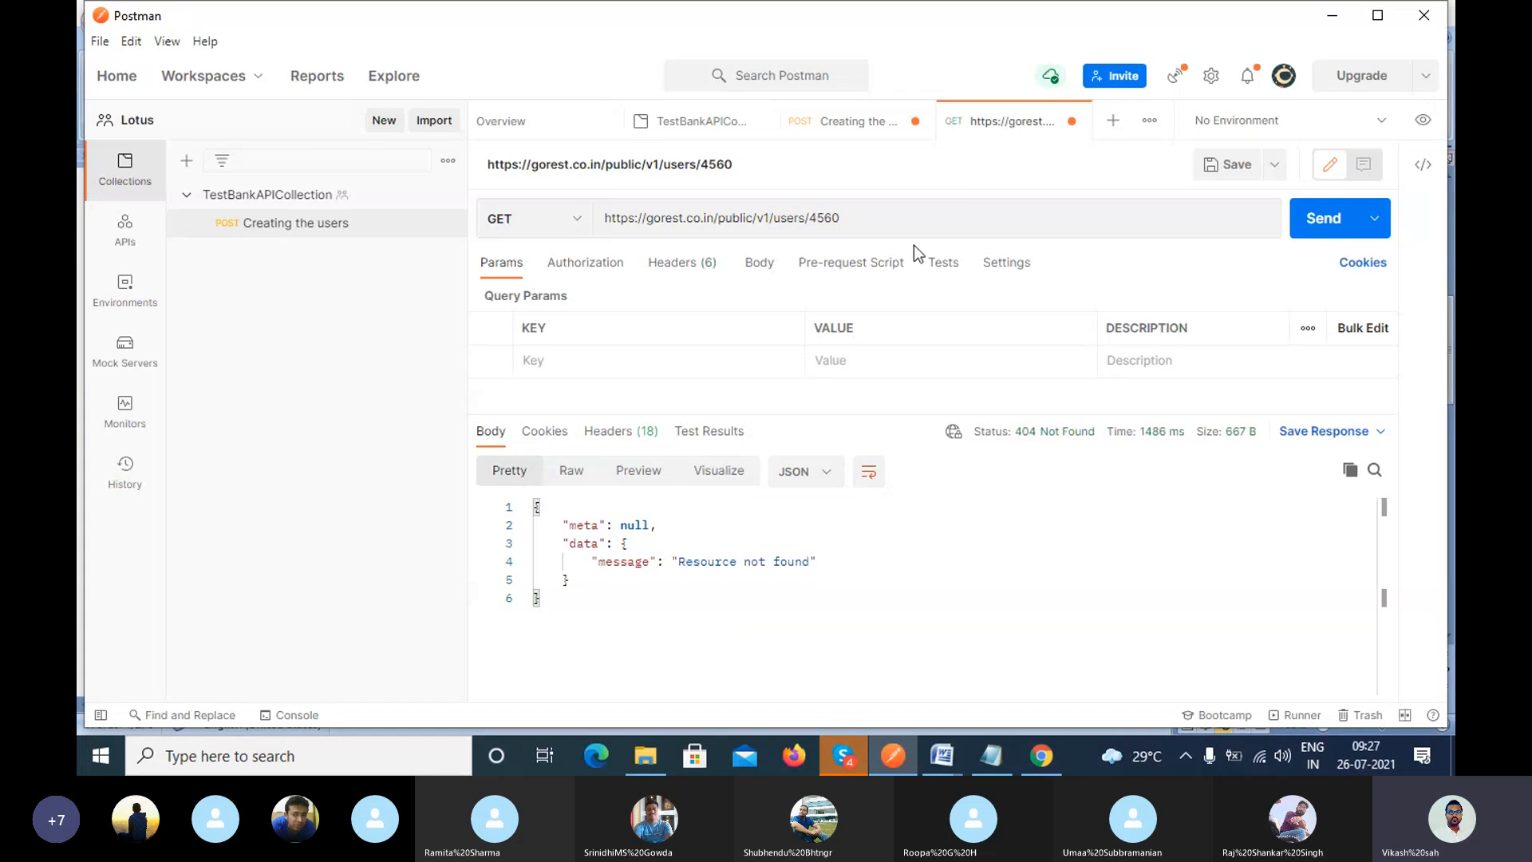
left_click(911, 220)
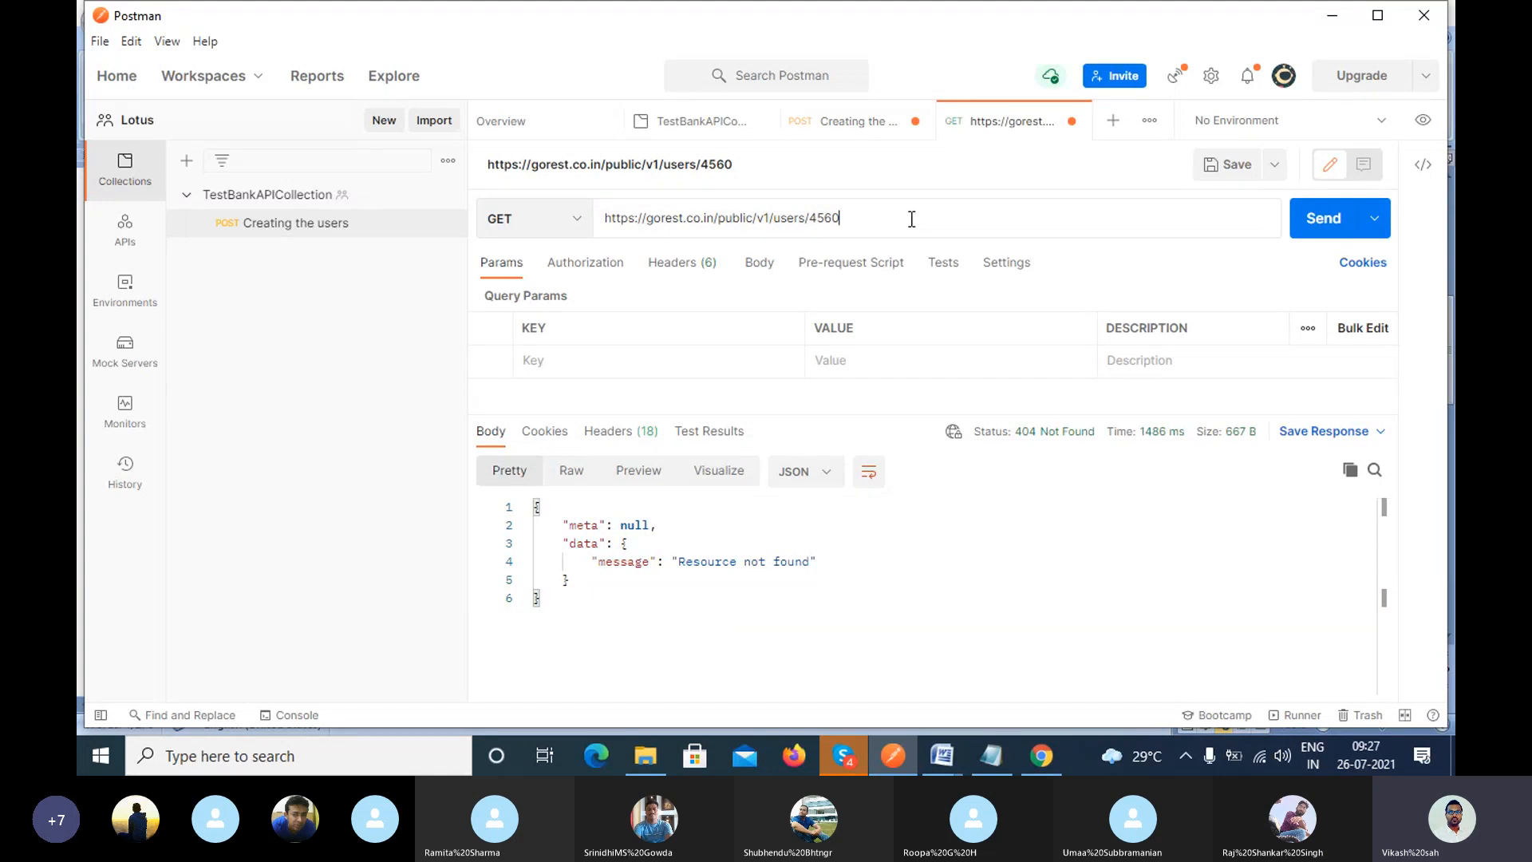
key("BackSpace")
key("BackSpace")
key("BackSpace")
key("BackSpace")
type("1269")
left_click(1328, 217)
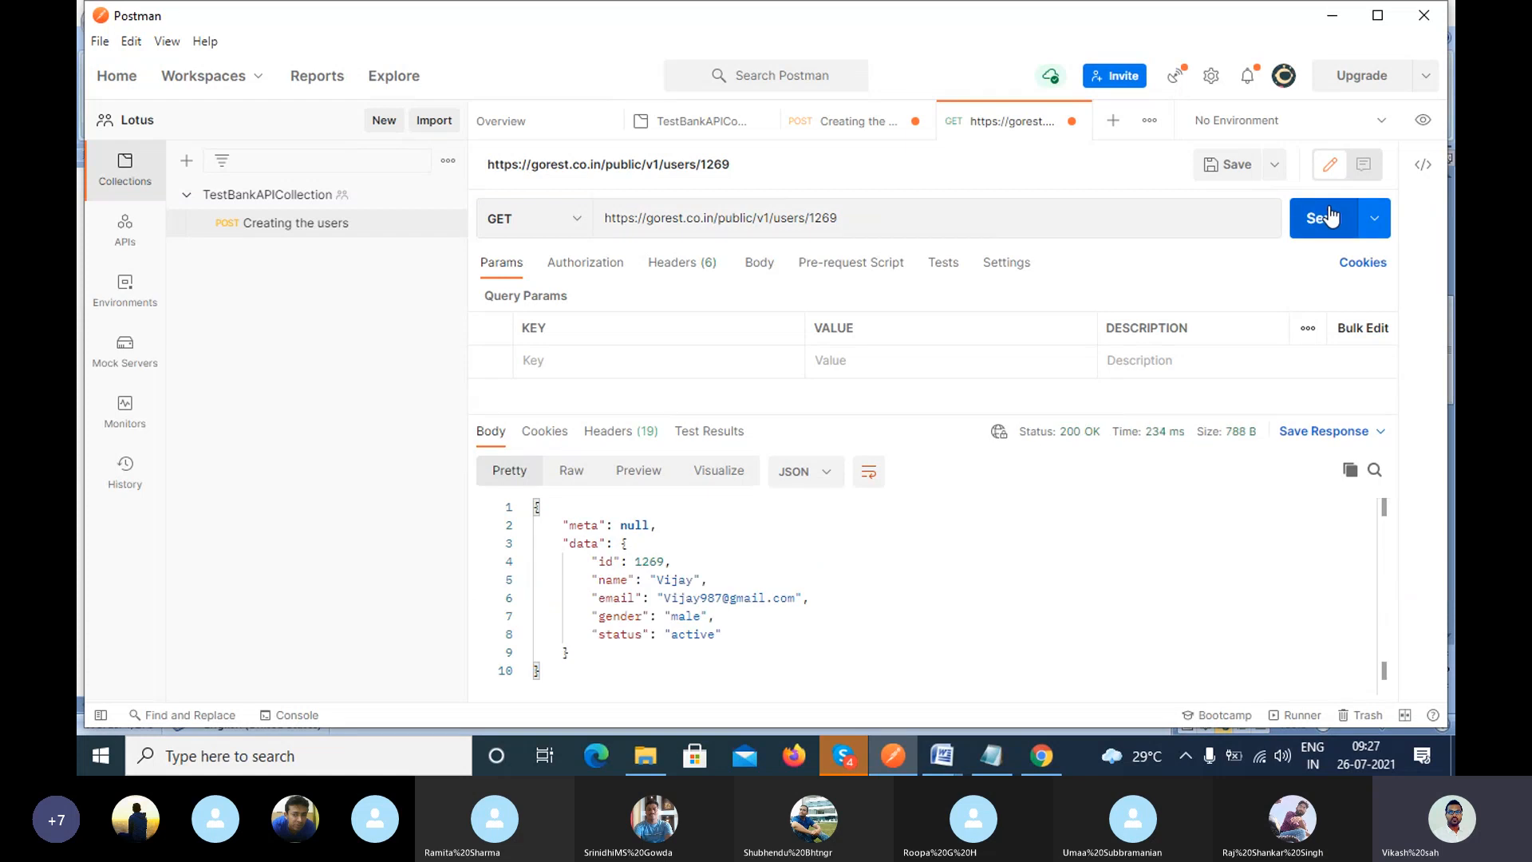
Compare the Creating the users request body and its response id with the data returned by the GET request.
left_click(857, 131)
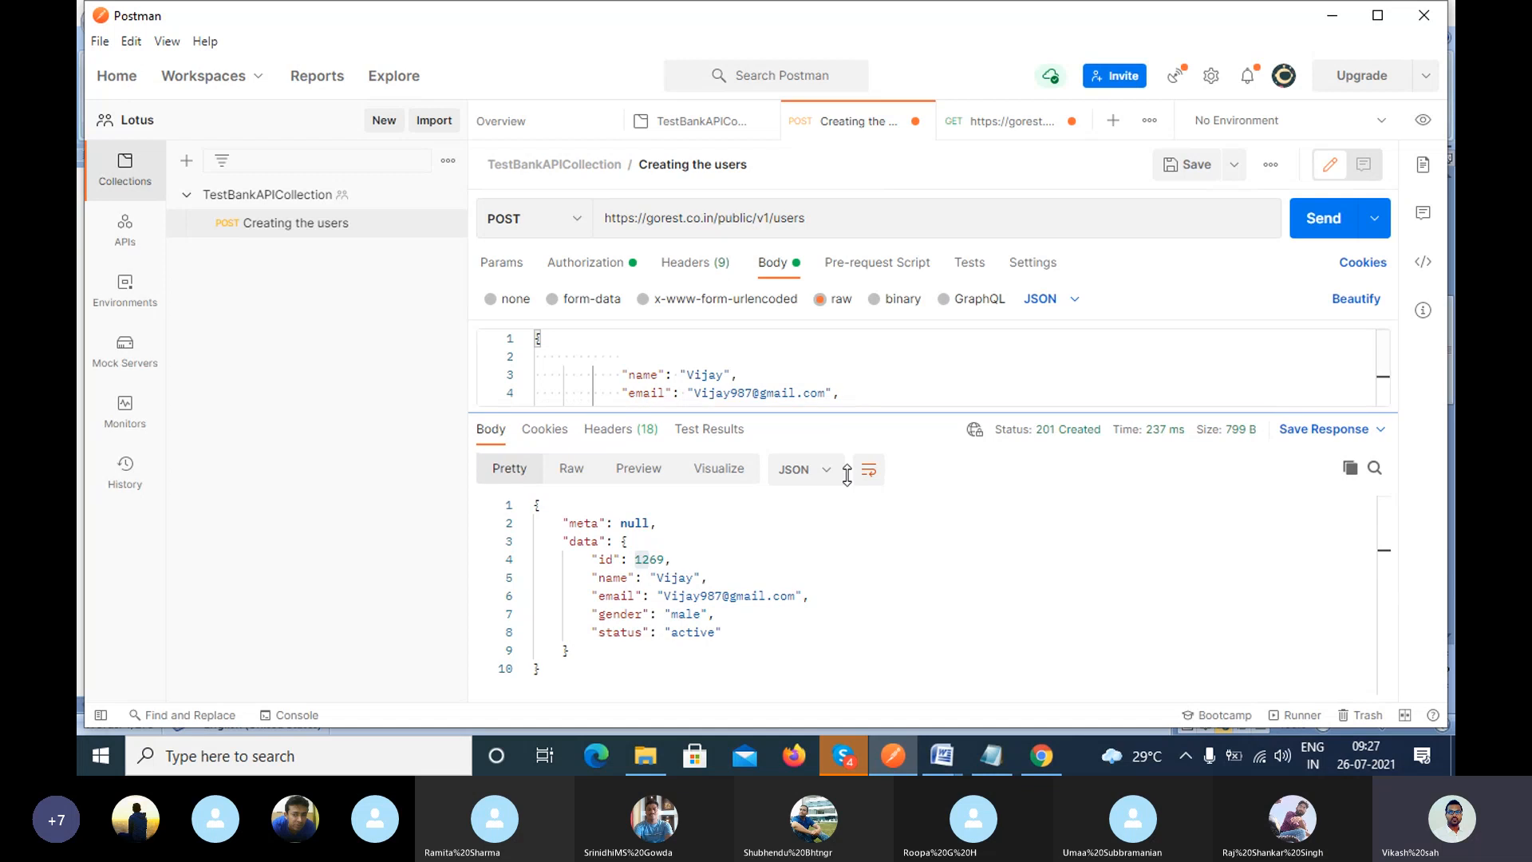
left_click_drag(840, 404, 839, 478)
double_click(605, 625)
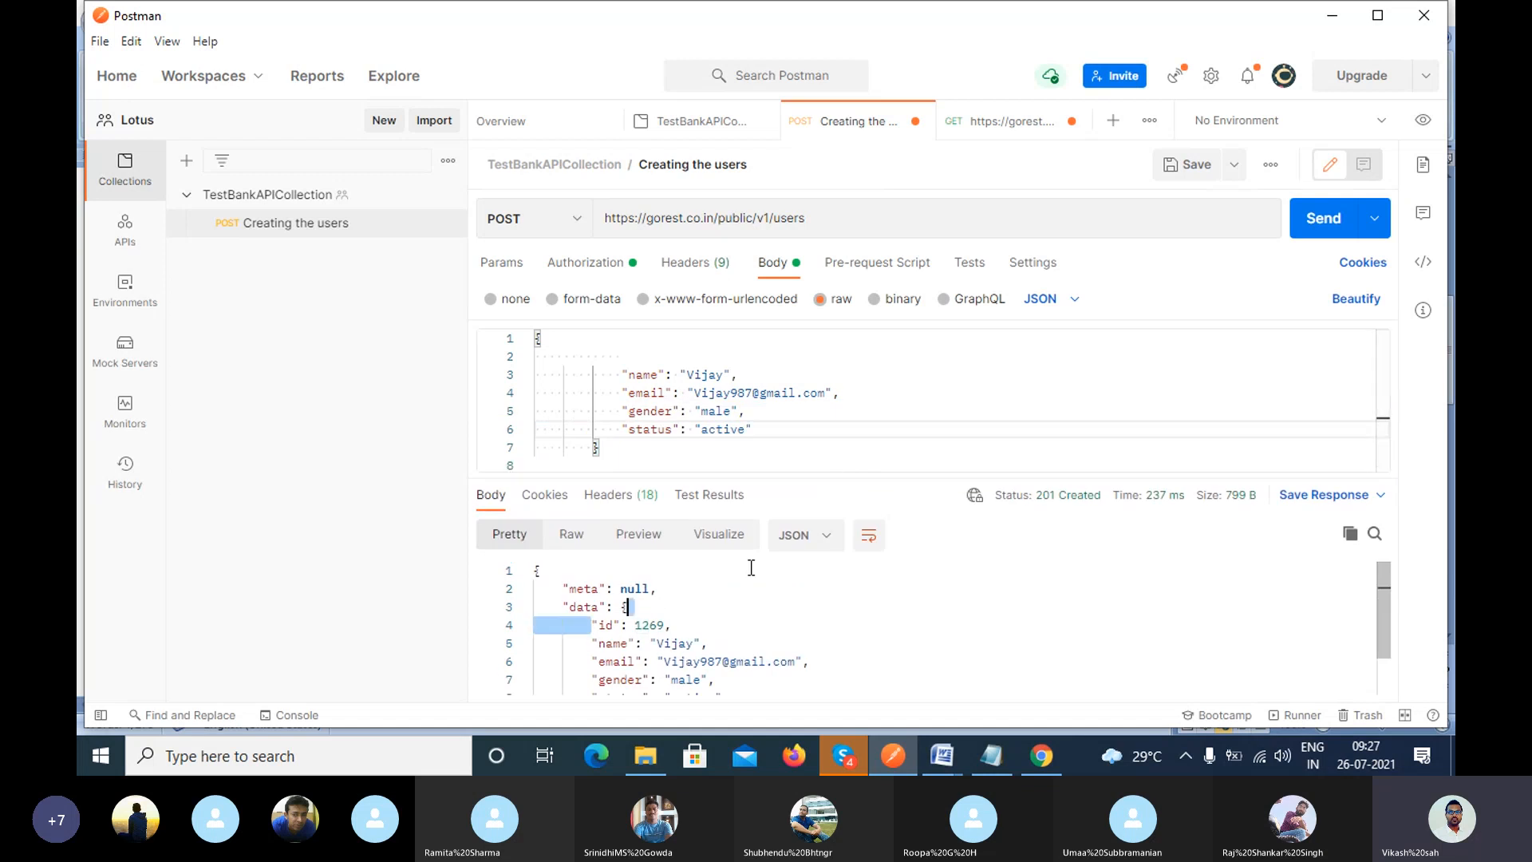
left_click(972, 142)
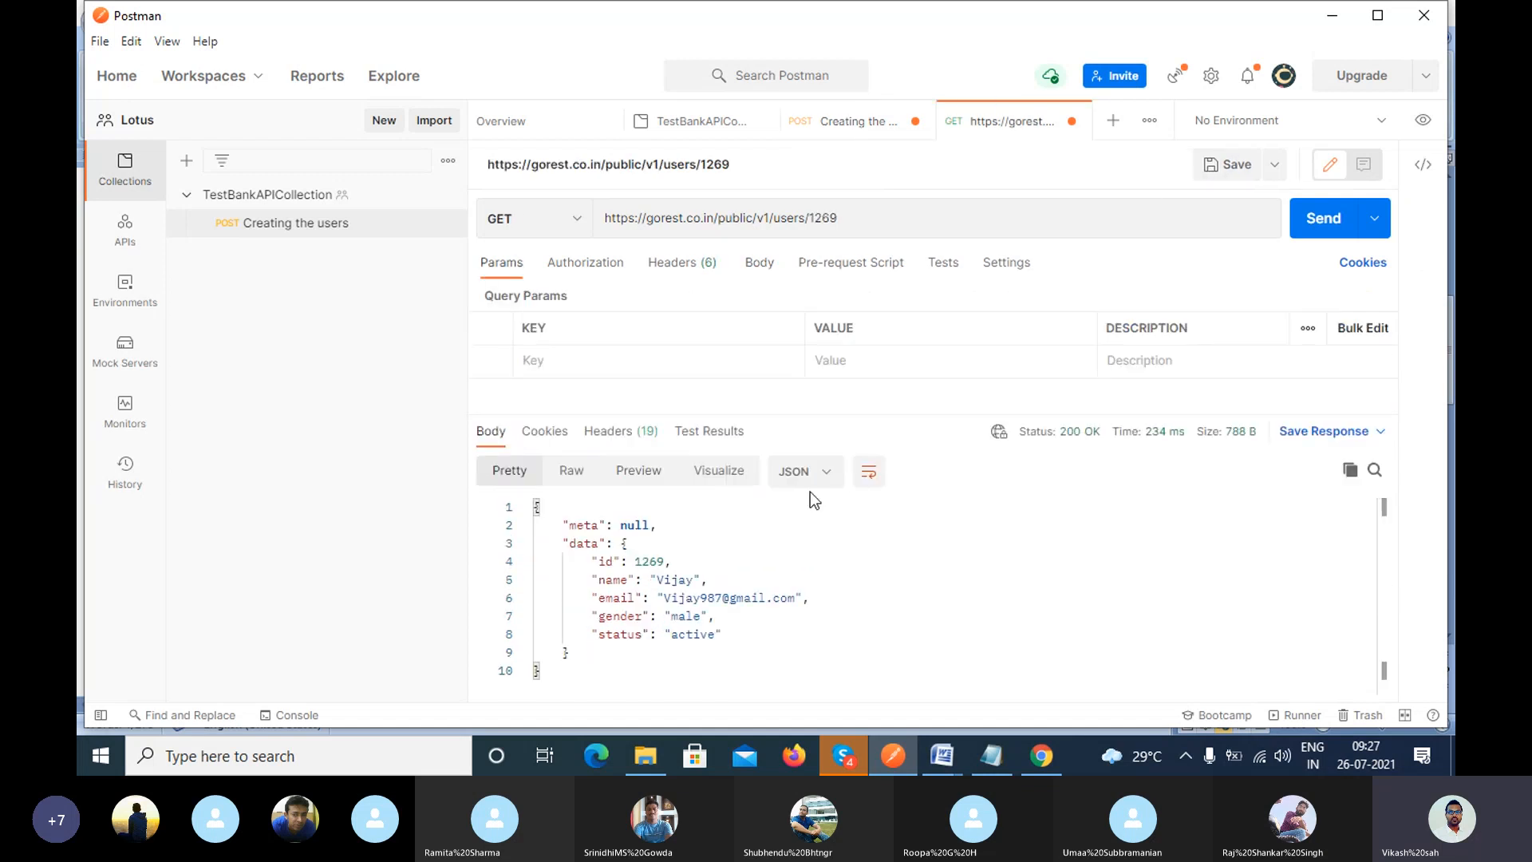
left_click(863, 129)
left_click(766, 429)
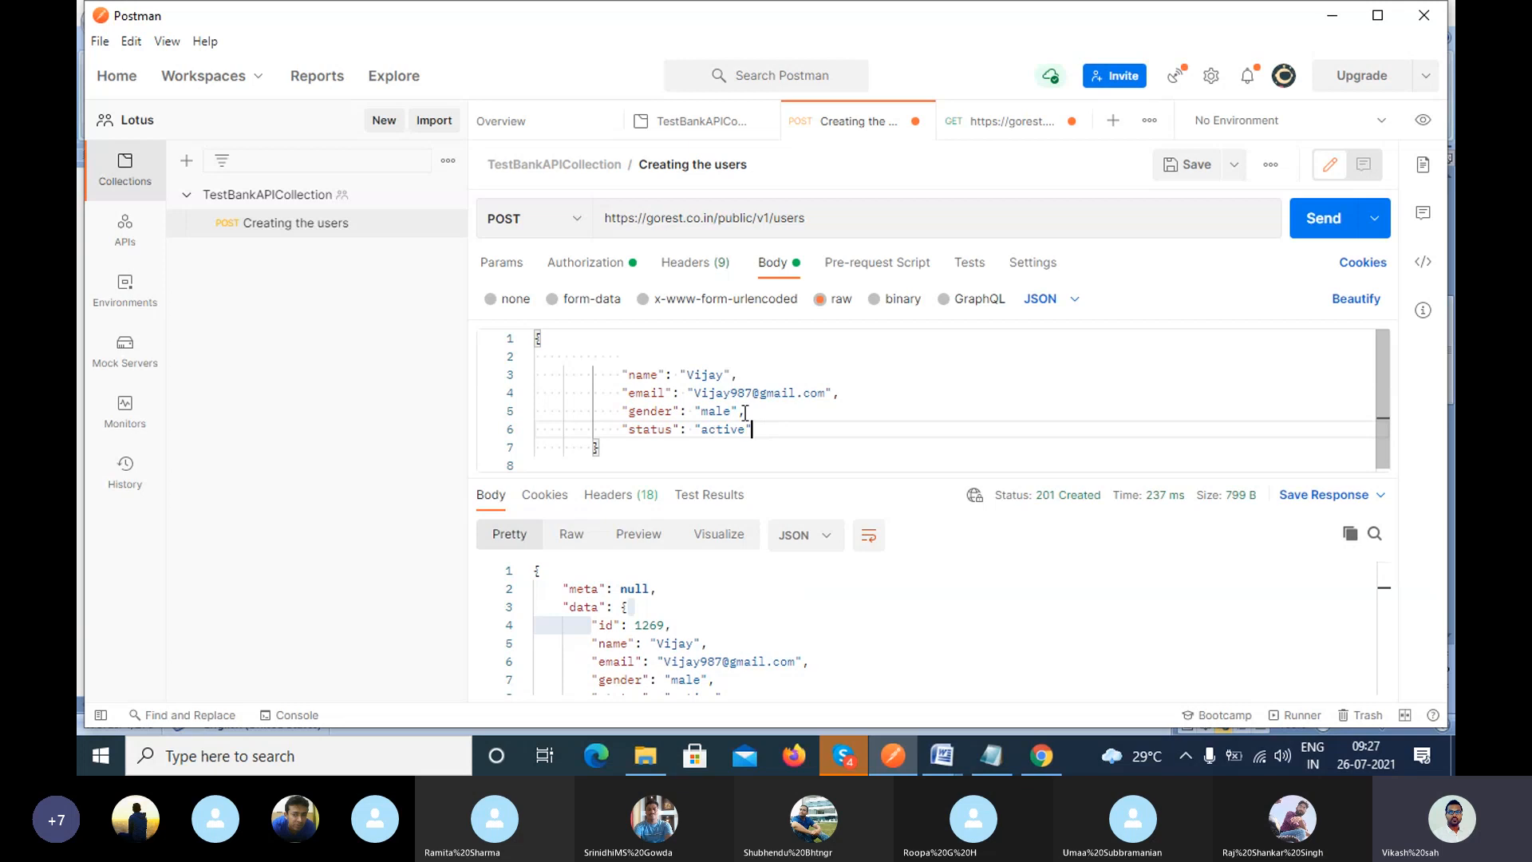
left_click_drag(752, 429, 665, 375)
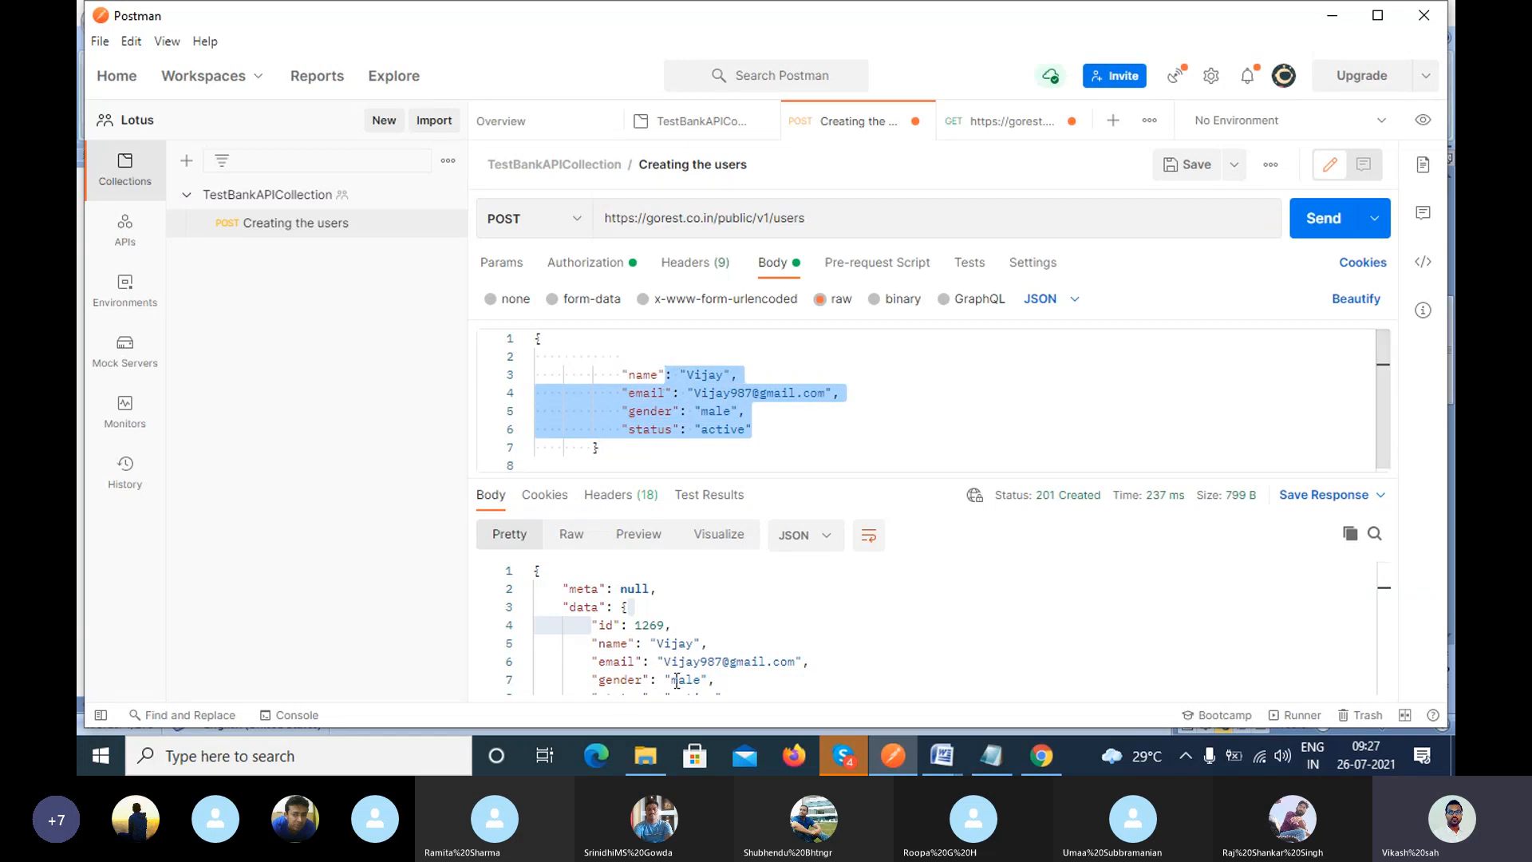
left_click_drag(592, 627, 681, 621)
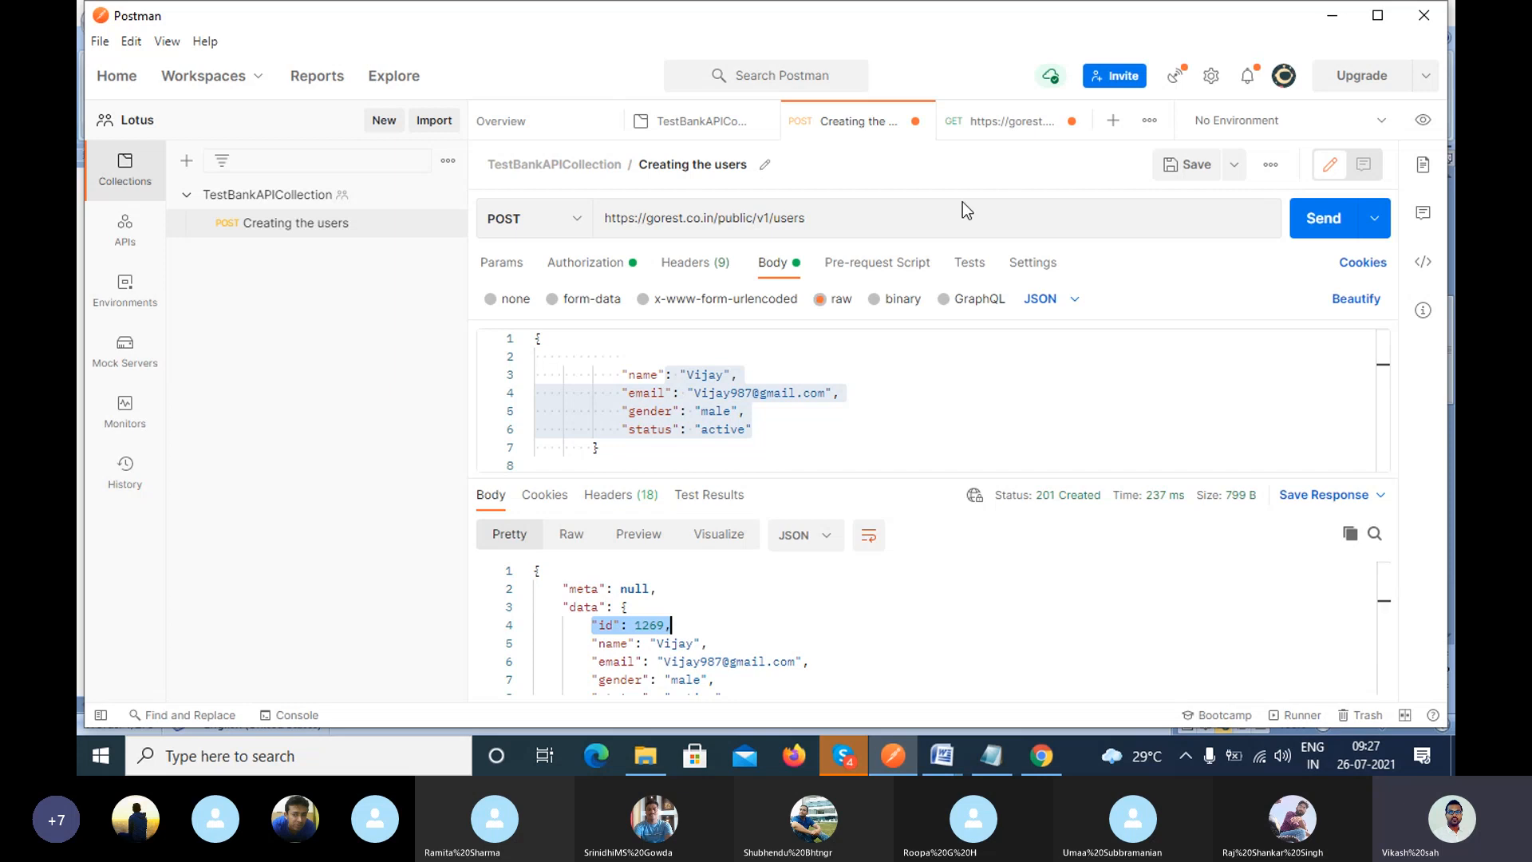
left_click(882, 426)
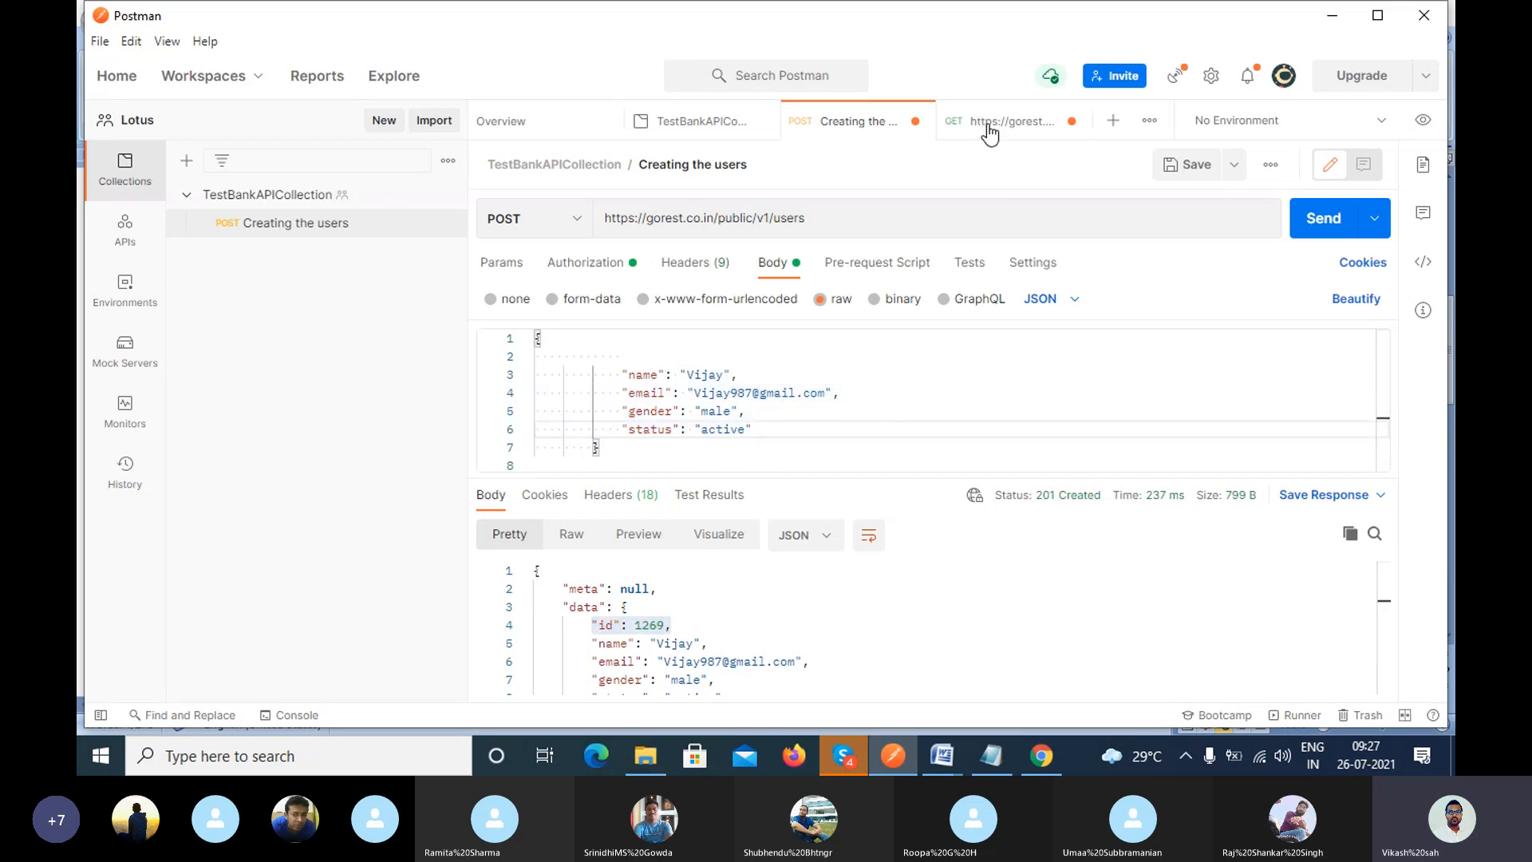
left_click(986, 132)
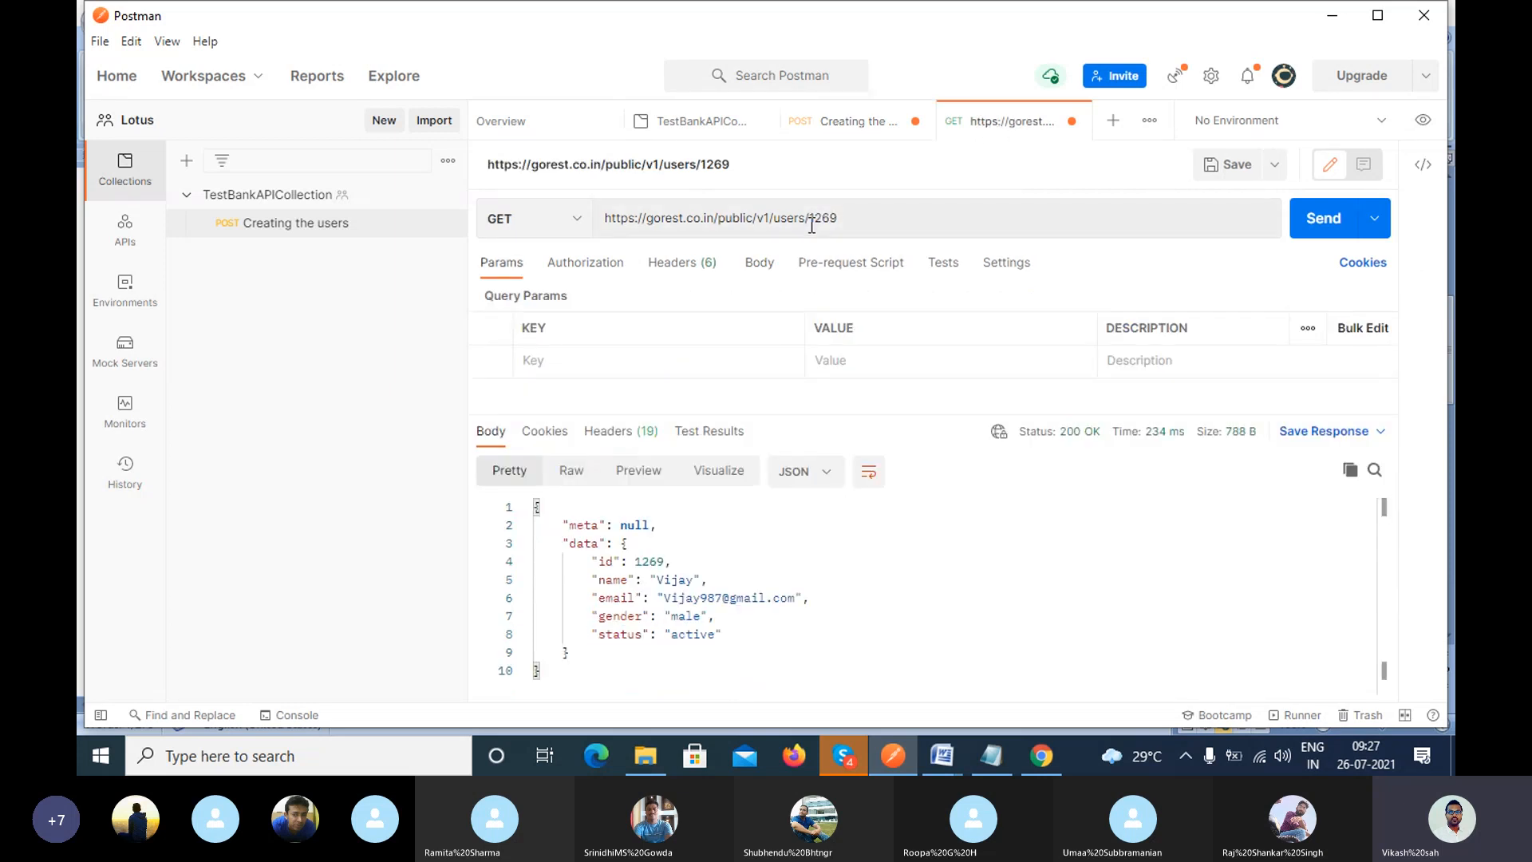
Examine the user ID in the GET request URL and the data block of its JSON response.
left_click_drag(812, 226, 847, 223)
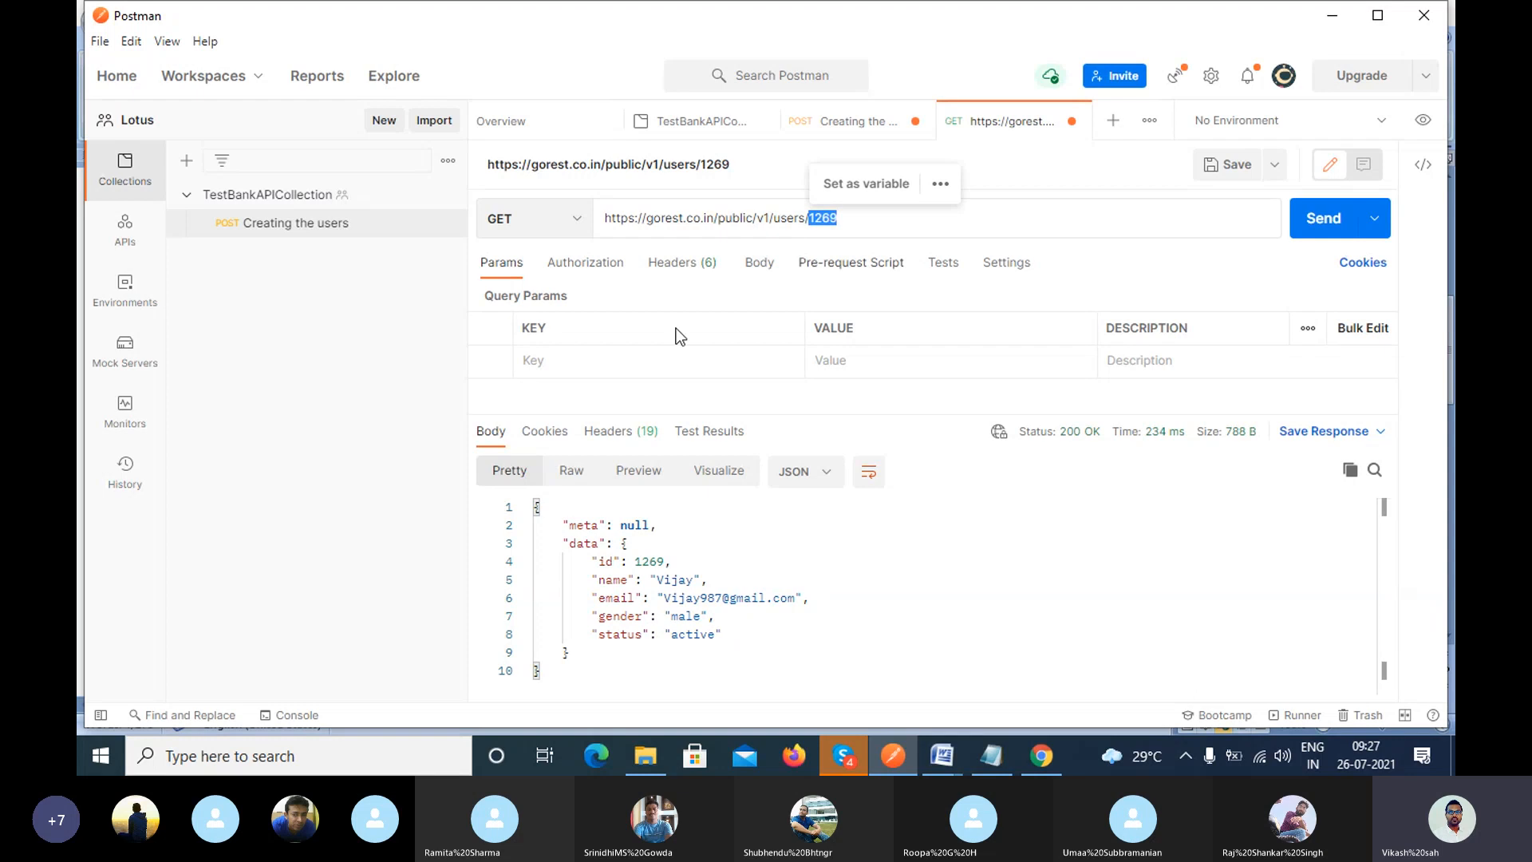
left_click_drag(607, 668, 531, 506)
left_click(728, 667)
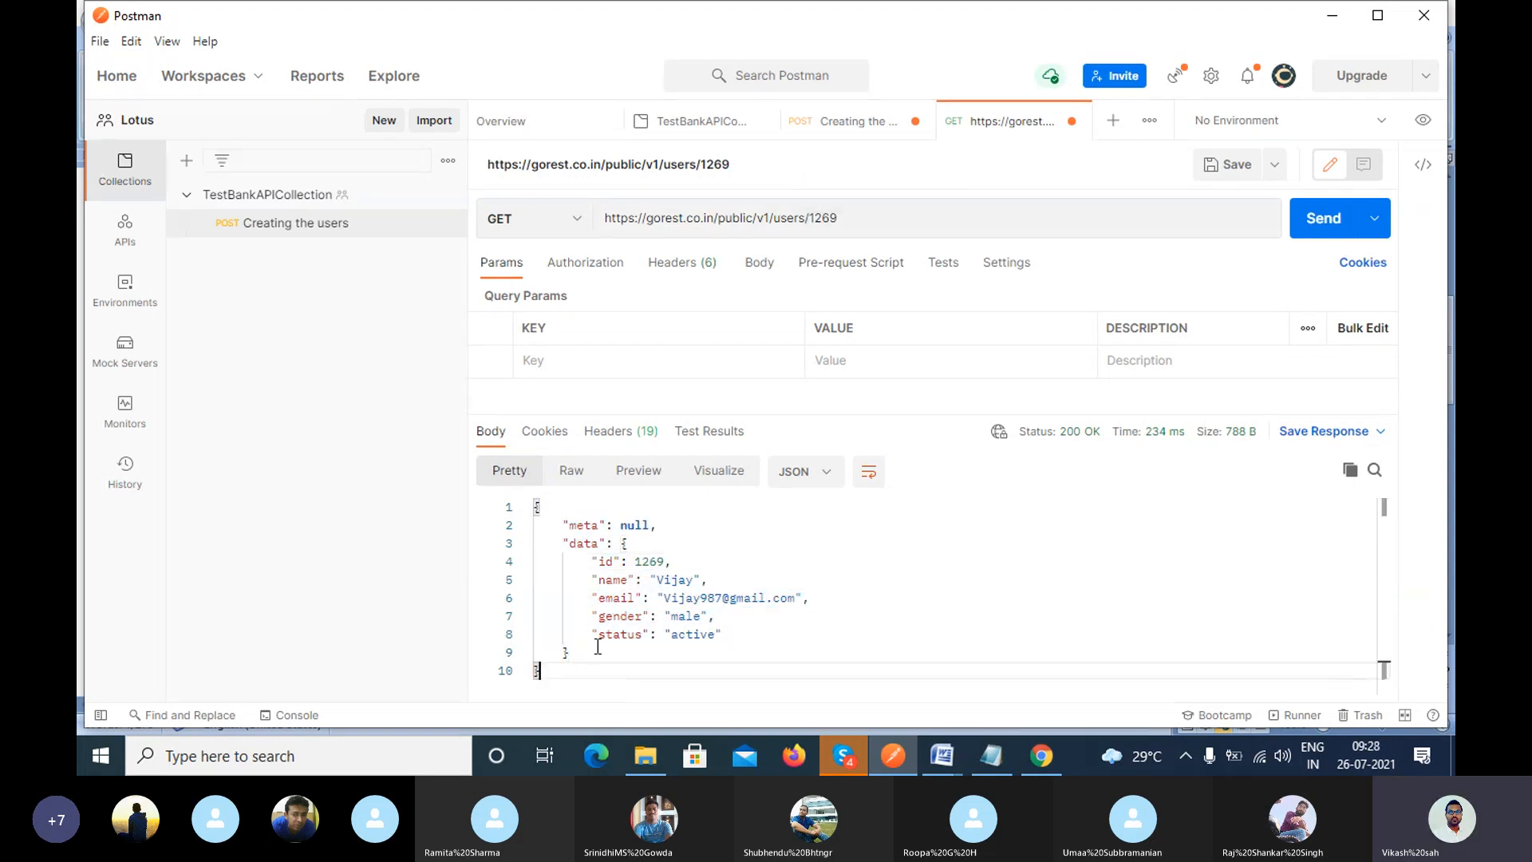
left_click_drag(607, 670, 546, 543)
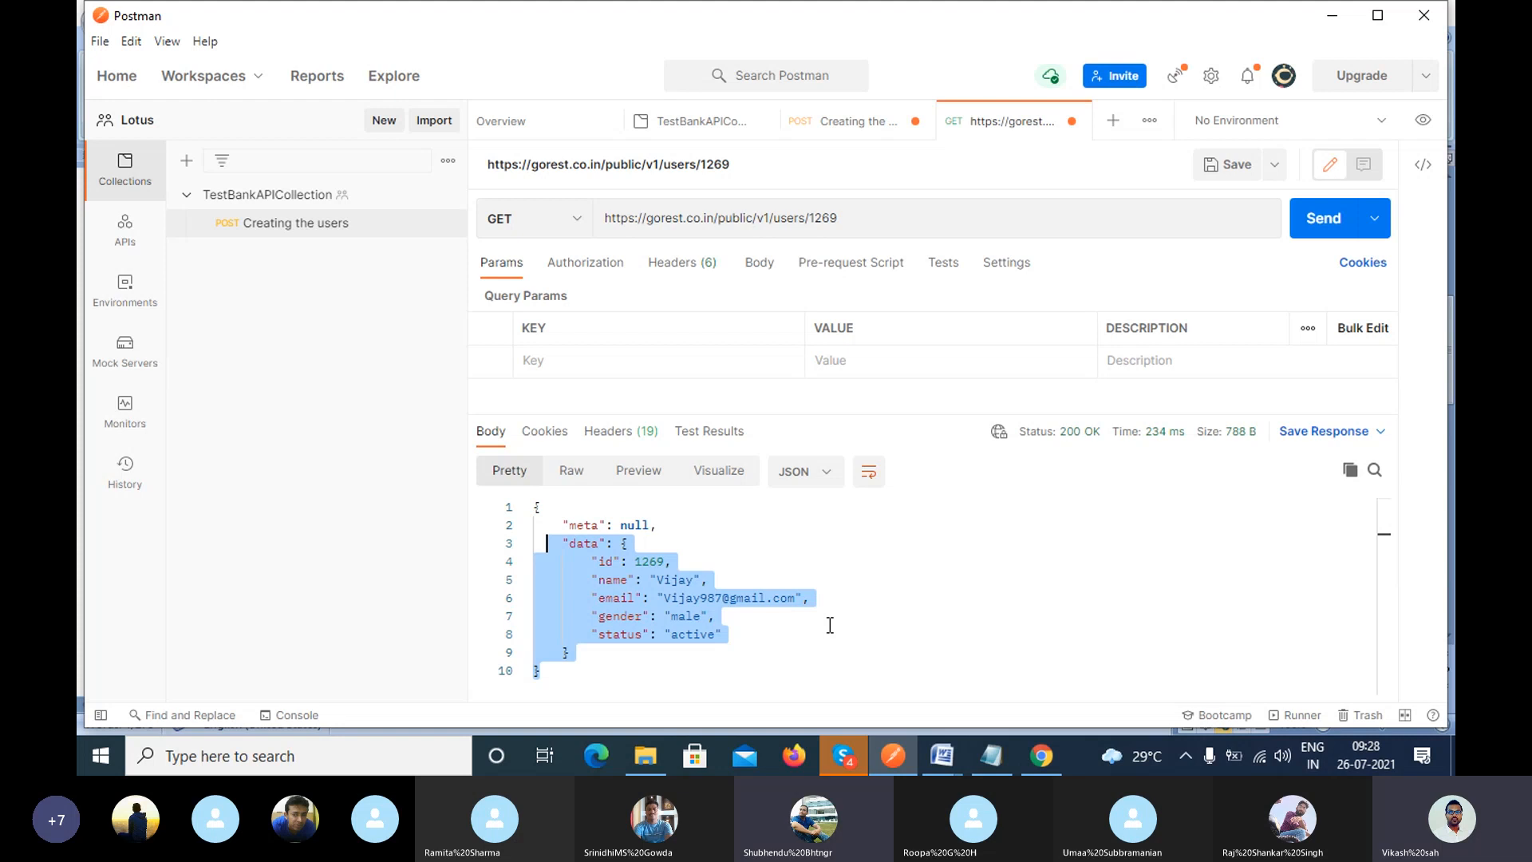
Switch to the UsersRestAPIRequirement Word document and match the request URL's user ID against {{usersID}} in the row 3 full route.
left_click(942, 755)
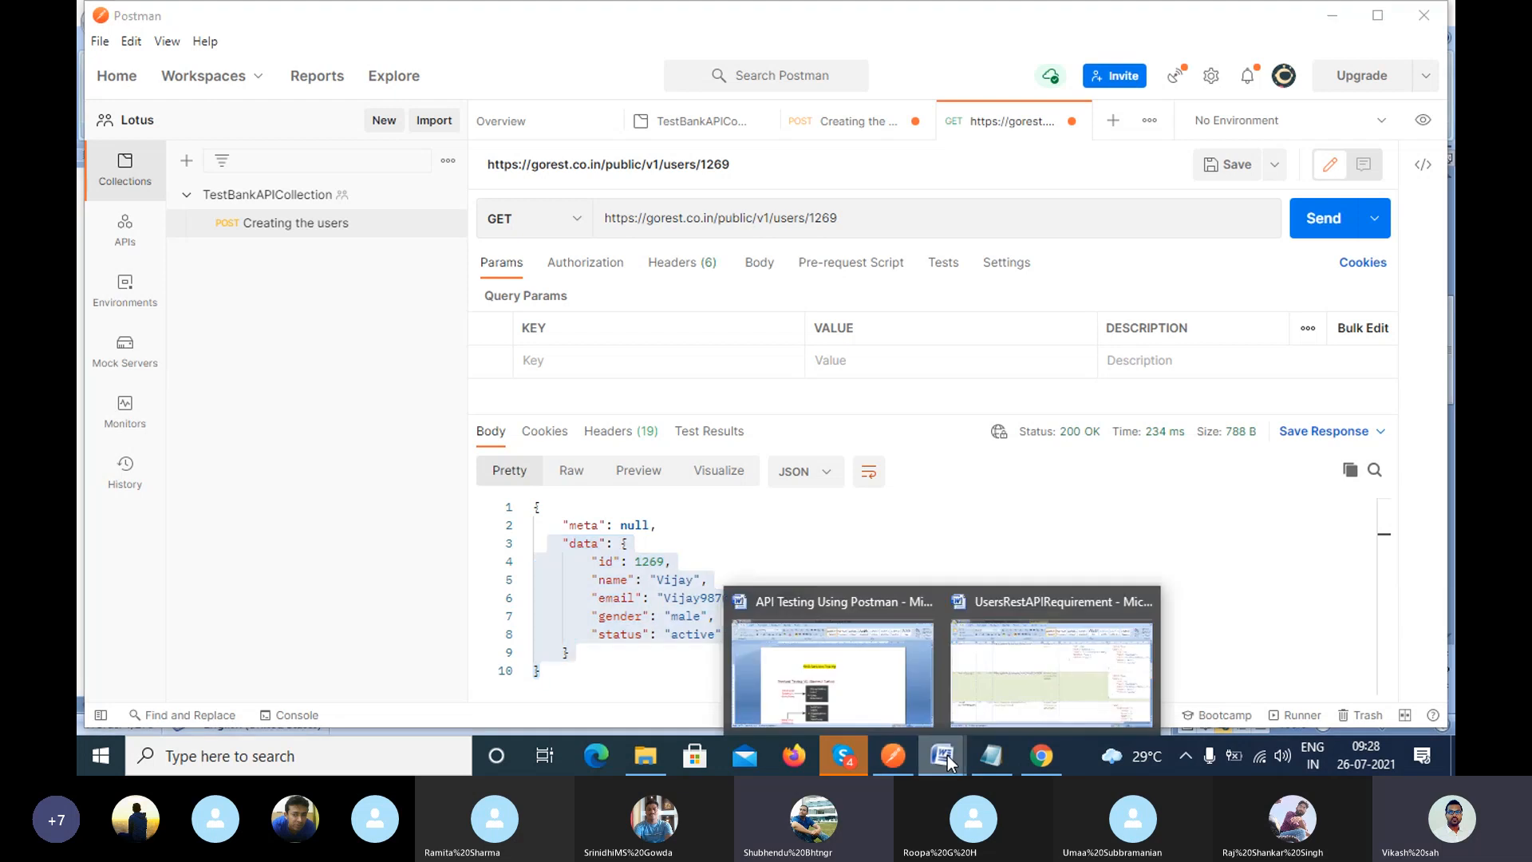
left_click(984, 714)
key("alt+Tab")
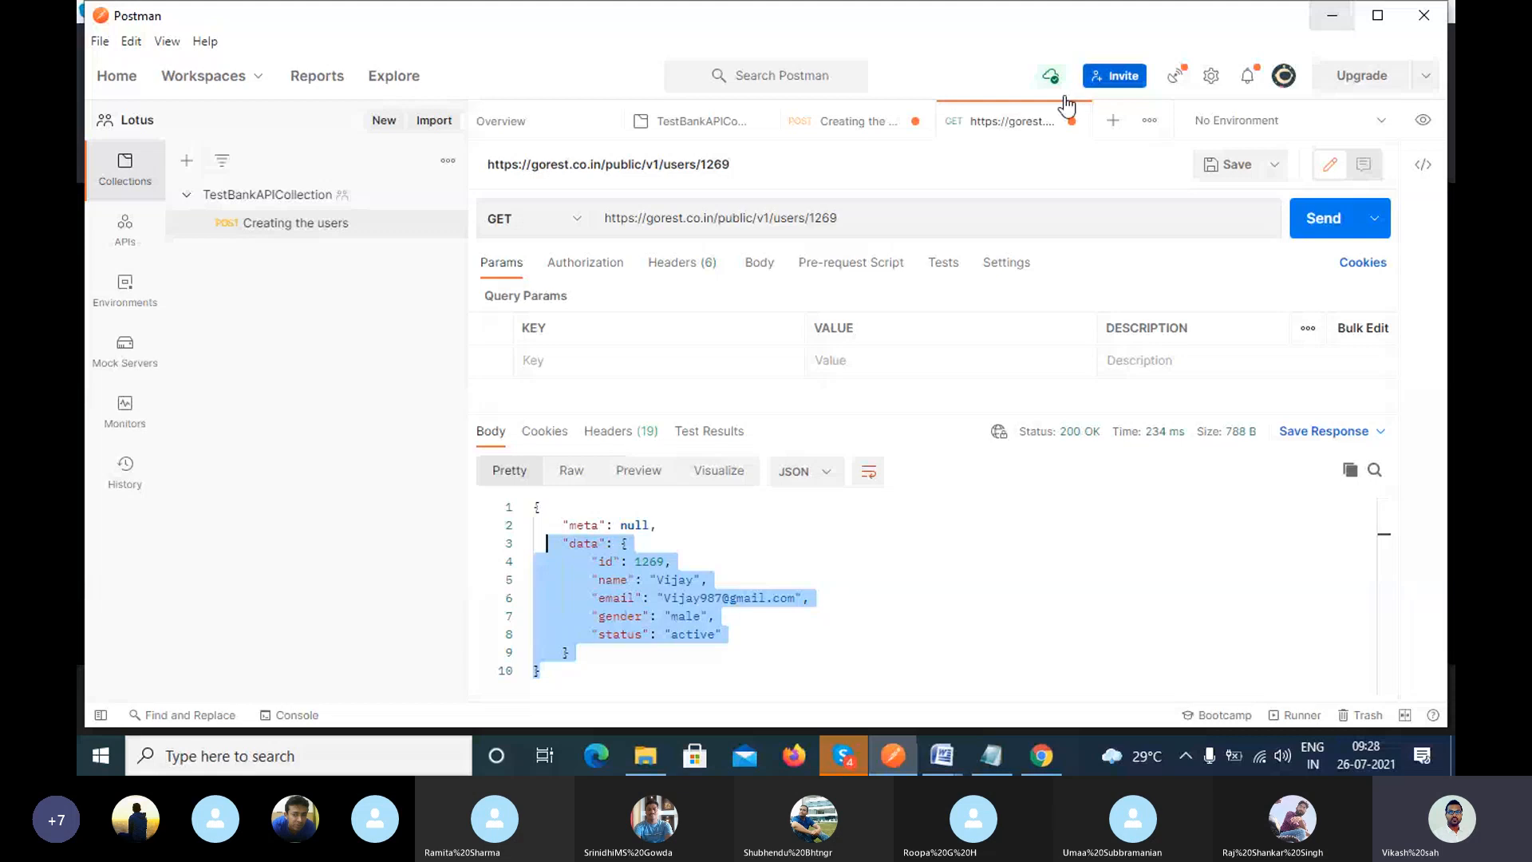
double_click(831, 209)
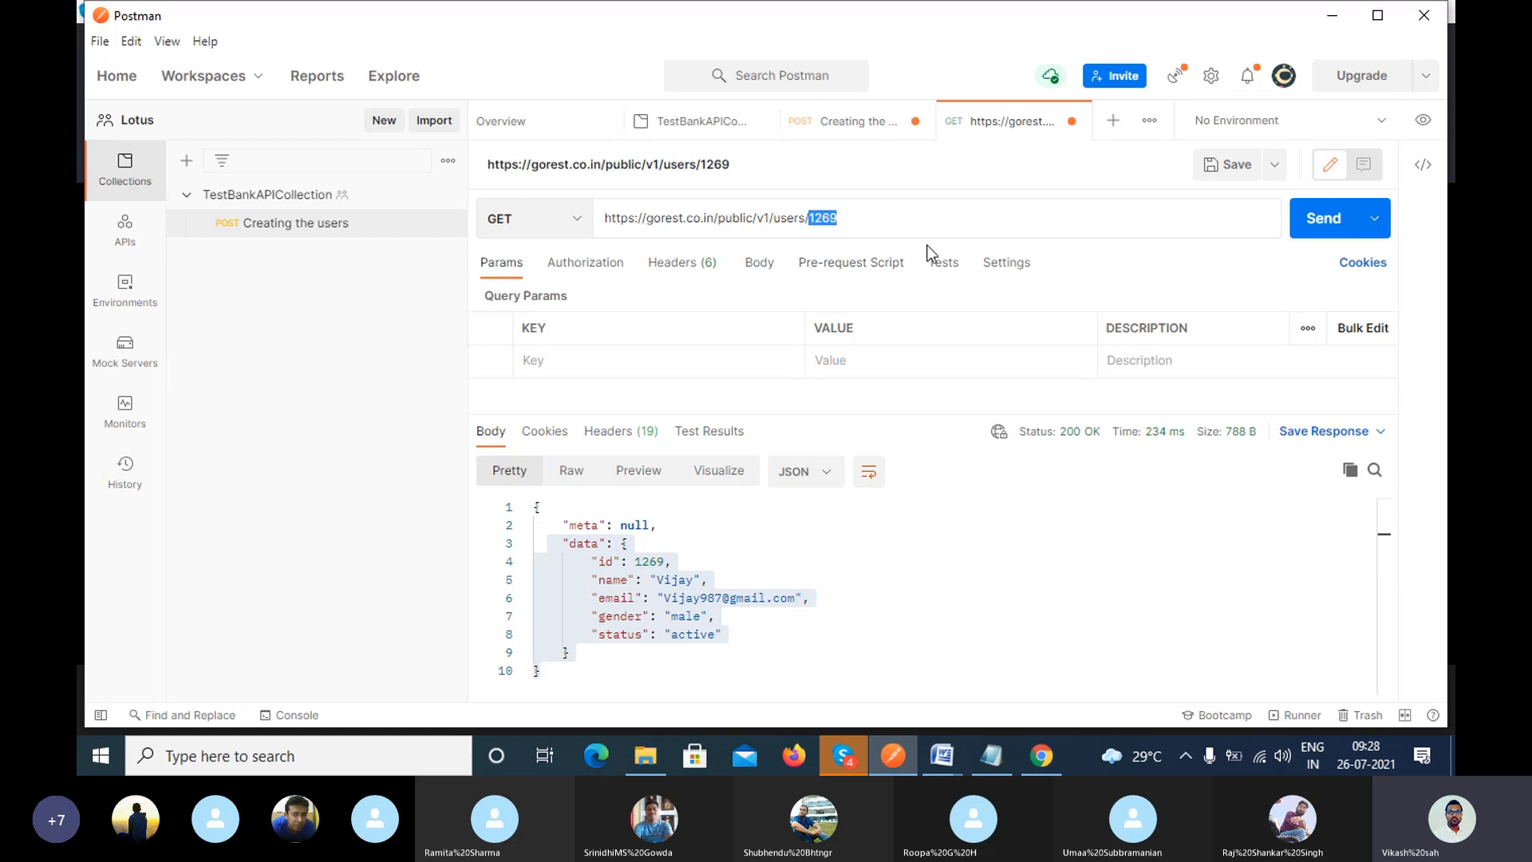
left_click(942, 755)
left_click(1018, 687)
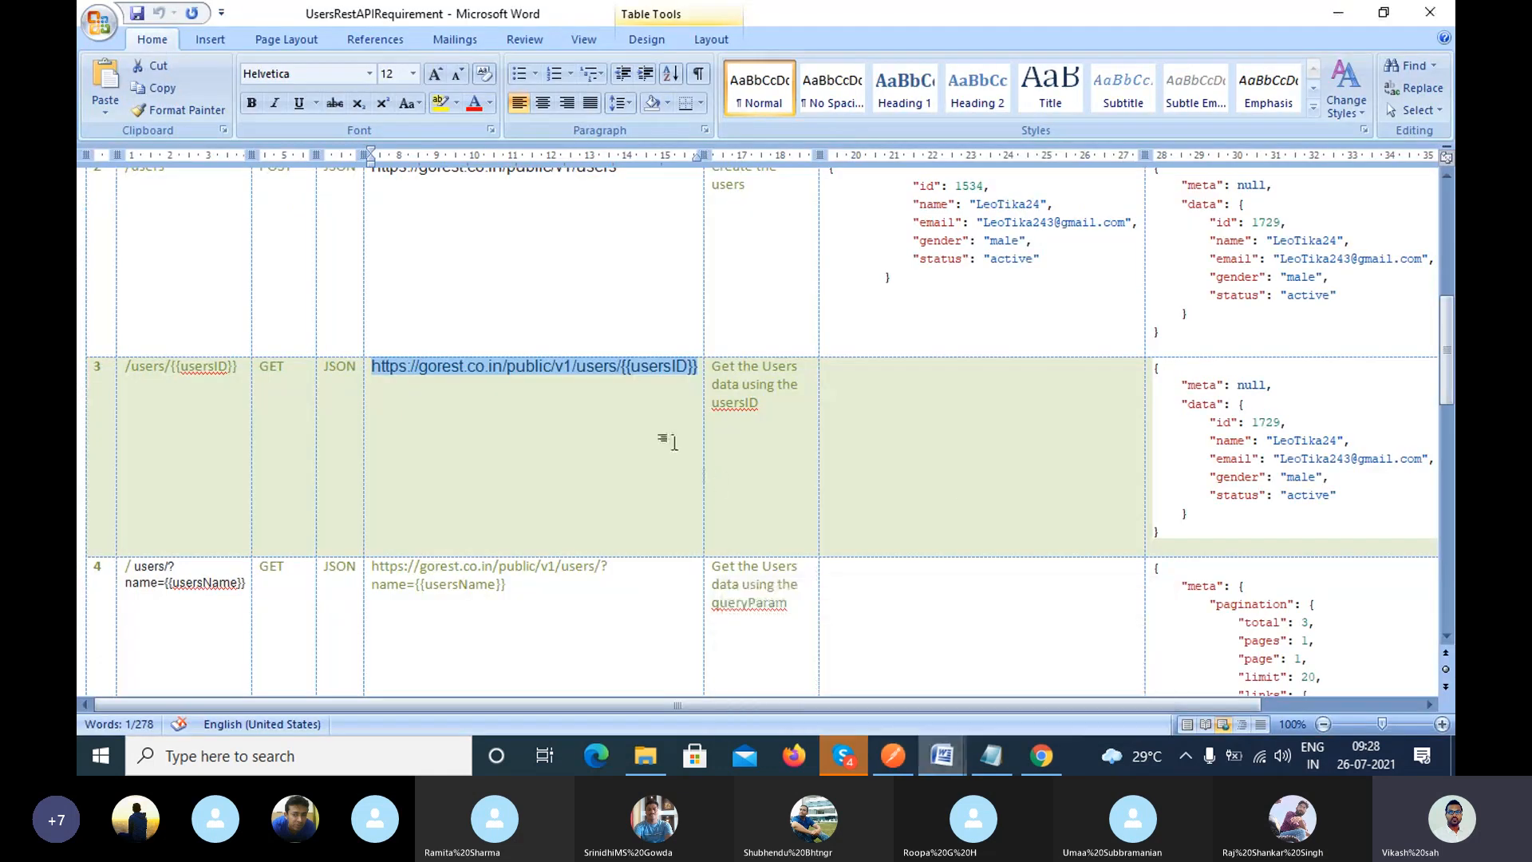
left_click(646, 433)
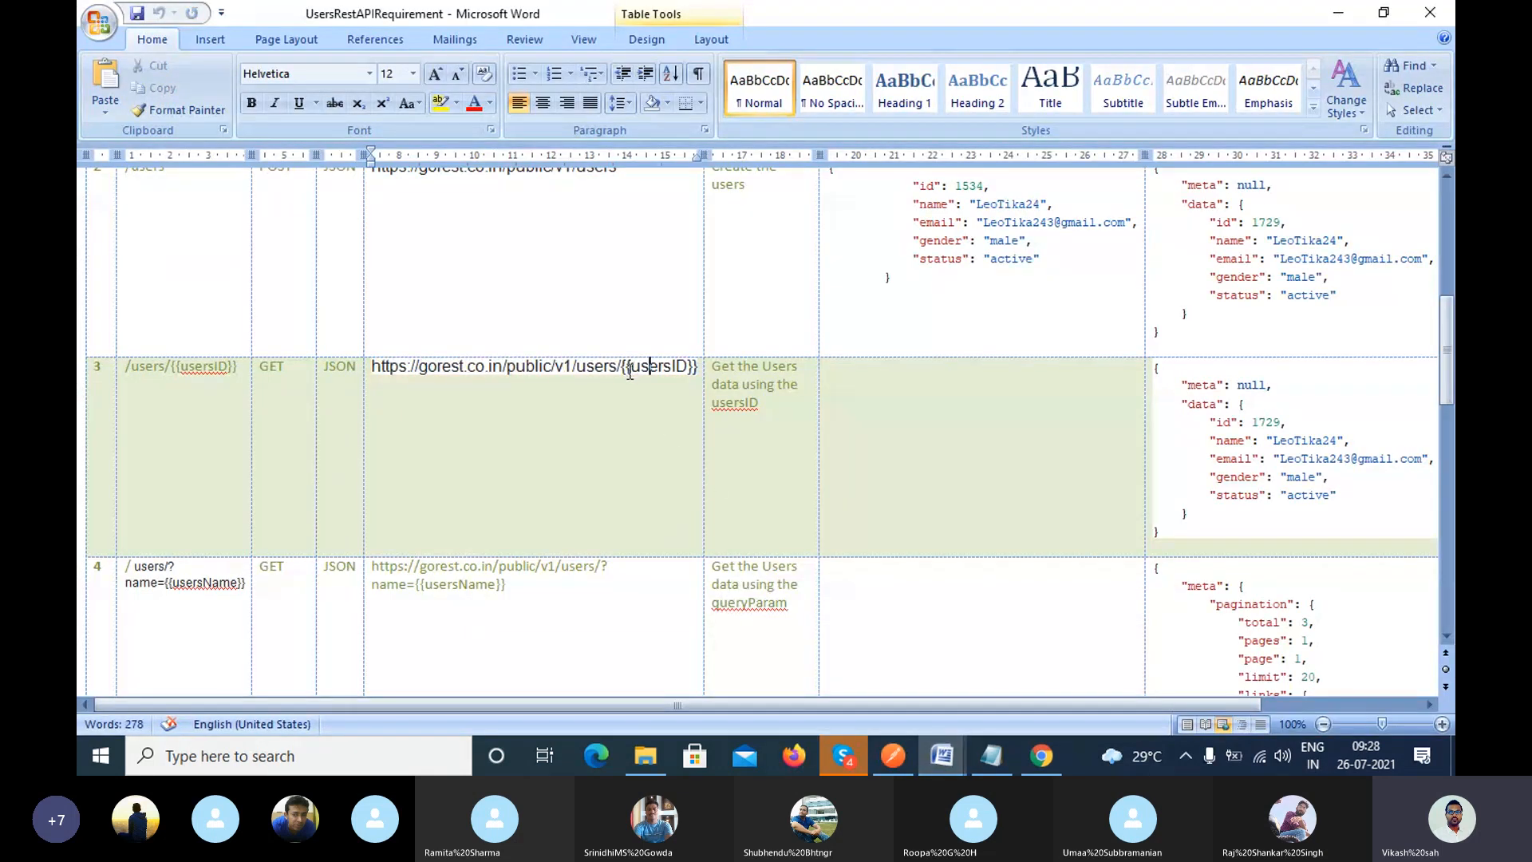
left_click_drag(619, 367, 692, 375)
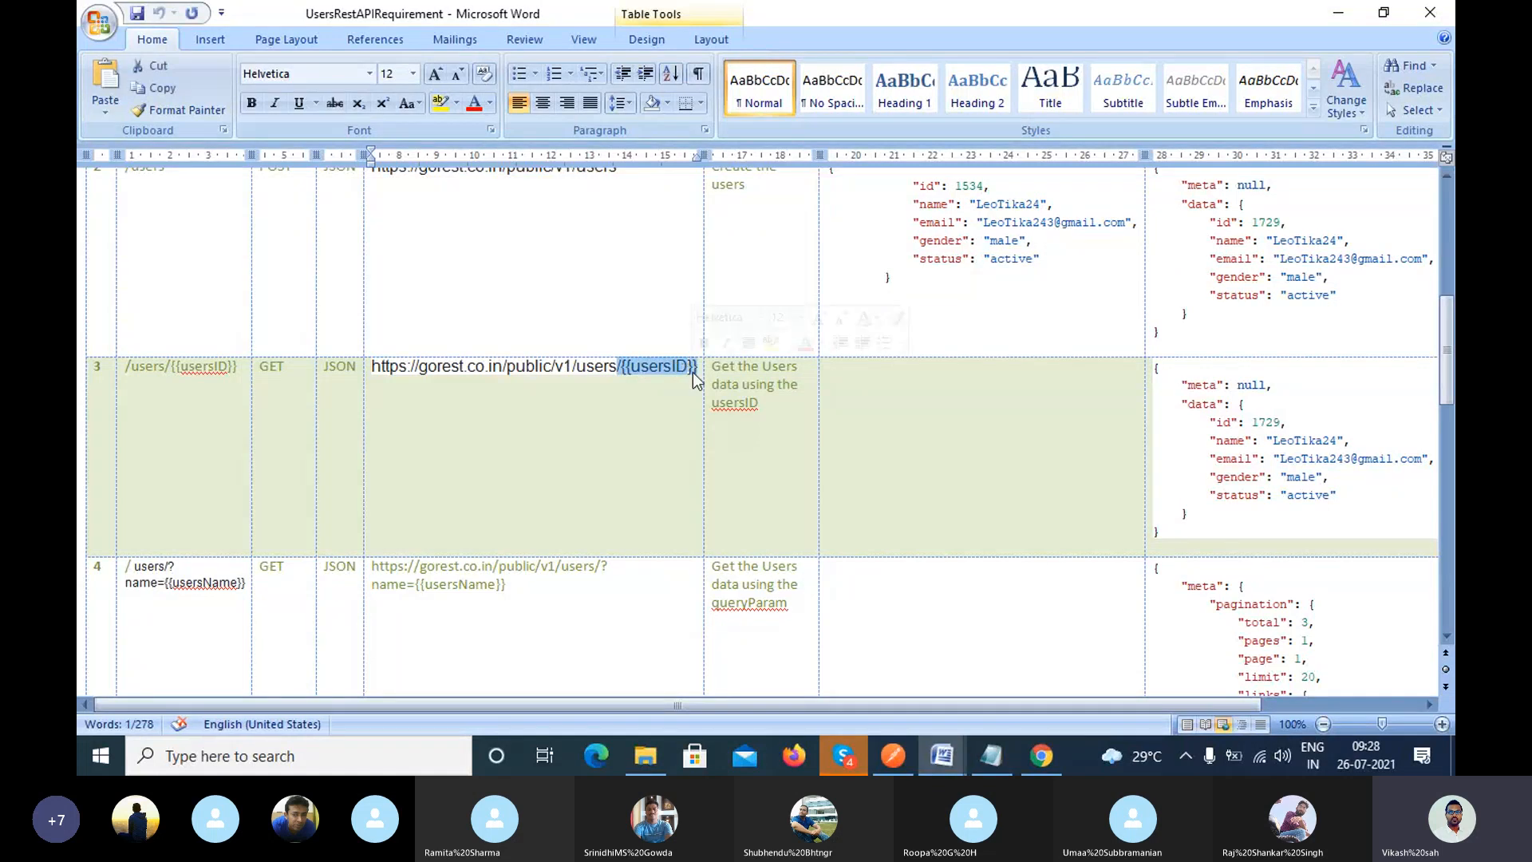
Switch back to Postman, resend the single-user GET request and select its whole JSON response body.
key("alt+Tab")
left_click(879, 219)
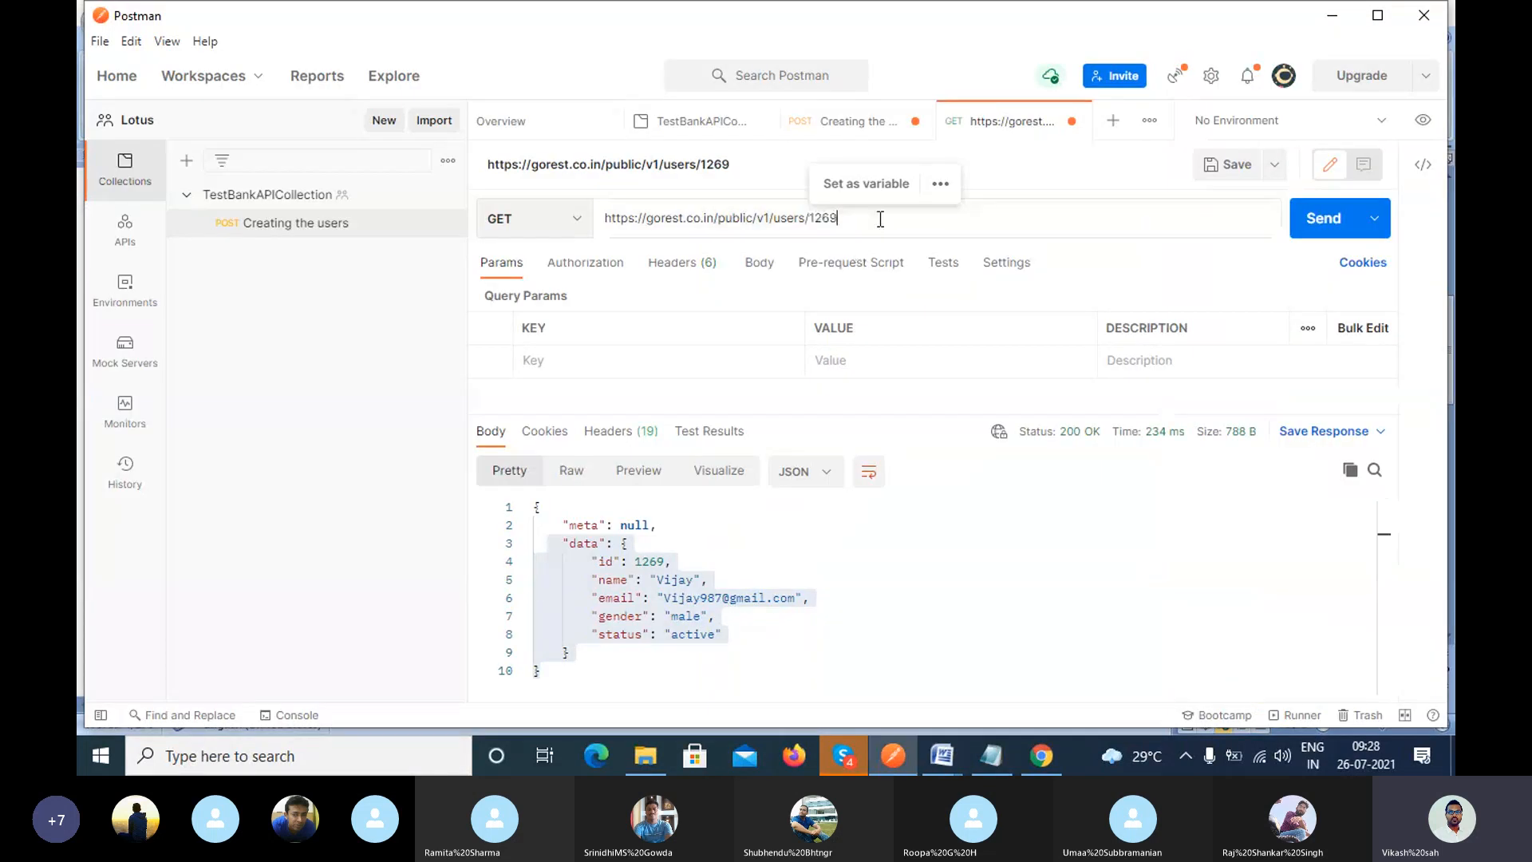
left_click_drag(808, 218, 848, 221)
left_click(854, 222)
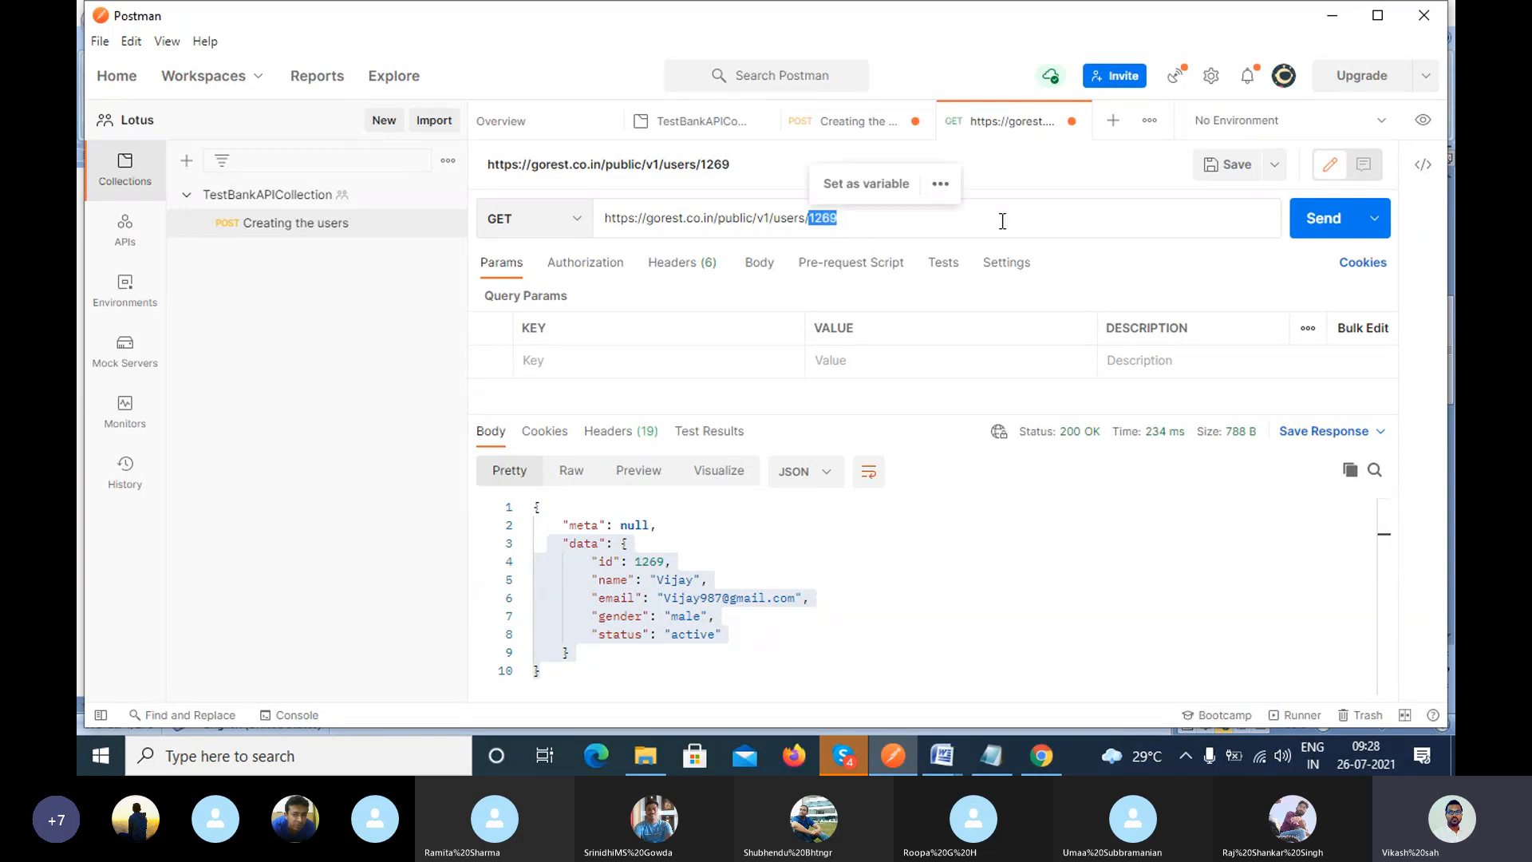
left_click(1299, 231)
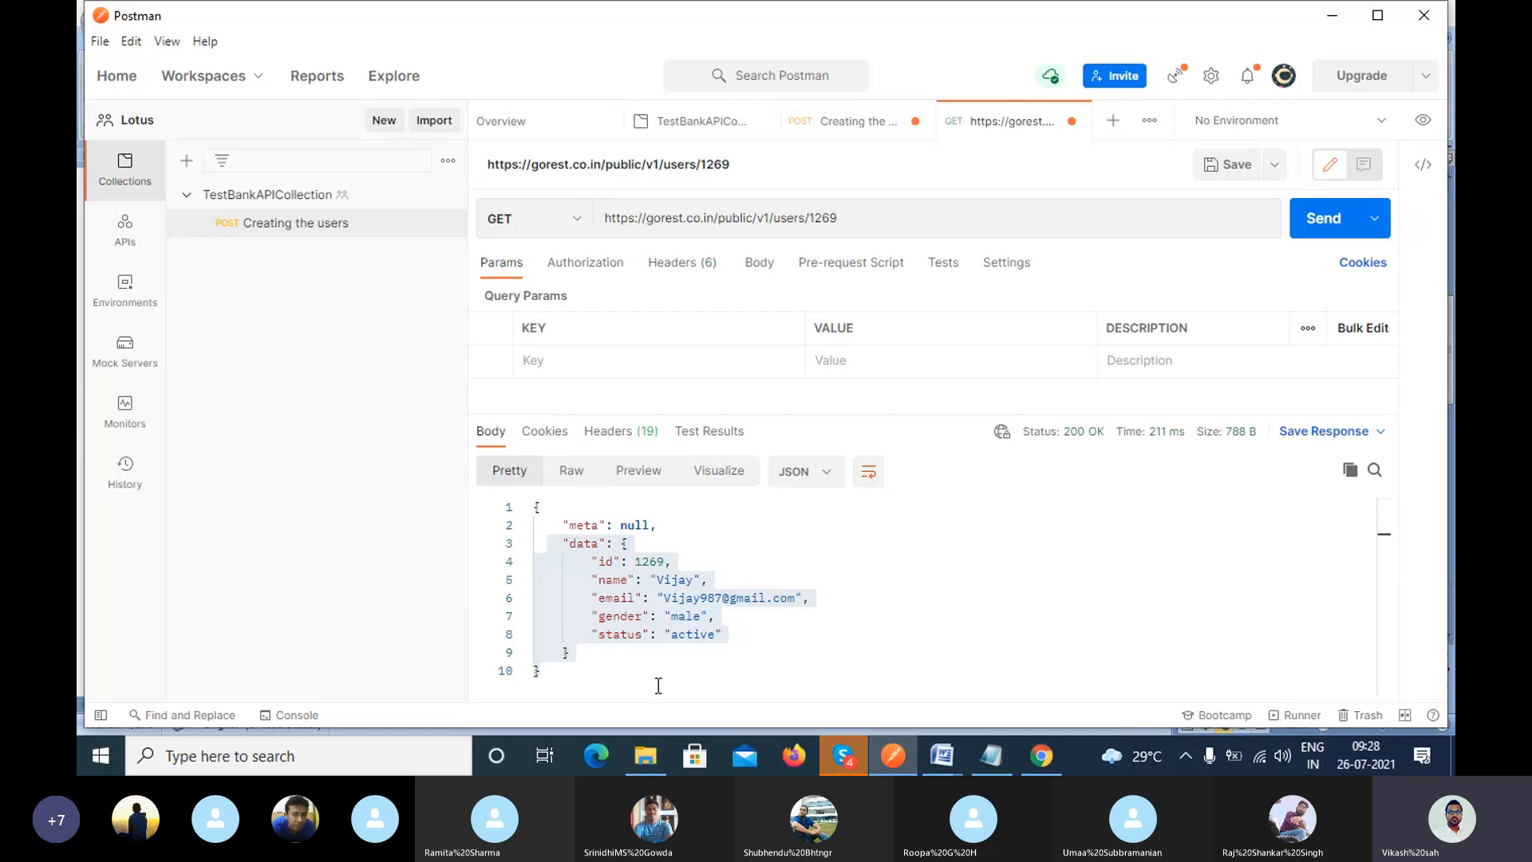
left_click_drag(658, 686, 546, 527)
left_click(786, 537)
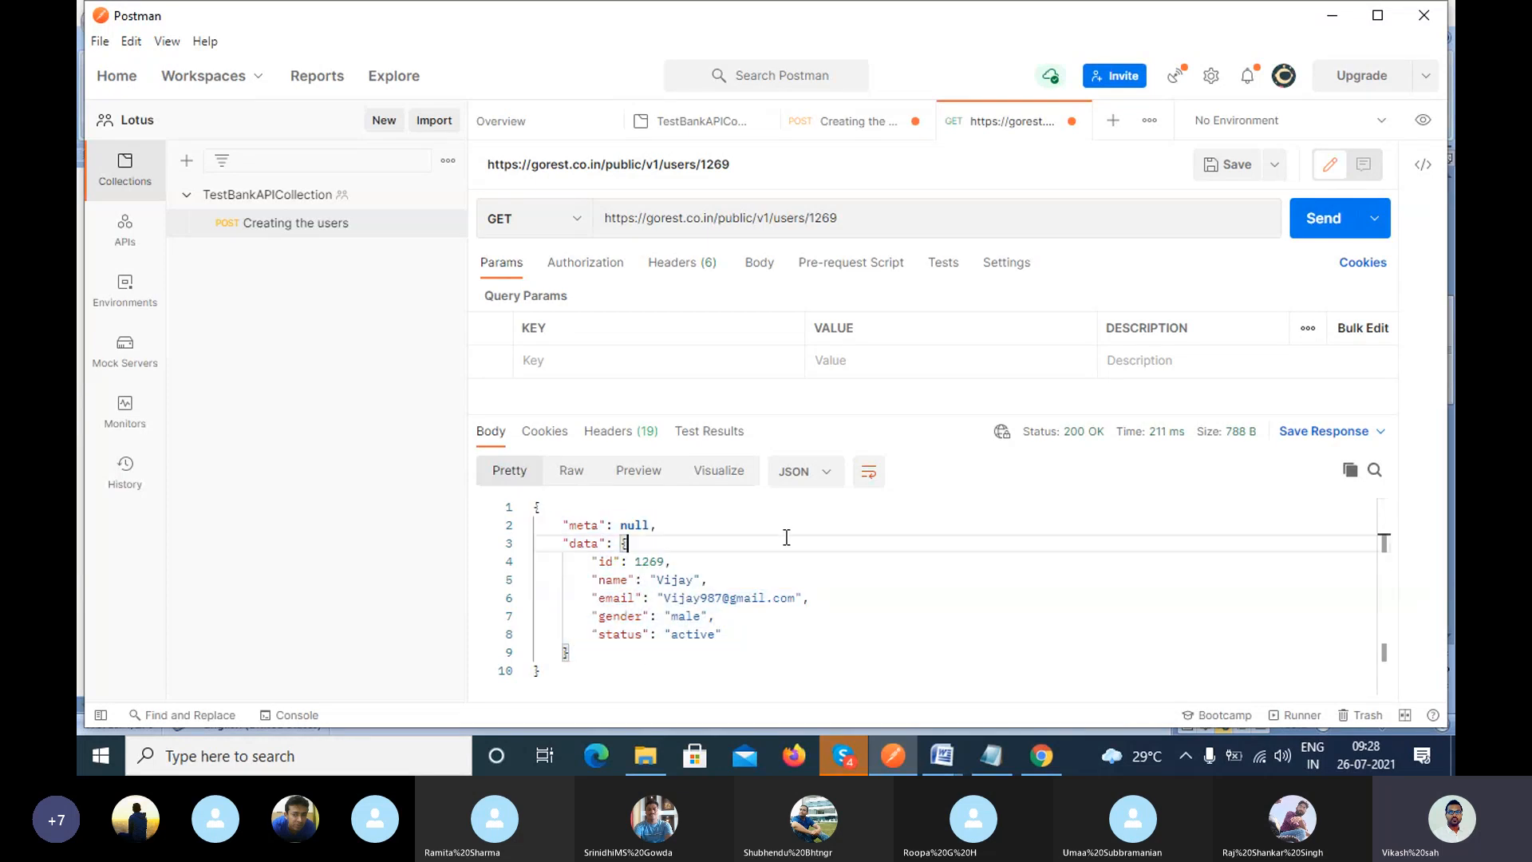
left_click_drag(536, 510, 567, 677)
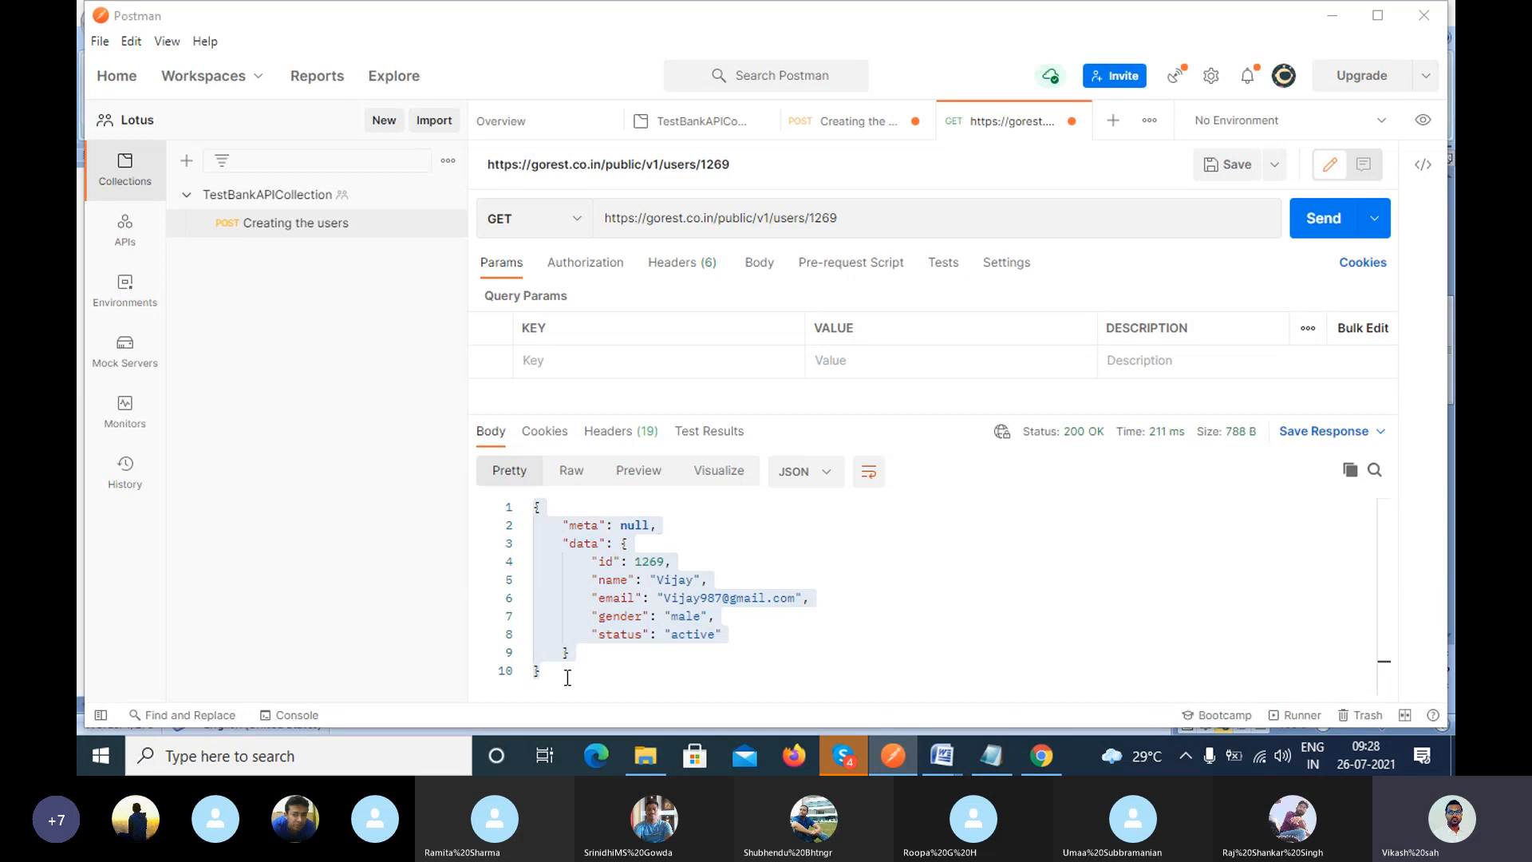
Switch to the Word requirement document and select the expected response body of the POST /users row.
key("alt+Tab")
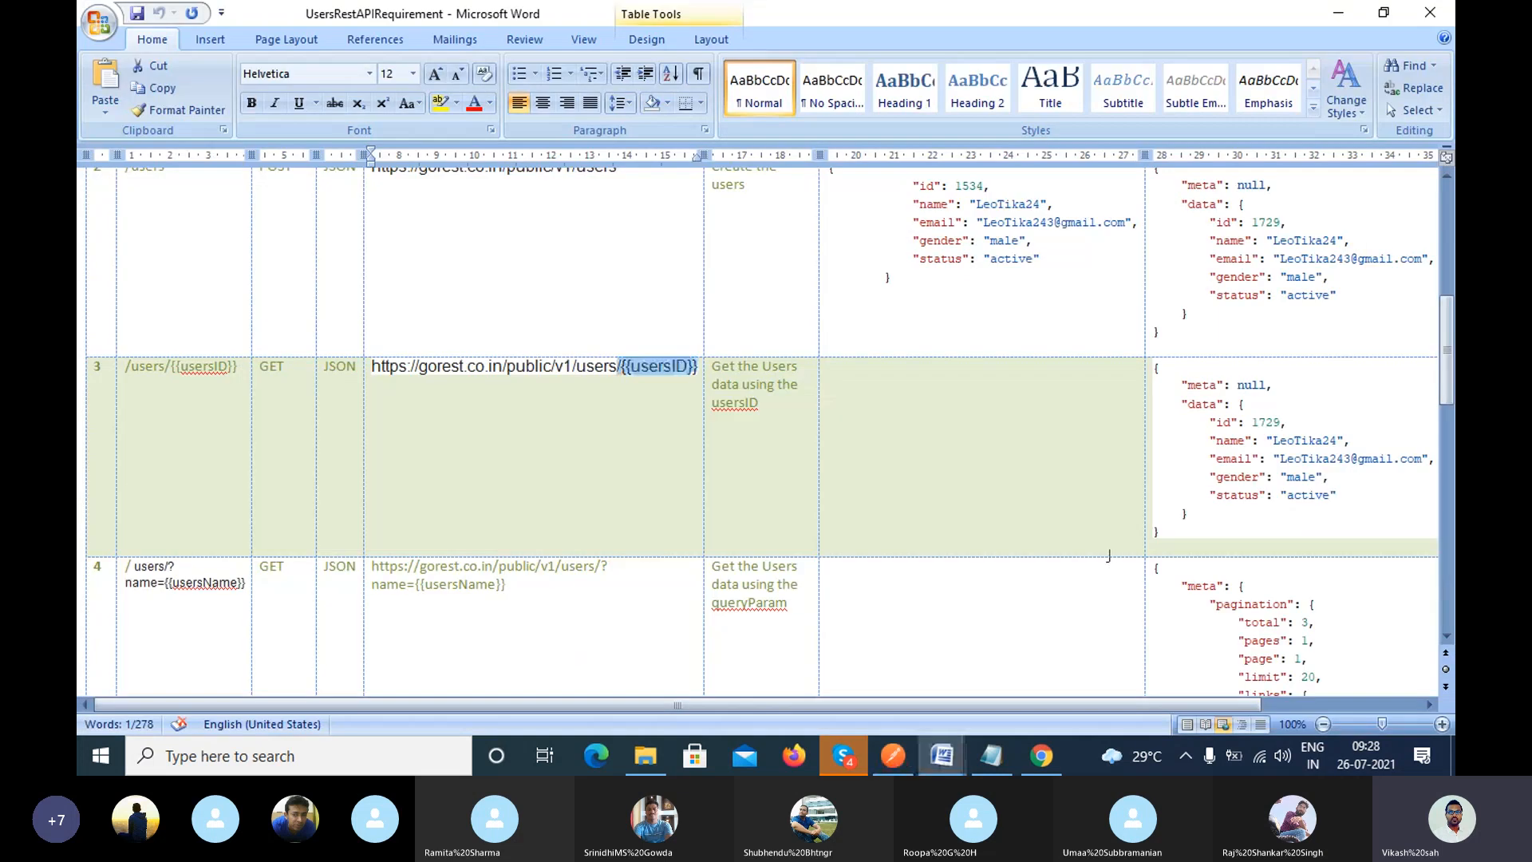
left_click(1207, 523)
scroll(1207, 527, "up", 4)
scroll(1207, 527, "up", 7)
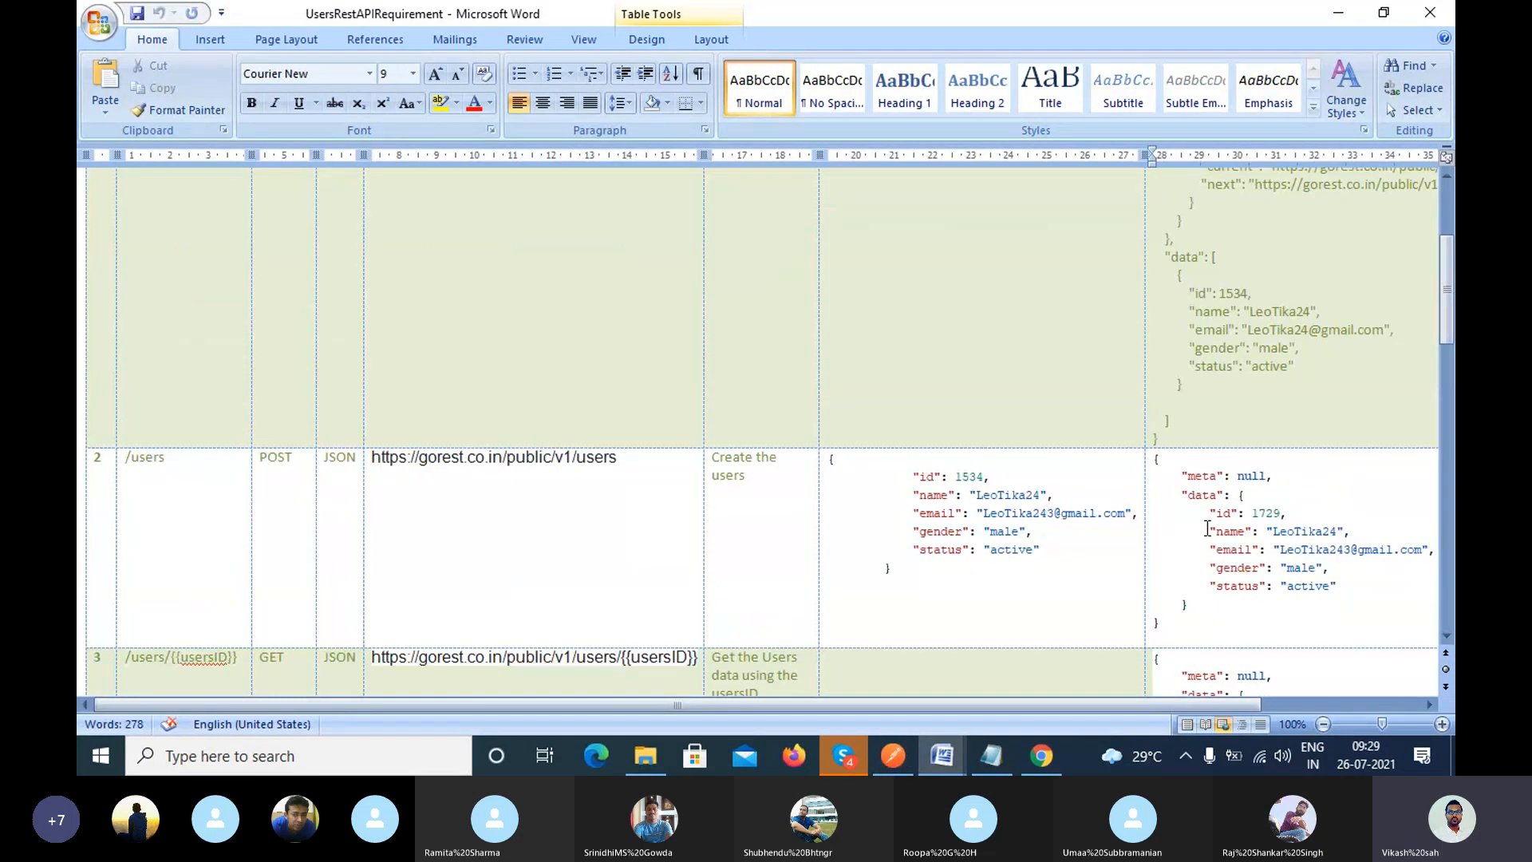
scroll(1218, 308, "down", 11)
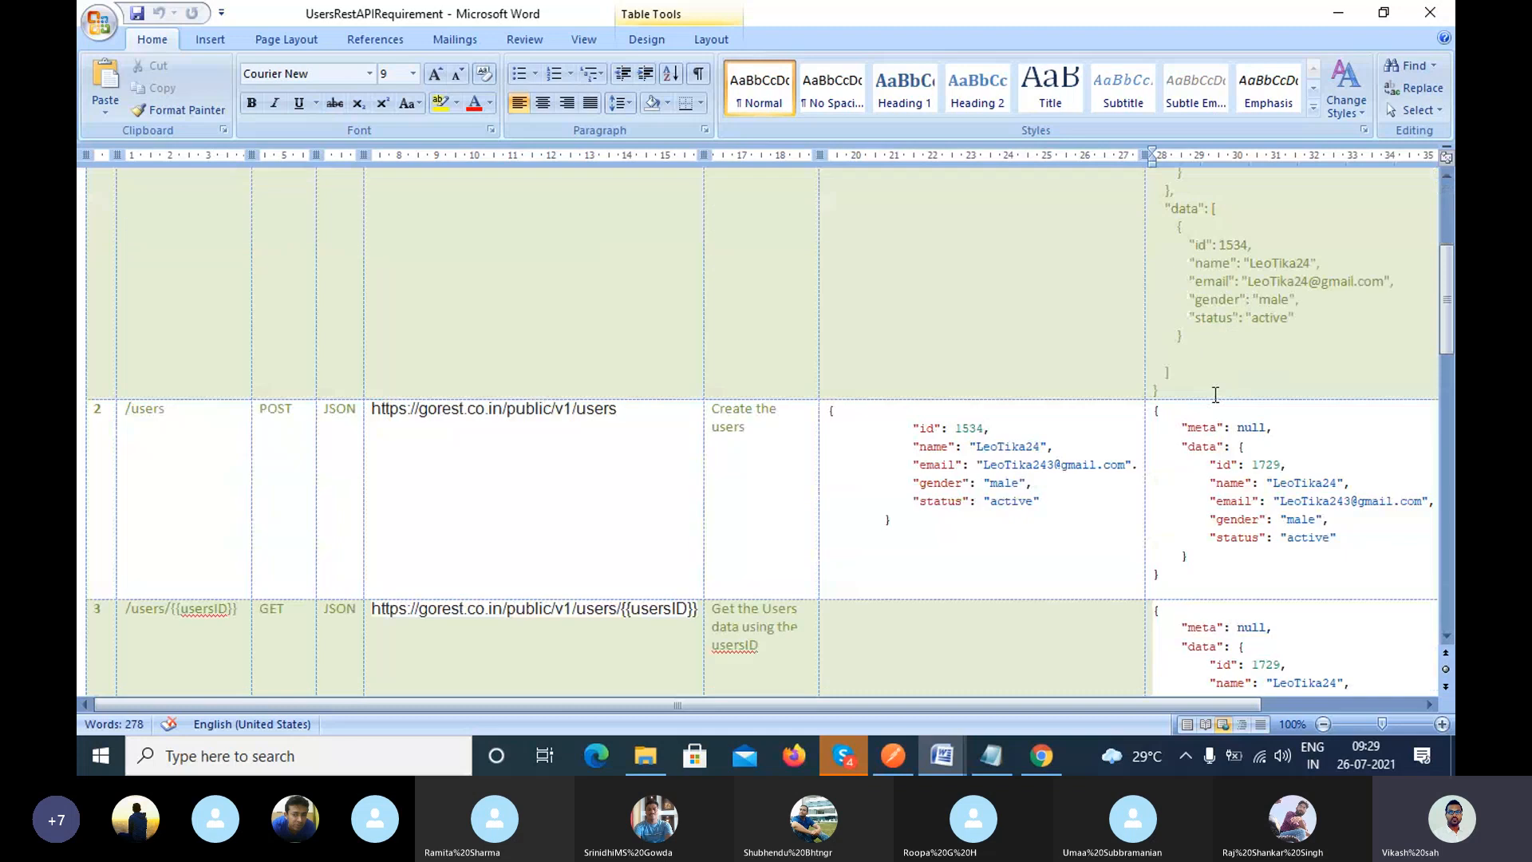
left_click_drag(1167, 381, 1155, 214)
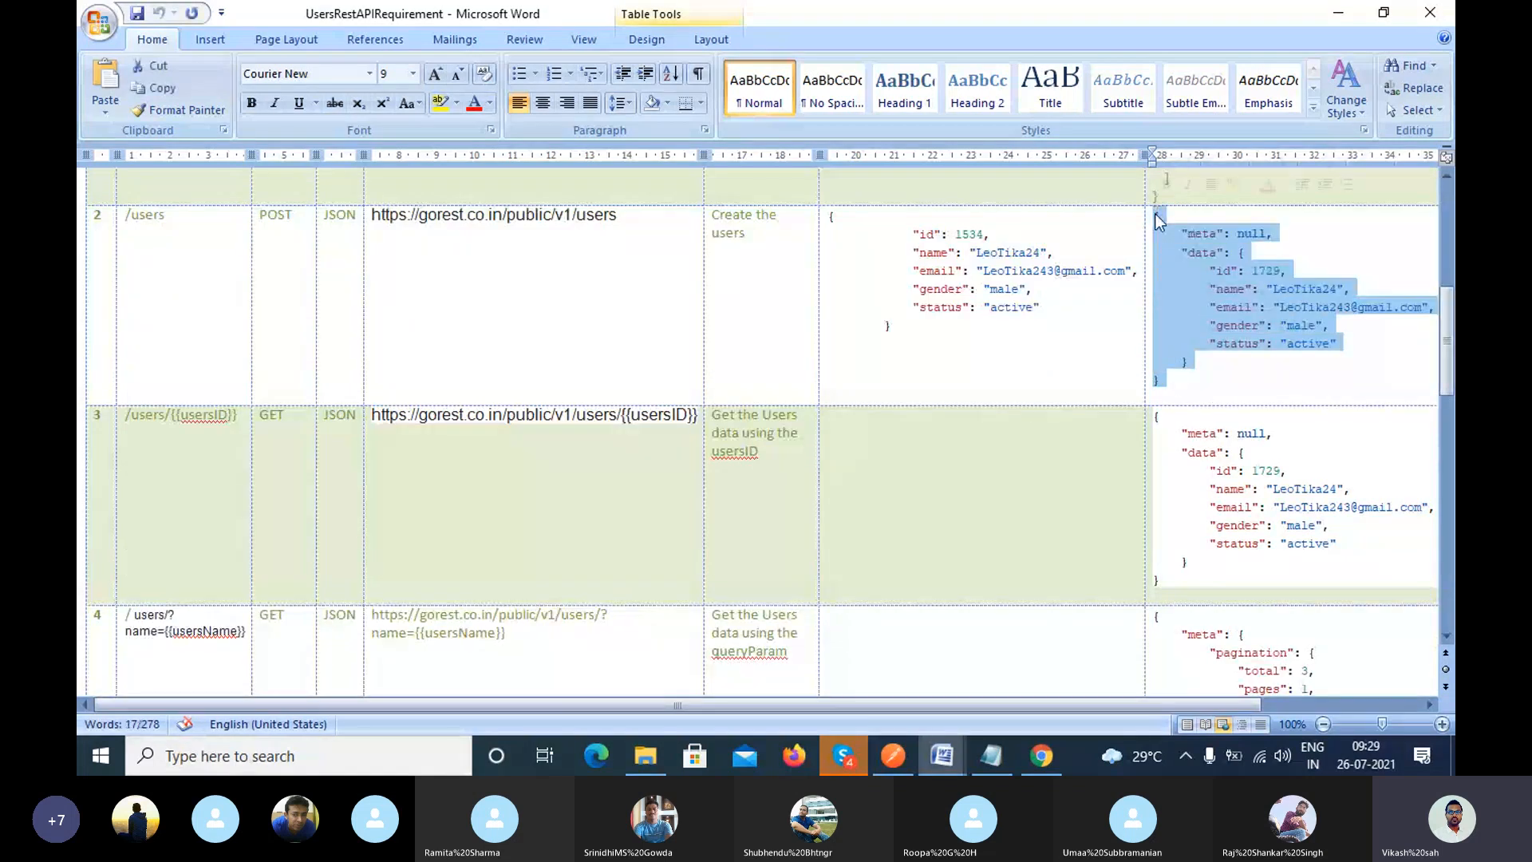
Compare the Postman response field by field with the expected response body in the Word requirement document.
key("alt+Tab")
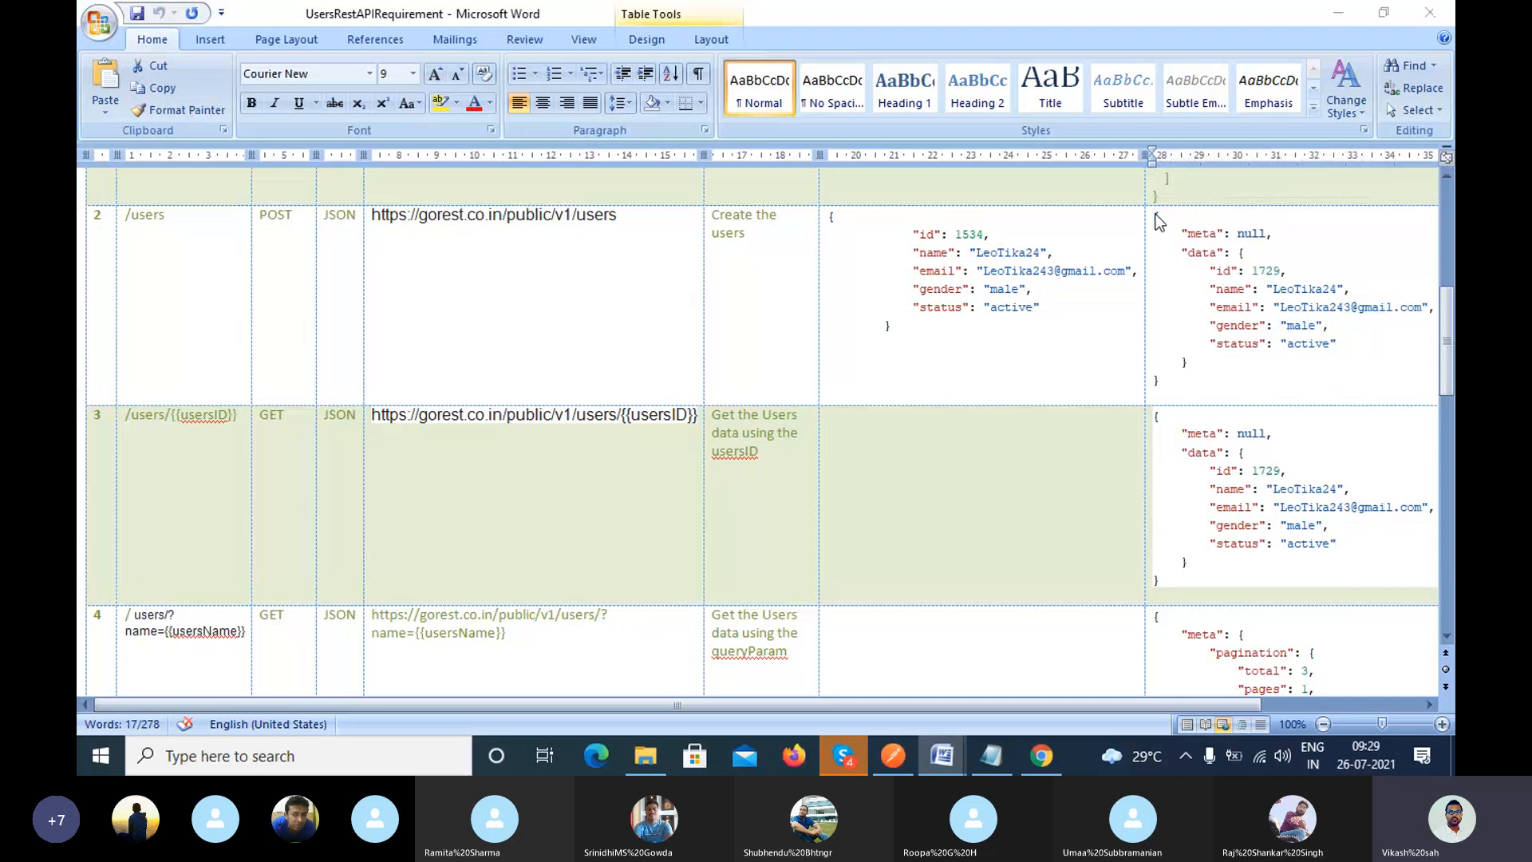
key("alt+Tab")
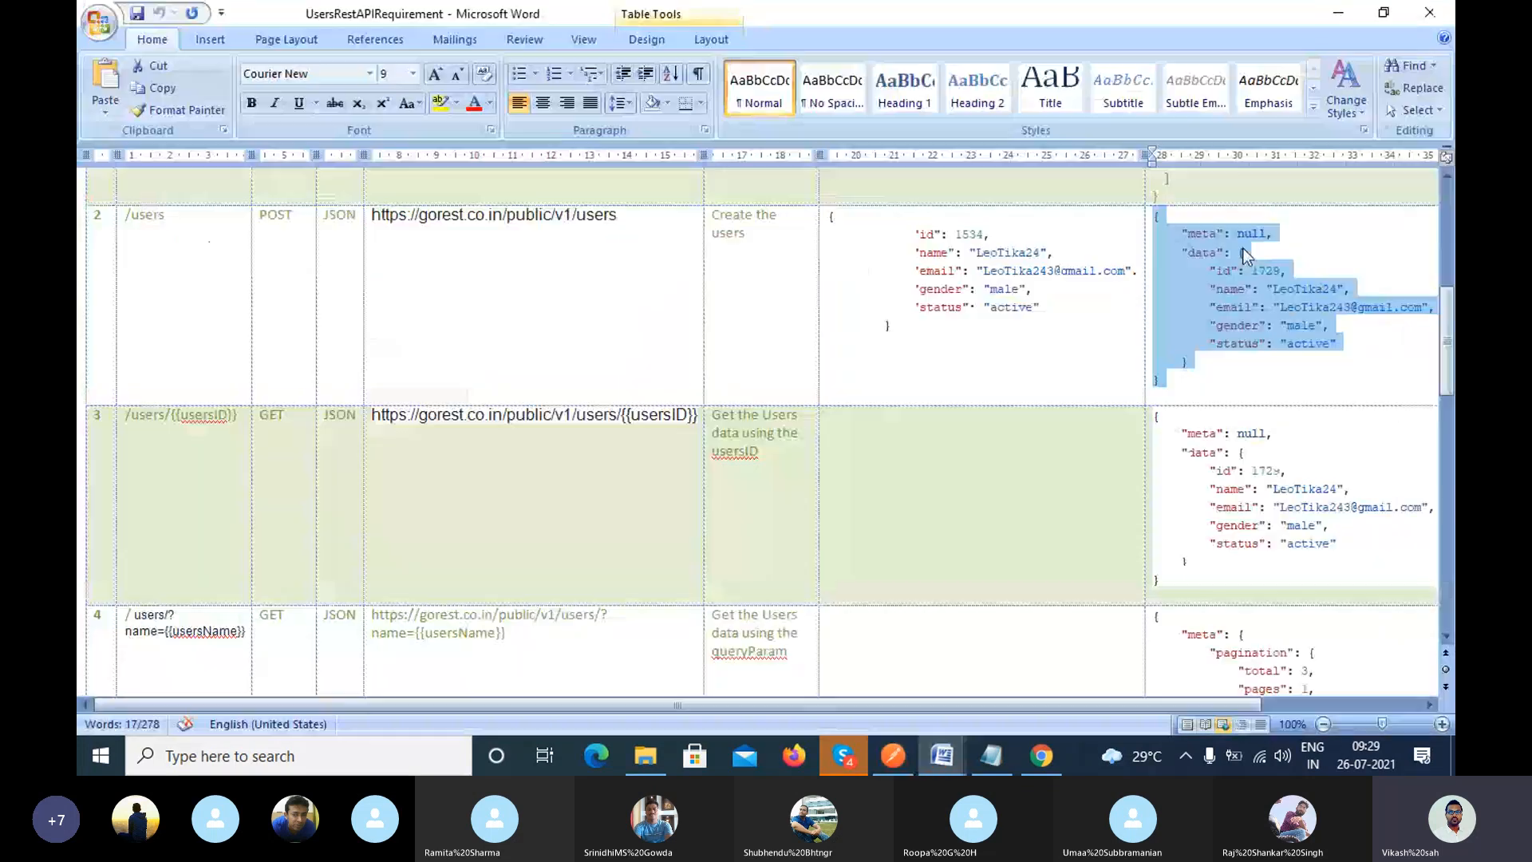
key("alt+Tab")
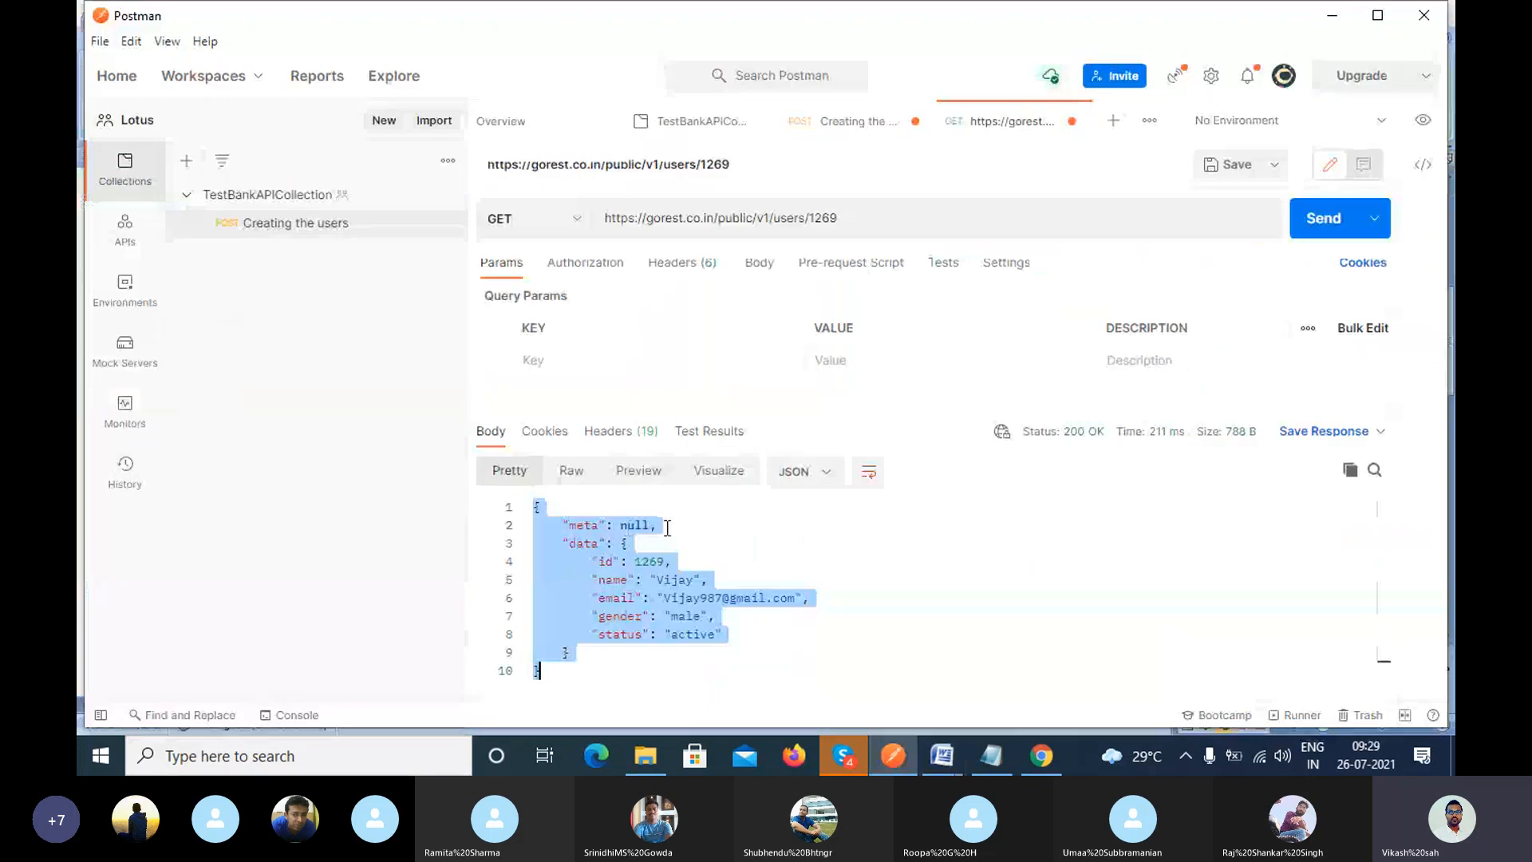
key("alt+Tab")
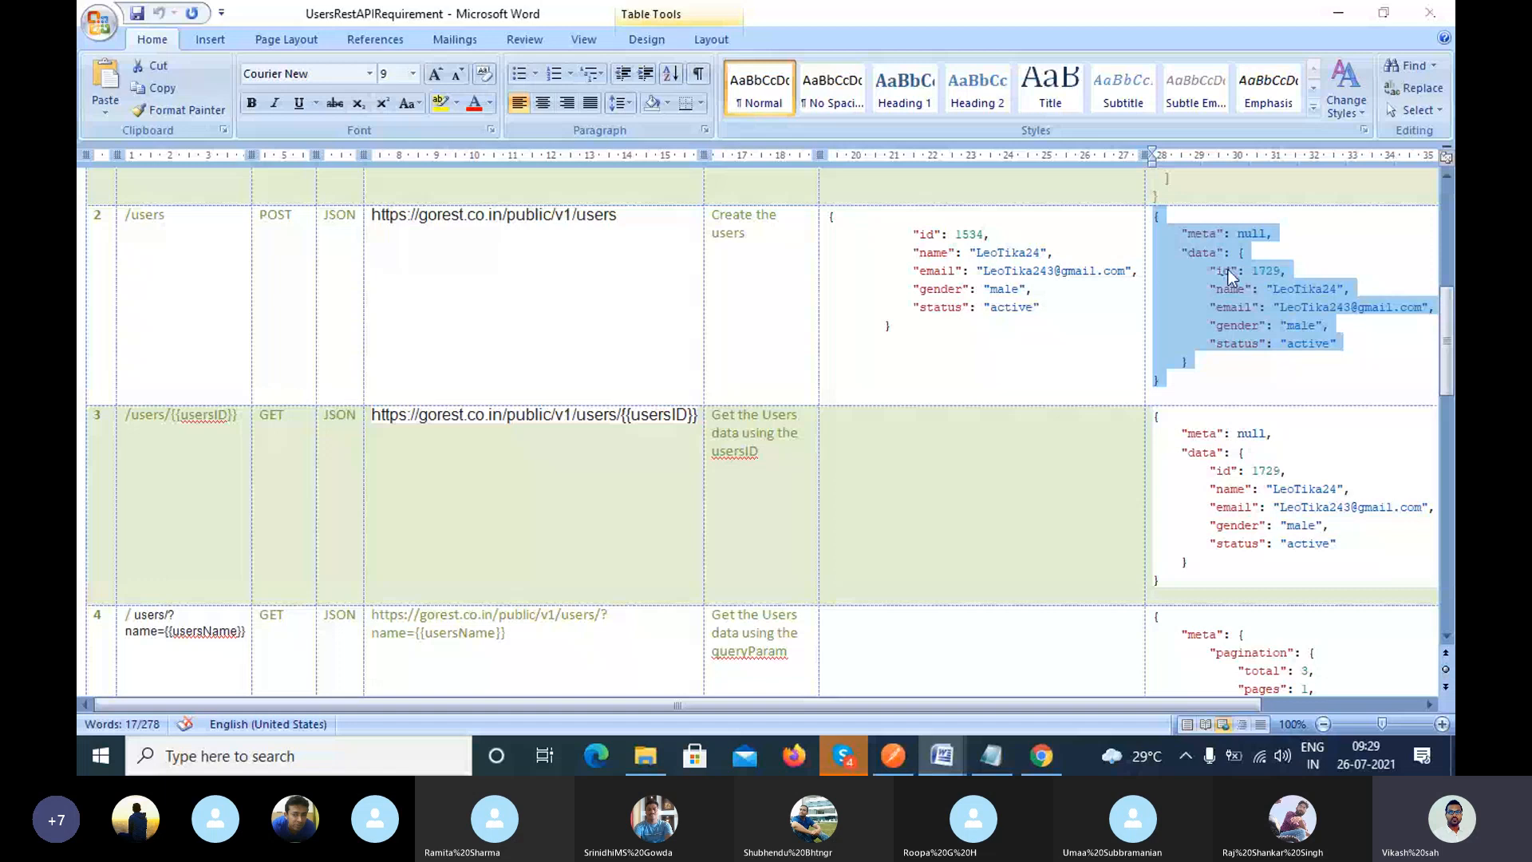
key("alt+Tab")
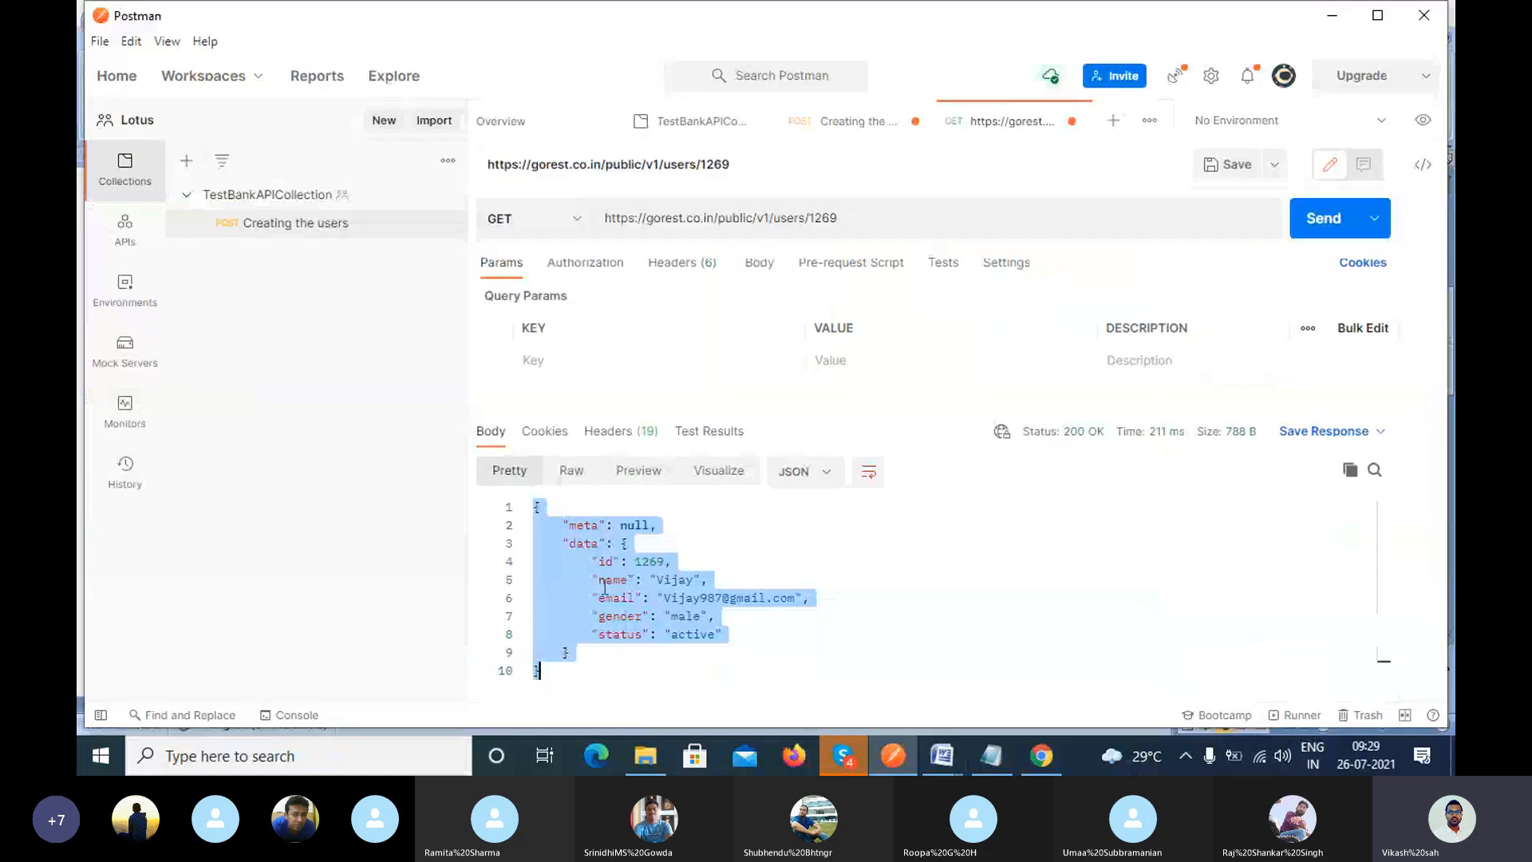
key("alt+Tab")
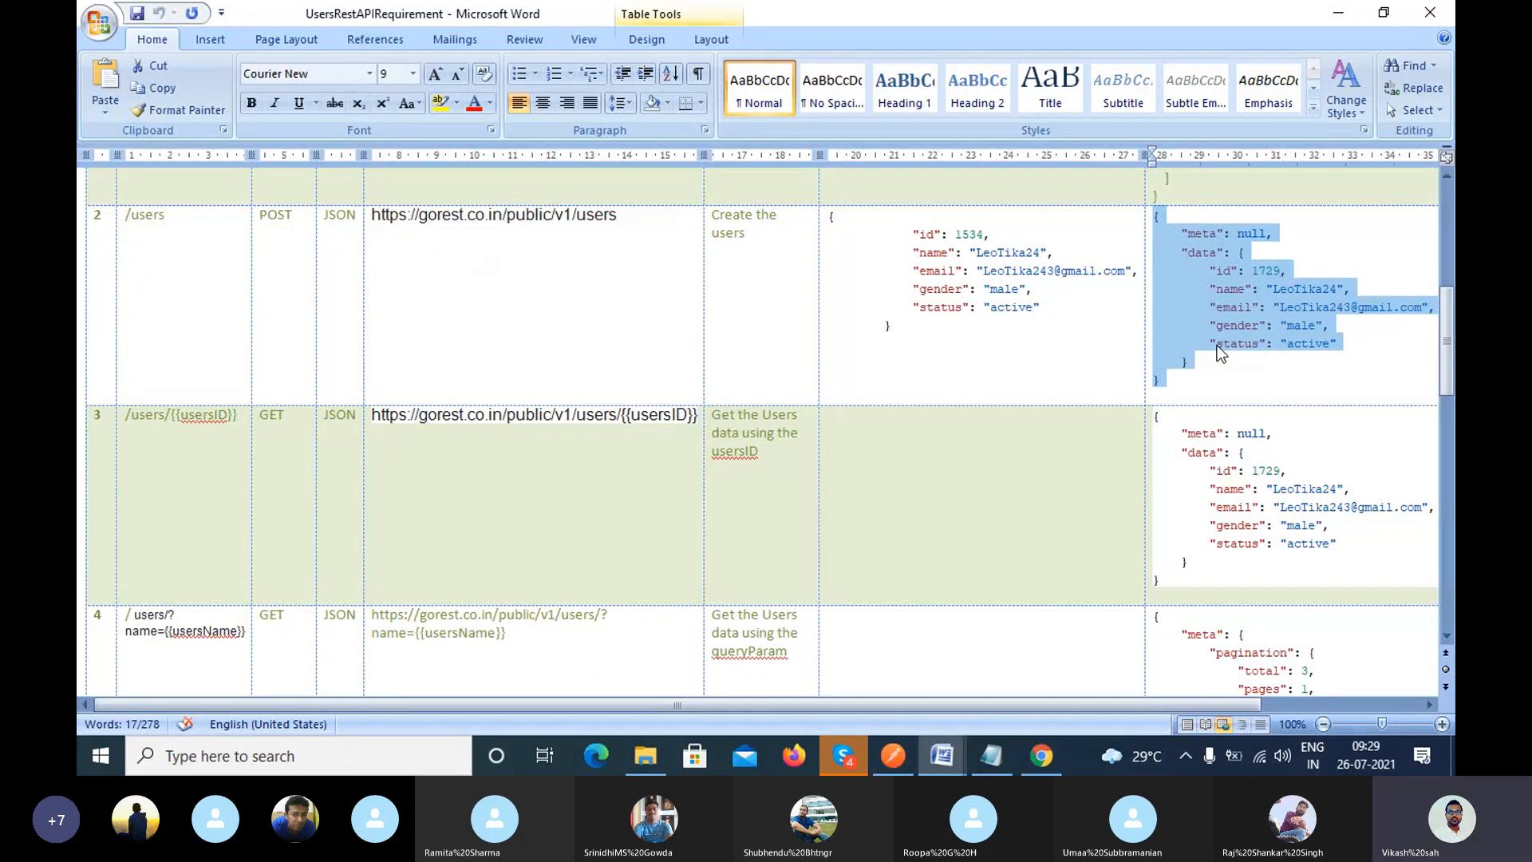
key("alt+Tab")
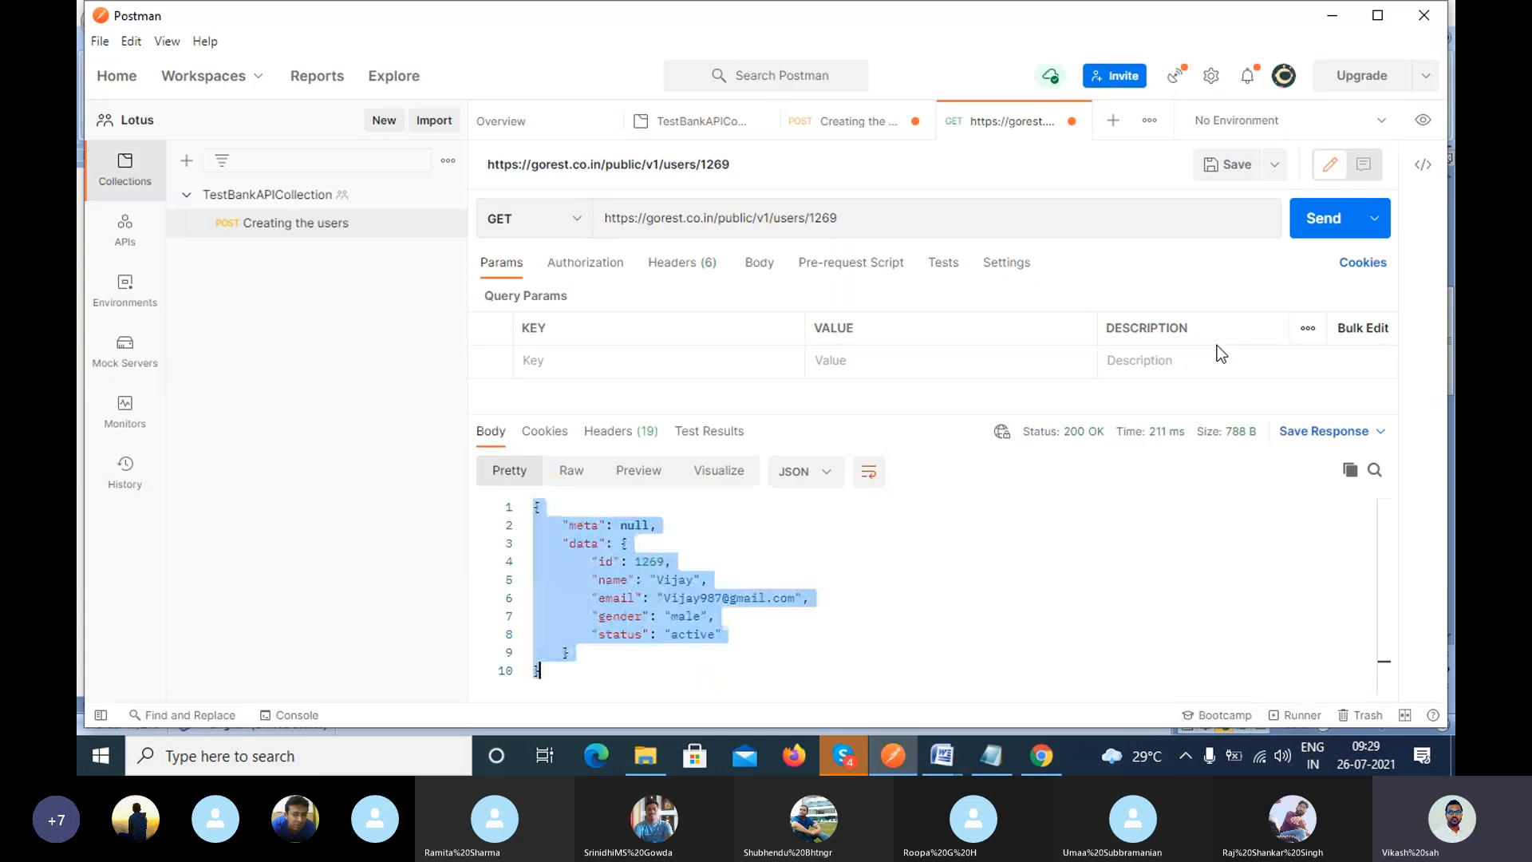
key("alt+Tab")
key("alt+Tab")
key("alt+Tab")
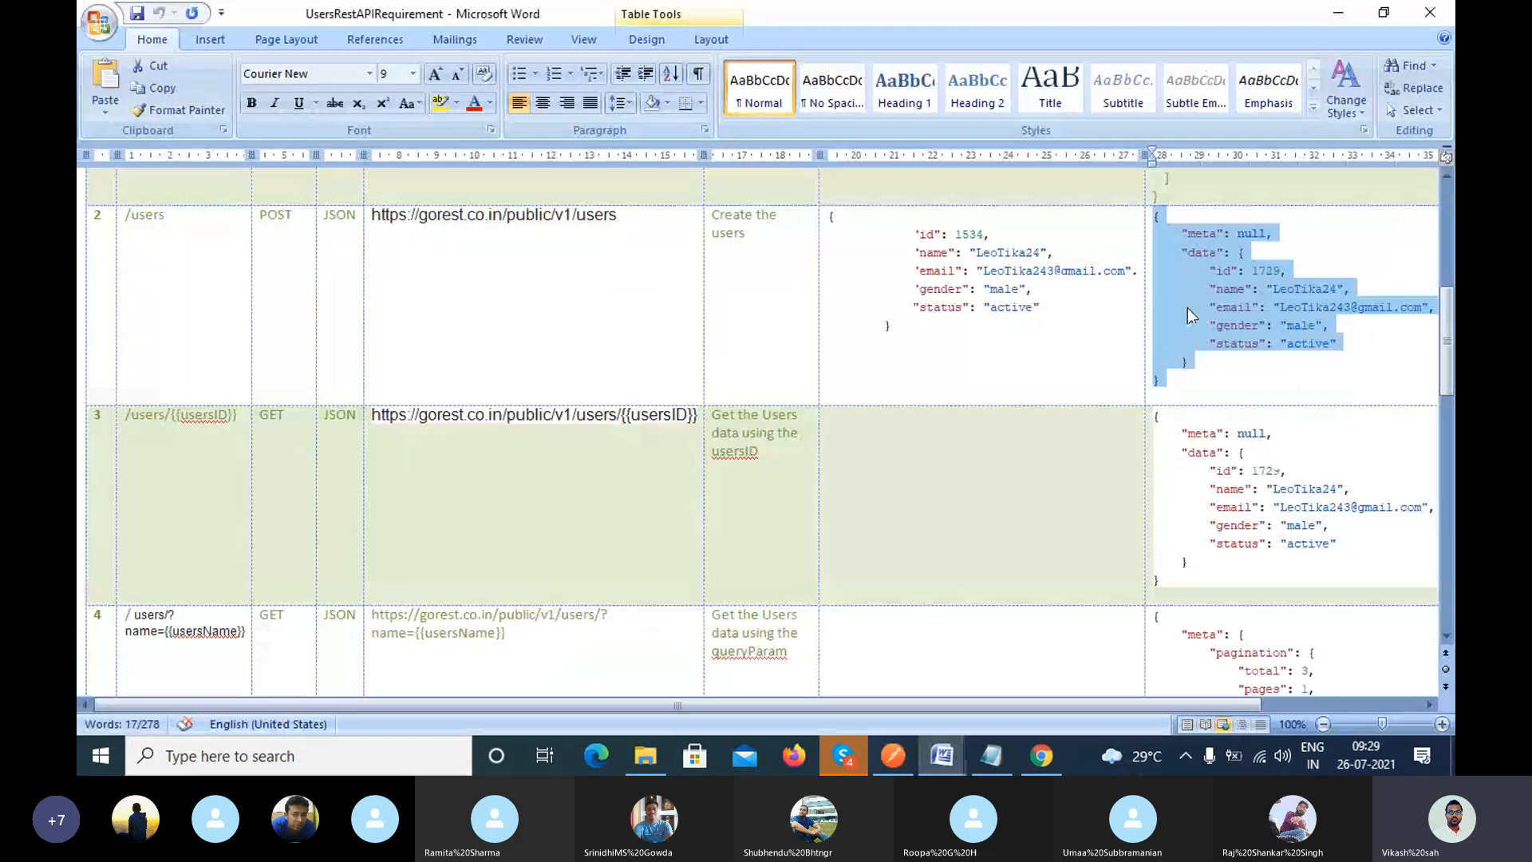
key("alt+Tab")
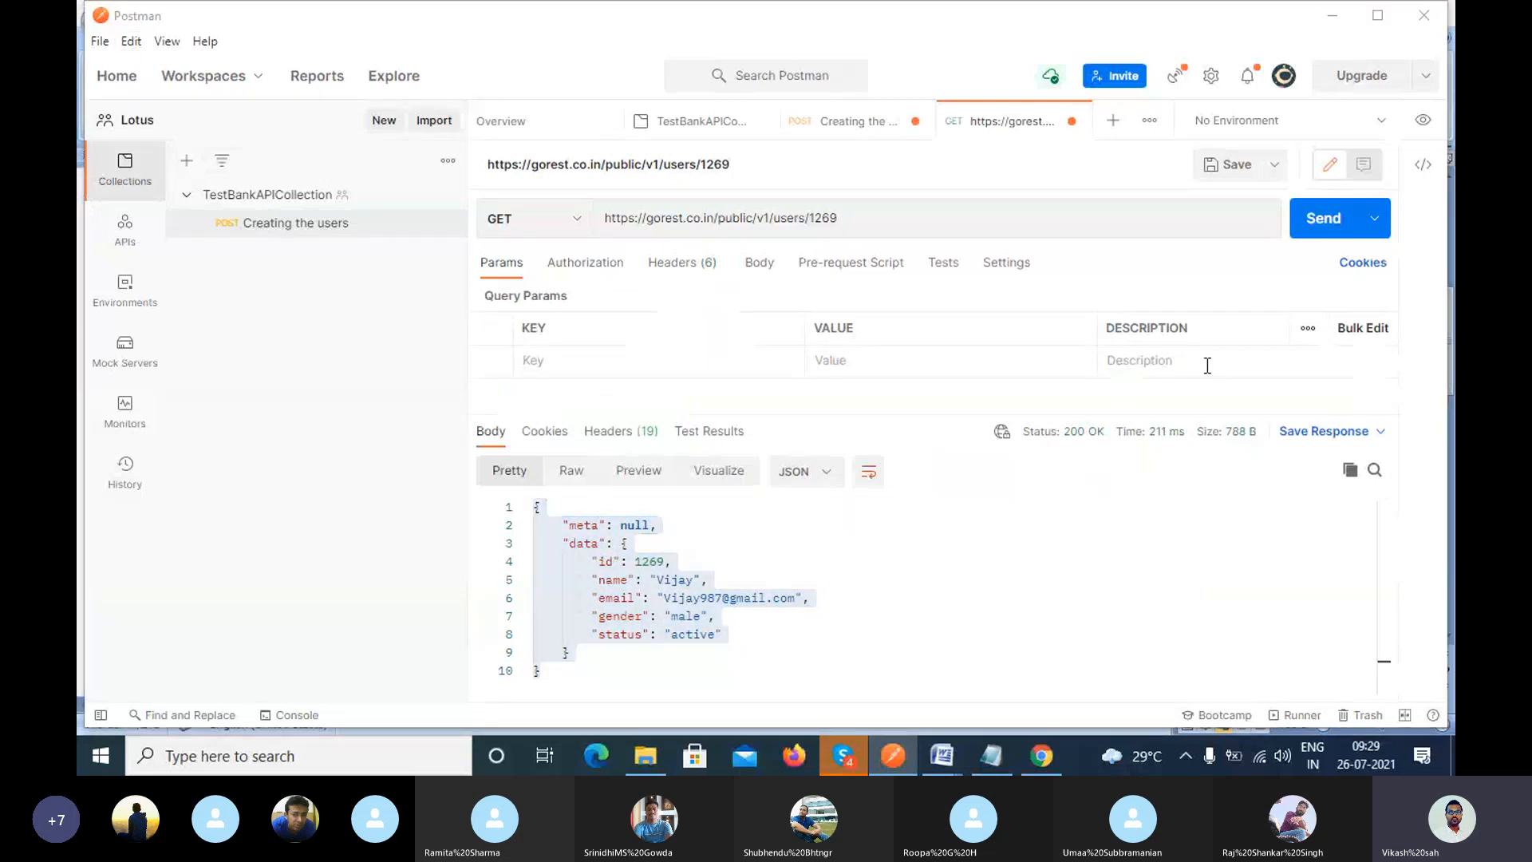
key("alt+Tab")
left_click(1225, 388)
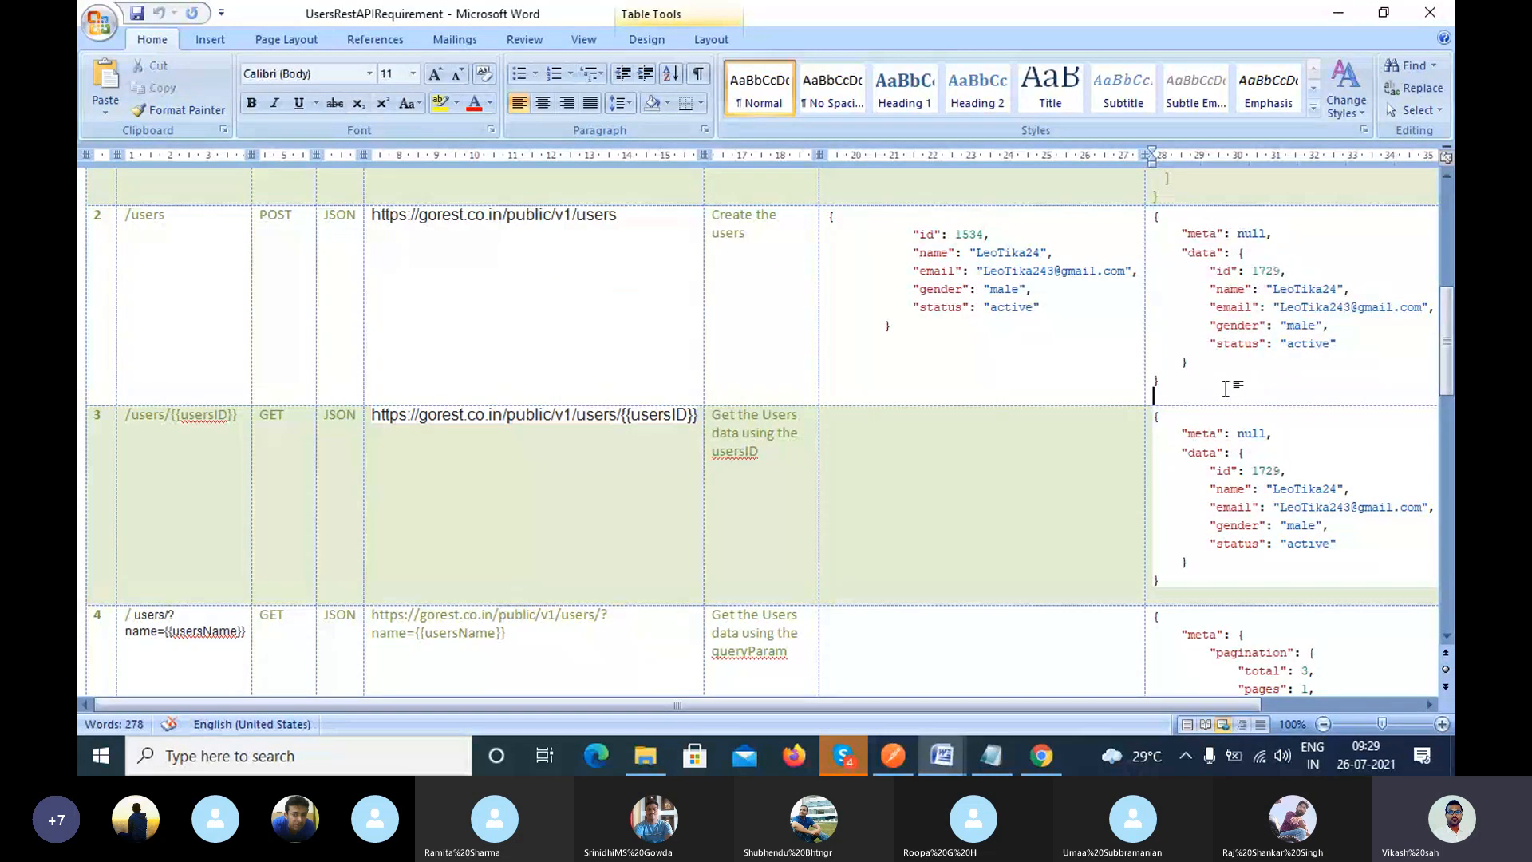
key("alt+Tab")
left_click(1035, 474)
key("alt+Tab")
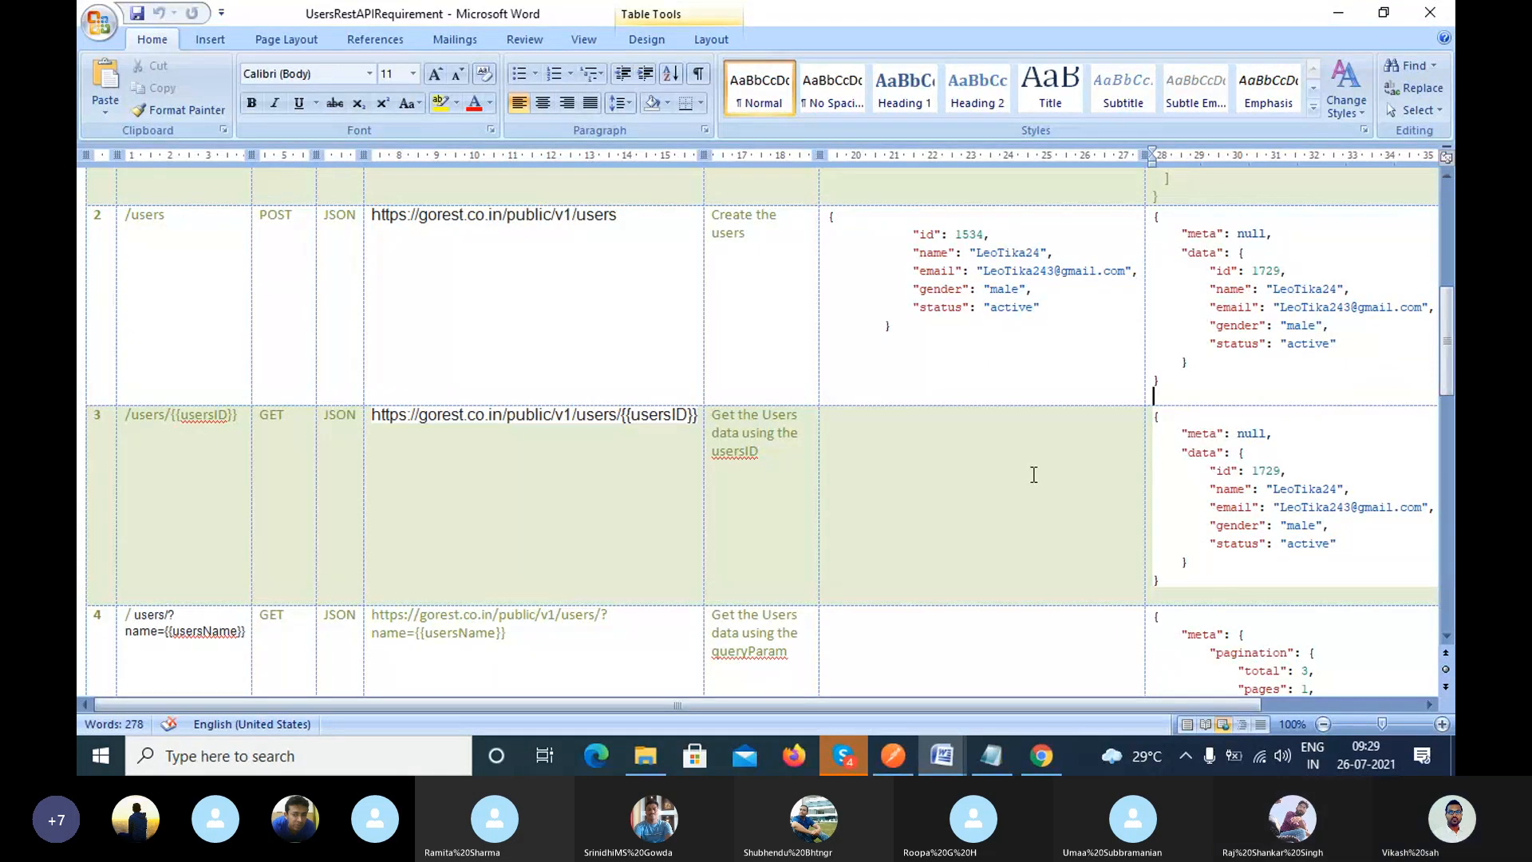
Check the ongoing call in Skype and return to the Word requirement document.
left_click(844, 758)
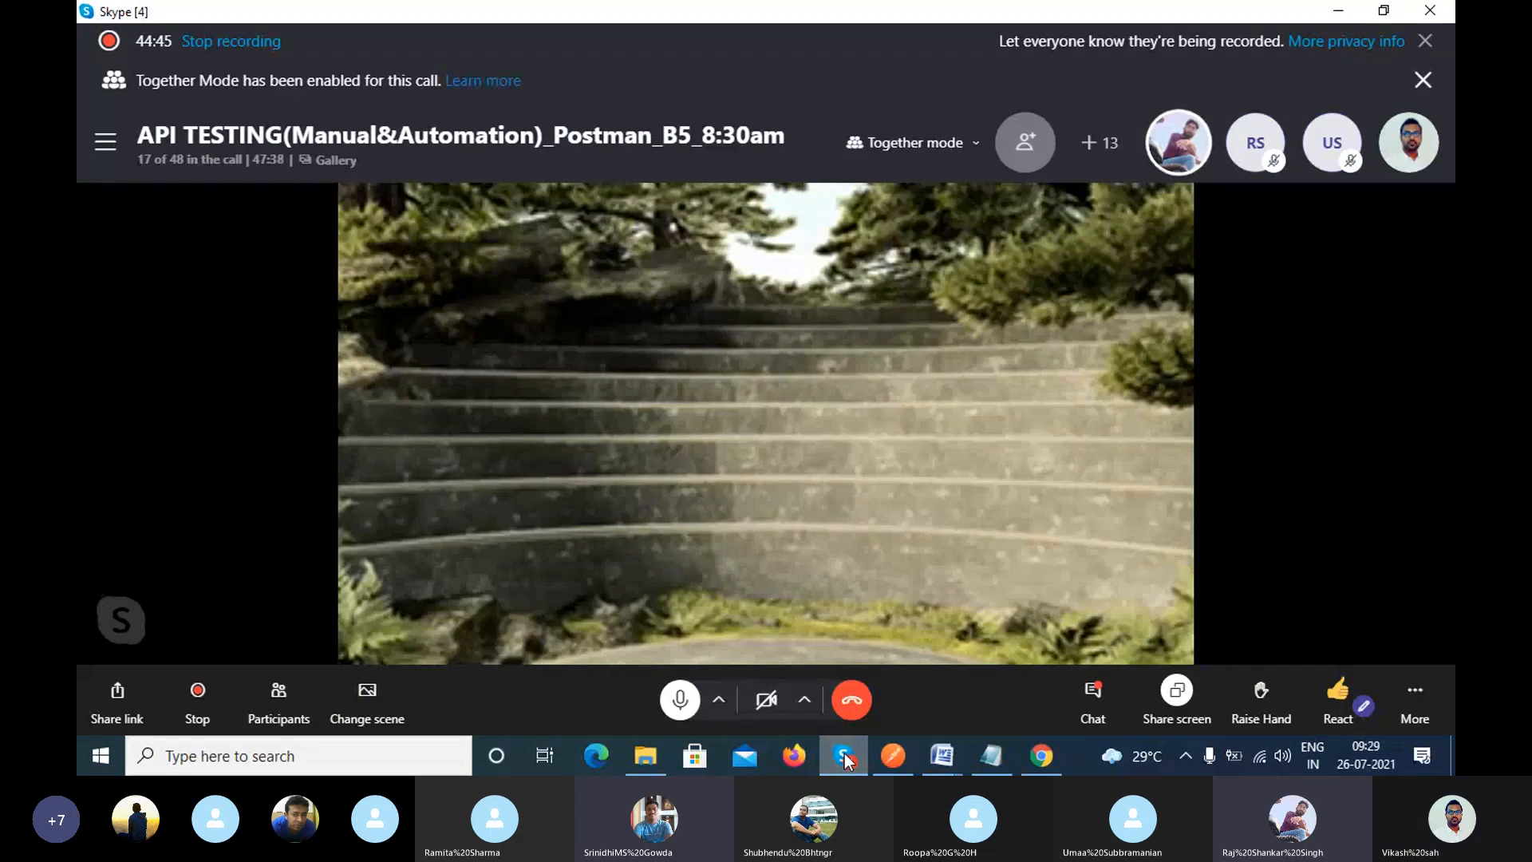
left_click(1338, 12)
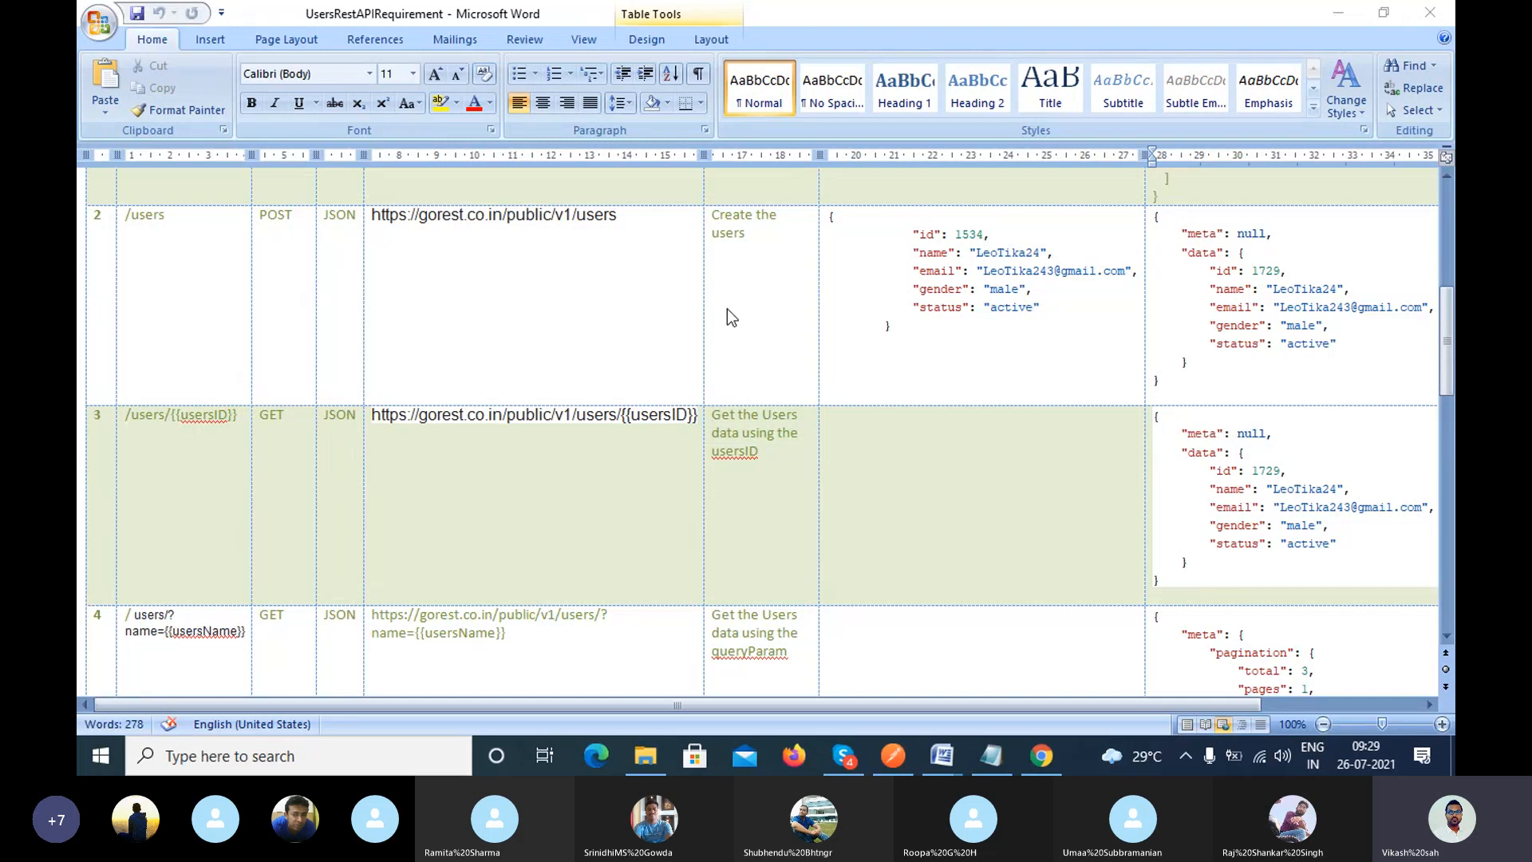
Review the requirement table's response bodies from the GET /users row down to the usersName query parameter row.
scroll(1343, 505, "up", 10)
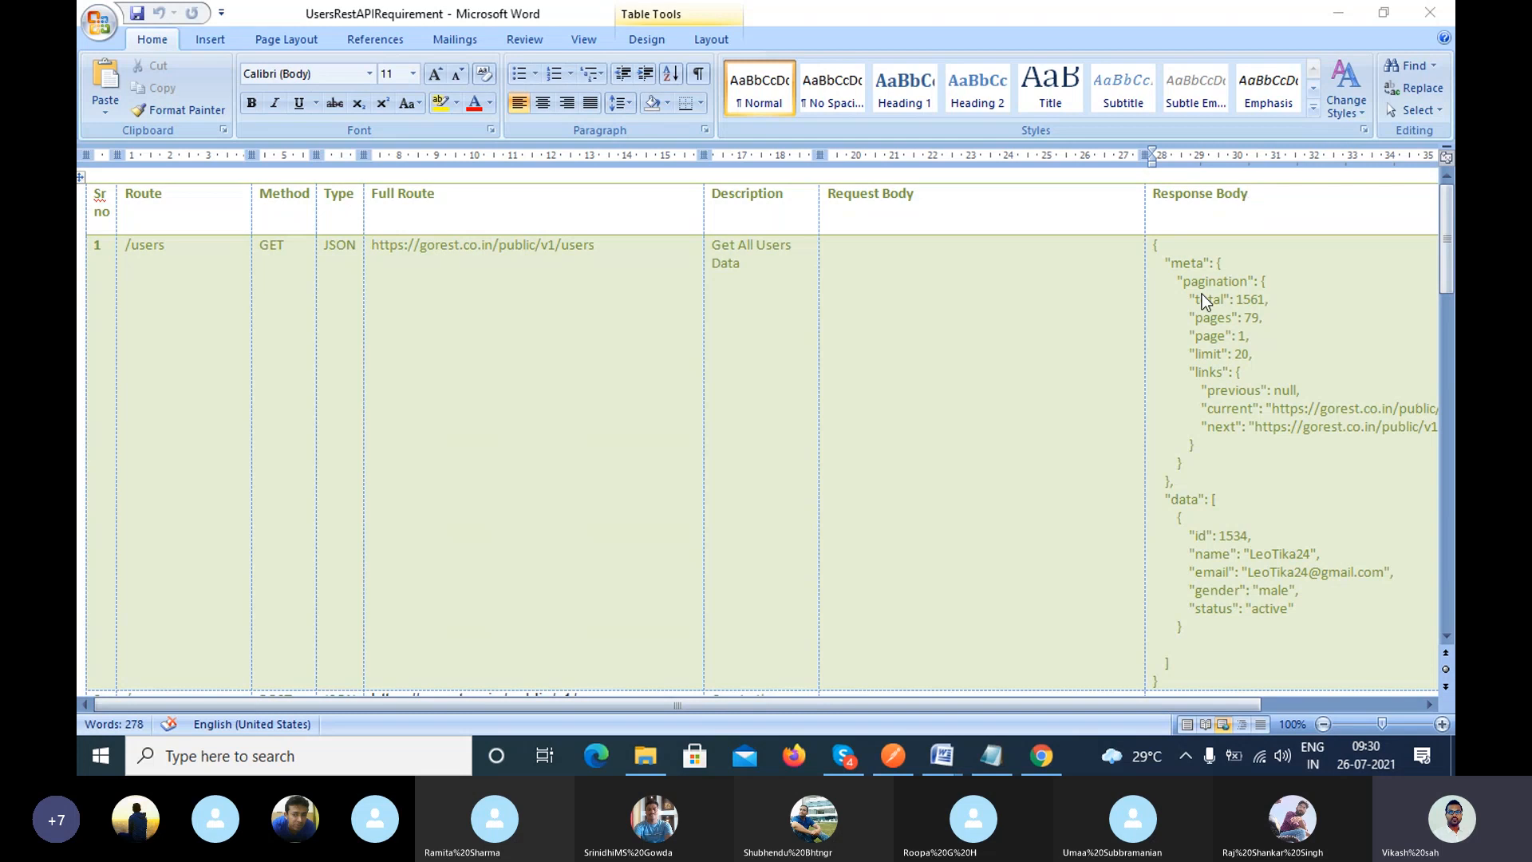
scroll(1187, 457, "down", 9)
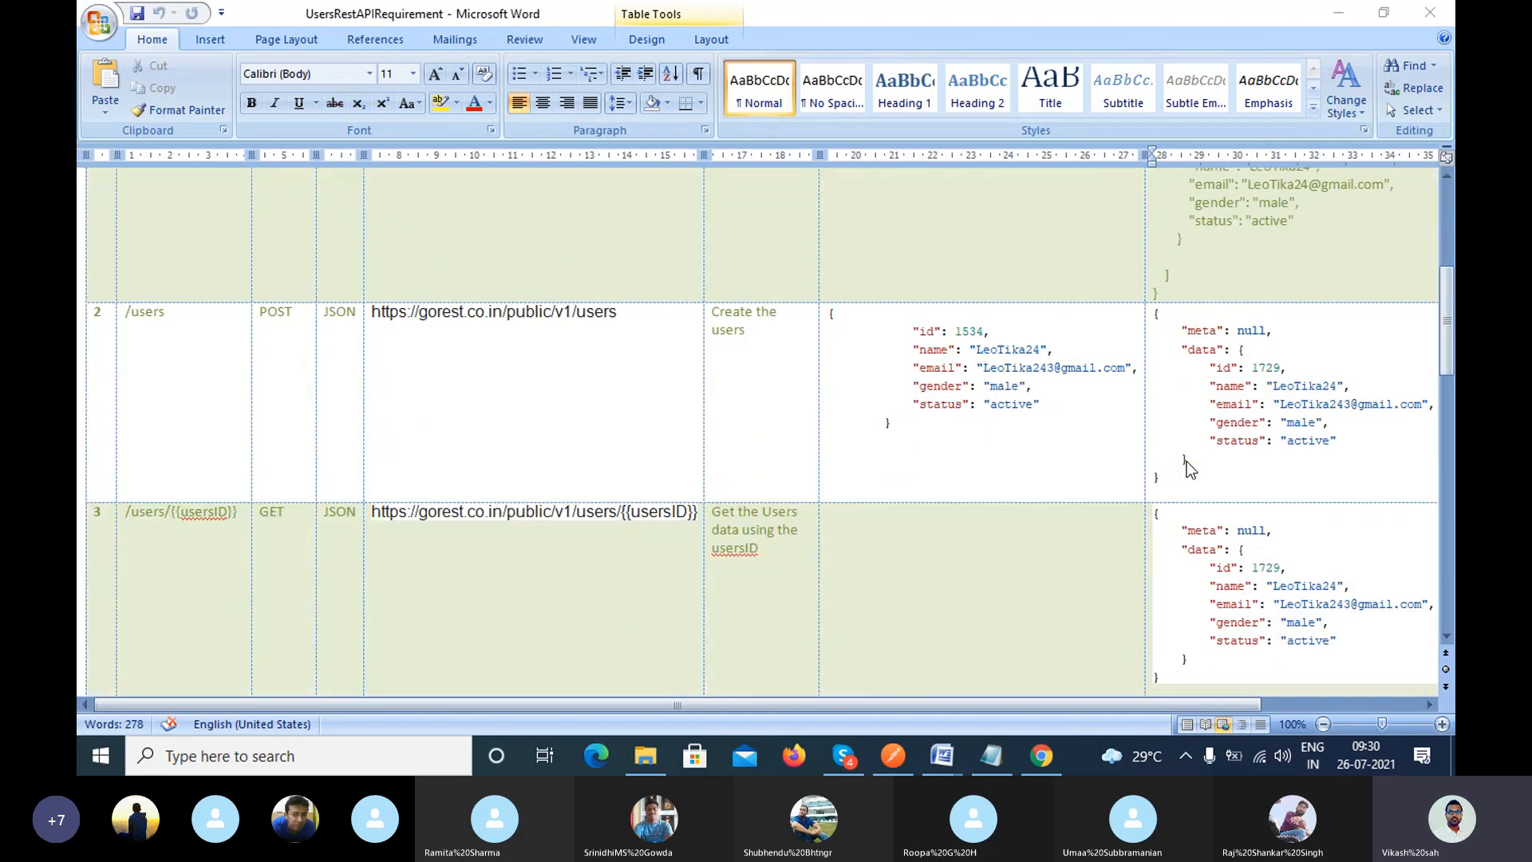
scroll(1185, 461, "down", 2)
scroll(1185, 461, "down", 2)
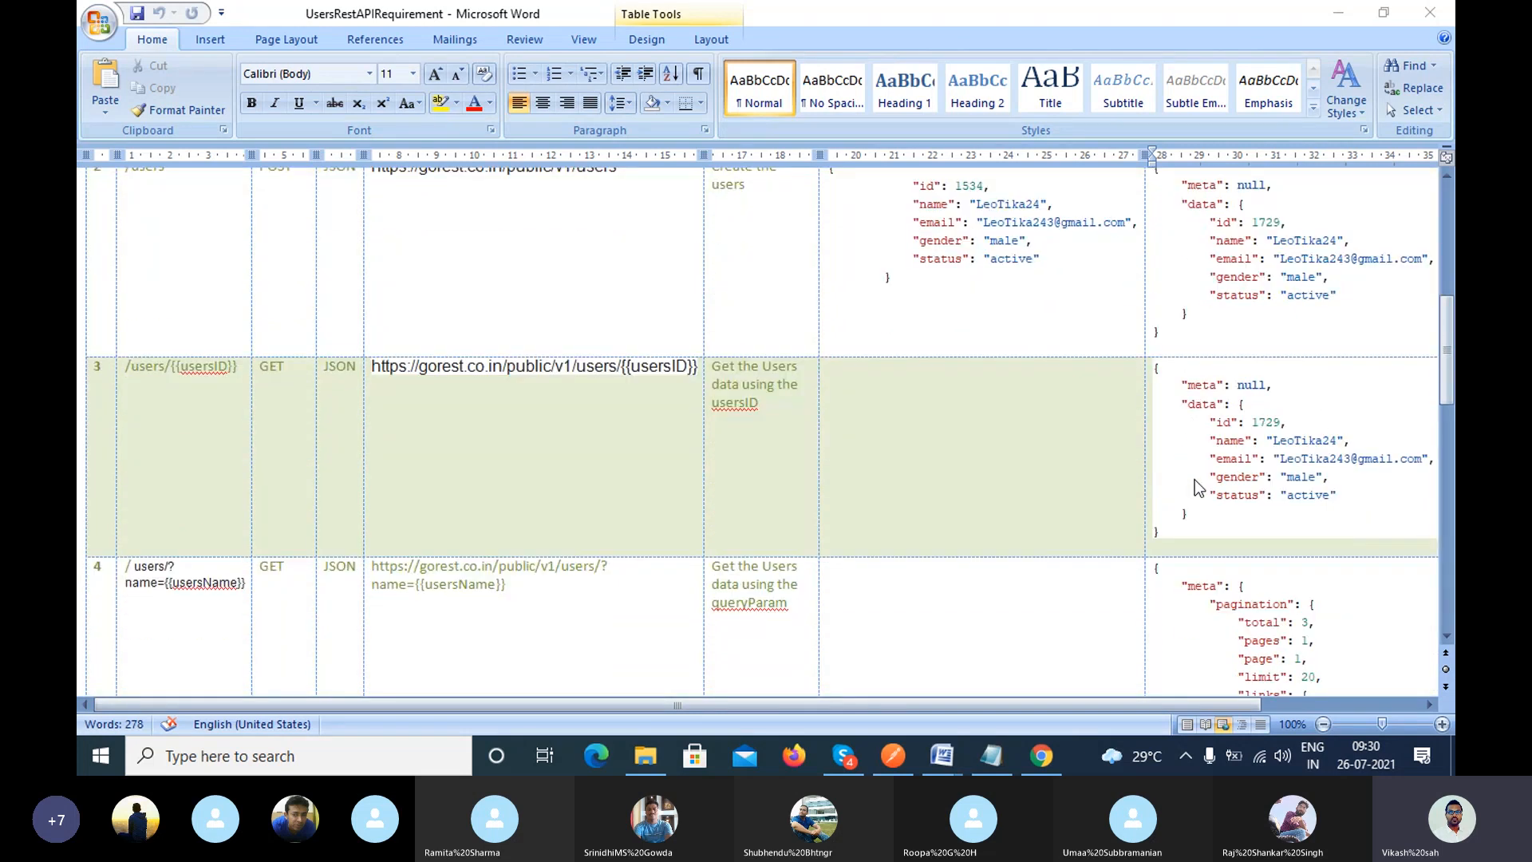
scroll(1207, 449, "down", 1)
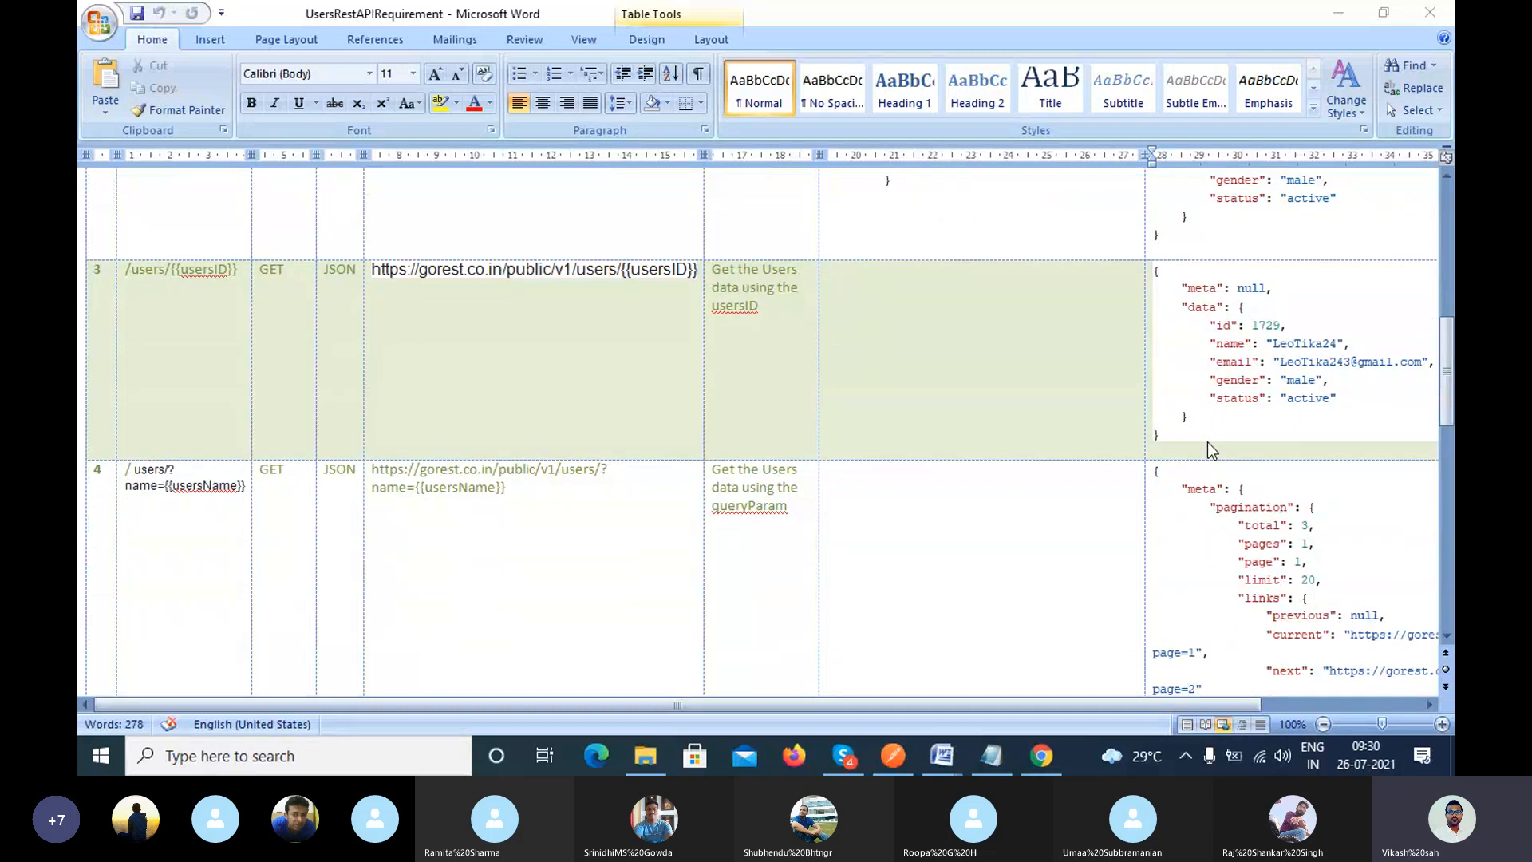
Examine the expected response body of the GET /users/{{usersID}} row, from the meta field to the email field.
left_click(1171, 438)
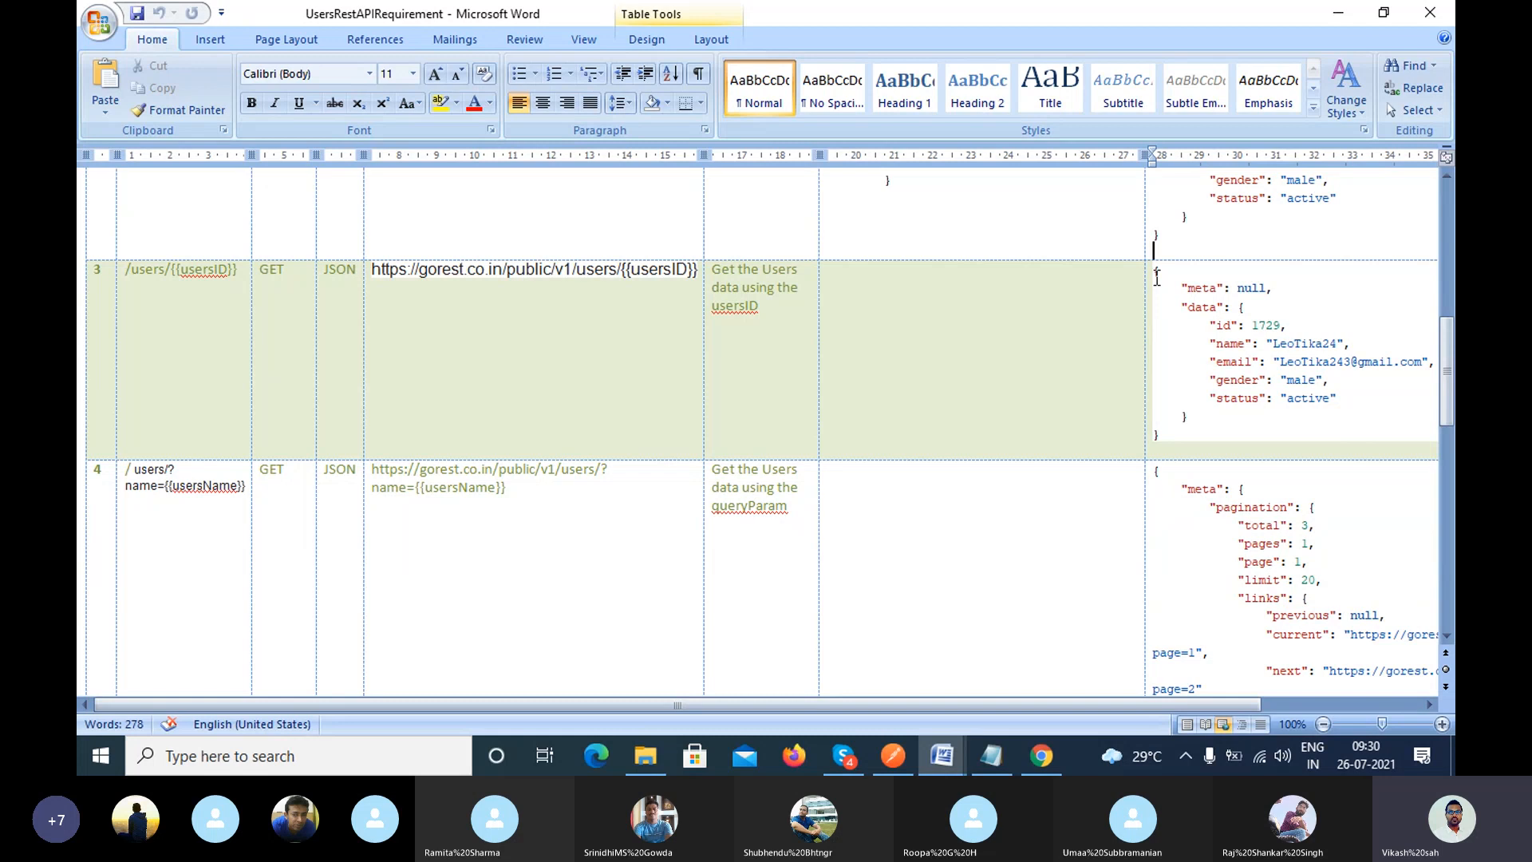
left_click_drag(1157, 275, 1180, 433)
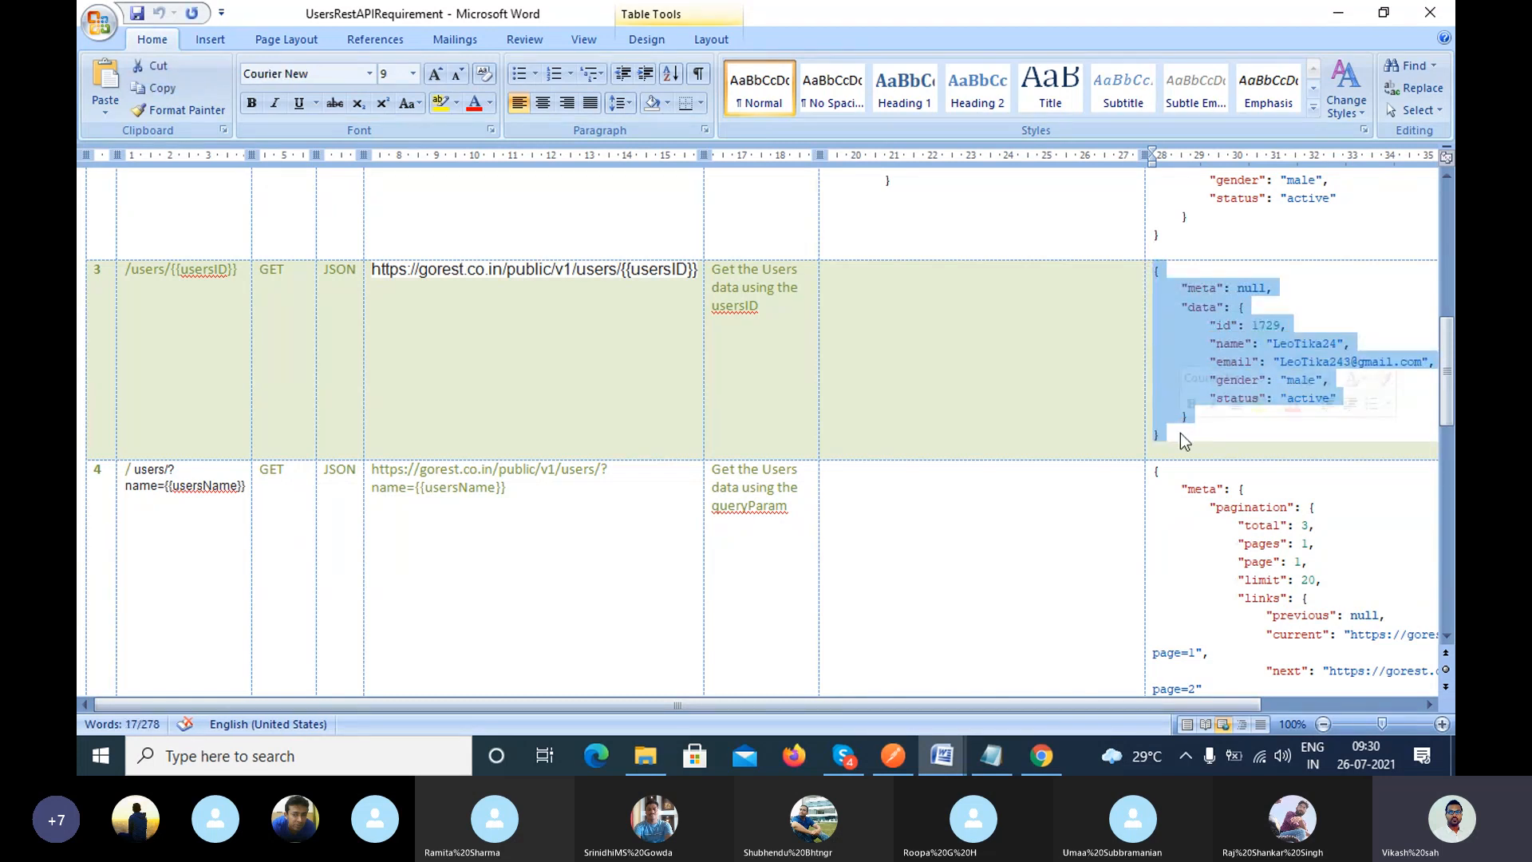
left_click(1218, 322)
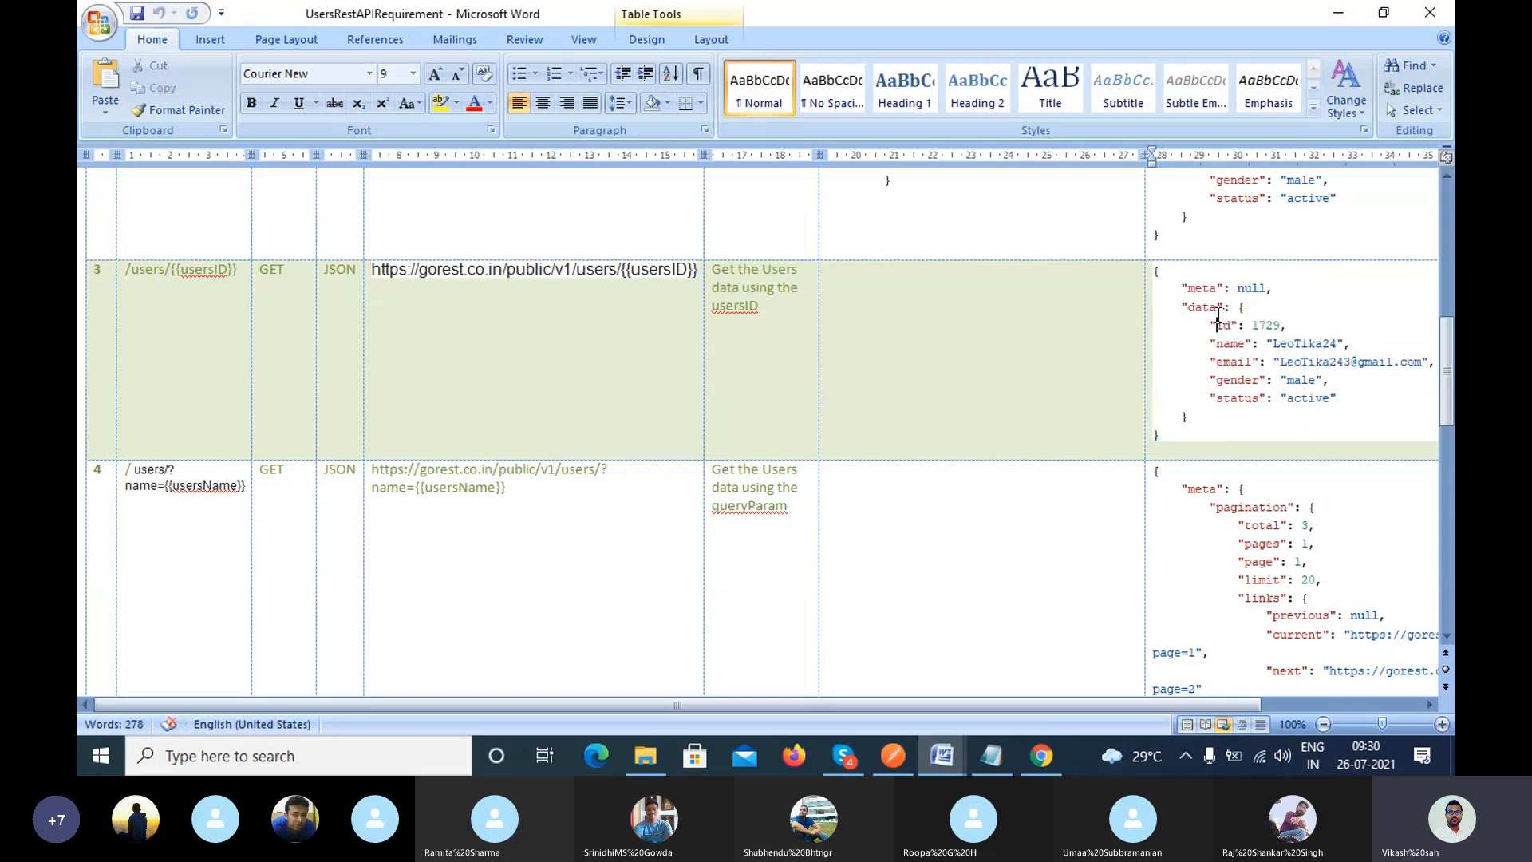
left_click_drag(1181, 288, 1349, 363)
left_click(1212, 354)
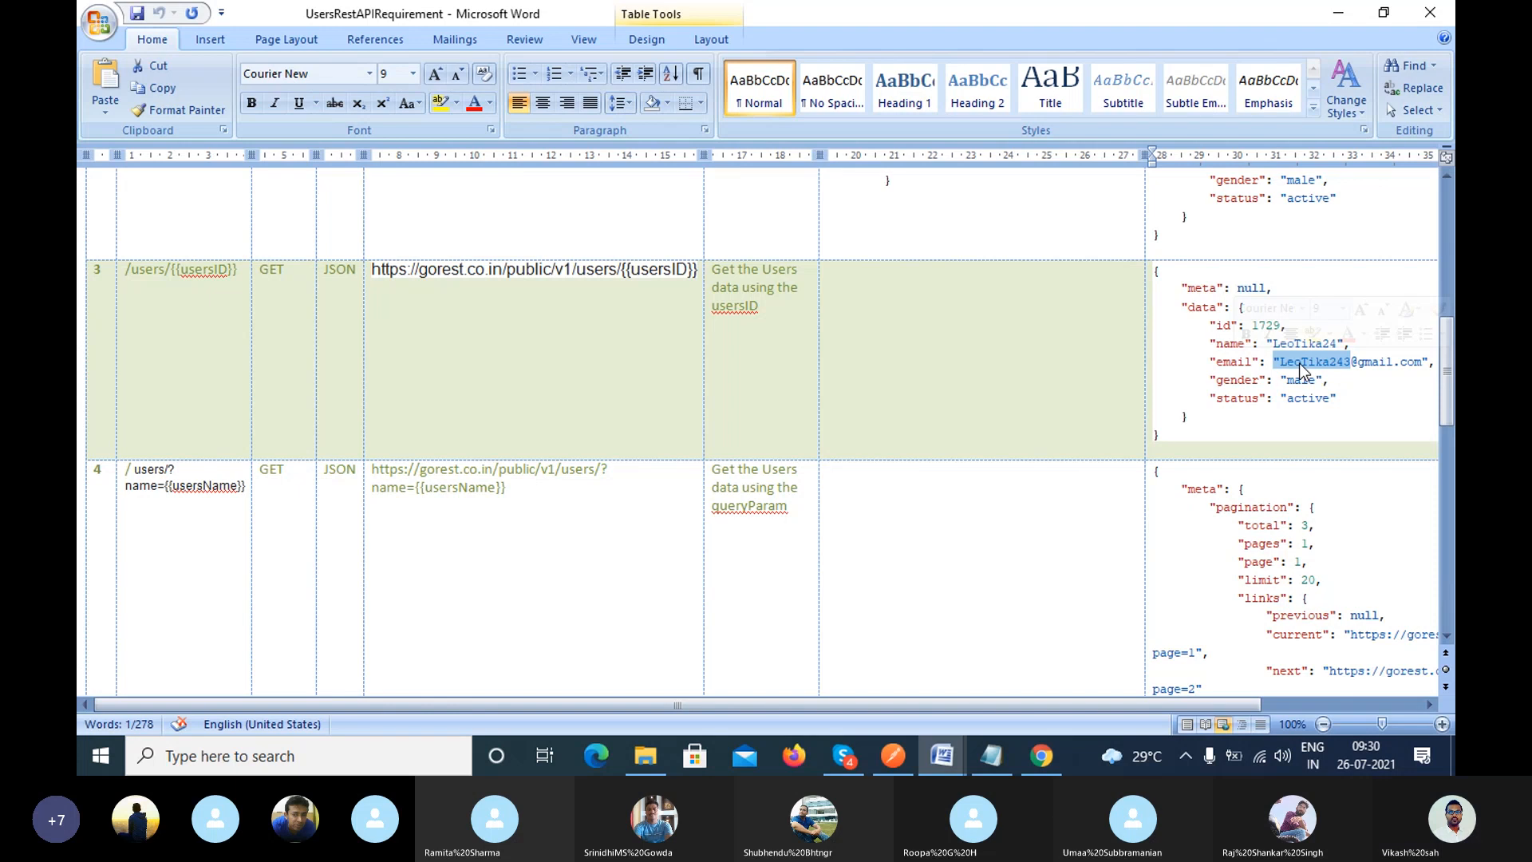
Switch to the Skype call, look through its participant list, and return to the Word requirement document.
left_click(854, 766)
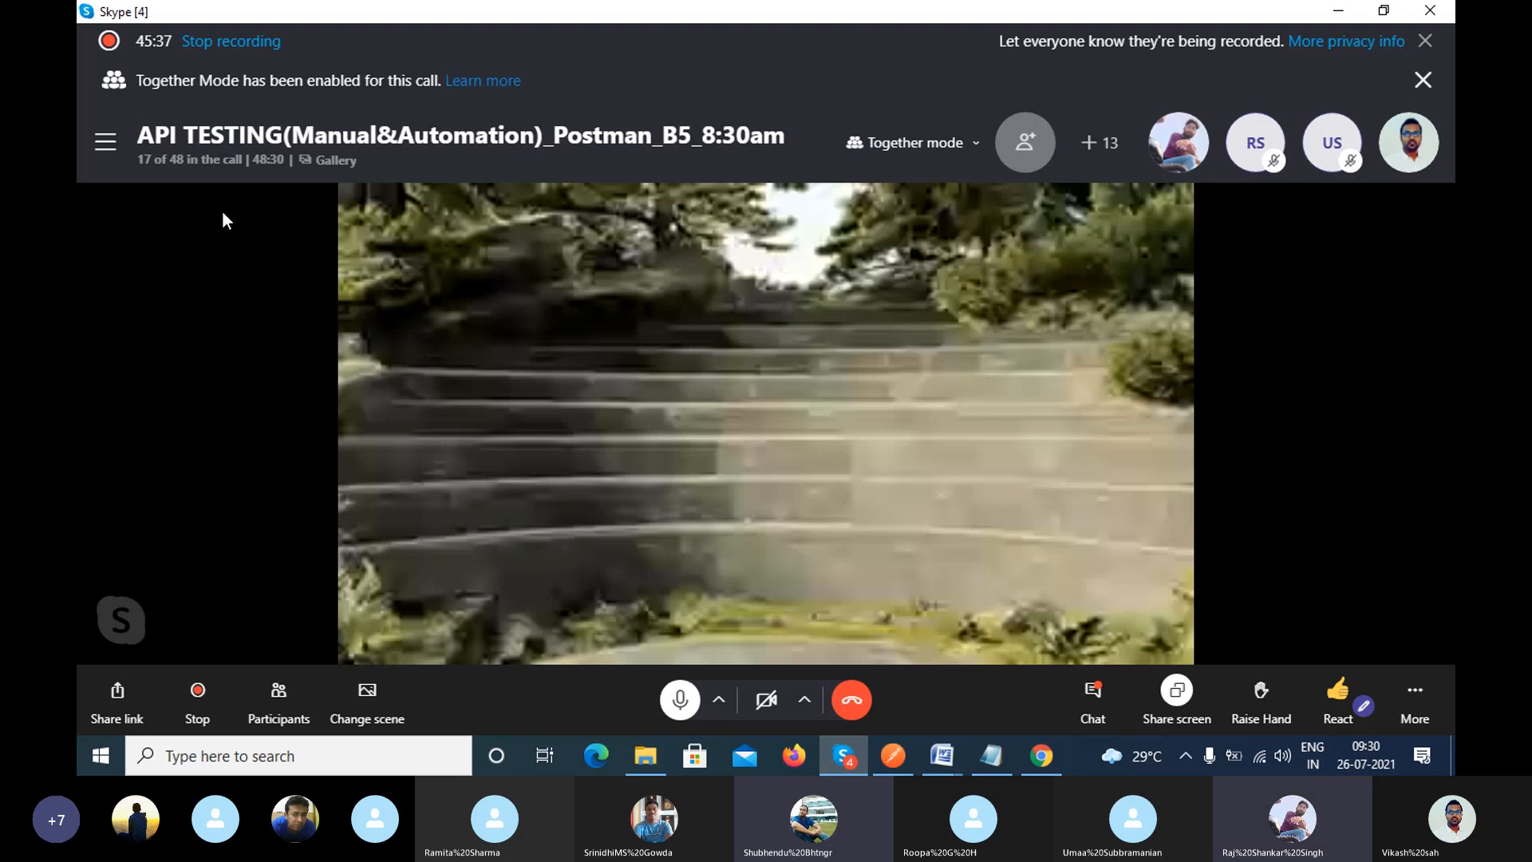
left_click(207, 161)
scroll(742, 442, "down", 4)
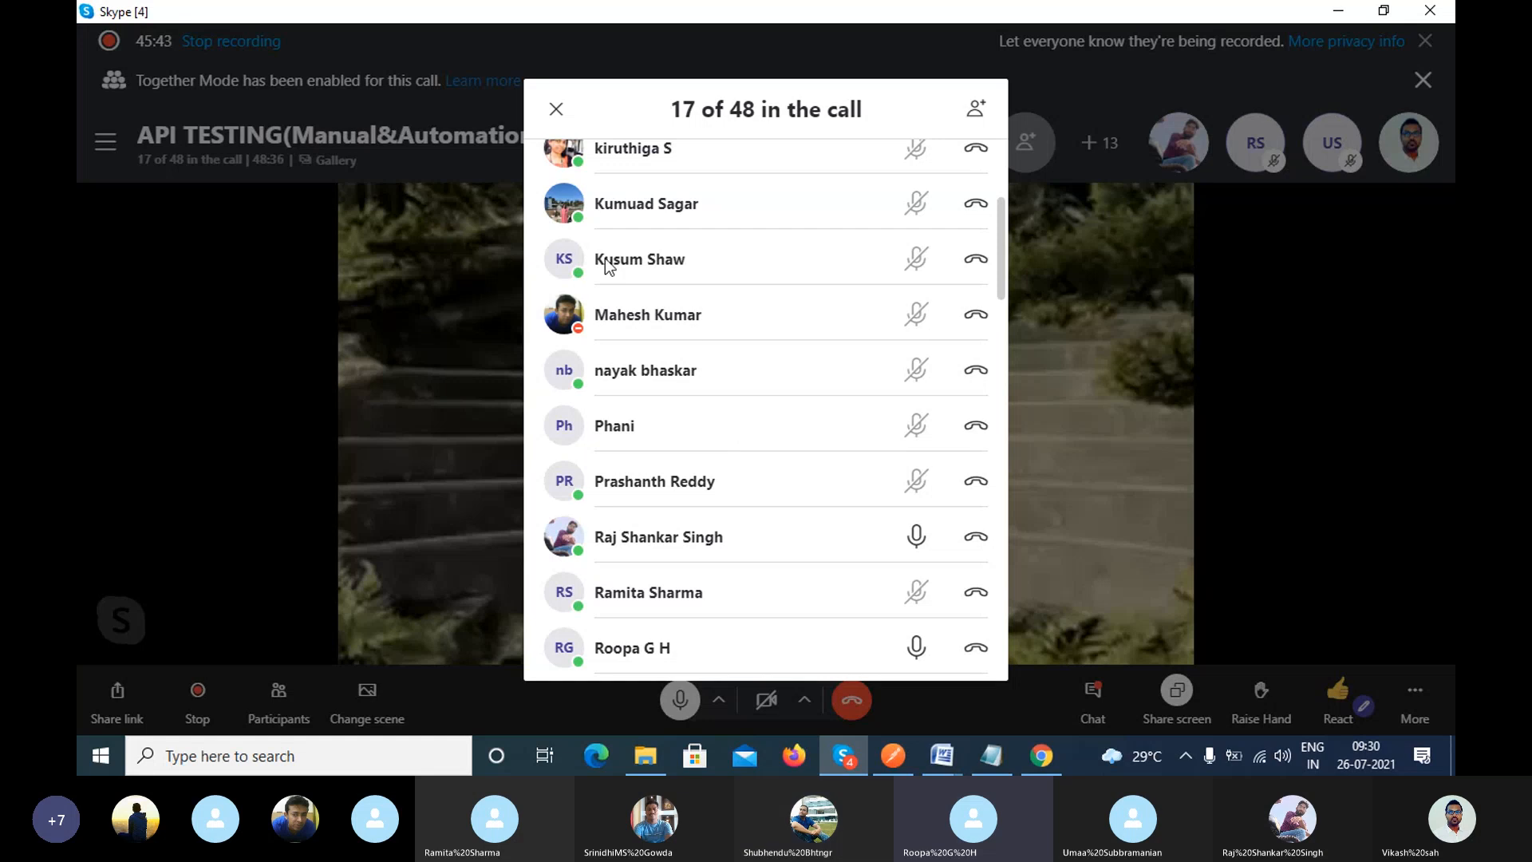
left_click(556, 116)
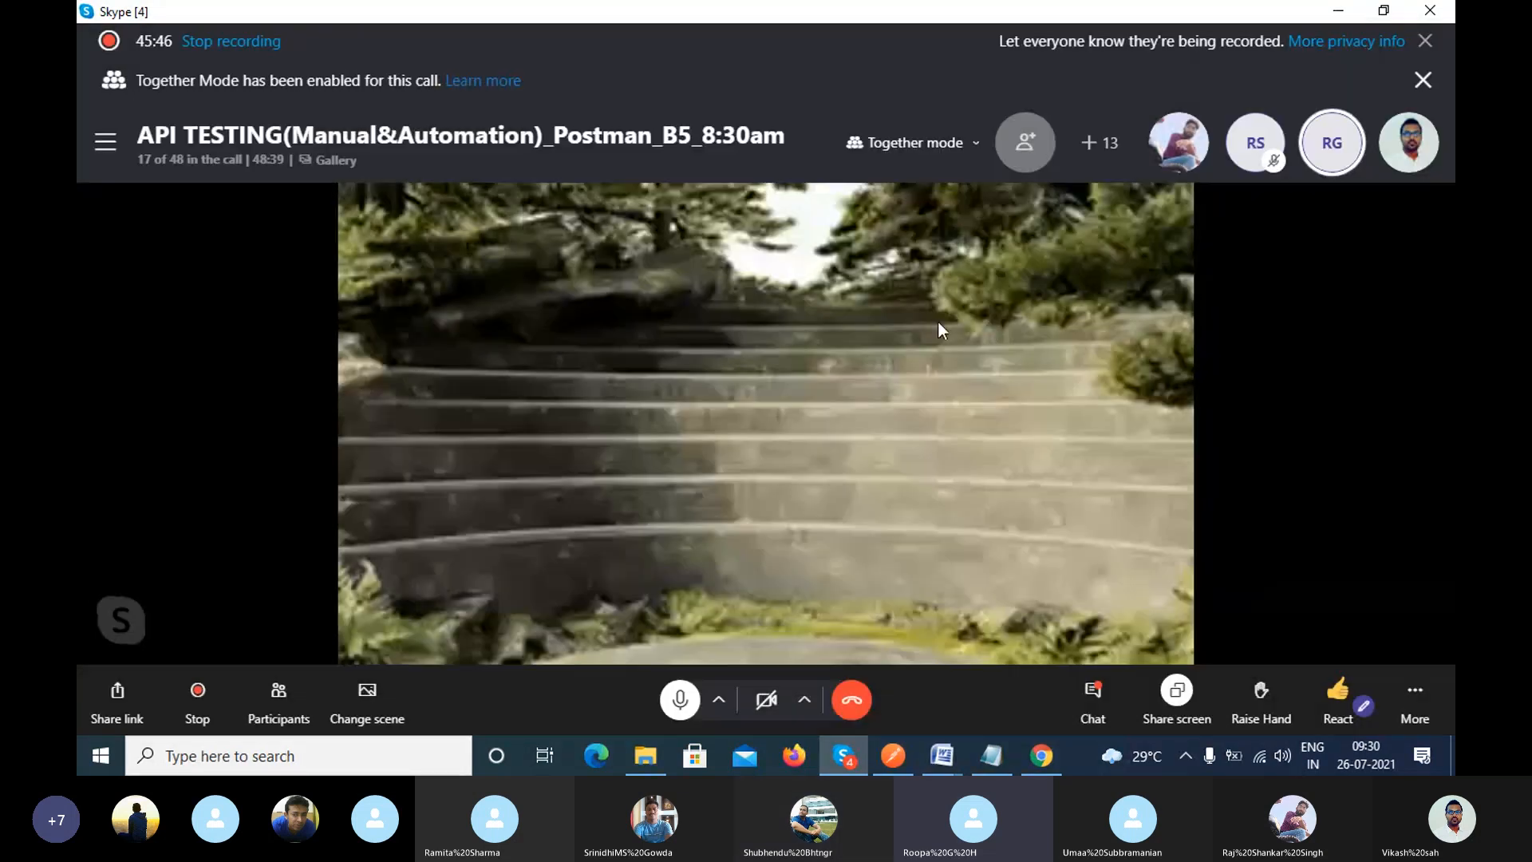
left_click(1338, 11)
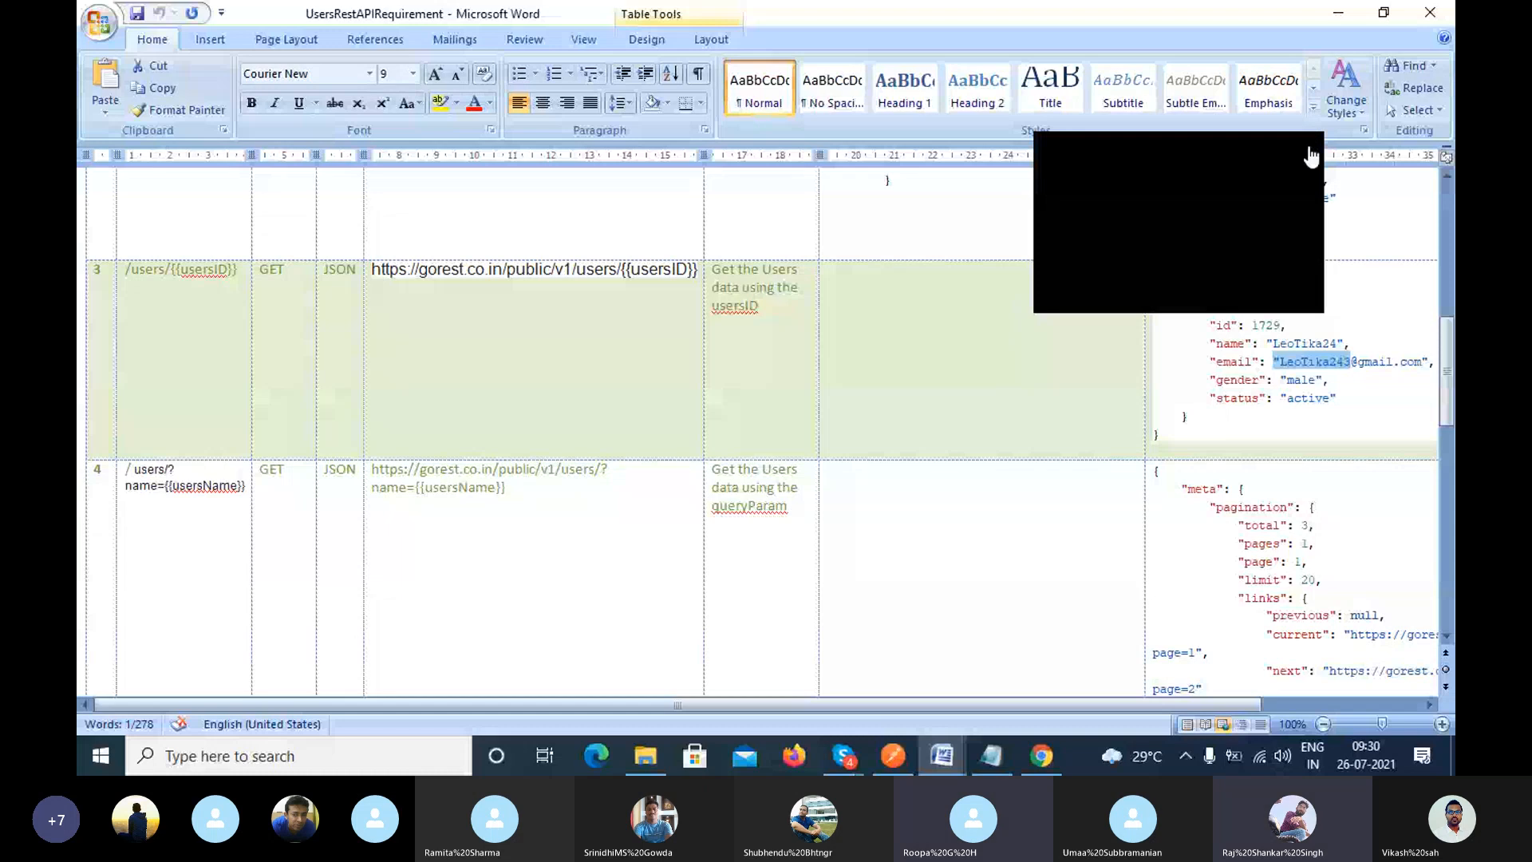
left_click(1306, 145)
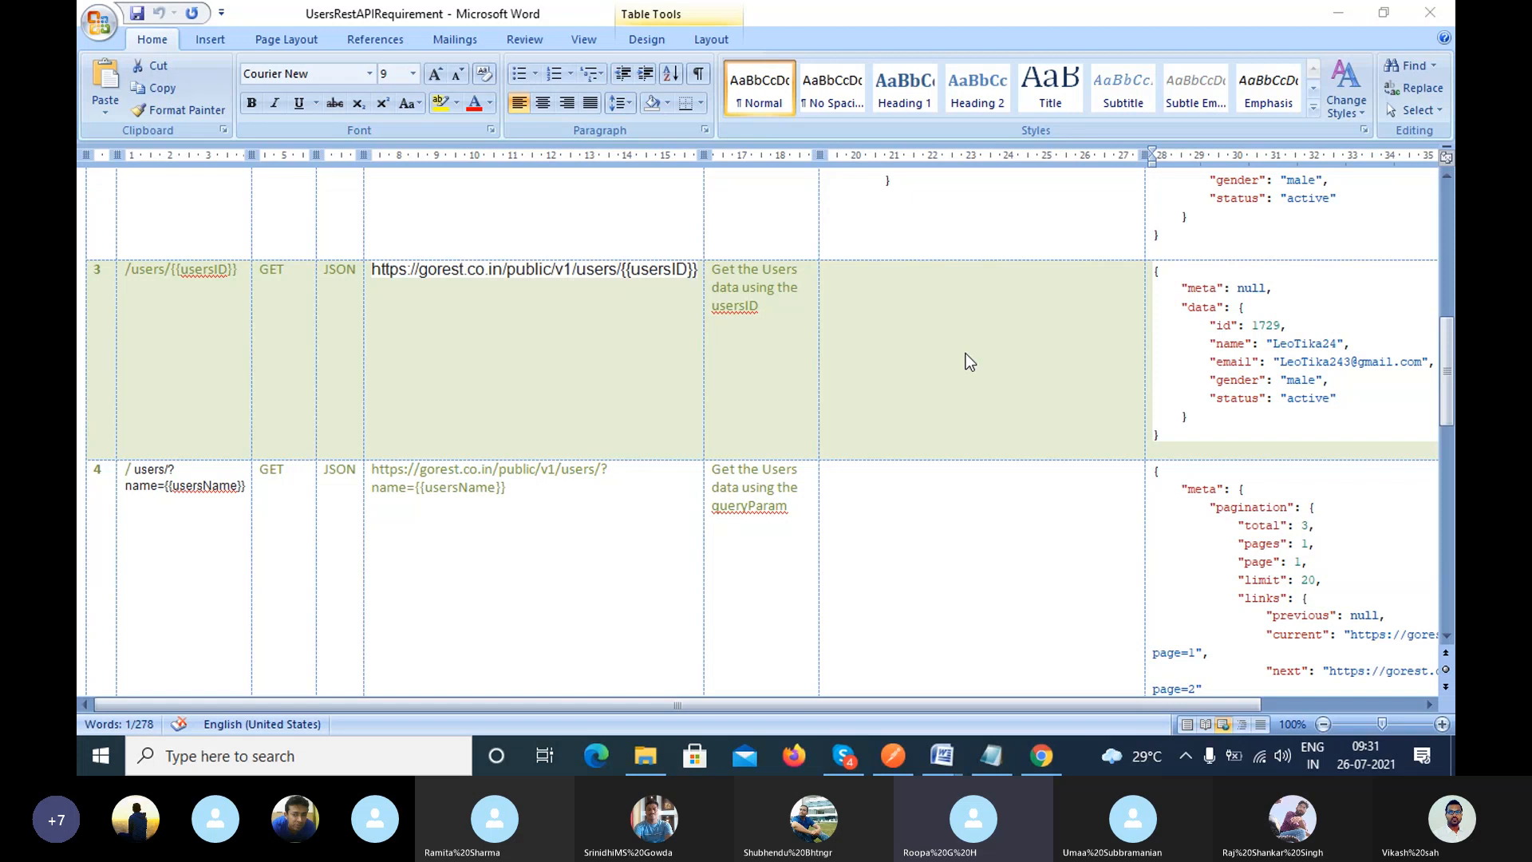
Check the full list of Skype call participants for who is unmuted, and dismiss the call window.
left_click(843, 754)
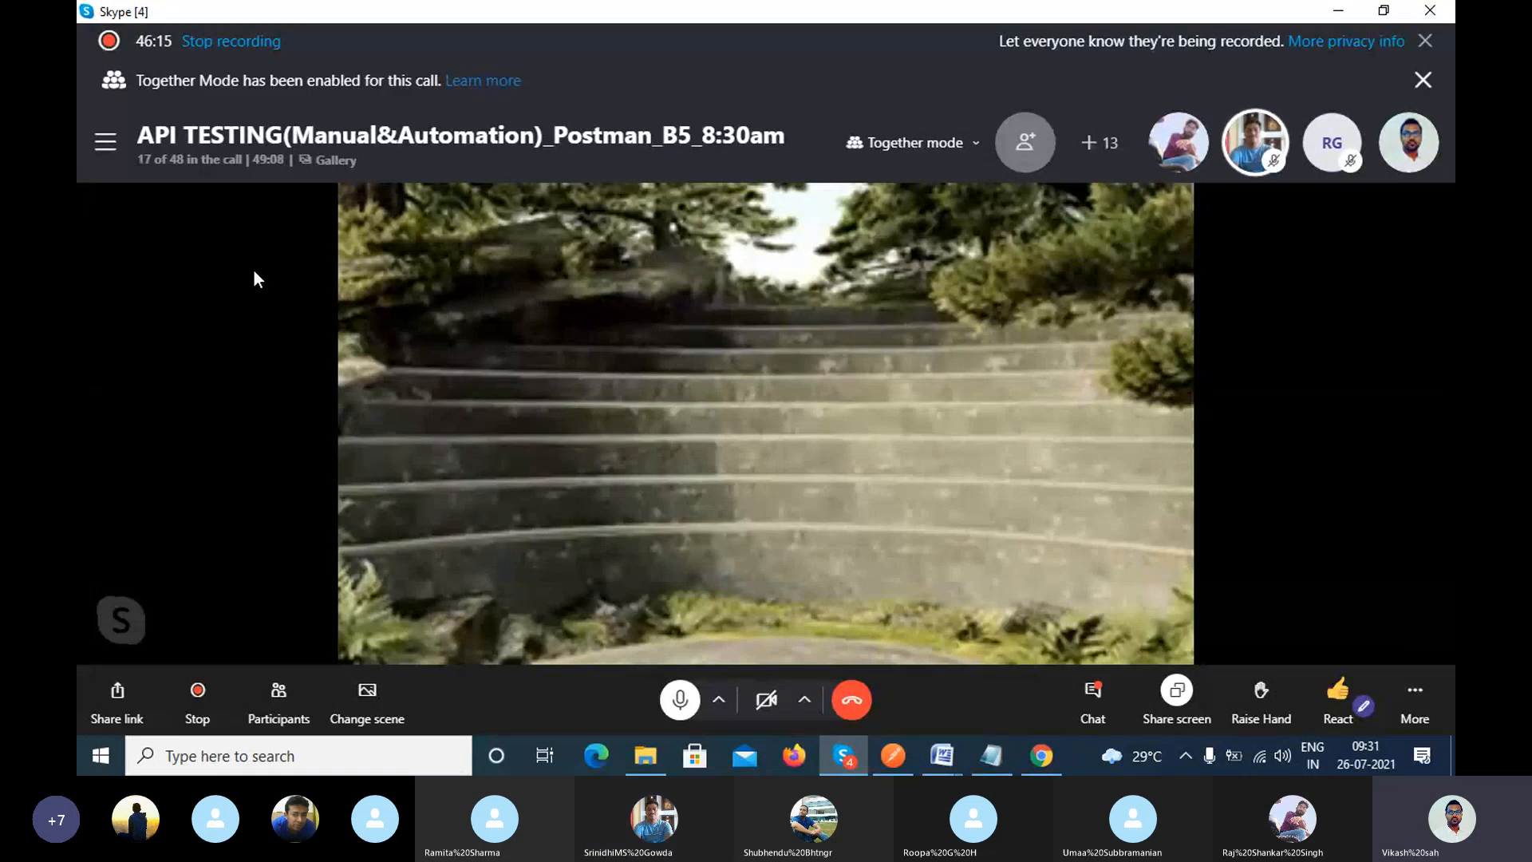
left_click(189, 160)
scroll(813, 451, "down", 3)
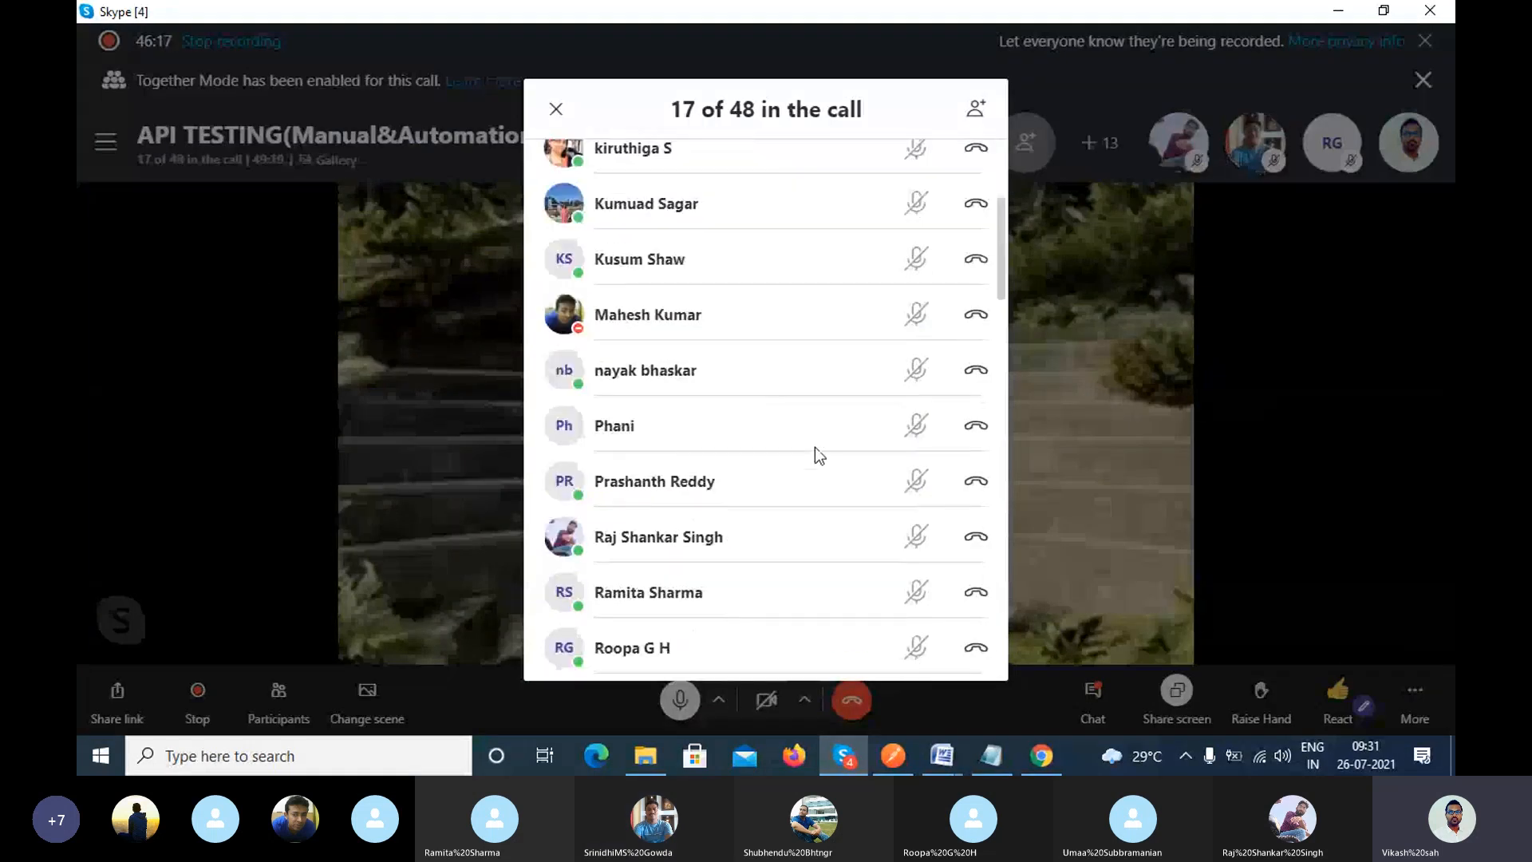
scroll(815, 519, "down", 2)
scroll(815, 520, "down", 1)
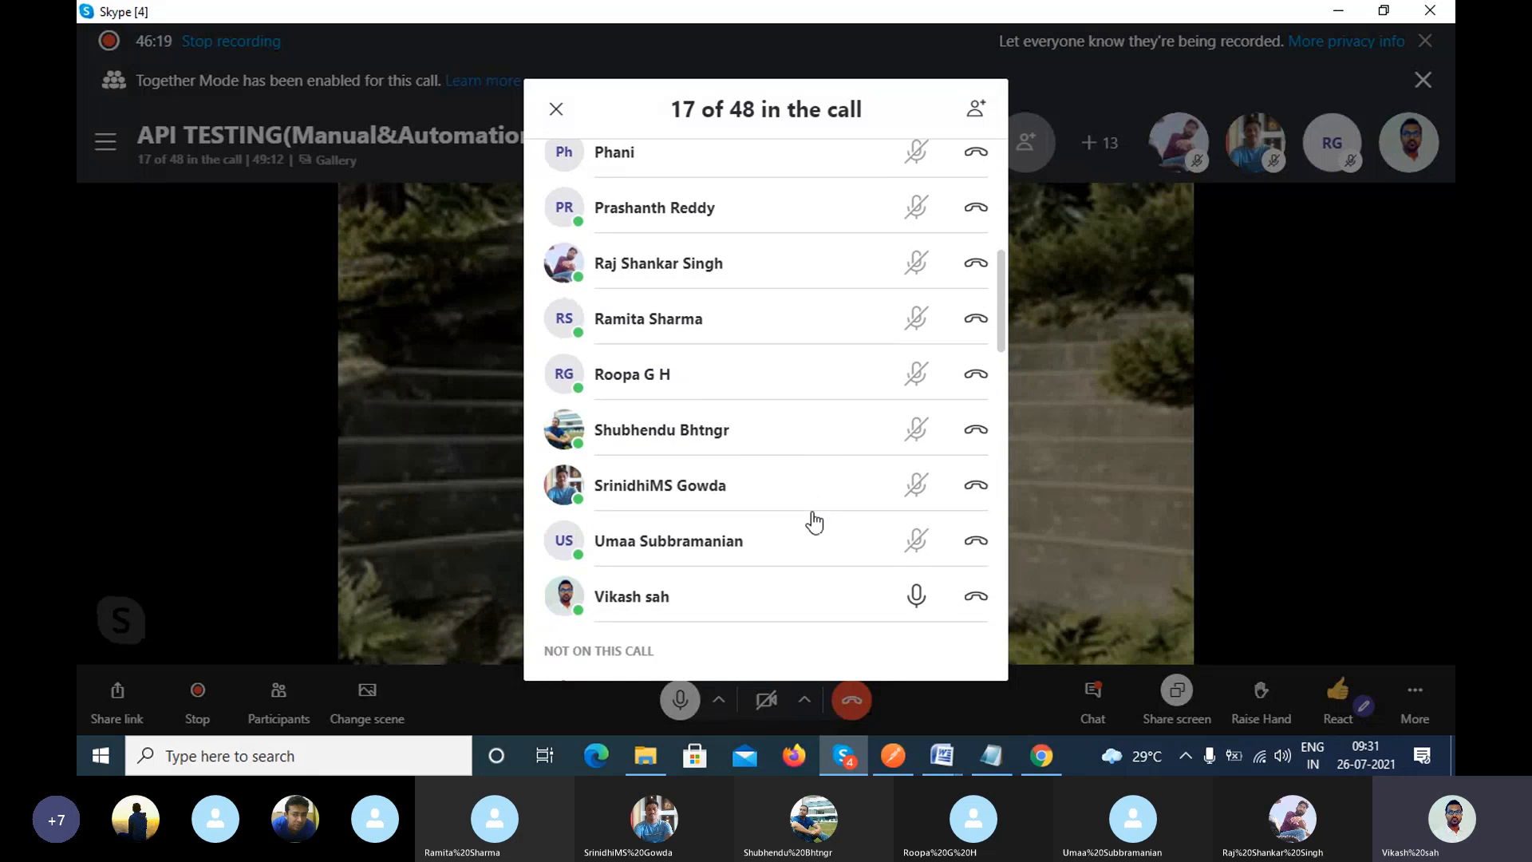
scroll(814, 522, "up", 5)
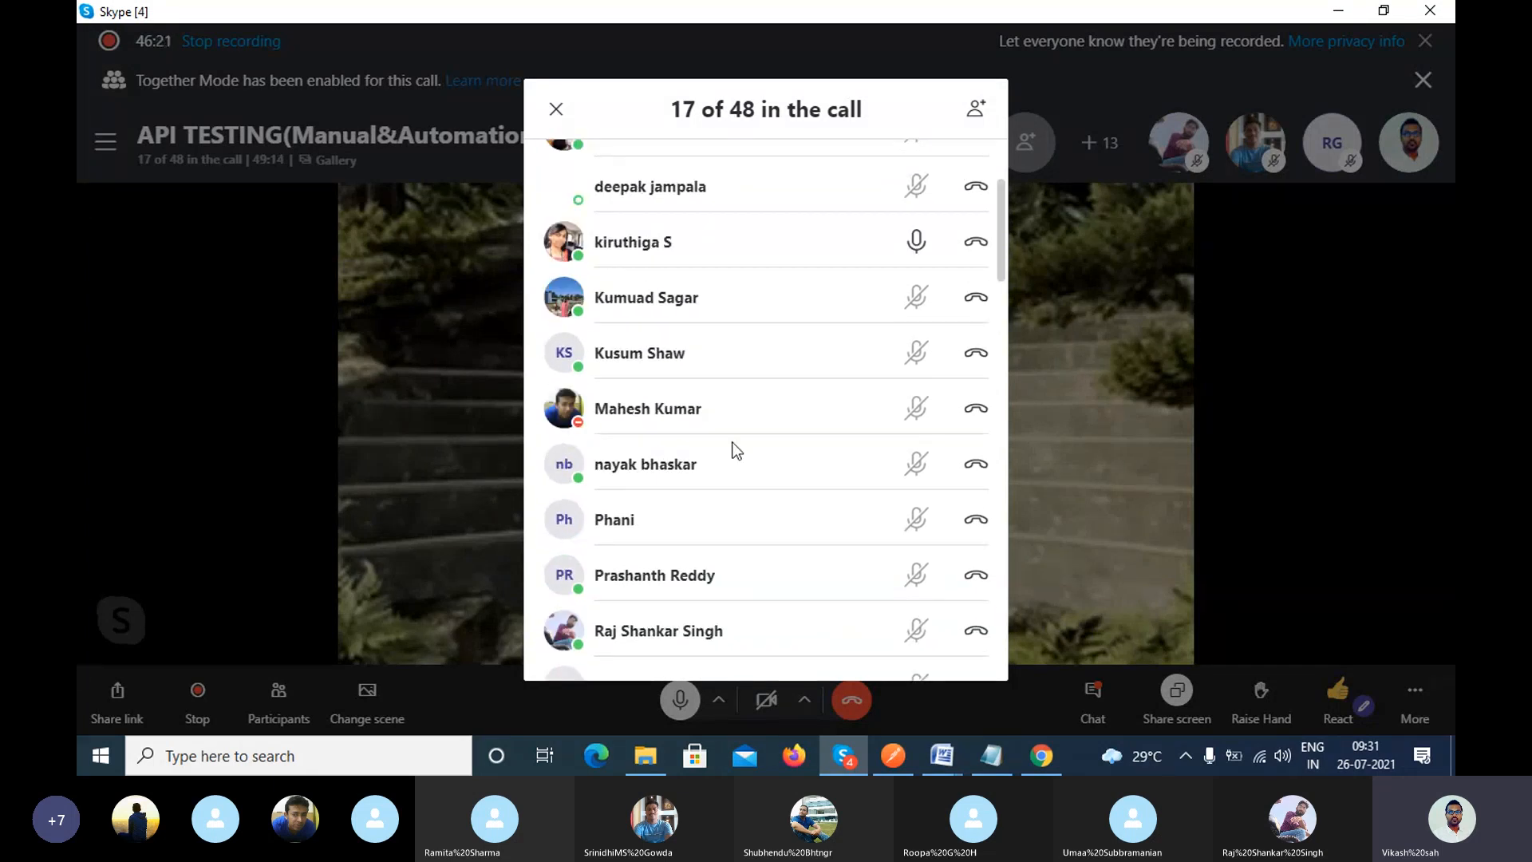
left_click(556, 110)
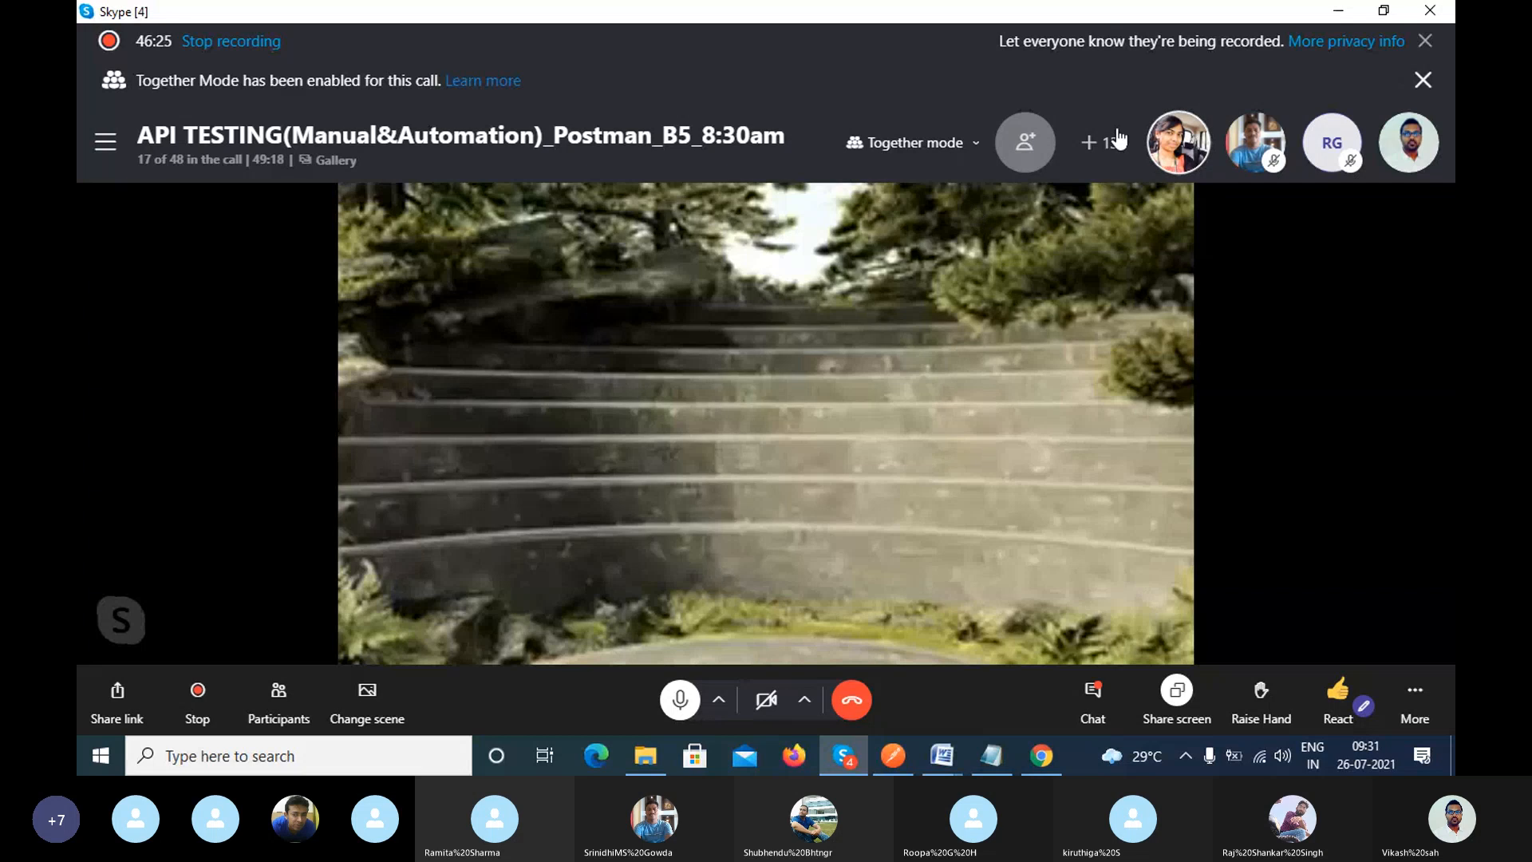
left_click(1337, 11)
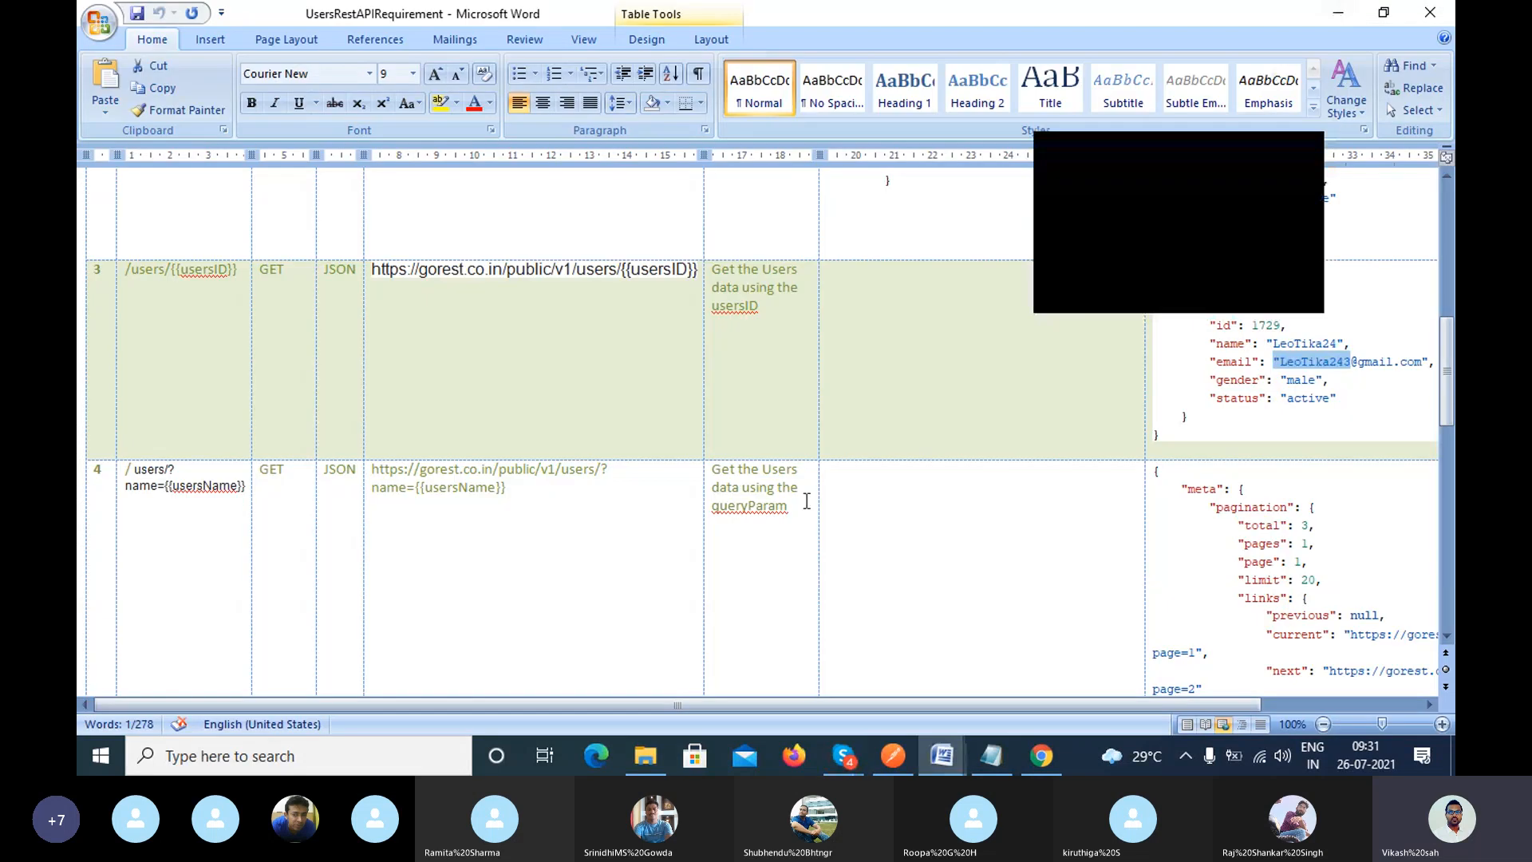
left_click(1307, 147)
Switch to Postman and review the name, email, gender and status fields in the body of the POST request "Creating the users".
left_click(893, 755)
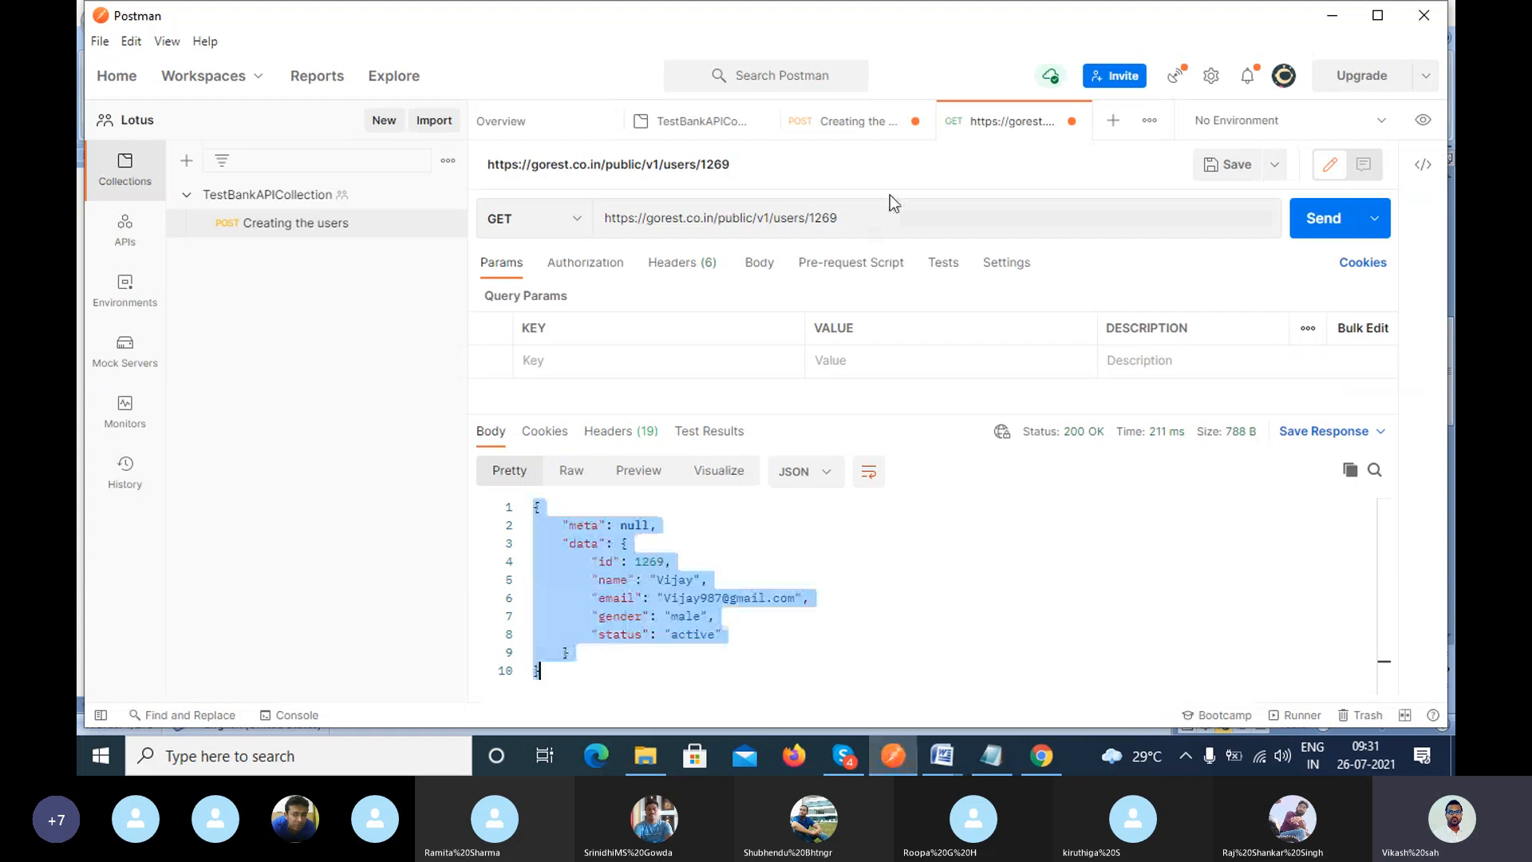
left_click(875, 134)
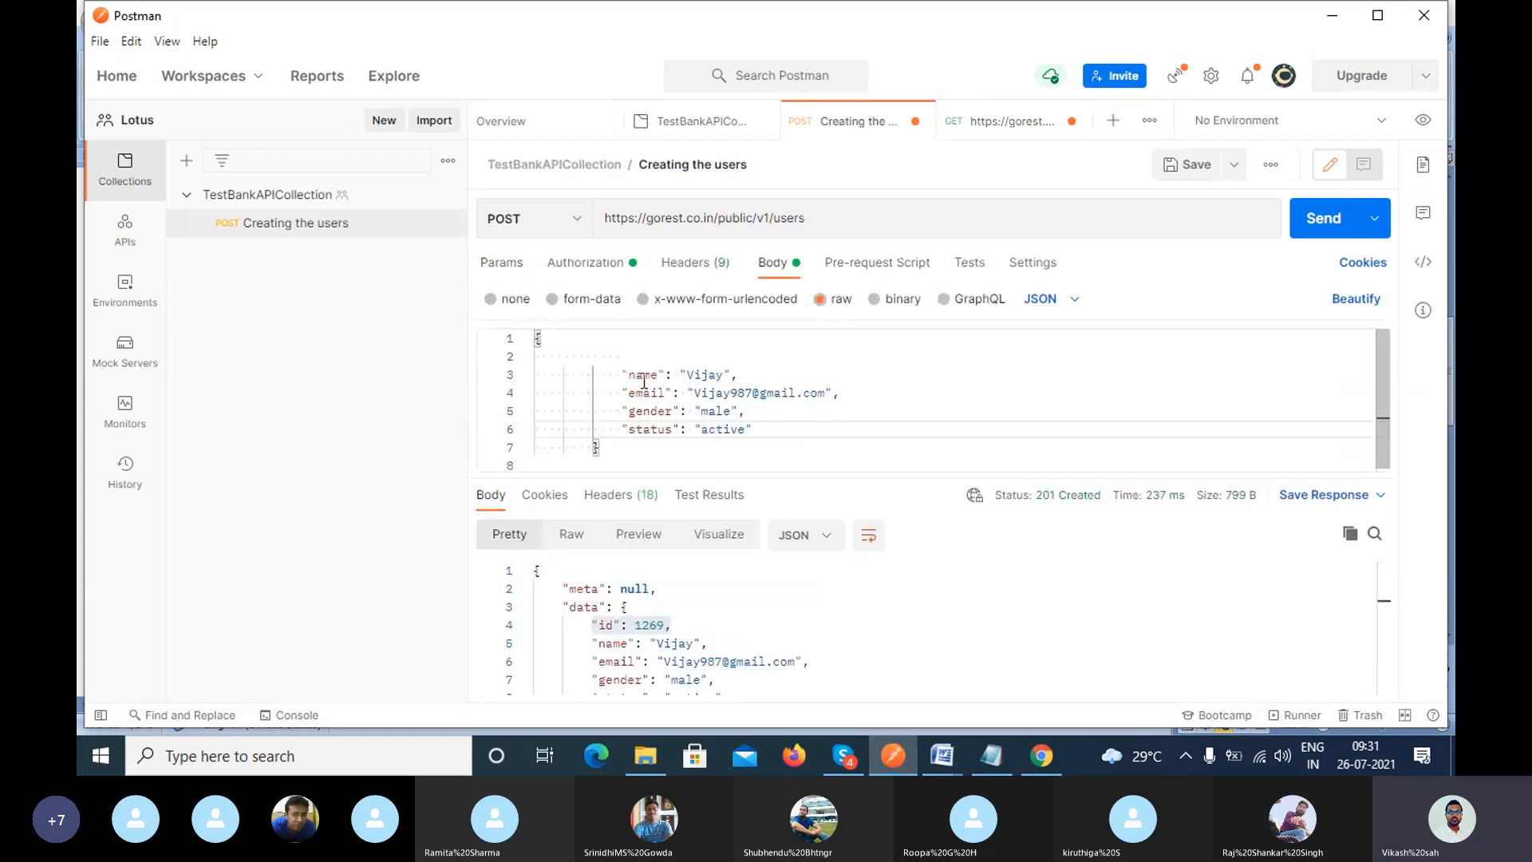
left_click_drag(621, 375, 740, 377)
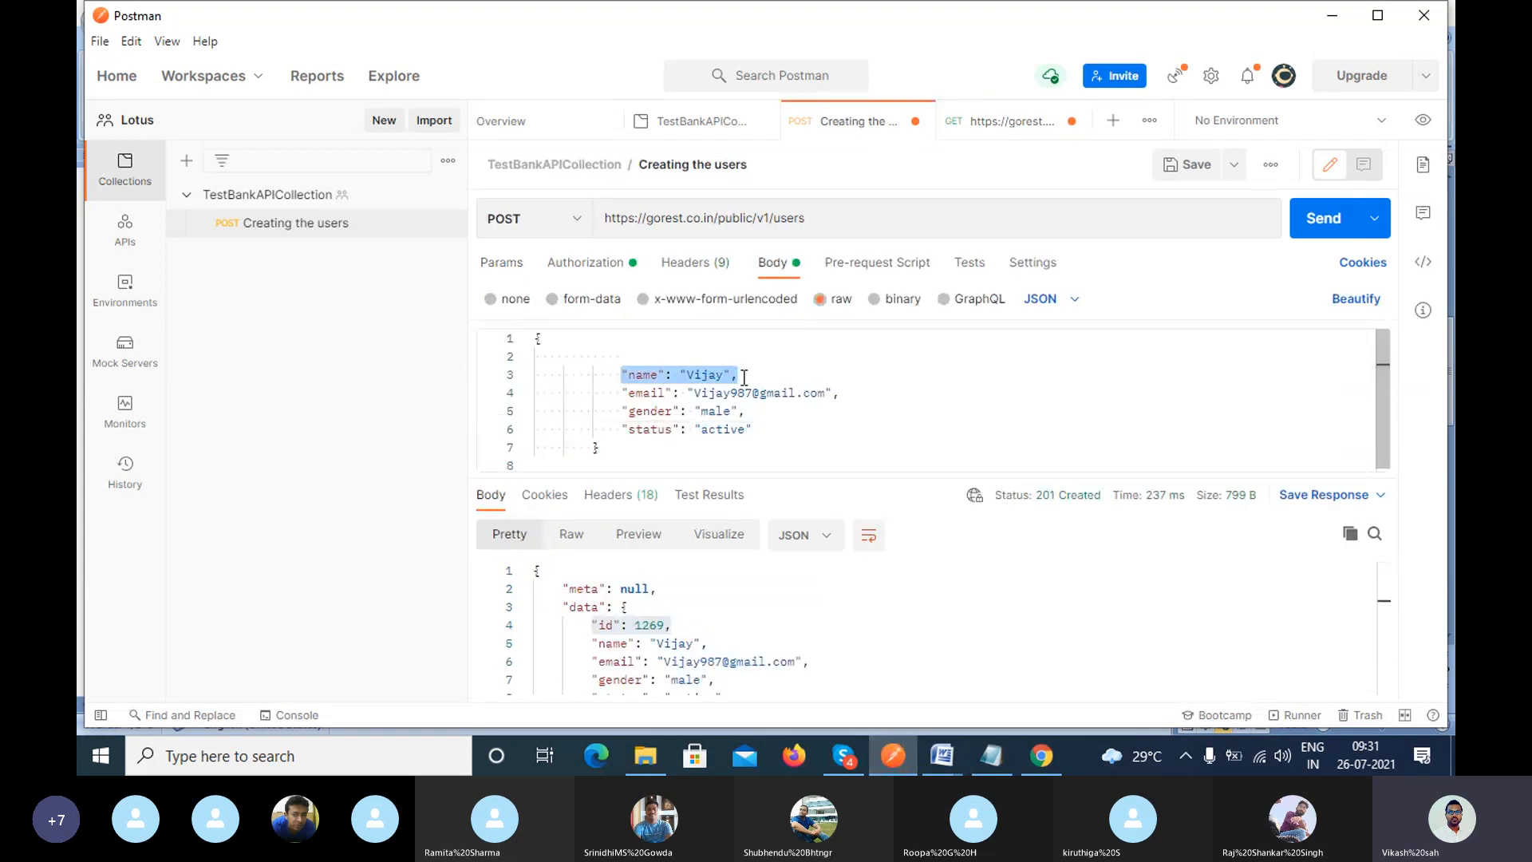
left_click(744, 376)
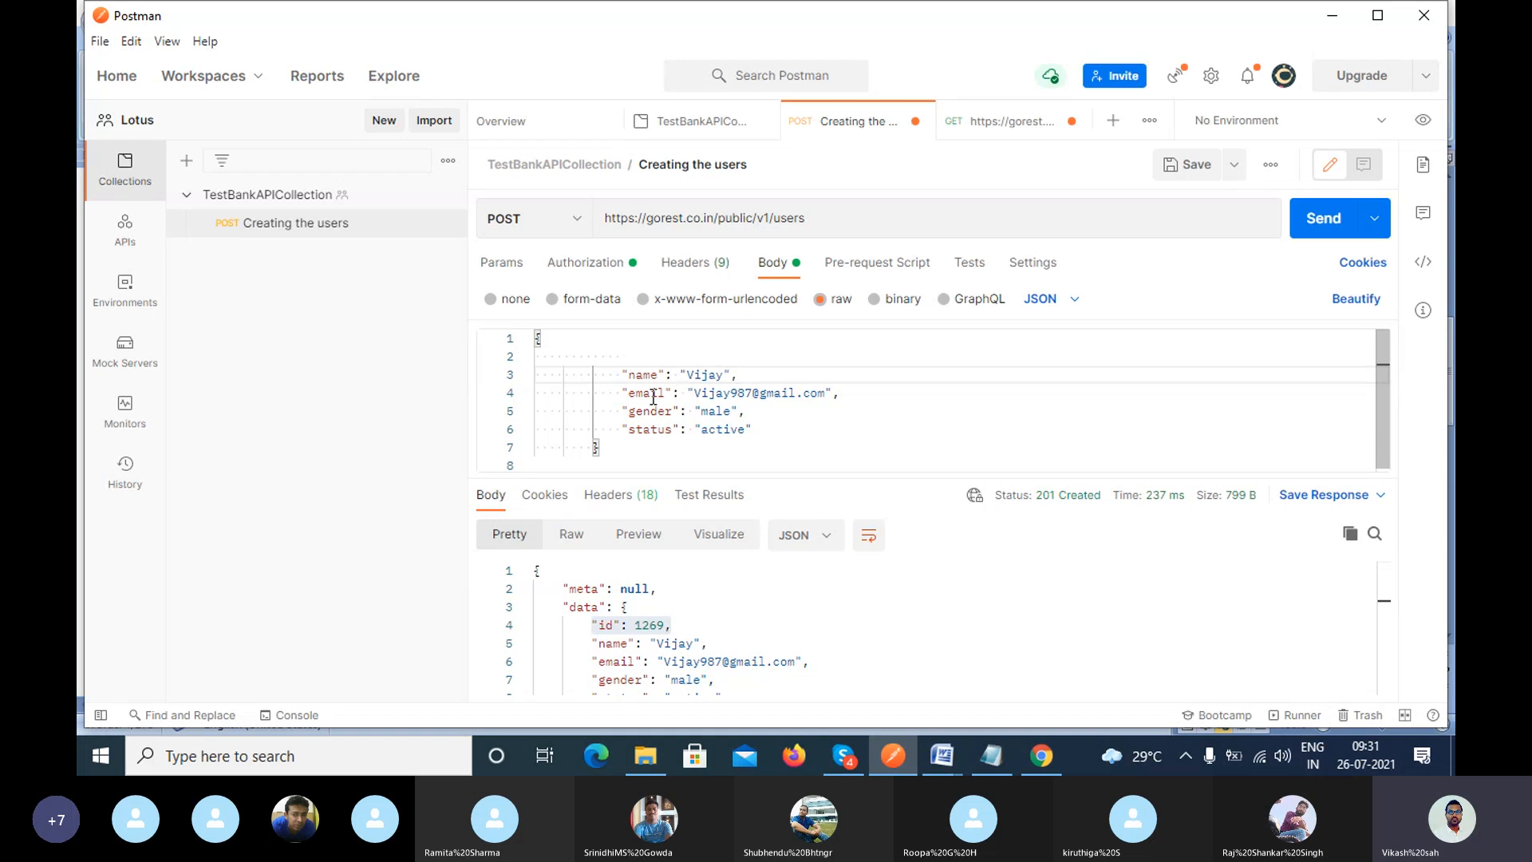
double_click(699, 394)
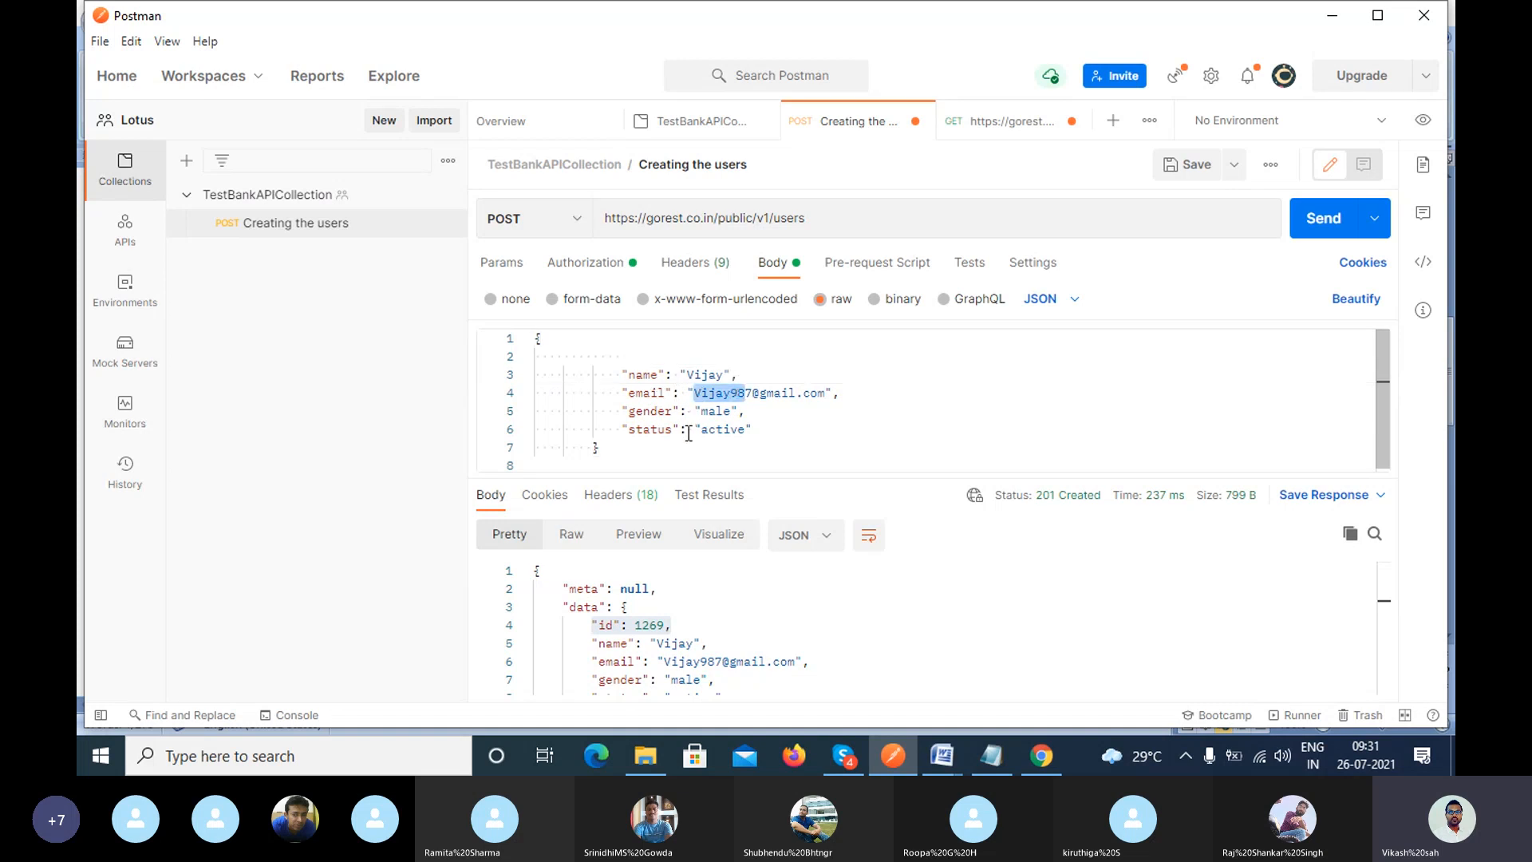
left_click_drag(689, 429, 626, 359)
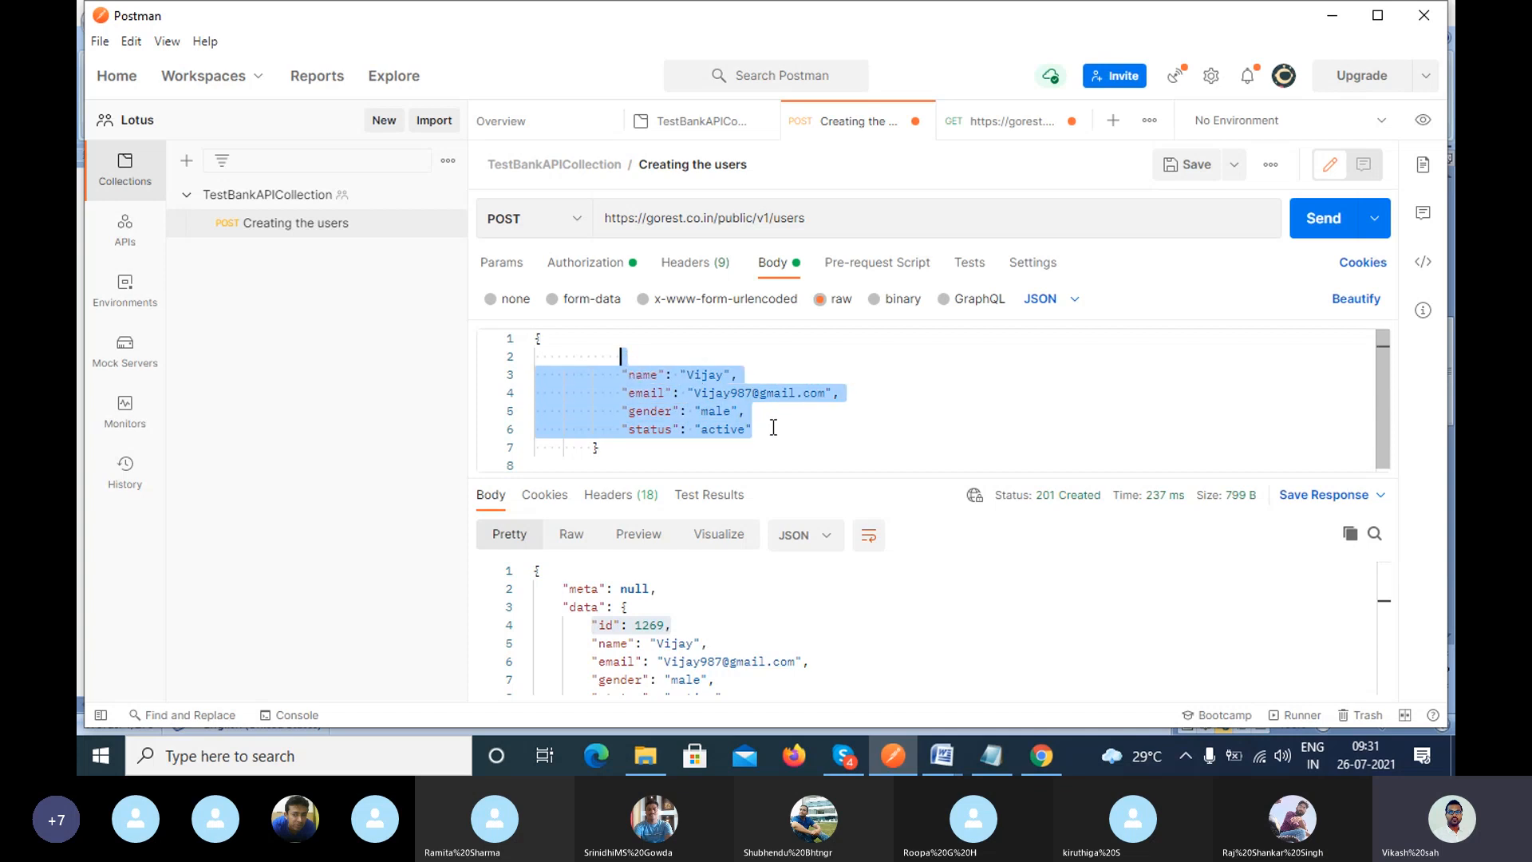
left_click_drag(755, 429, 614, 373)
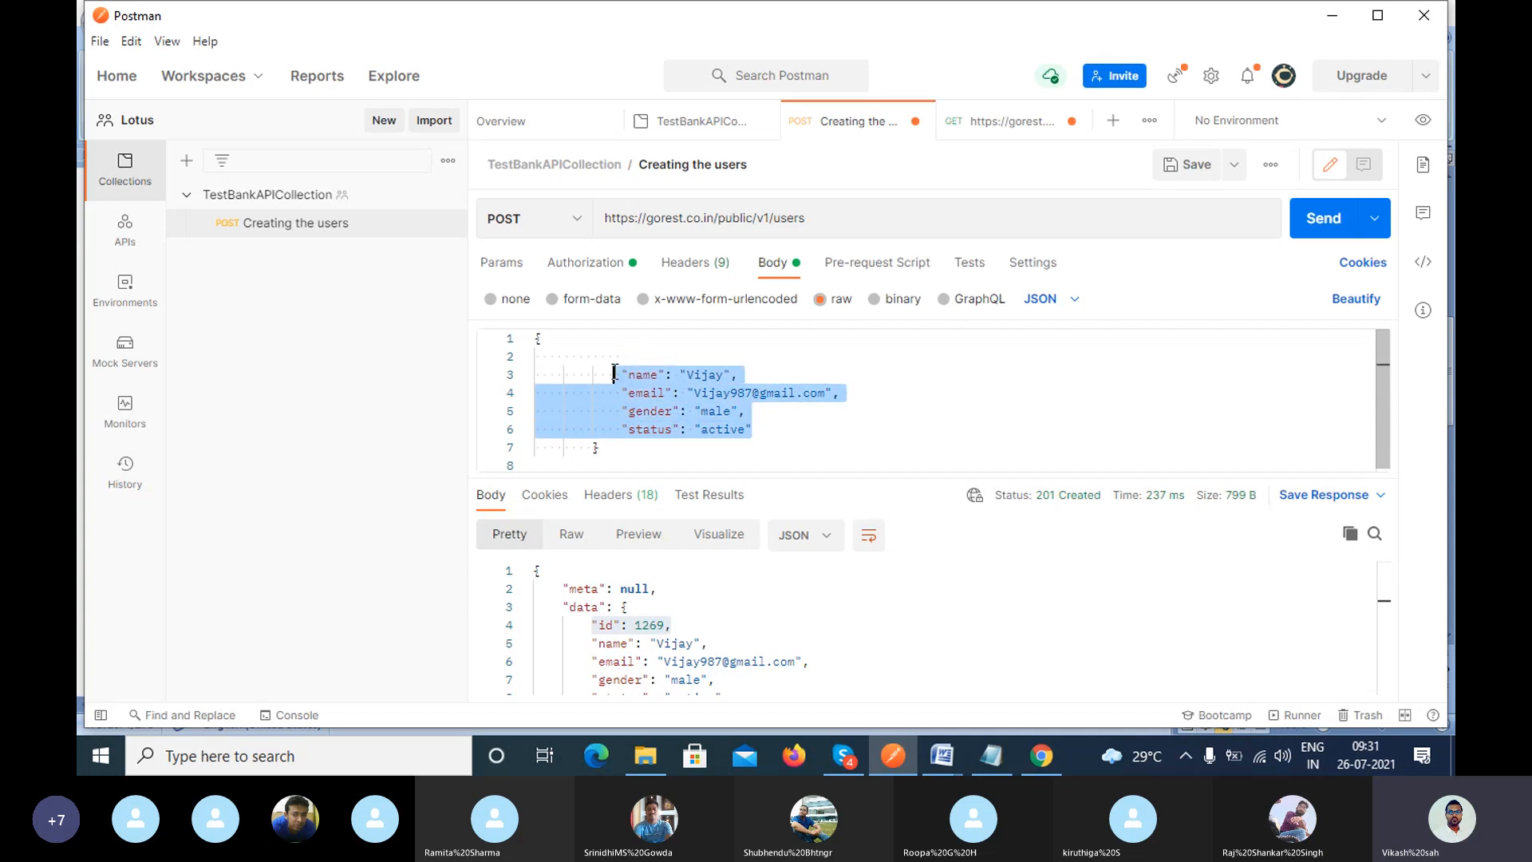
left_click(852, 429)
Compare the user fields in the GET users/1269 response with the name and email in the Word document's usersID row.
left_click(998, 132)
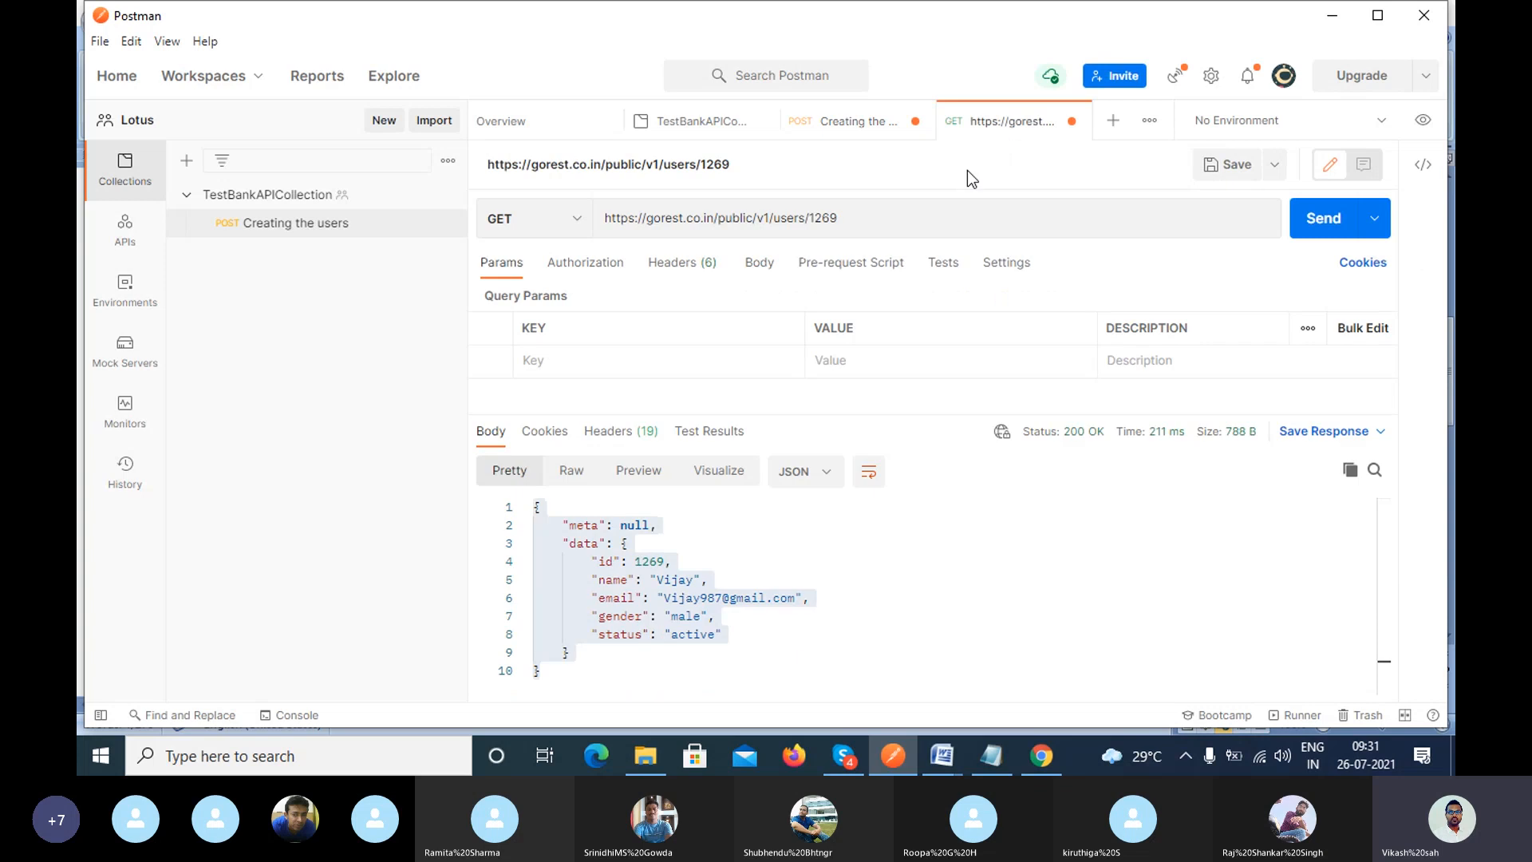
left_click_drag(725, 634, 620, 578)
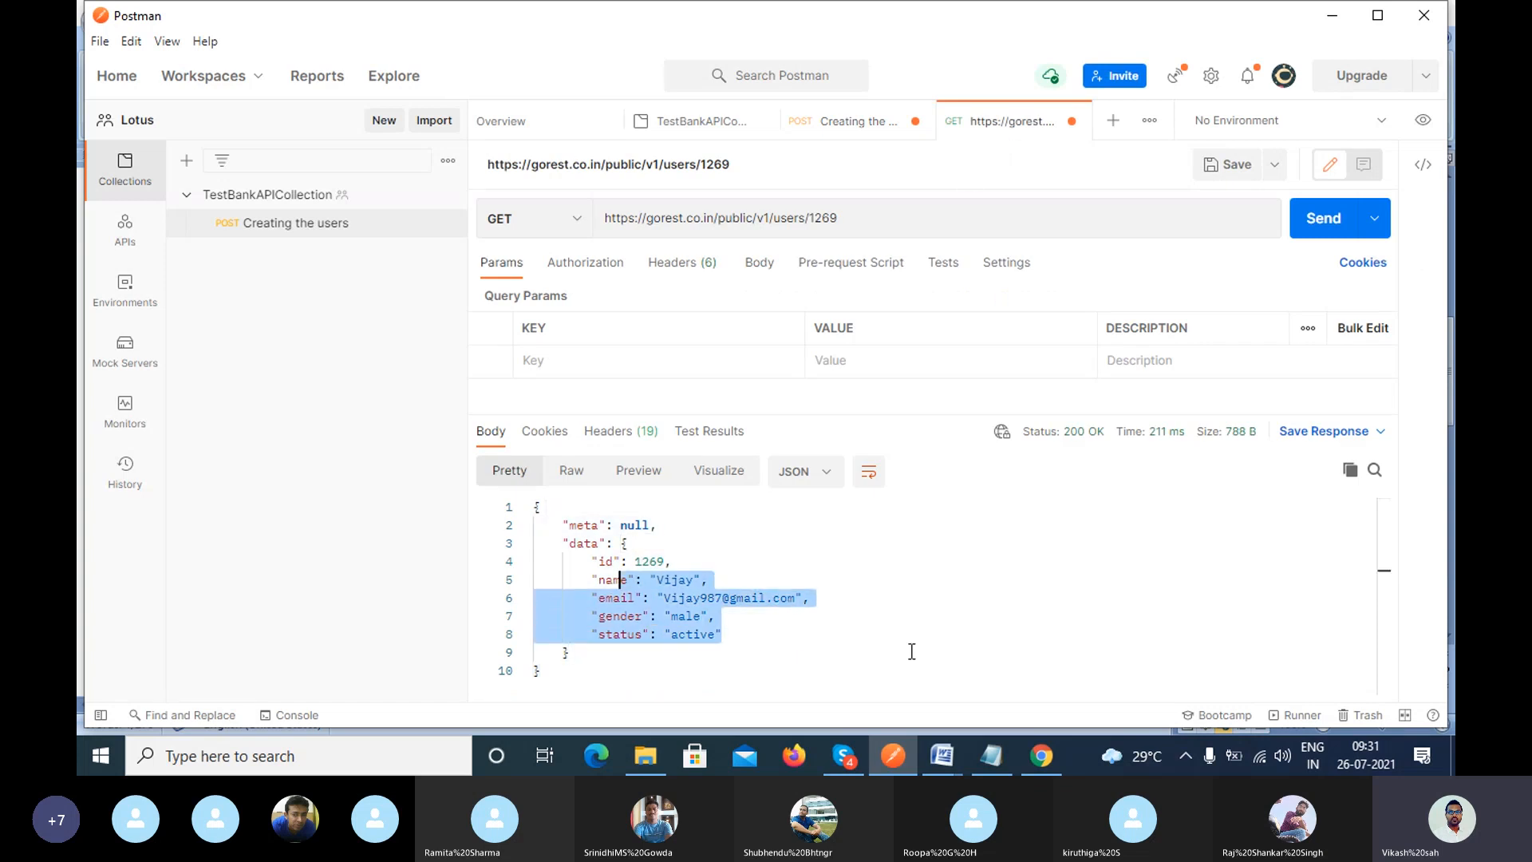
left_click(955, 758)
left_click(1004, 693)
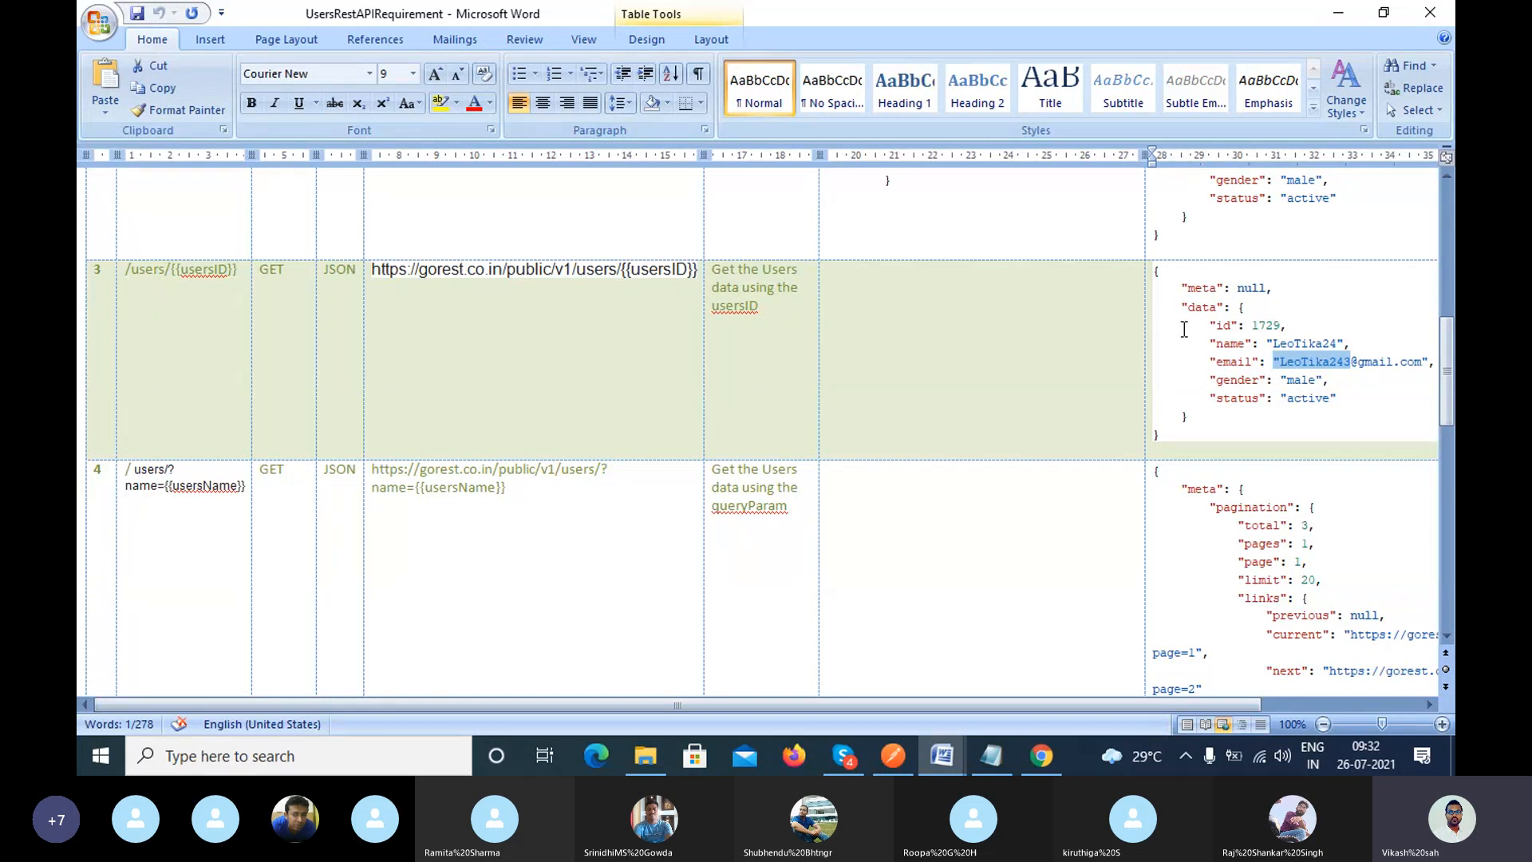
left_click_drag(1274, 343, 1338, 349)
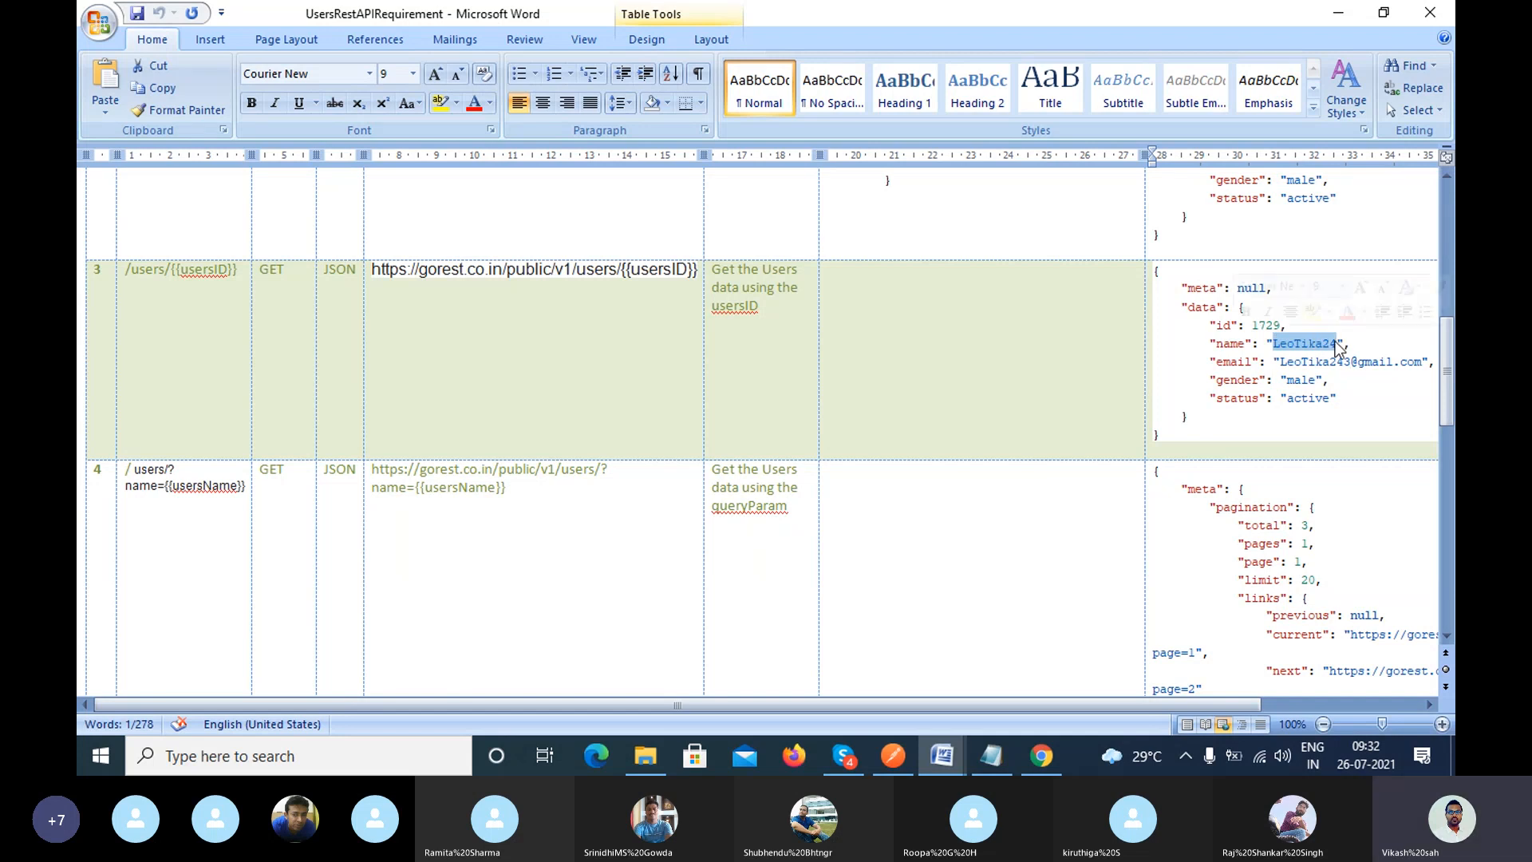
left_click_drag(1281, 363, 1419, 364)
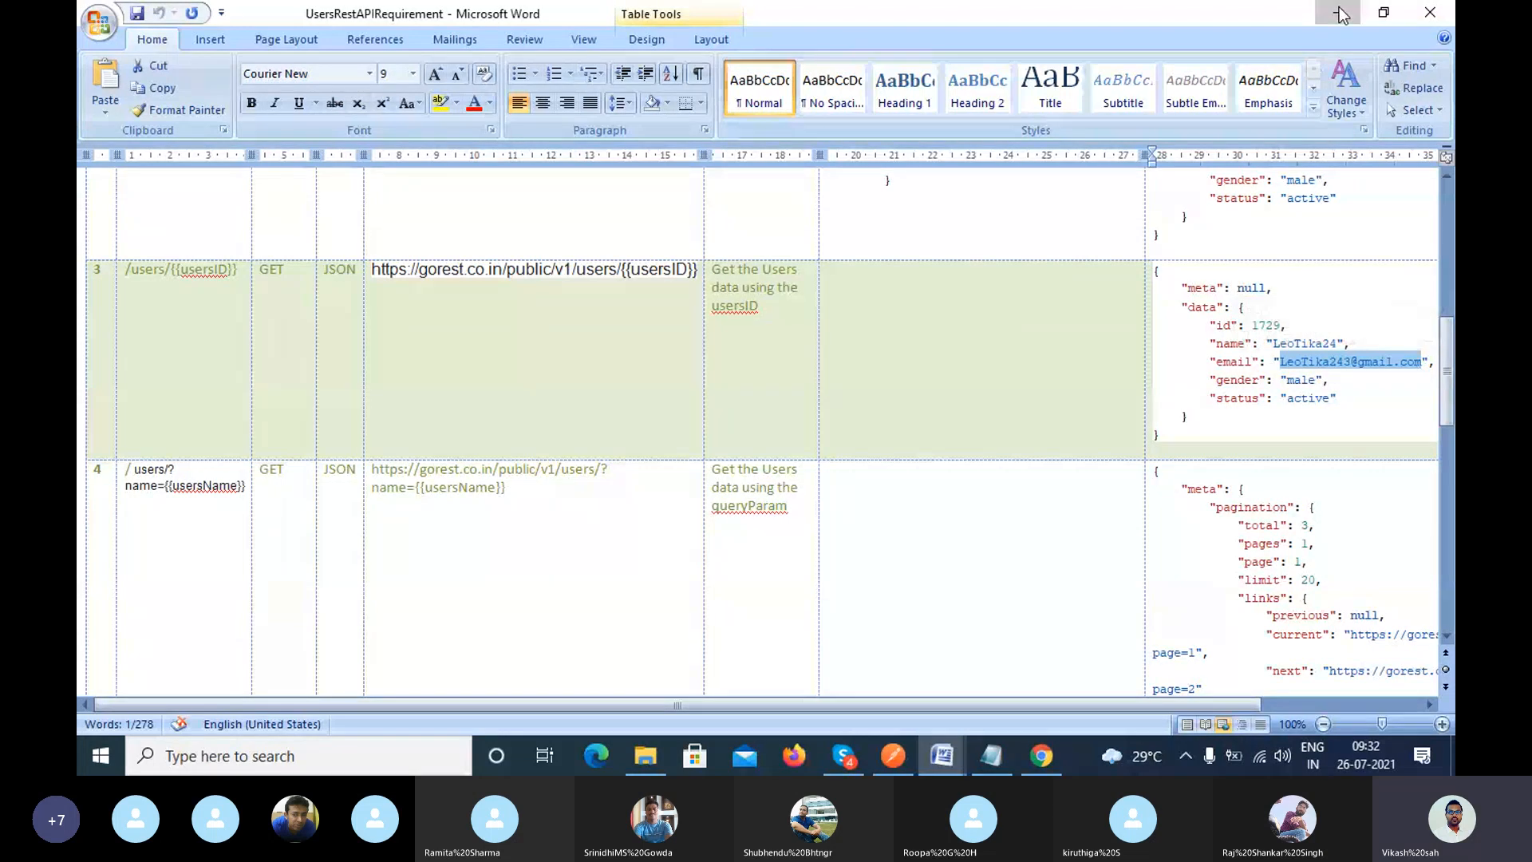
Return to Postman, revisit the POST request, and examine the data object in the GET users/1269 response.
key("alt+Tab")
left_click(836, 128)
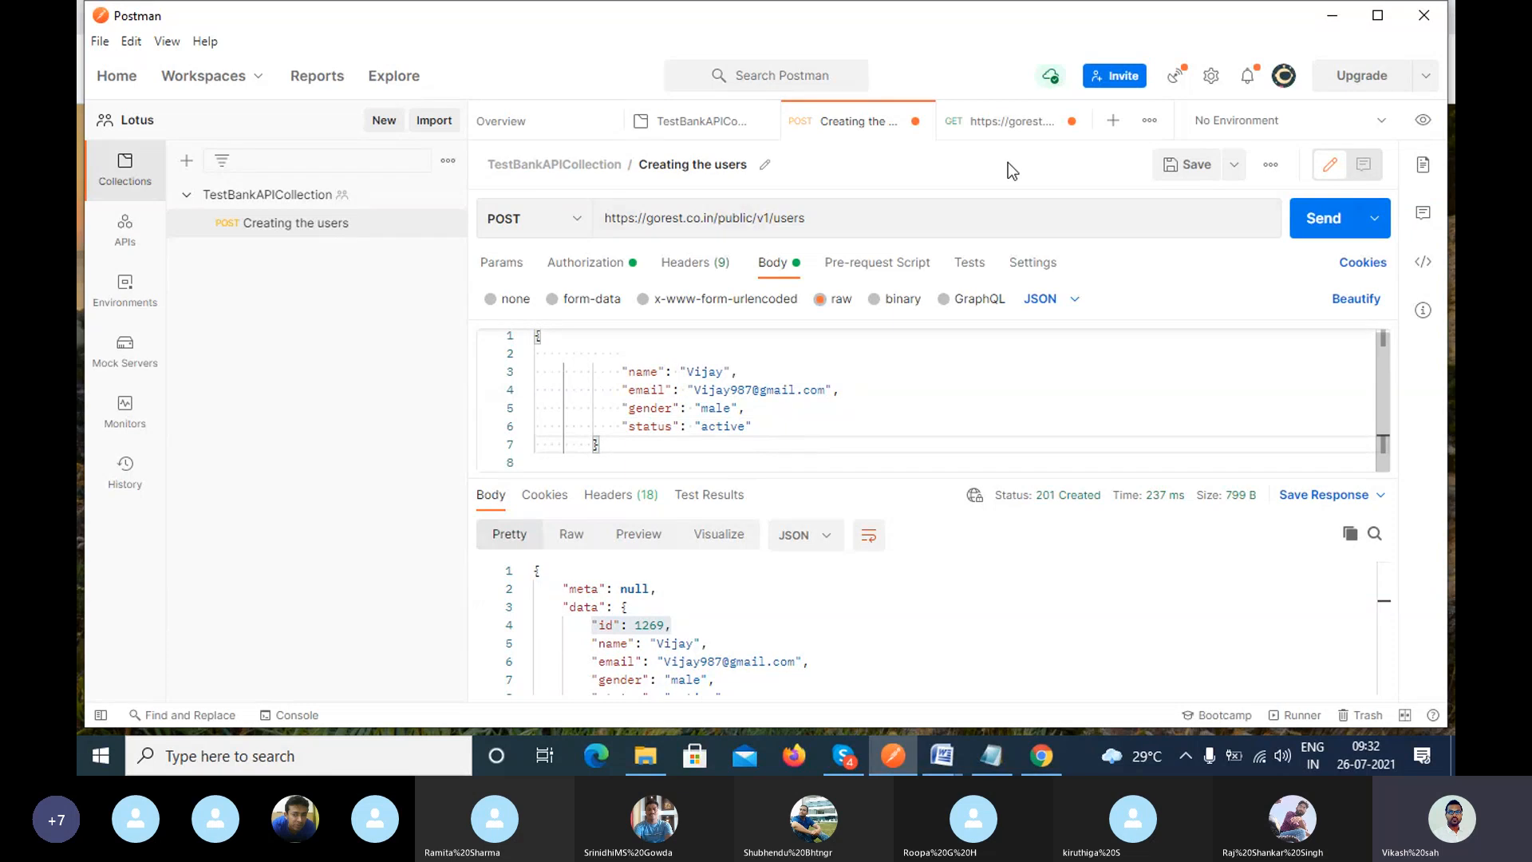
left_click(1001, 127)
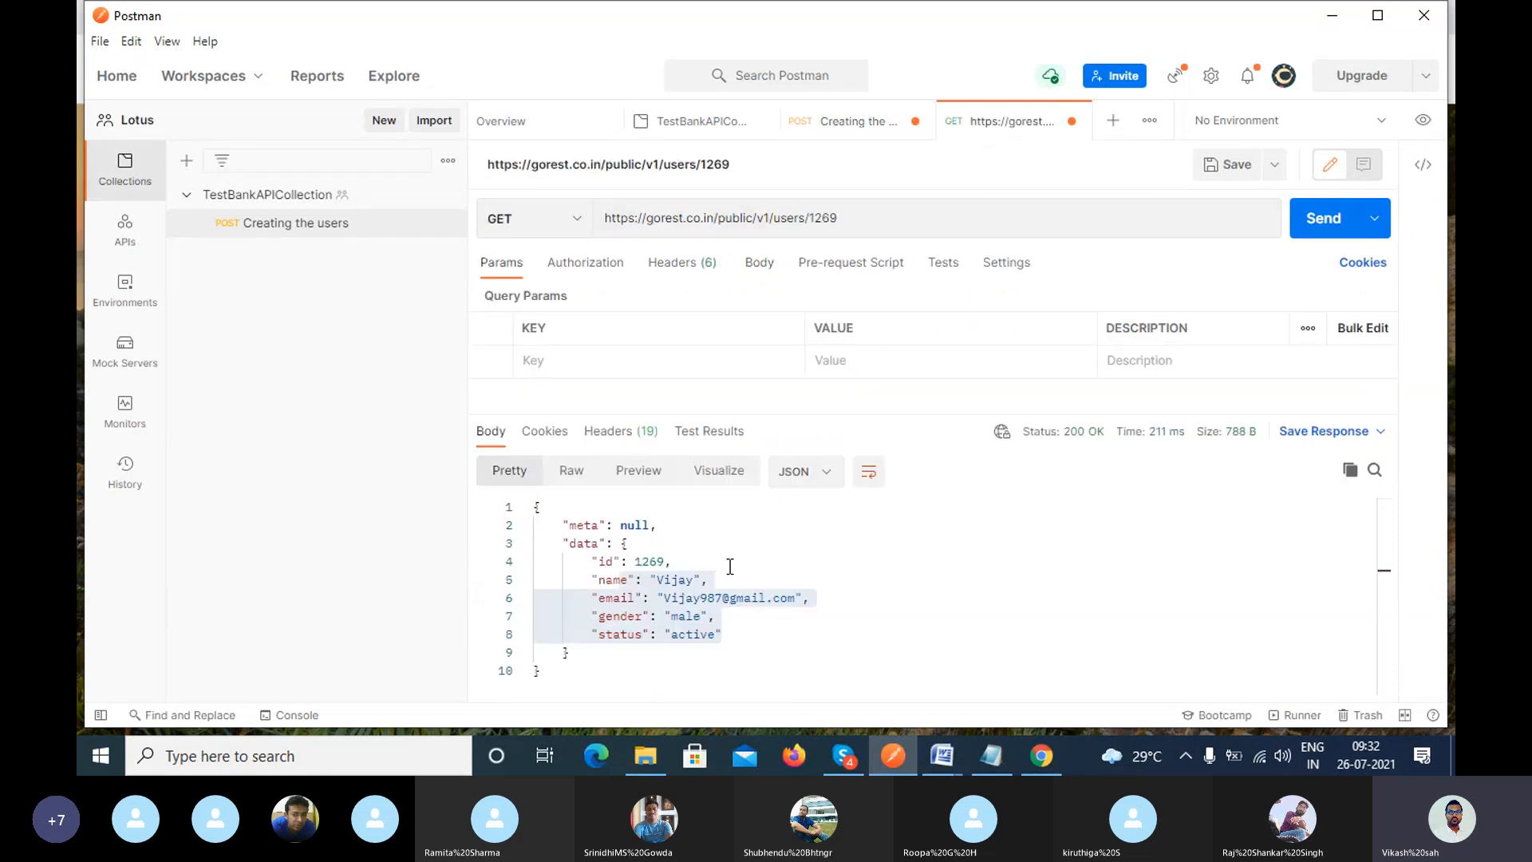
left_click(732, 641)
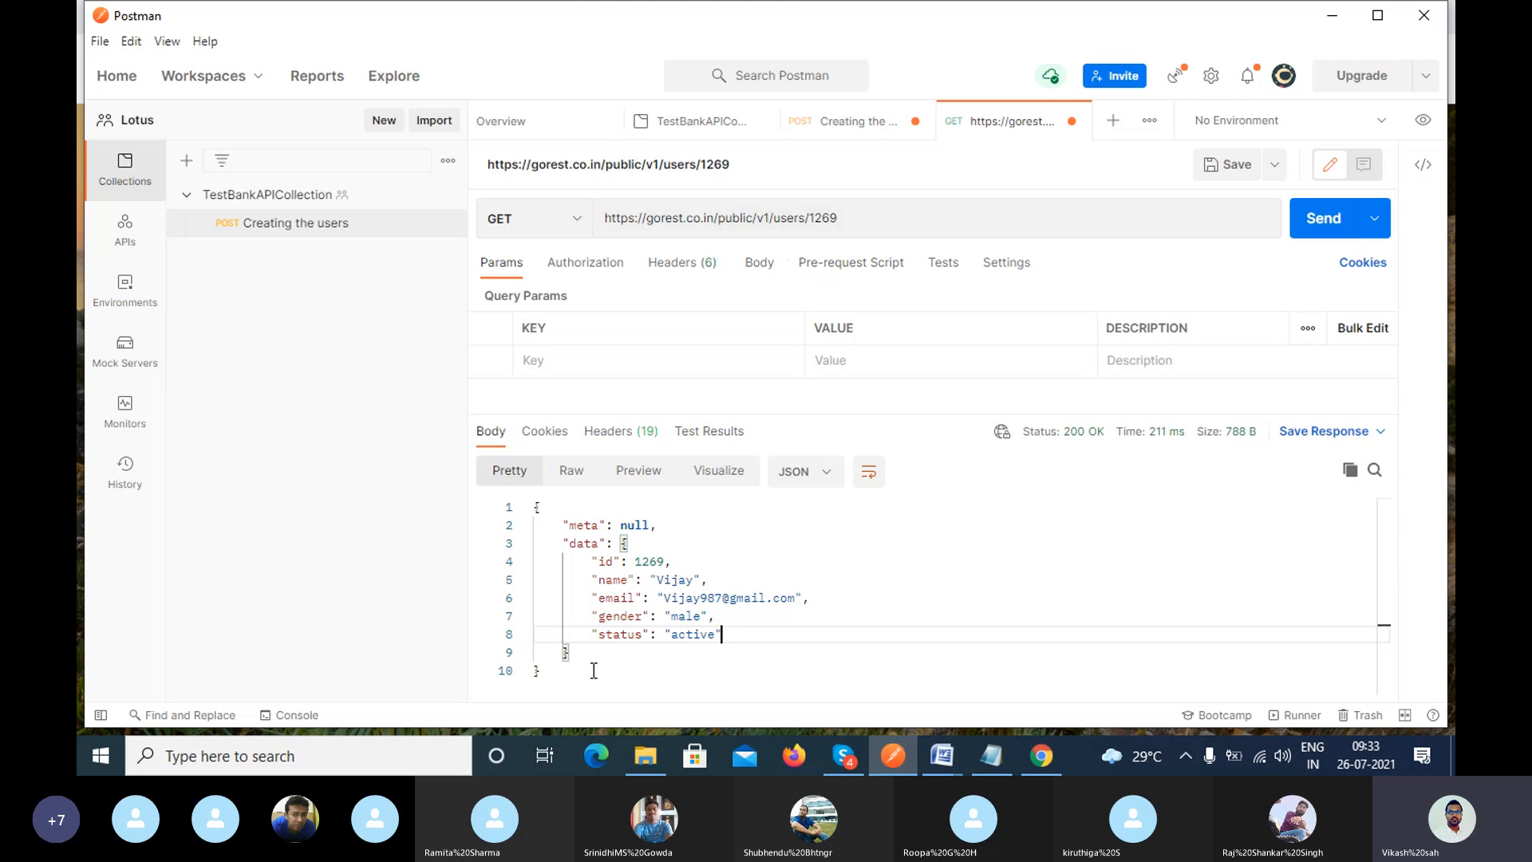
left_click_drag(590, 666, 546, 528)
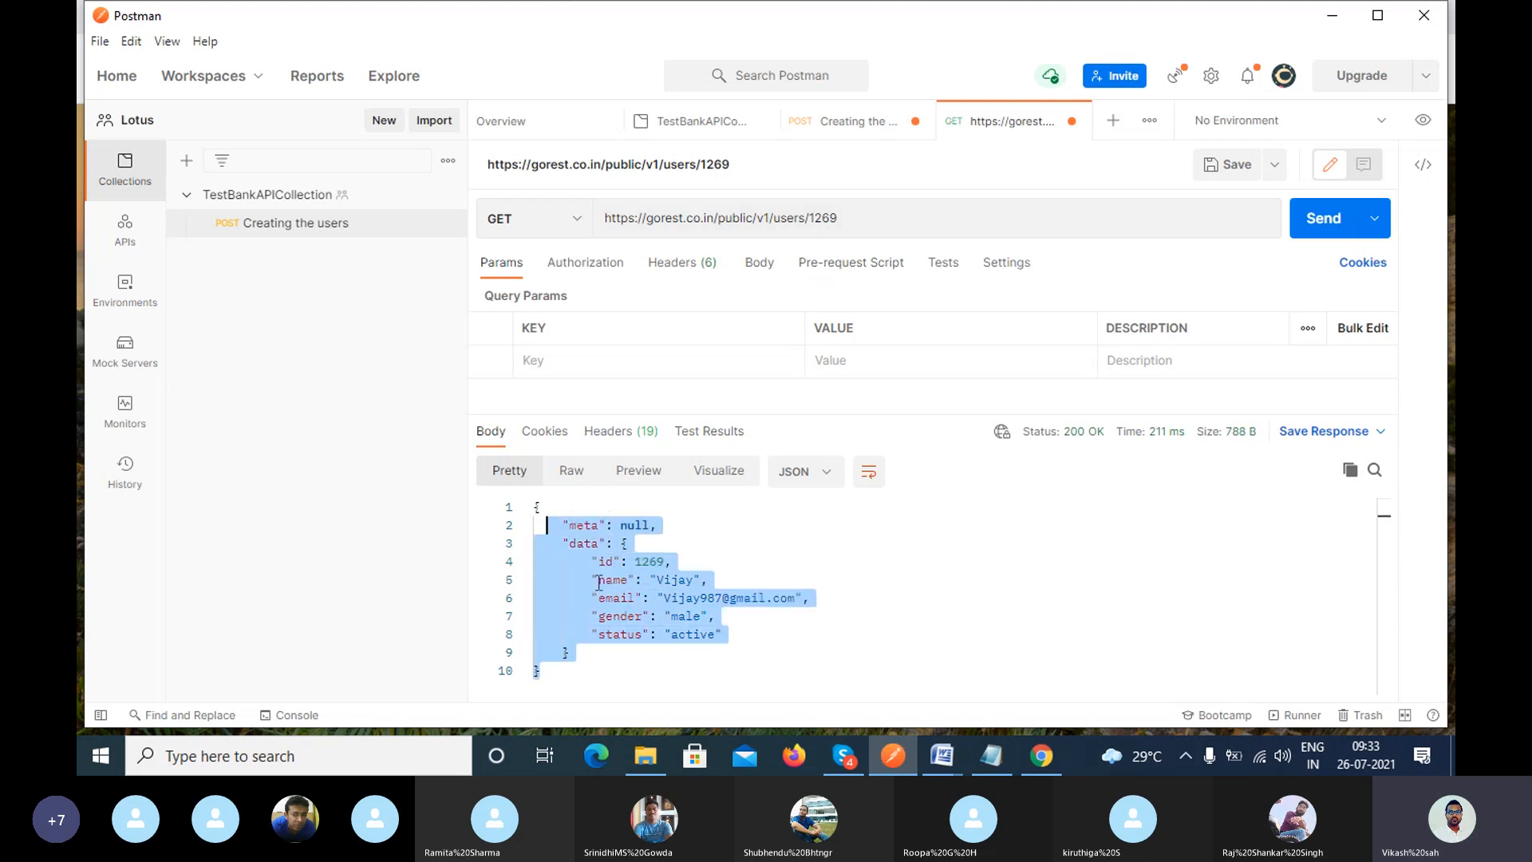
left_click_drag(577, 664, 562, 546)
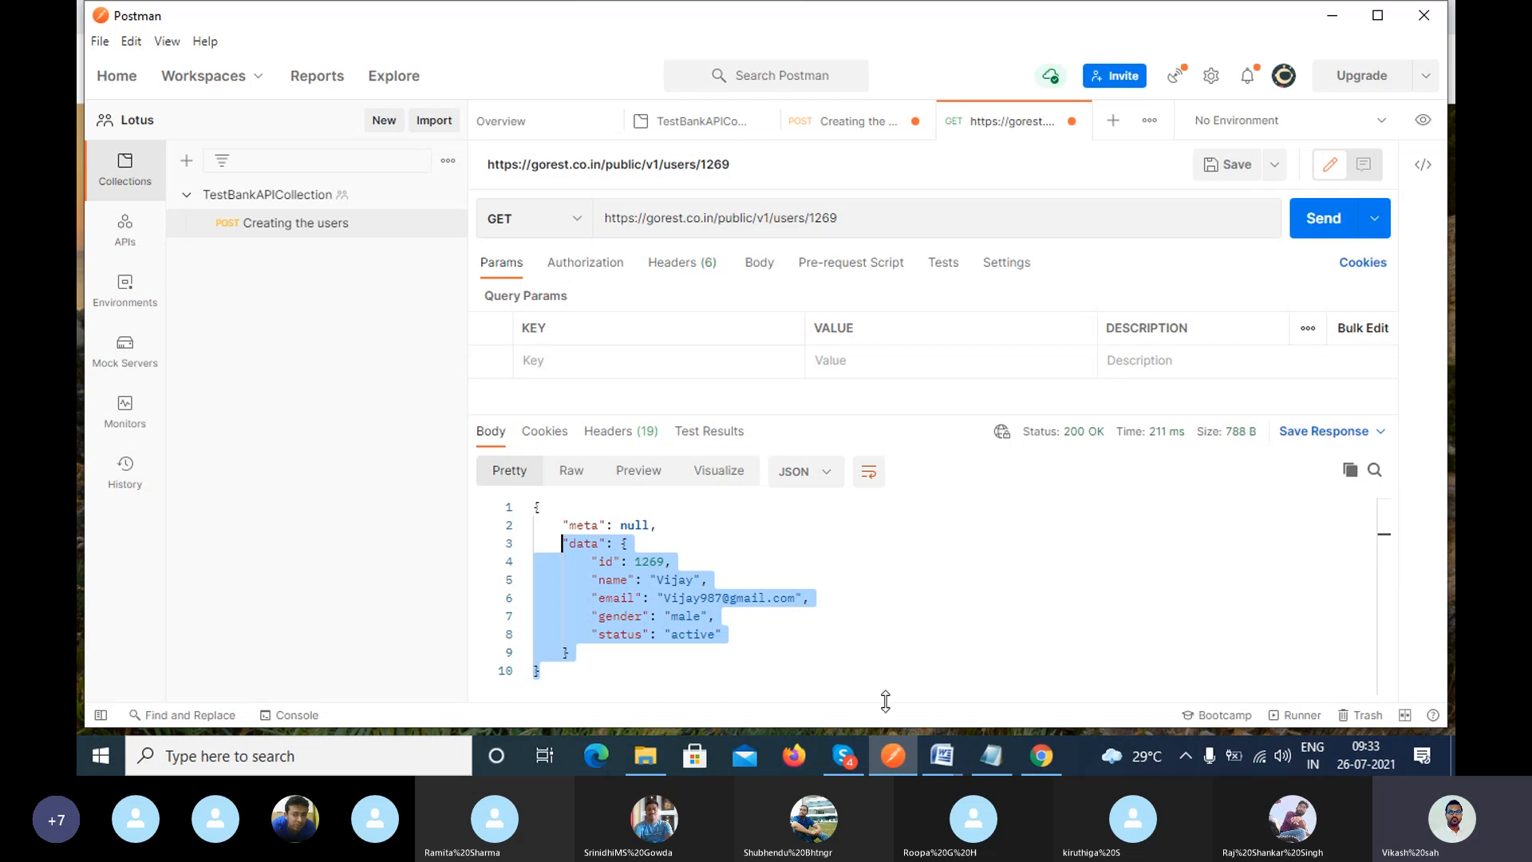
Check the usersID row in the Word requirement document again and select the whole GET response body in Postman.
left_click(941, 755)
left_click(993, 718)
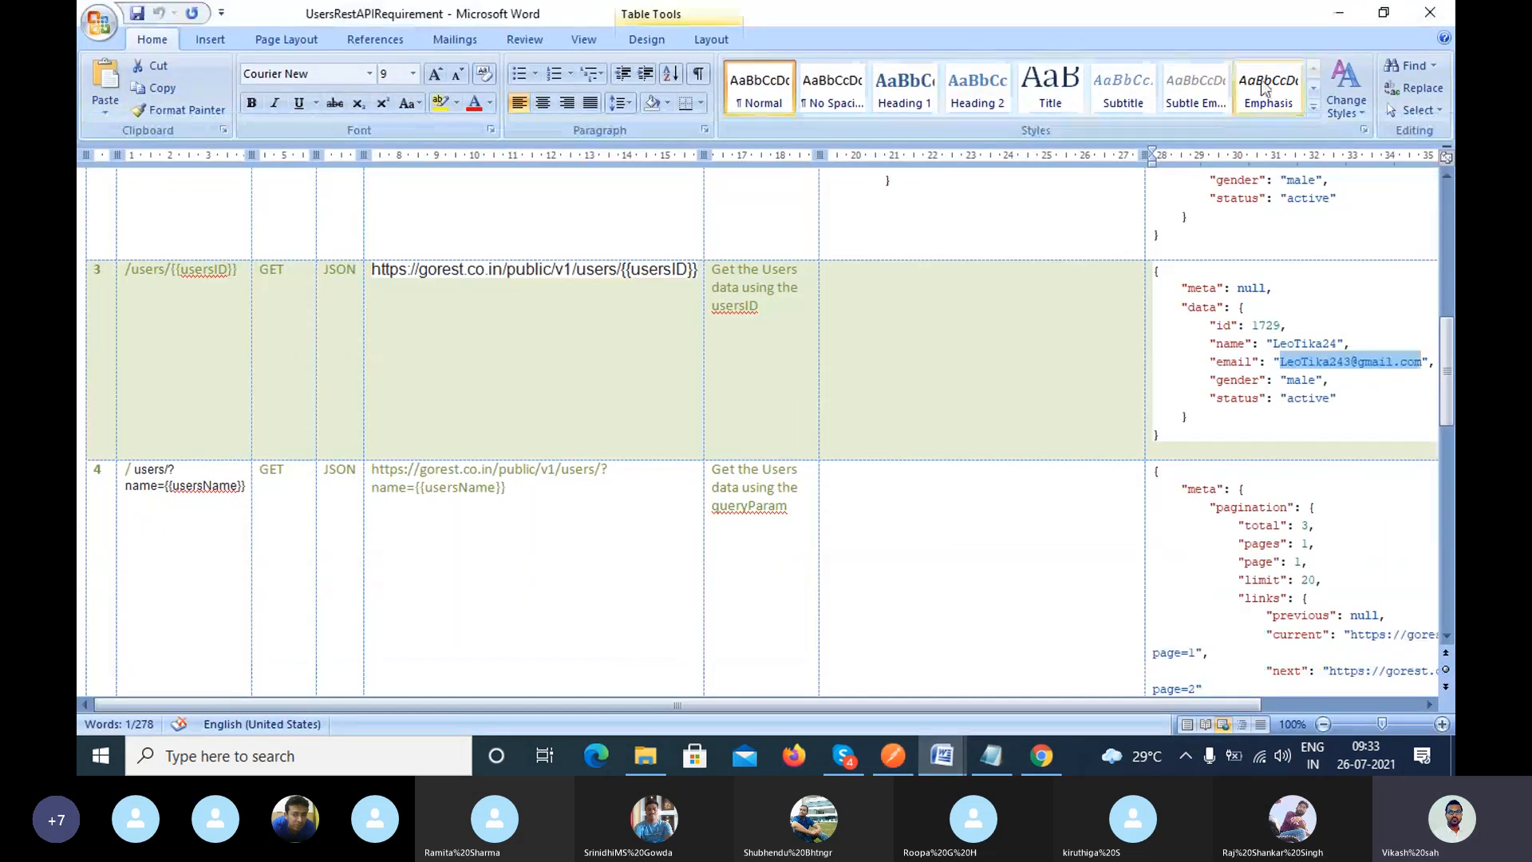
left_click(1340, 13)
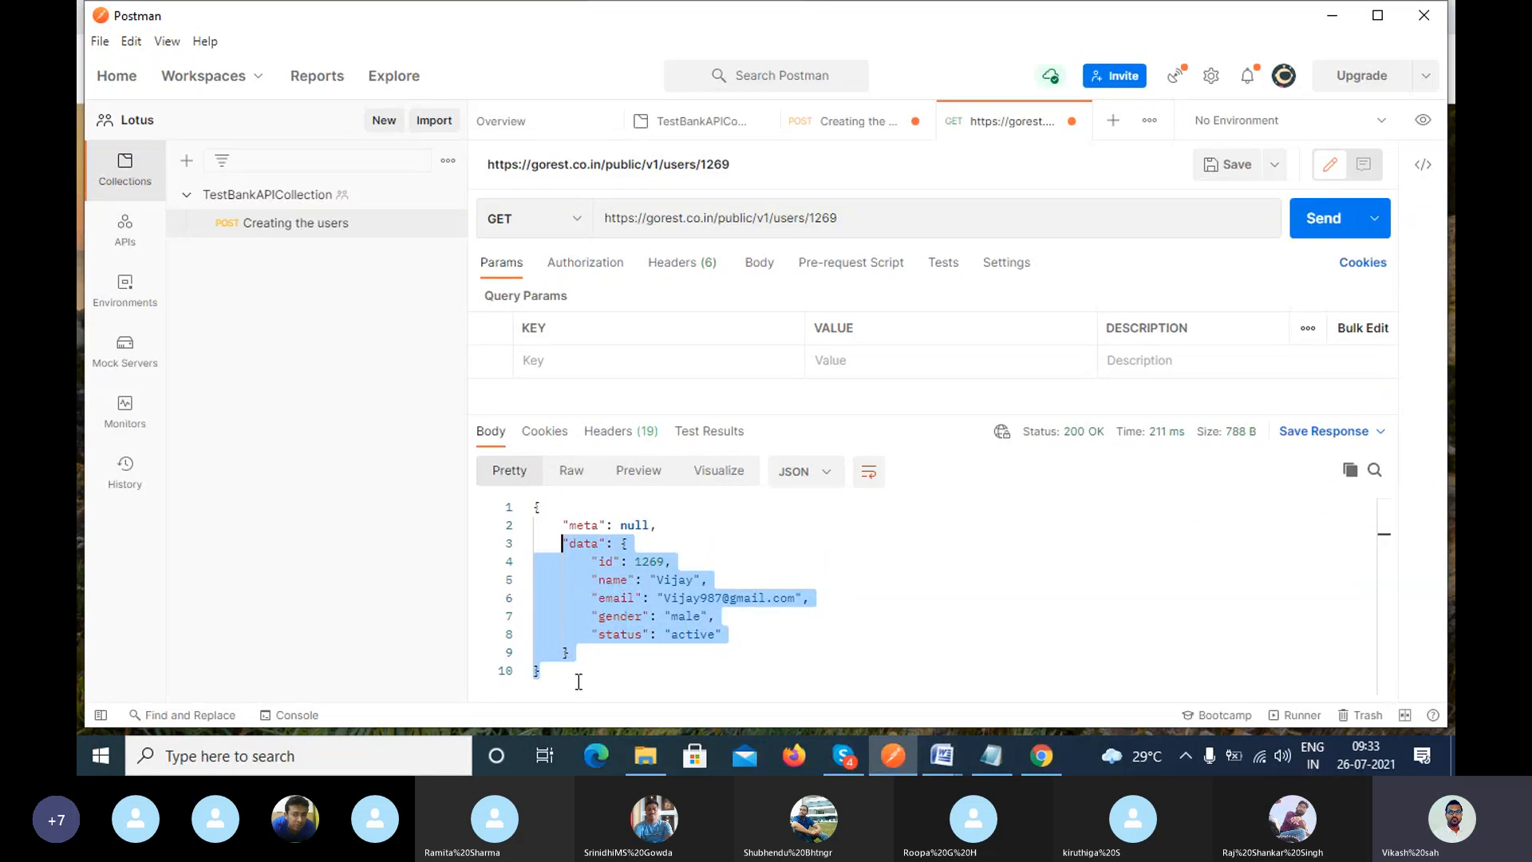
left_click_drag(578, 681, 540, 507)
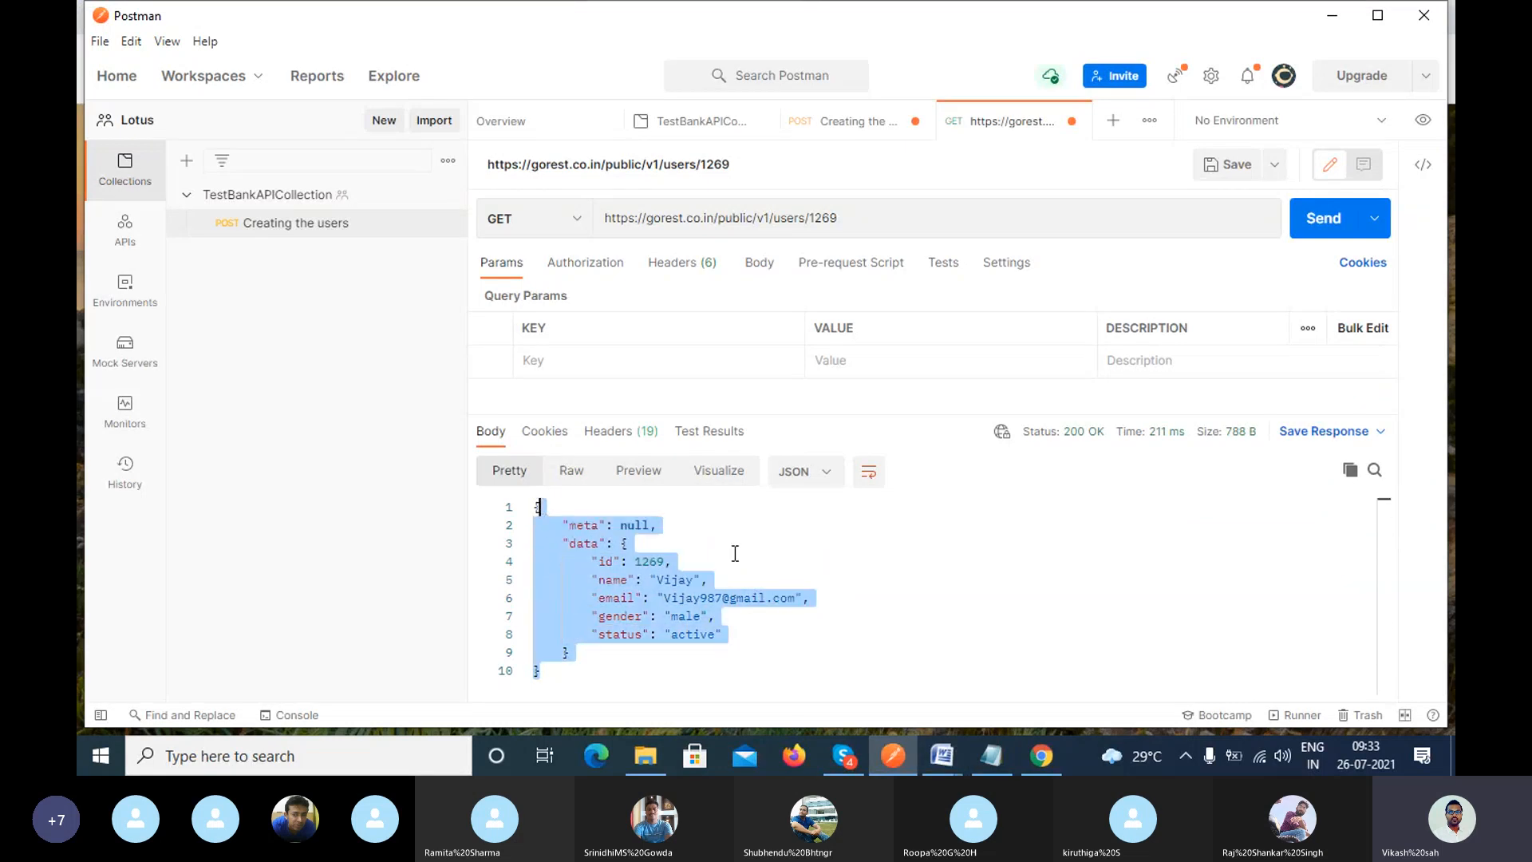
Highlight the GET users/1269 response body, check the Skype call window briefly, and return to Postman.
left_click(567, 684)
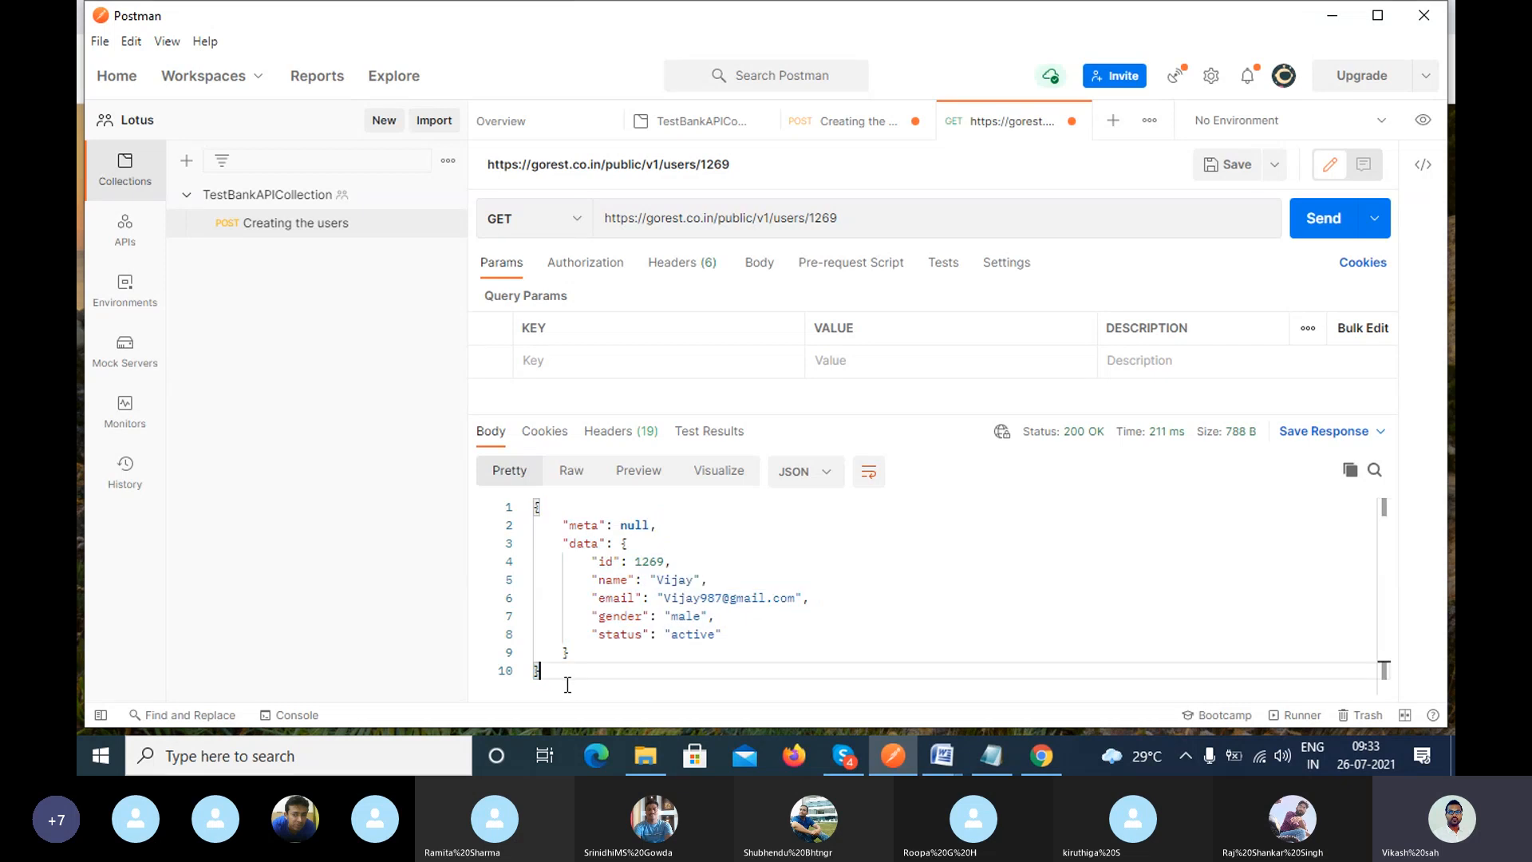
left_click_drag(567, 684, 534, 524)
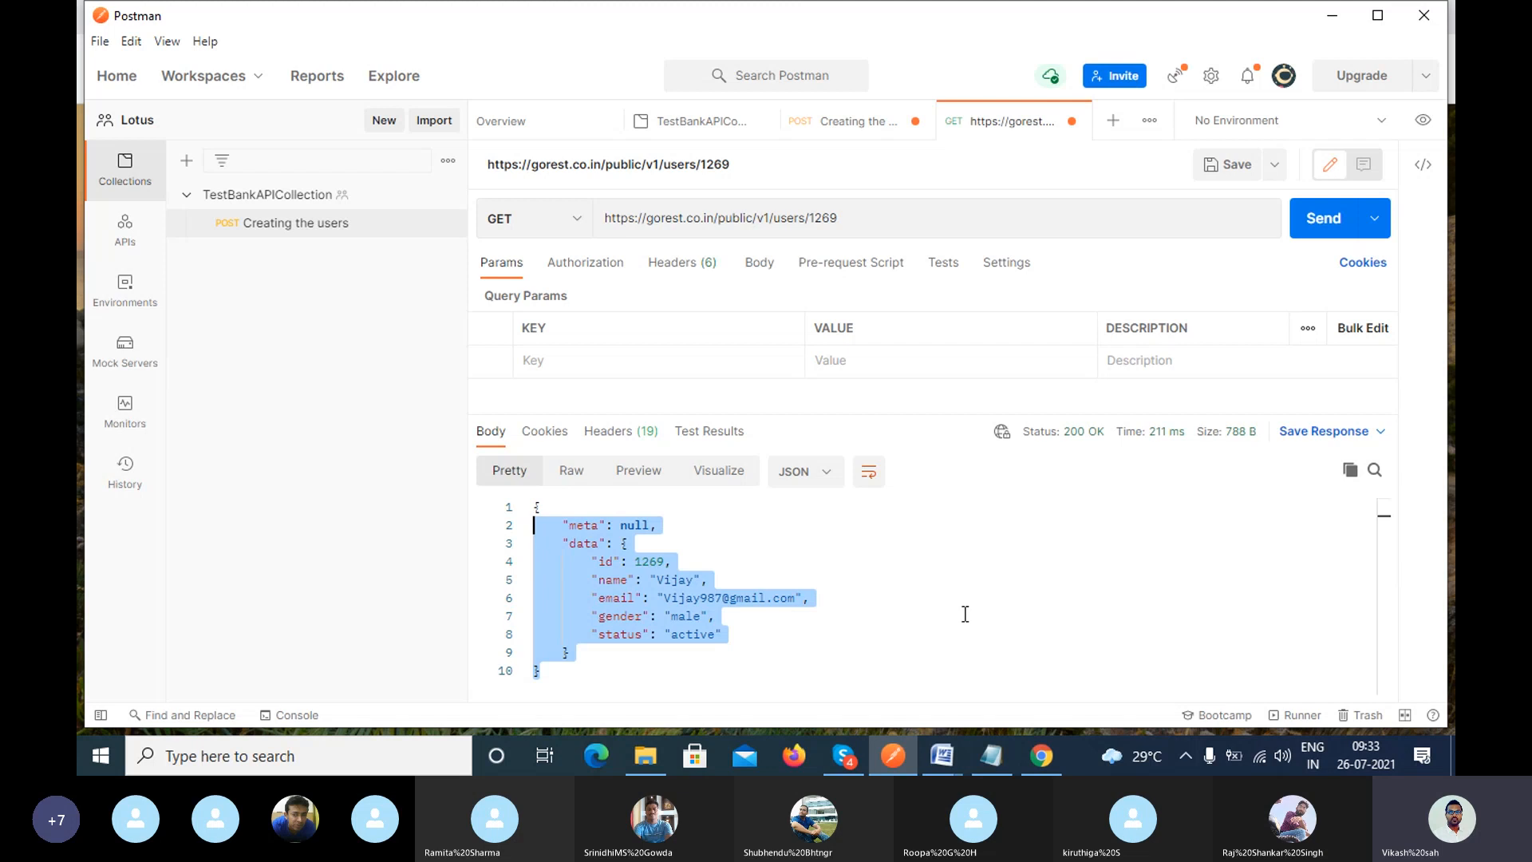
left_click(848, 752)
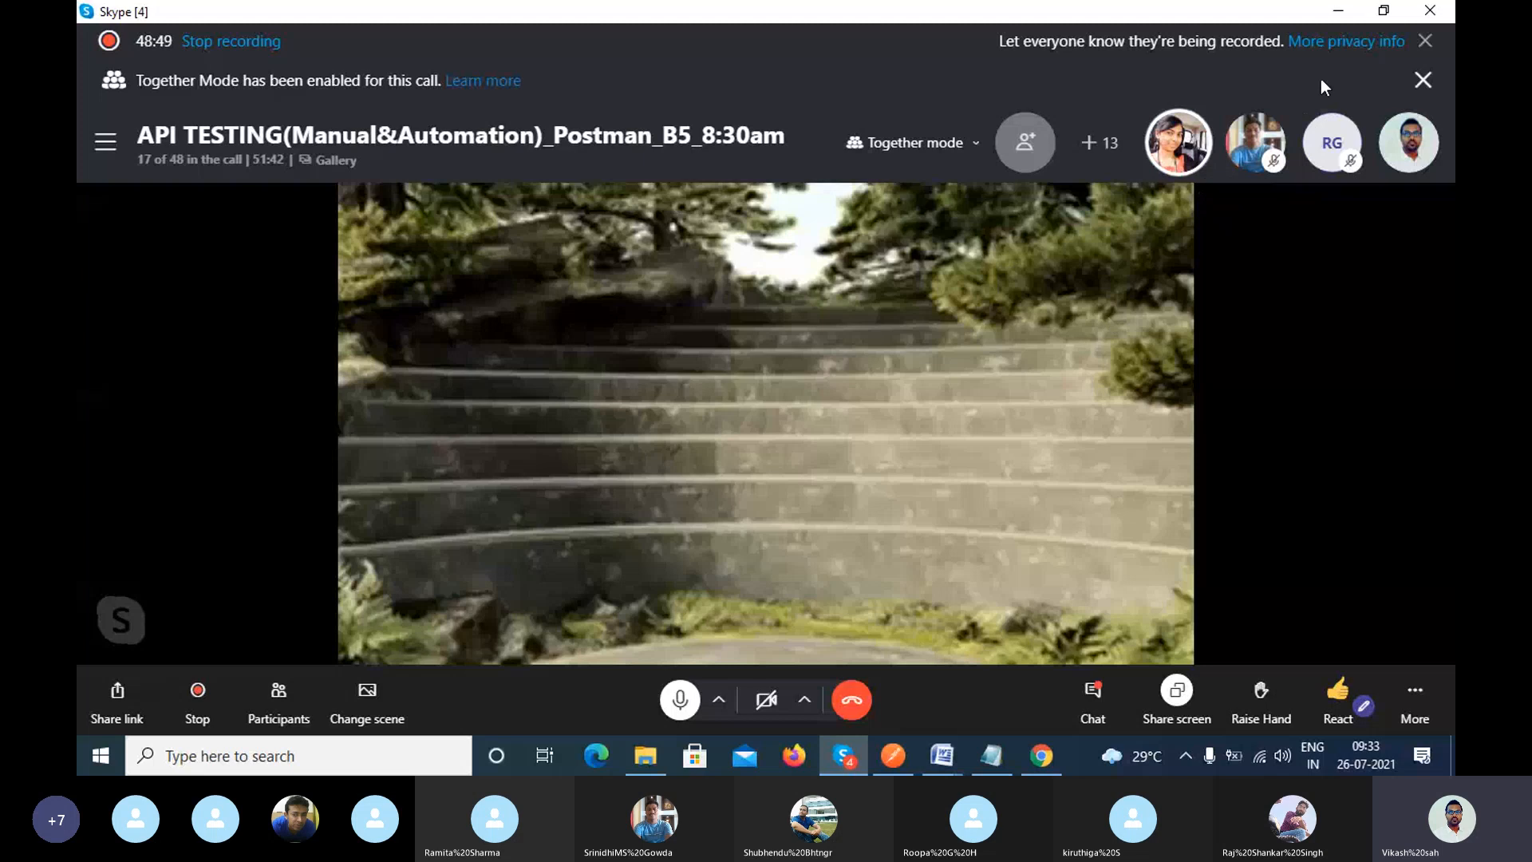
left_click(1343, 17)
left_click(681, 549)
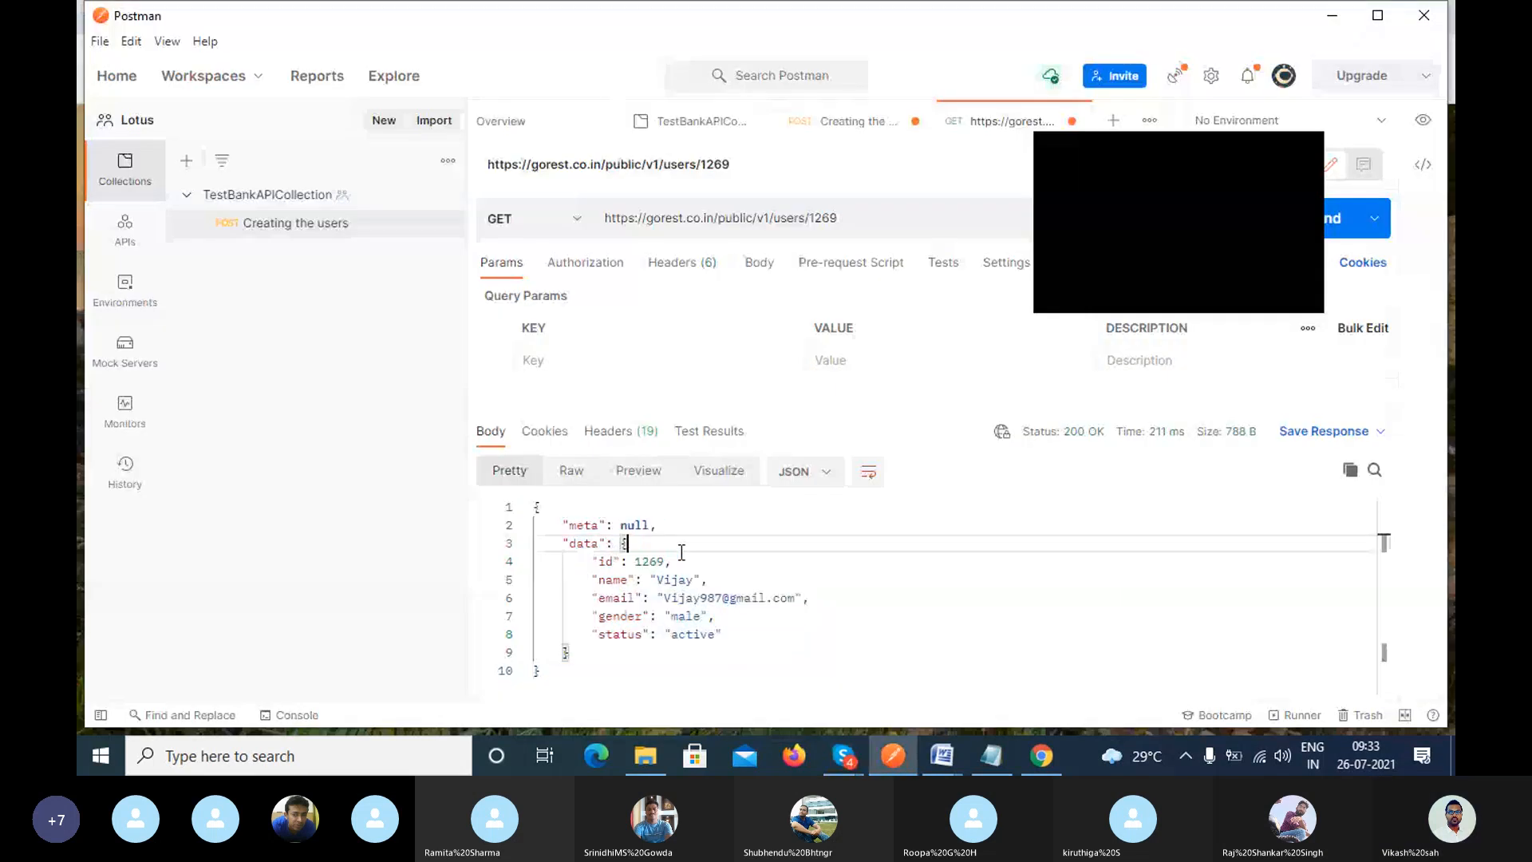
Highlight the meta field in the GET users/1269 response and compare it with the usersID row in the Word requirement document.
left_click_drag(556, 524, 680, 522)
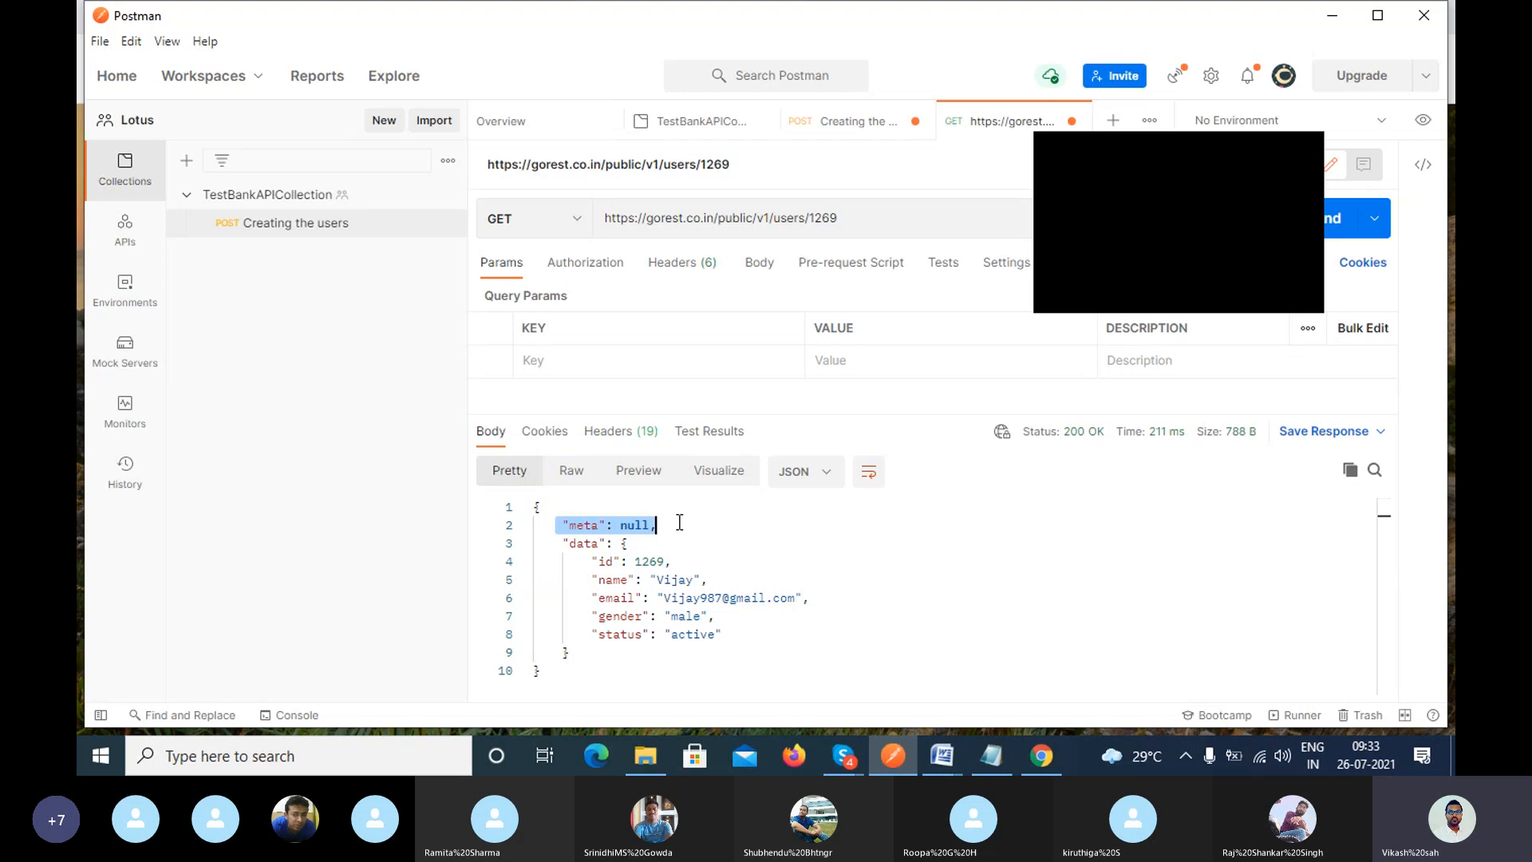
left_click(680, 523)
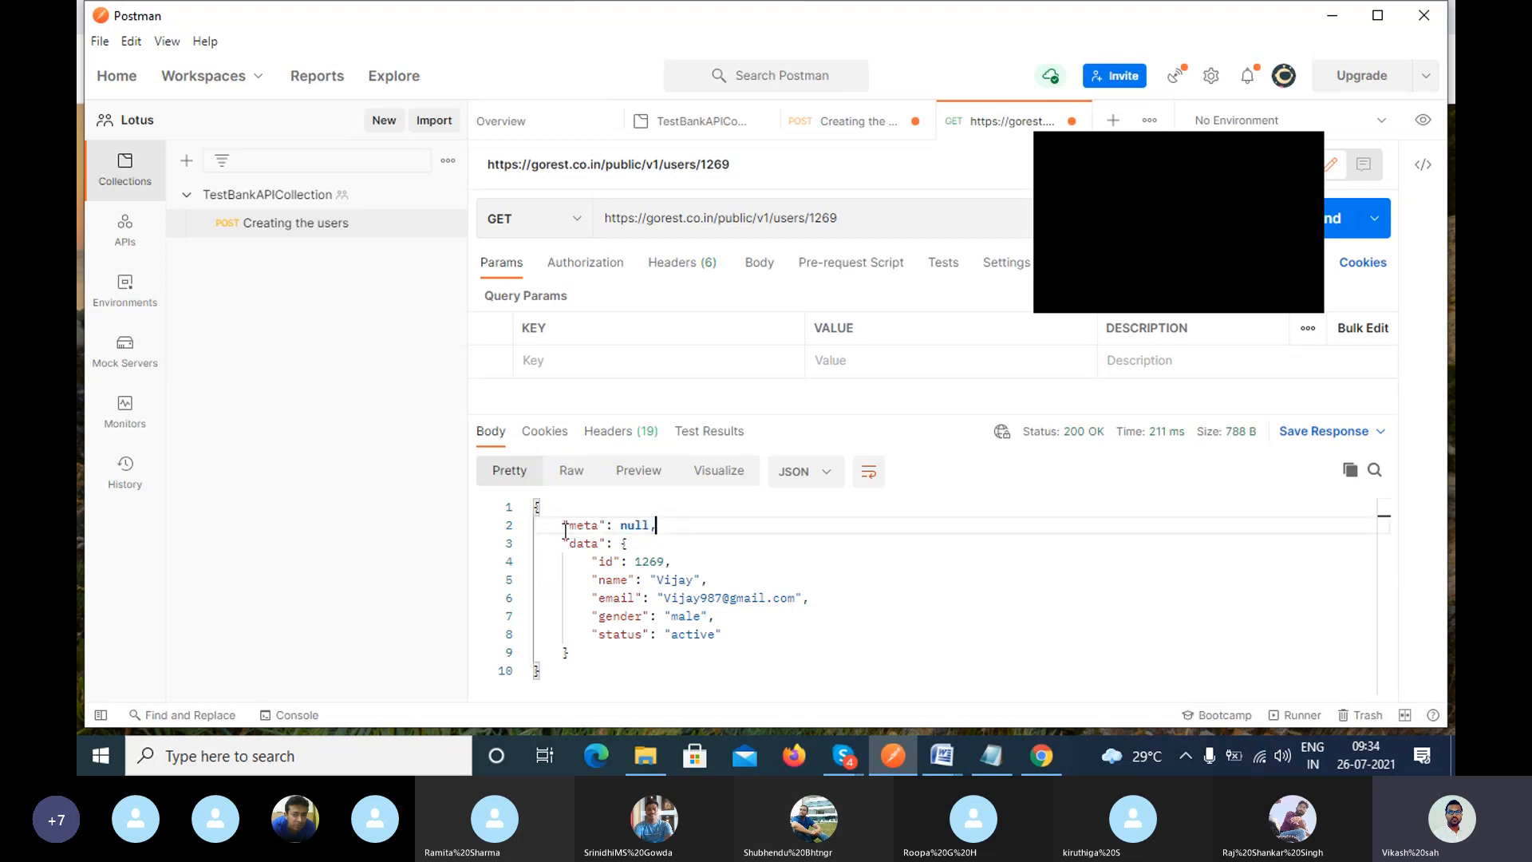
left_click_drag(557, 524, 660, 526)
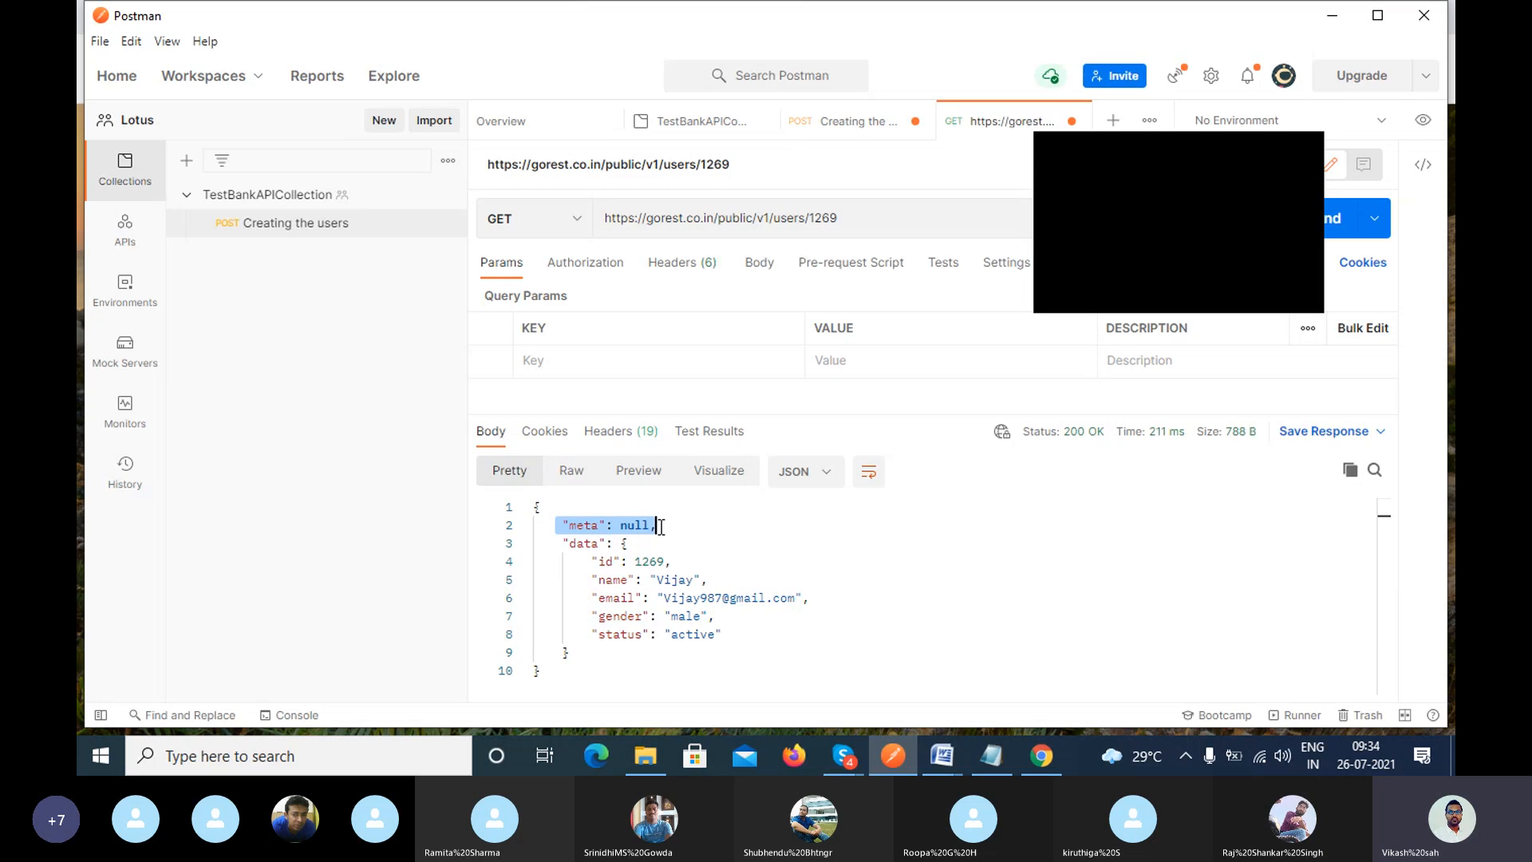
mouse_move(941, 756)
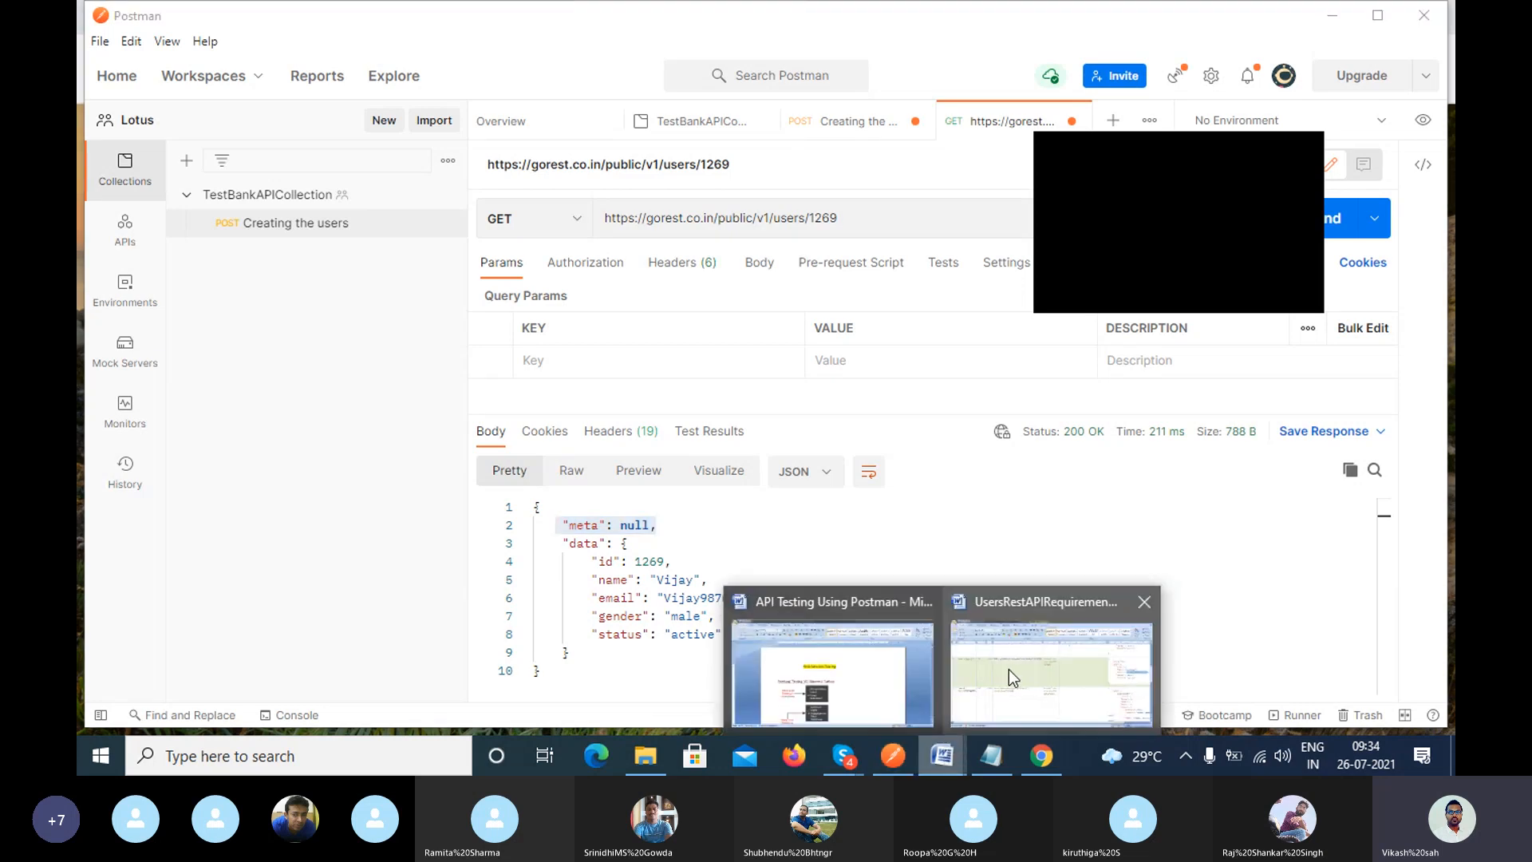
left_click(1008, 669)
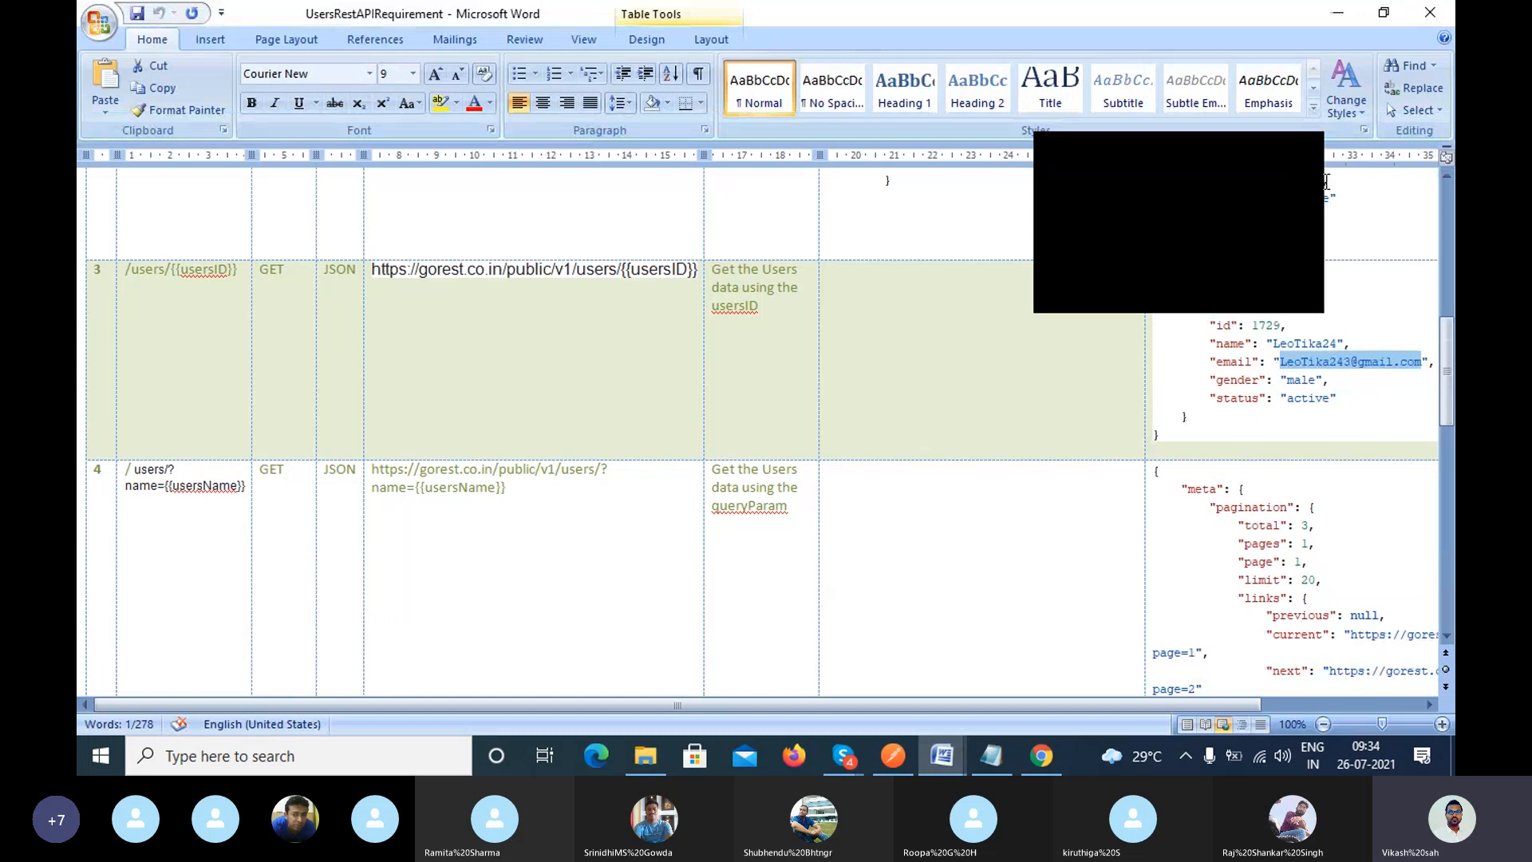
left_click(1310, 161)
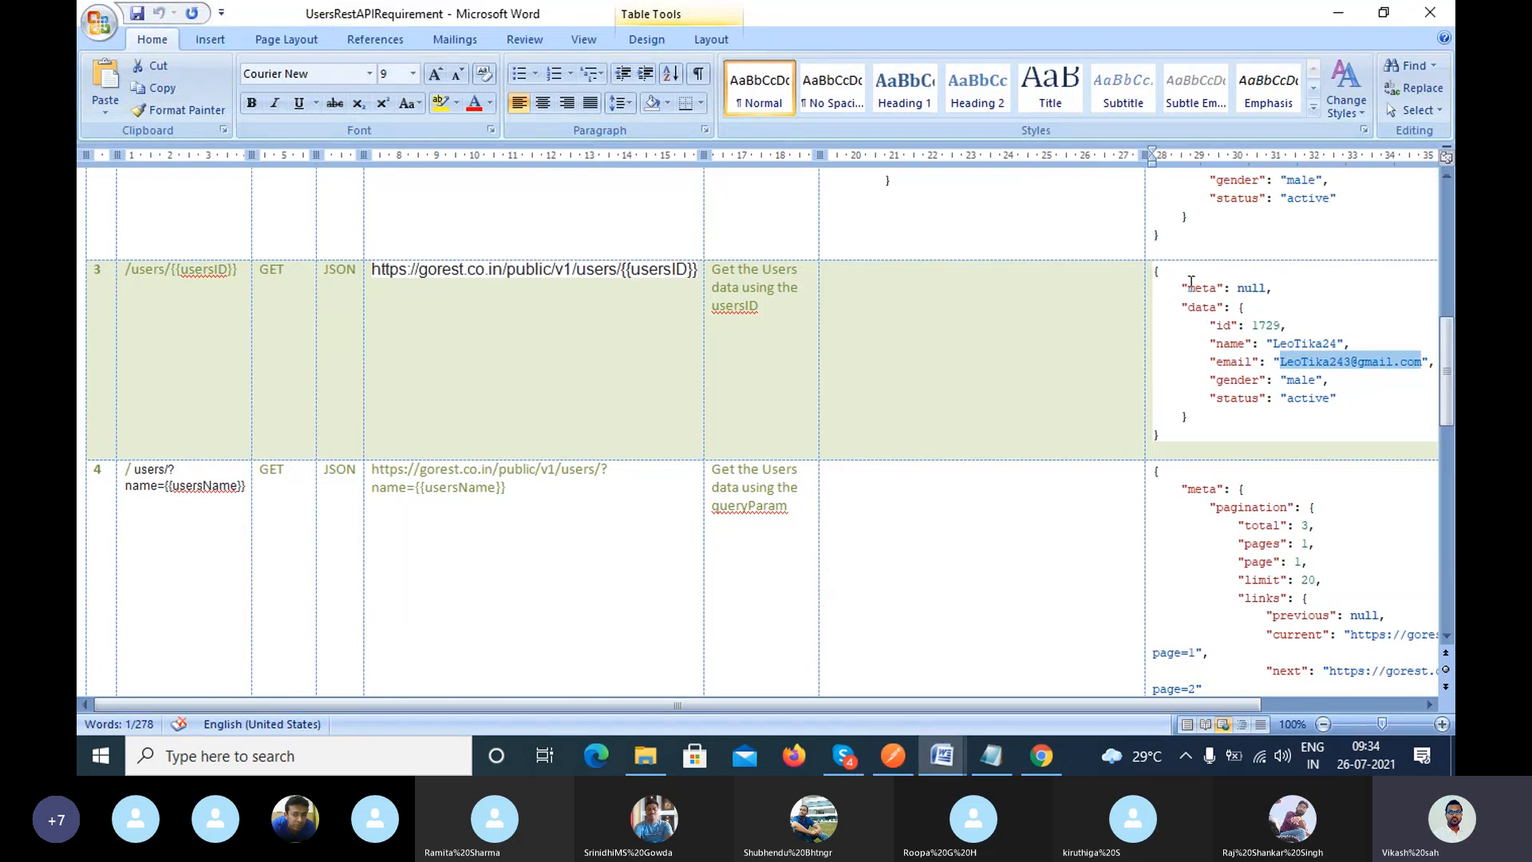
left_click(1338, 13)
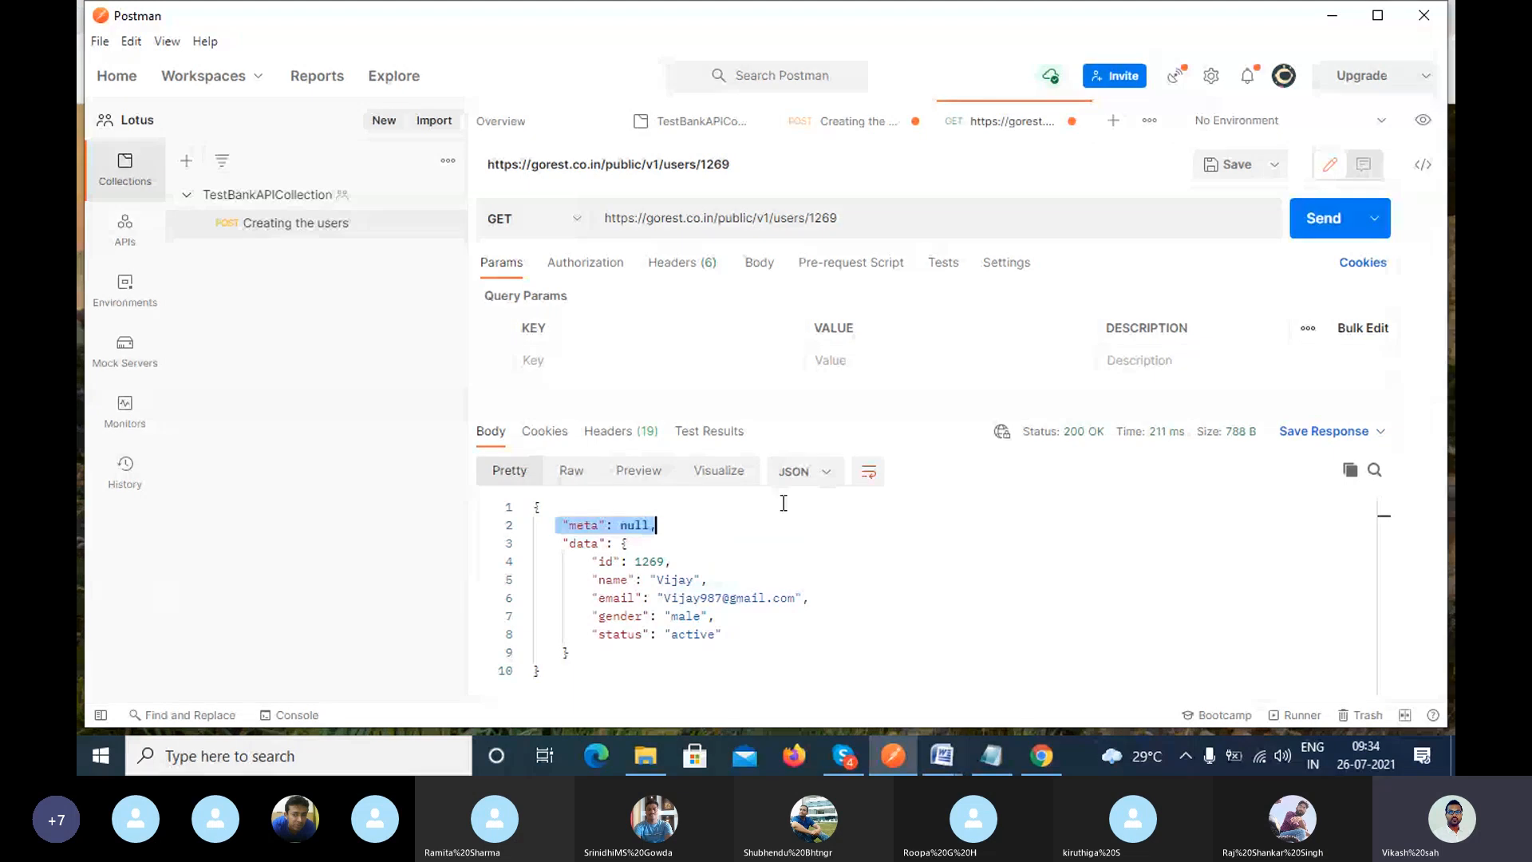
Recheck the sample response in the Word document's usersID row and review the meta line of the GET response in Postman.
left_click(942, 755)
left_click(1069, 646)
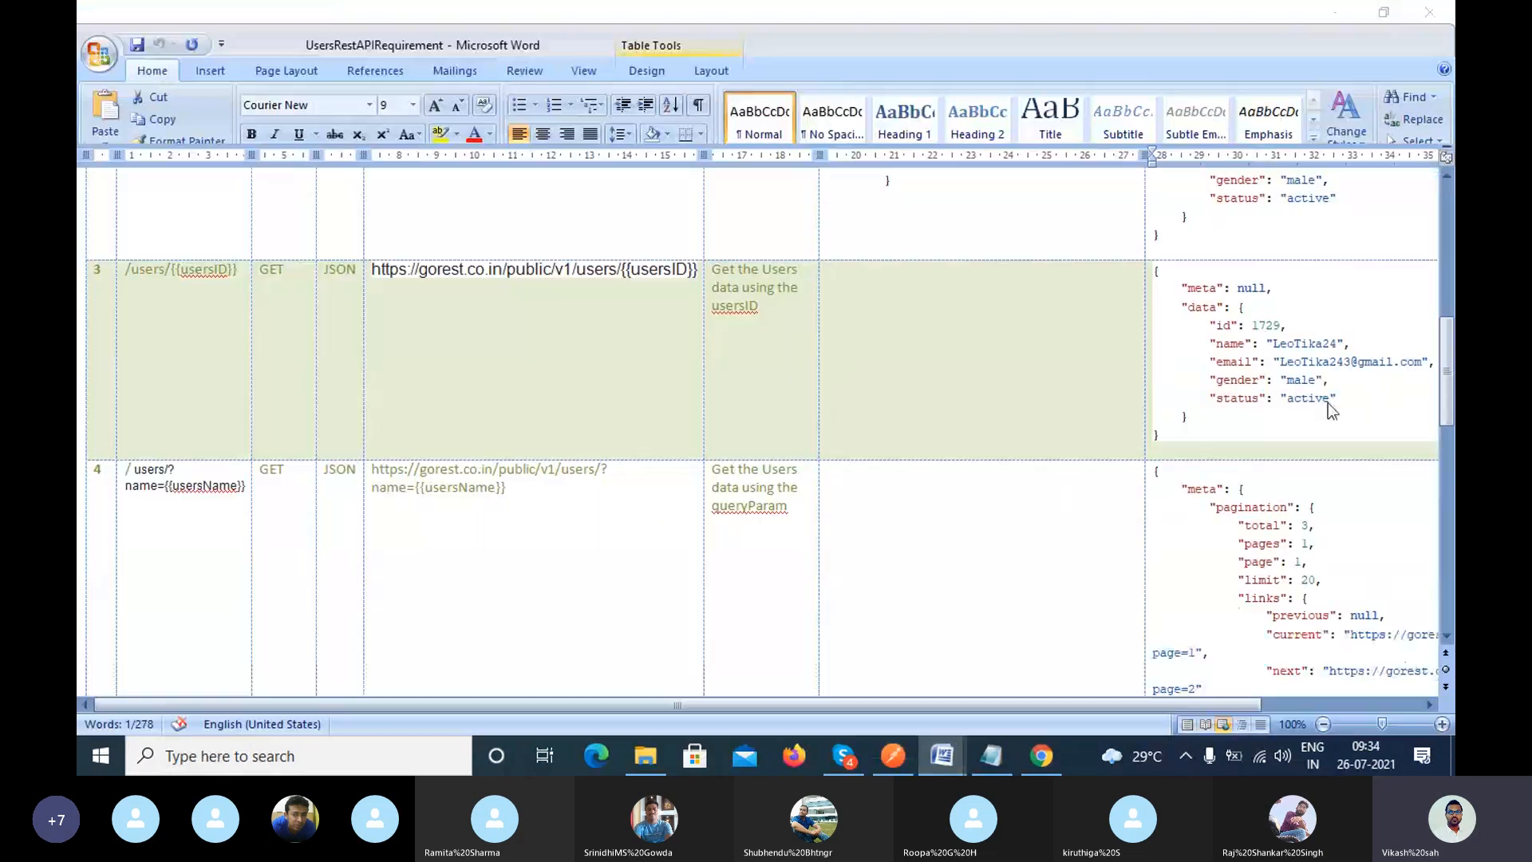
left_click(1333, 12)
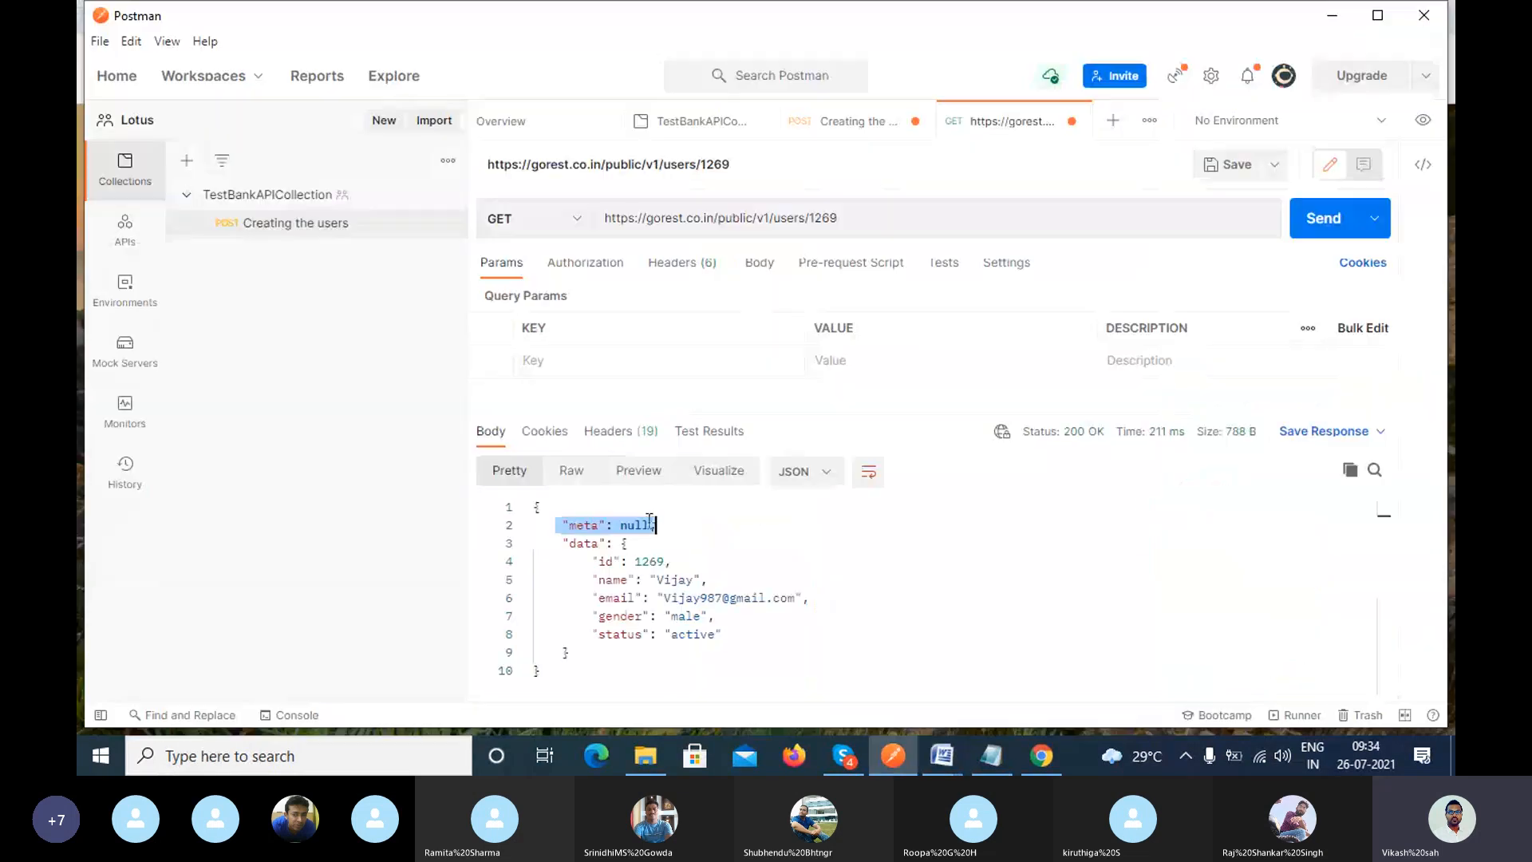
left_click(666, 527)
left_click_drag(666, 526, 567, 533)
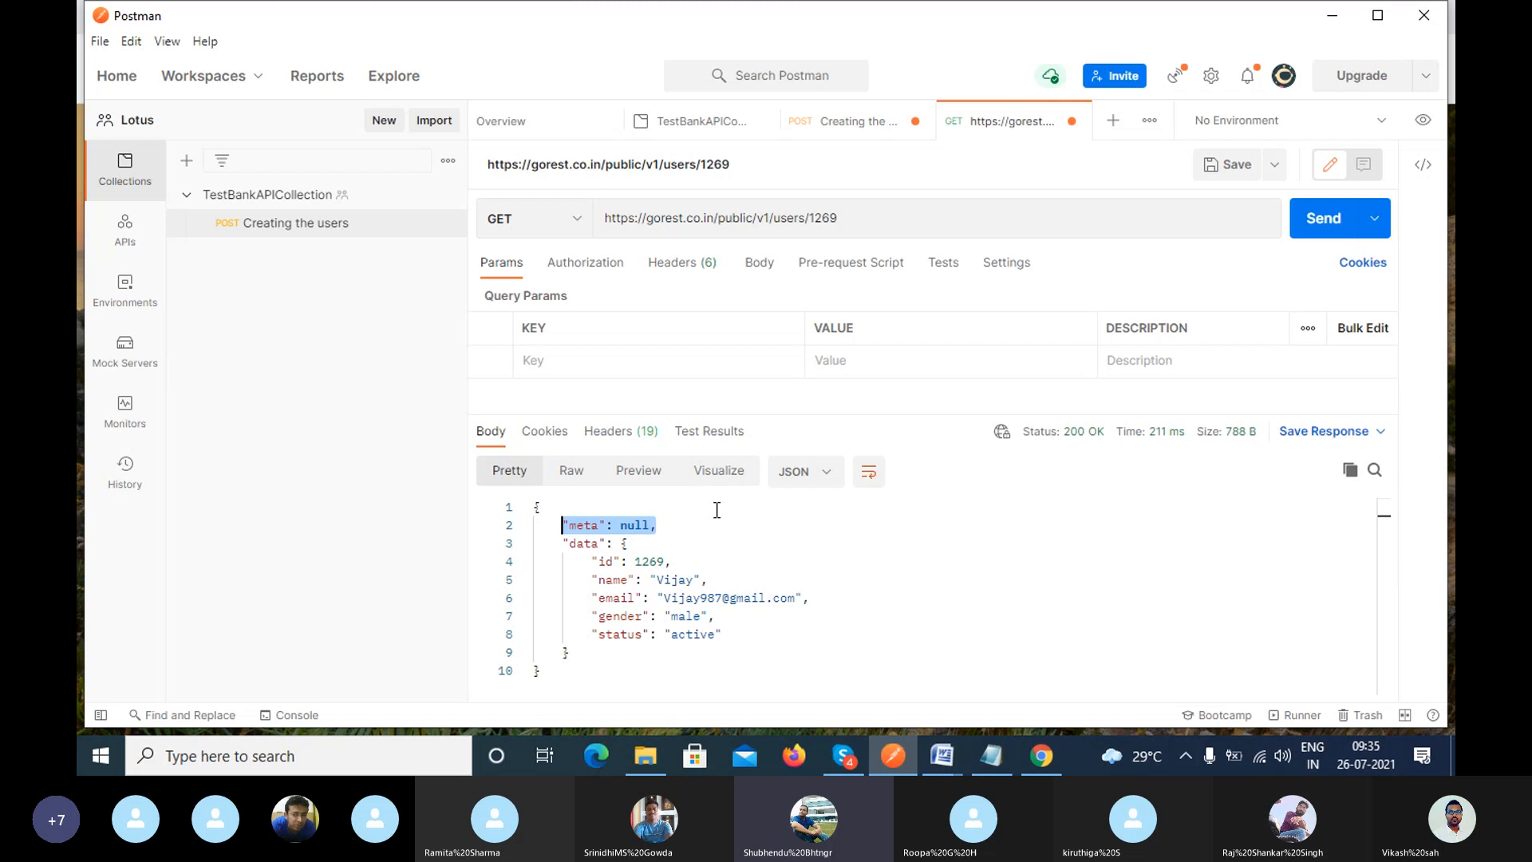
left_click(718, 556)
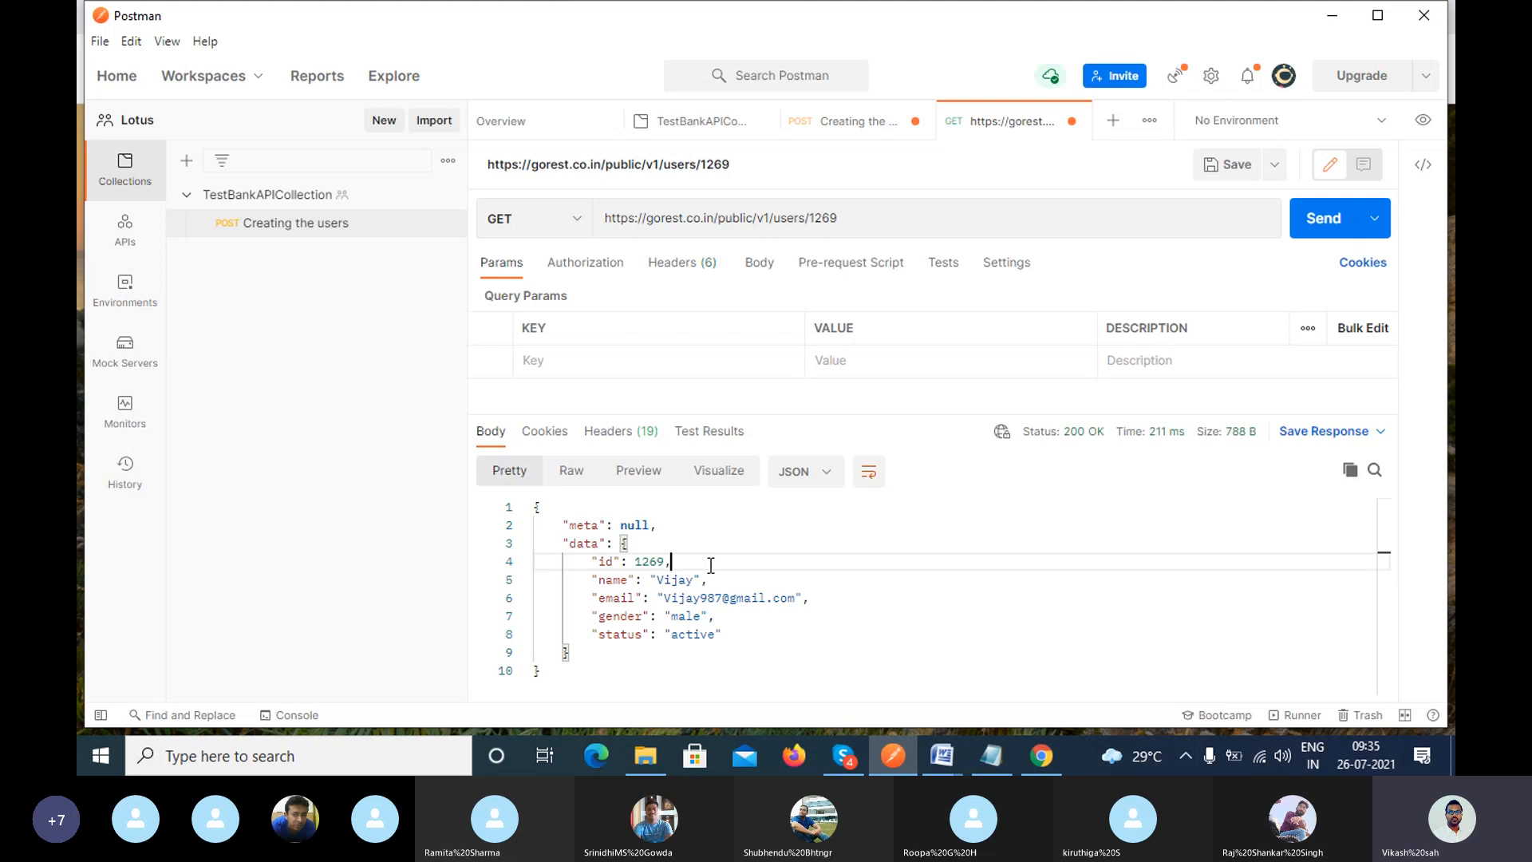
Open the POST request "Creating the users" and examine the name, email, gender and status fields in its body.
left_click(870, 128)
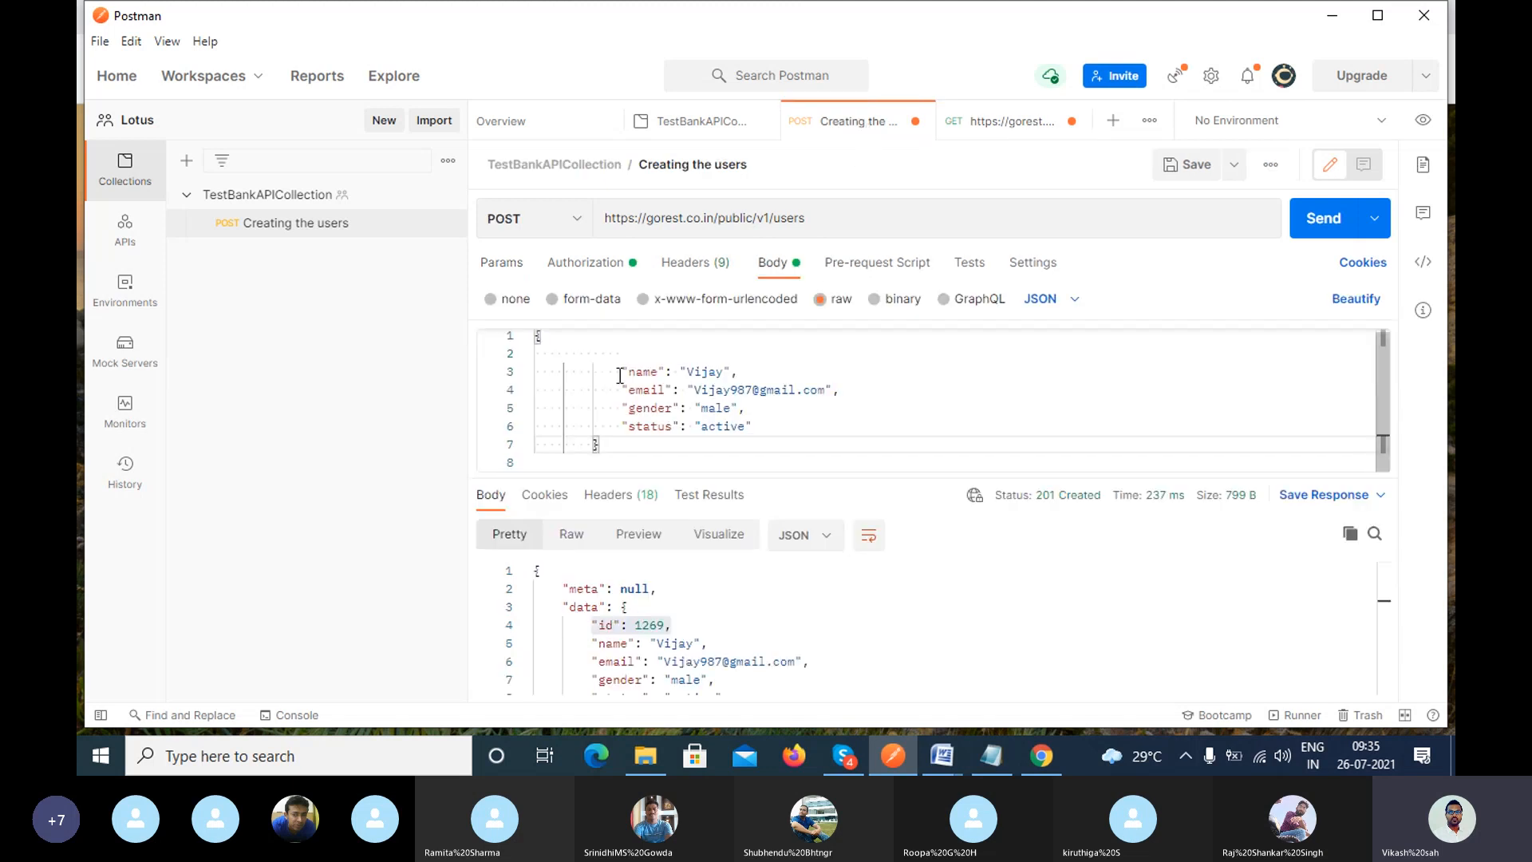
left_click_drag(615, 372, 759, 429)
left_click(753, 427)
left_click(756, 427)
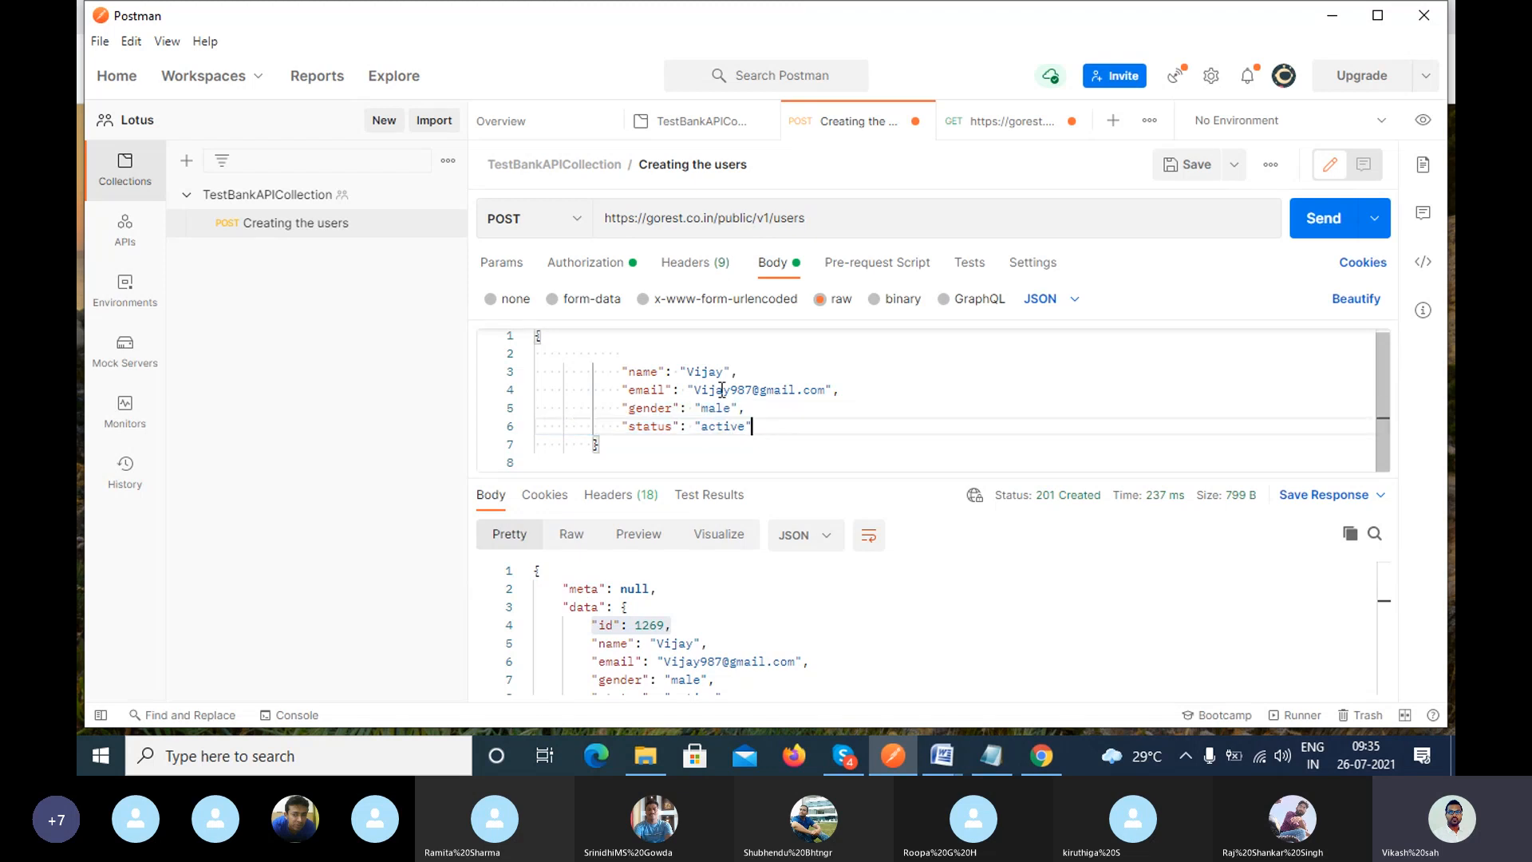
left_click_drag(617, 372, 839, 389)
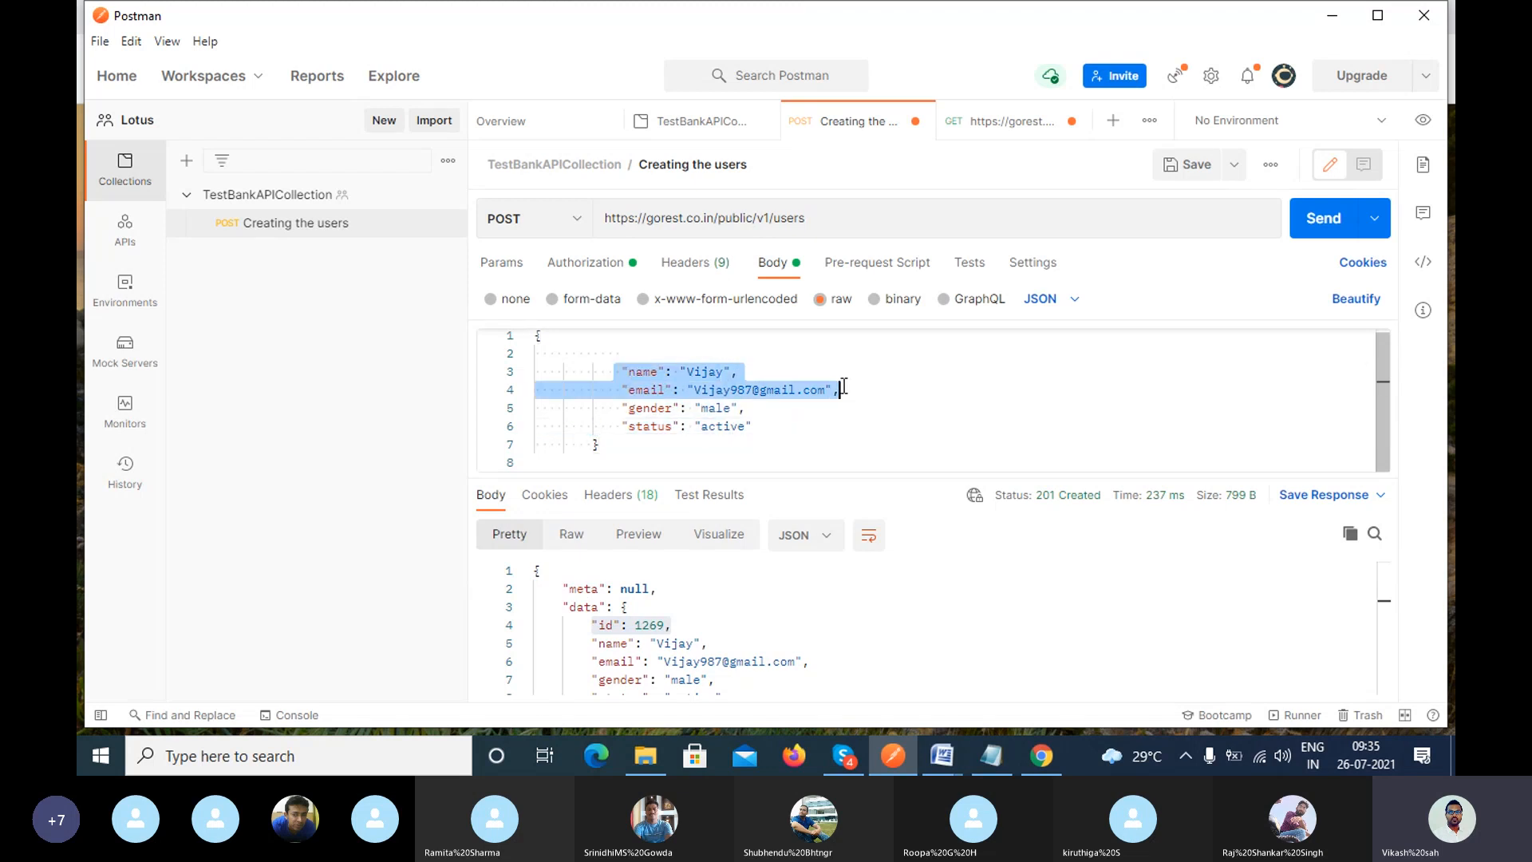
left_click(842, 390)
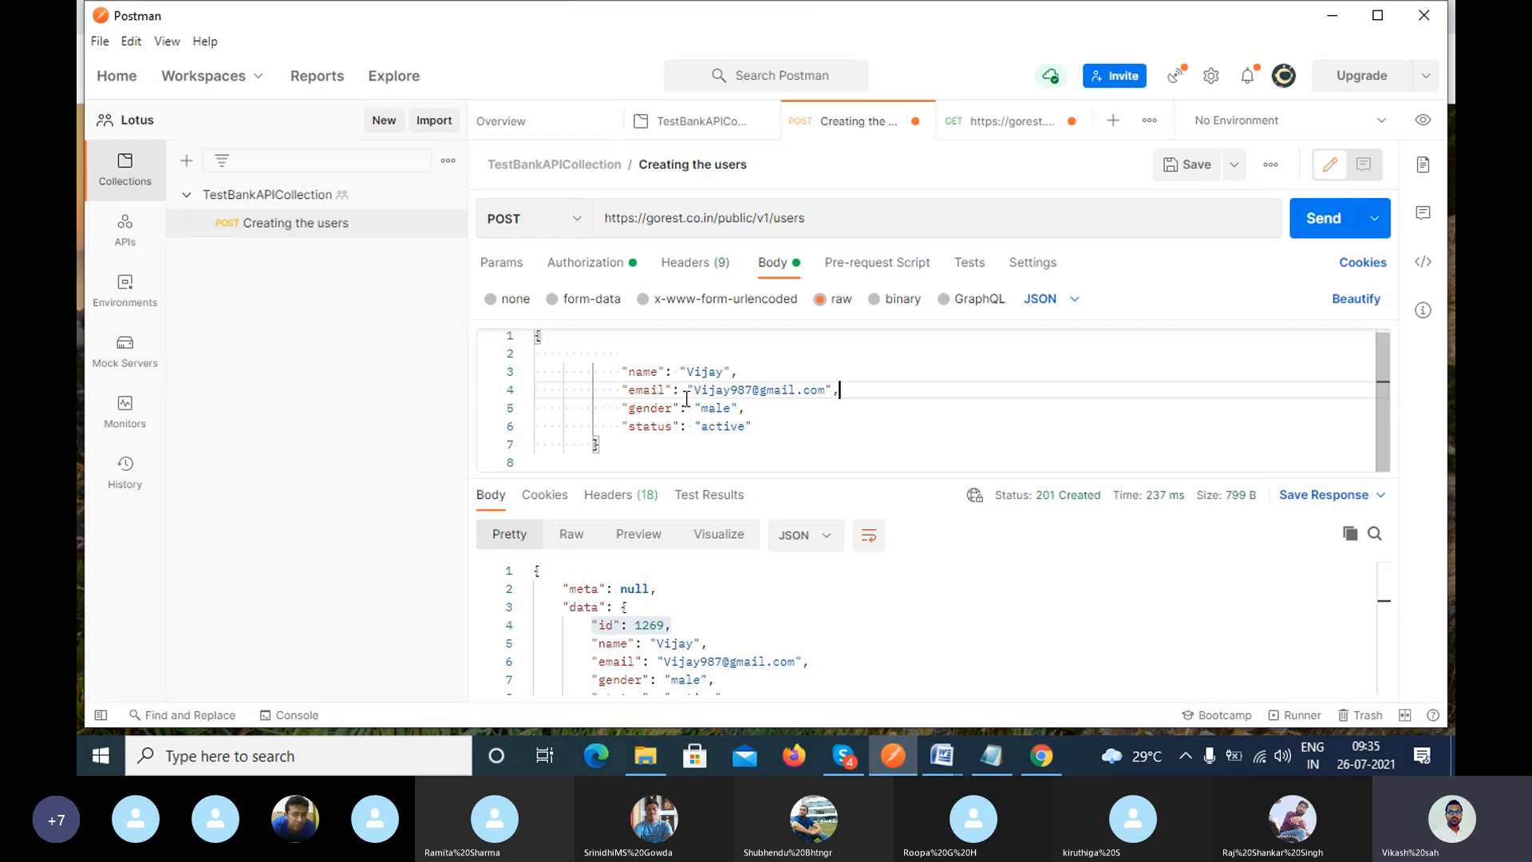
Copy and remove the email line from the POST body, send the request without it, and examine the response's field and message entries.
left_click_drag(621, 391, 839, 391)
key("ctrl+c")
key("BackSpace")
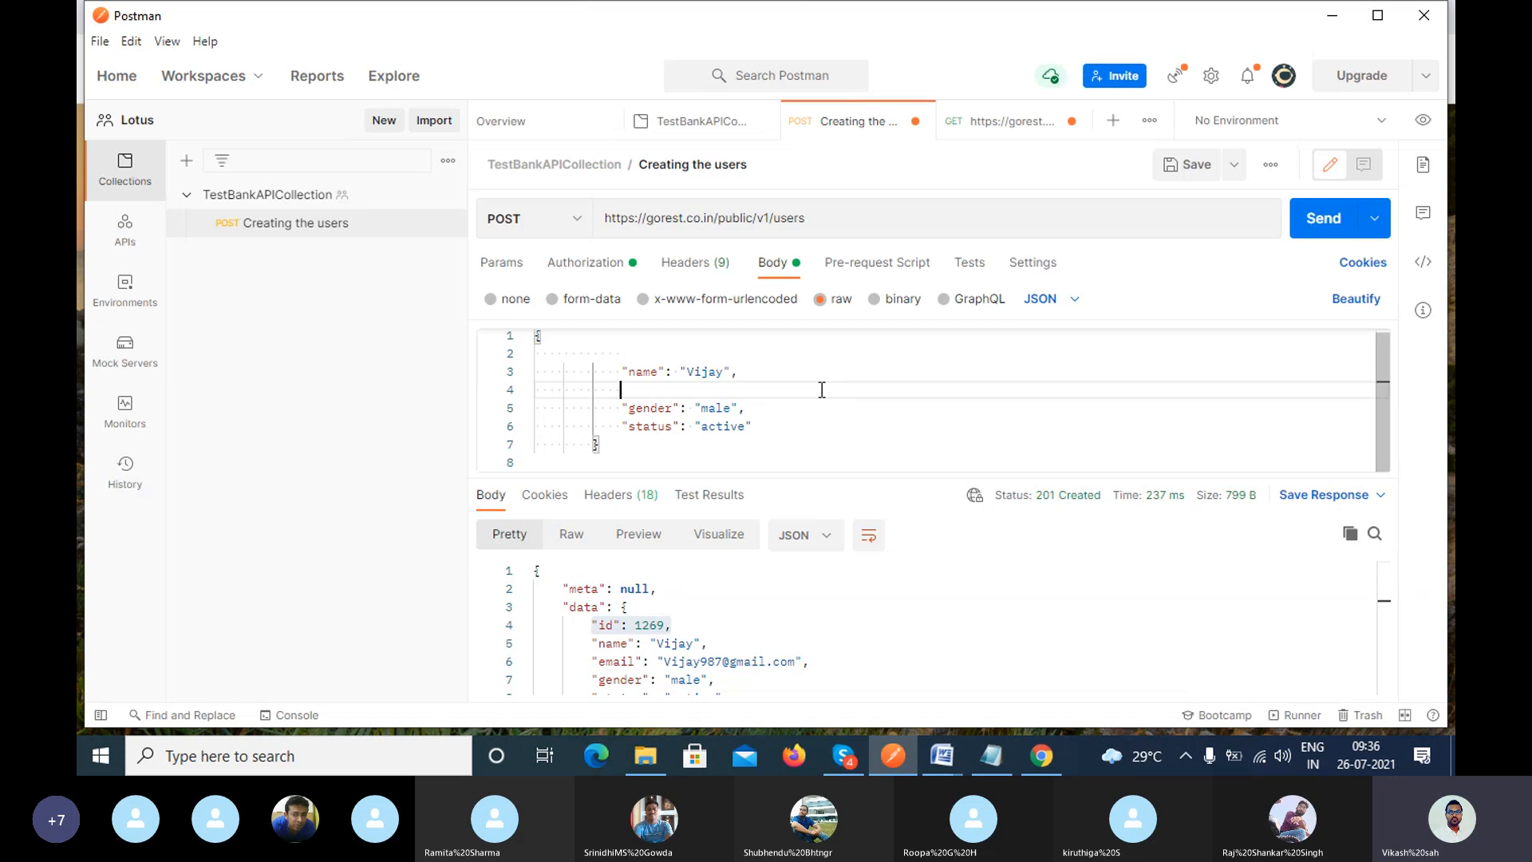
left_click_drag(620, 372, 750, 372)
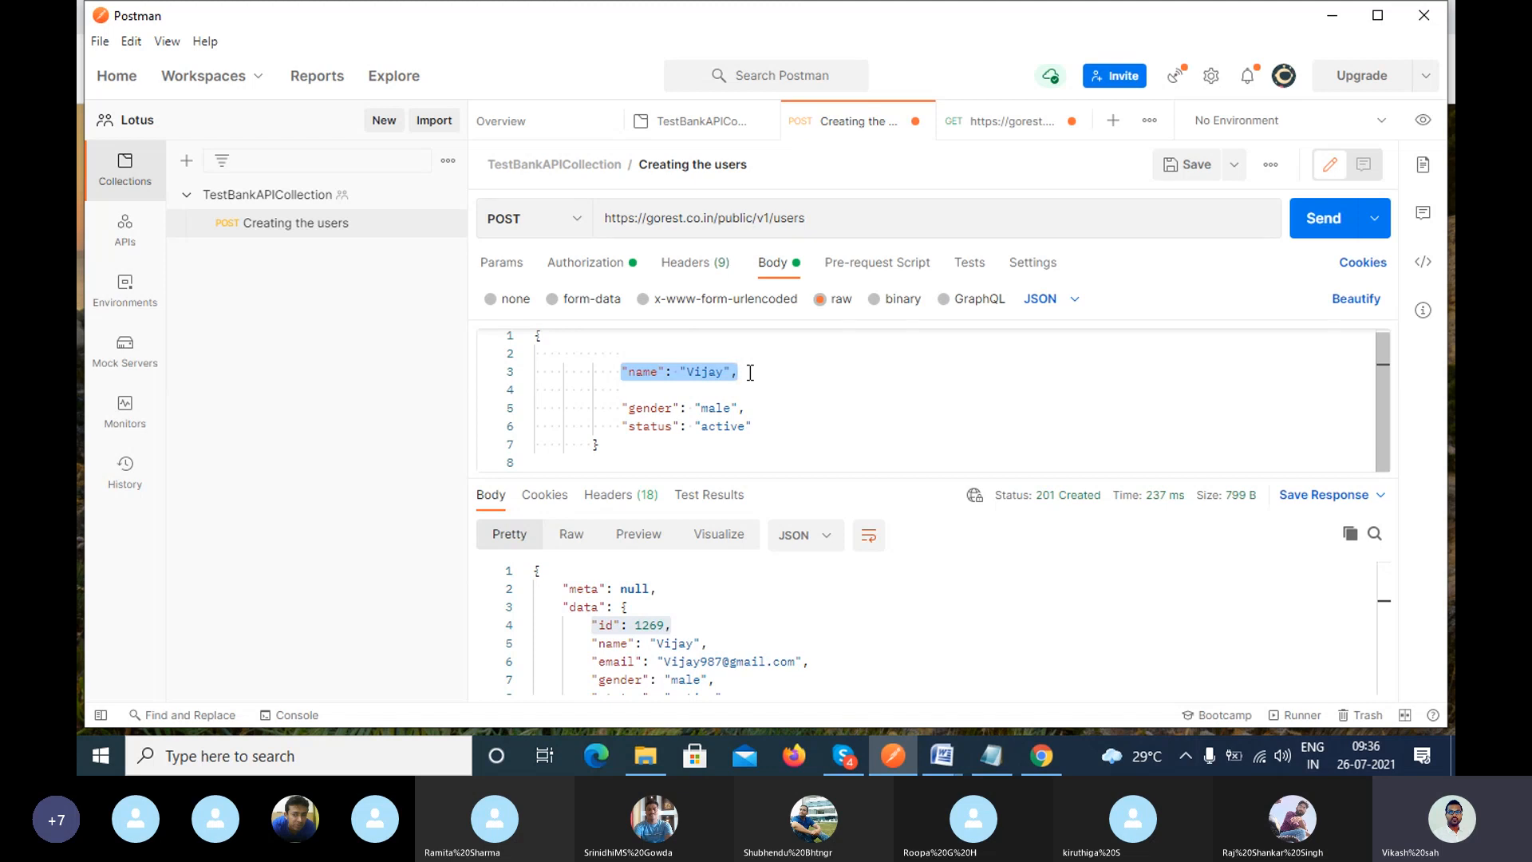
left_click(761, 390)
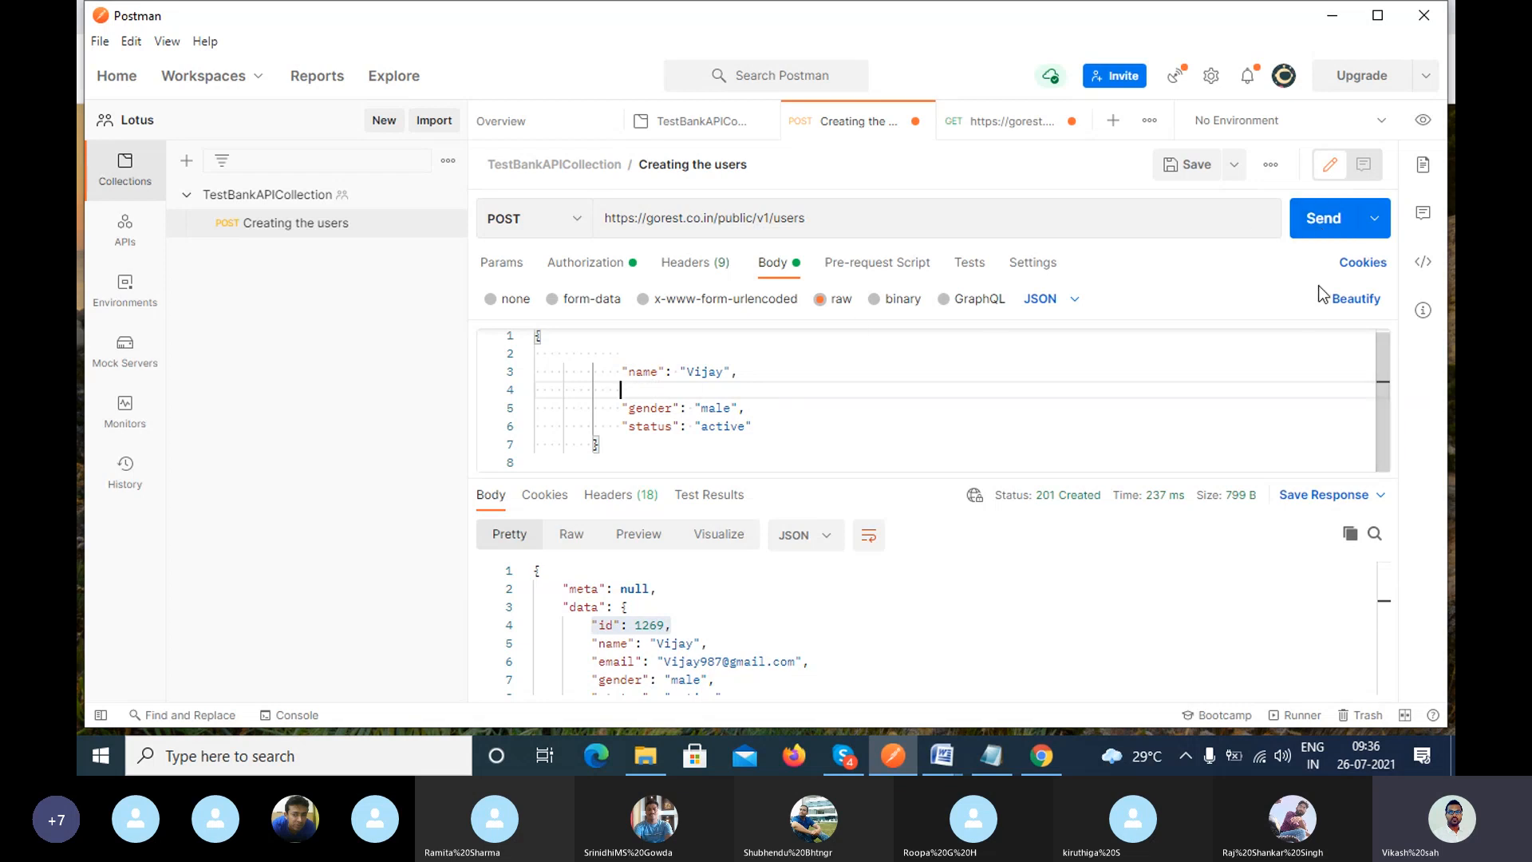
double_click(702, 372)
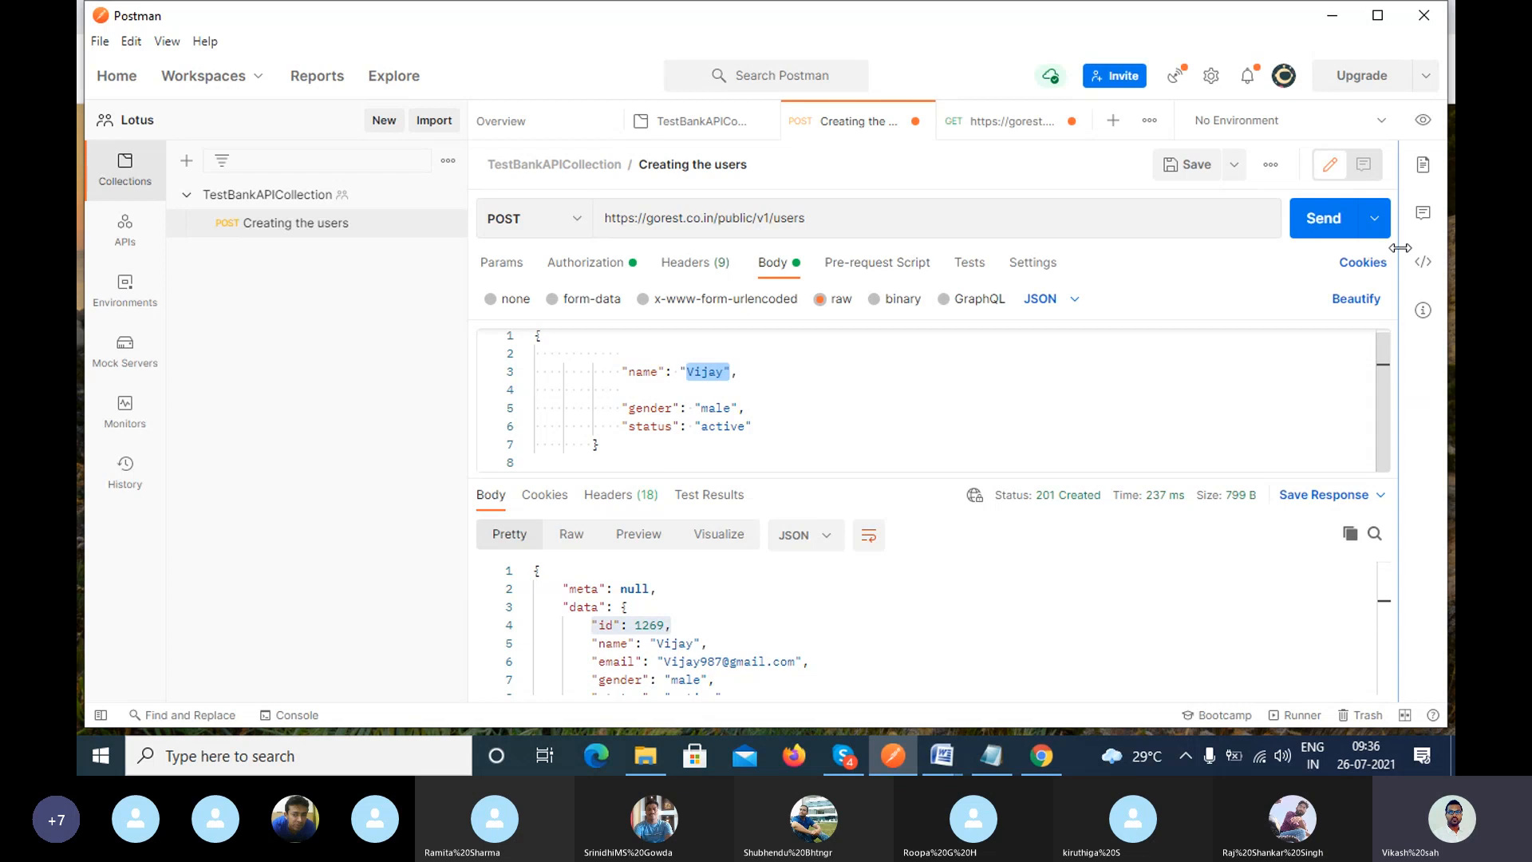
left_click(1310, 217)
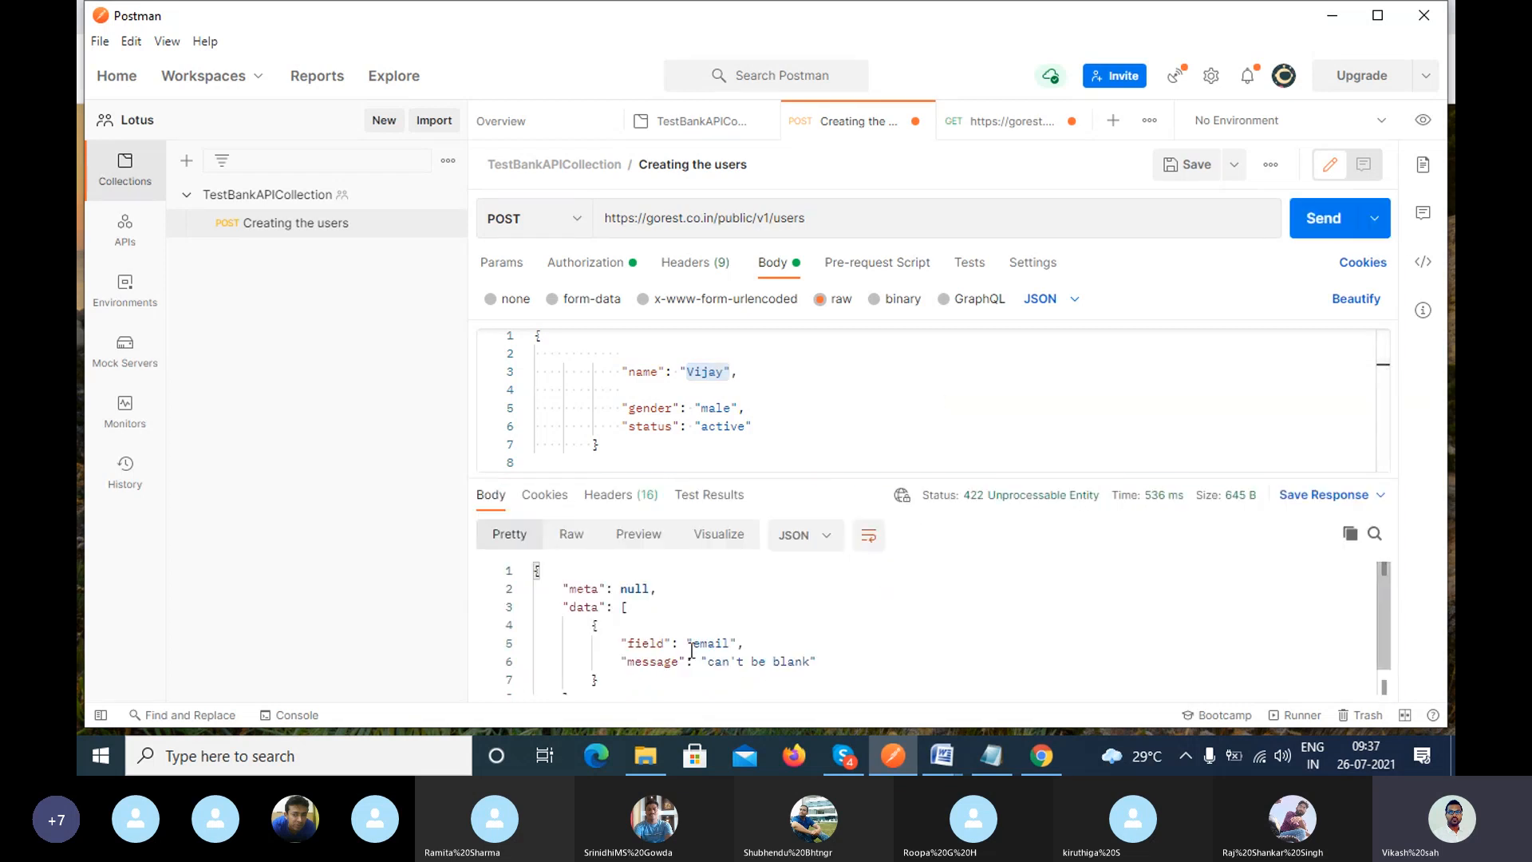
left_click_drag(621, 643, 846, 662)
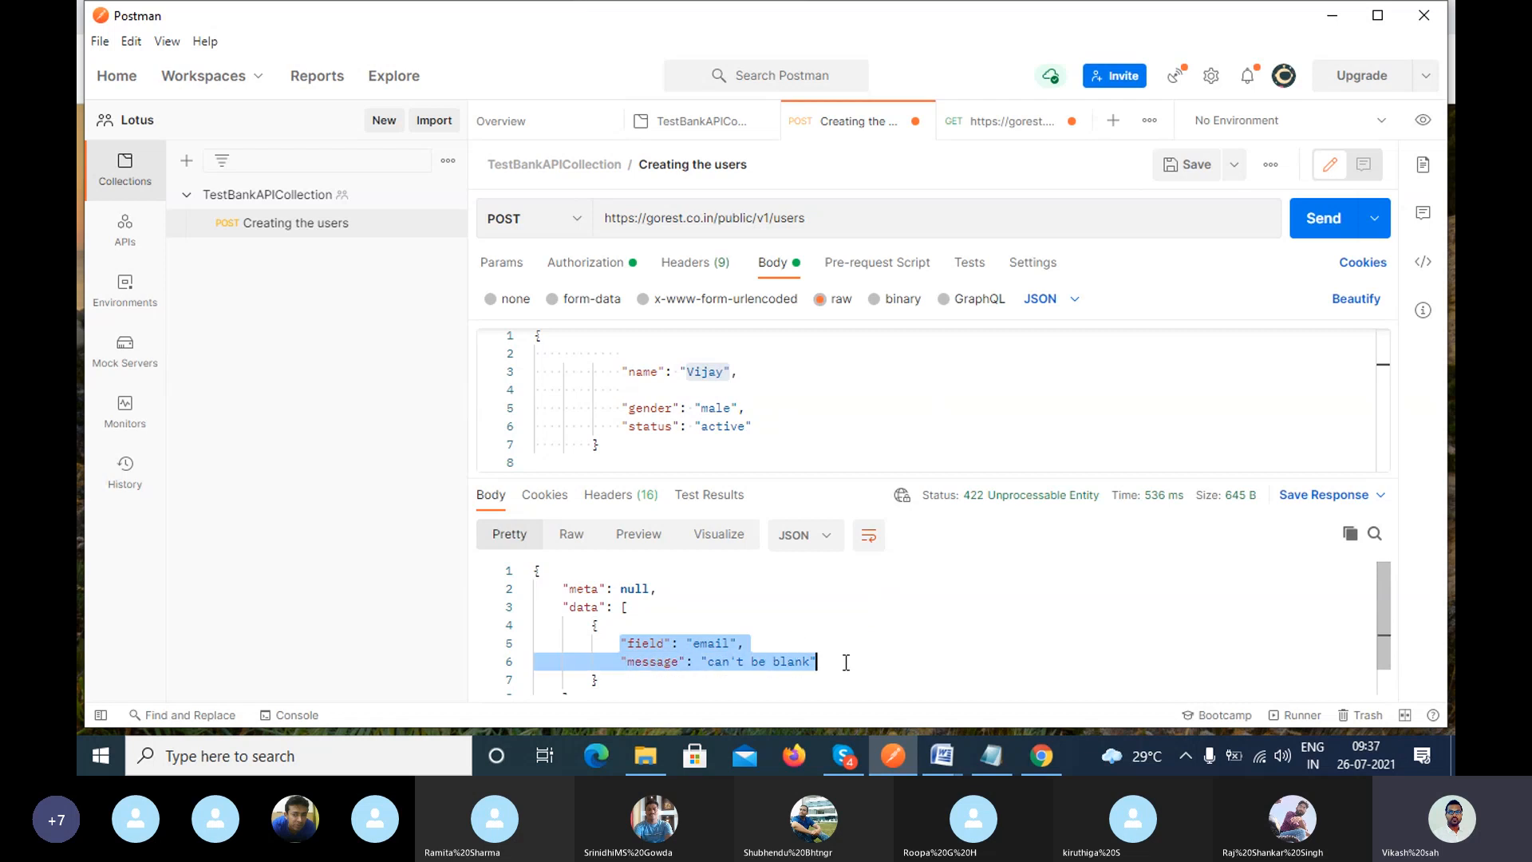
Paste the email line back into the POST body between name and gender and resend the request.
left_click(781, 388)
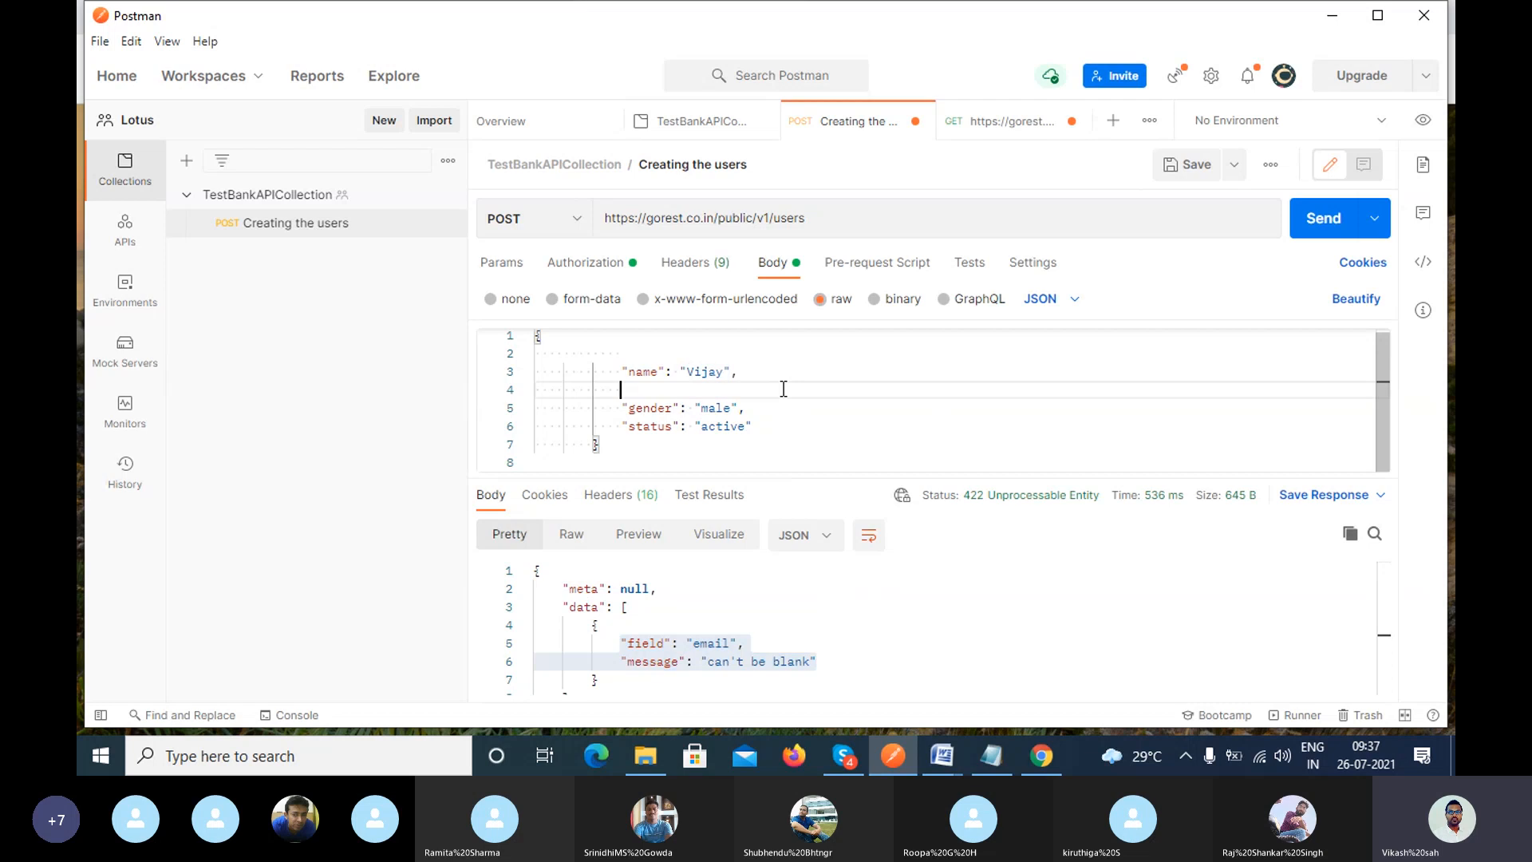
key("ctrl+v")
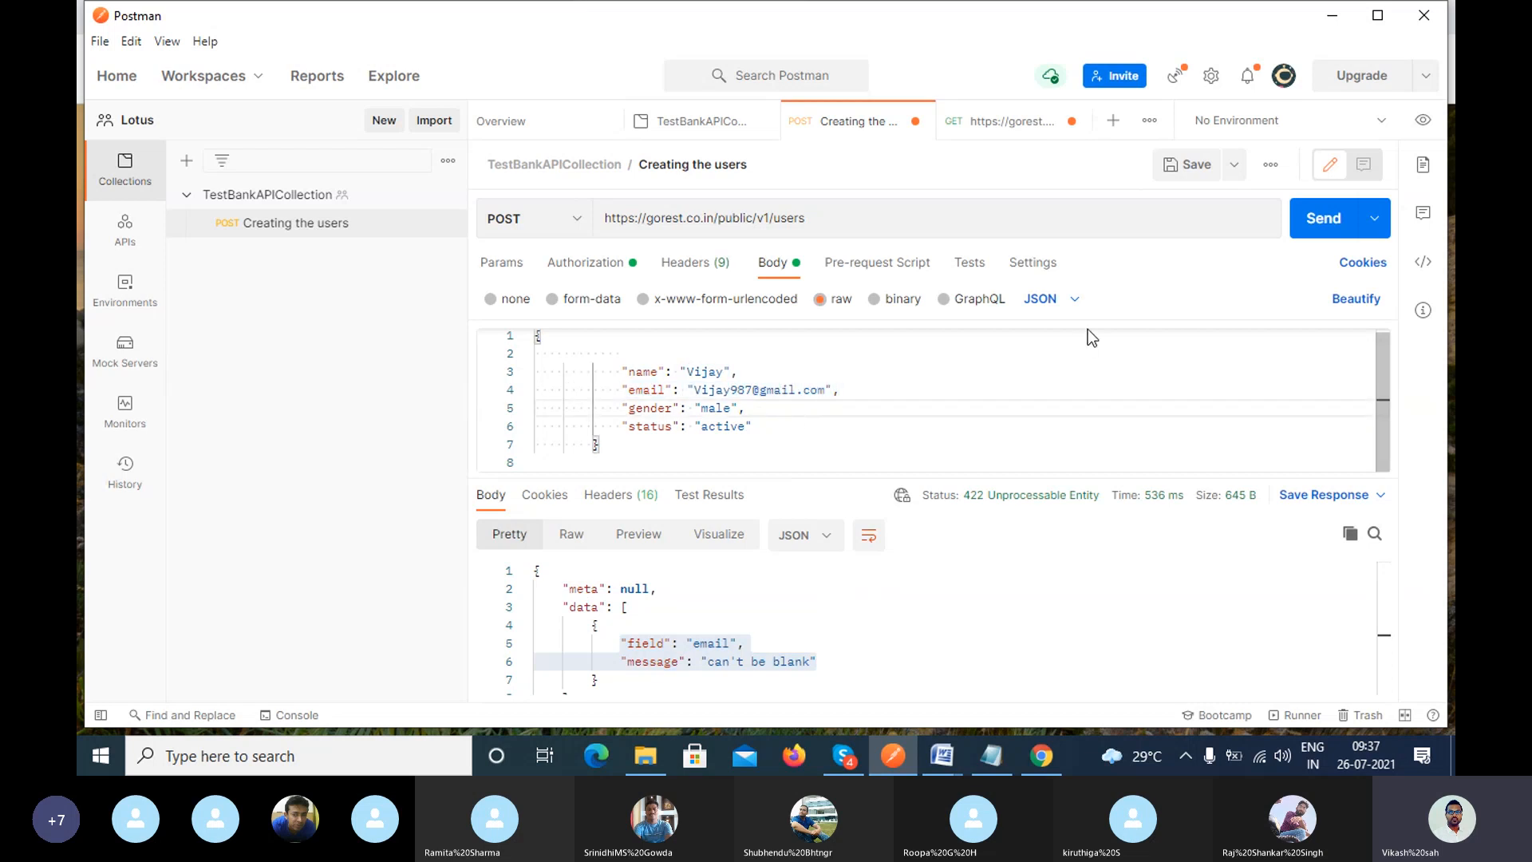
left_click(723, 371)
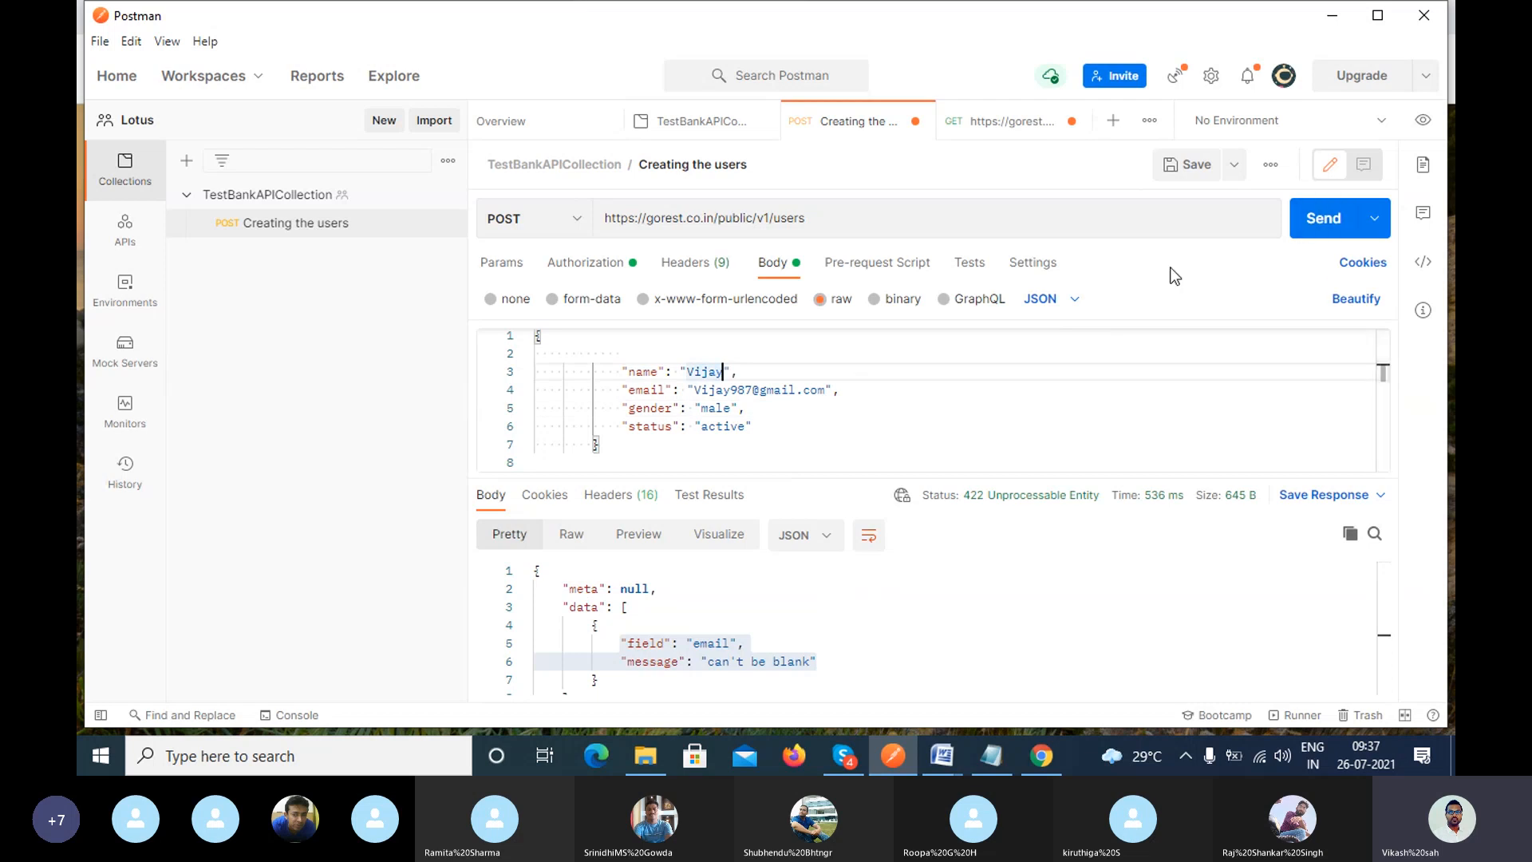
left_click(1317, 231)
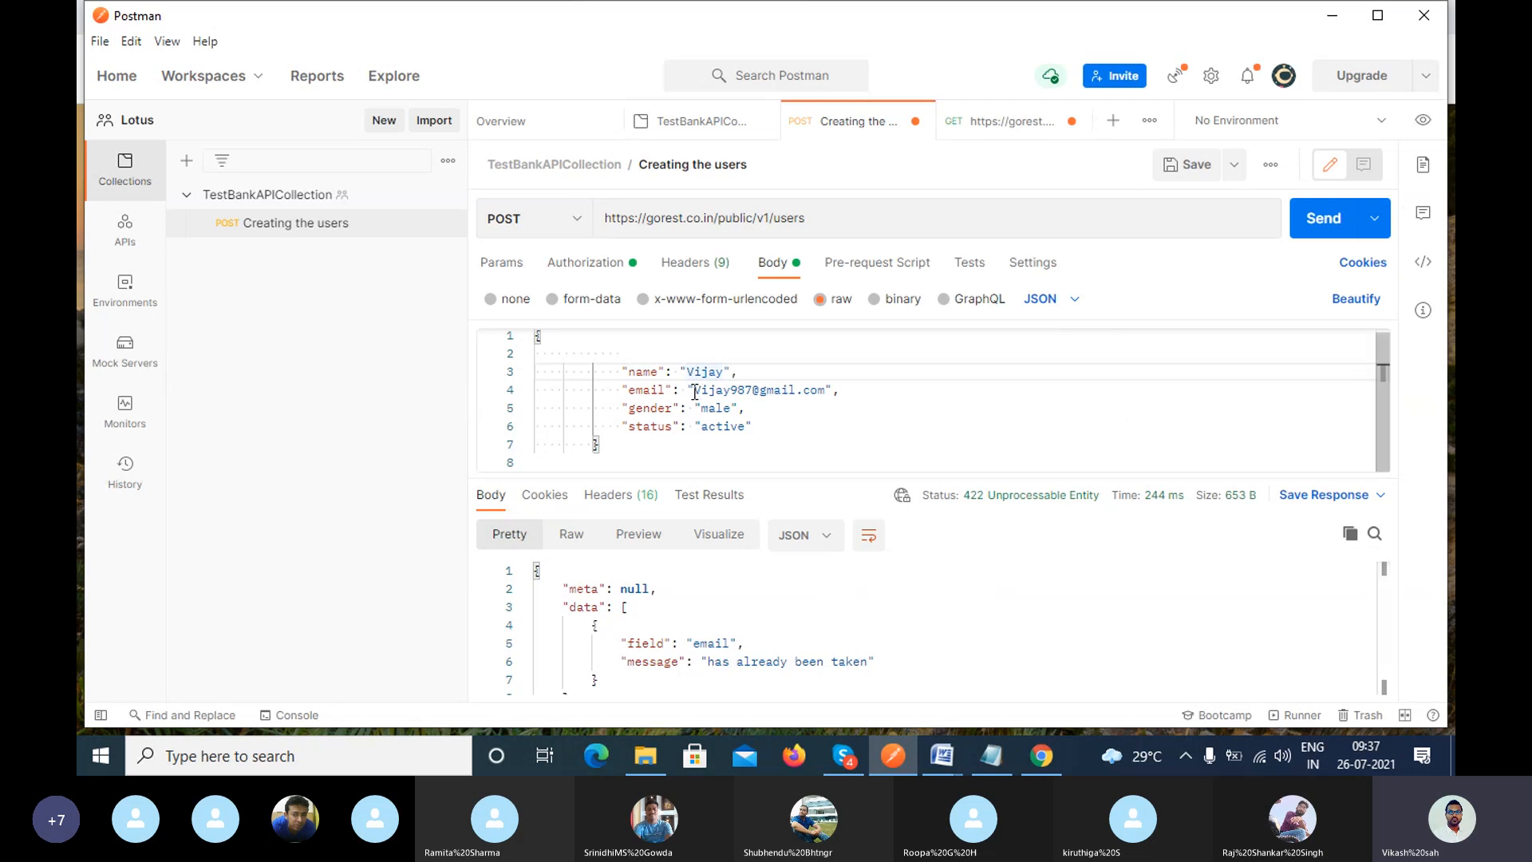
Add a 7 before the @ in the POST body's email value, resend the request, and review the response and name field.
left_click_drag(693, 389, 835, 386)
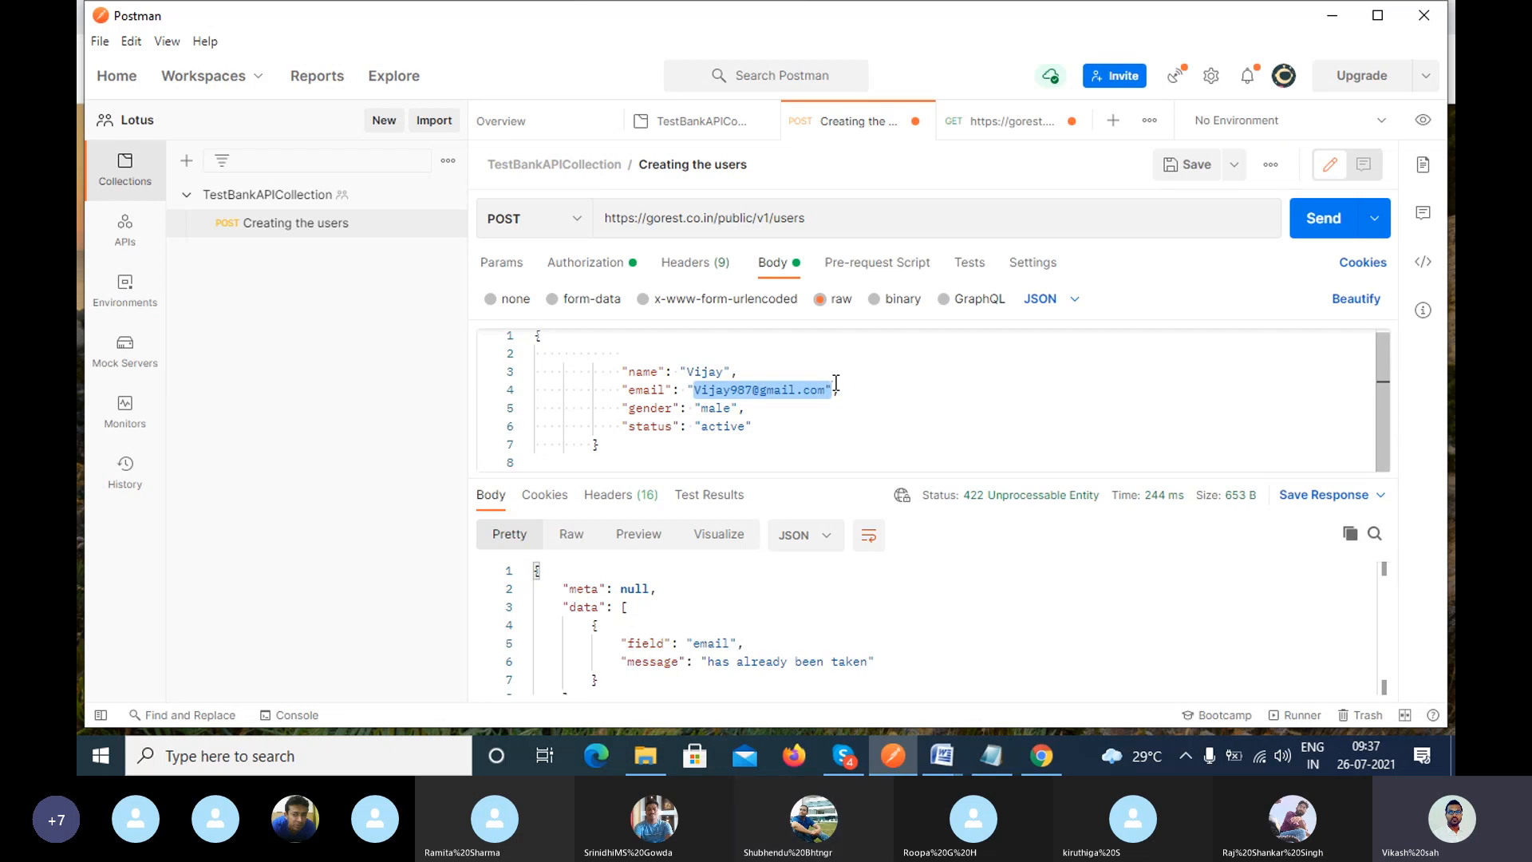
left_click(750, 444)
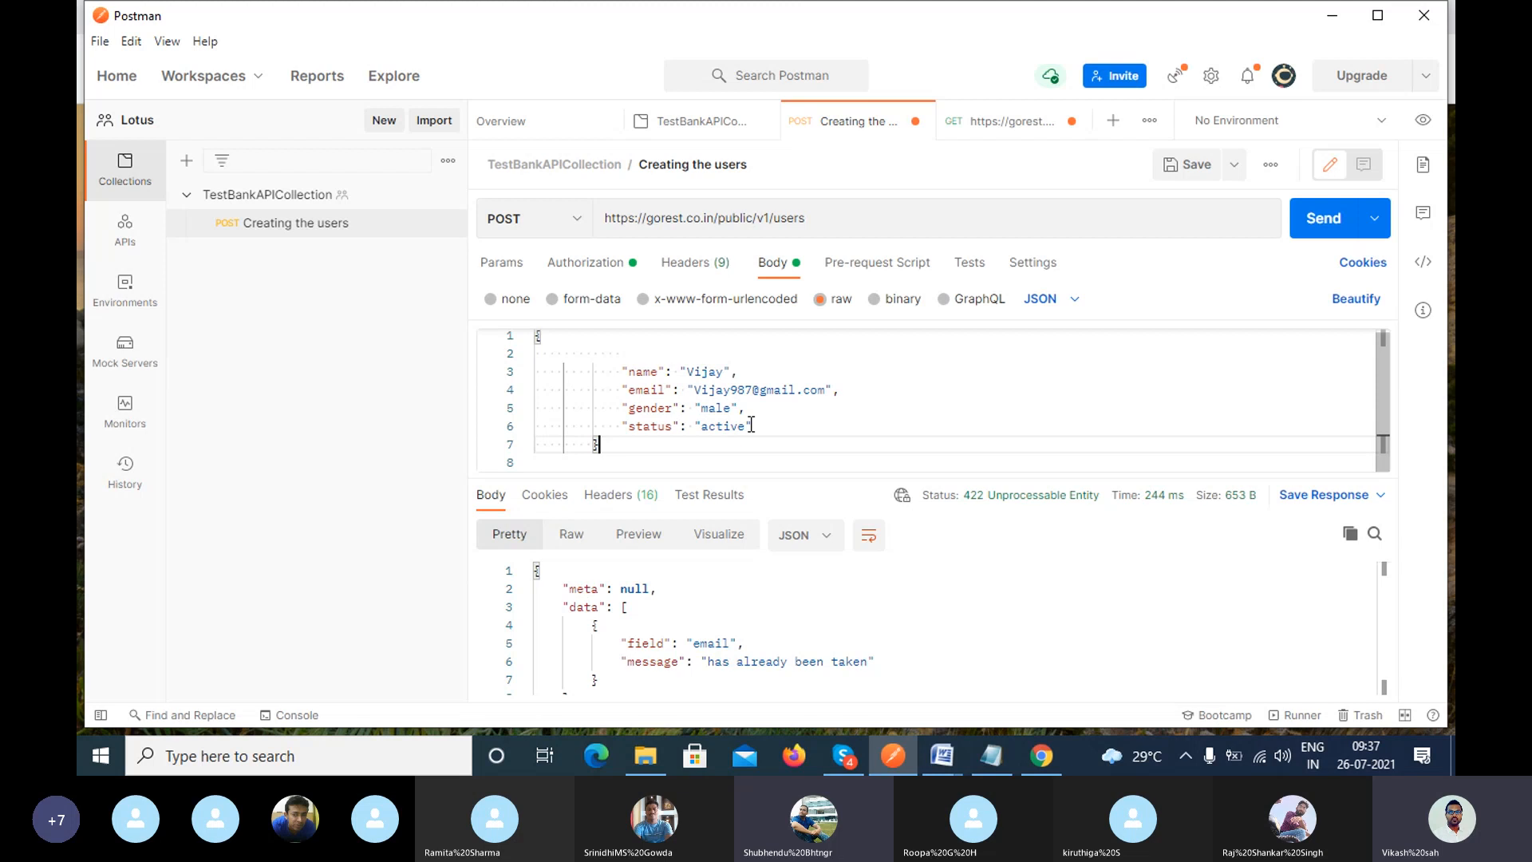
double_click(750, 389)
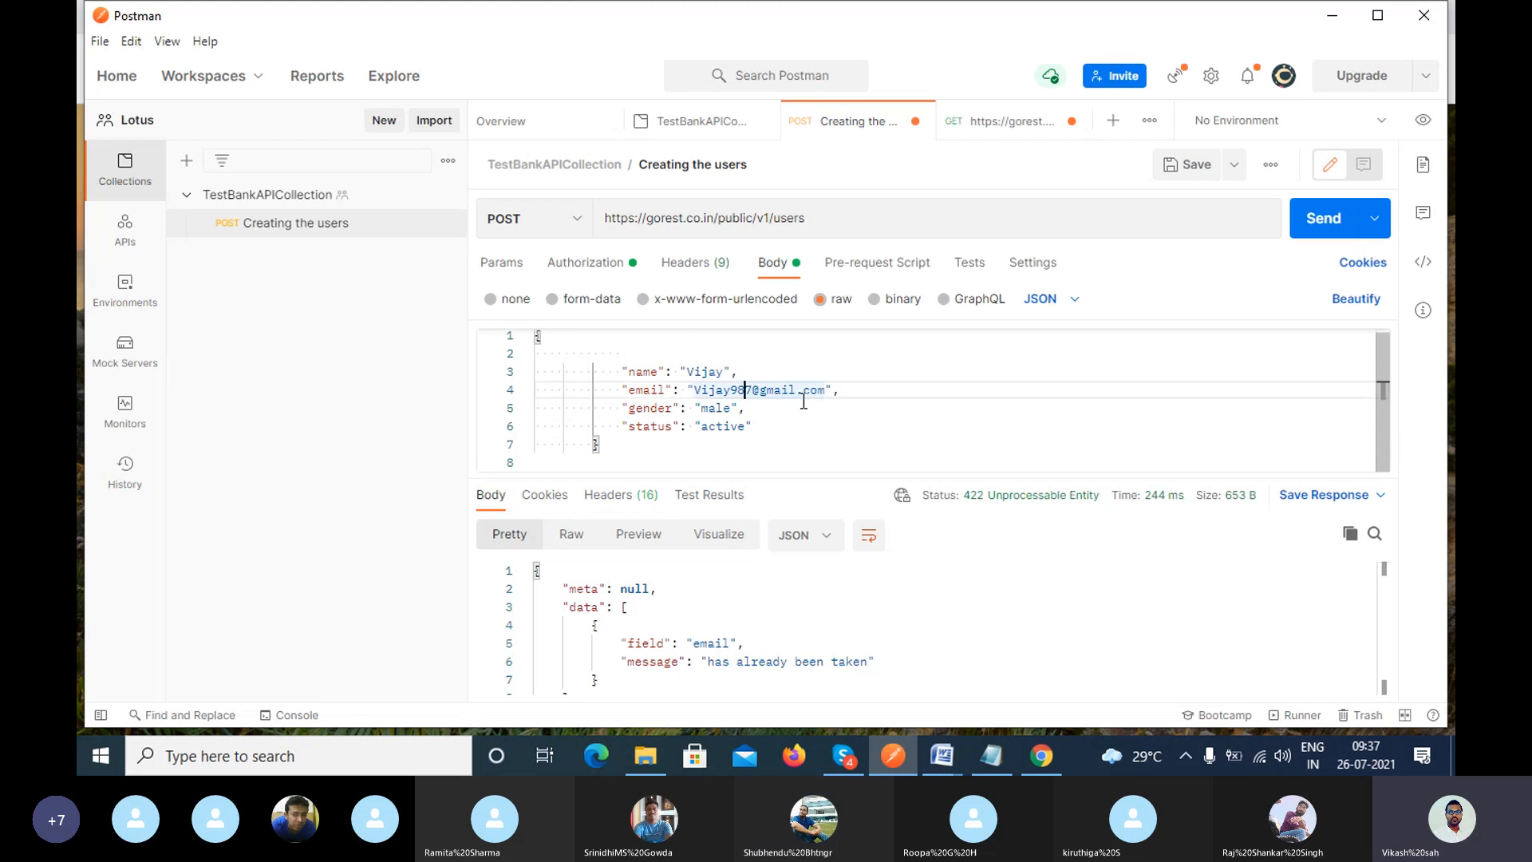
type("7")
left_click(1306, 219)
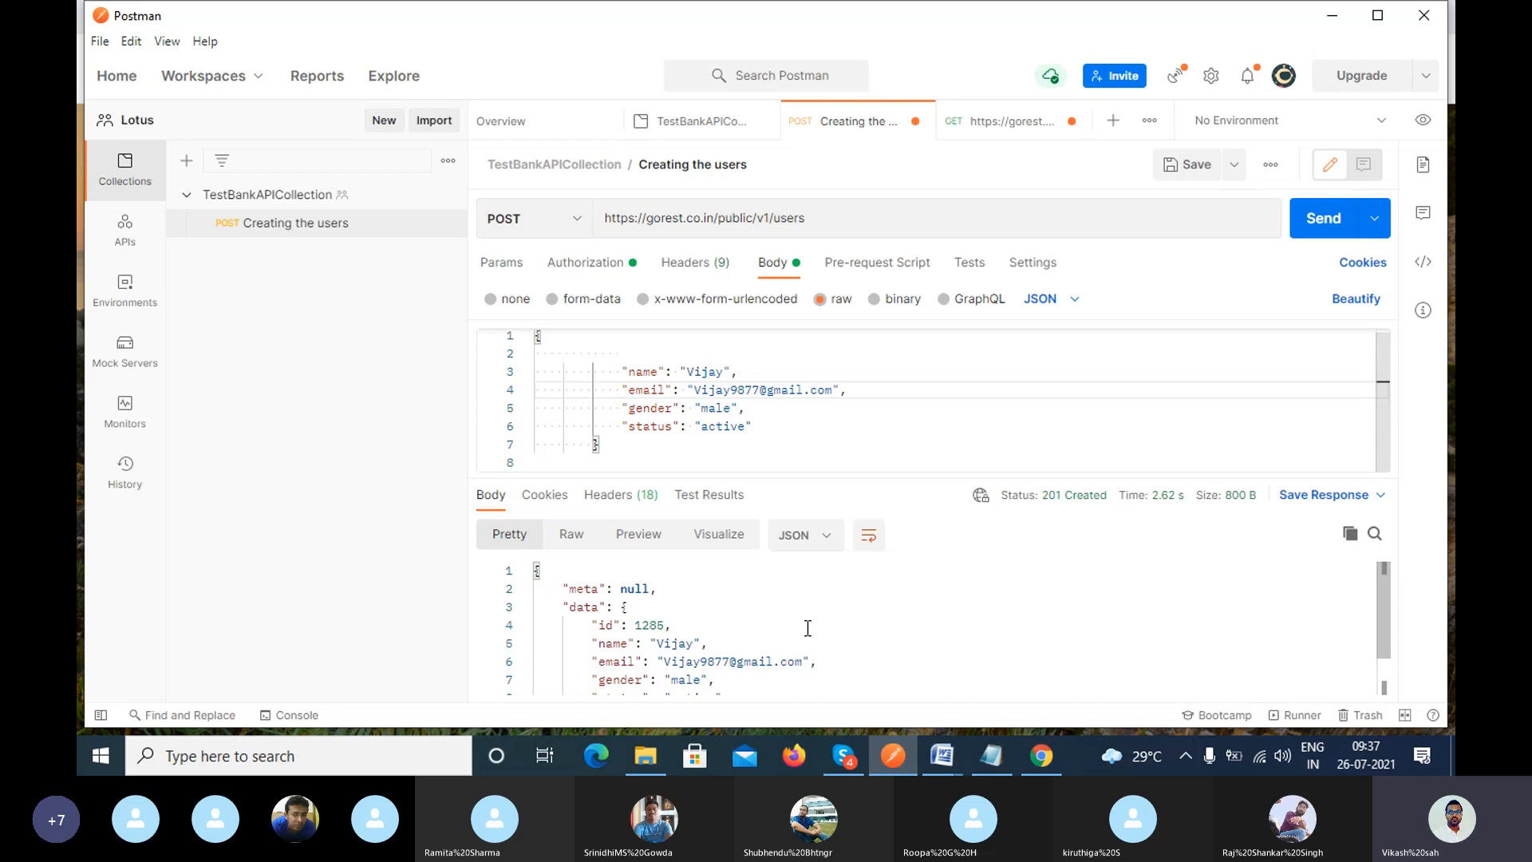
scroll(807, 628, "down", 2)
scroll(820, 643, "up", 2)
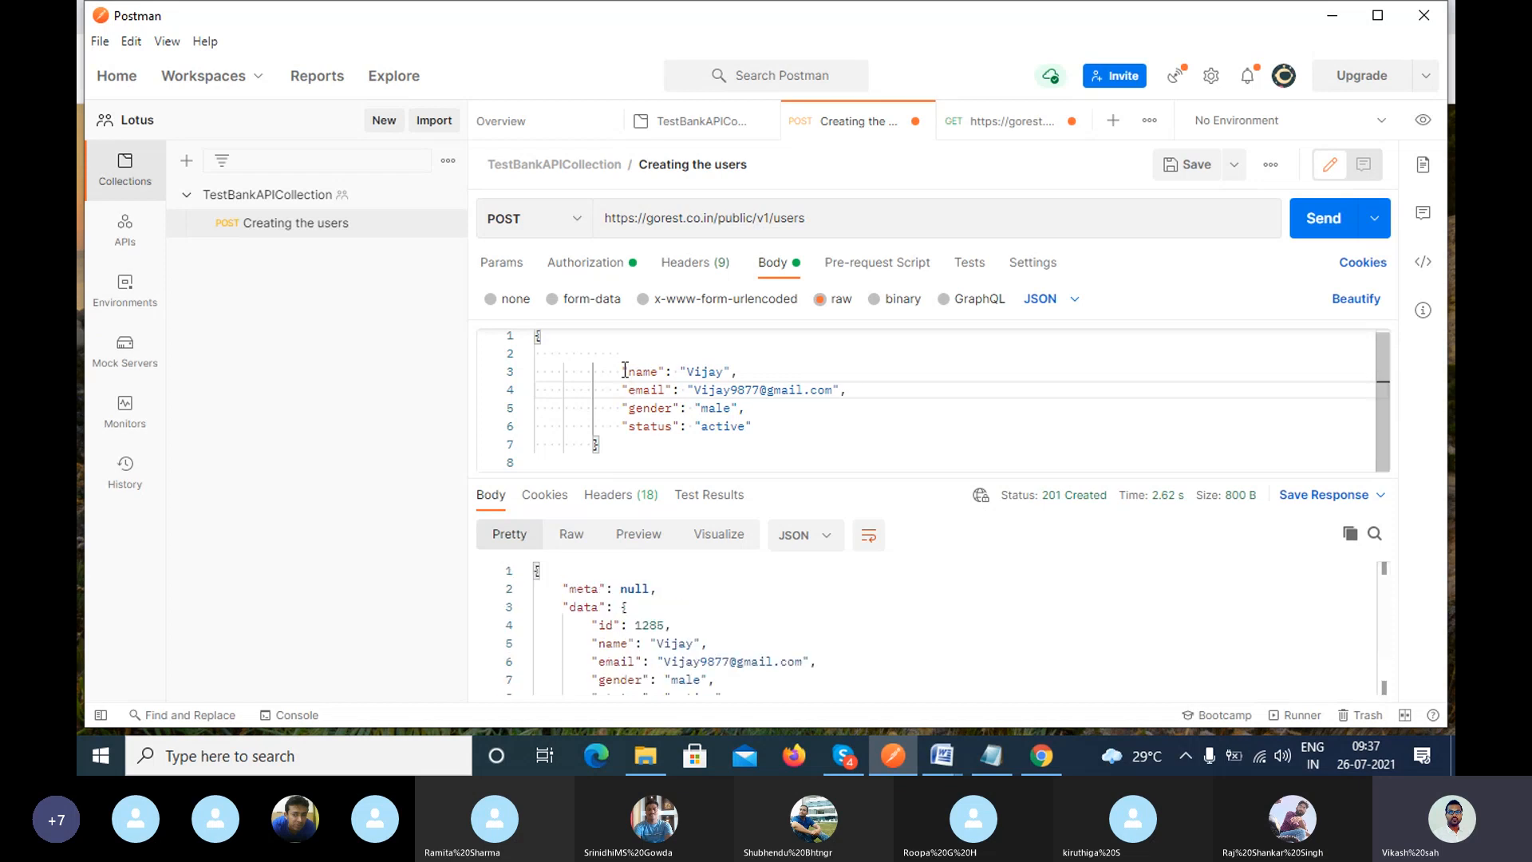
left_click_drag(624, 370, 750, 373)
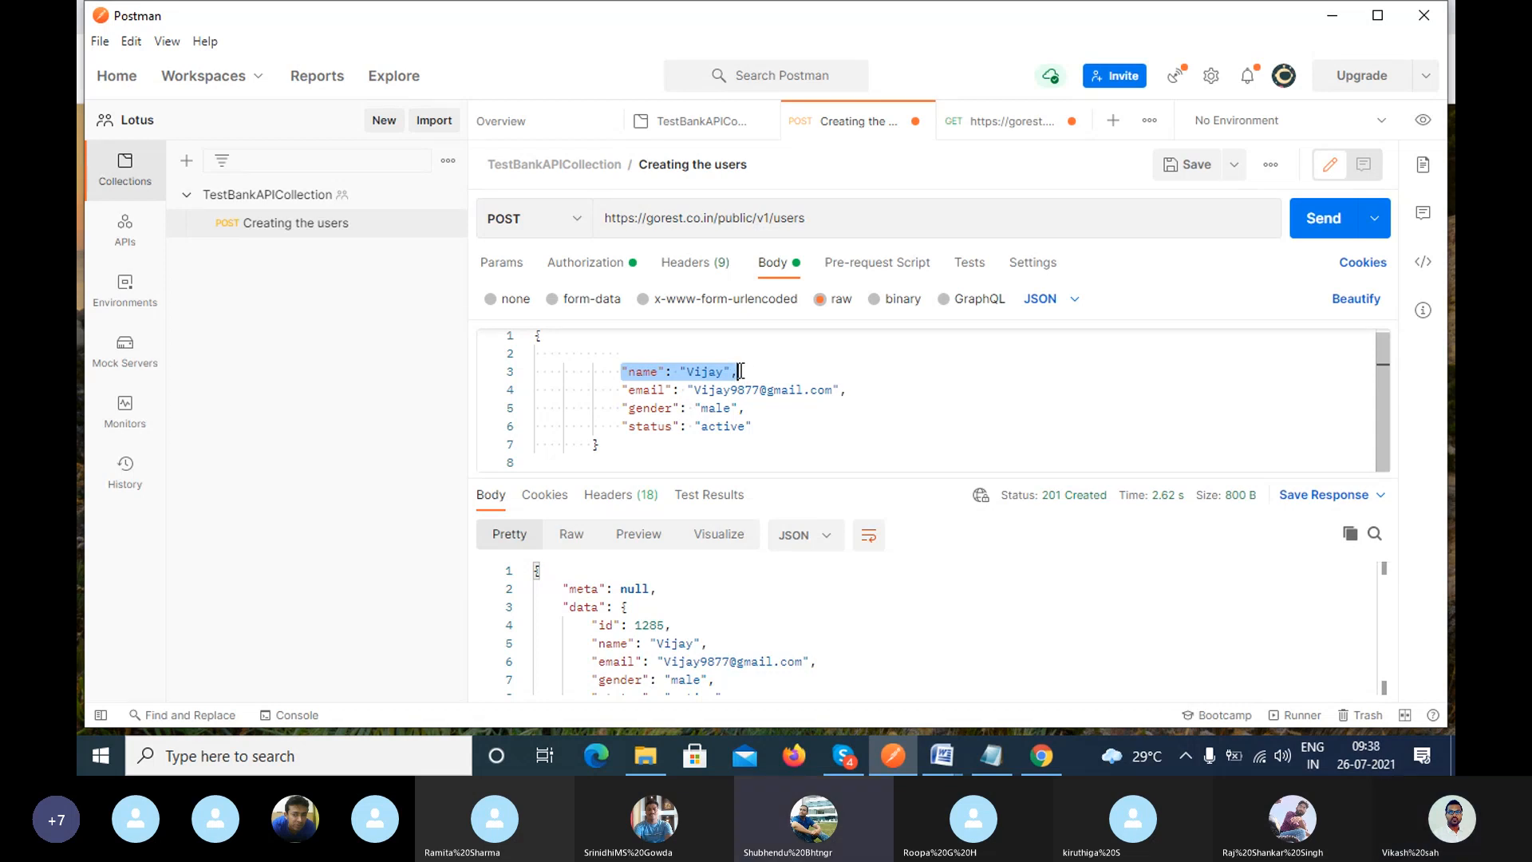
left_click(757, 373)
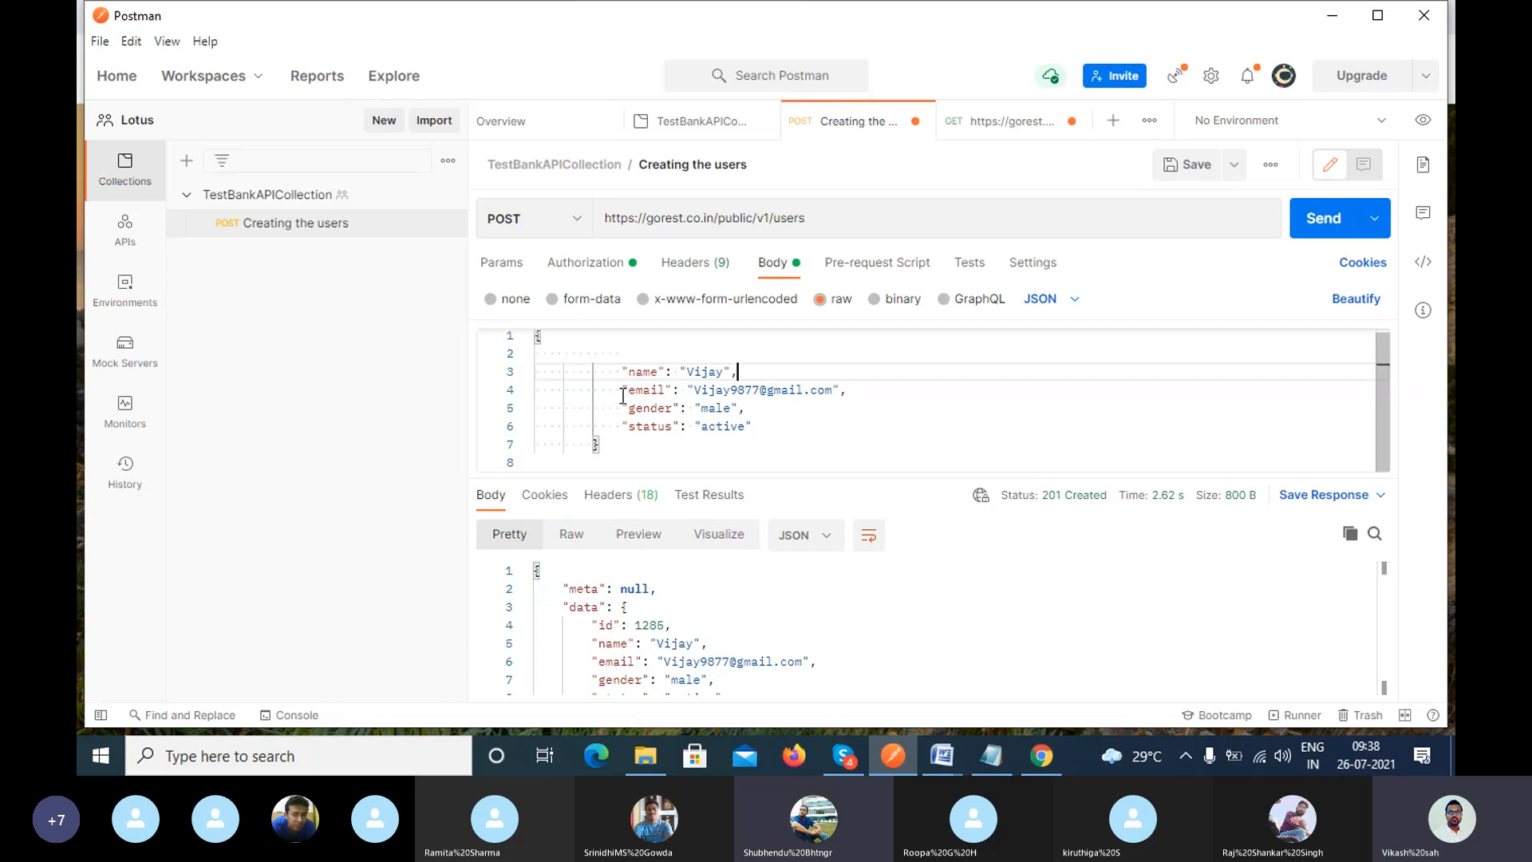
left_click_drag(622, 390, 739, 391)
left_click(769, 412)
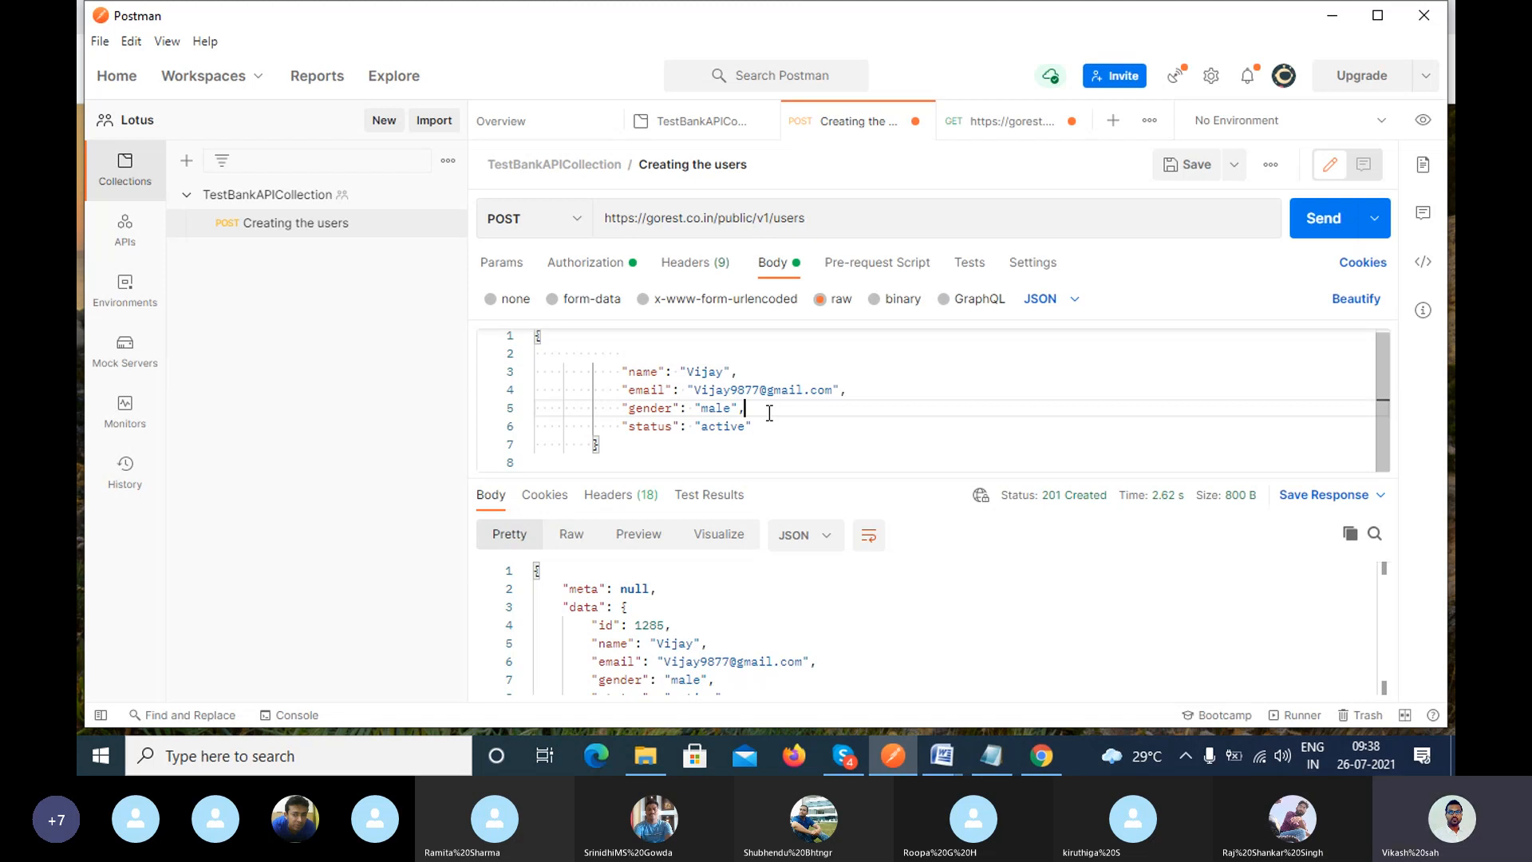
Replace the name value in the POST body with Tiger.
left_click(725, 375)
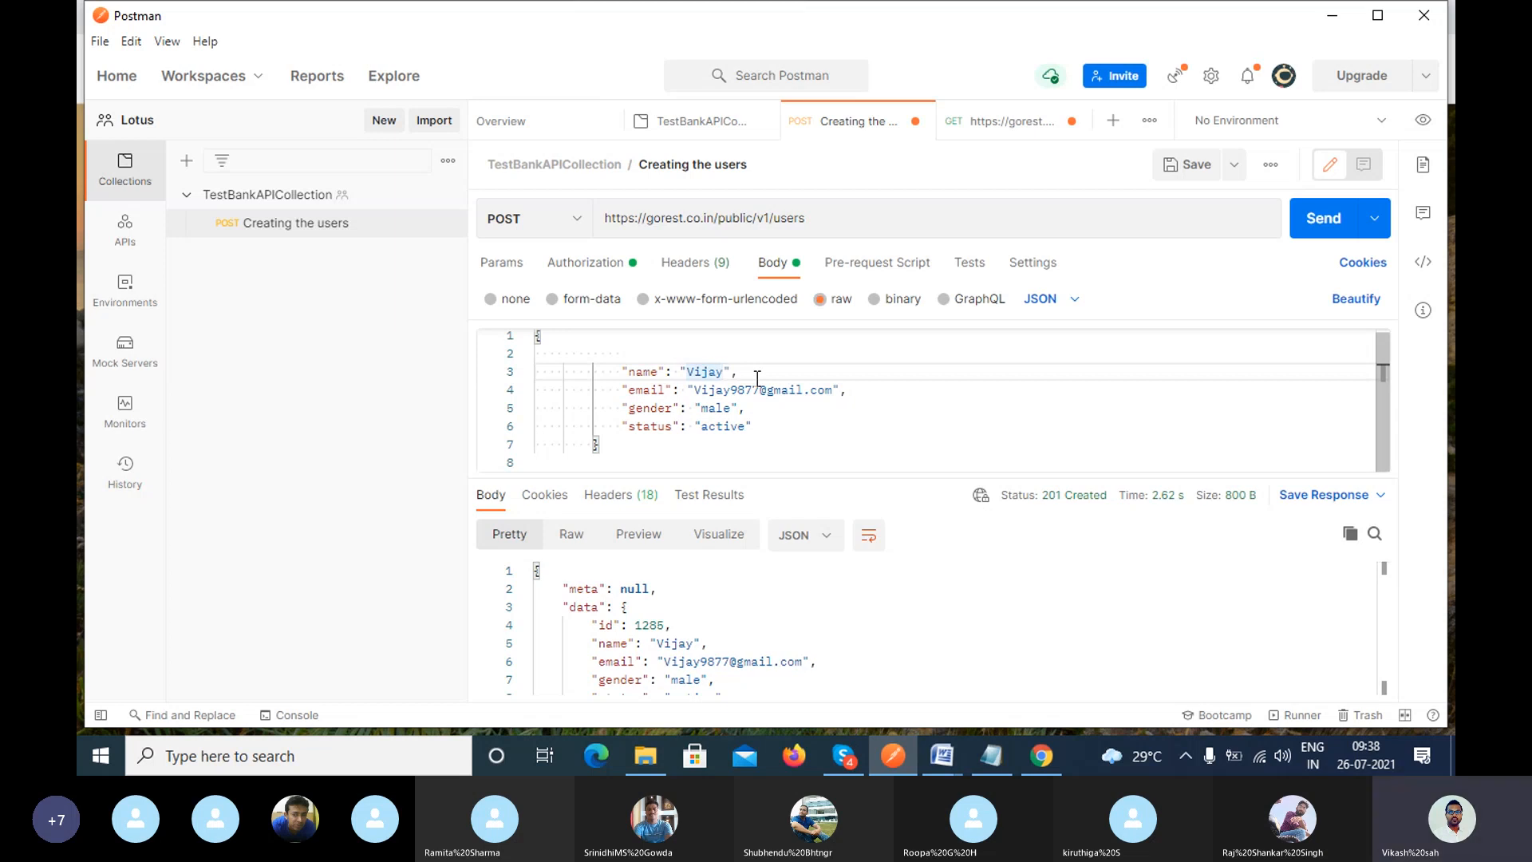
key("BackSpace")
type("Tiger")
key("Down")
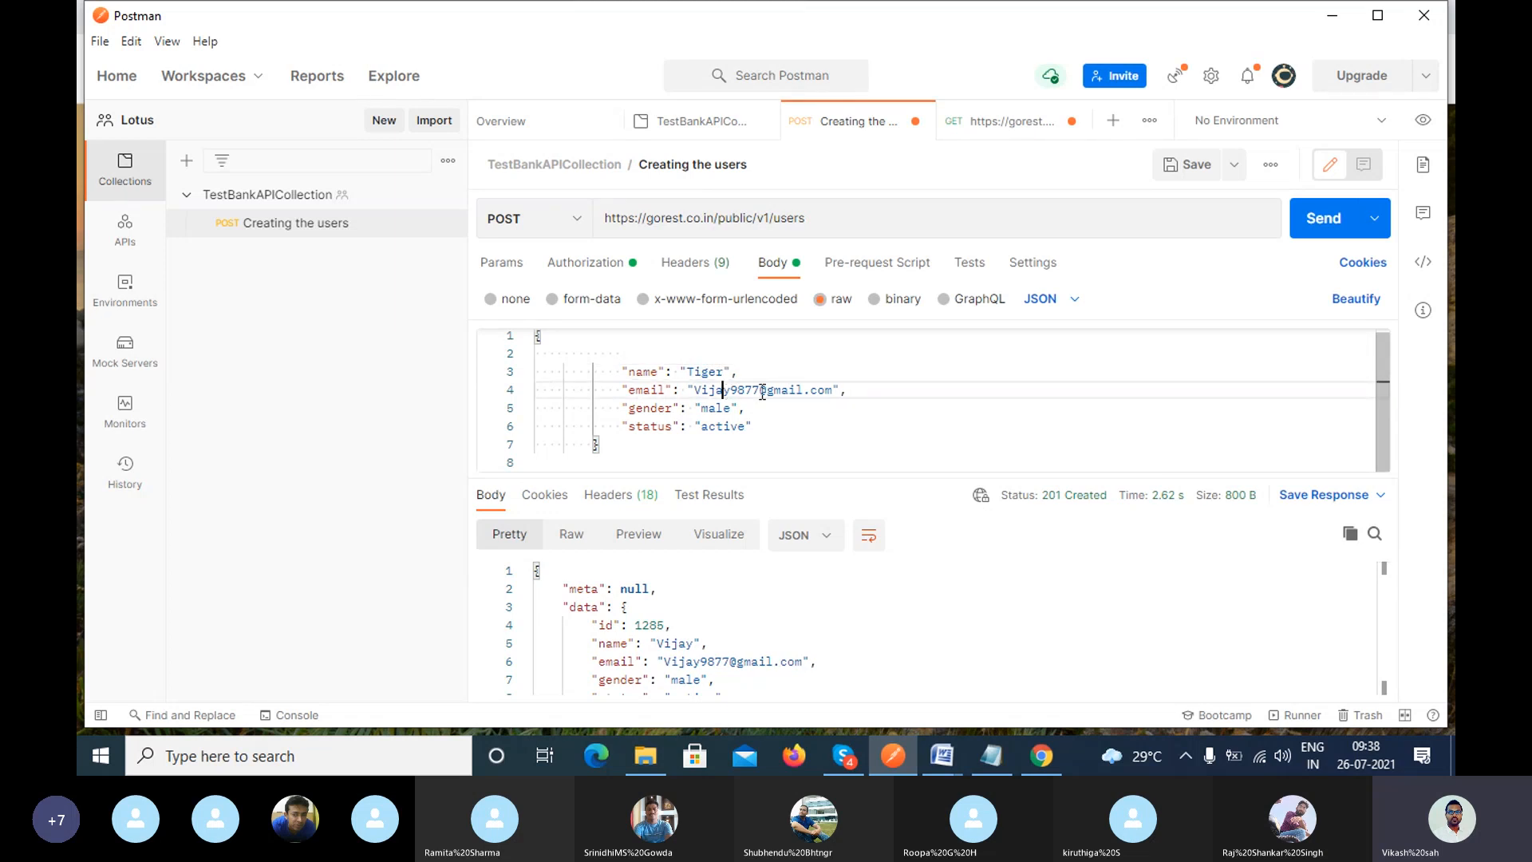
Replace the text before the digits in the POST body's email value with the same word as the new name value.
key("Right")
key("BackSpace")
key("BackSpace")
key("BackSpace")
key("BackSpace")
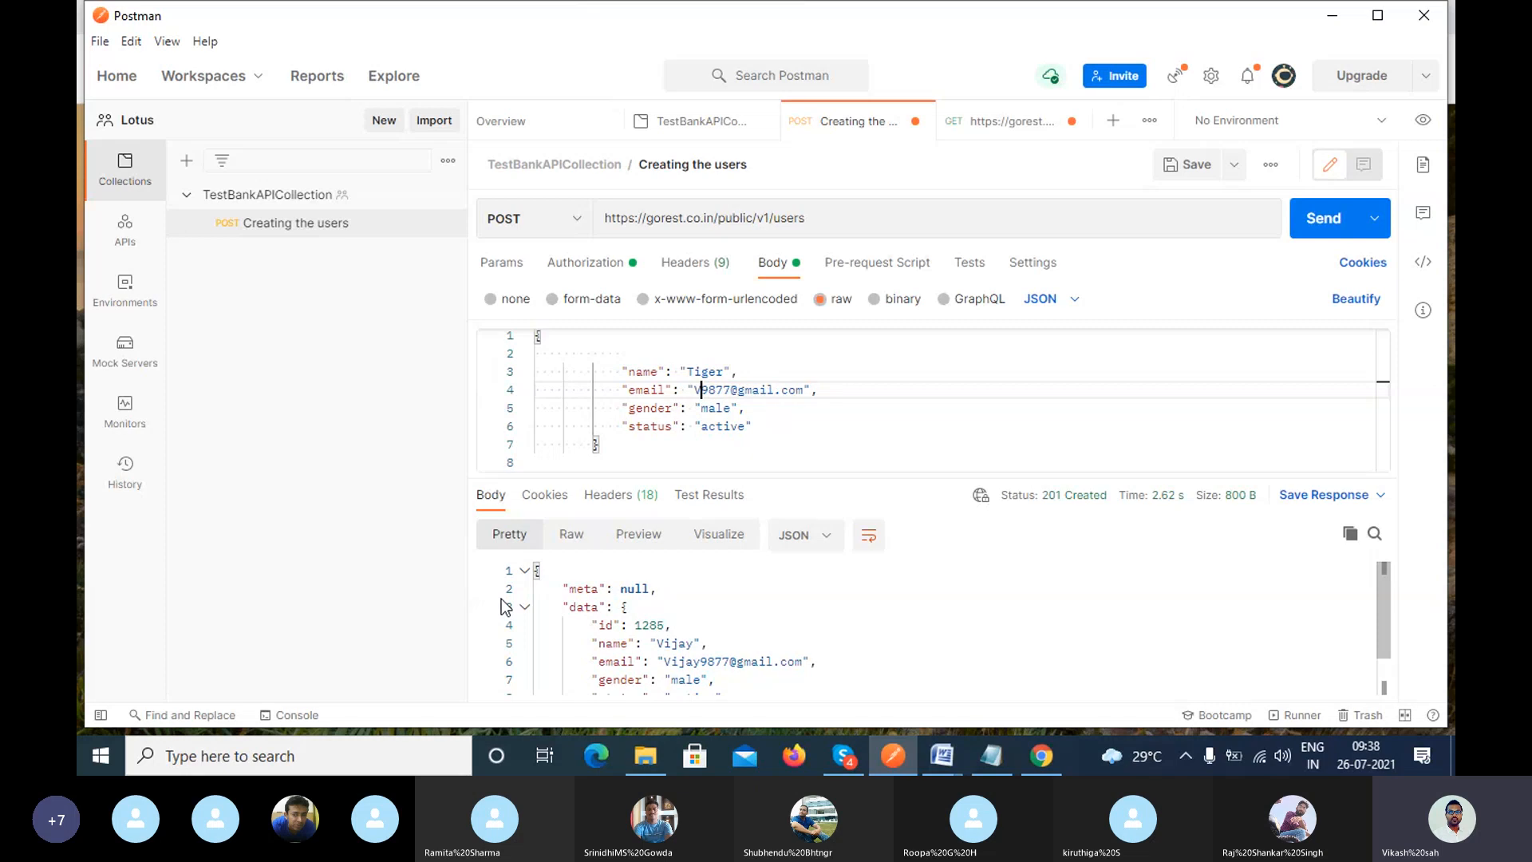
key("BackSpace")
type("Tiger")
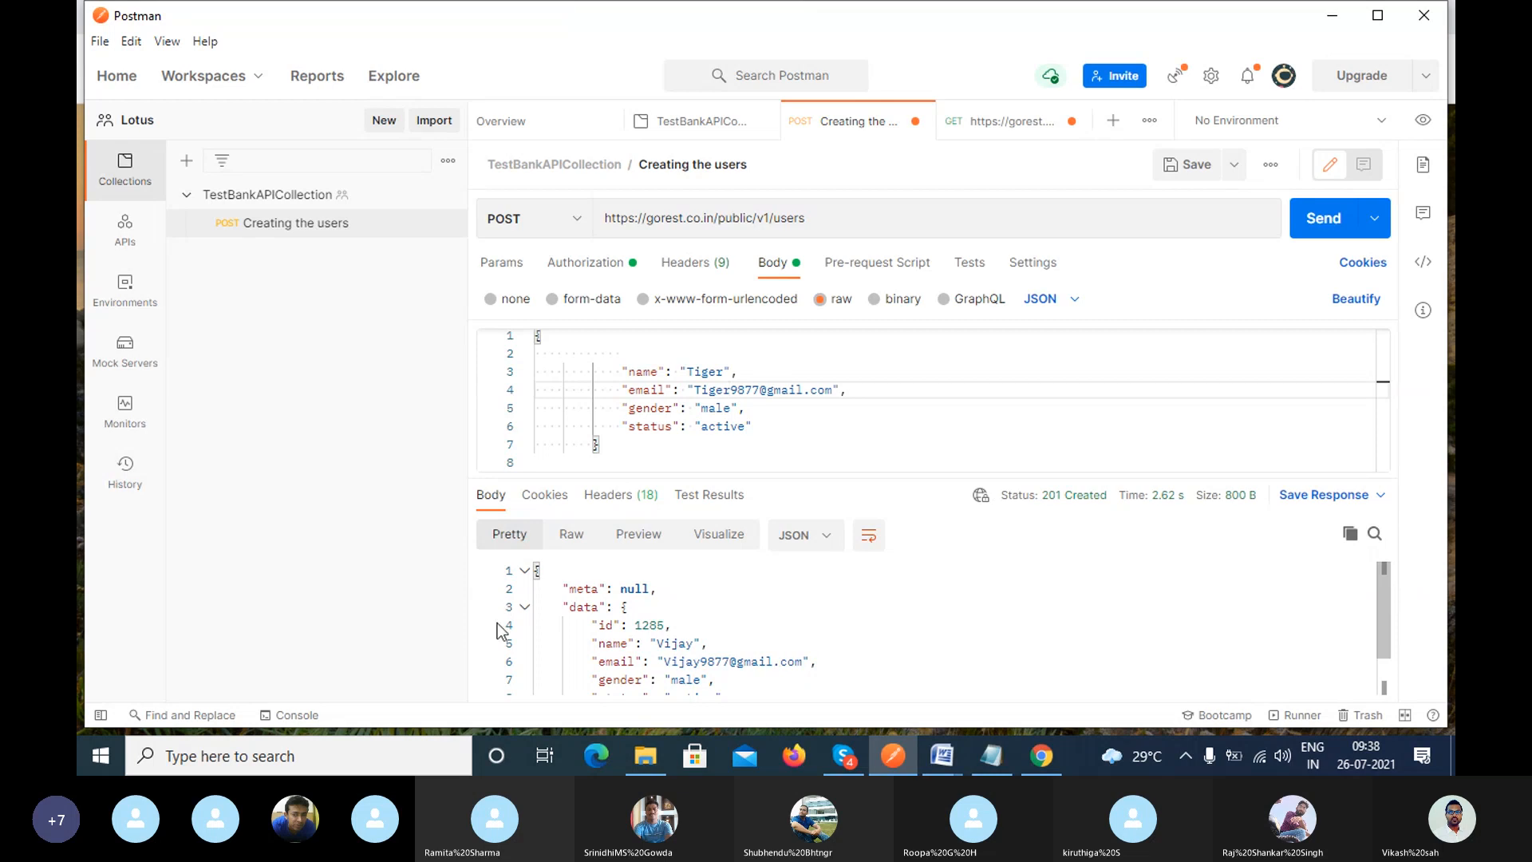
left_click(836, 762)
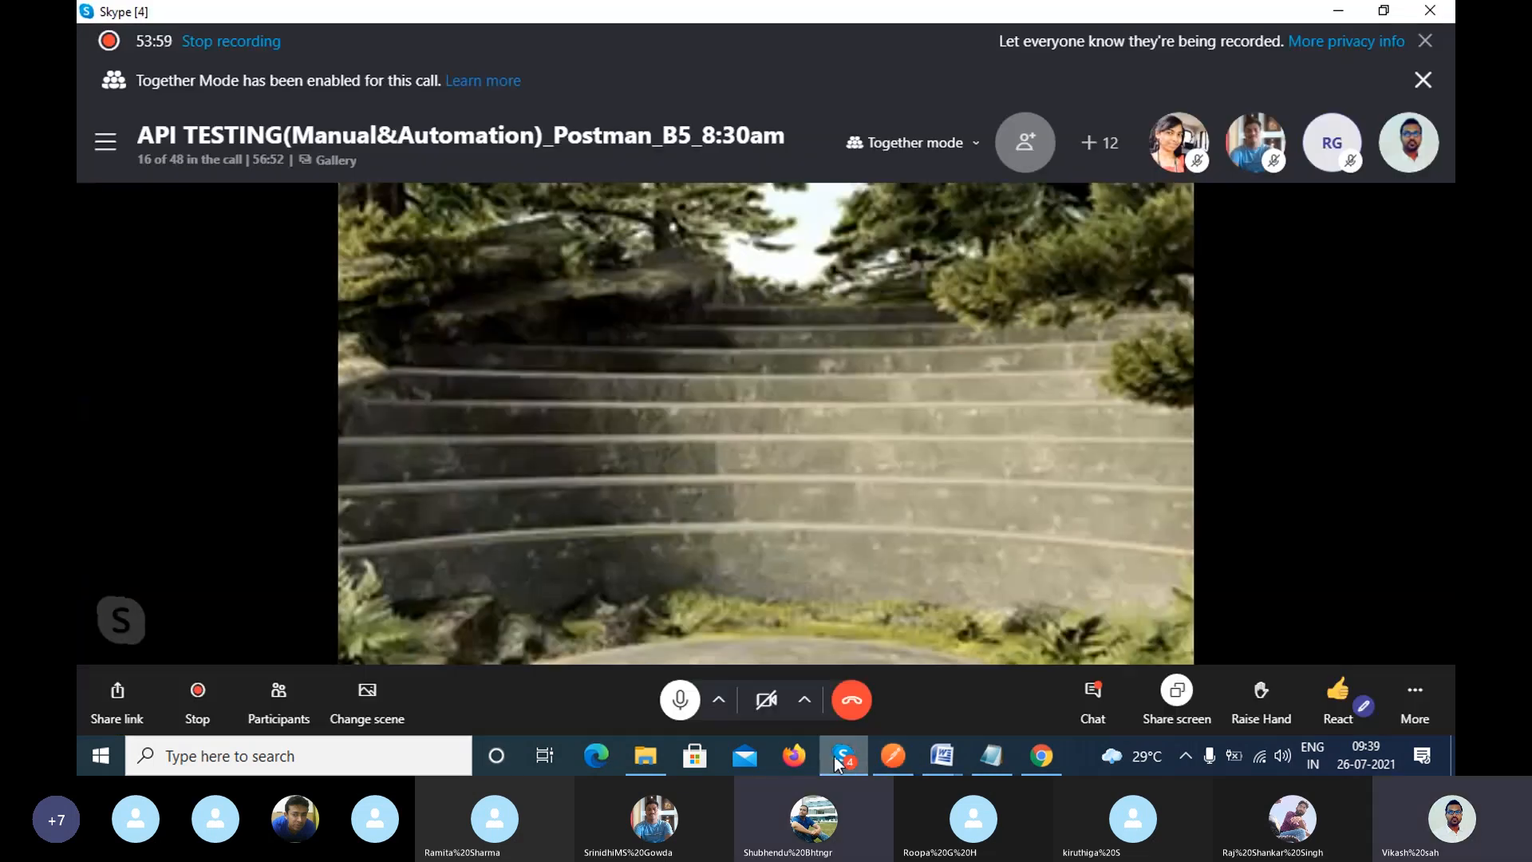
left_click(1328, 13)
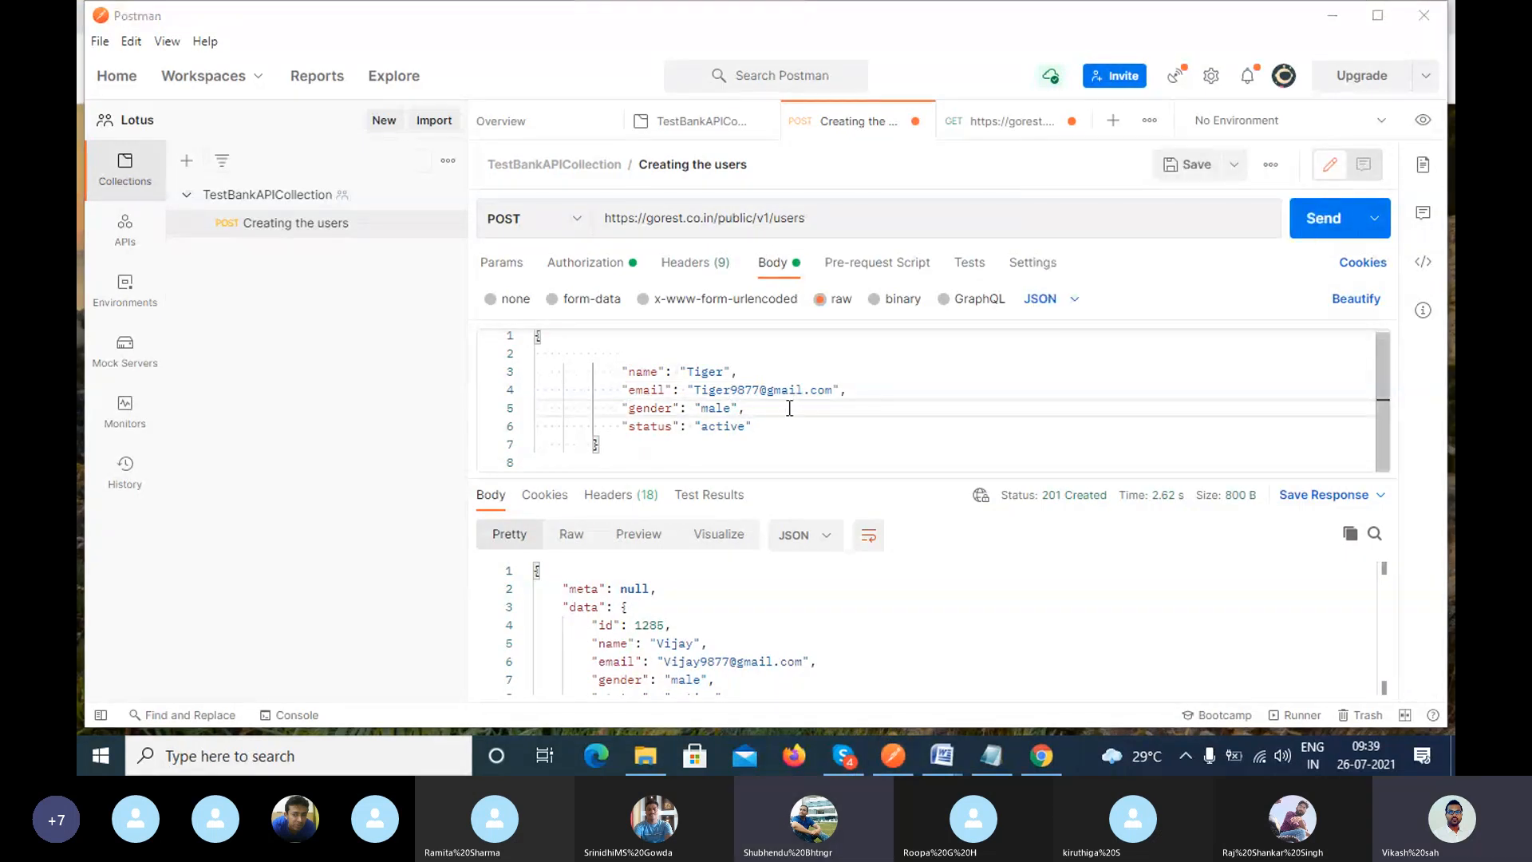
Switch to the Notepad requirement notes and add the line "EmailID: Should be Unique" below the Confluence Page Link line.
left_click(991, 754)
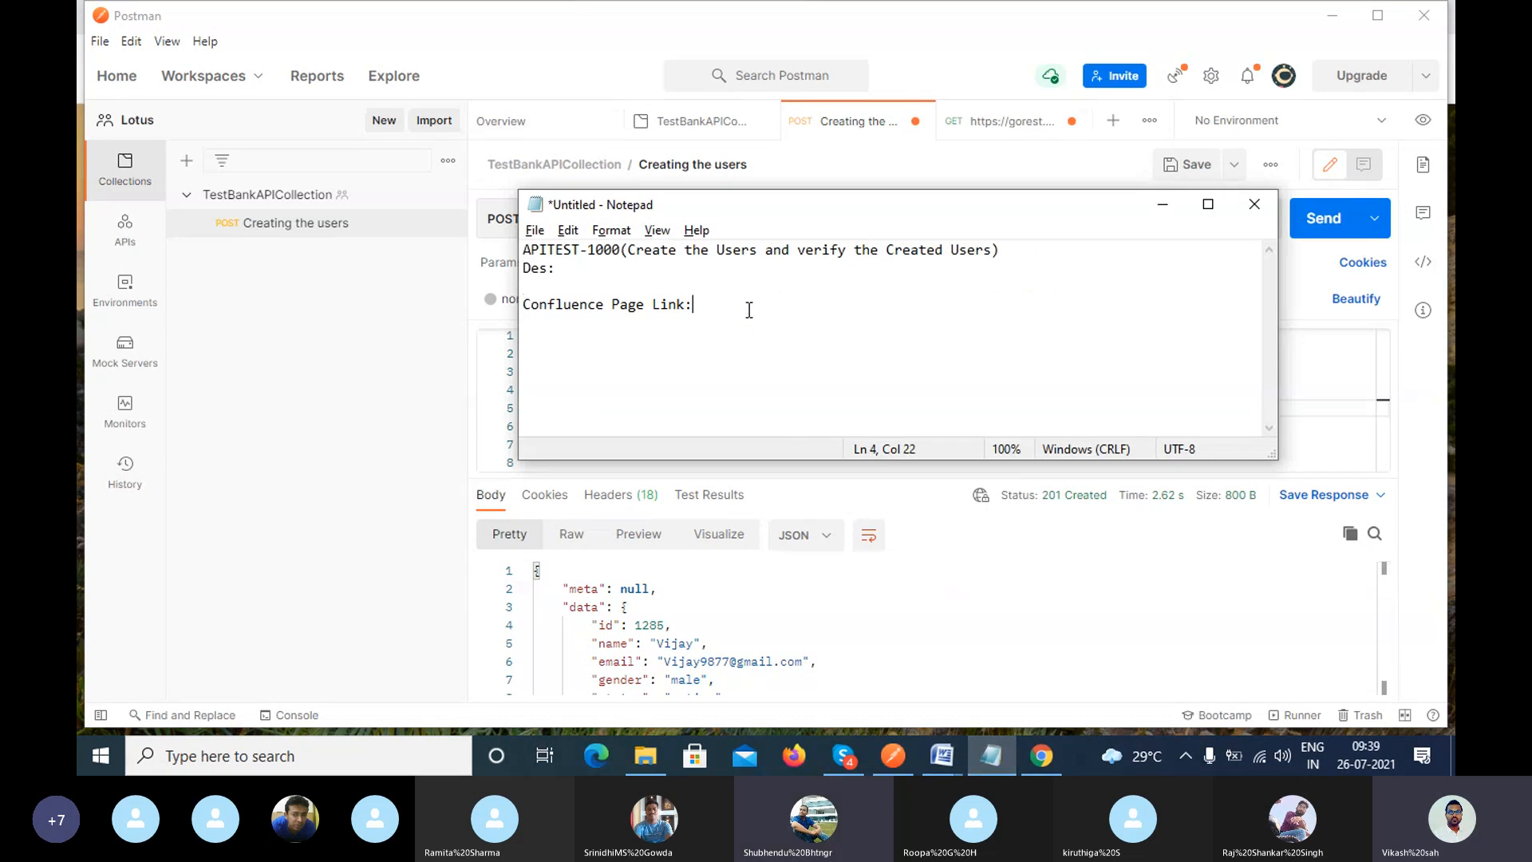
key("Return")
key("Return")
key("Return")
type("EmailID: Should")
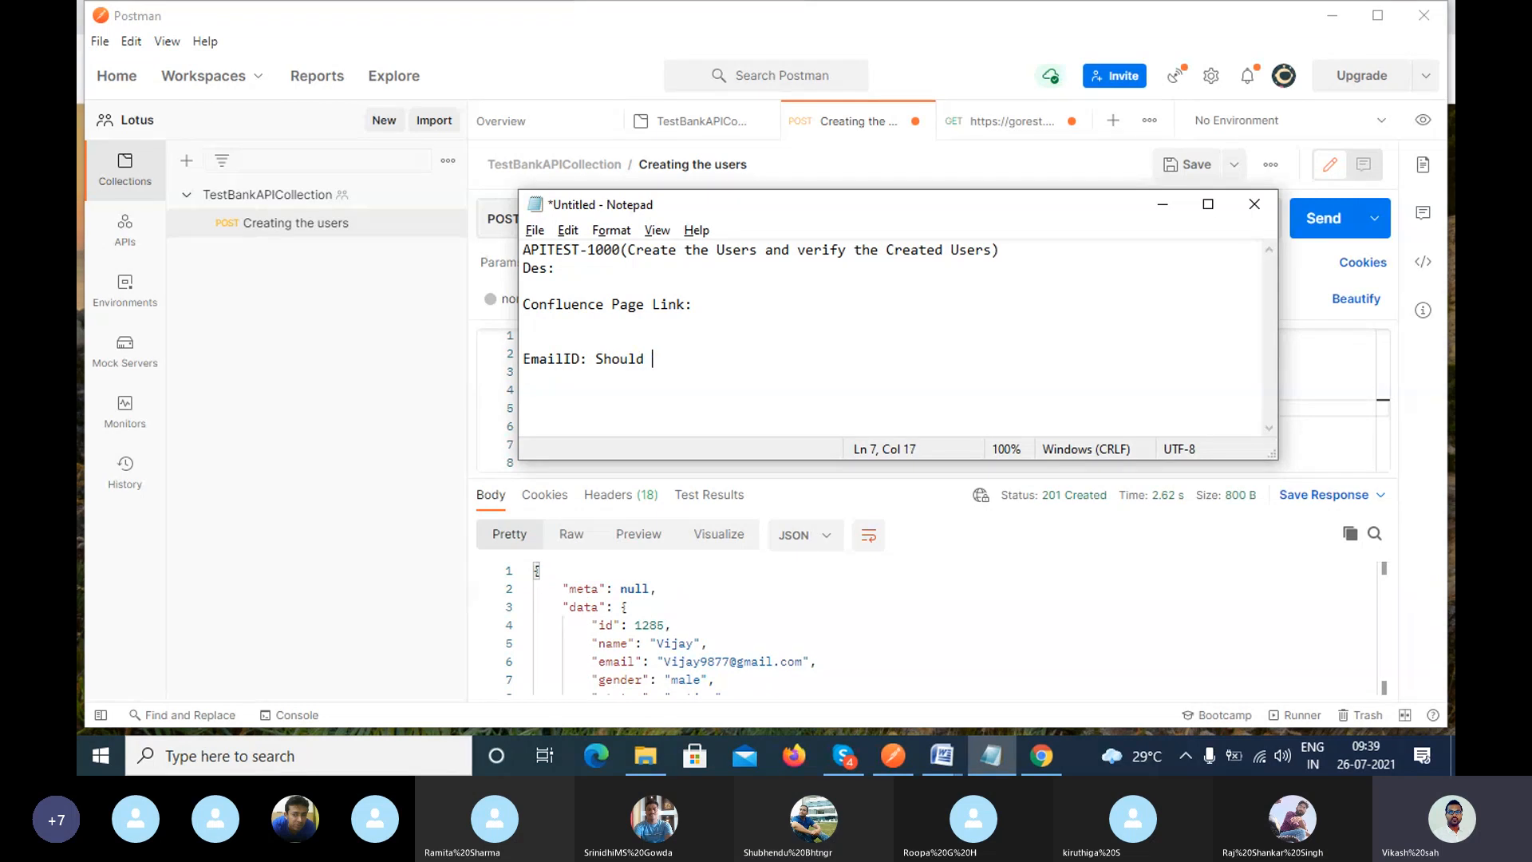
type(" be Uini")
type("u")
key("BackSpace")
key("BackSpace")
key("BackSpace")
key("BackSpace")
type("nique")
key("Return")
Add the line "Name : Users can create the Duplicate" under the EmailID line in the notes.
type("Emil")
key("BackSpace")
key("BackSpace")
key("BackSpace")
key("BackSpace")
type("Name :")
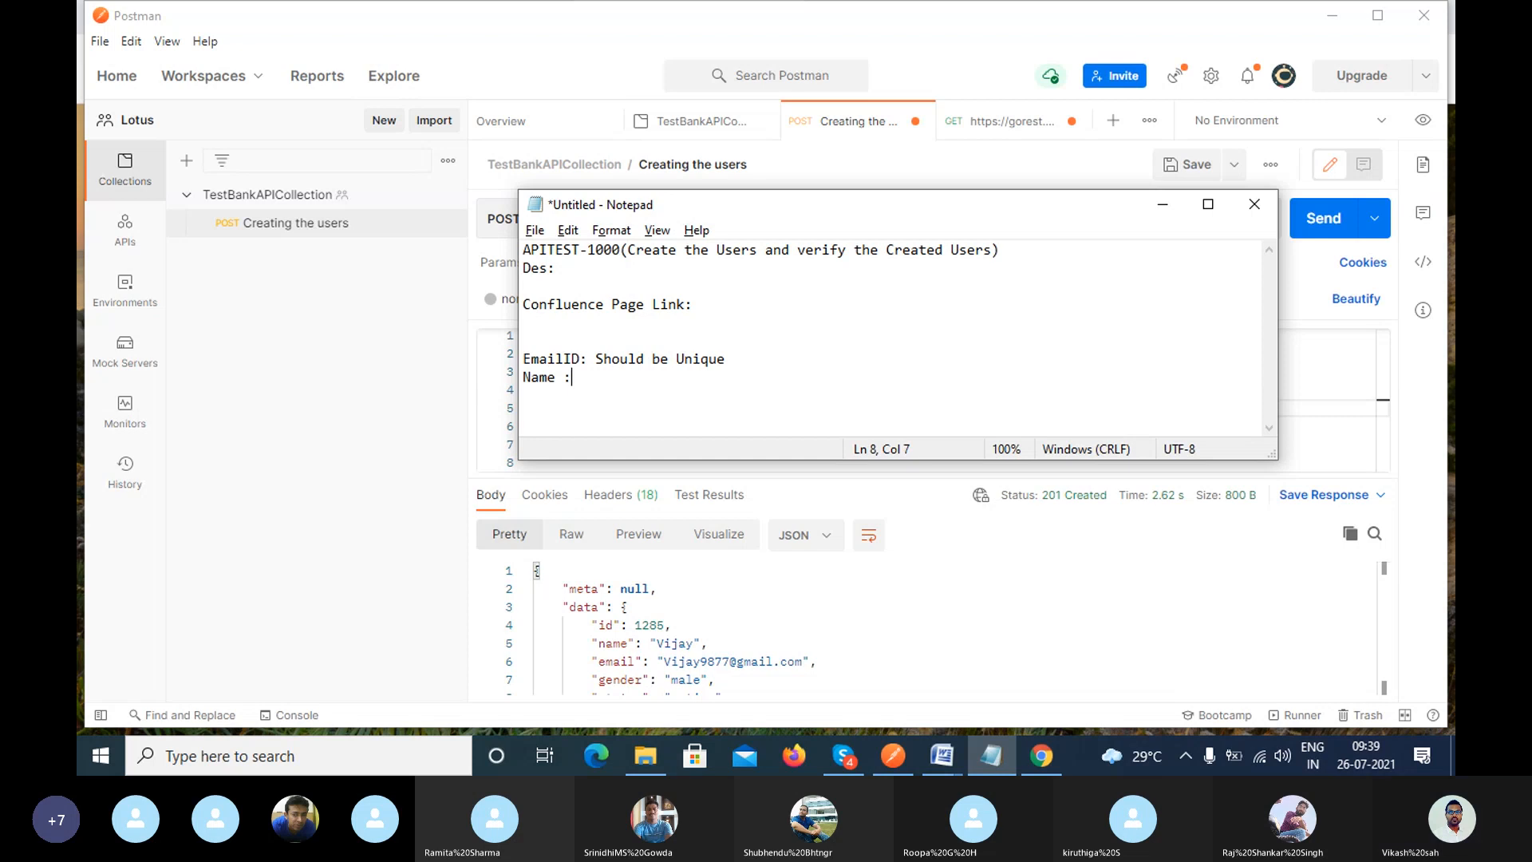
type(" could be")
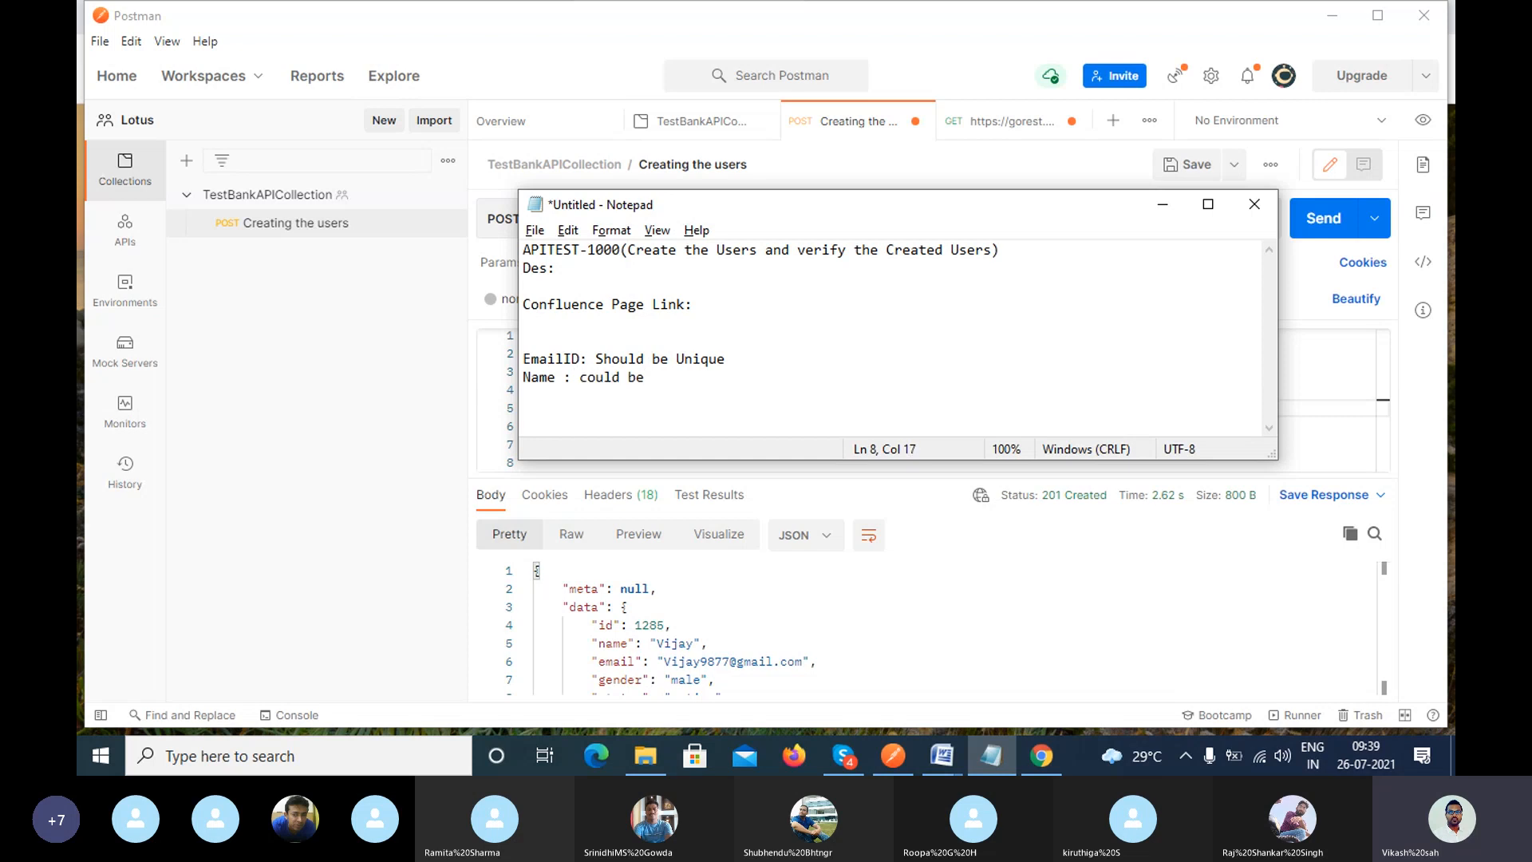
key("BackSpace")
key("BackSpace")
key("BackSpace")
key("BackSpace")
key("BackSpace")
key("BackSpace")
key("BackSpace")
key("BackSpace")
key("BackSpace")
type("Users can created")
key("BackSpace")
type("the ")
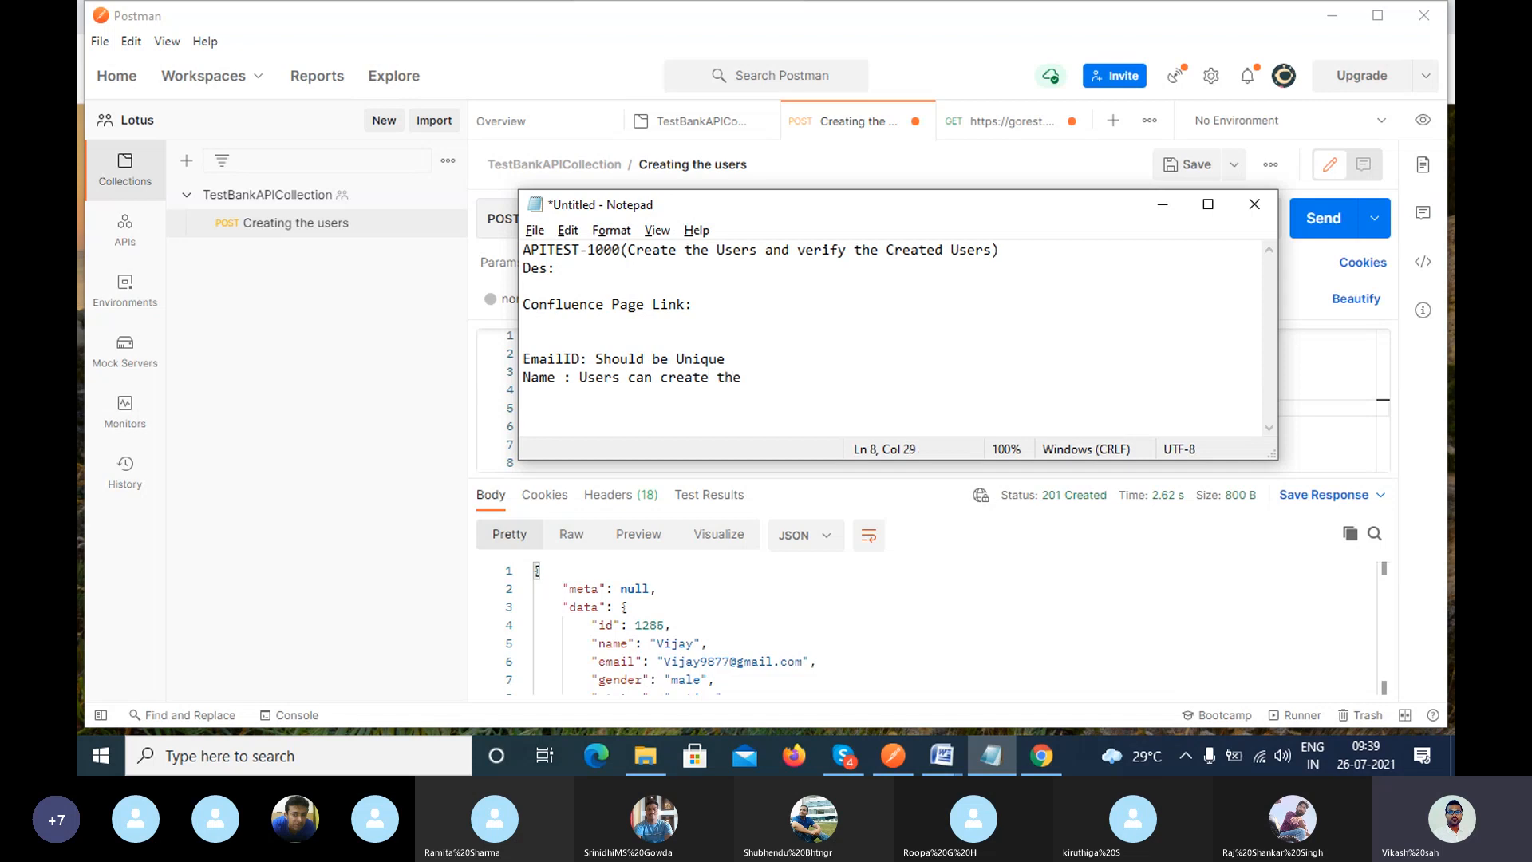
type("Duplicate")
left_click_drag(838, 375, 604, 358)
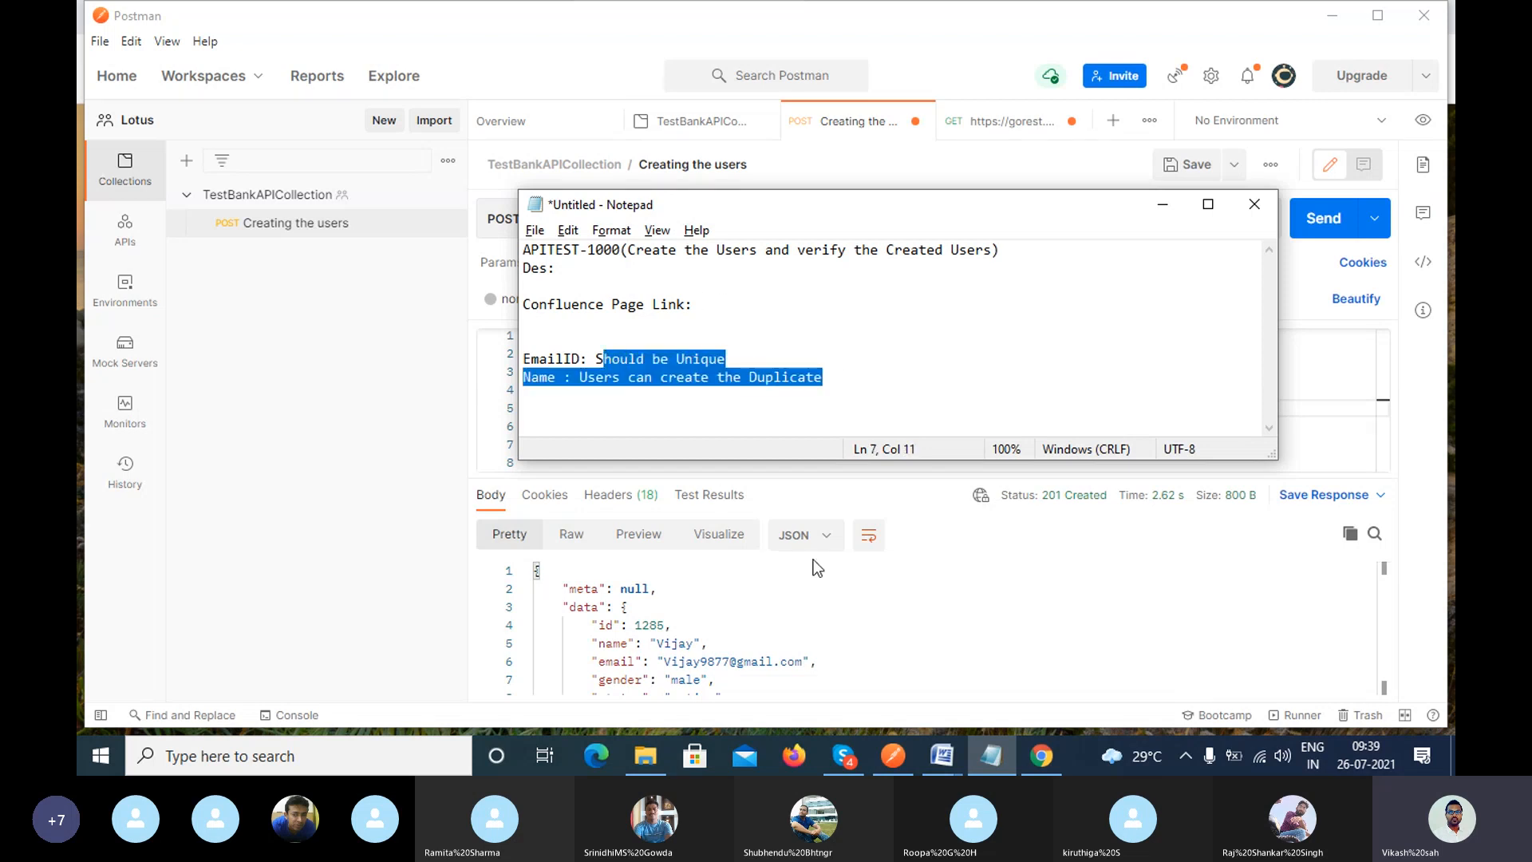
Return to Postman, send the POST request, and examine the name and email fields in the response.
left_click(1151, 210)
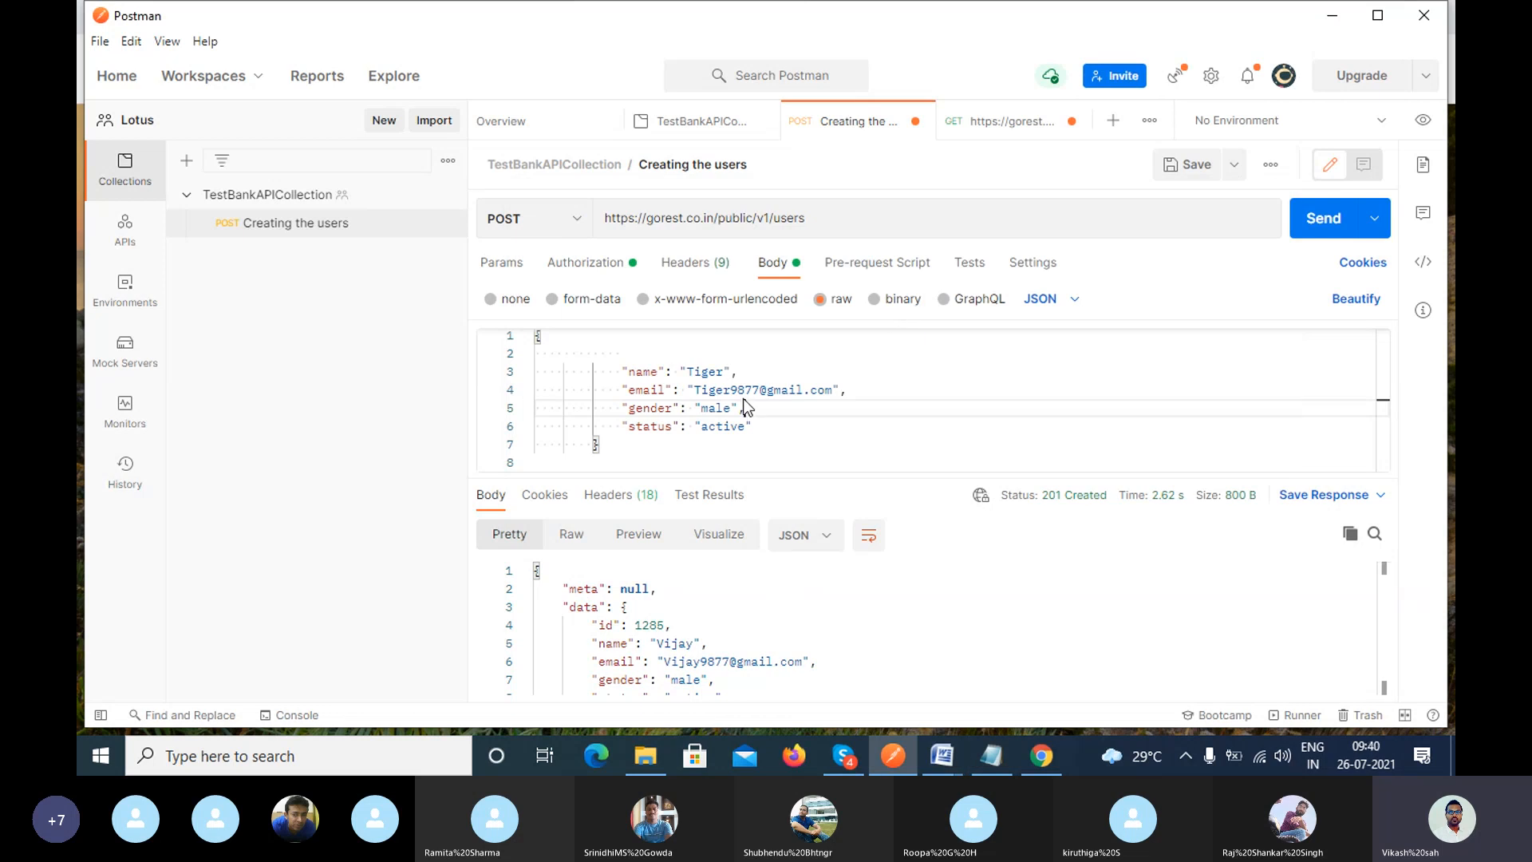
left_click(1330, 222)
left_click(1330, 222)
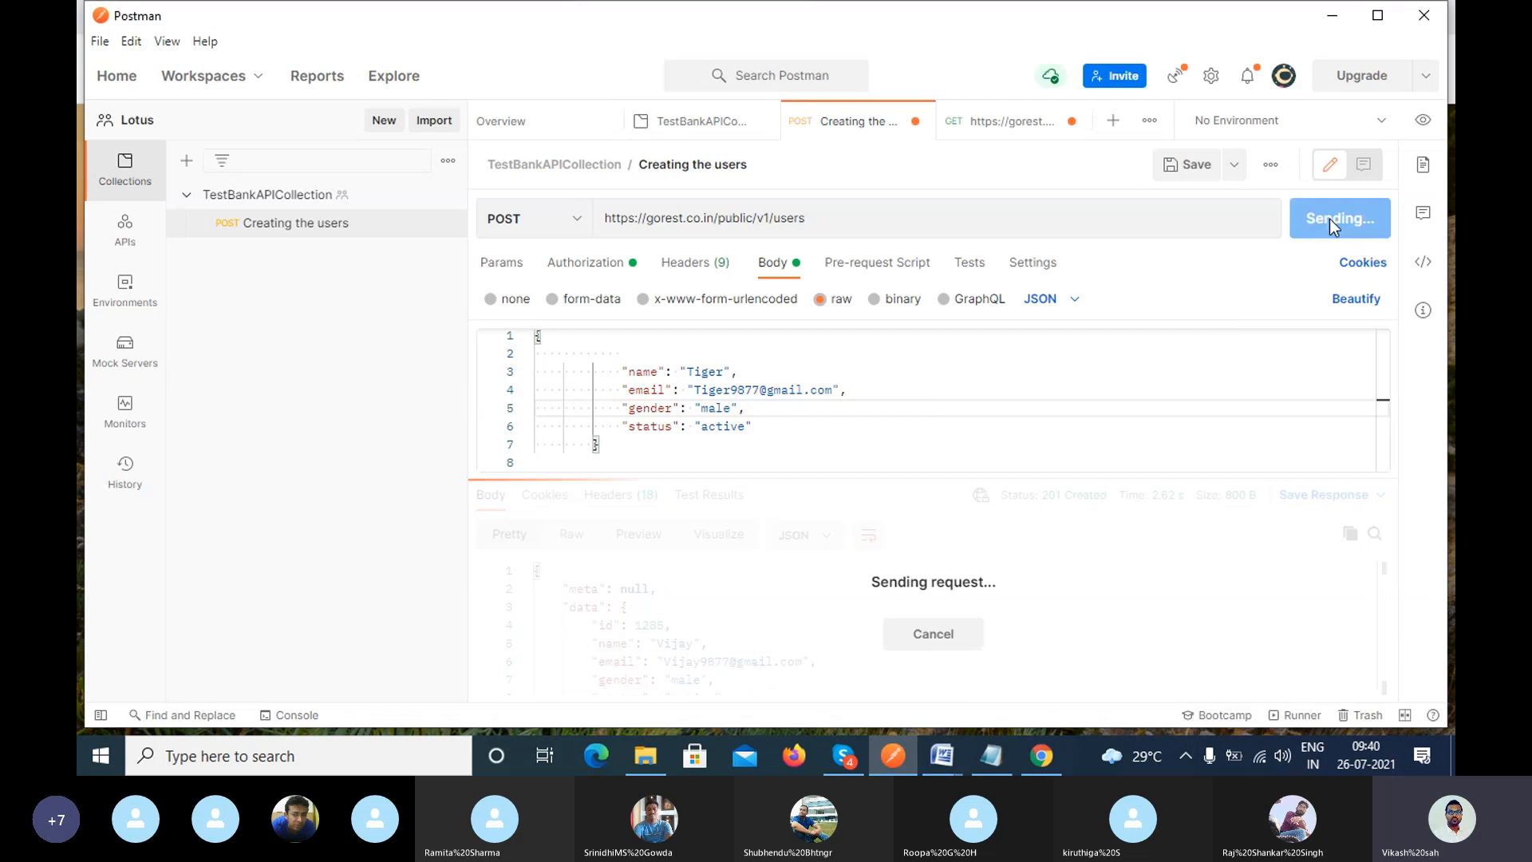
scroll(798, 638, "down", 1)
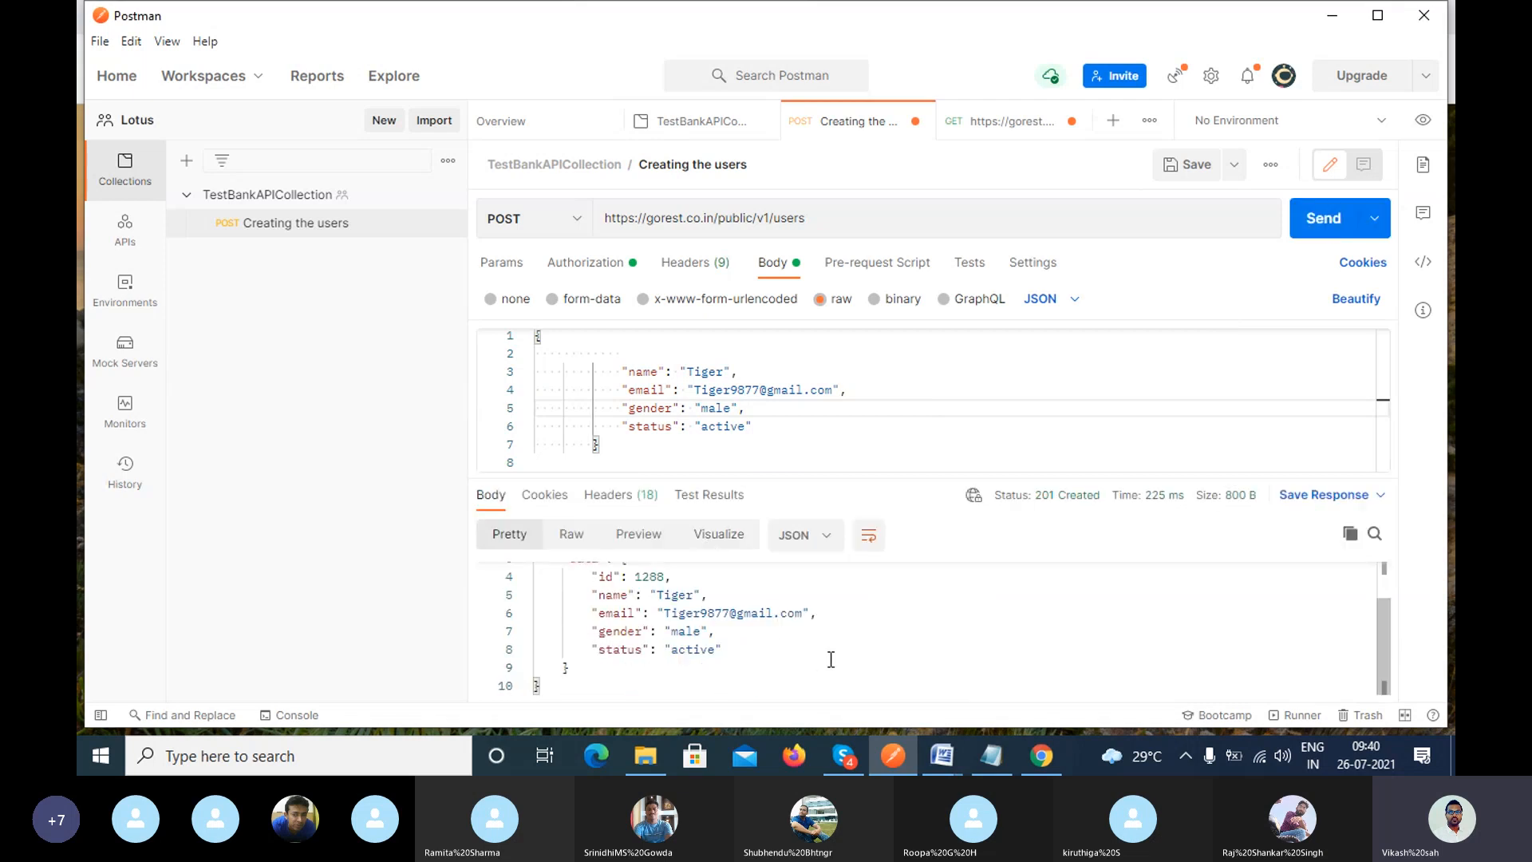
scroll(831, 659, "up", 1)
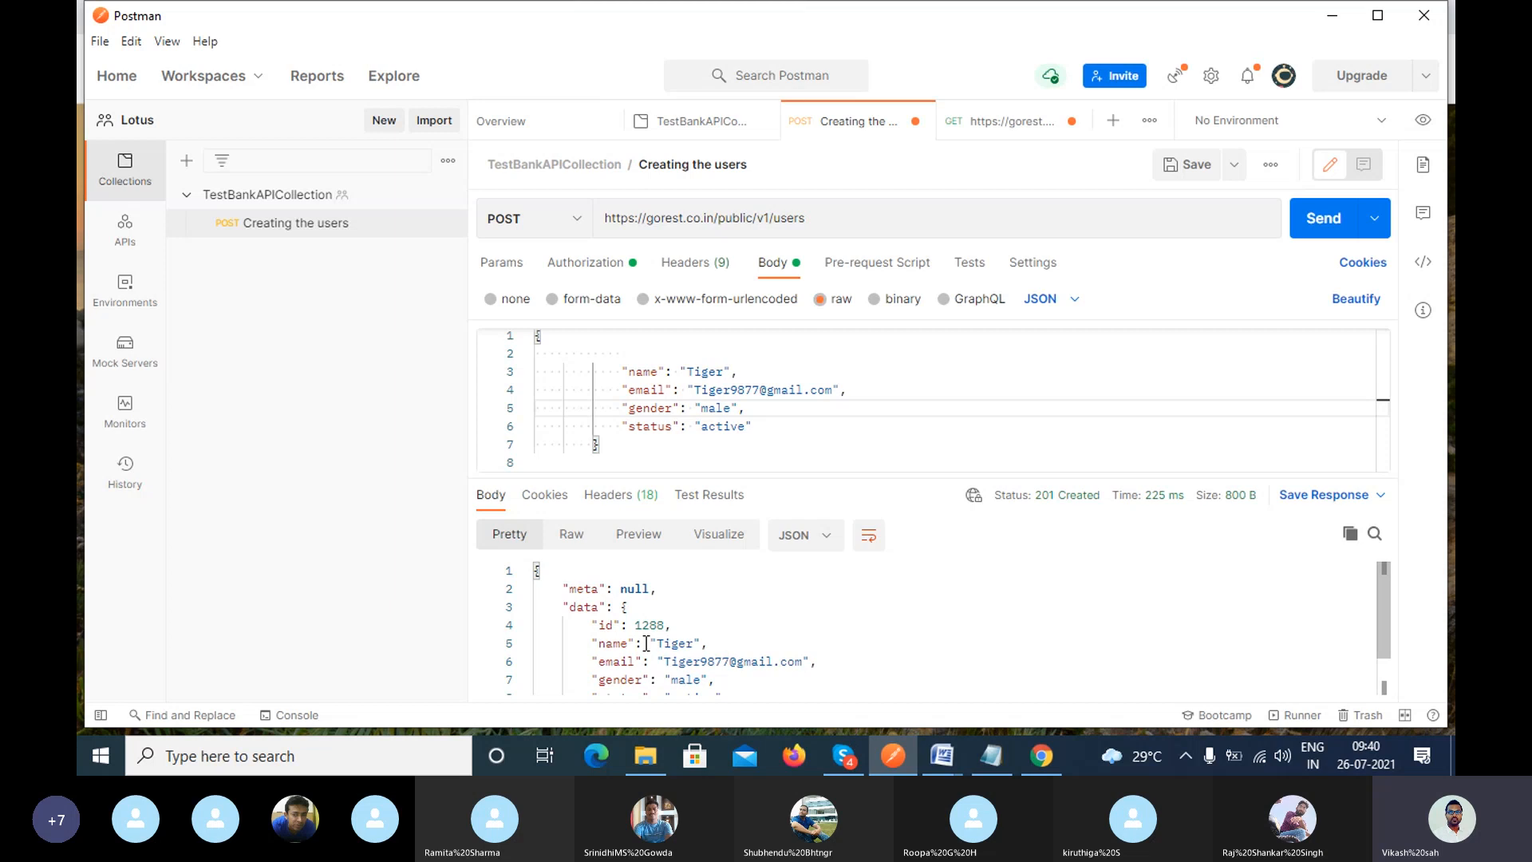
left_click_drag(646, 643, 834, 669)
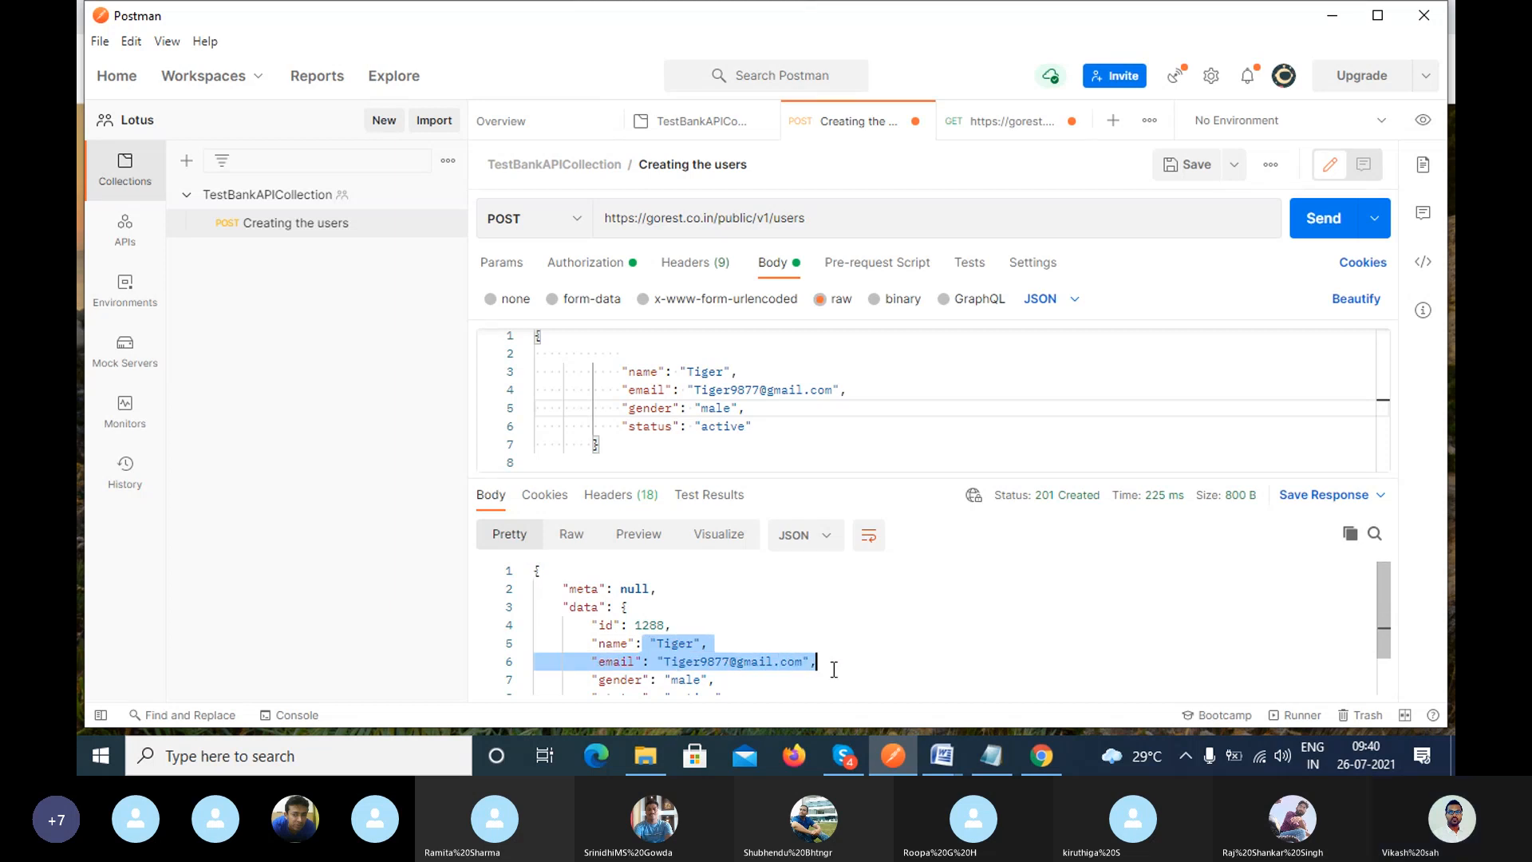
left_click(834, 669)
left_click(767, 422)
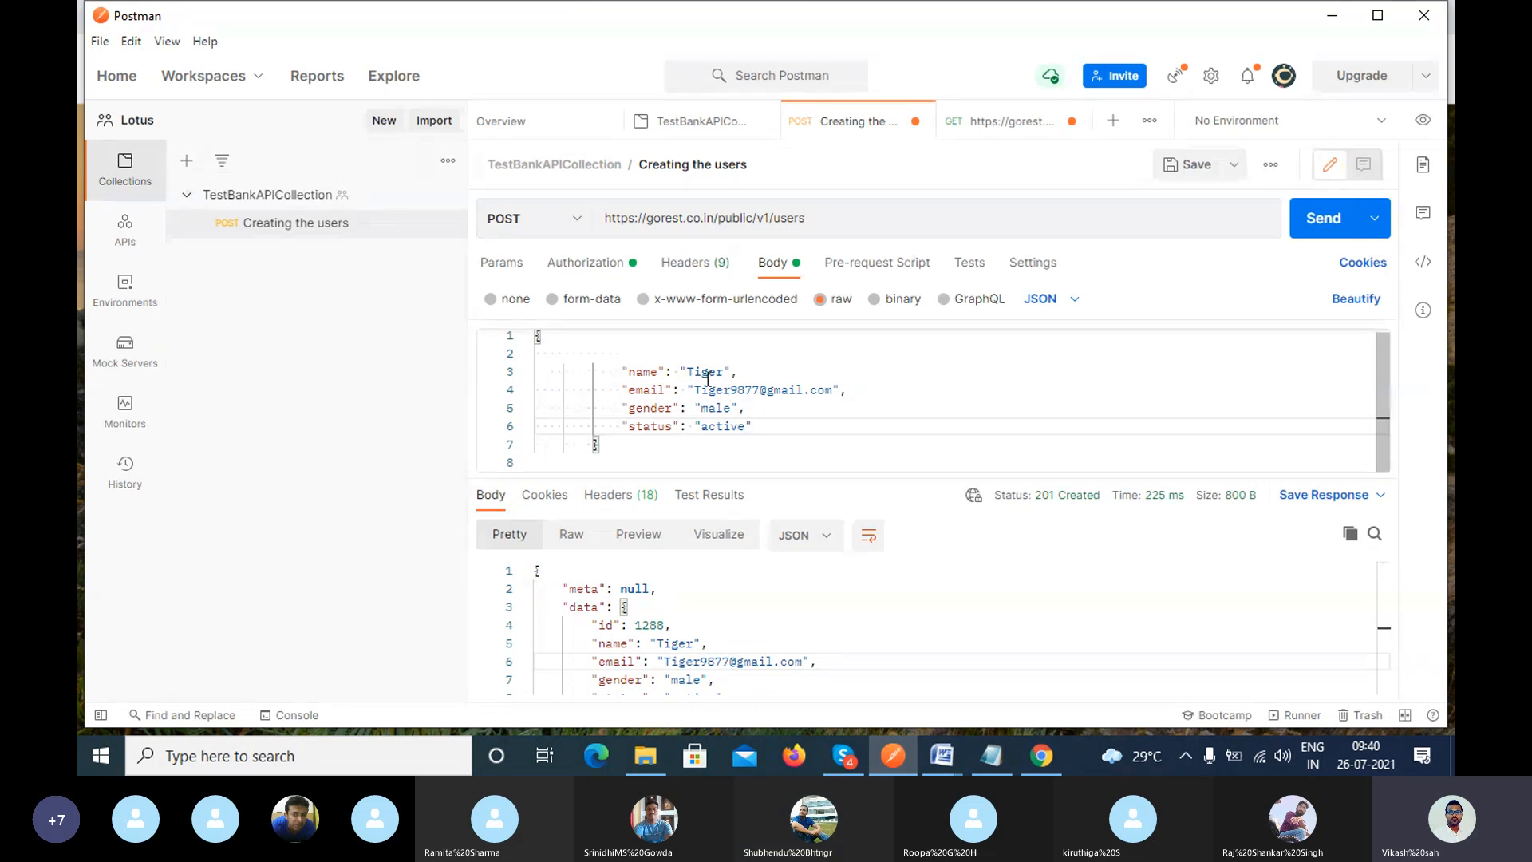
Resend the POST request with the same name and email, and examine the message entry in the response.
left_click_drag(689, 371, 723, 373)
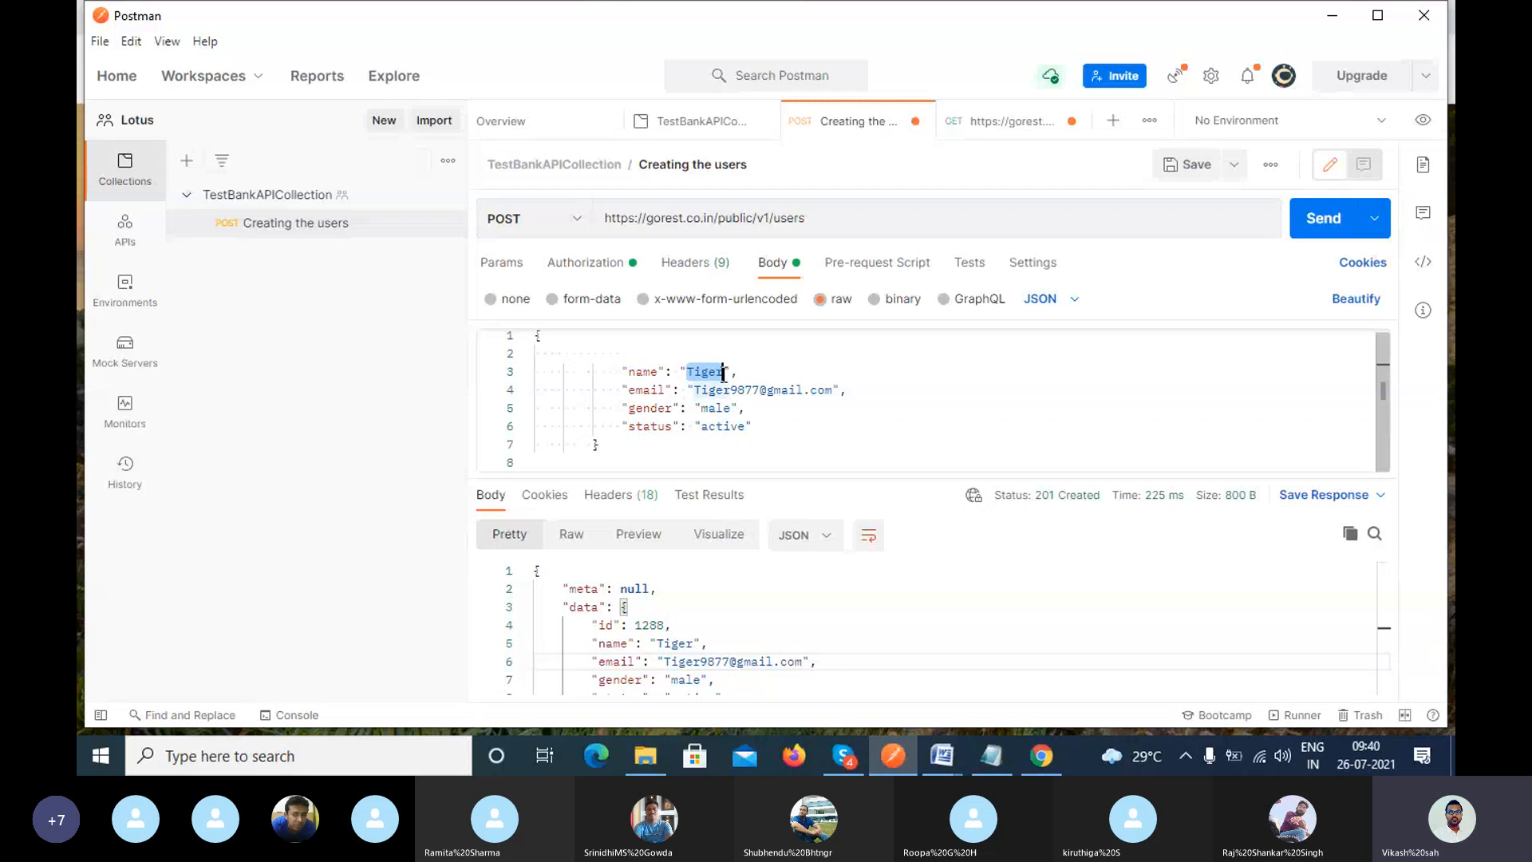
left_click(787, 416)
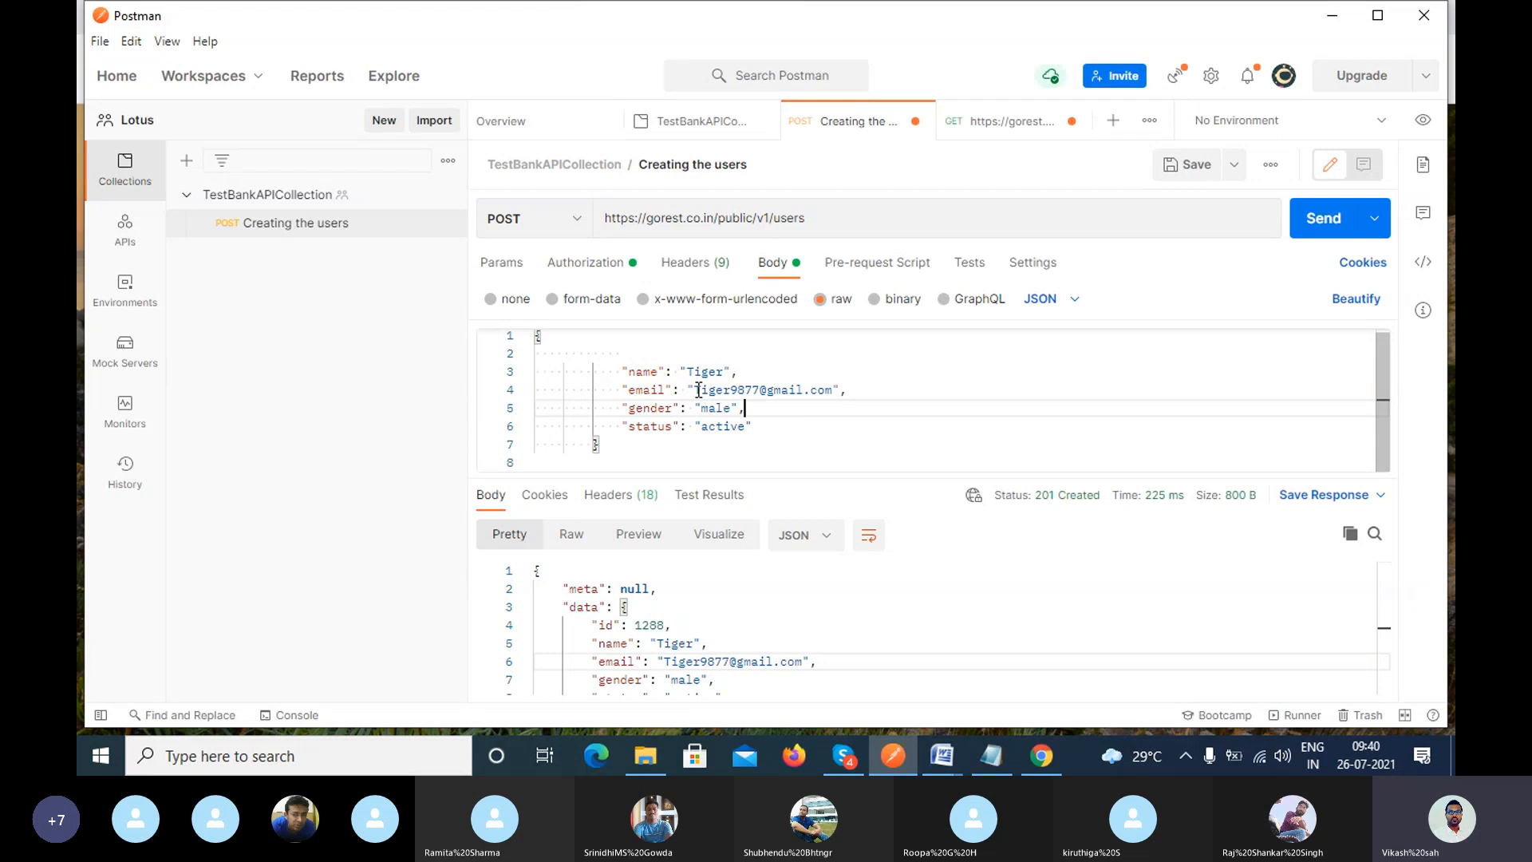
left_click_drag(694, 389, 836, 396)
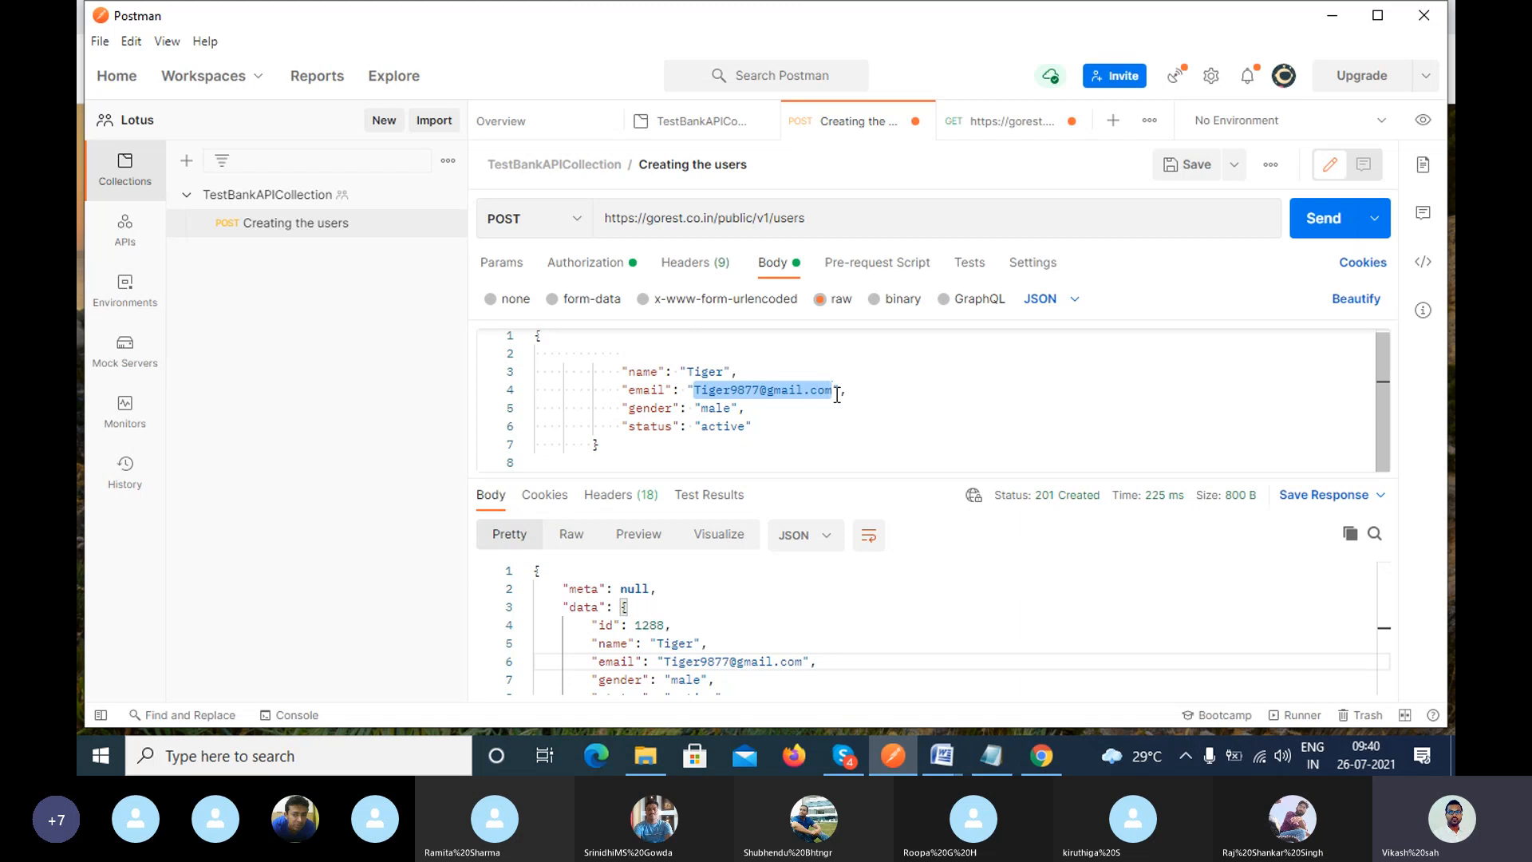
left_click(1298, 241)
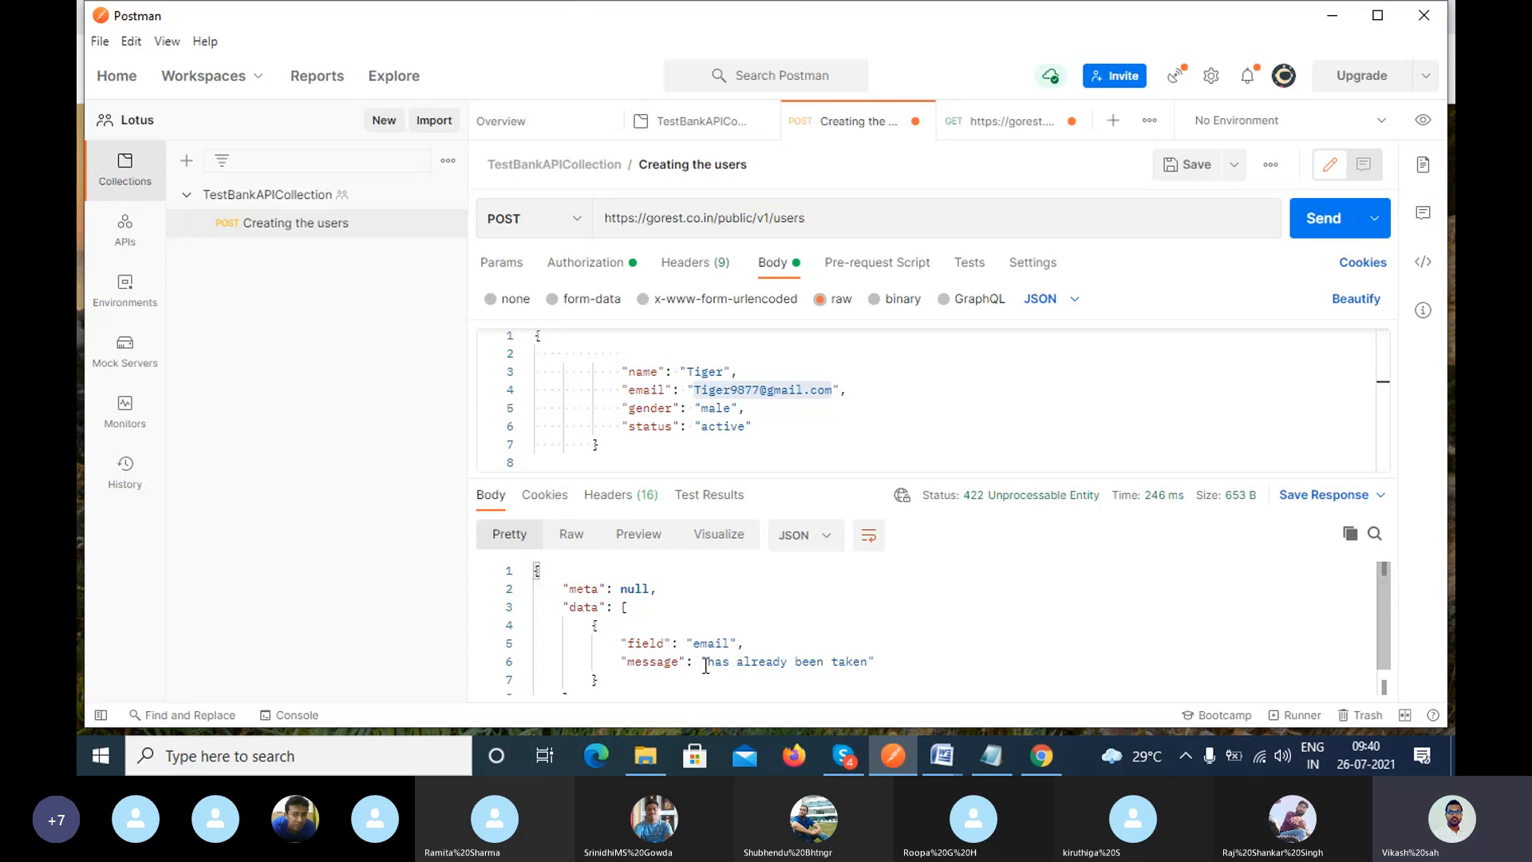
left_click_drag(706, 661, 860, 662)
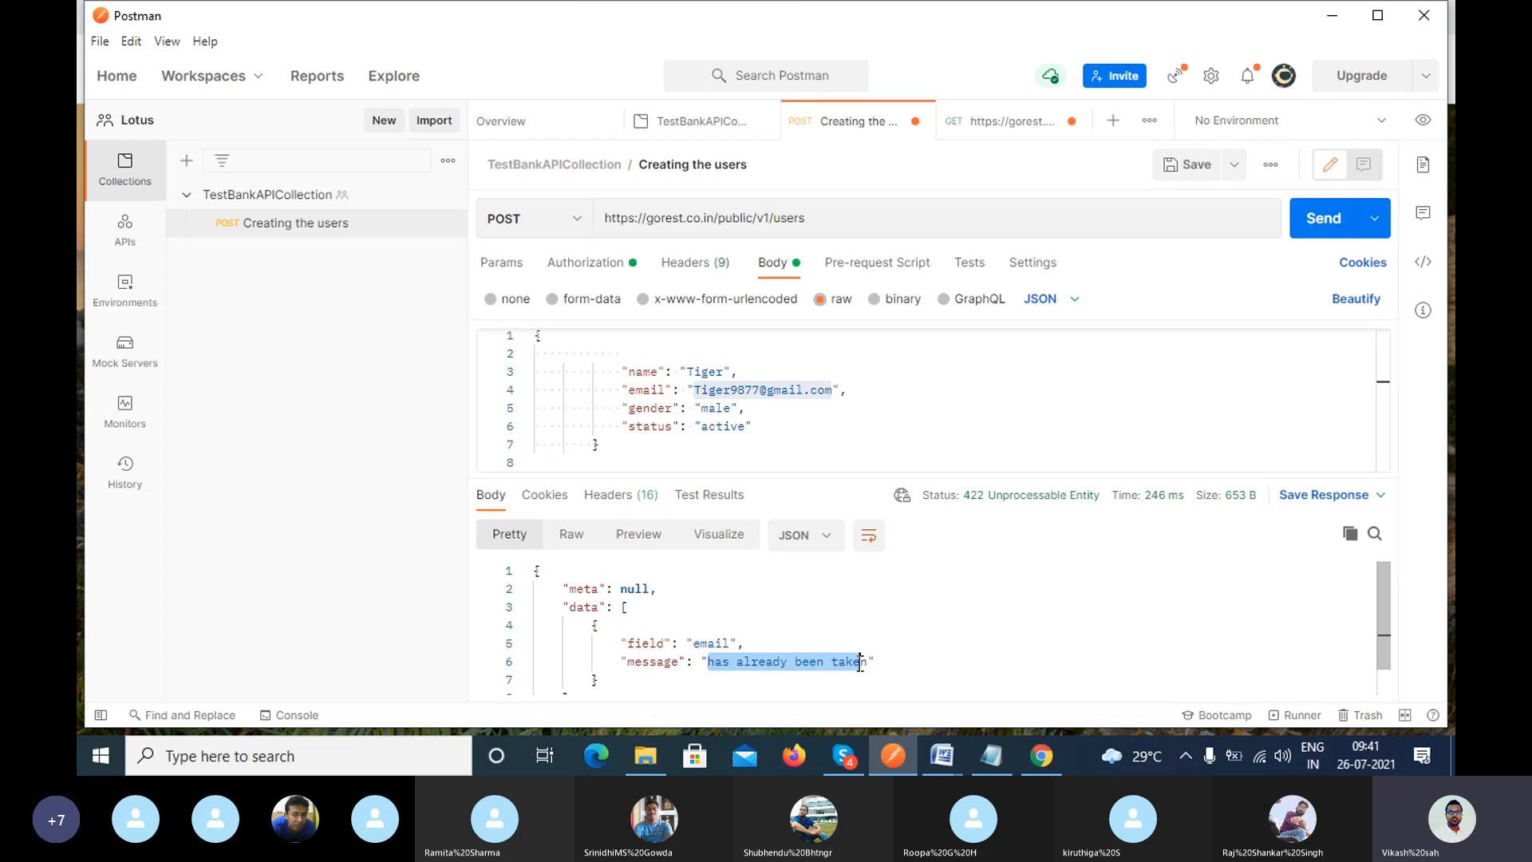
Remove the four digits before the @ in the POST body's email value.
left_click_drag(786, 436, 659, 372)
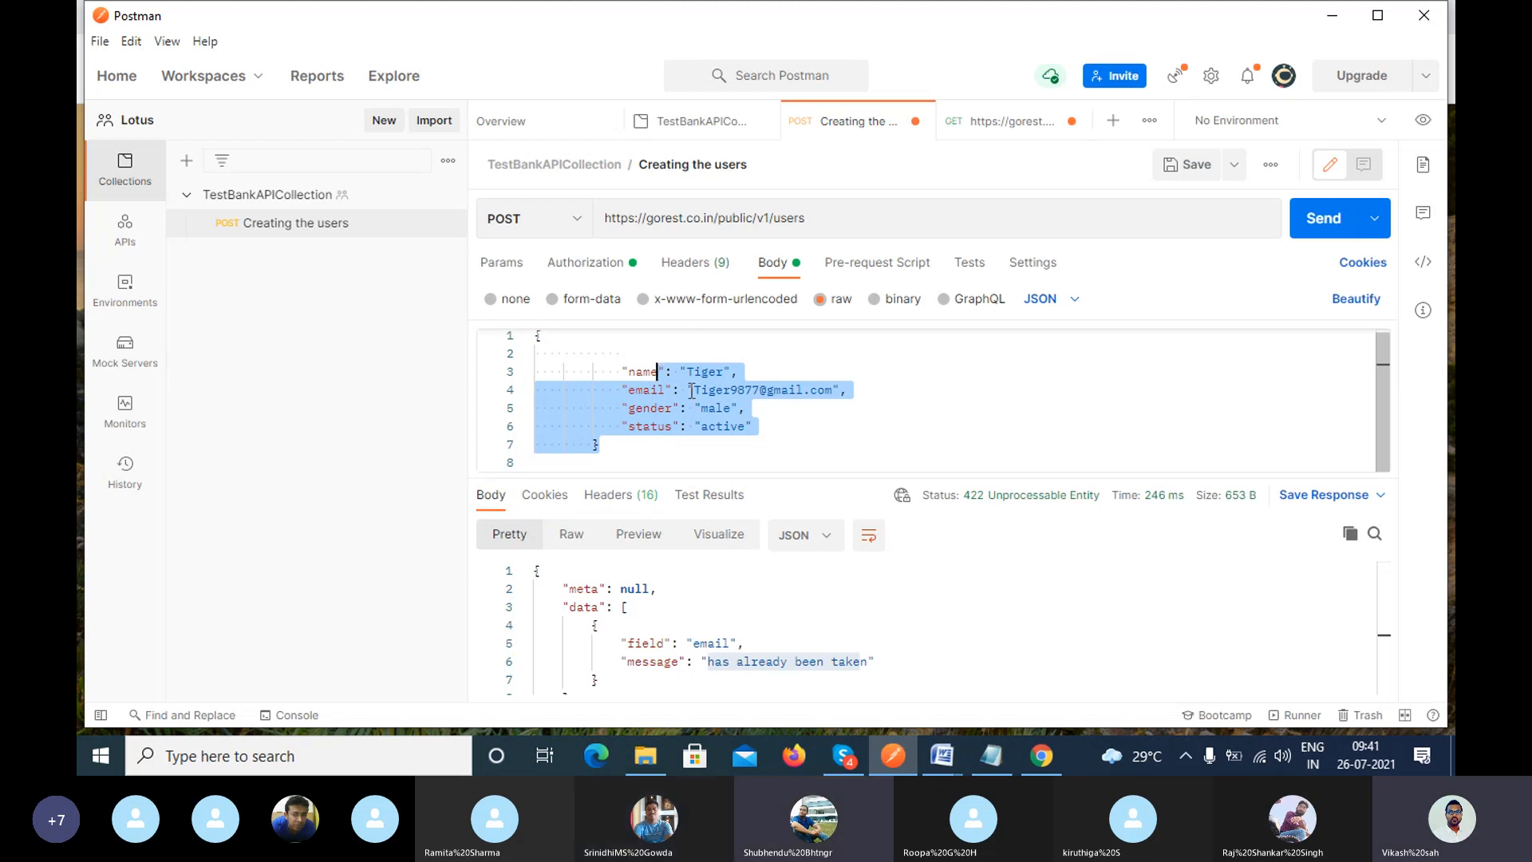
left_click(847, 420)
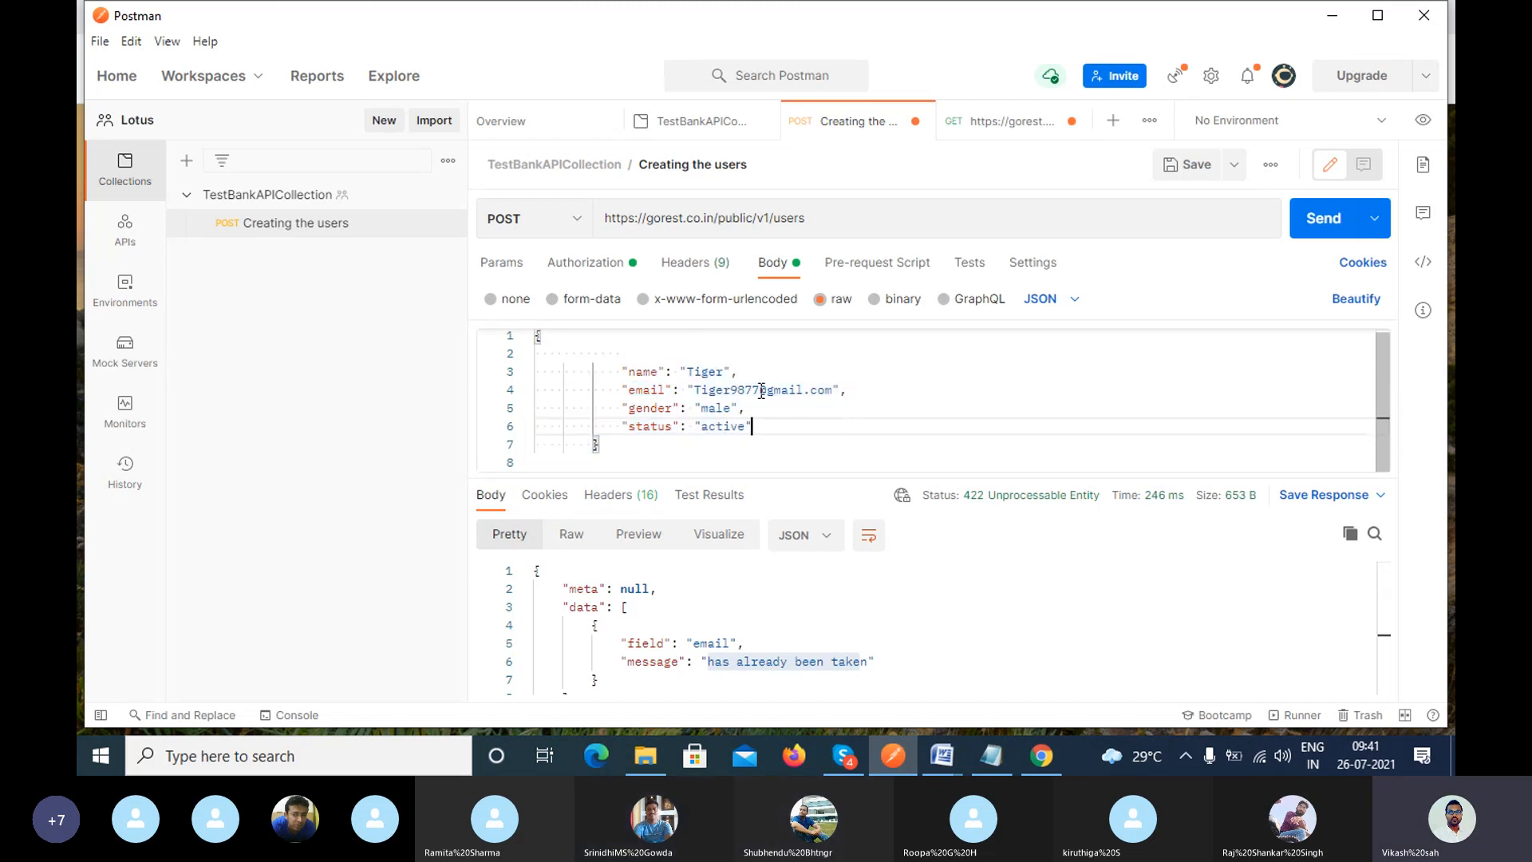
left_click(758, 389)
key("BackSpace")
key("BackSpace")
key("BackSpace")
key("BackSpace")
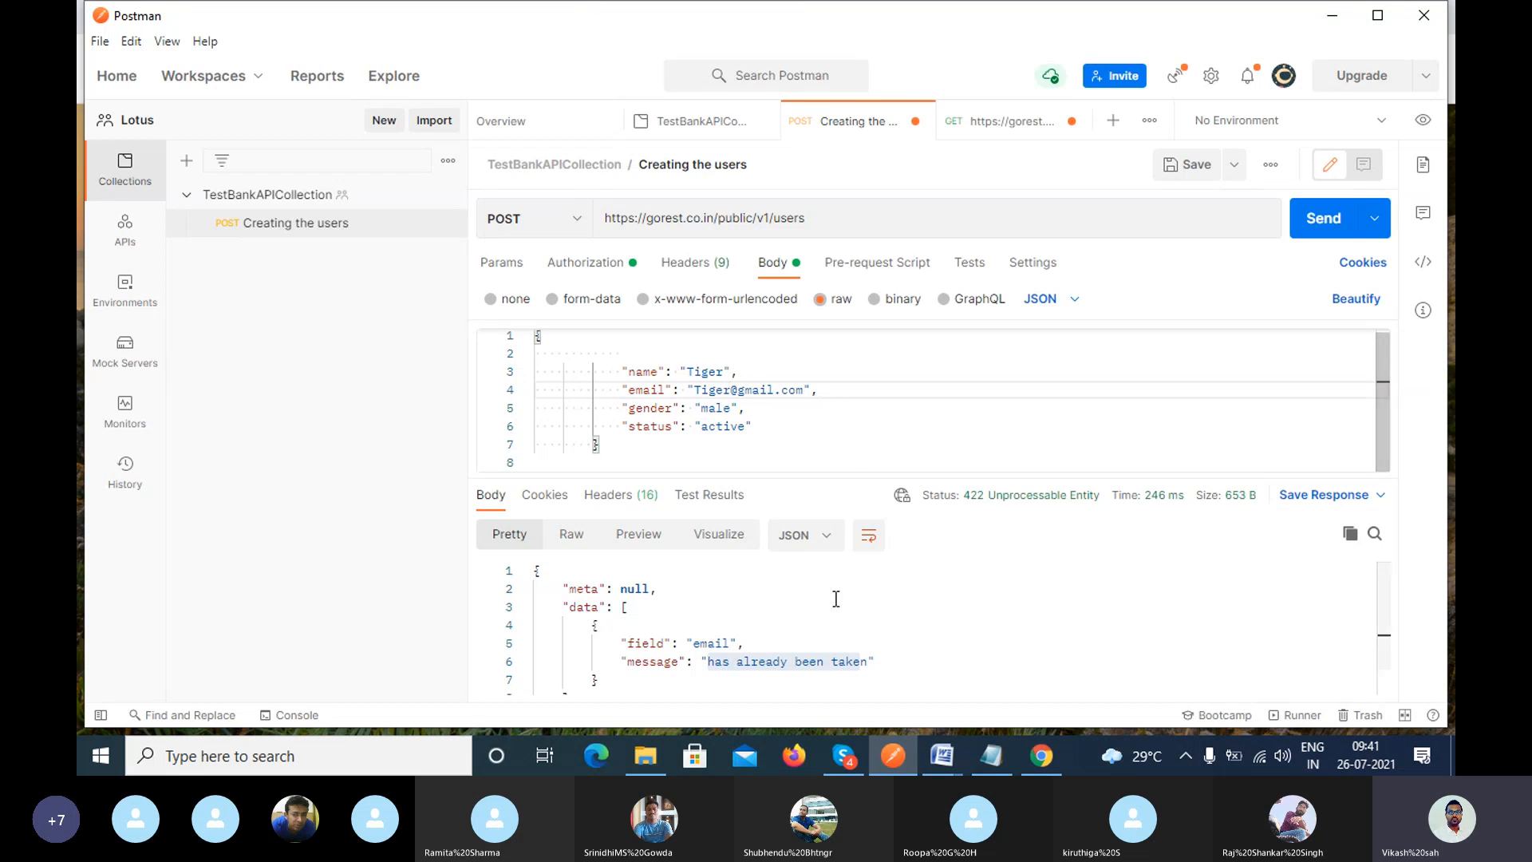
Add 5555 before the @ in the email value and resend the POST request, enlarging the response area.
left_click(813, 678)
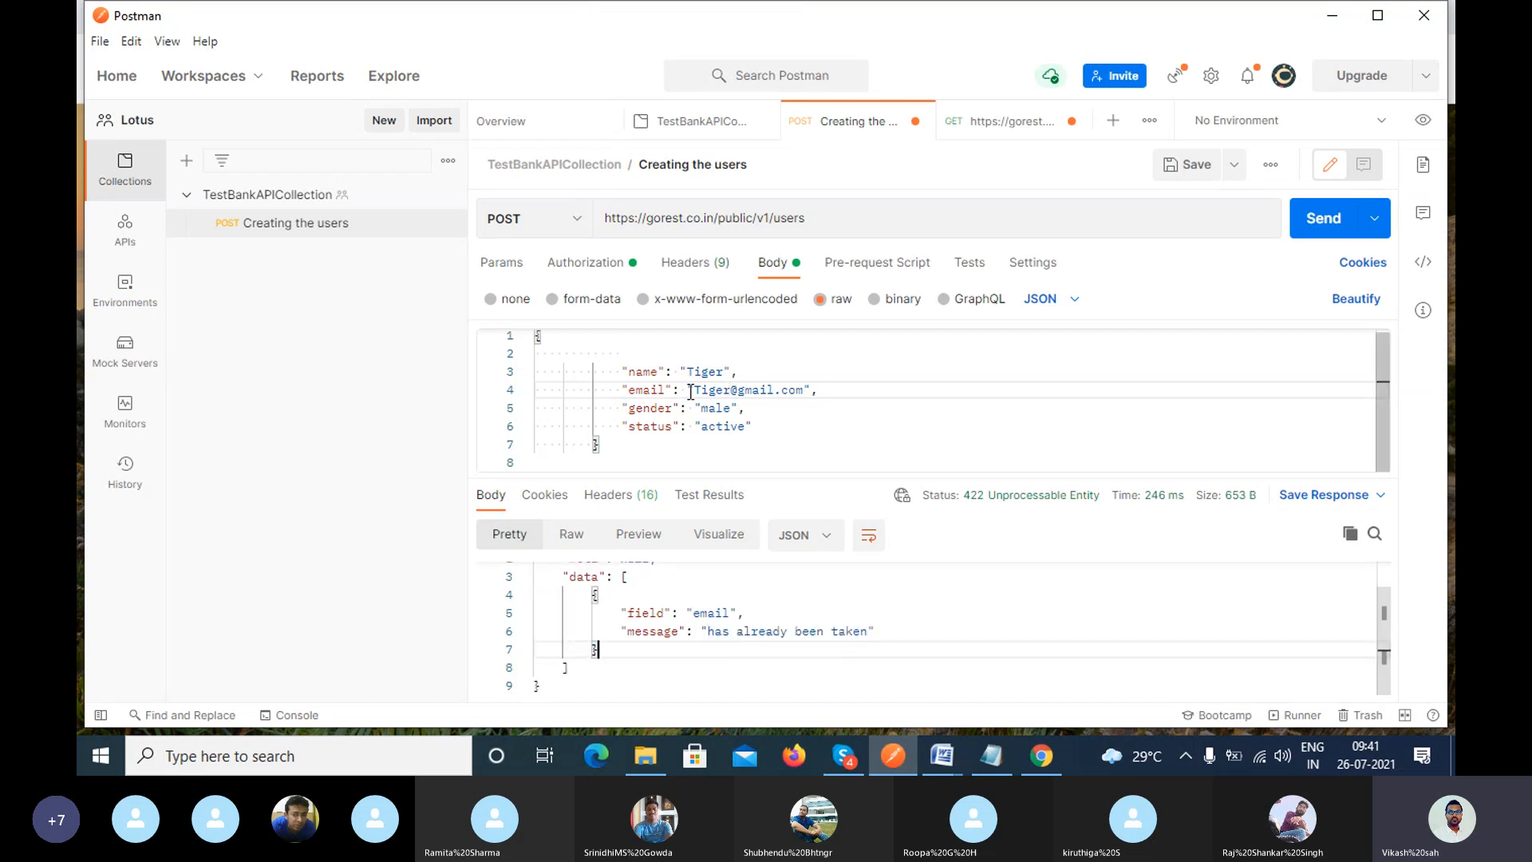
left_click_drag(687, 371, 723, 372)
key("ctrl+c")
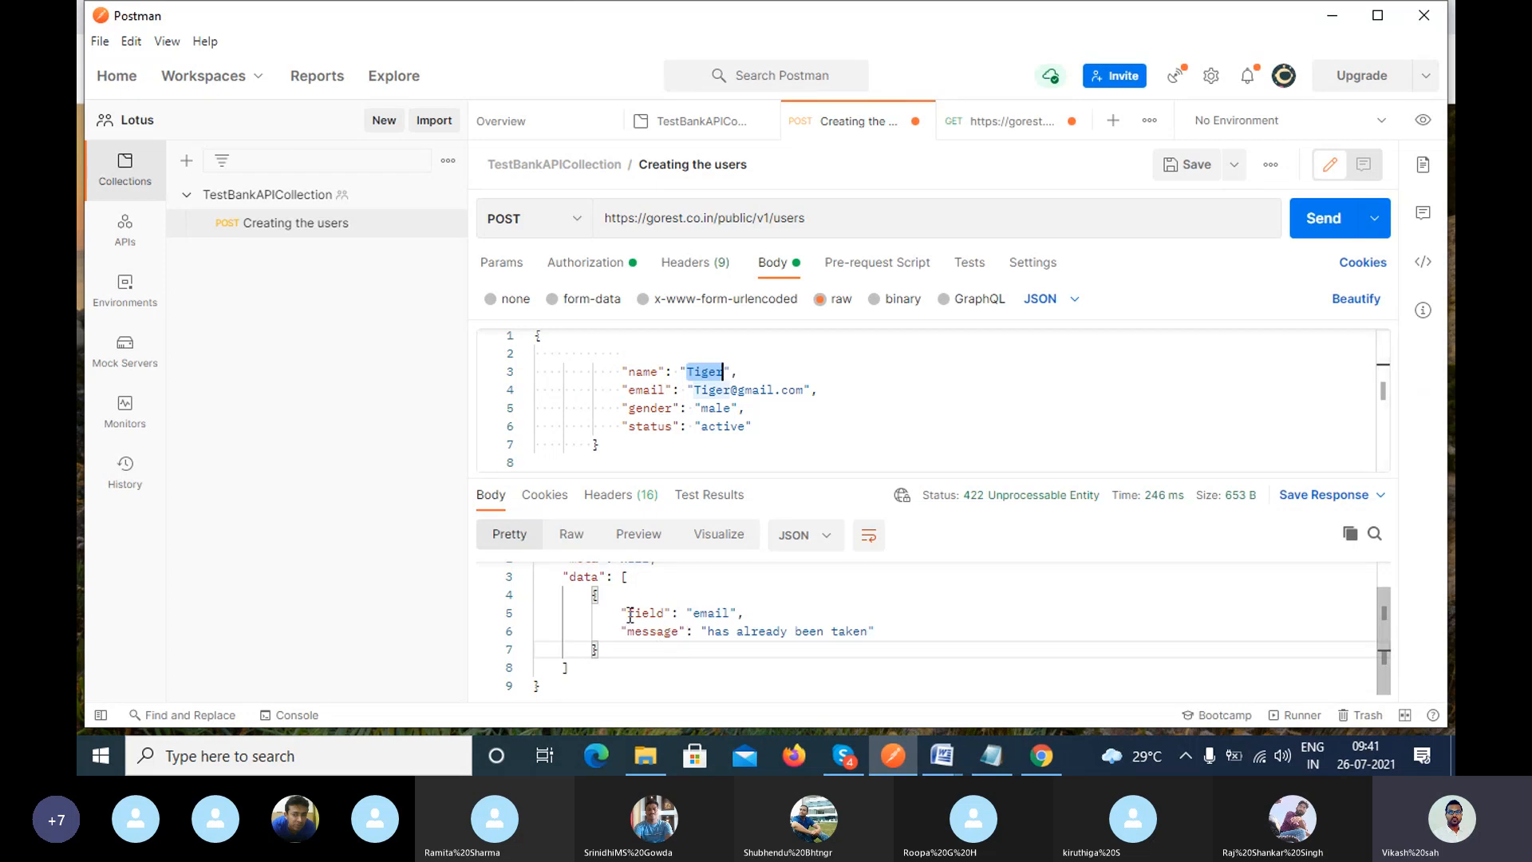
left_click_drag(627, 614, 724, 613)
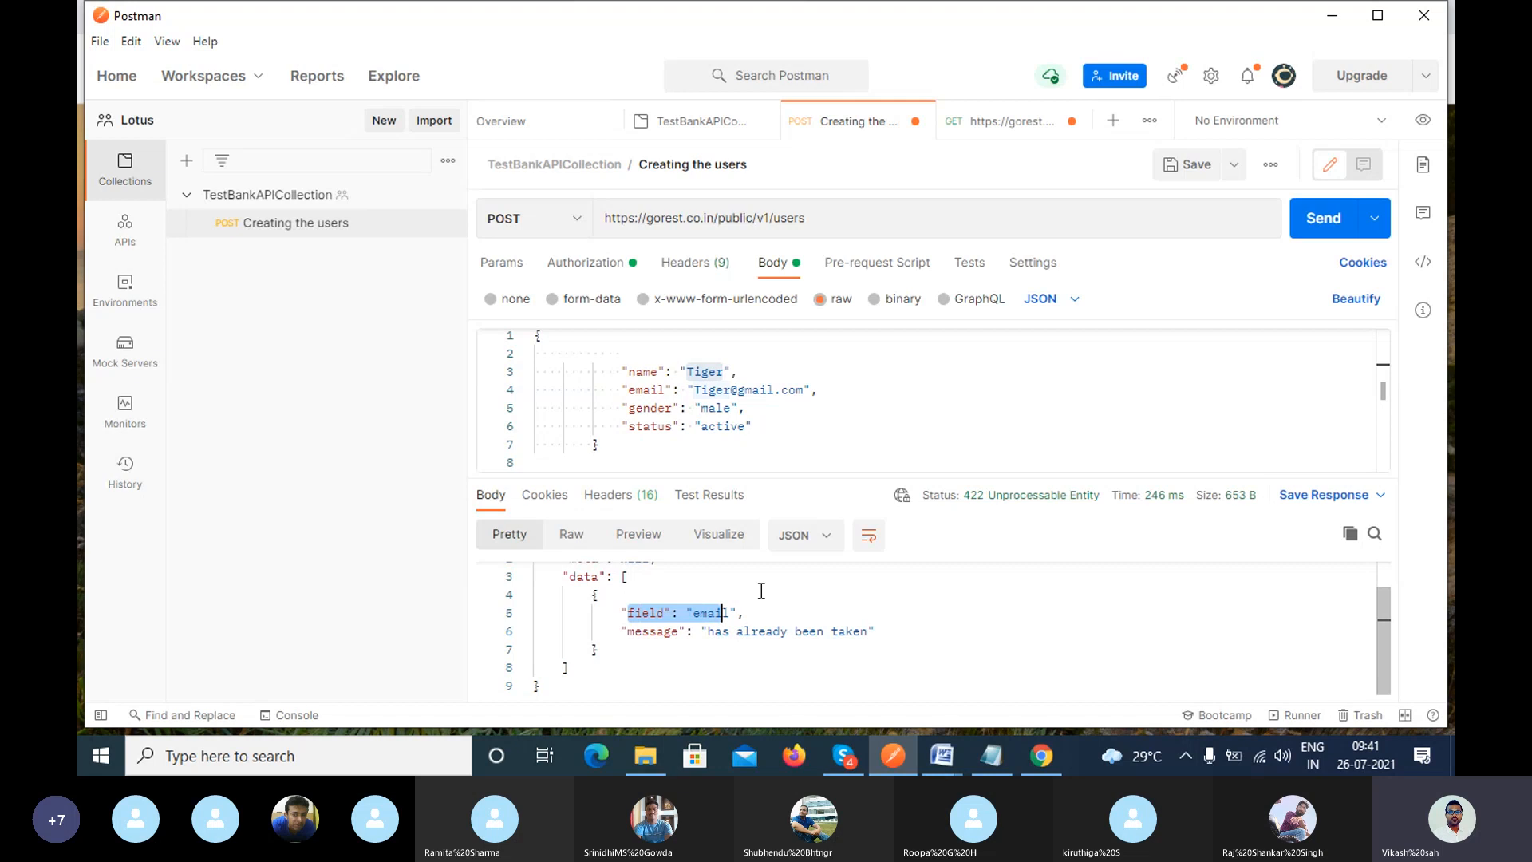
double_click(699, 390)
key("ctrl+v")
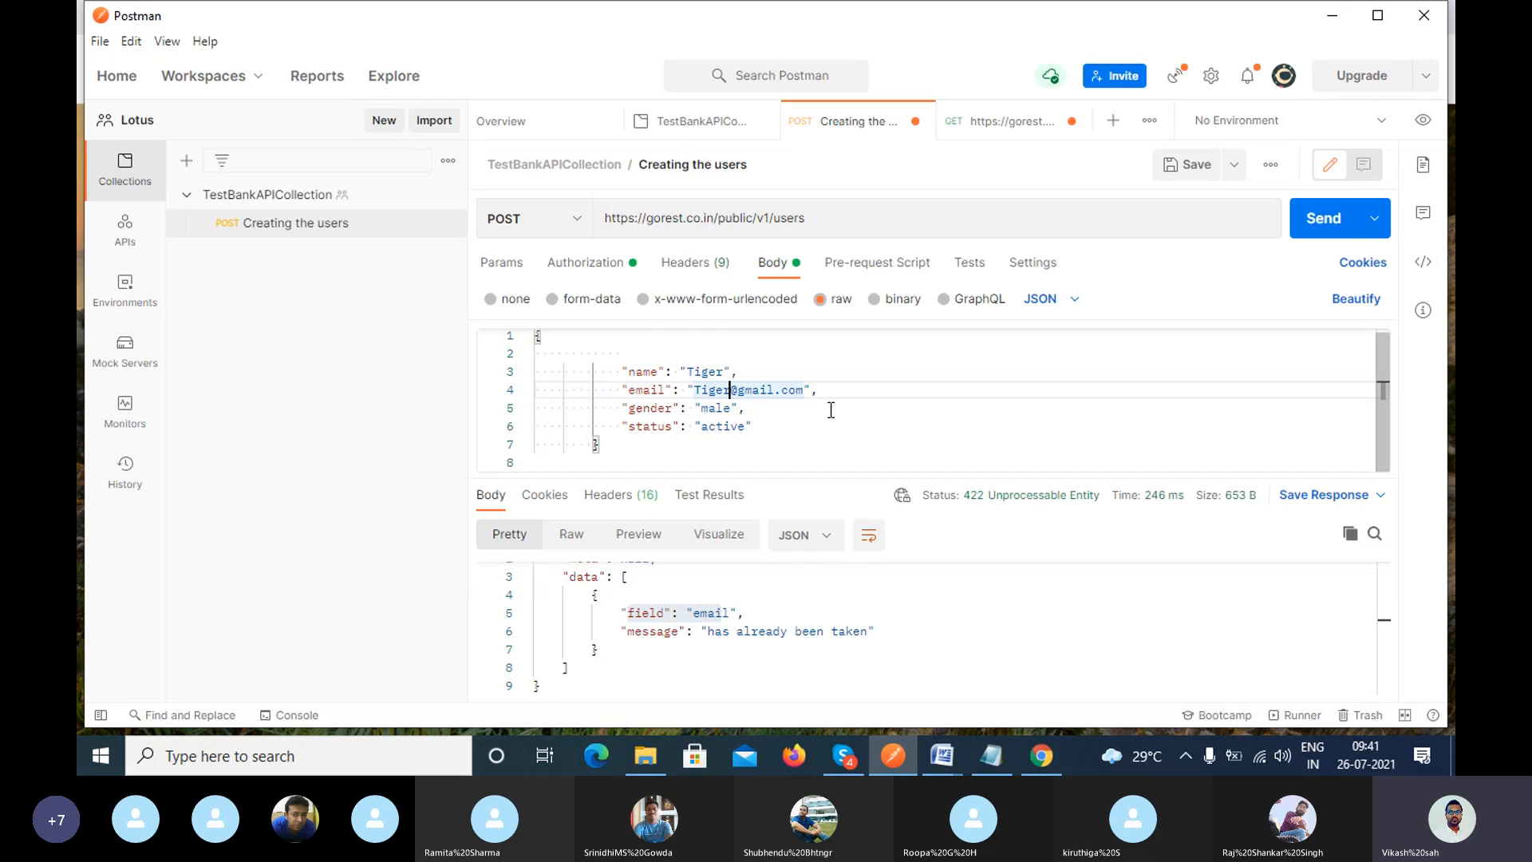
type("5555")
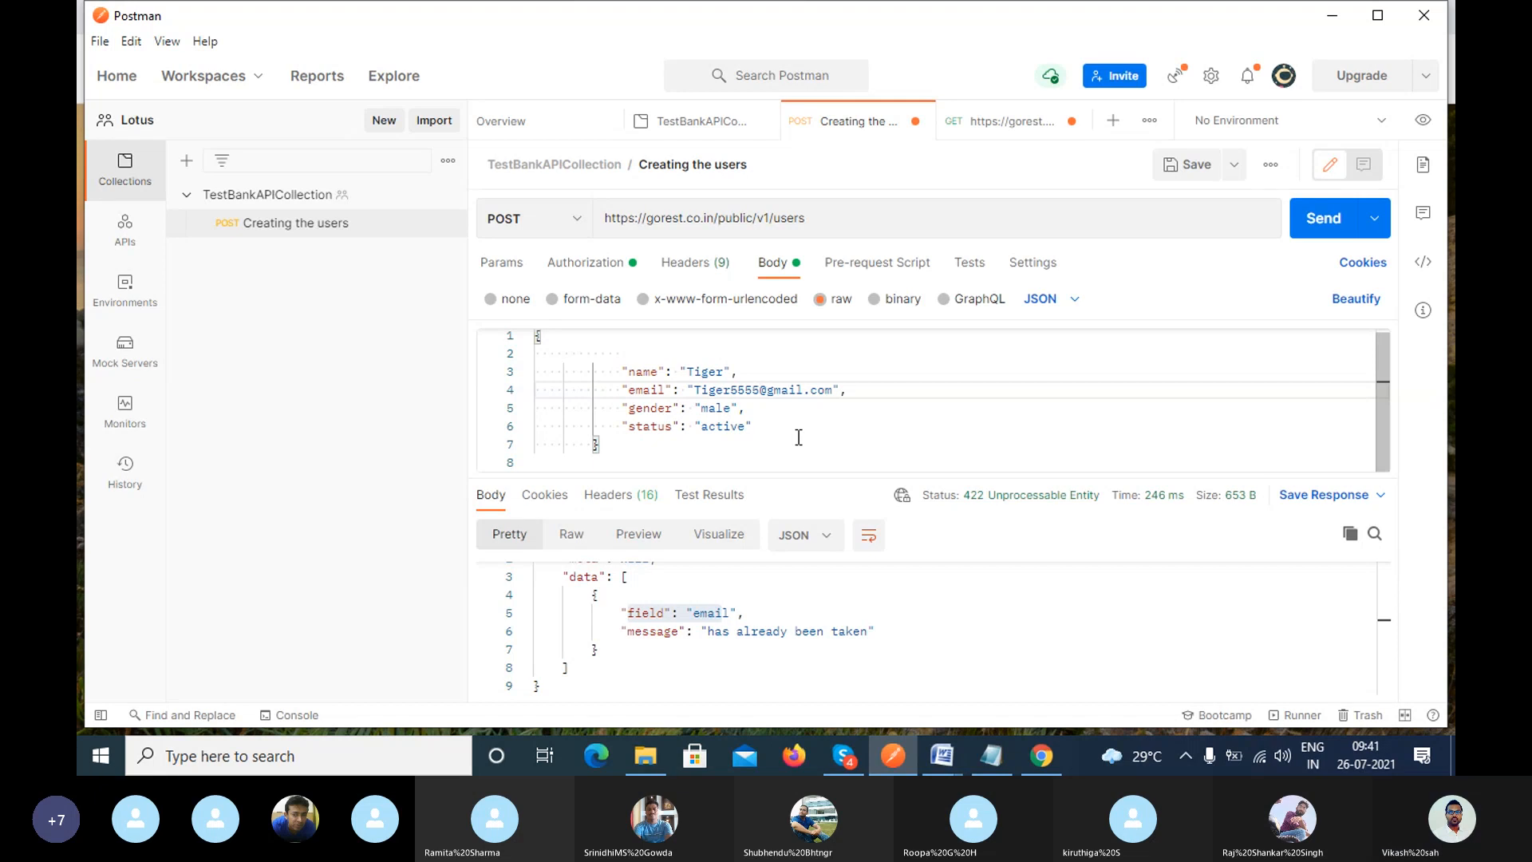
left_click(1308, 232)
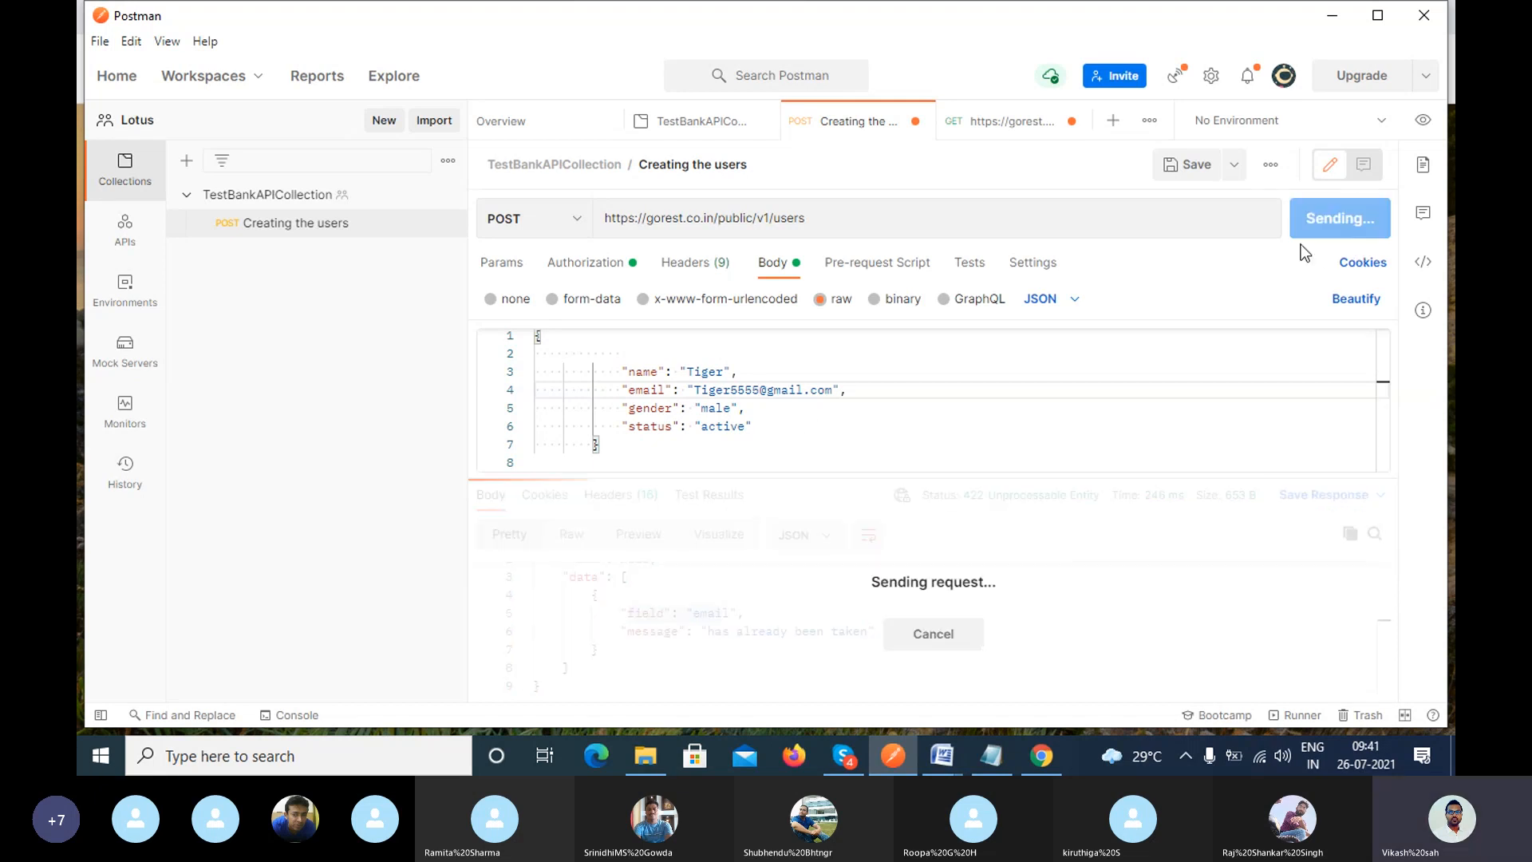
left_click_drag(859, 477, 910, 392)
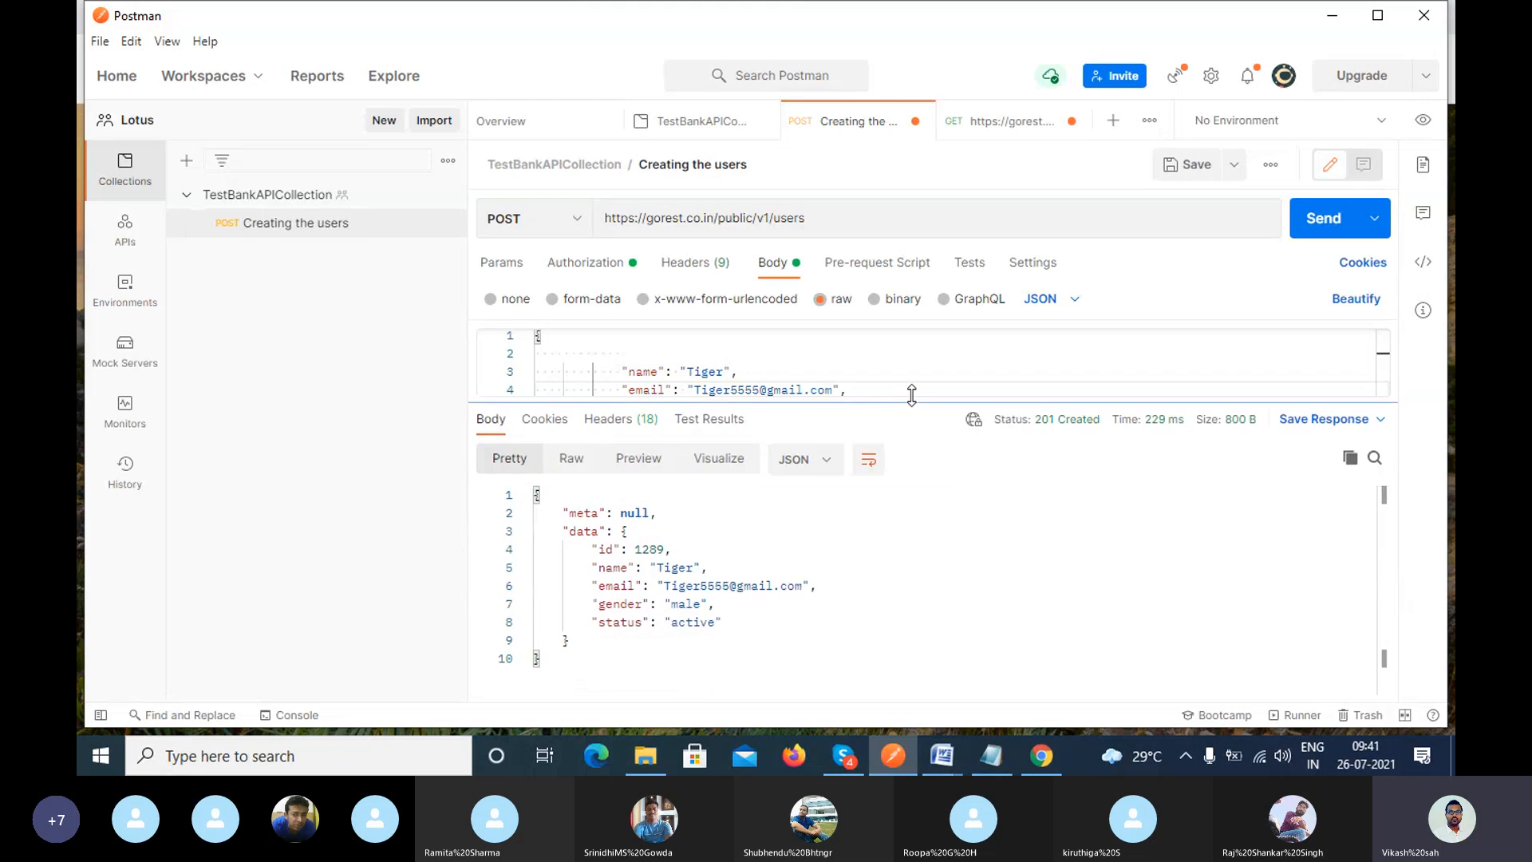
Examine the created user's fields in the response and review the EmailID and Name rules in Notepad.
left_click_drag(825, 625, 744, 553)
left_click(822, 543)
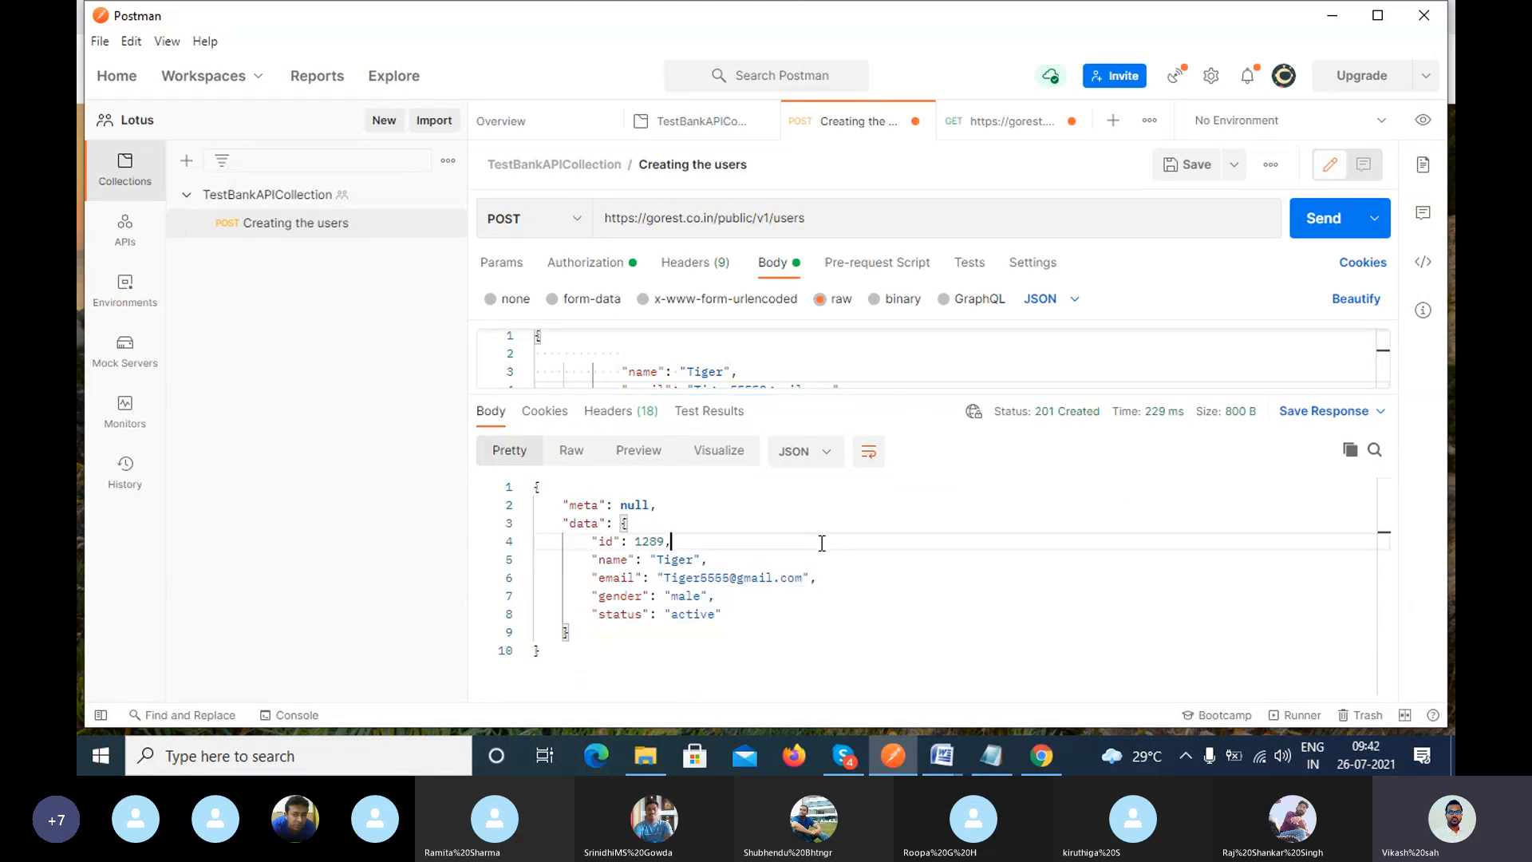
left_click(991, 758)
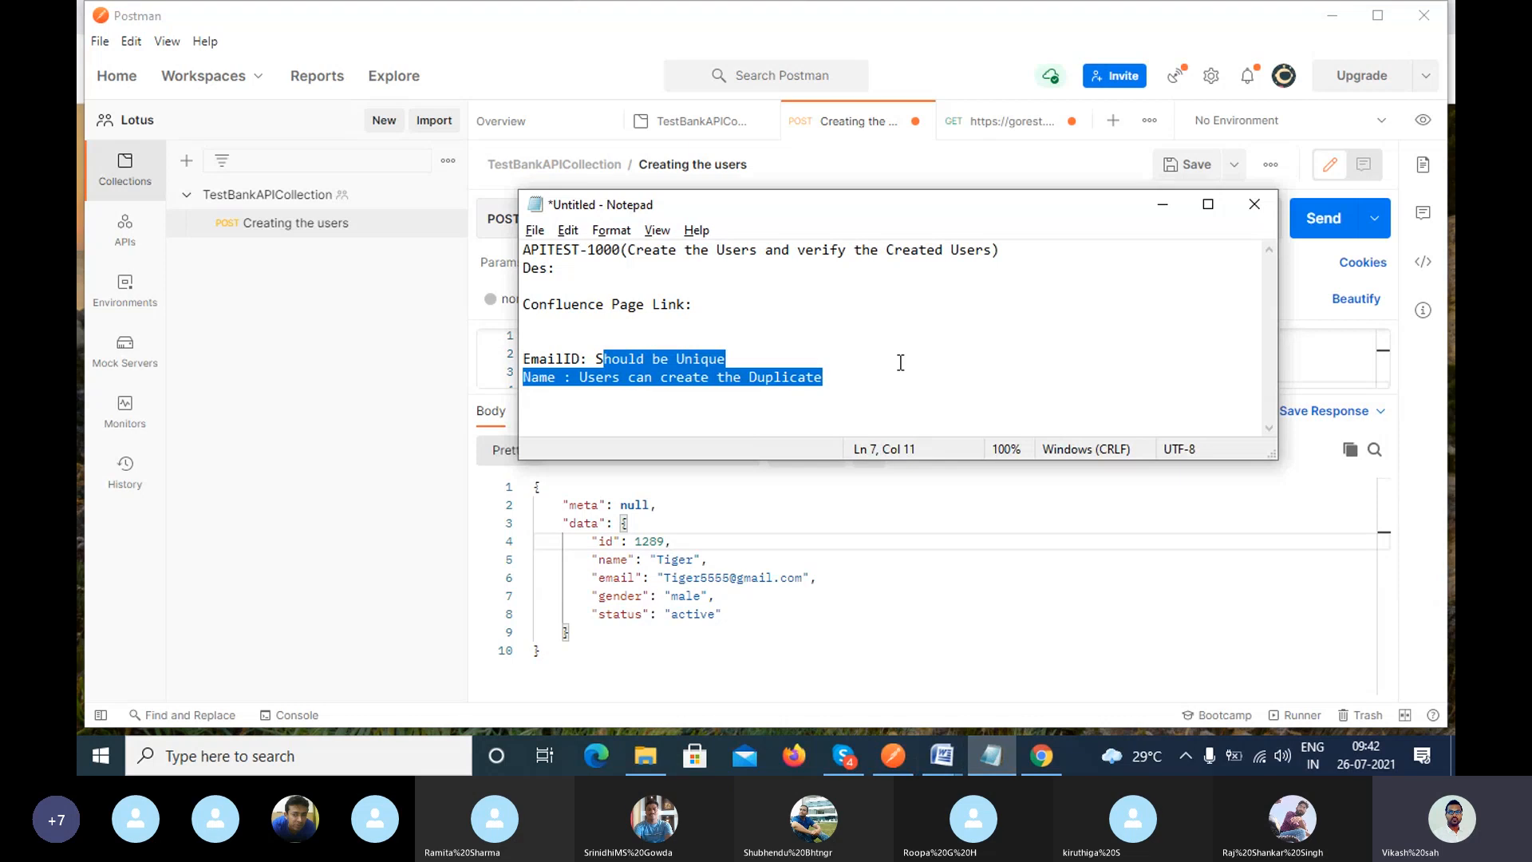
left_click(834, 403)
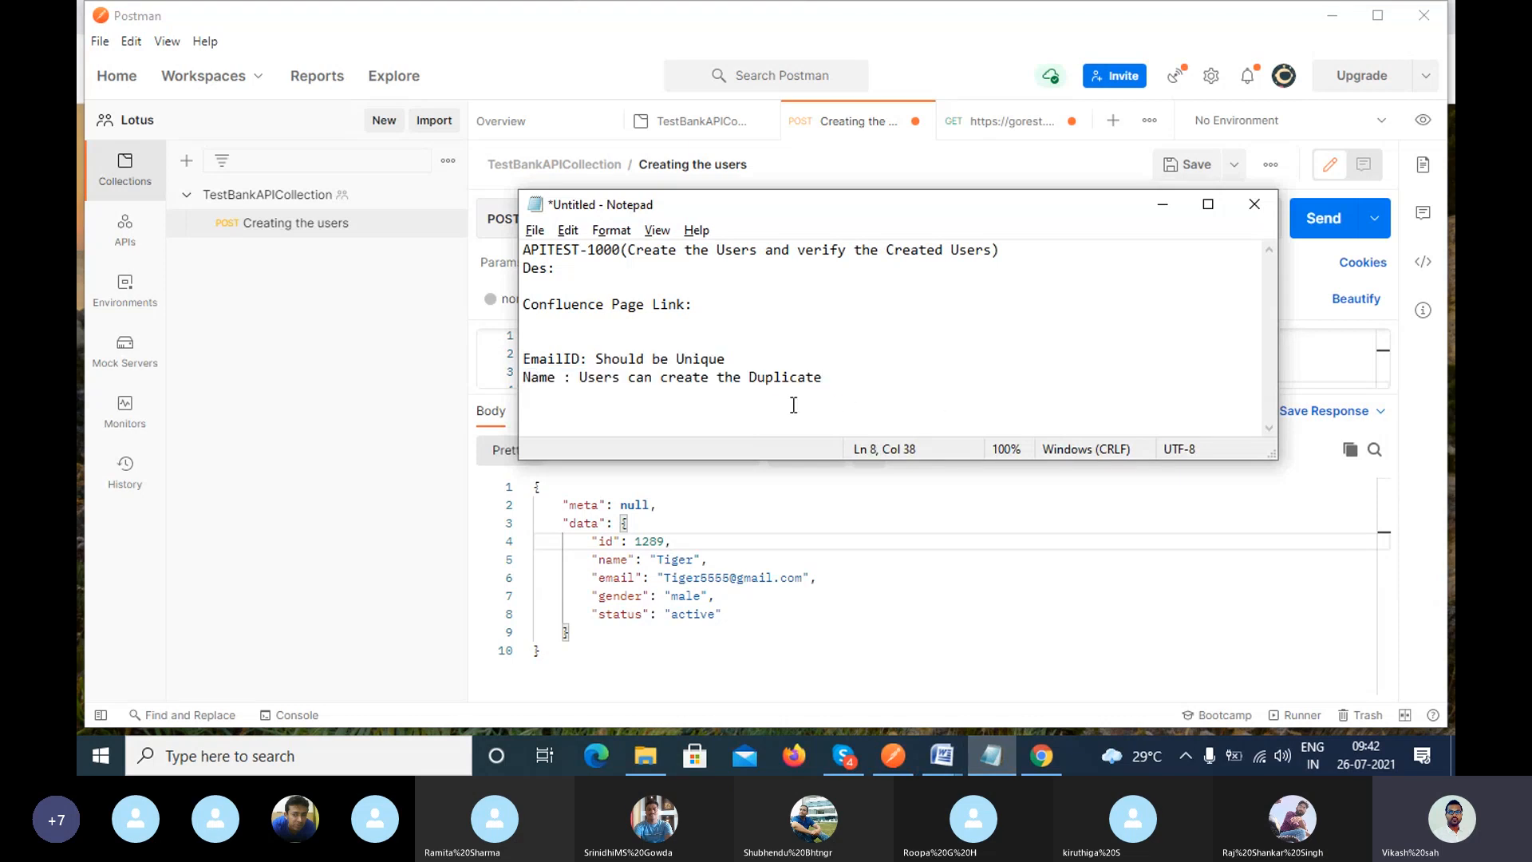
left_click(529, 358)
left_click(762, 357, "shift")
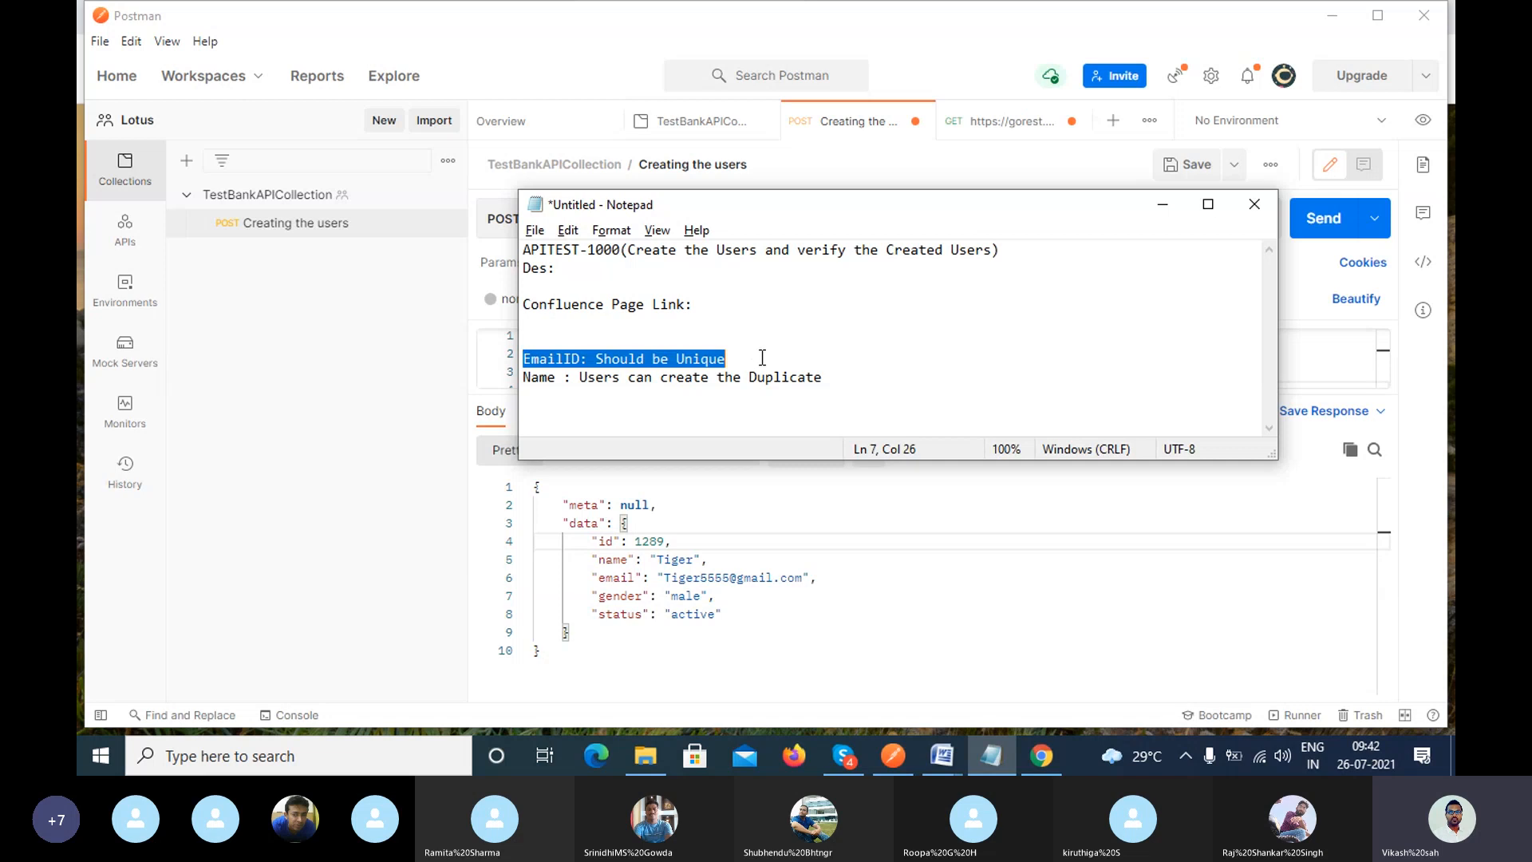
Replace the text of the Name rule in the notes with "Users name should be Unique".
left_click_drag(579, 377, 846, 378)
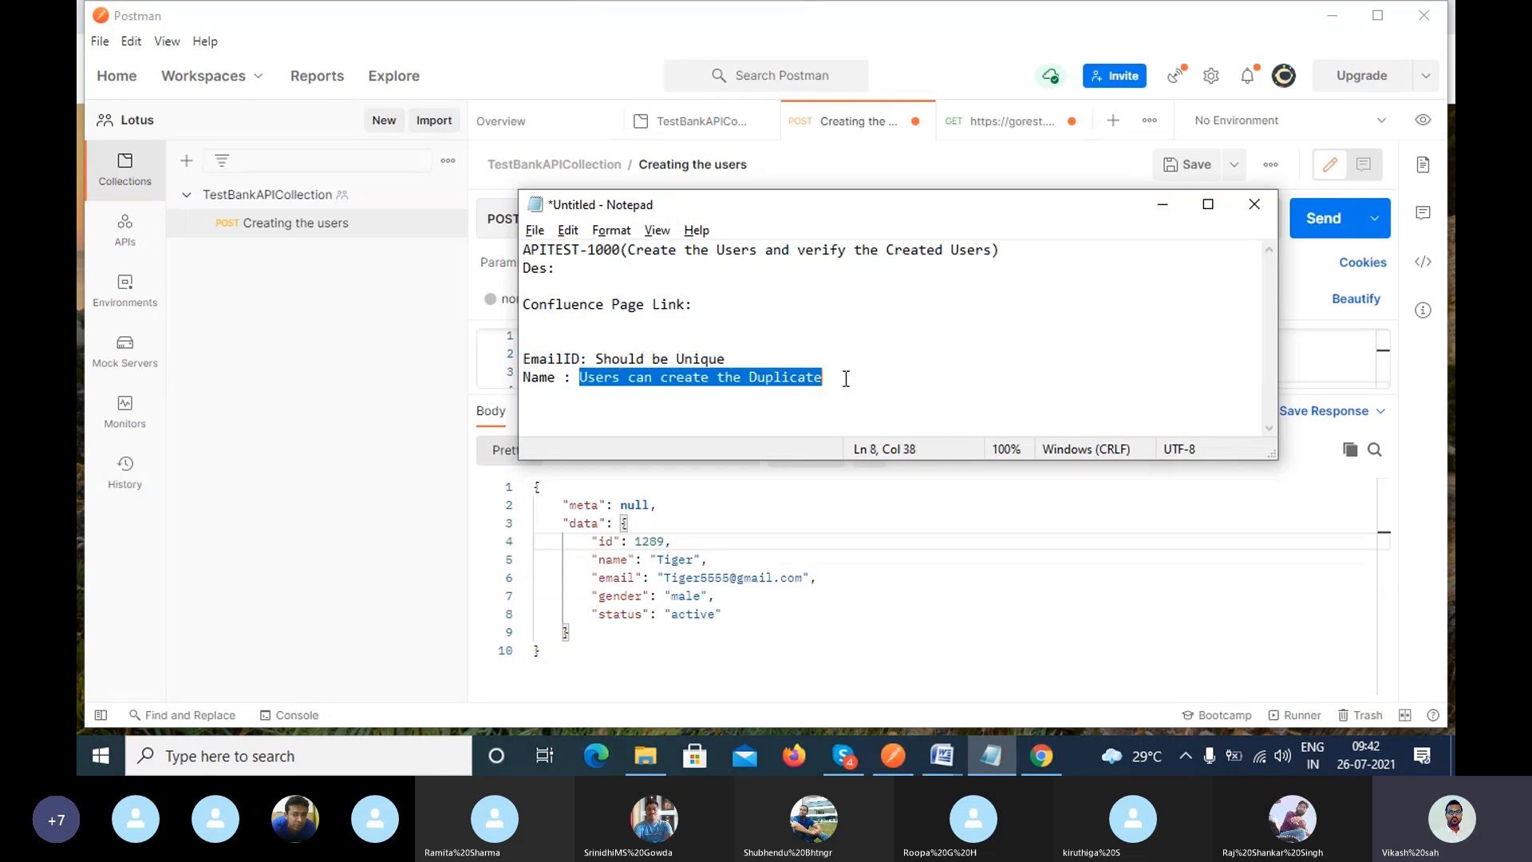
type("U")
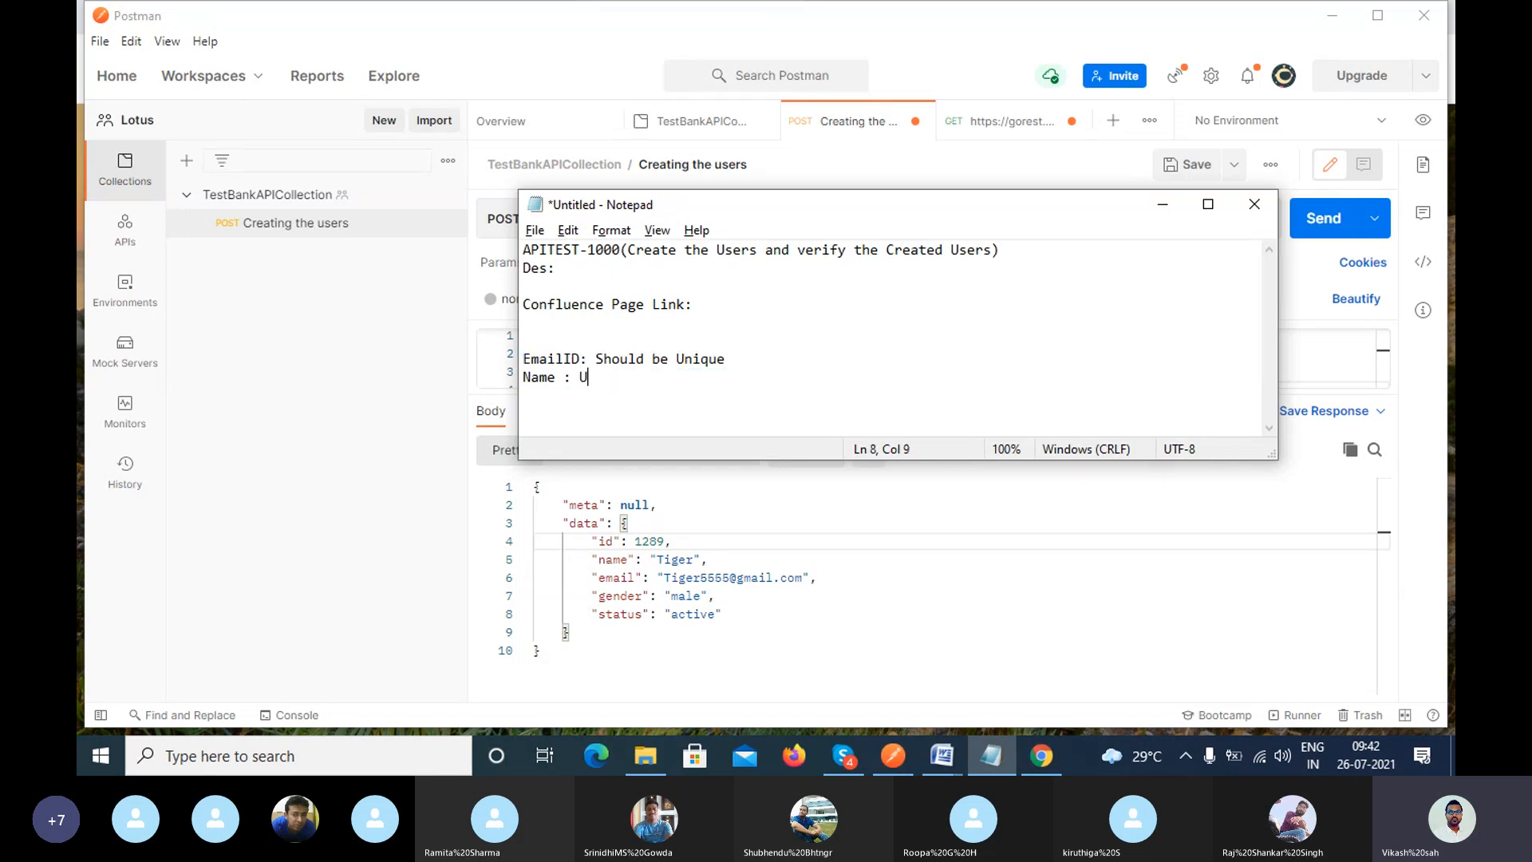
type("sers name should be Uni")
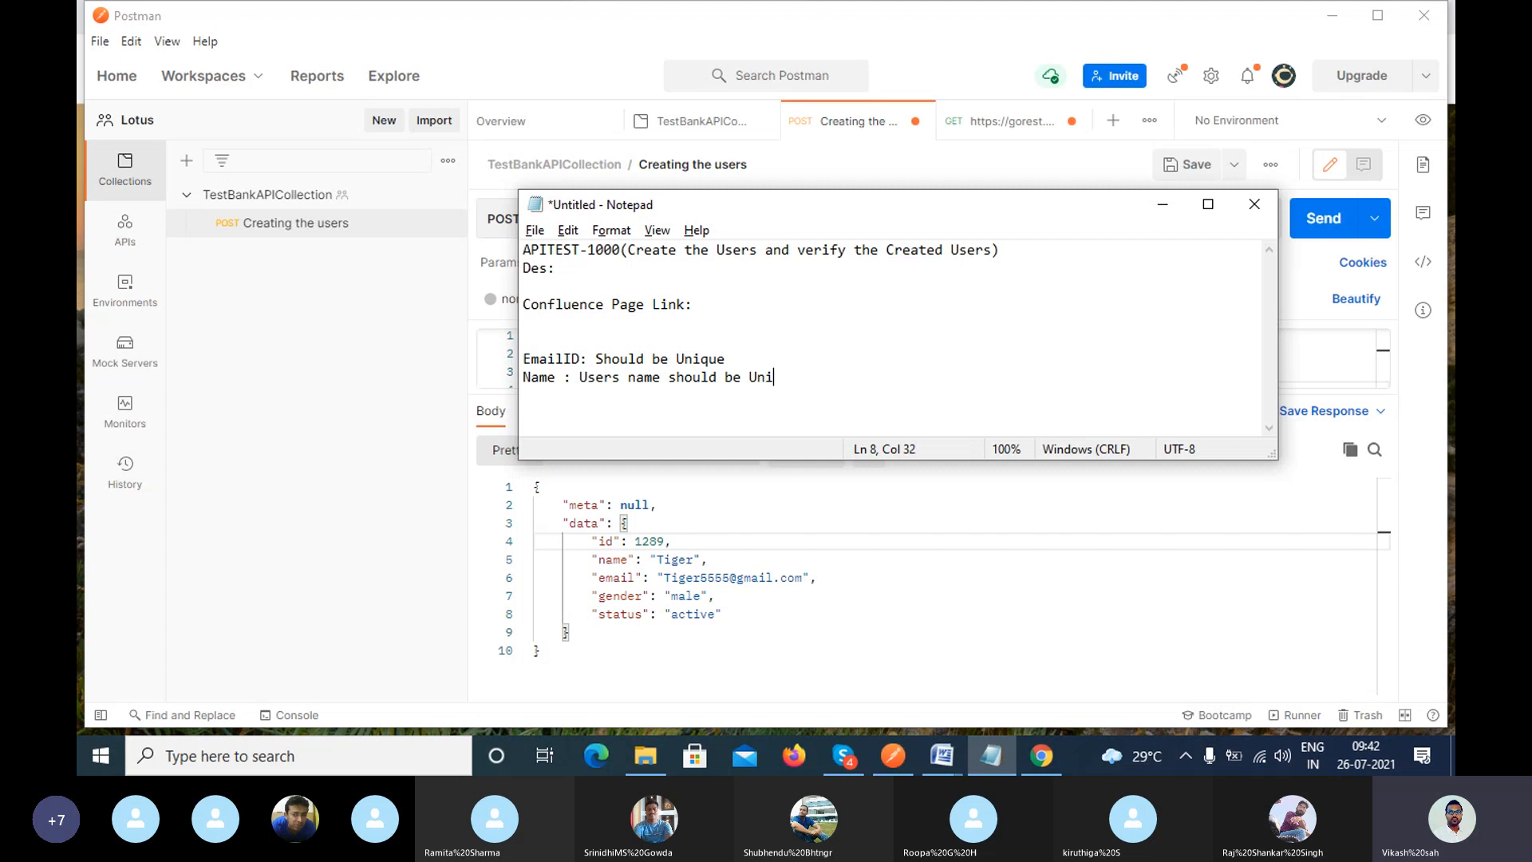
type("que")
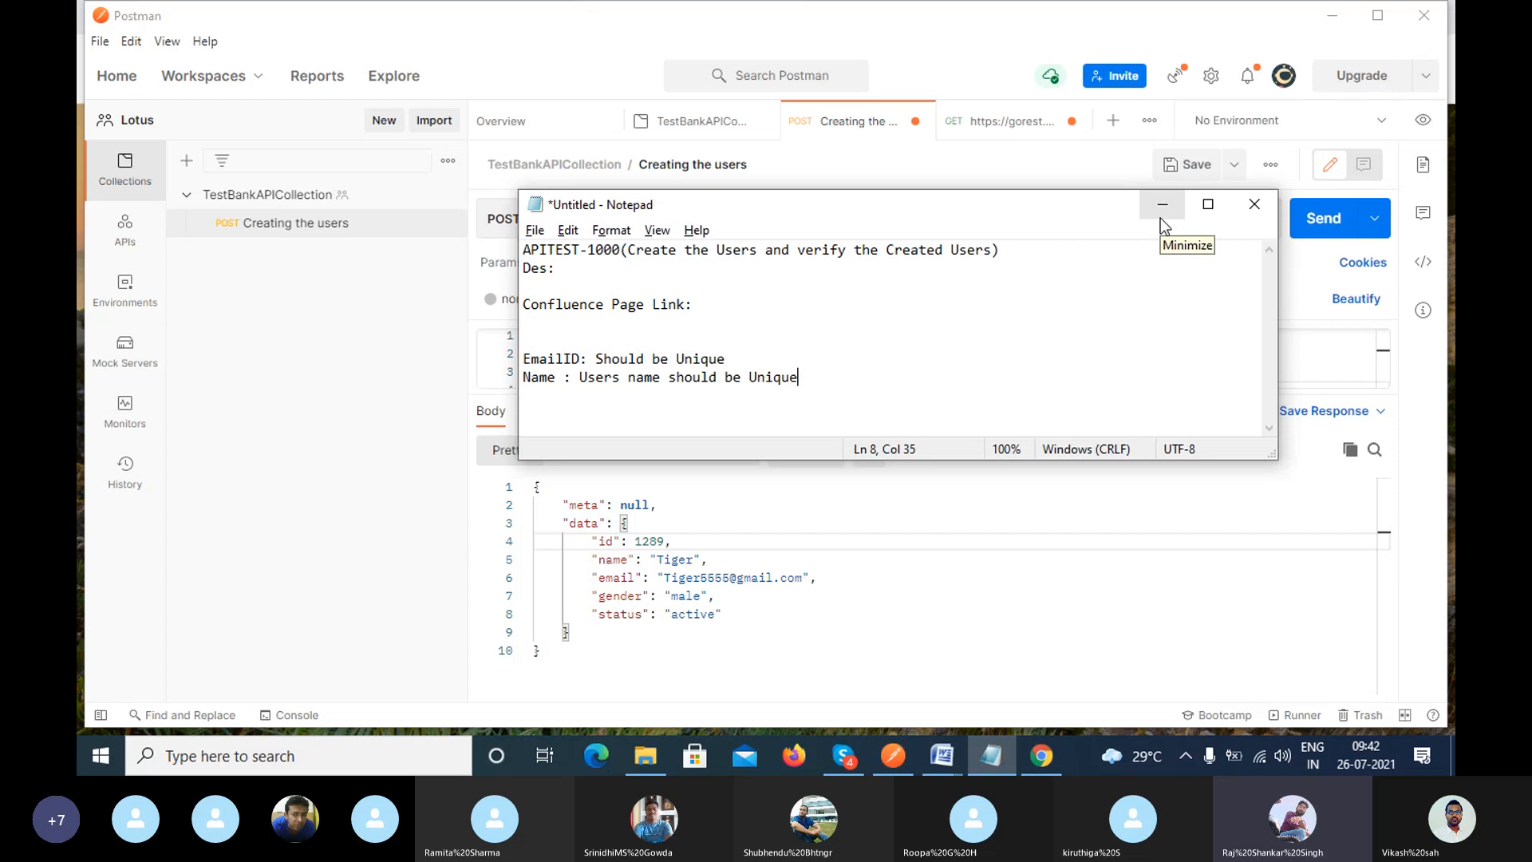
left_click(846, 746)
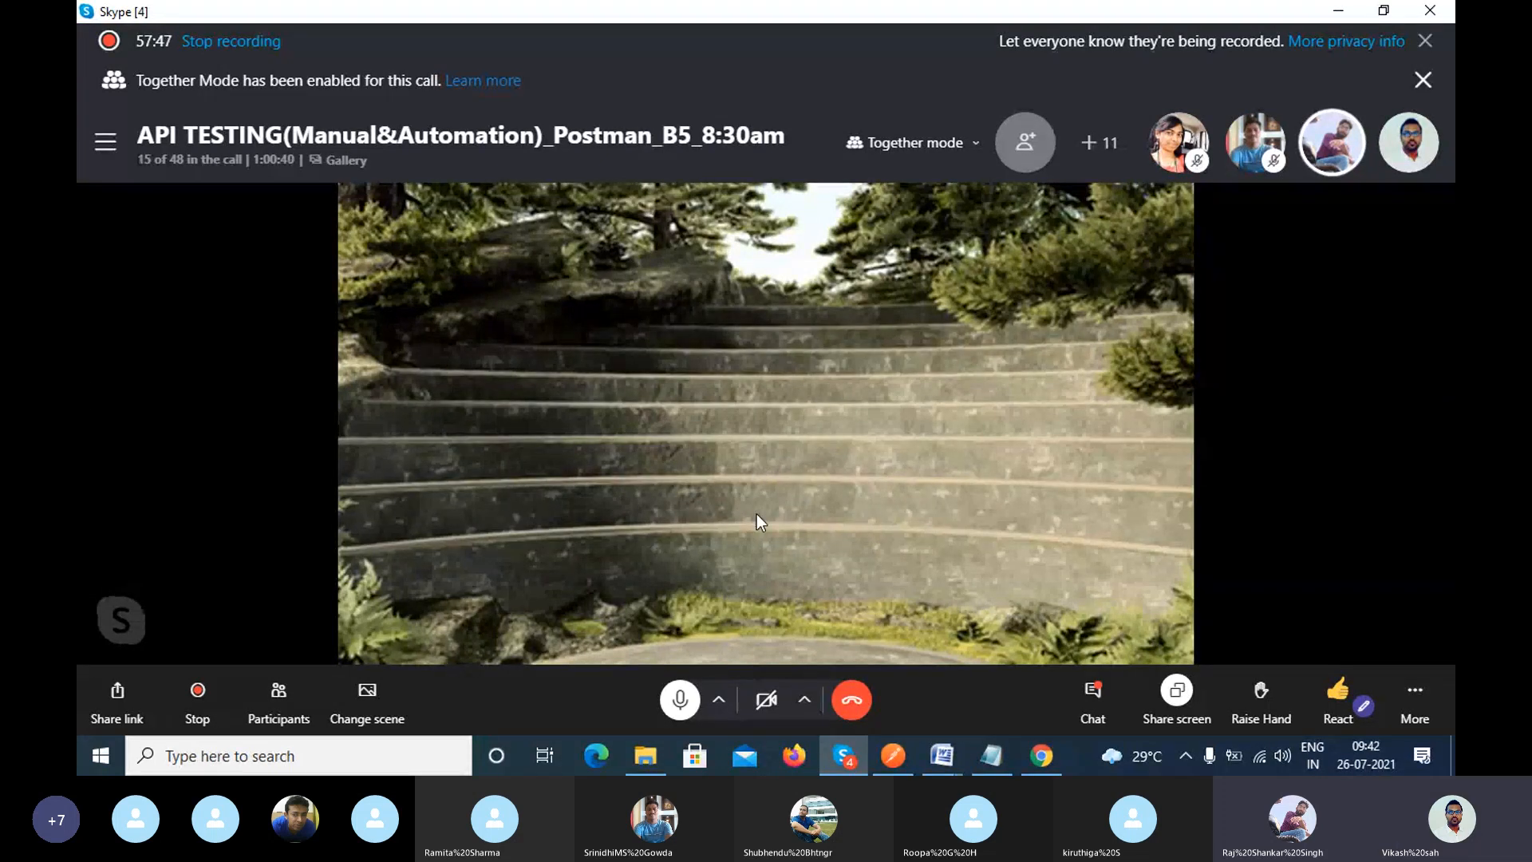
mouse_move(947, 754)
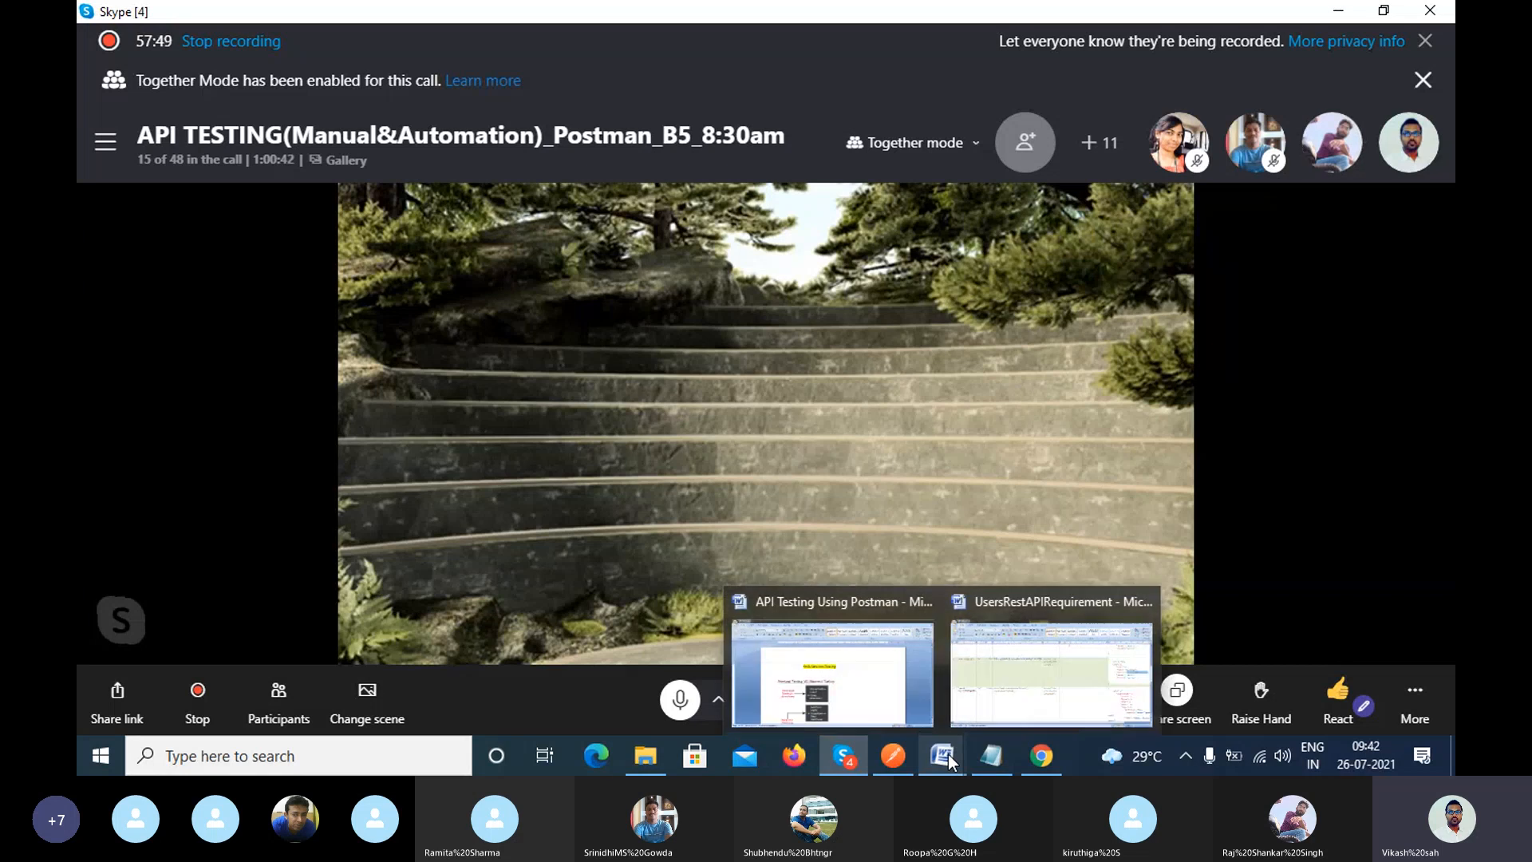
mouse_move(894, 659)
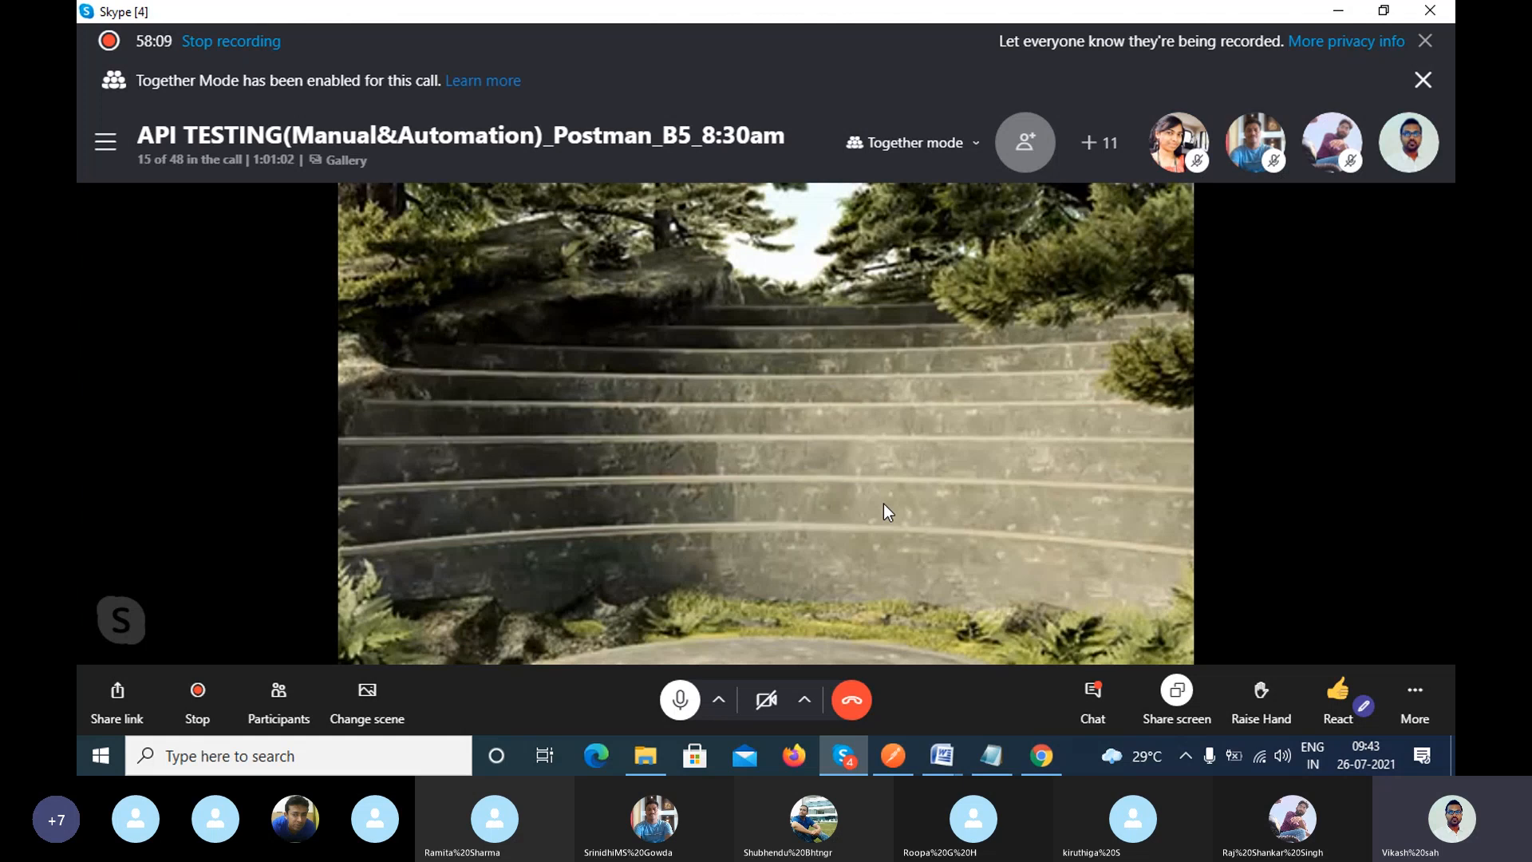
left_click(1338, 13)
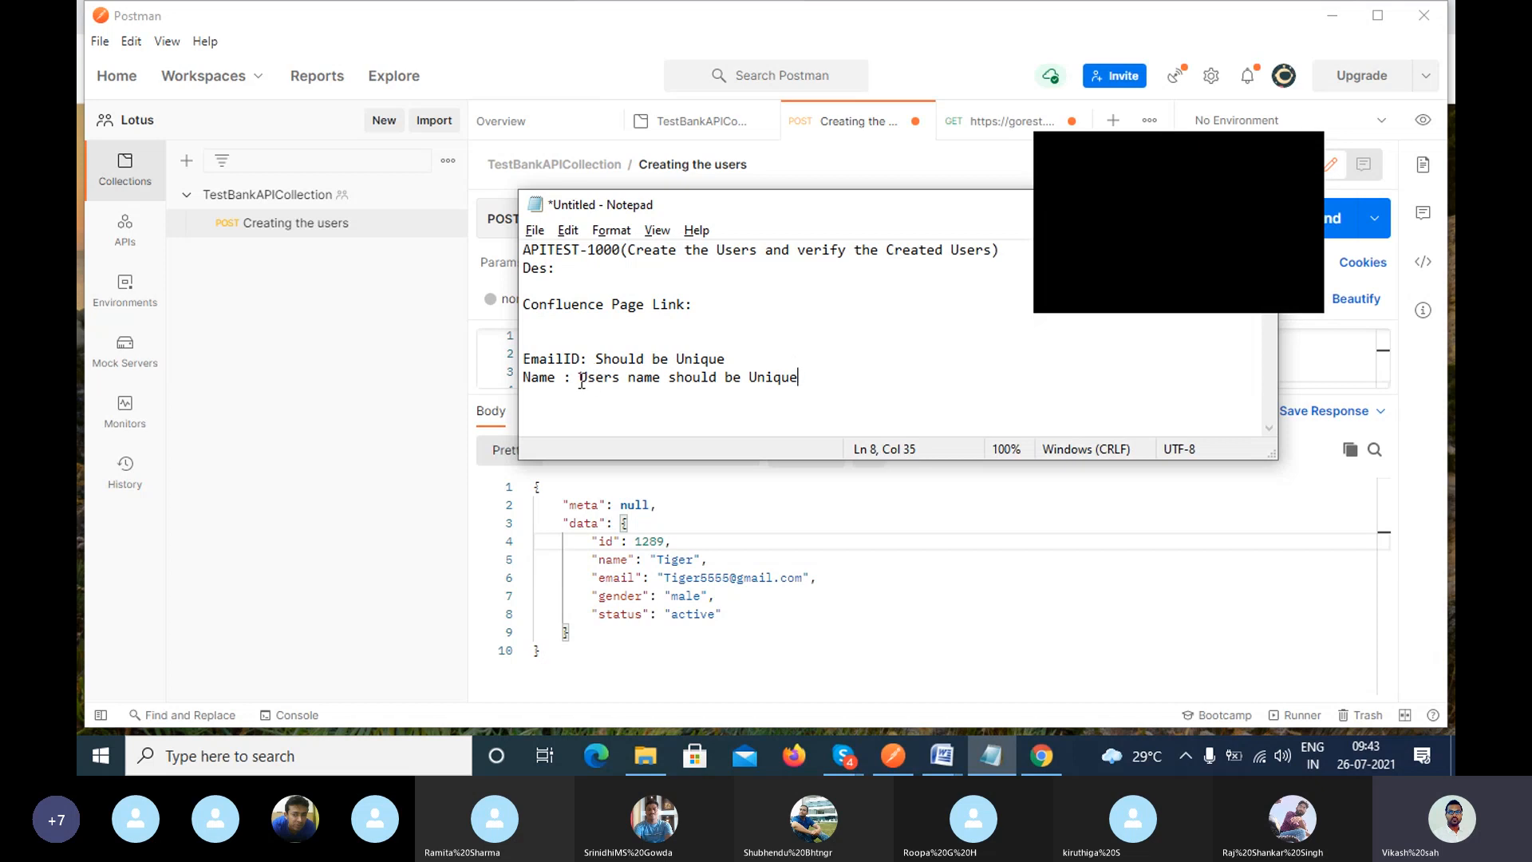
Review the EmailID rule, return to Postman, and replace the name value Tiger in the POST body with a new first name.
left_click_drag(588, 359, 752, 359)
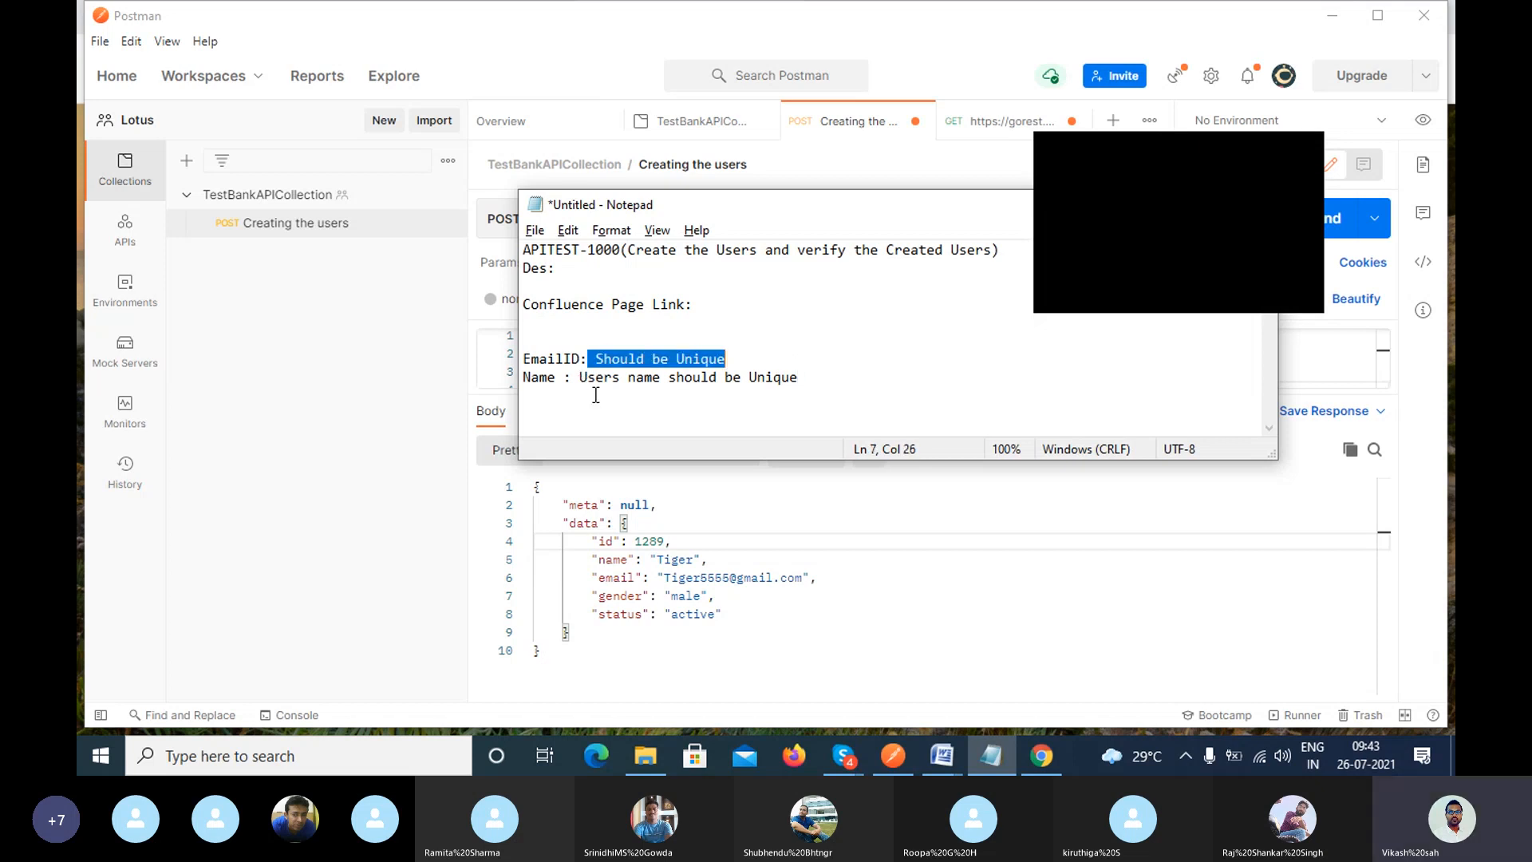
left_click_drag(587, 376, 843, 498)
left_click(838, 539)
left_click(725, 374)
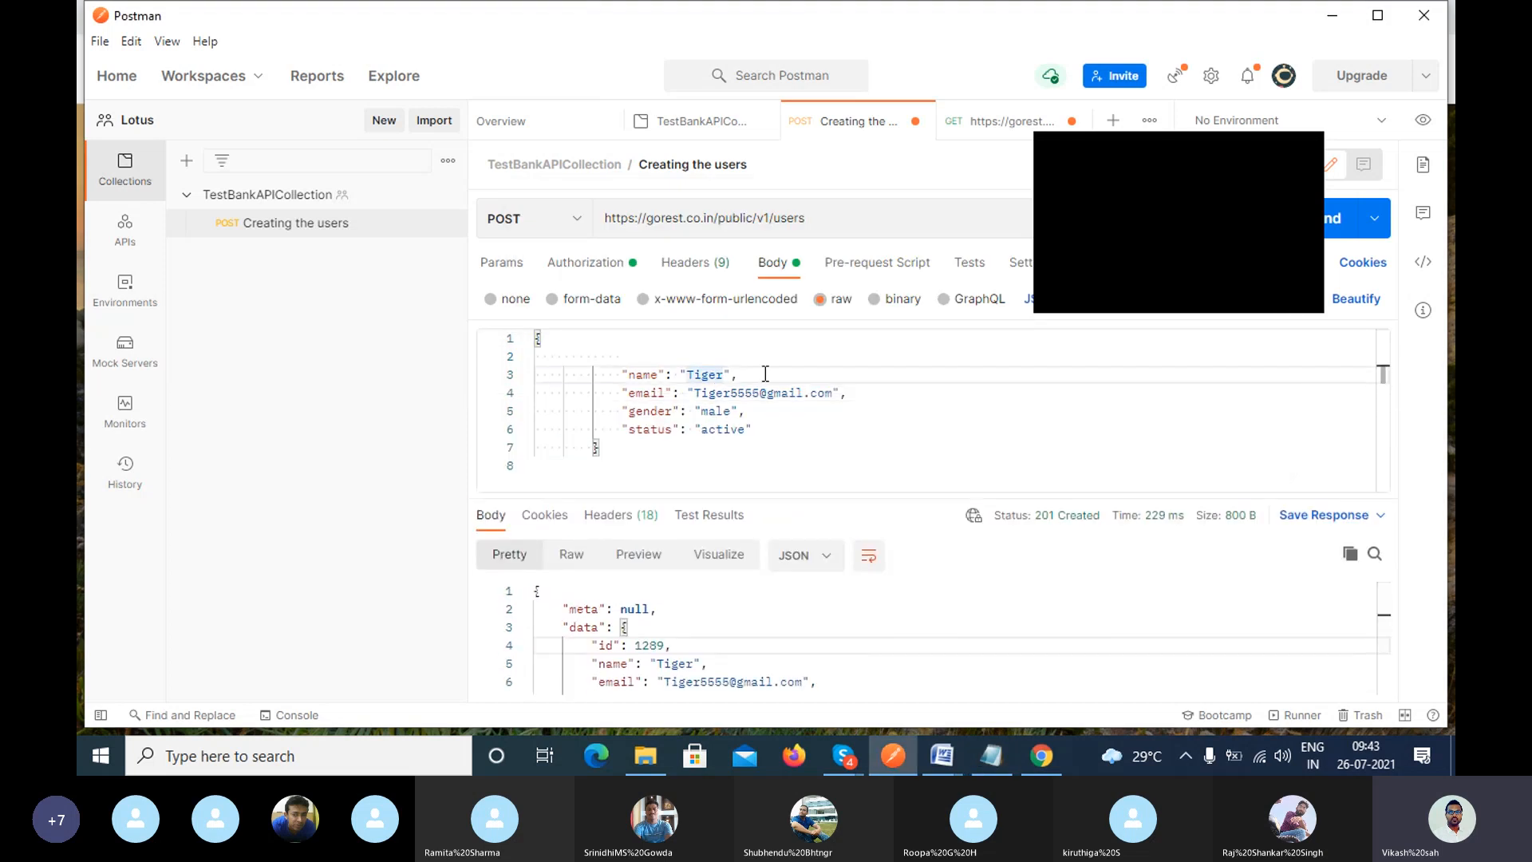
key("BackSpace")
key("BackSpace")
key("BackSpace")
key("BackSpace")
key("BackSpace")
type("Mayank")
Replace the word Tiger before 5555 in the POST body's email value with the letter M.
double_click(735, 392)
left_click(735, 392)
key("BackSpace")
key("BackSpace")
key("BackSpace")
key("BackSpace")
key("BackSpace")
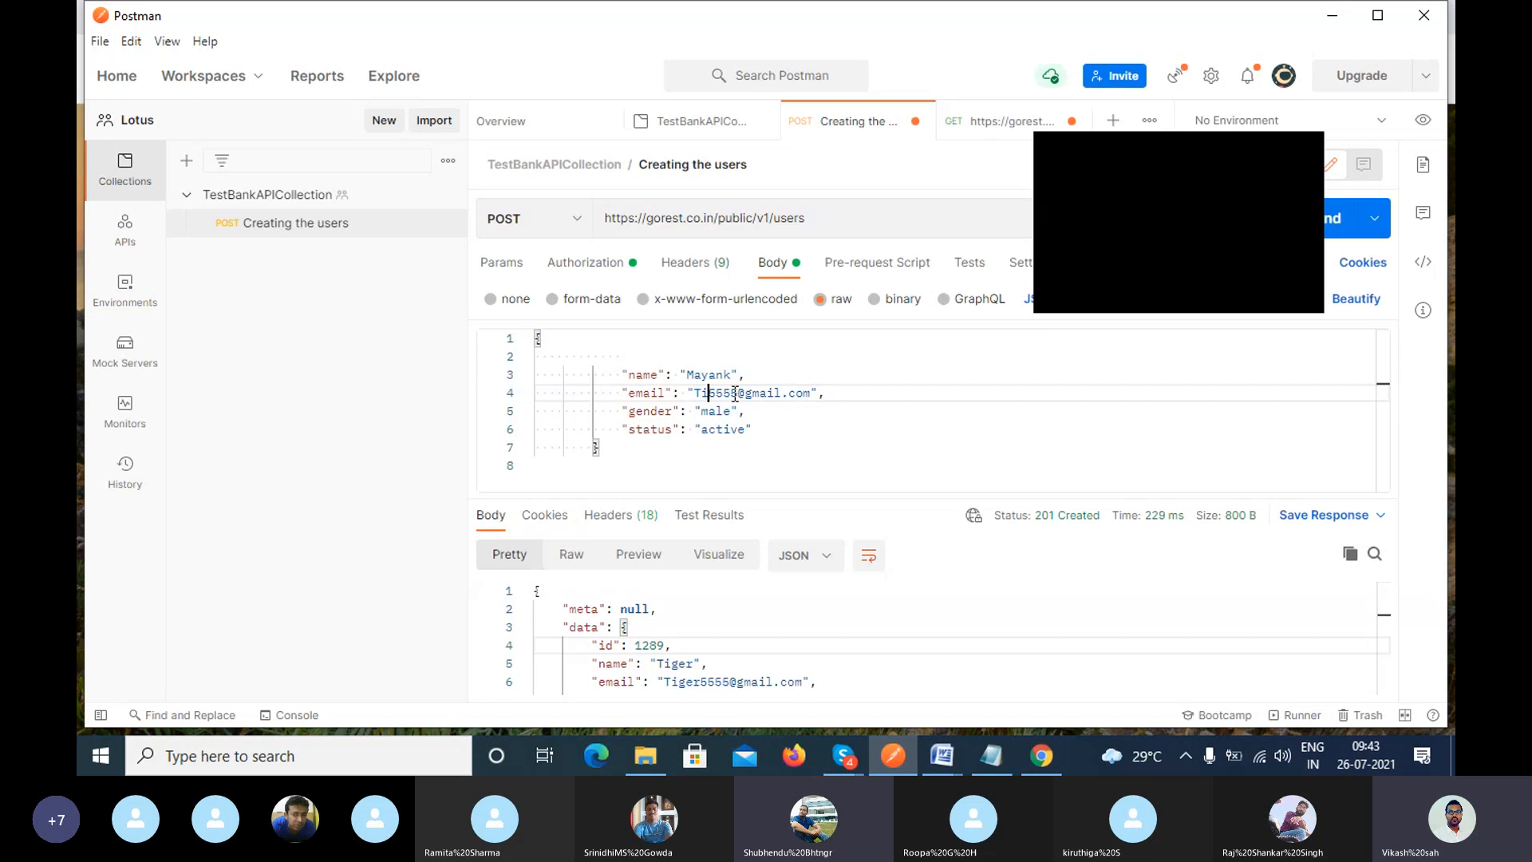
type("M")
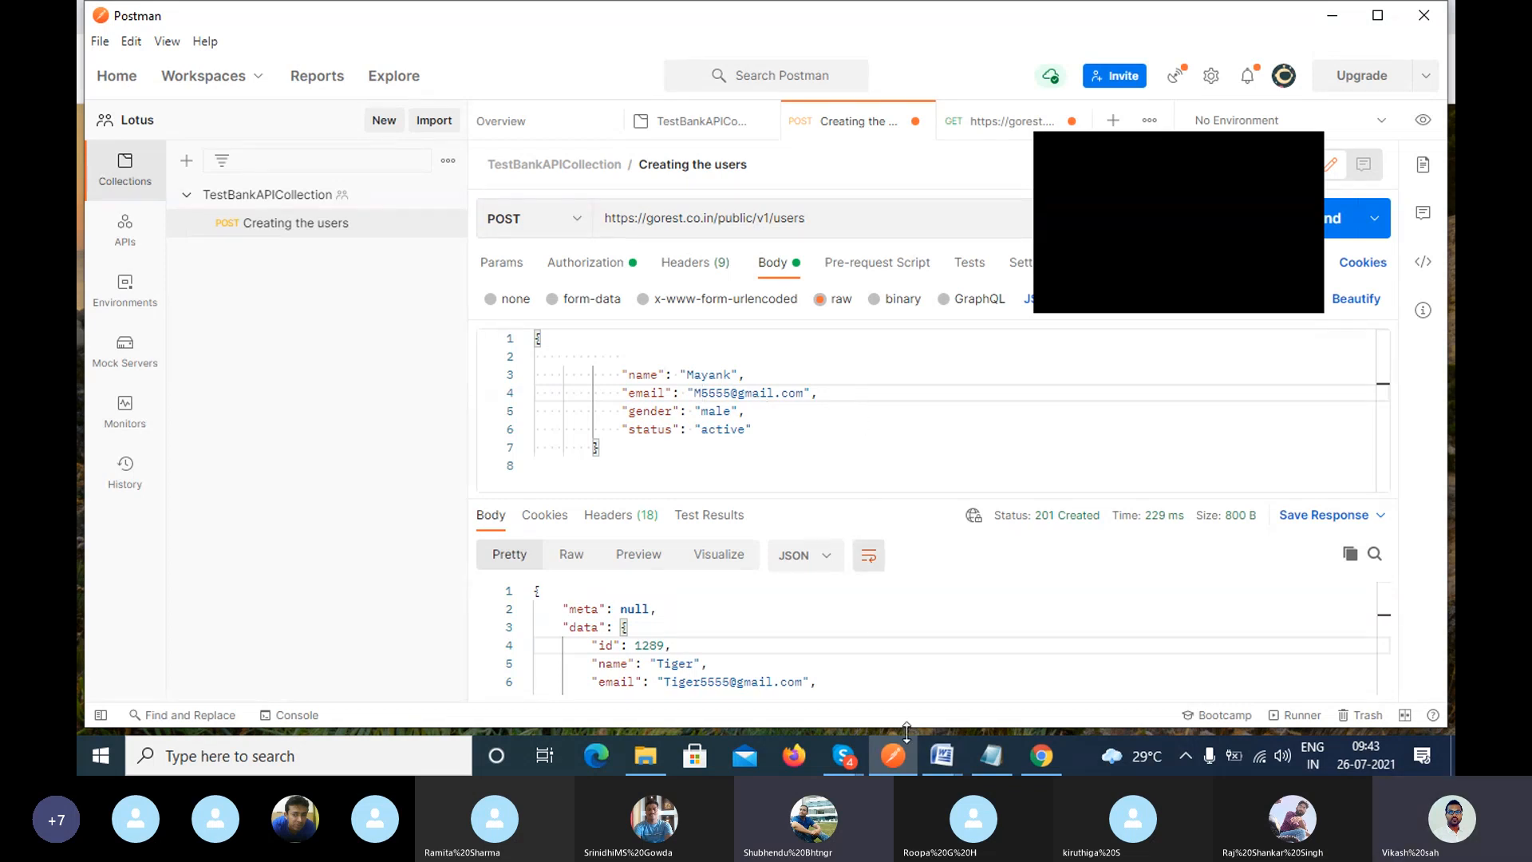
left_click(843, 755)
left_click(834, 690)
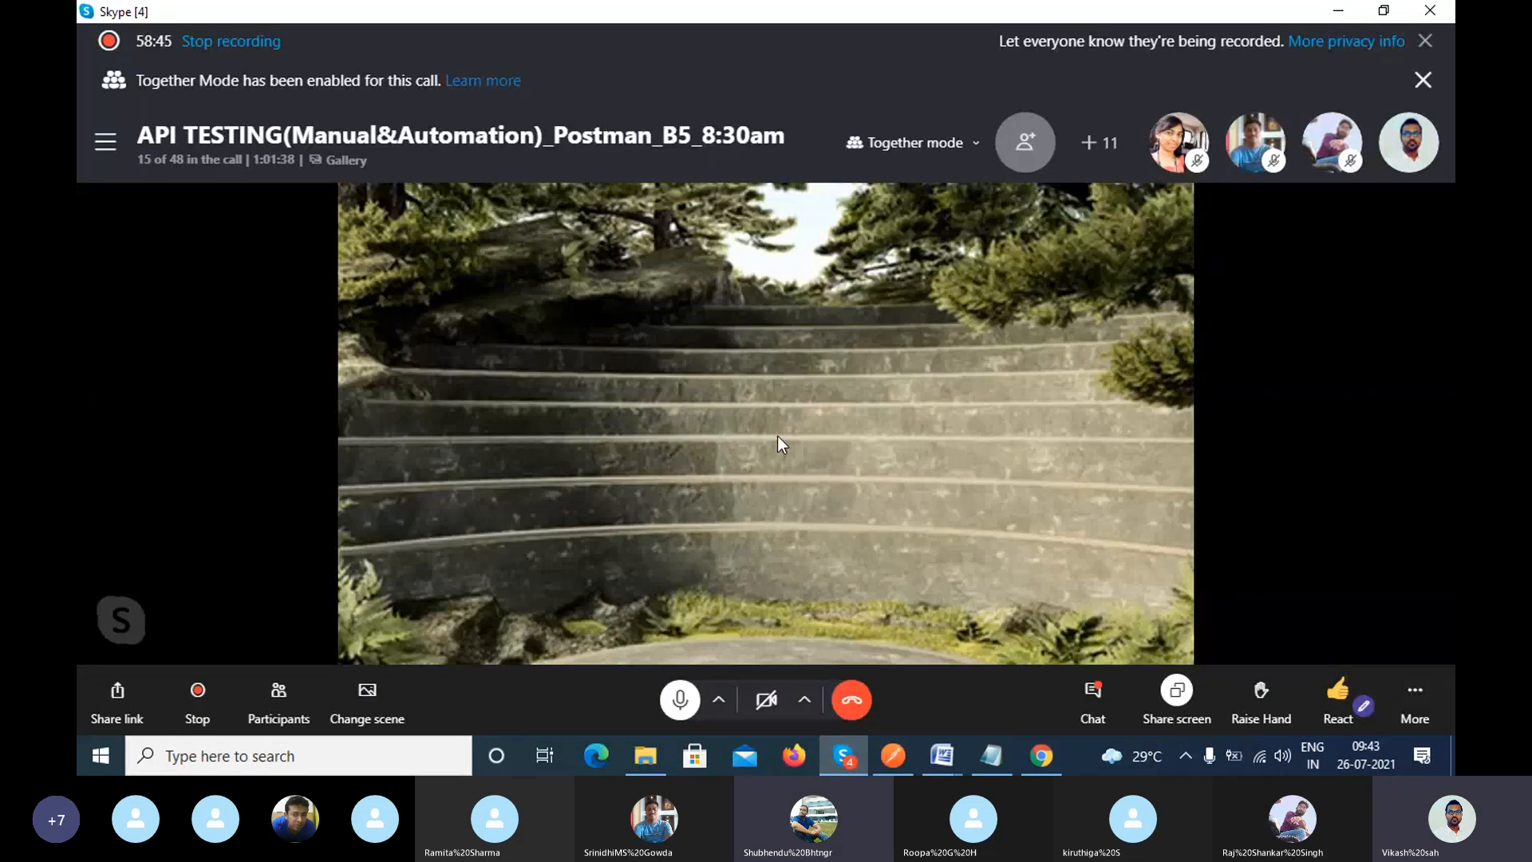
key("alt+Tab")
left_click(821, 435)
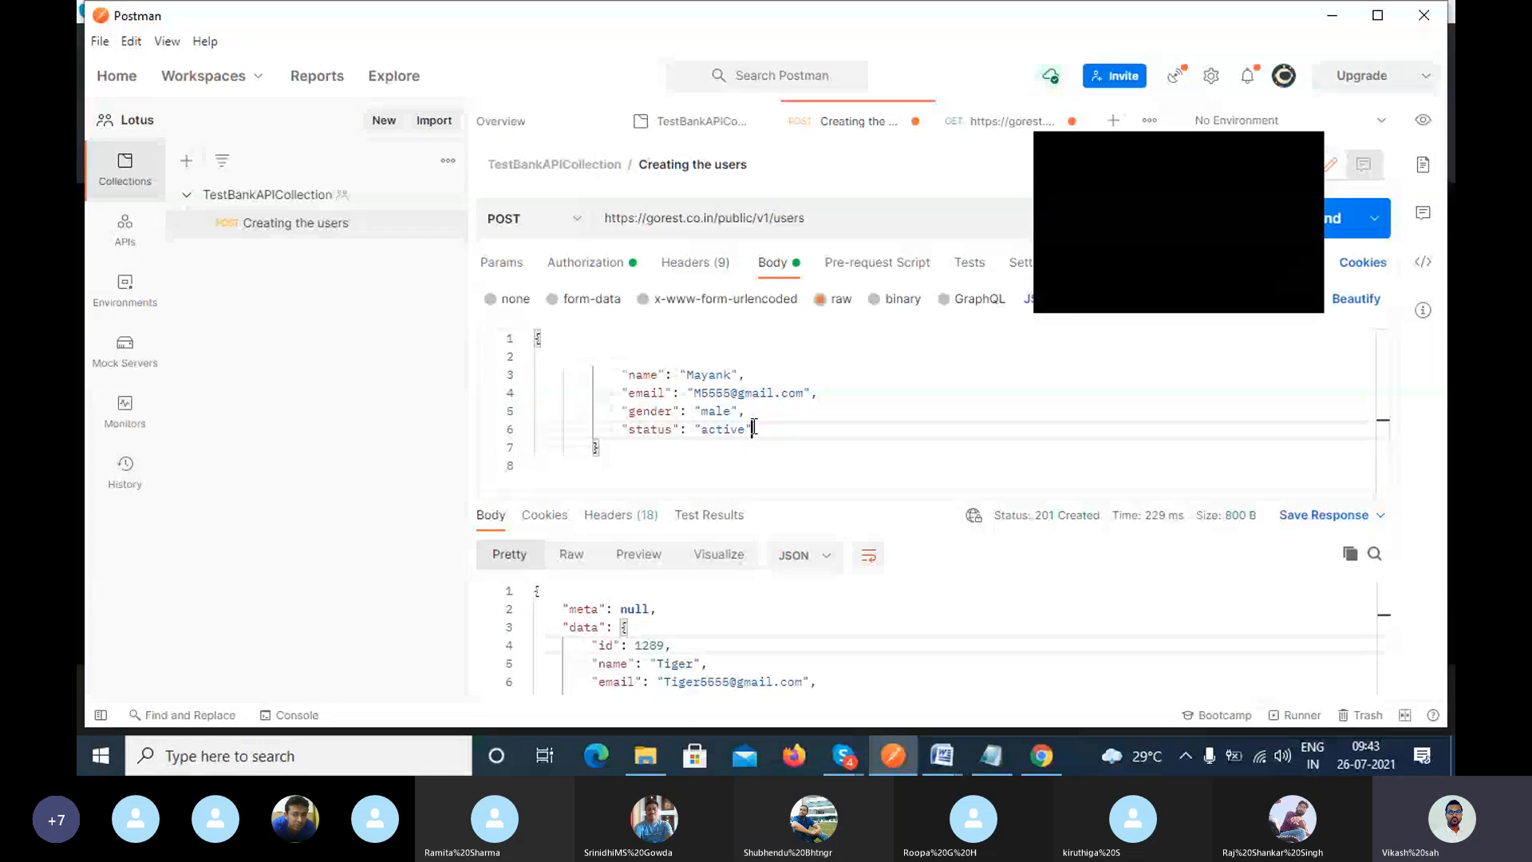
Complete the new first name in the email value and replace the digits 5555 before the @ with 123.
left_click_drag(702, 392, 803, 393)
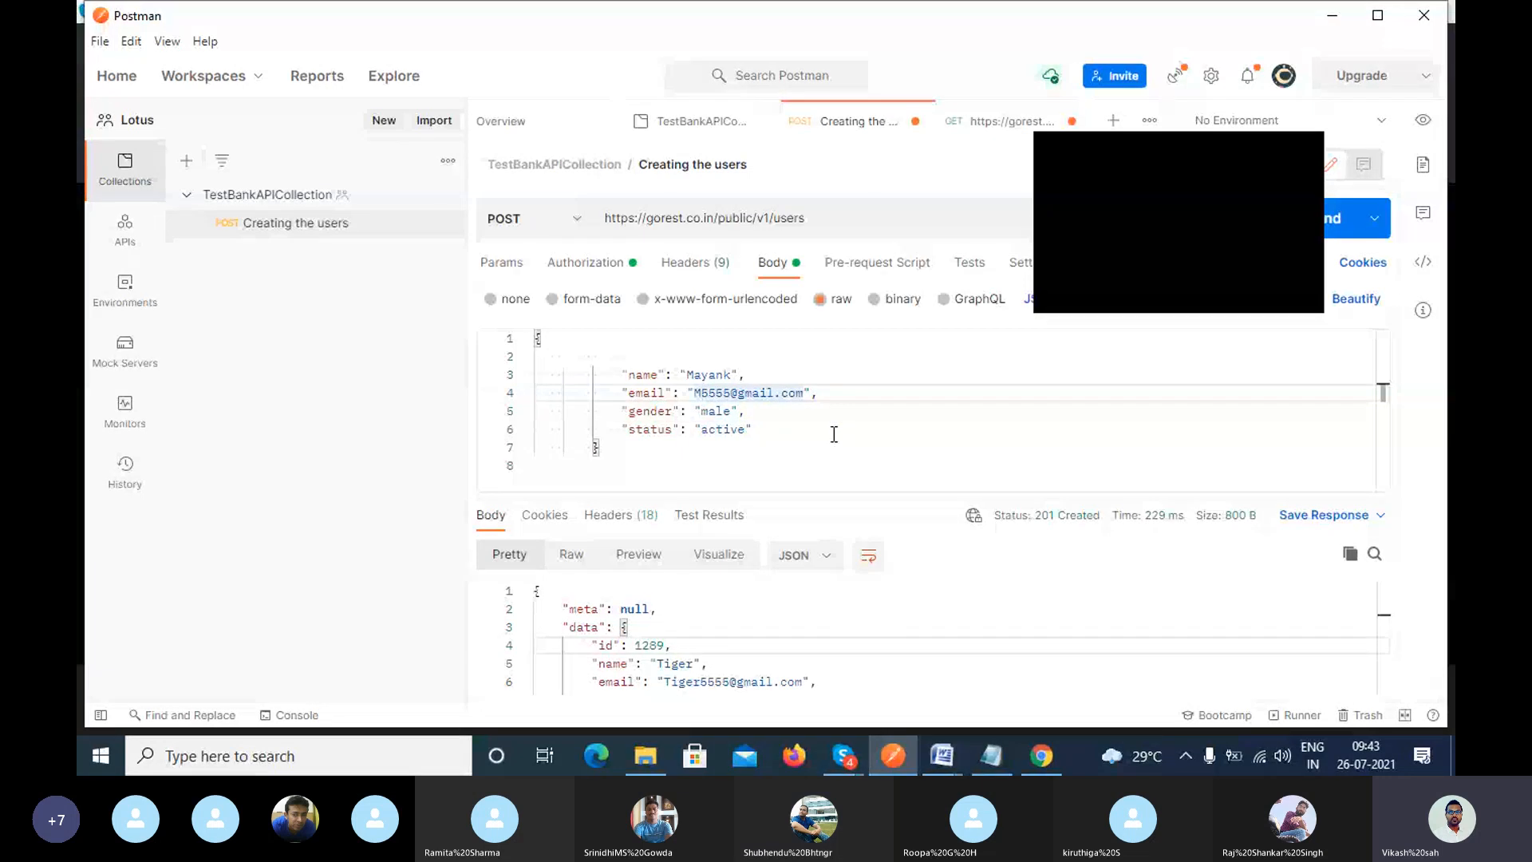
type("ayan")
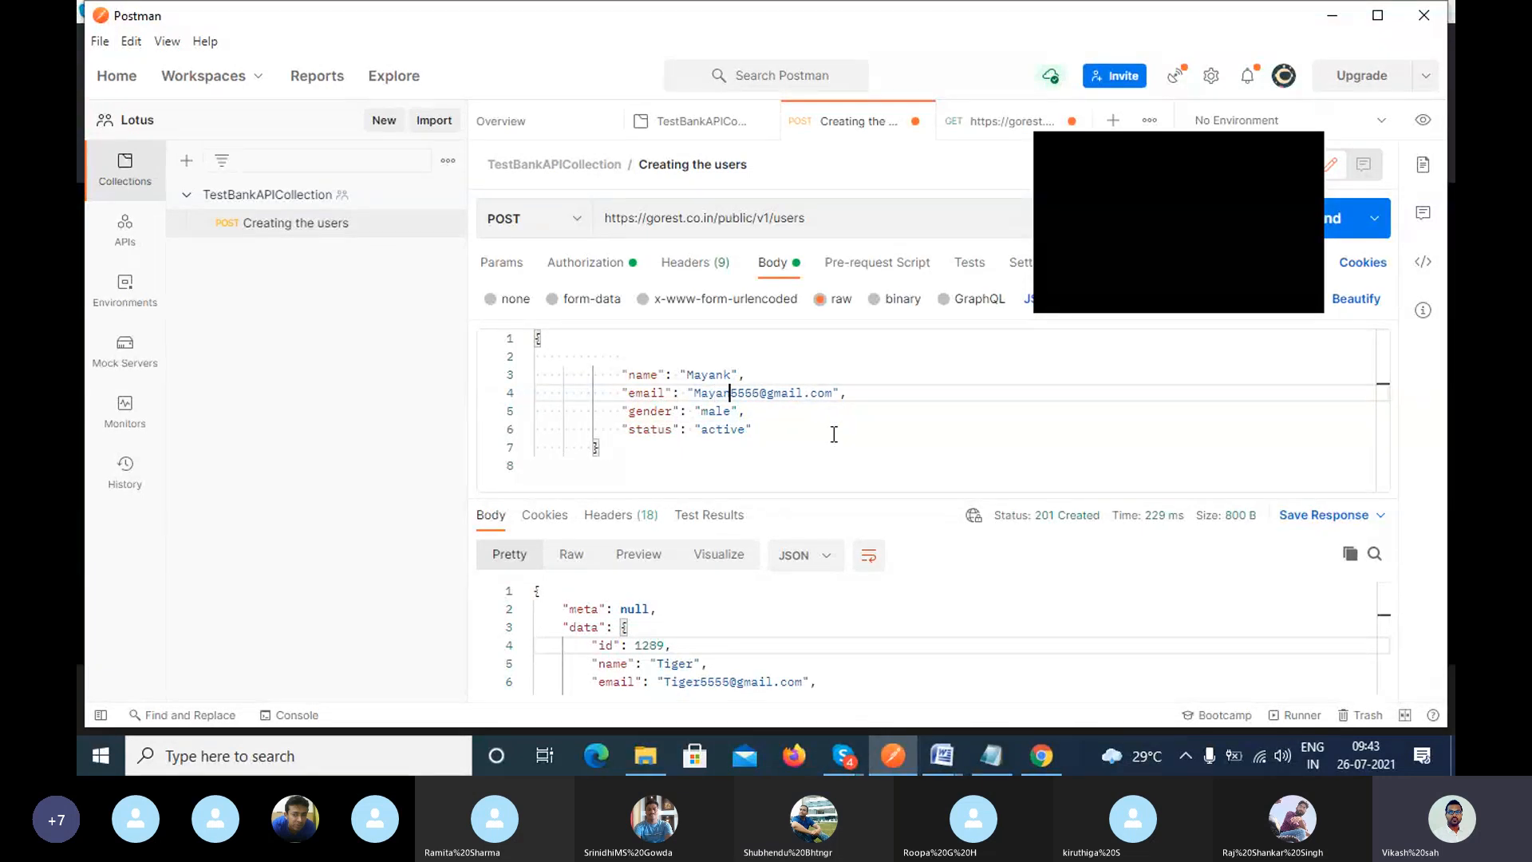
type("k")
key("Right")
key("Right")
key("Right")
key("Right")
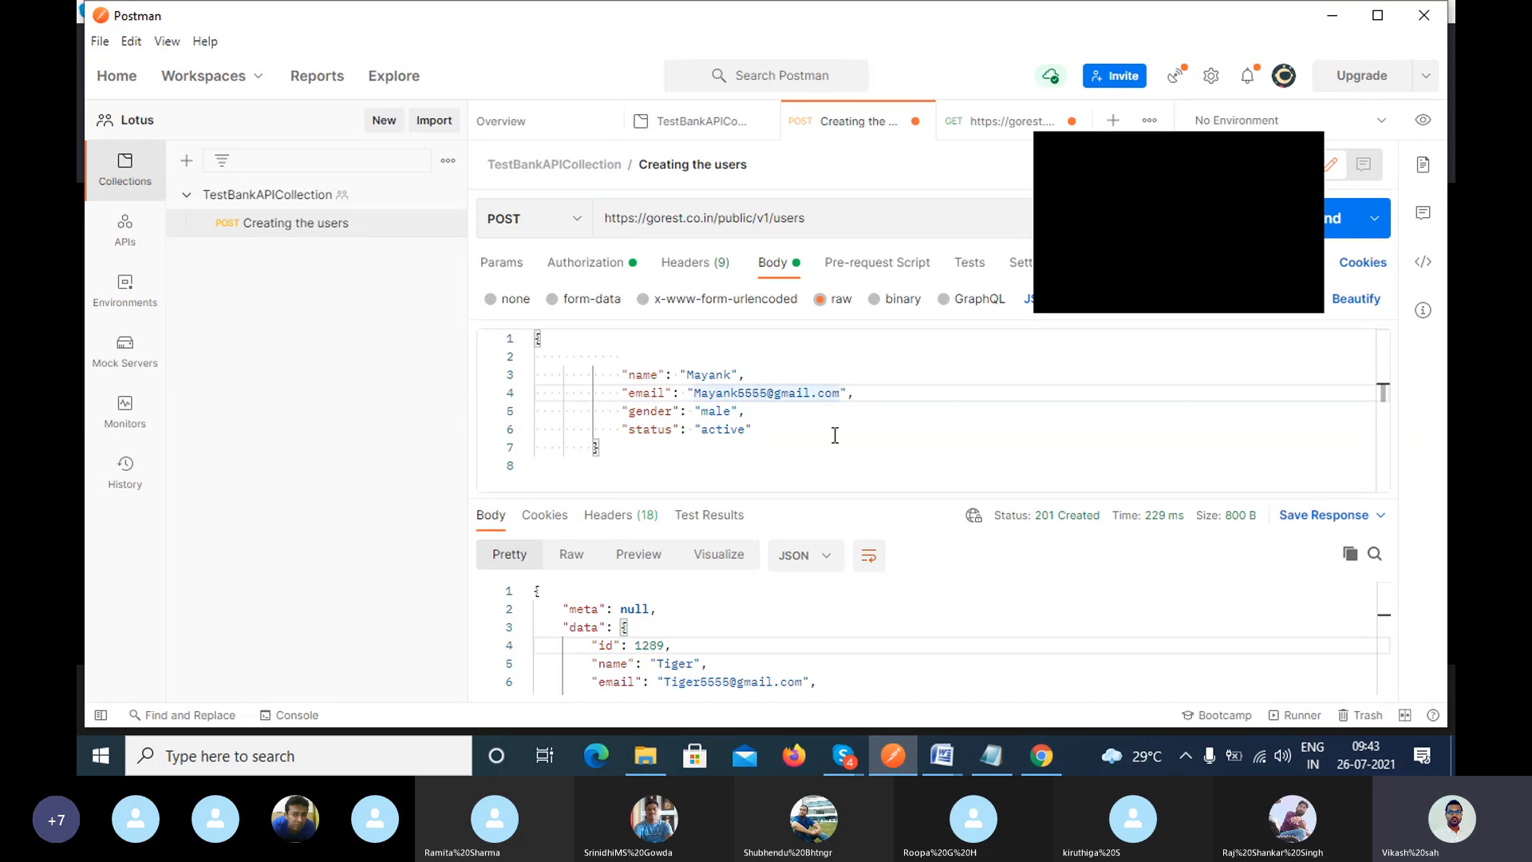
key("BackSpace")
key("BackSpace")
key("BackSpace")
key("BackSpace")
type("123")
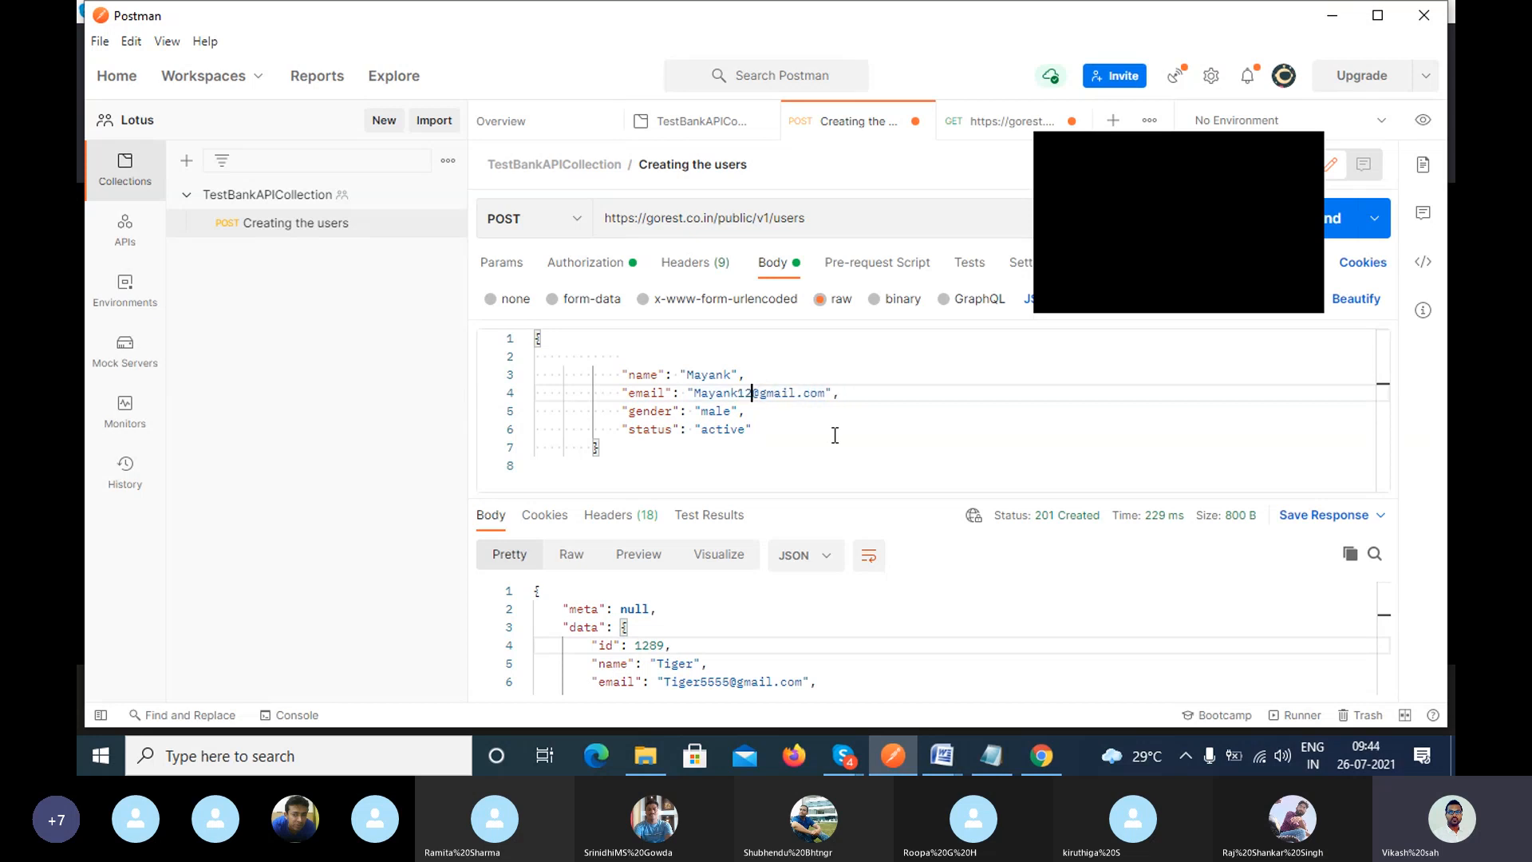
Close the floating call window, check the edited body, and send the POST request.
left_click(1309, 152)
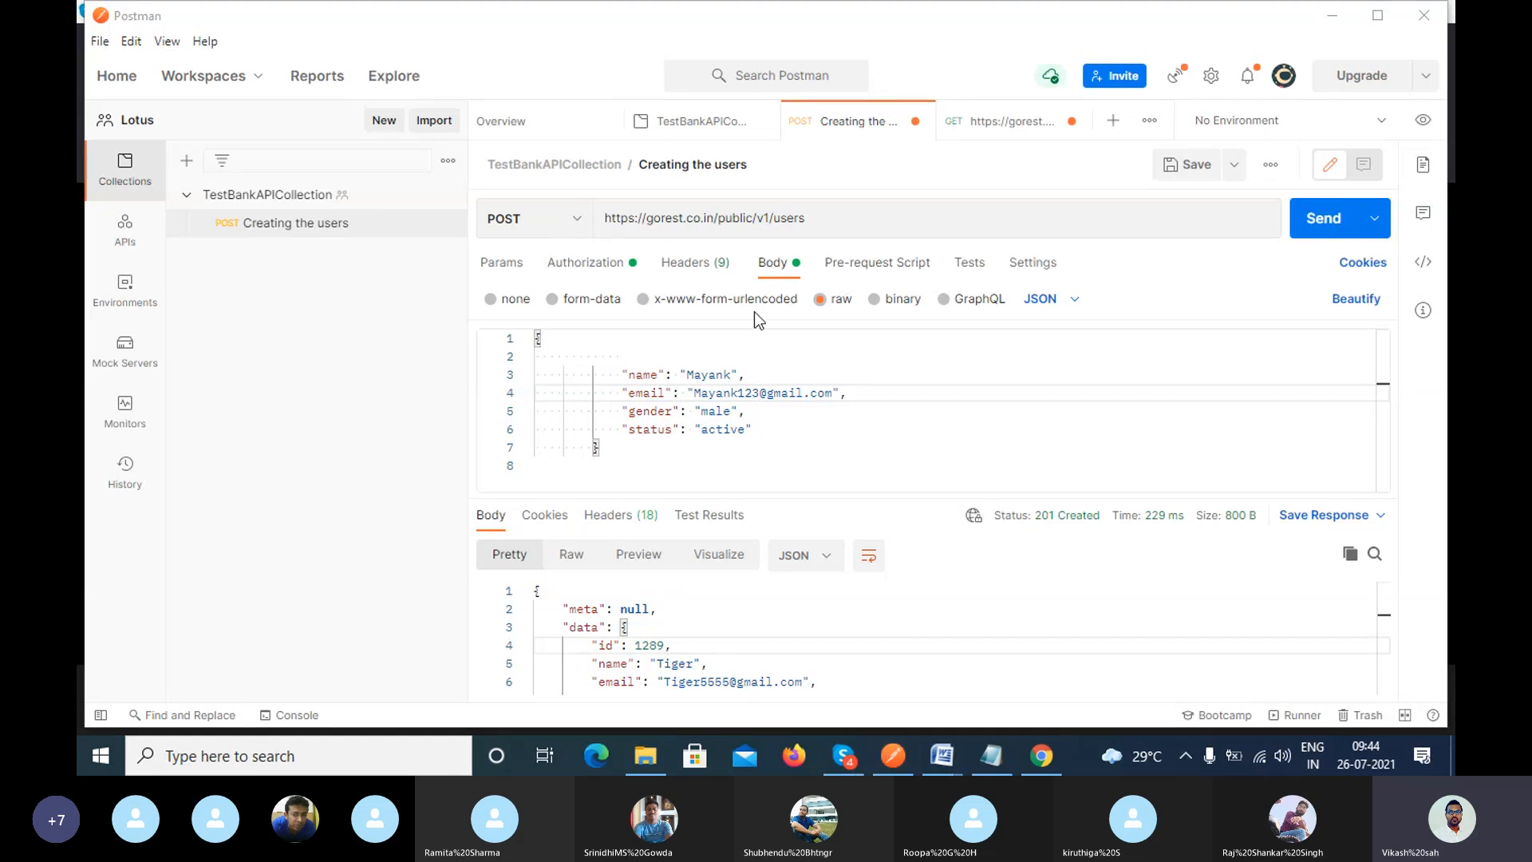
left_click(825, 447)
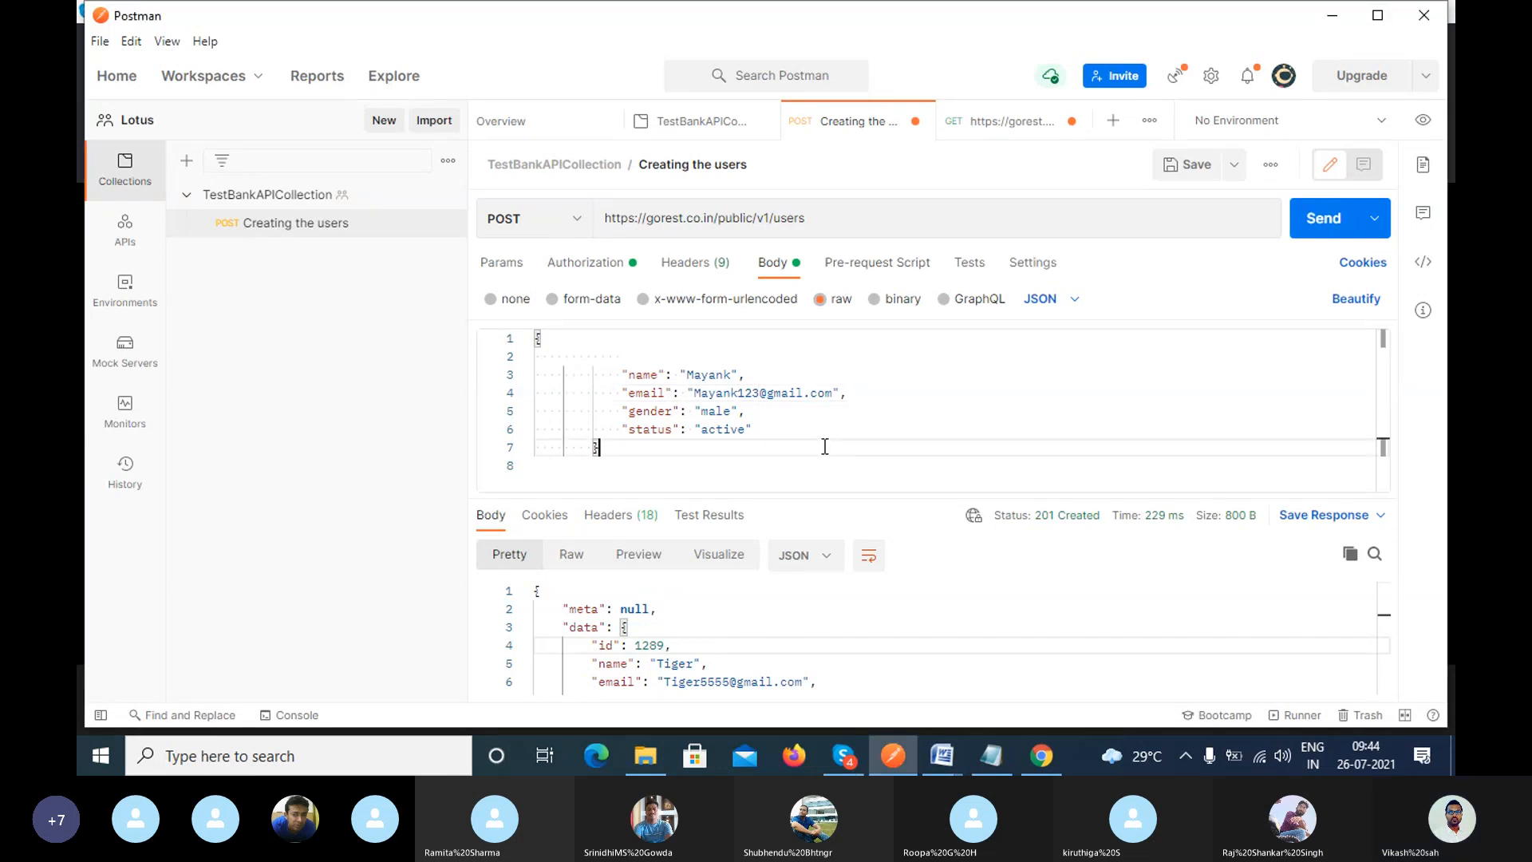
left_click_drag(825, 448, 621, 374)
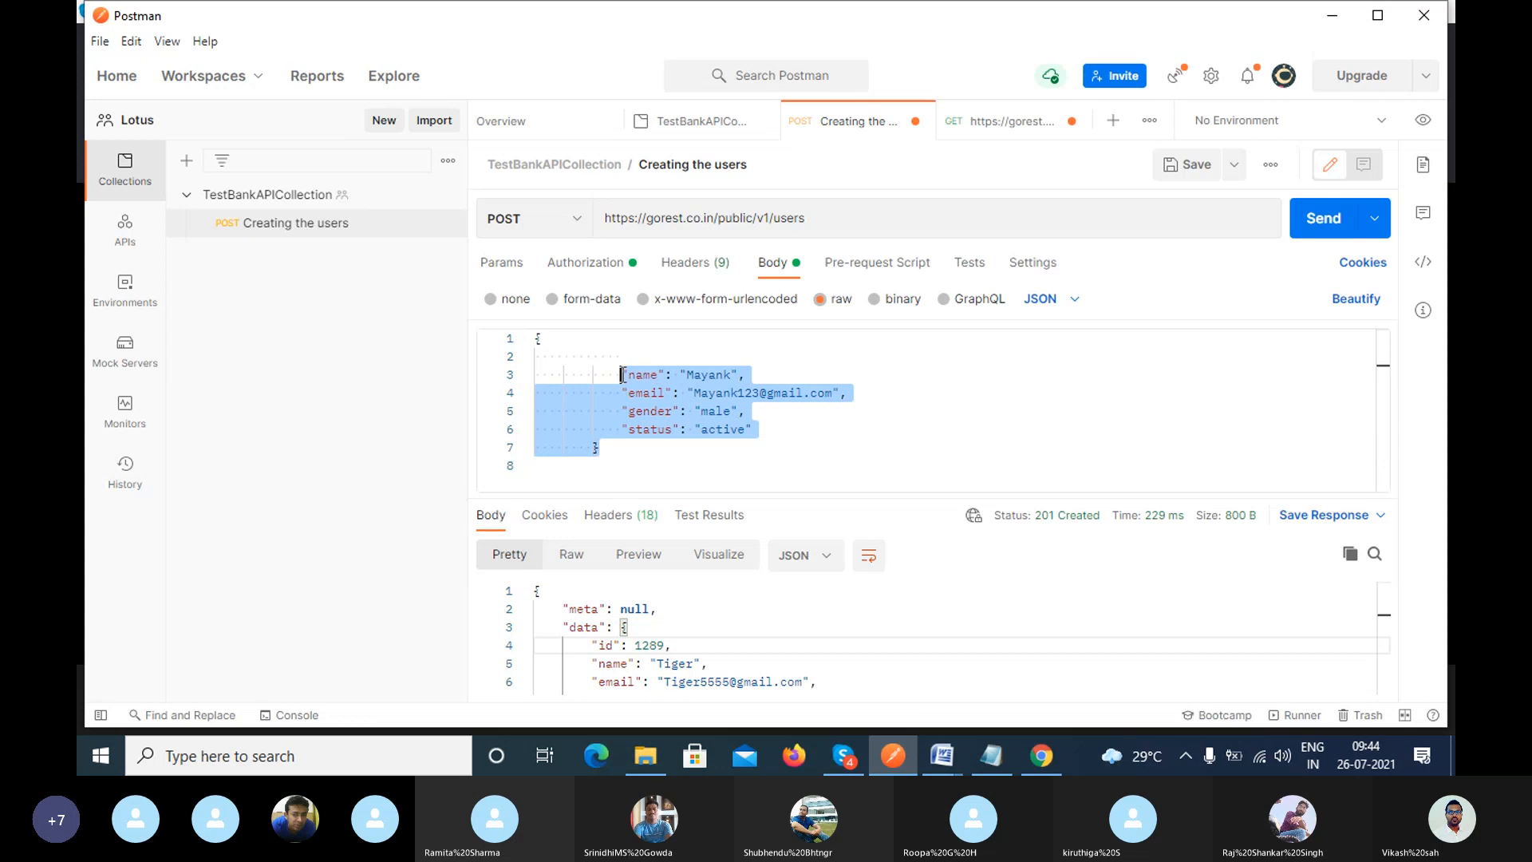
left_click(1323, 218)
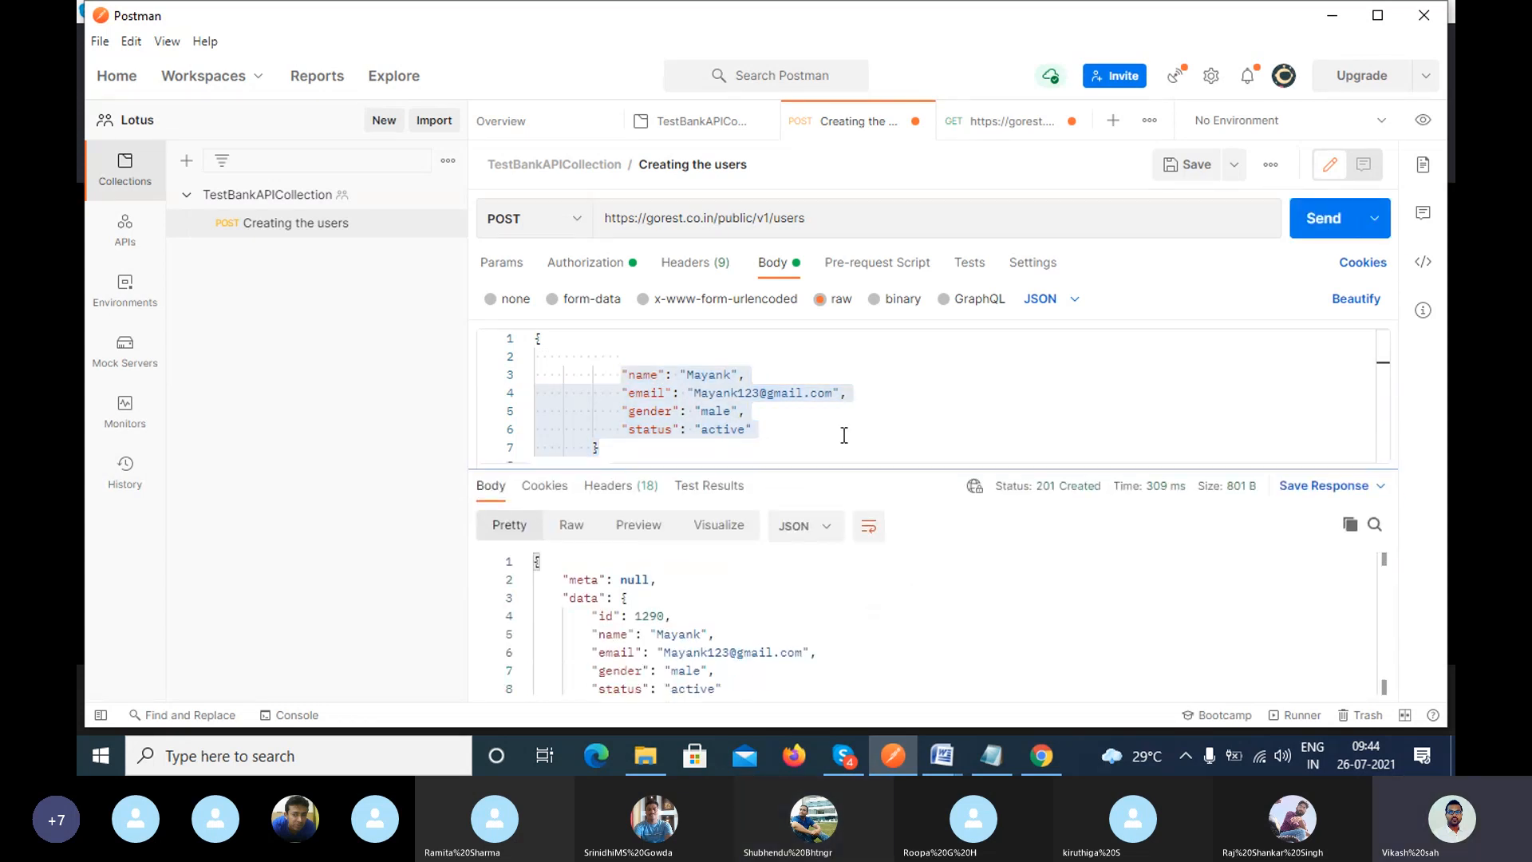
Enlarge the response area to examine the name, email, gender and status fields, and restore the request body's height.
left_click_drag(841, 498, 841, 403)
left_click(747, 639)
left_click_drag(747, 631, 642, 566)
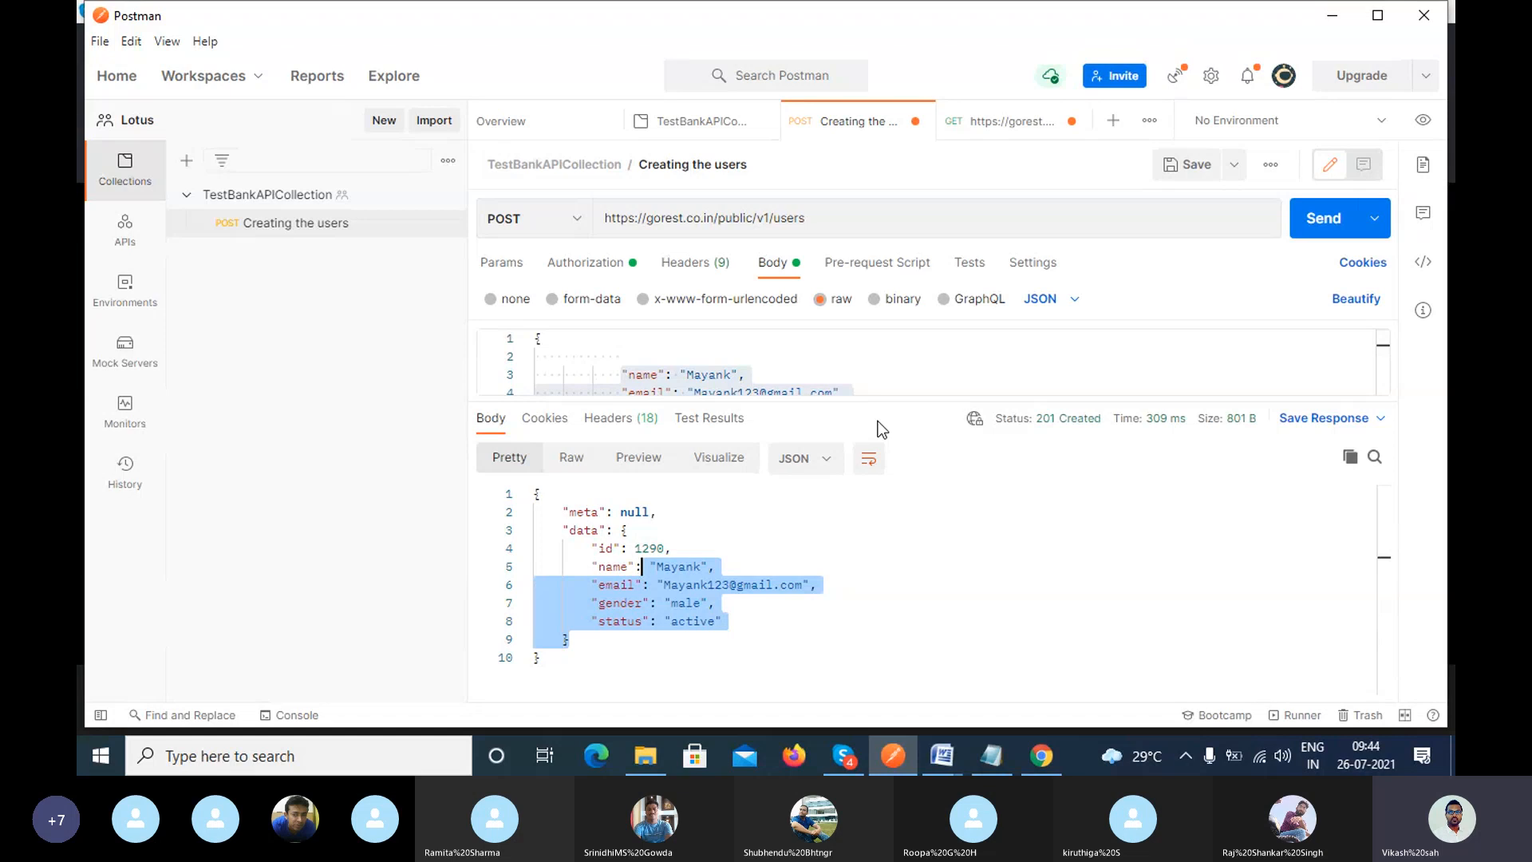
left_click_drag(881, 401, 896, 506)
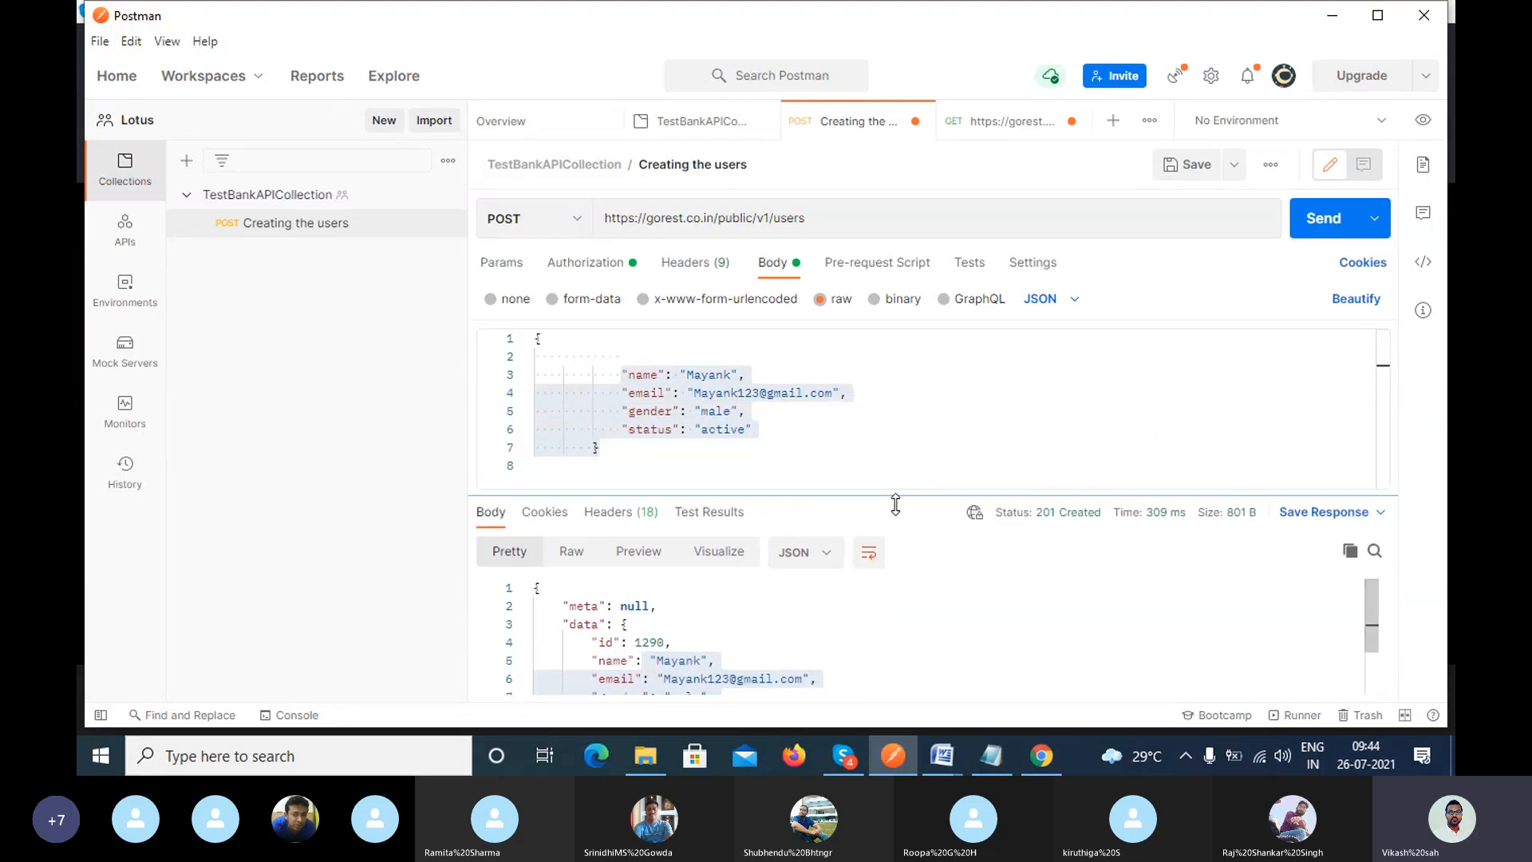
Keep the same name in the POST body and add 89 after 123 in the email value.
left_click(780, 443)
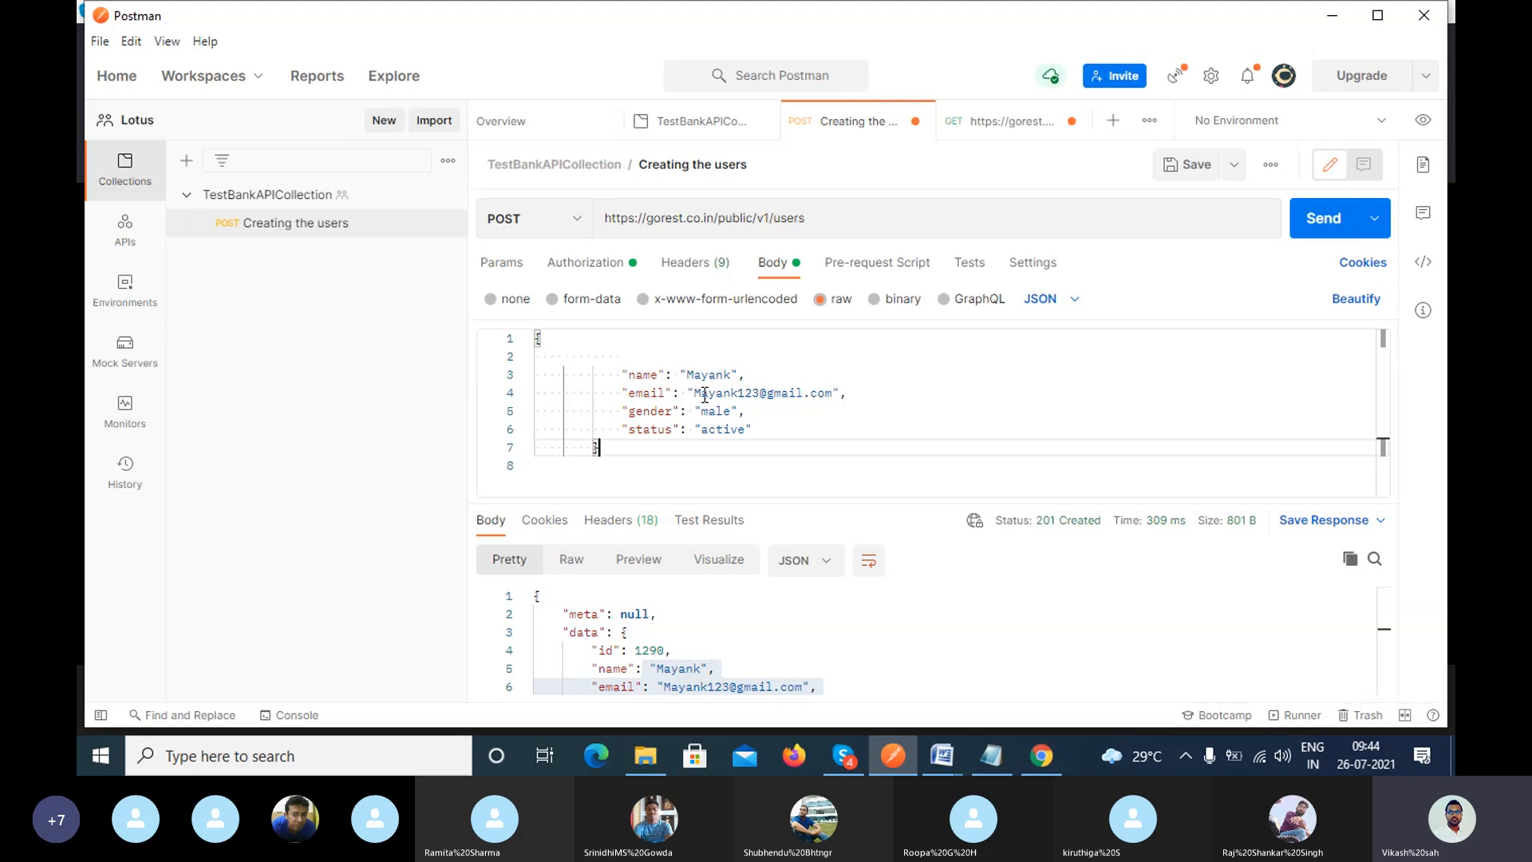
left_click_drag(693, 393, 834, 396)
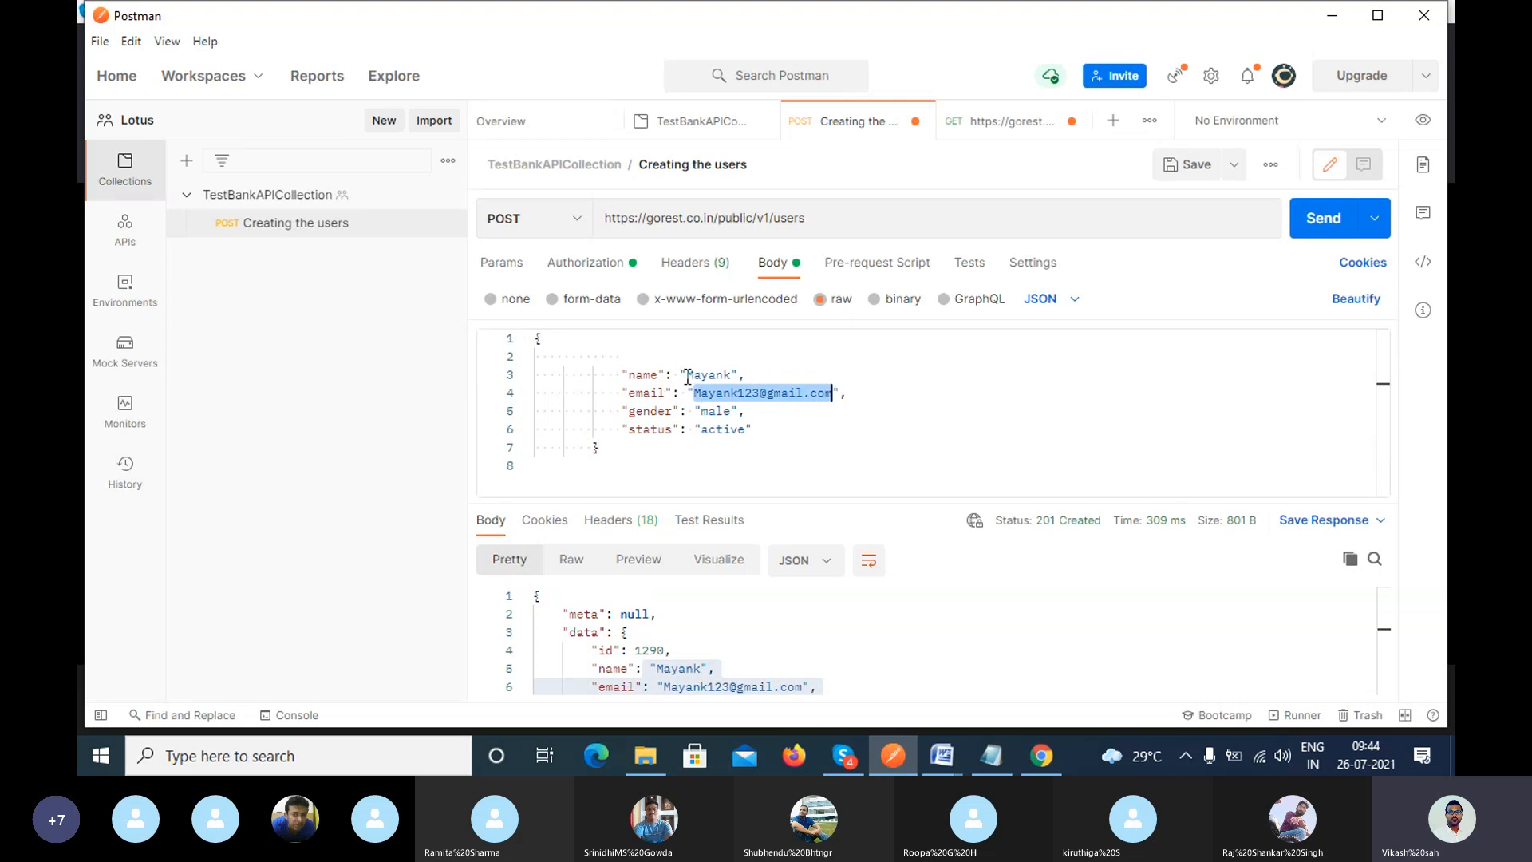
left_click_drag(686, 375, 827, 407)
left_click(786, 443)
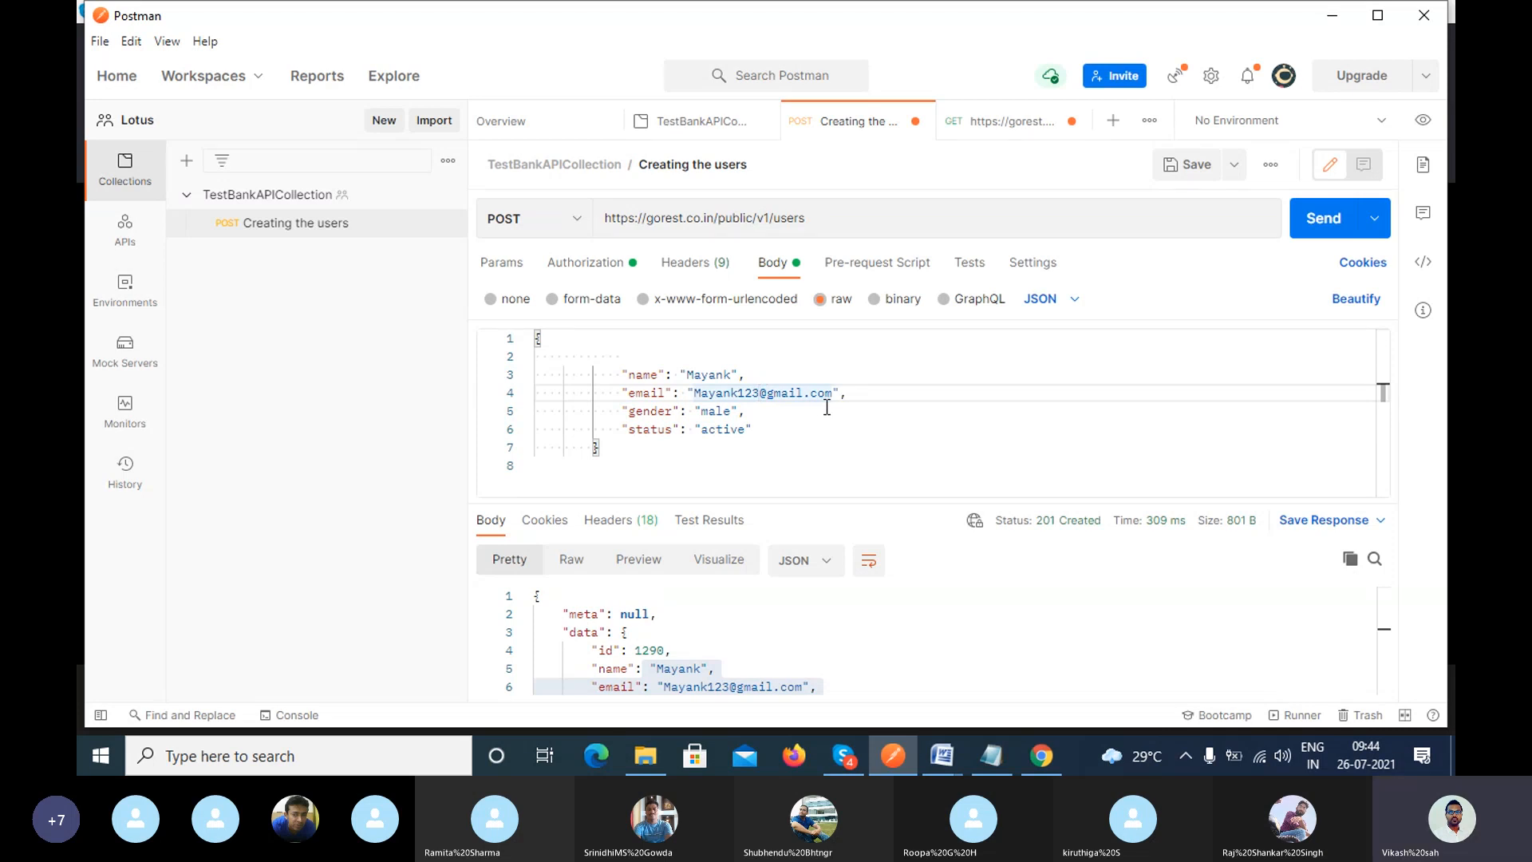
type("4")
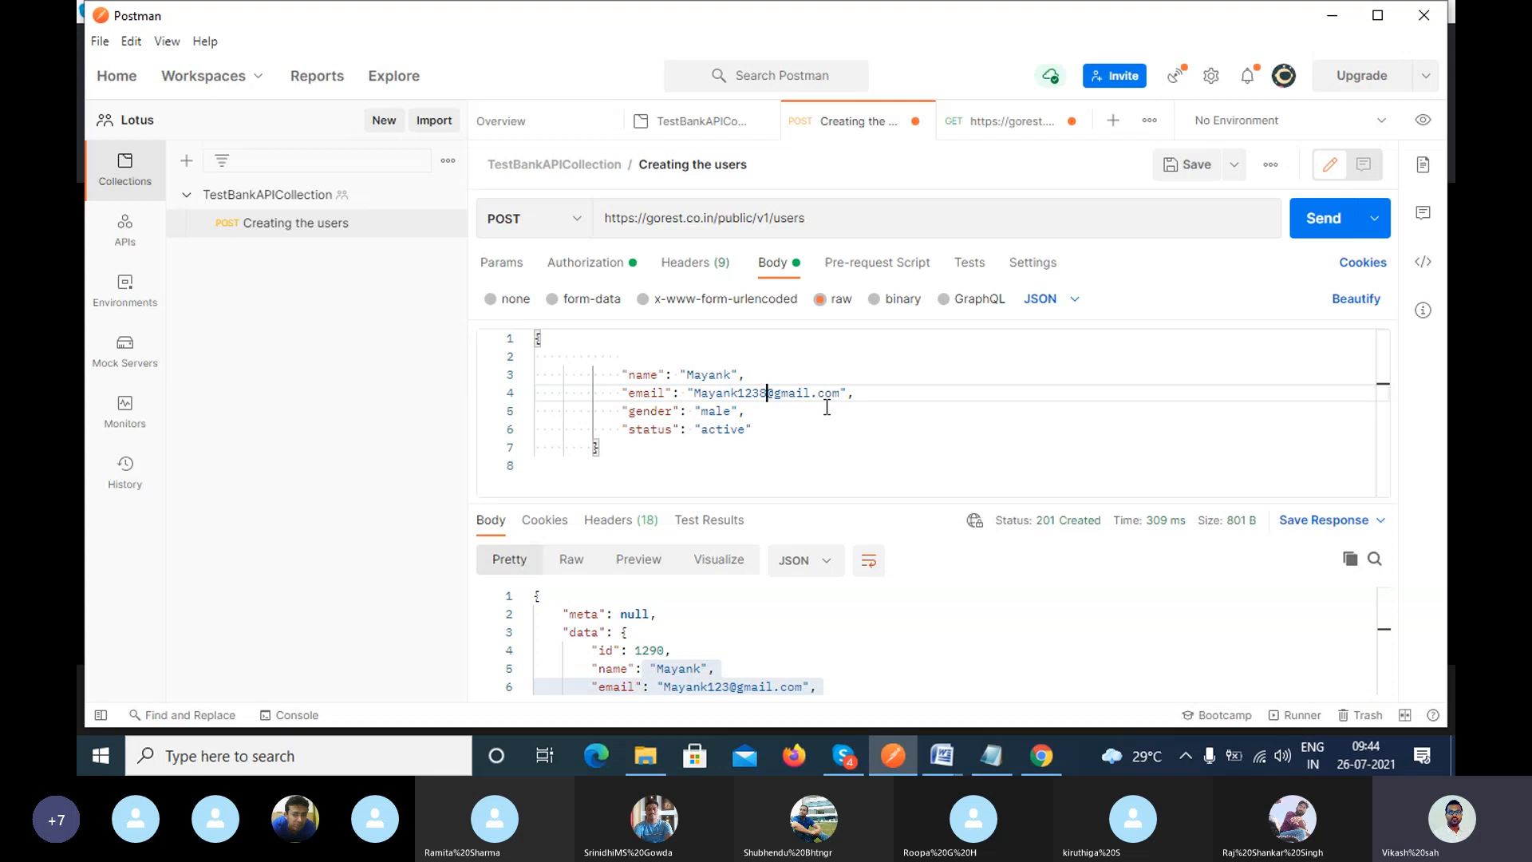
type("9")
left_click_drag(650, 395, 864, 397)
left_click(869, 397)
Switch to Notepad, highlight the EmailID and Name rules, and move the window clear of the request body.
left_click(990, 755)
left_click(828, 410)
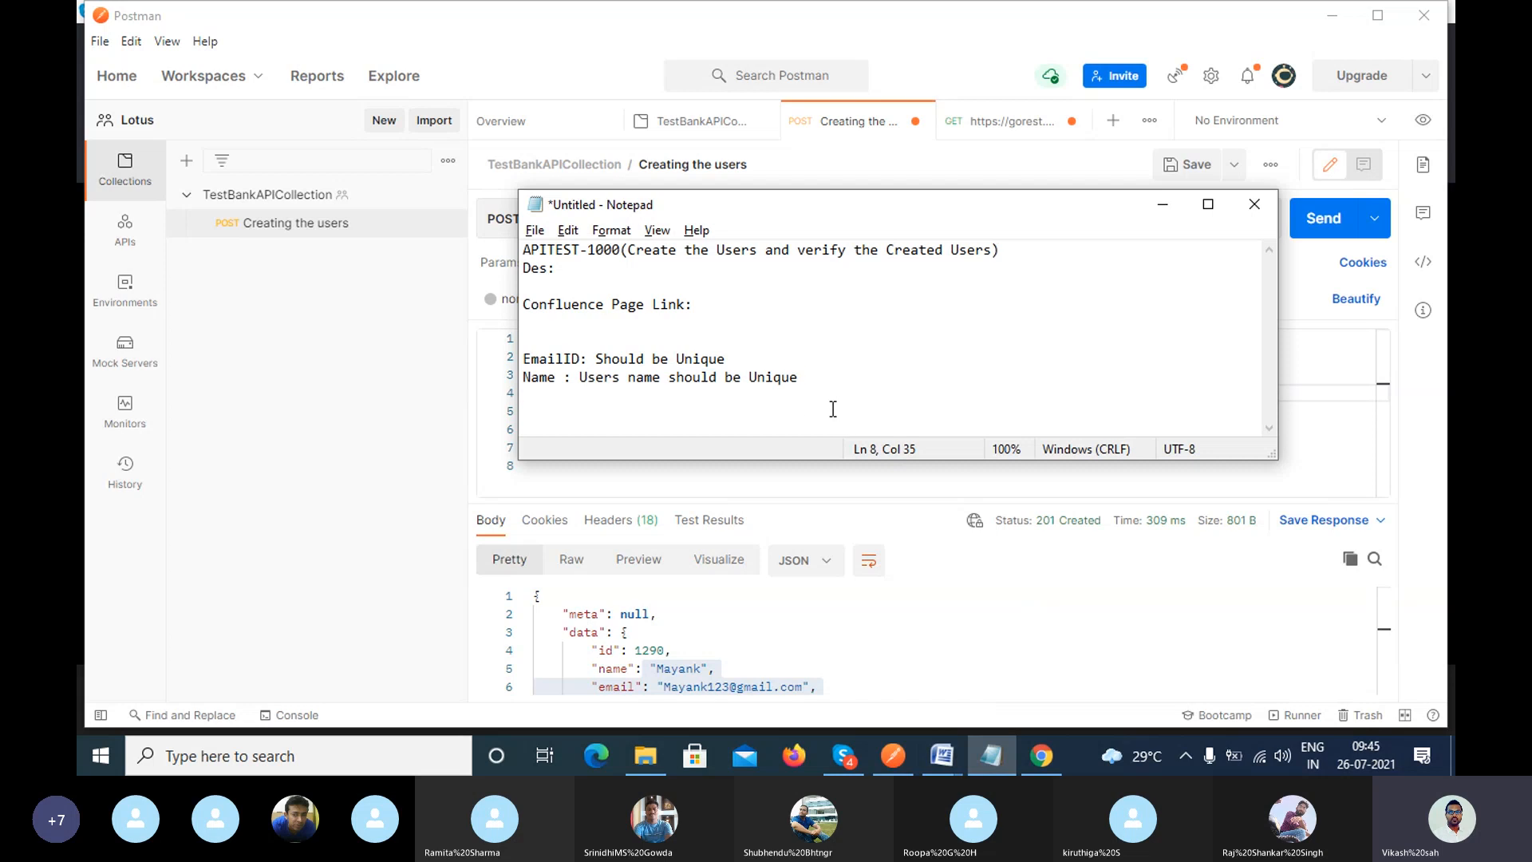
left_click_drag(853, 386, 563, 345)
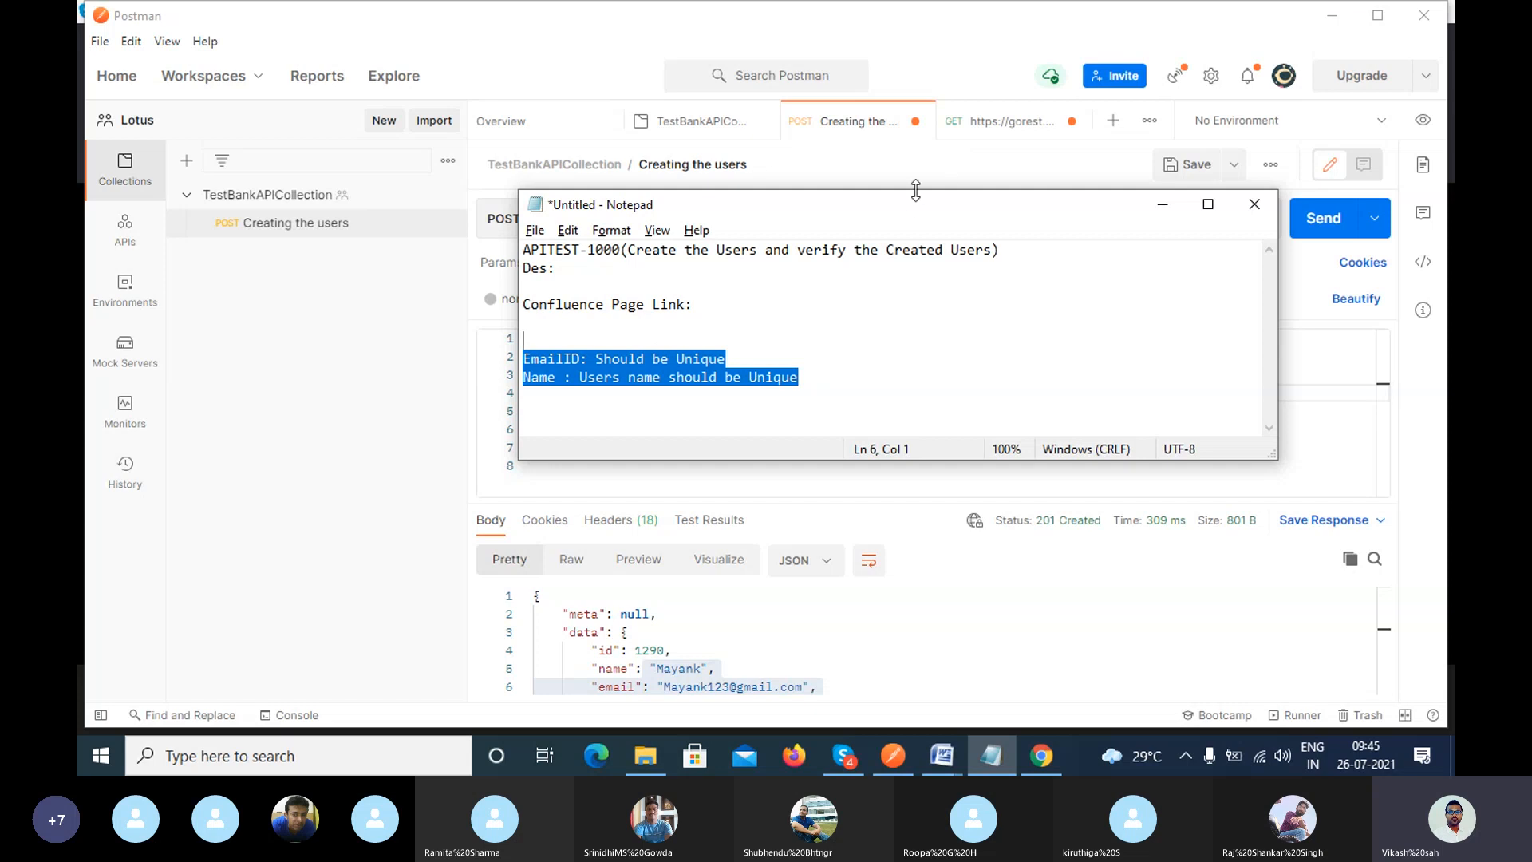
left_click_drag(908, 202, 1302, 281)
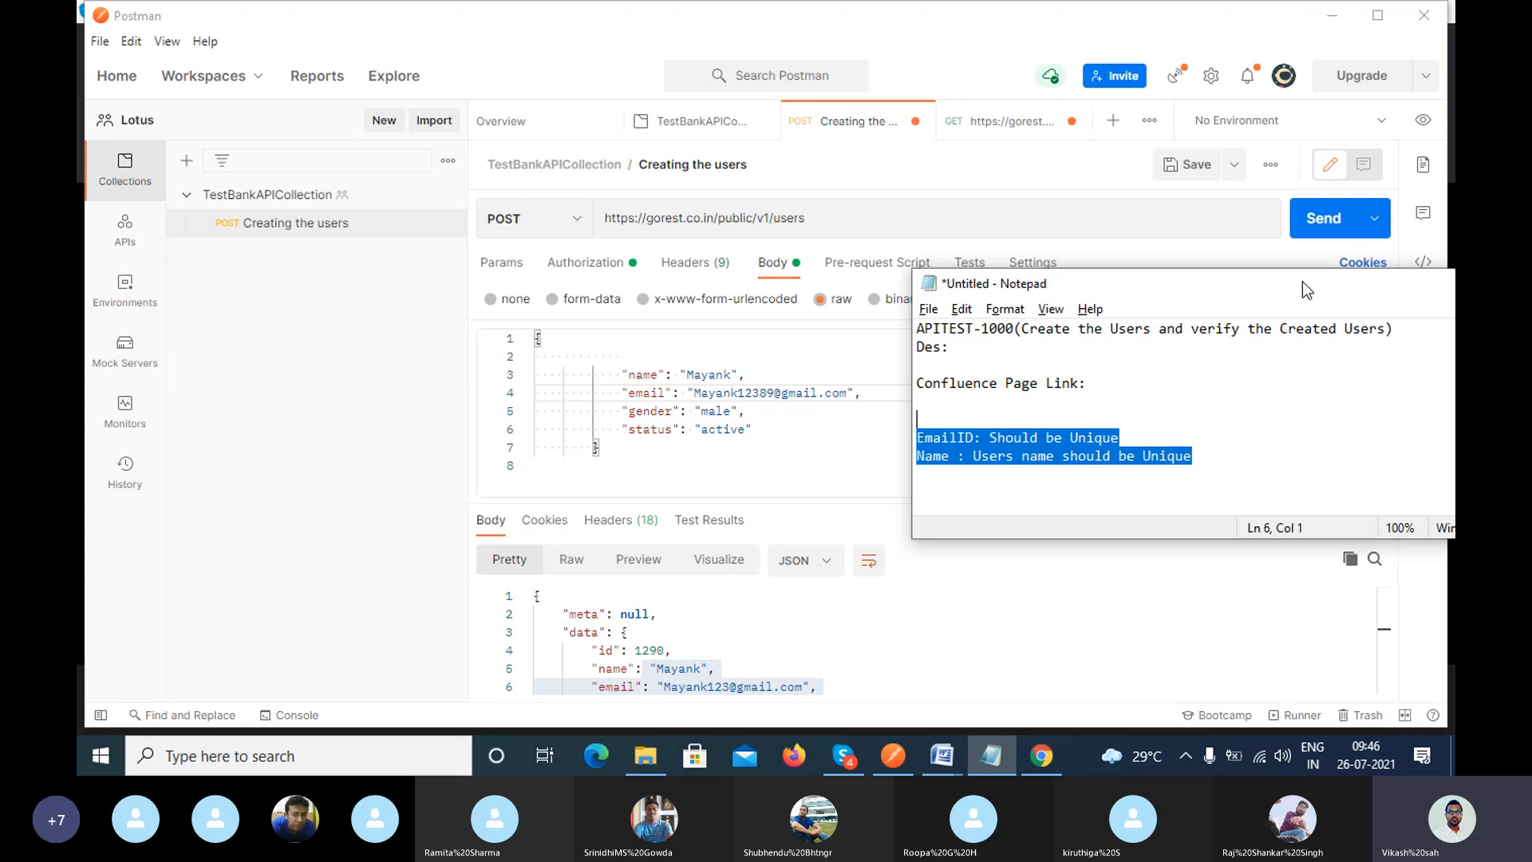
Switch back to Postman, send the POST request with the edited email, and enlarge the response area.
left_click(1300, 260)
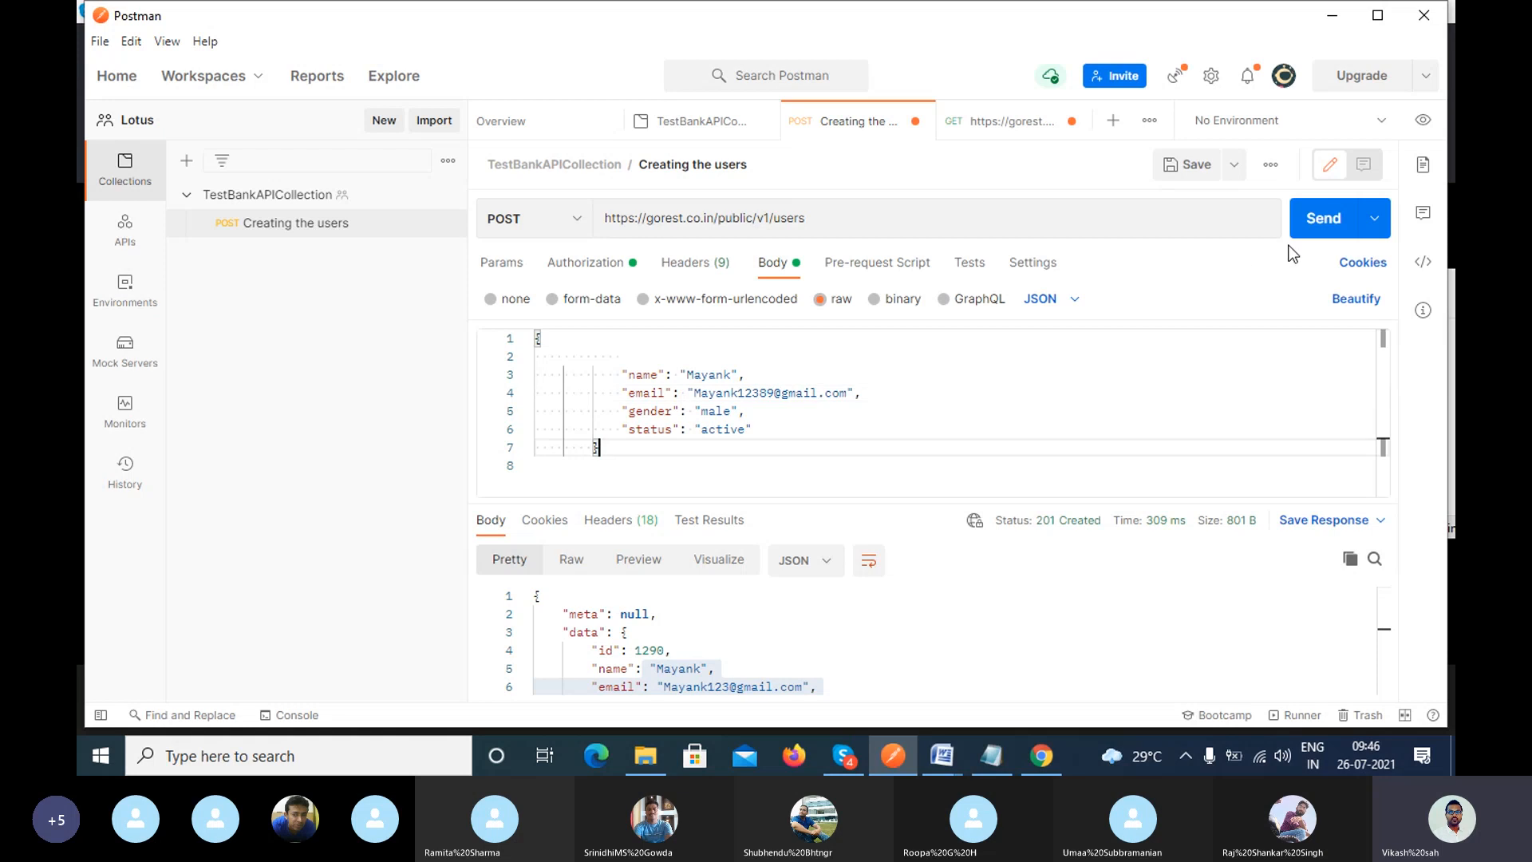
left_click(1331, 232)
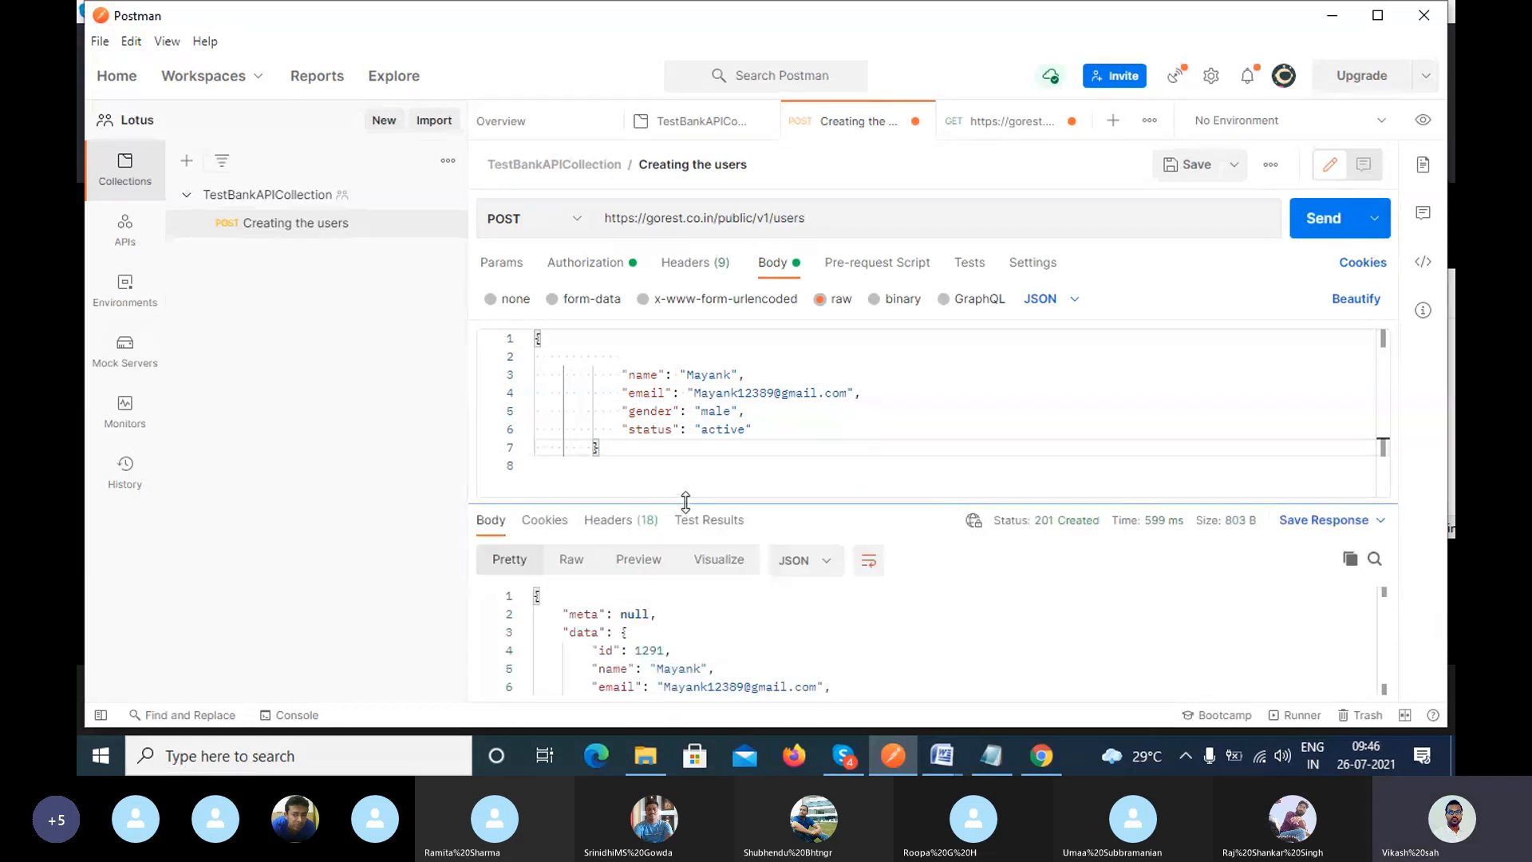
left_click_drag(685, 504, 700, 378)
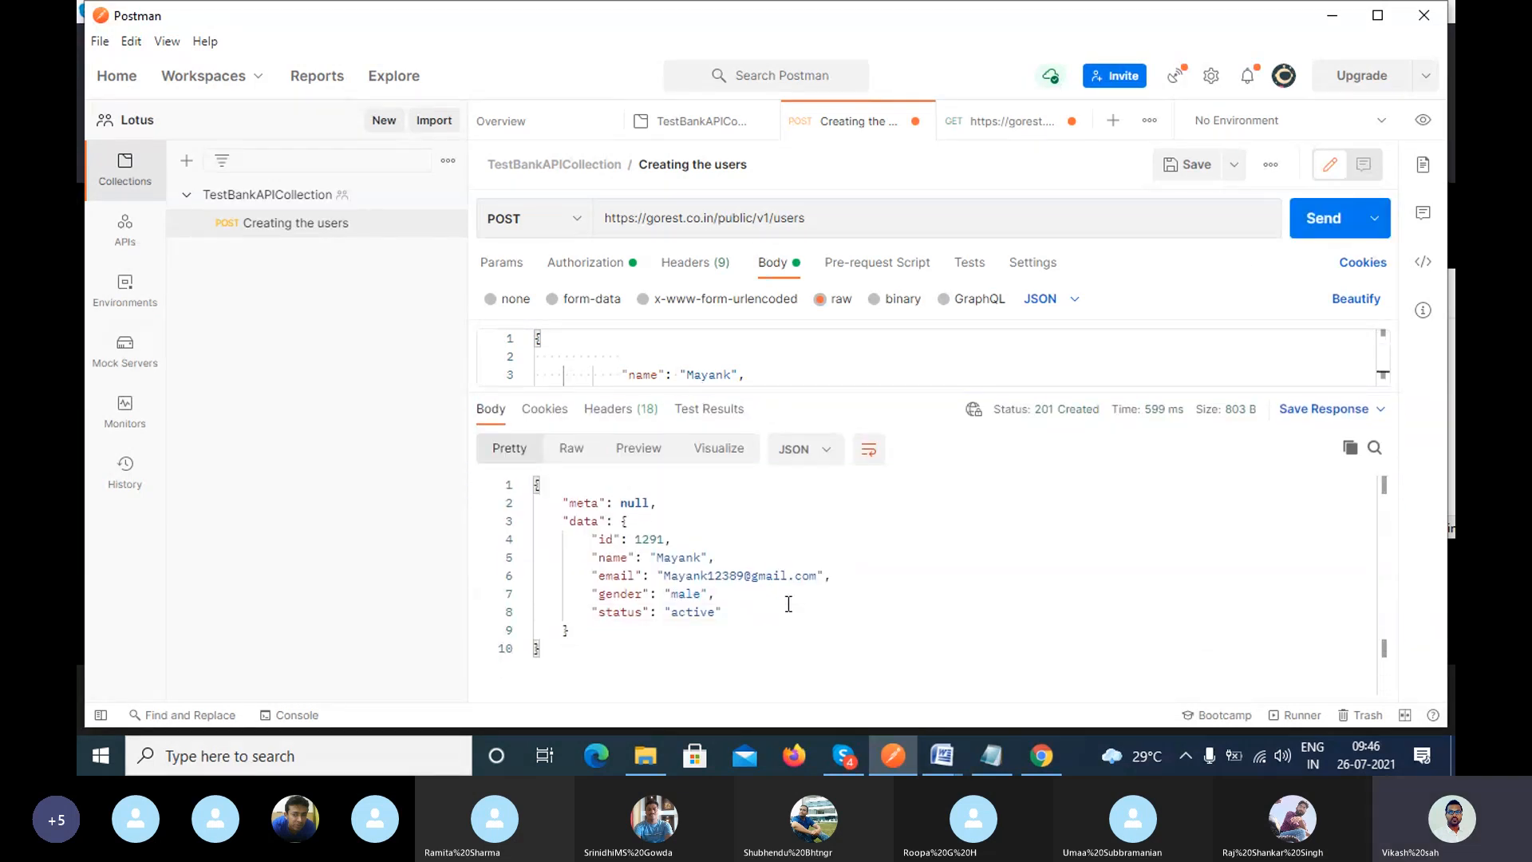
Highlight the meta and data blocks of the response to examine the created user's fields.
left_click(764, 614)
left_click_drag(758, 630, 555, 503)
left_click(745, 522)
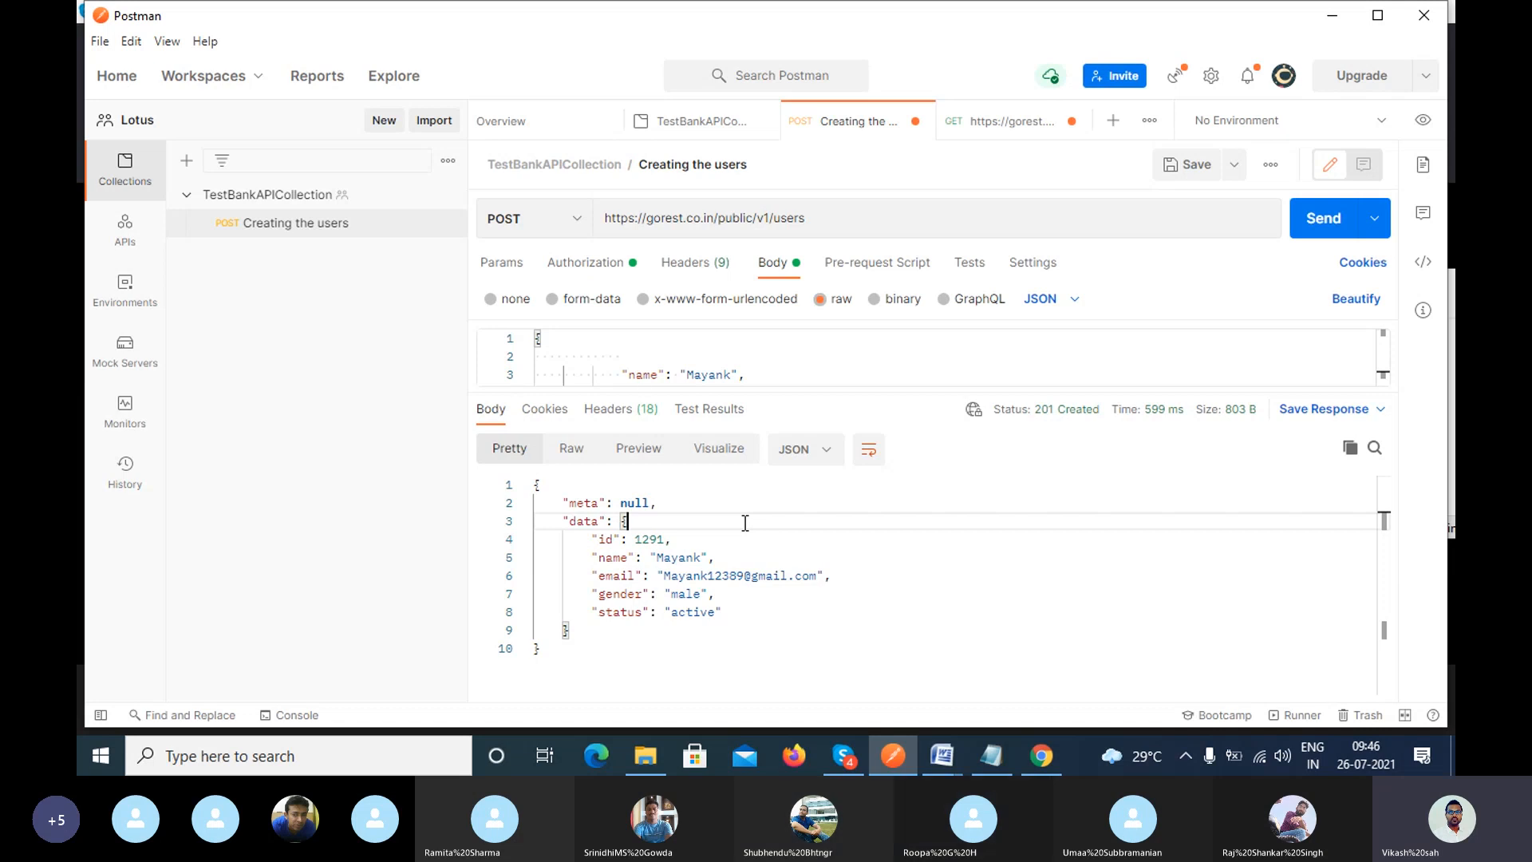
left_click_drag(738, 629, 541, 511)
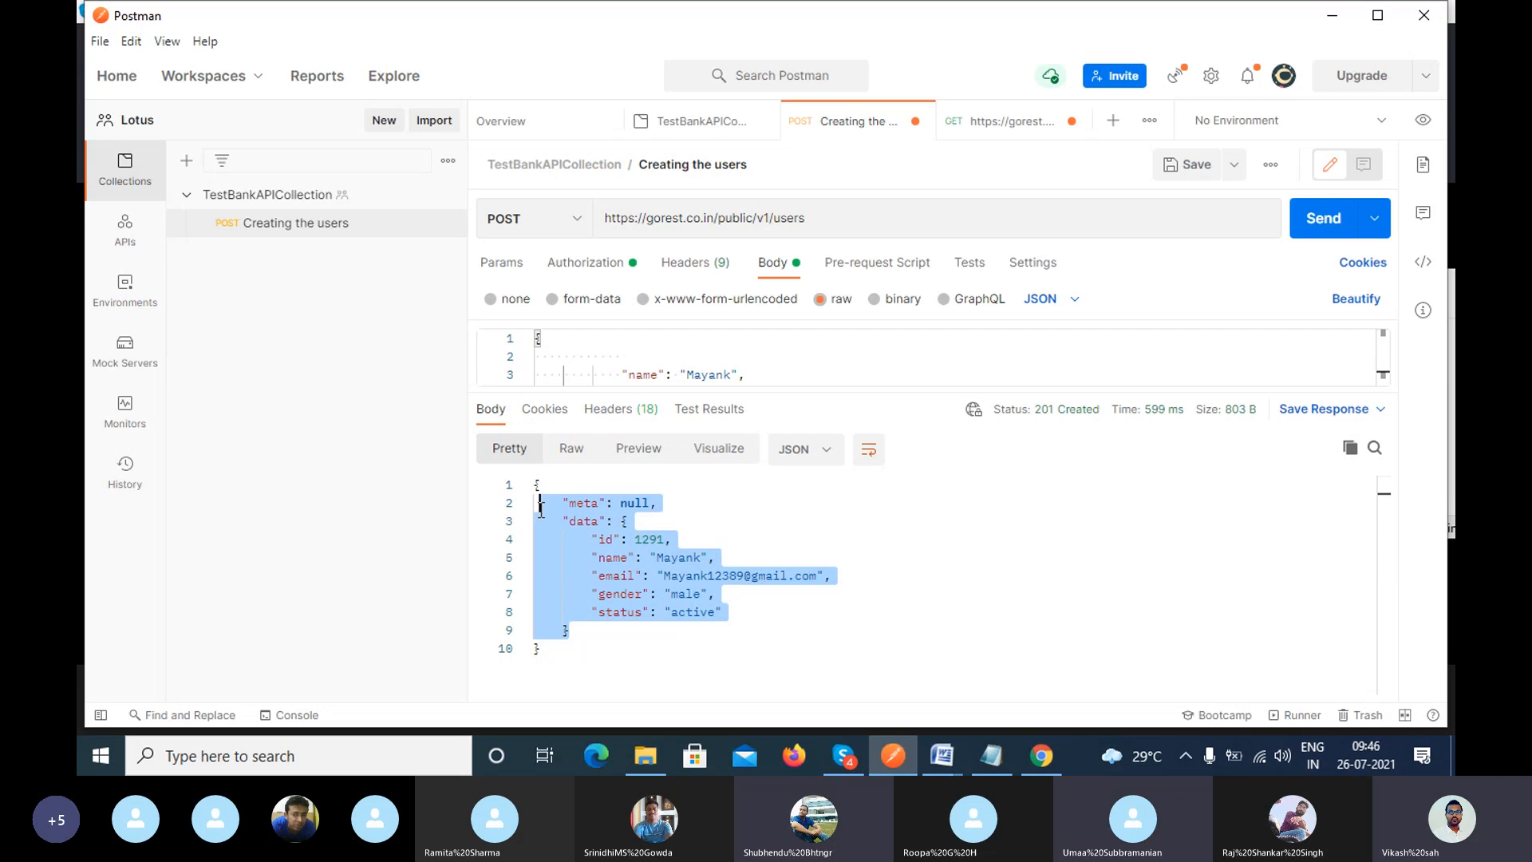
Restore the request body's height and compare the request URL with the name and email lines of the body.
double_click(665, 217)
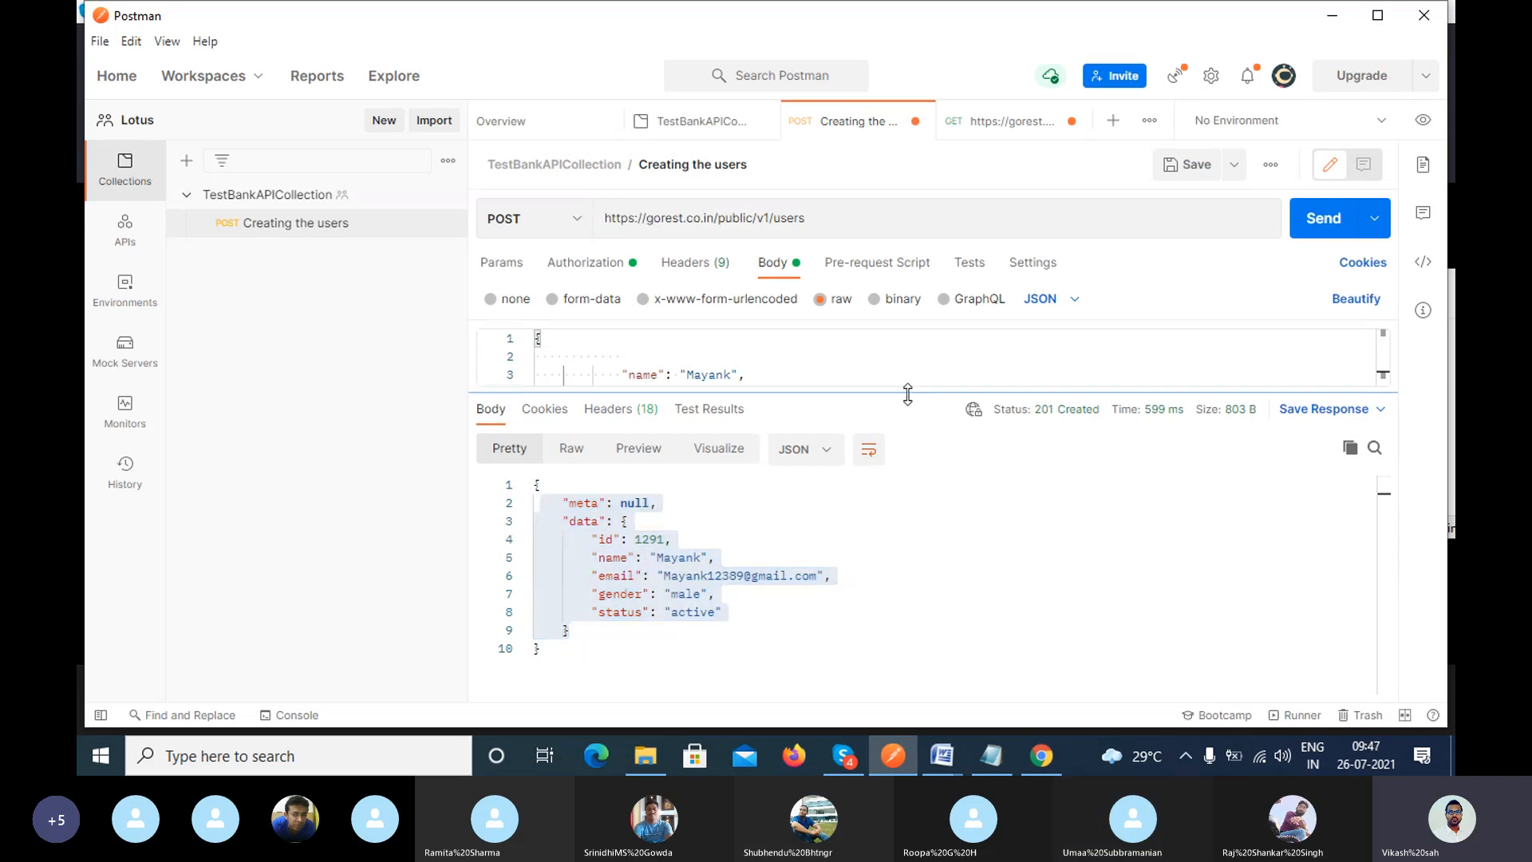
left_click_drag(906, 393, 733, 390)
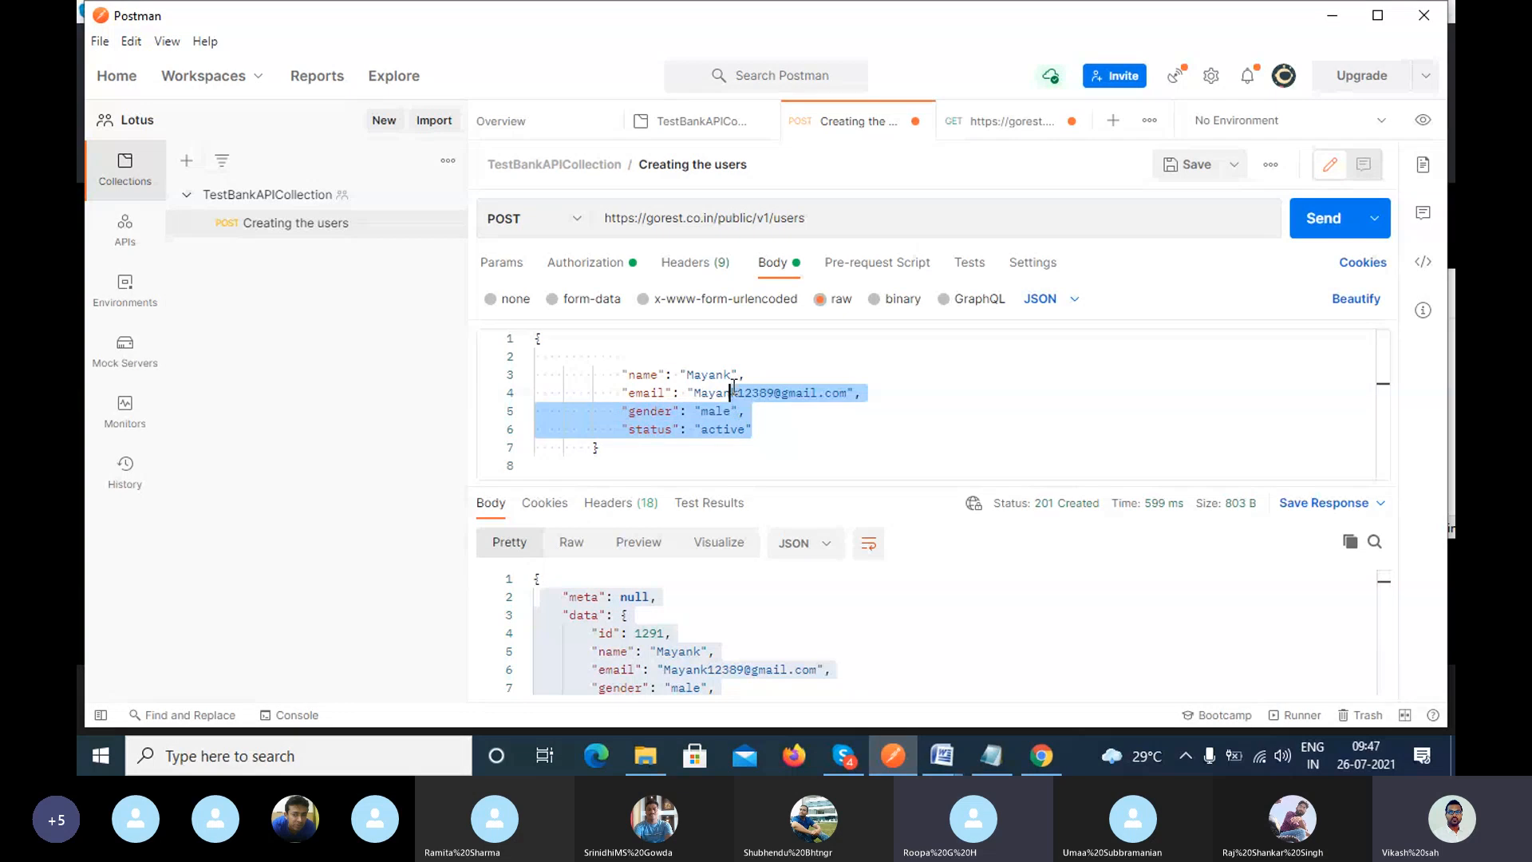
left_click(625, 374)
left_click(754, 373, "shift")
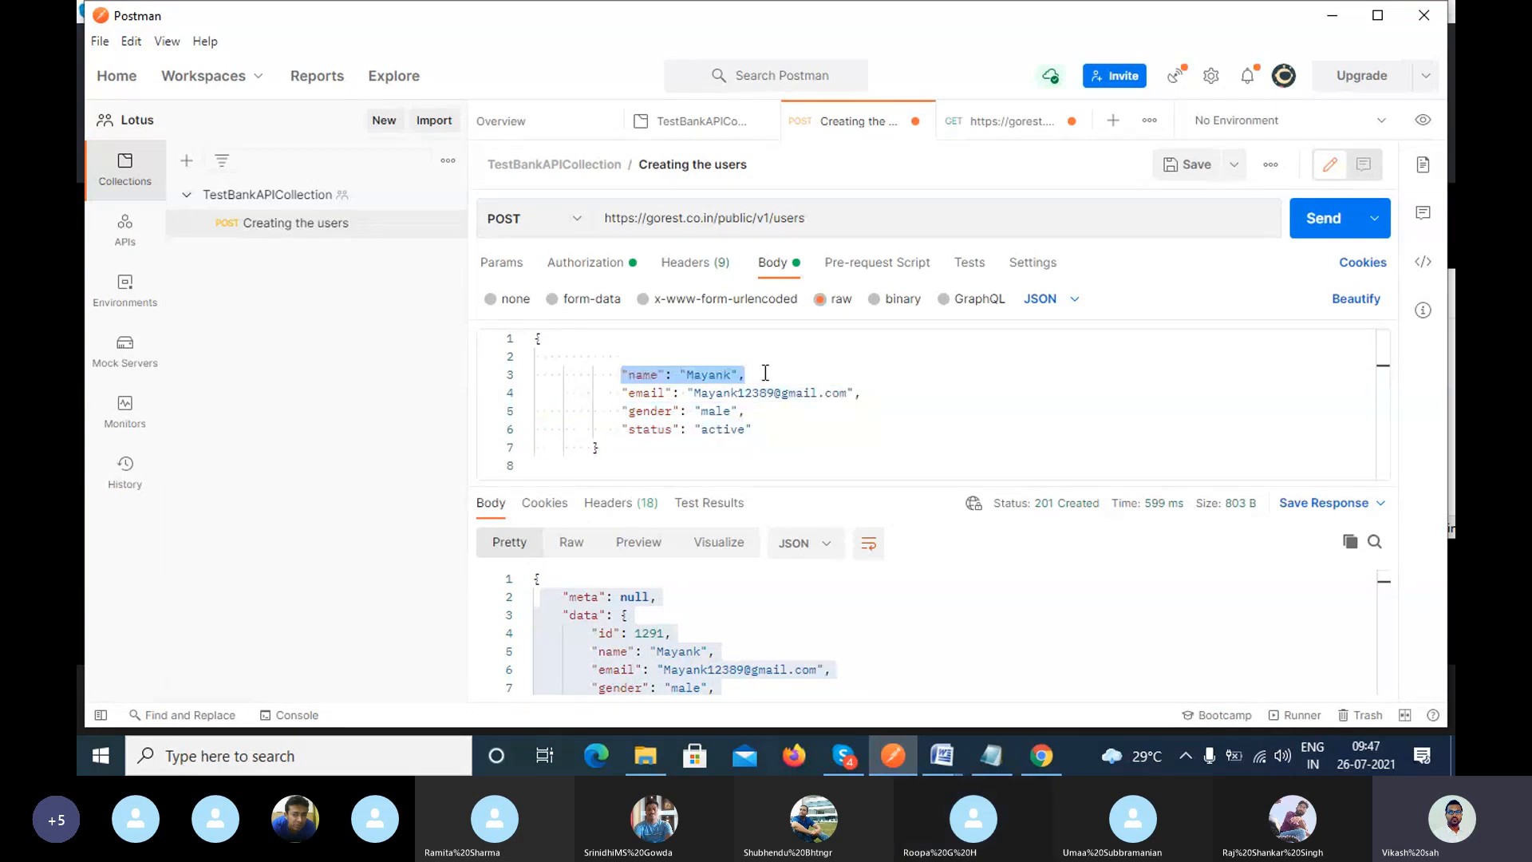
double_click(652, 217)
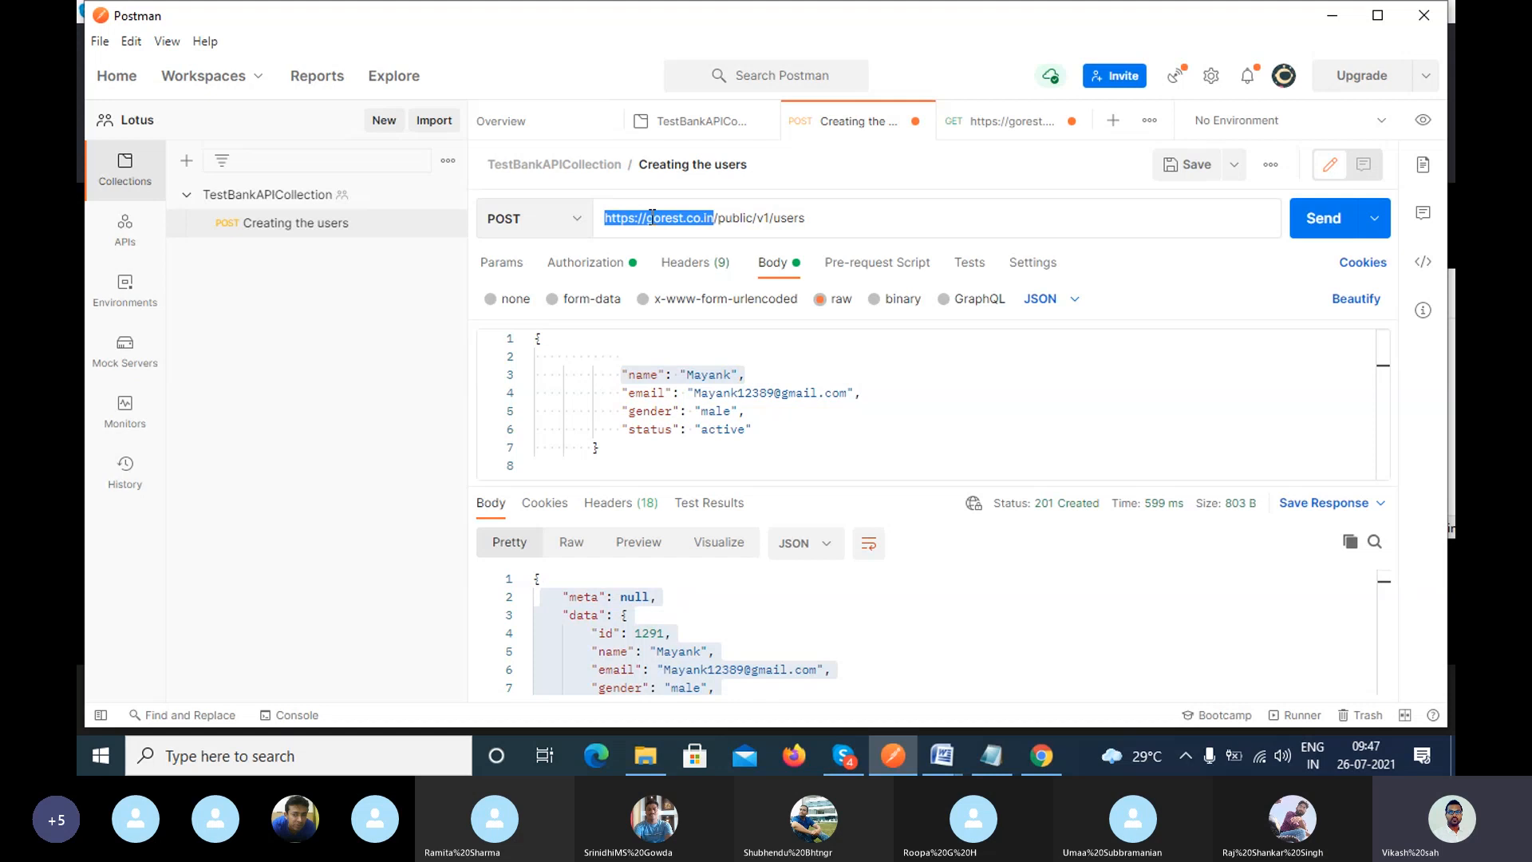
left_click(645, 357)
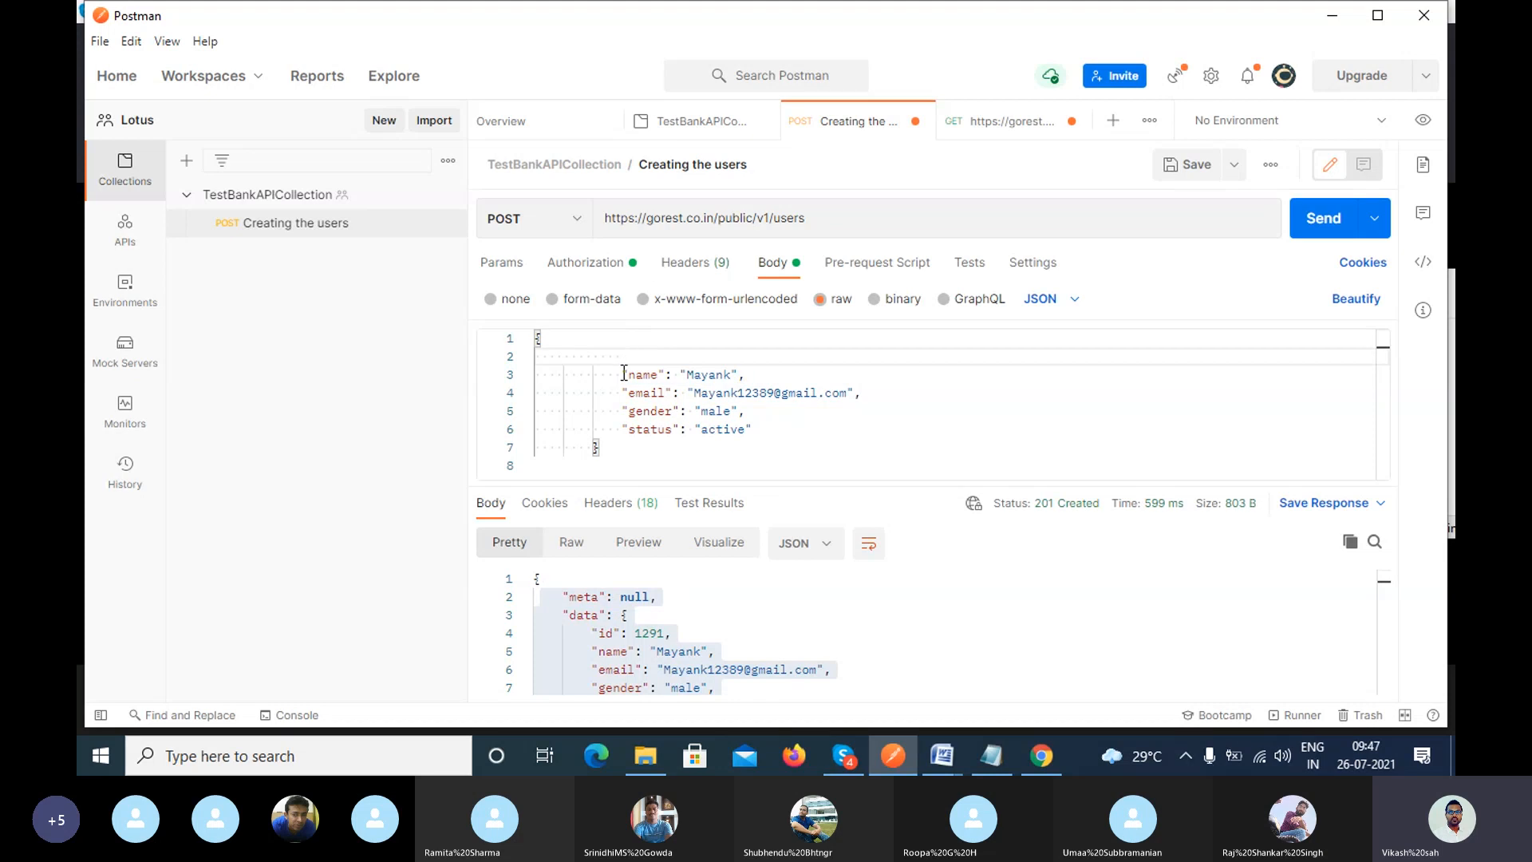
left_click_drag(623, 373, 753, 373)
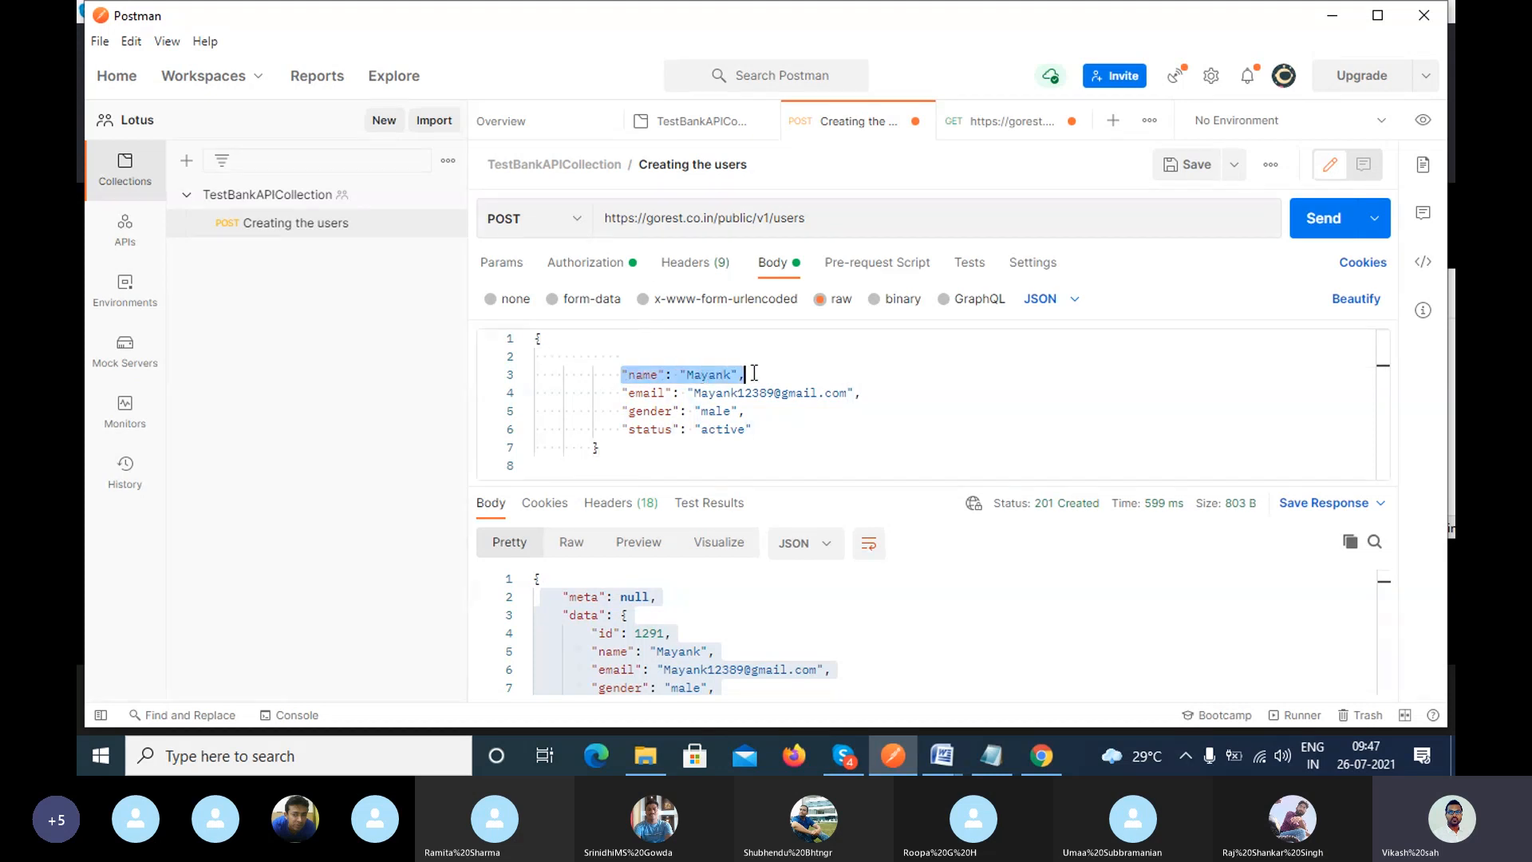
left_click(761, 375)
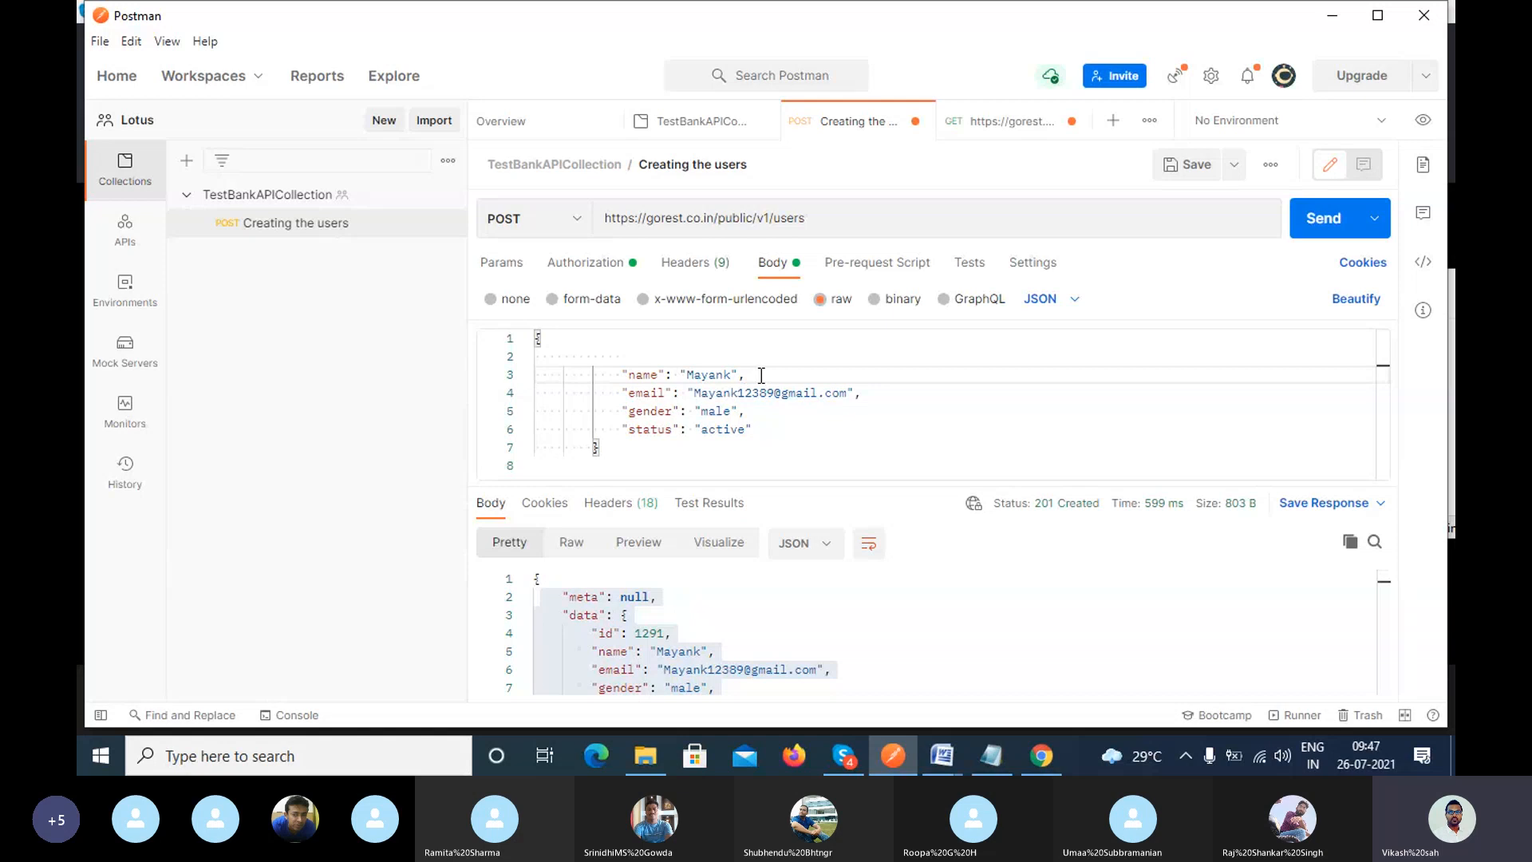
left_click_drag(628, 393, 876, 393)
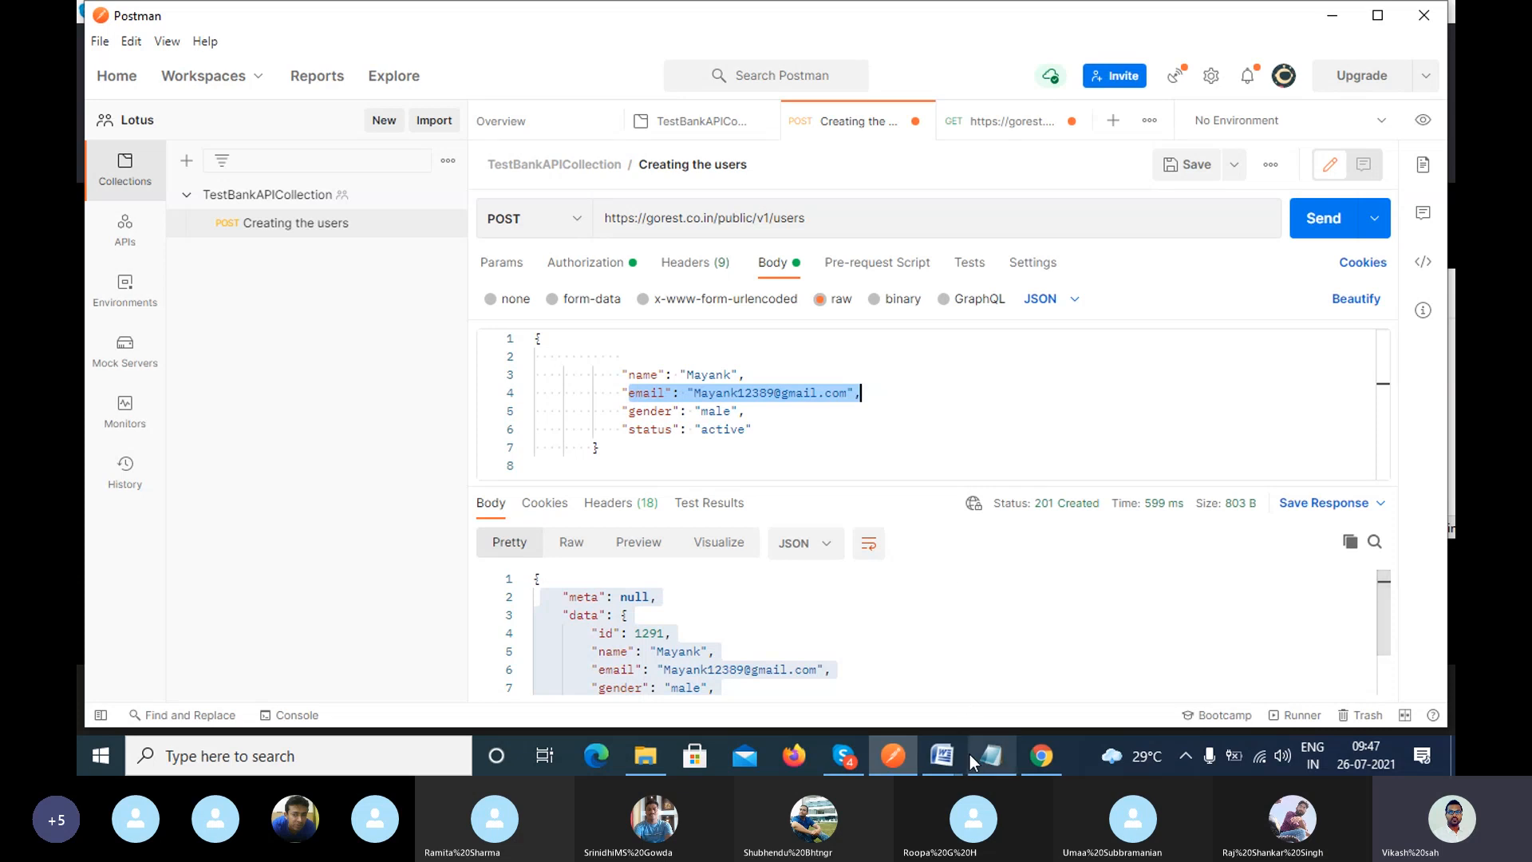
Switch to the UsersRestAPIRequirement document in Word and examine the endpoints and methods in its table, including the PATCH and PUT rows.
mouse_move(950, 755)
left_click(1001, 653)
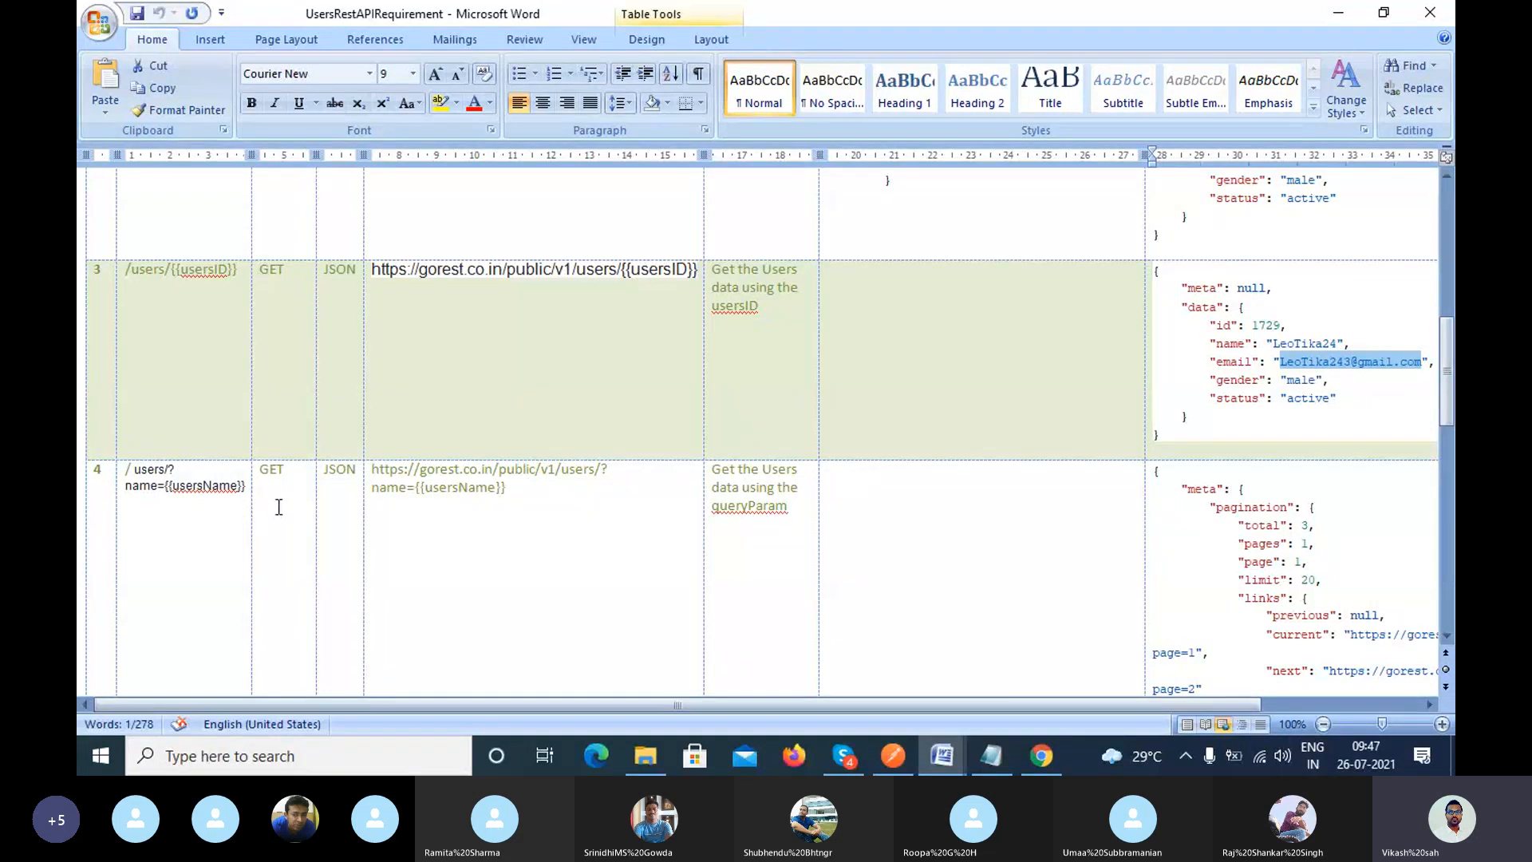
left_click_drag(277, 502, 265, 477)
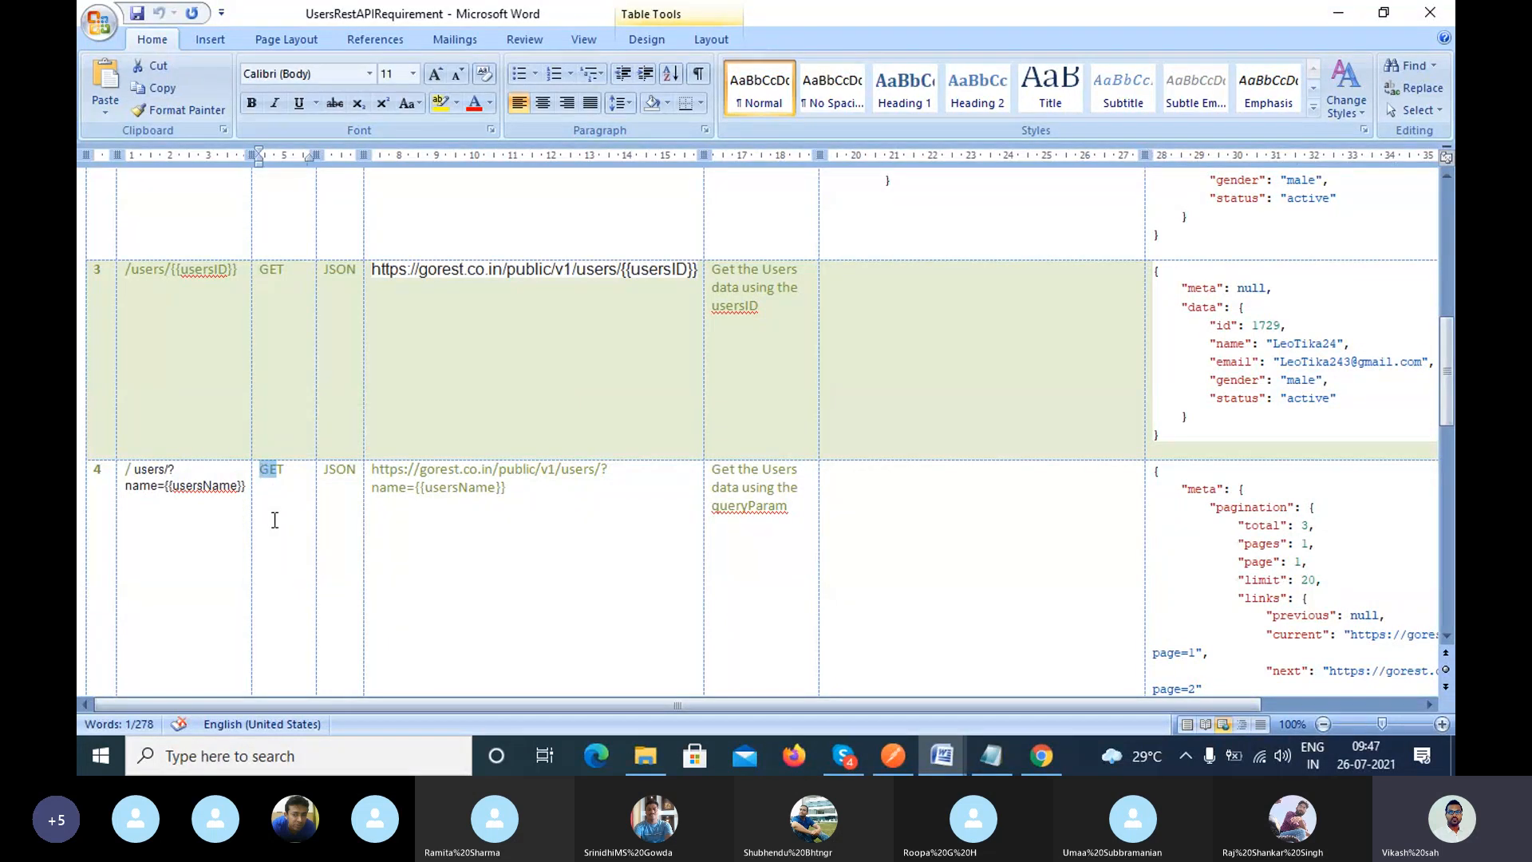
scroll(275, 506, "up", 15)
left_click(215, 274)
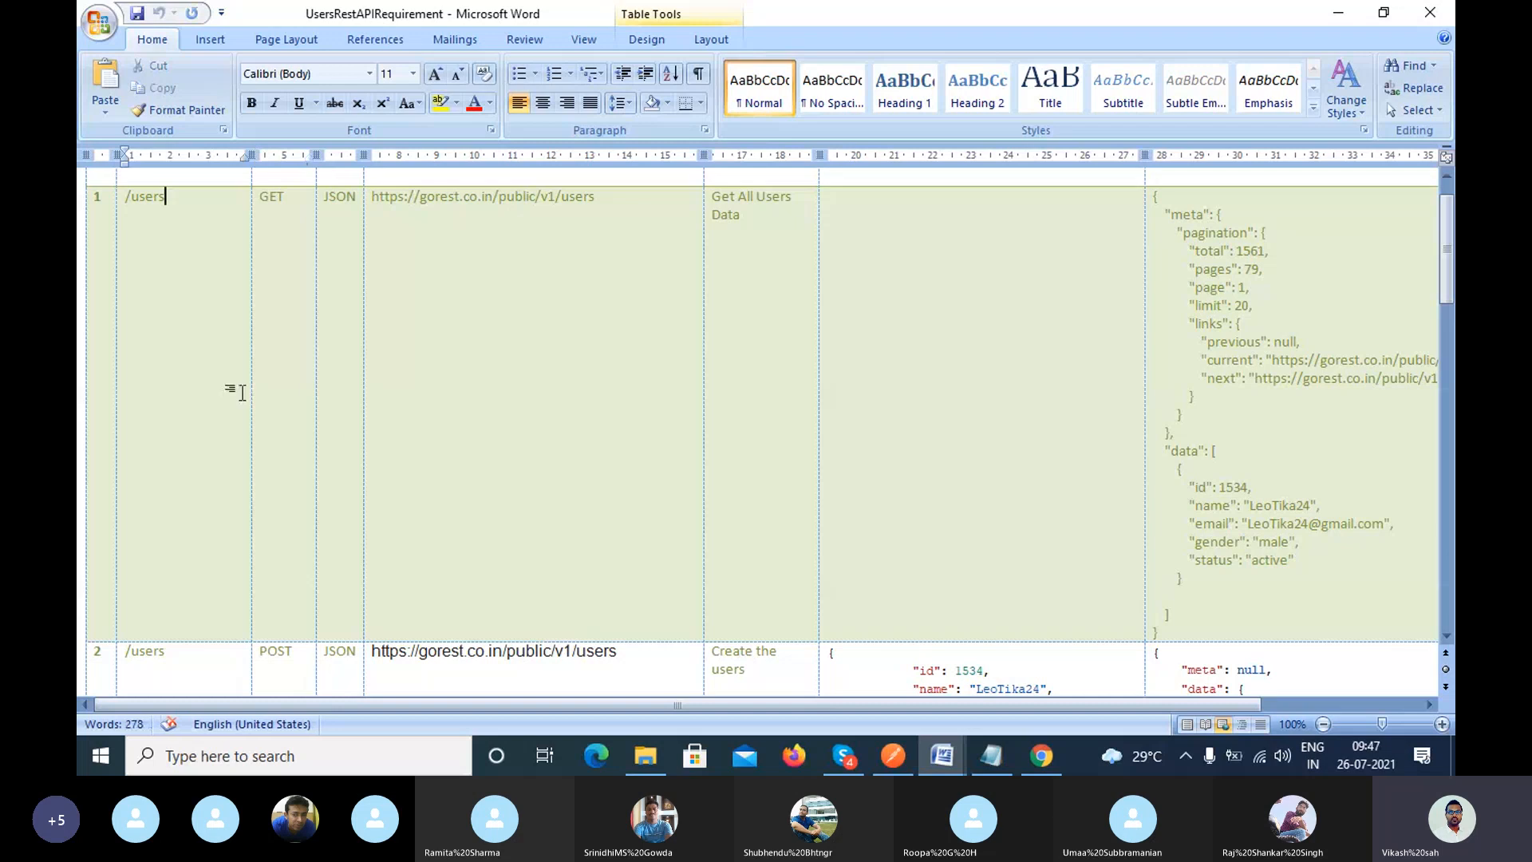
scroll(232, 386, "down", 15)
scroll(332, 508, "down", 15)
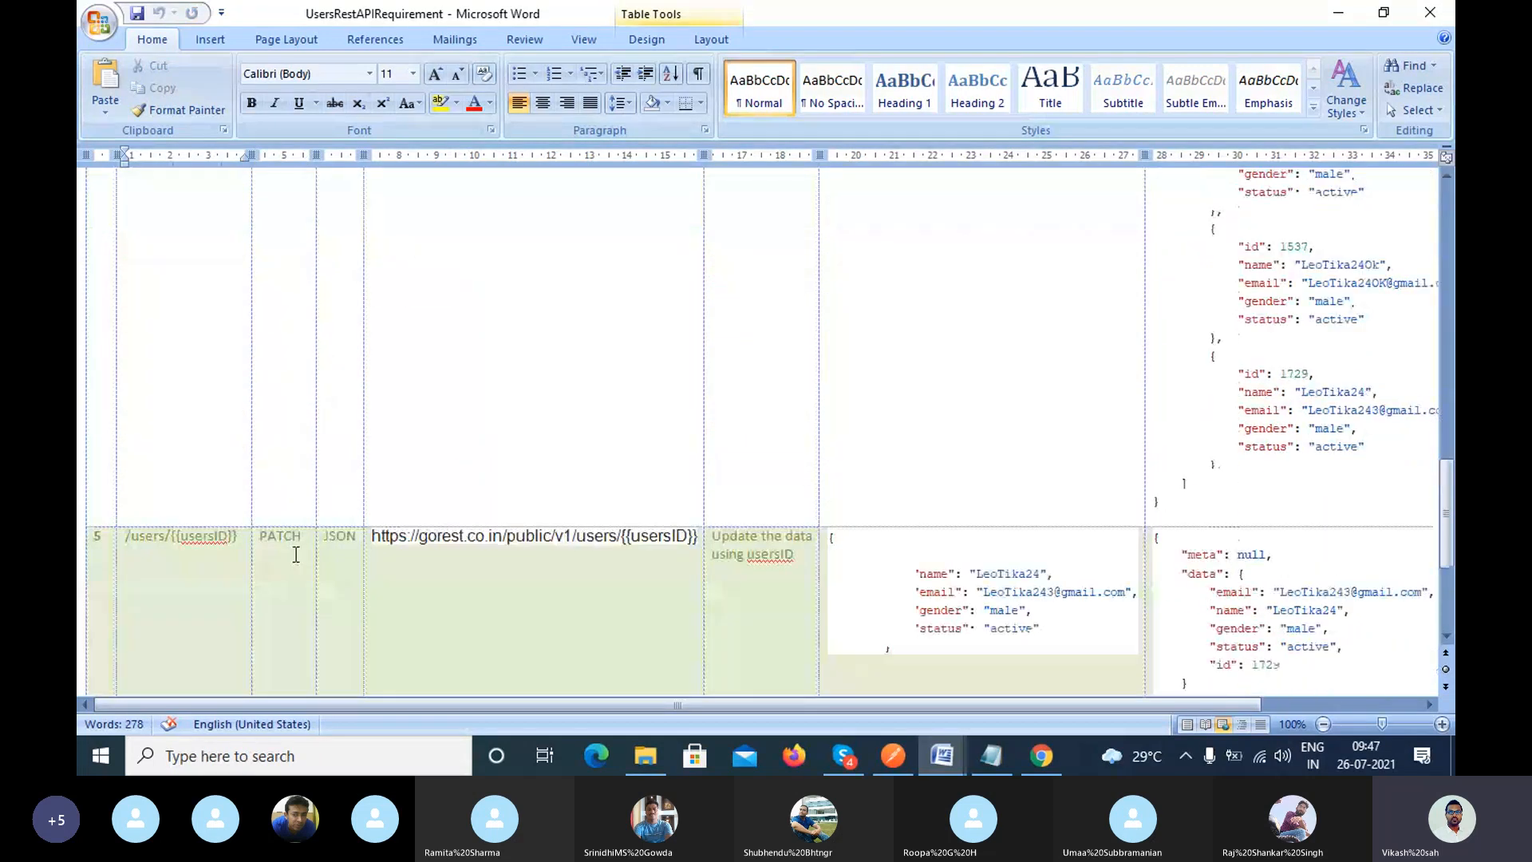
left_click_drag(238, 294, 122, 295)
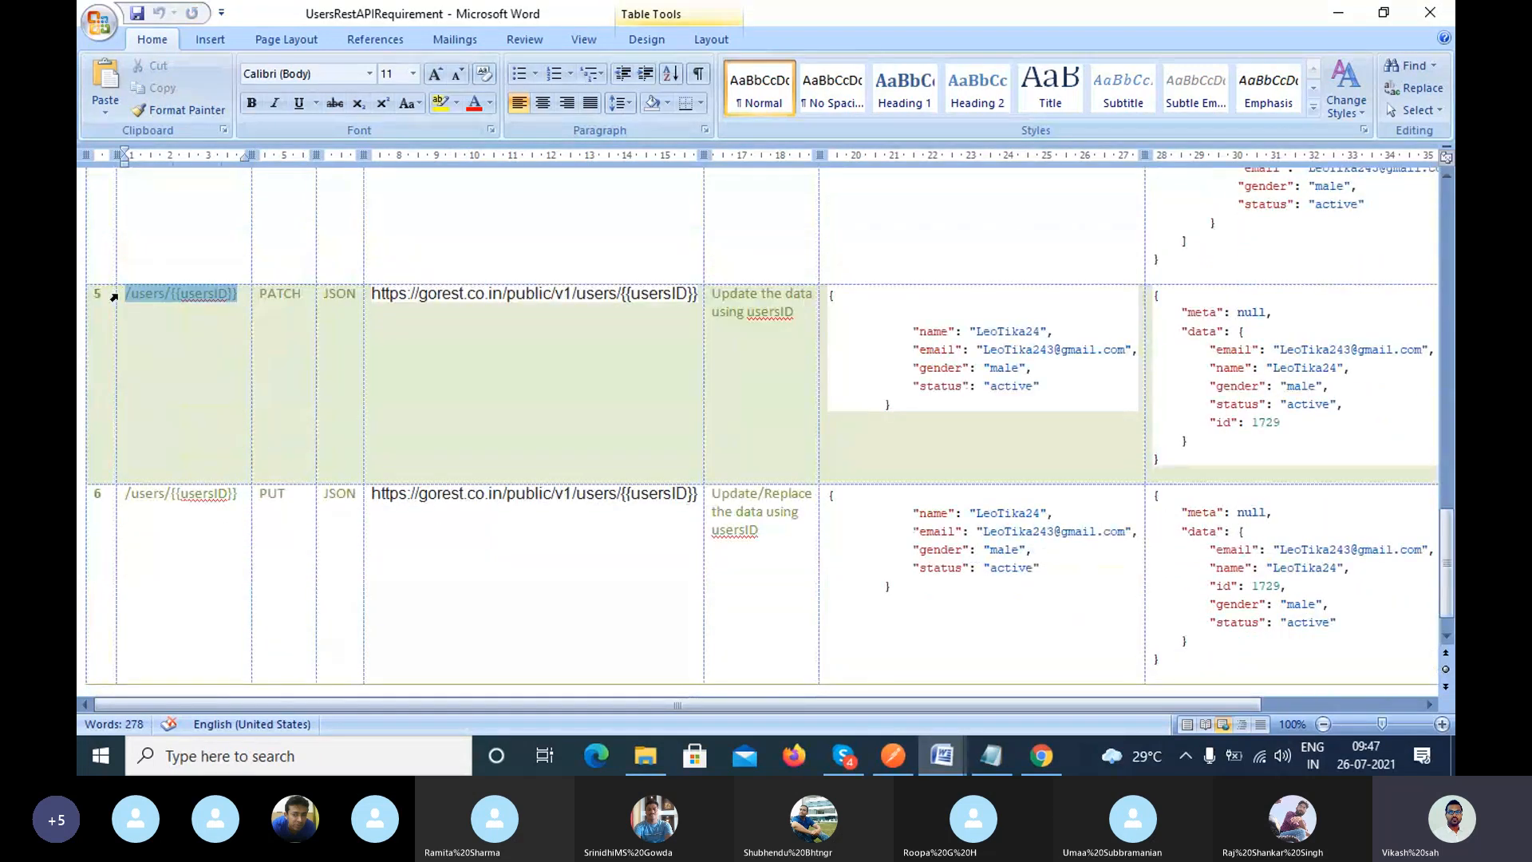
scroll(235, 540, "down", 1)
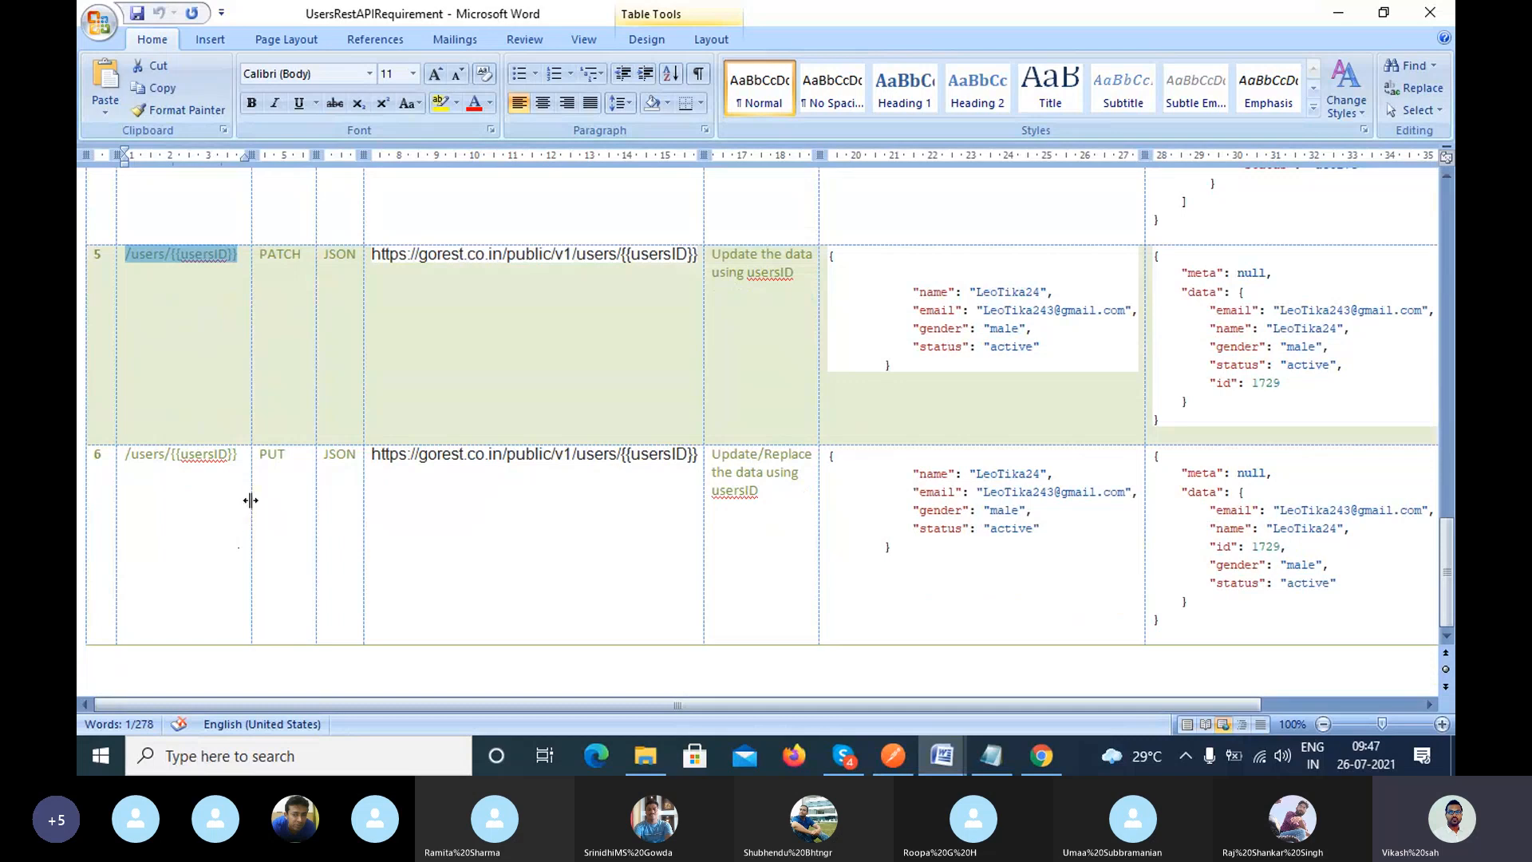
left_click(227, 474)
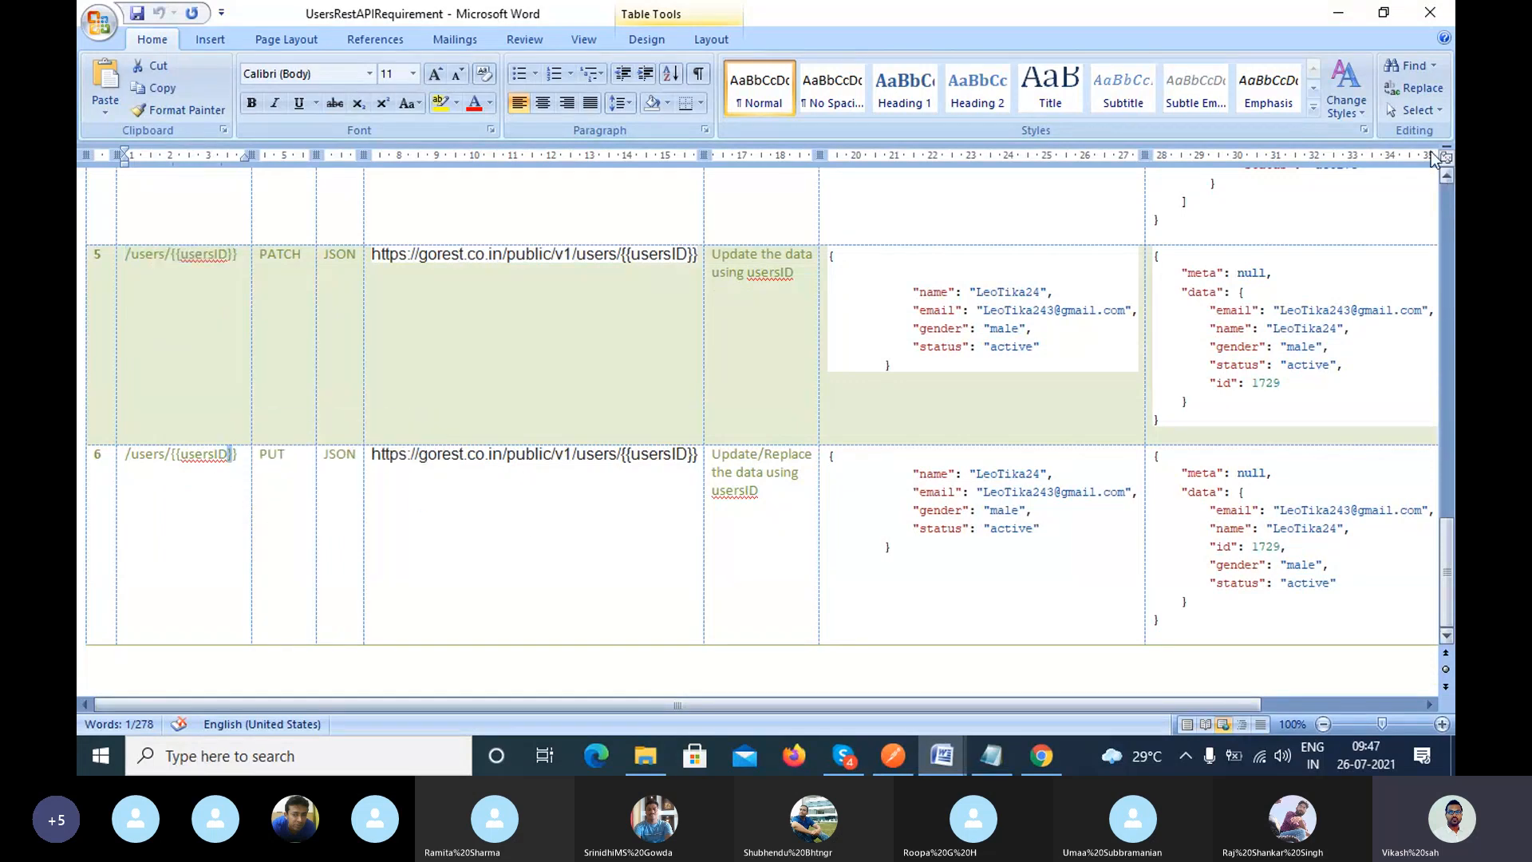
Minimize the document and open Real time API Requirement from the API Documents folder to view its beginning.
left_click(1324, 20)
left_click(645, 756)
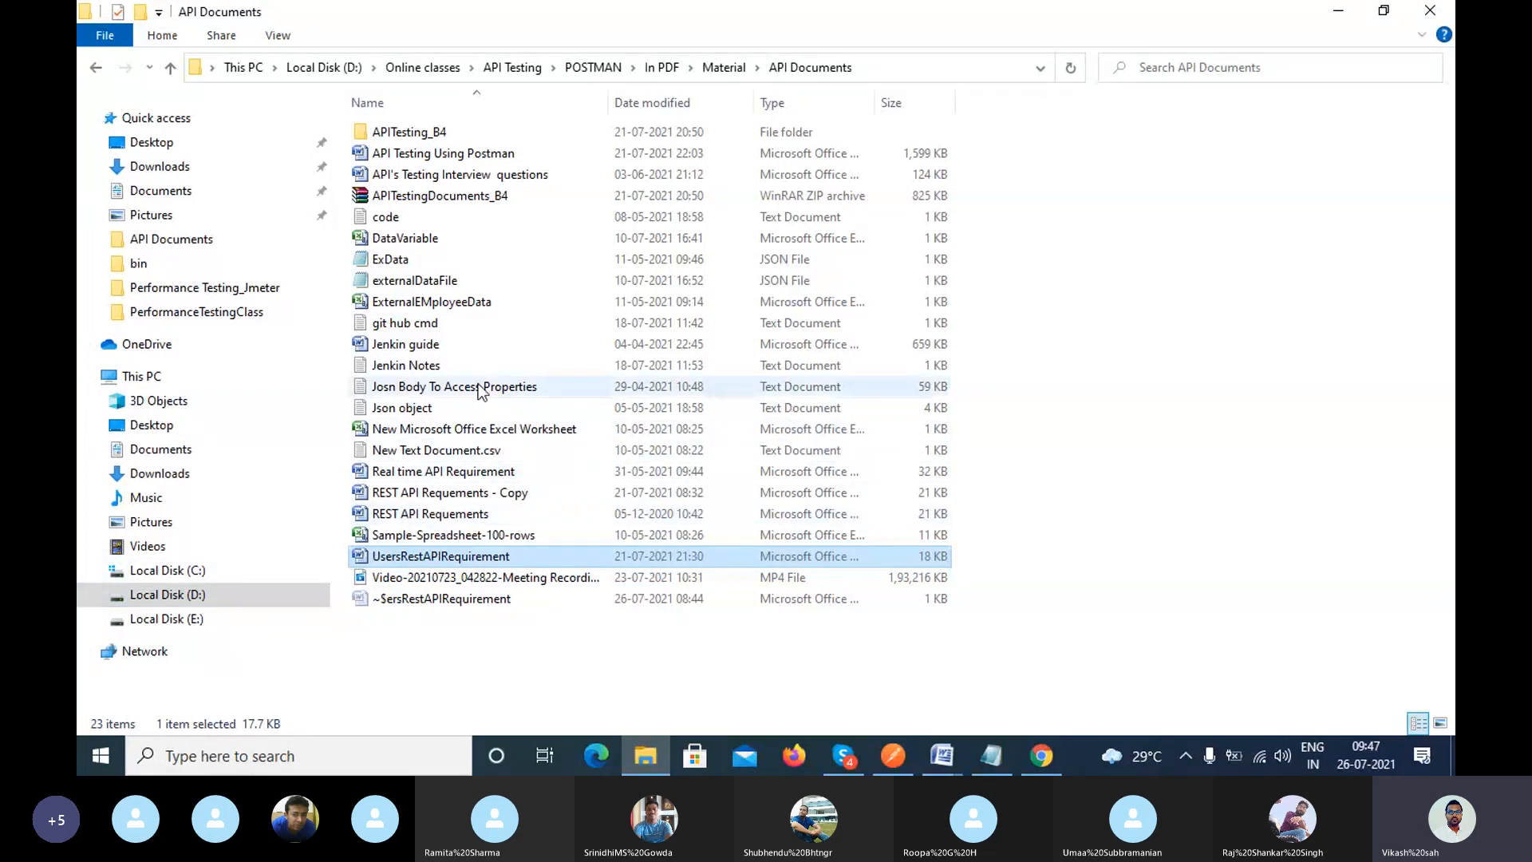
left_click(475, 476)
double_click(474, 474)
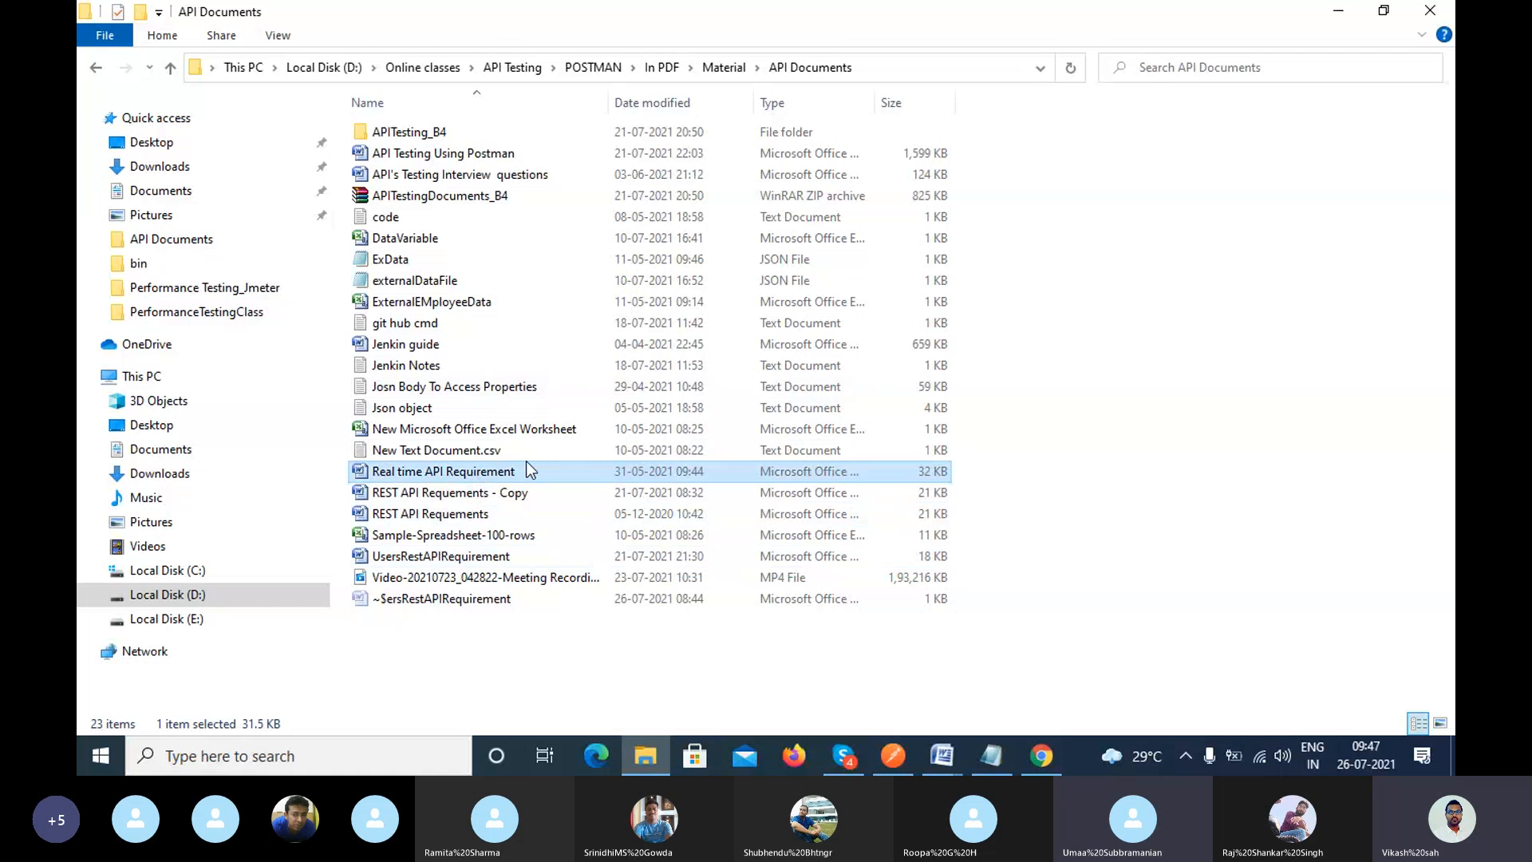
scroll(829, 403, "down", 5)
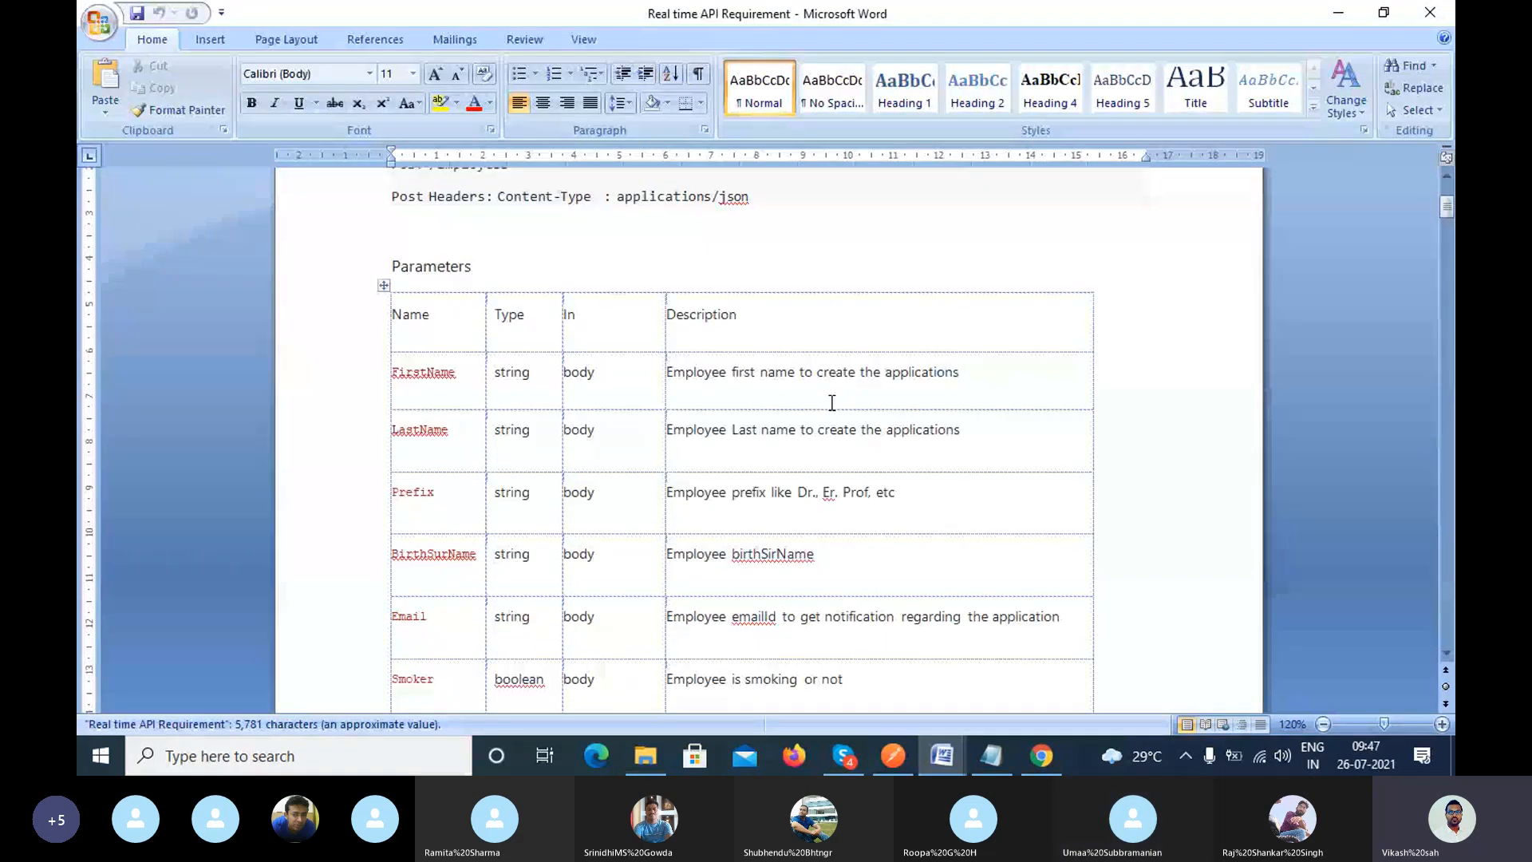
scroll(831, 403, "up", 5)
scroll(375, 389, "down", 1)
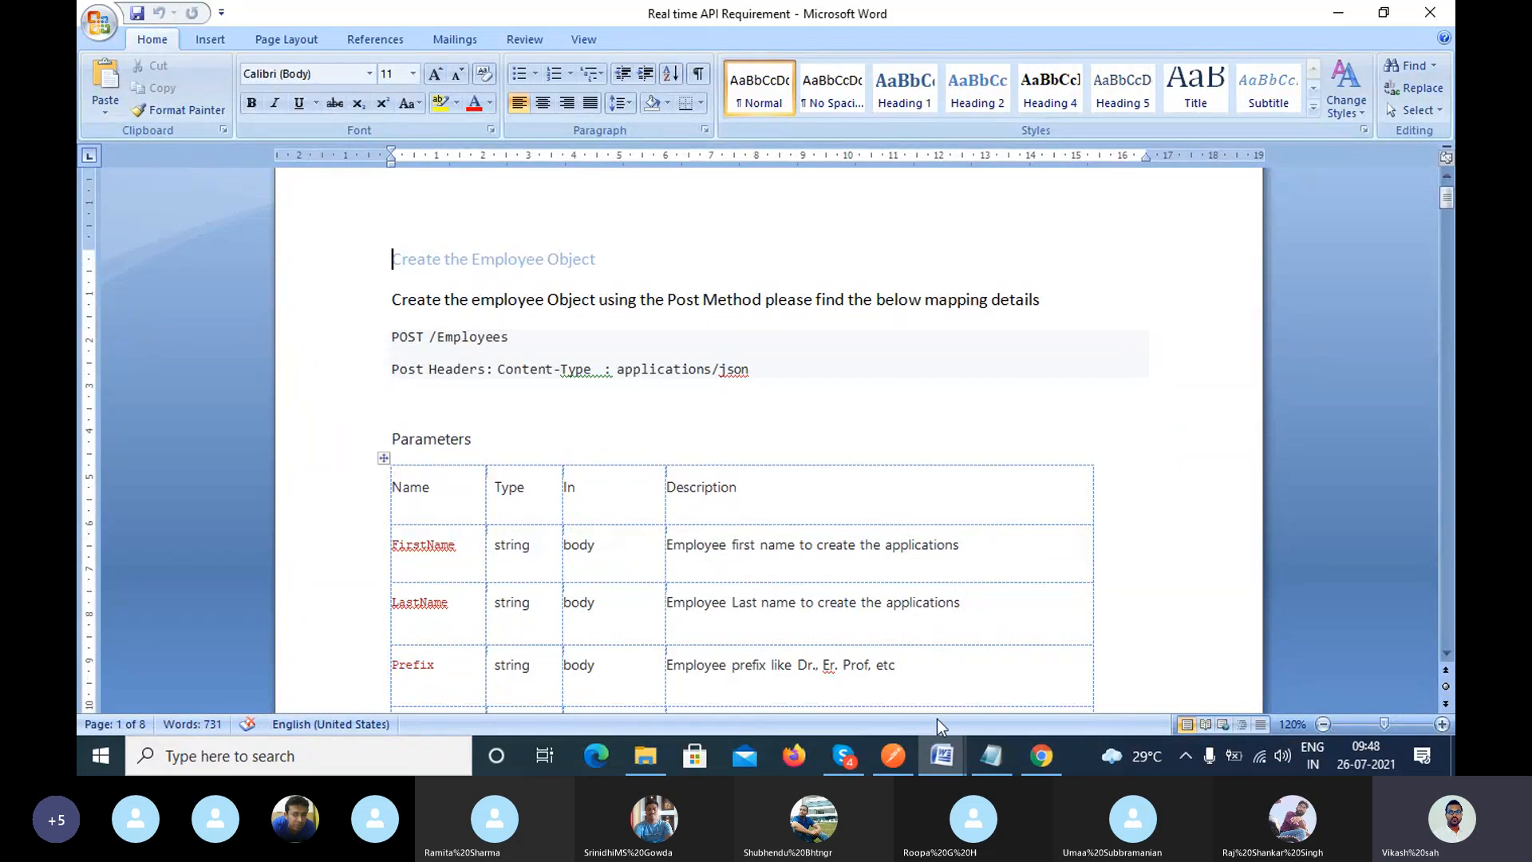
Switch back to UsersRestAPIRequirement, review its GET and POST user endpoints, and minimize it.
left_click(952, 750)
left_click(1029, 677)
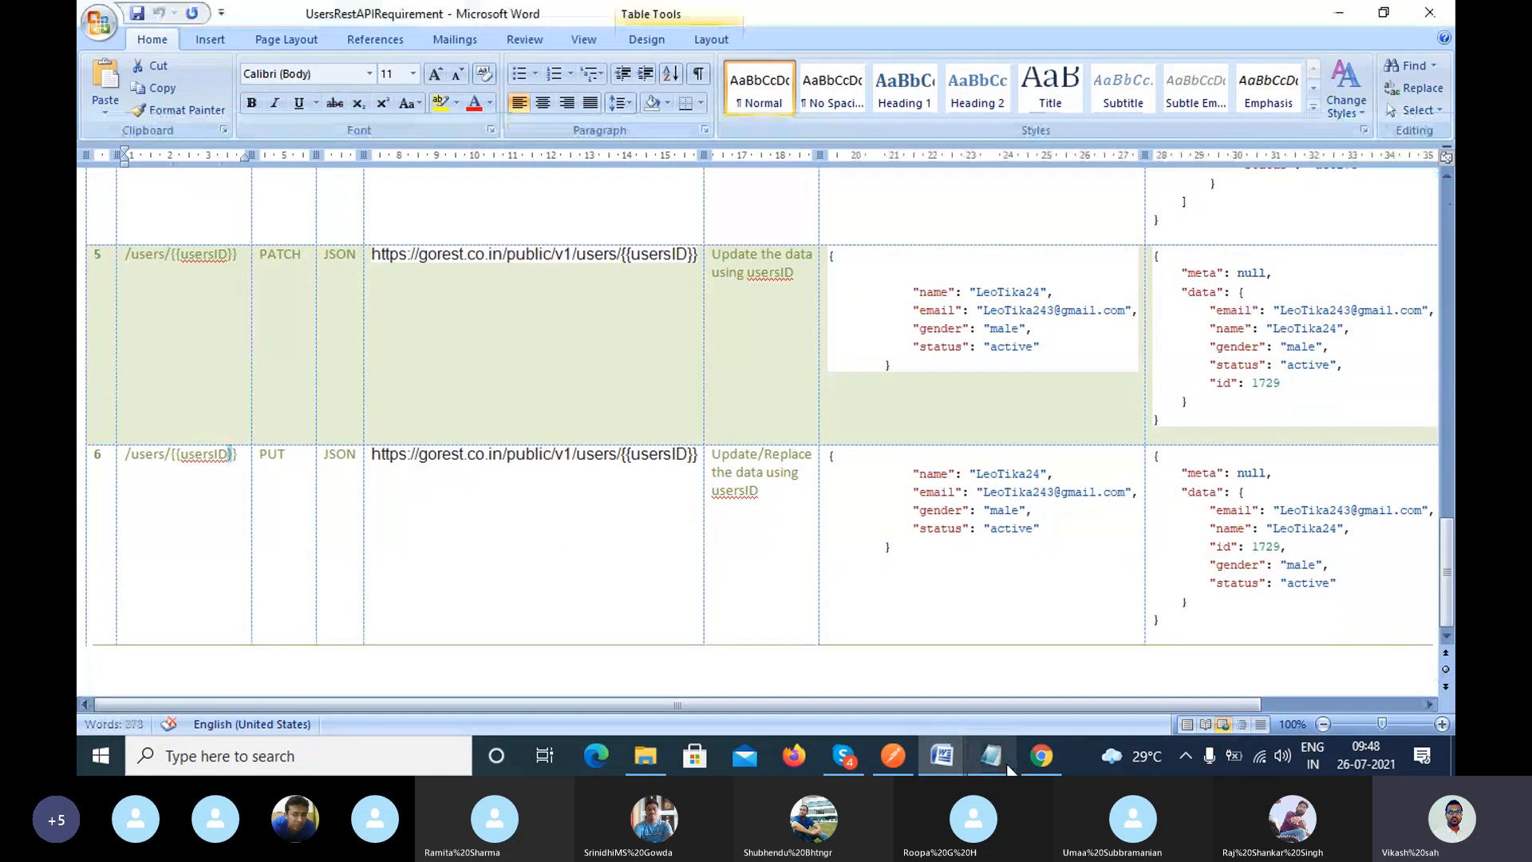
scroll(725, 429, "up", 15)
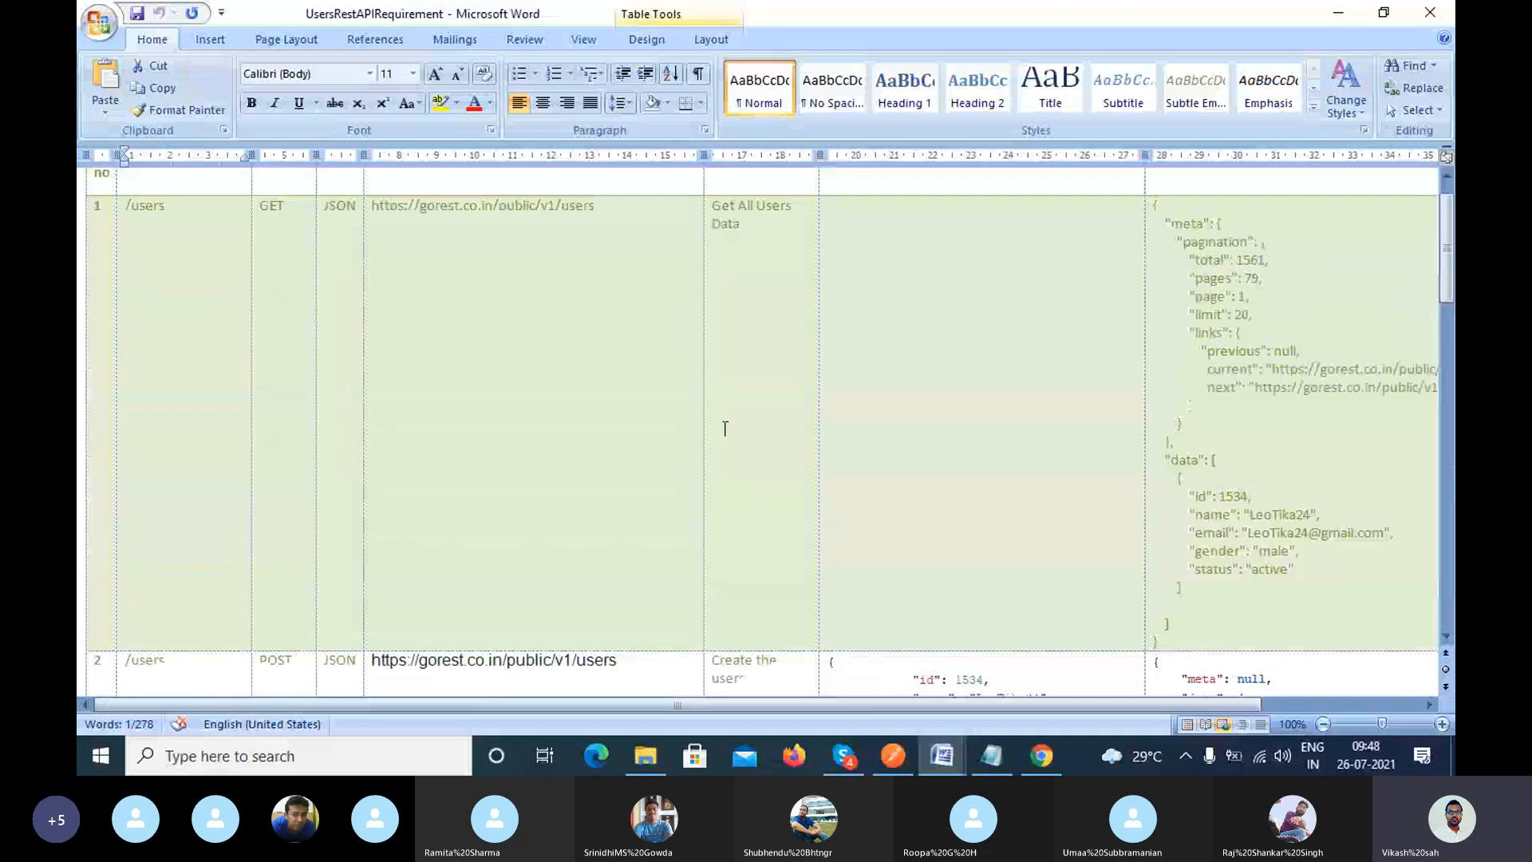
scroll(740, 391, "down", 12)
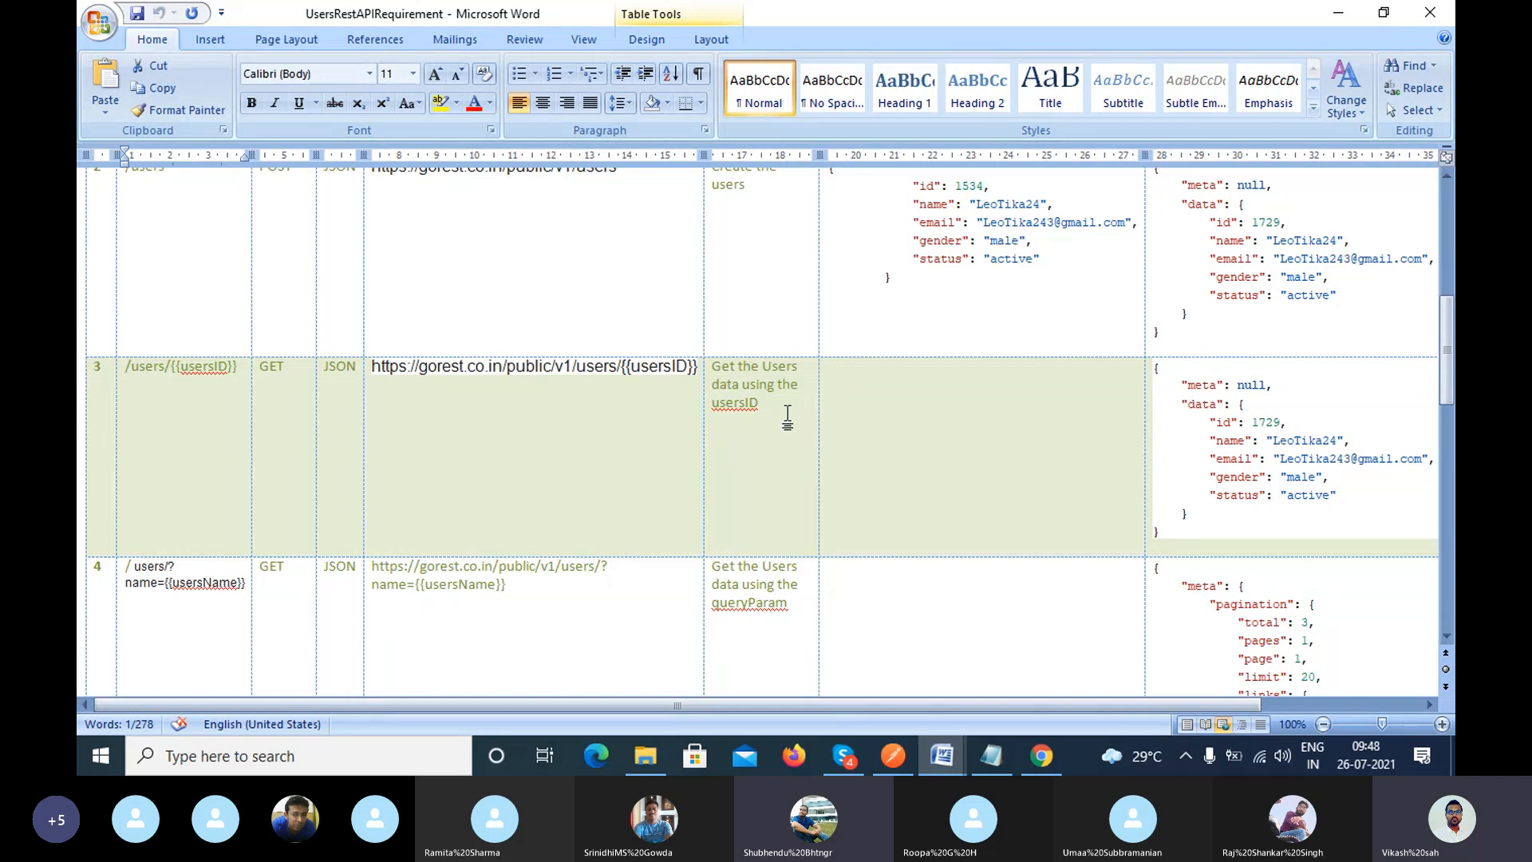
left_click(1344, 17)
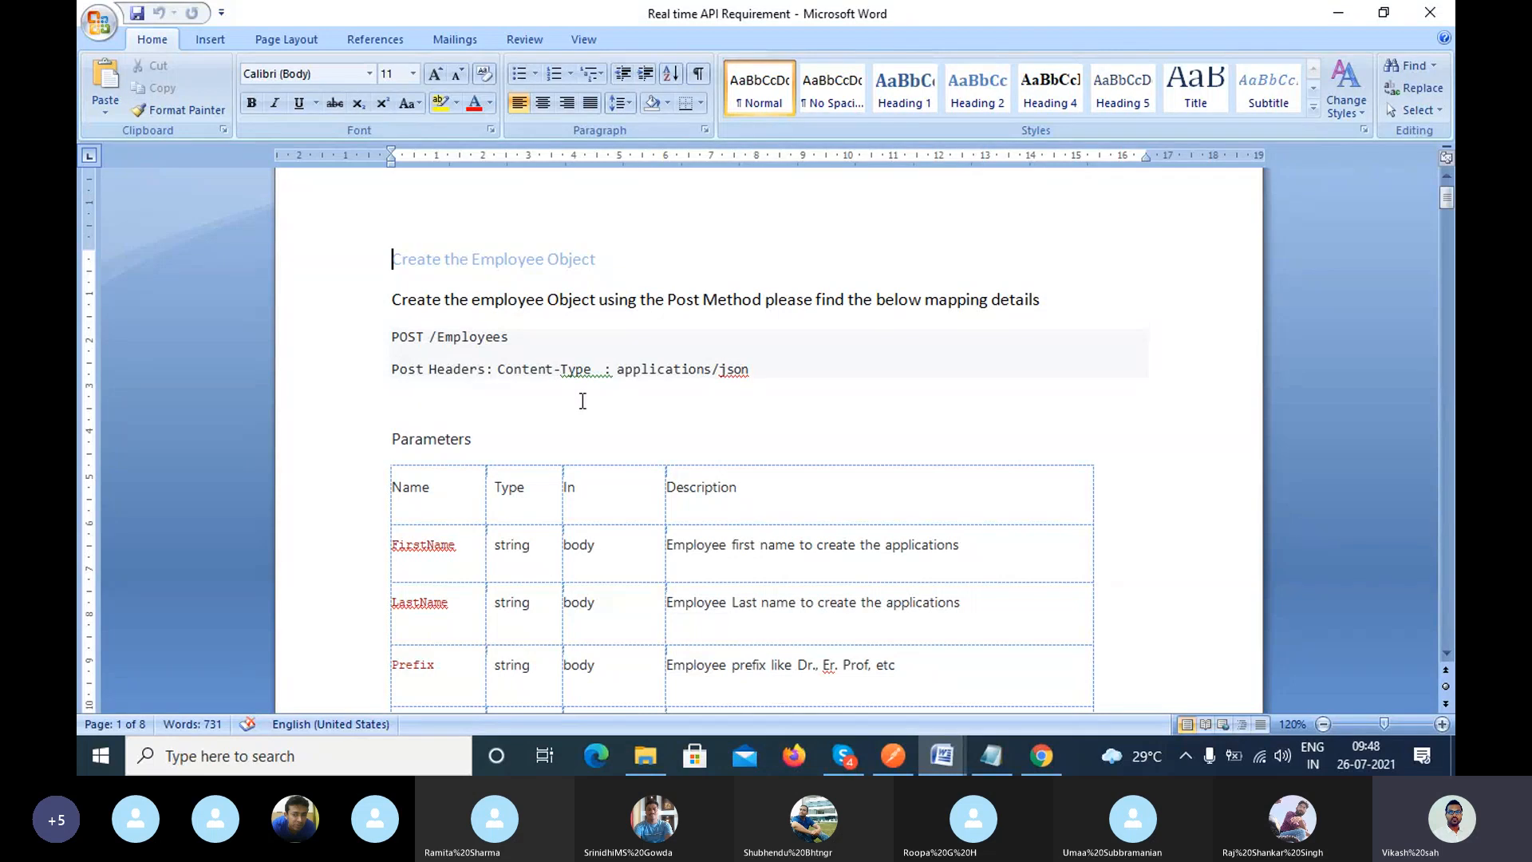
Examine the Parameters table of the Create the Employee Object section, highlighting the FirstName, LastName, BirthSurName and Email rows.
scroll(582, 402, "down", 2)
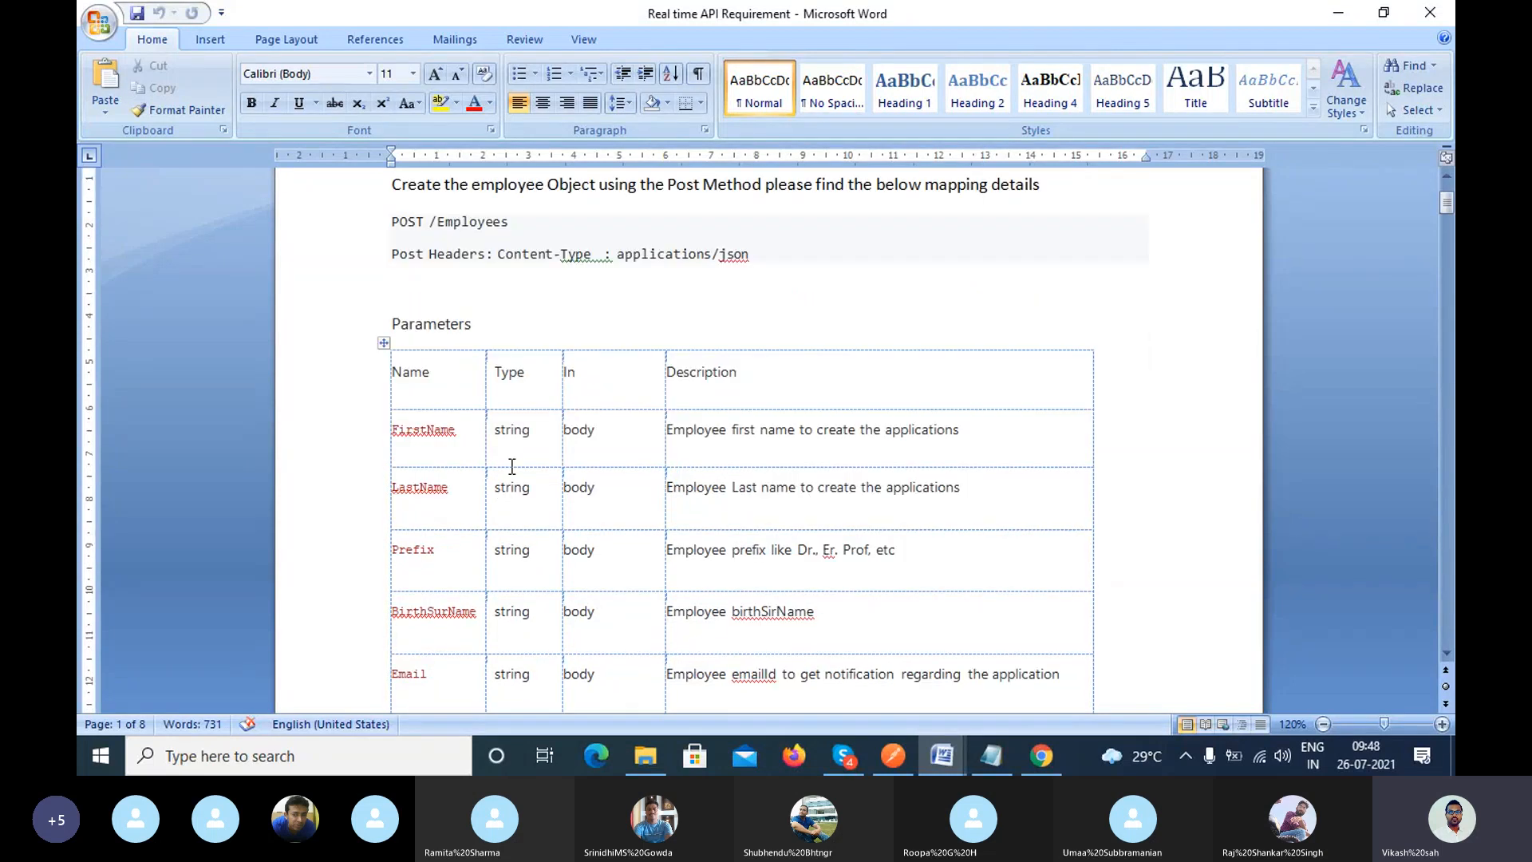
scroll(477, 459, "down", 2)
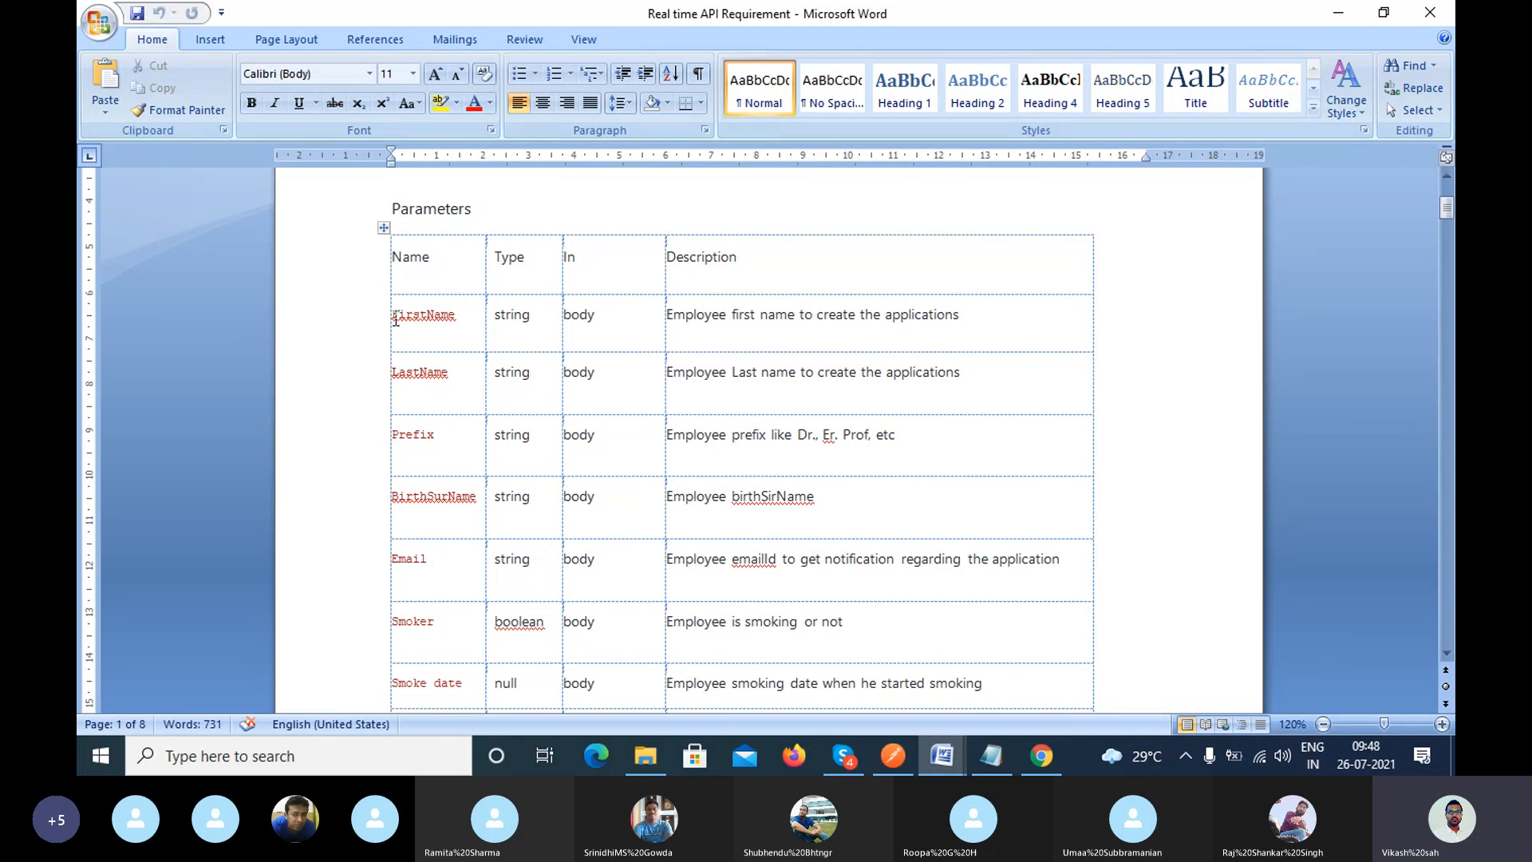
left_click_drag(394, 316, 859, 315)
left_click(462, 380)
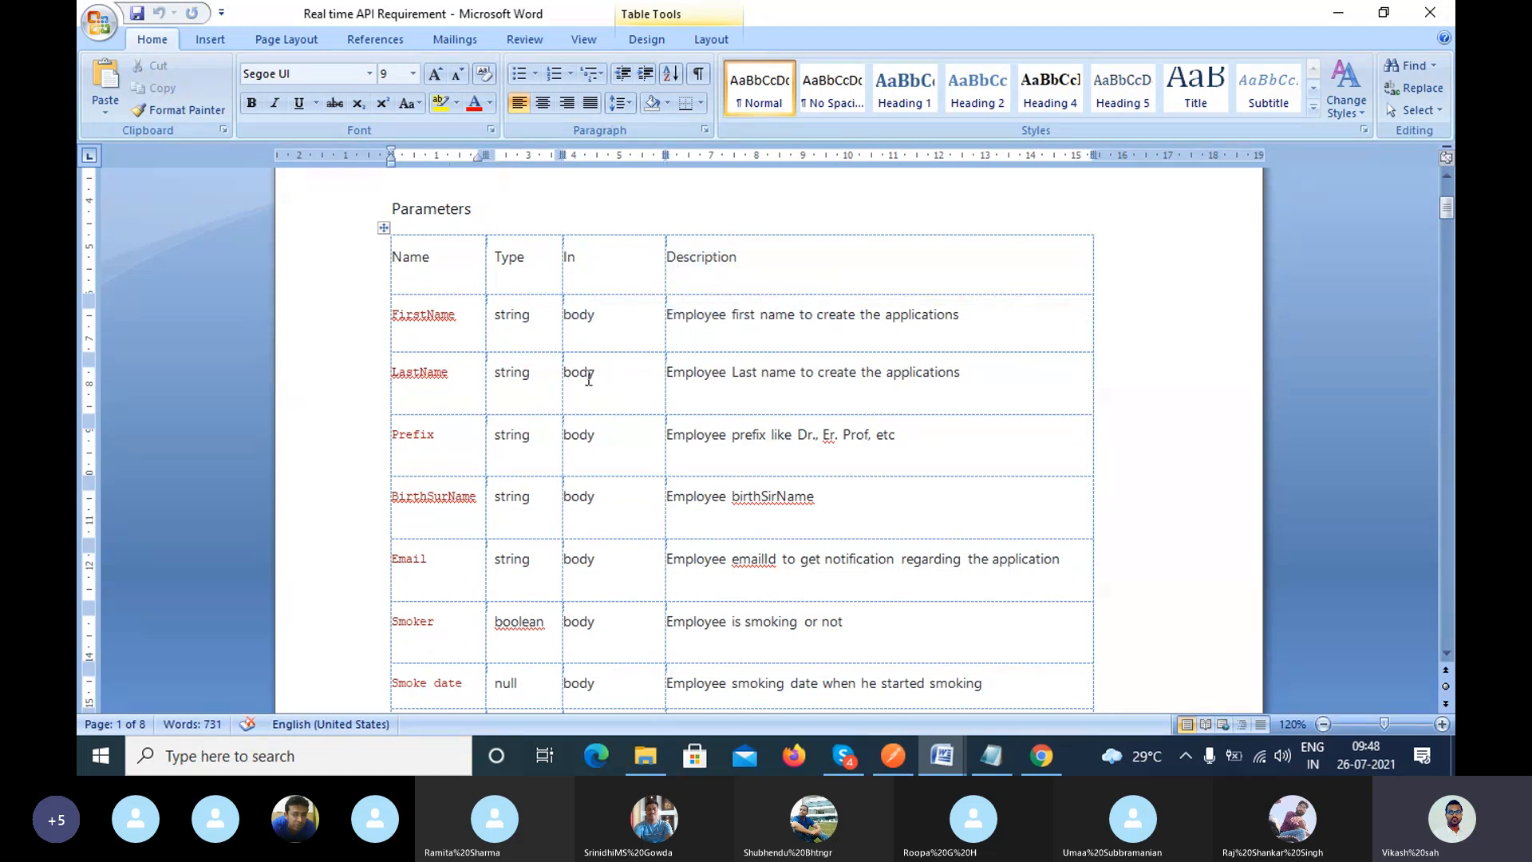
left_click_drag(596, 374, 583, 395)
scroll(506, 464, "down", 3)
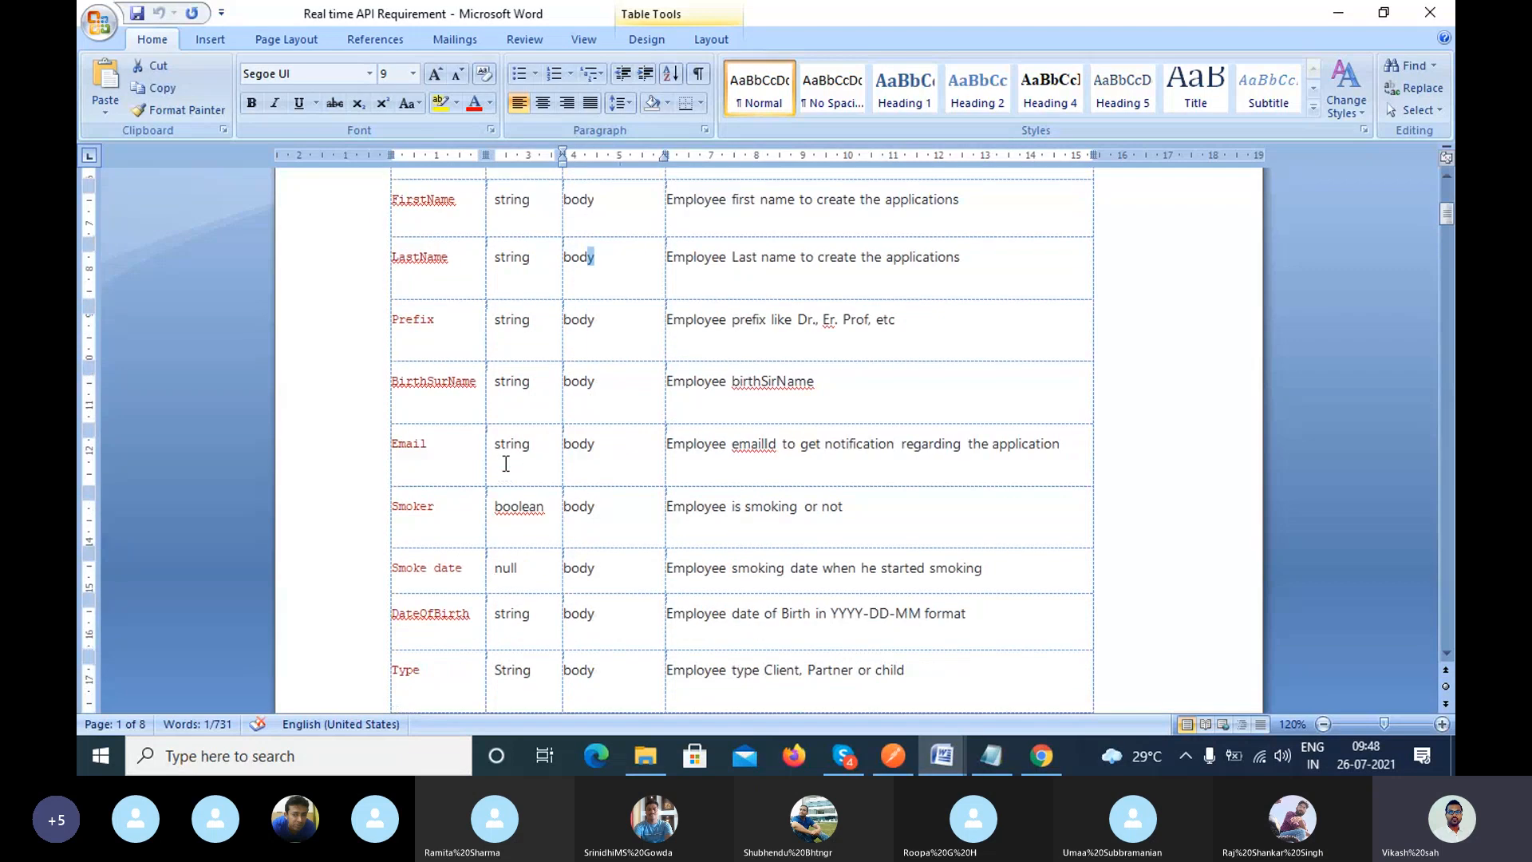
left_click_drag(477, 382, 392, 381)
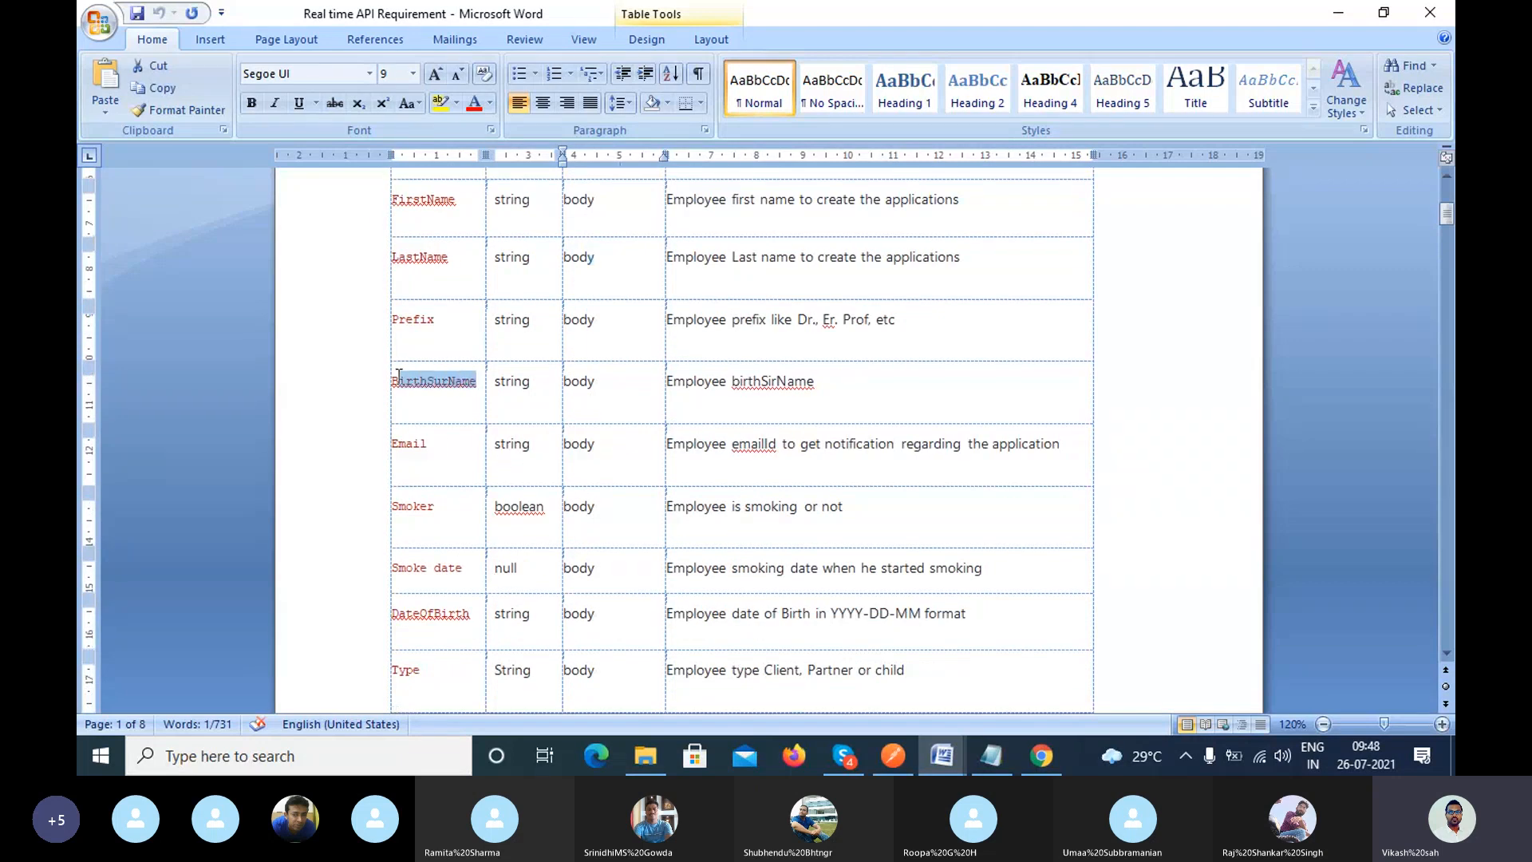
left_click(440, 445)
left_click_drag(440, 444, 406, 445)
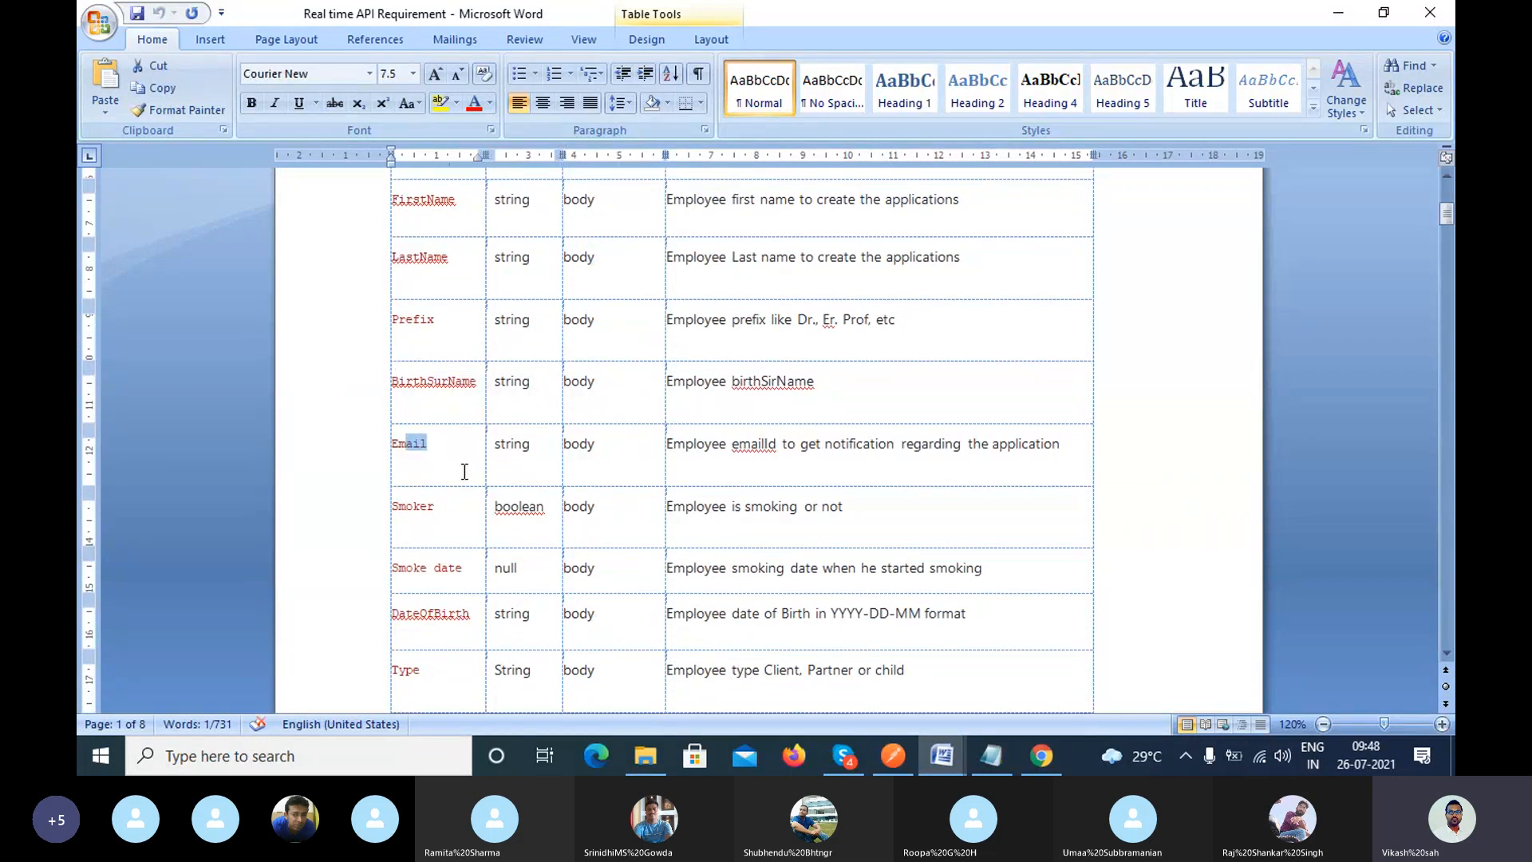
scroll(464, 472, "down", 4)
scroll(658, 520, "up", 5)
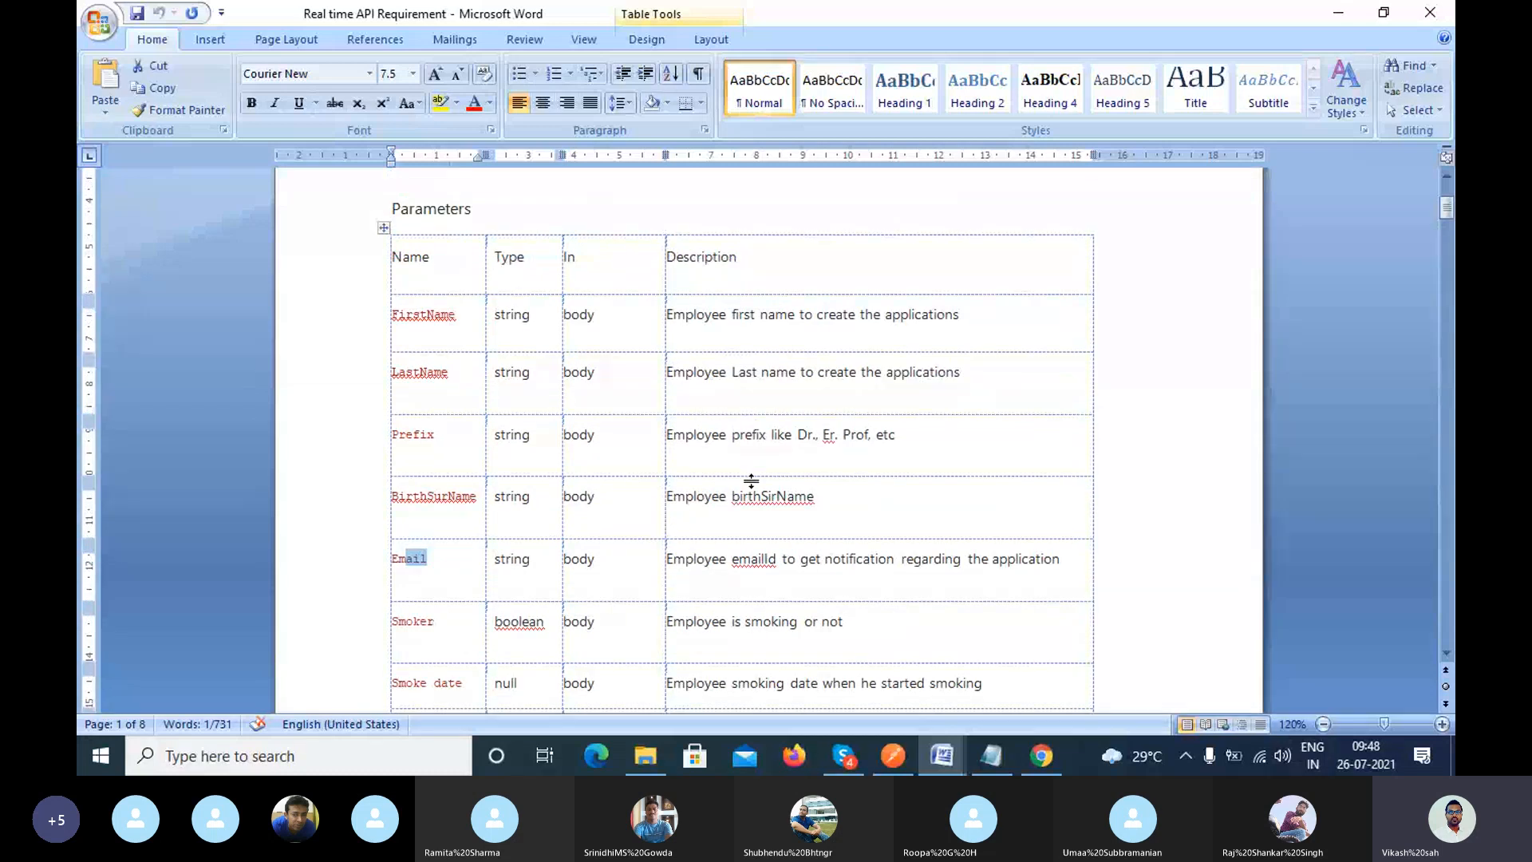
Examine the Parameters table from its FirstName row down to the Address and Street rows, highlighting FirstName.
scroll(750, 478, "down", 4)
scroll(542, 482, "up", 5)
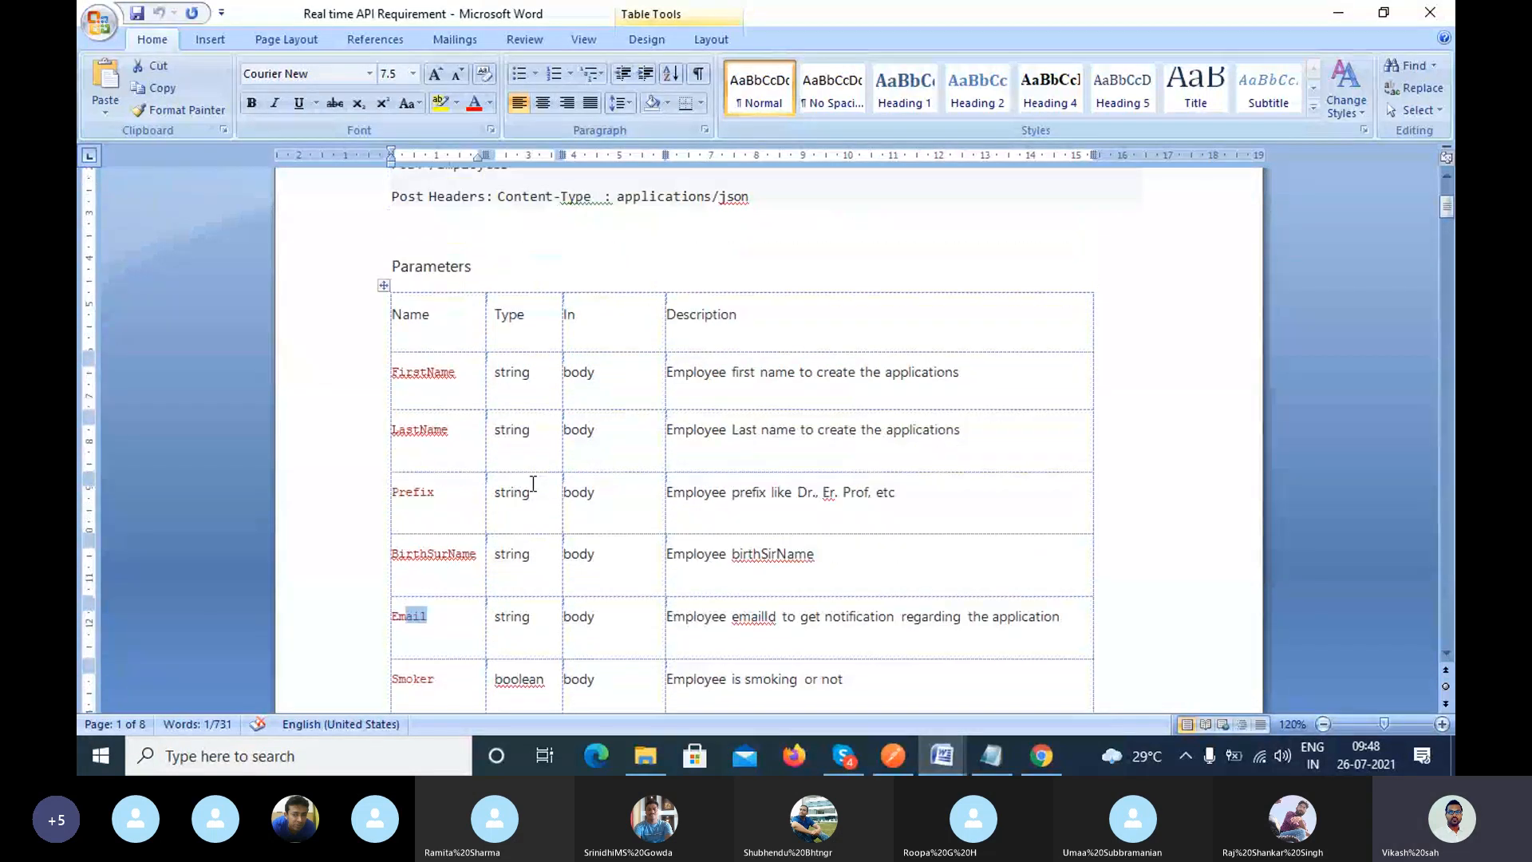
left_click_drag(398, 367, 441, 372)
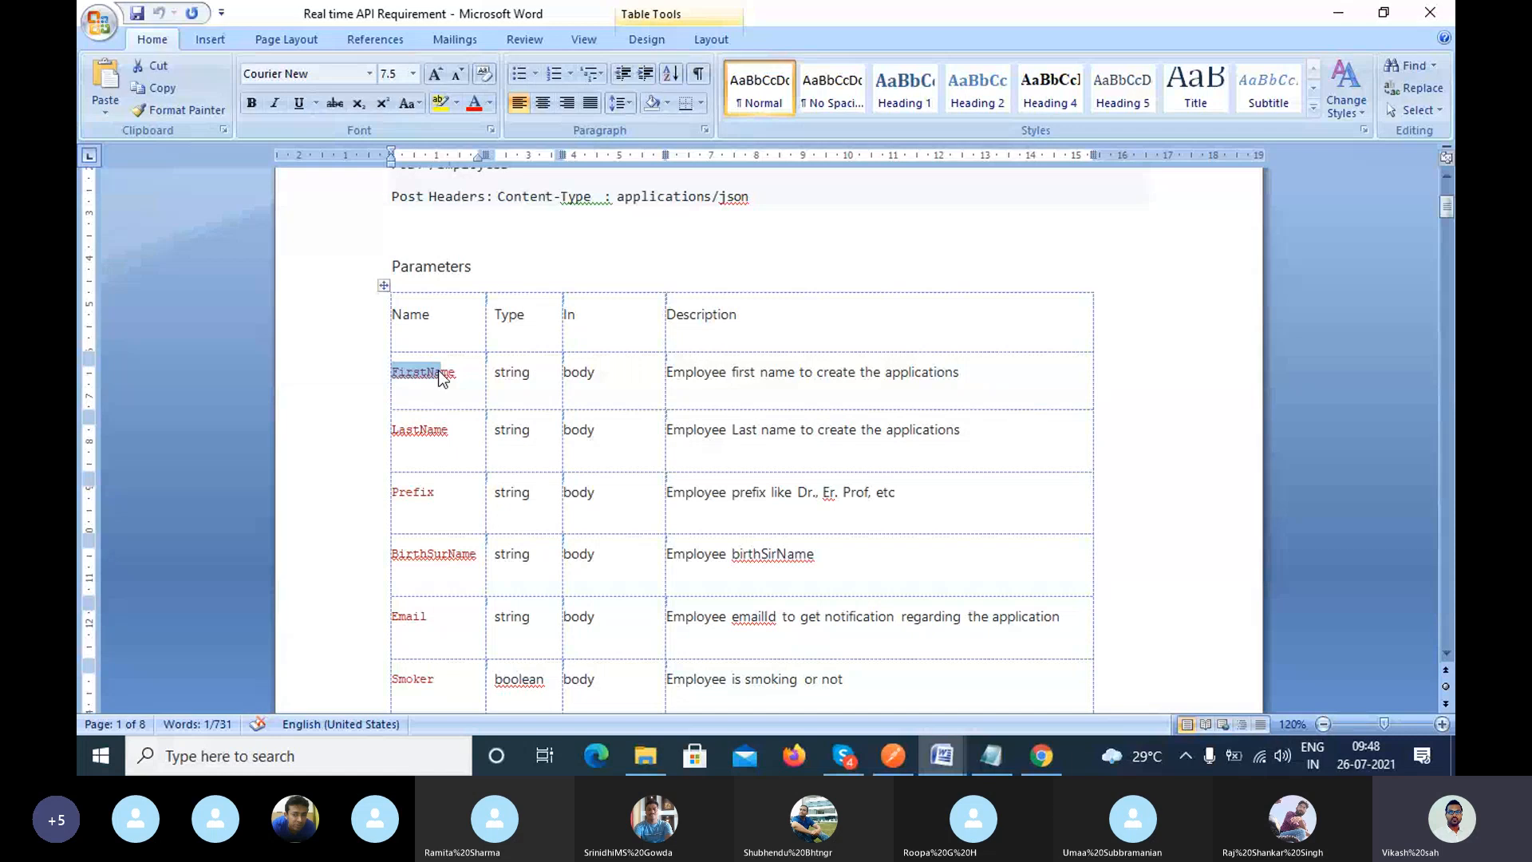
scroll(479, 399, "down", 12)
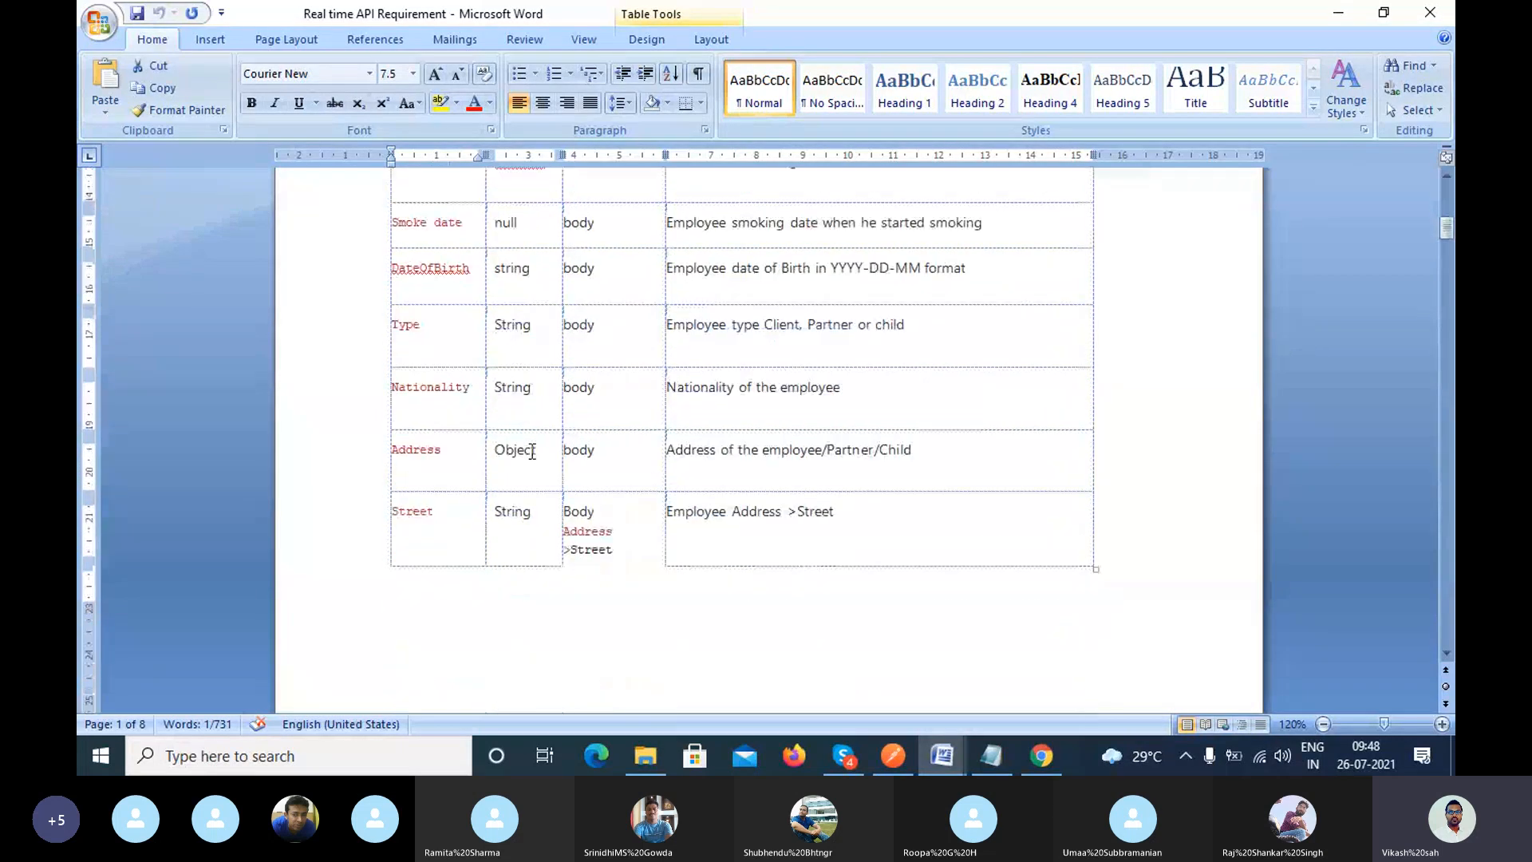
scroll(530, 470, "up", 4)
scroll(455, 382, "up", 3)
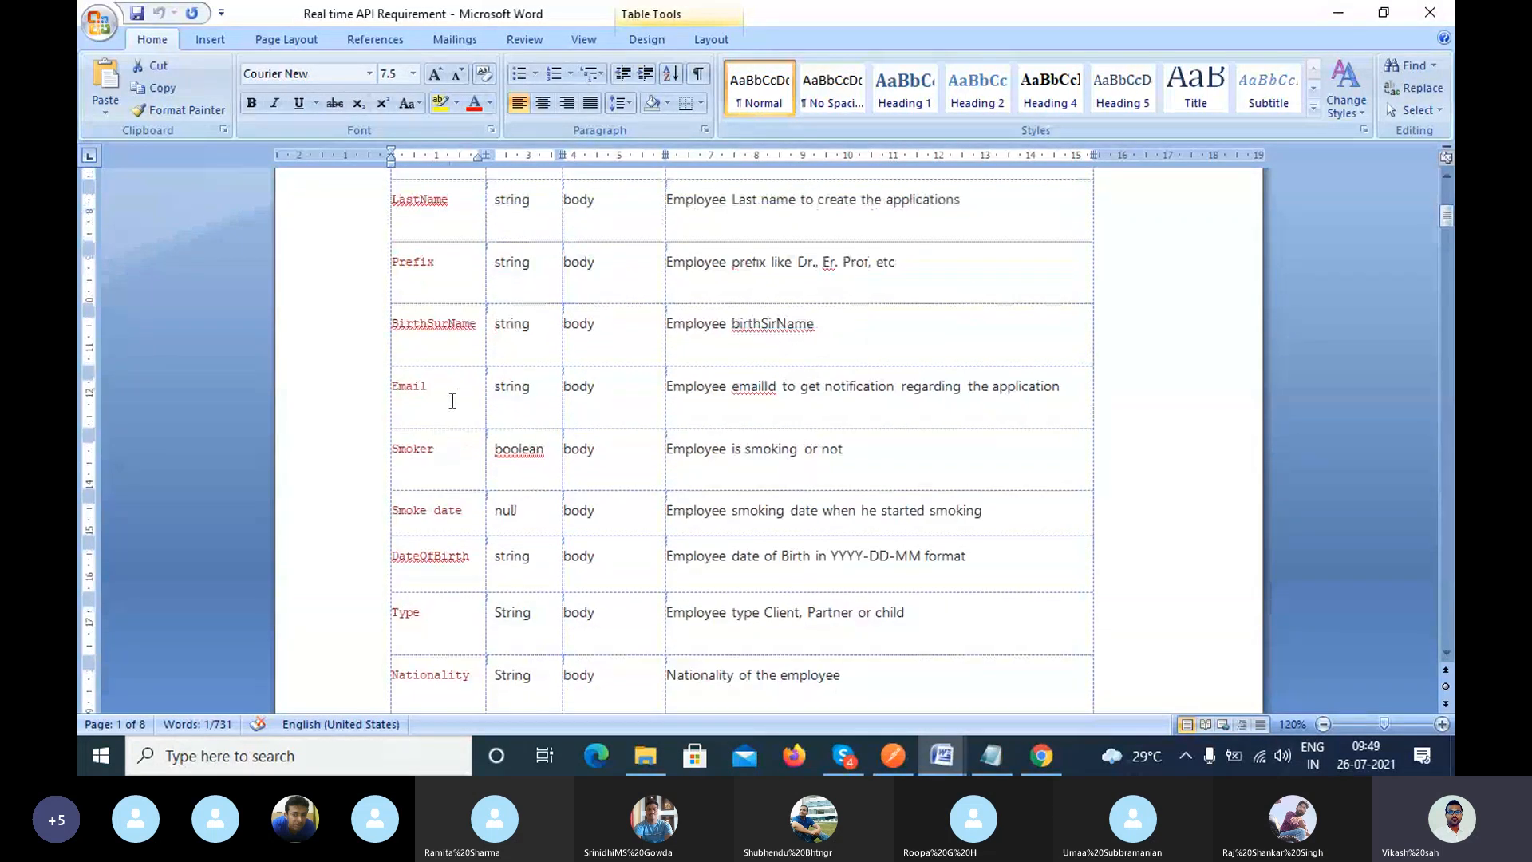
scroll(448, 407, "up", 6)
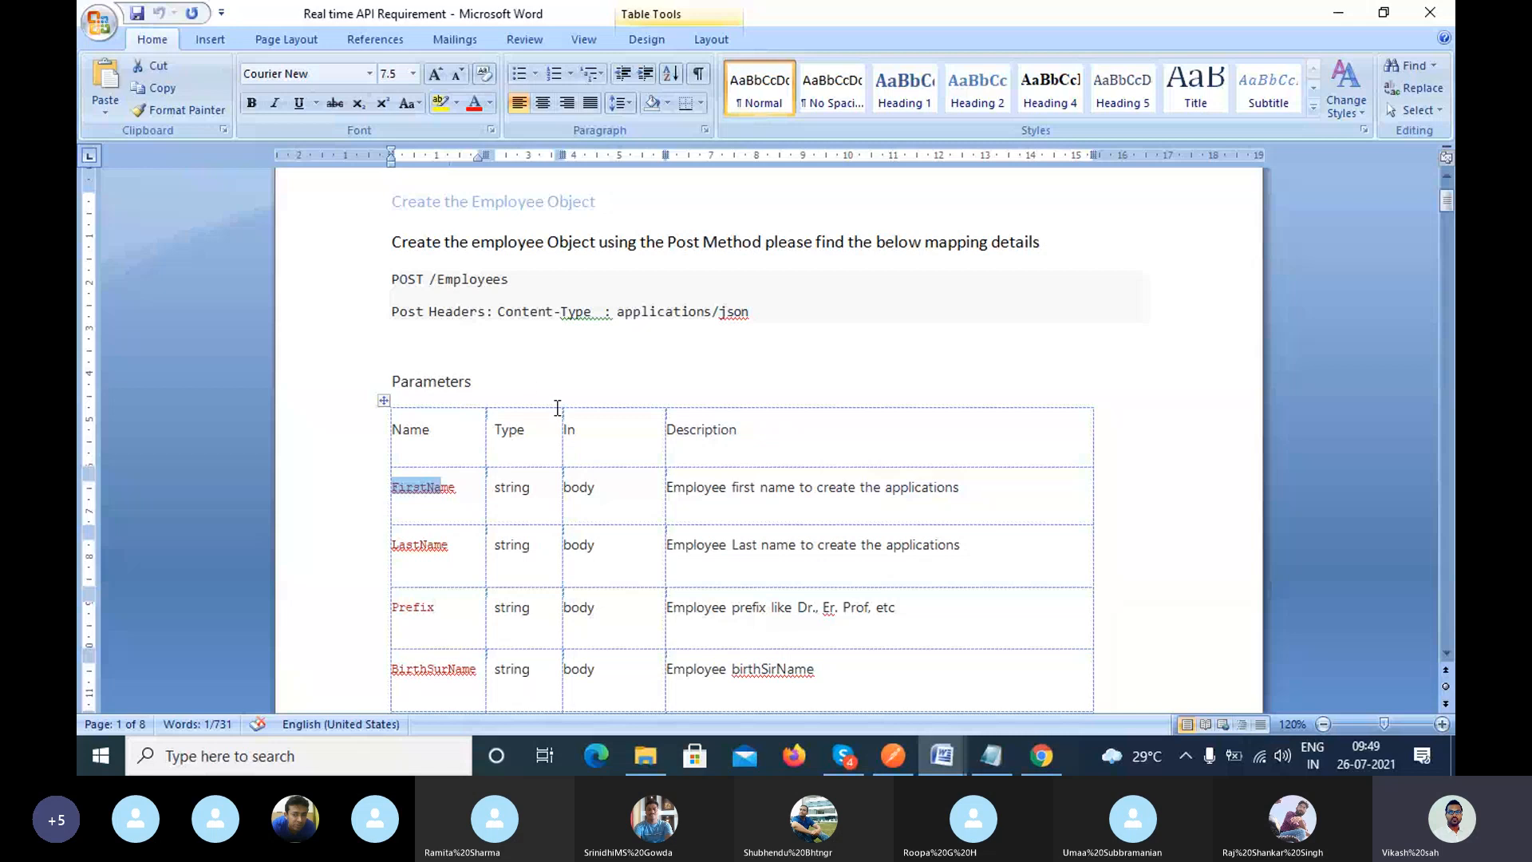
Compare the Parameters table with the Default Response example, and return to the Create the Employee Object heading.
scroll(526, 427, "down", 3)
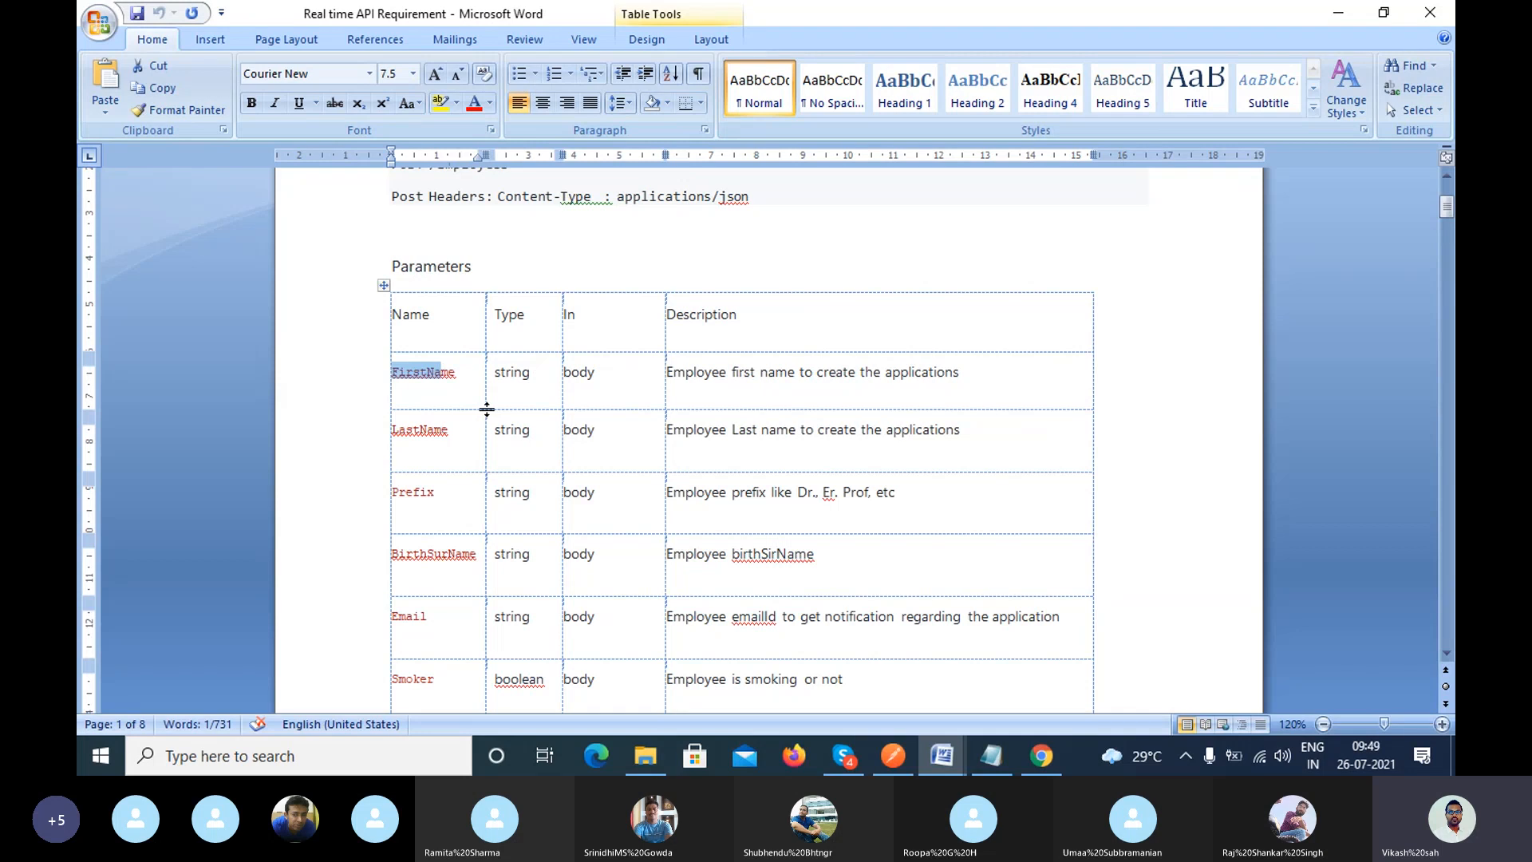
scroll(588, 483, "up", 3)
scroll(588, 479, "down", 7)
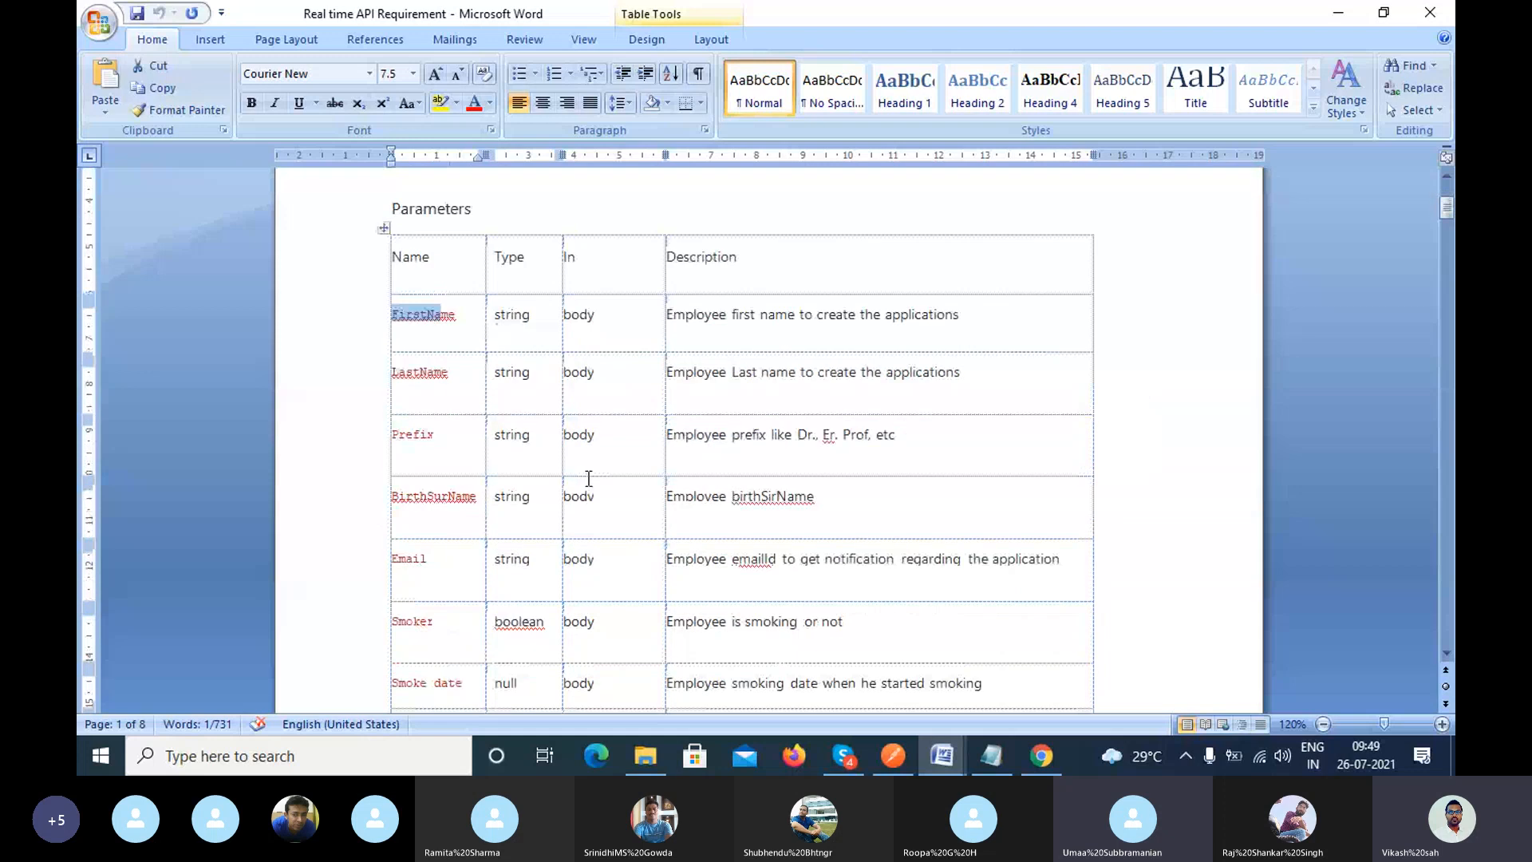
scroll(587, 478, "down", 15)
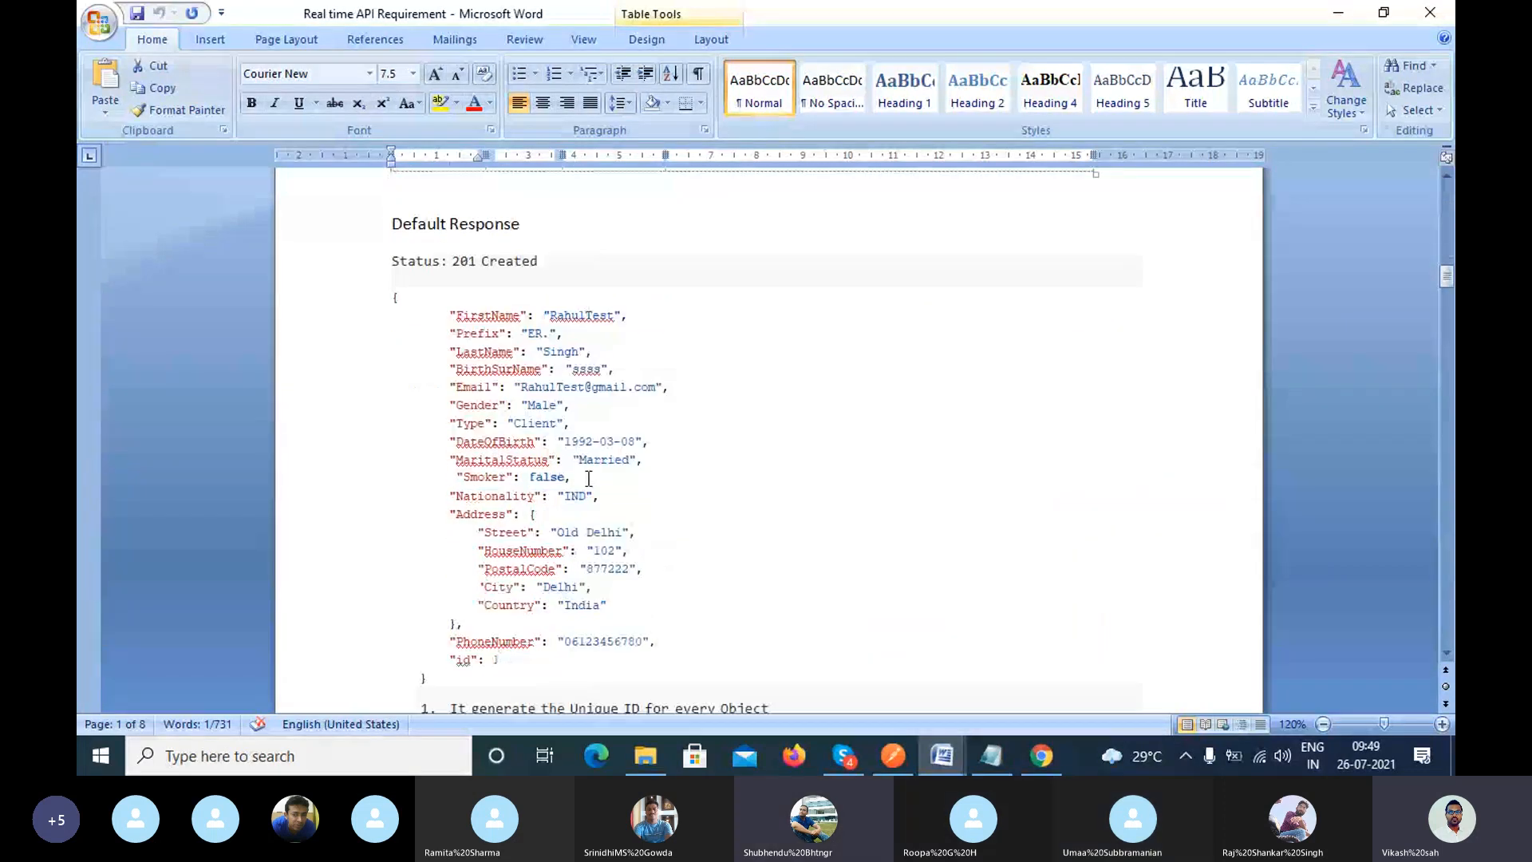
scroll(587, 478, "up", 15)
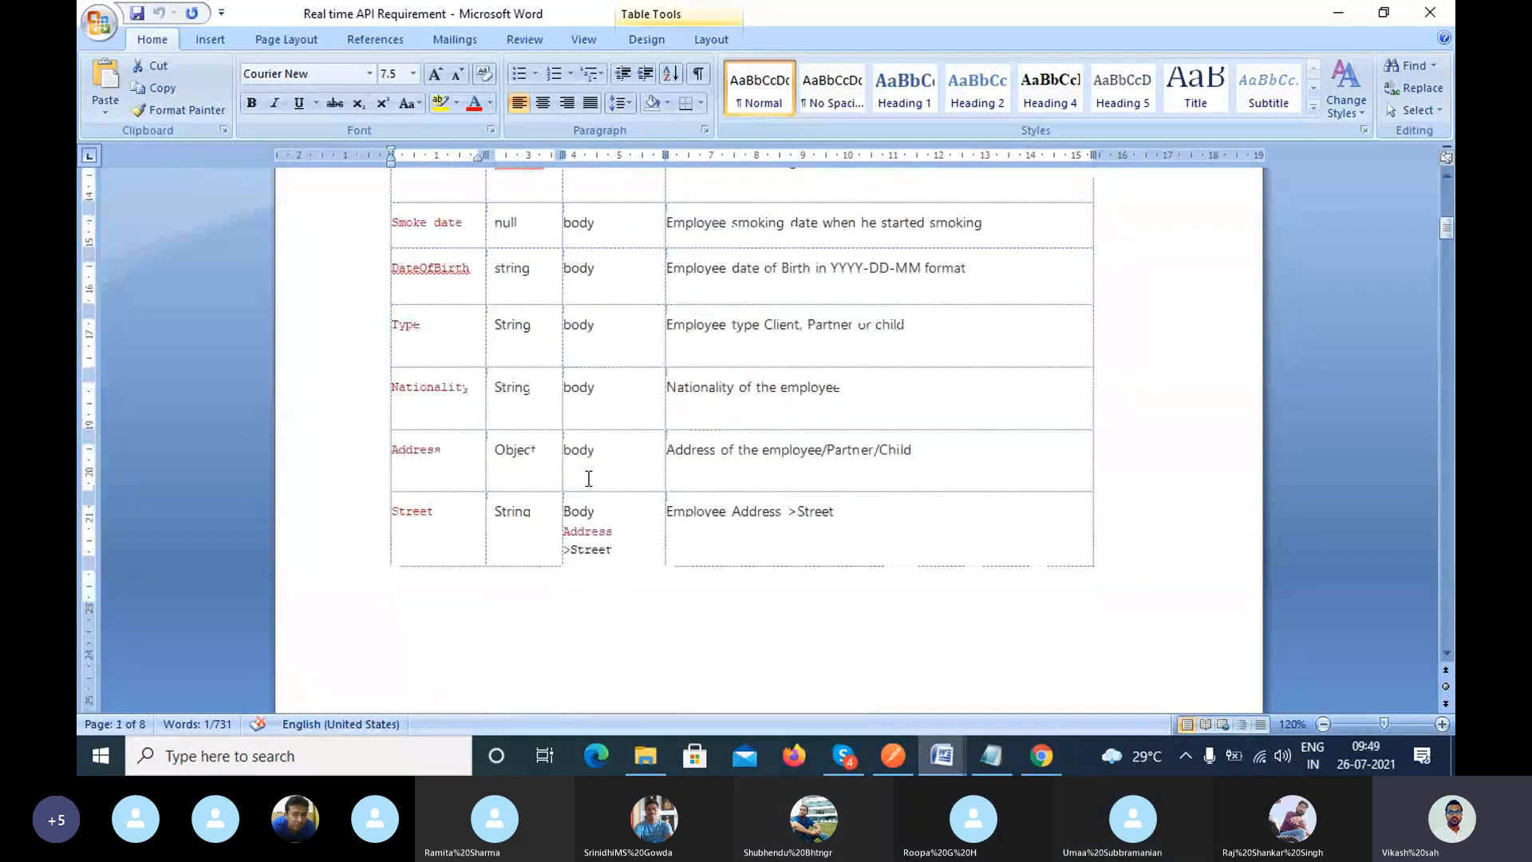
scroll(587, 477, "up", 3)
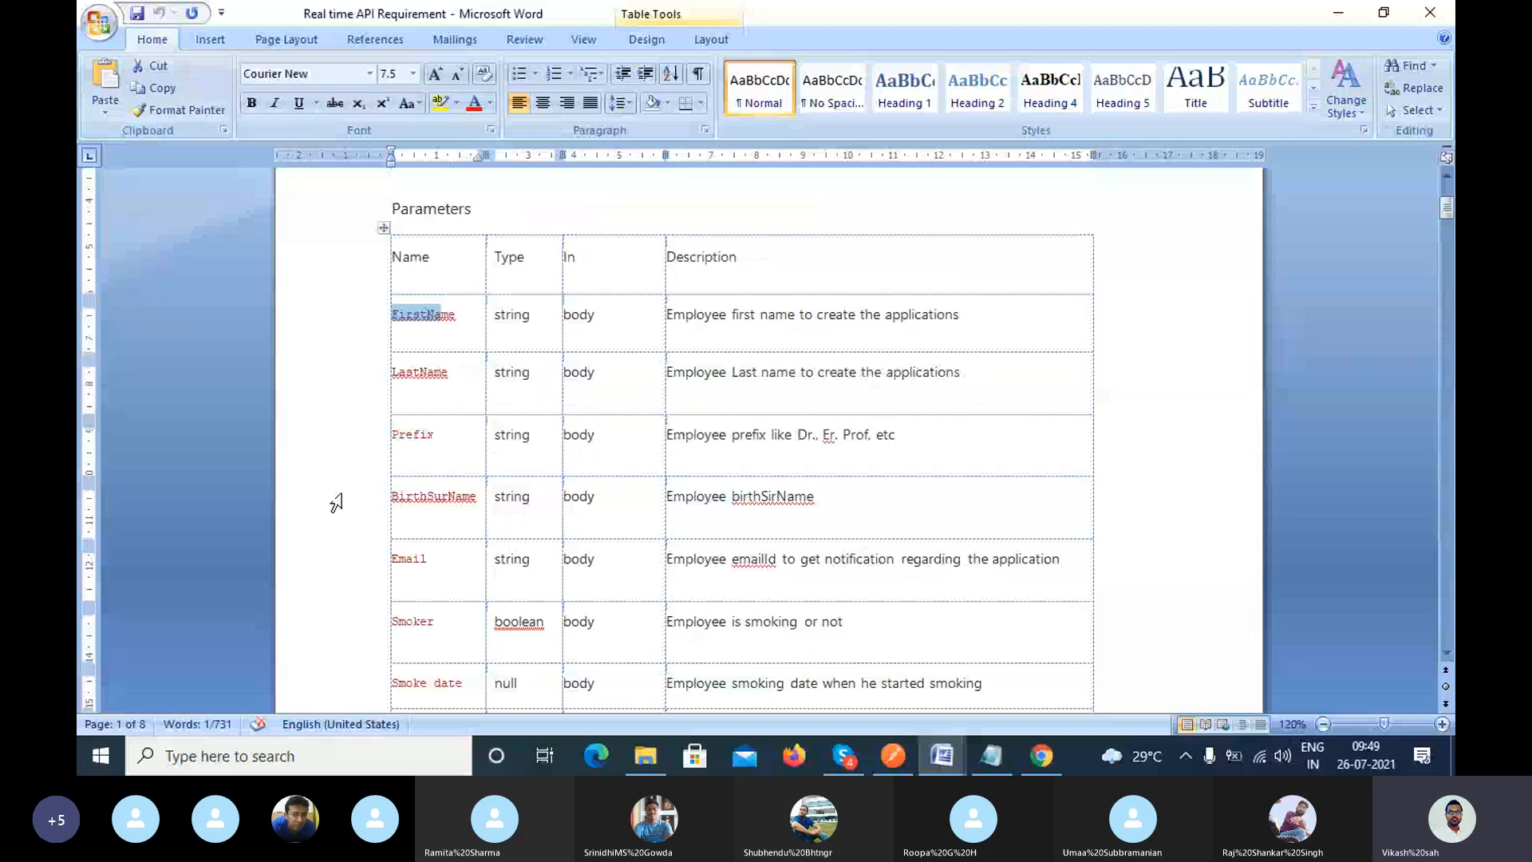
scroll(514, 489, "up", 3)
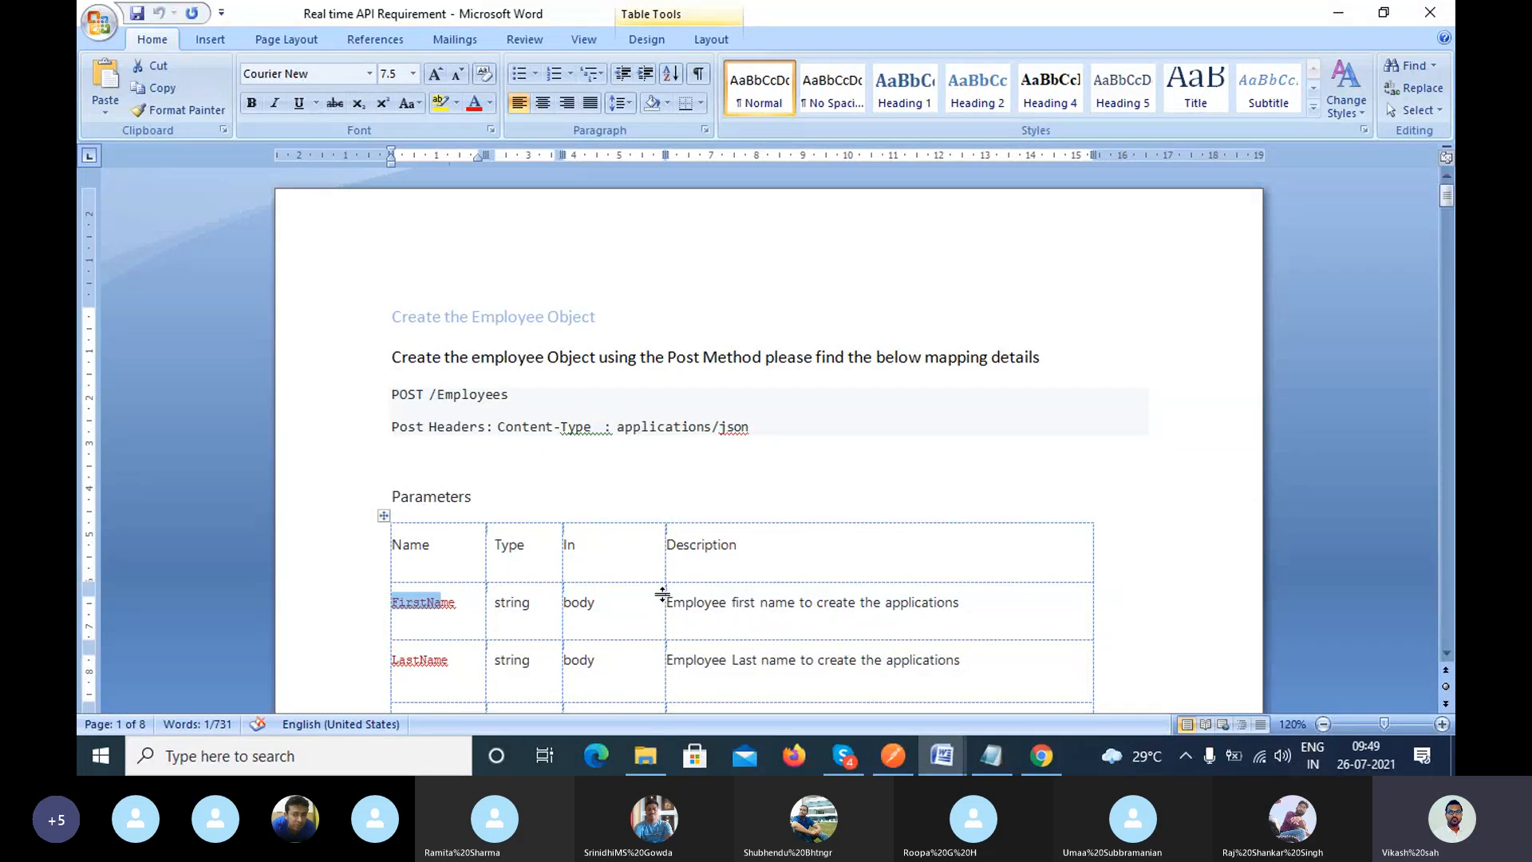
Switch to Chrome, search for "git developer api" and open the GitHub REST API documentation.
left_click(1041, 762)
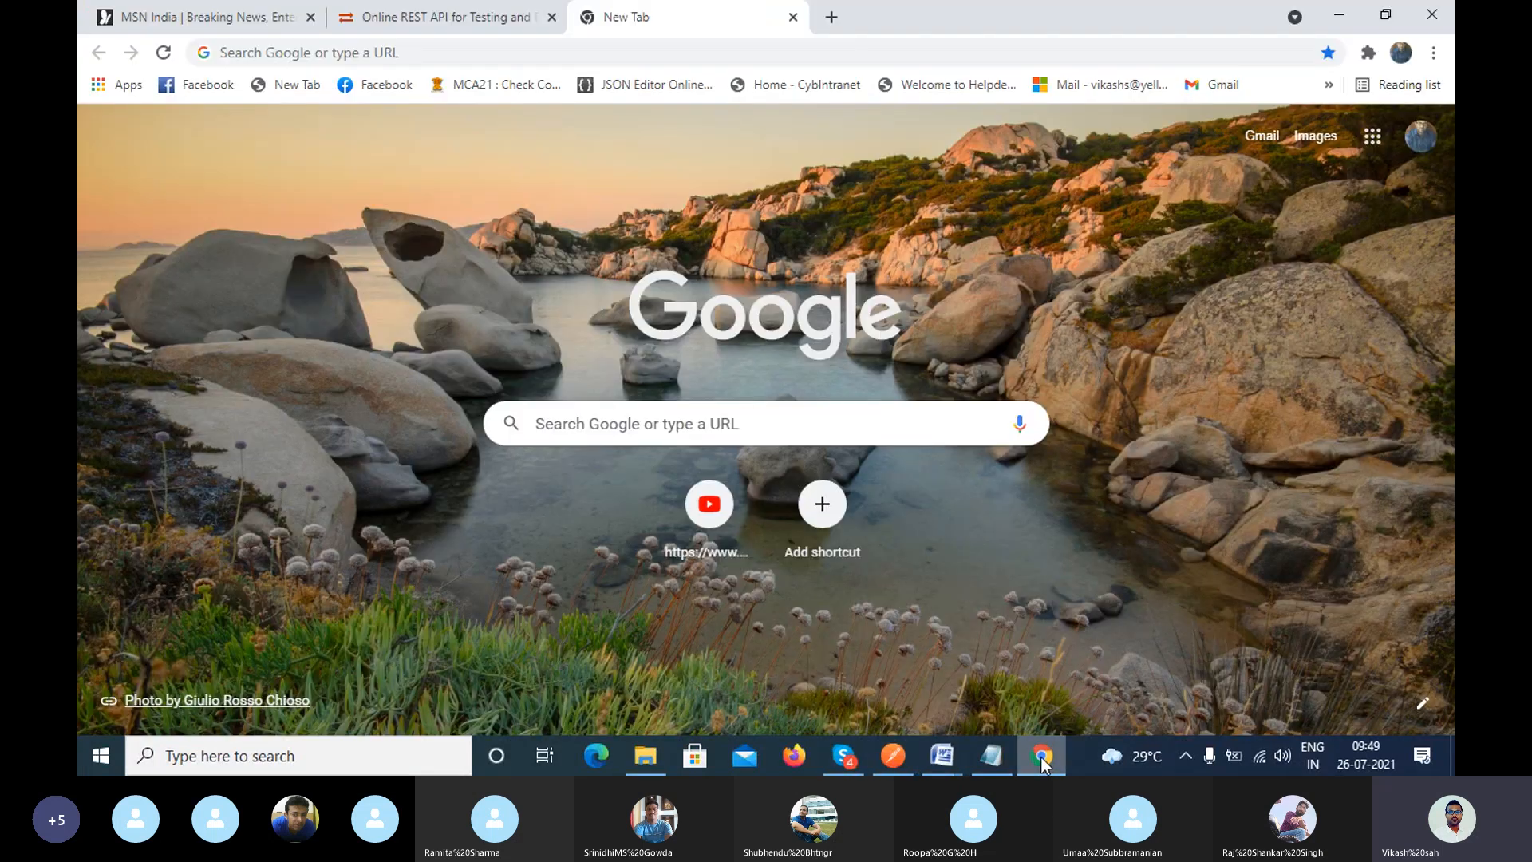
left_click(873, 54)
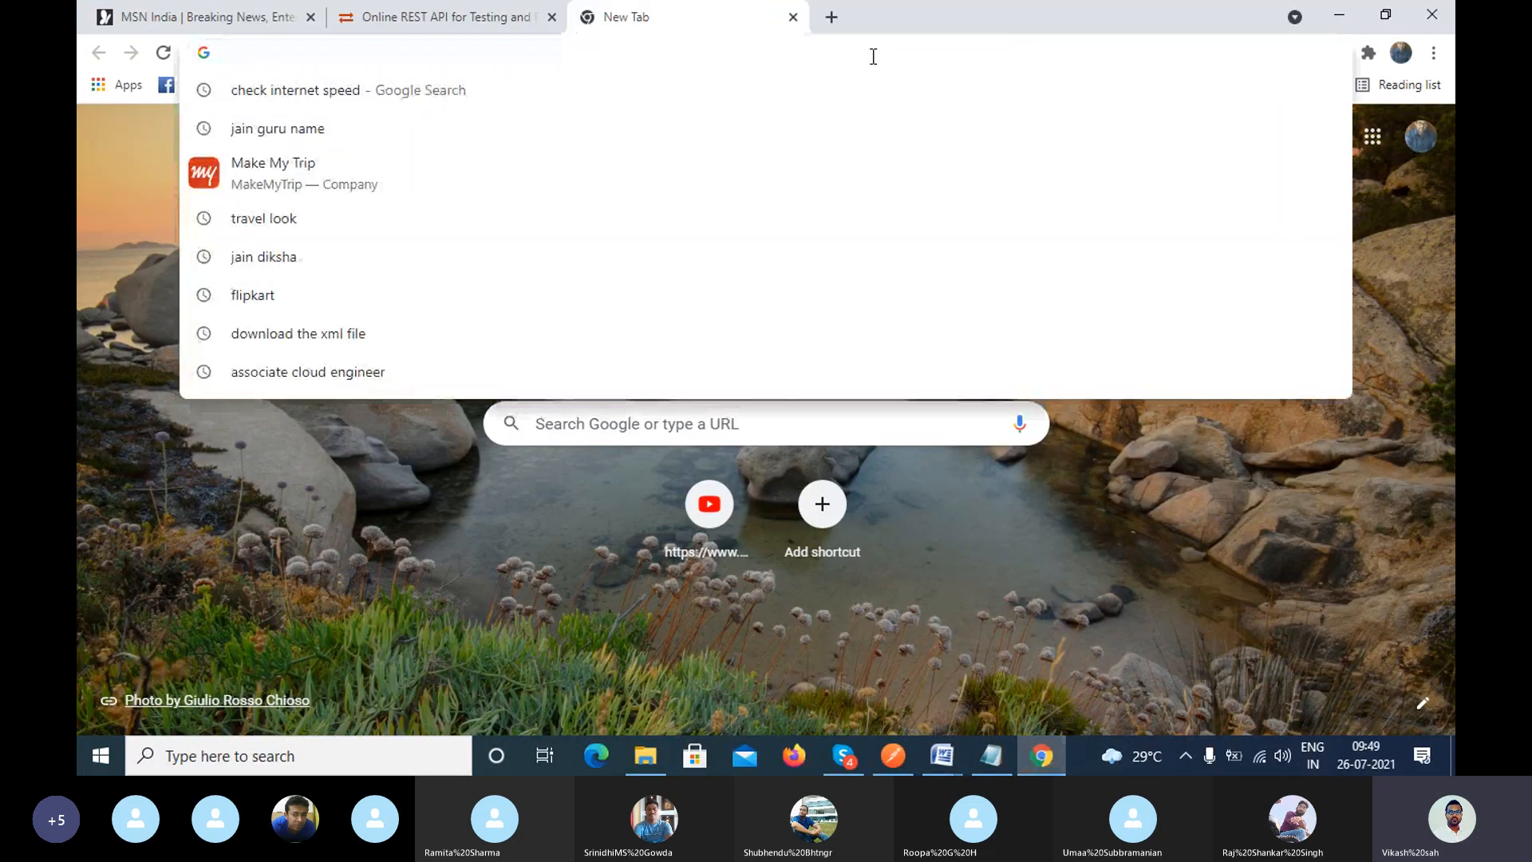
type("Git")
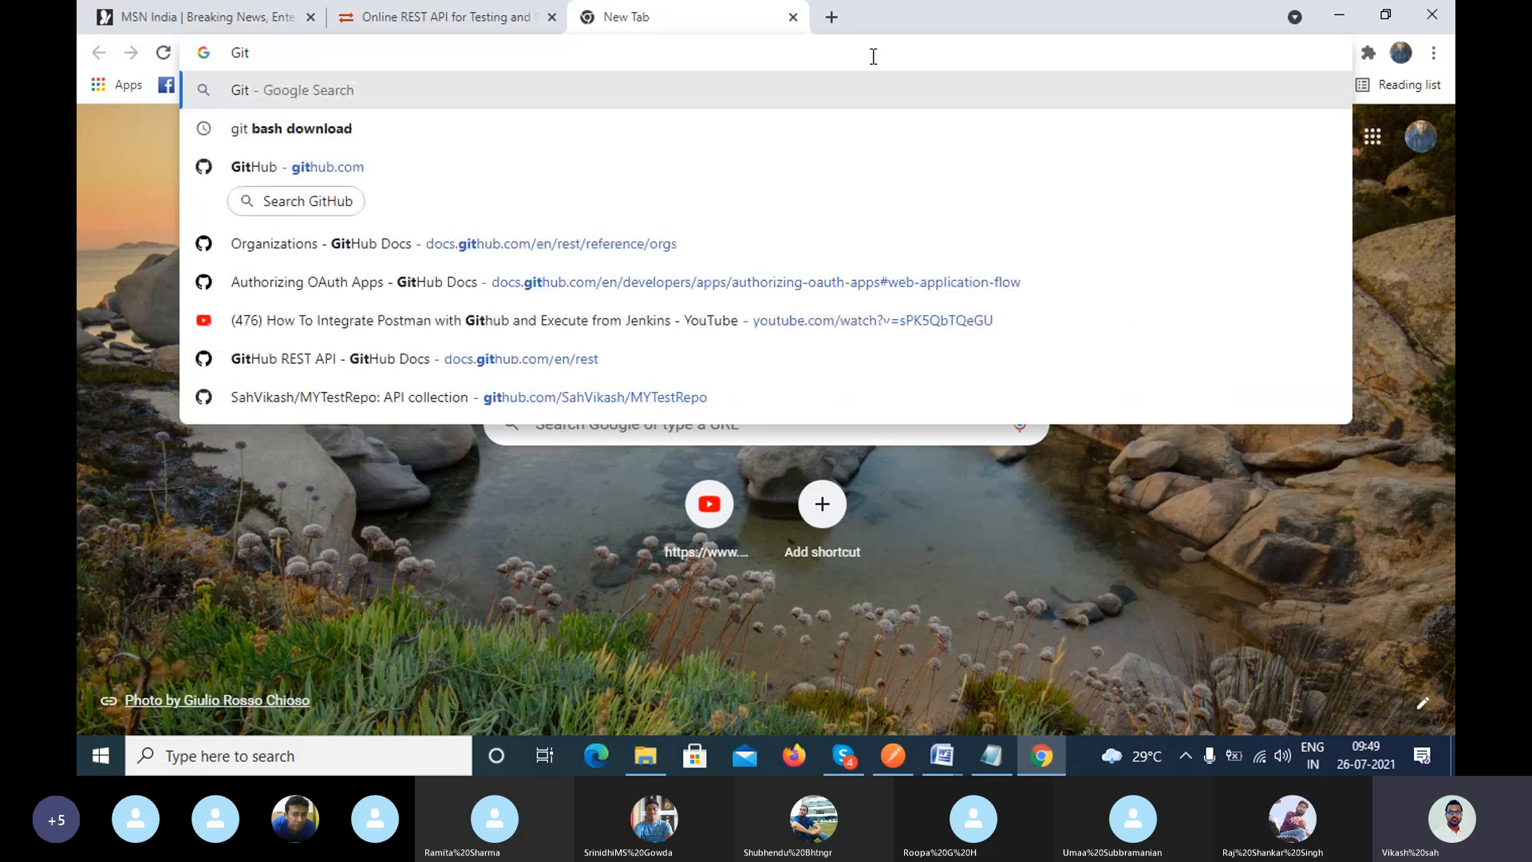
key("BackSpace")
type("de")
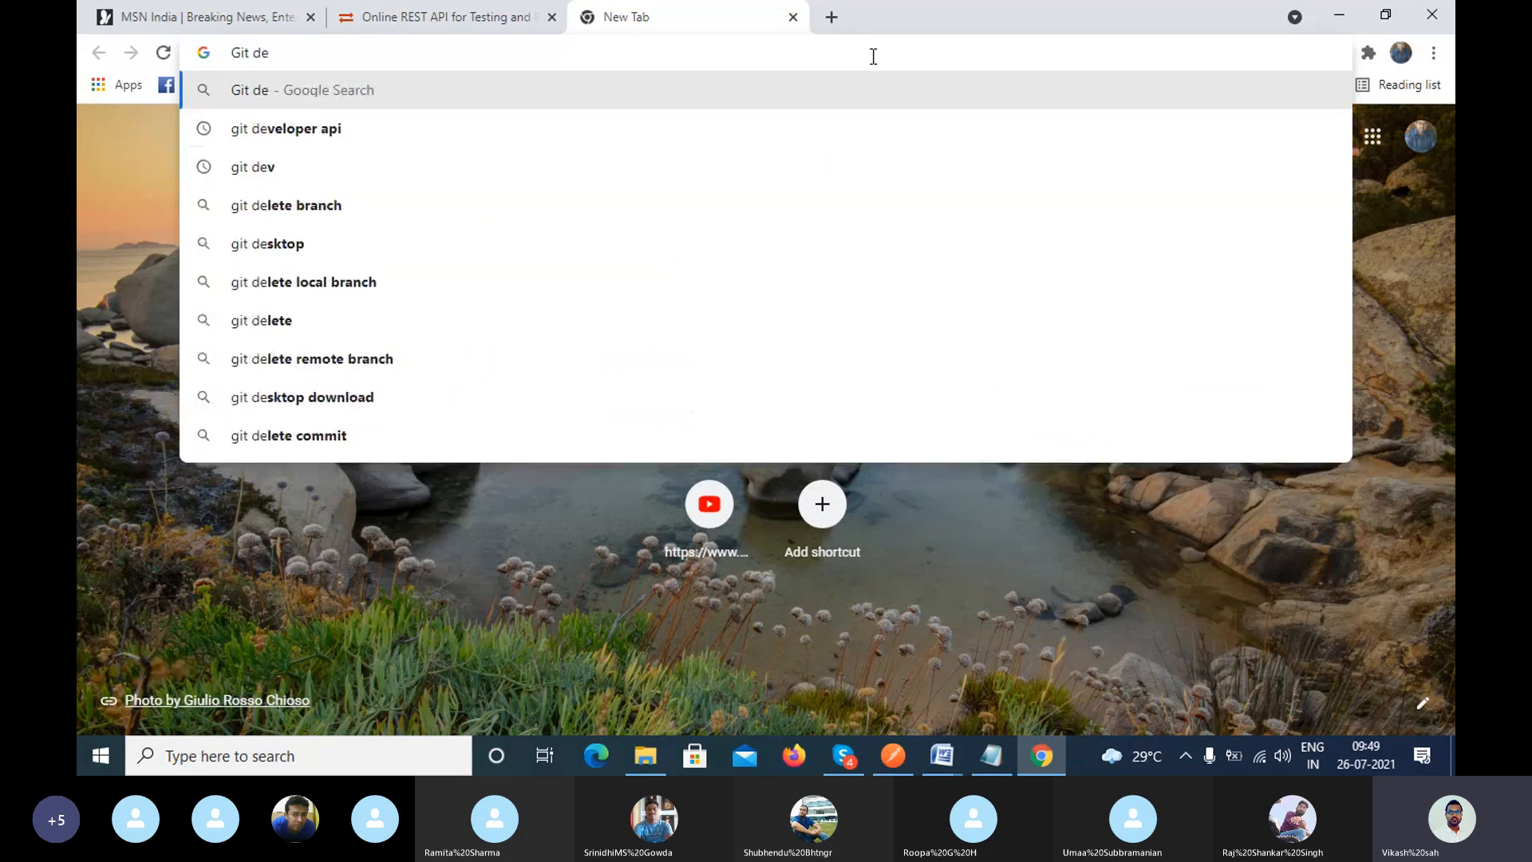
key("Down")
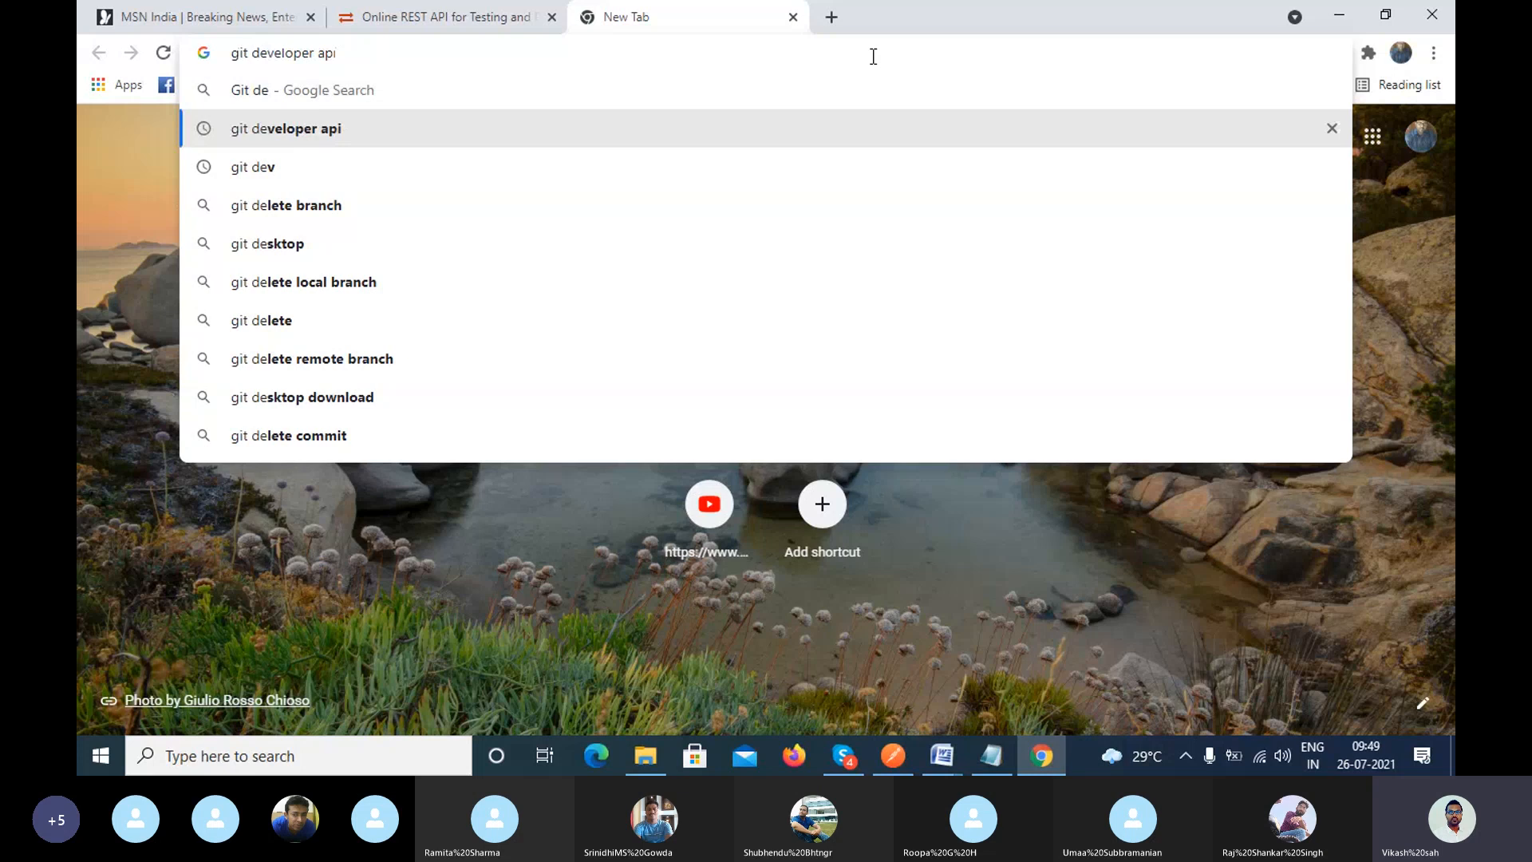
key("Return")
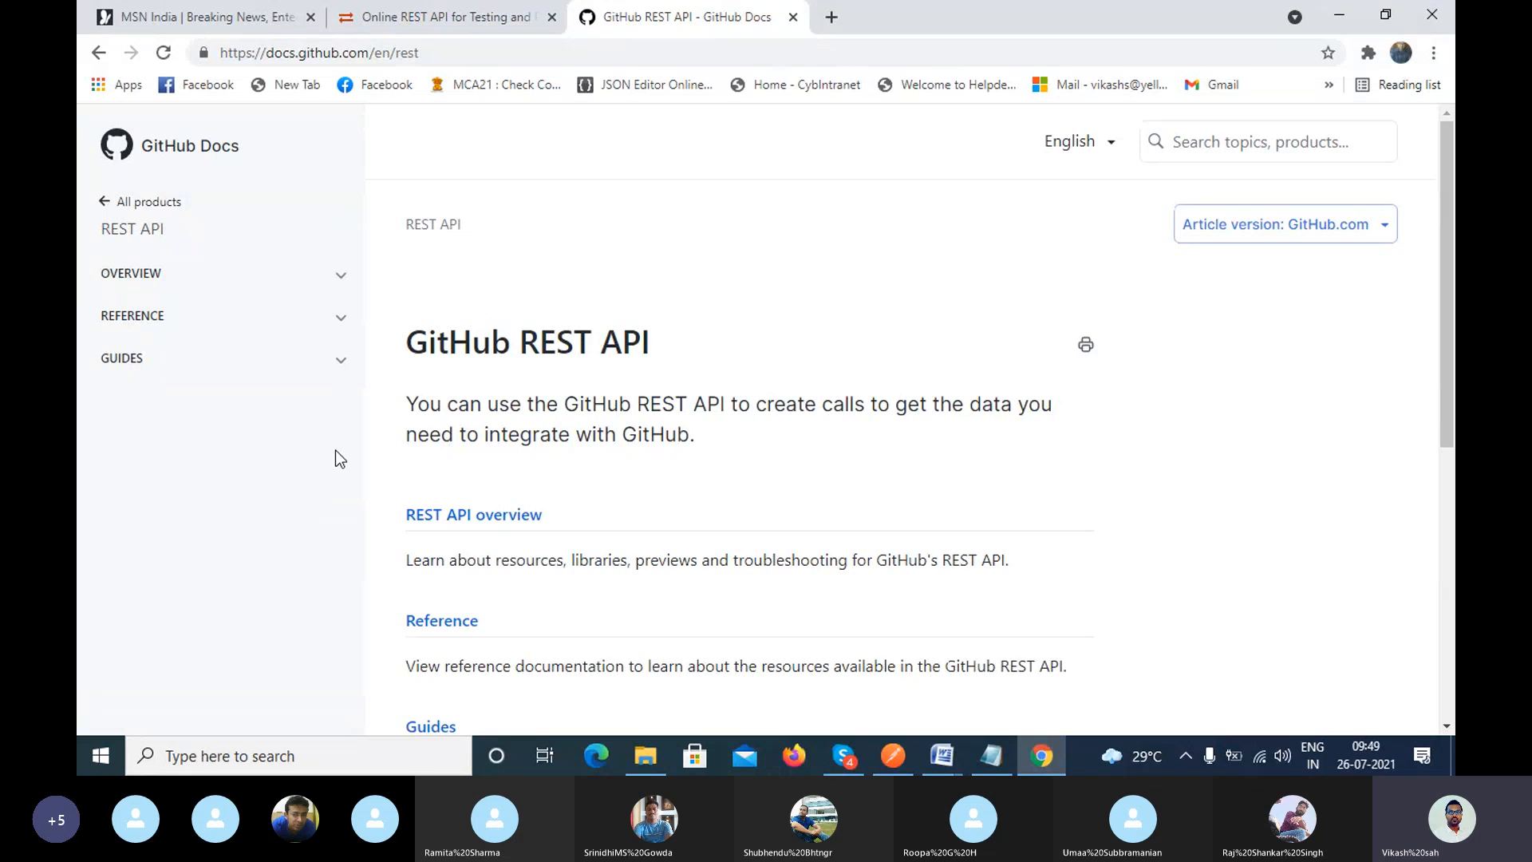
Open the REST API overview page of the GitHub documentation and view its list of topics.
scroll(535, 544, "down", 4)
scroll(534, 545, "up", 1)
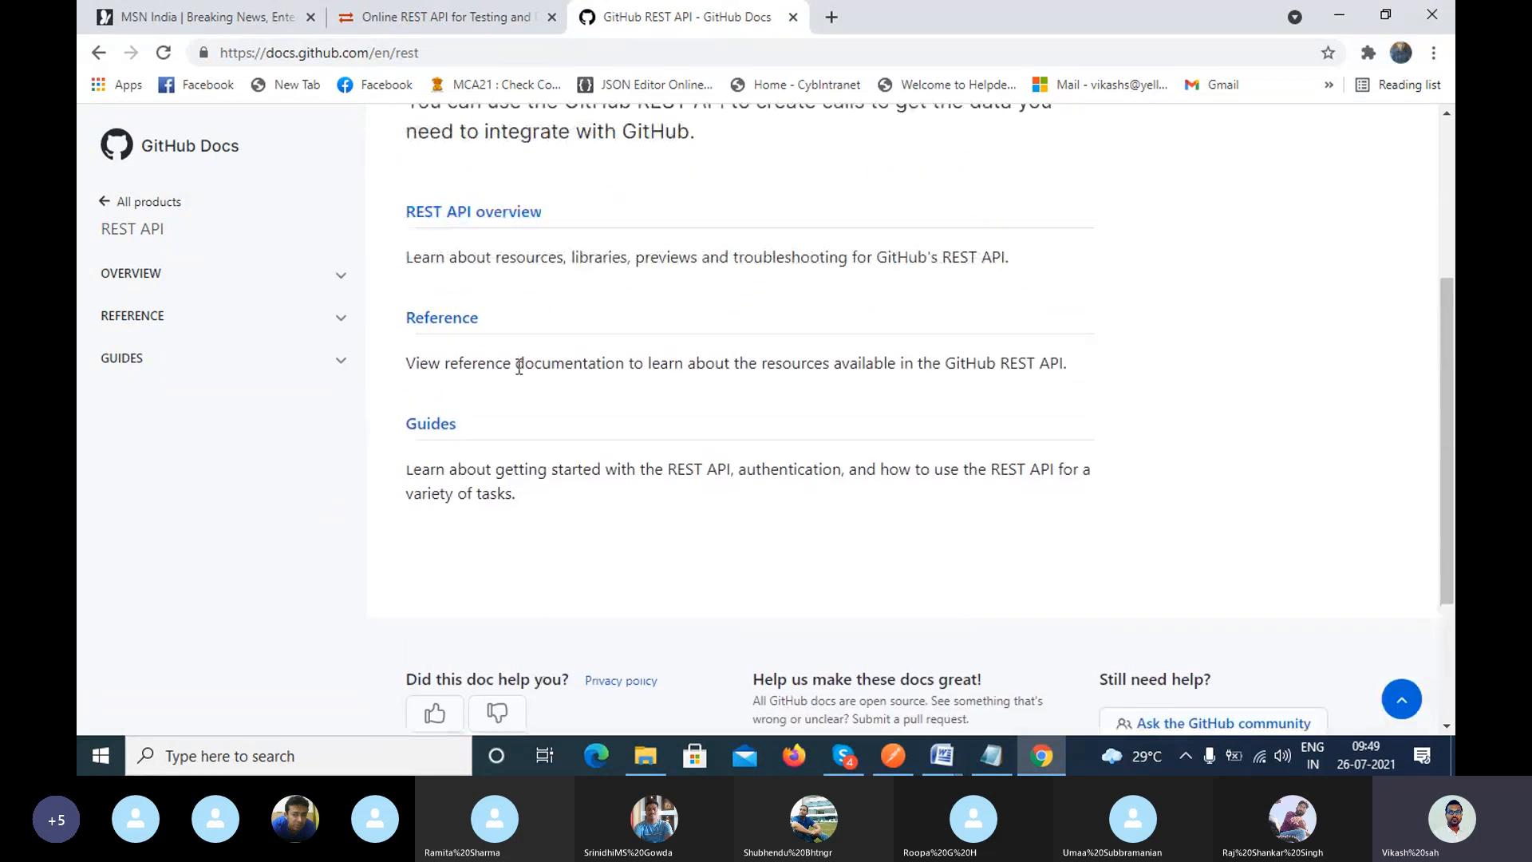
left_click(473, 232)
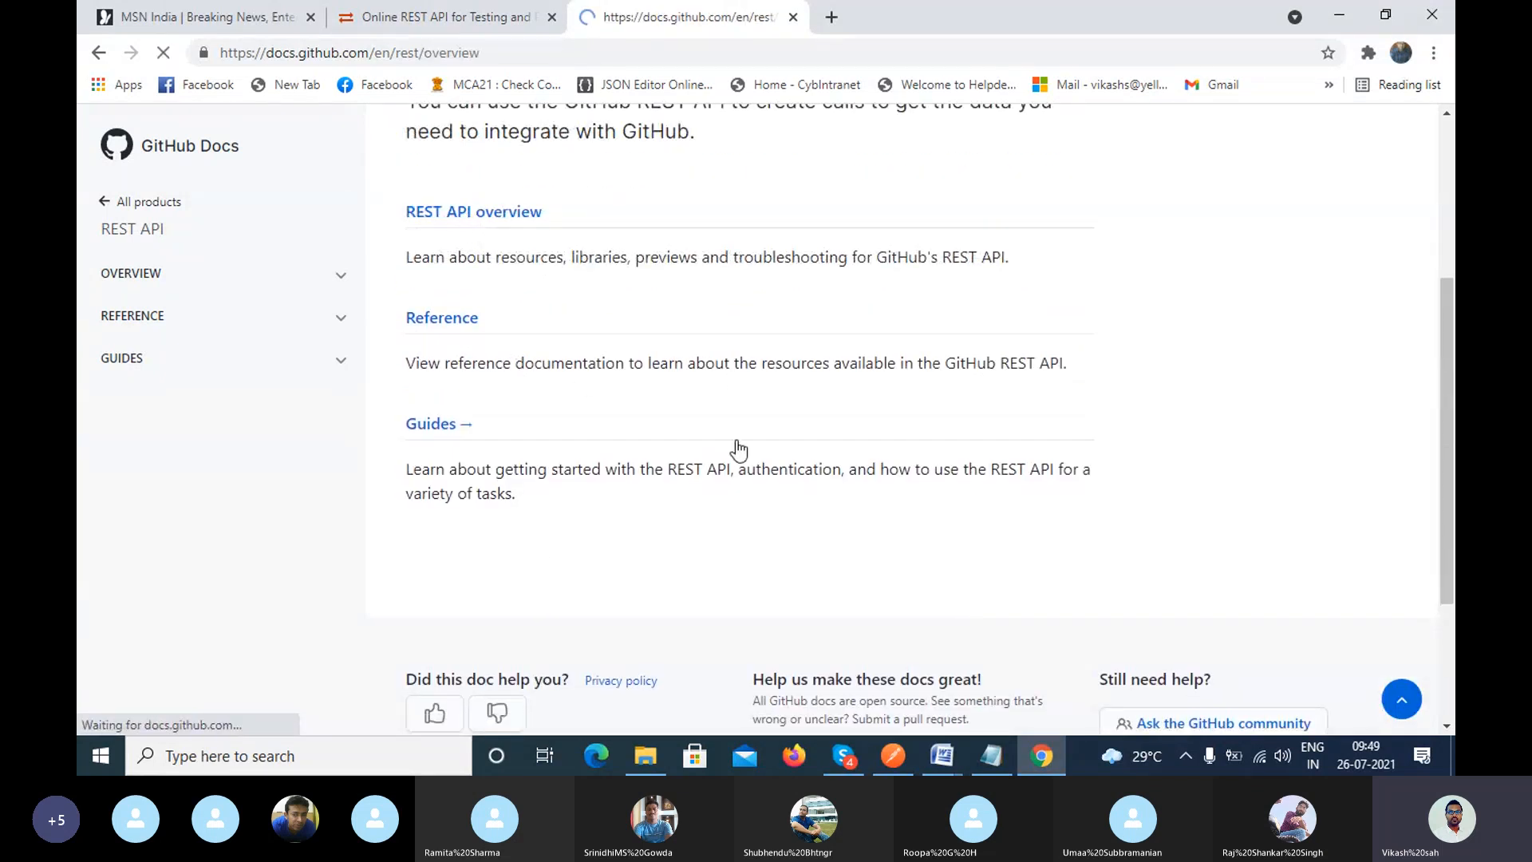
scroll(529, 463, "down", 4)
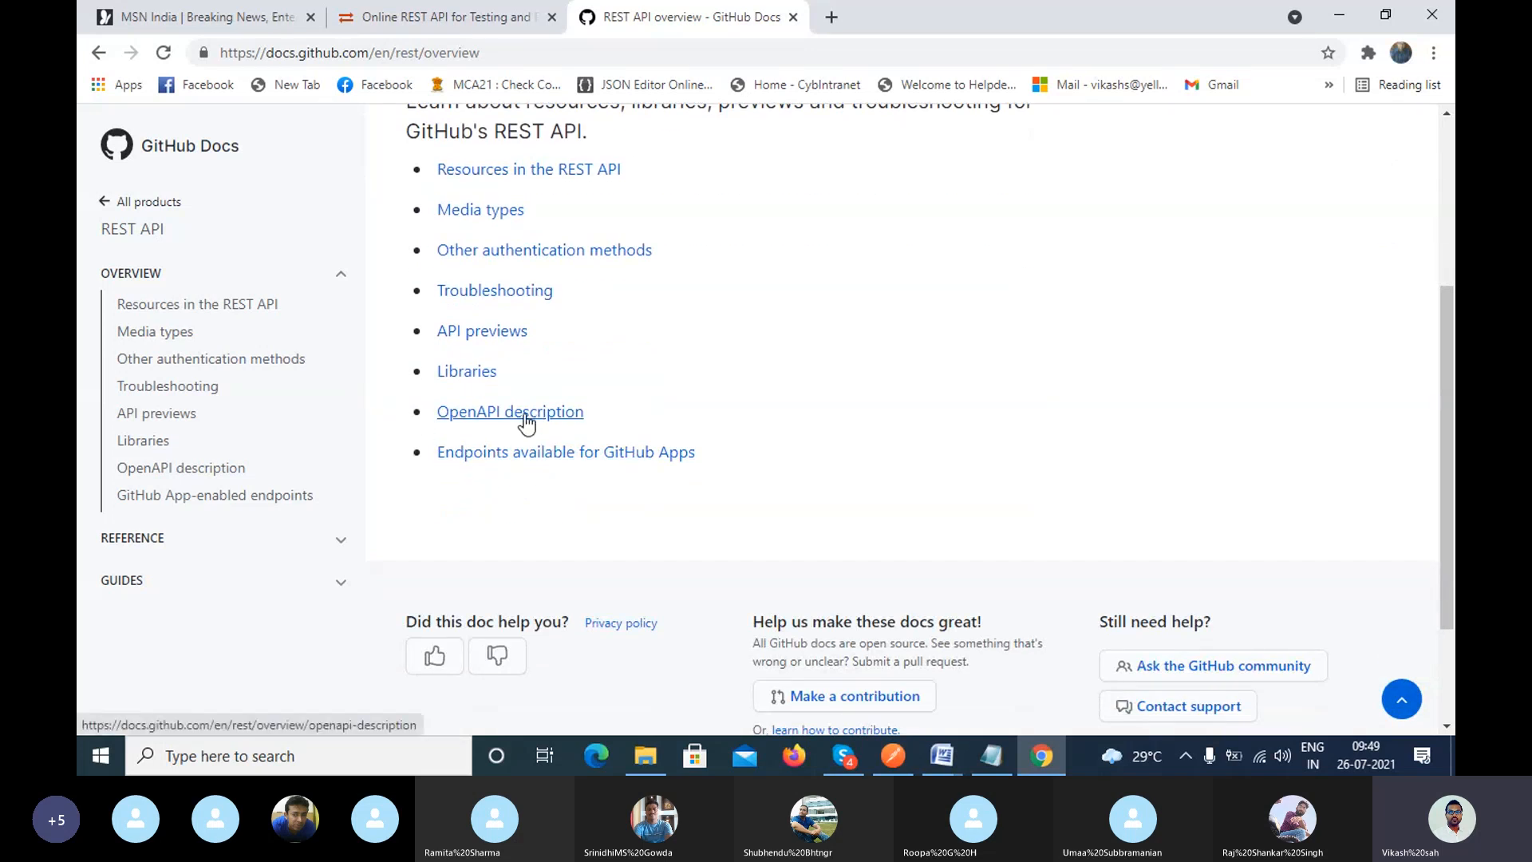
Expand the Reference section of the documentation and open its Repositories page.
left_click(223, 538)
scroll(256, 495, "down", 6)
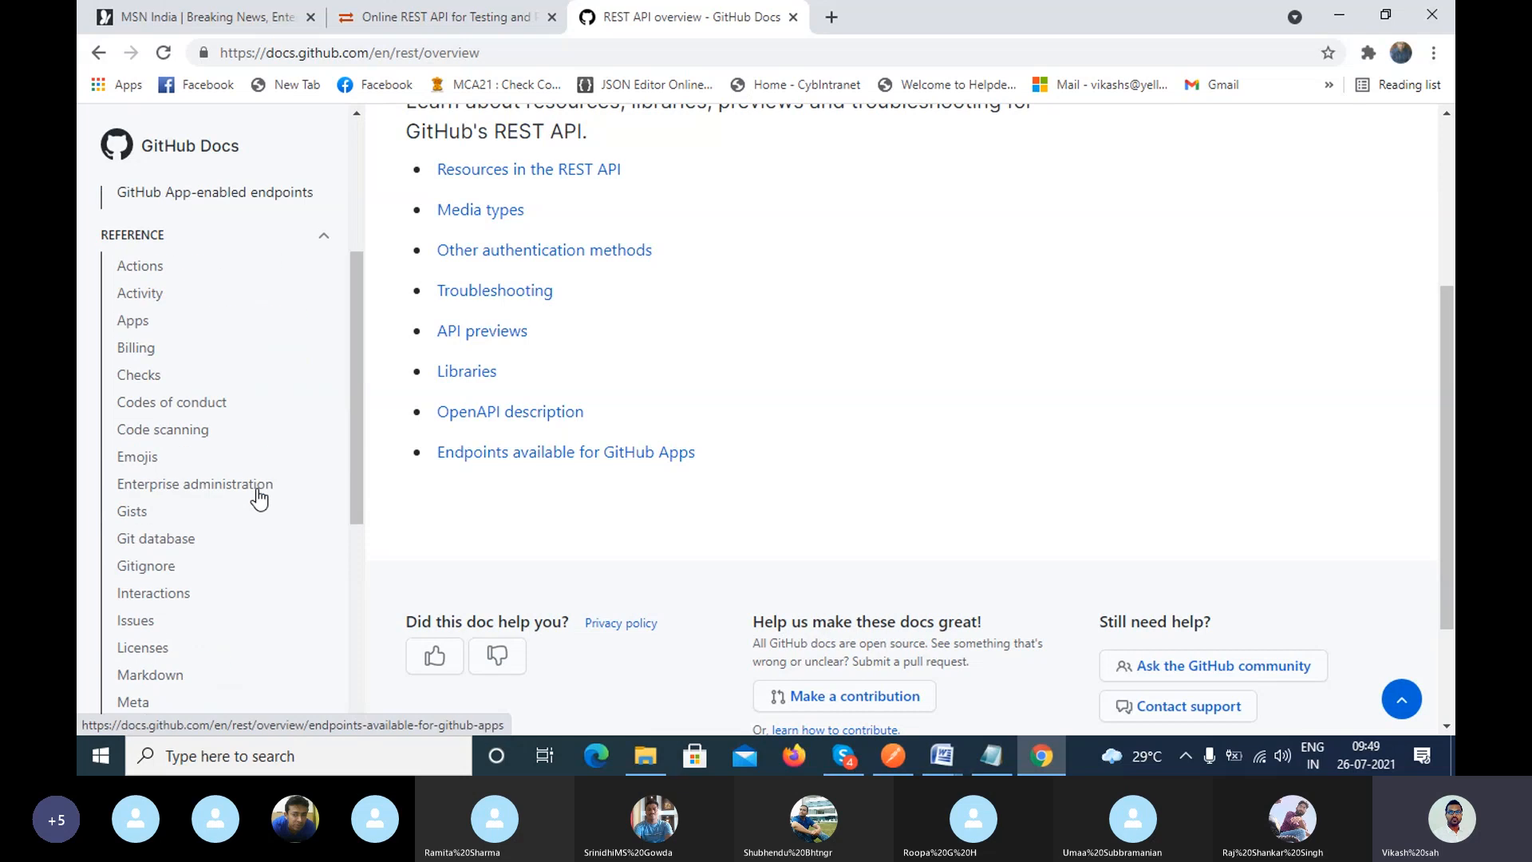
scroll(256, 495, "down", 3)
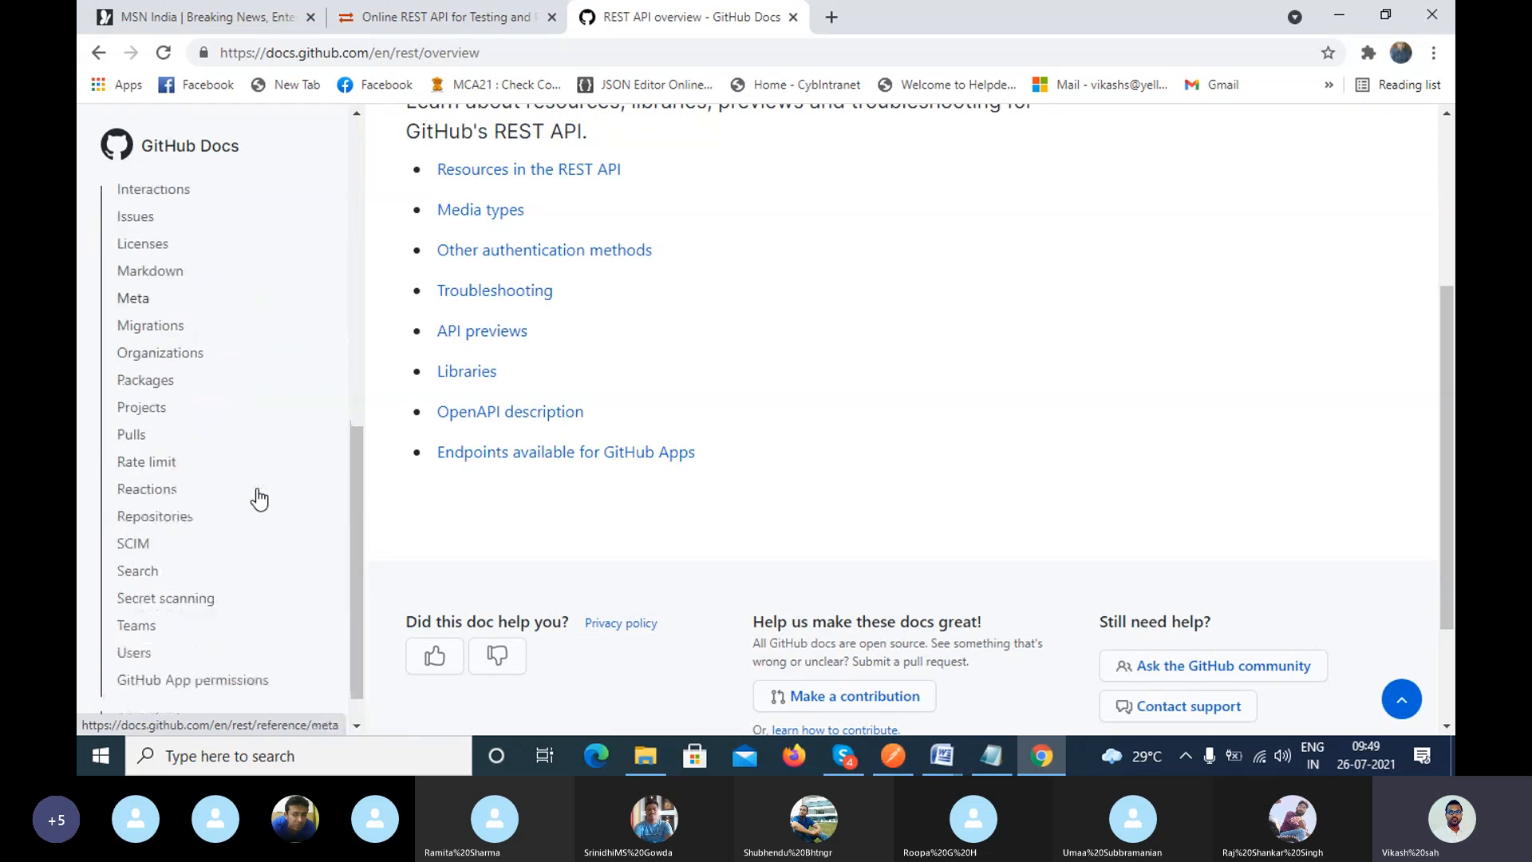
left_click(140, 517)
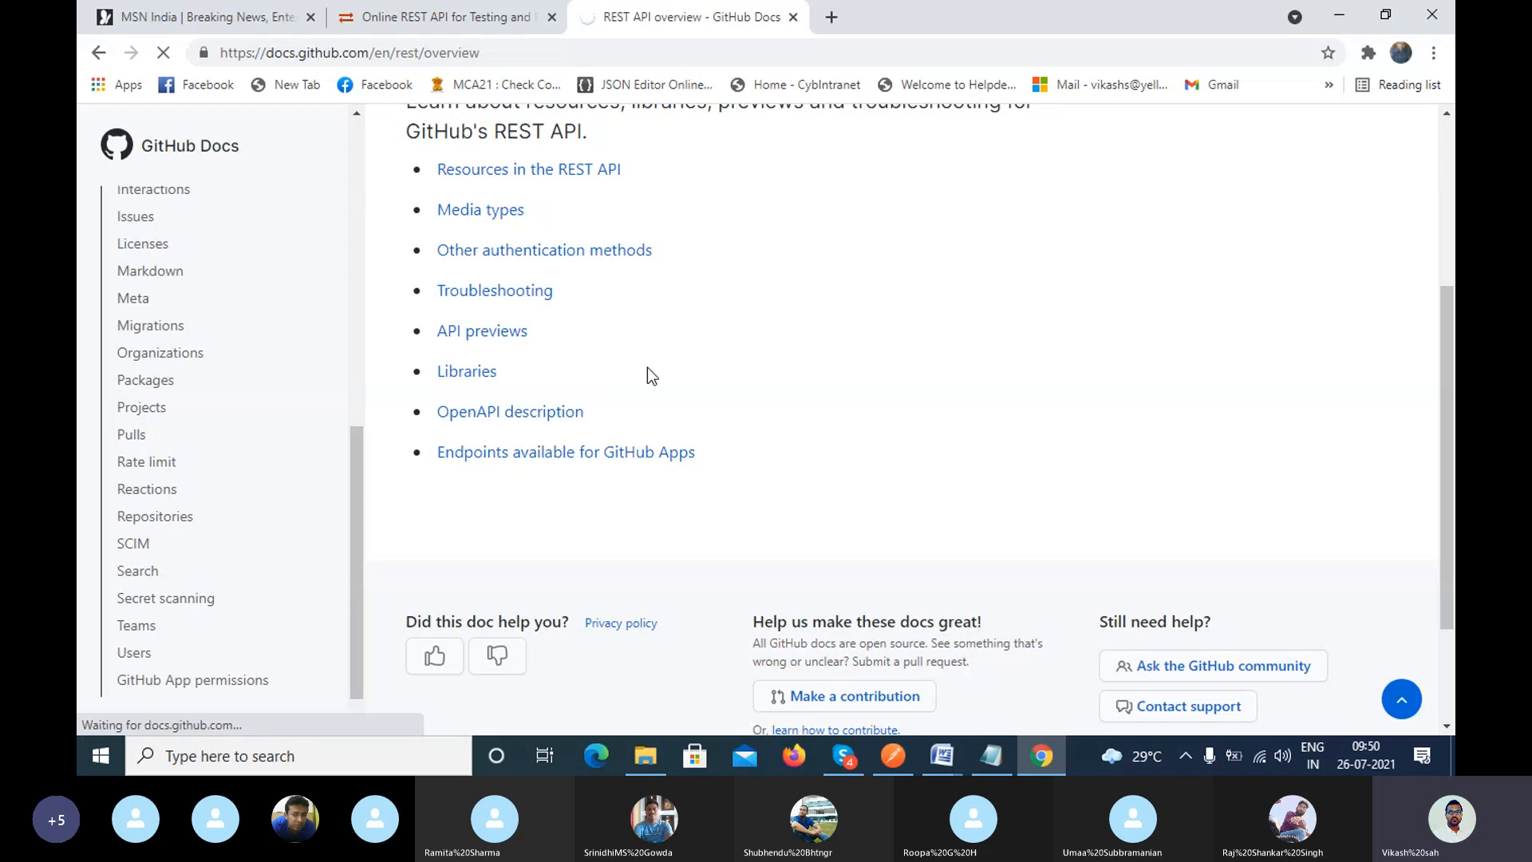
Check the Skype call window, minimize it and dismiss its floating preview over the documentation.
left_click(857, 747)
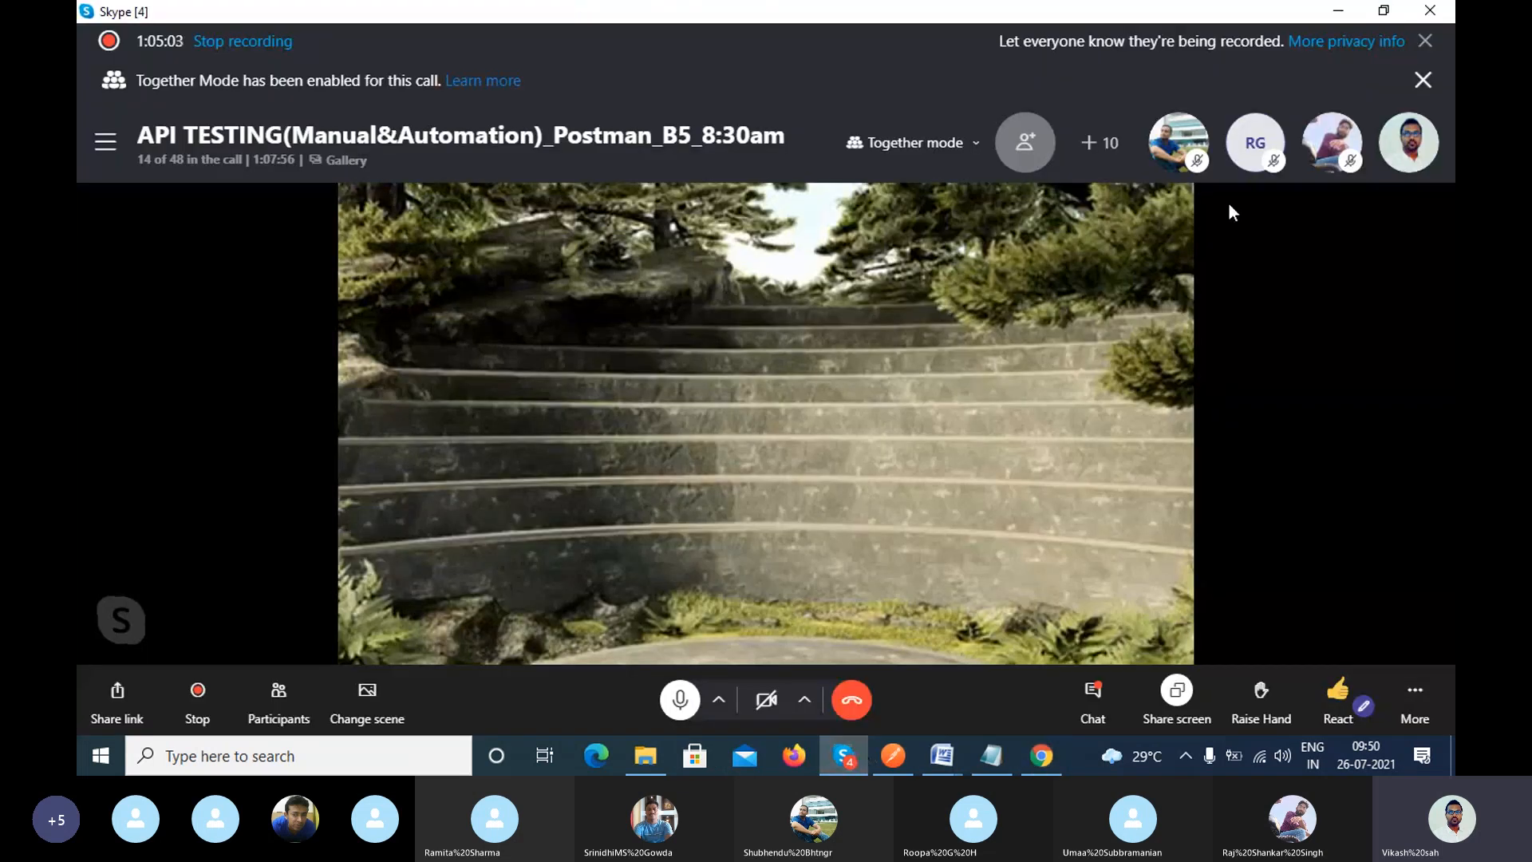
left_click(1338, 10)
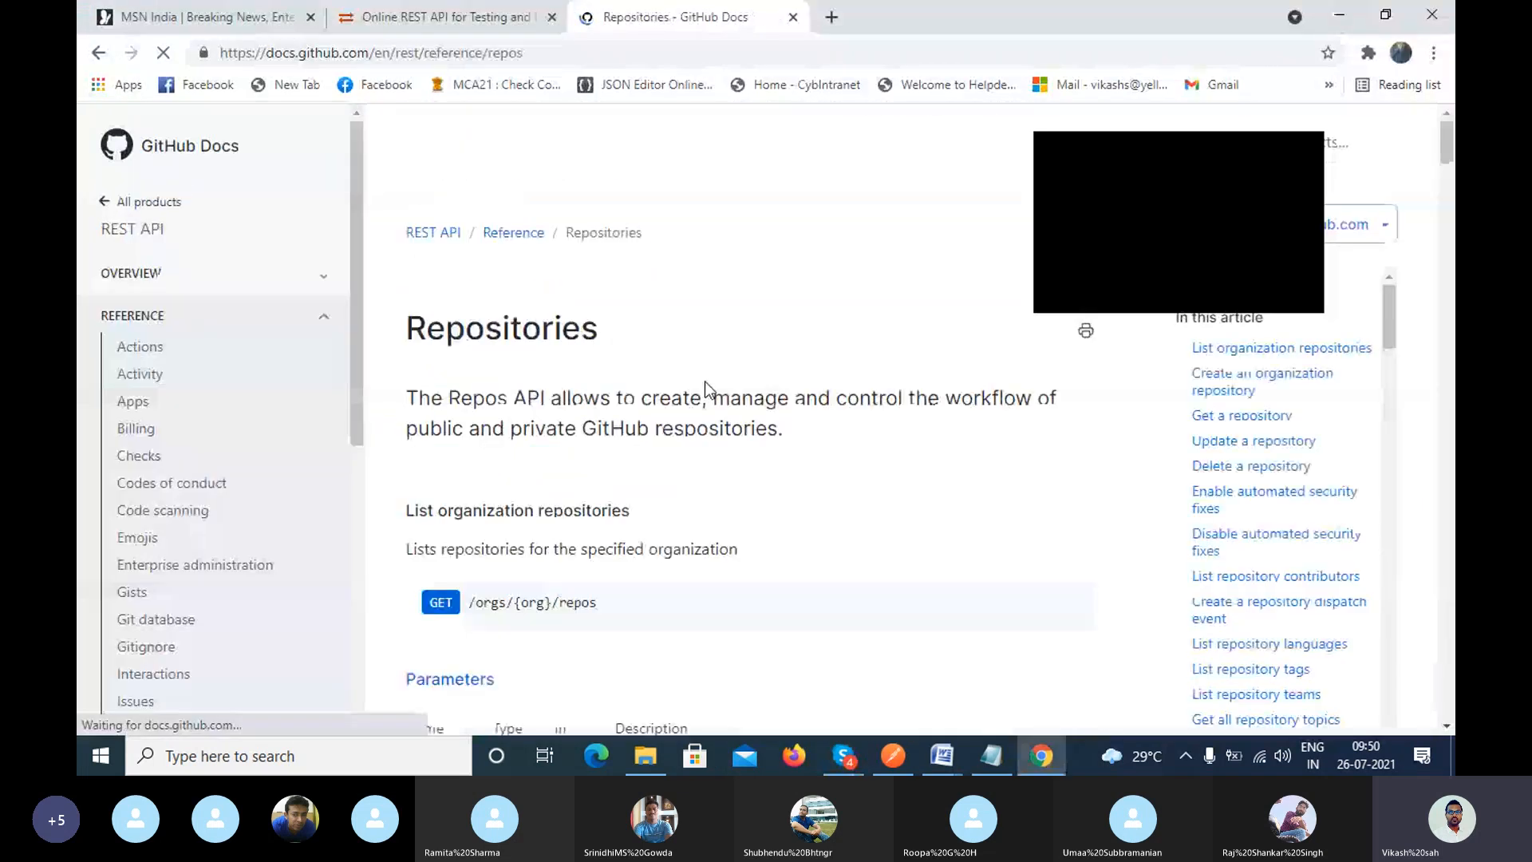
left_click(1310, 151)
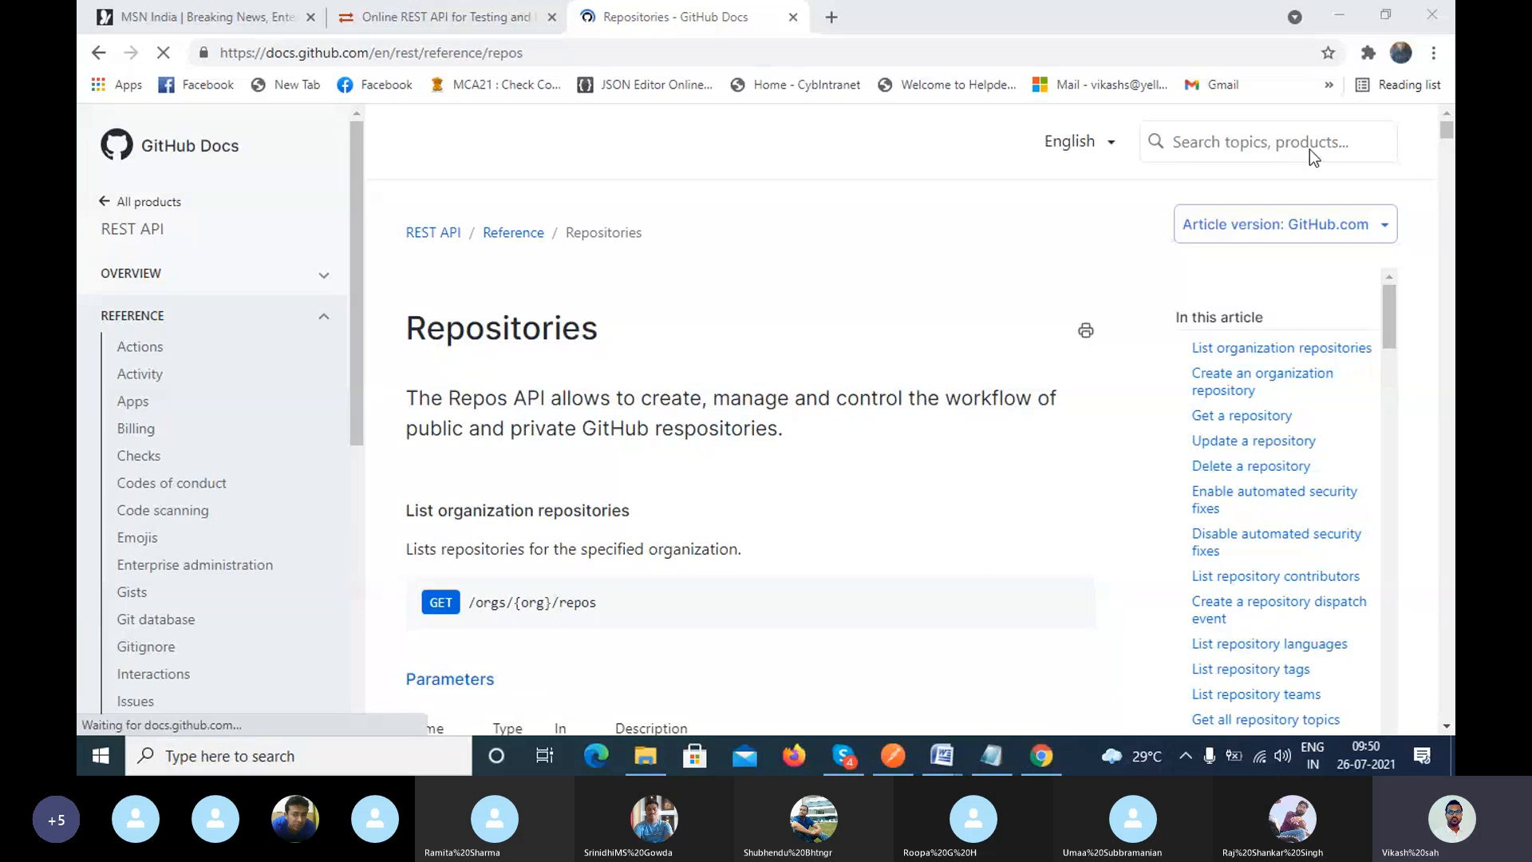
Review the List organization repositories endpoint, including its GET path, parameters, code samples and preview notices.
scroll(860, 454, "down", 5)
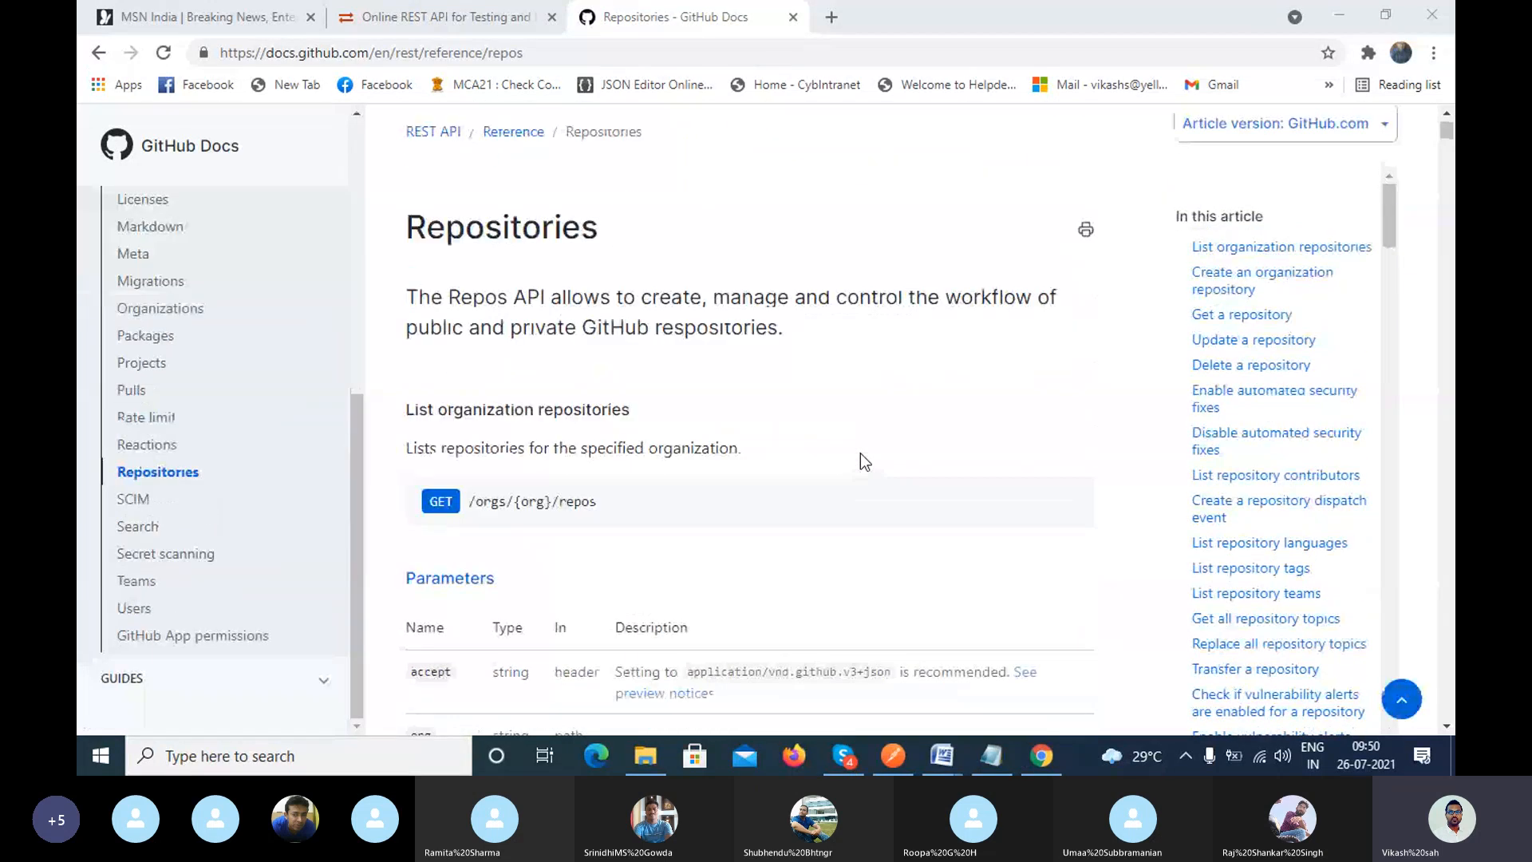
scroll(860, 453, "down", 4)
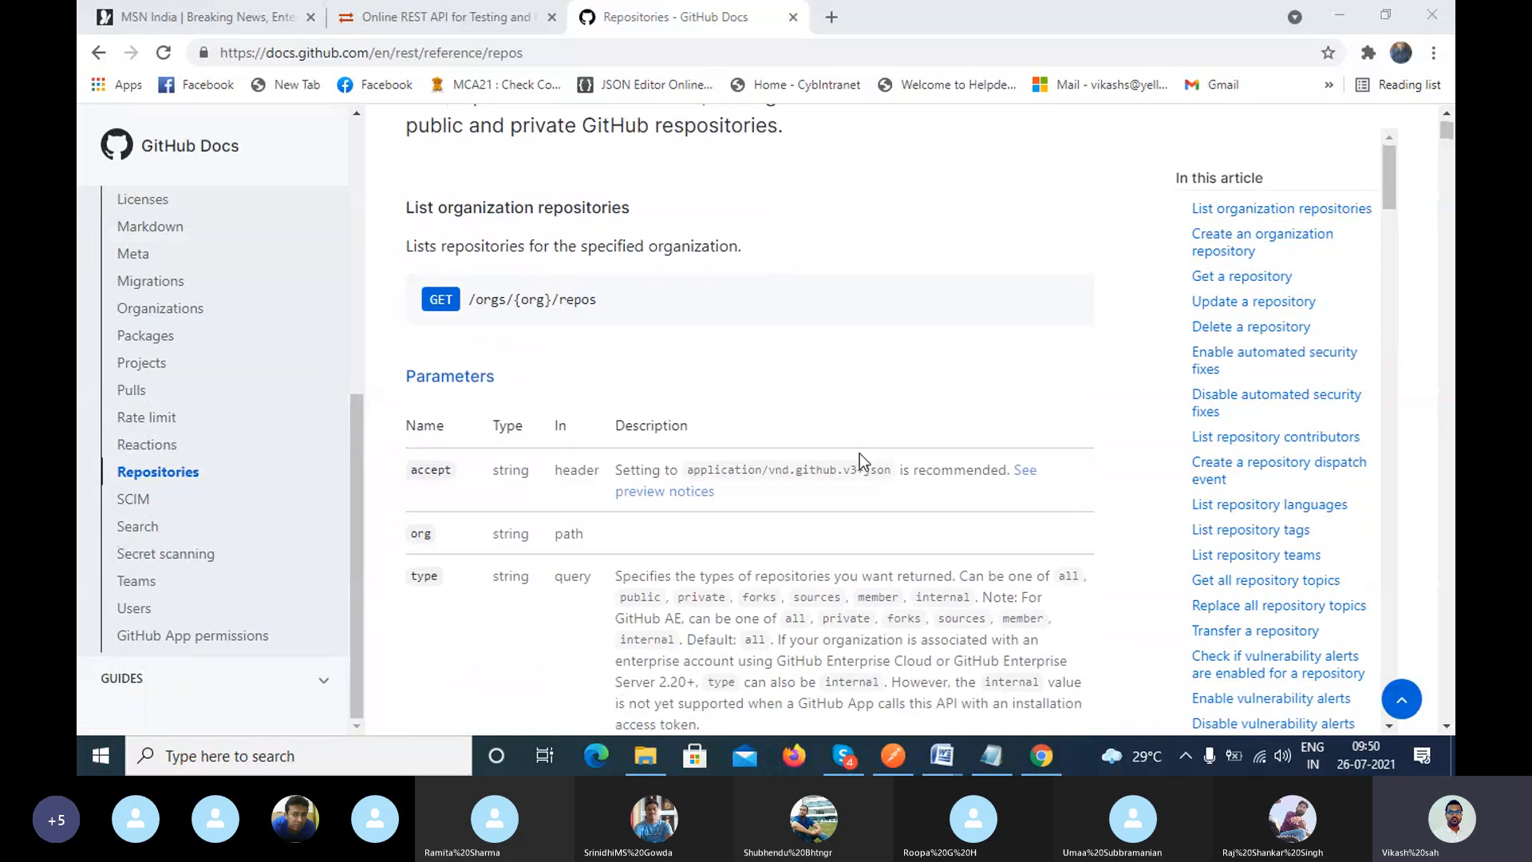
scroll(762, 429, "down", 3)
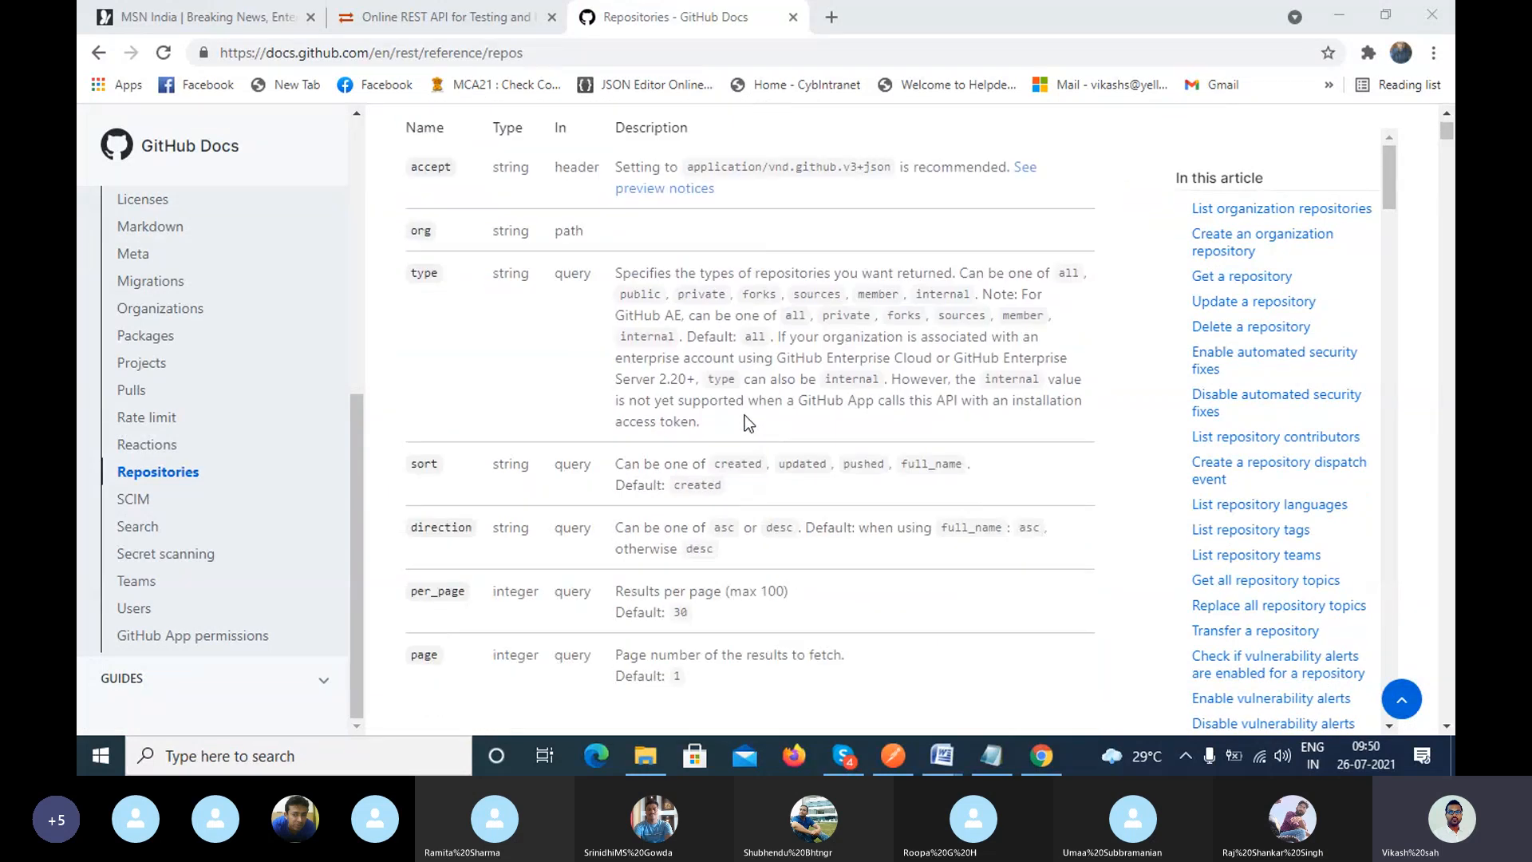
scroll(552, 365, "down", 4)
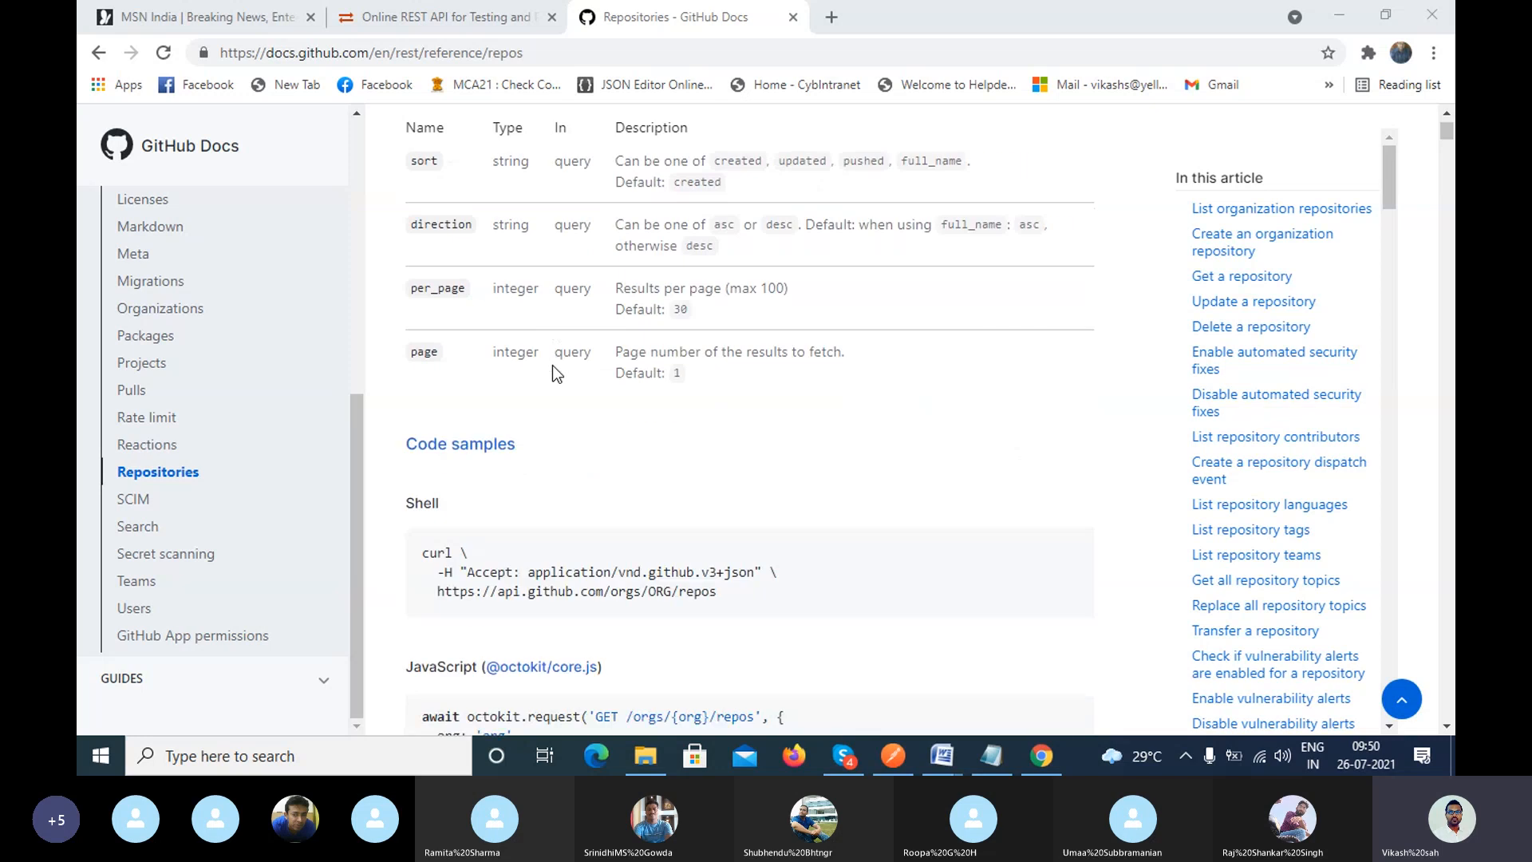
scroll(552, 365, "down", 20)
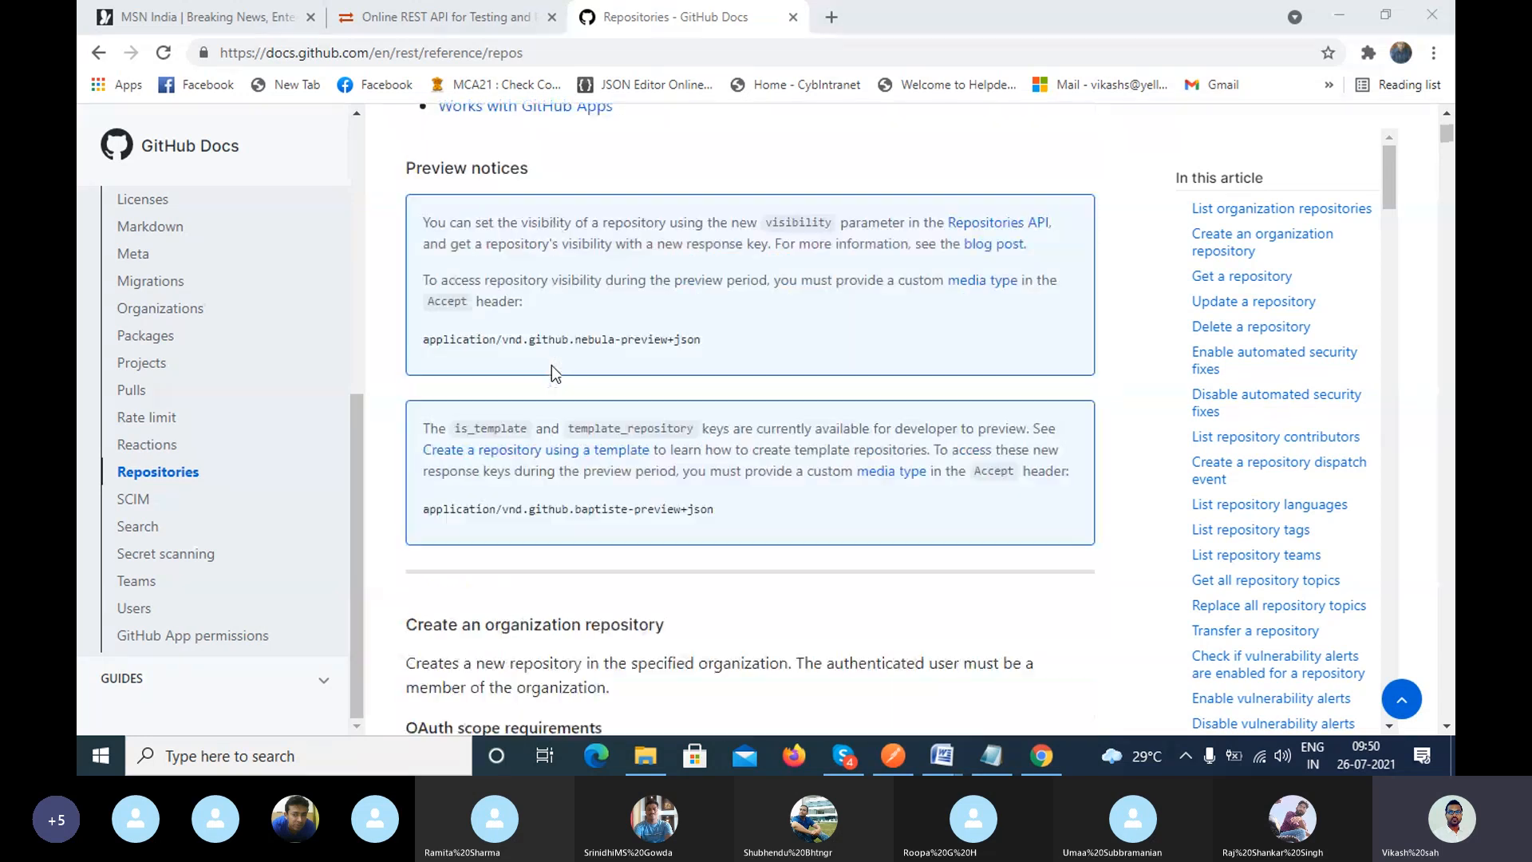
Examine the parameters of Create an organization repository, highlighting the name parameter and its Required description.
scroll(552, 365, "down", 8)
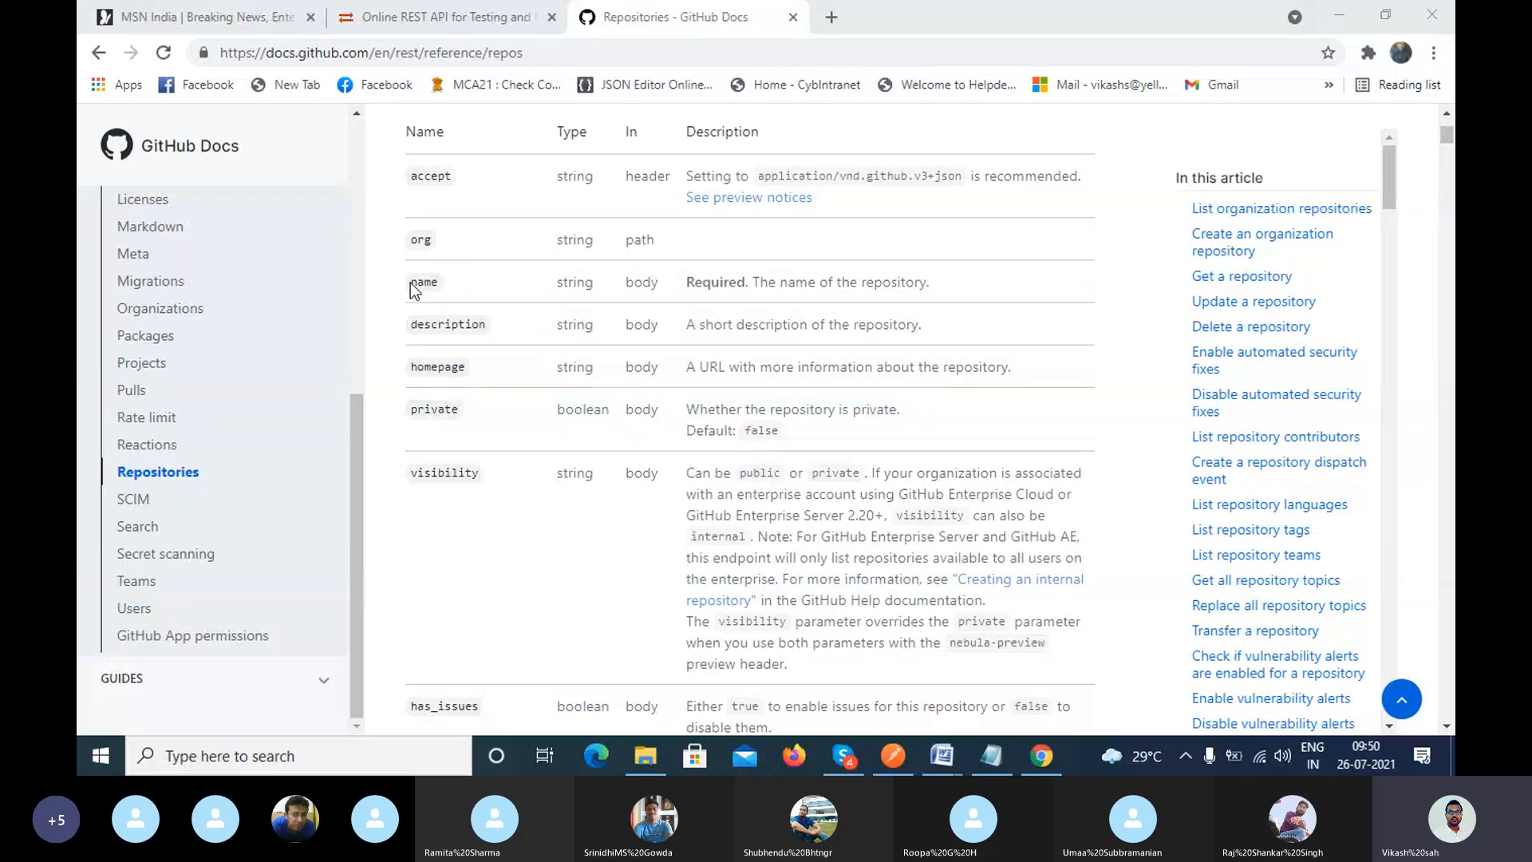
left_click_drag(411, 282, 442, 284)
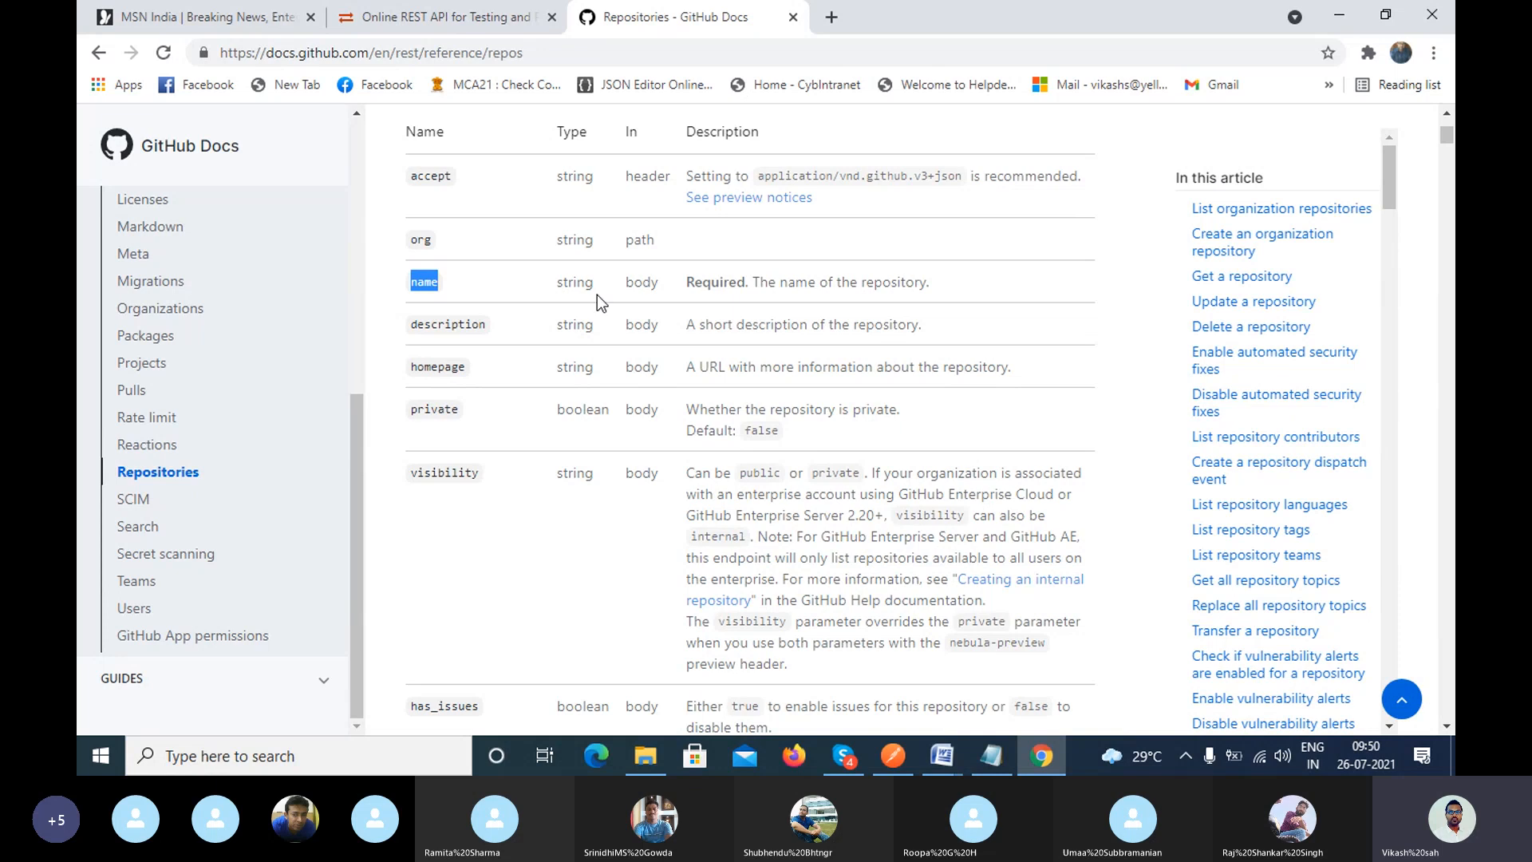
left_click_drag(559, 284, 918, 290)
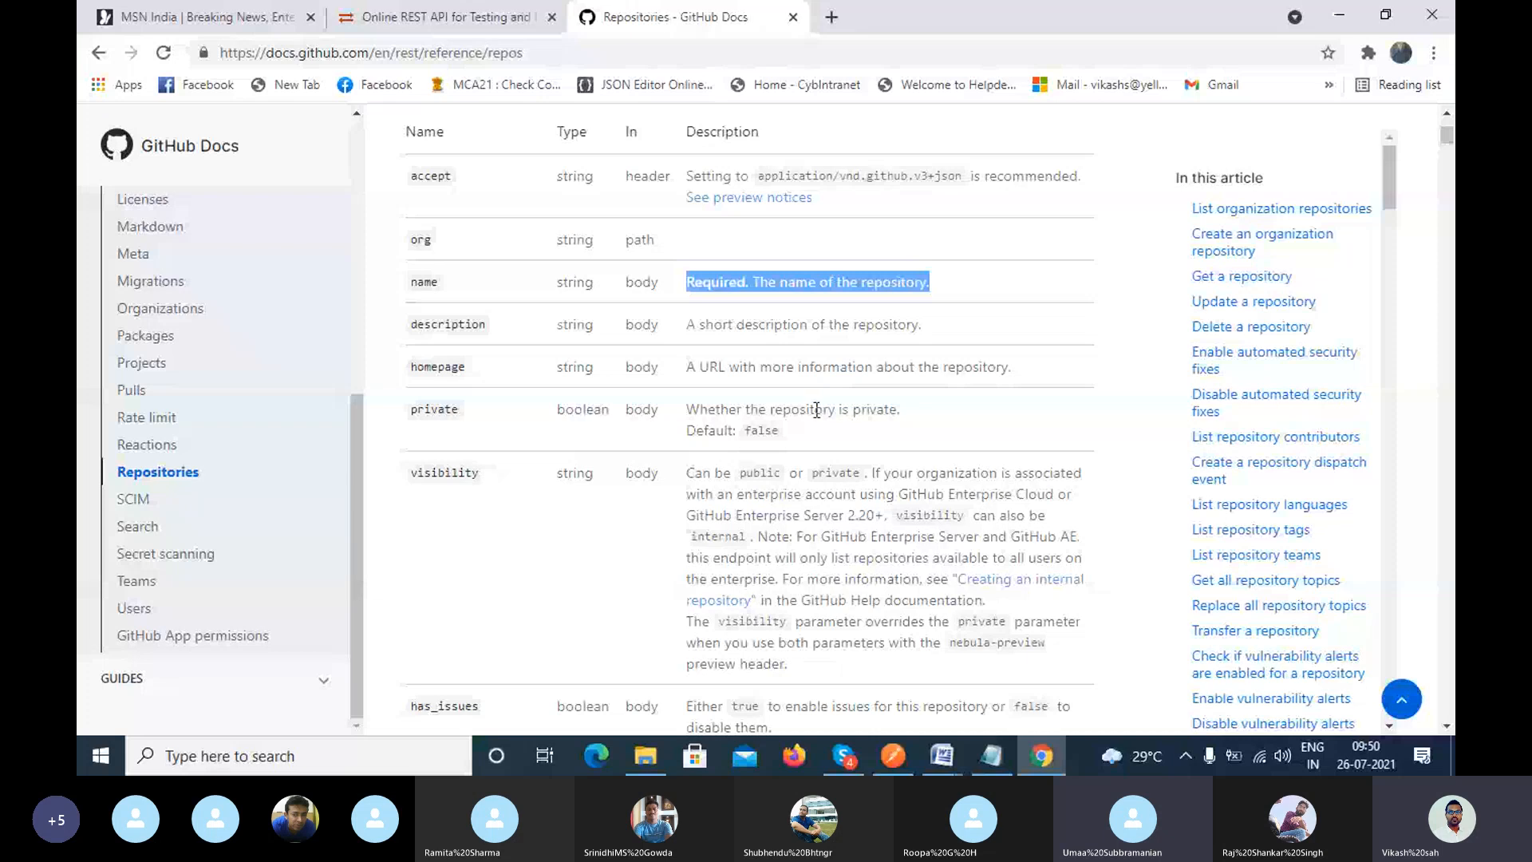
scroll(813, 414, "down", 5)
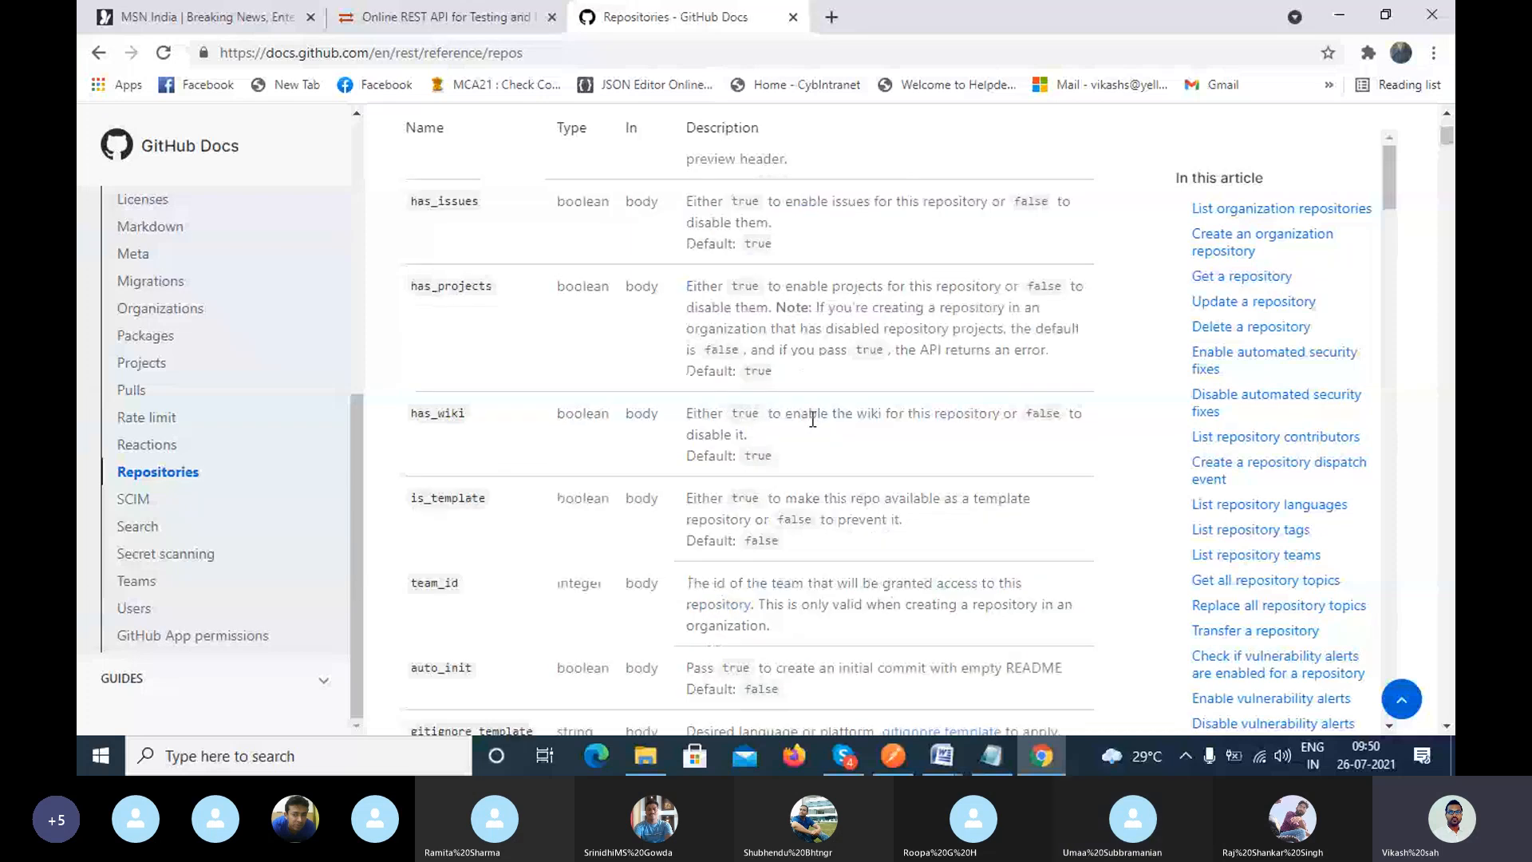
Review the code samples and response of Create an organization repository, then revisit the Repositories heading and the List organization repositories parameters.
scroll(812, 419, "down", 12)
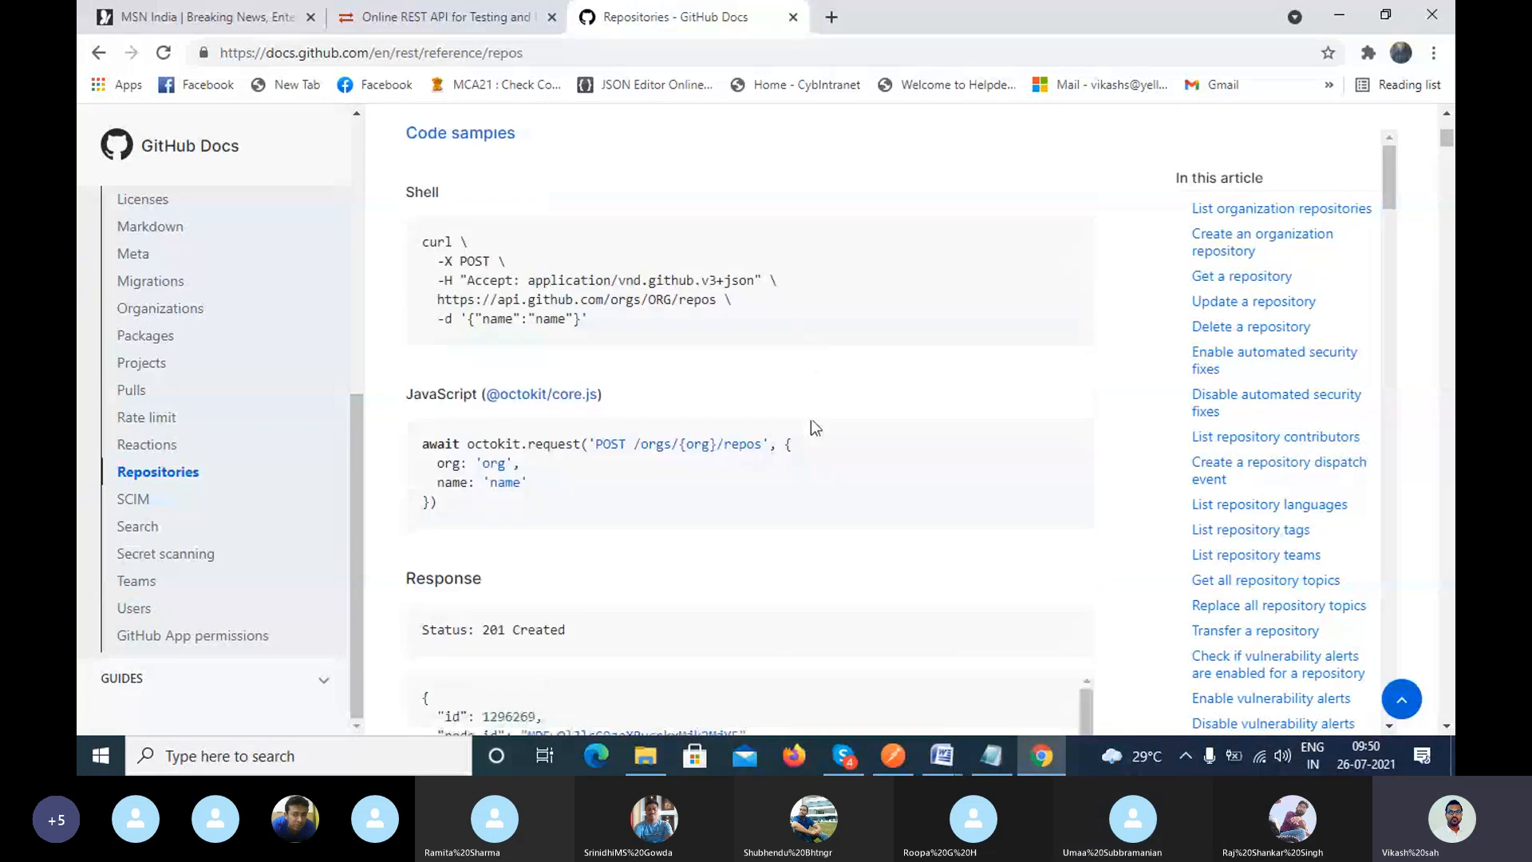
scroll(811, 419, "down", 4)
scroll(810, 419, "up", 20)
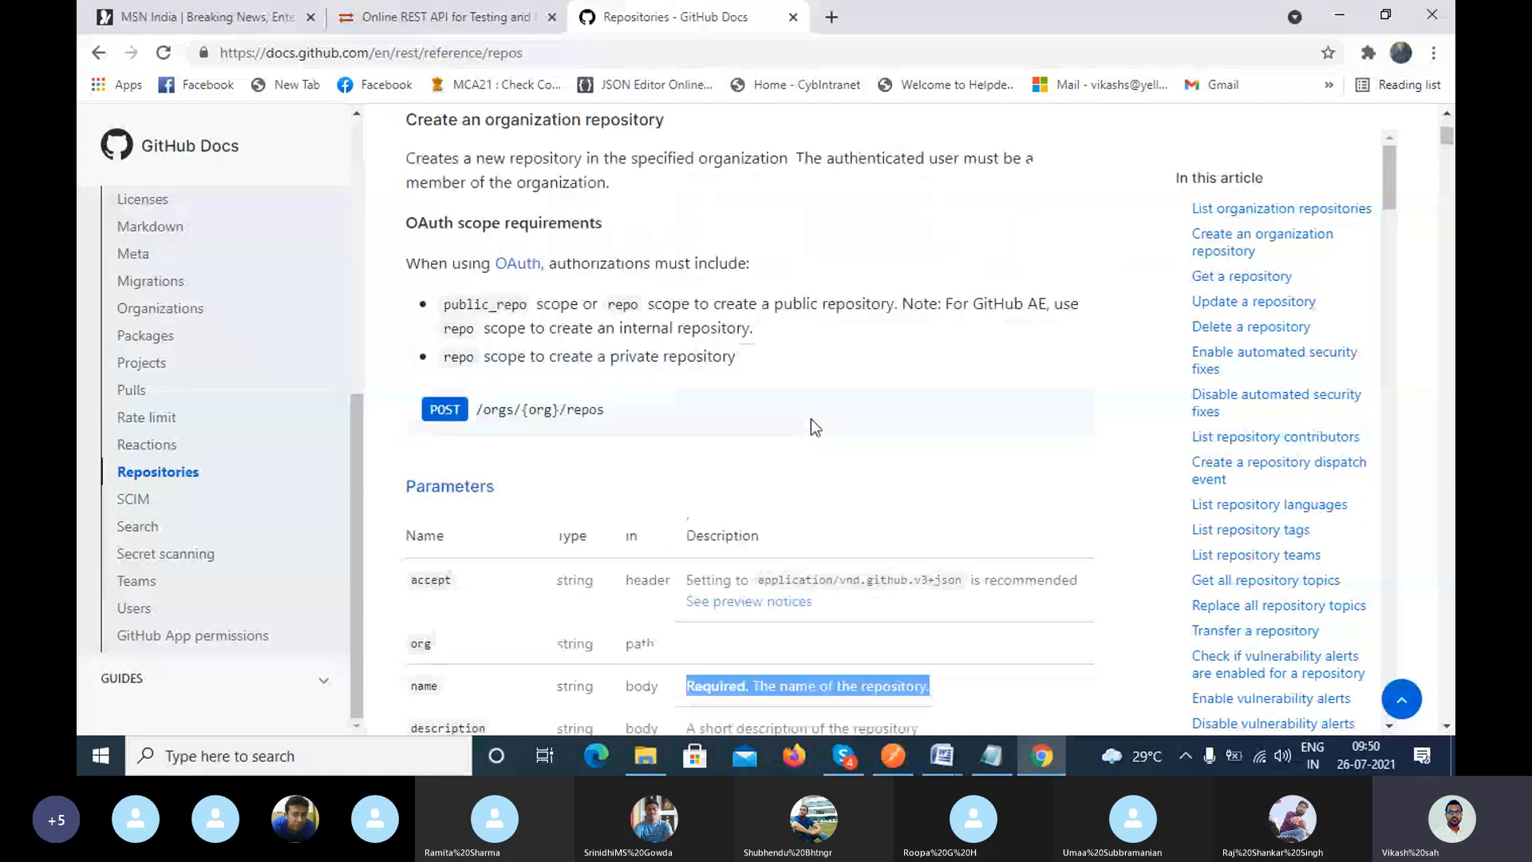
scroll(810, 419, "up", 15)
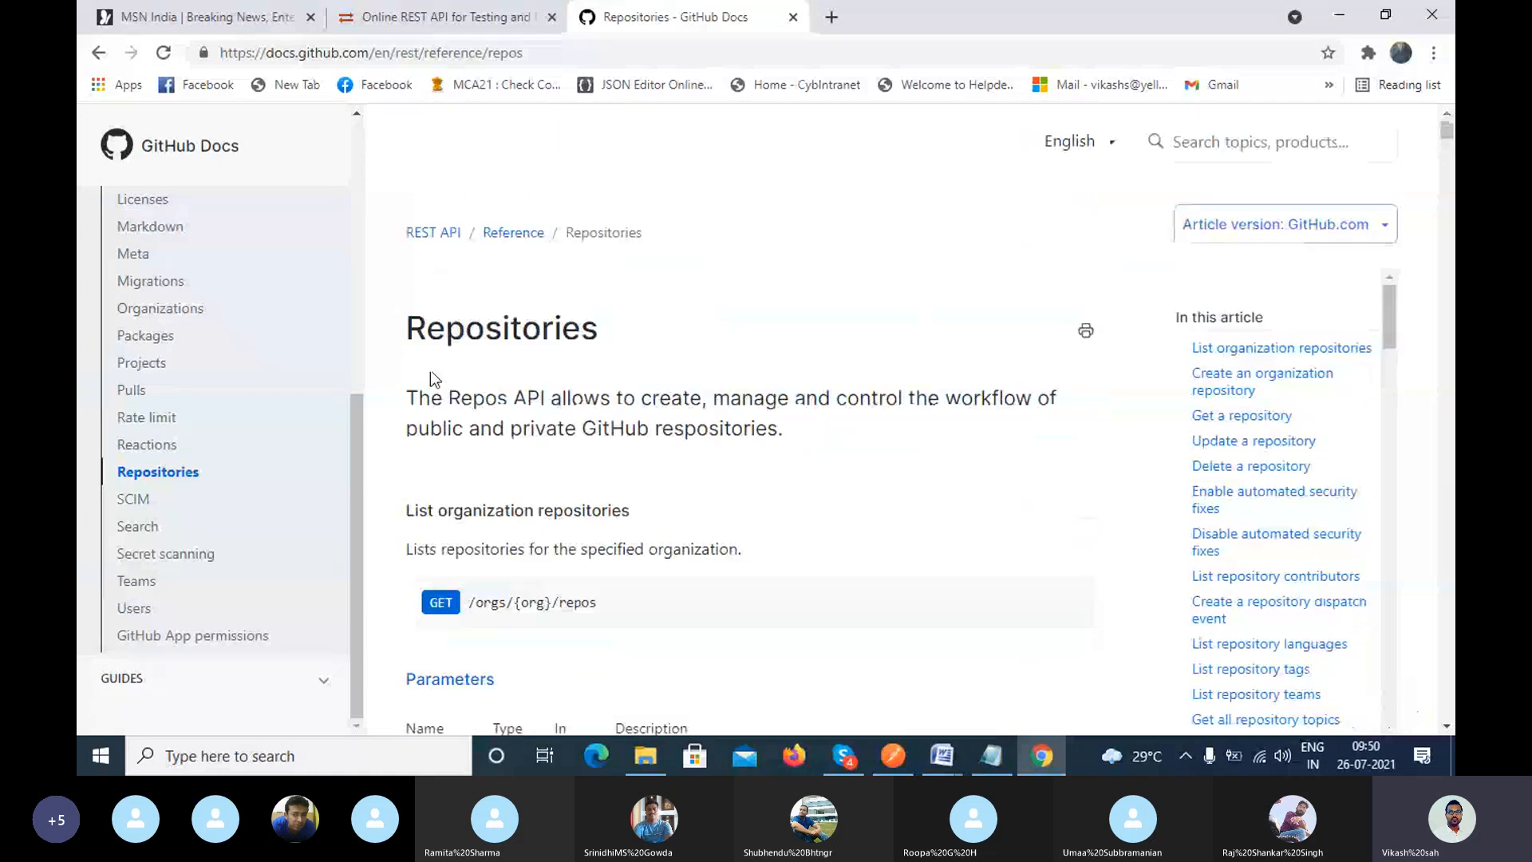
scroll(591, 377, "down", 18)
scroll(600, 469, "up", 12)
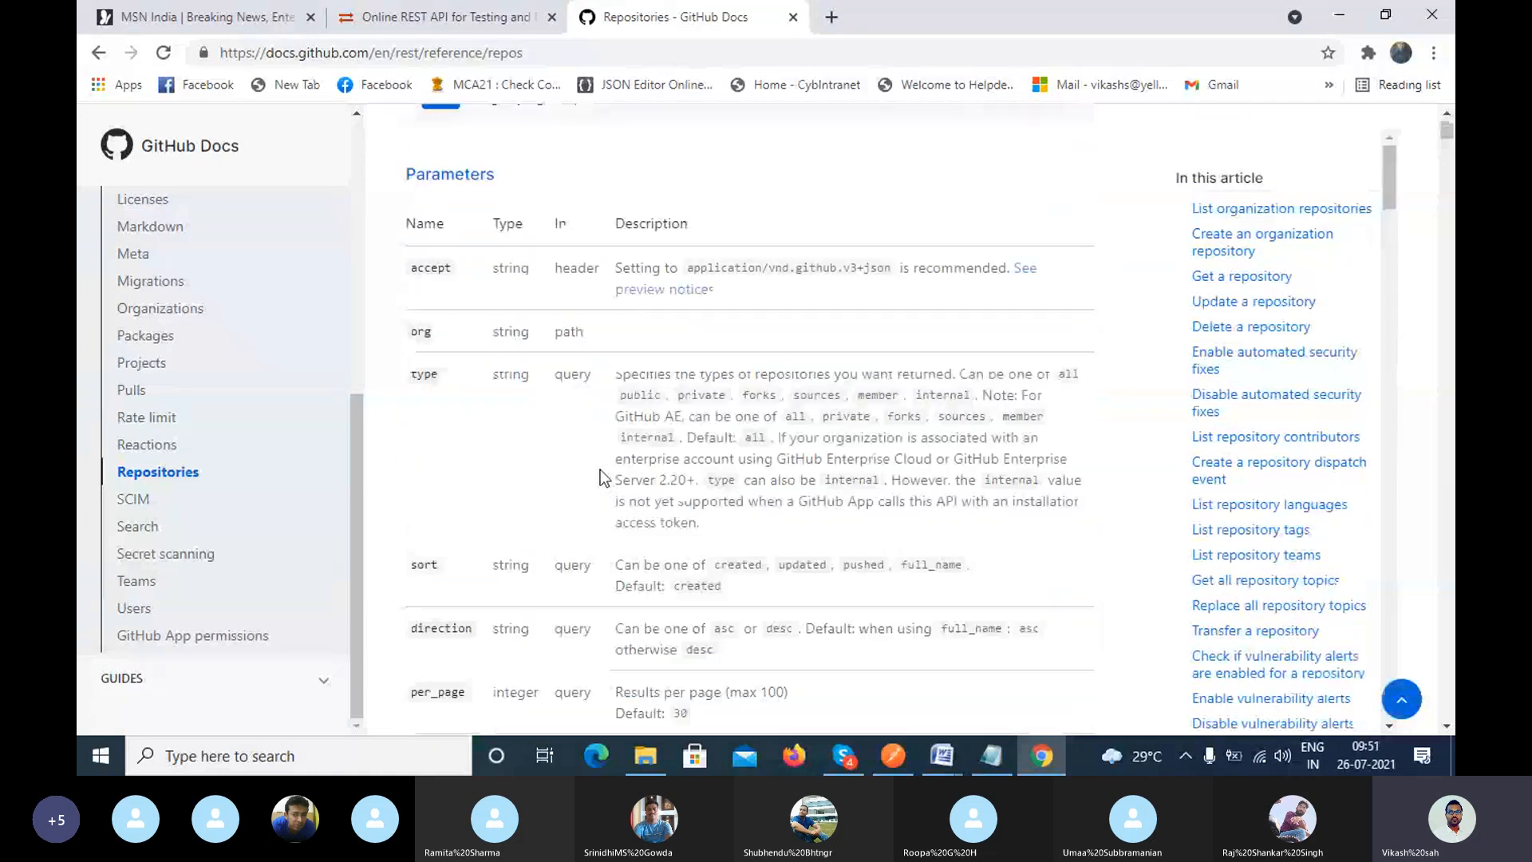
scroll(602, 477, "up", 6)
scroll(611, 466, "down", 4)
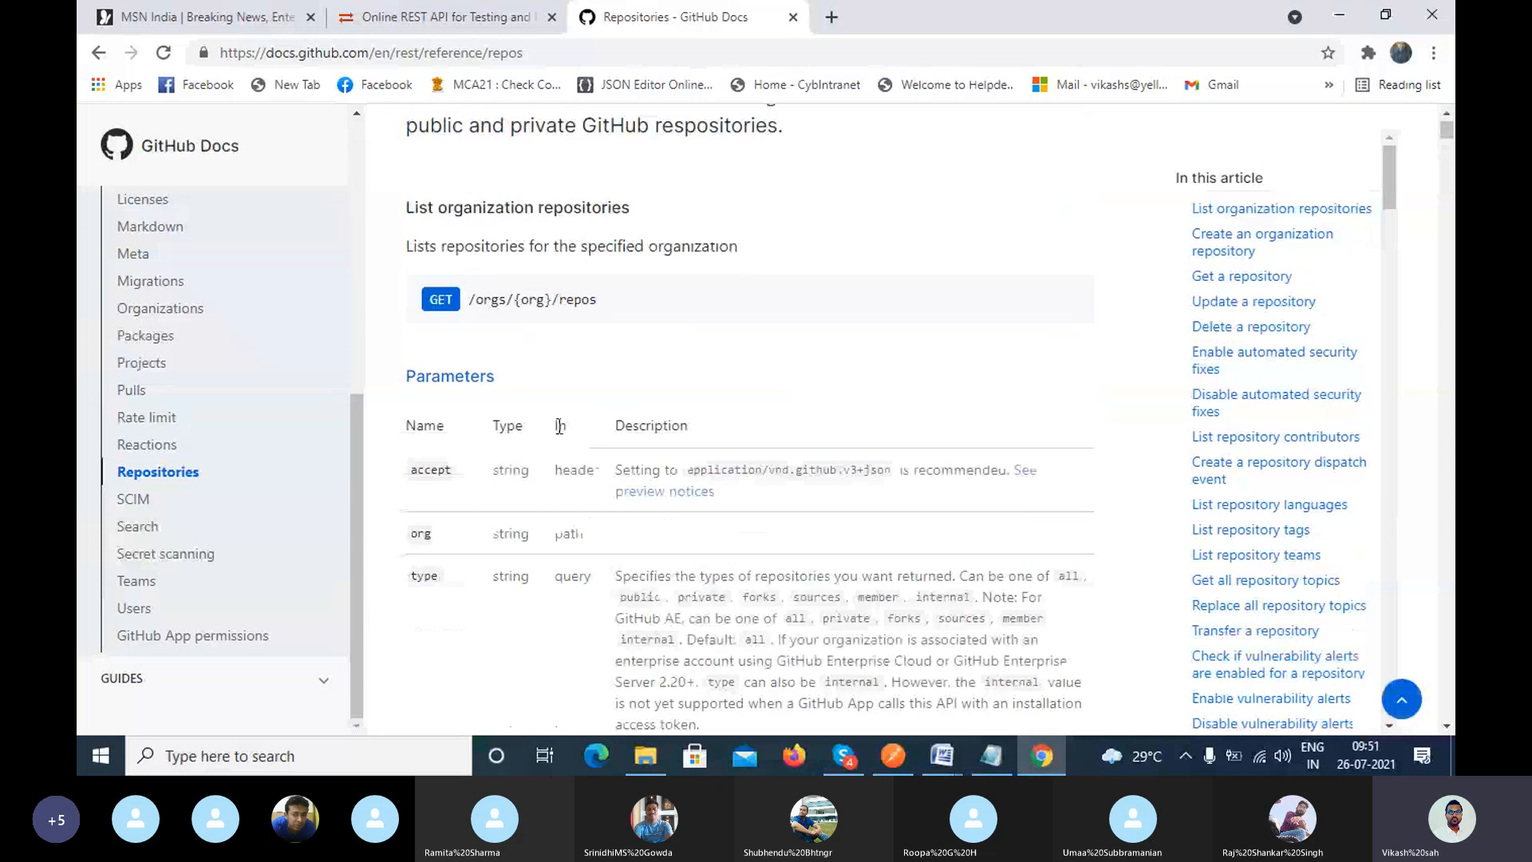
scroll(559, 425, "up", 3)
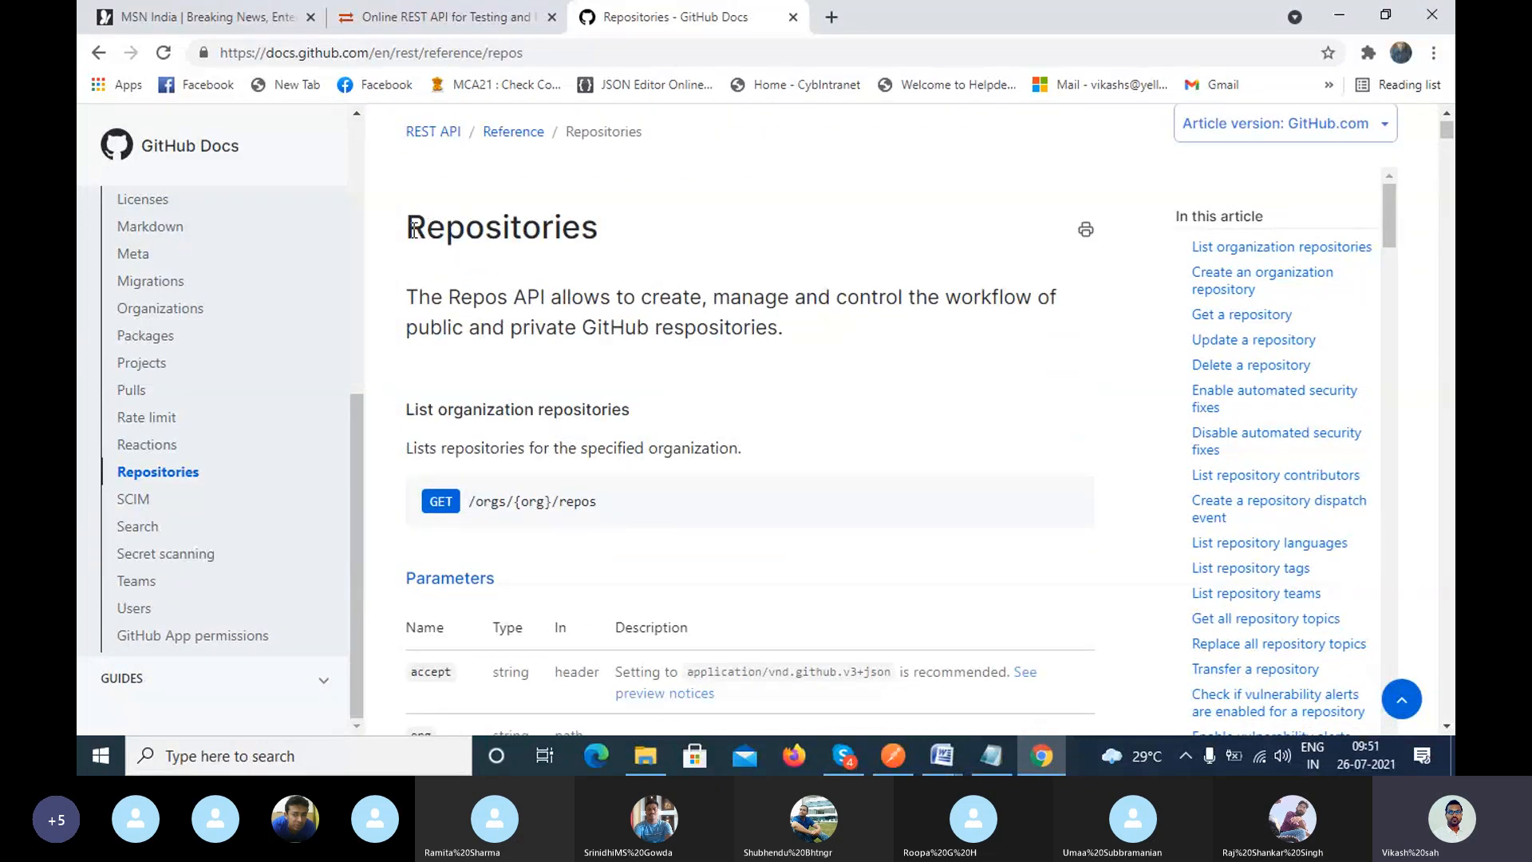
left_click_drag(408, 230, 657, 240)
scroll(660, 239, "down", 6)
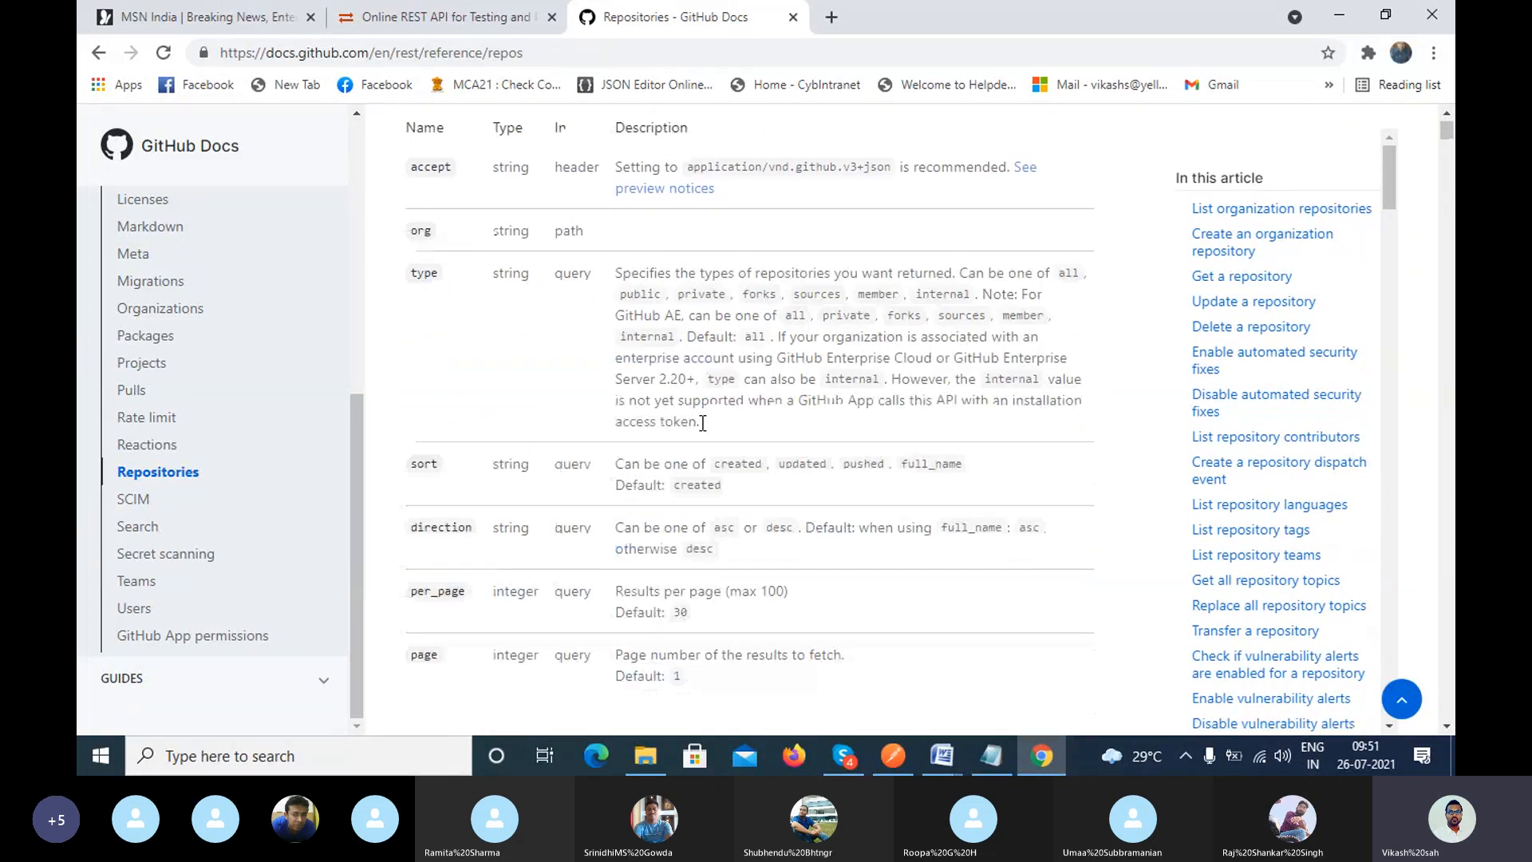
Open the bookmarked Swagger UI page in a new browser tab and skim the Petstore's pet, store and user endpoints.
left_click(832, 16)
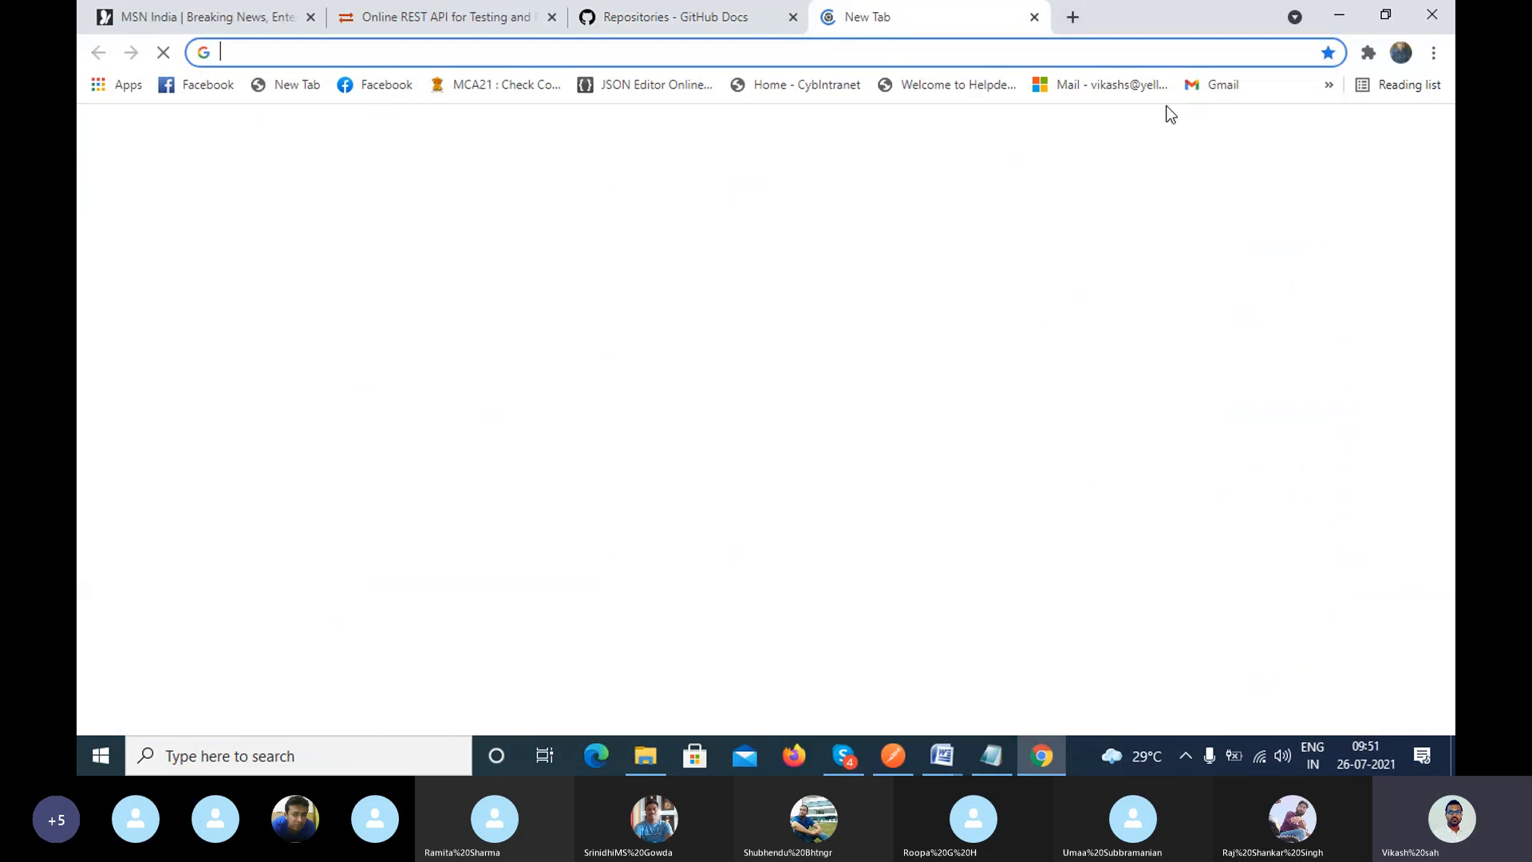
left_click(1323, 85)
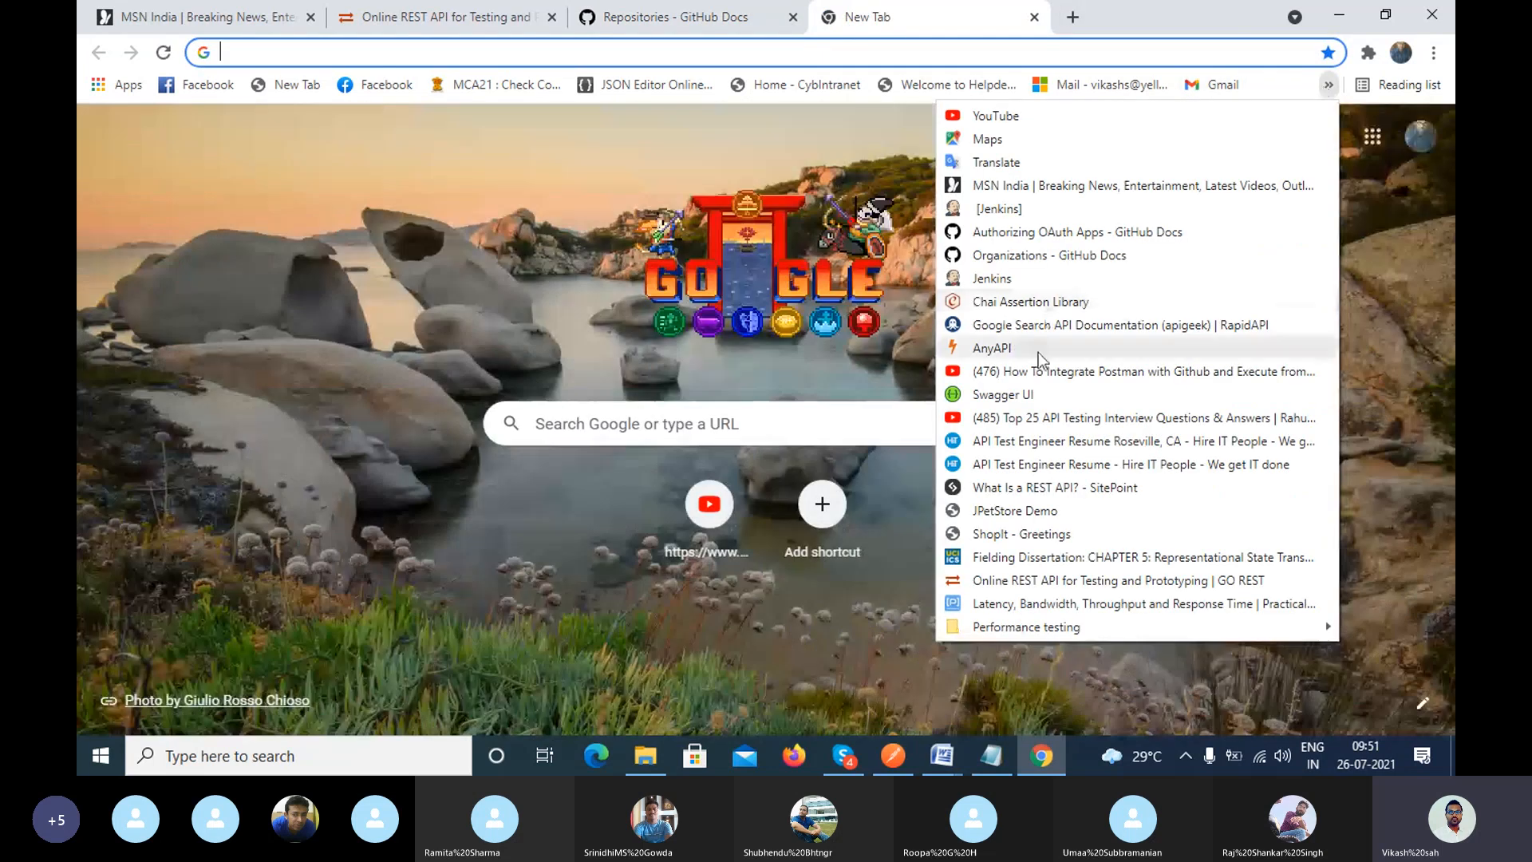
left_click(1033, 394)
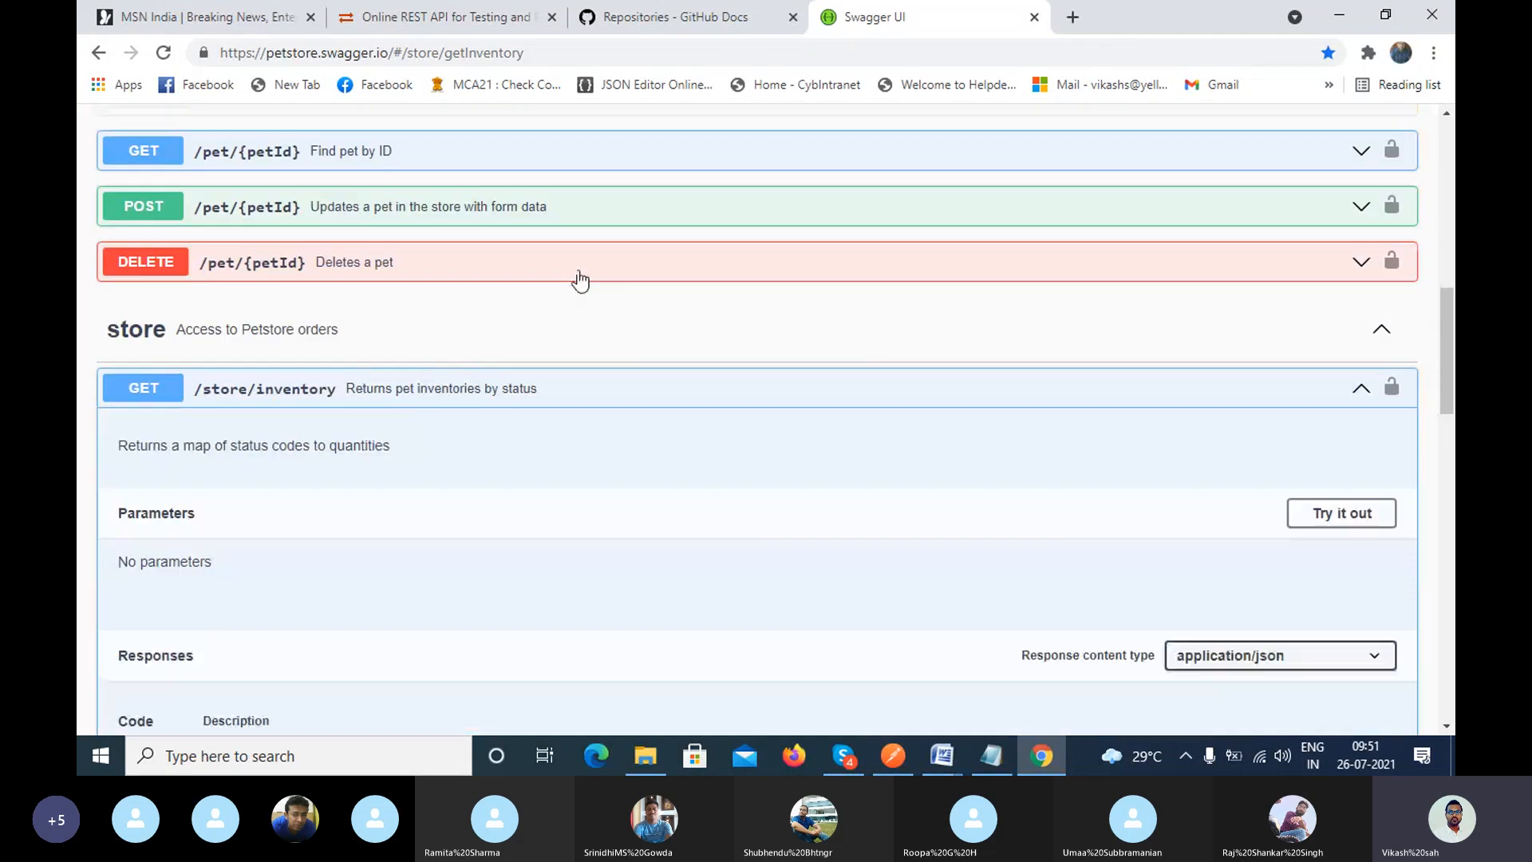
scroll(550, 409, "down", 12)
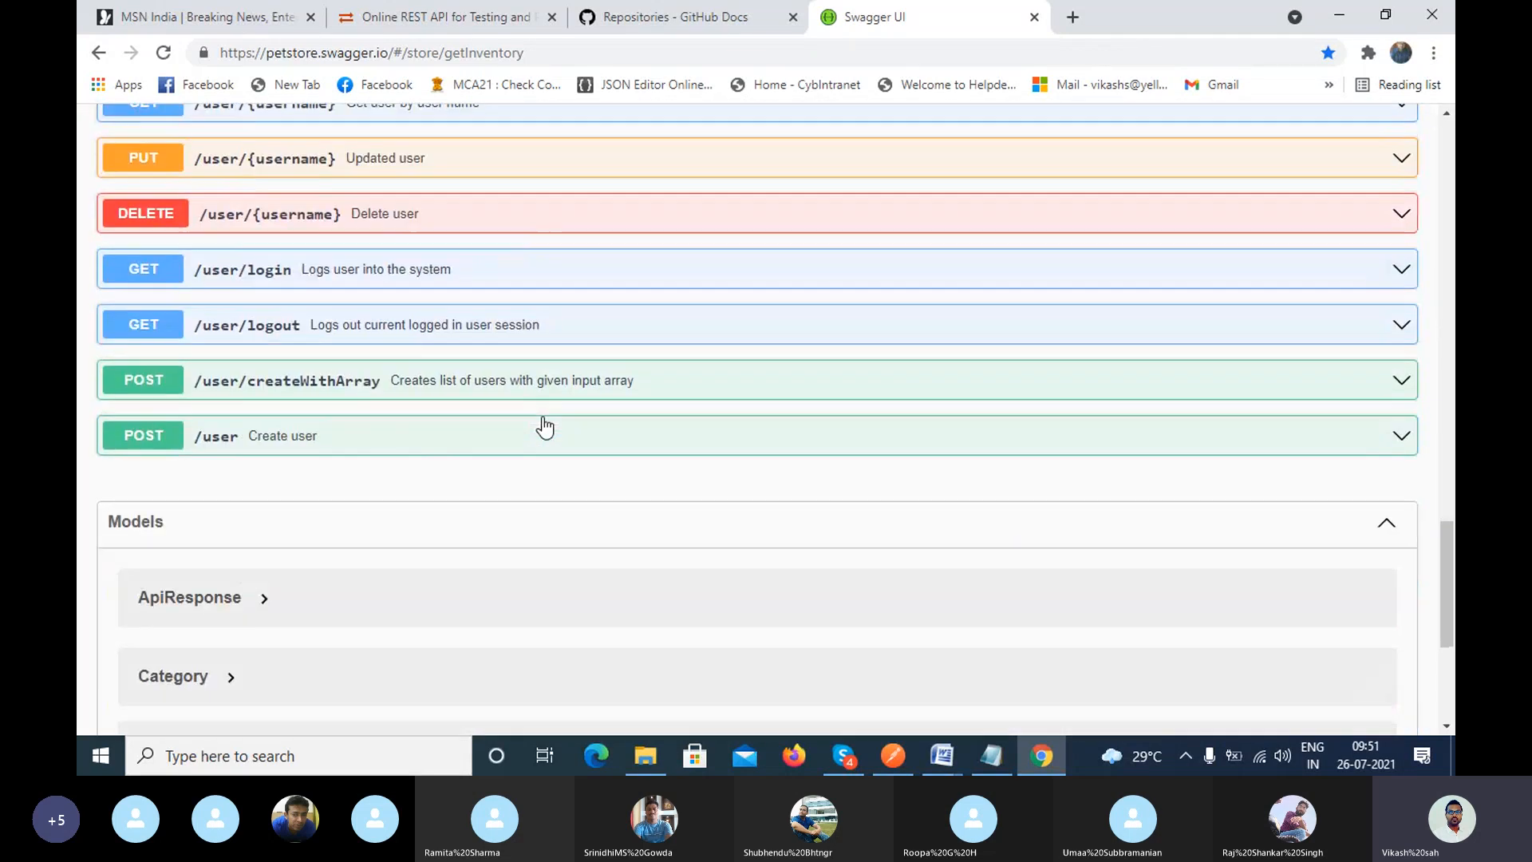
scroll(545, 427, "up", 15)
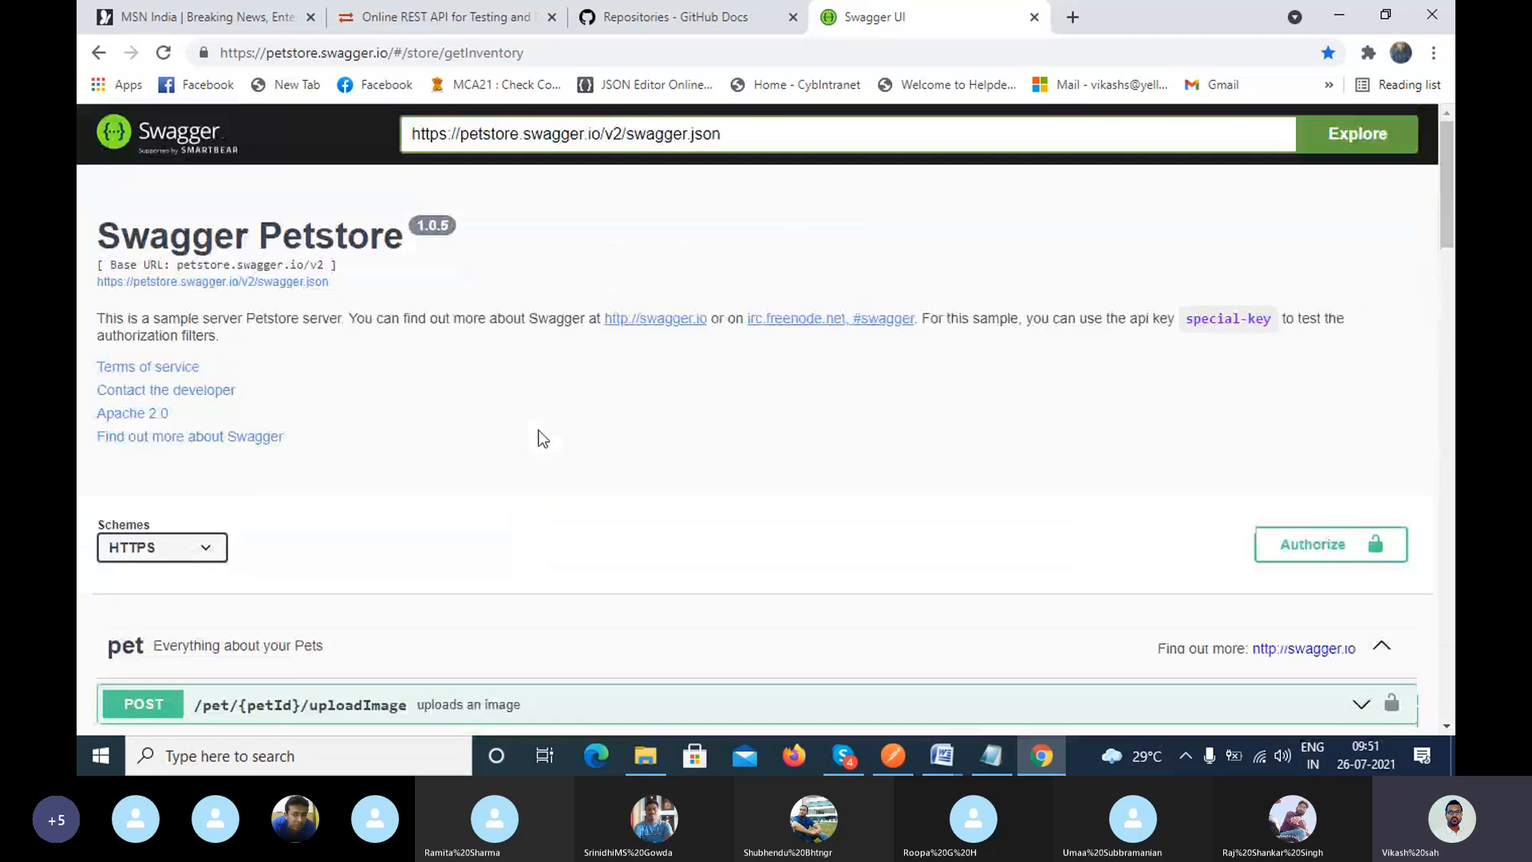
scroll(542, 438, "down", 15)
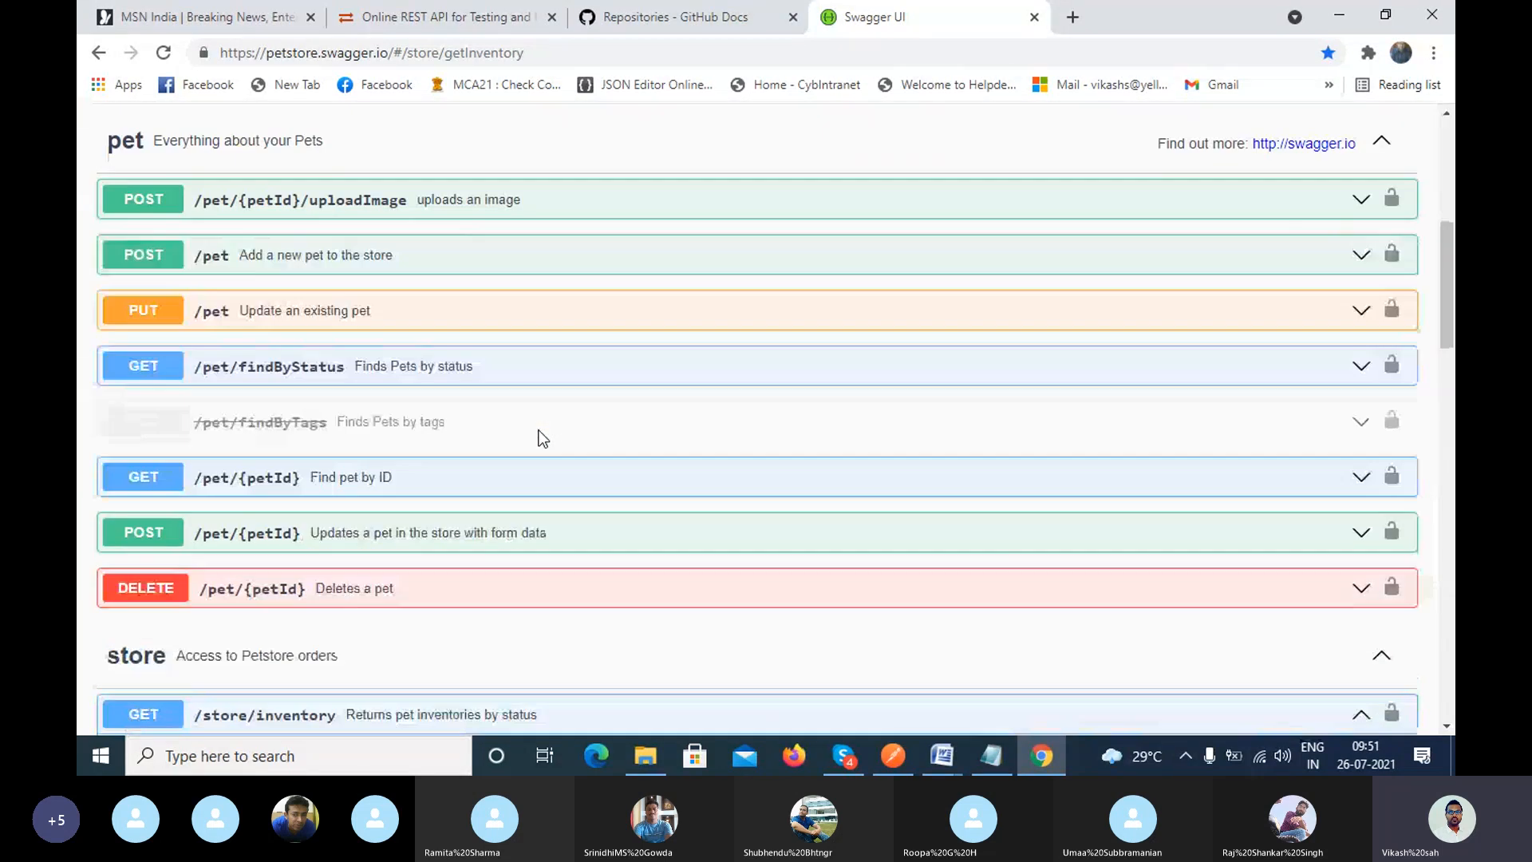
scroll(541, 439, "down", 7)
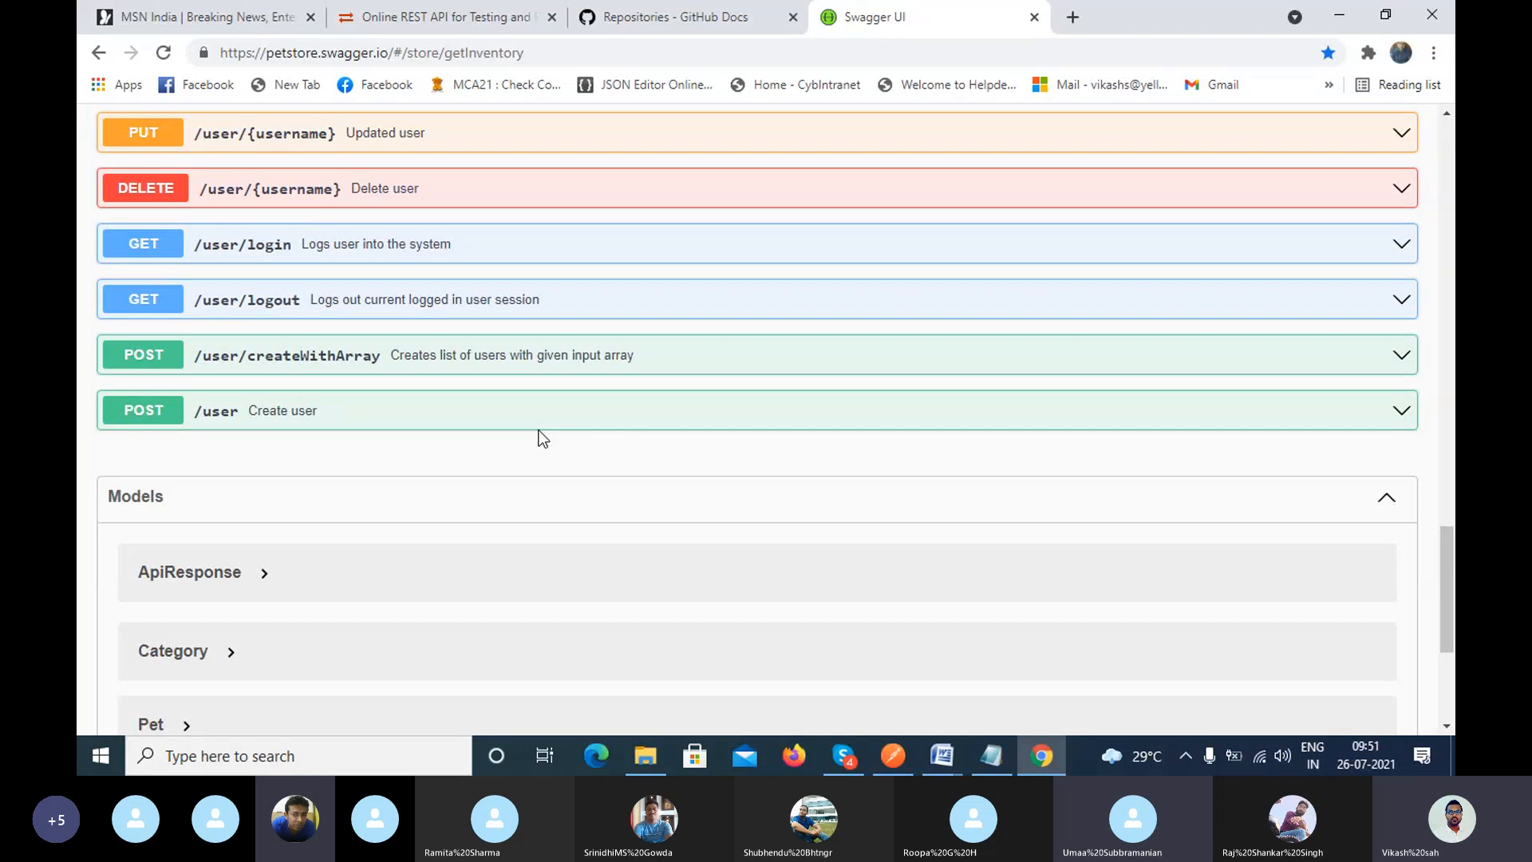
Check the Skype call window, return to the start of the Swagger Petstore page and dismiss the floating call preview.
left_click(845, 756)
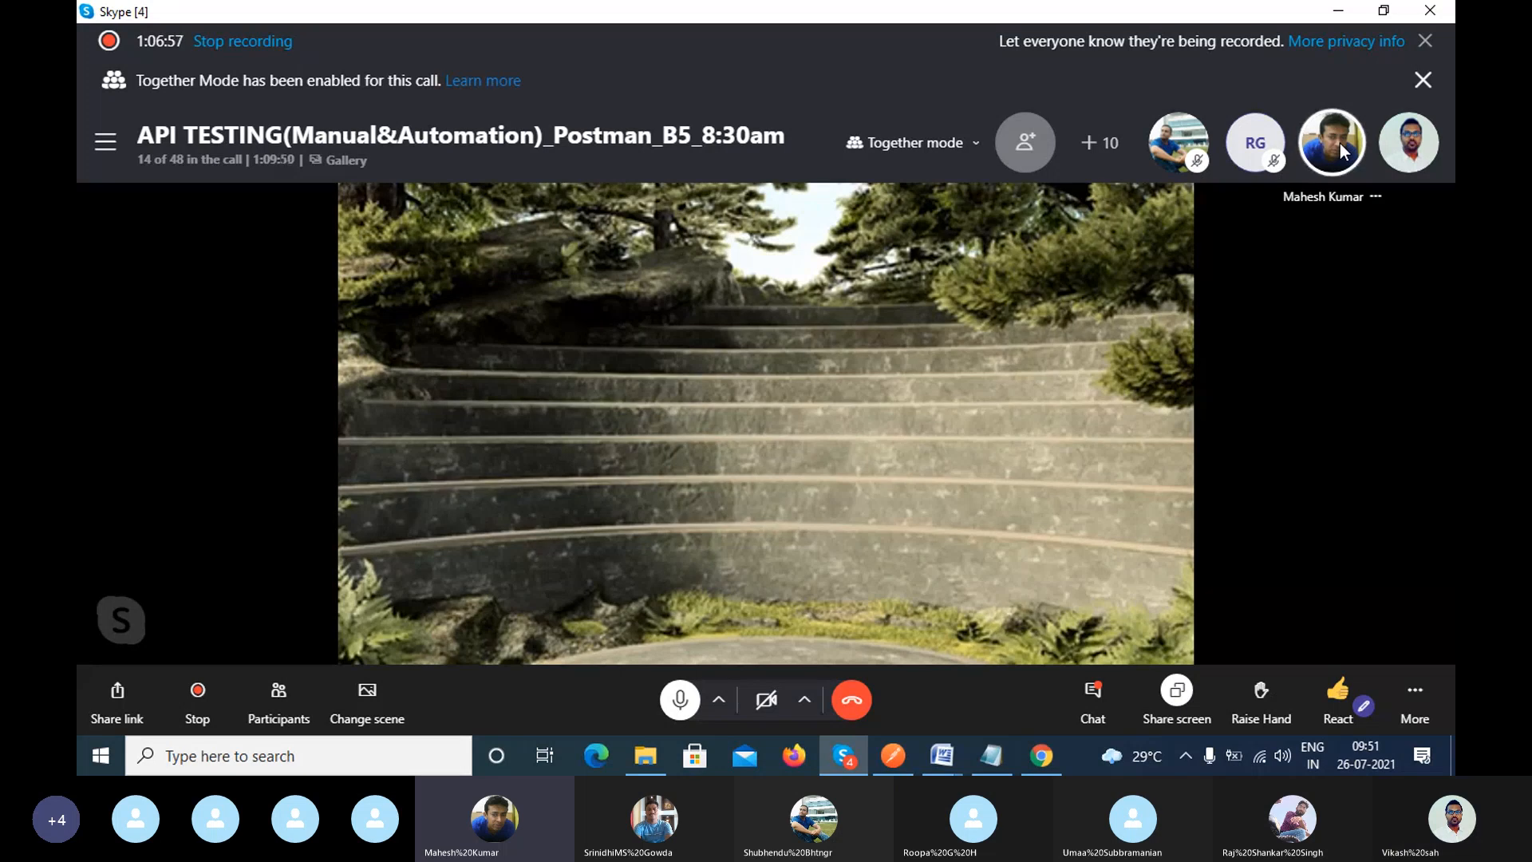
left_click(897, 762)
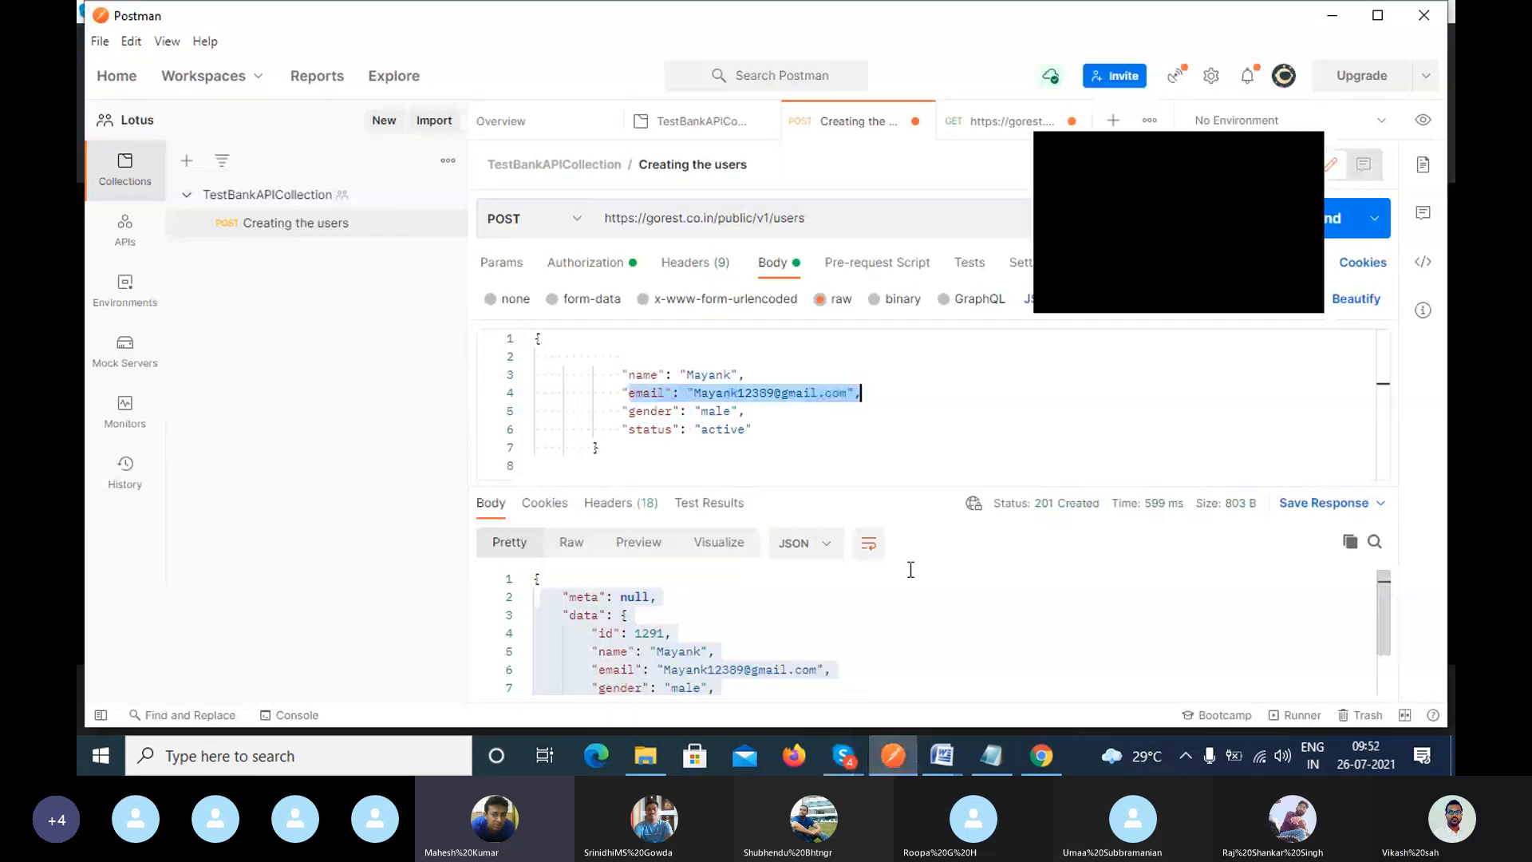
left_click(1041, 756)
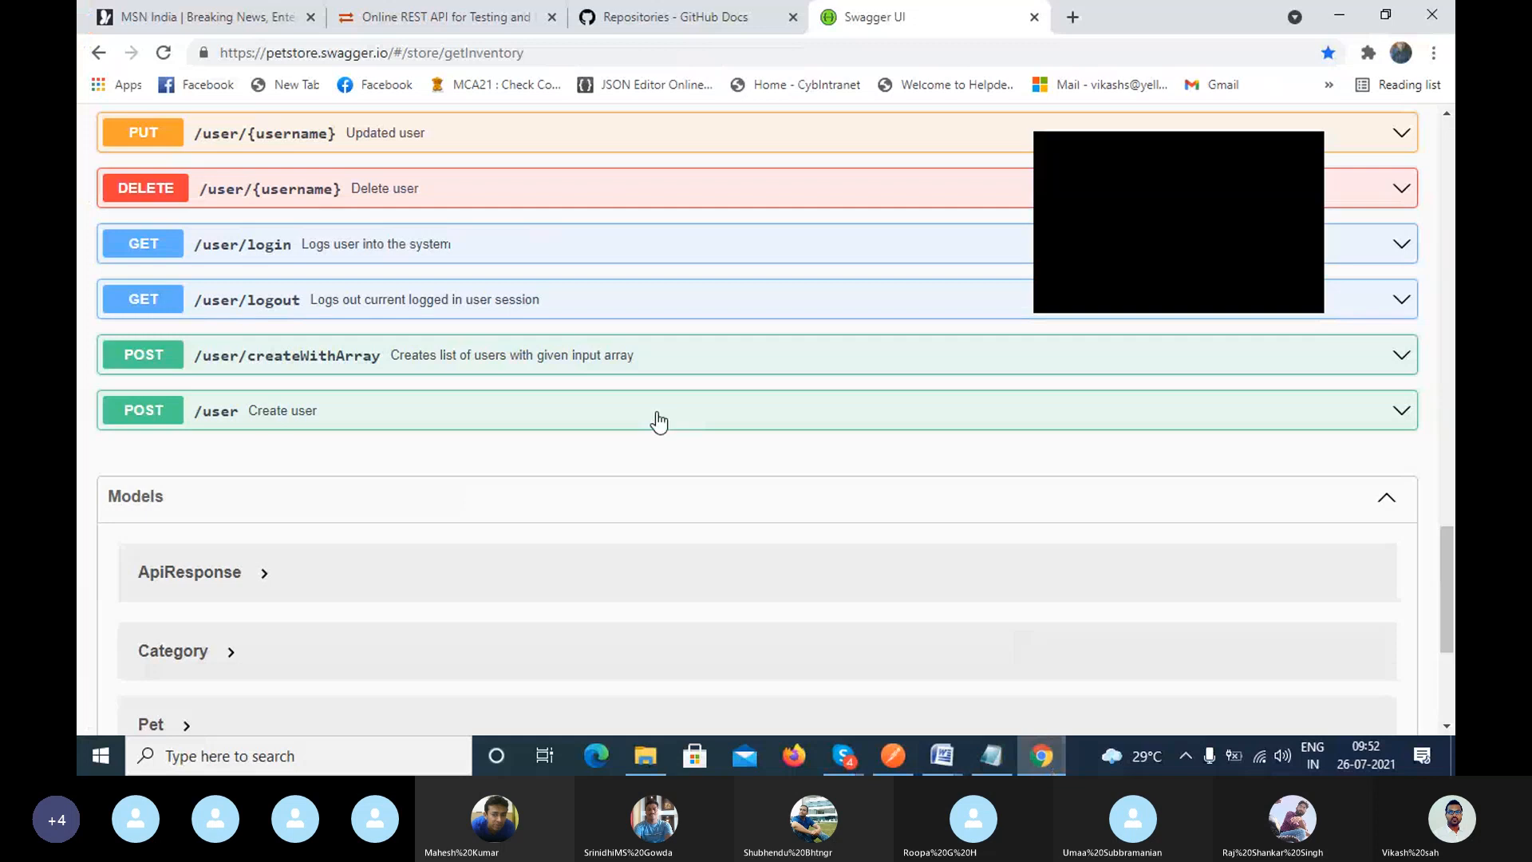
scroll(657, 413, "up", 20)
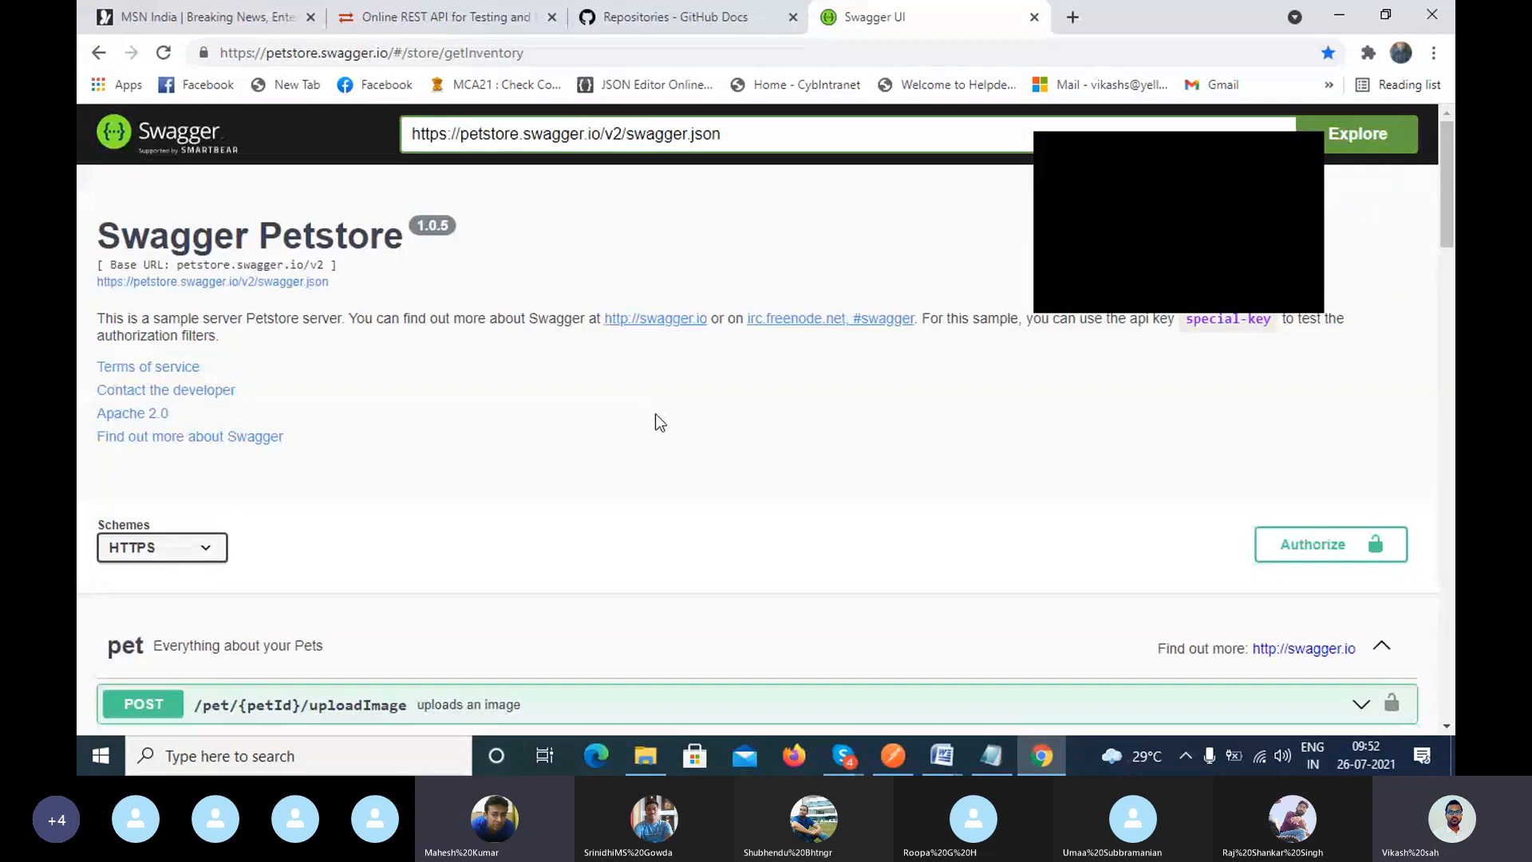
left_click(1302, 158)
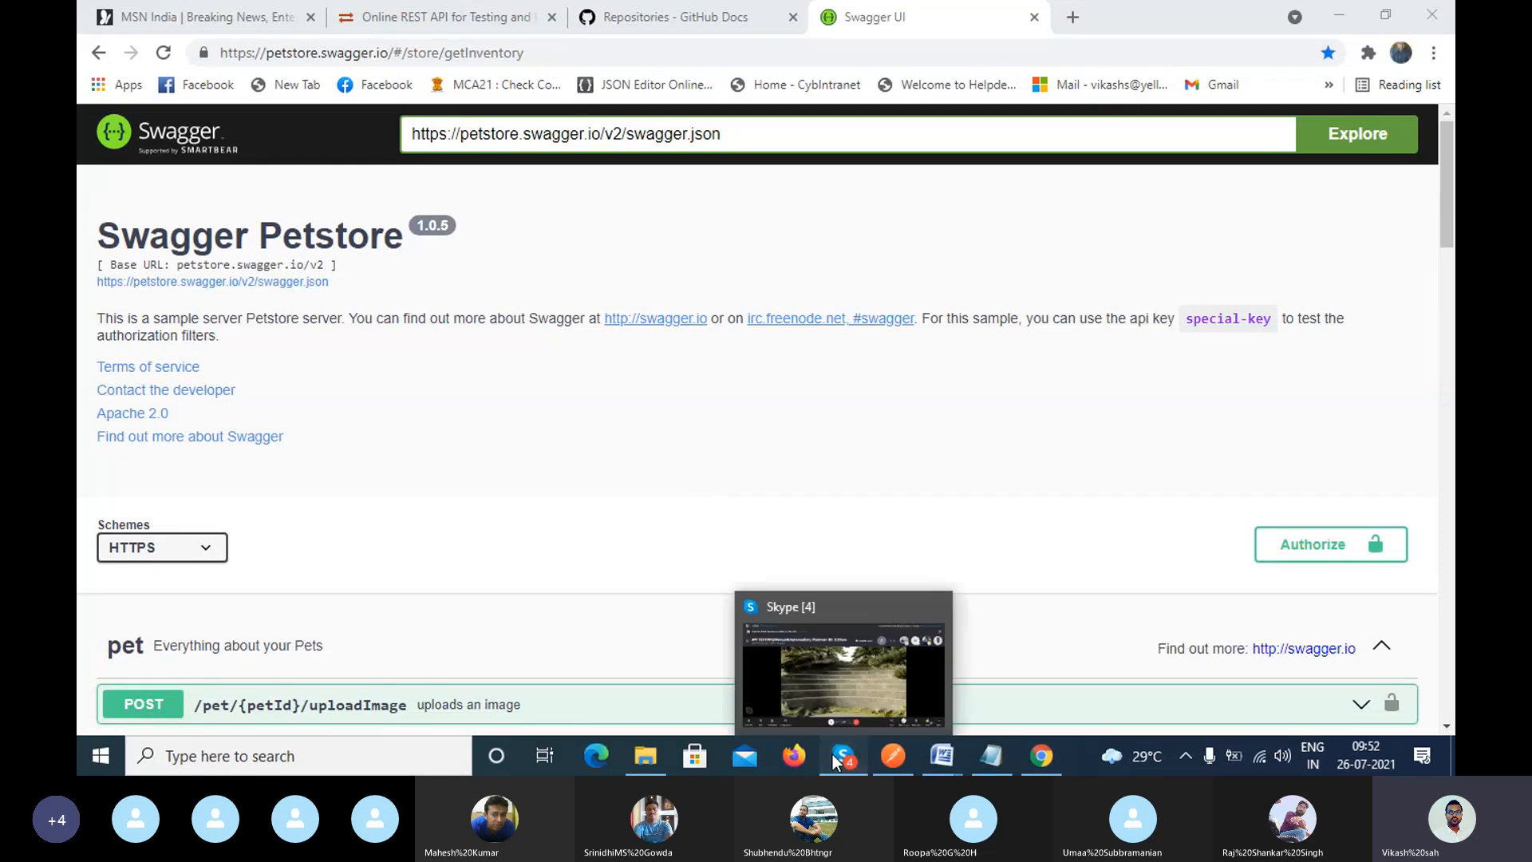
Check the Skype call again and minimize it, then look at the Creating the users request in Postman and return to Swagger UI.
left_click(830, 644)
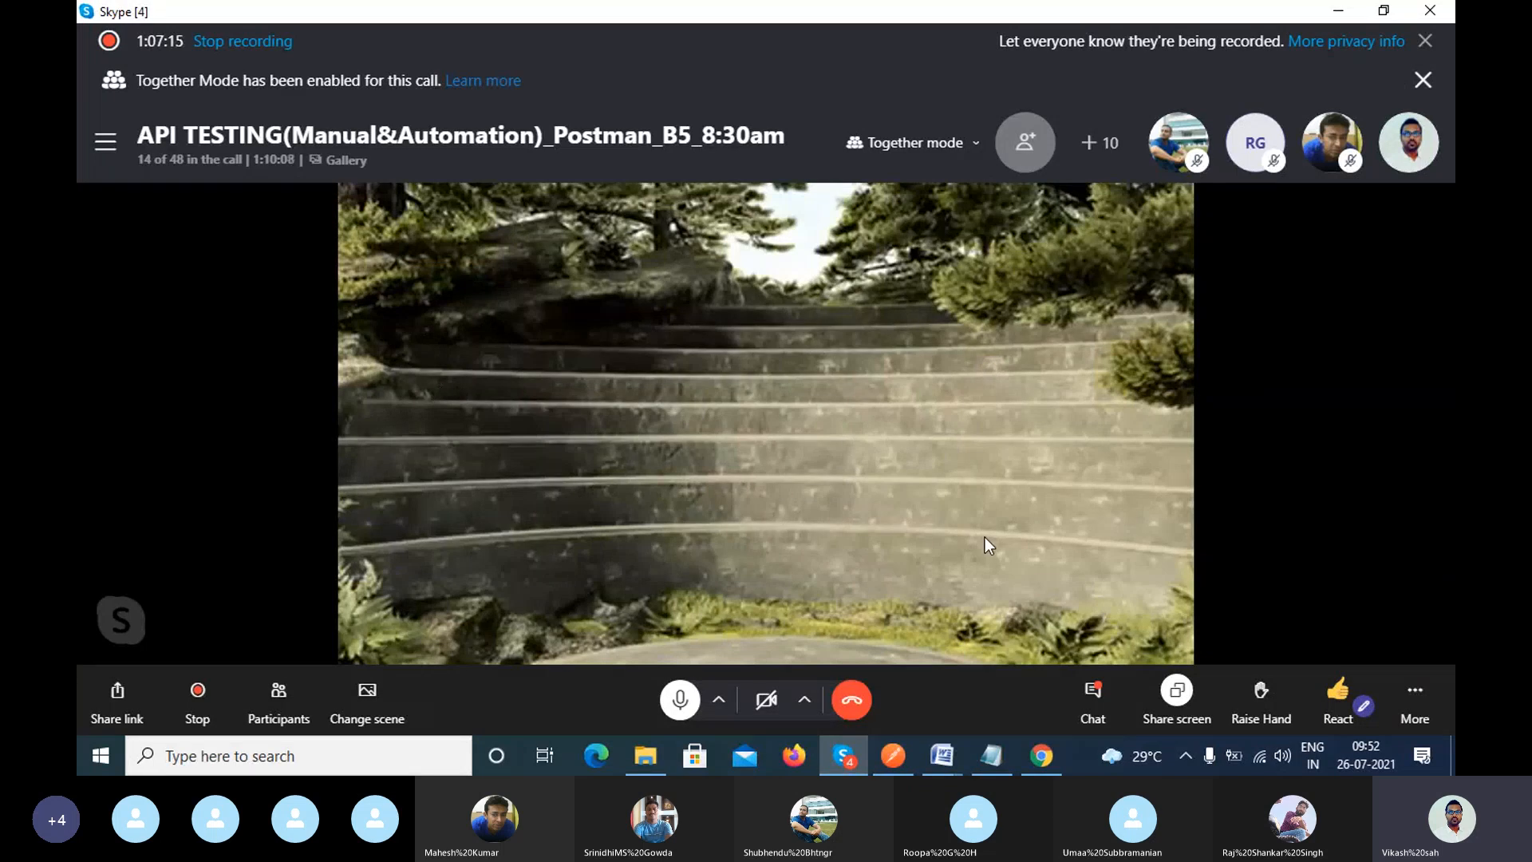
left_click(1335, 12)
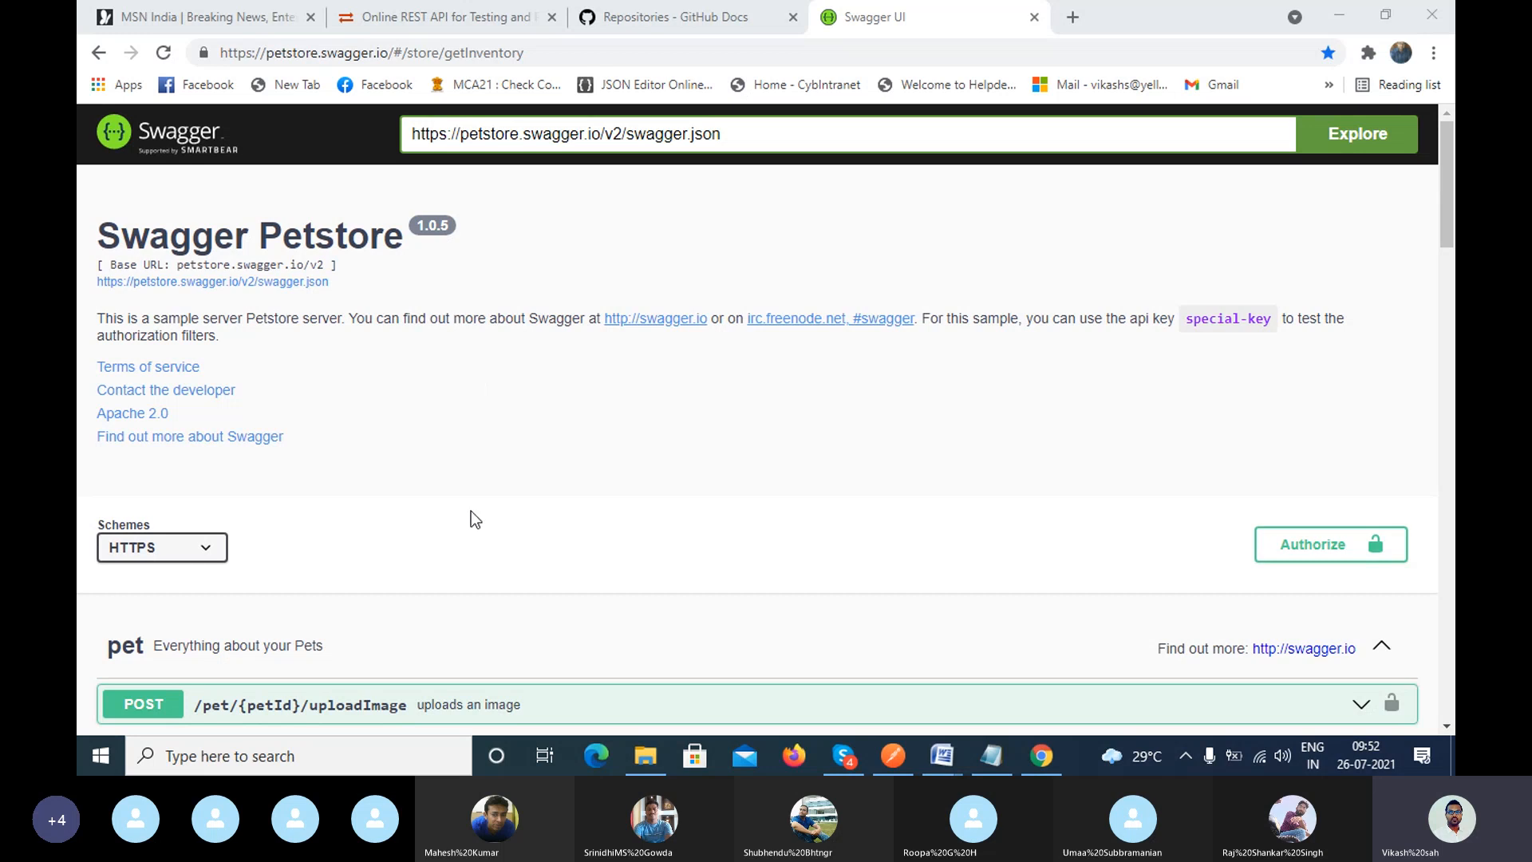
scroll(524, 497, "down", 4)
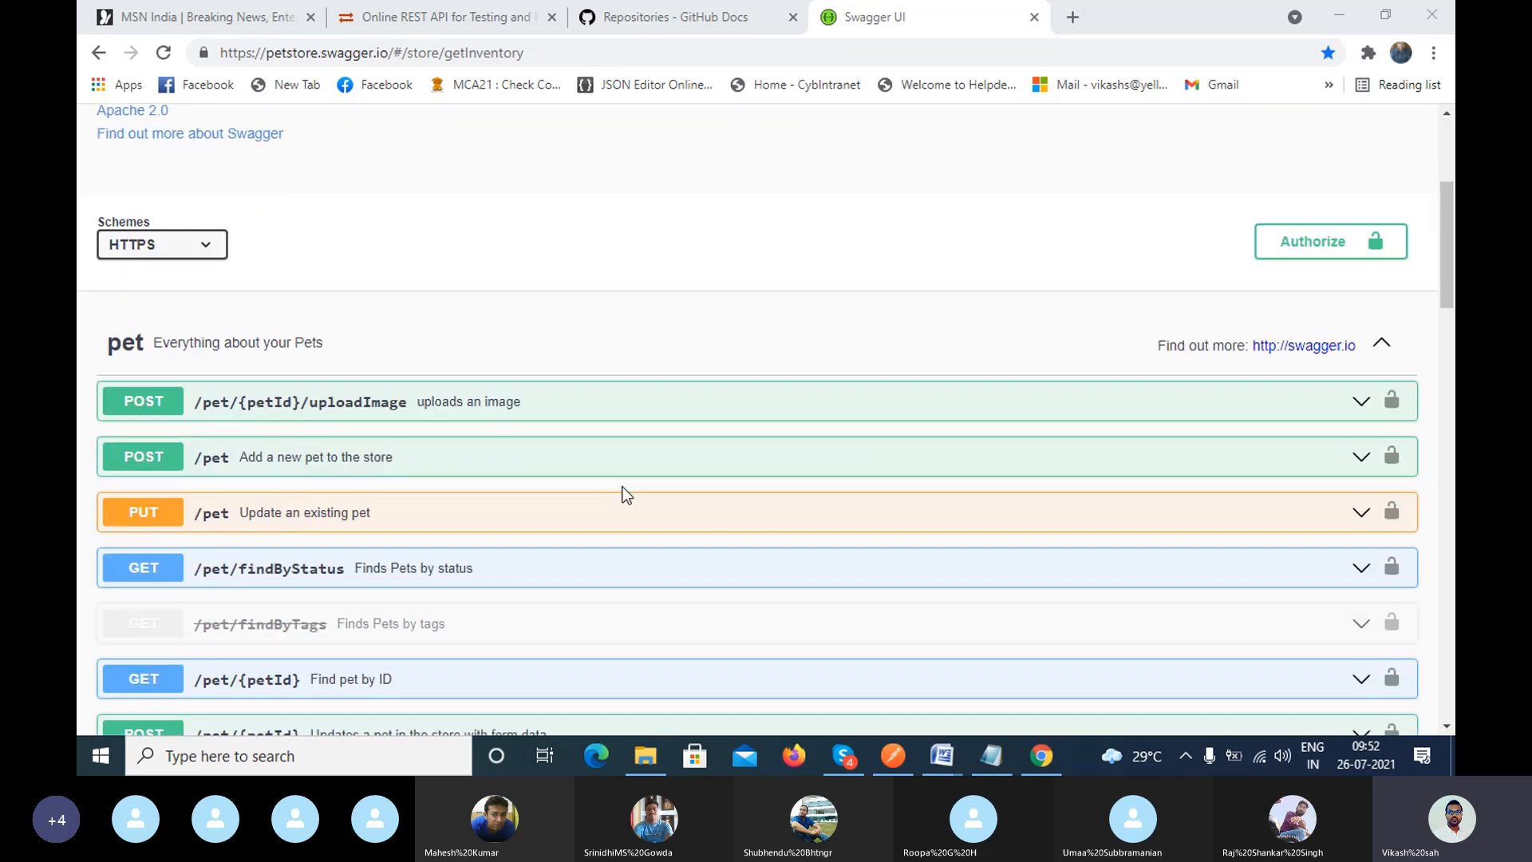
left_click(892, 755)
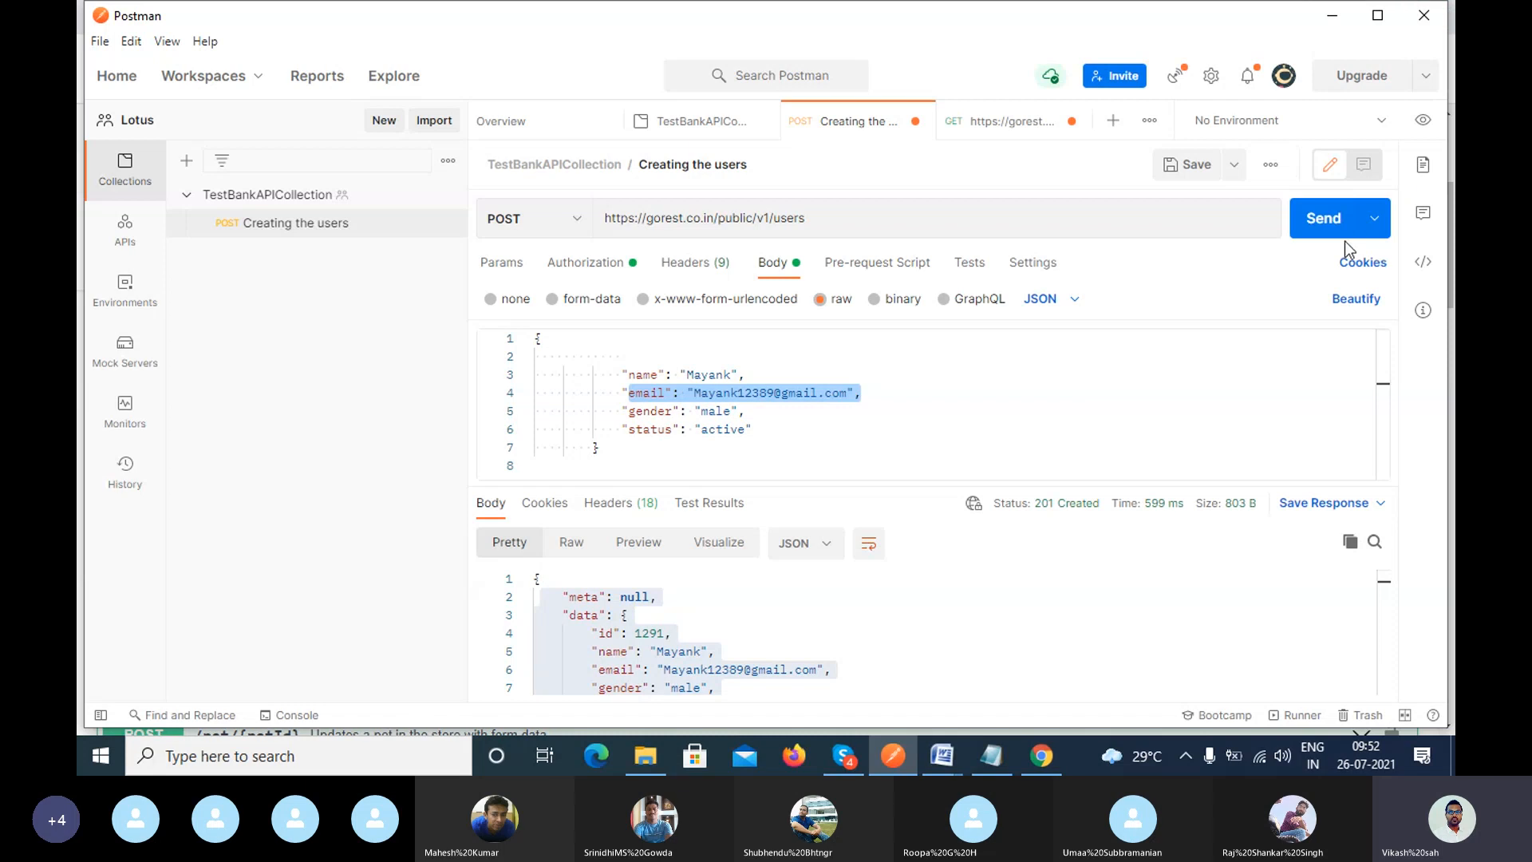
left_click(1331, 15)
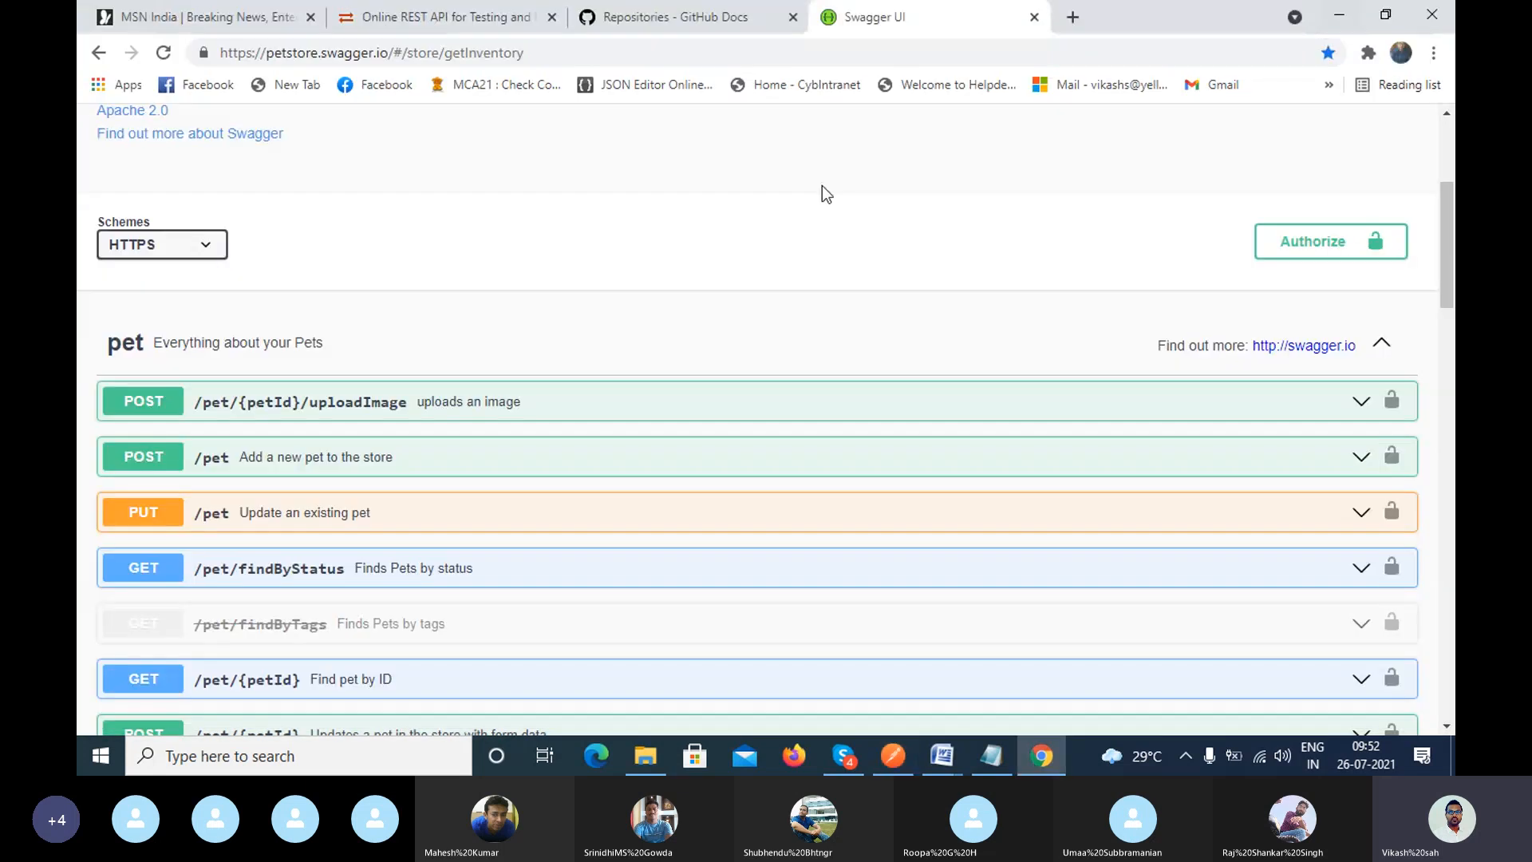
Examine how the Swagger Petstore page documents its base URL, the pet, store and user endpoints, and the Models section.
scroll(421, 562, "down", 6)
scroll(421, 561, "down", 10)
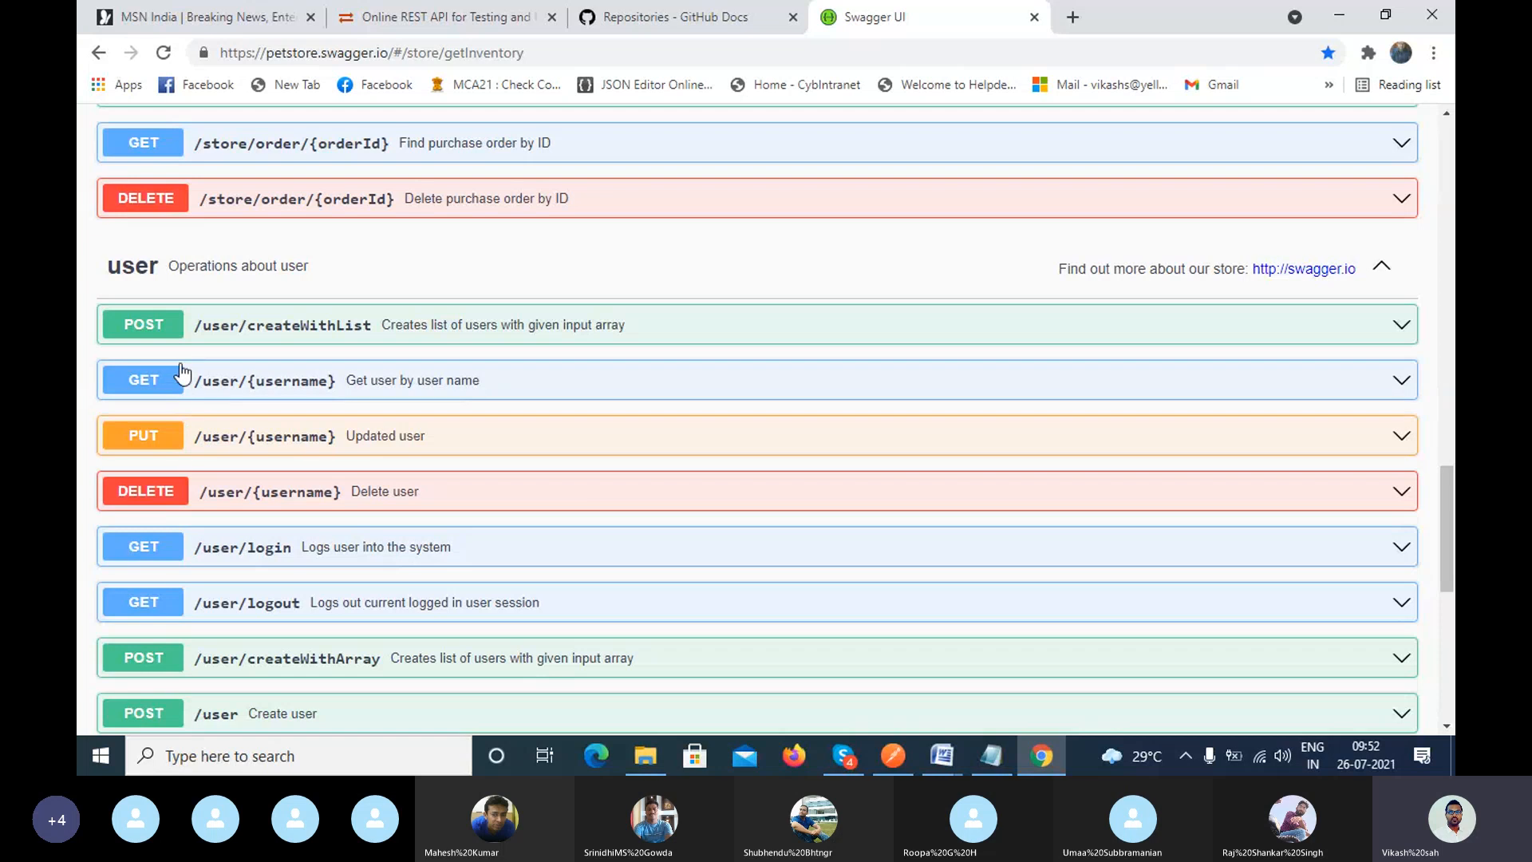
scroll(243, 550, "down", 8)
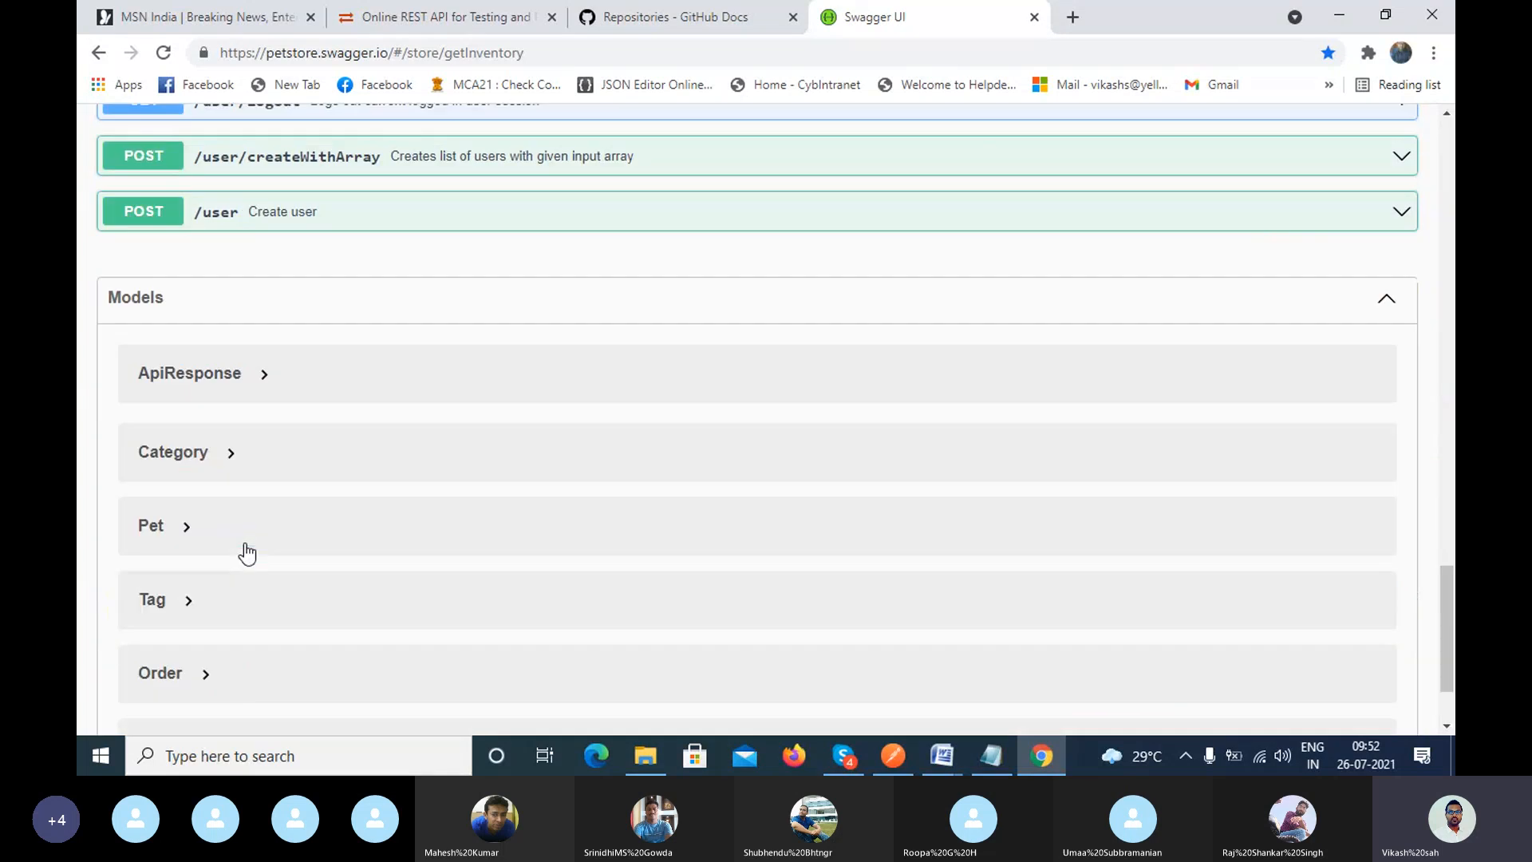
scroll(249, 551, "up", 2)
scroll(249, 550, "up", 15)
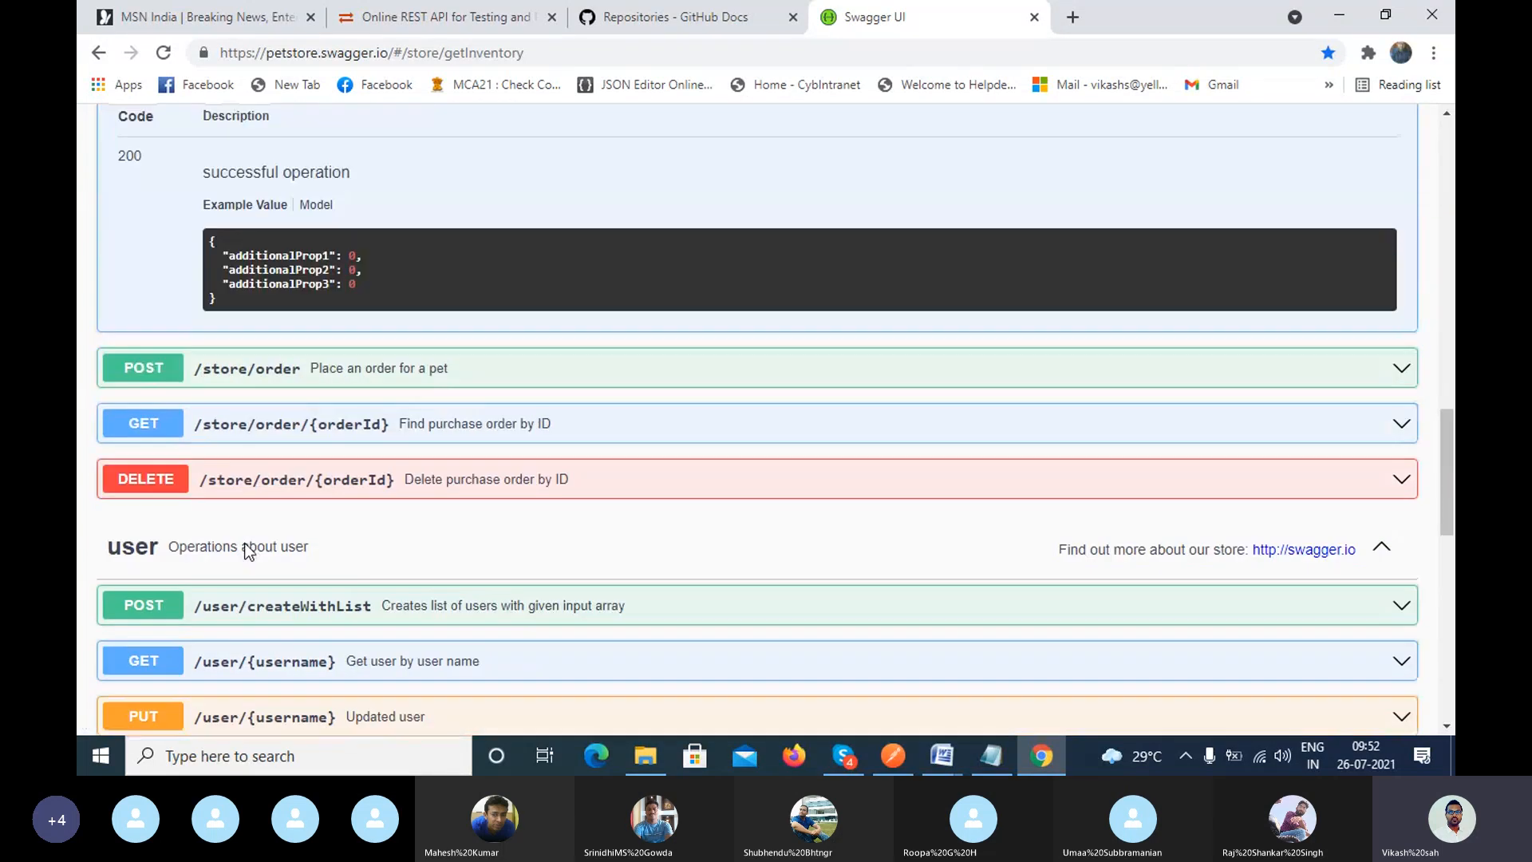
scroll(247, 549, "up", 10)
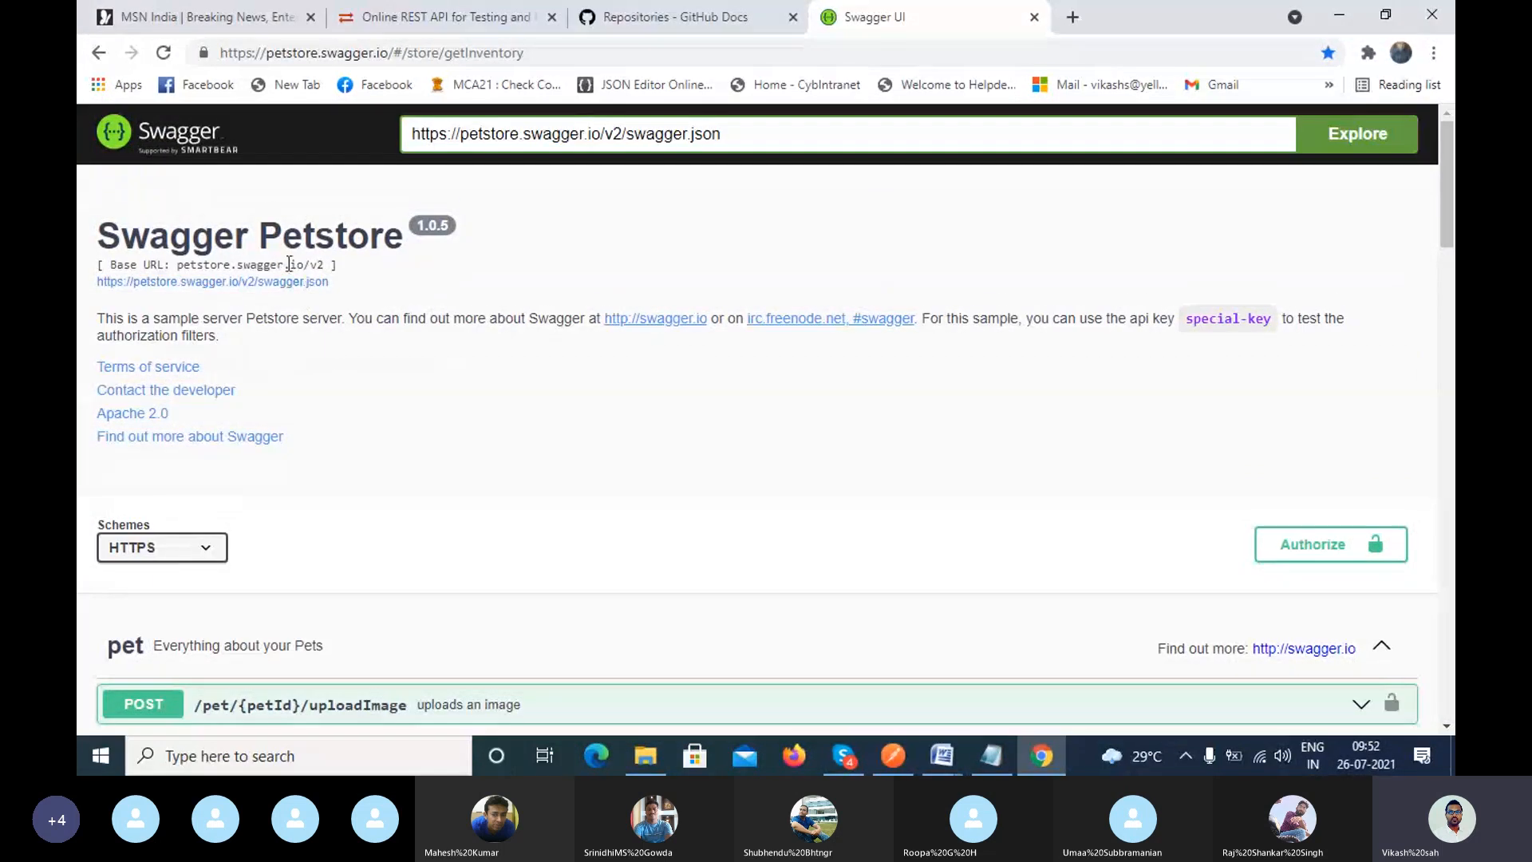
scroll(319, 551, "down", 4)
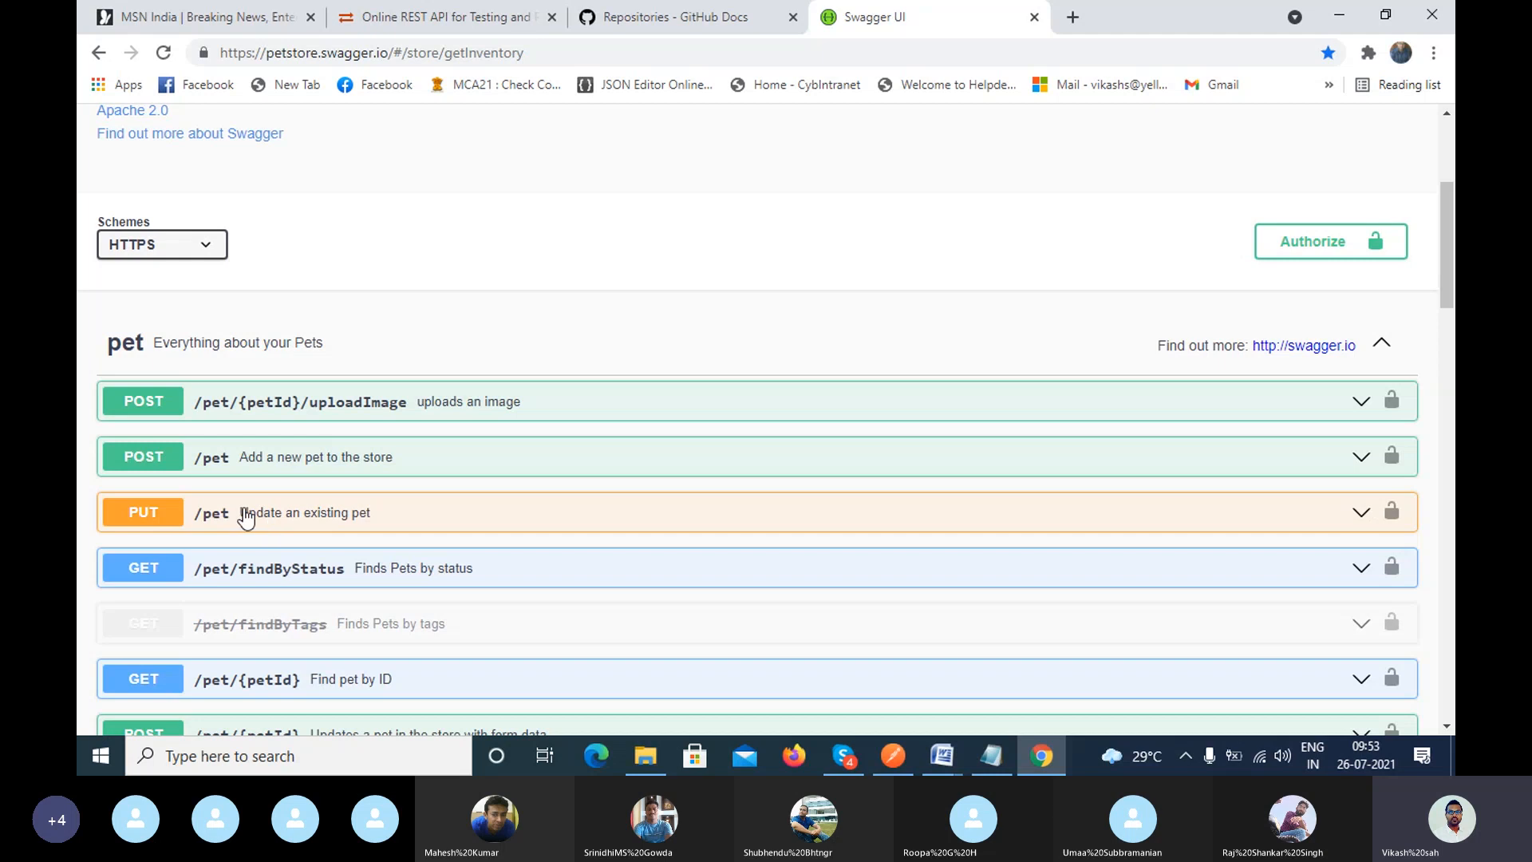
scroll(210, 461, "down", 5)
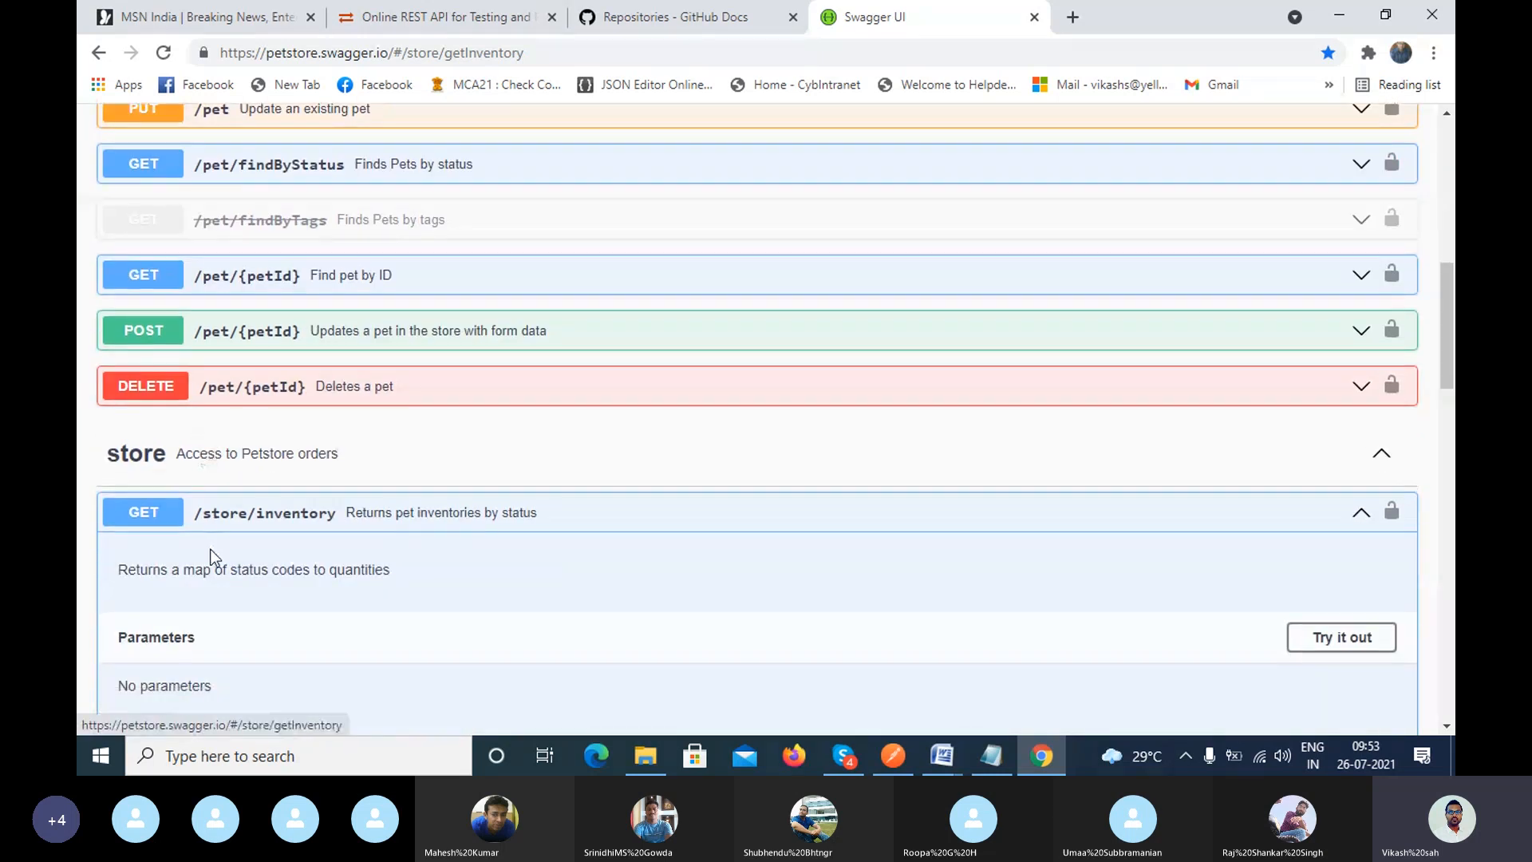
scroll(209, 548, "down", 4)
scroll(214, 557, "down", 8)
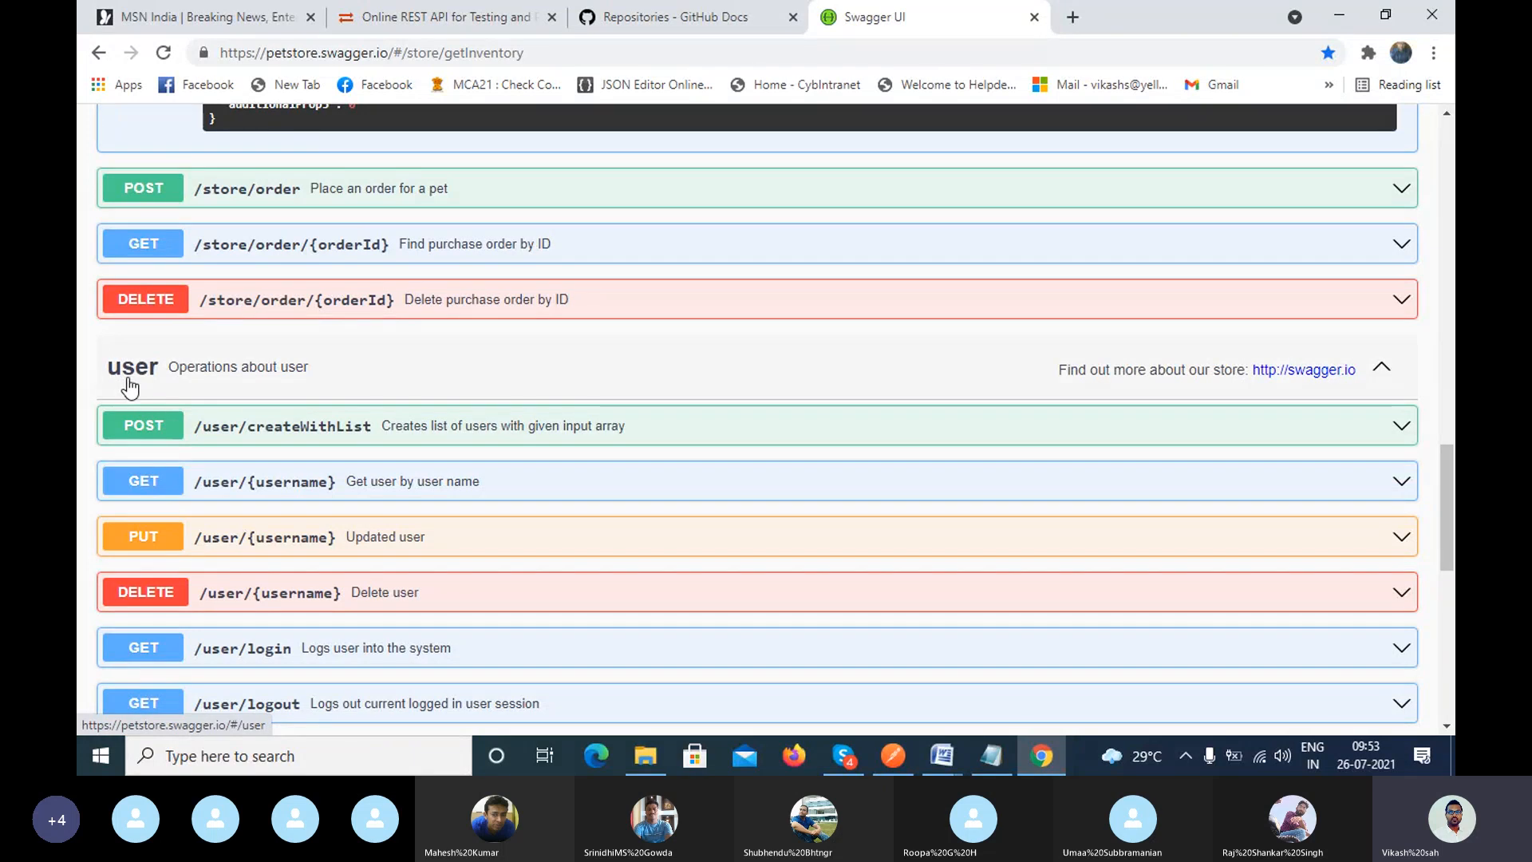
scroll(177, 595, "down", 1)
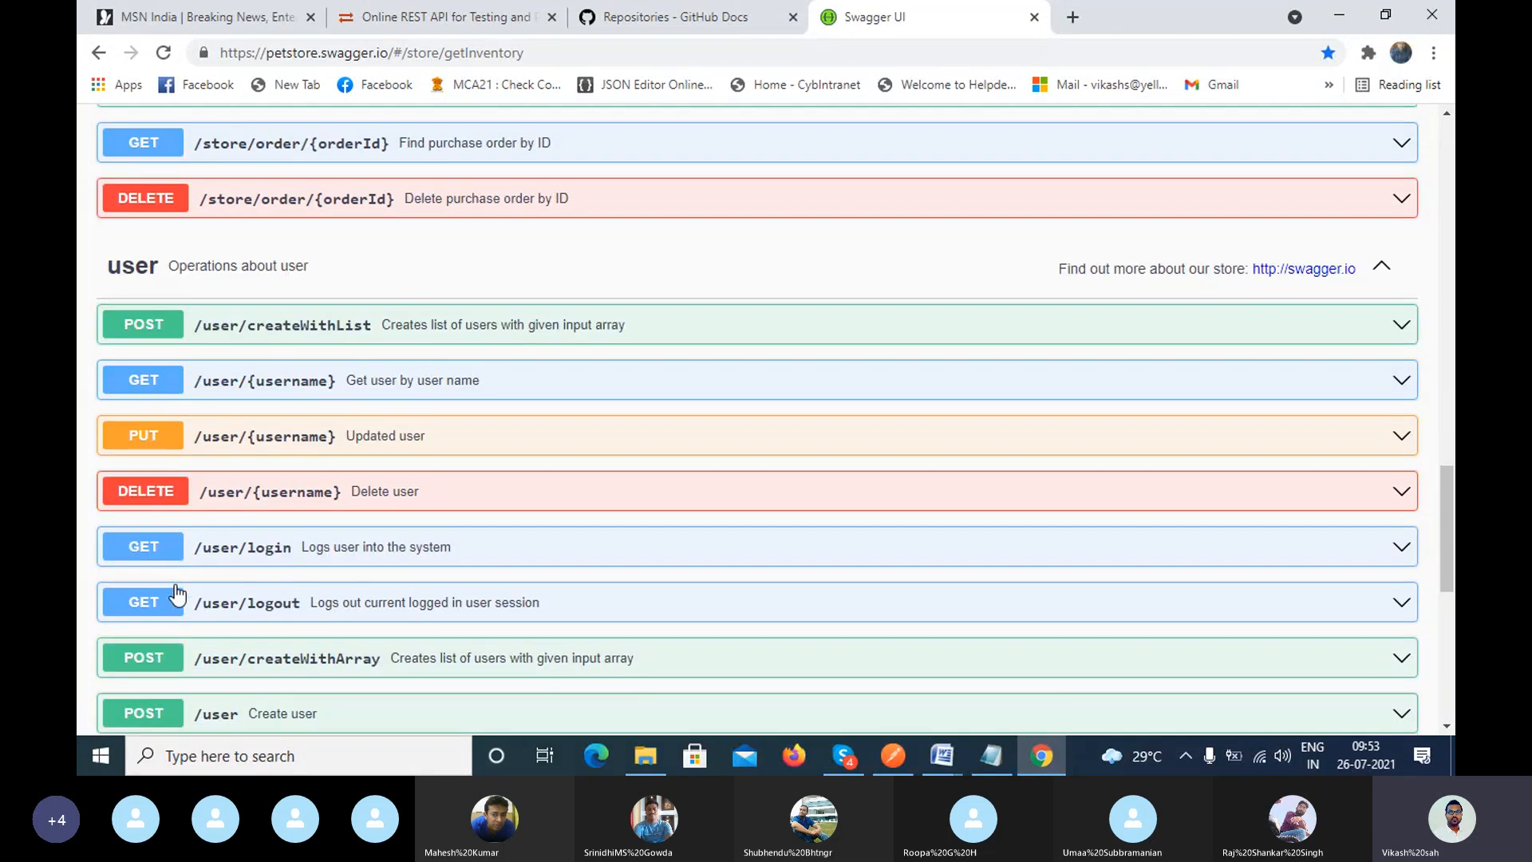
scroll(177, 594, "down", 1)
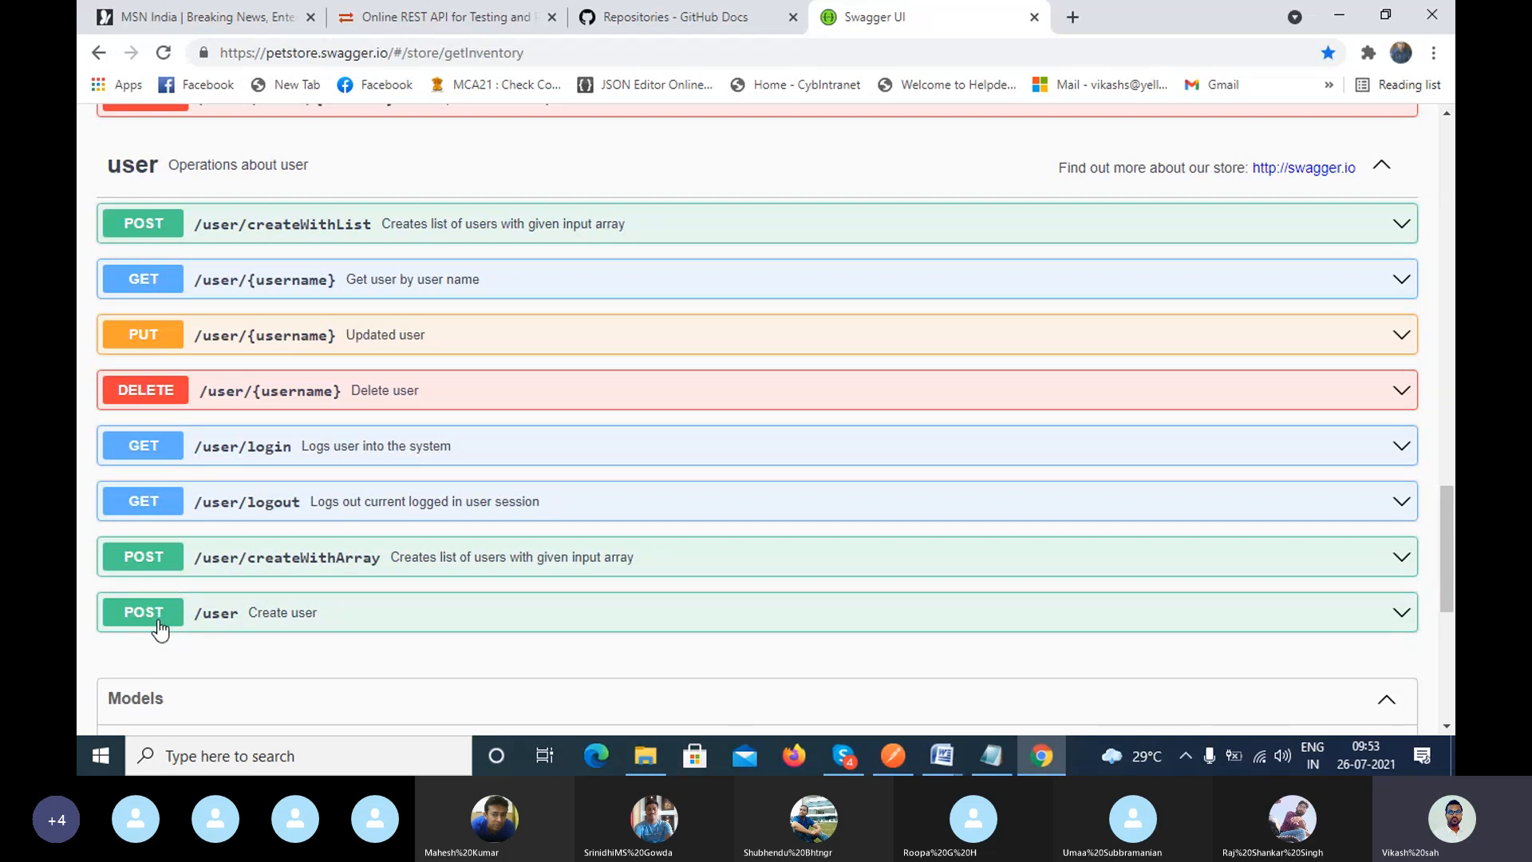
Expand the POST /user Create user endpoint and view its parameters and example request body.
left_click(213, 619)
scroll(232, 600, "down", 2)
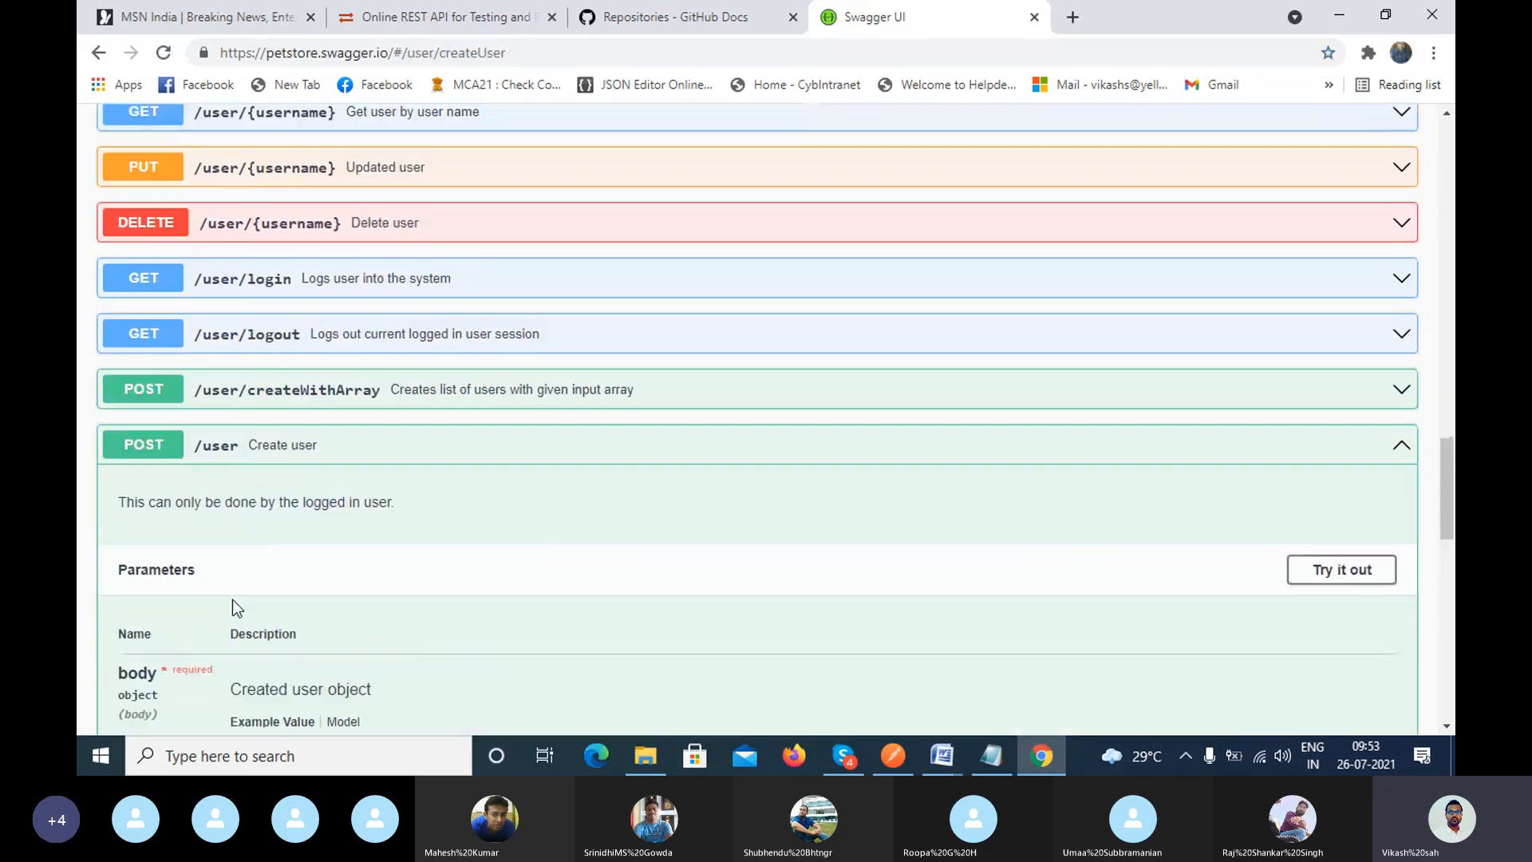
scroll(232, 600, "down", 2)
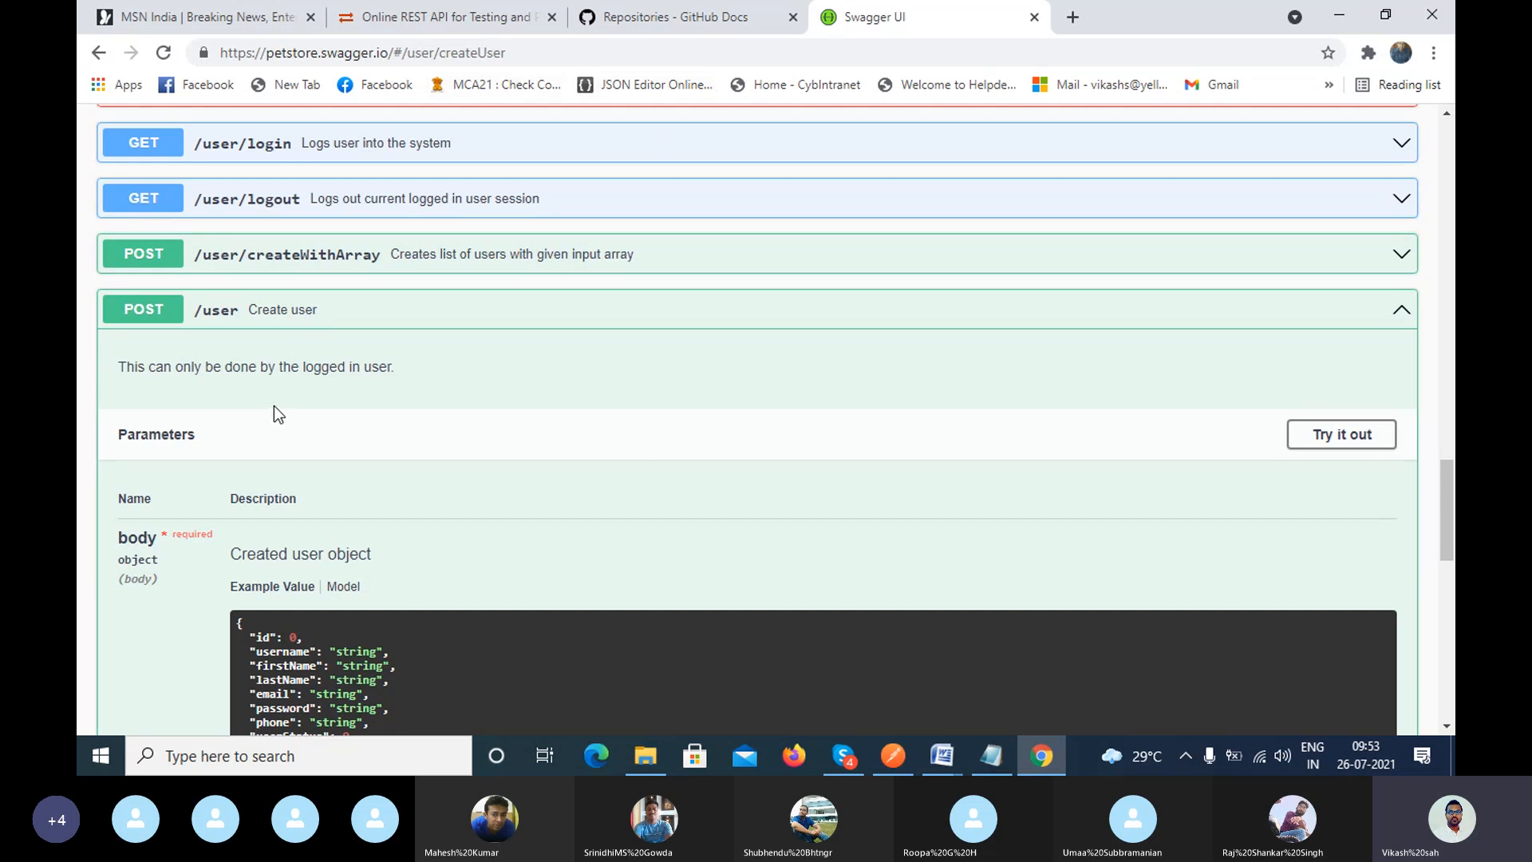
Review the user endpoints on the Swagger Petstore page and reload the page address for the createUser operation.
scroll(274, 406, "up", 4)
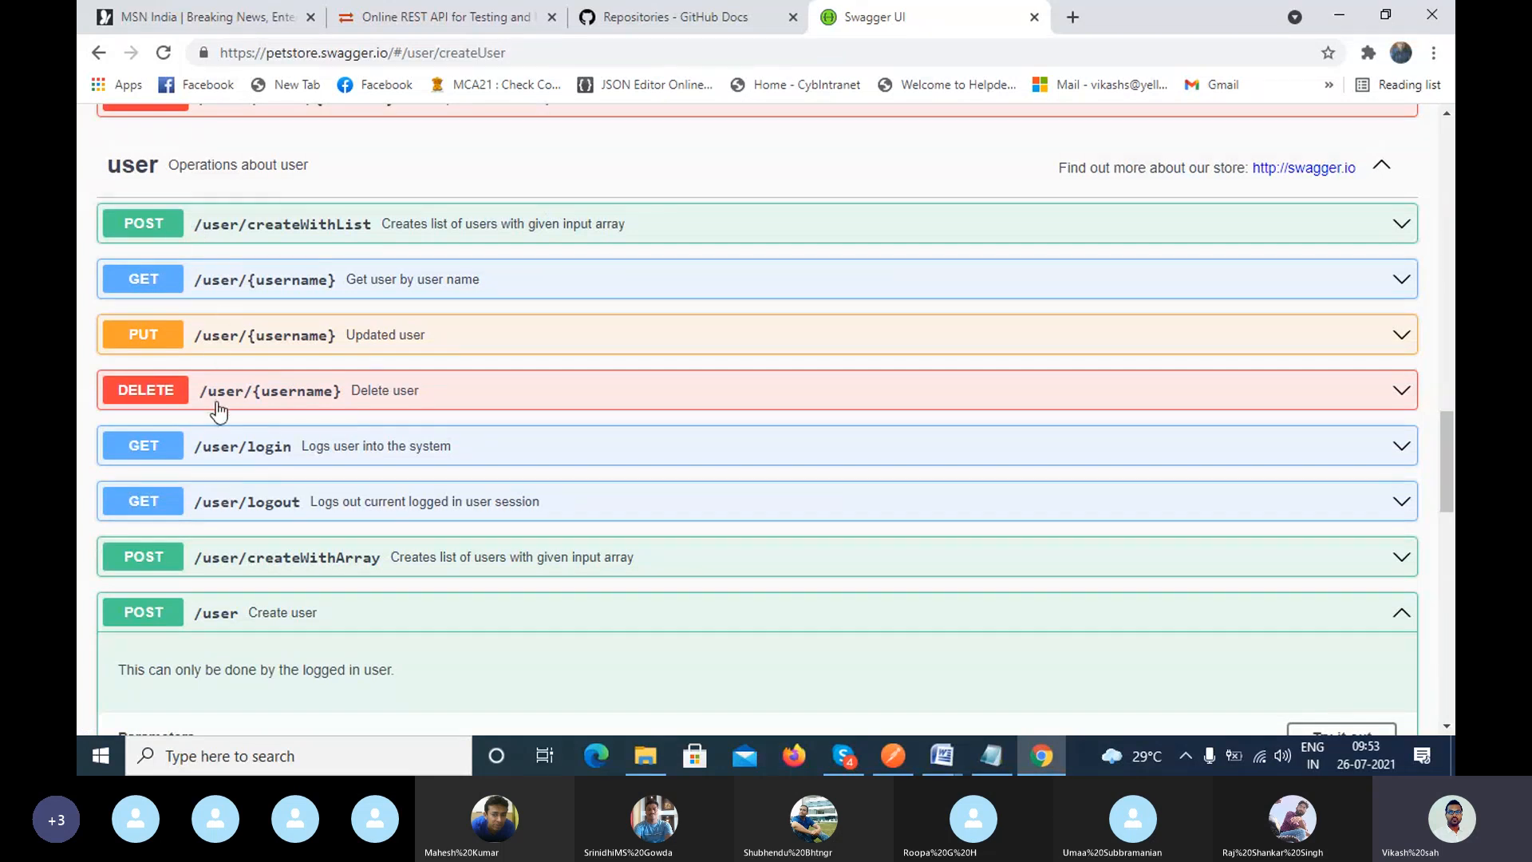
scroll(474, 352, "up", 3)
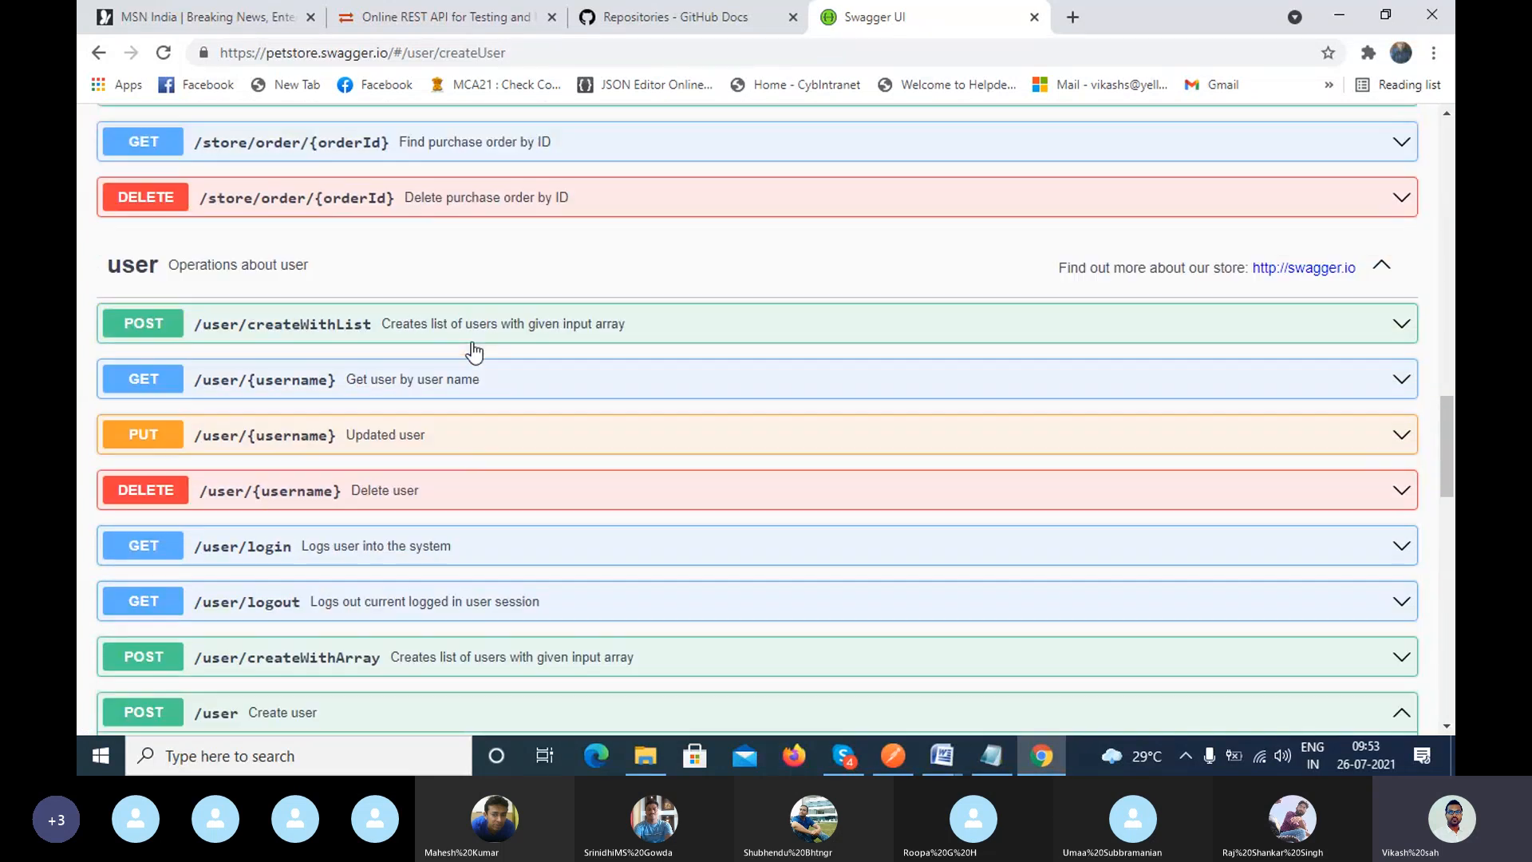
double_click(558, 59)
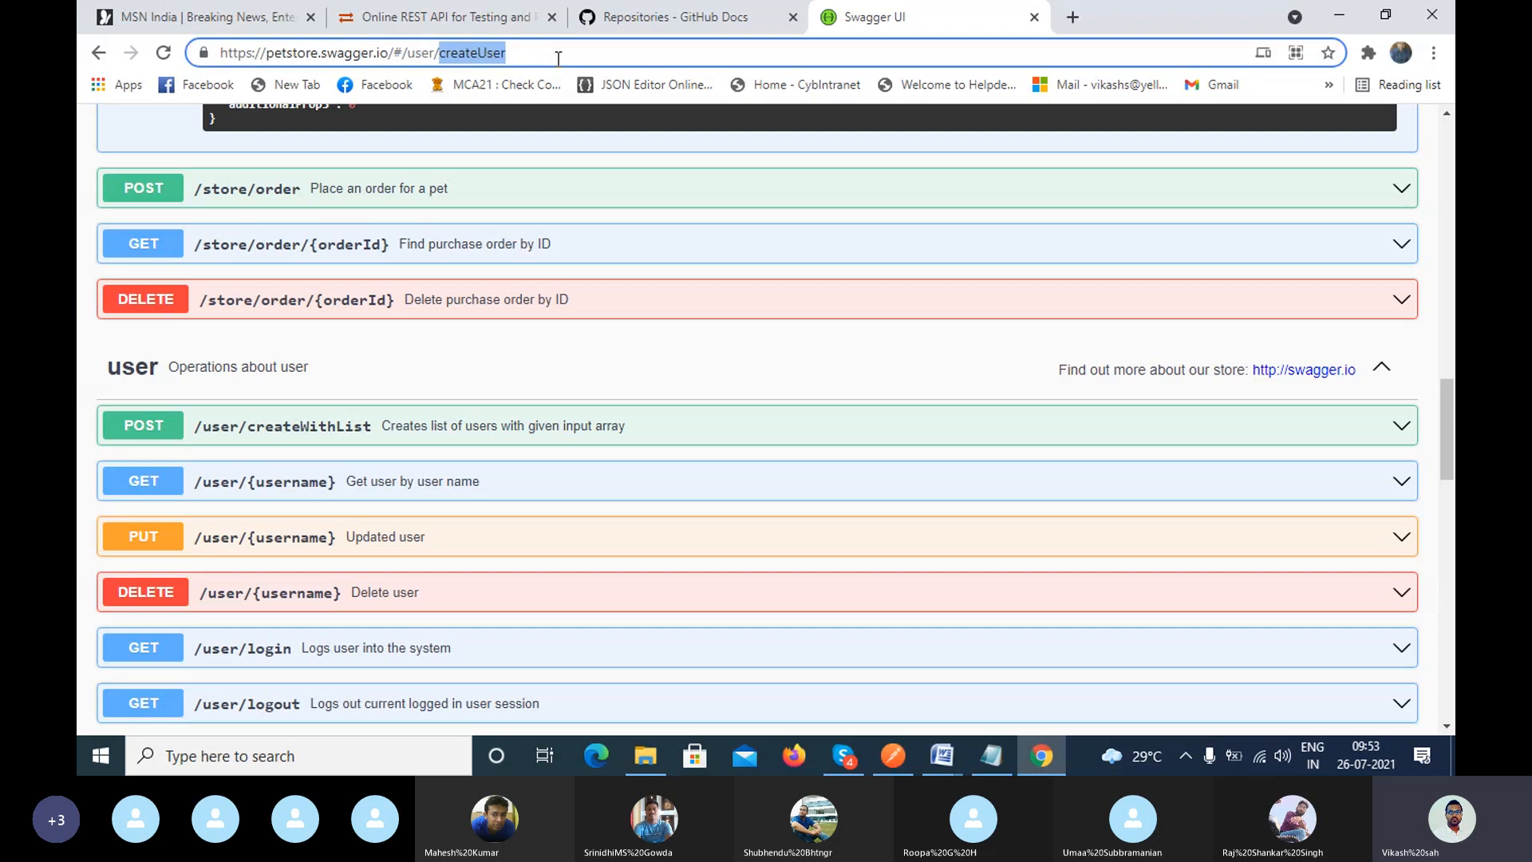
left_click(558, 57)
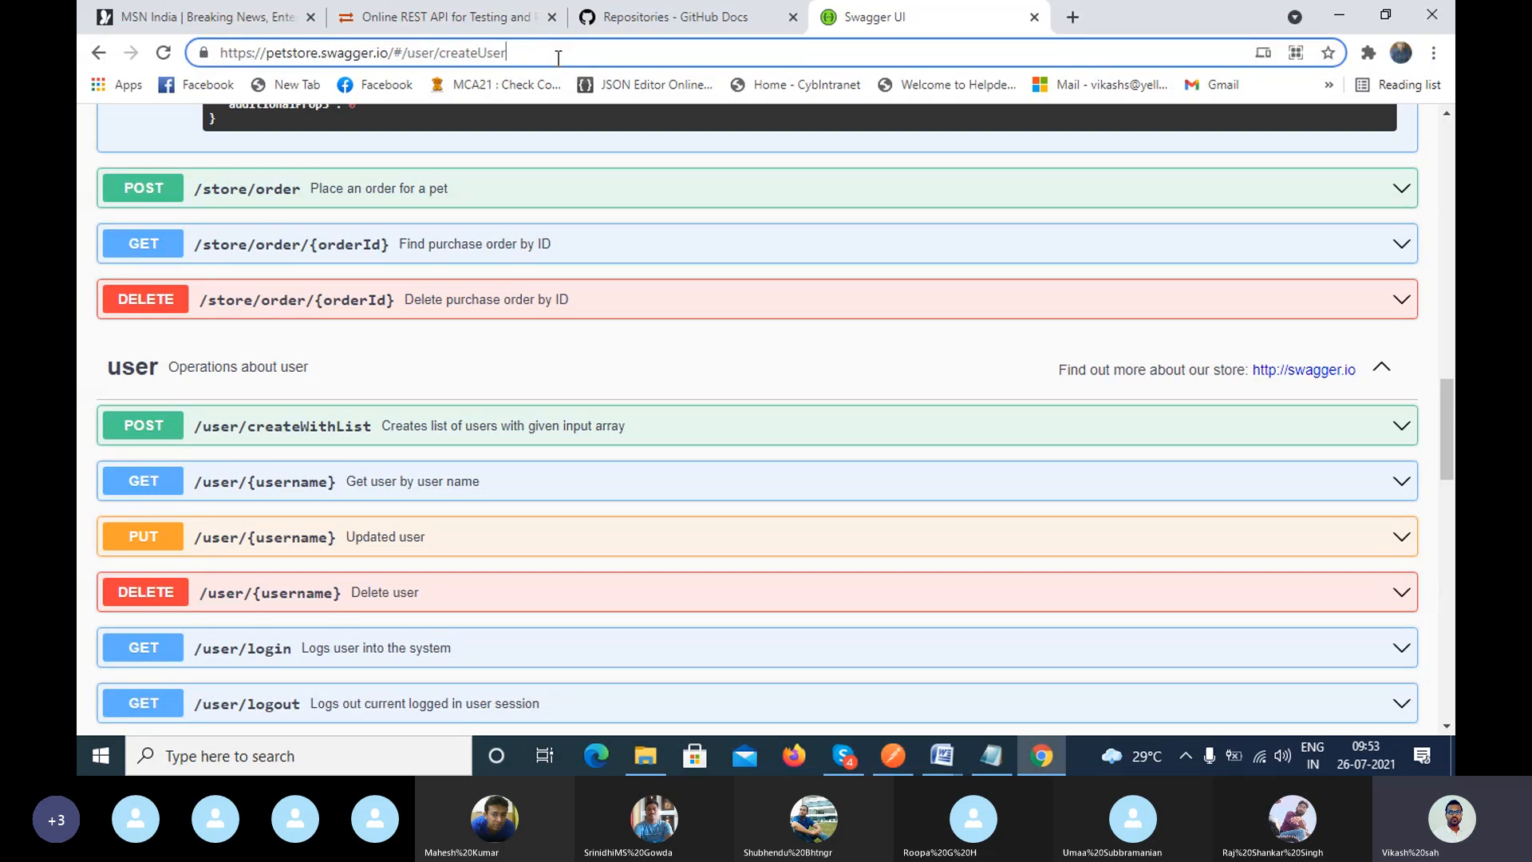
double_click(600, 58)
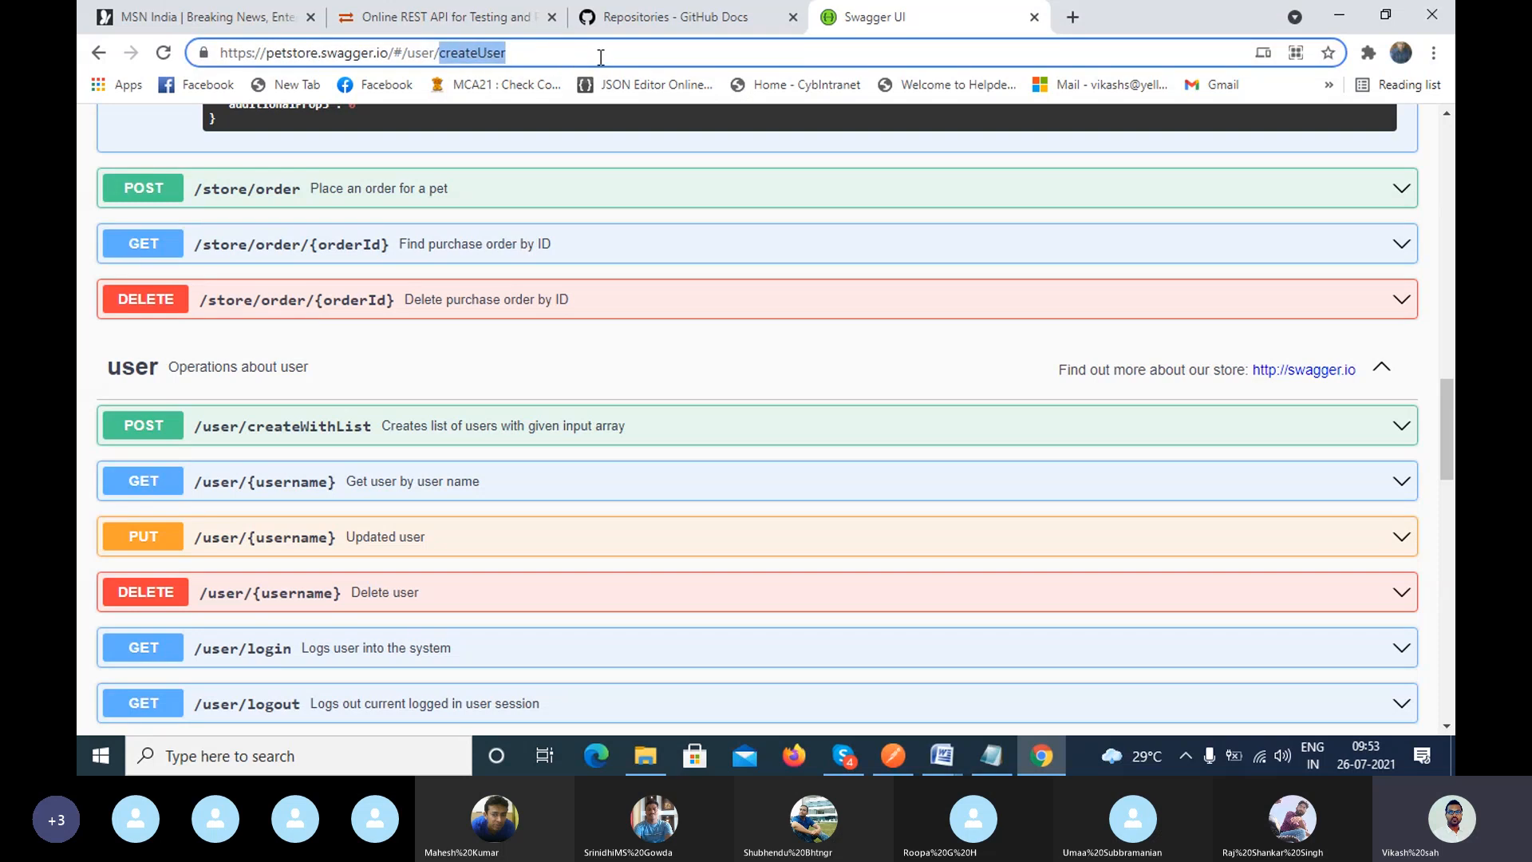
key("Return")
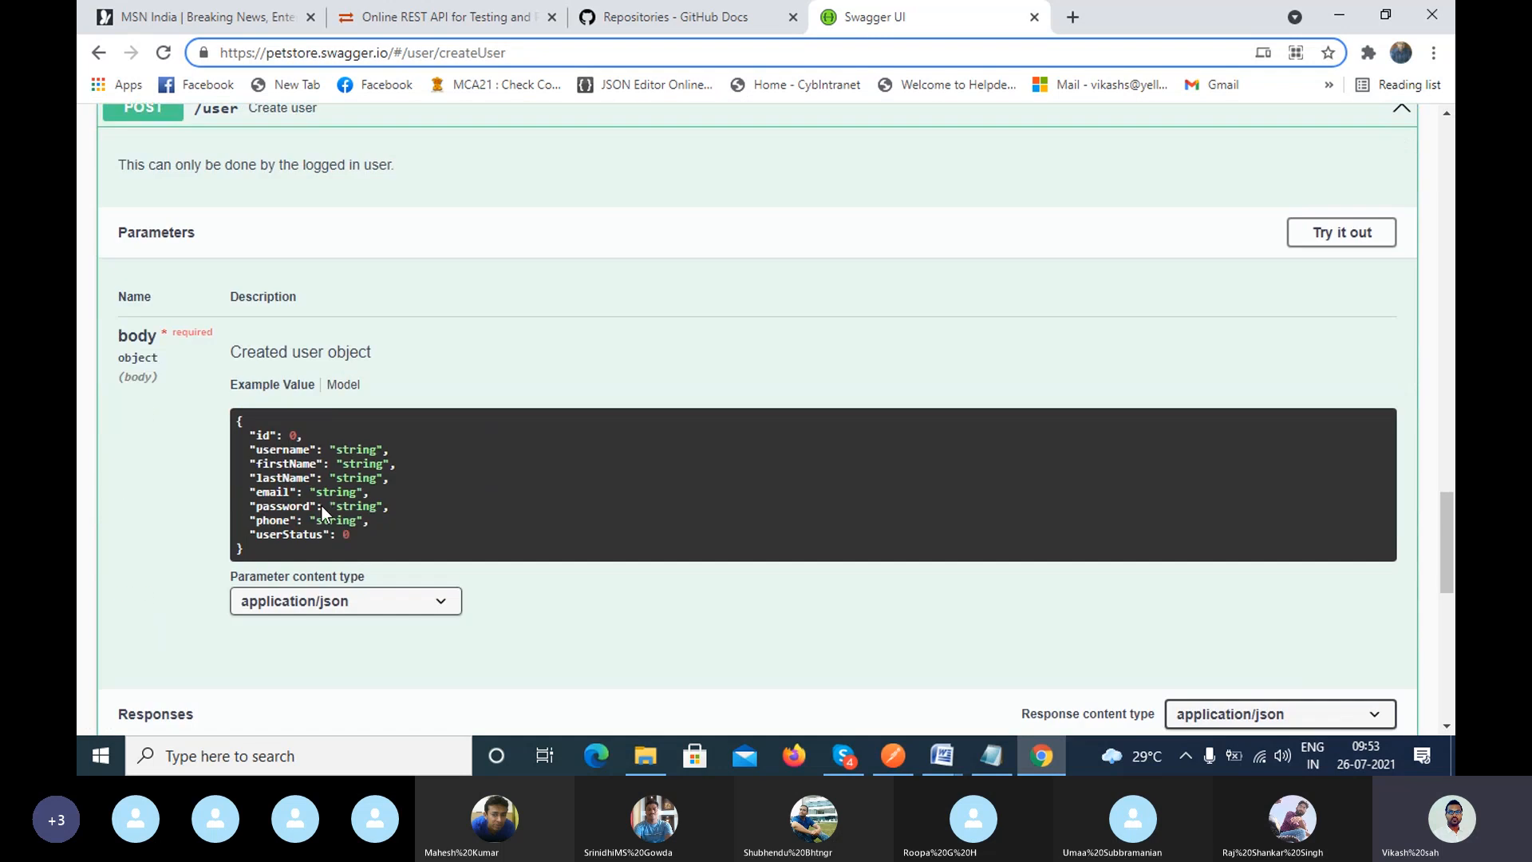
Review the POST /user Create user parameters and enable trying out the endpoint.
scroll(323, 506, "up", 3)
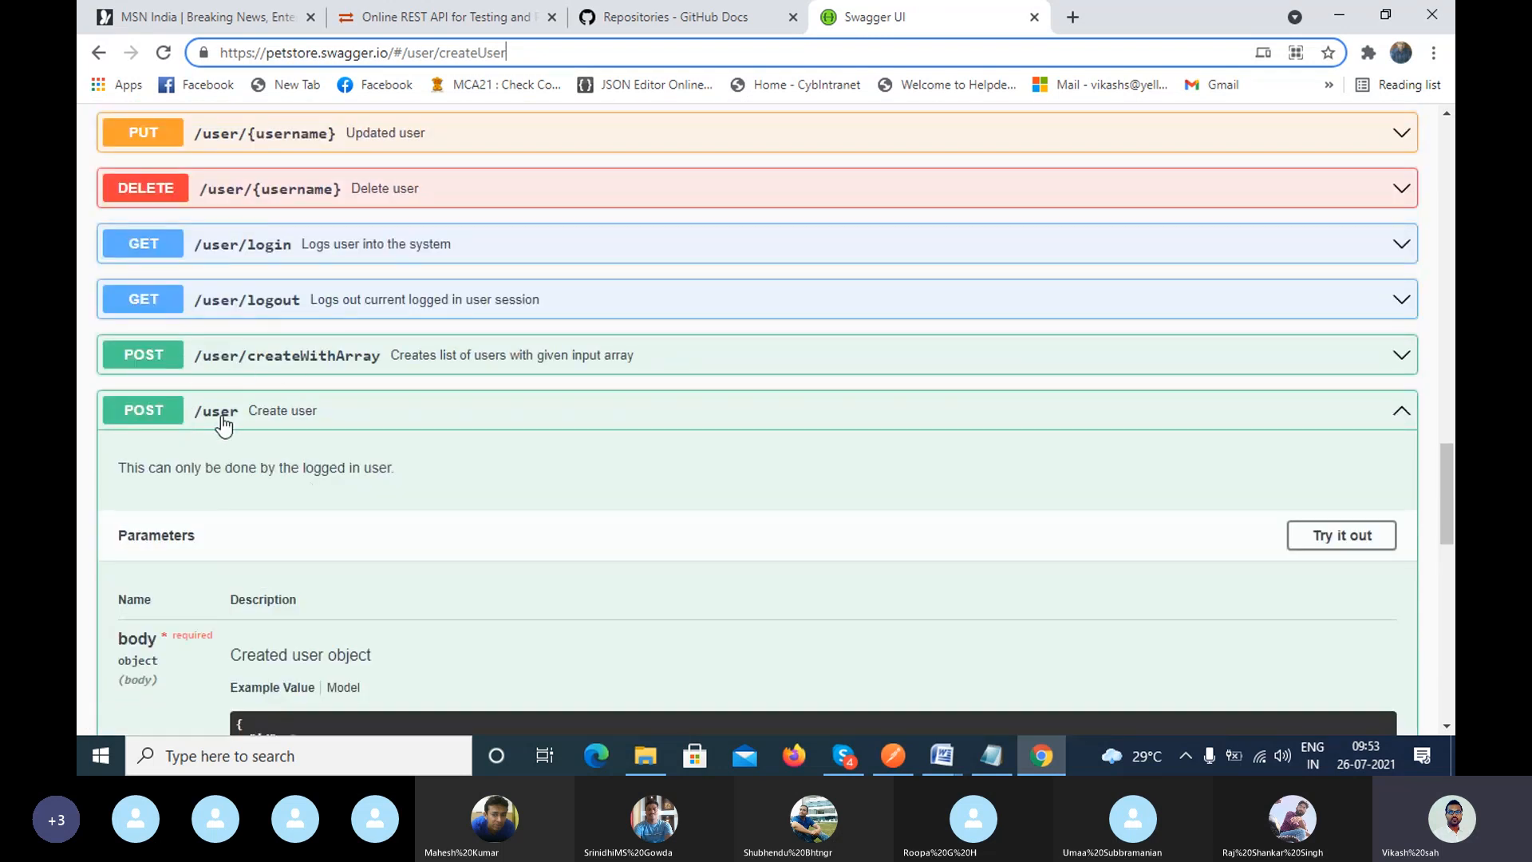
scroll(624, 467, "down", 2)
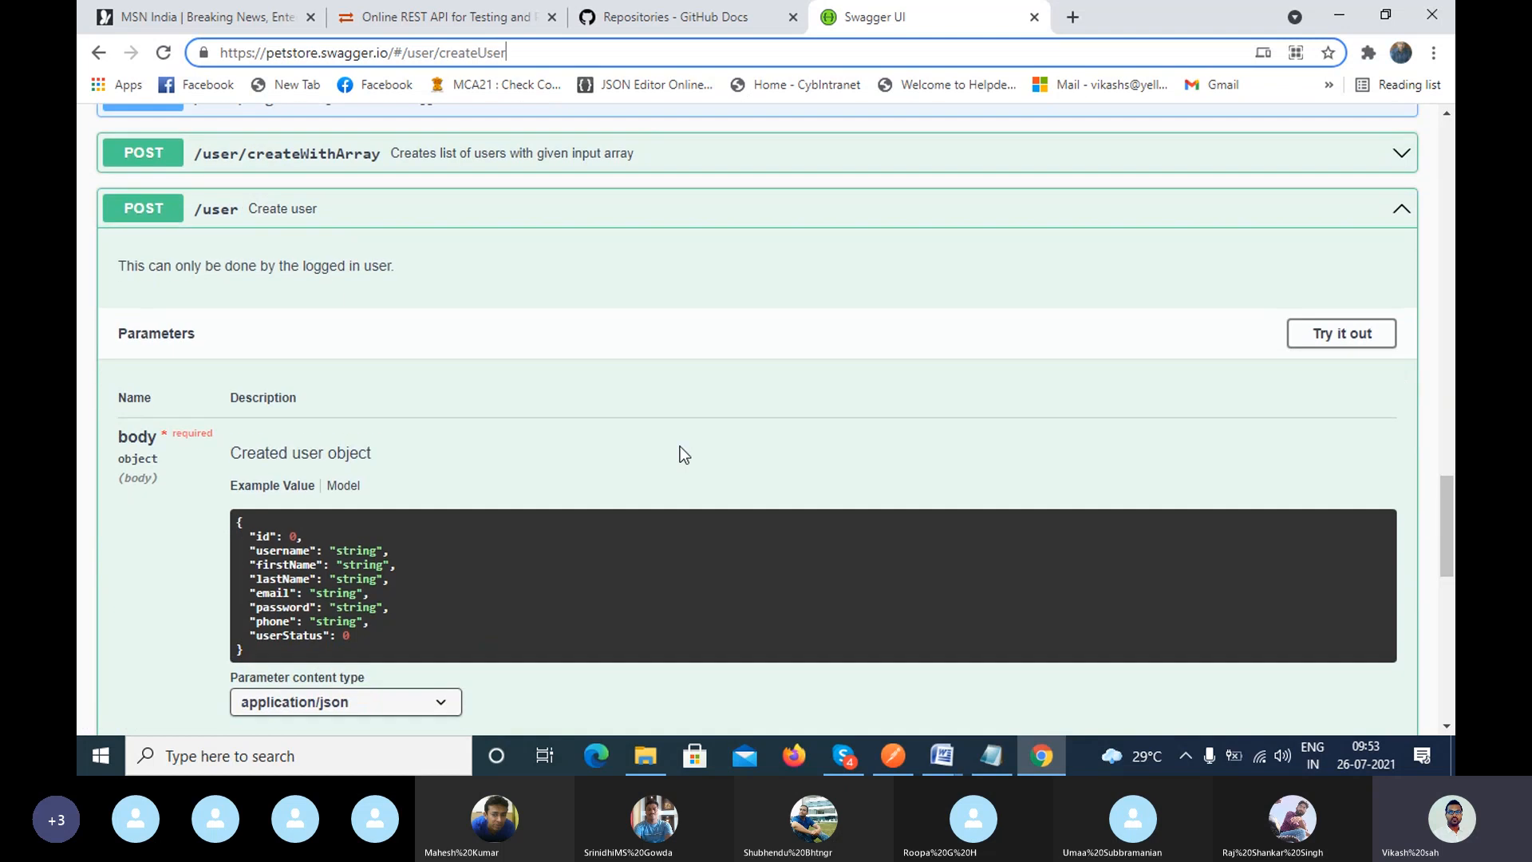
scroll(415, 503, "down", 1)
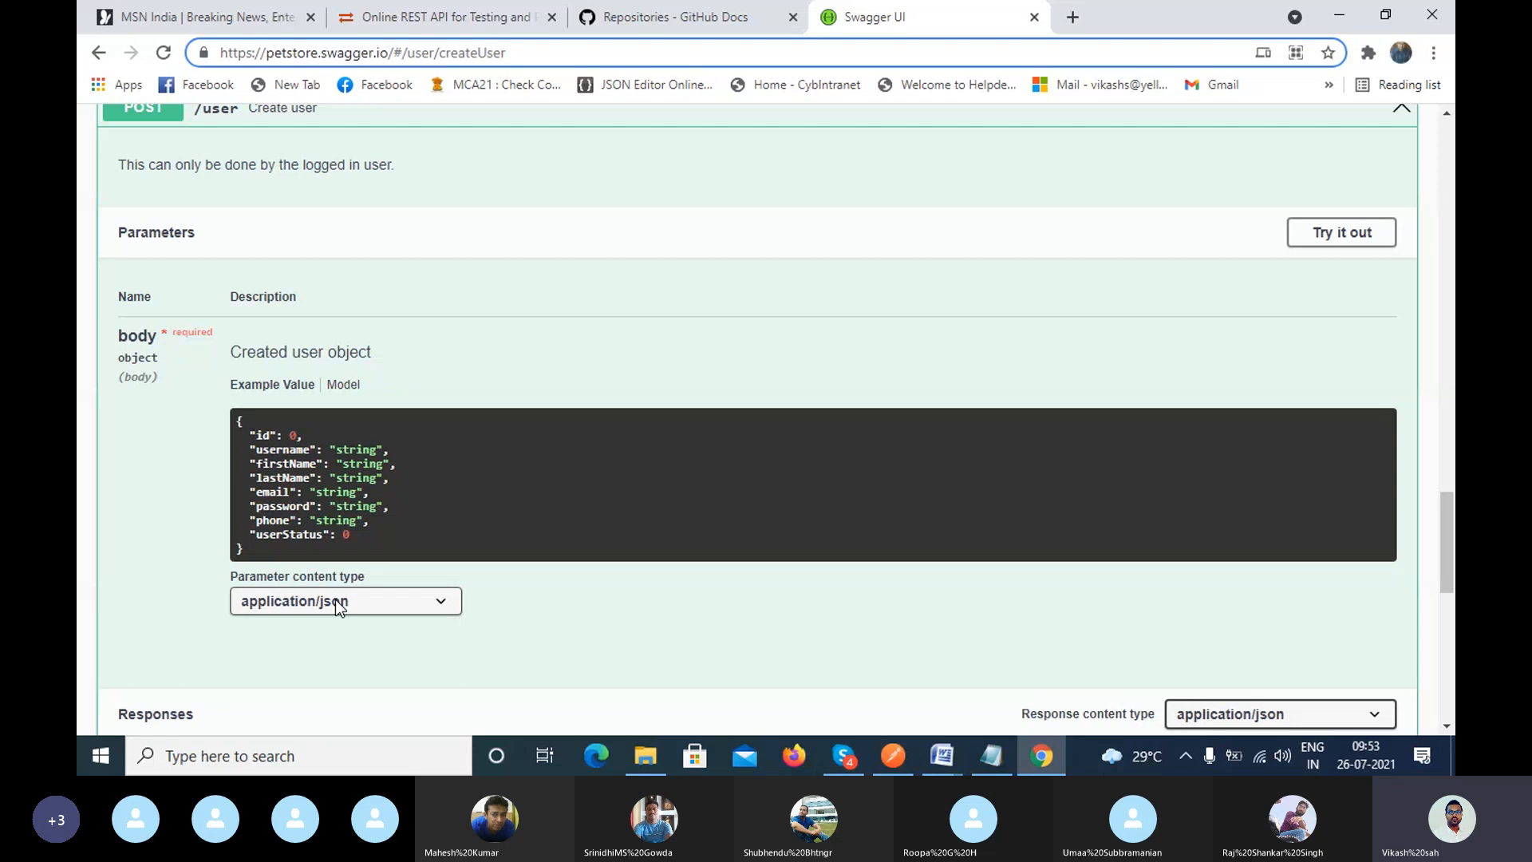
scroll(1276, 391, "up", 1)
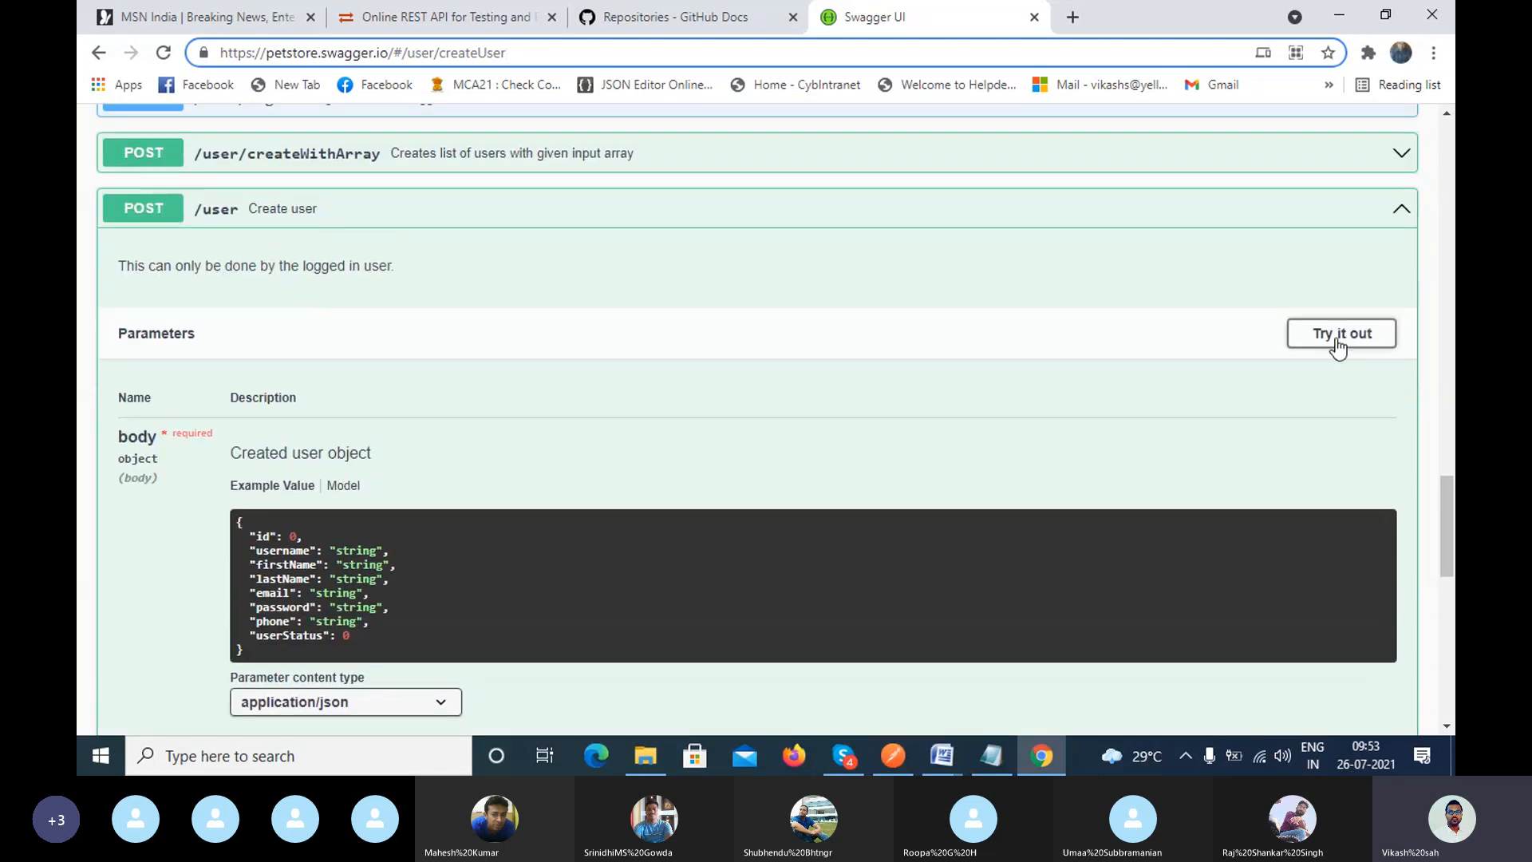
left_click(1338, 349)
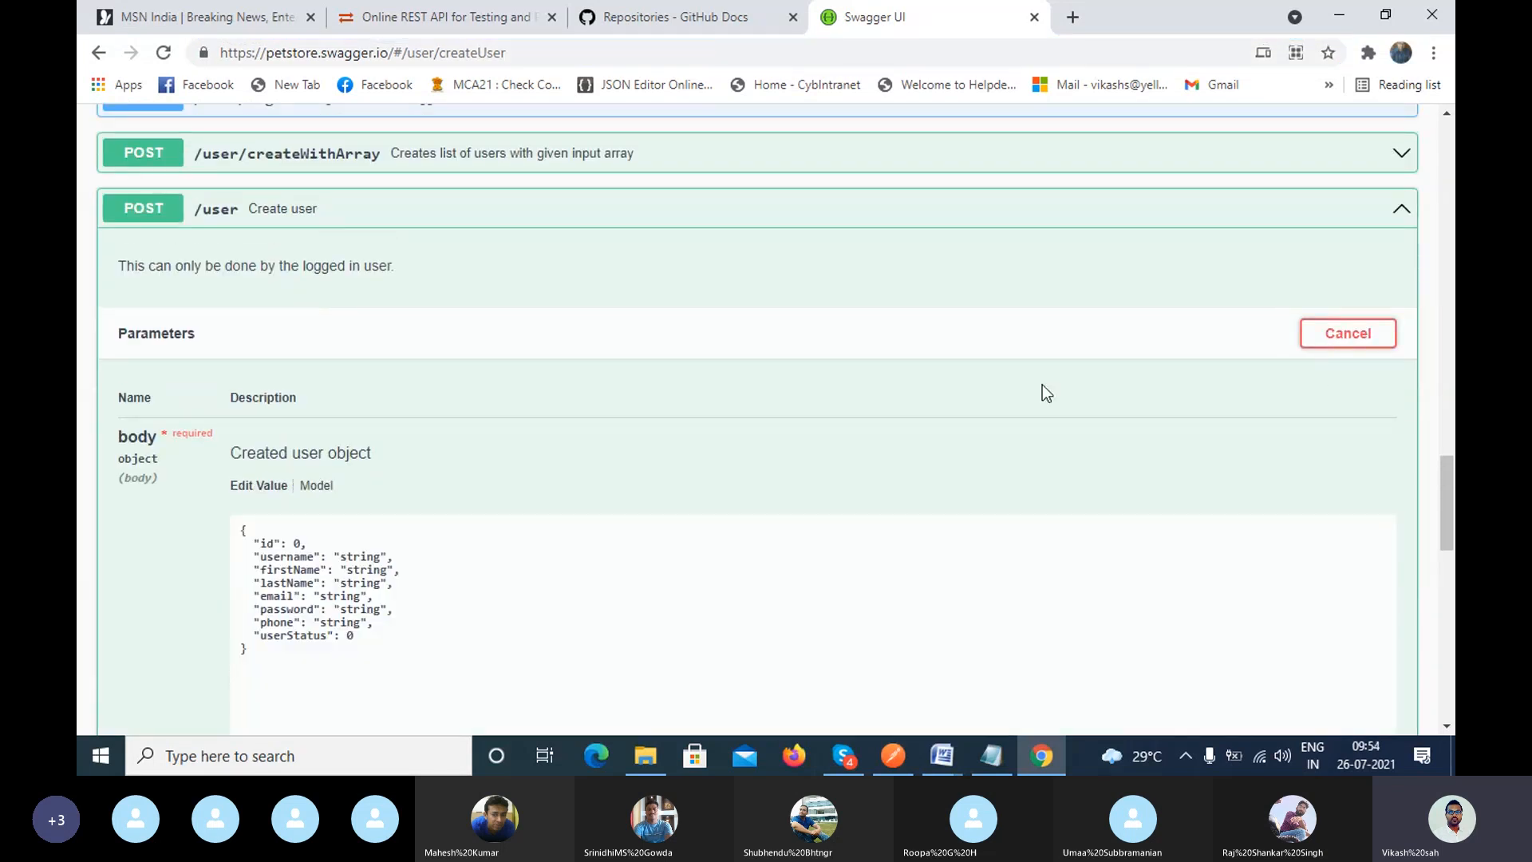
Check the editable example body and execute the Create user request with its default values.
scroll(848, 426, "down", 5)
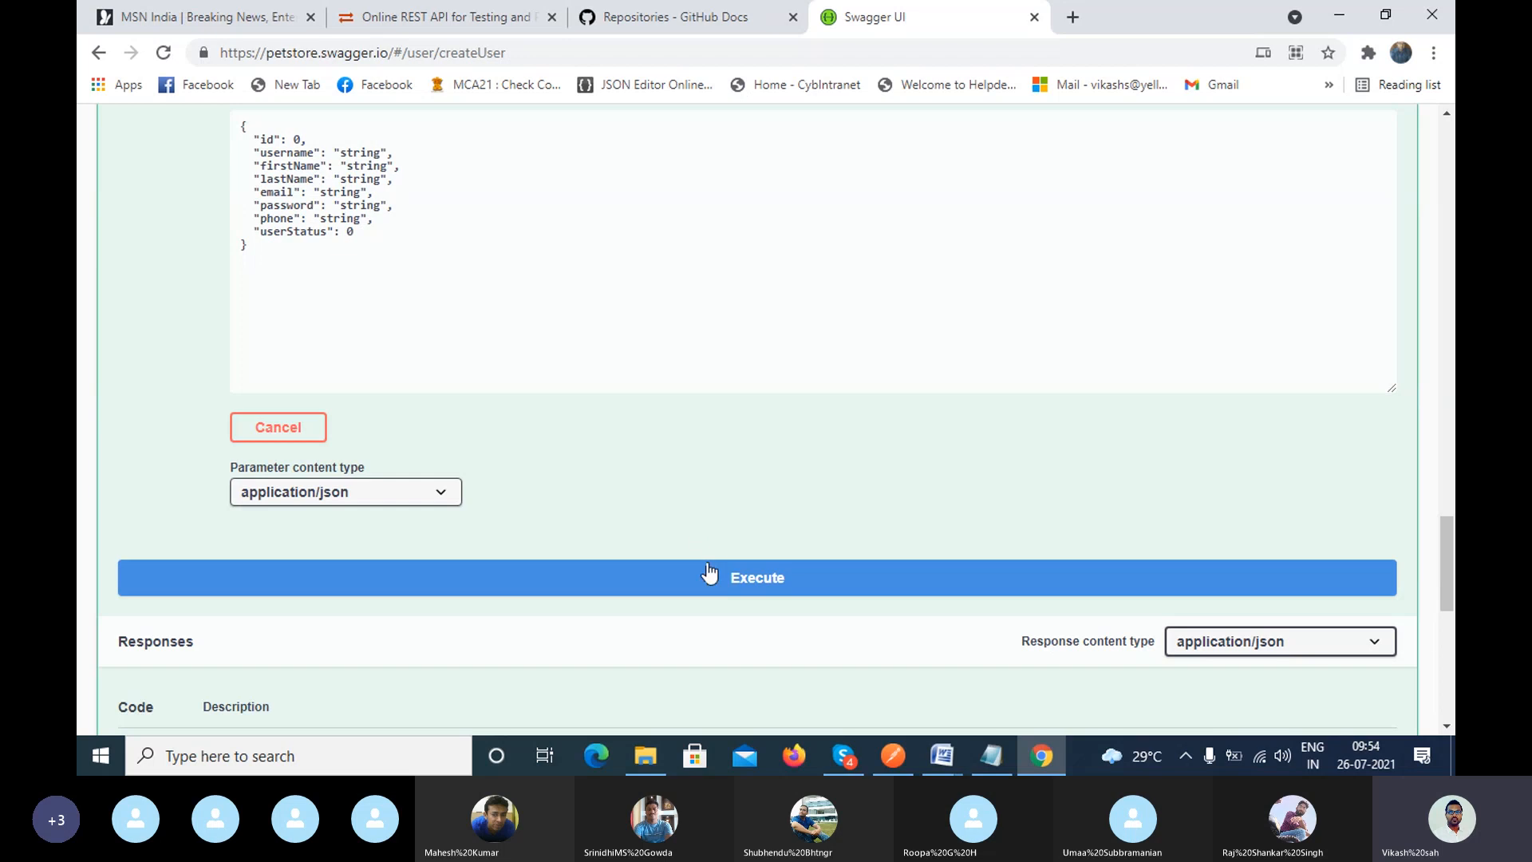
scroll(718, 542, "down", 2)
scroll(1282, 263, "up", 6)
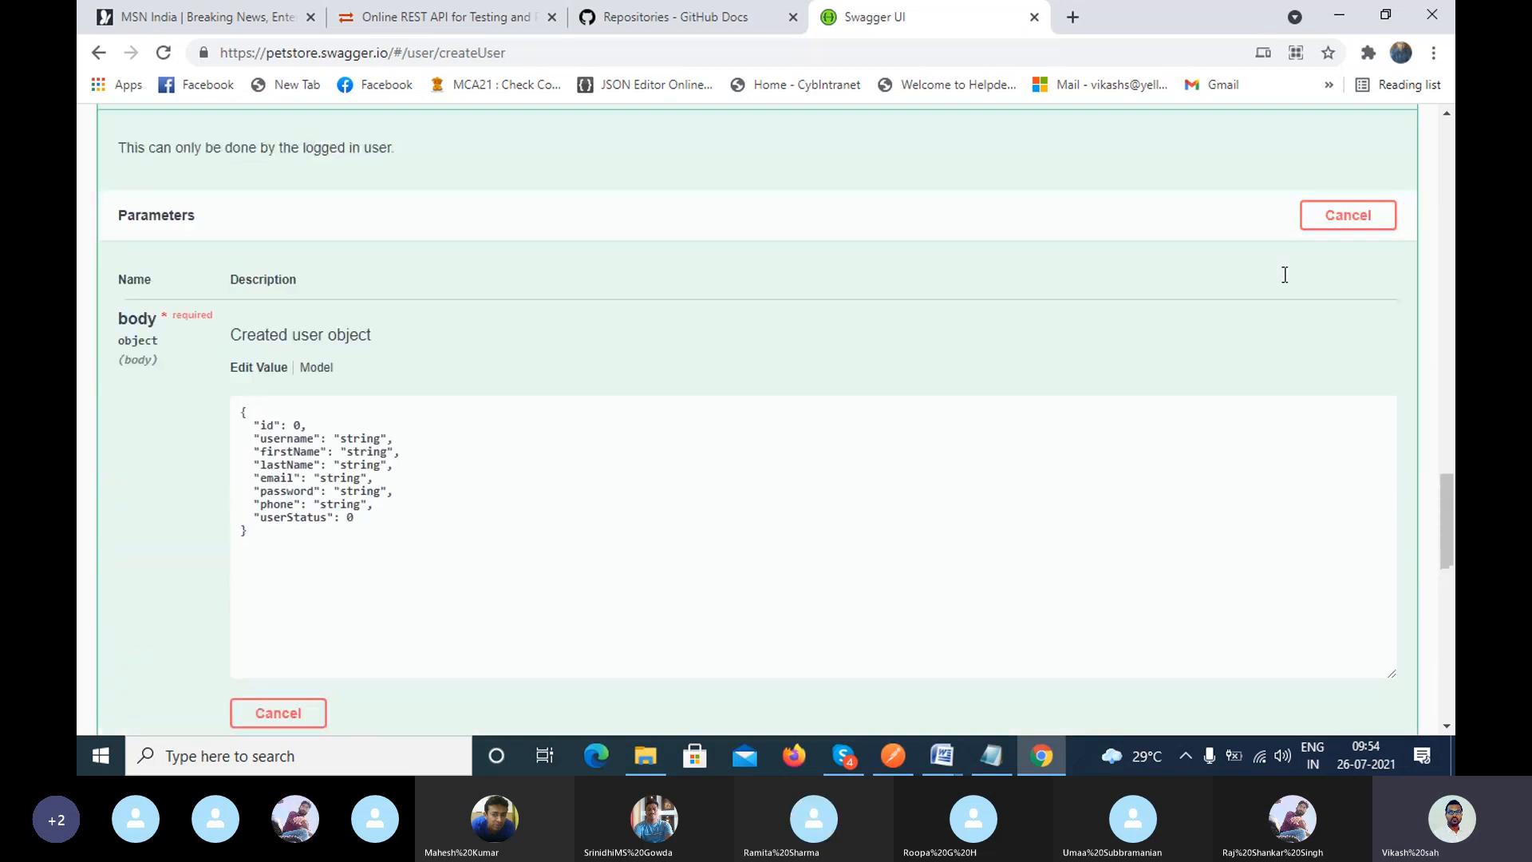
scroll(841, 478, "down", 4)
scroll(479, 399, "up", 3)
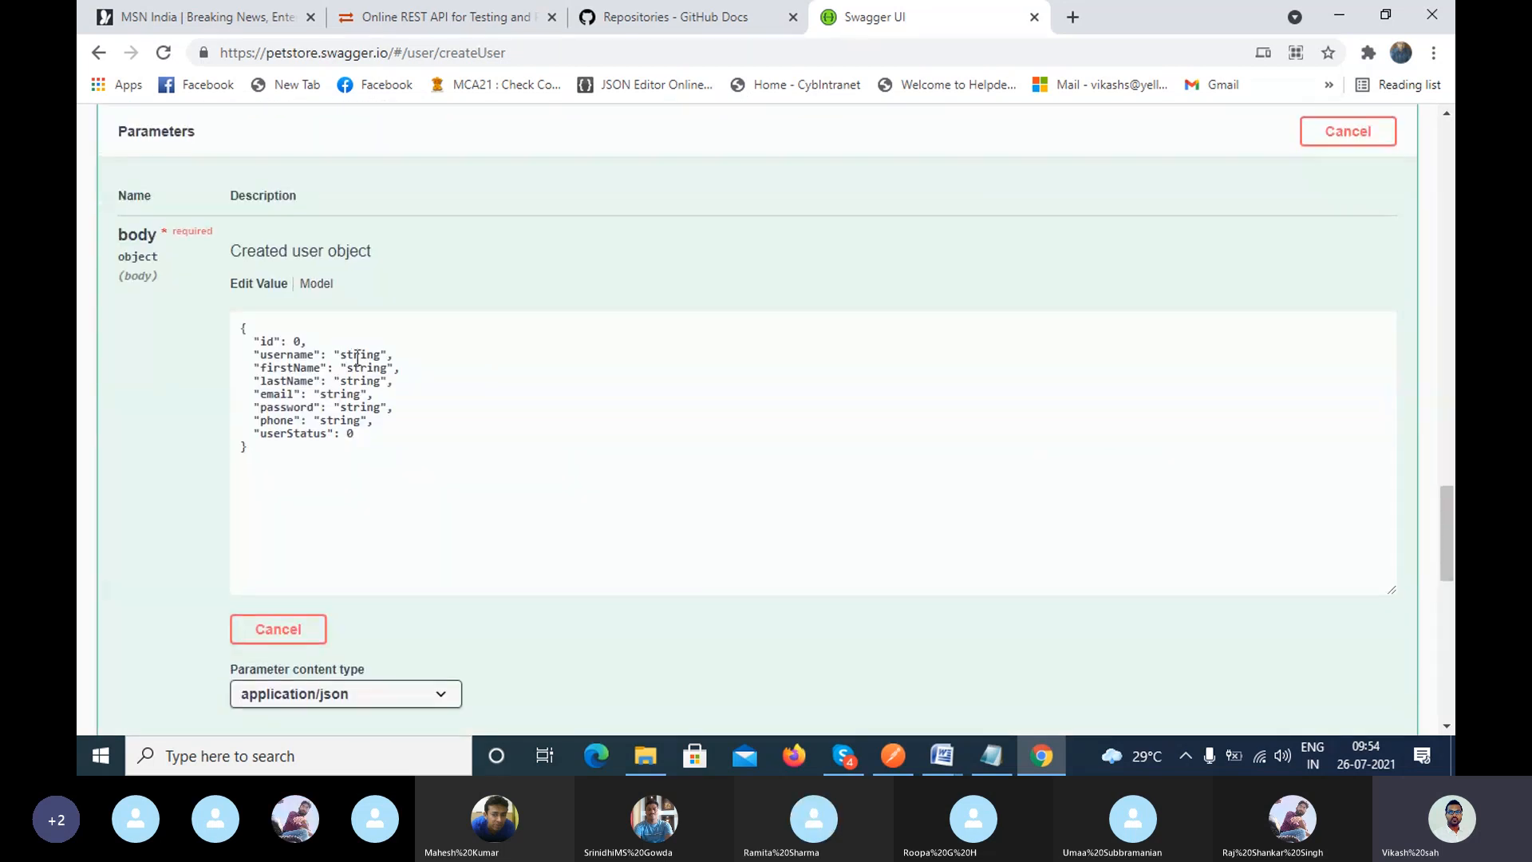
scroll(719, 570, "down", 5)
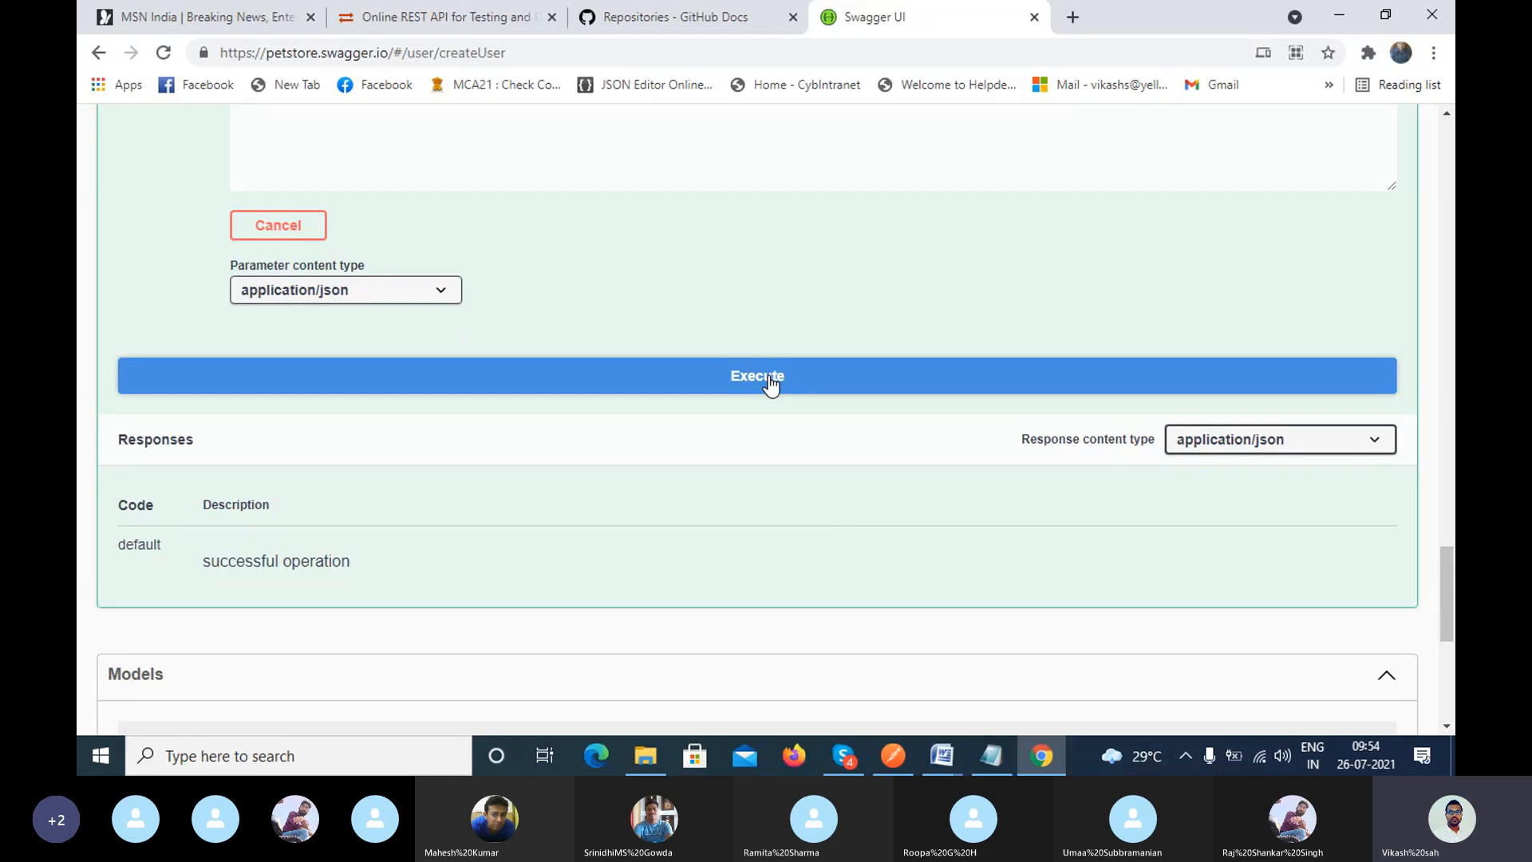
left_click(769, 385)
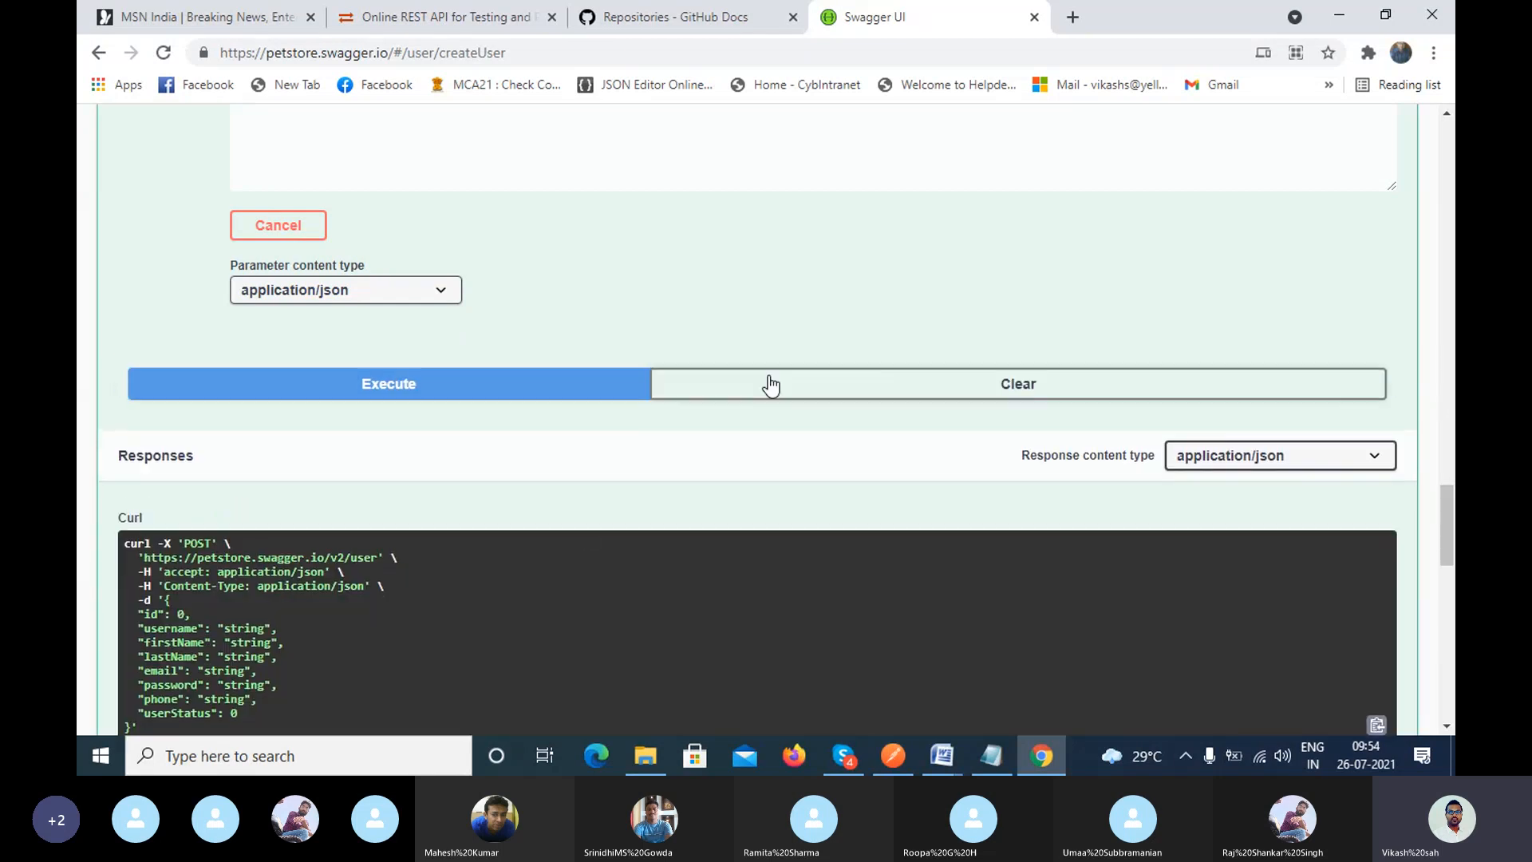
Compare the request body with the generated curl command, request URL, server response and response headers, and highlight createUser in the page address.
scroll(431, 513, "down", 3)
scroll(441, 503, "up", 9)
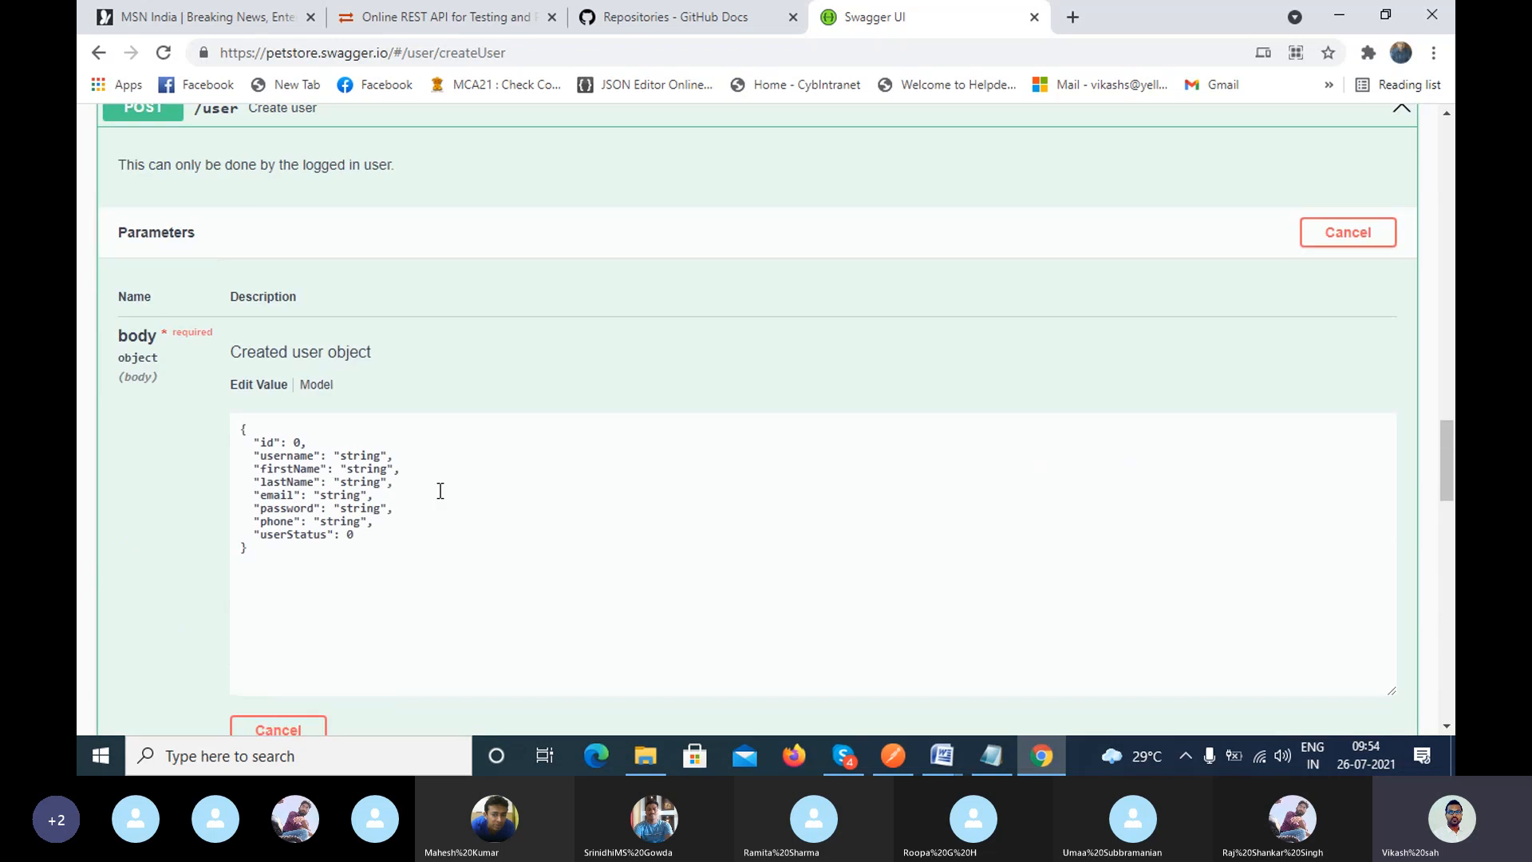
left_click_drag(308, 572, 149, 249)
scroll(444, 568, "down", 8)
scroll(444, 569, "down", 3)
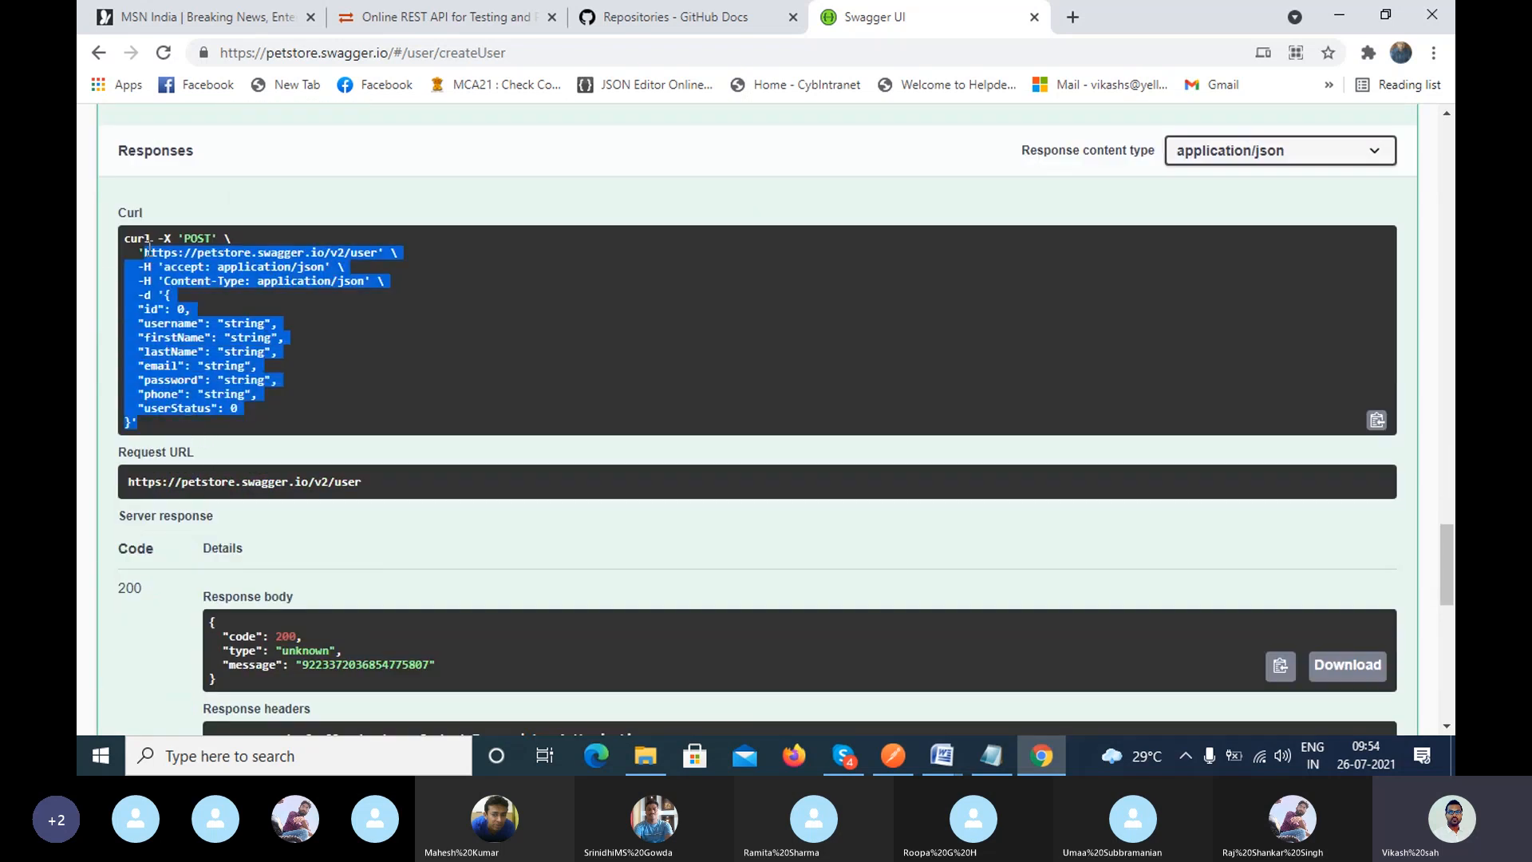
scroll(289, 552, "down", 3)
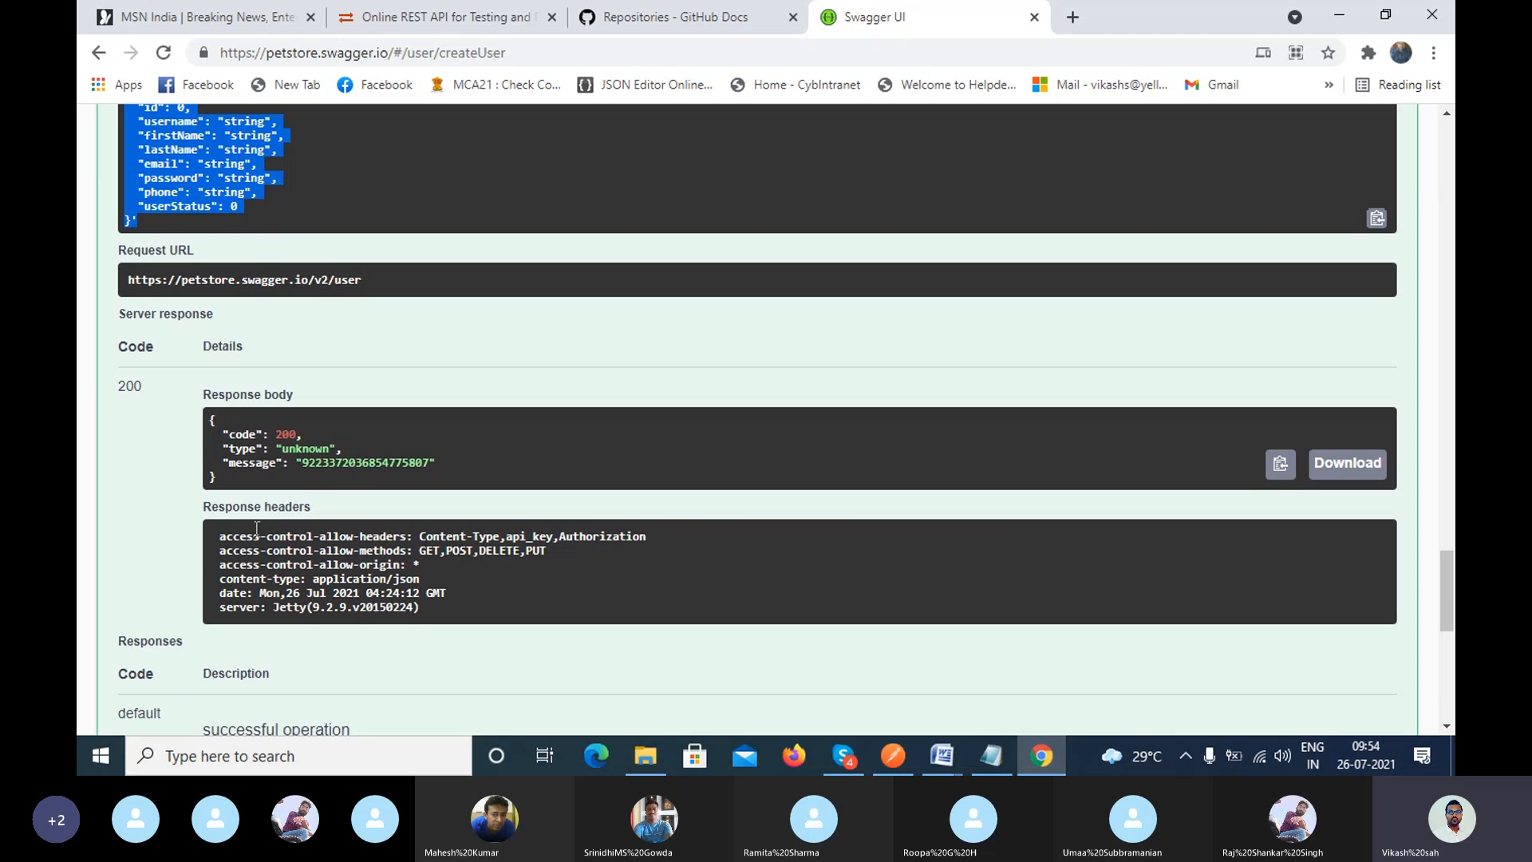
scroll(256, 528, "up", 12)
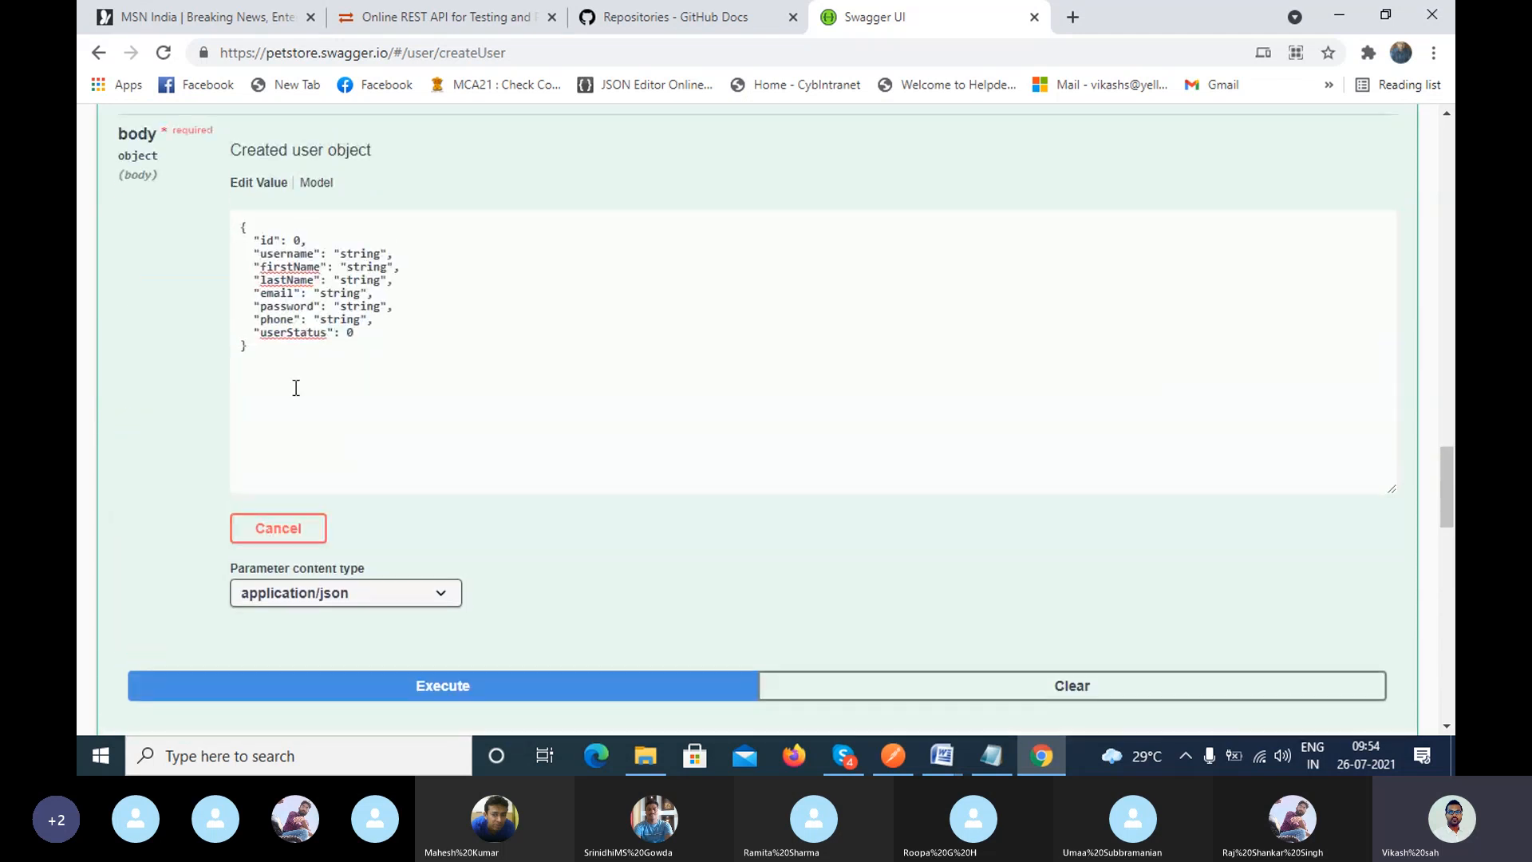
double_click(541, 49)
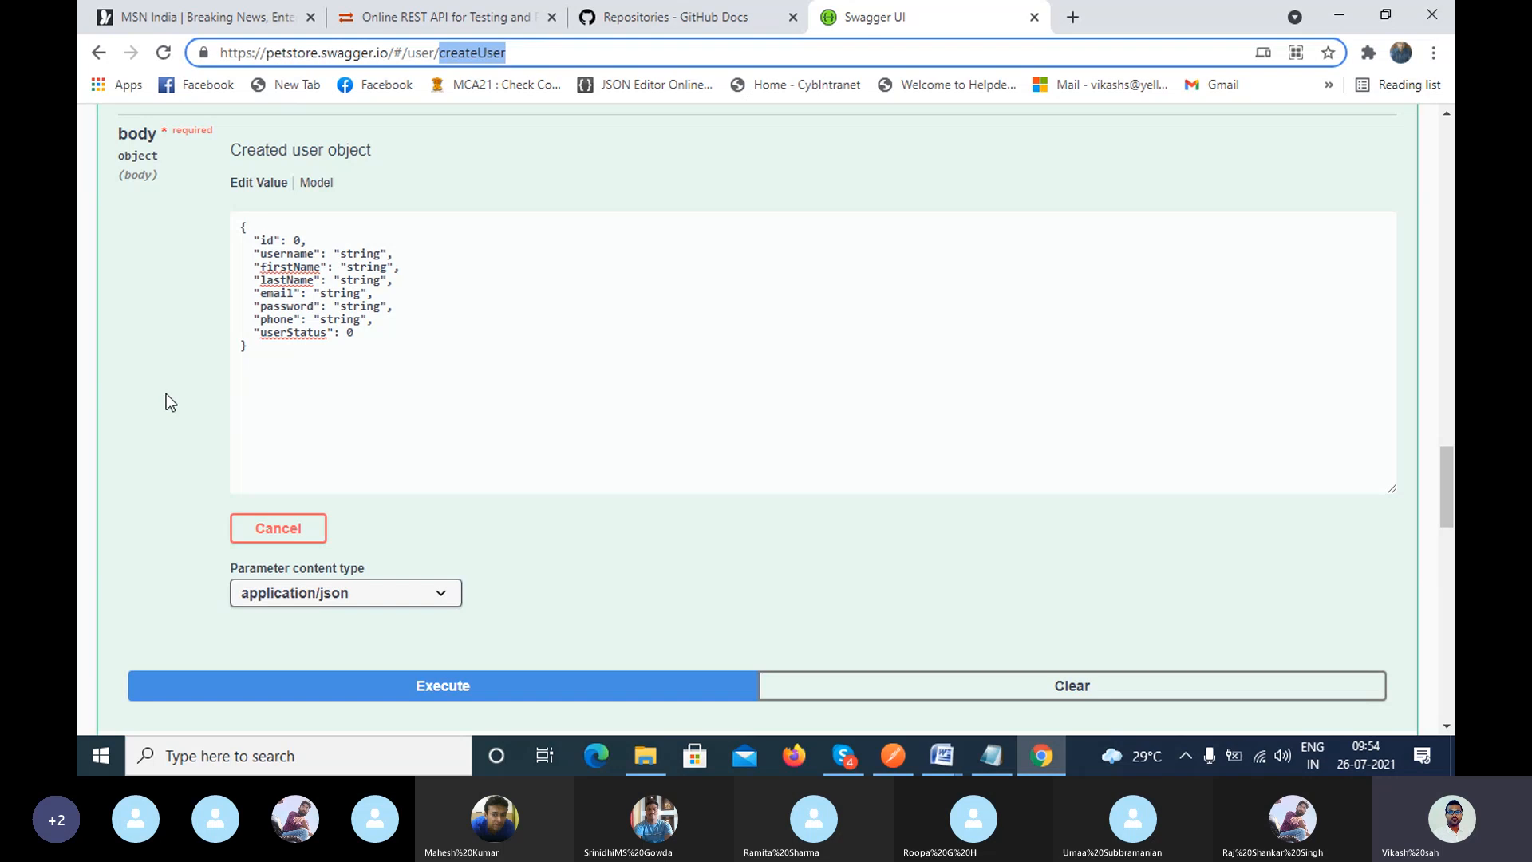
Collapse and reopen the POST /user endpoint, and cancel and re-enable its try-out mode.
scroll(166, 394, "up", 5)
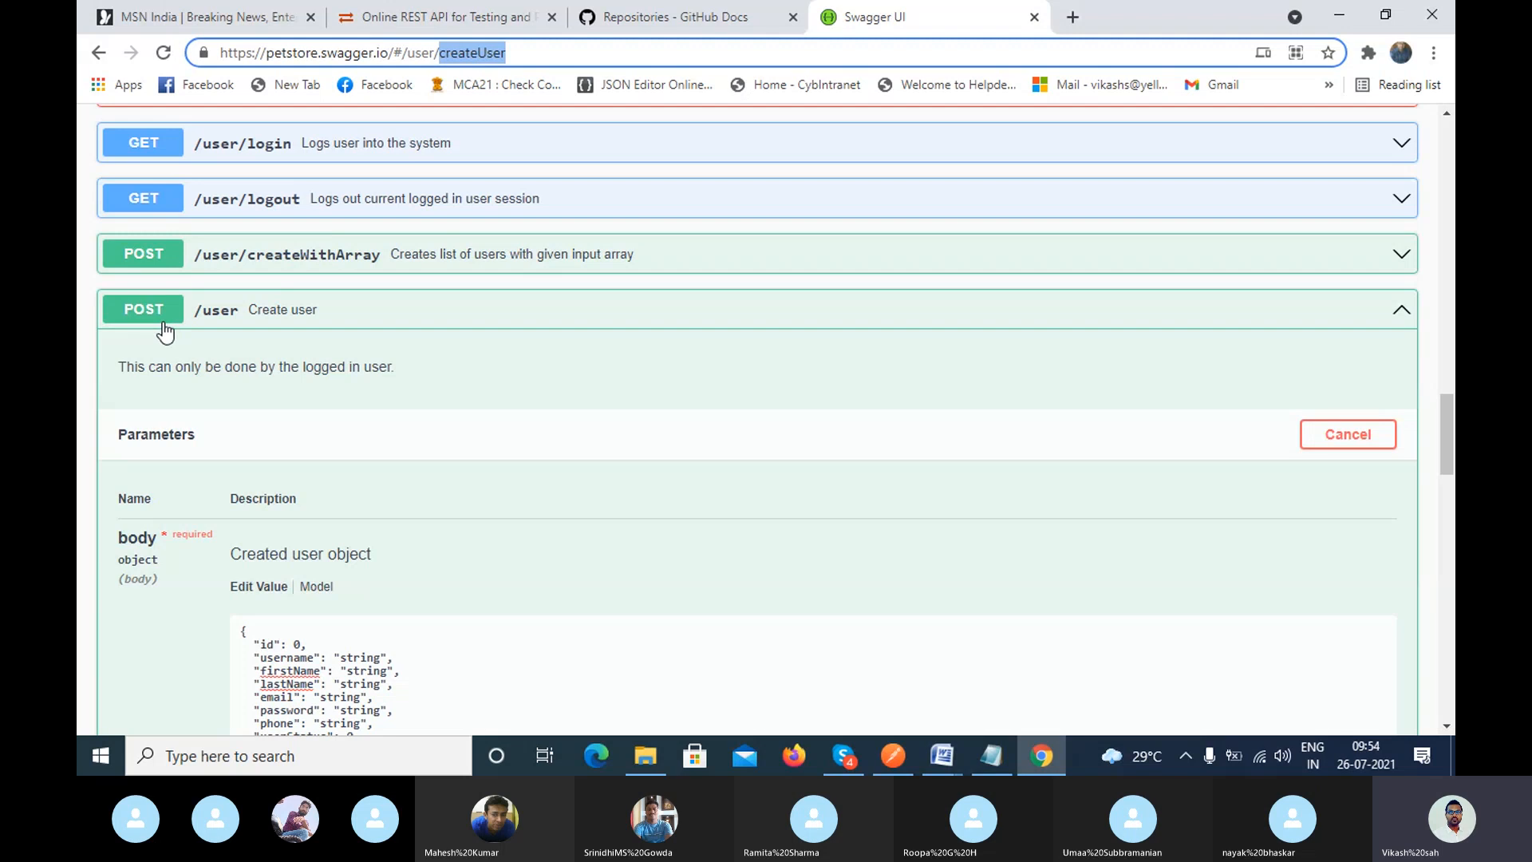
left_click(210, 321)
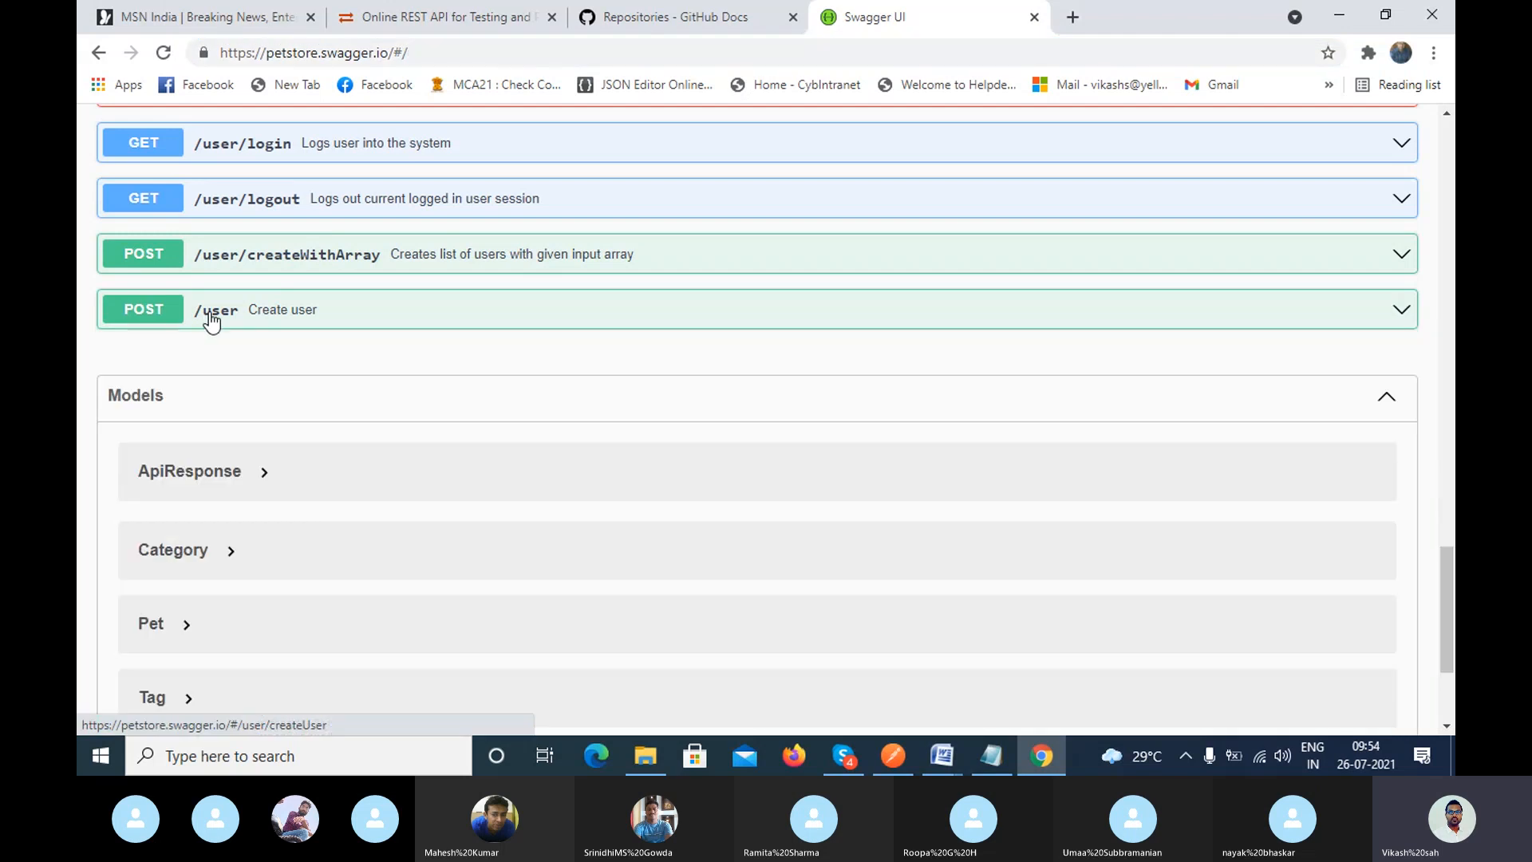
left_click(211, 321)
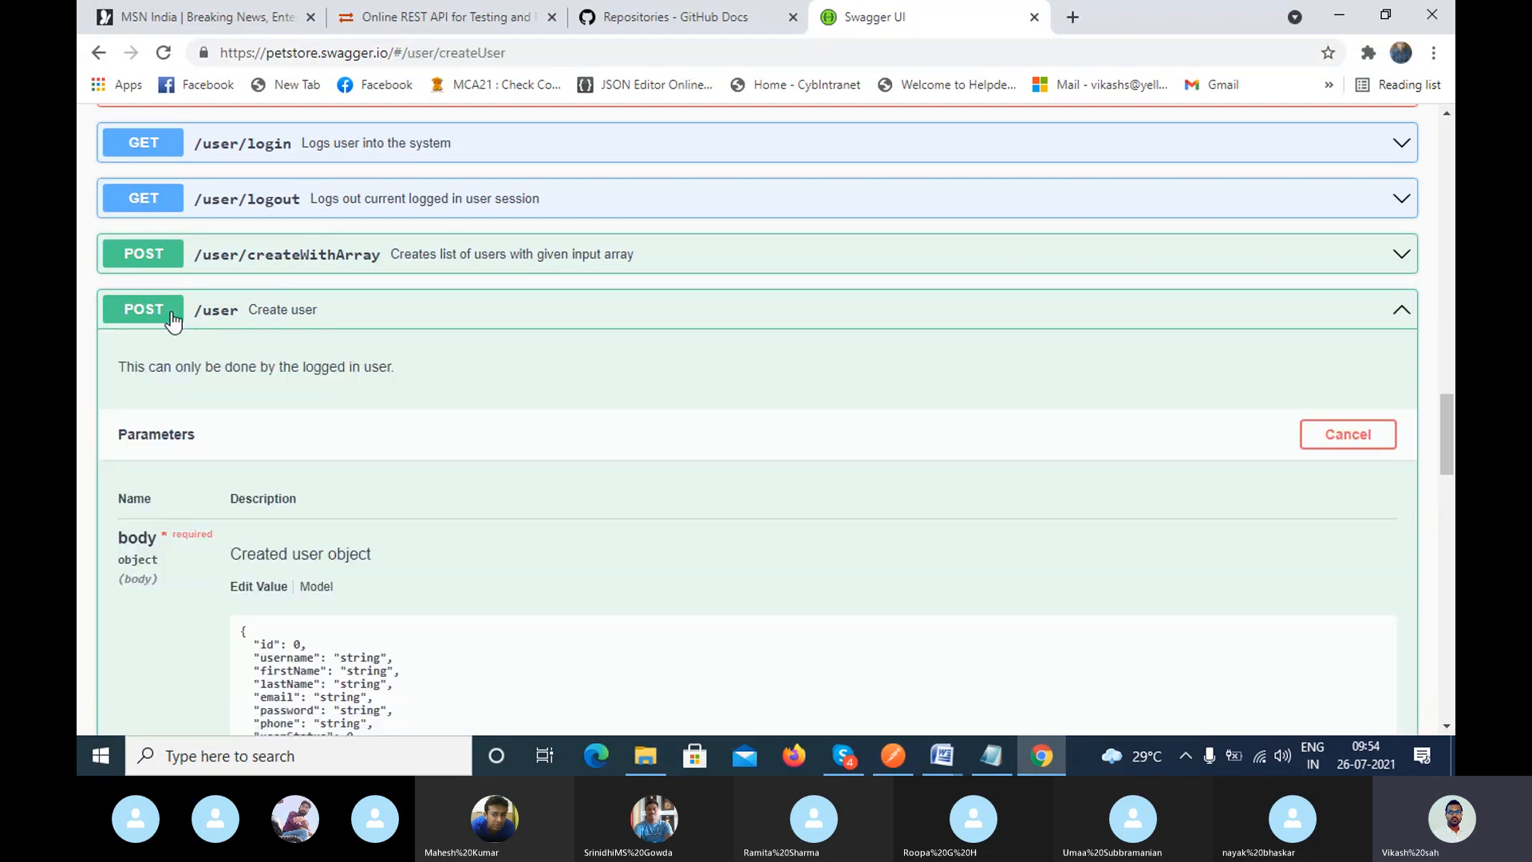
left_click(1316, 441)
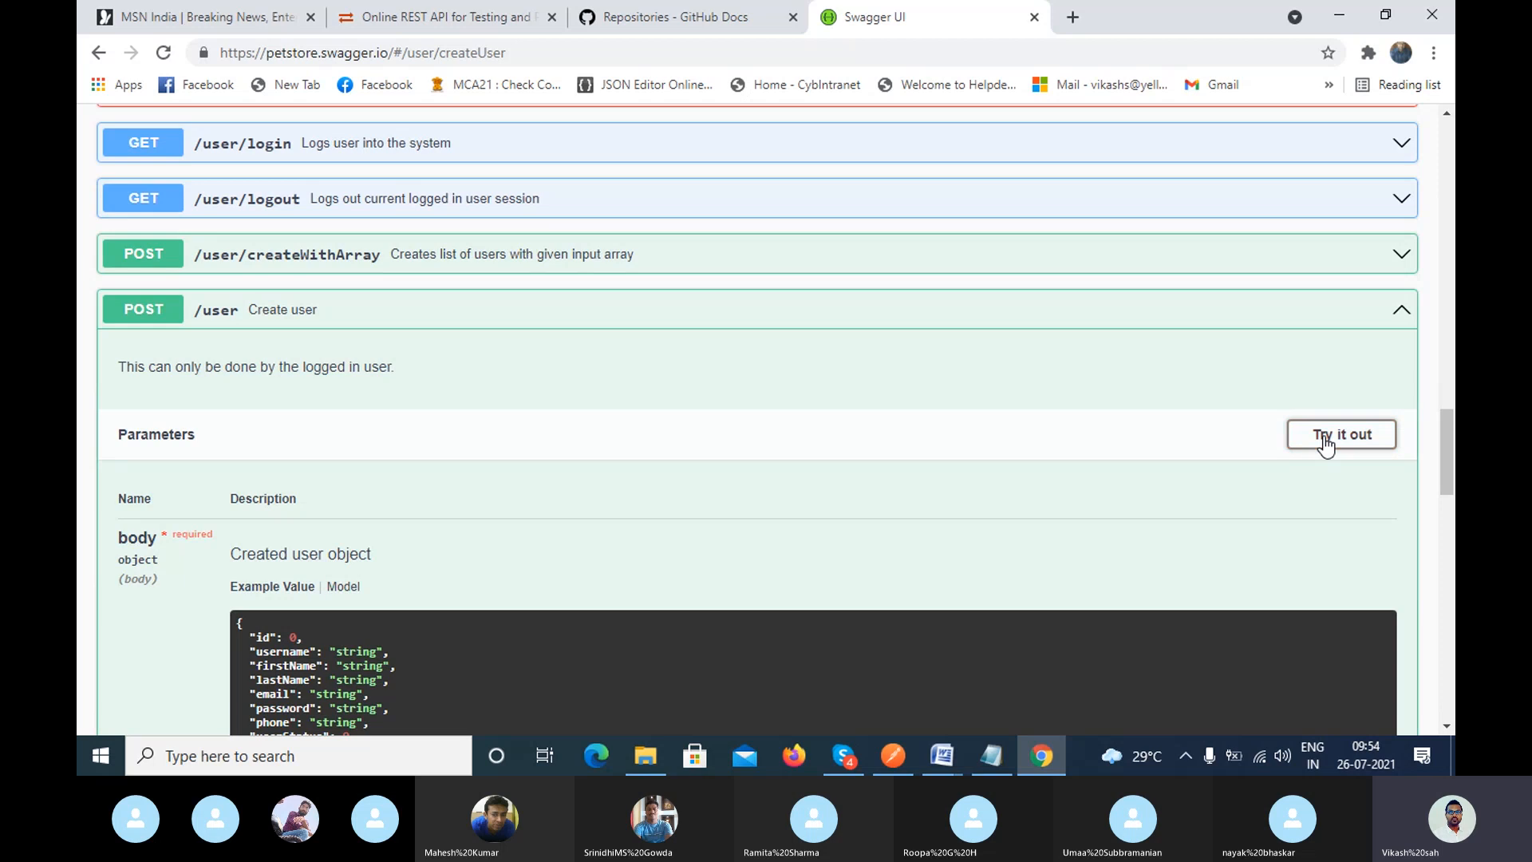
left_click(1324, 440)
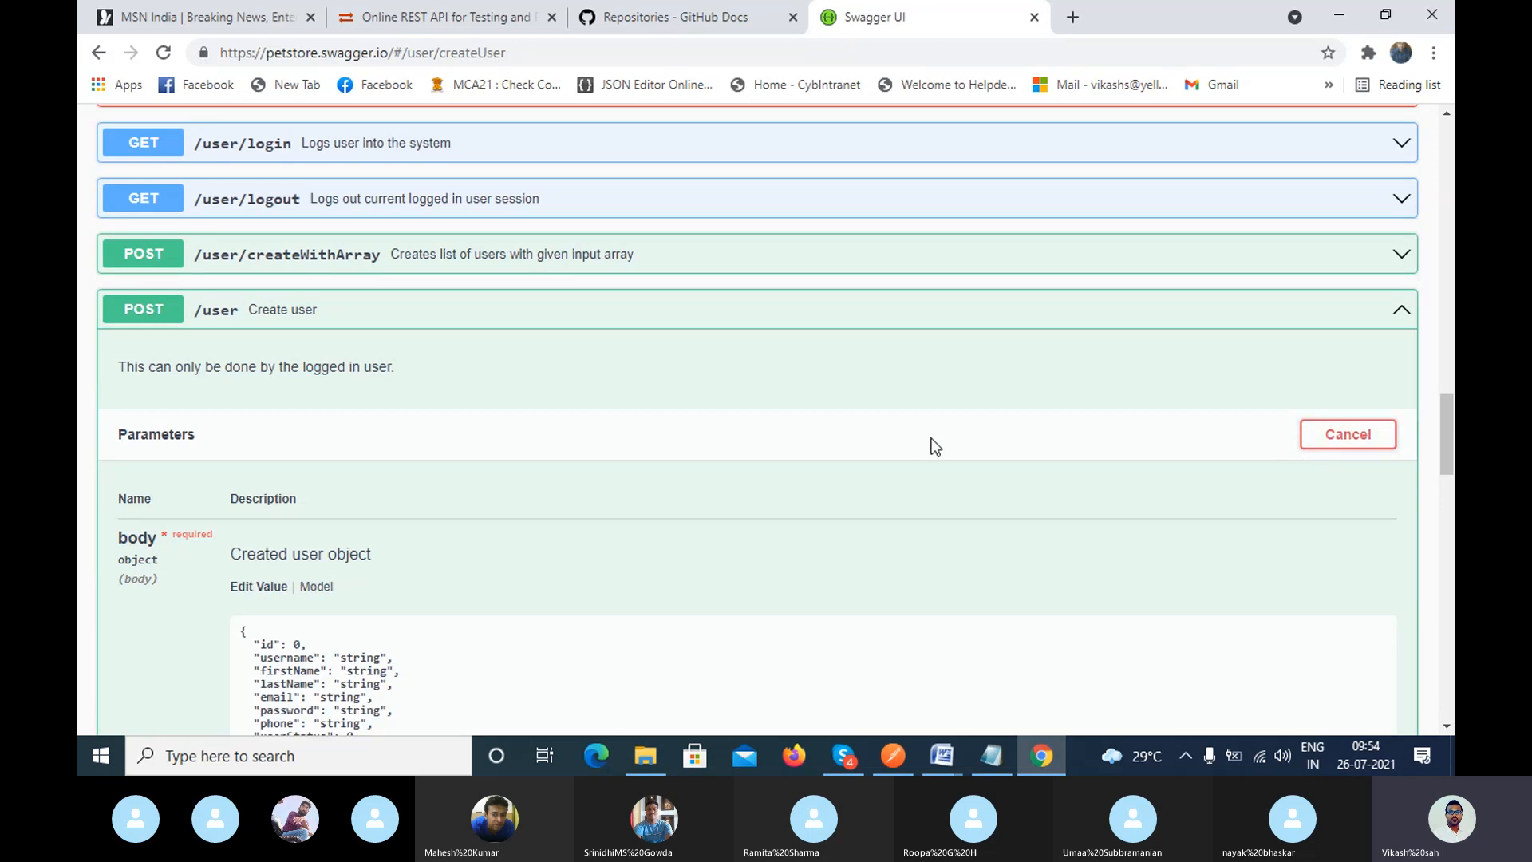
Choose application/json as the parameter content type, execute the Create user request again and view its response.
scroll(797, 435, "down", 3)
scroll(796, 435, "down", 2)
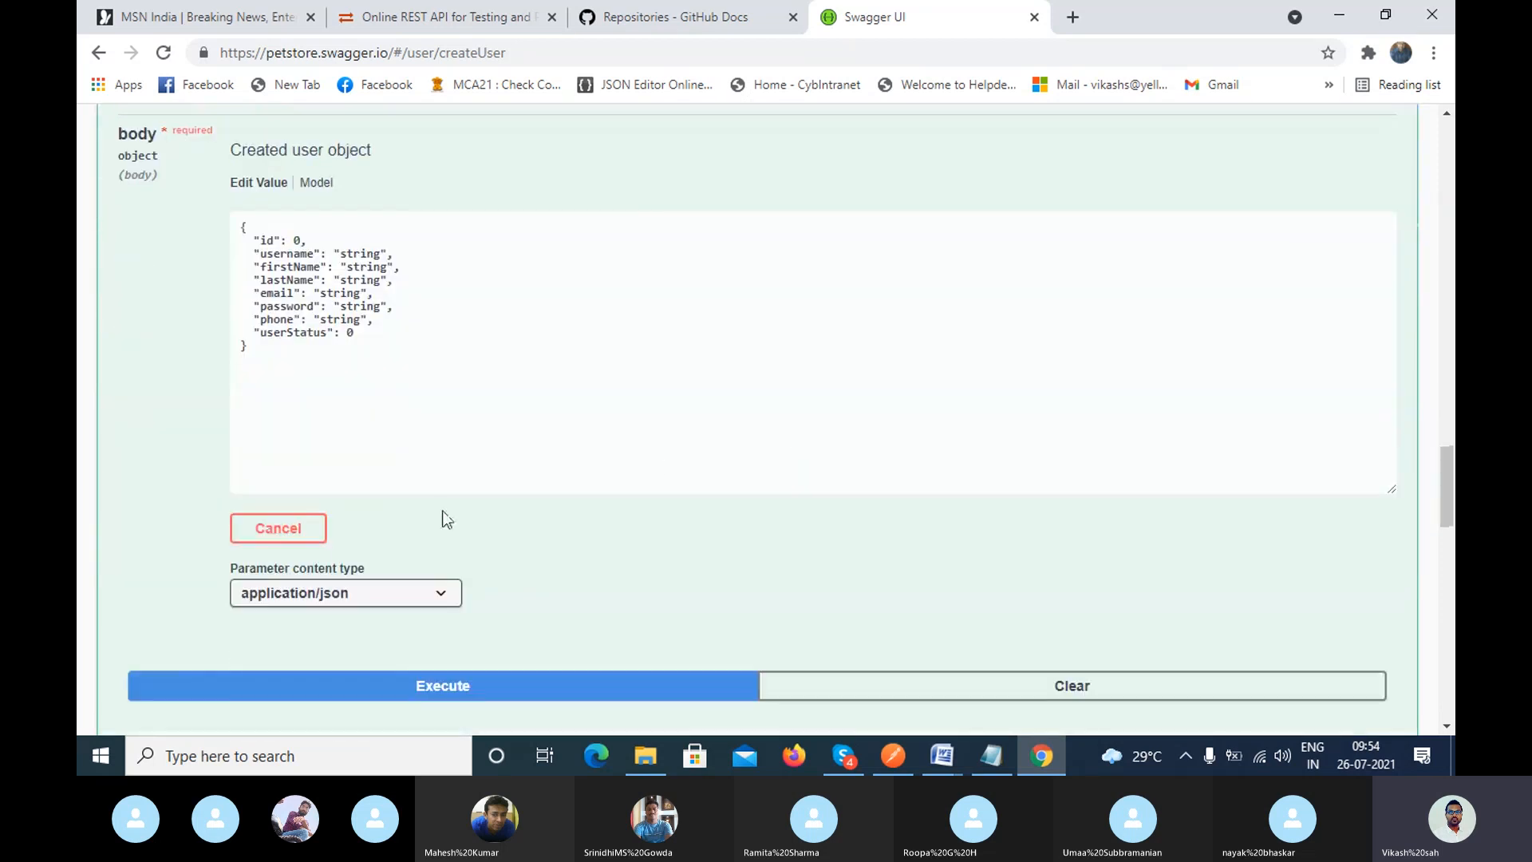
left_click(343, 594)
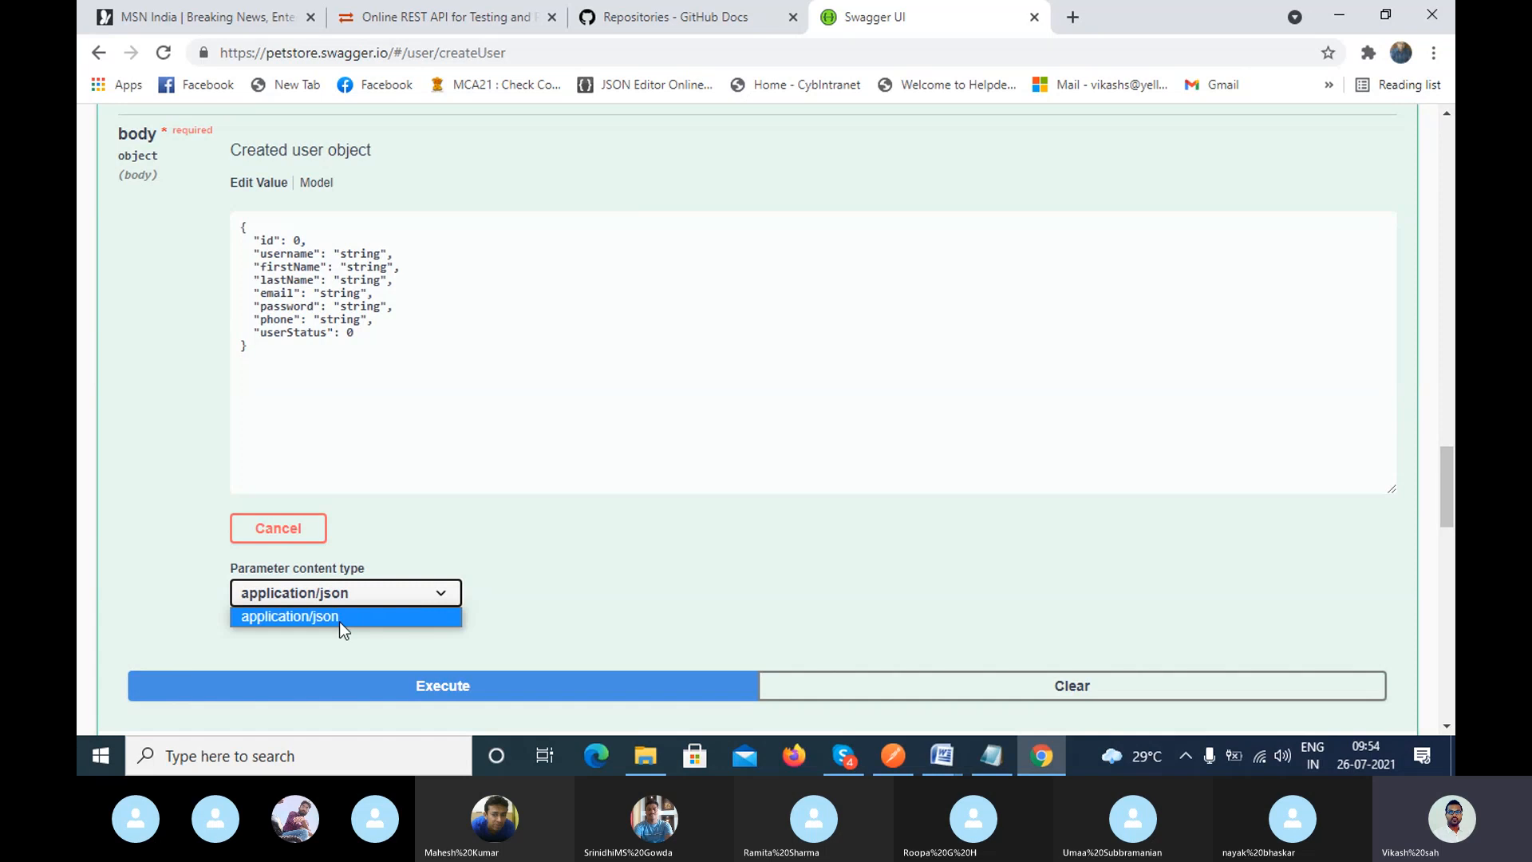
left_click(339, 621)
scroll(506, 606, "down", 3)
left_click(498, 493)
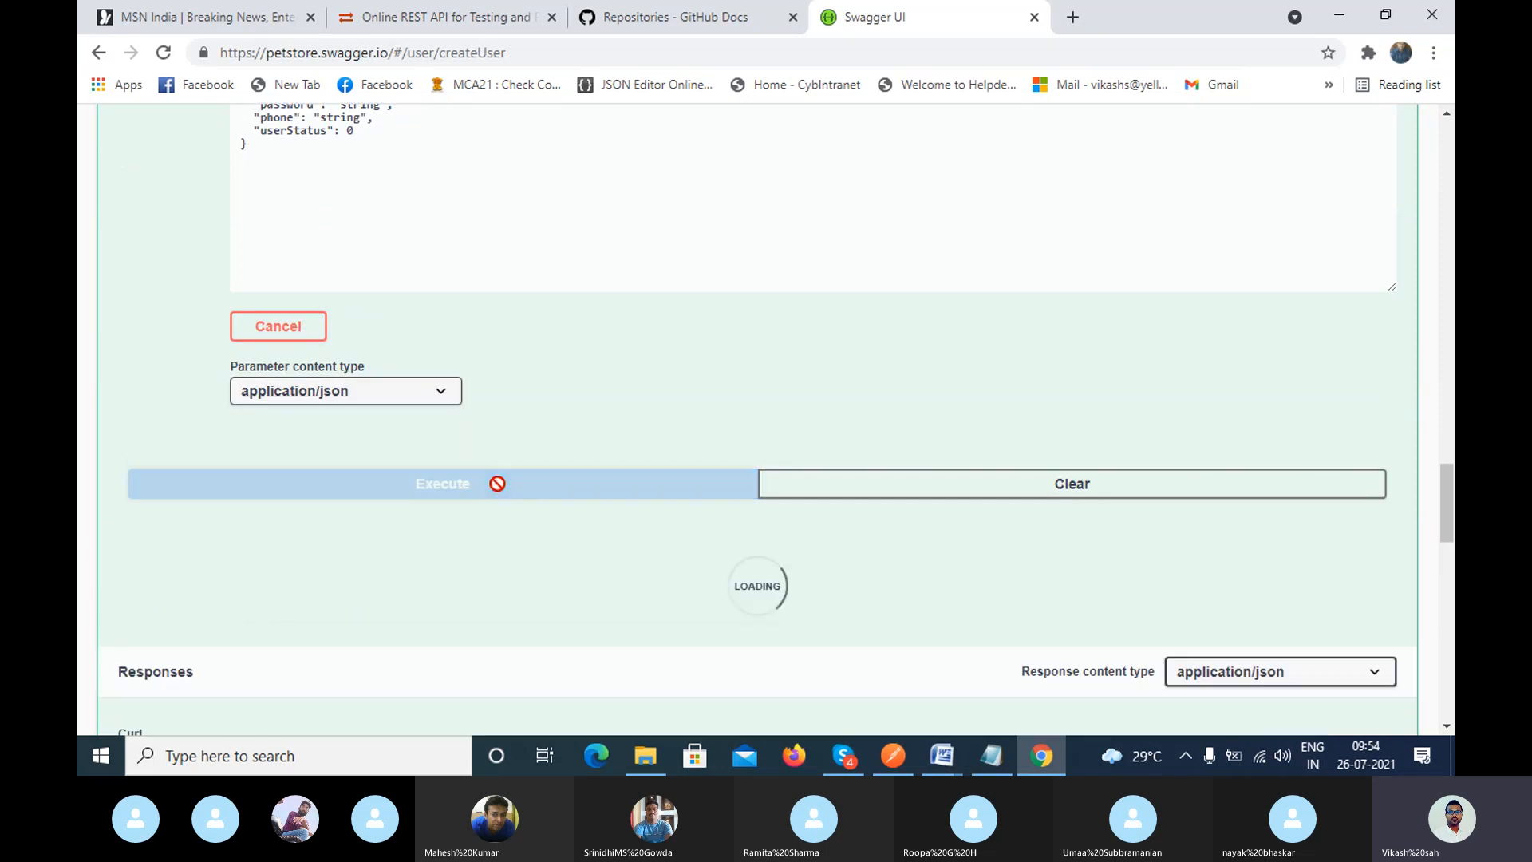
scroll(480, 537, "down", 8)
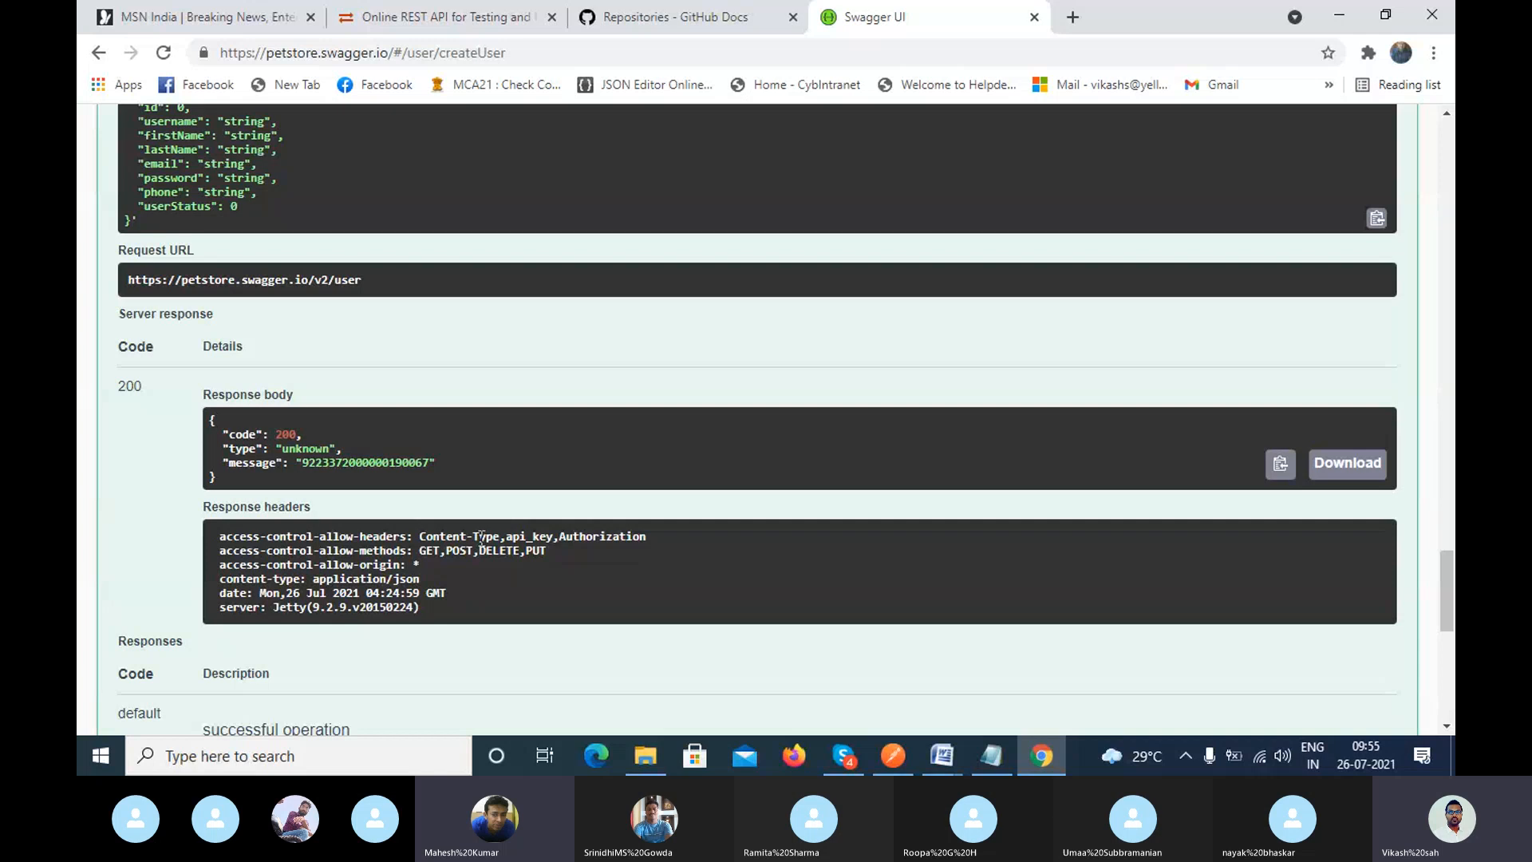
Switch to Postman to view the JSON body of the Creating the users request and return to Swagger UI.
left_click(893, 755)
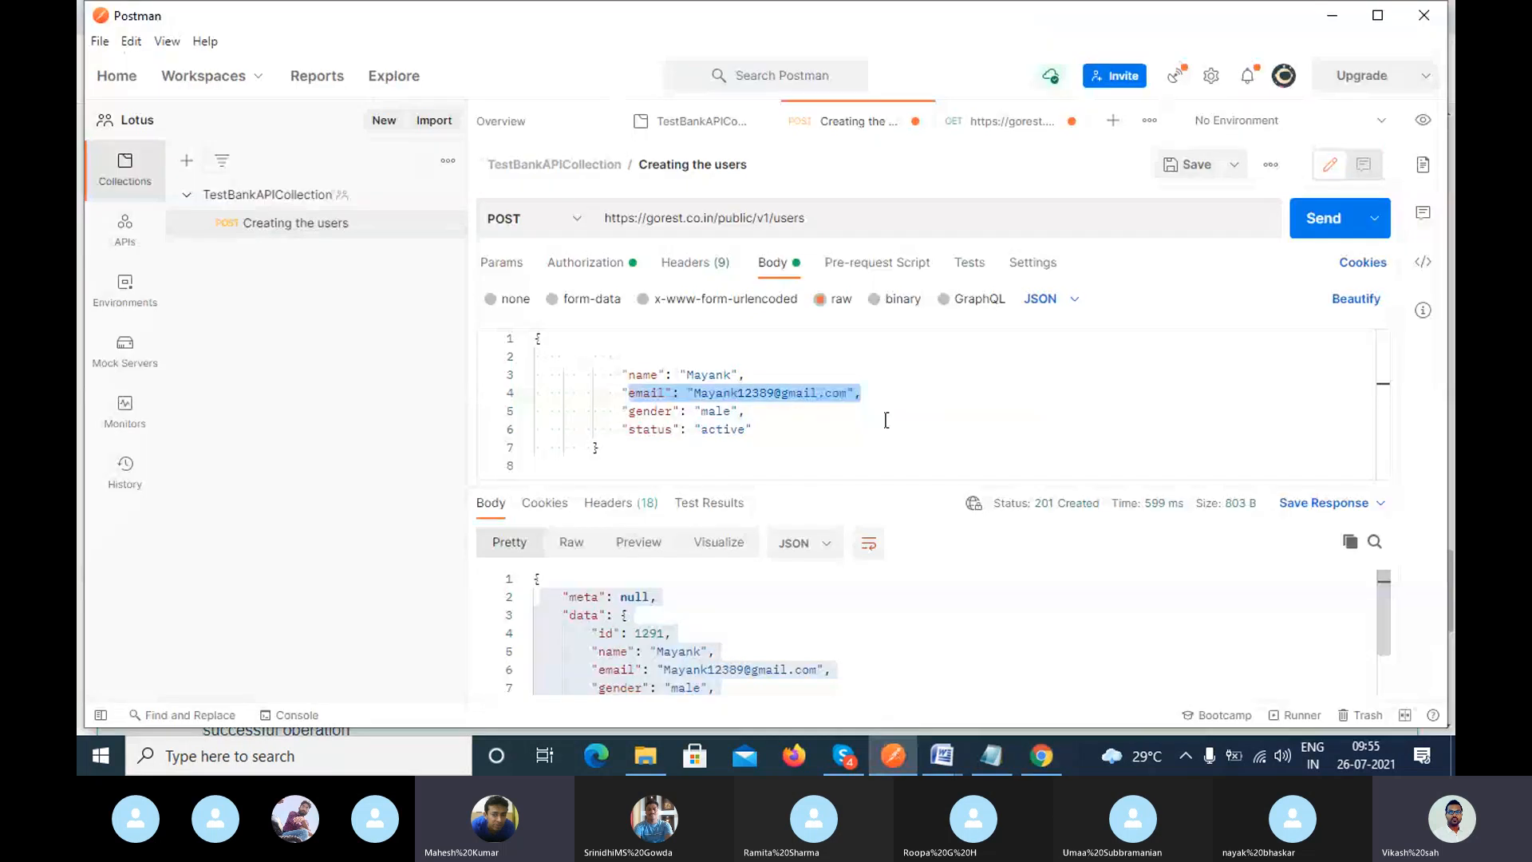
left_click(846, 442)
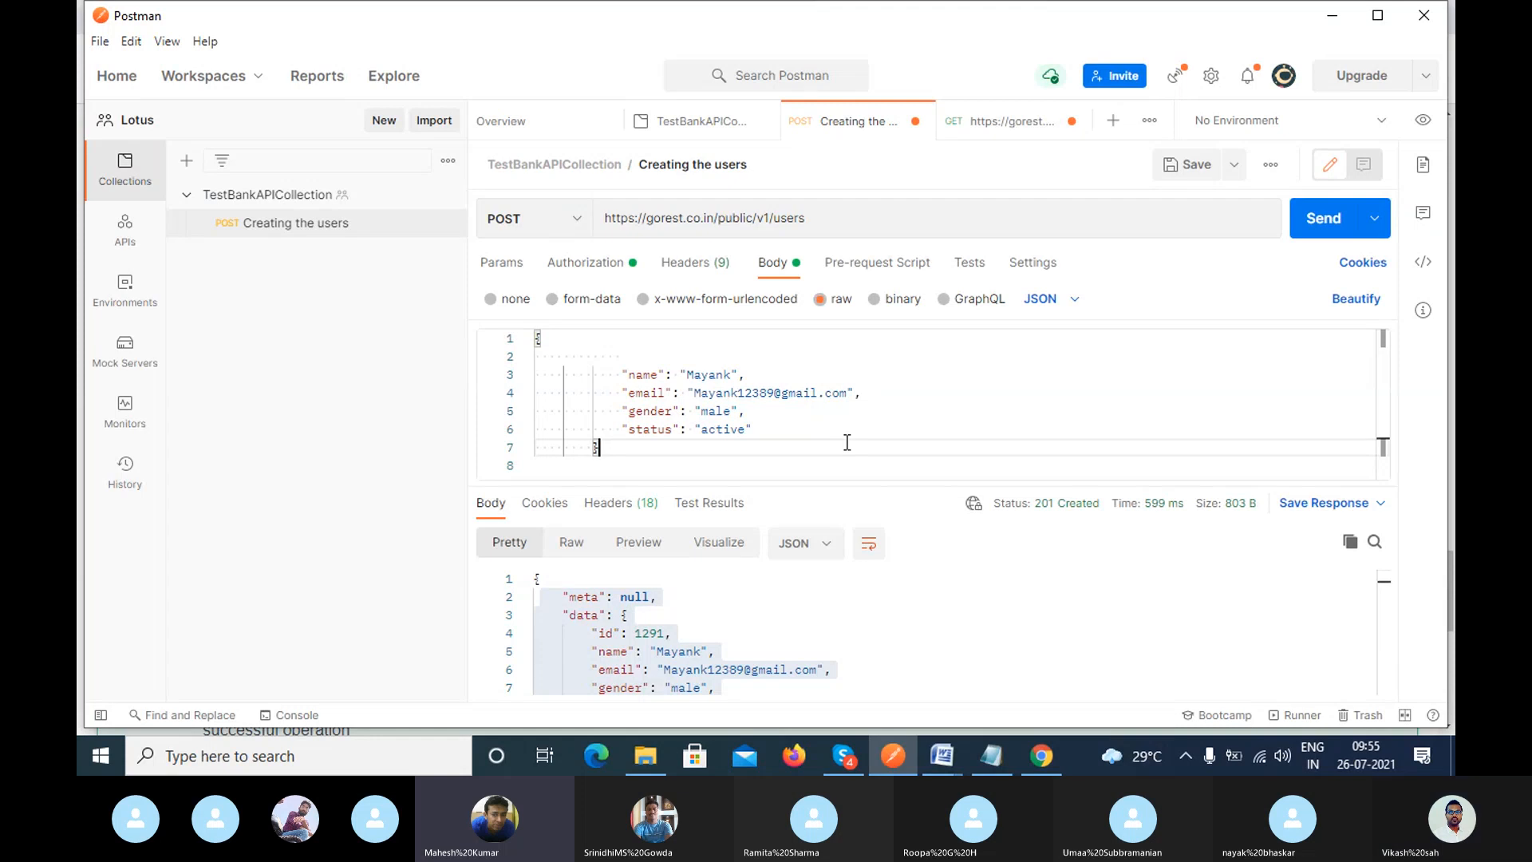
left_click(1041, 756)
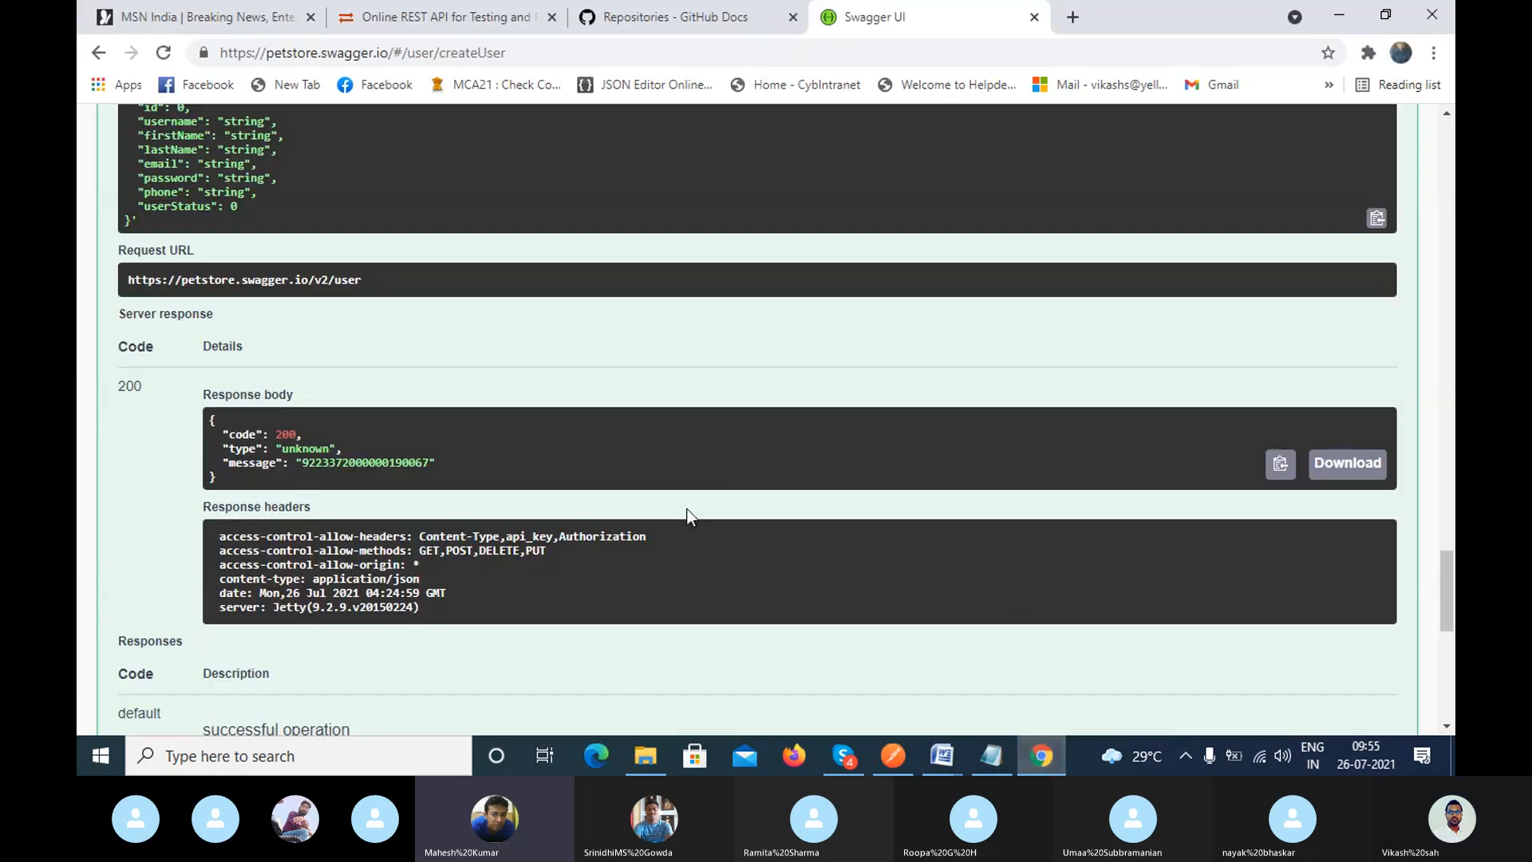
Clear the username value in the Create user request body and highlight the username key.
scroll(691, 517, "up", 5)
scroll(686, 517, "up", 4)
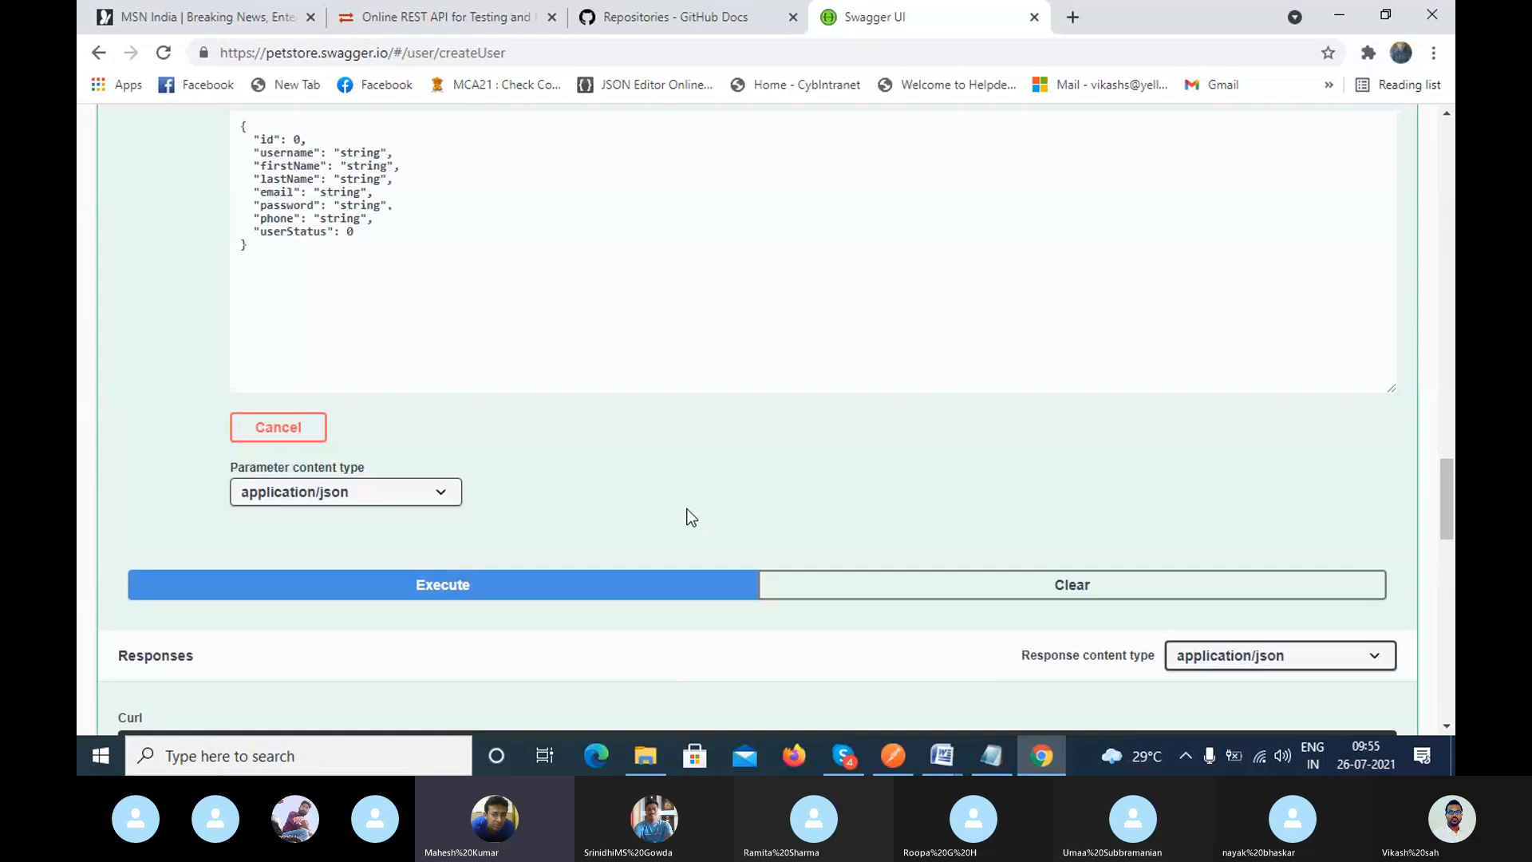
scroll(435, 274, "up", 4)
scroll(428, 289, "up", 1)
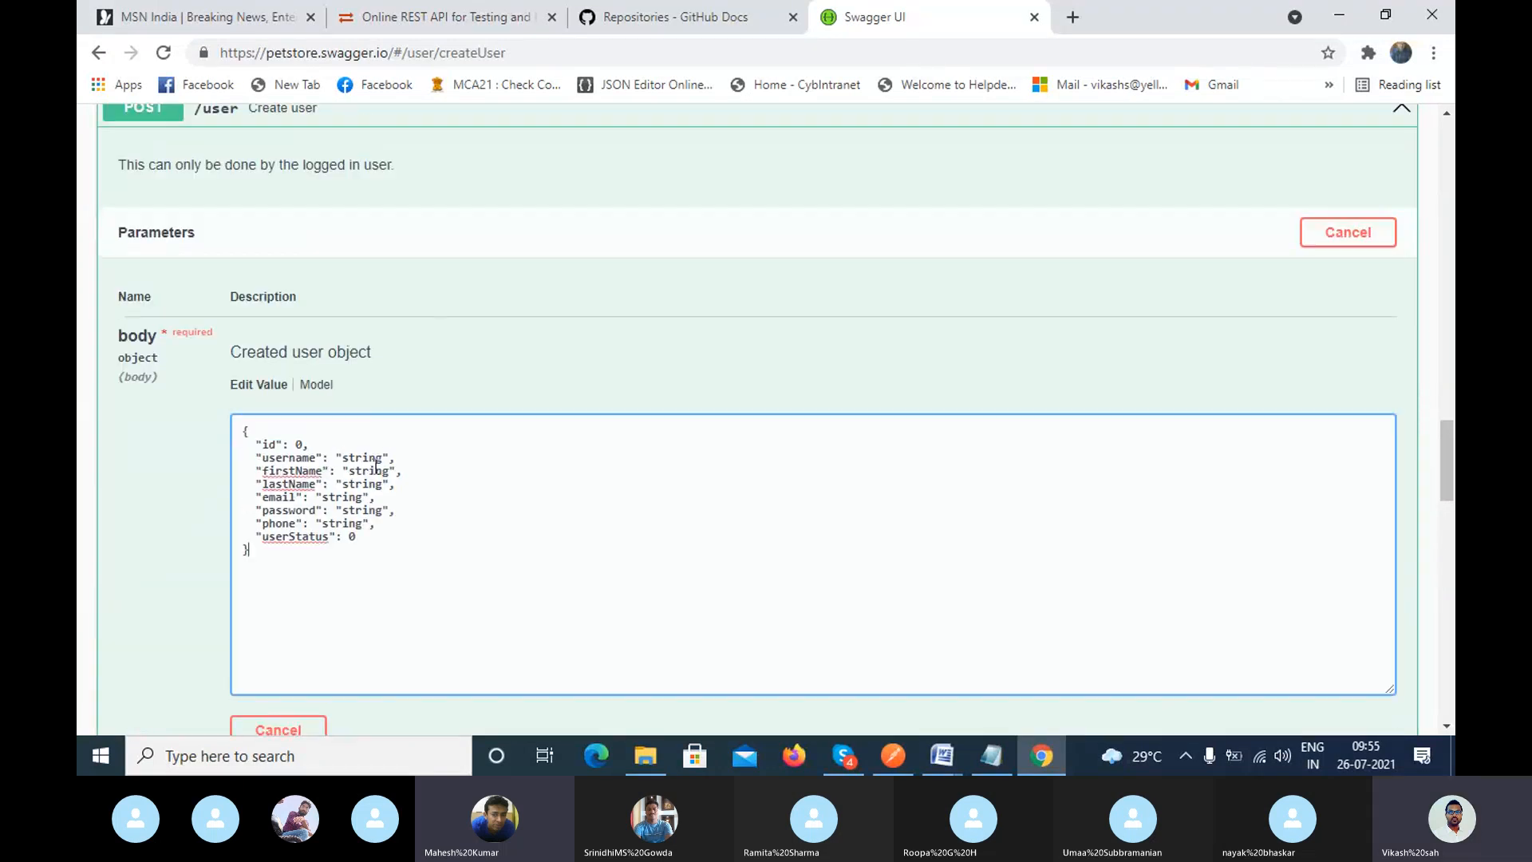
left_click(384, 457)
key("BackSpace")
key("BackSpace")
key("BackSpace")
key("BackSpace")
key("BackSpace")
key("BackSpace")
left_click_drag(262, 461, 316, 460)
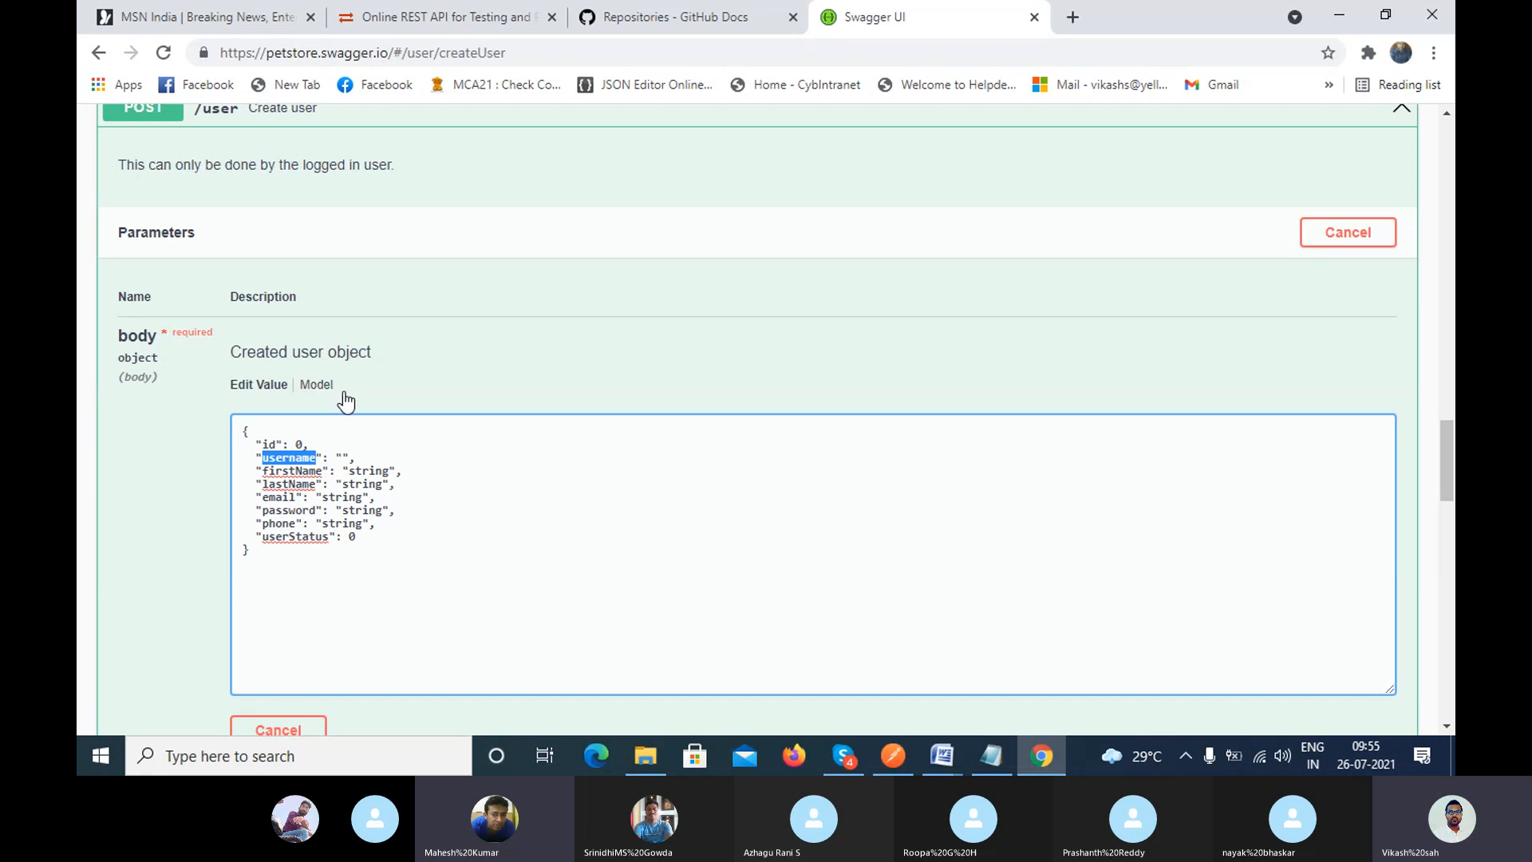
Compare the User model with the JSON body fields of Creating the users in Postman, and return to the editable request body in Swagger UI.
left_click(318, 386)
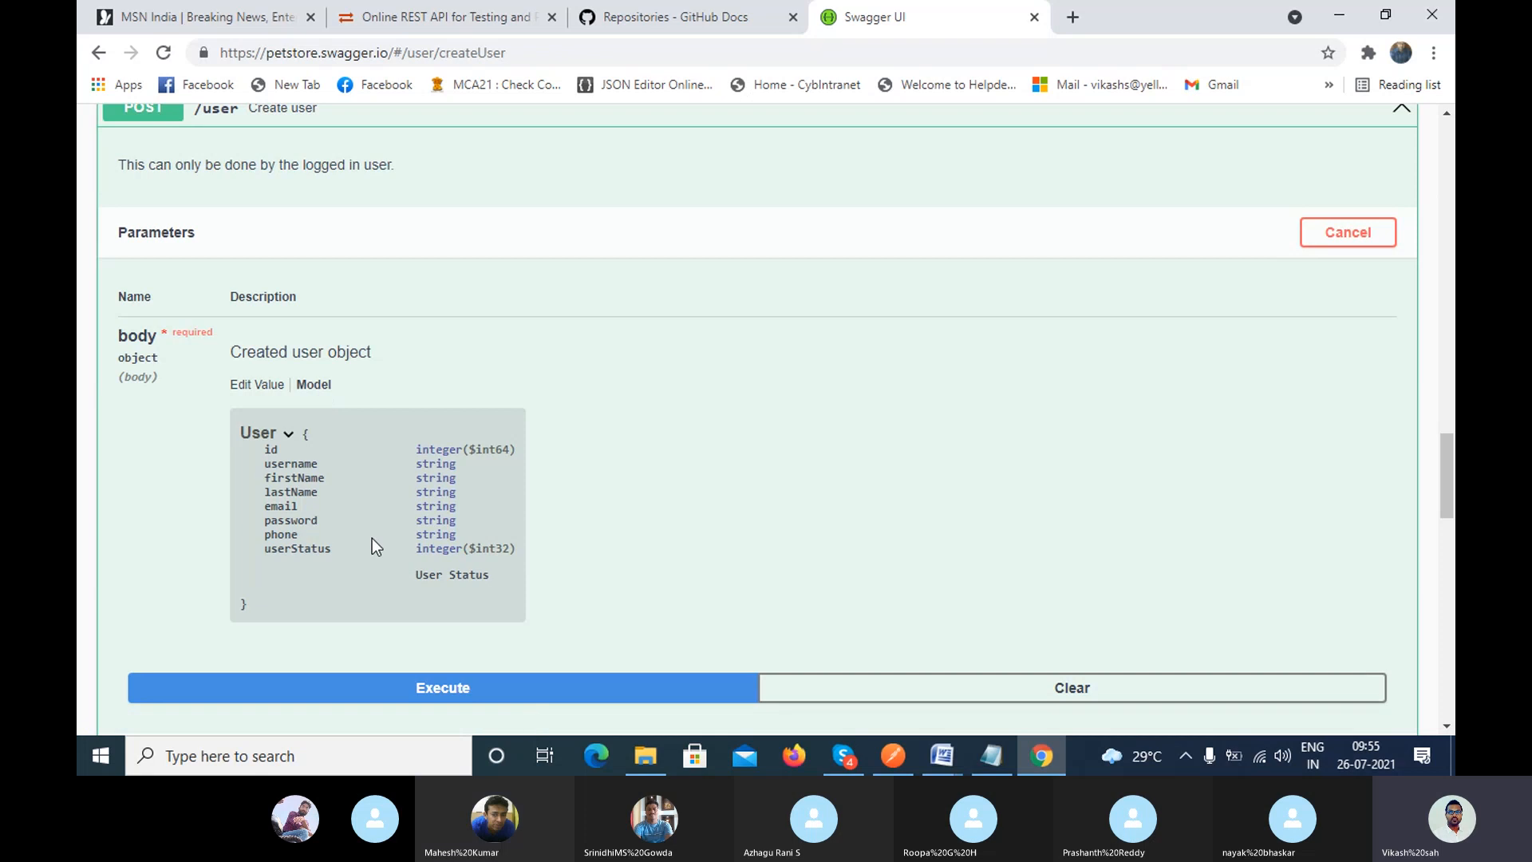
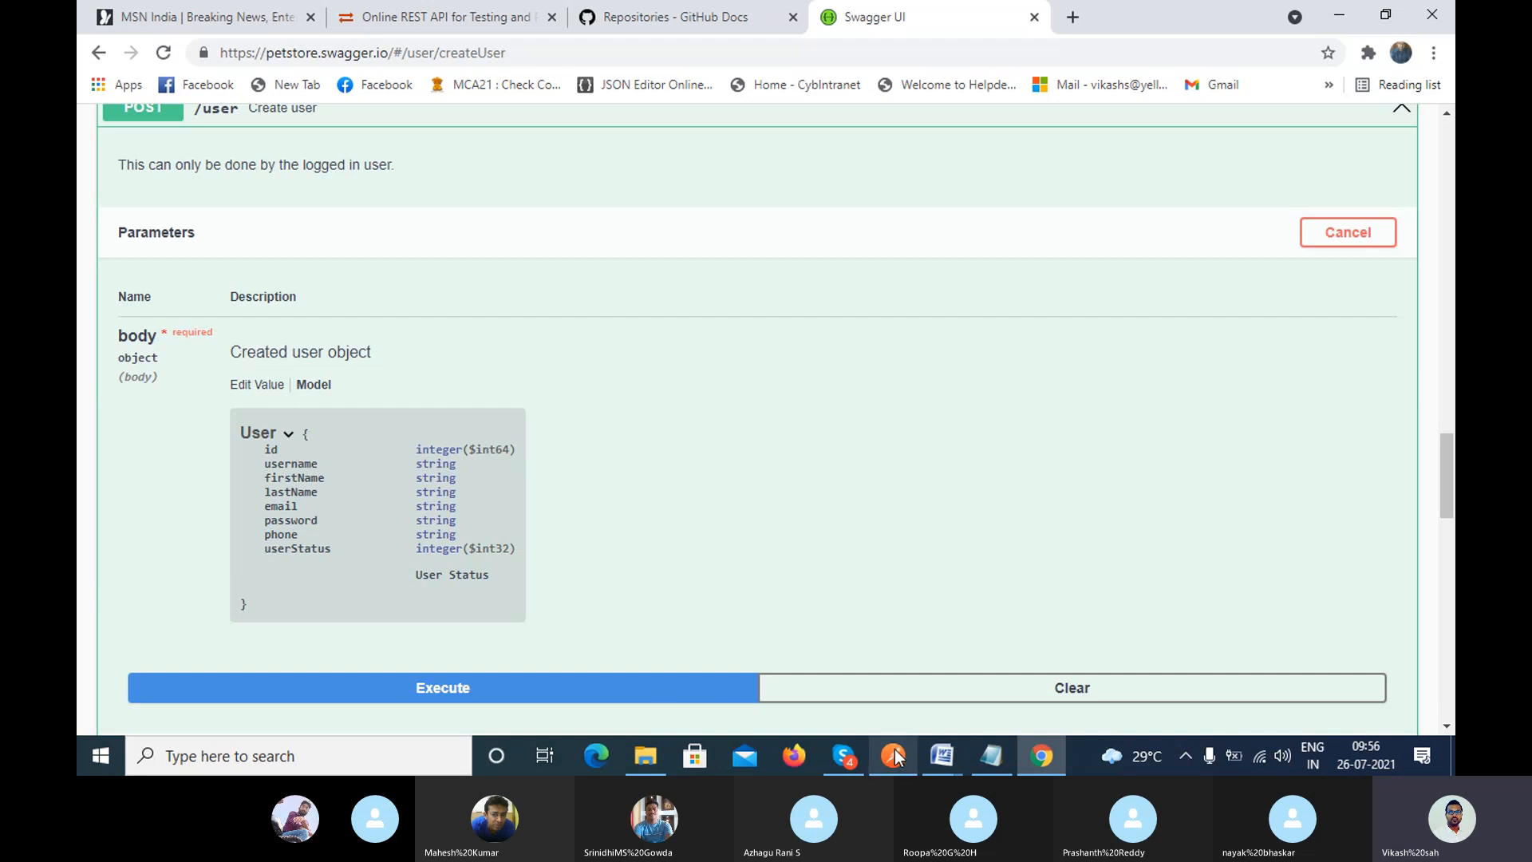
mouse_move(896, 755)
left_click(897, 750)
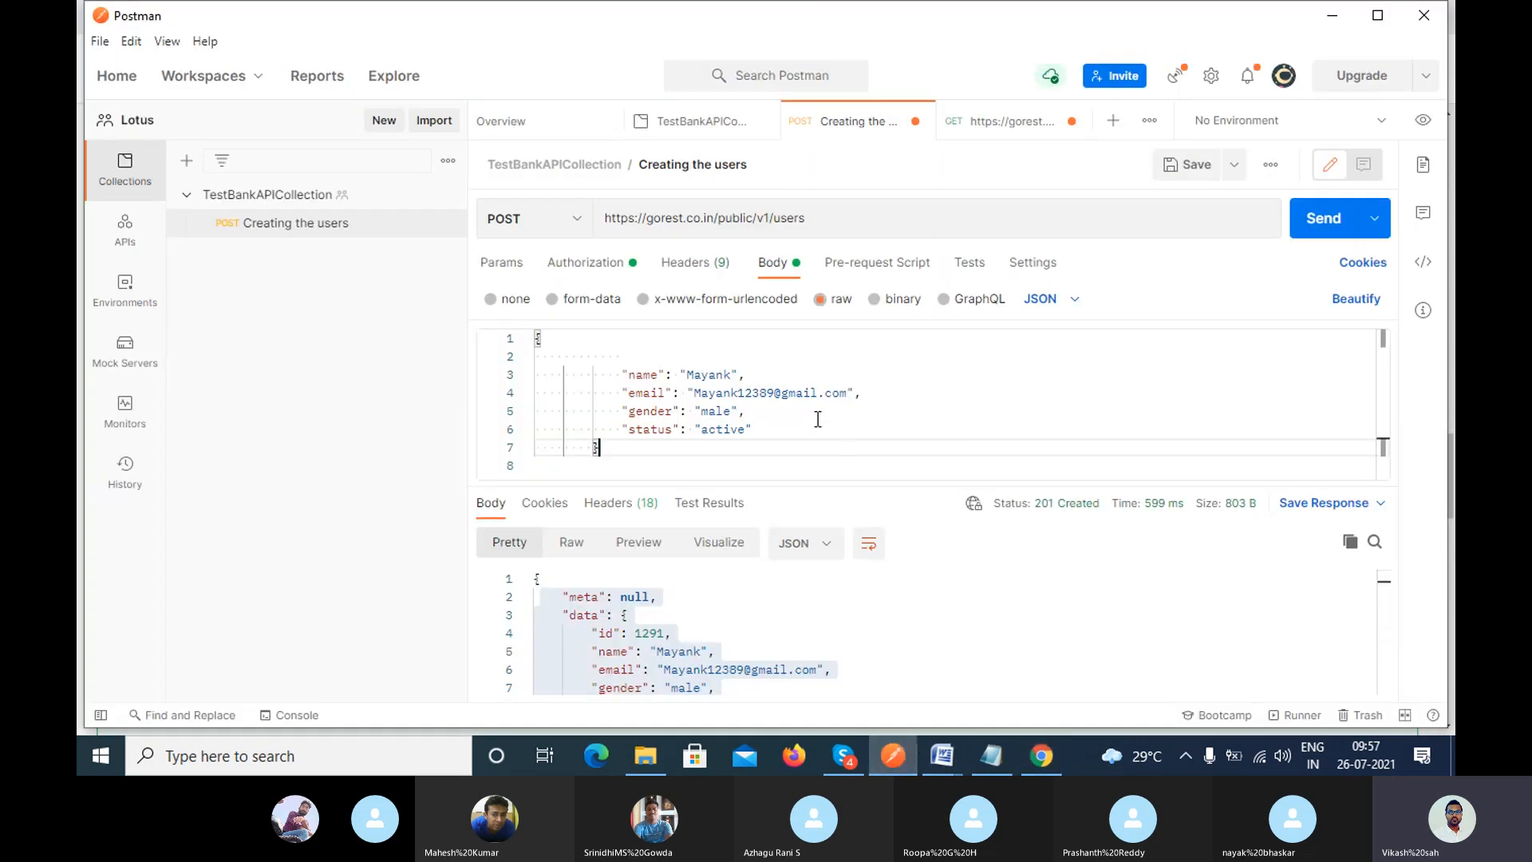
left_click(624, 374)
left_click(769, 431, "shift")
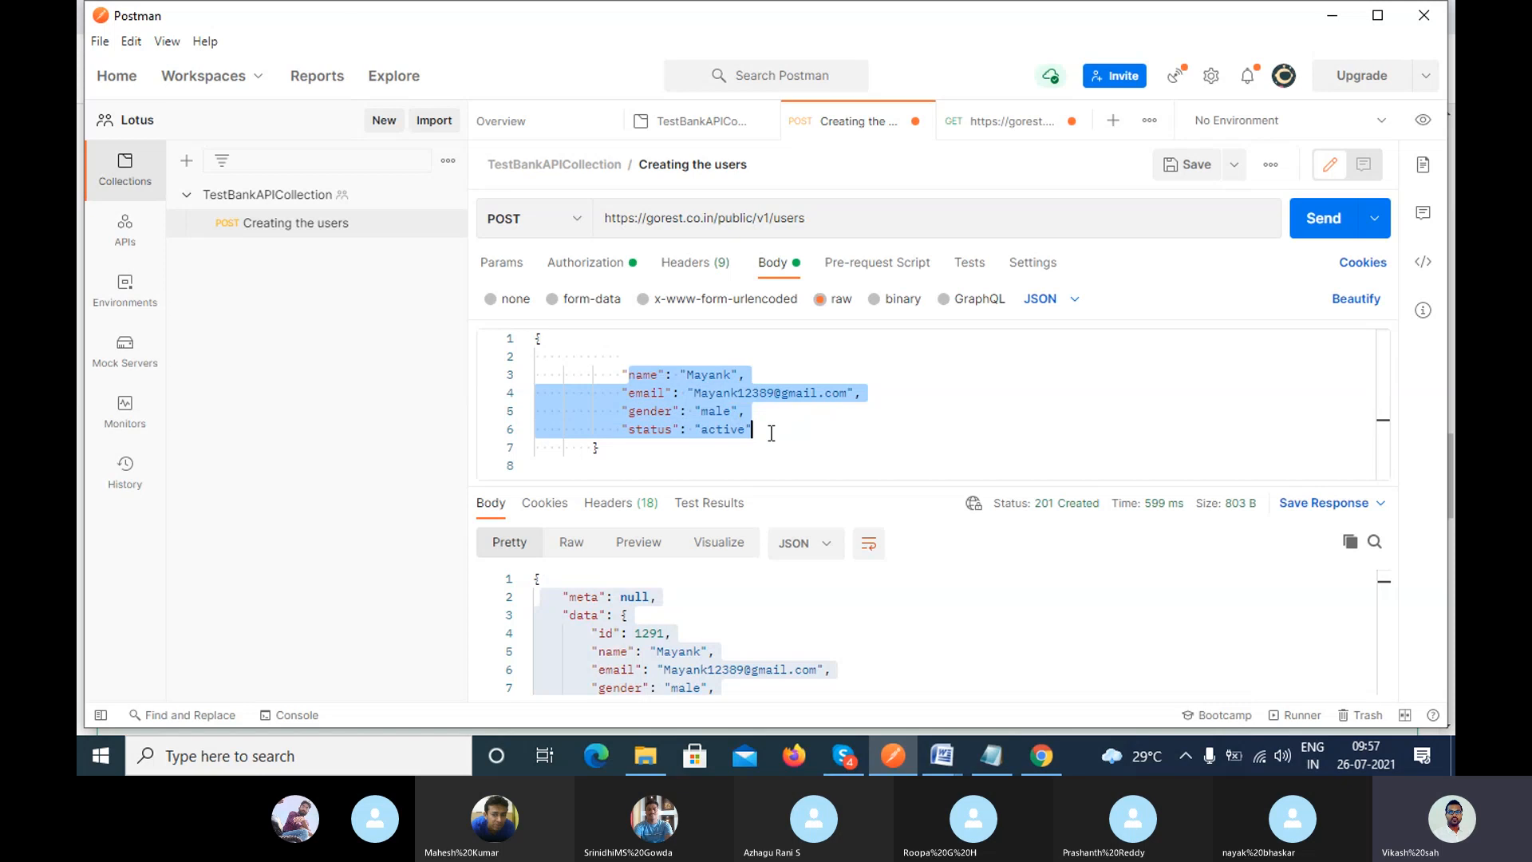
left_click(1332, 17)
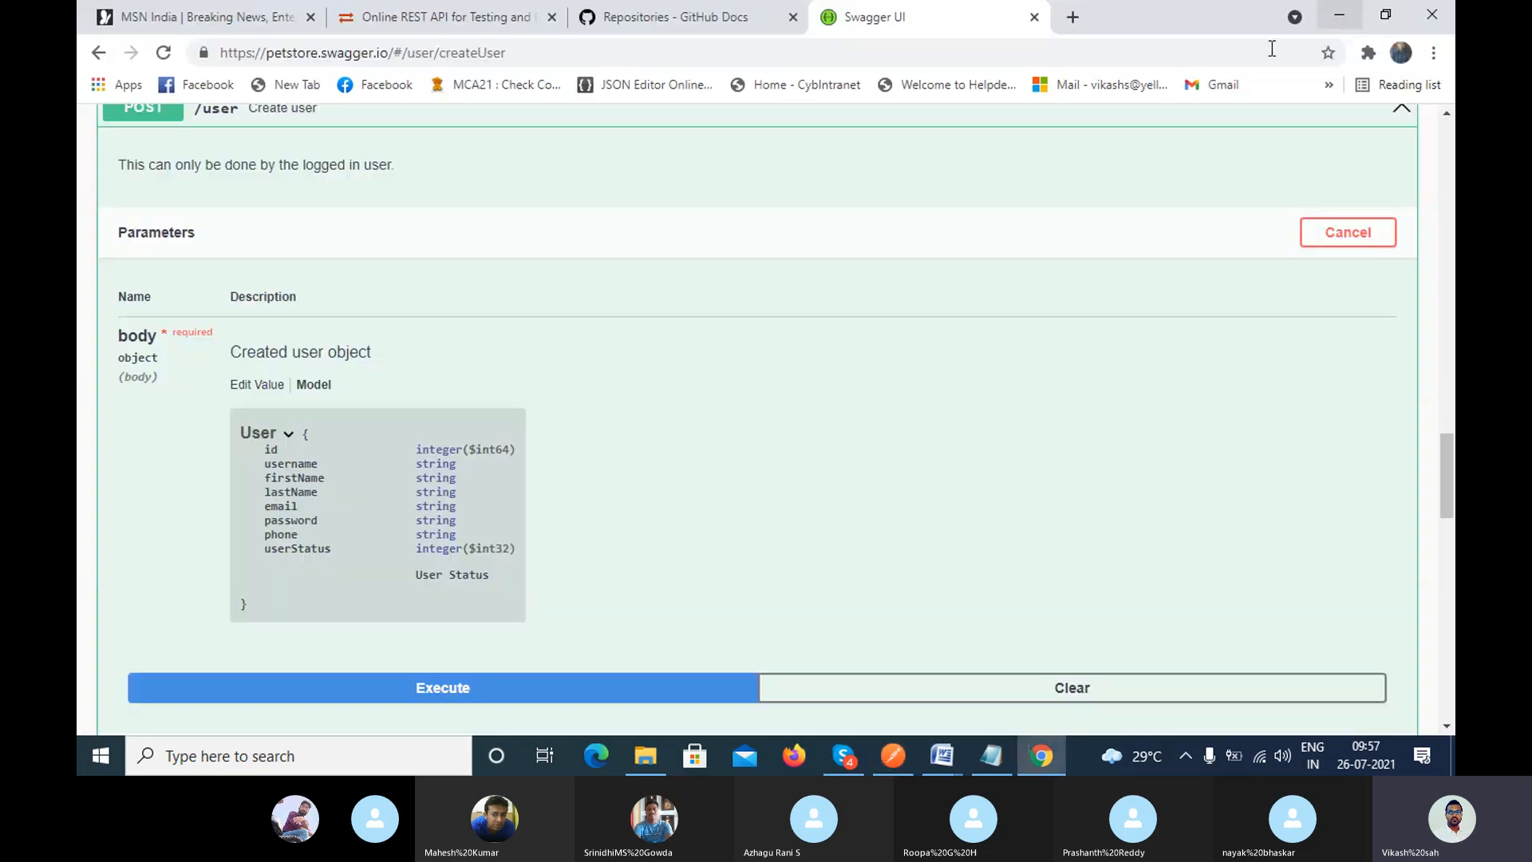
left_click(256, 391)
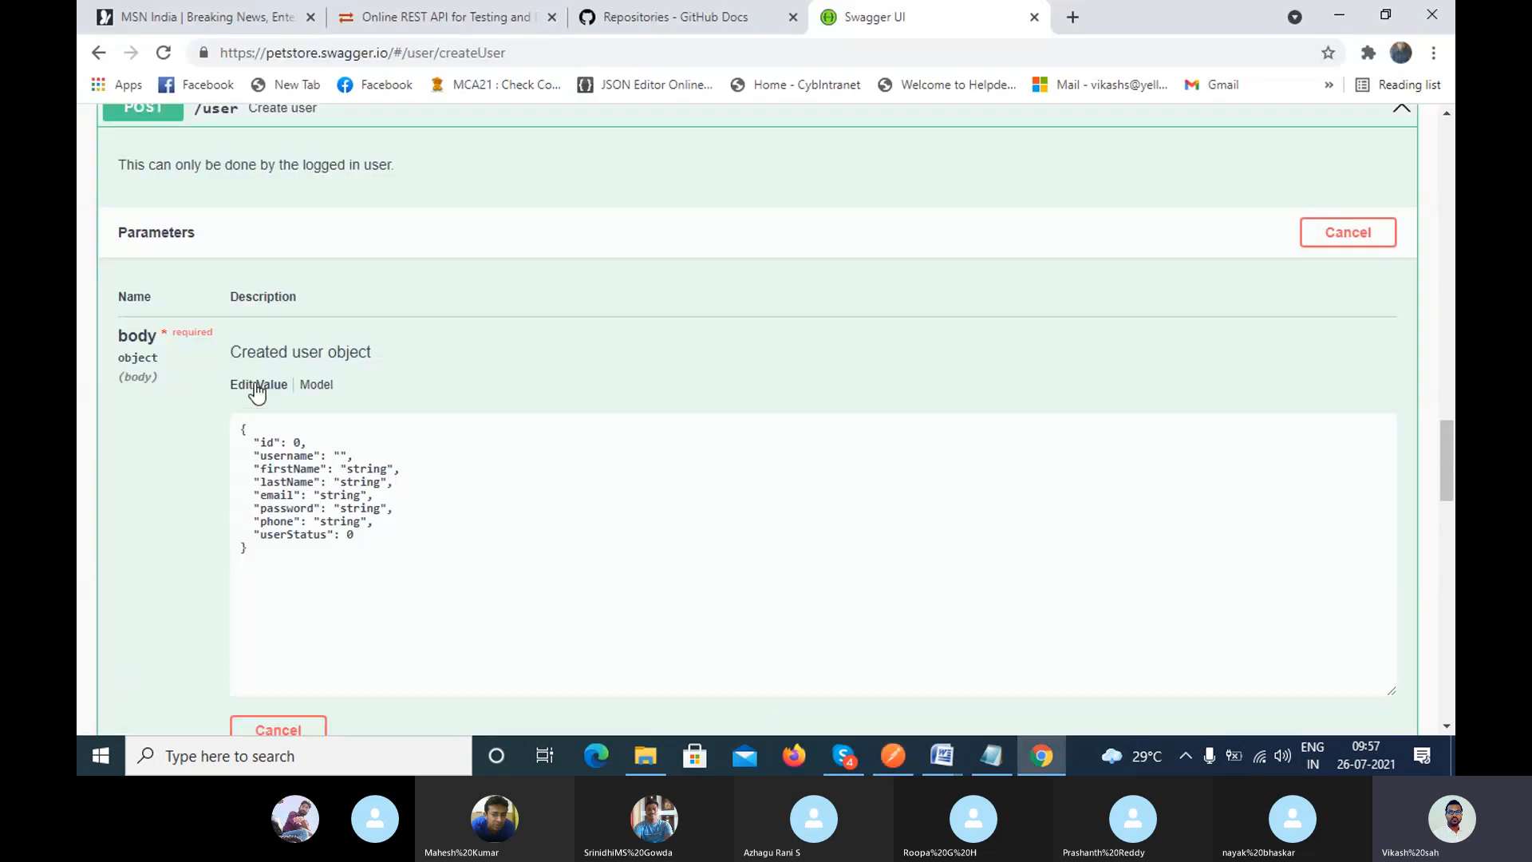
scroll(409, 518, "down", 2)
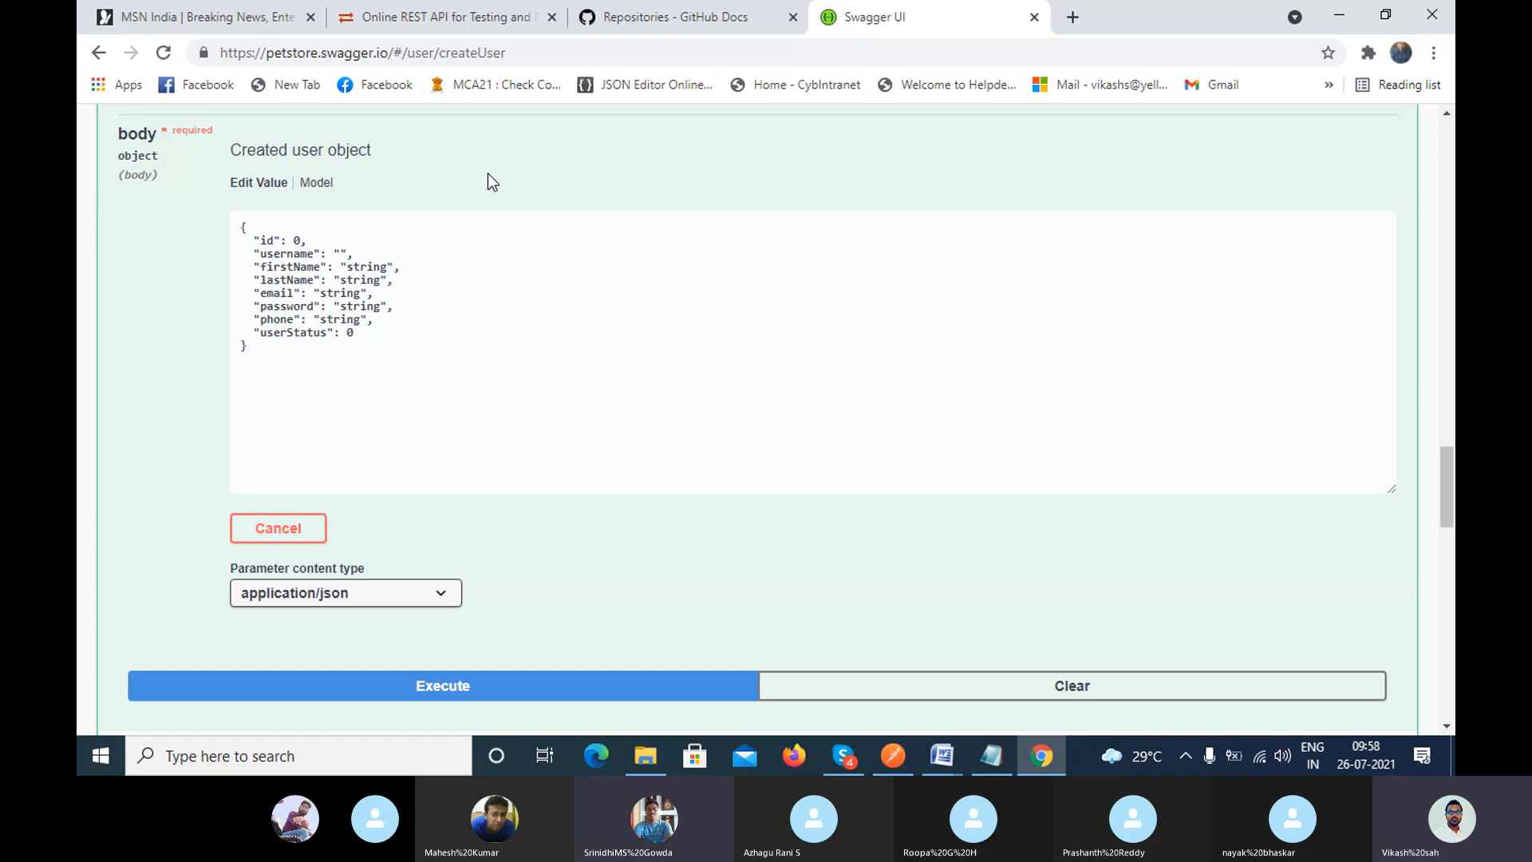
Switch to Word to view the Real time API Requirement and UsersRestAPIRequirement documents.
left_click(844, 756)
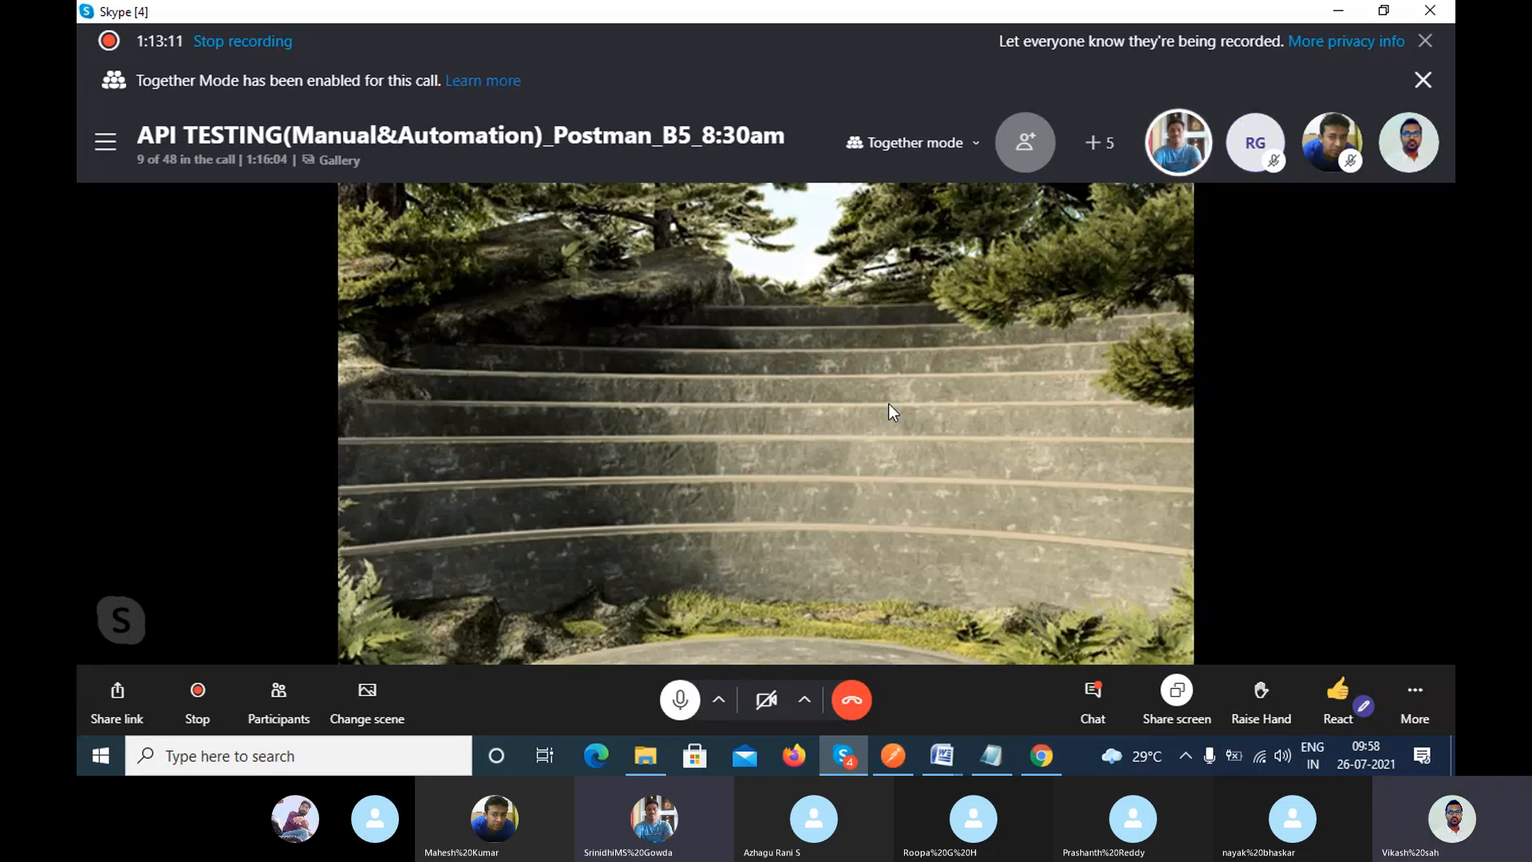
left_click(954, 753)
left_click(1123, 672)
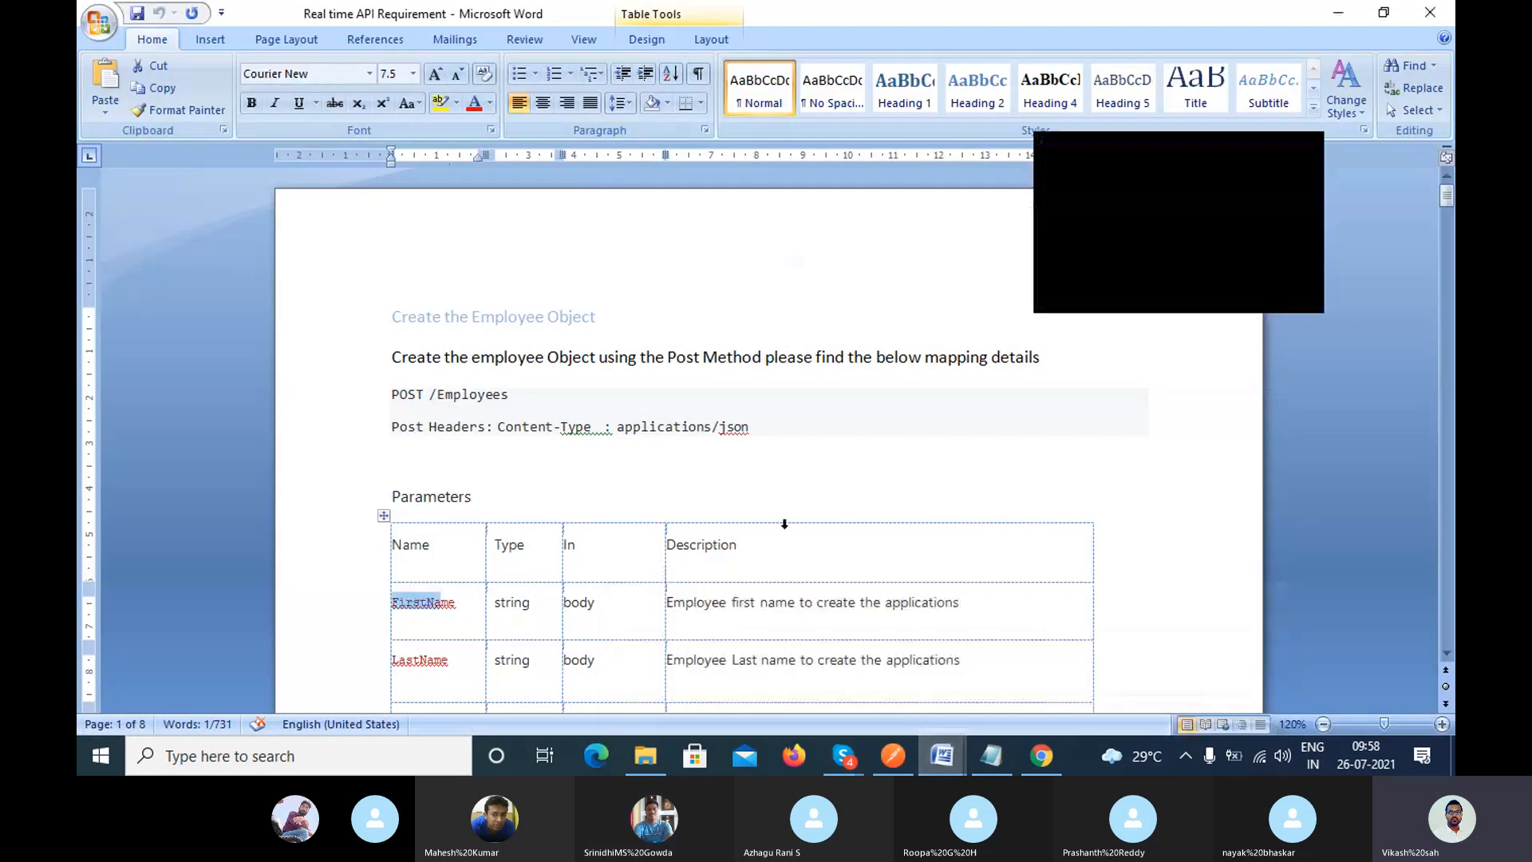
left_click(940, 762)
left_click(939, 687)
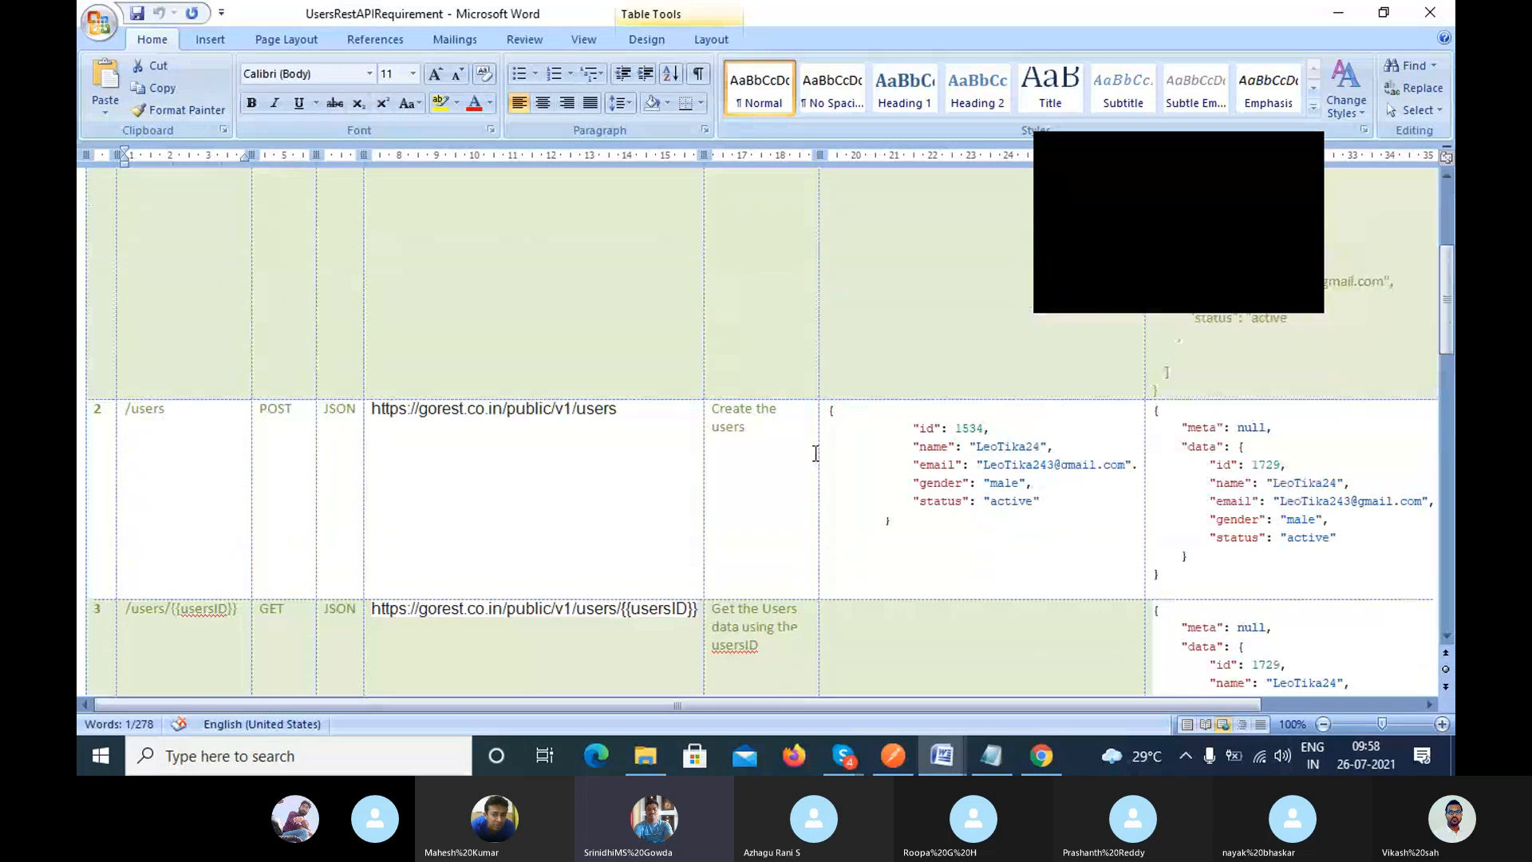
Find the shared UsersRestAPIRequirement document in the Skype call's chat history and close the chat.
mouse_move(859, 744)
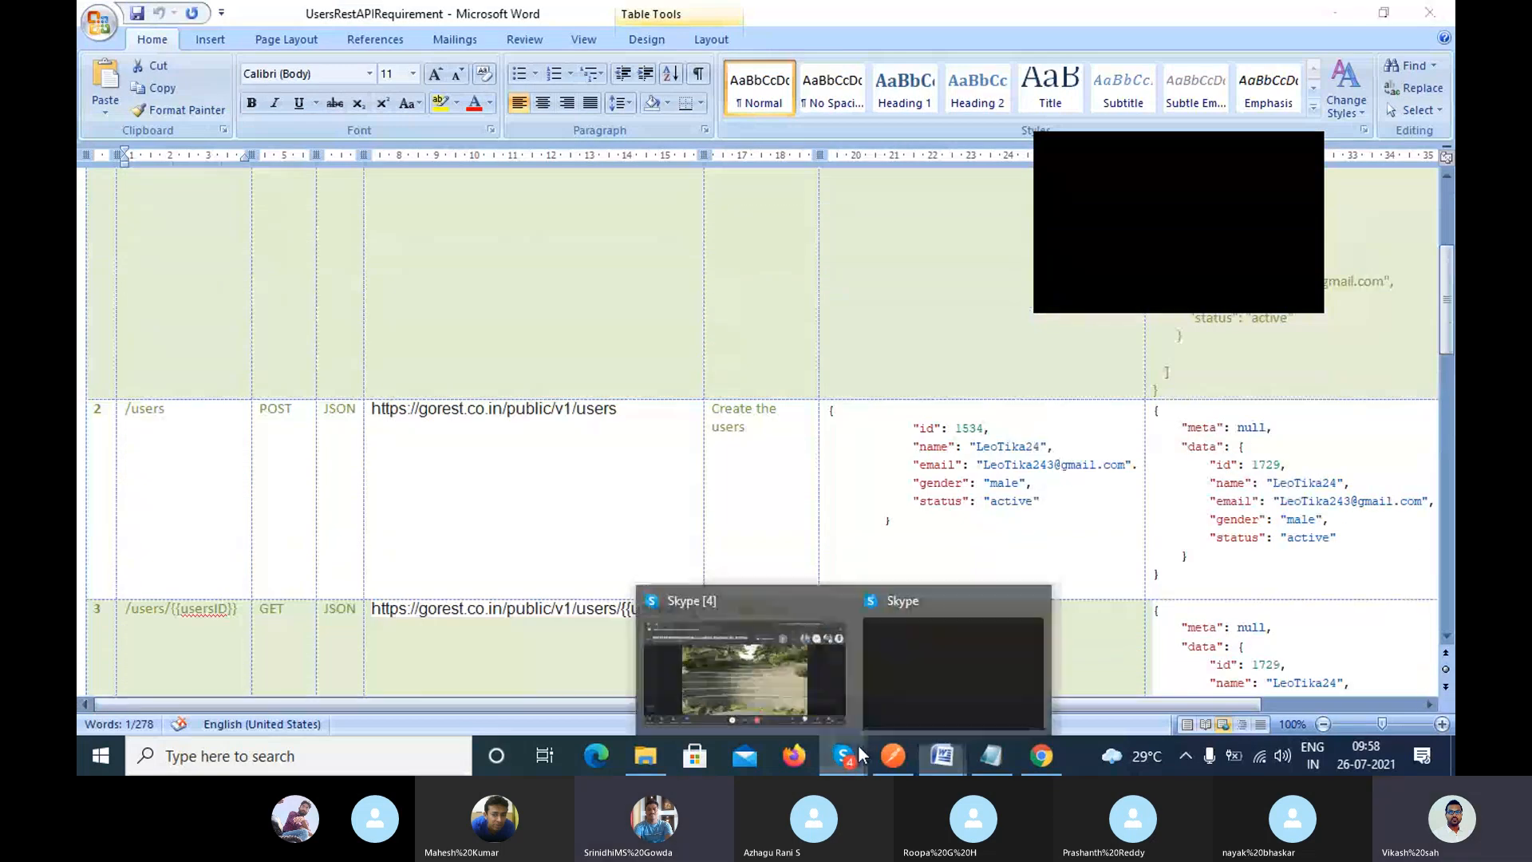
left_click(830, 686)
left_click(1093, 698)
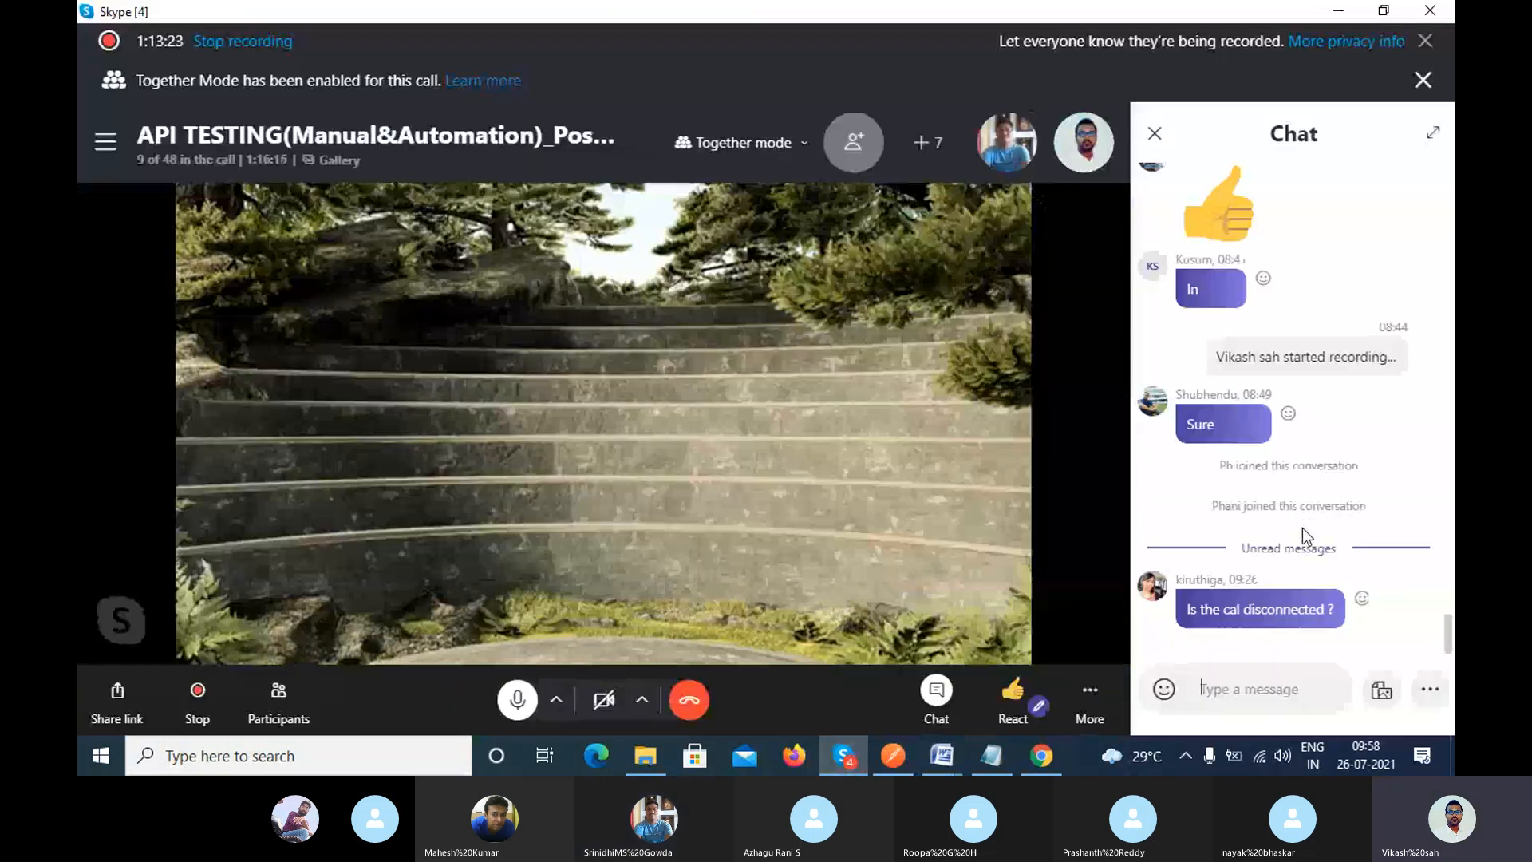
scroll(1302, 528, "up", 15)
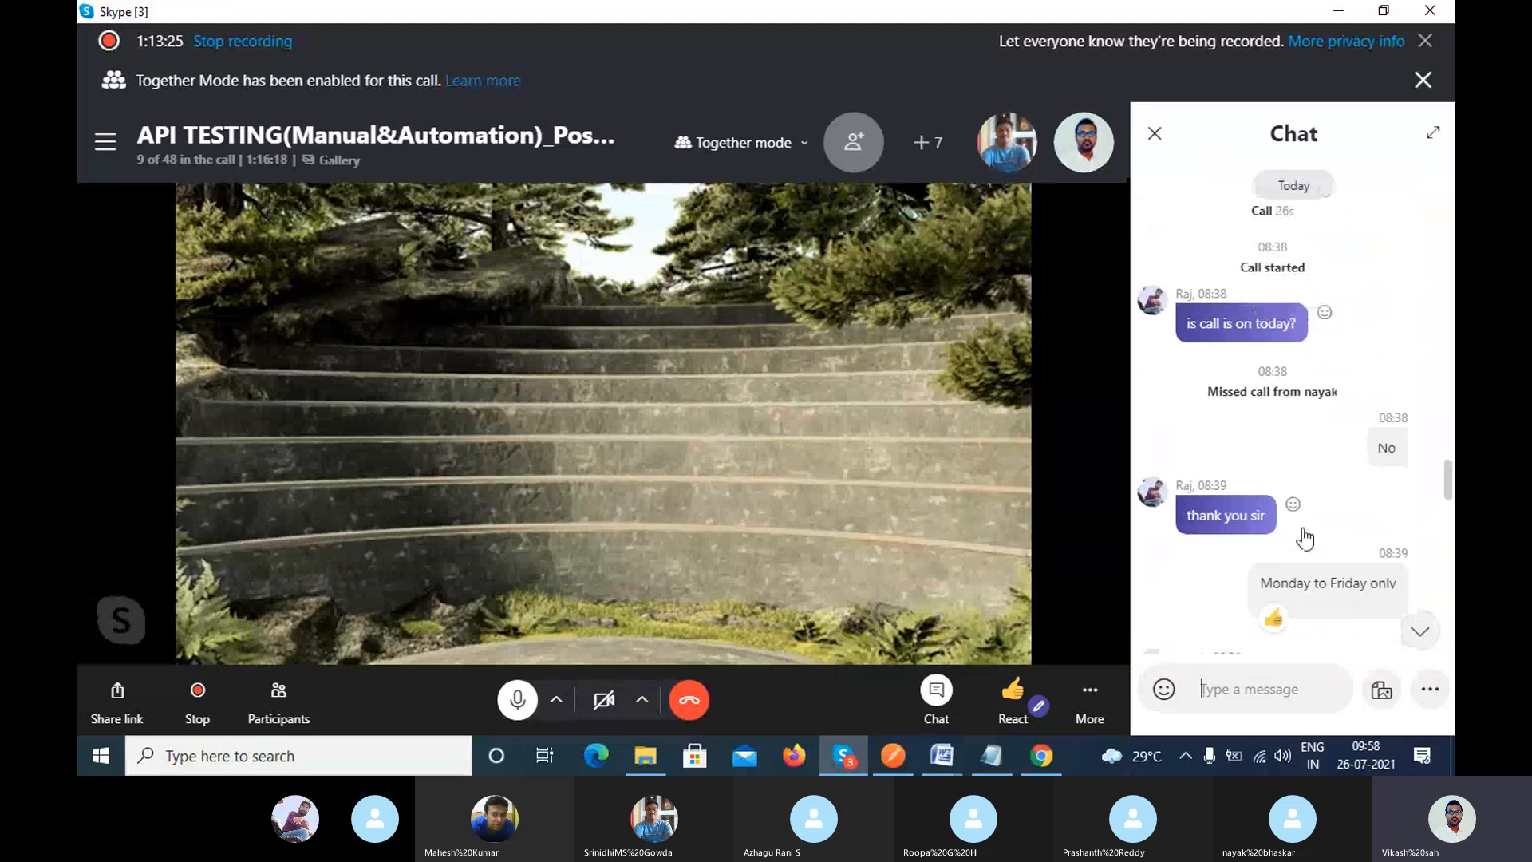
scroll(1303, 527, "up", 5)
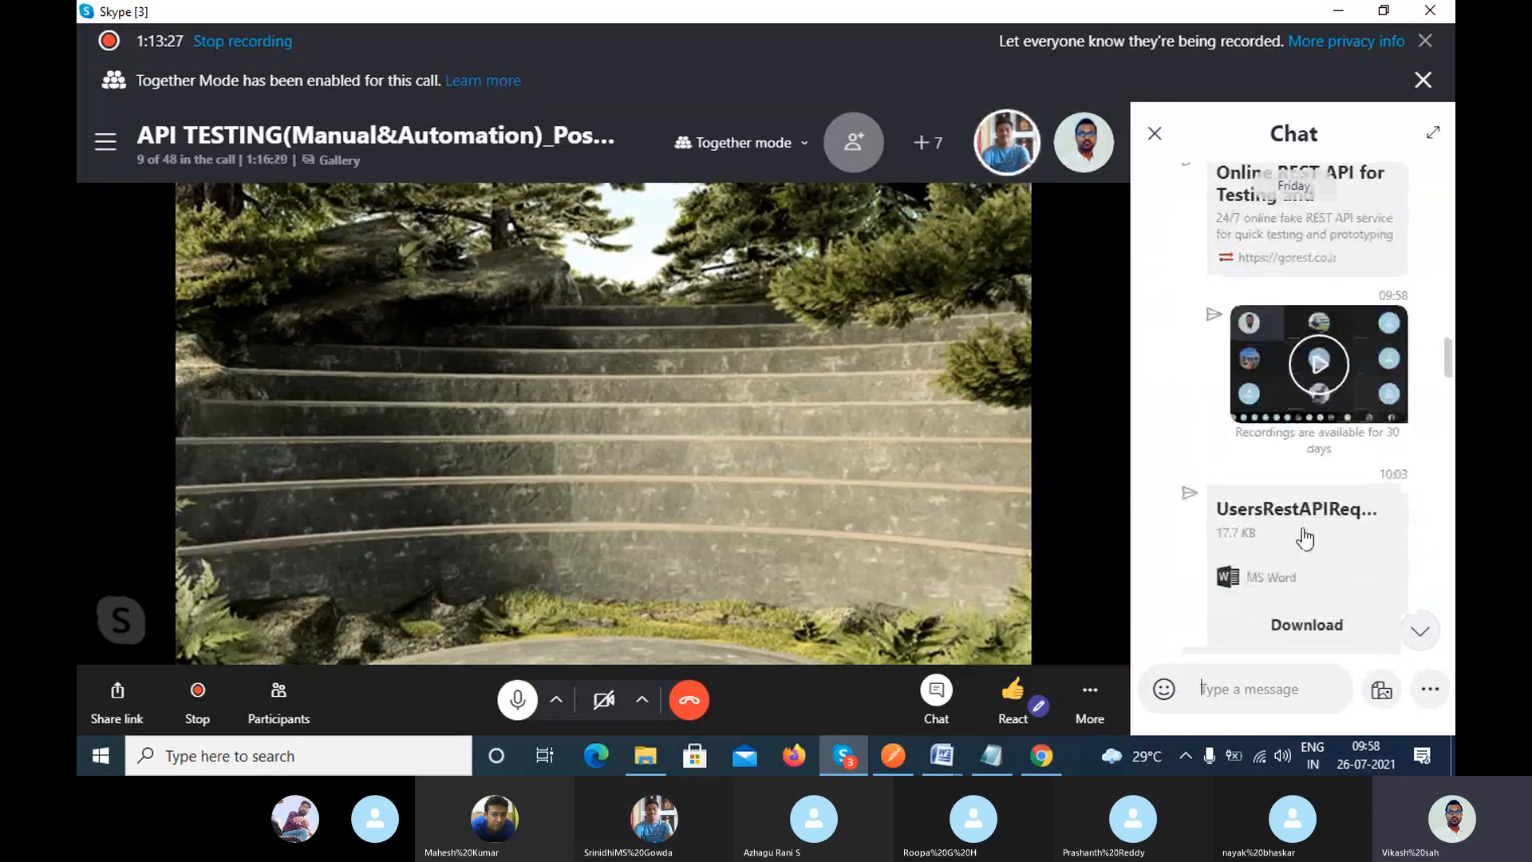
scroll(1302, 479, "down", 1)
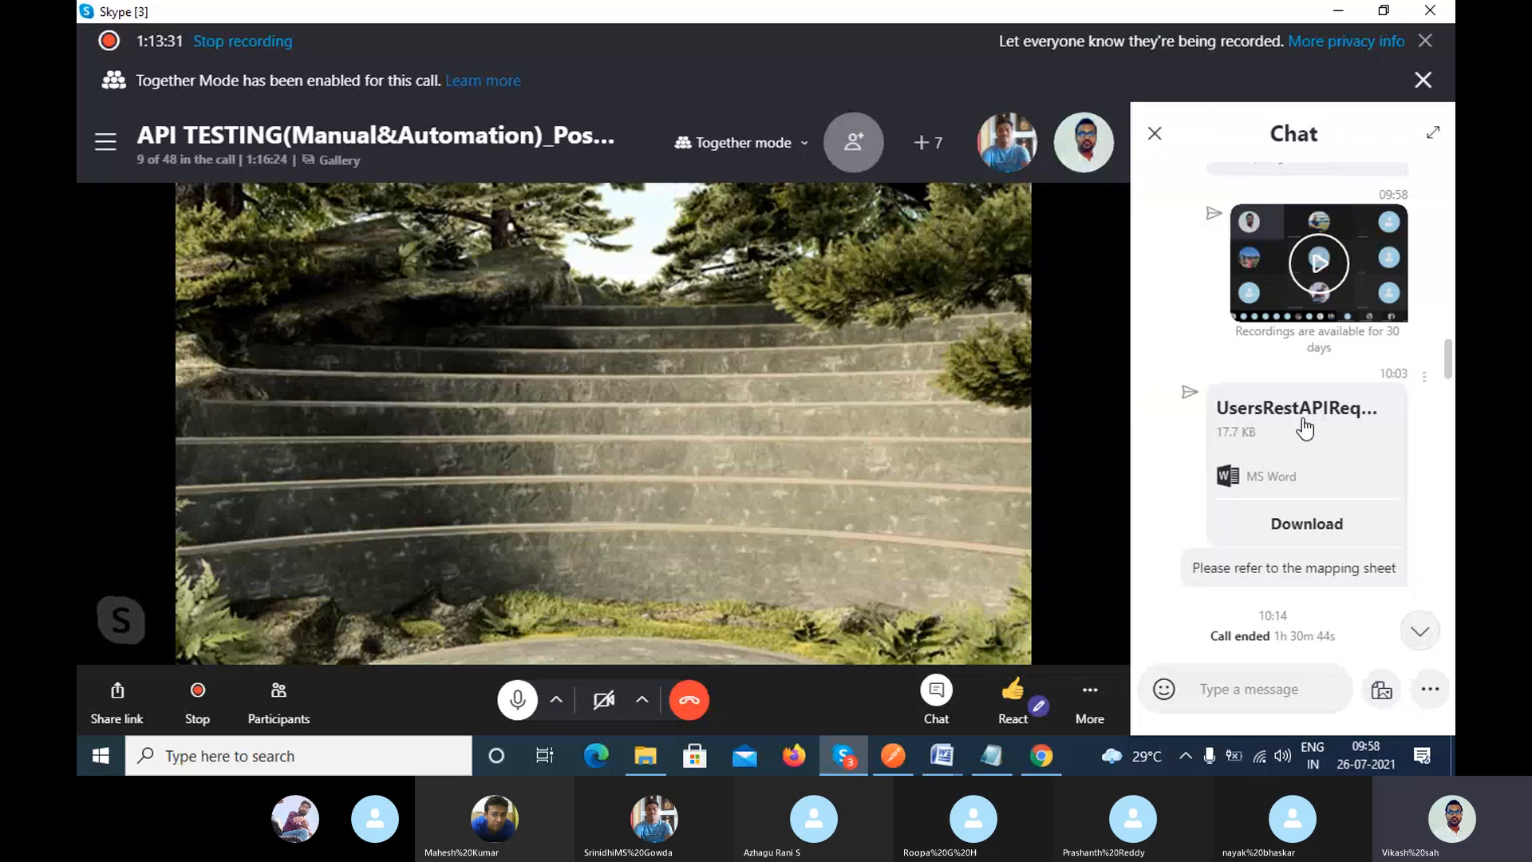
left_click(1156, 136)
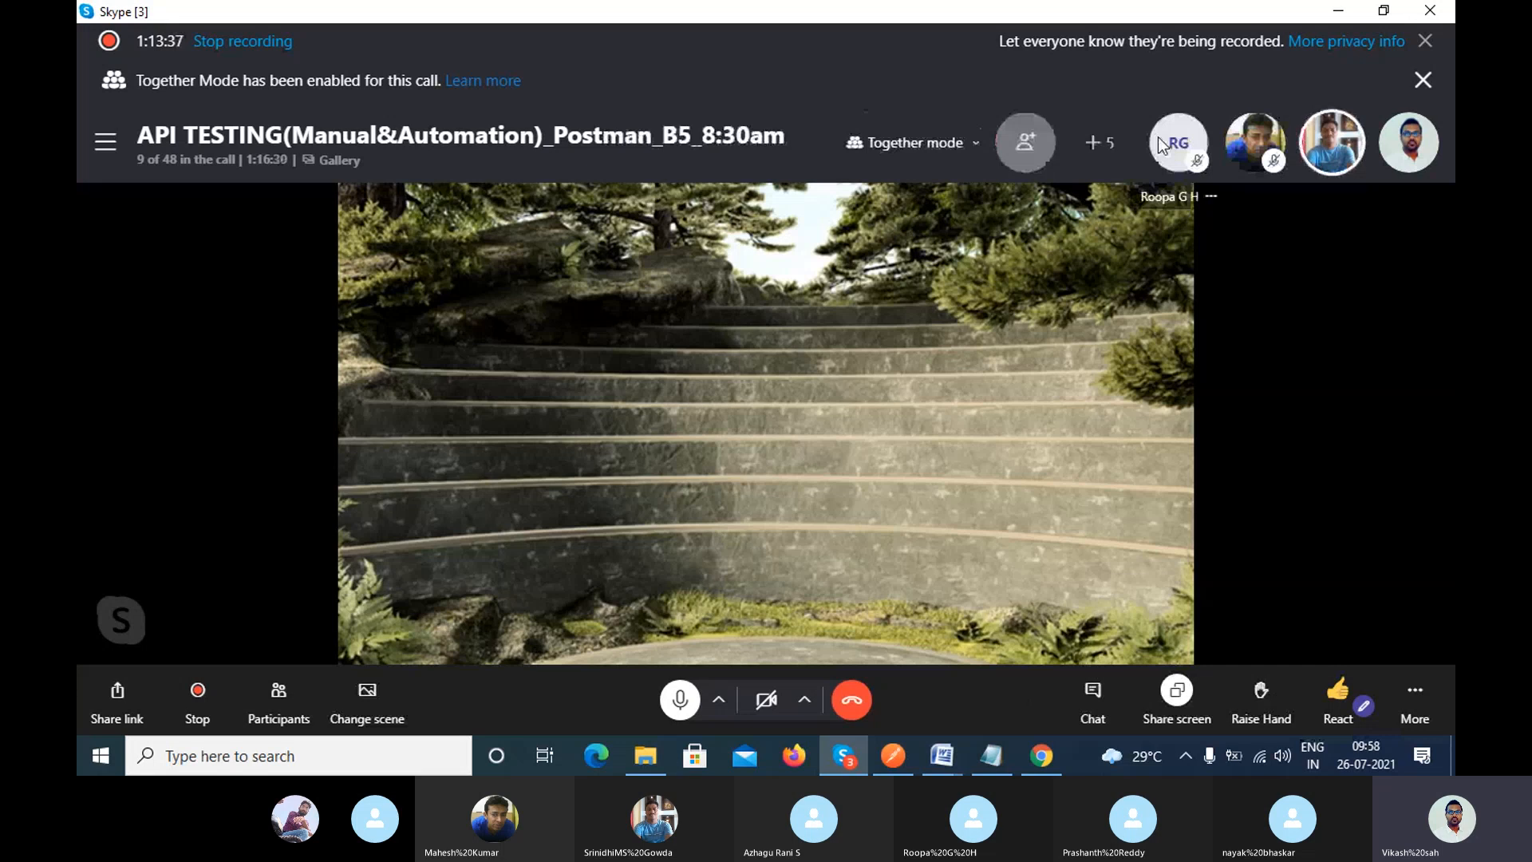
Look through the list of people in the Skype call and close it.
left_click(199, 163)
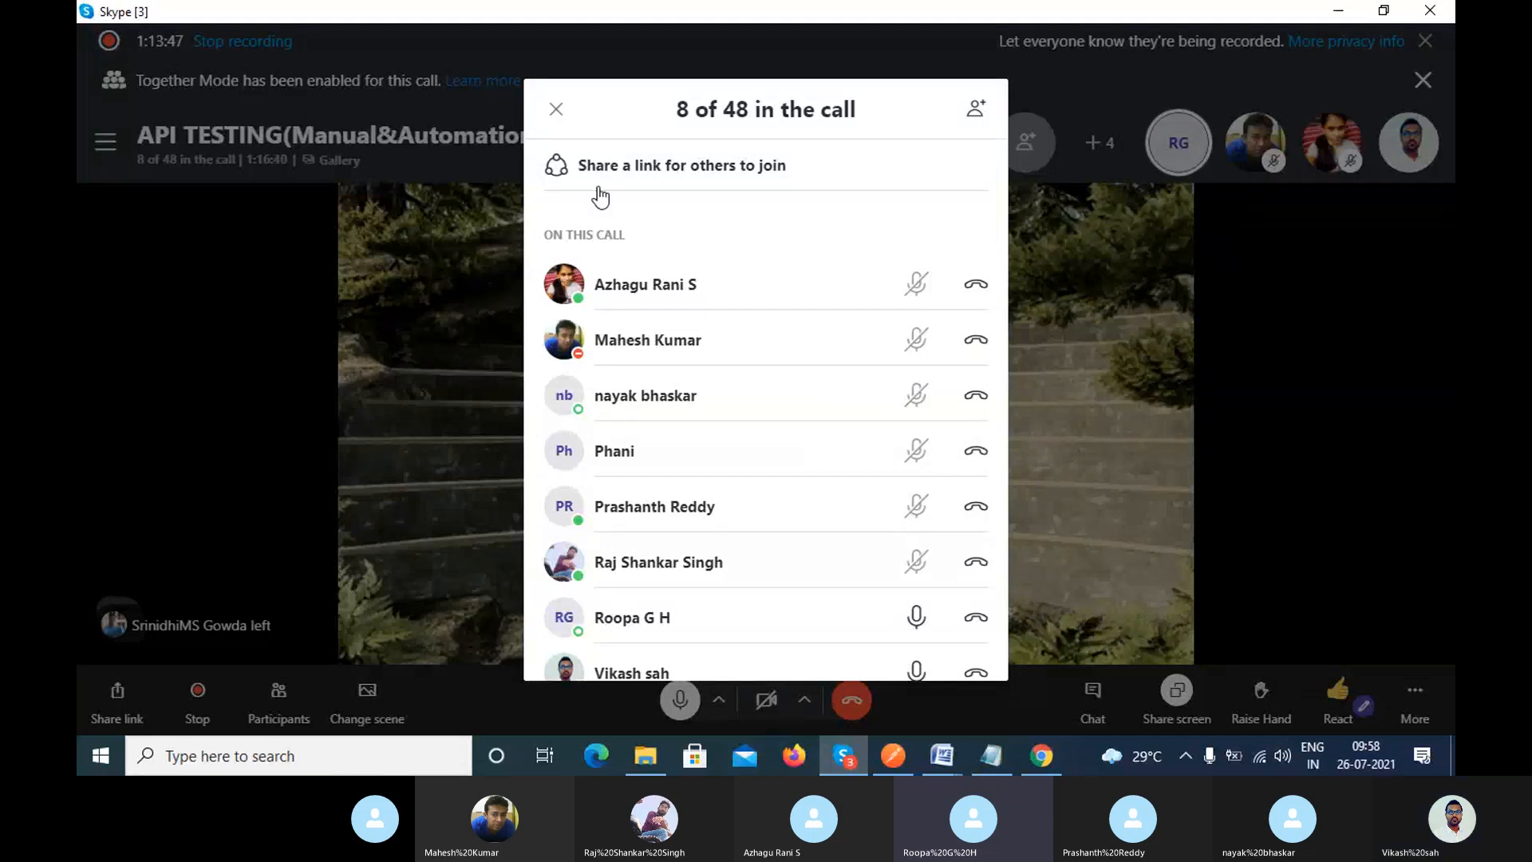
scroll(797, 478, "down", 3)
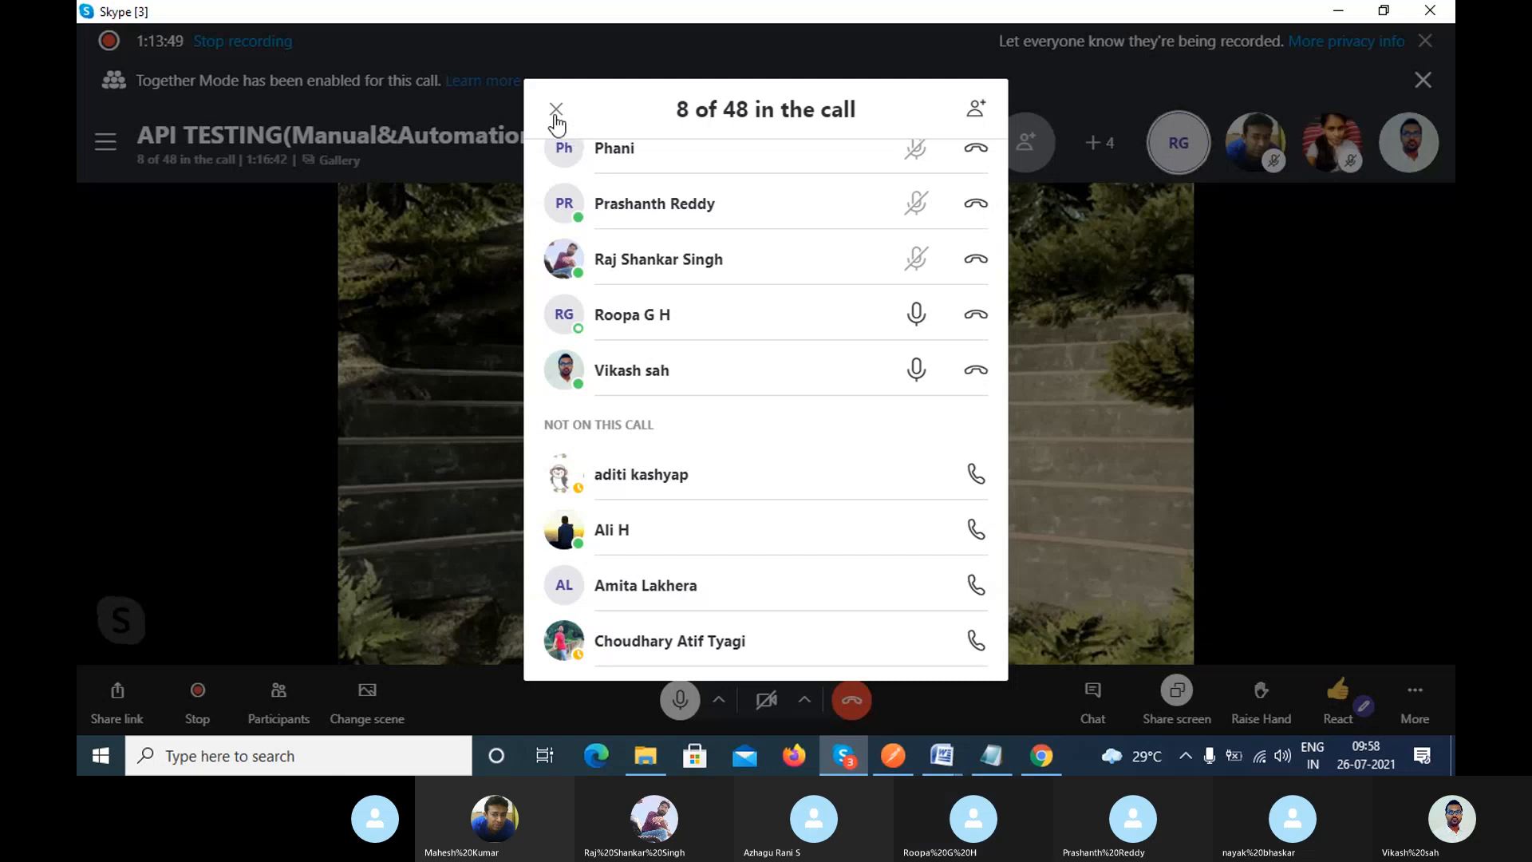
left_click(556, 112)
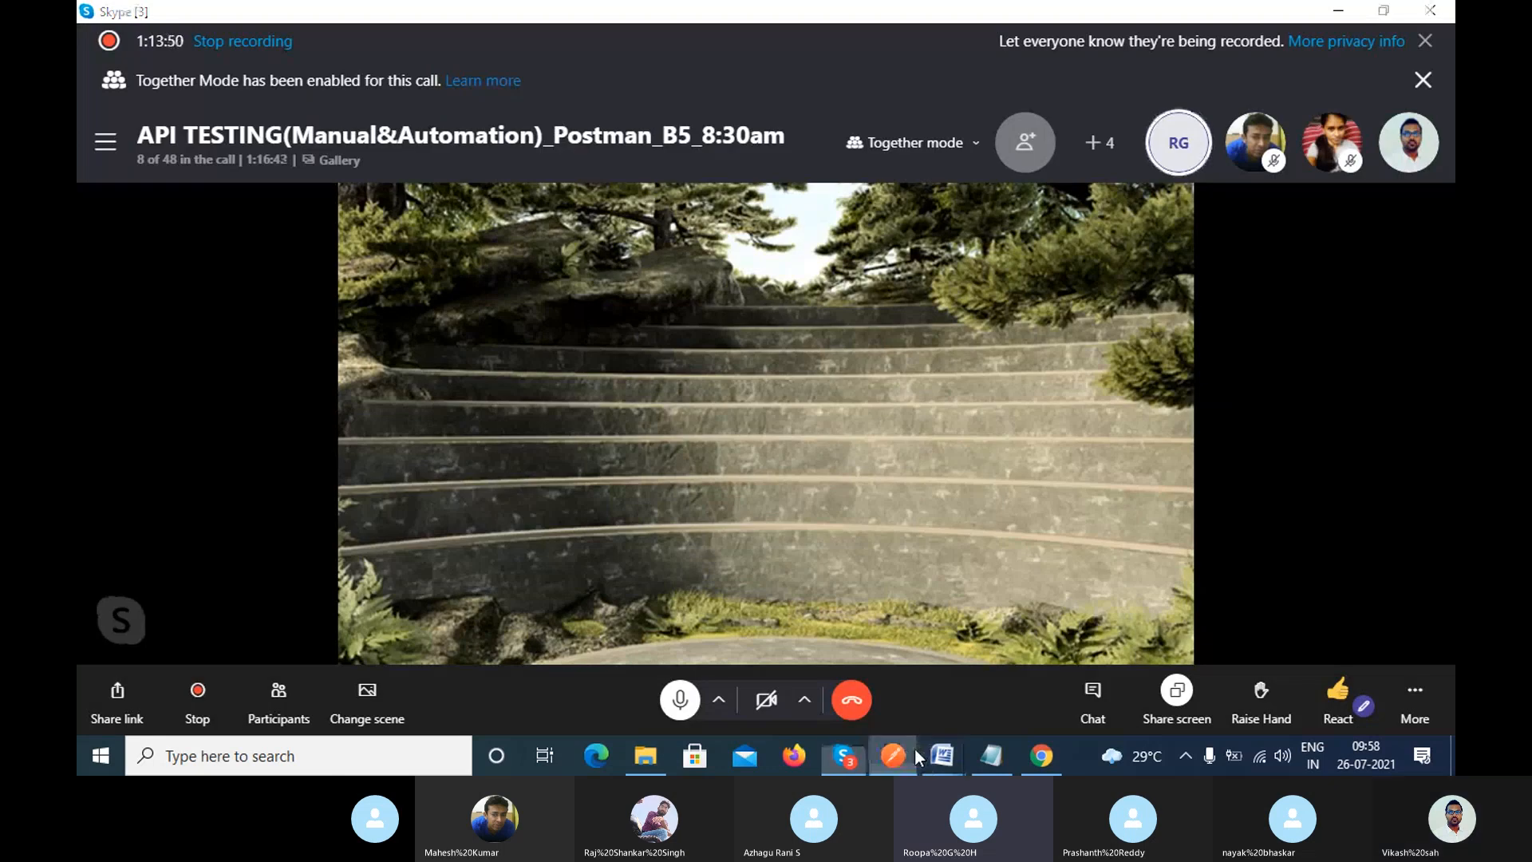
Switch to Postman and highlight the request URL of the Creating the users request.
left_click(913, 753)
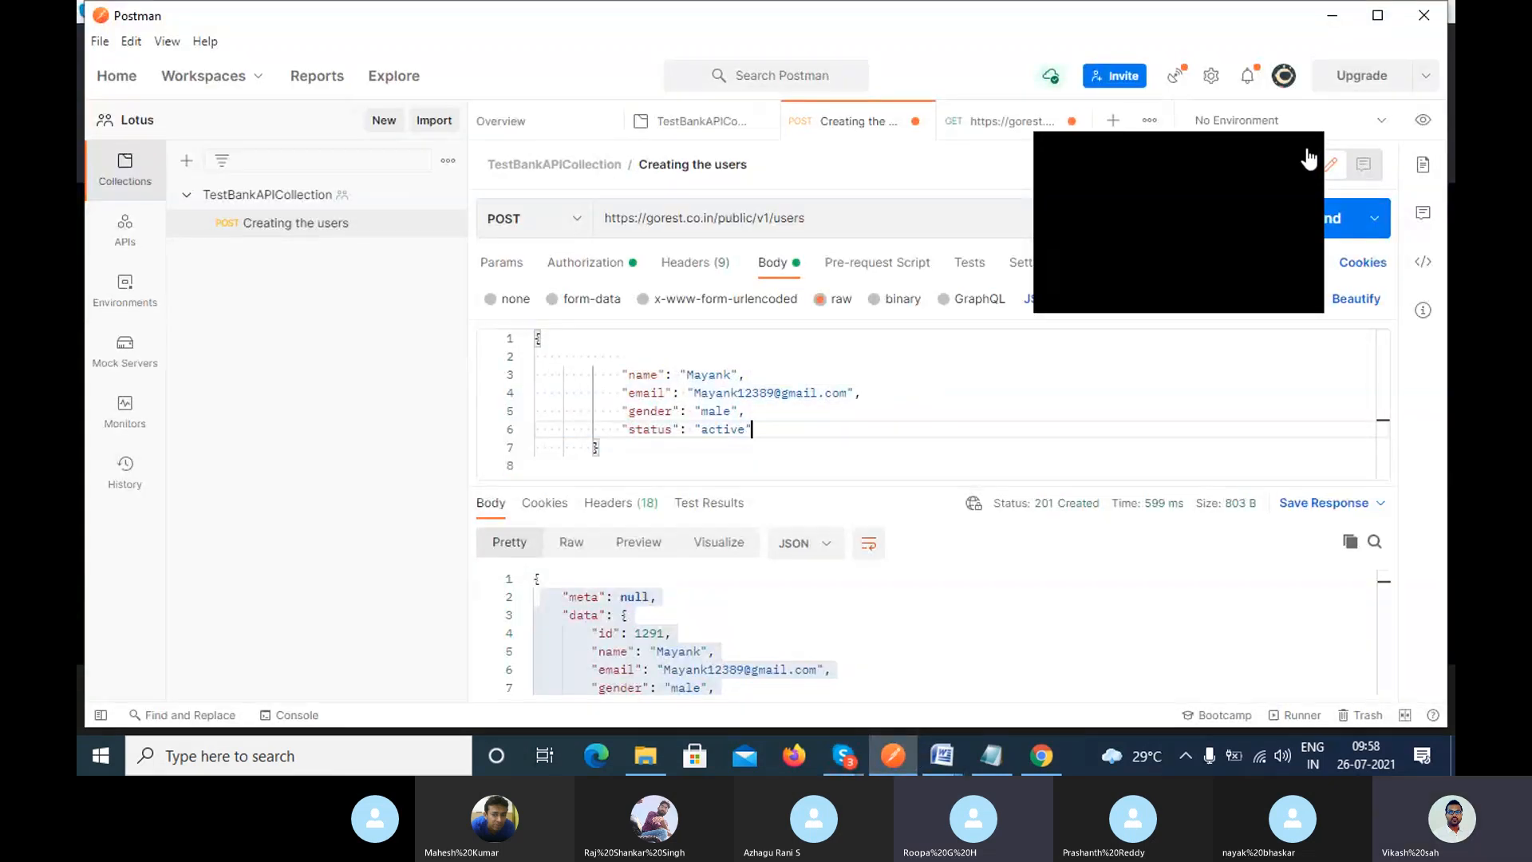
left_click(819, 415)
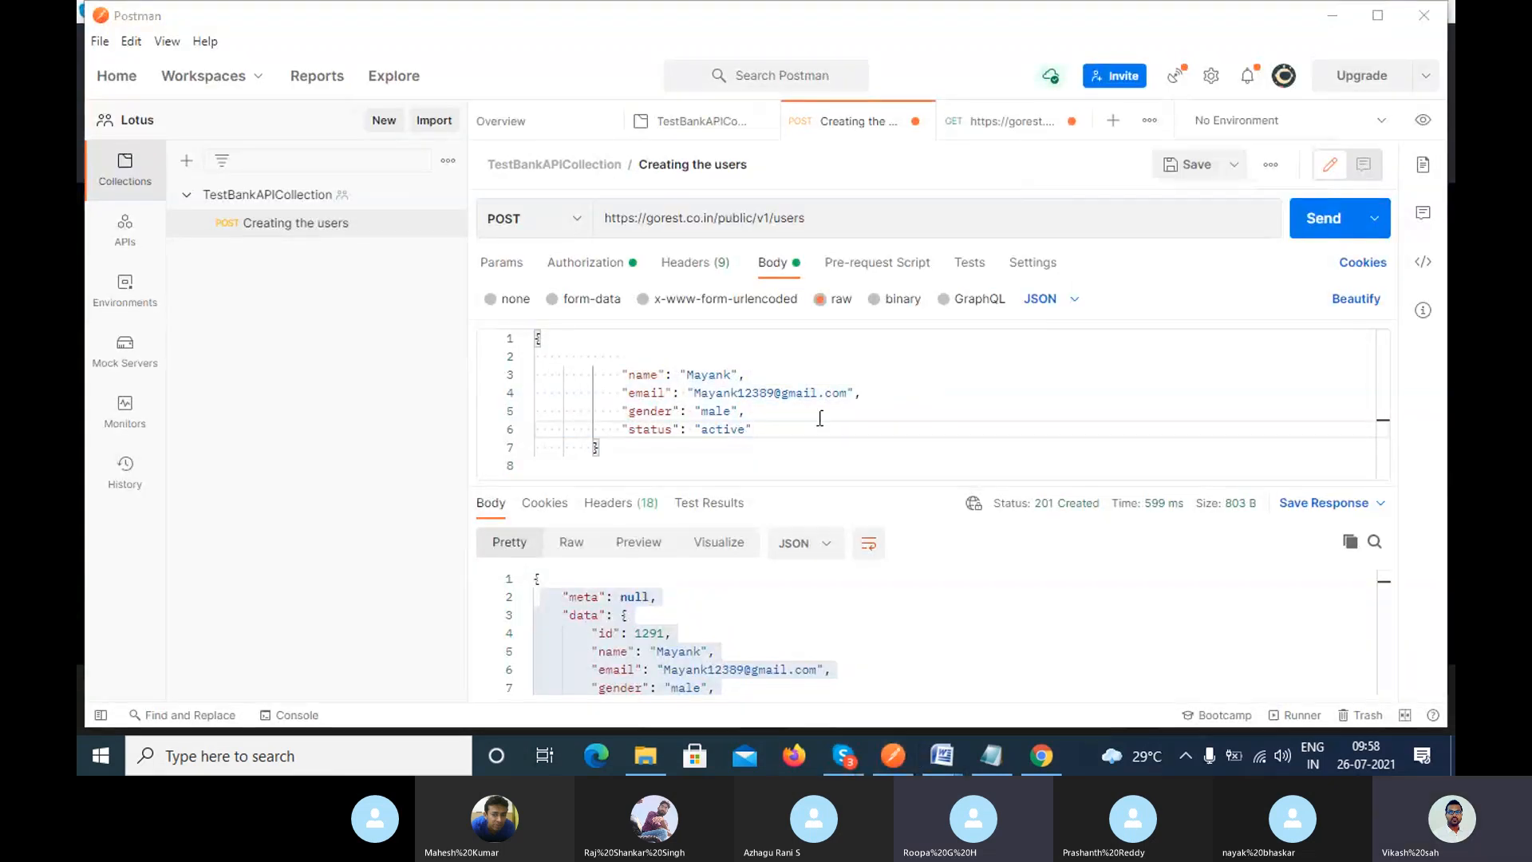
left_click(862, 216)
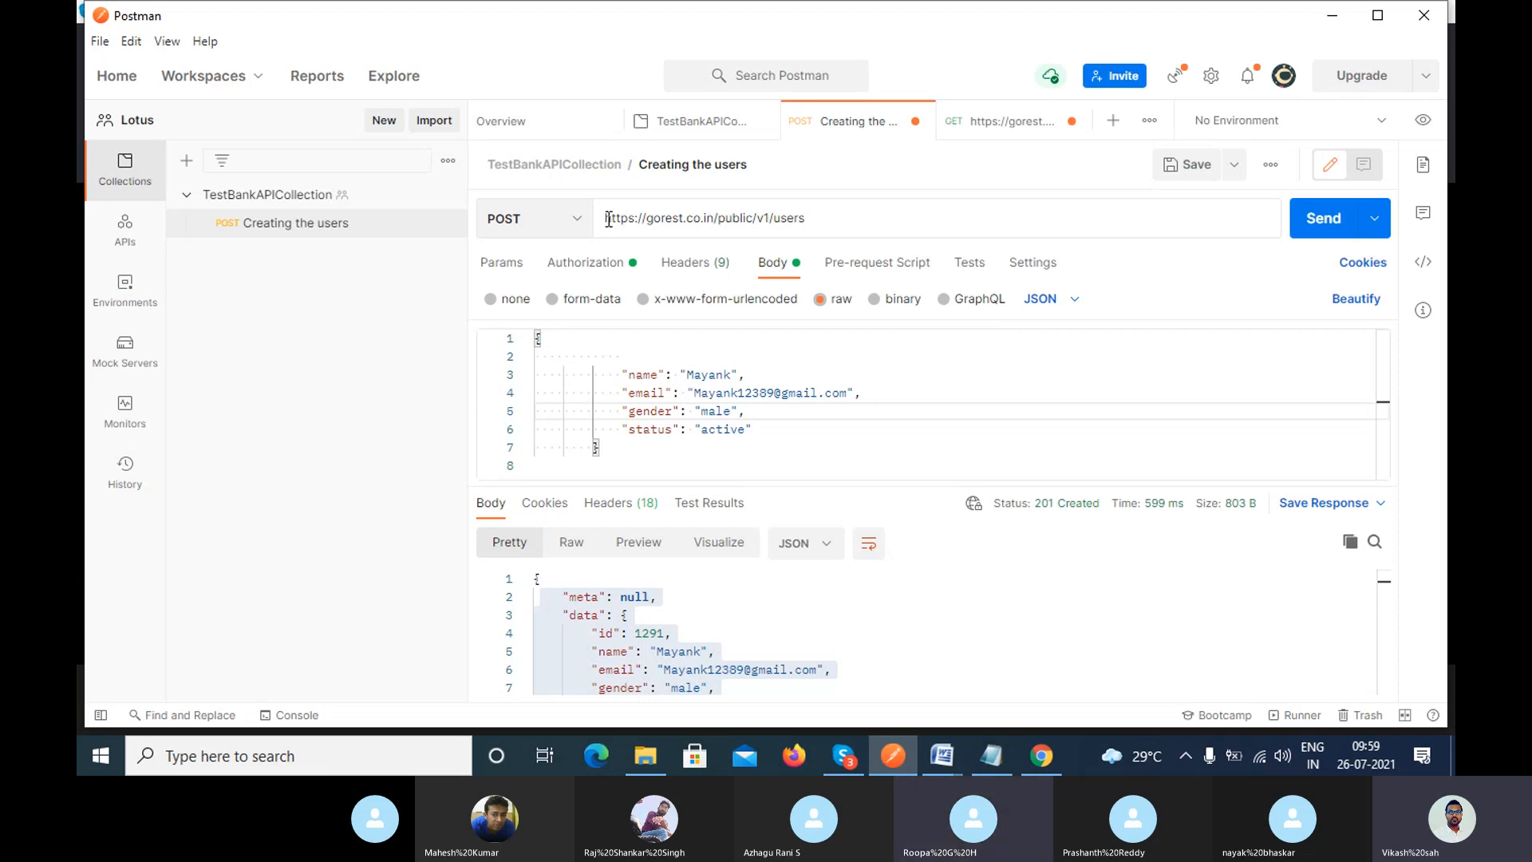
left_click_drag(607, 219, 814, 230)
Switch to Chrome and open the MakeMyTrip website in a new tab.
left_click(1056, 746)
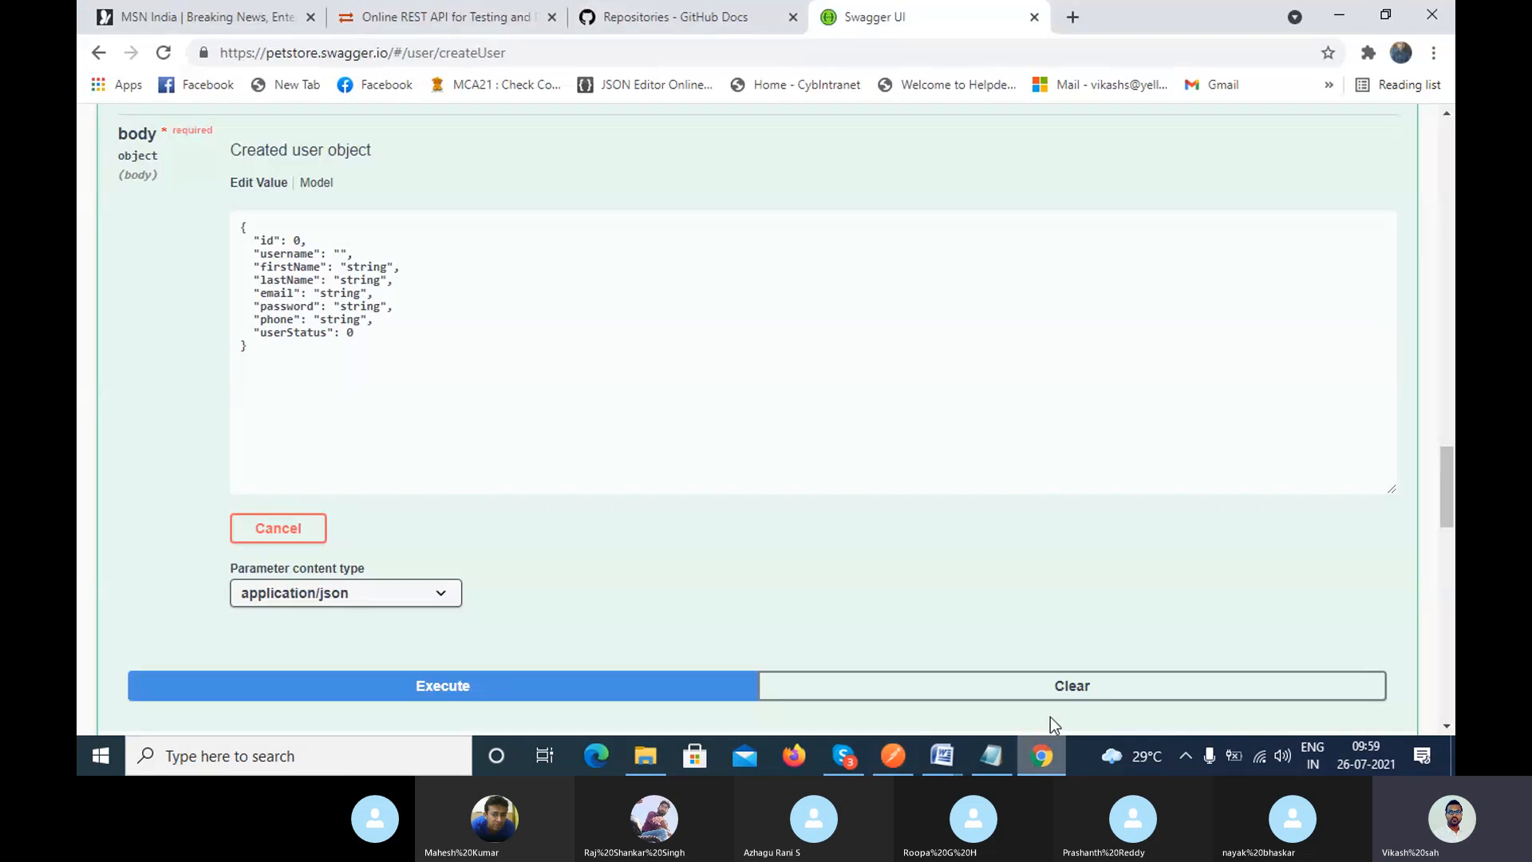
left_click(1072, 17)
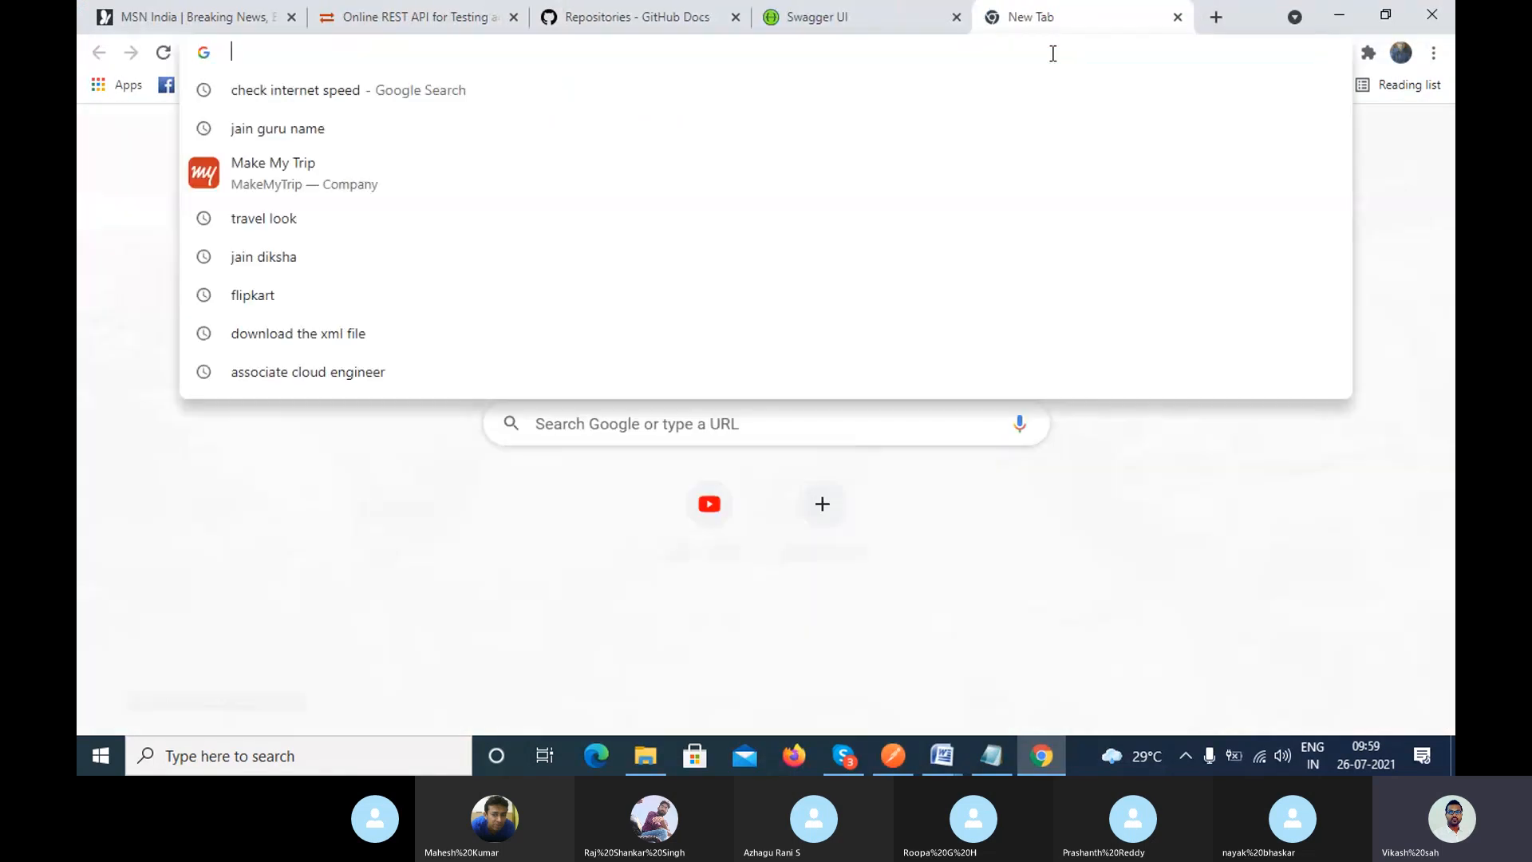
type("mak")
key("Return")
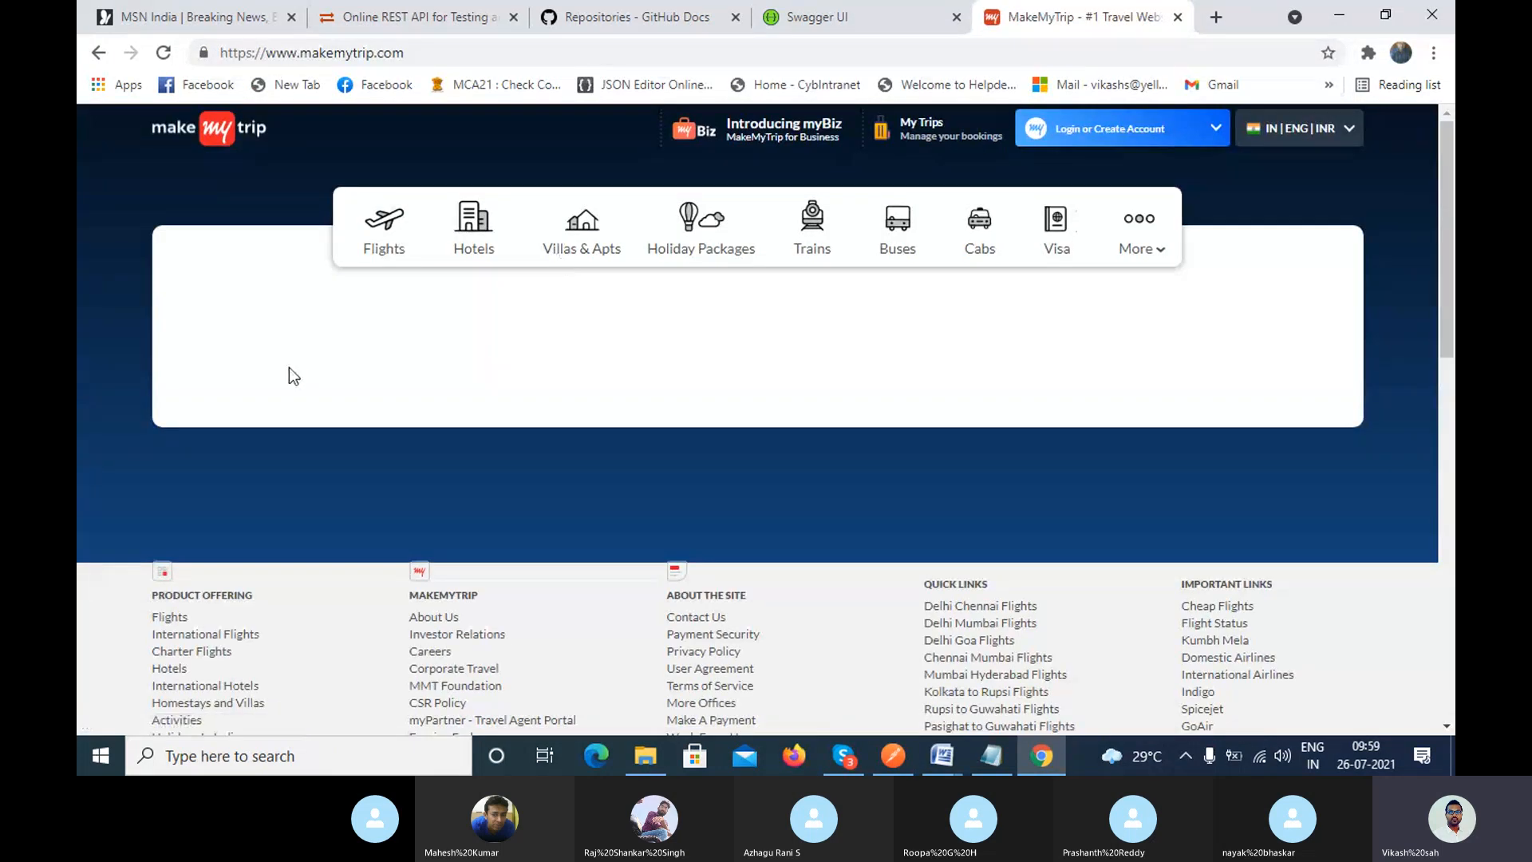
Inspect the MakeMyTrip page with the developer tools and show its network activity.
right_click(108, 308)
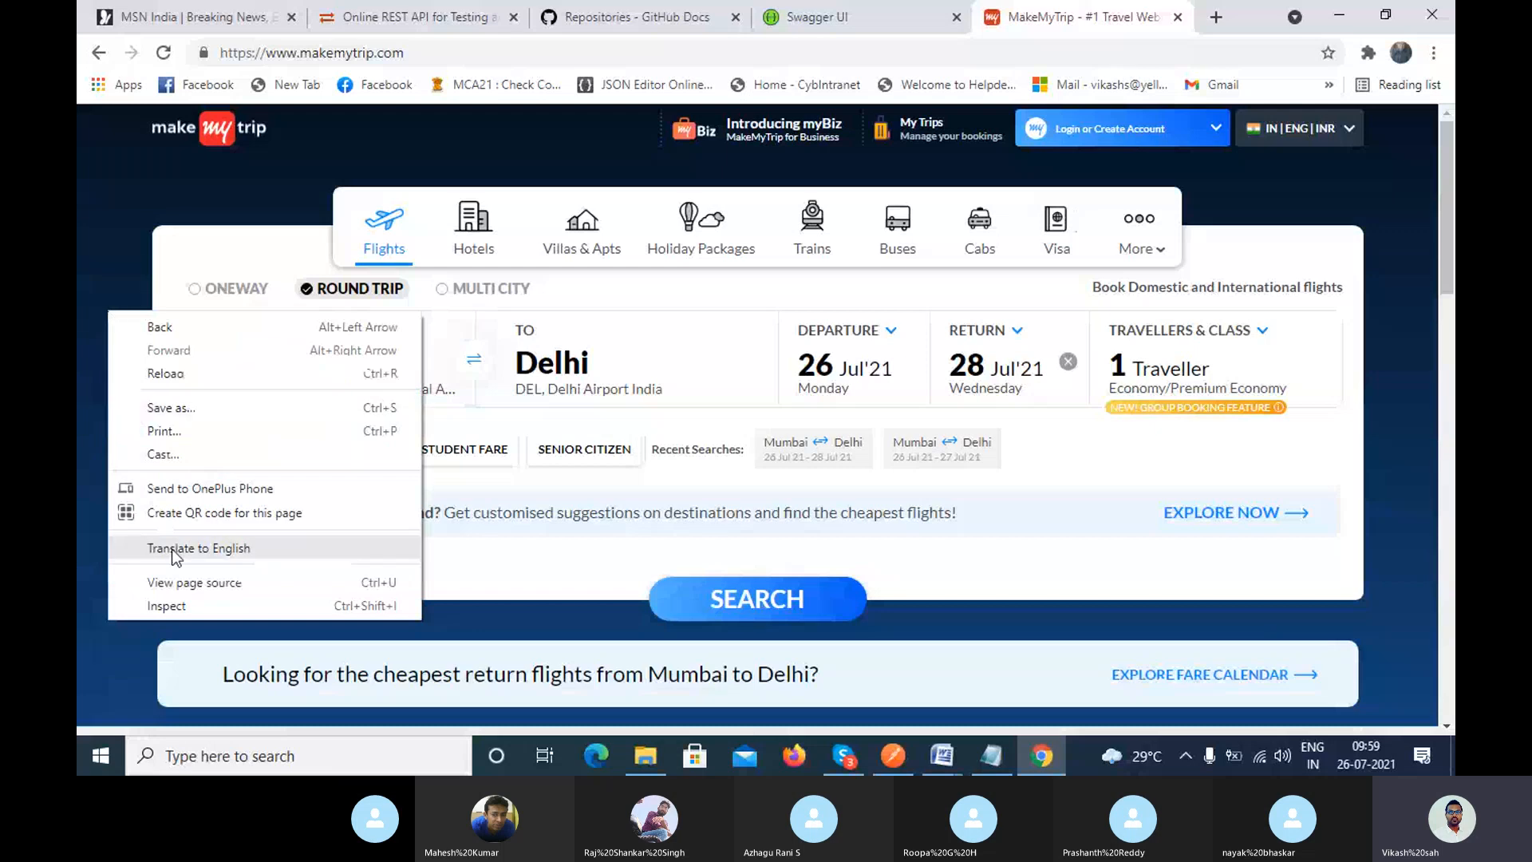
left_click(170, 605)
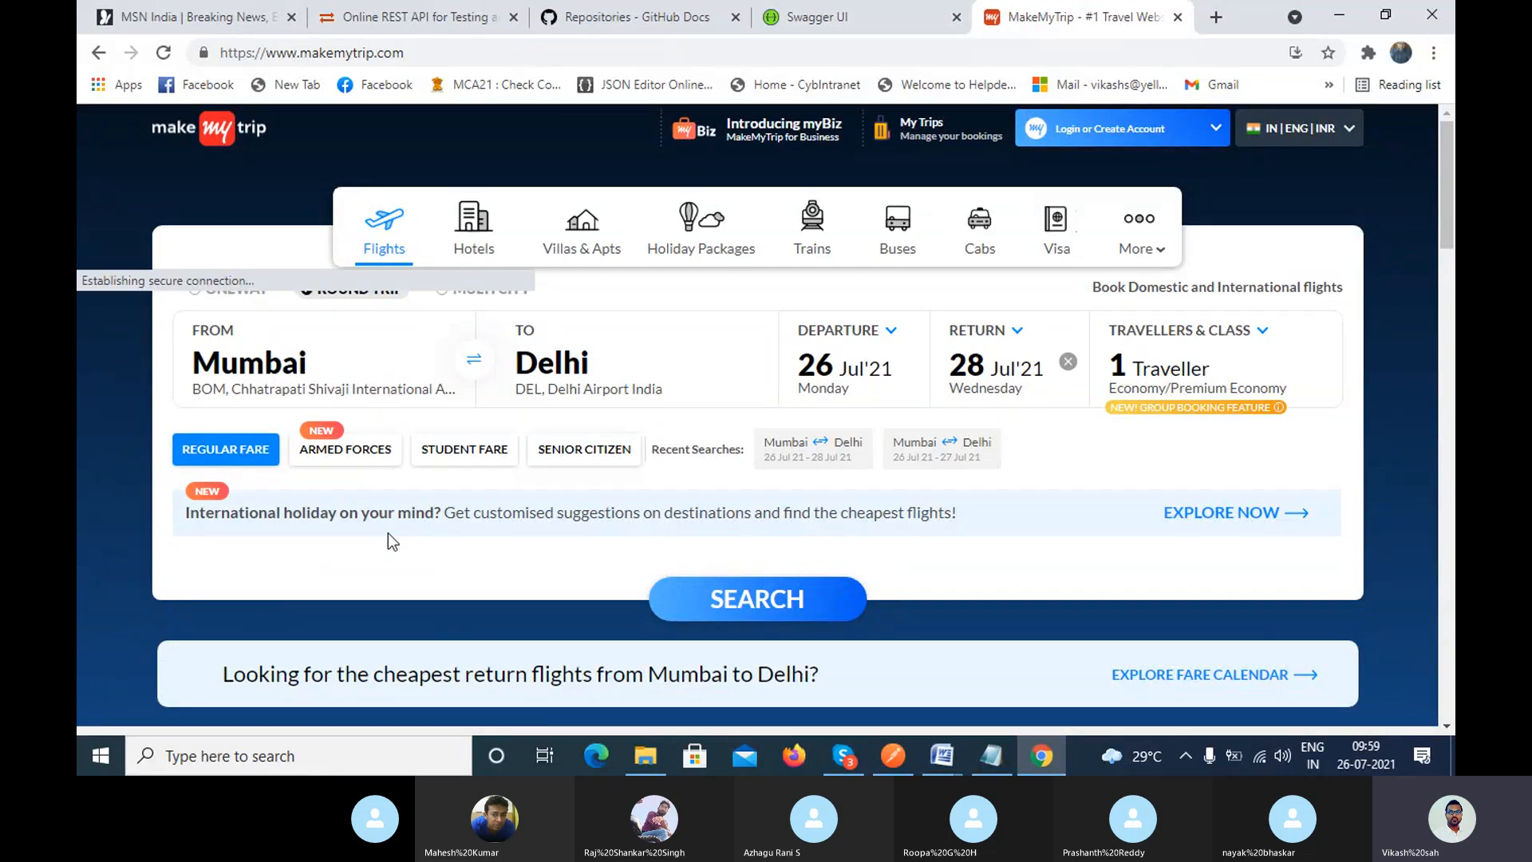
left_click(386, 308)
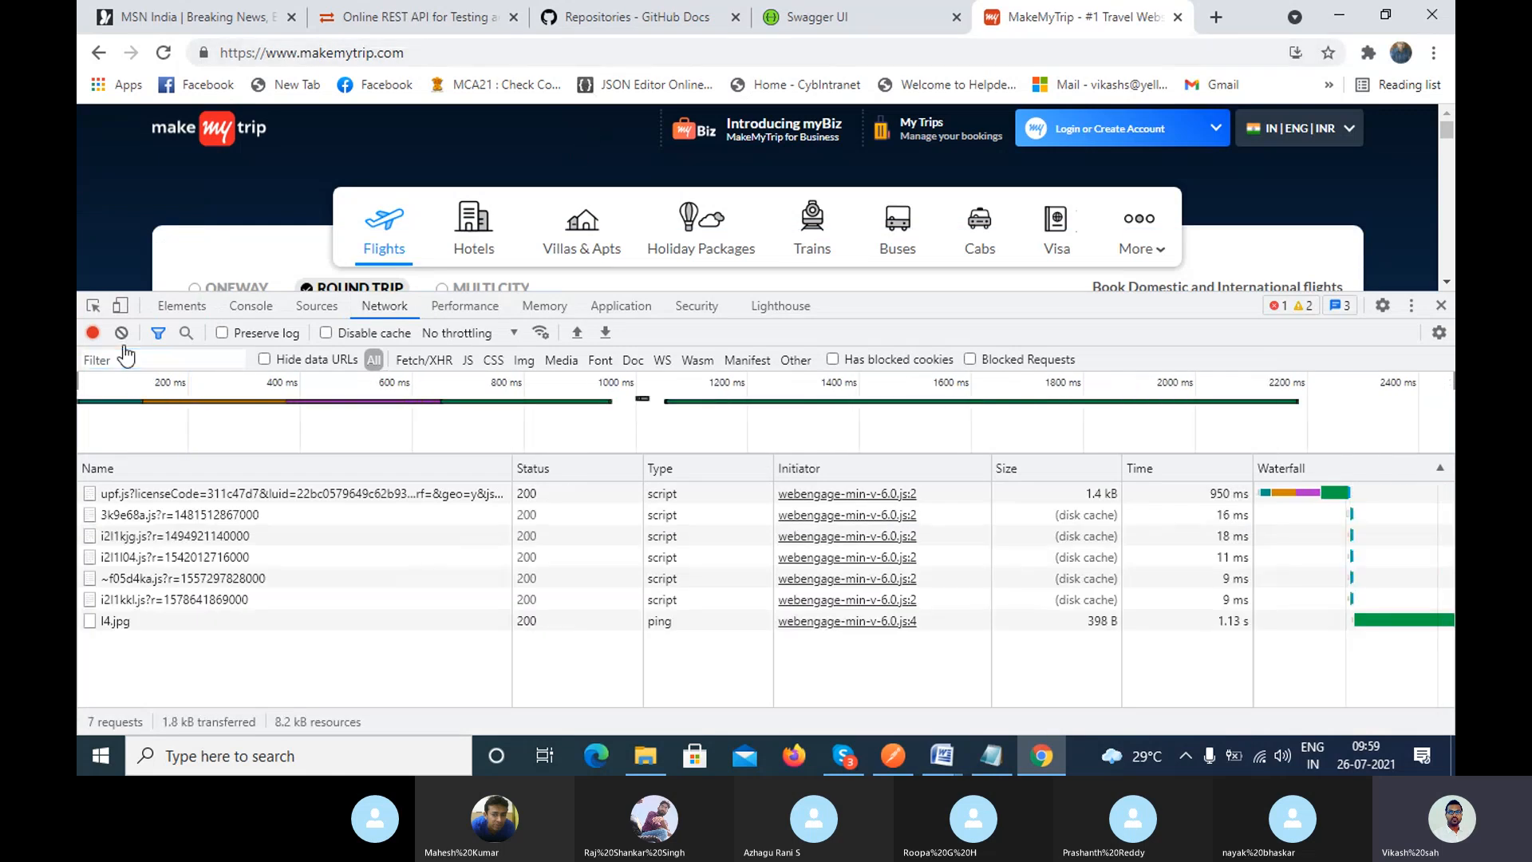
left_click(121, 331)
left_click(538, 54)
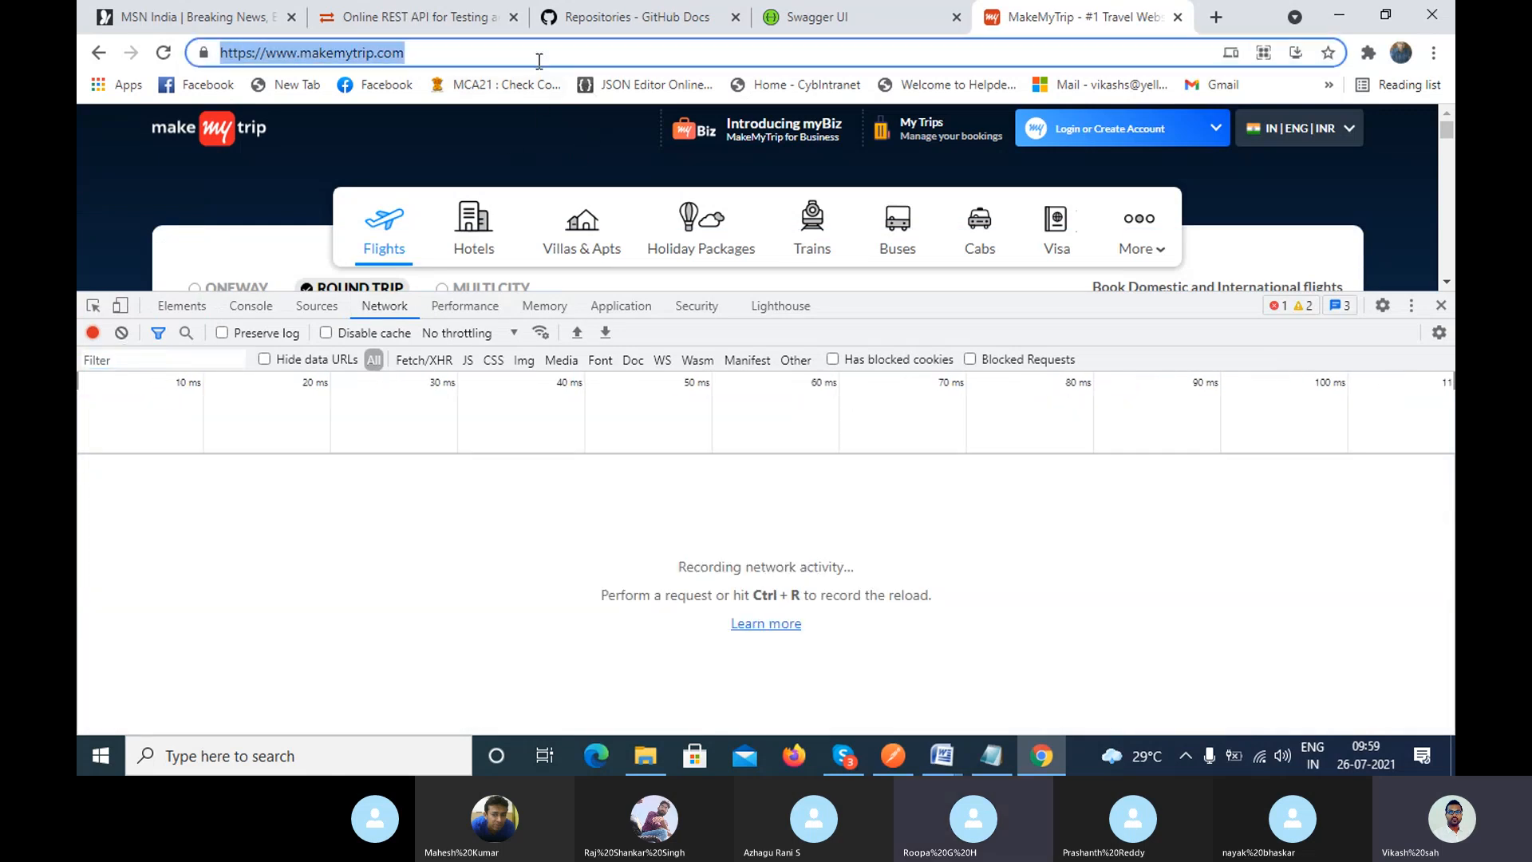
key("Return")
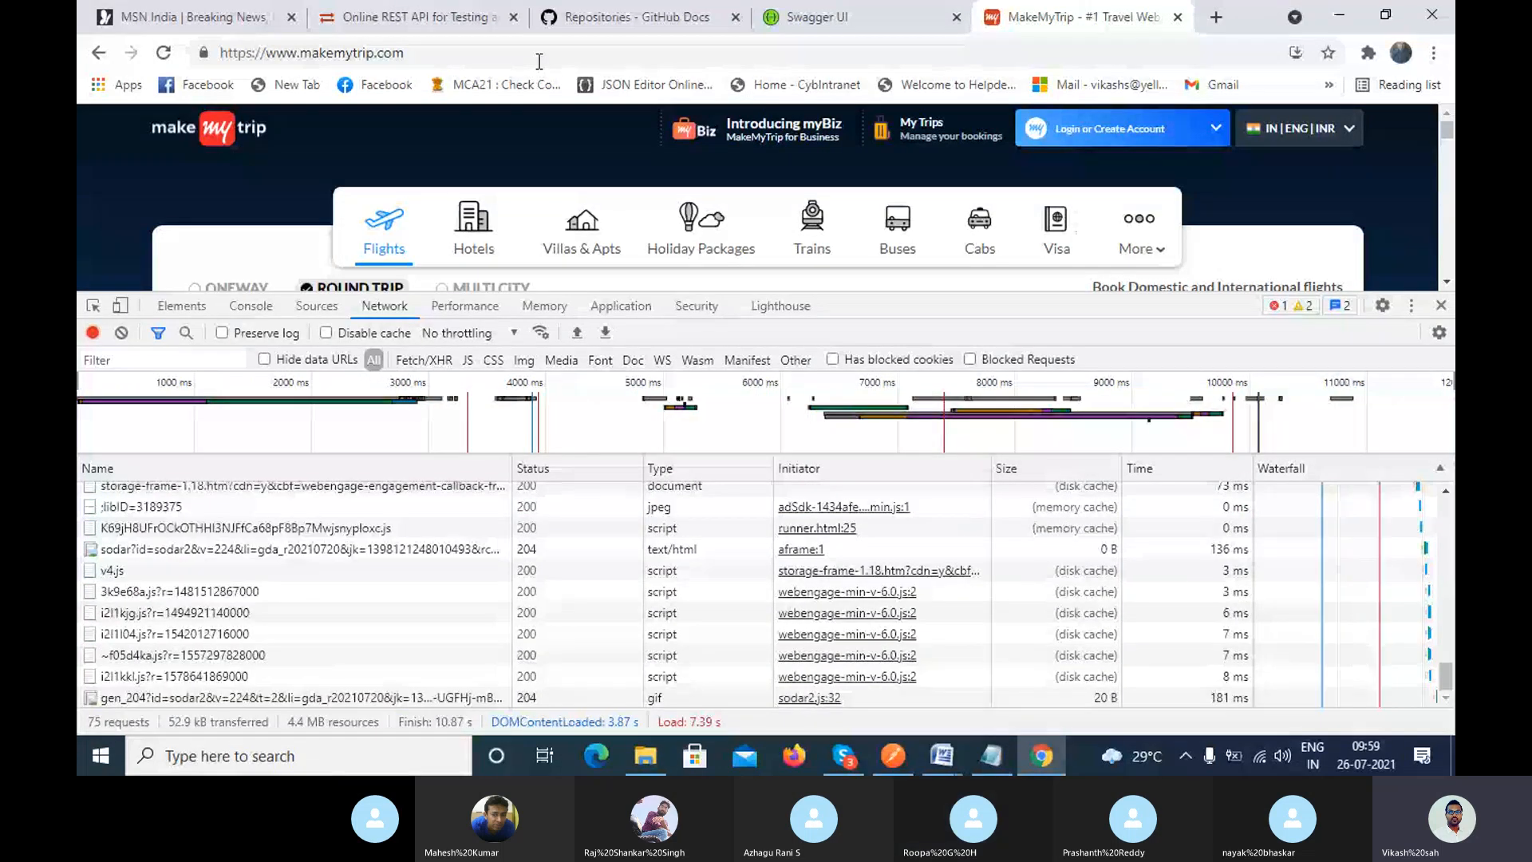
scroll(386, 635, "up", 12)
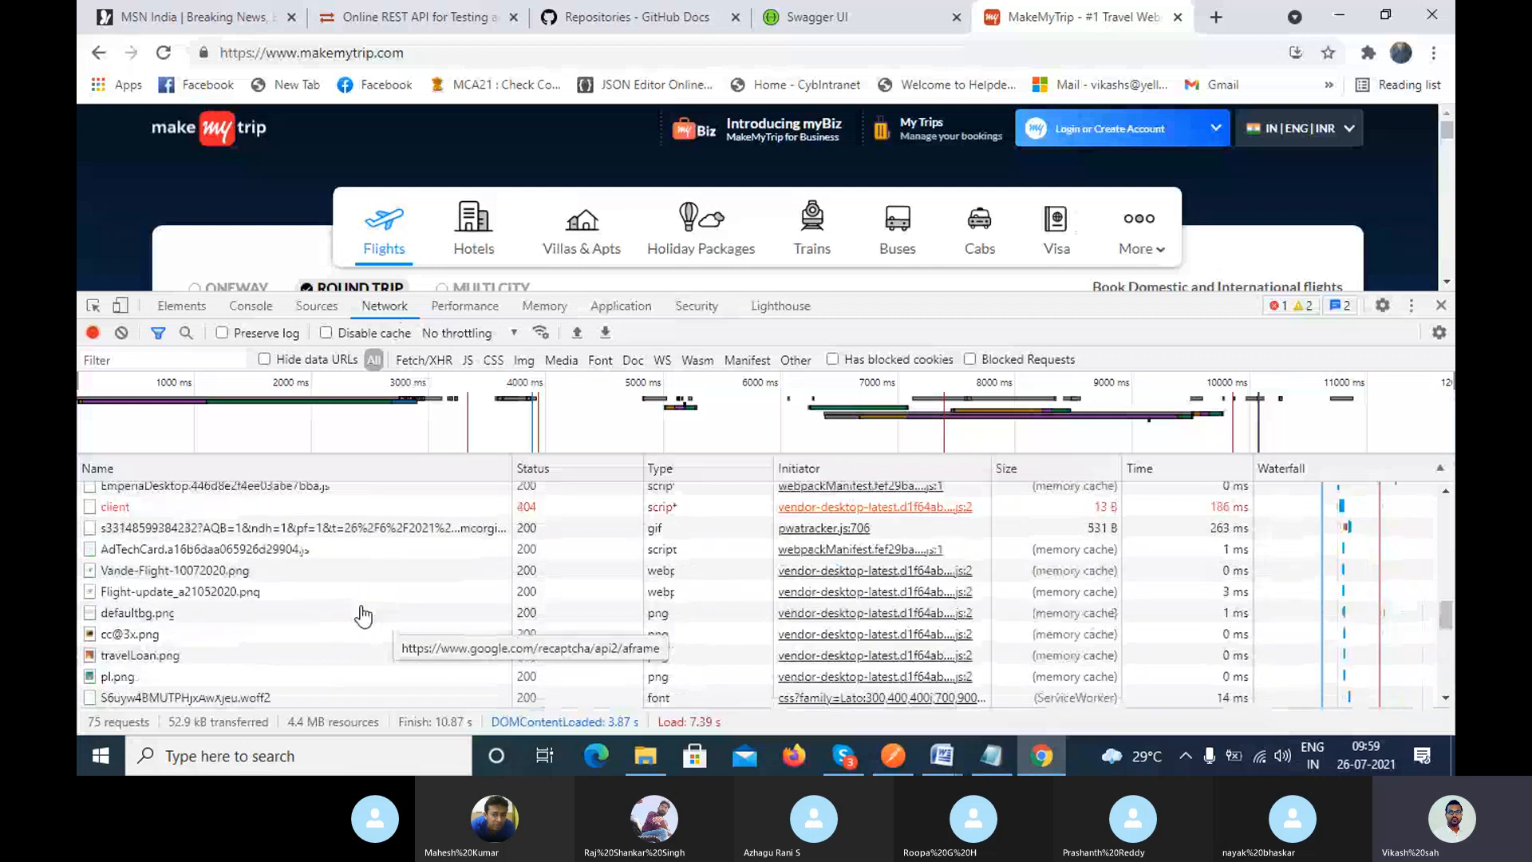
scroll(337, 608, "up", 3)
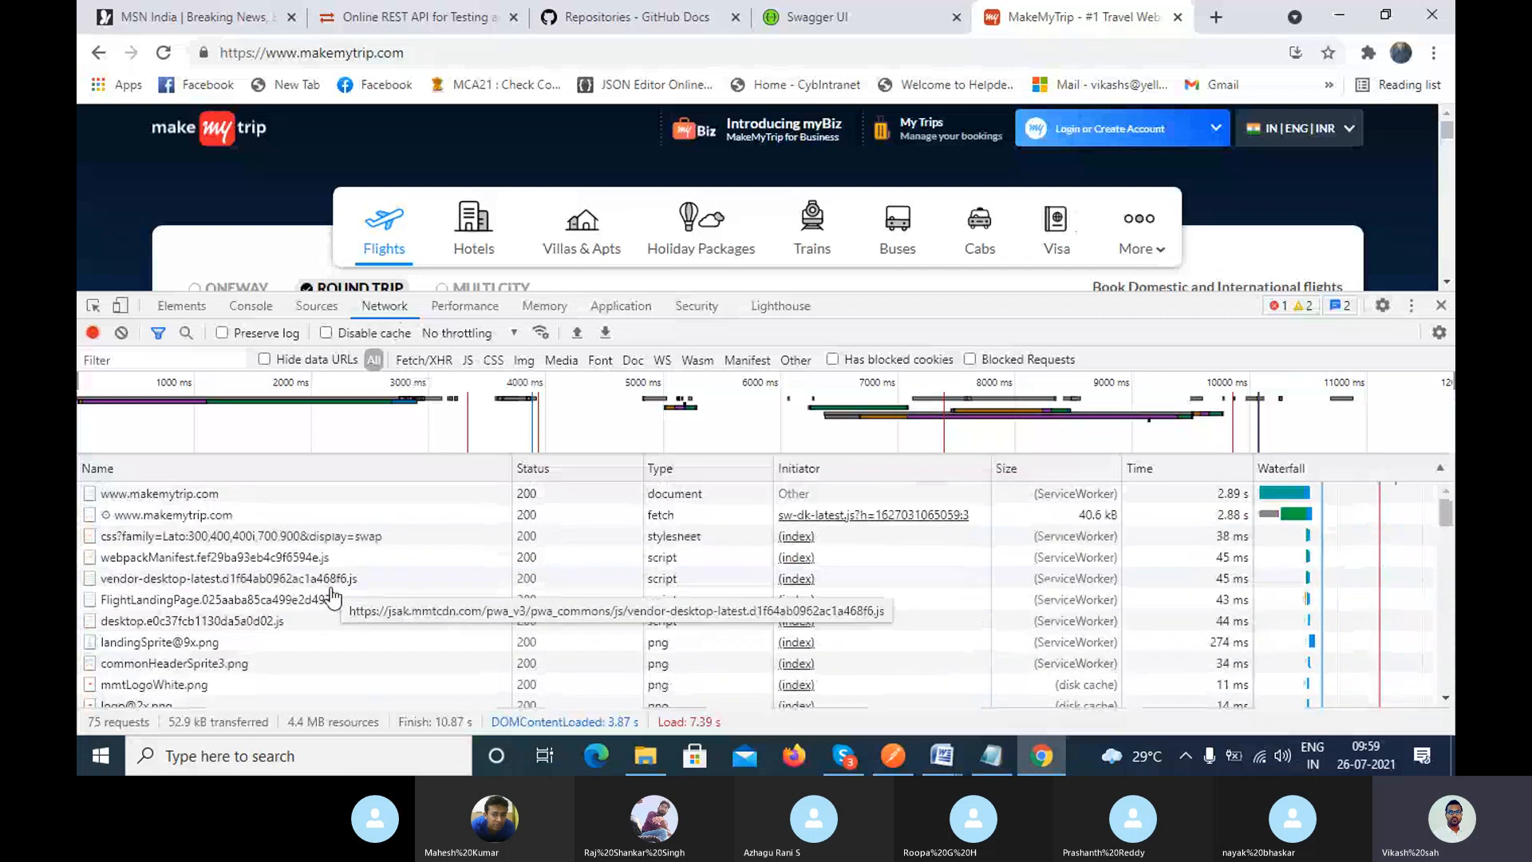
left_click(116, 496)
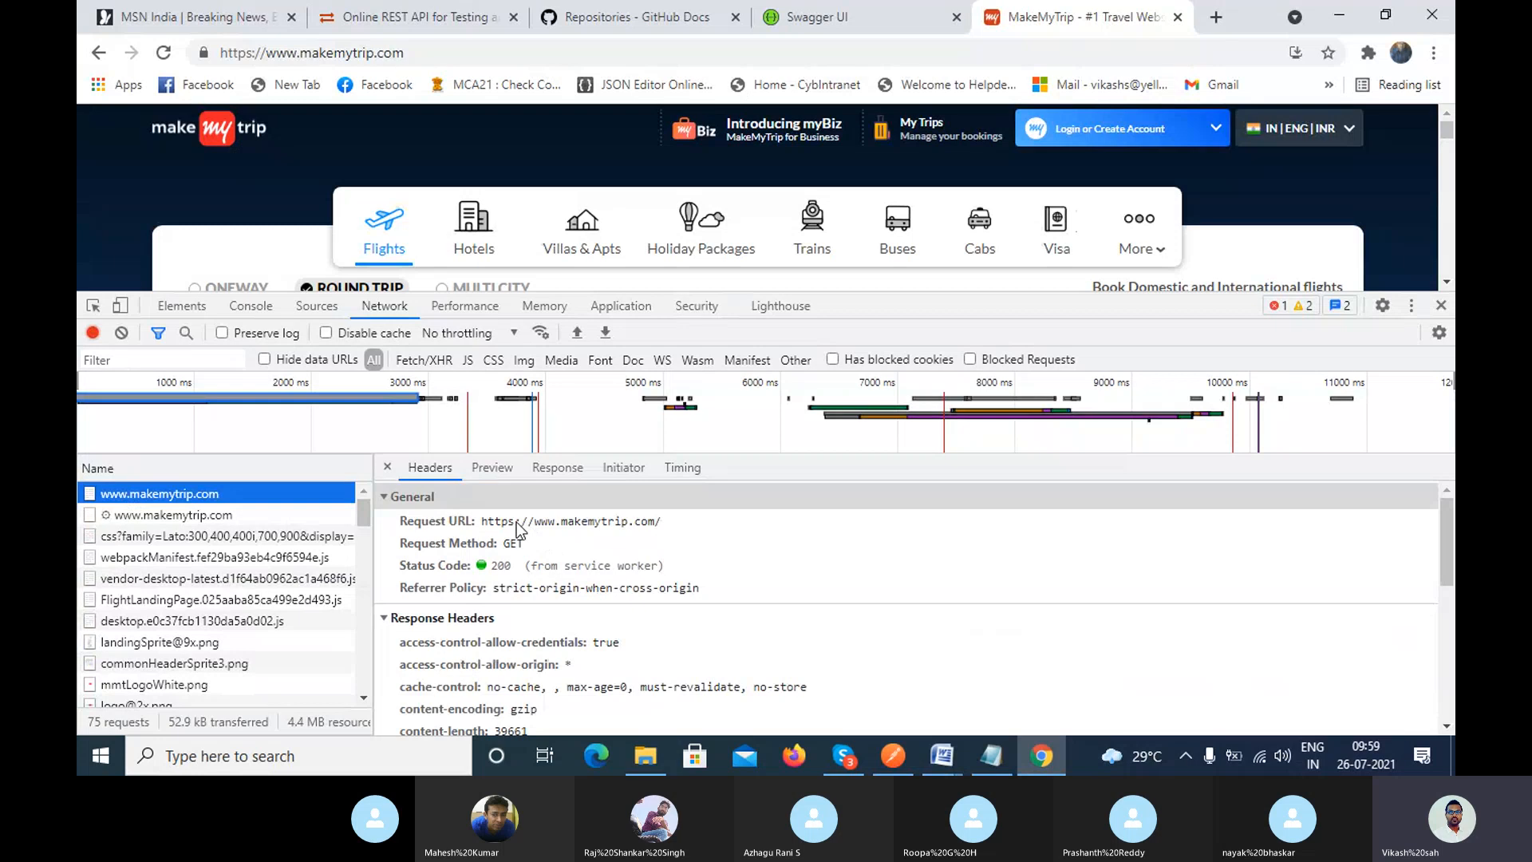
left_click(482, 521)
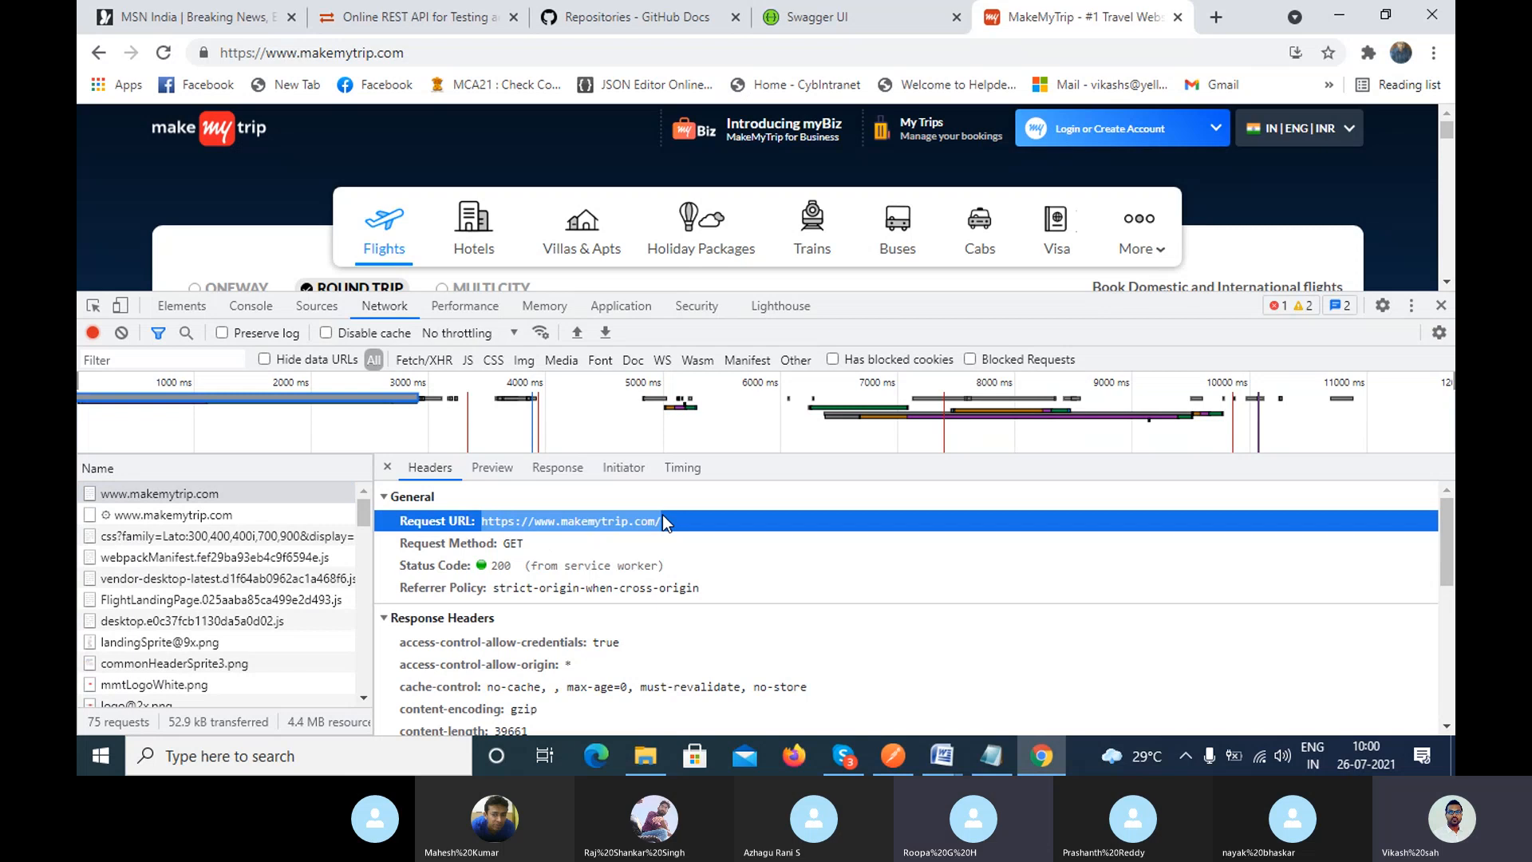
left_click(884, 762)
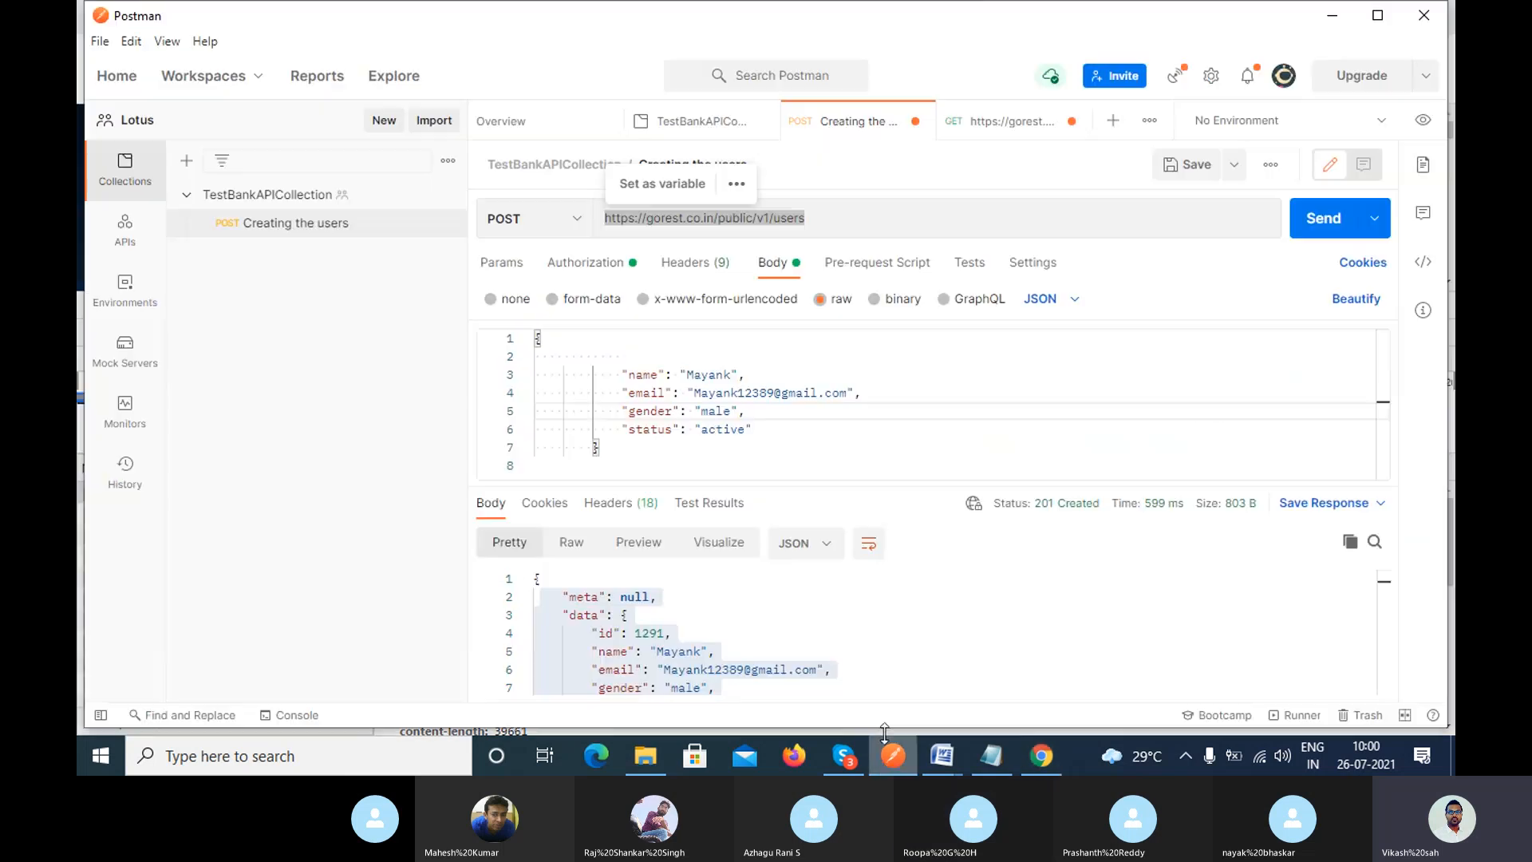
left_click(844, 218)
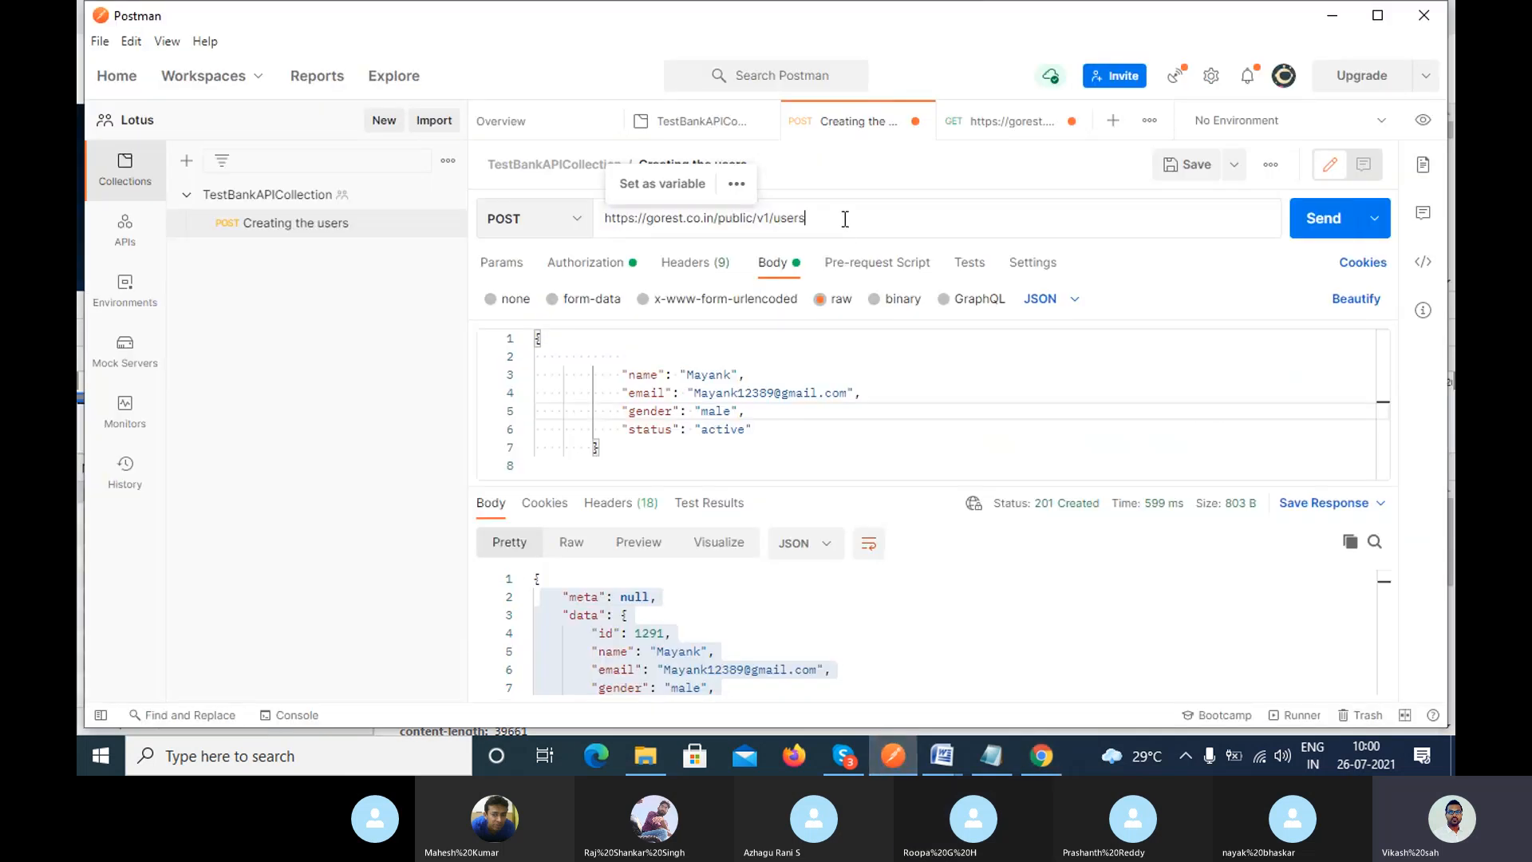
double_click(629, 218)
left_click_drag(639, 217, 755, 219)
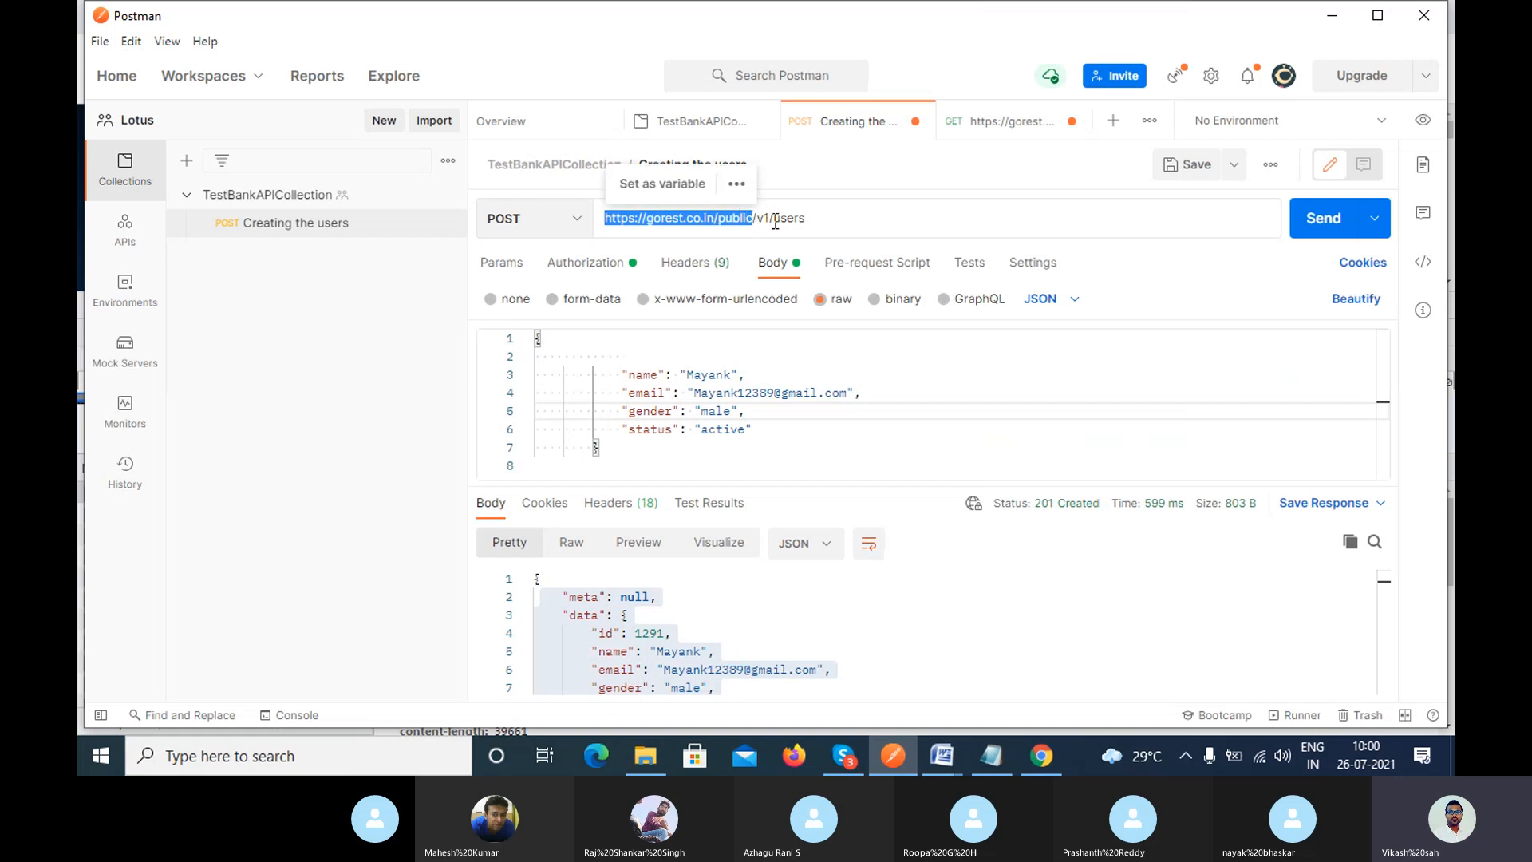
left_click_drag(775, 221, 817, 221)
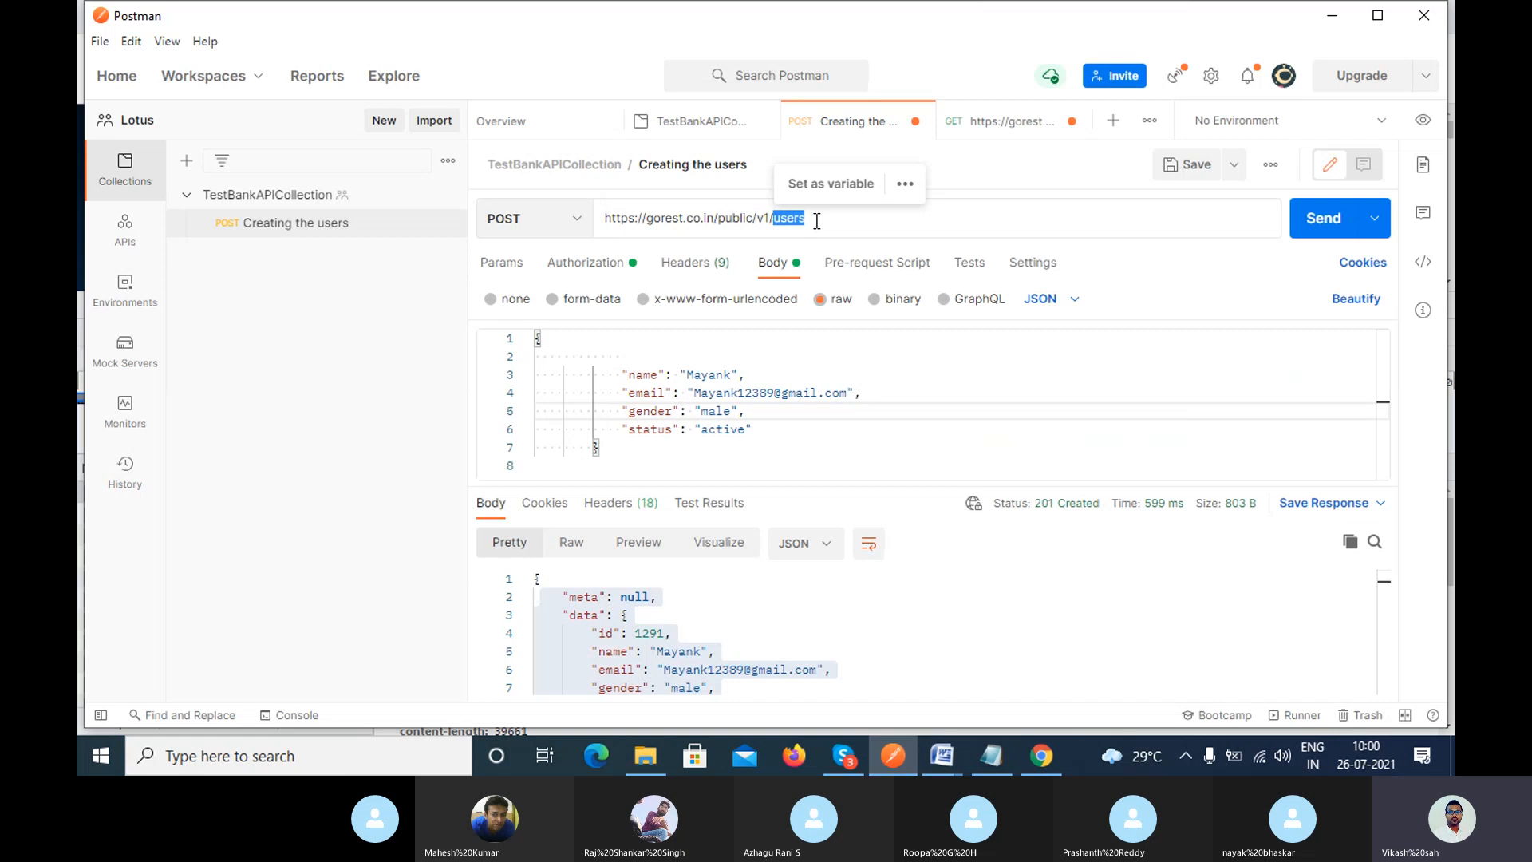
View the MakeMyTrip page in Chrome, return to Postman and highlight the users request URL up to its endpoint.
left_click(1057, 759)
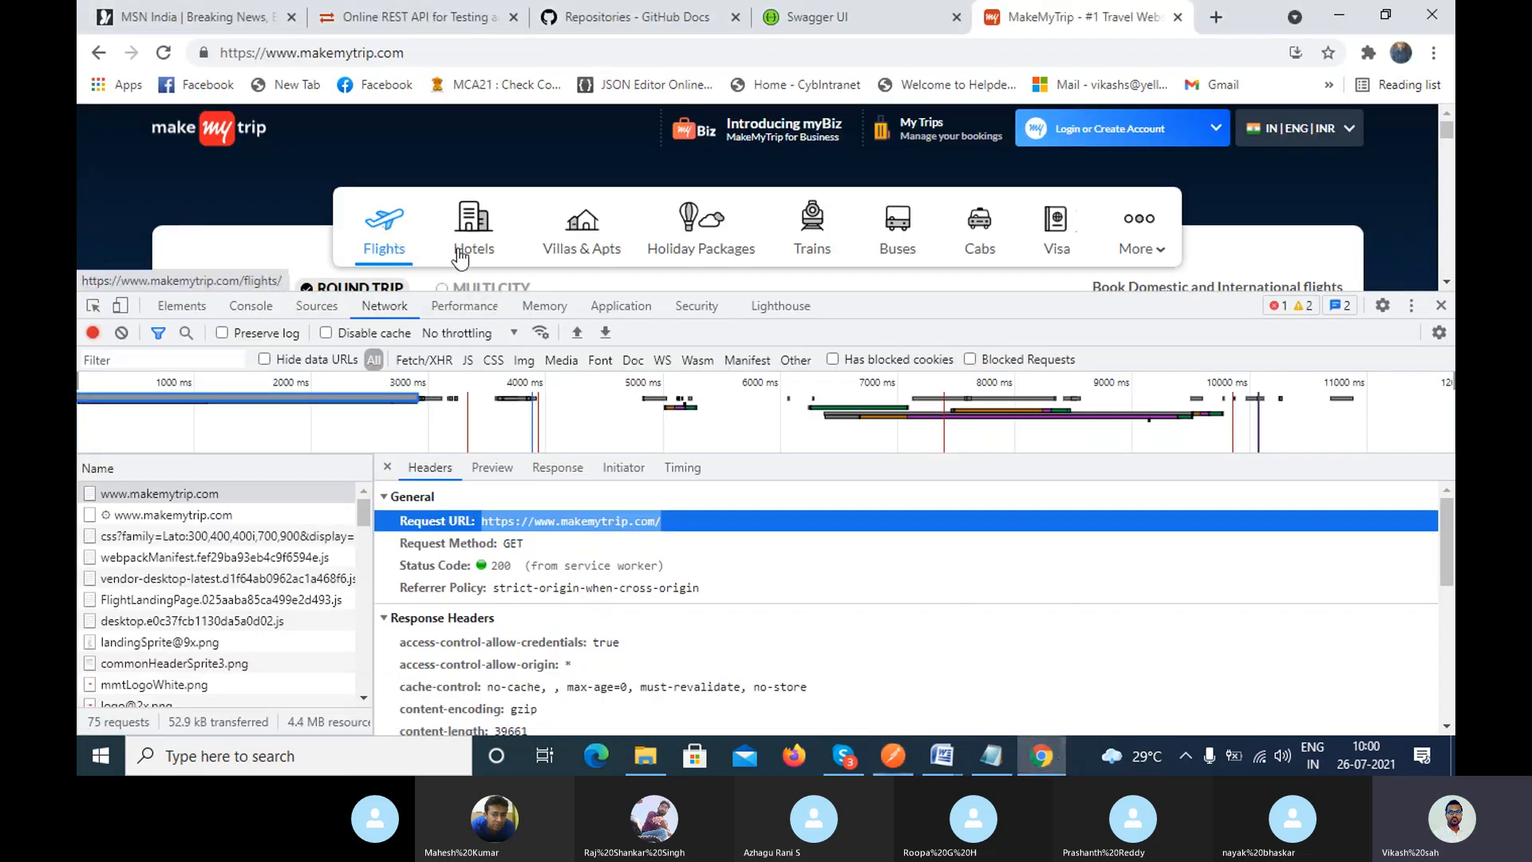
left_click(892, 755)
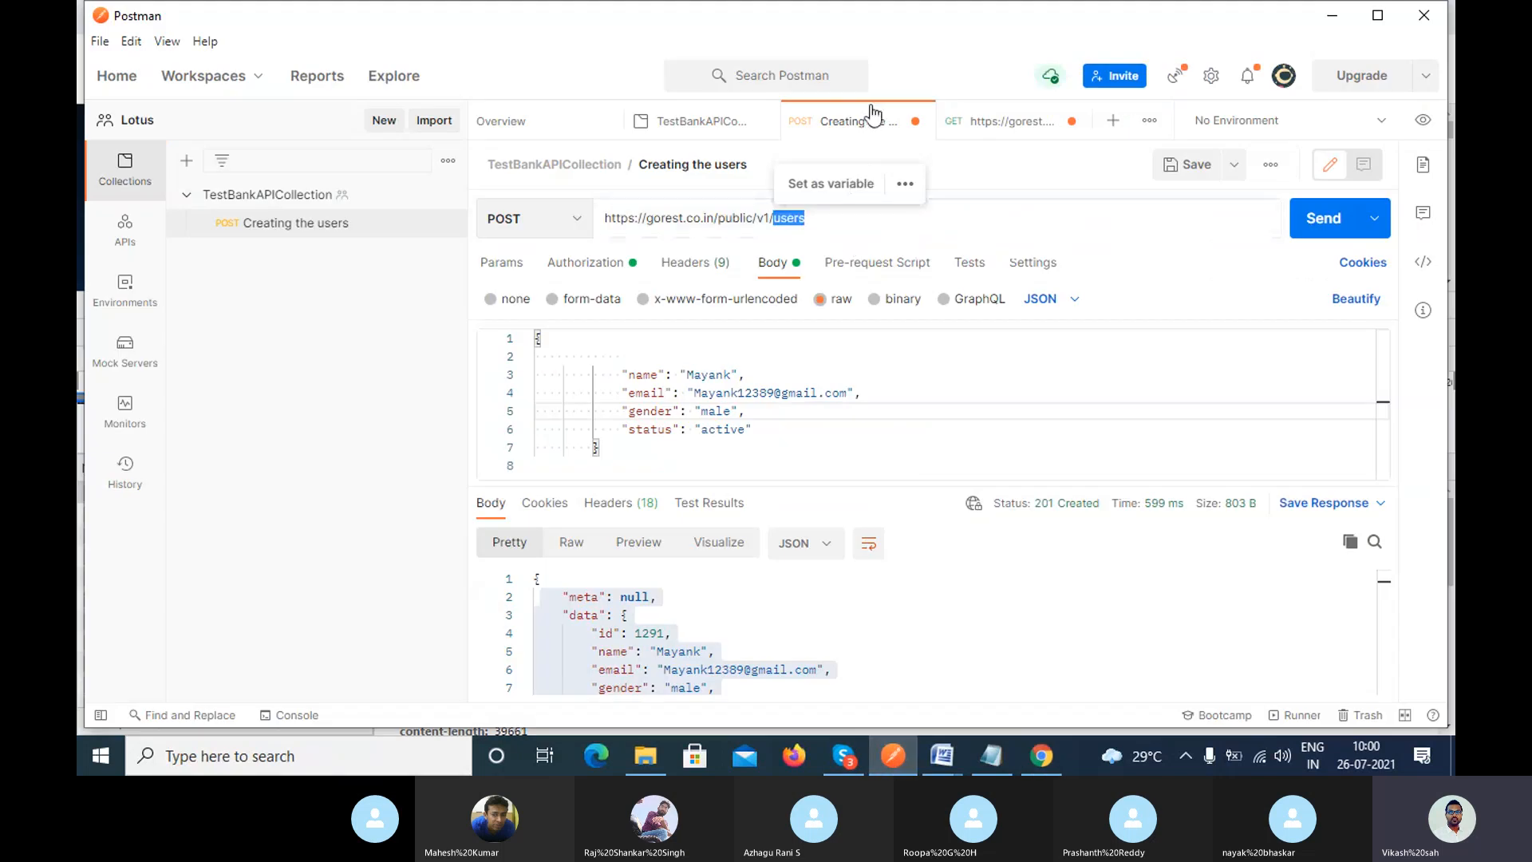
left_click(784, 224)
left_click_drag(773, 224, 828, 226)
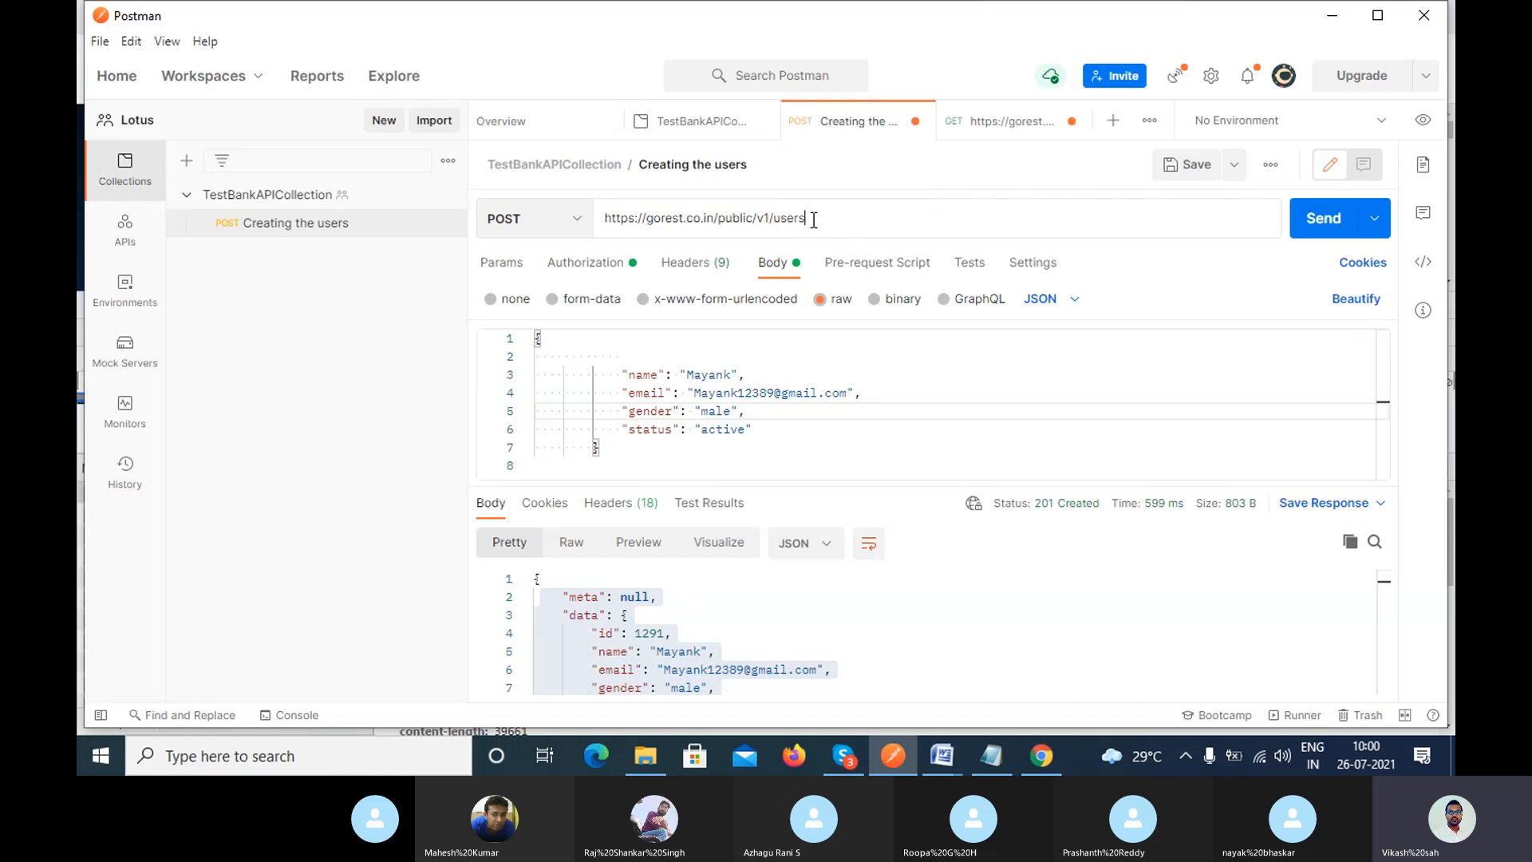
mouse_move(806, 222)
left_mouse_down()
mouse_move(616, 204)
mouse_move(611, 221)
mouse_move(819, 220)
left_mouse_up()
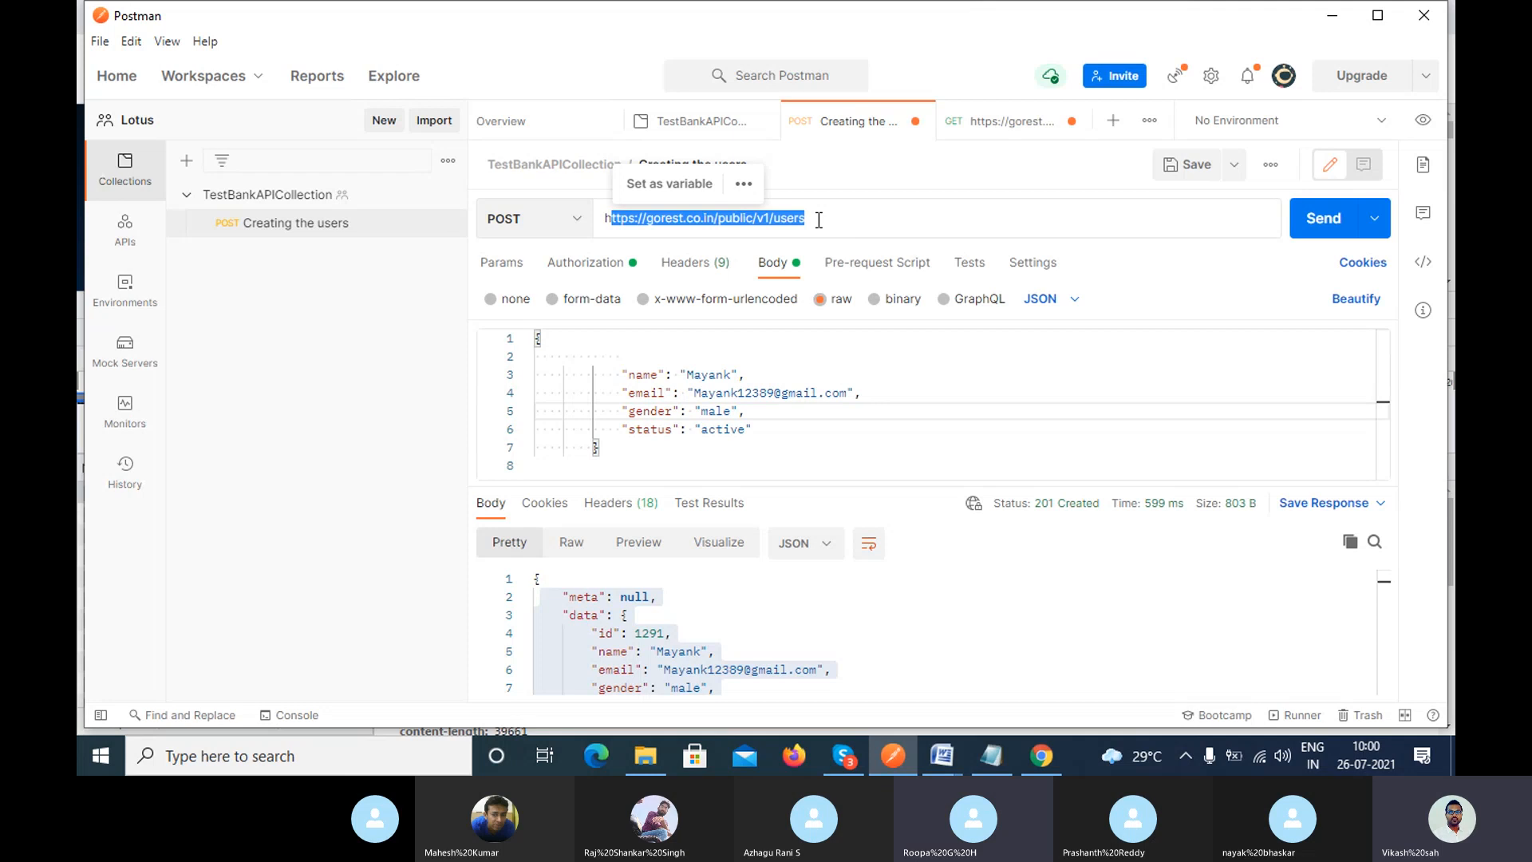
left_click(819, 220)
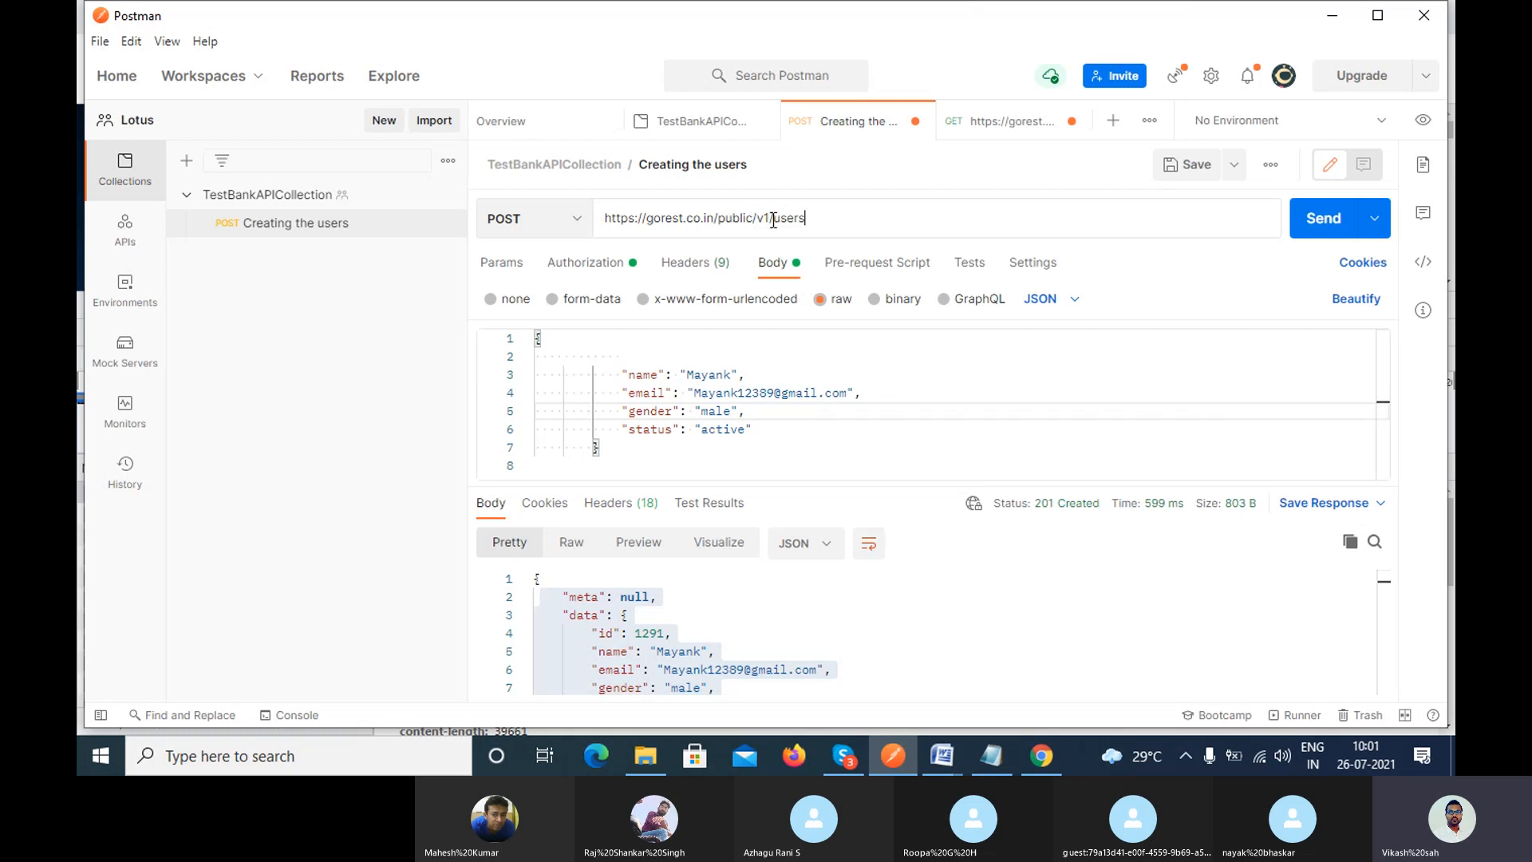
Highlight the base part of the gorest URL, and switch to Chrome to look over the MakeMyTrip page.
left_click(732, 217)
left_click_drag(607, 221, 764, 215)
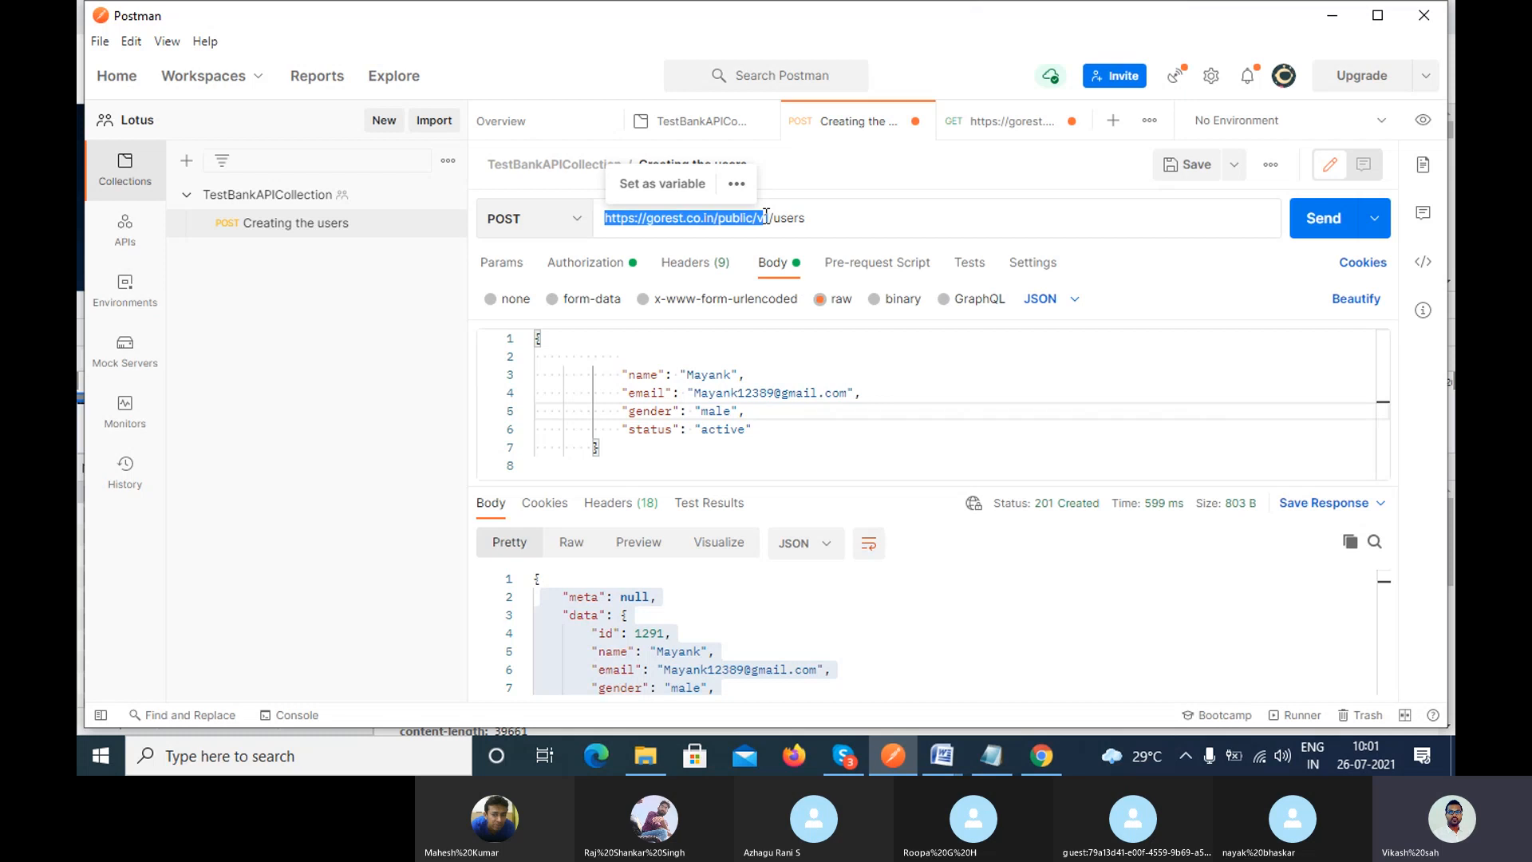
left_click(1041, 757)
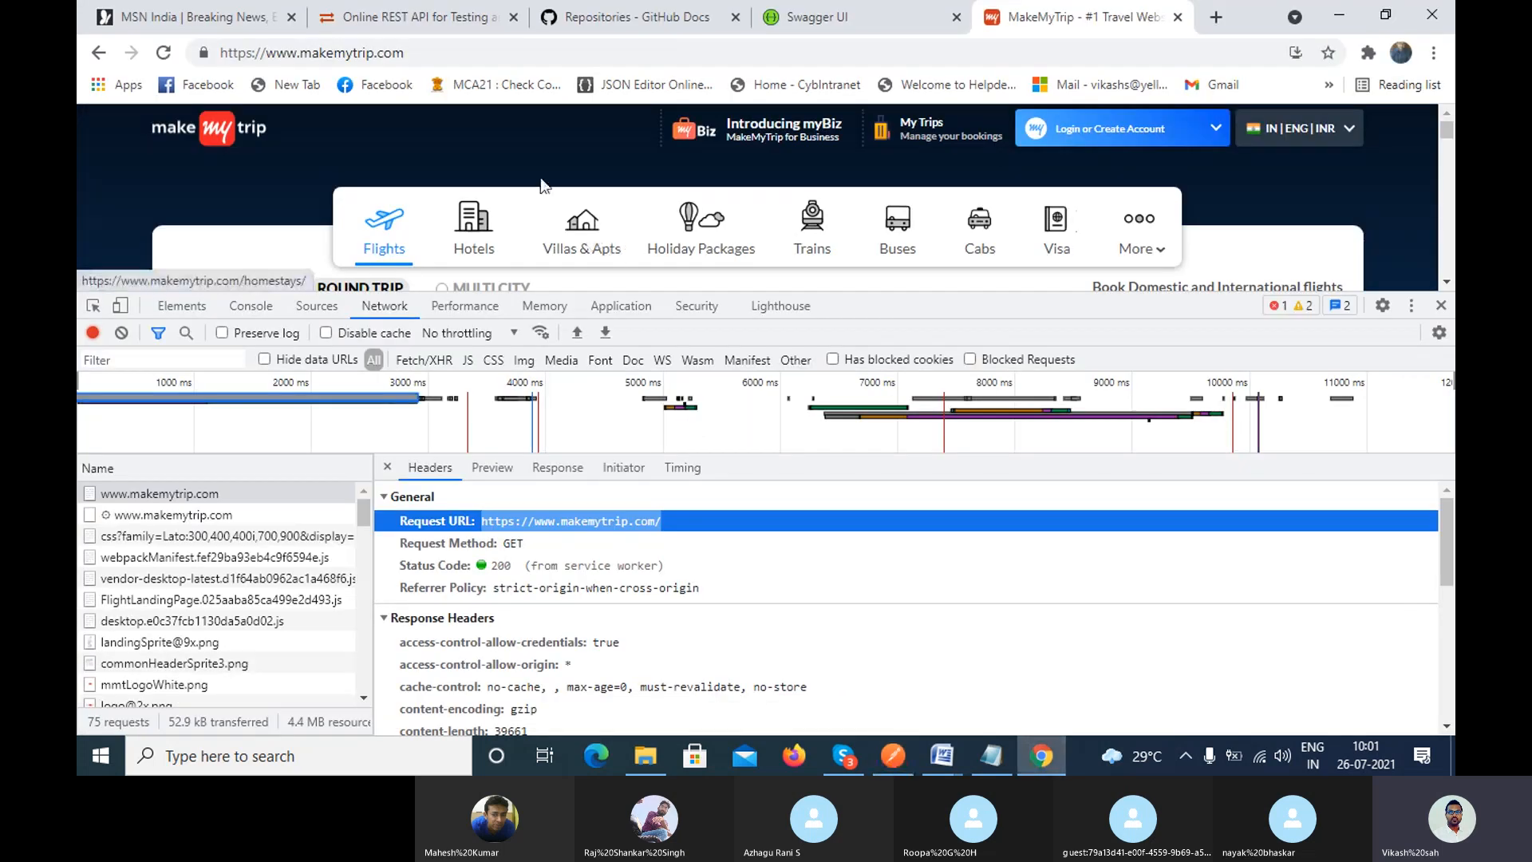
scroll(385, 174, "down", 2)
scroll(352, 167, "up", 3)
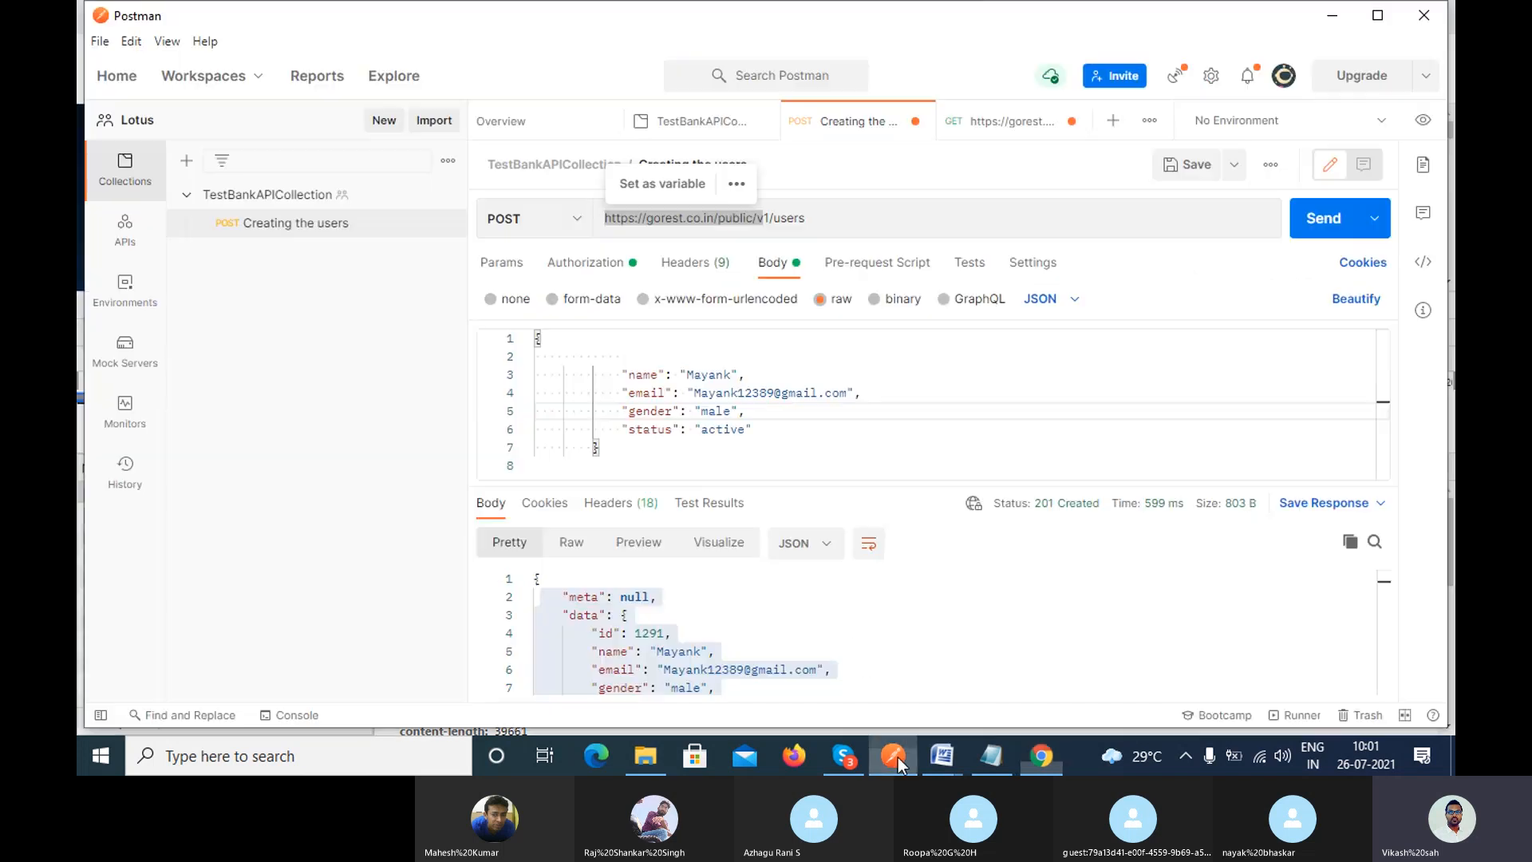
left_click(892, 756)
left_click(873, 225)
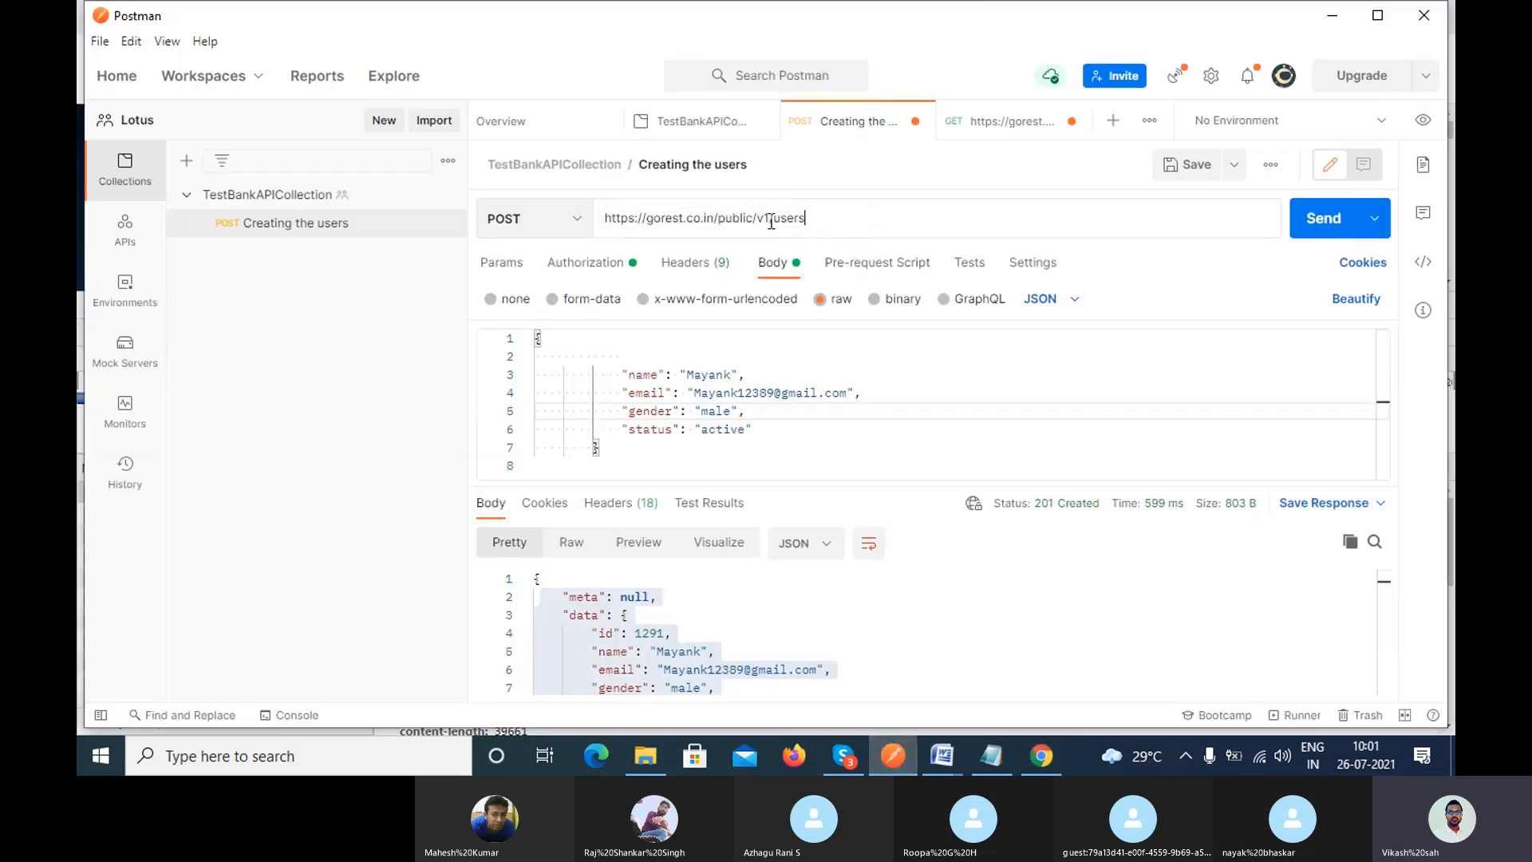
left_click_drag(771, 221, 817, 231)
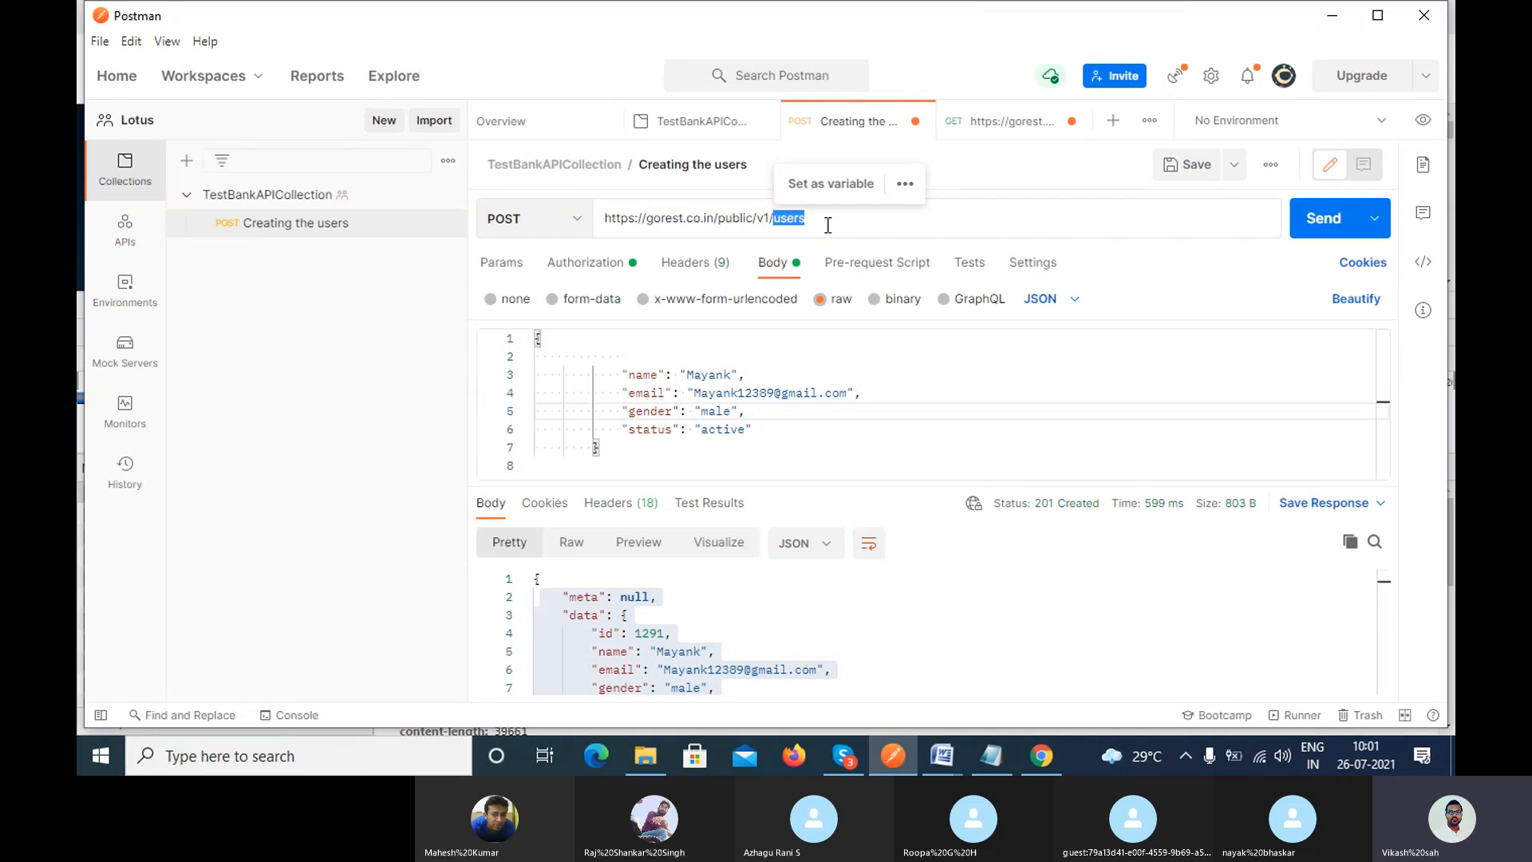
left_click_drag(827, 226, 759, 220)
left_click(608, 217)
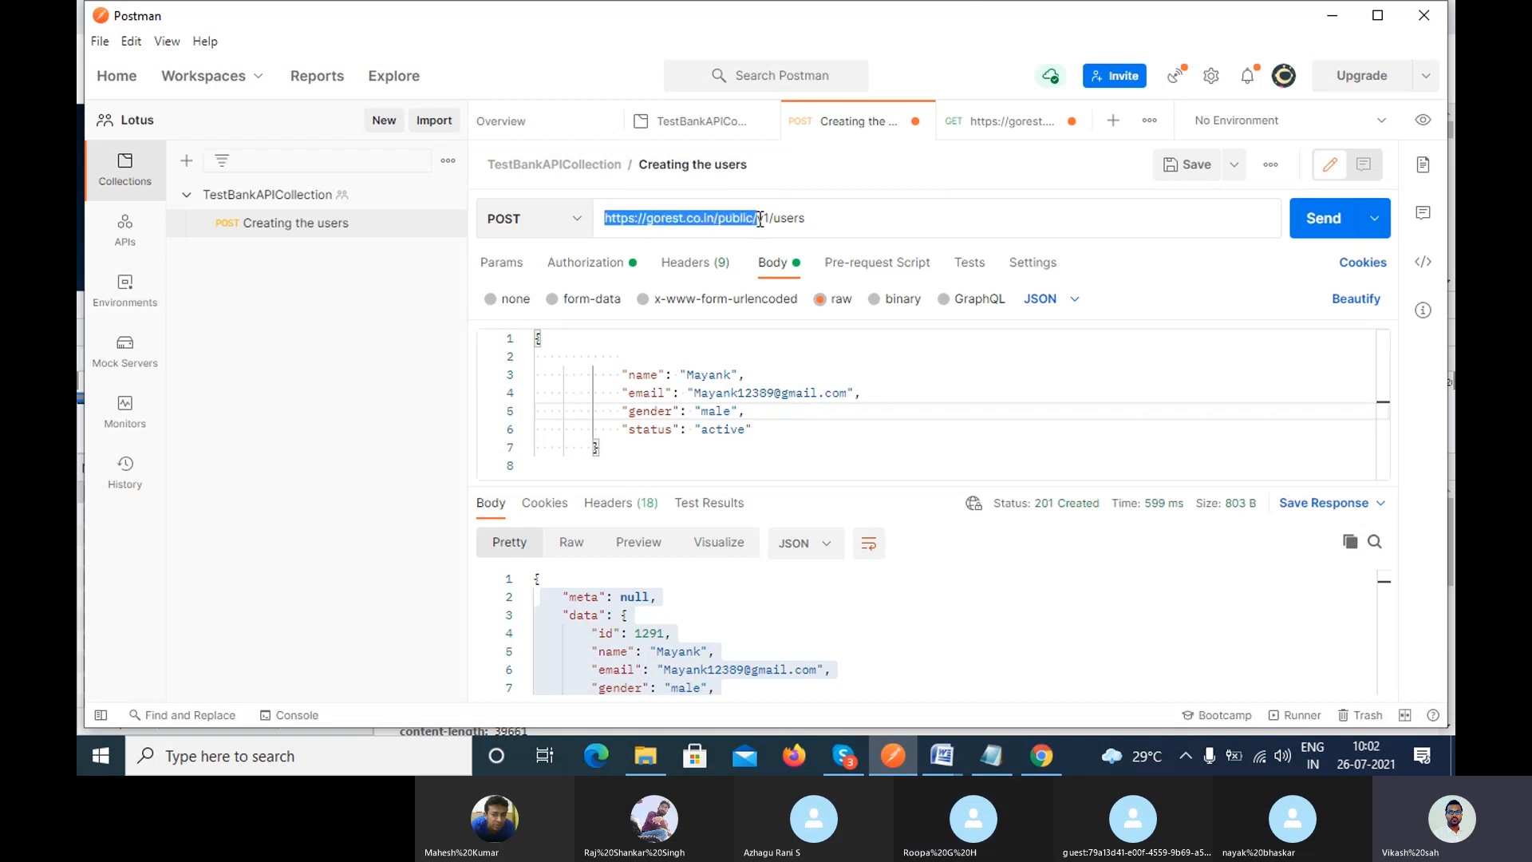
Point out the users endpoint at the end of the request URL by highlighting it repeatedly.
left_click(816, 219)
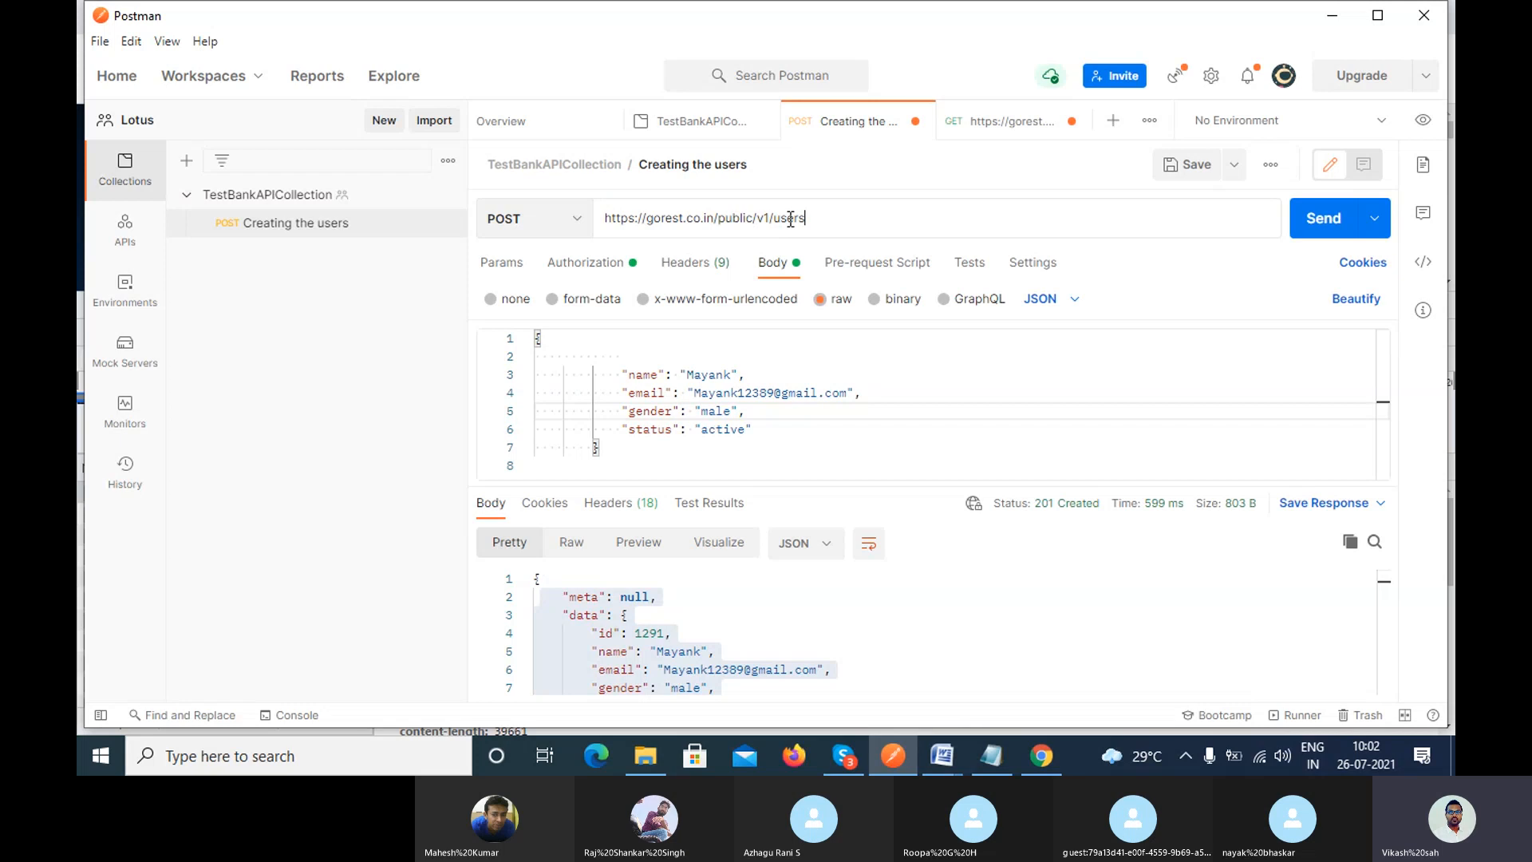
left_click_drag(774, 219, 819, 218)
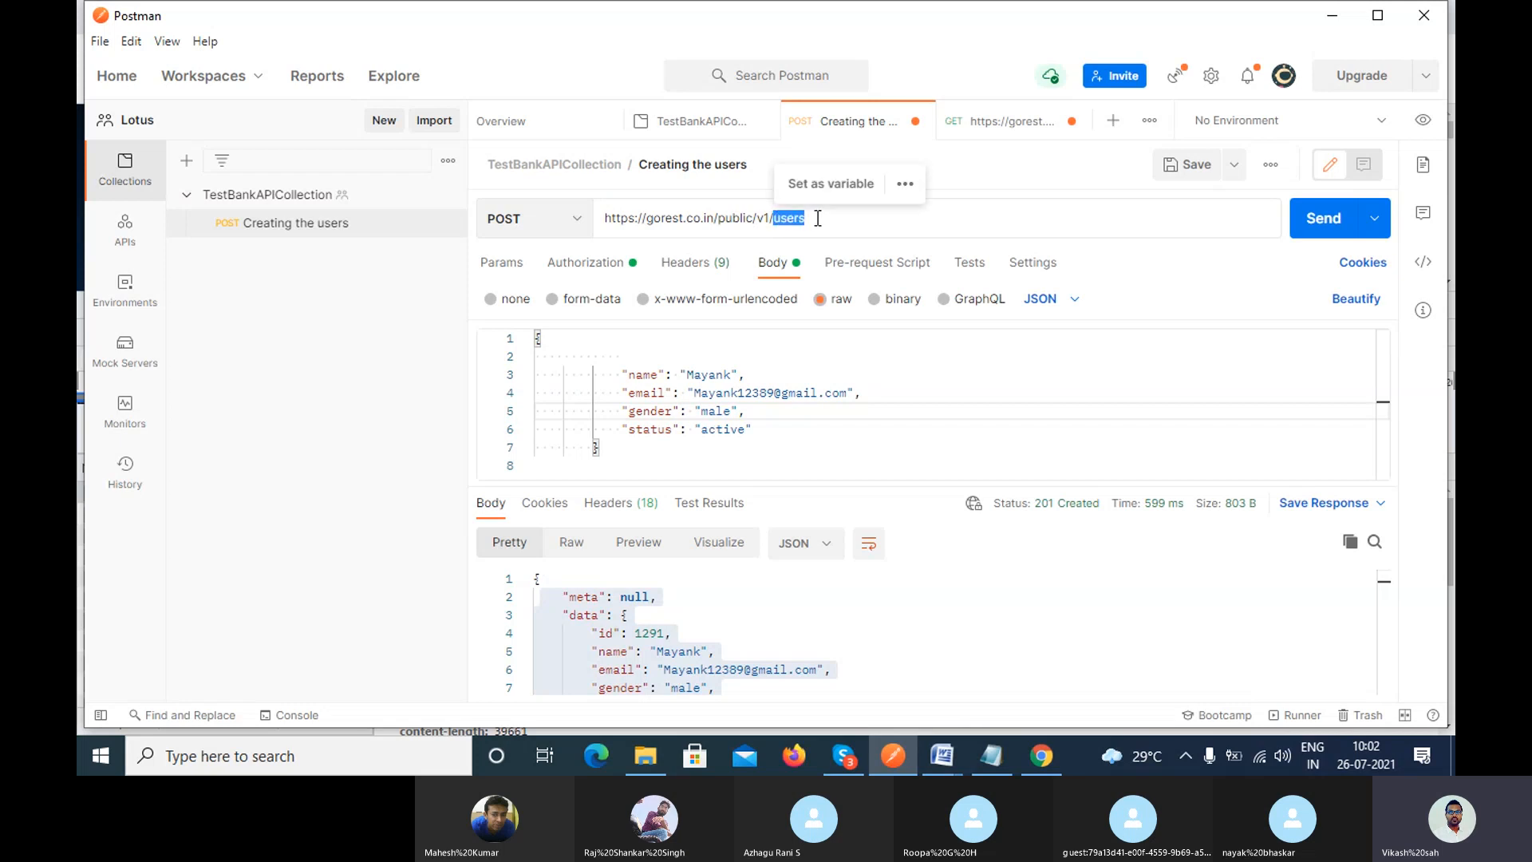
left_click(817, 219)
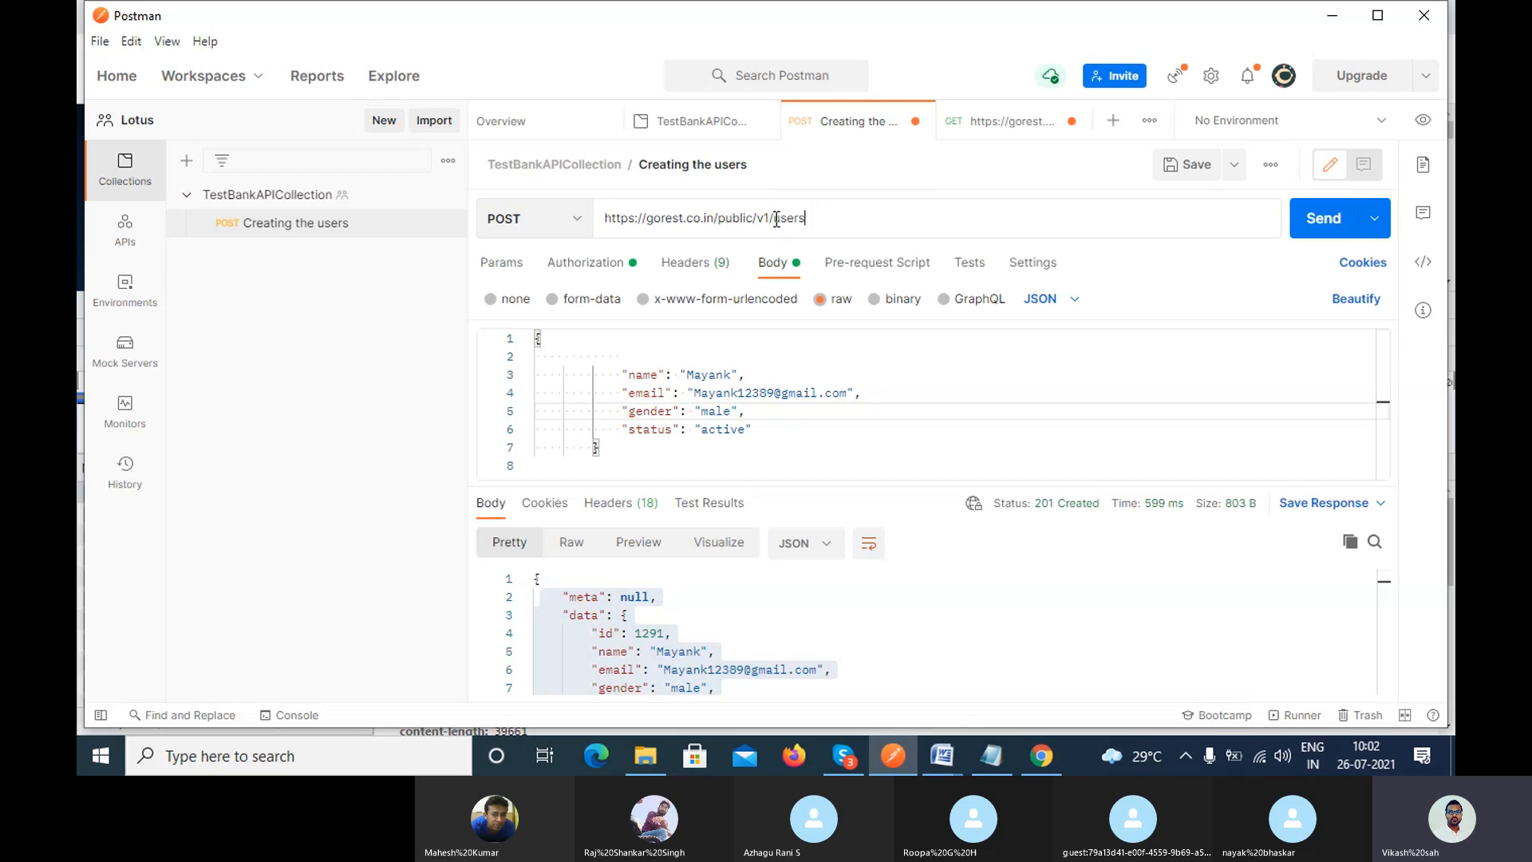
left_click_drag(774, 218, 814, 219)
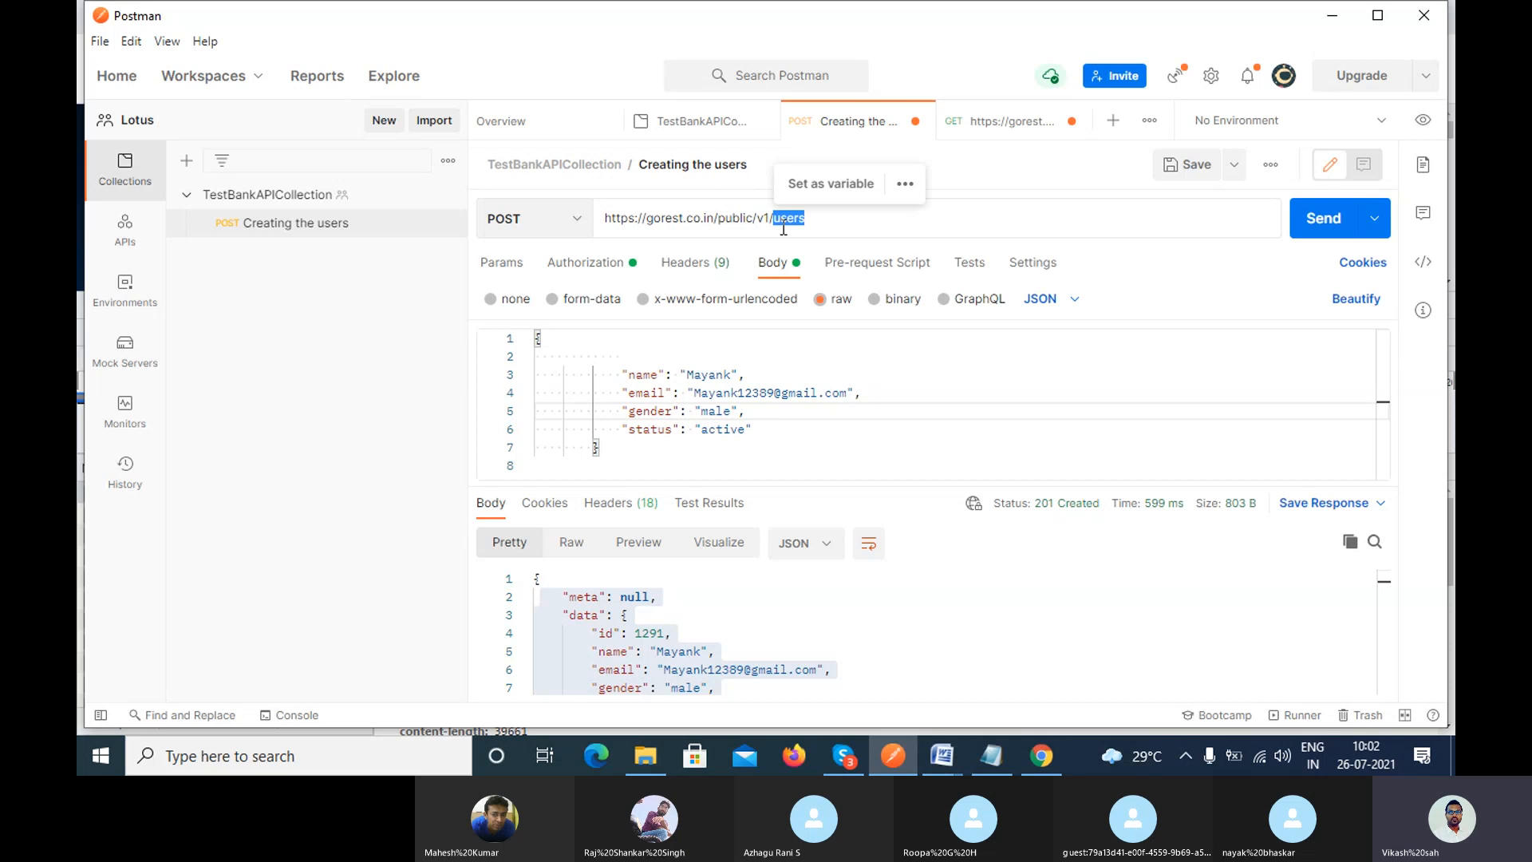
left_click(826, 224)
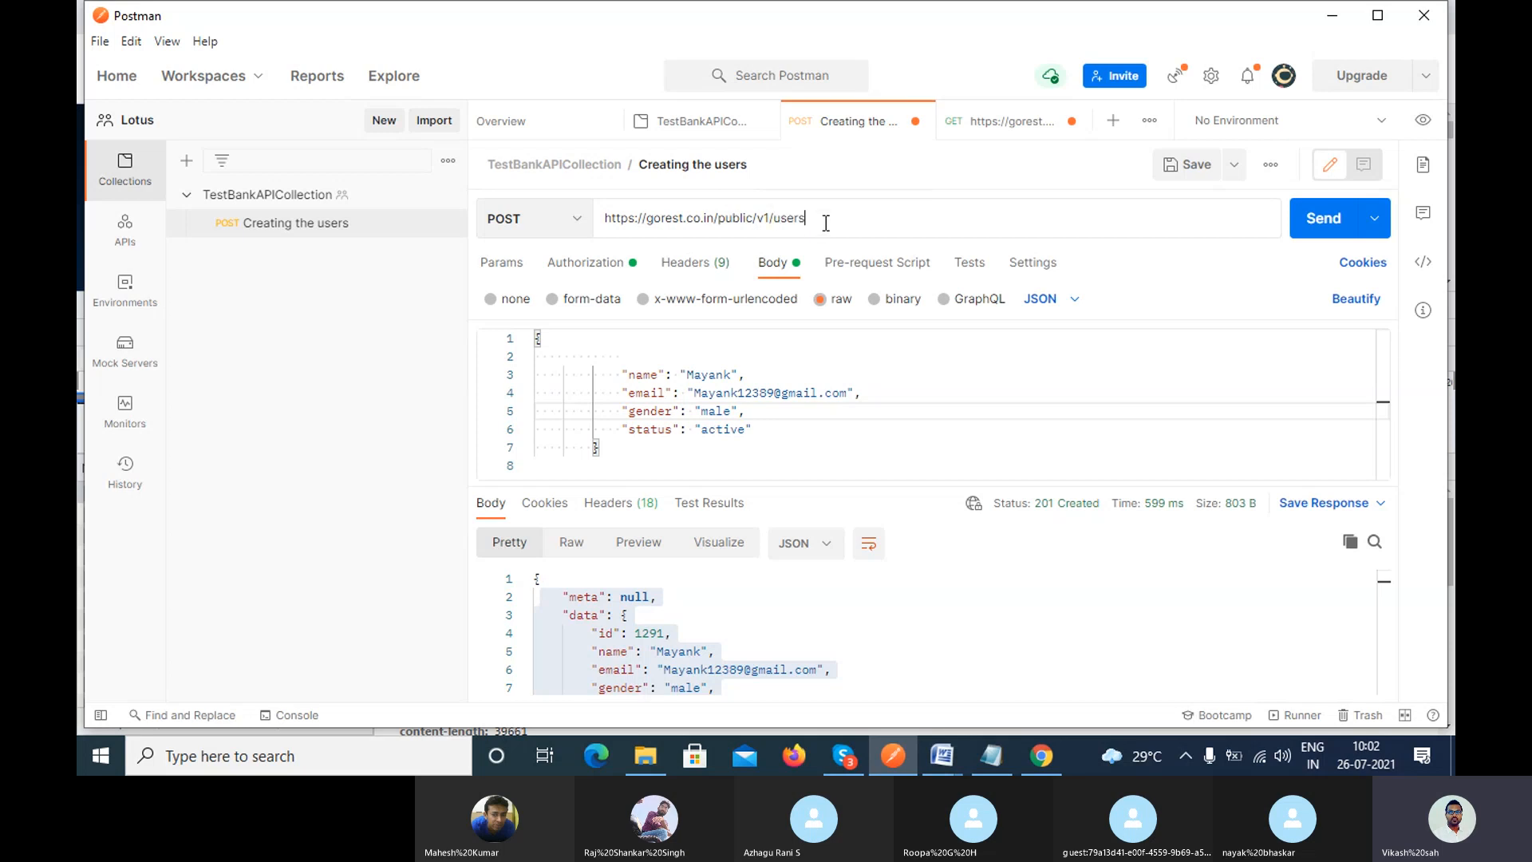
left_click_drag(826, 220, 672, 219)
left_click(826, 213)
left_click_drag(773, 219, 814, 217)
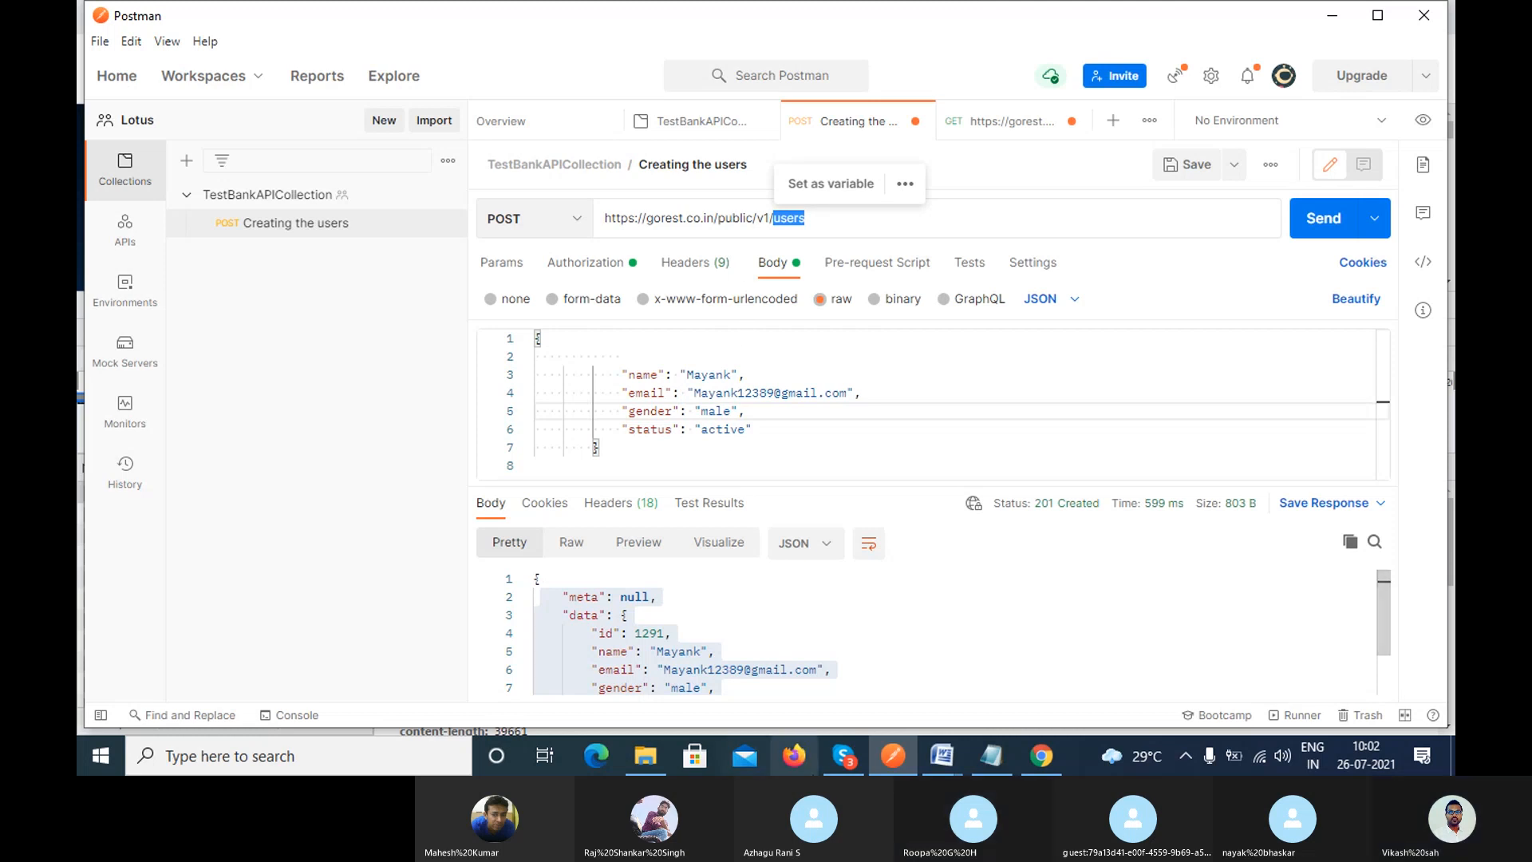
Switch to the Skype call window.
left_click(840, 761)
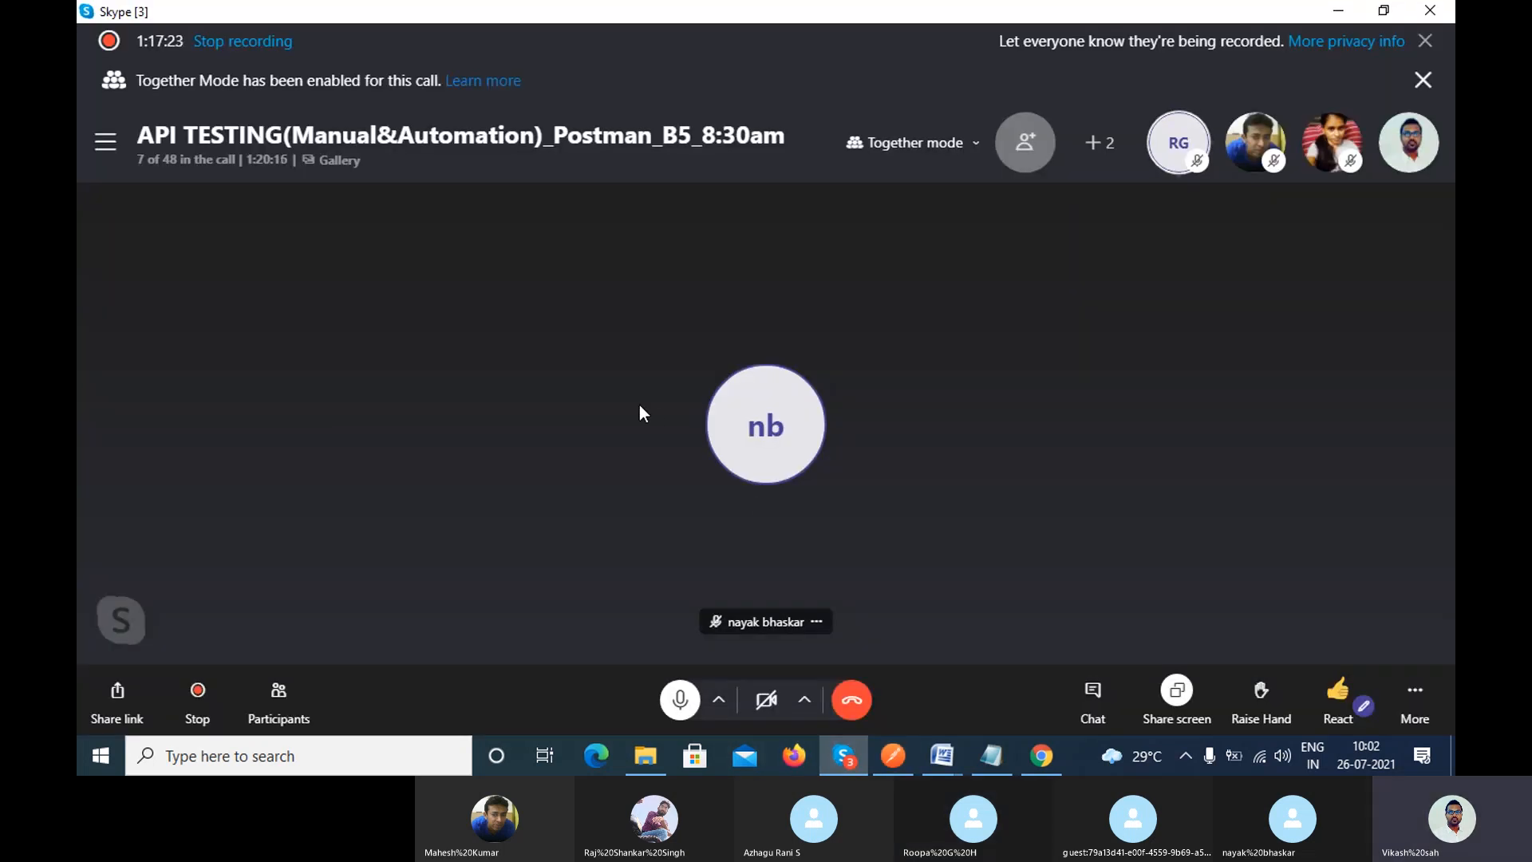